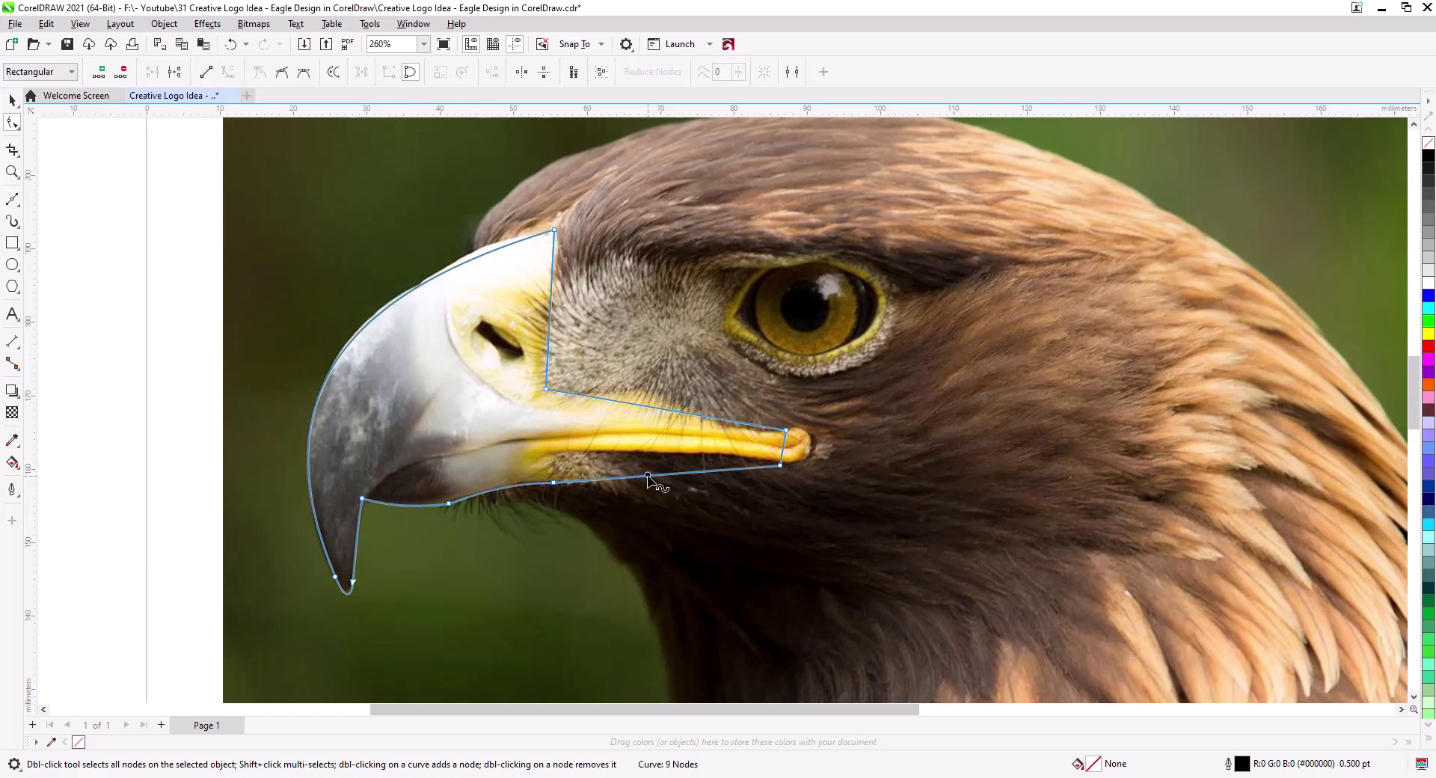
Bend the beak outline's lower edge, mouth corner and upper ridge to follow the photo
{"action": "left_click_drag", "start_coordinate": [648, 476], "coordinate": [651, 482]}
{"action": "mouse_move", "coordinate": [781, 458]}
{"action": "left_mouse_down"}
{"action": "mouse_move", "coordinate": [804, 450]}
{"action": "mouse_move", "coordinate": [767, 440]}
{"action": "left_mouse_up"}
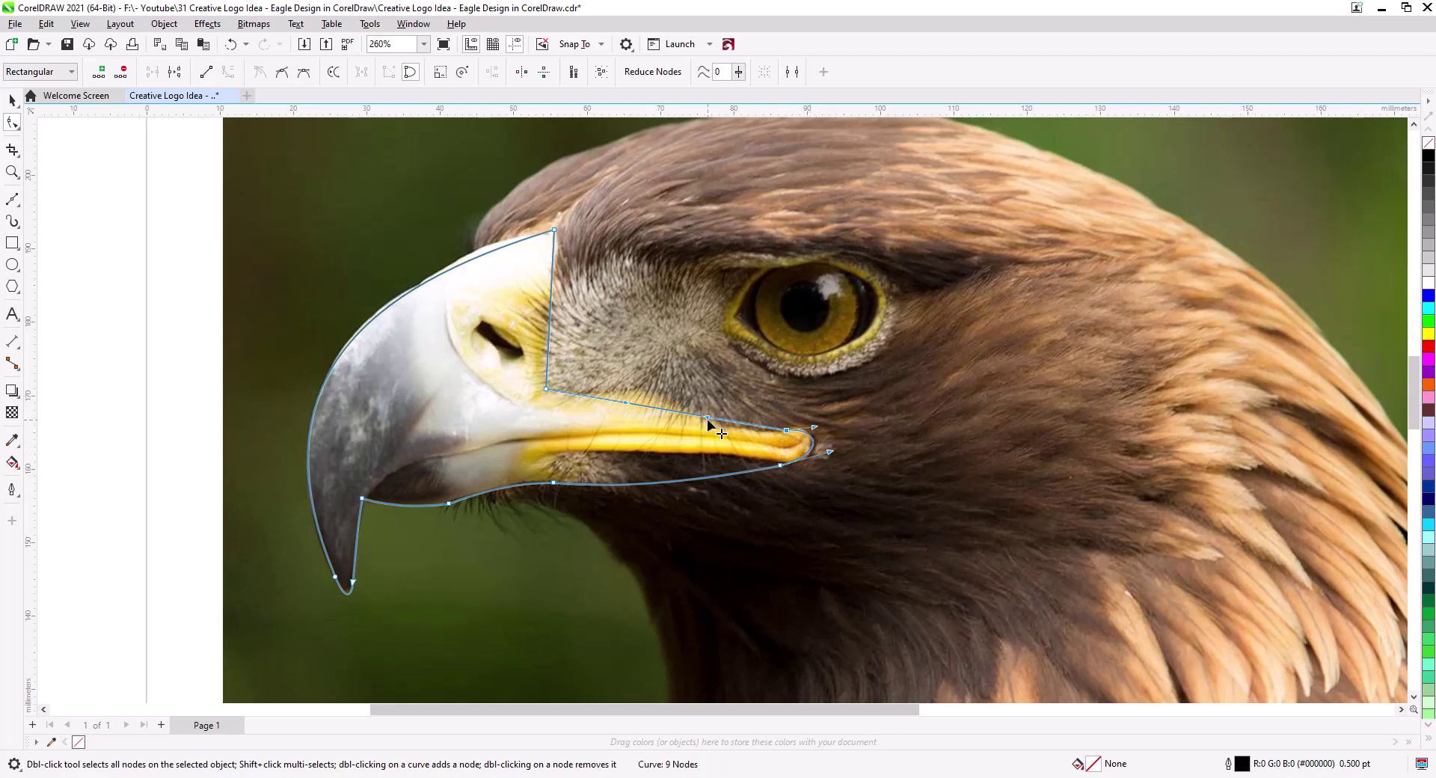
{"action": "left_click_drag", "start_coordinate": [364, 292], "coordinate": [369, 263]}
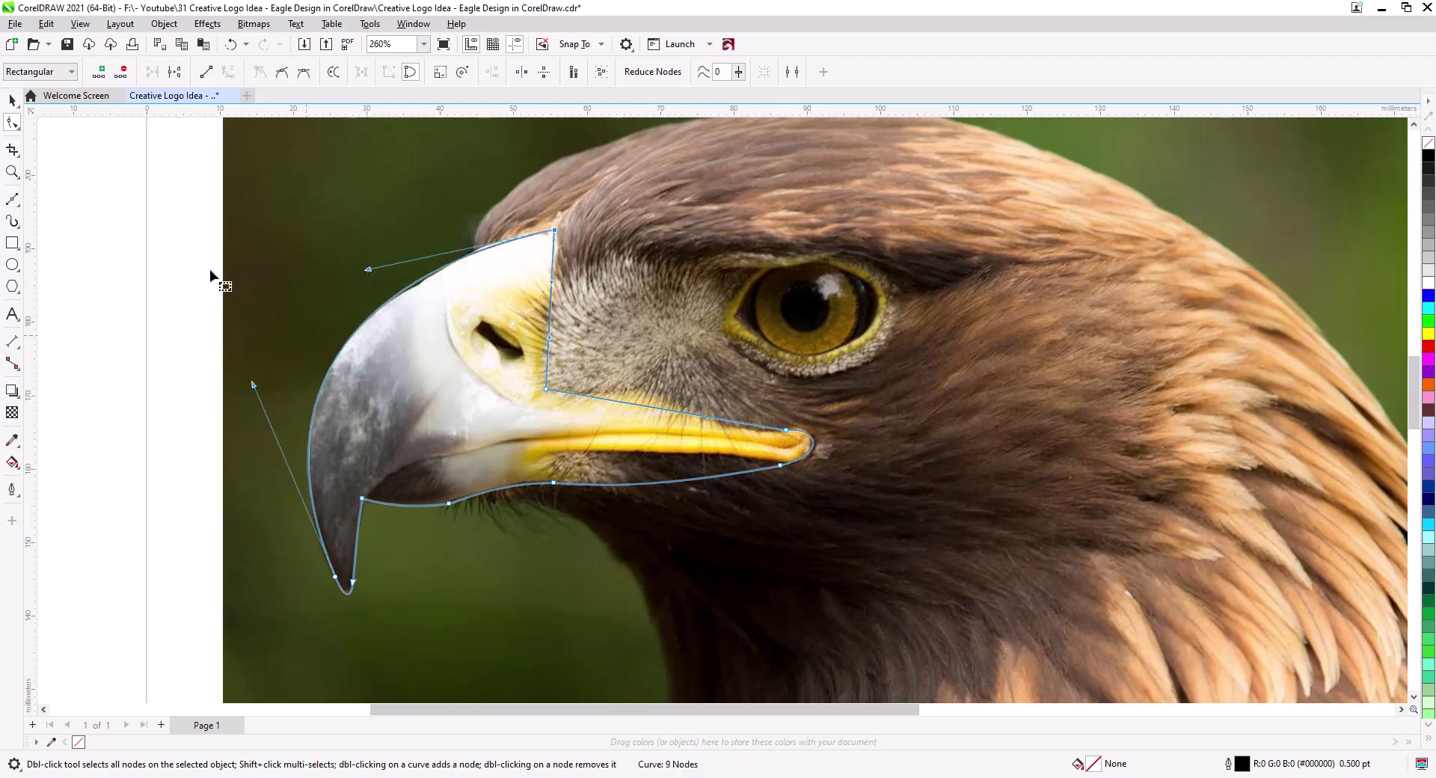
{"action": "key", "text": "space"}
{"action": "left_click", "coordinate": [1428, 333]}
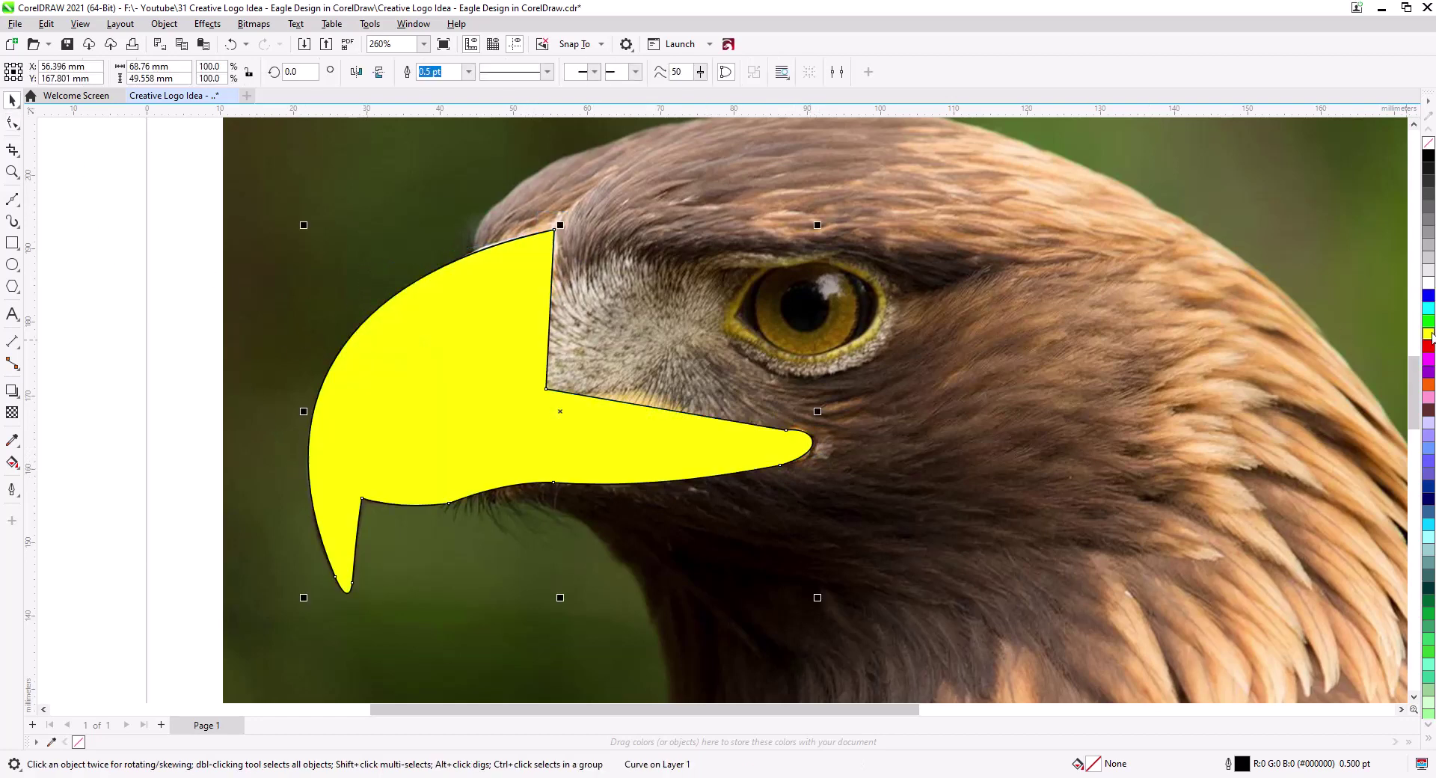
{"action": "key", "text": "ctrl+z"}
Check which snapping options are enabled for drawing with the Bézier tool
{"action": "scroll", "coordinate": [364, 469], "scroll_direction": "up", "scroll_amount": 1}
{"action": "scroll", "coordinate": [401, 401], "scroll_direction": "up", "scroll_amount": 1}
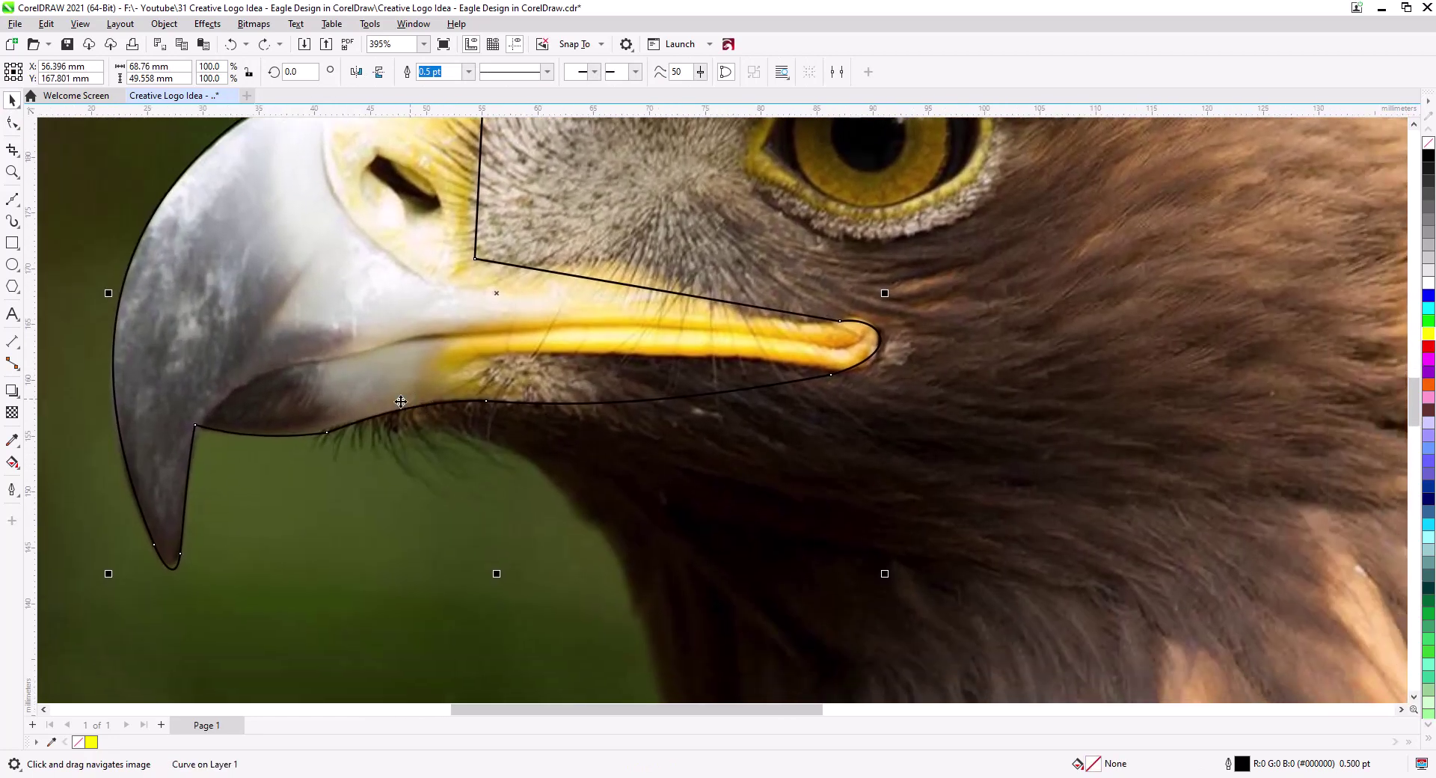
{"action": "left_click", "coordinate": [13, 200]}
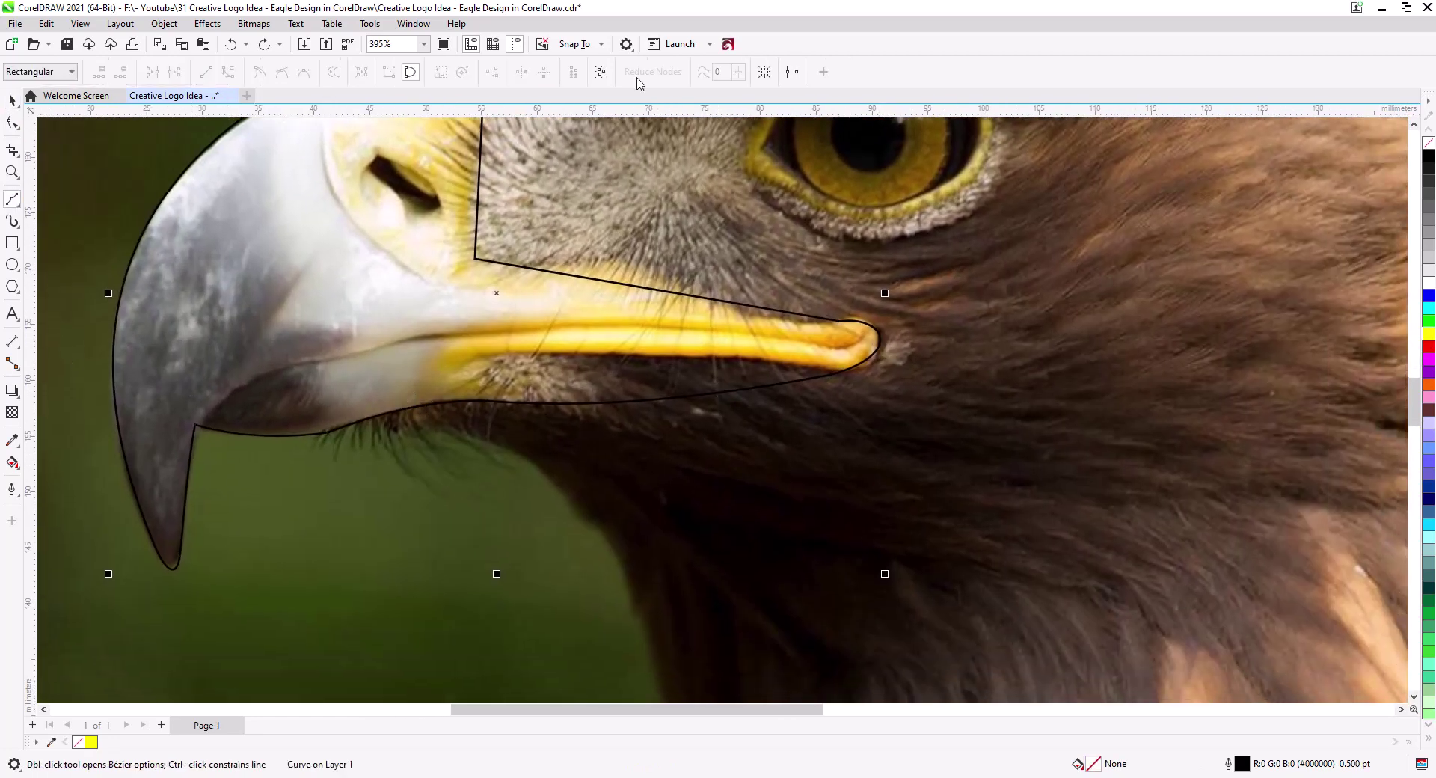
{"action": "left_click", "coordinate": [676, 44]}
{"action": "left_click", "coordinate": [574, 44]}
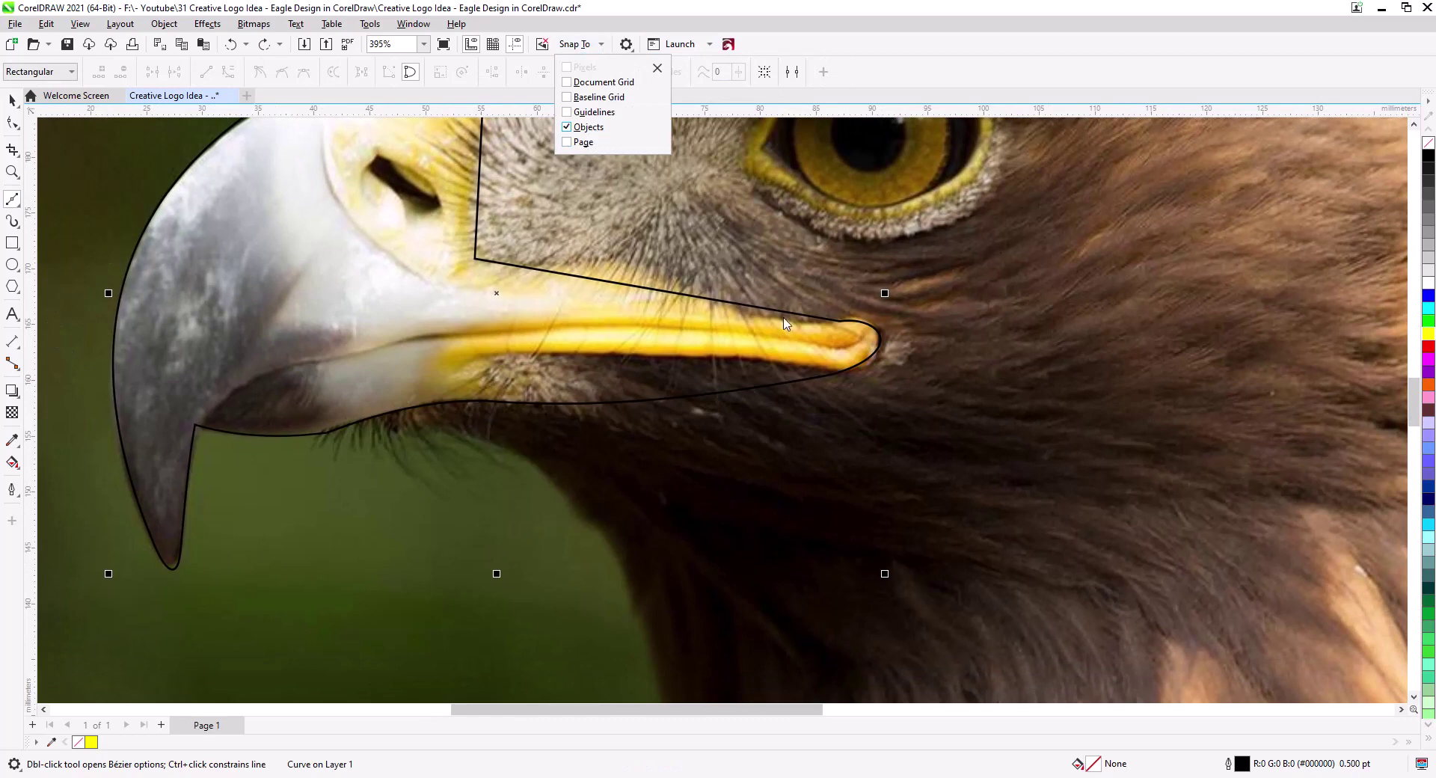
{"action": "left_click", "coordinate": [783, 323]}
Select the beak outline's two nodes at the mouth corner and make them smooth
{"action": "left_click", "coordinate": [12, 122]}
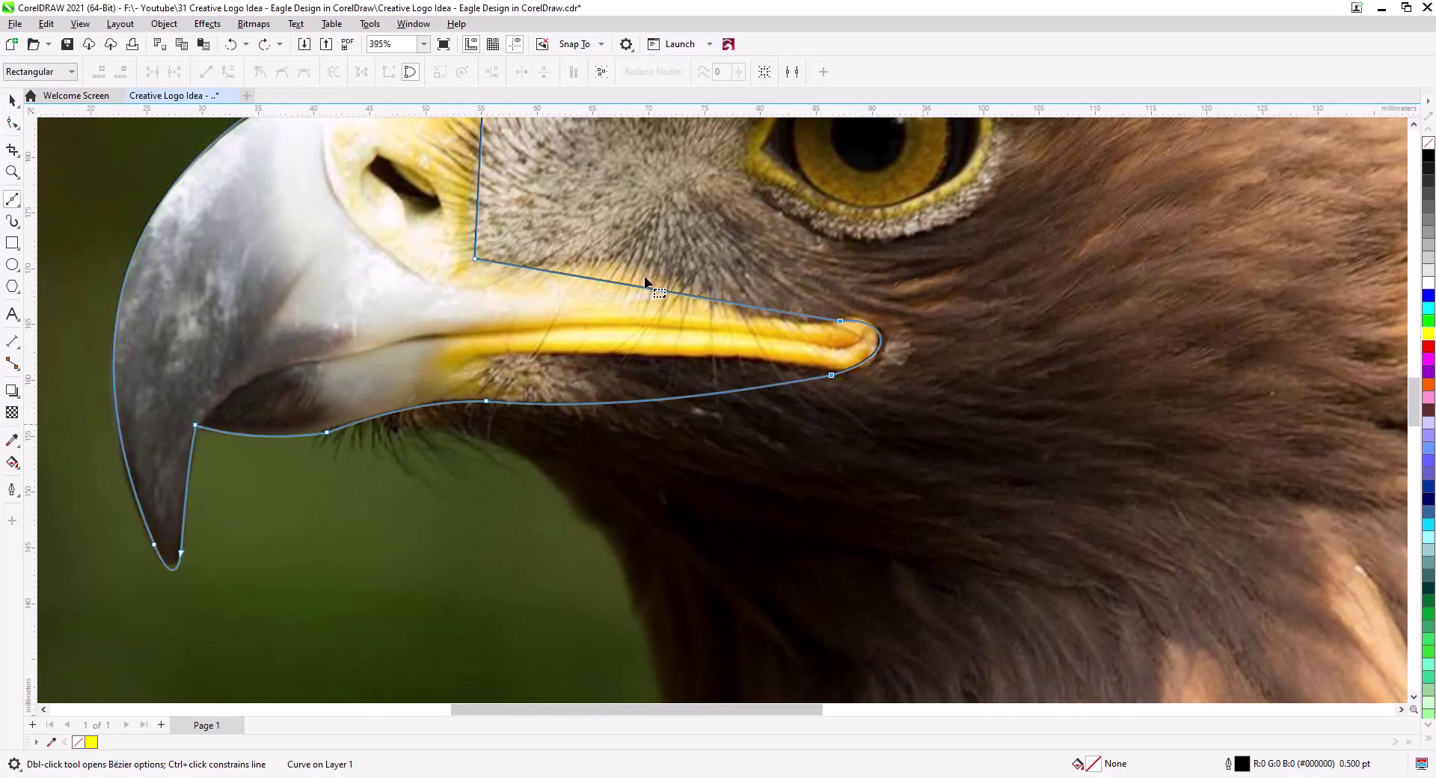
{"action": "left_click", "coordinate": [840, 320]}
{"action": "left_click_drag", "start_coordinate": [882, 317], "coordinate": [884, 329]}
{"action": "left_click_drag", "start_coordinate": [896, 439], "coordinate": [778, 285]}
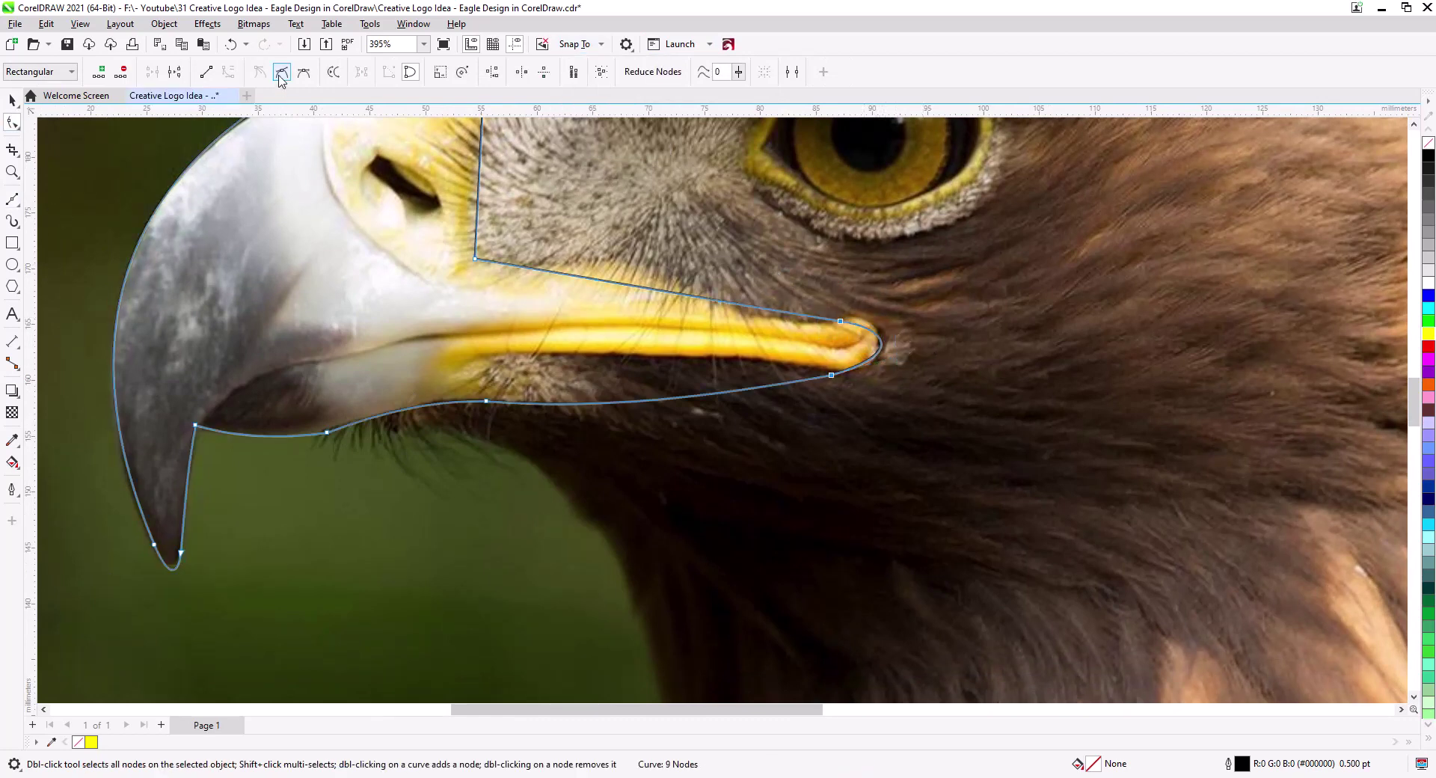
{"action": "left_click", "coordinate": [281, 72]}
Draw a Bézier line from the notch behind the beak's hook to the mouth corner and bend it upward along the mouth
{"action": "left_click", "coordinate": [12, 198]}
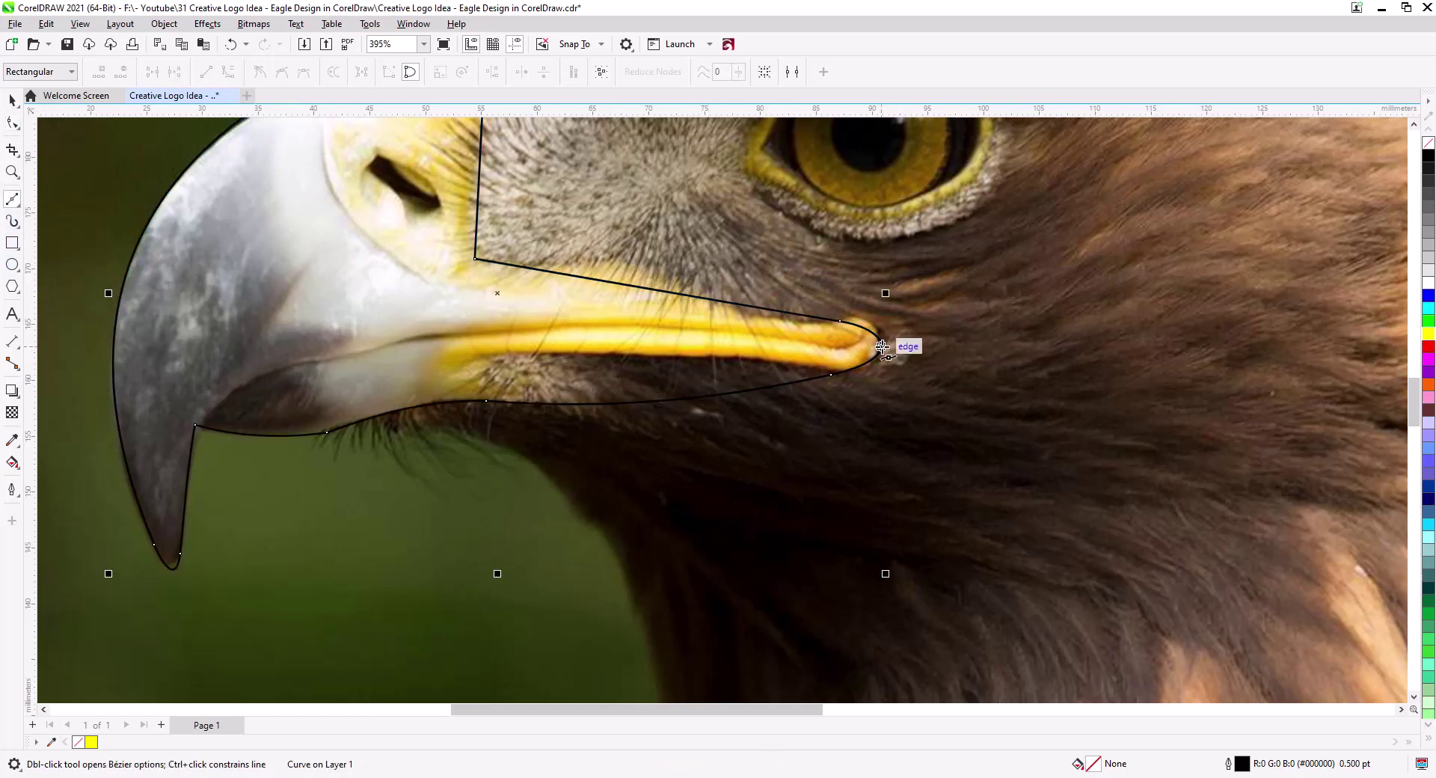
{"action": "left_click_drag", "start_coordinate": [201, 425], "coordinate": [883, 346]}
{"action": "key", "text": "F10"}
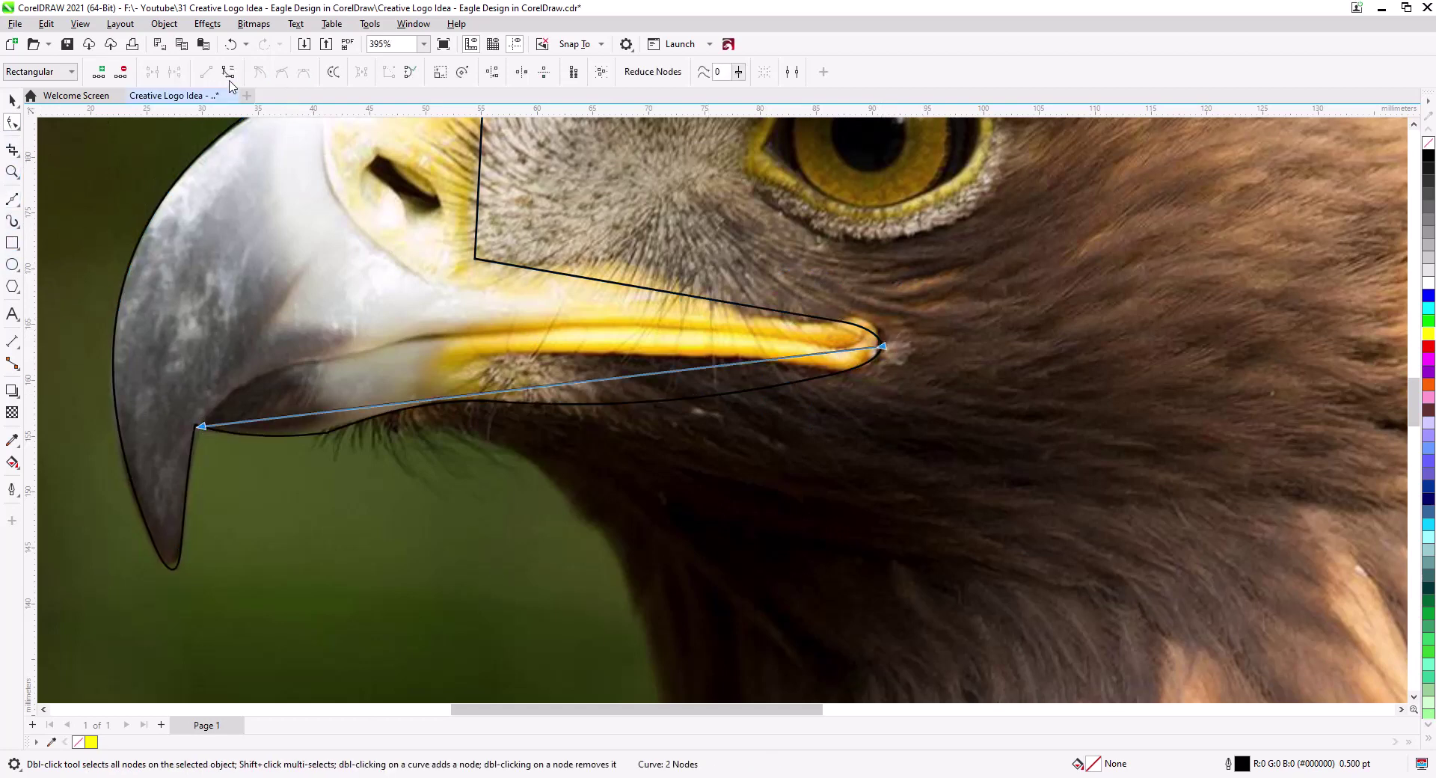
{"action": "left_click_drag", "start_coordinate": [485, 388], "coordinate": [398, 342]}
Snap the mouth line's front end node onto the outline's notch node and deselect the curve
{"action": "left_click", "coordinate": [199, 426]}
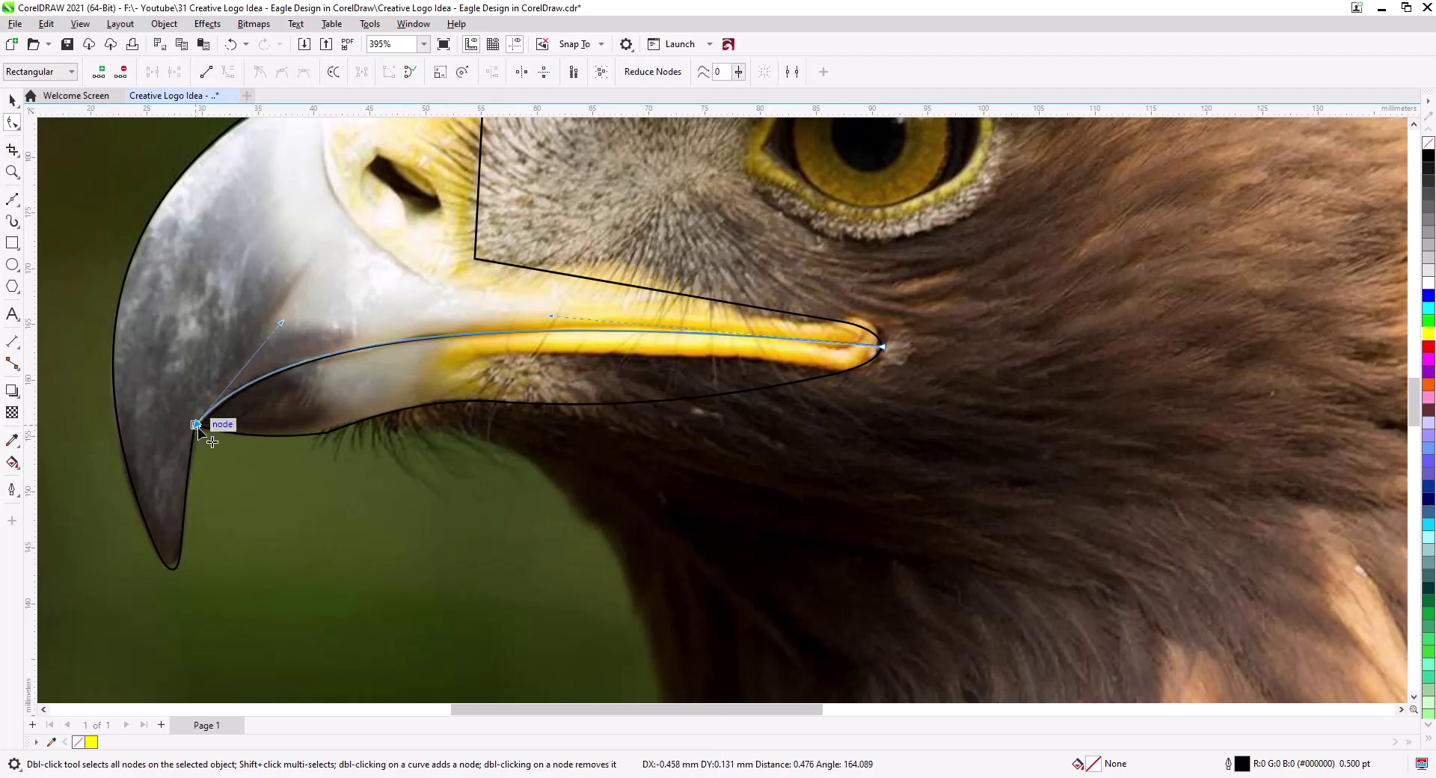
{"action": "scroll", "coordinate": [187, 447], "scroll_direction": "up", "scroll_amount": 4}
{"action": "left_click", "coordinate": [214, 410]}
{"action": "left_click", "coordinate": [198, 467]}
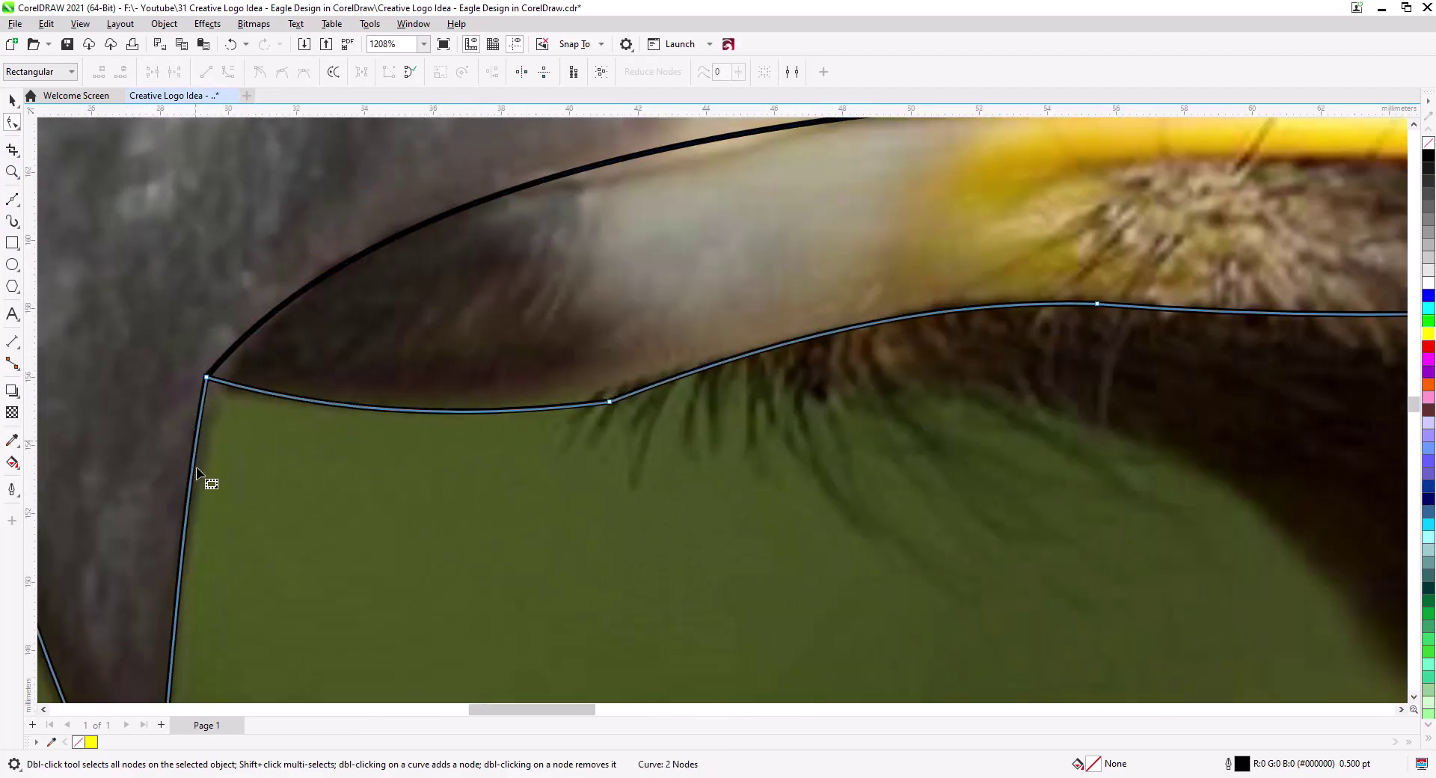
{"action": "scroll", "coordinate": [253, 479], "scroll_direction": "down", "scroll_amount": 2}
{"action": "scroll", "coordinate": [262, 484], "scroll_direction": "down", "scroll_amount": 5}
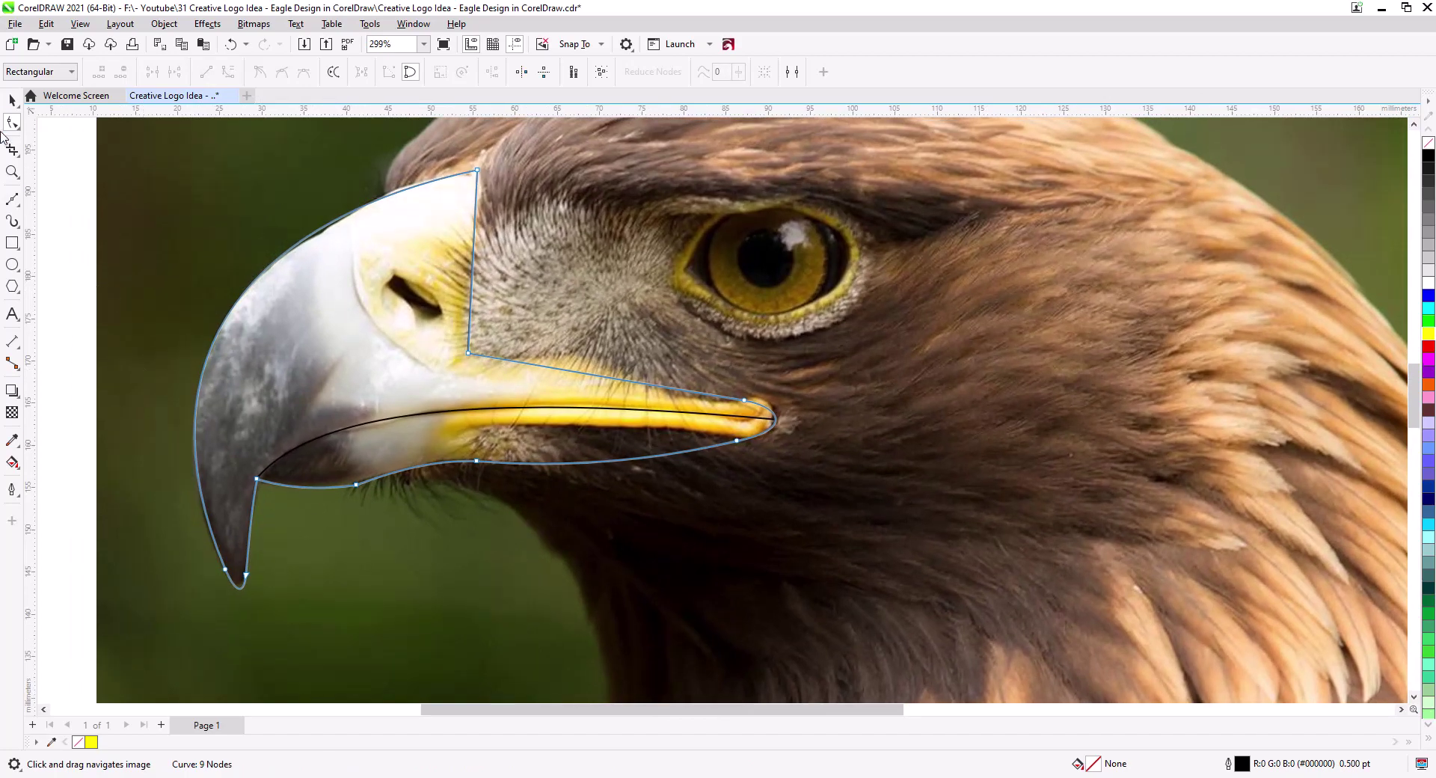
{"action": "key", "text": "space"}
{"action": "key", "text": "Escape"}
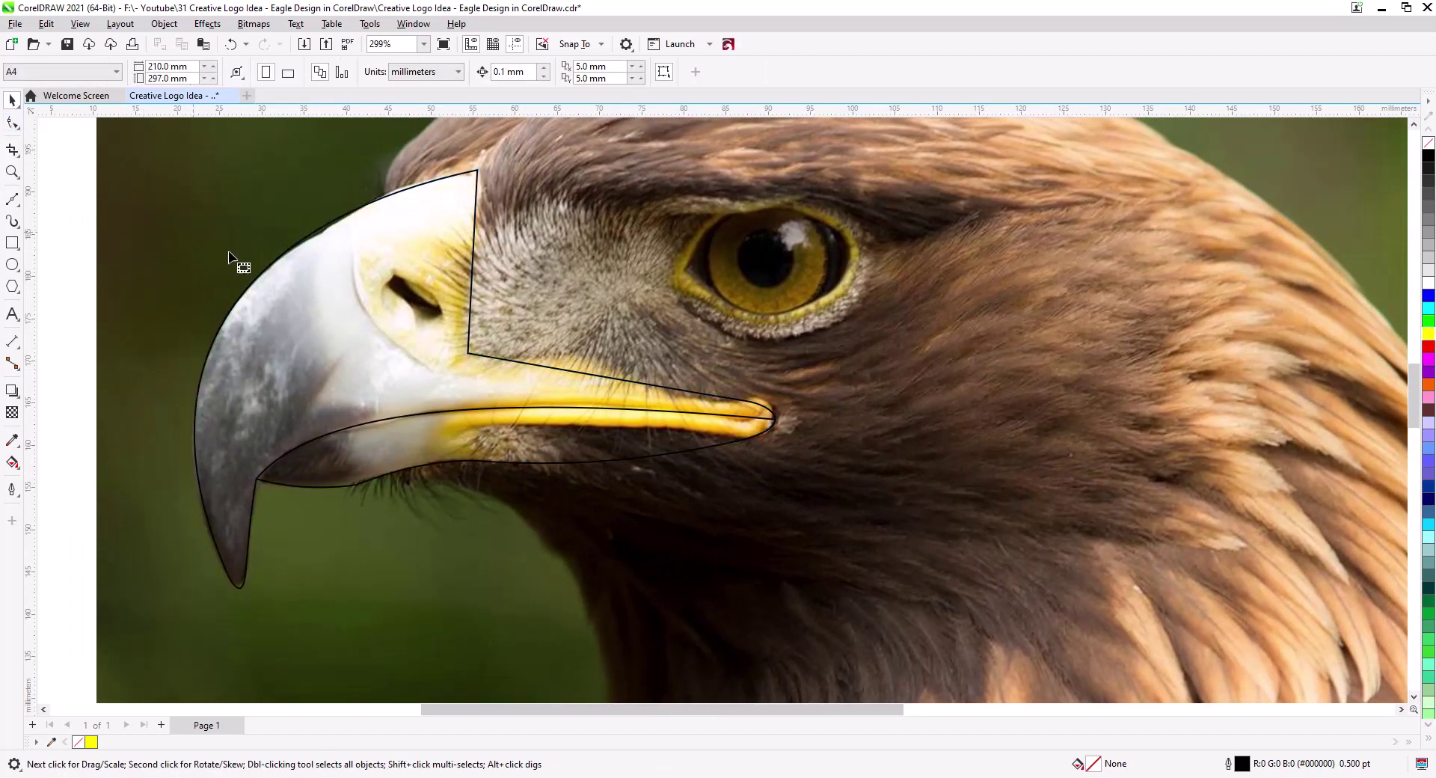
Add a node to the beak outline's edge above the mouth and raise it level with the inner corner
{"action": "key", "text": "space"}
{"action": "left_click", "coordinate": [566, 369]}
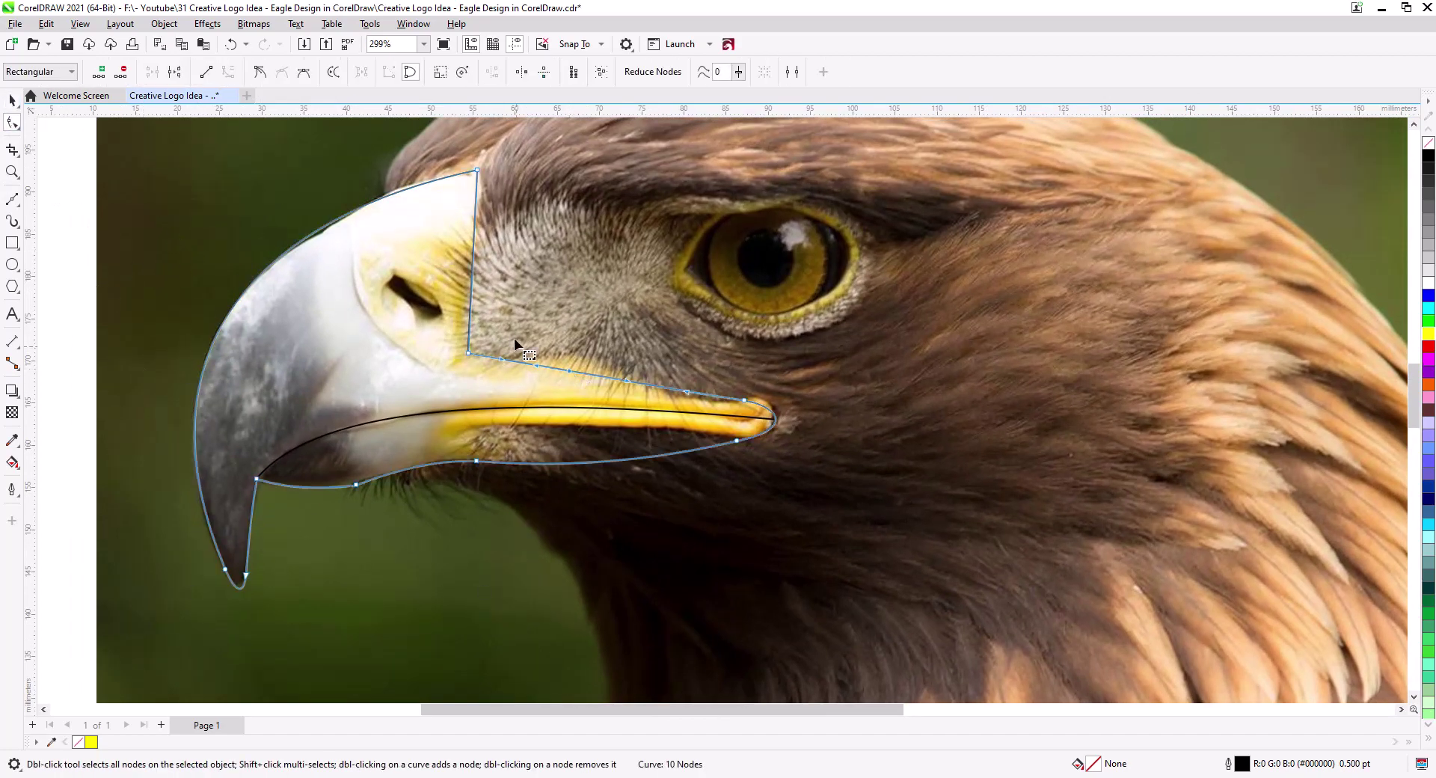
{"action": "left_click_drag", "start_coordinate": [449, 323], "coordinate": [576, 355]}
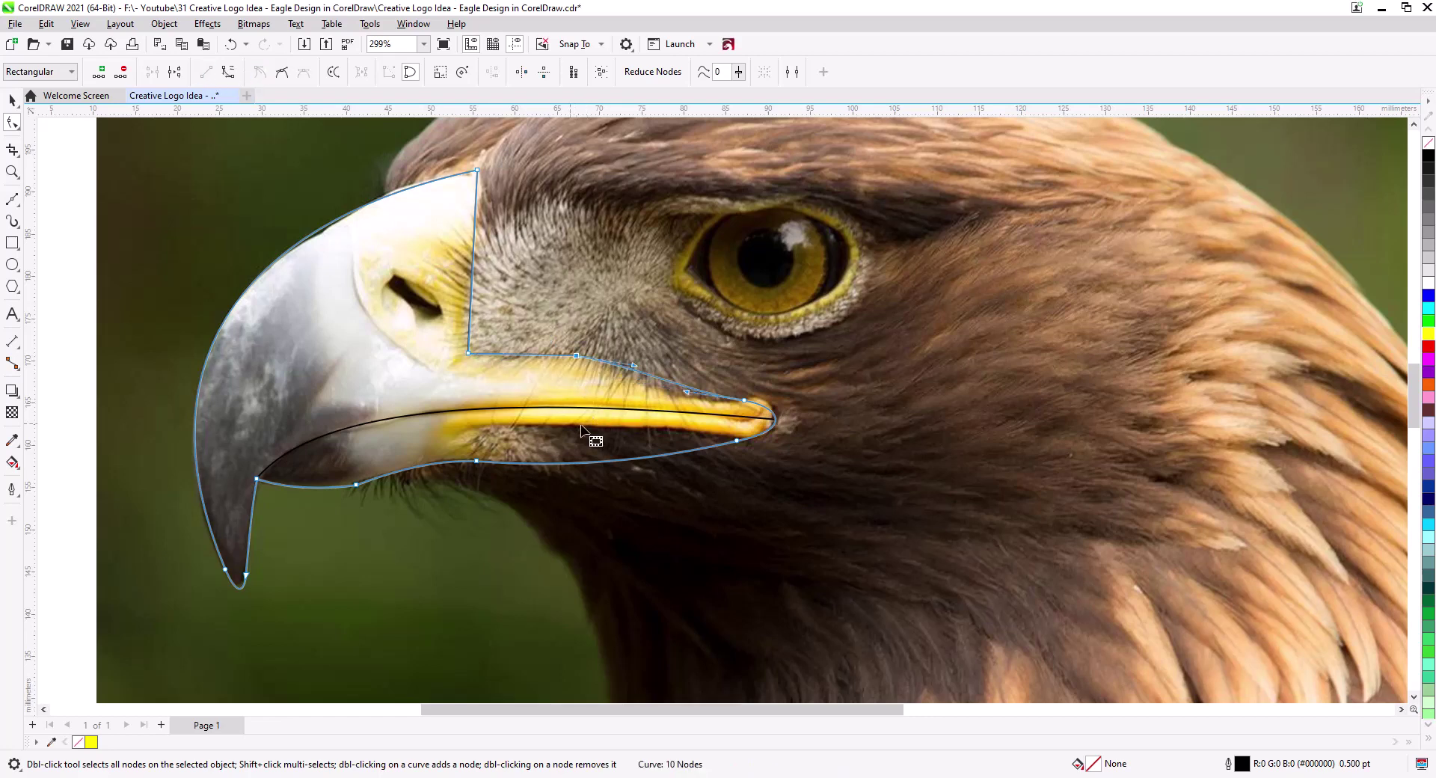
{"action": "left_click", "coordinate": [11, 343]}
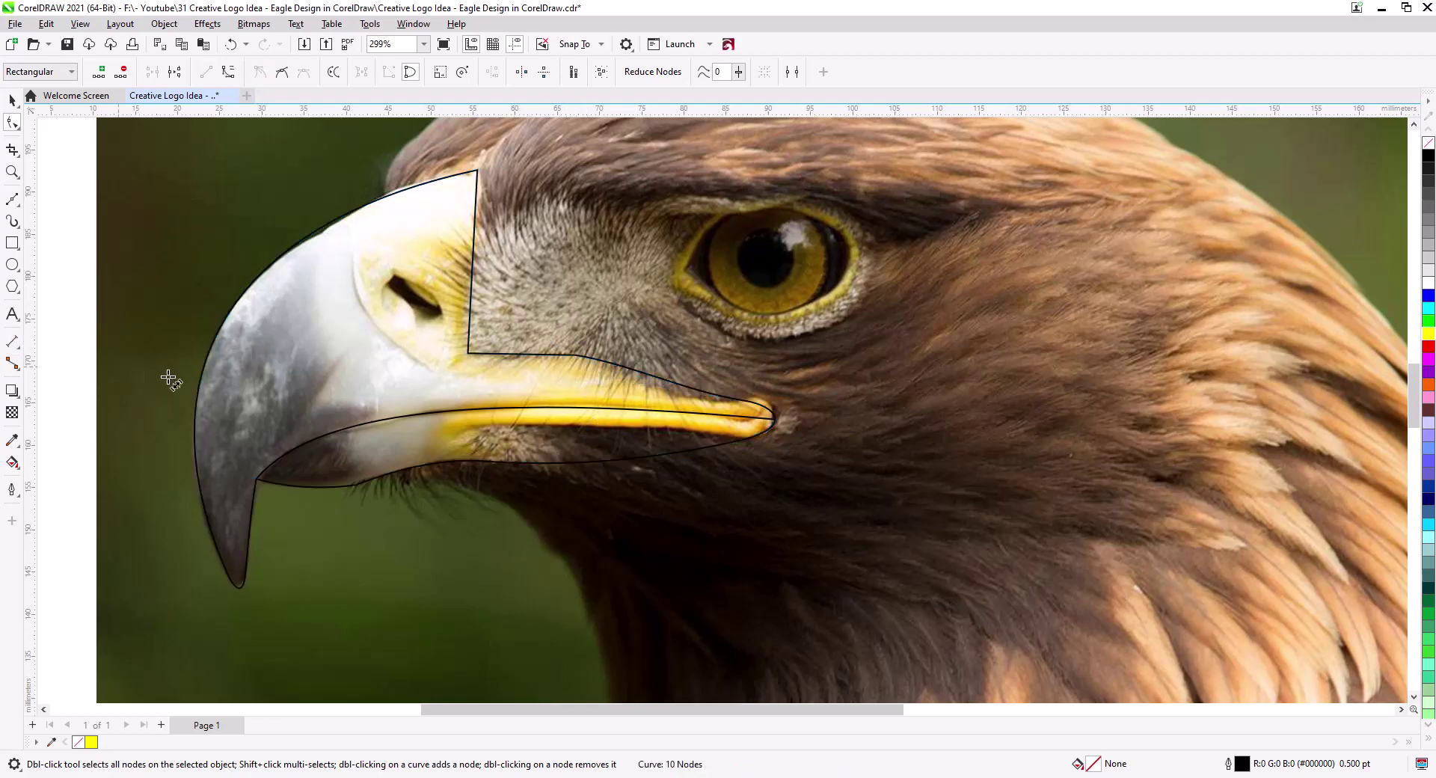
Draw a closed four-node Bézier shape around the nostril
{"action": "left_click", "coordinate": [11, 199]}
{"action": "left_click", "coordinate": [416, 320]}
{"action": "left_click", "coordinate": [441, 309]}
{"action": "left_click", "coordinate": [397, 273]}
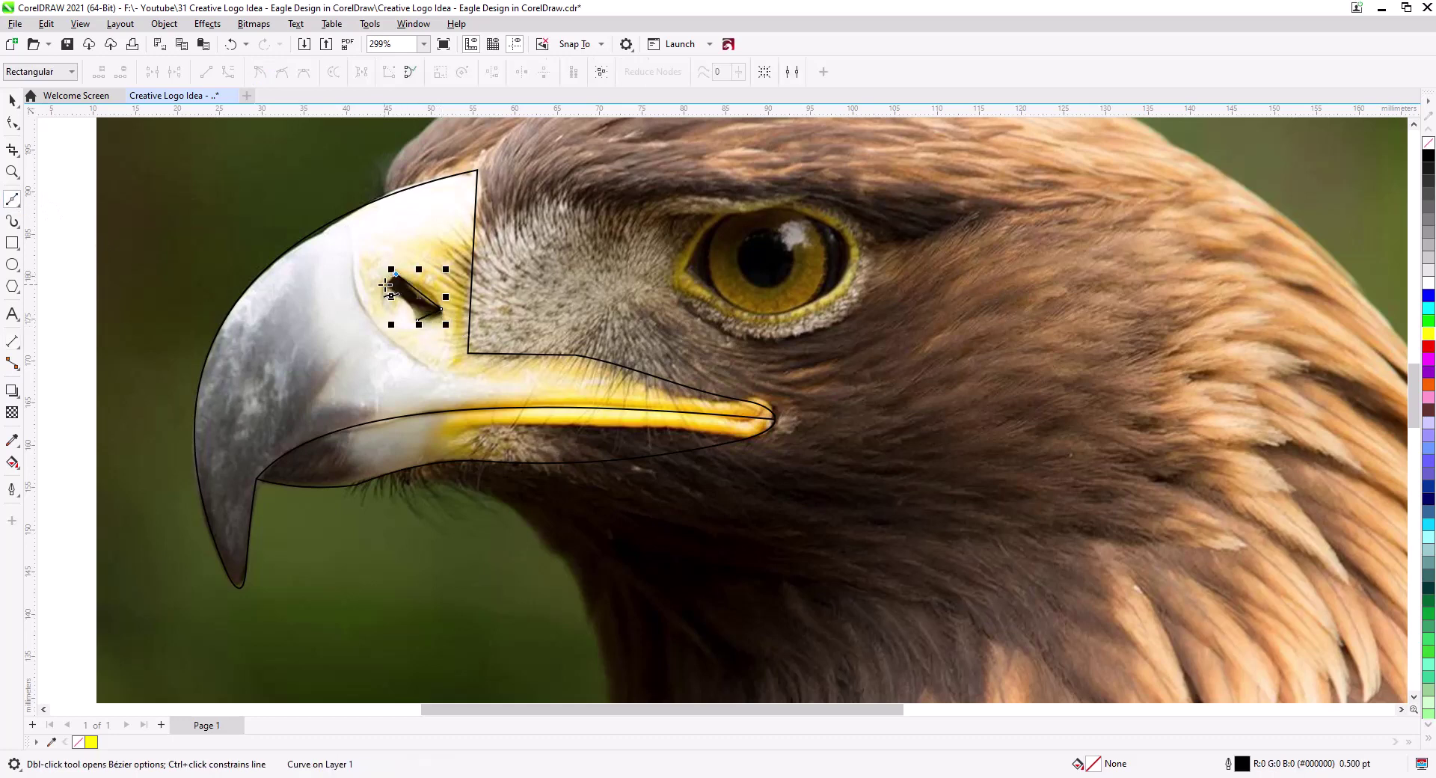
{"action": "left_click", "coordinate": [384, 284]}
{"action": "left_click", "coordinate": [417, 320]}
Bend the nostril shape's lower end into a rounded teardrop and deselect it
{"action": "left_click", "coordinate": [12, 122]}
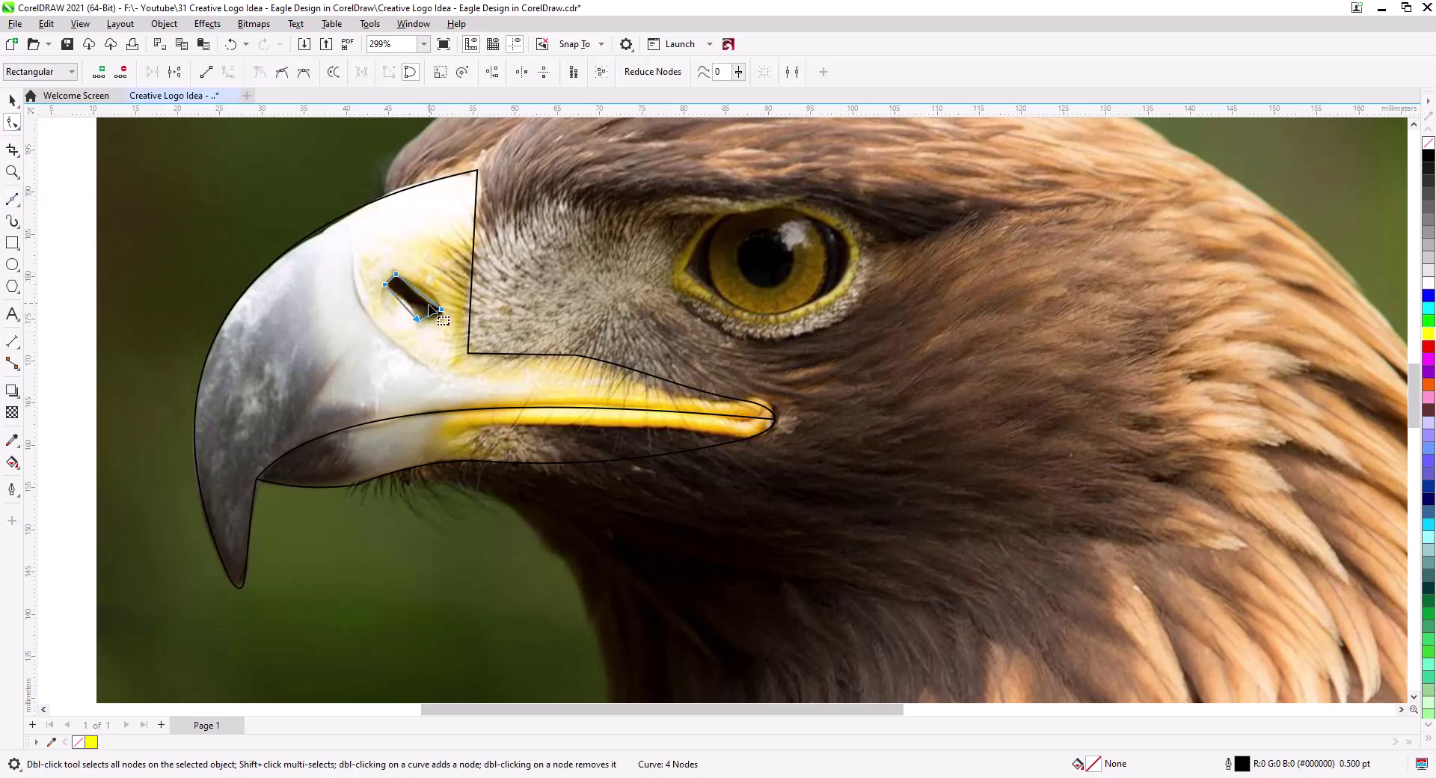
{"action": "left_click_drag", "start_coordinate": [410, 309], "coordinate": [401, 332]}
{"action": "left_click", "coordinate": [13, 100]}
{"action": "left_click", "coordinate": [136, 404]}
Draw a line from the beak notch to the outline's inner corner and bend it into an upward arc
{"action": "left_click", "coordinate": [13, 197]}
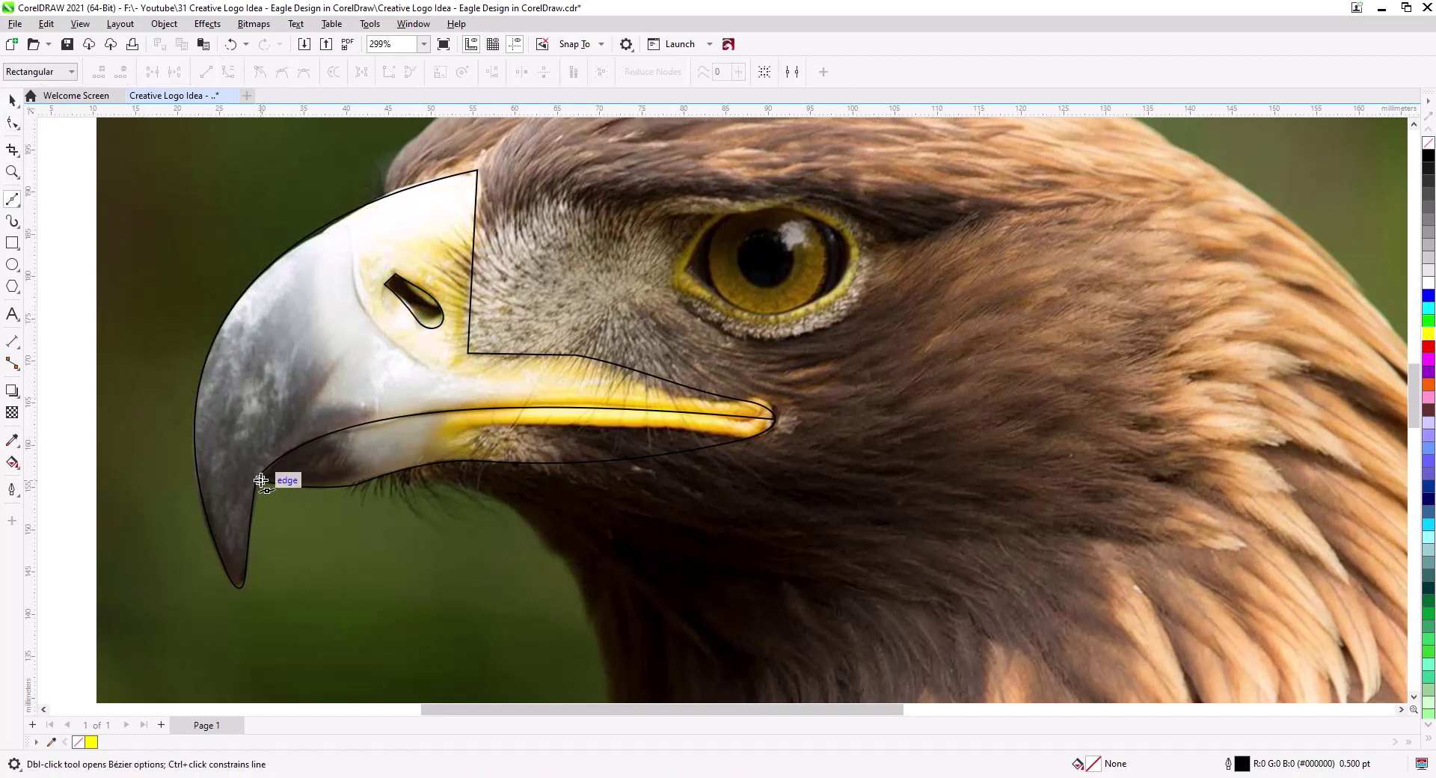
{"action": "left_click", "coordinate": [468, 352]}
{"action": "left_click", "coordinate": [12, 123]}
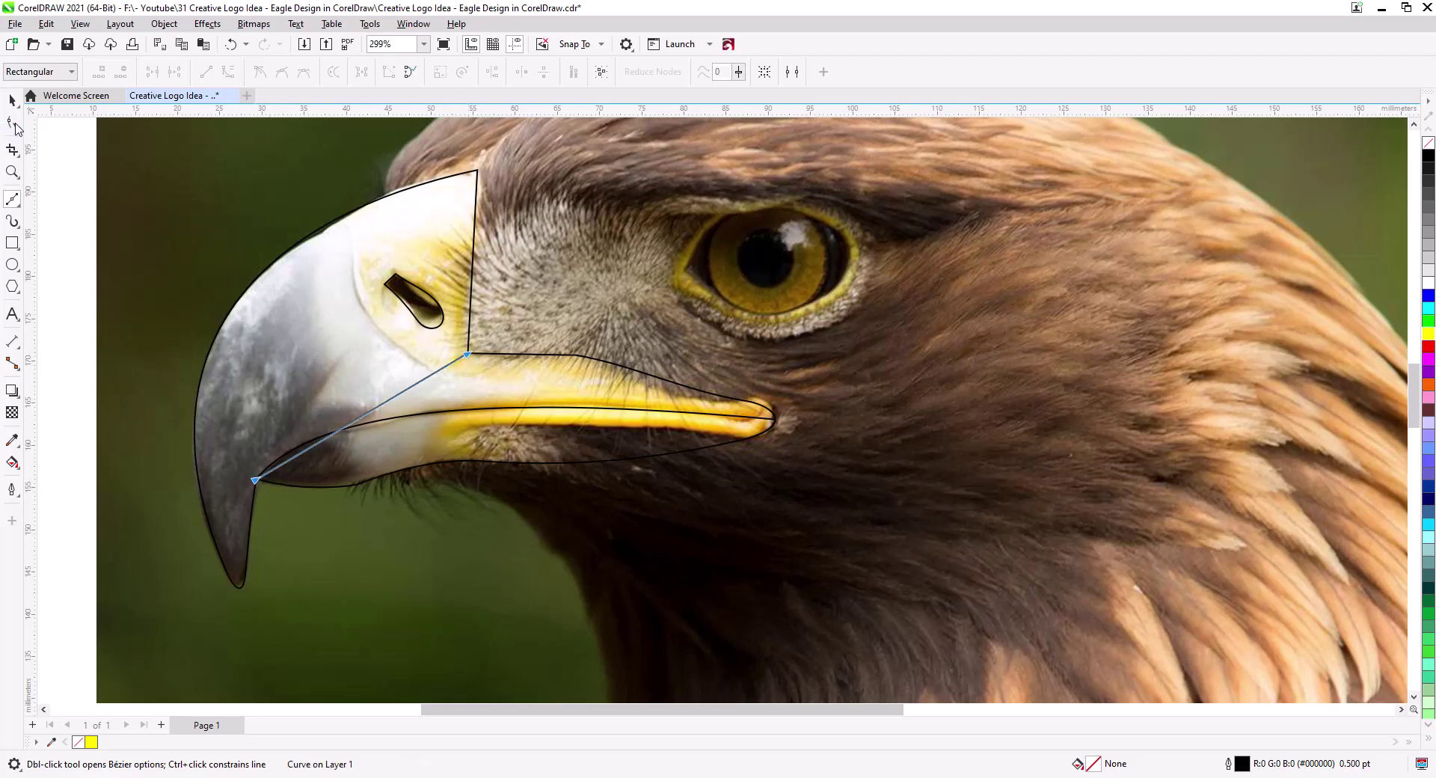
{"action": "left_click_drag", "start_coordinate": [370, 410], "coordinate": [326, 398]}
Draw a line from the inner arc through a point below the nostril to the beak tip, and curve its long segment
{"action": "left_click", "coordinate": [13, 198]}
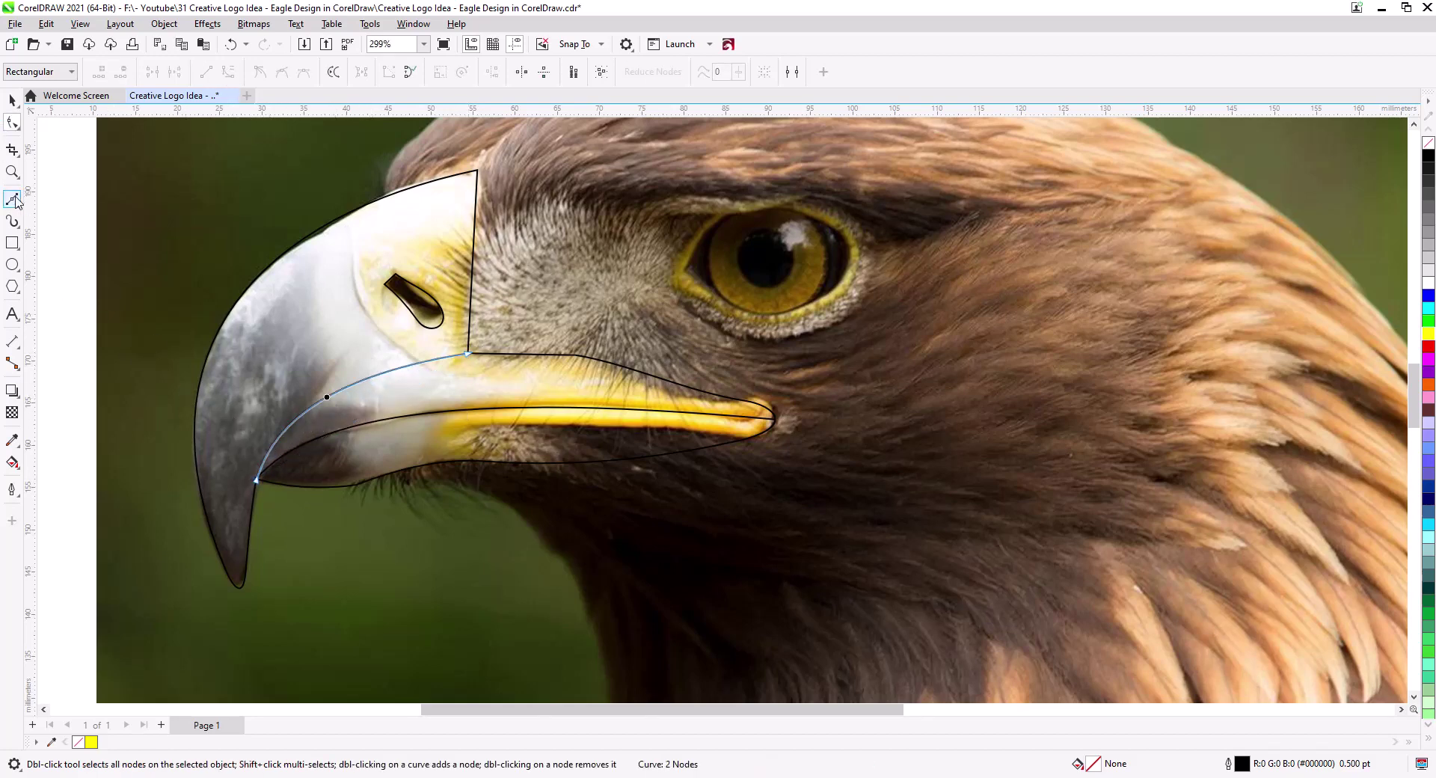
{"action": "left_click", "coordinate": [418, 362]}
{"action": "left_click", "coordinate": [368, 319]}
{"action": "left_click", "coordinate": [238, 587]}
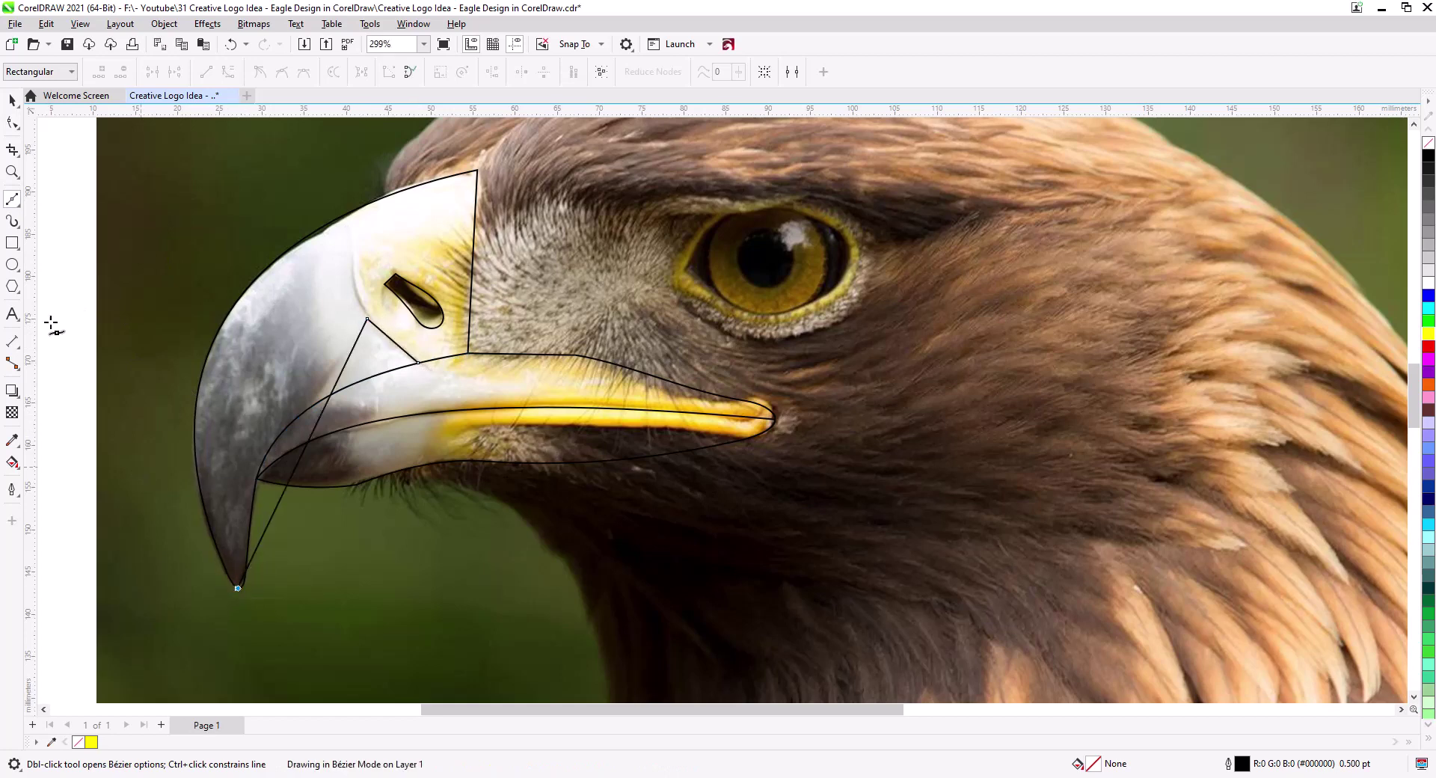
{"action": "left_click", "coordinate": [13, 123]}
{"action": "left_click_drag", "start_coordinate": [309, 449], "coordinate": [242, 404]}
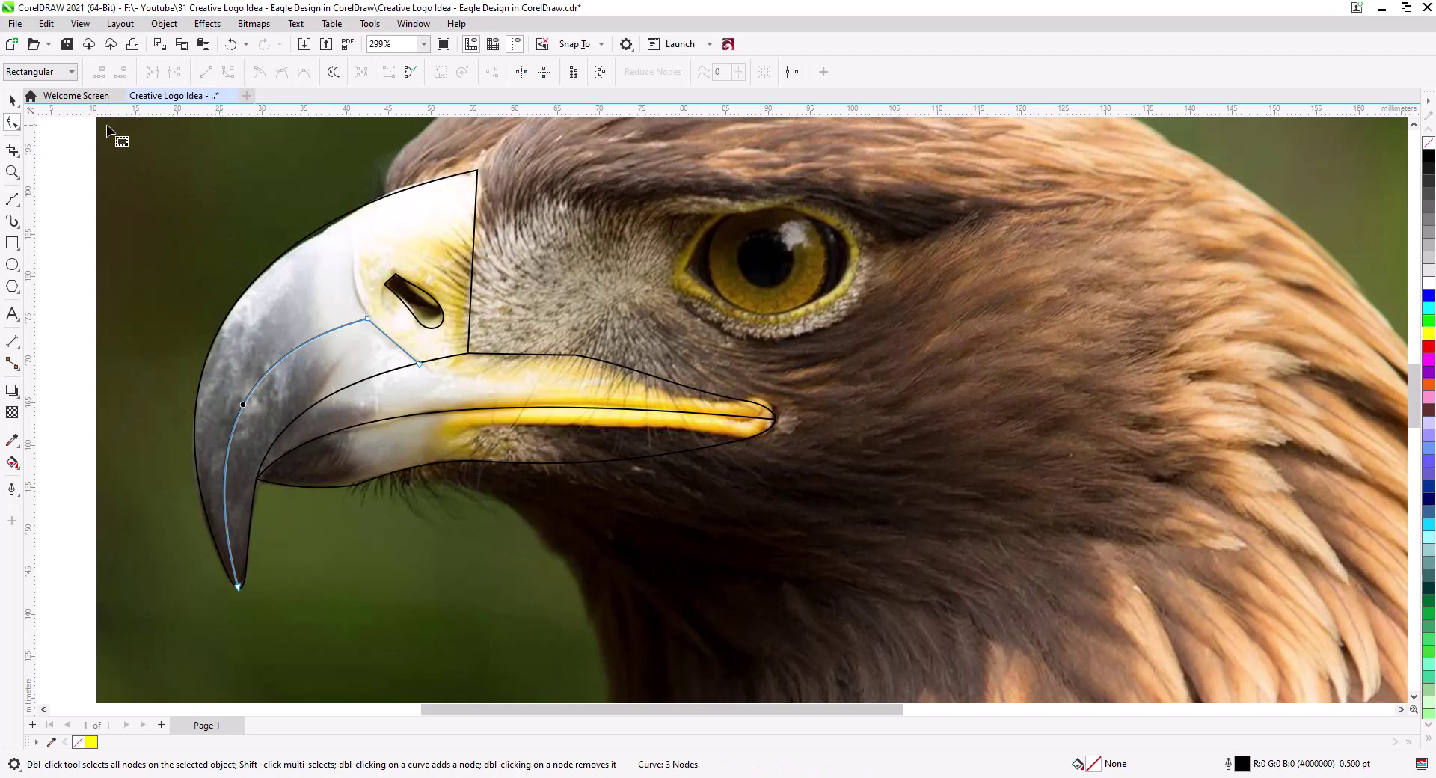
Draw a line from the beak's upper rear corner through the nostril's upper node to the facet point below it
{"action": "left_click", "coordinate": [12, 198]}
{"action": "left_click", "coordinate": [477, 170]}
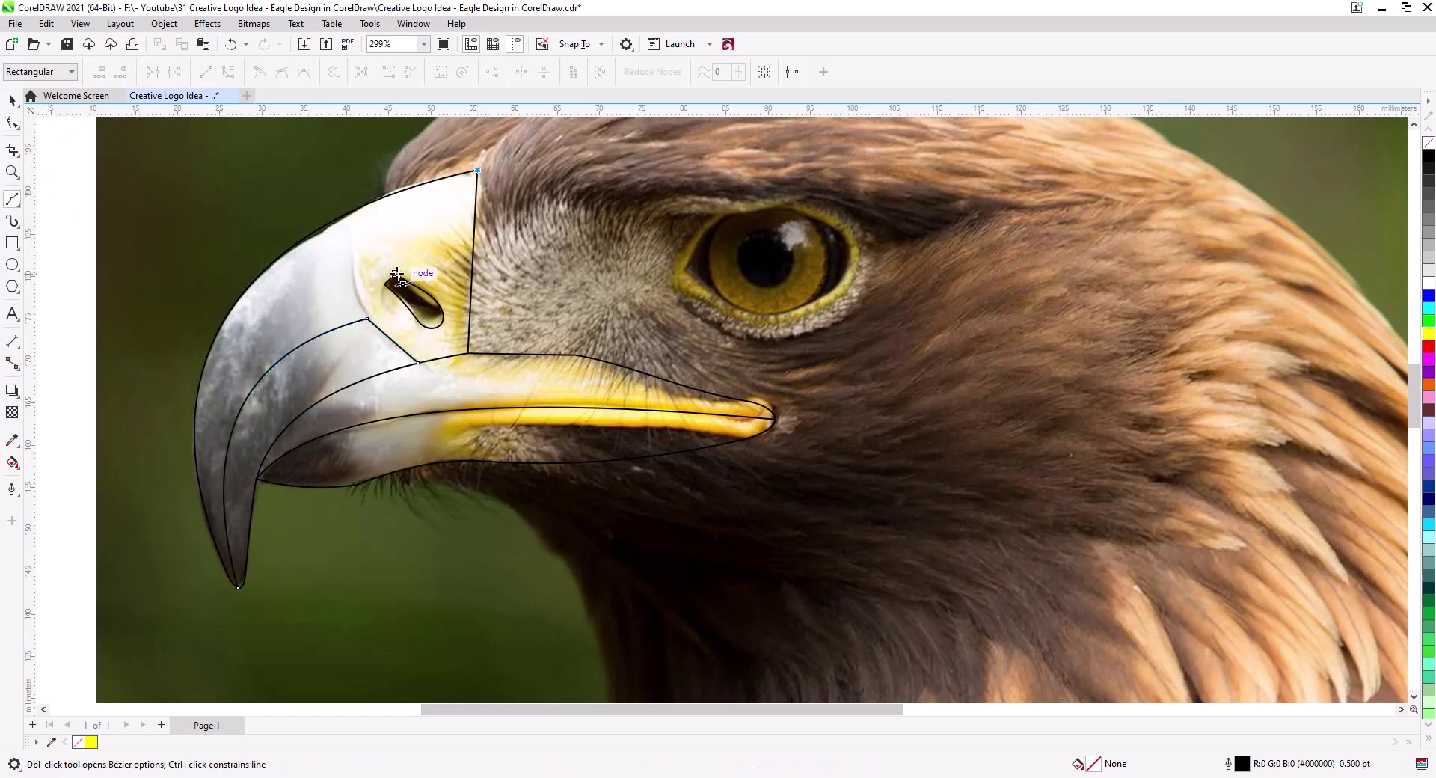
{"action": "left_click", "coordinate": [396, 273]}
{"action": "left_click", "coordinate": [368, 318]}
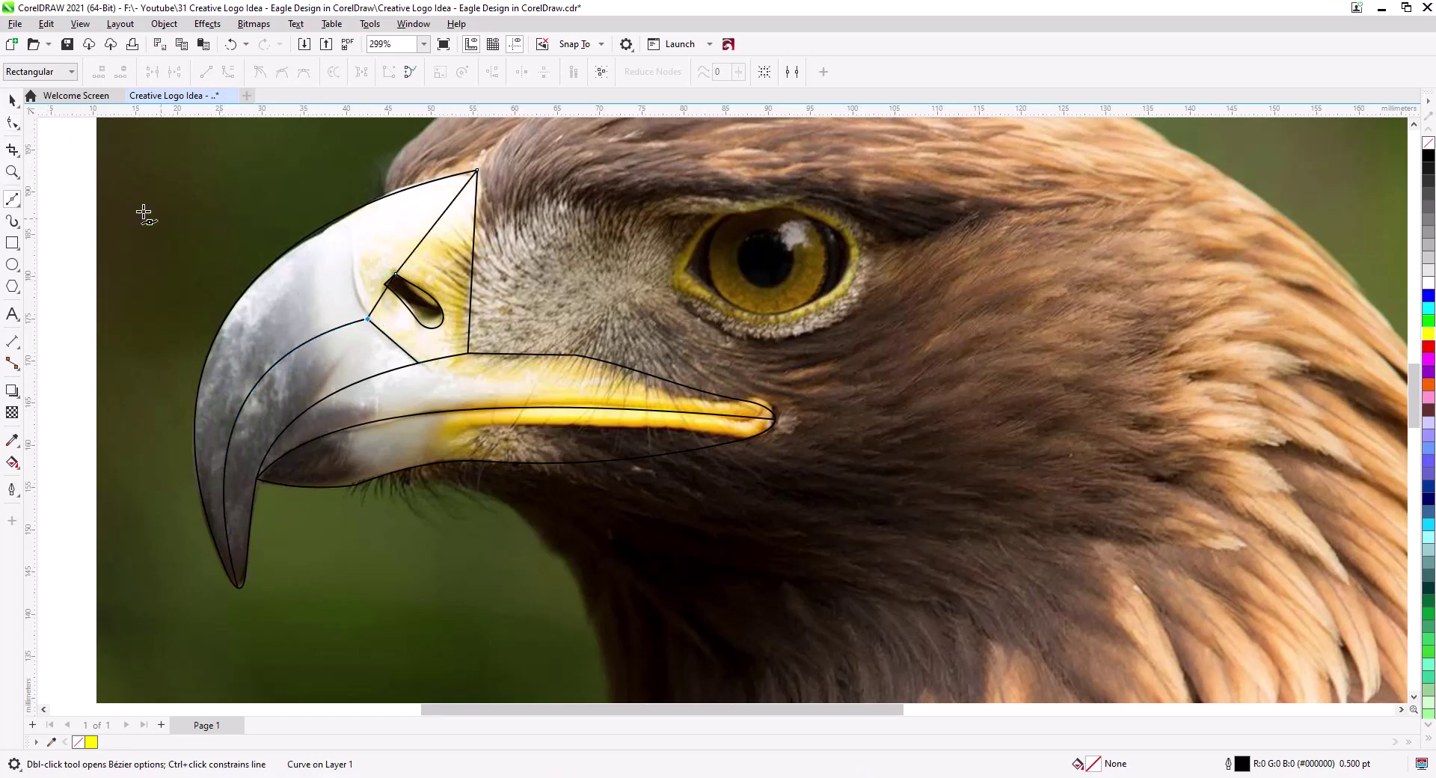
Add a node to the line beside the nostril and move it just outside the nostril's front corner
{"action": "left_click", "coordinate": [12, 122]}
{"action": "scroll", "coordinate": [391, 285], "scroll_direction": "up", "scroll_amount": 3}
{"action": "left_click", "coordinate": [375, 294]}
{"action": "double_click", "coordinate": [375, 293]}
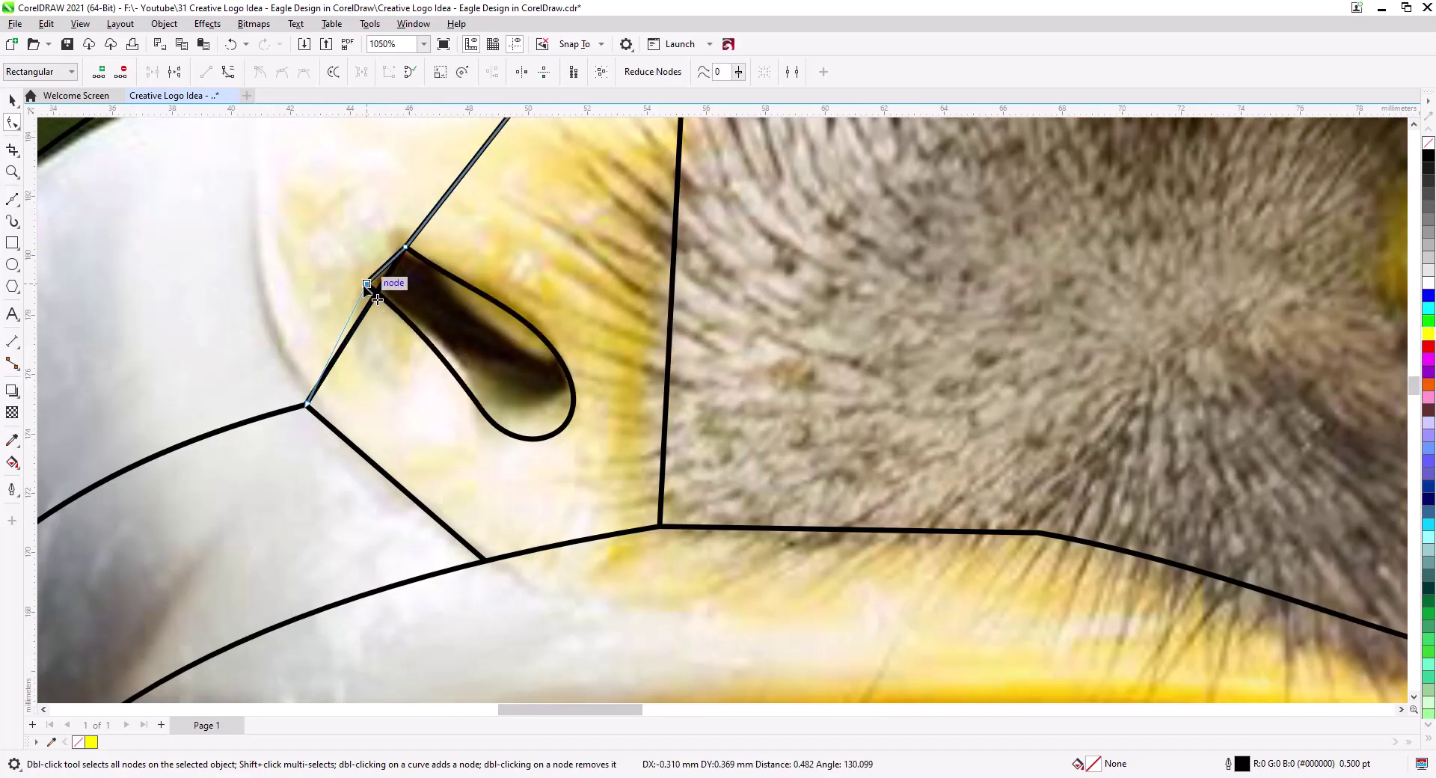
{"action": "scroll", "coordinate": [389, 320], "scroll_direction": "down", "scroll_amount": 5}
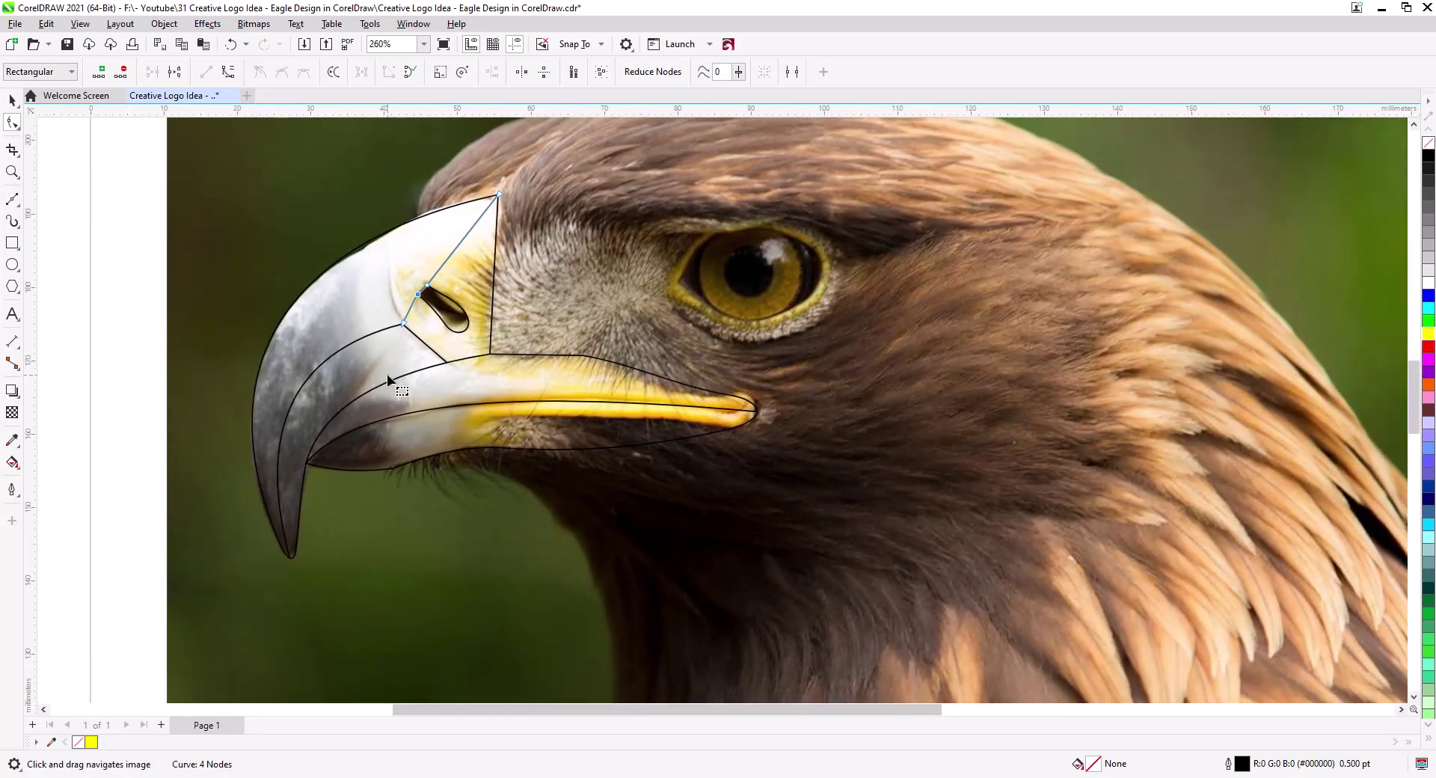
{"action": "key", "text": "space"}
{"action": "key", "text": "Escape"}
Draw a zigzag facet line from the point below the nostril across the hook's curves to the notch and the beak tip
{"action": "left_click", "coordinate": [12, 199]}
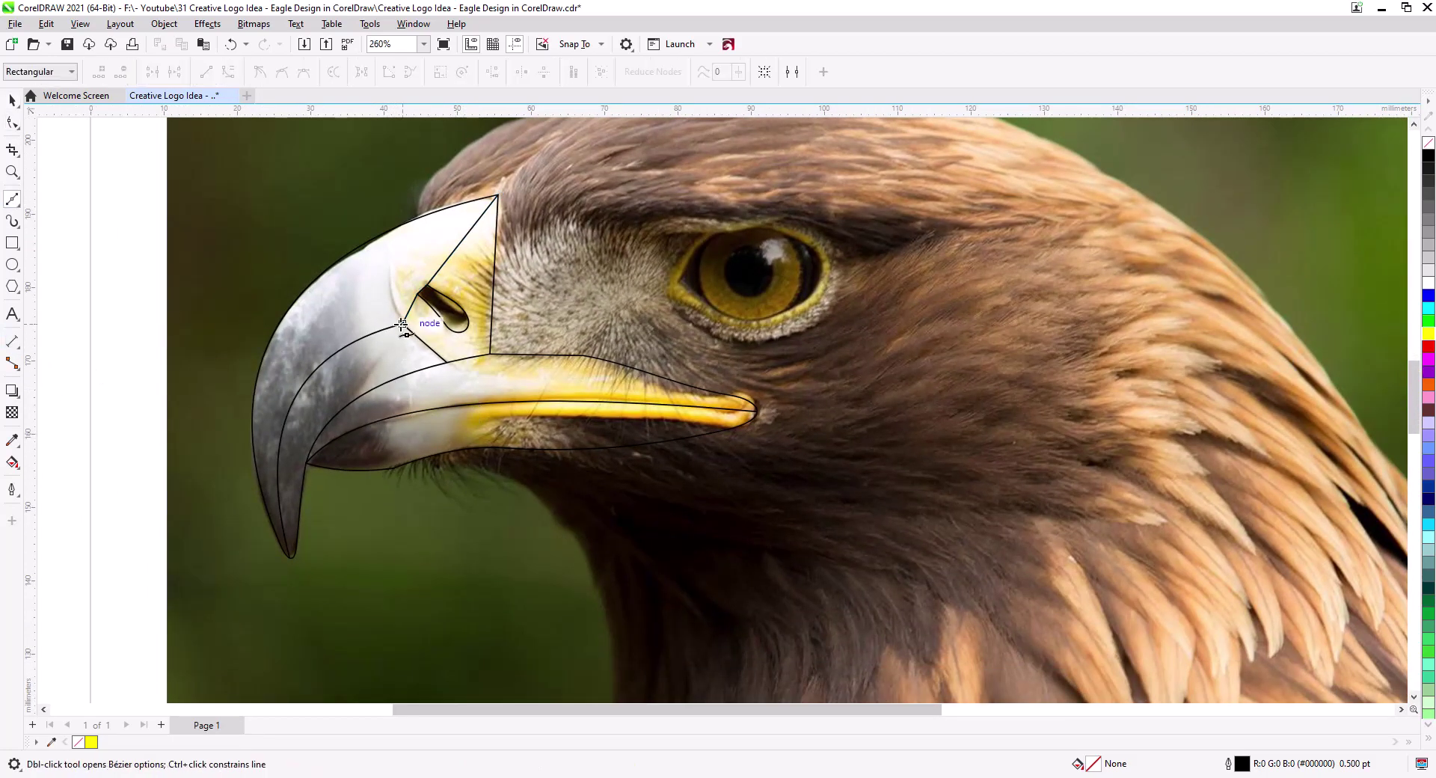
{"action": "left_click", "coordinate": [402, 324]}
{"action": "left_click", "coordinate": [362, 395]}
{"action": "left_click", "coordinate": [301, 390]}
{"action": "left_click", "coordinate": [304, 464]}
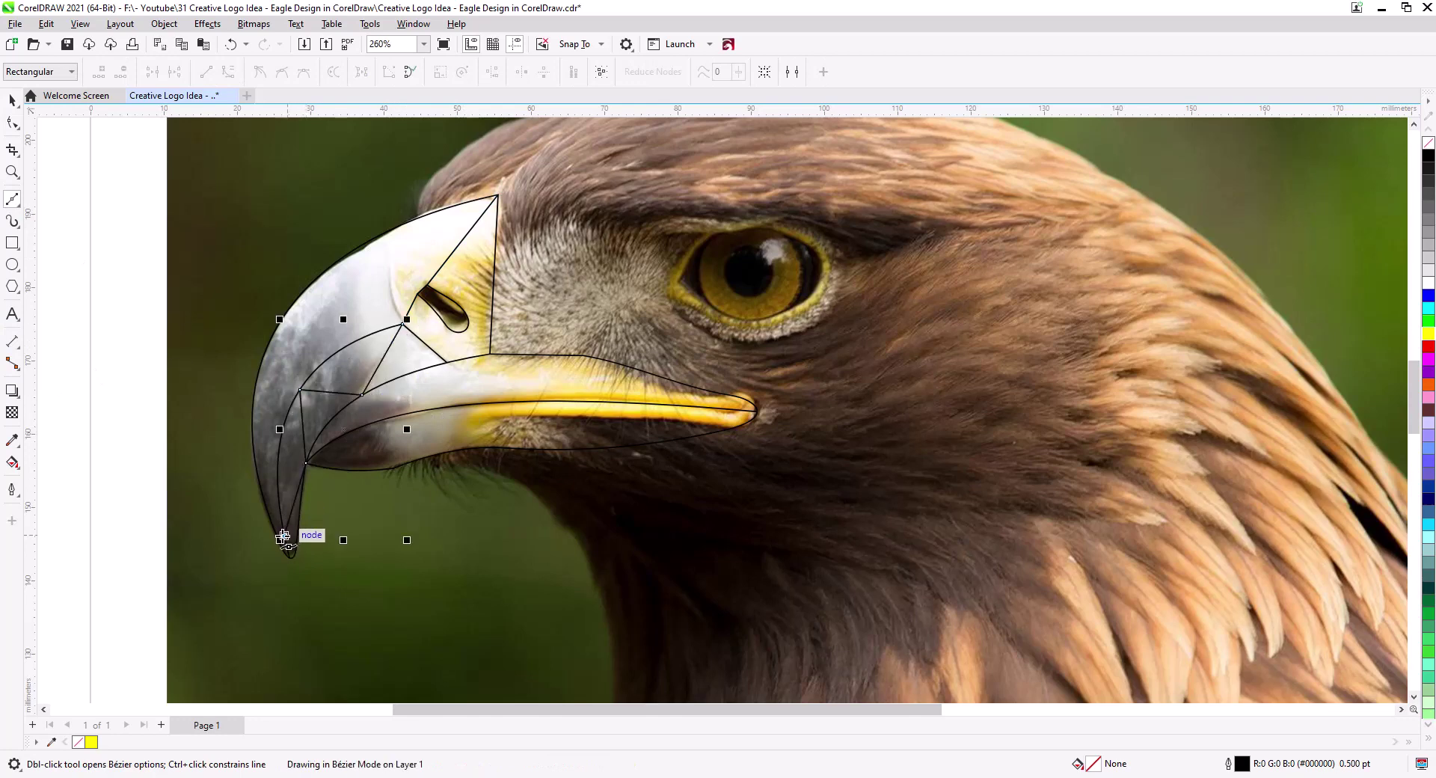
{"action": "key", "text": "space"}
{"action": "left_click", "coordinate": [12, 199]}
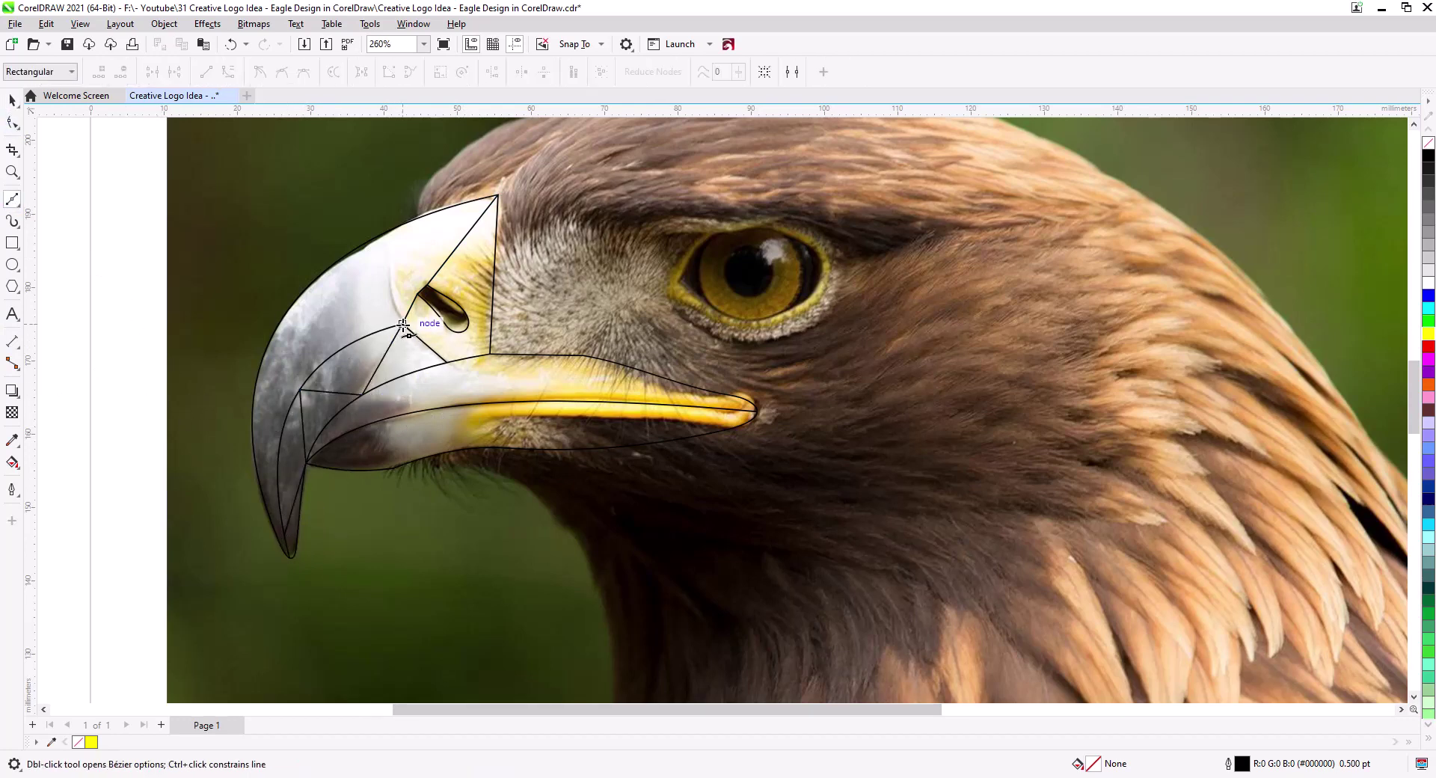
{"action": "left_click", "coordinate": [392, 224]}
{"action": "left_click", "coordinate": [402, 325]}
{"action": "key", "text": "ctrl+z"}
Draw a bent facet line from the point below the nostril up to the beak's upper ridge
{"action": "left_click", "coordinate": [402, 324]}
{"action": "left_click", "coordinate": [385, 287]}
{"action": "left_click", "coordinate": [387, 232]}
{"action": "key", "text": "space"}
{"action": "left_click", "coordinate": [448, 503]}
Draw a three-segment zigzag across the front of the lower beak between its bottom edge and the mouth line
{"action": "key", "text": "space"}
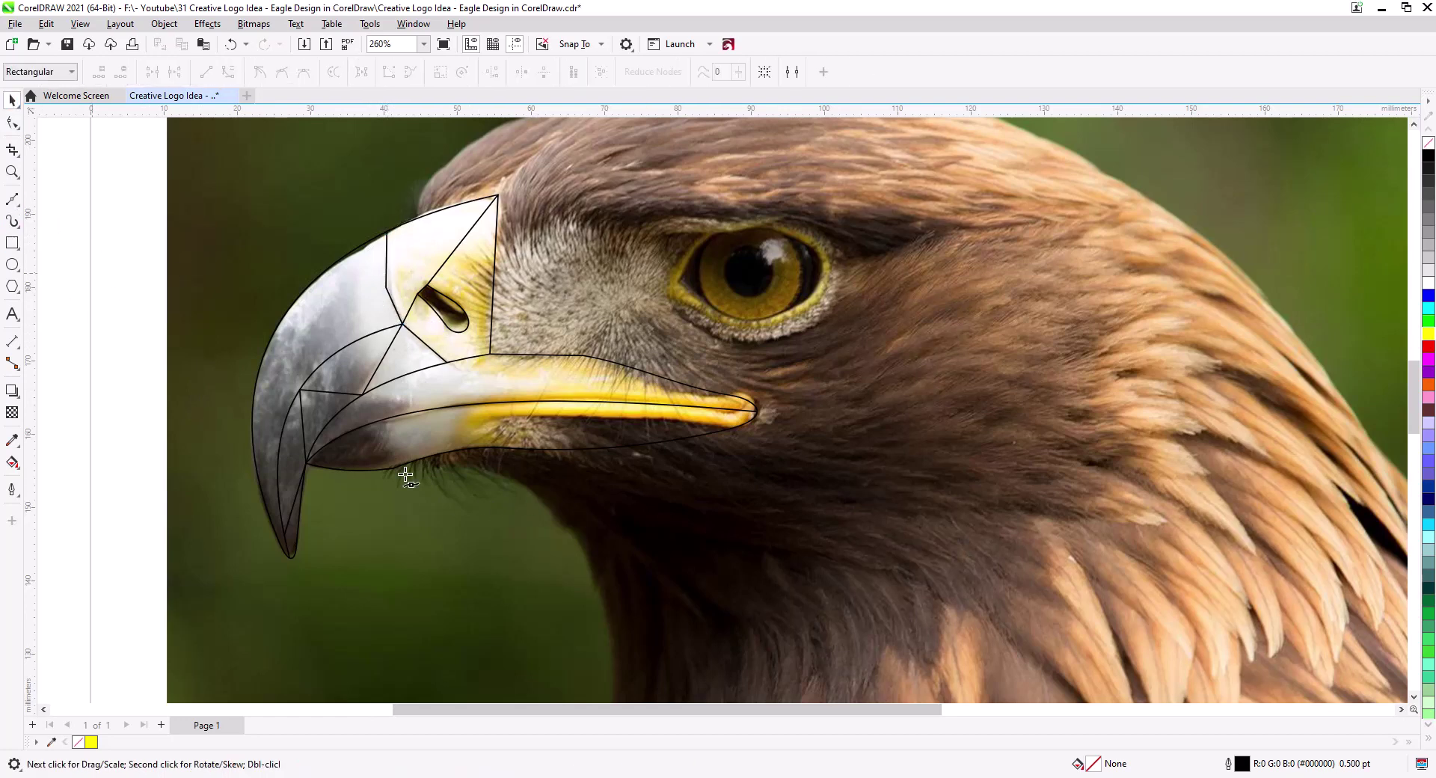
{"action": "left_click", "coordinate": [390, 469]}
{"action": "left_click", "coordinate": [430, 408]}
{"action": "left_click", "coordinate": [487, 448]}
{"action": "left_click", "coordinate": [534, 401]}
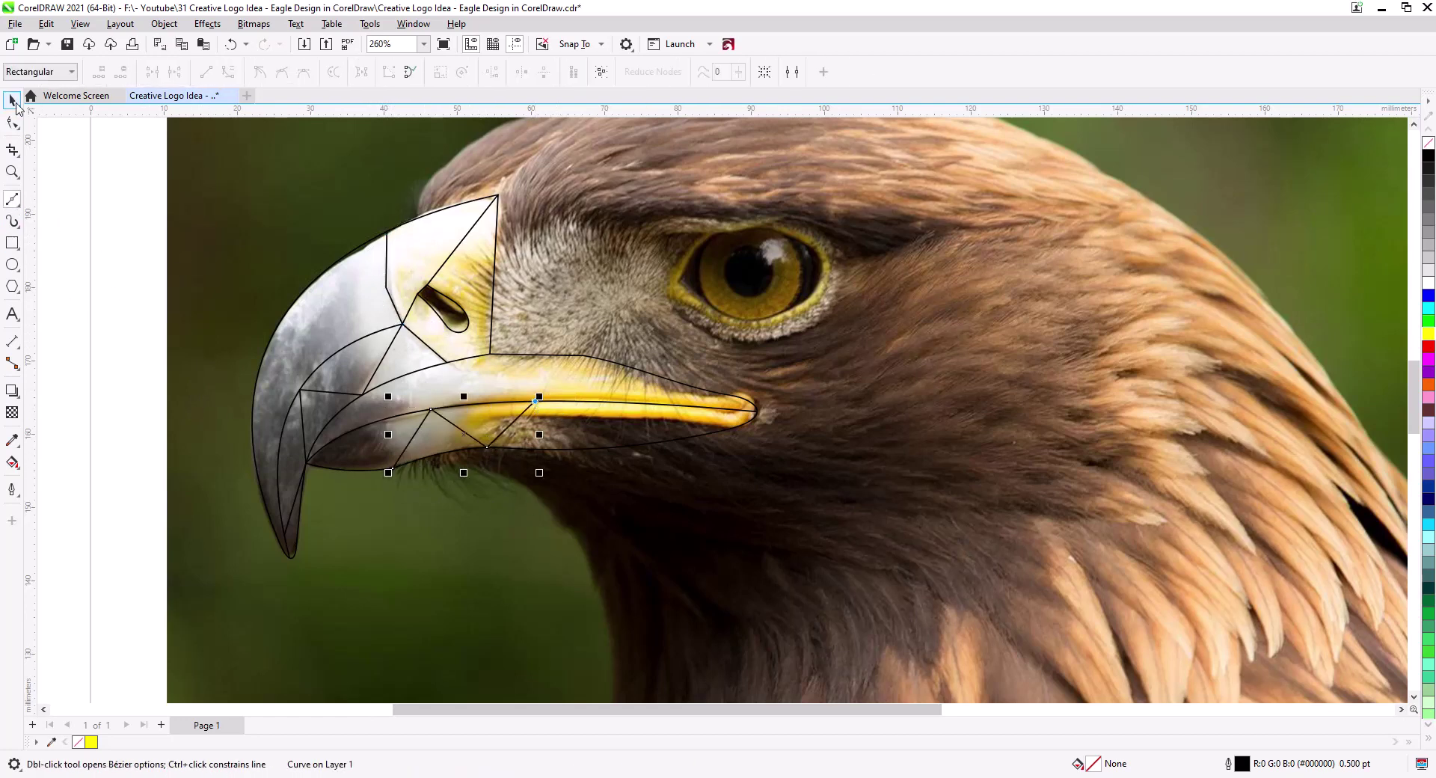
{"action": "key", "text": "space"}
Draw a V-shaped line from the zigzag's last segment to the lower beak's bottom edge and back up to the mouth line
{"action": "key", "text": "space"}
{"action": "left_click", "coordinate": [517, 419]}
{"action": "left_click", "coordinate": [568, 449]}
{"action": "left_click", "coordinate": [663, 404]}
{"action": "key", "text": "space"}
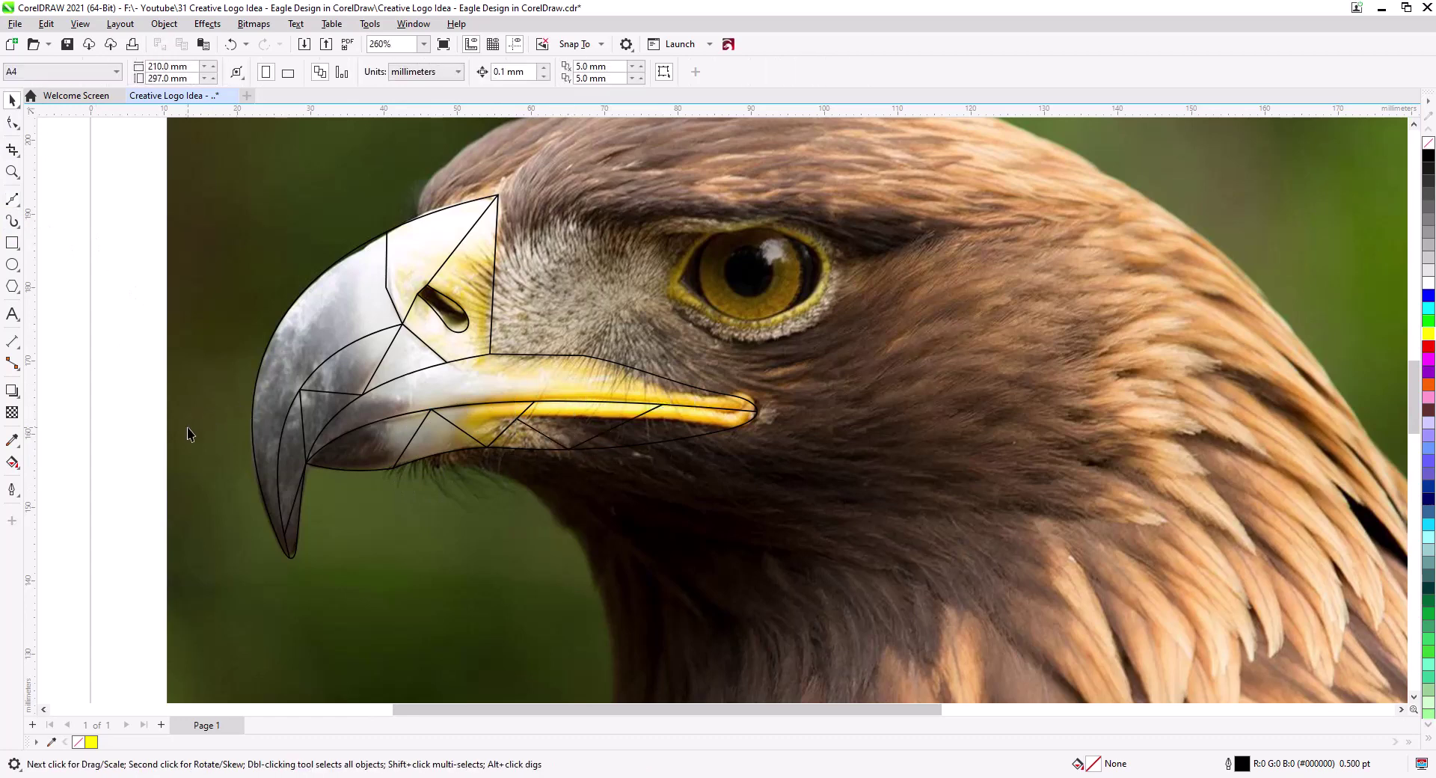
Fill all the facets of the lower beak with yellow-green using Smart Fill
{"action": "left_click", "coordinate": [13, 464]}
{"action": "left_click", "coordinate": [710, 412]}
{"action": "left_click", "coordinate": [643, 430]}
{"action": "left_click", "coordinate": [583, 415]}
{"action": "left_click", "coordinate": [524, 438]}
{"action": "left_click", "coordinate": [484, 419]}
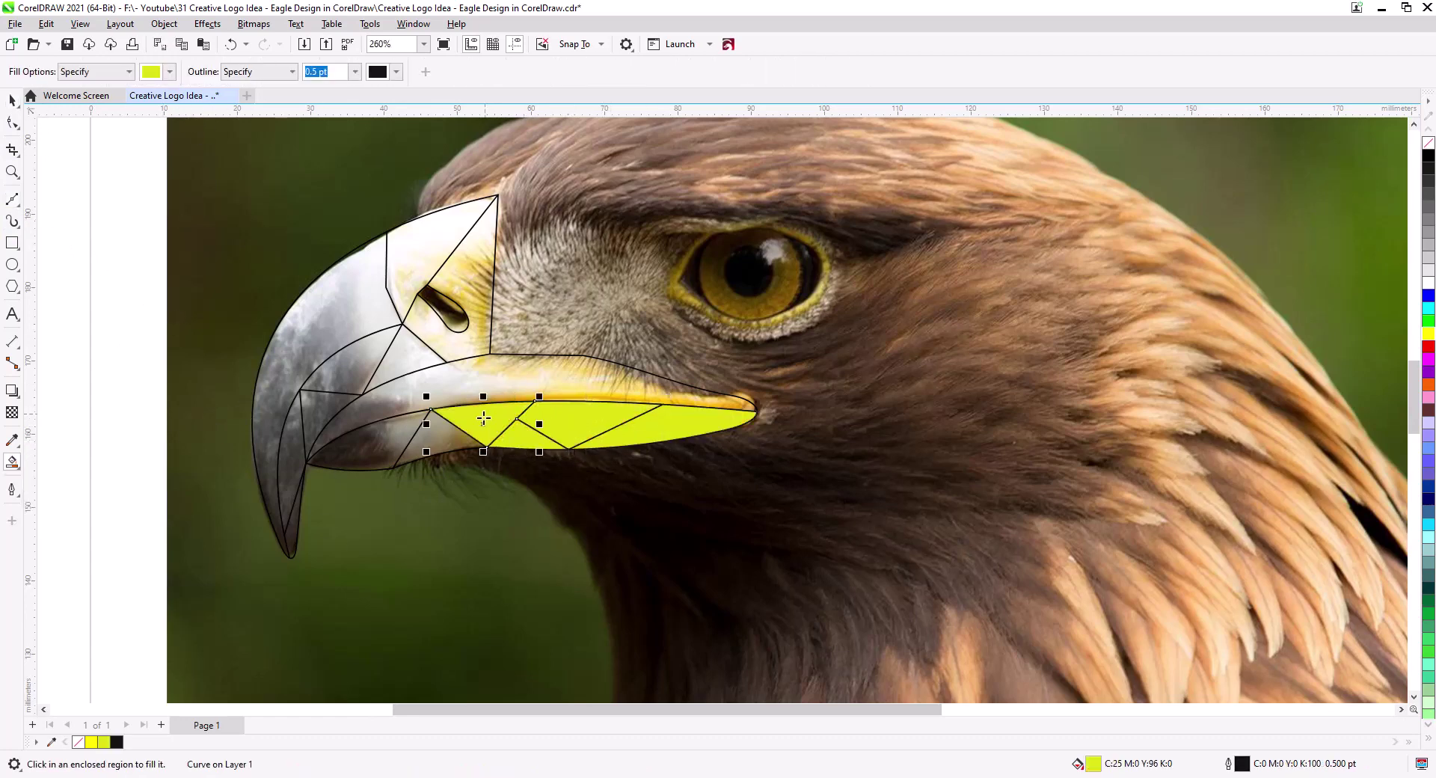
{"action": "left_click", "coordinate": [436, 441]}
{"action": "left_click", "coordinate": [351, 448]}
Fill the band above the mouth line and every facet of the upper beak with yellow-green, leaving out the nostril
{"action": "left_click", "coordinate": [540, 379]}
{"action": "left_click", "coordinate": [293, 536]}
{"action": "left_click", "coordinate": [293, 467]}
{"action": "left_click", "coordinate": [323, 413]}
{"action": "left_click", "coordinate": [351, 368]}
{"action": "left_click", "coordinate": [404, 358]}
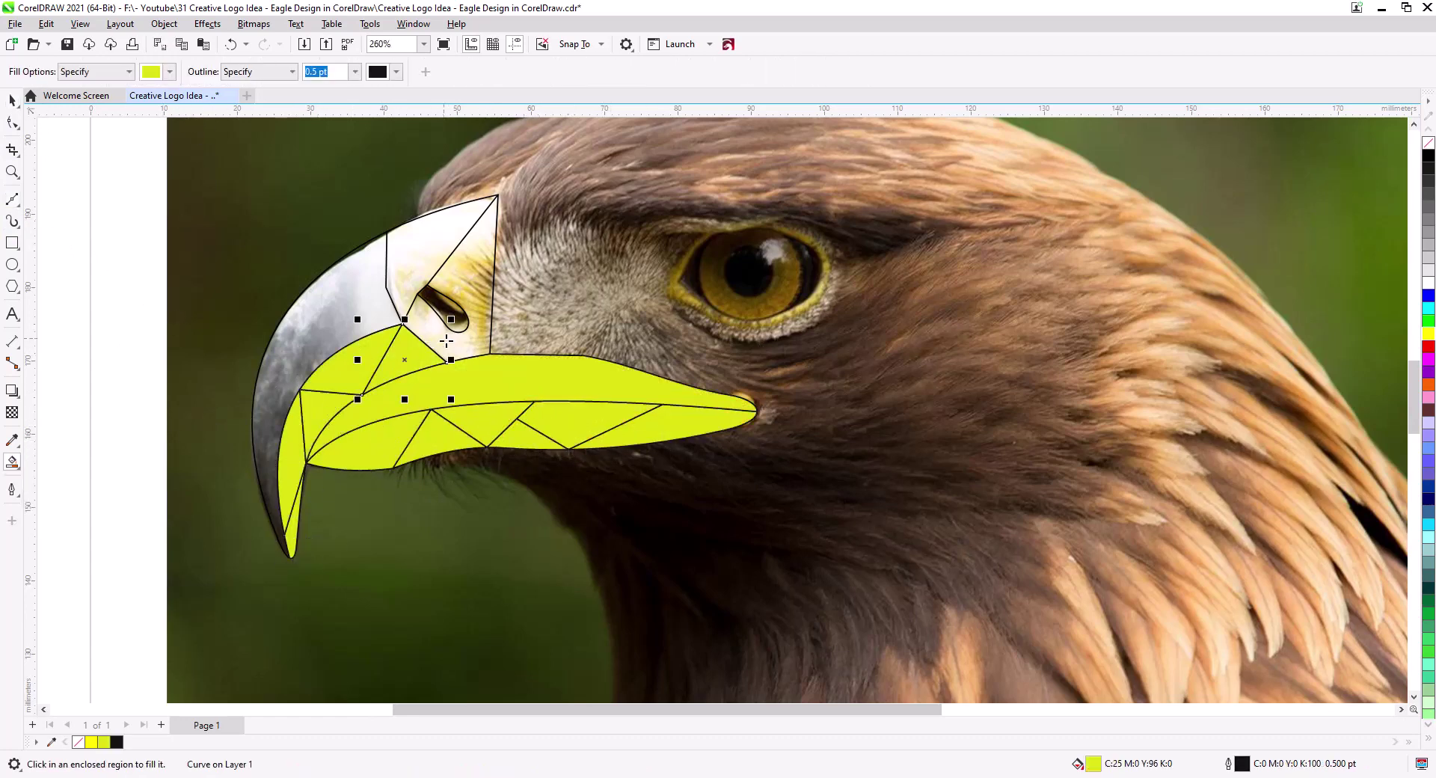
{"action": "left_click", "coordinate": [463, 273]}
{"action": "left_click", "coordinate": [270, 405]}
{"action": "left_click", "coordinate": [12, 100]}
{"action": "left_click", "coordinate": [143, 406]}
Delete the yellow-green fill shape from the band above the mouth line
{"action": "scroll", "coordinate": [142, 412], "scroll_direction": "down", "scroll_amount": 1}
{"action": "left_click_drag", "start_coordinate": [157, 454], "coordinate": [150, 490]}
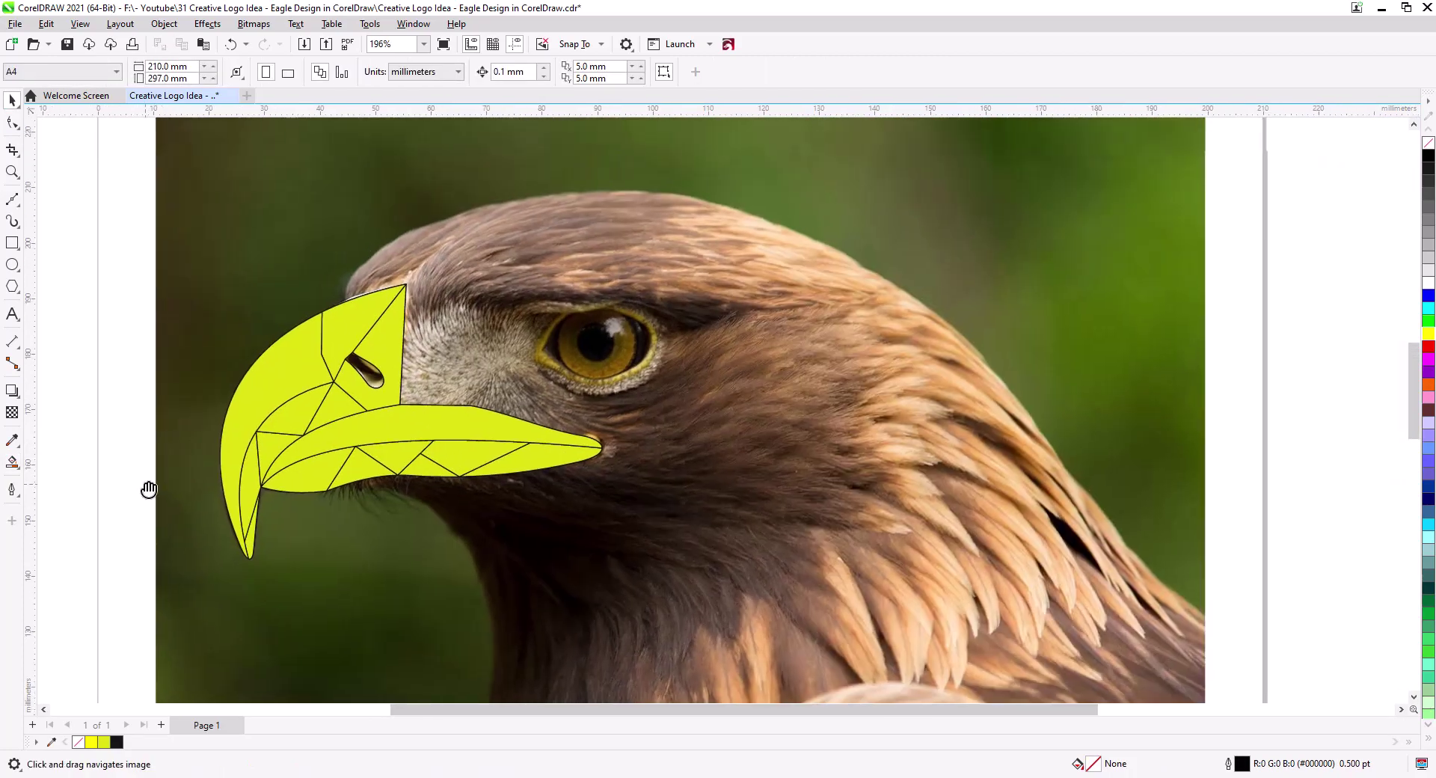
{"action": "left_click", "coordinate": [370, 428]}
{"action": "key", "text": "Delete"}
Draw a five-segment zigzag line across the bare band, alternating between its upper edge and the mouth line
{"action": "left_click_drag", "start_coordinate": [359, 469], "coordinate": [510, 444]}
{"action": "scroll", "coordinate": [510, 443], "scroll_direction": "up", "scroll_amount": 3}
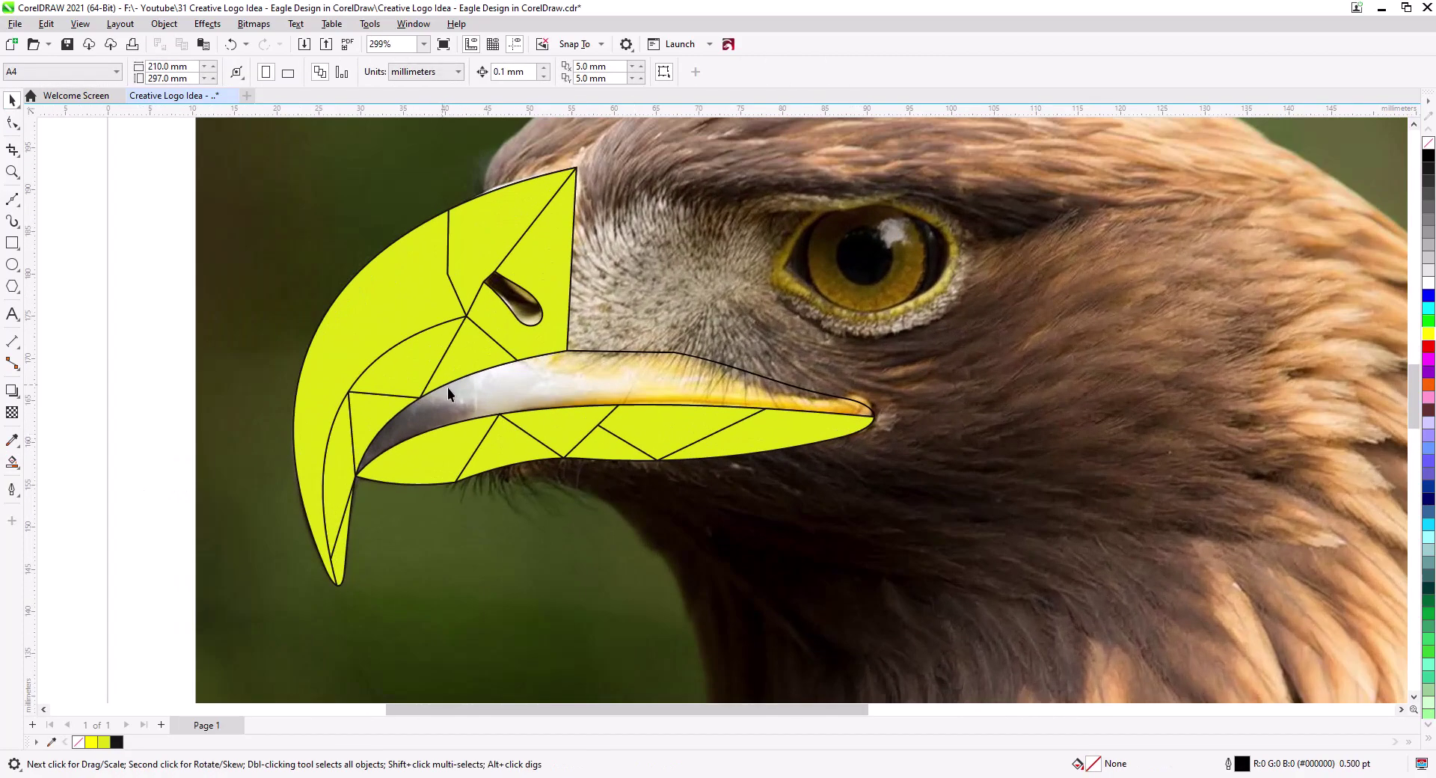
{"action": "left_click", "coordinate": [15, 203]}
{"action": "left_click", "coordinate": [421, 397]}
{"action": "left_click", "coordinate": [500, 414]}
{"action": "left_click", "coordinate": [517, 361]}
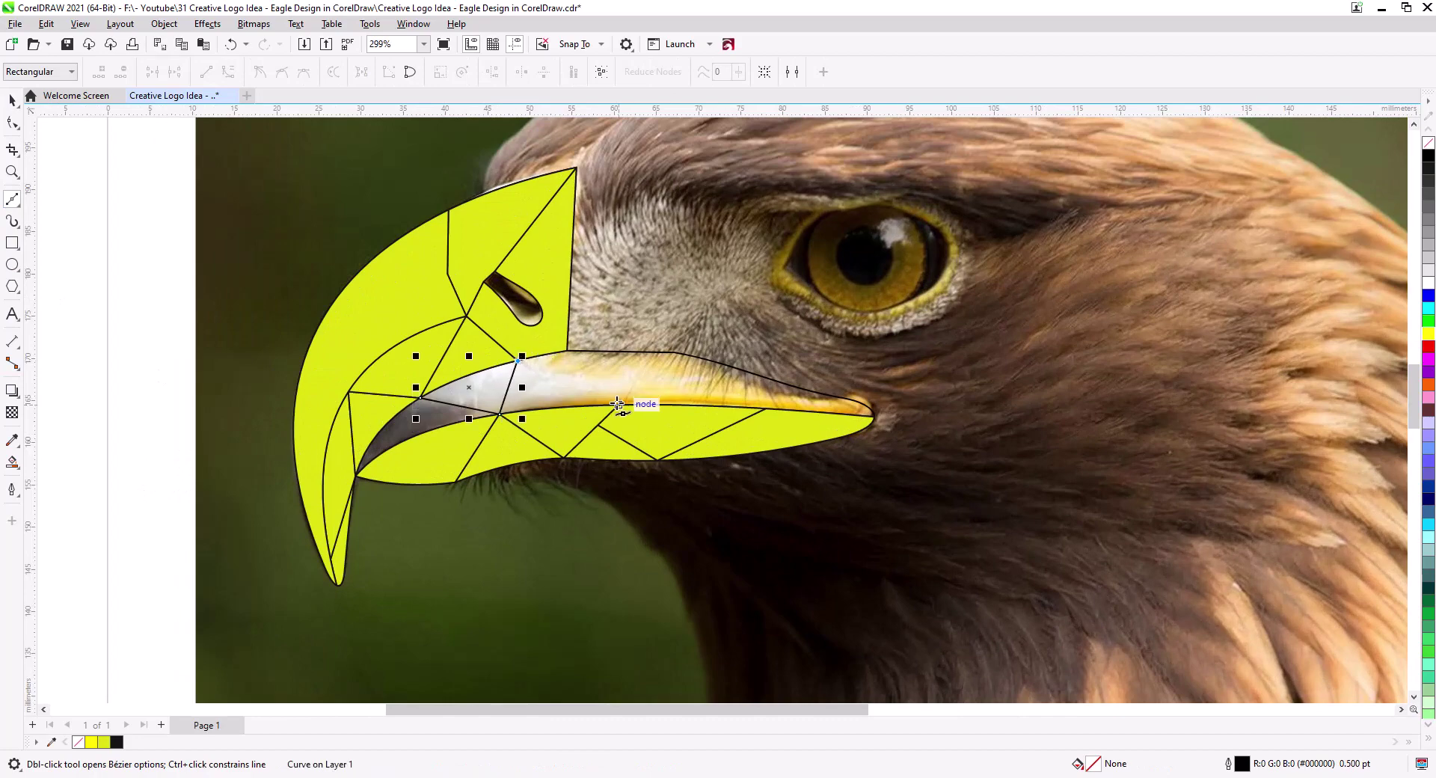
{"action": "left_click", "coordinate": [619, 404]}
{"action": "left_click", "coordinate": [679, 353]}
{"action": "left_click", "coordinate": [765, 409]}
{"action": "left_click", "coordinate": [12, 100]}
{"action": "left_click", "coordinate": [64, 338]}
Fill the six facets of the band above the mouth line with yellow-green using Smart Fill
{"action": "left_click", "coordinate": [12, 461]}
{"action": "left_click", "coordinate": [780, 401]}
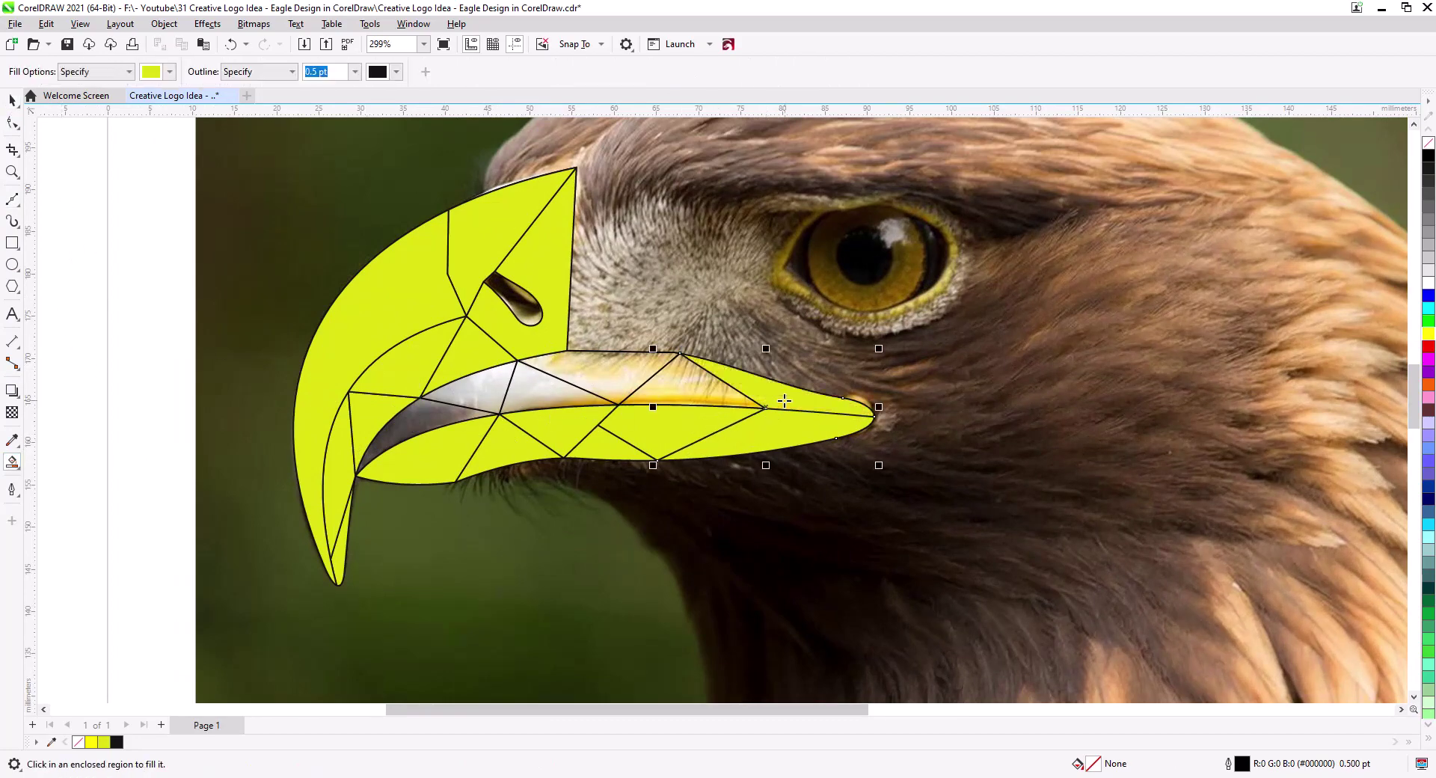
{"action": "left_click", "coordinate": [696, 388]}
{"action": "left_click", "coordinate": [614, 374]}
{"action": "left_click", "coordinate": [550, 393]}
{"action": "left_click", "coordinate": [487, 391]}
{"action": "left_click", "coordinate": [436, 420]}
{"action": "left_click", "coordinate": [12, 100]}
{"action": "left_click", "coordinate": [388, 340]}
Draw a circle about 13 mm across over the eagle's iris and adjust its position and size to fit
{"action": "scroll", "coordinate": [412, 385], "scroll_direction": "down", "scroll_amount": 5}
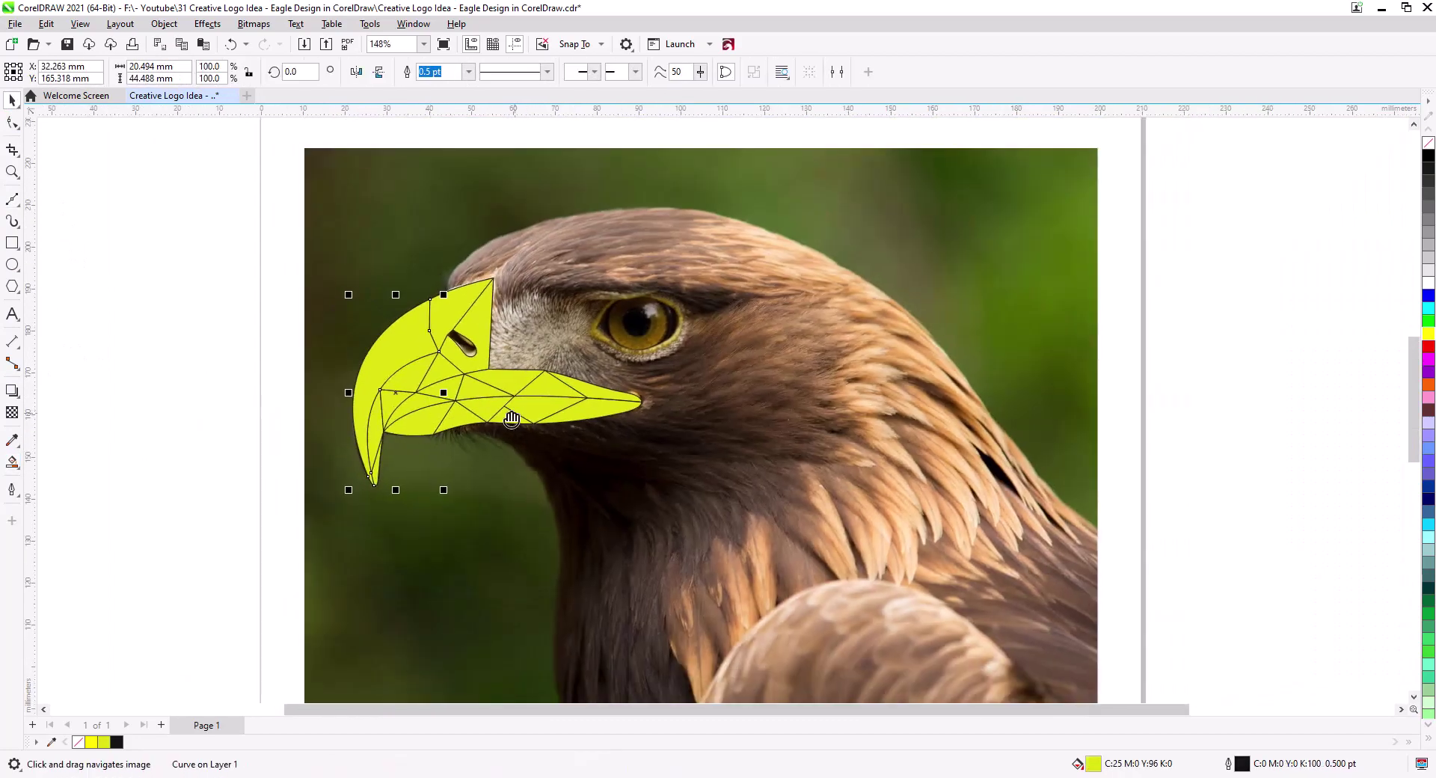
{"action": "left_click_drag", "start_coordinate": [513, 417], "coordinate": [422, 405]}
{"action": "scroll", "coordinate": [425, 404], "scroll_direction": "up", "scroll_amount": 3}
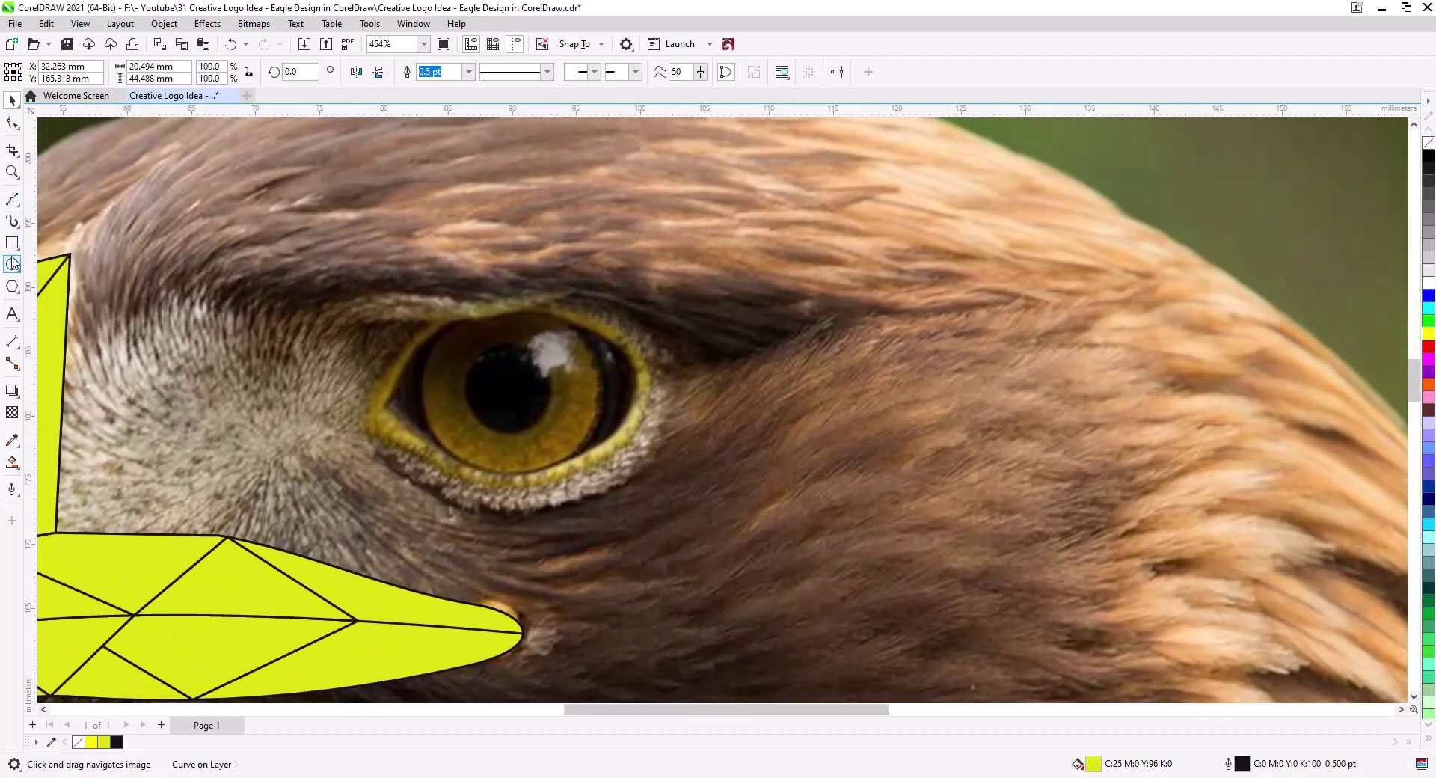
{"action": "left_click", "coordinate": [12, 263]}
{"action": "left_click_drag", "start_coordinate": [427, 327], "coordinate": [591, 491]}
{"action": "key", "text": "space"}
{"action": "mouse_move", "coordinate": [509, 410]}
{"action": "left_mouse_down"}
{"action": "mouse_move", "coordinate": [517, 376]}
{"action": "mouse_move", "coordinate": [502, 388]}
{"action": "left_mouse_up"}
{"action": "left_click_drag", "start_coordinate": [586, 470], "coordinate": [612, 481]}
{"action": "left_click_drag", "start_coordinate": [567, 427], "coordinate": [574, 426]}
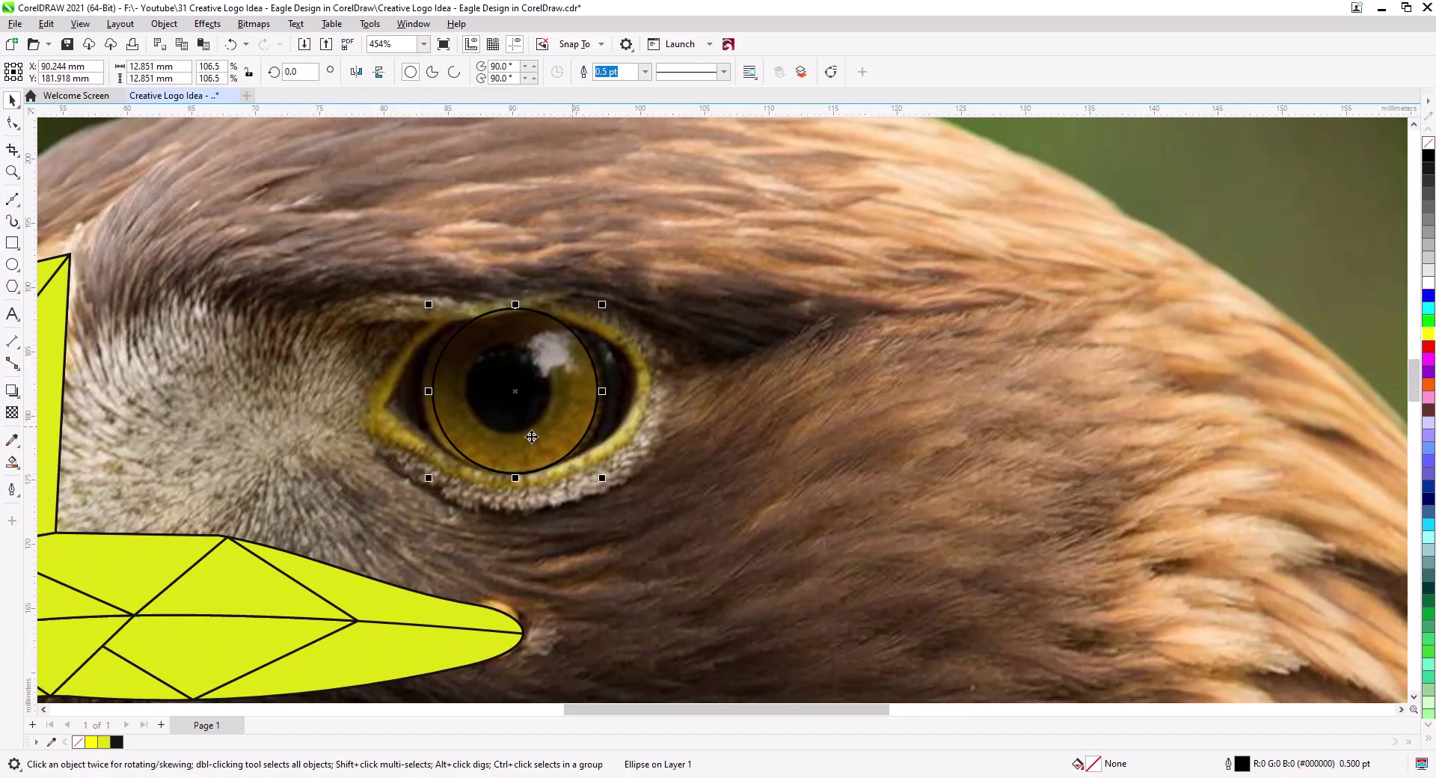
{"action": "left_click_drag", "start_coordinate": [429, 479], "coordinate": [424, 485]}
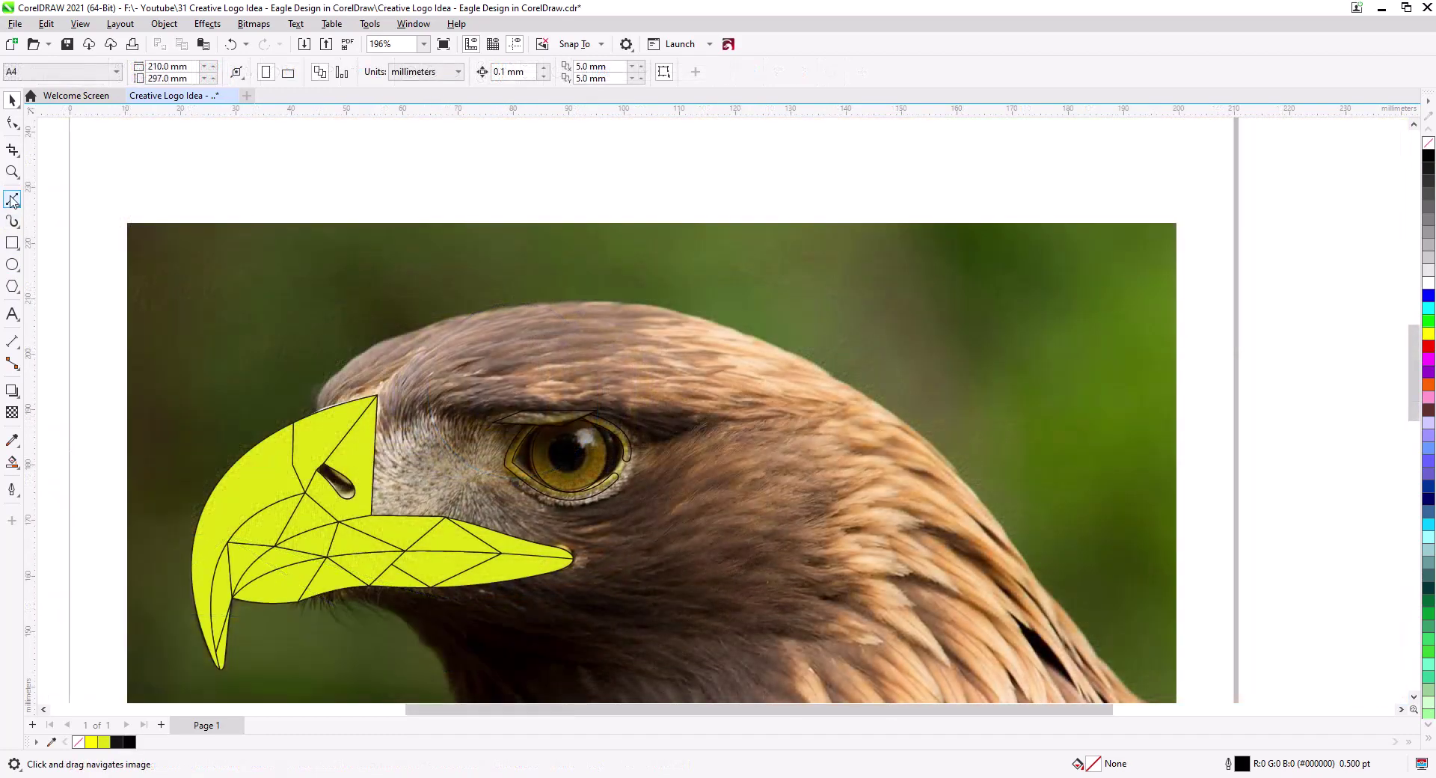
Draw a Bézier outline from the brow over the crown with two spikes, continuing down the back of the neck to the photo's edge
{"action": "left_click", "coordinate": [12, 200]}
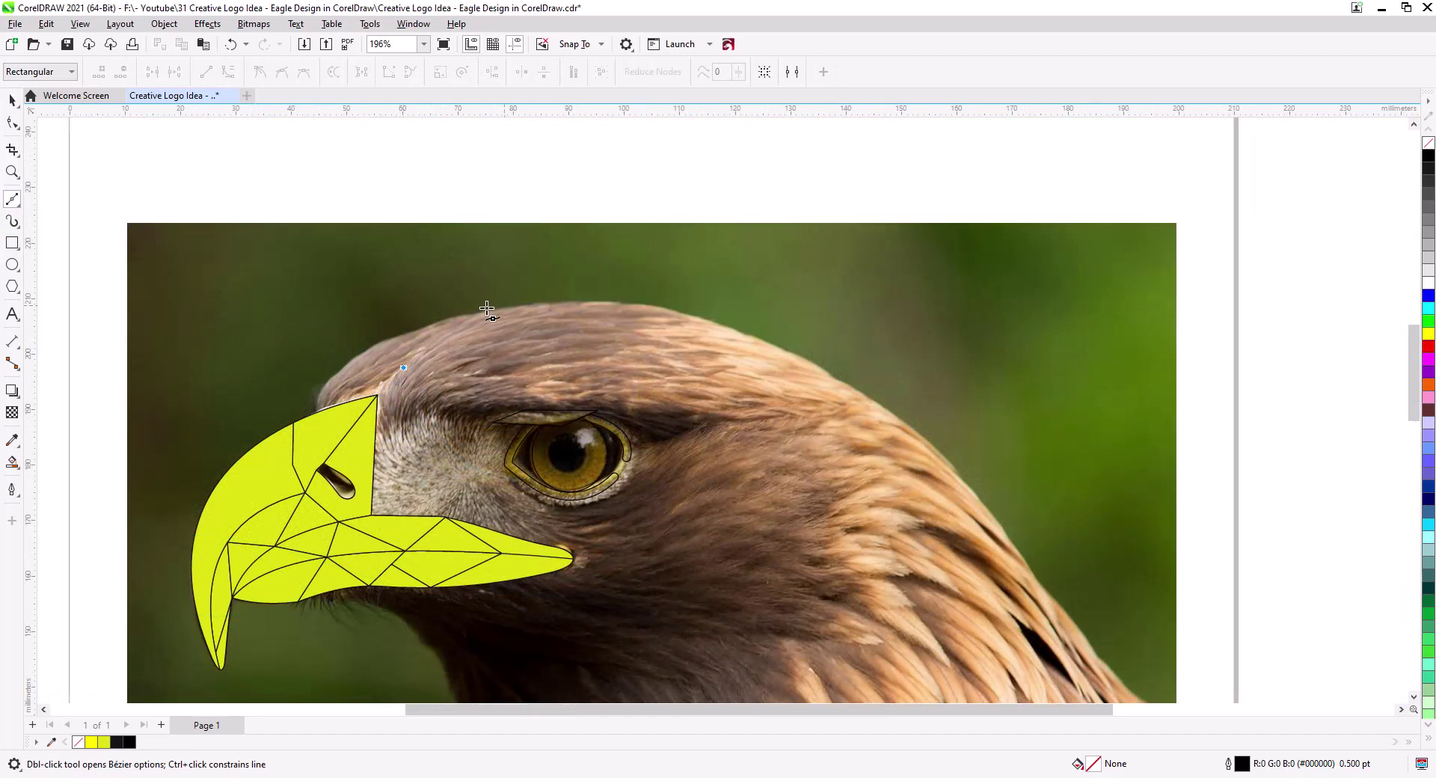
{"action": "left_click", "coordinate": [596, 241]}
{"action": "left_click", "coordinate": [565, 306]}
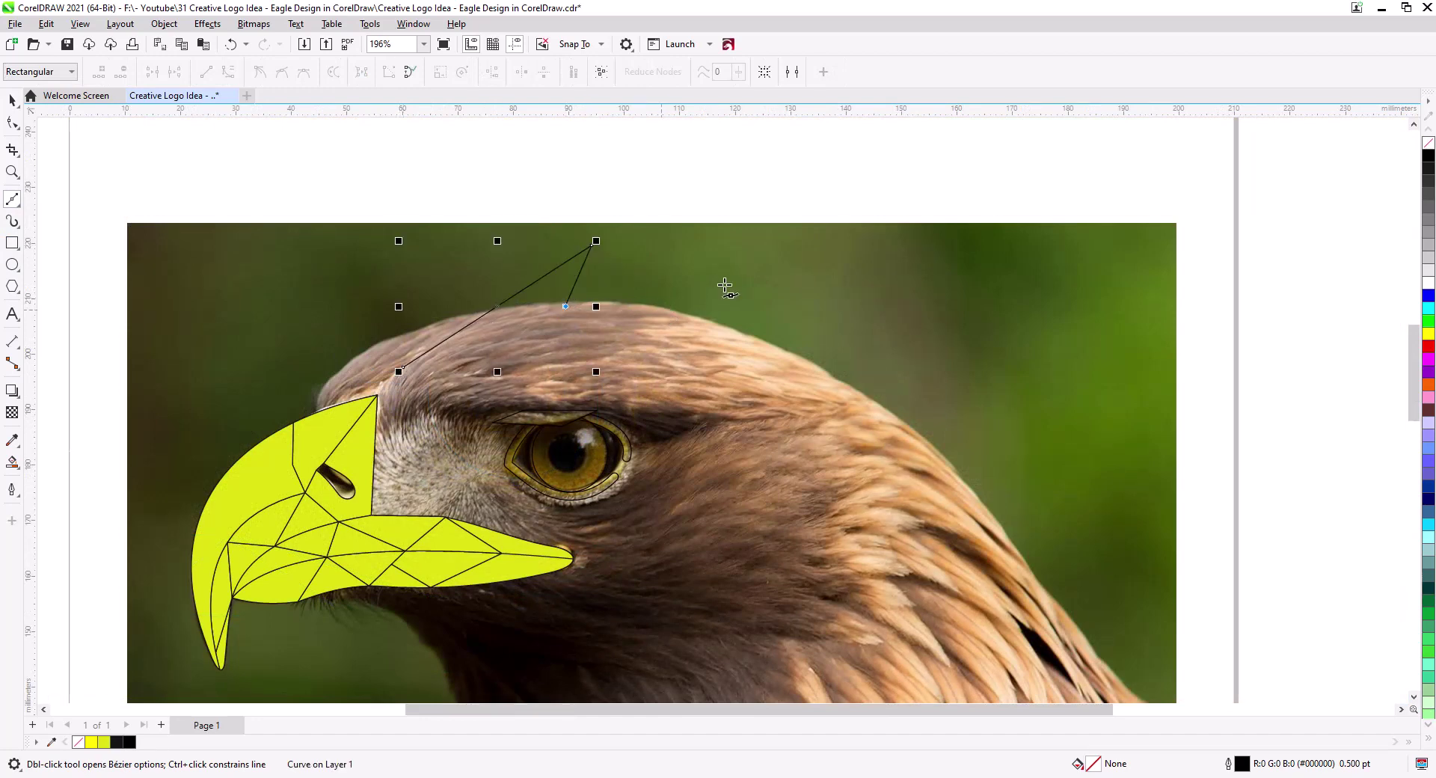
{"action": "left_click", "coordinate": [758, 236]}
{"action": "left_click", "coordinate": [849, 360]}
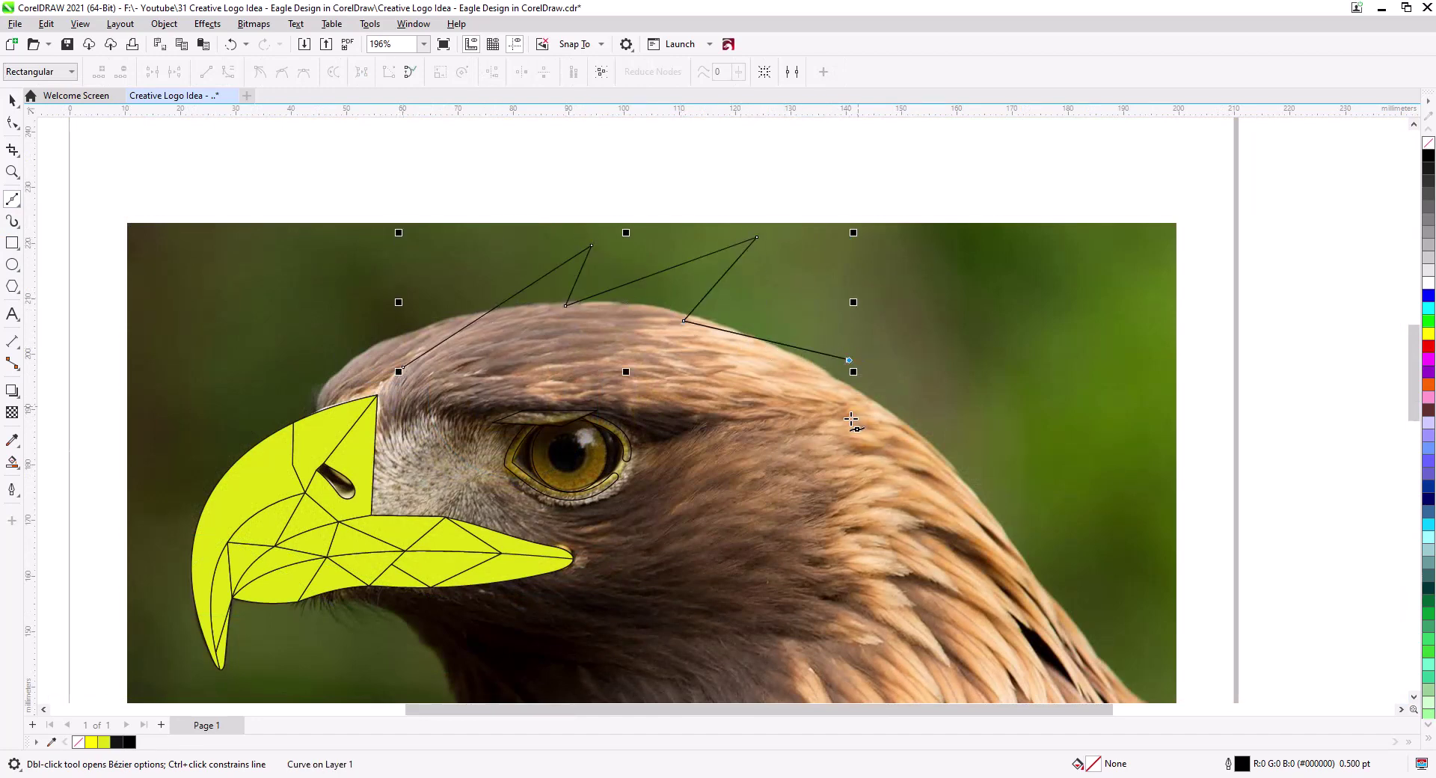
{"action": "left_click", "coordinate": [849, 420]}
{"action": "left_click_drag", "start_coordinate": [923, 503], "coordinate": [702, 326]}
{"action": "left_click", "coordinate": [778, 345]}
{"action": "left_click", "coordinate": [866, 463]}
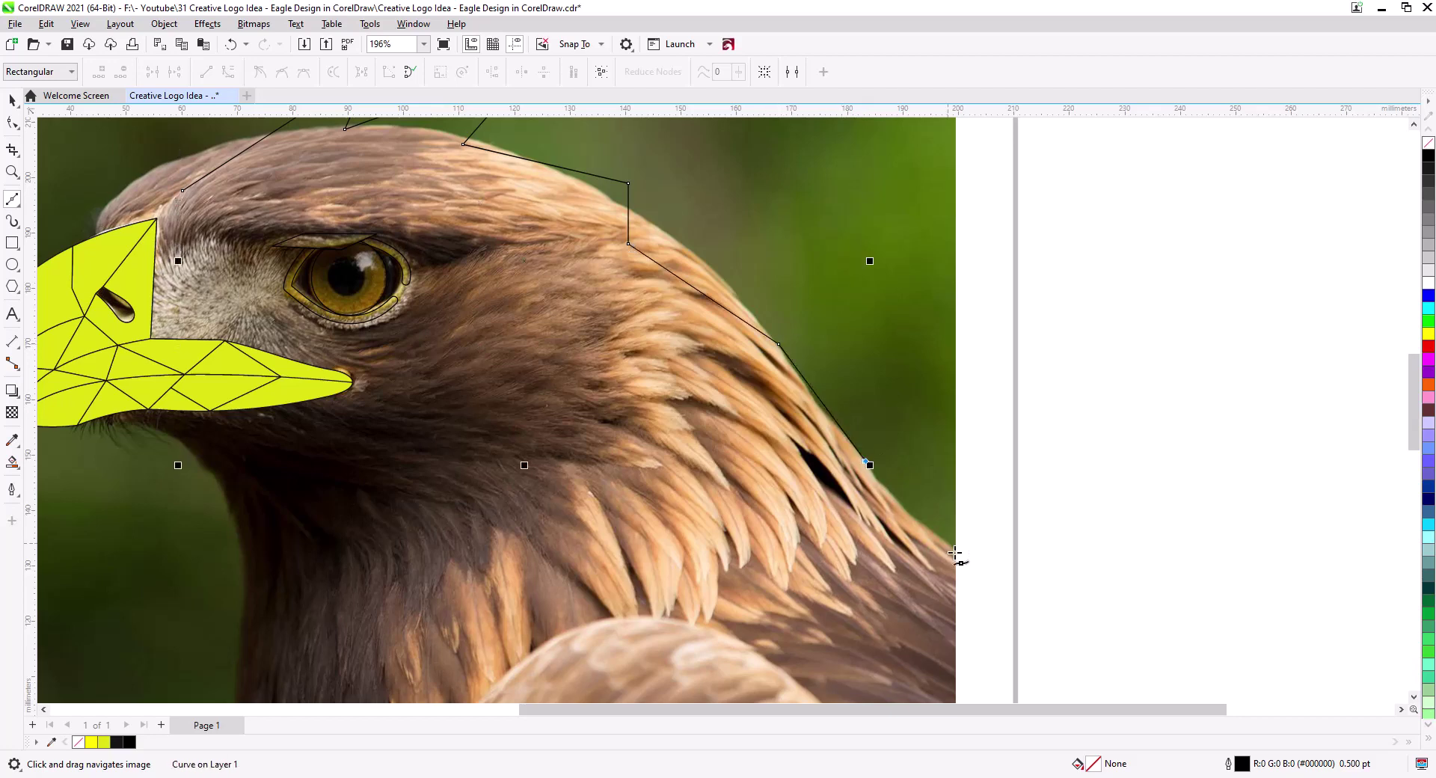
{"action": "left_click", "coordinate": [955, 560]}
Continue the outline as a jagged feather edge across the base of the neck and over the wing
{"action": "left_click_drag", "start_coordinate": [958, 567], "coordinate": [893, 342]}
{"action": "left_click", "coordinate": [775, 347]}
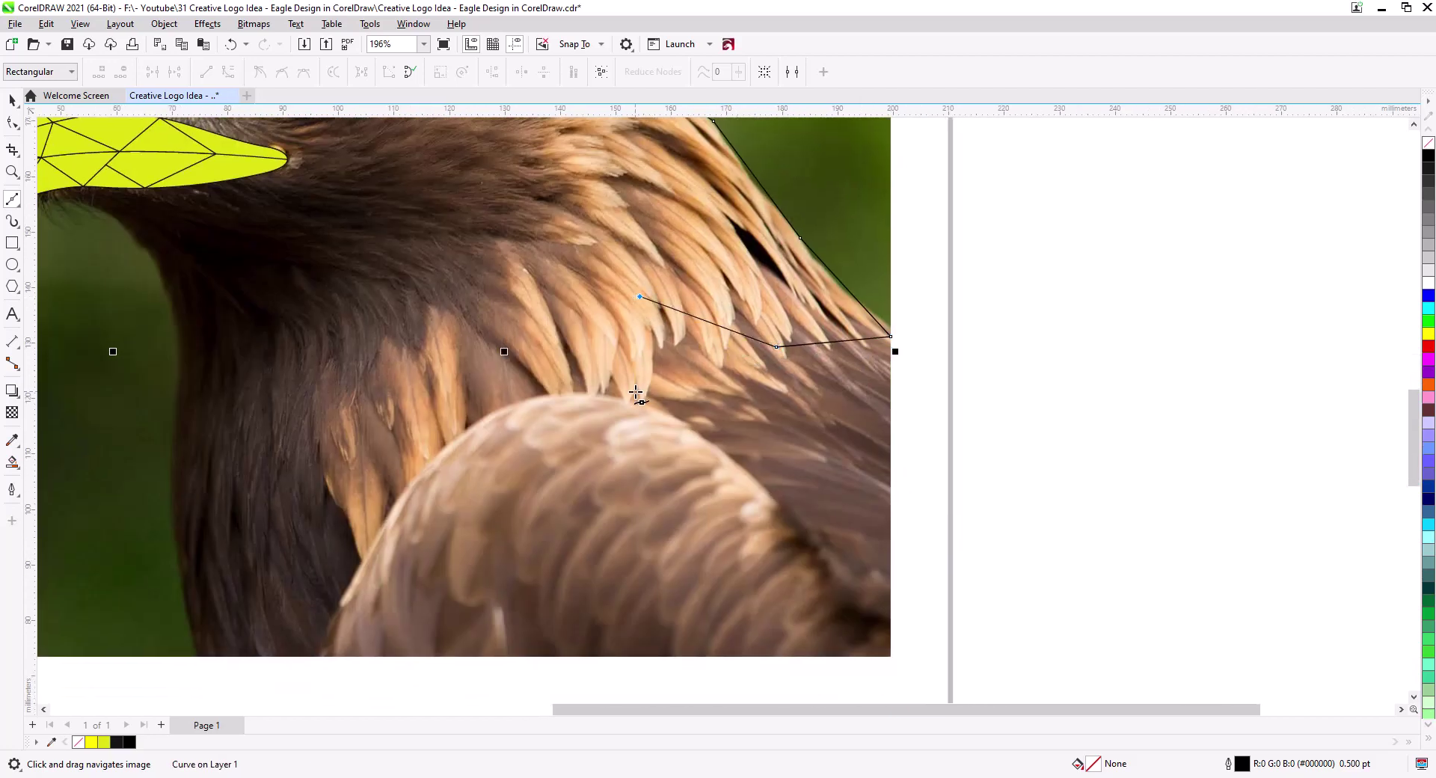
{"action": "left_click", "coordinate": [641, 439]}
{"action": "left_click", "coordinate": [469, 453]}
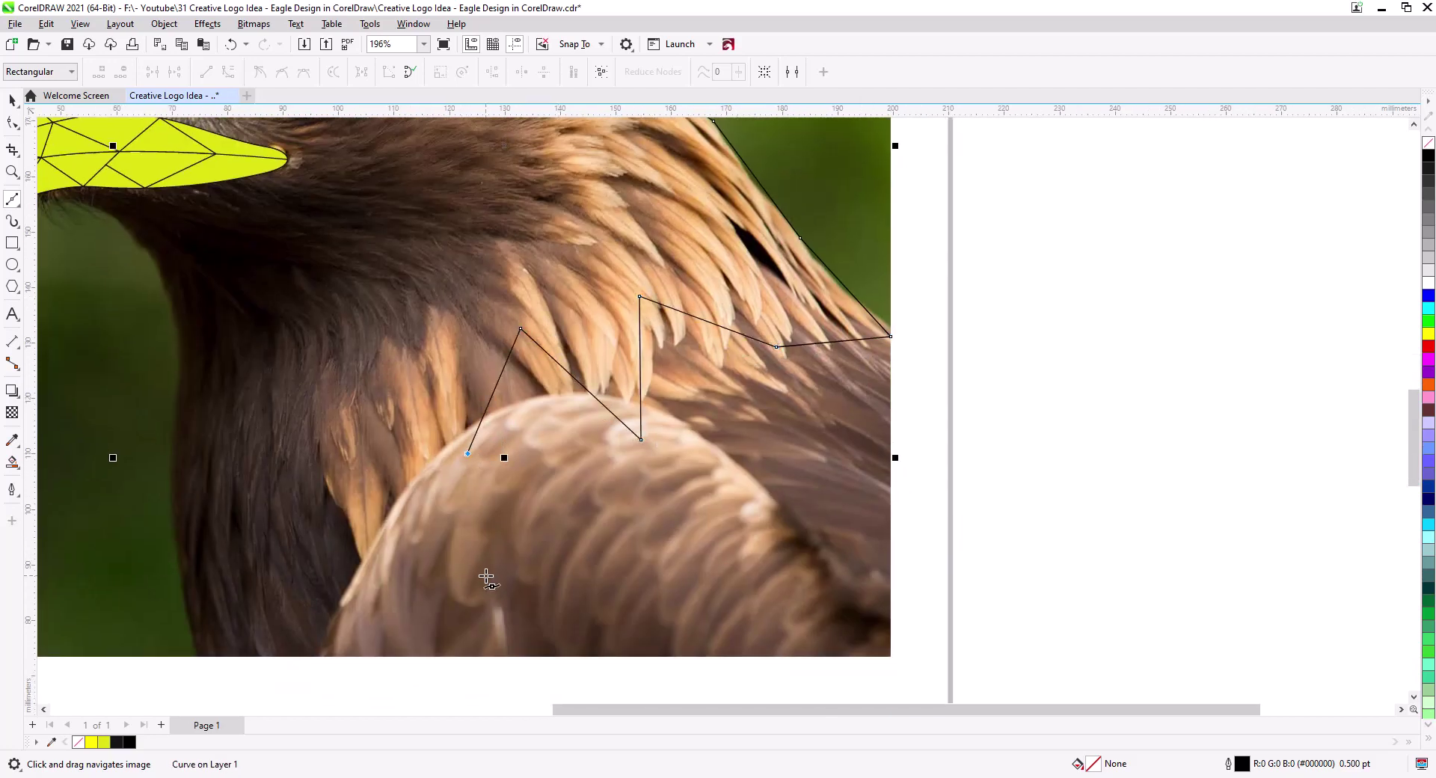
{"action": "left_click", "coordinate": [485, 574]}
{"action": "left_click", "coordinate": [394, 509]}
{"action": "left_click", "coordinate": [370, 554]}
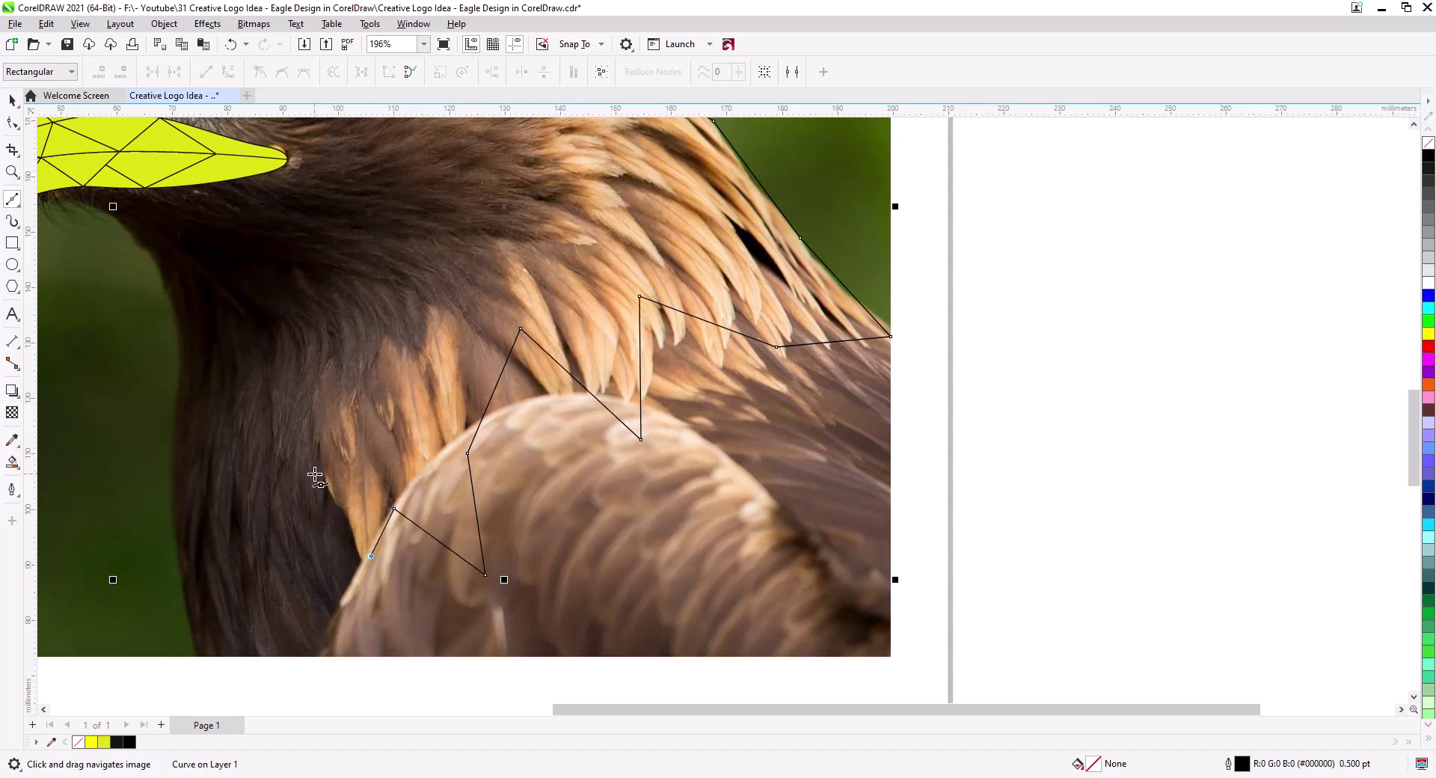
Continue the jagged outline along the front of the neck and up the throat to the lower beak's bottom edge
{"action": "left_click", "coordinate": [314, 473]}
{"action": "left_click", "coordinate": [270, 540]}
{"action": "left_click", "coordinate": [256, 411]}
{"action": "left_click", "coordinate": [212, 476]}
{"action": "left_click", "coordinate": [218, 353]}
{"action": "left_click", "coordinate": [176, 384]}
{"action": "left_click_drag", "start_coordinate": [183, 317], "coordinate": [479, 385]}
{"action": "left_click", "coordinate": [475, 325]}
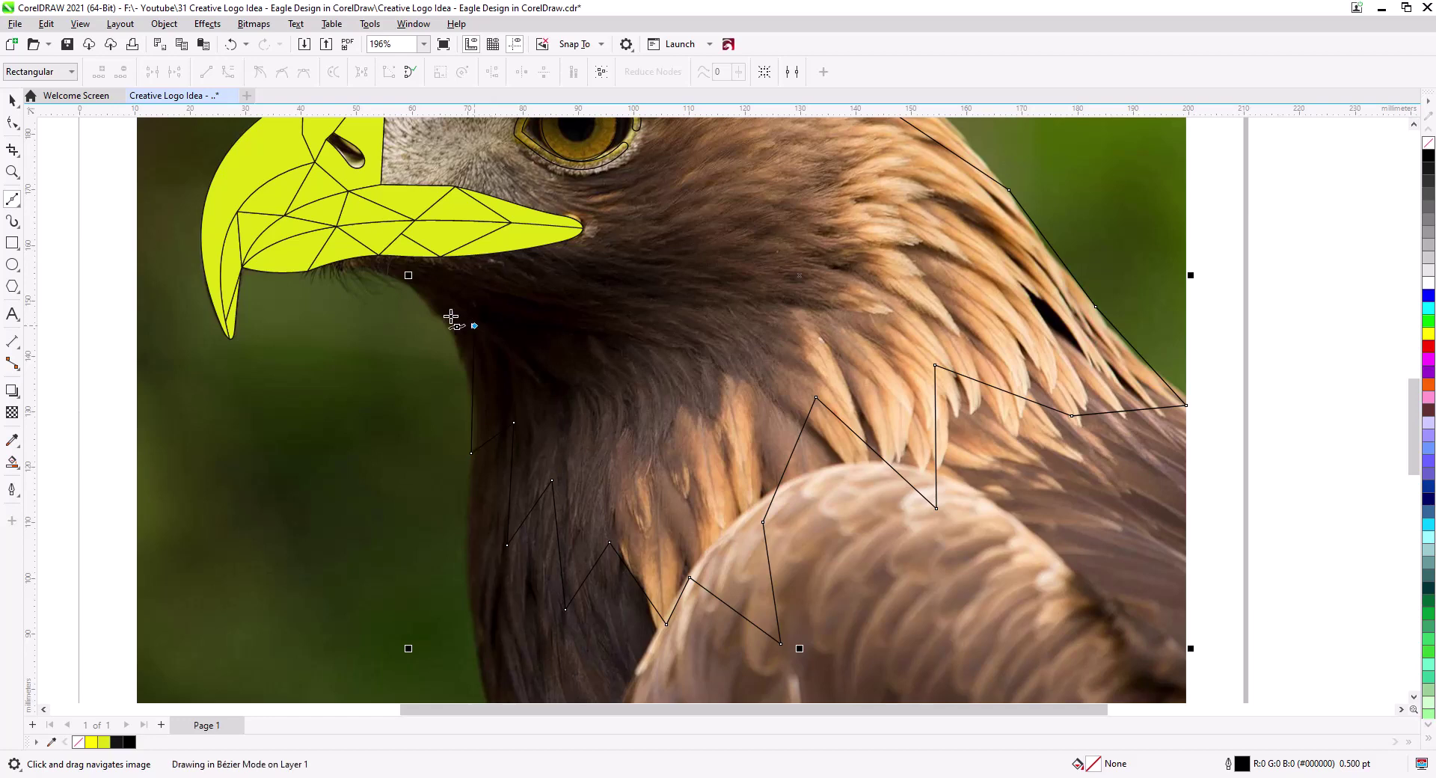
{"action": "left_click", "coordinate": [436, 306]}
{"action": "left_click", "coordinate": [419, 257]}
{"action": "scroll", "coordinate": [544, 379], "scroll_direction": "up", "scroll_amount": 1}
{"action": "left_click_drag", "start_coordinate": [545, 380], "coordinate": [430, 544]}
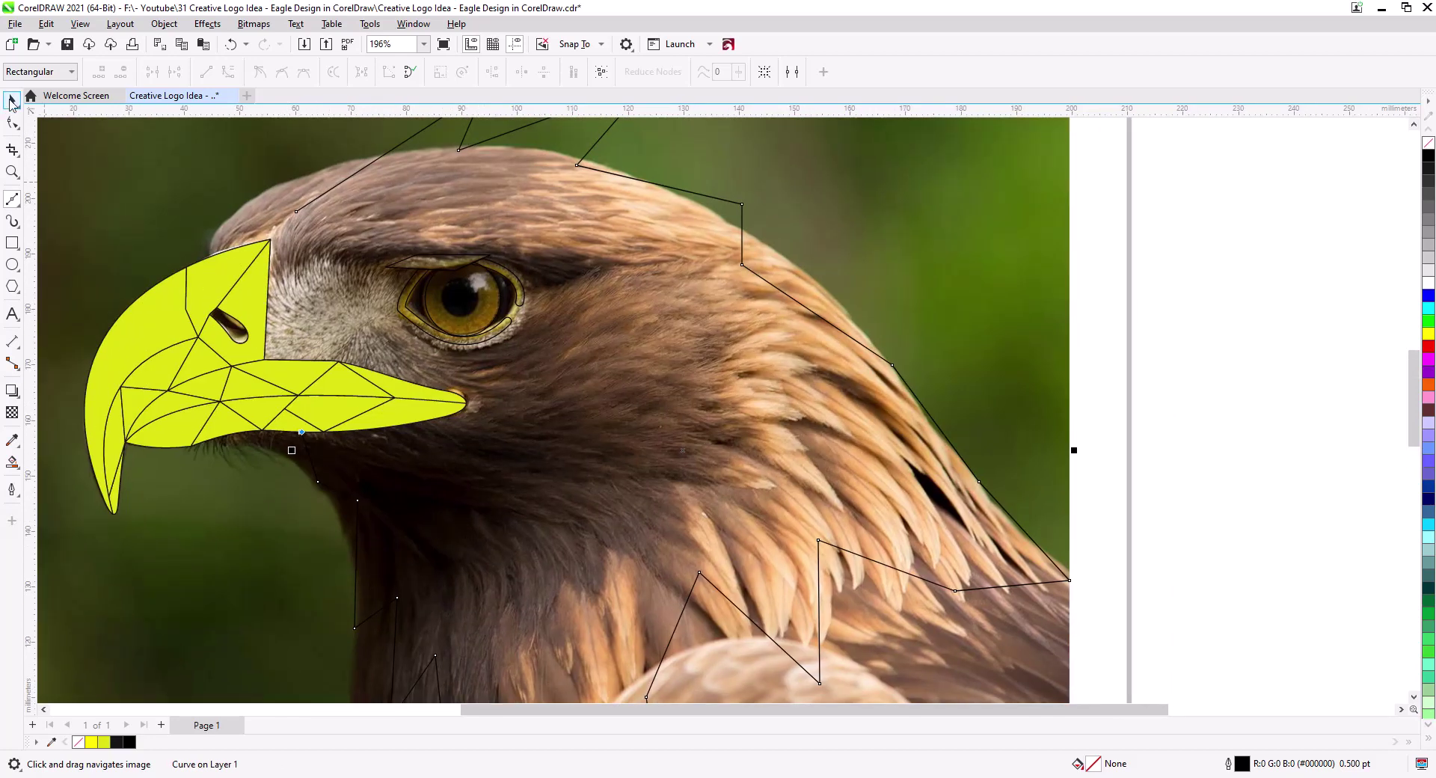
Extend the head outline from its brow end through a notch in front of the eye to the mouth corner
{"action": "left_click", "coordinate": [12, 198]}
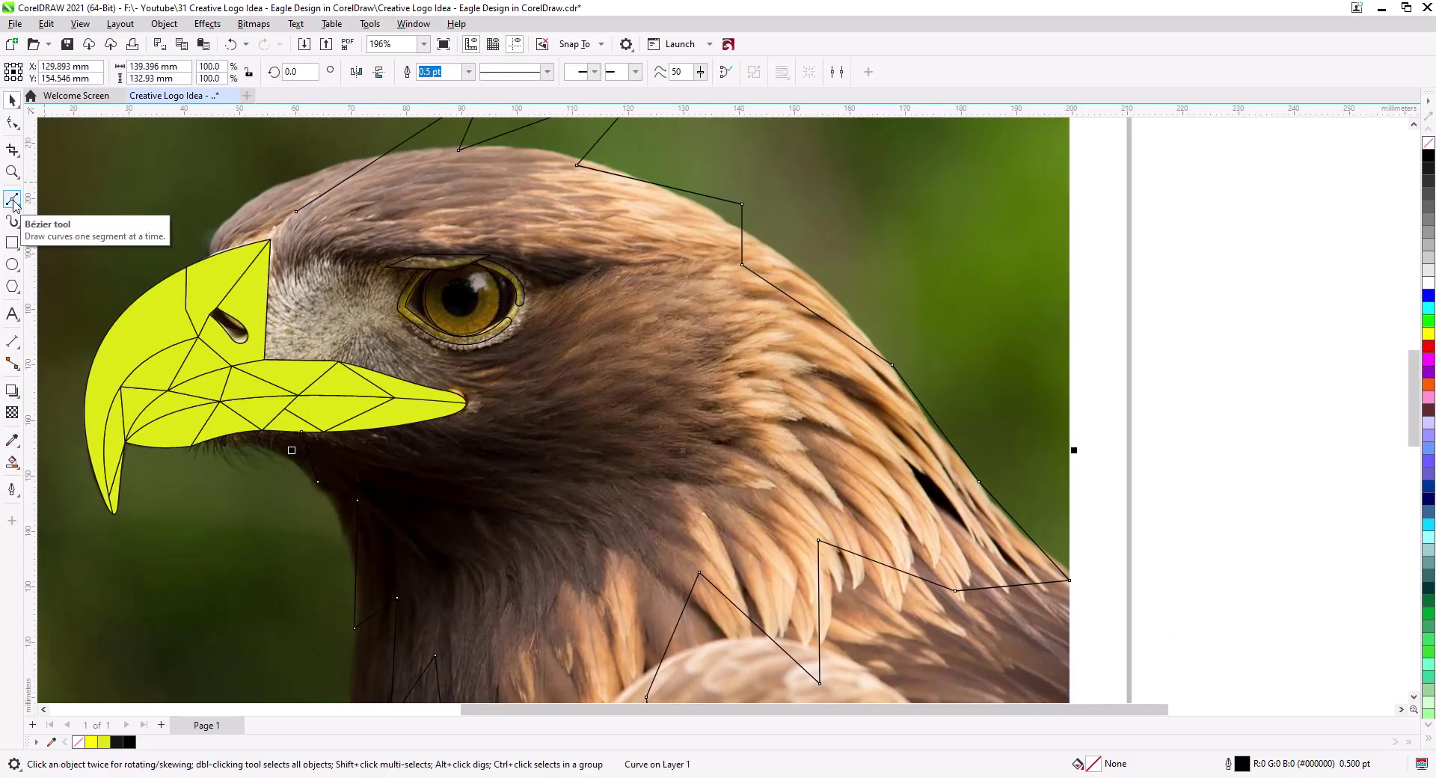
{"action": "left_click", "coordinate": [376, 243]}
{"action": "left_click", "coordinate": [353, 288]}
{"action": "left_click", "coordinate": [384, 284]}
{"action": "left_click", "coordinate": [374, 344]}
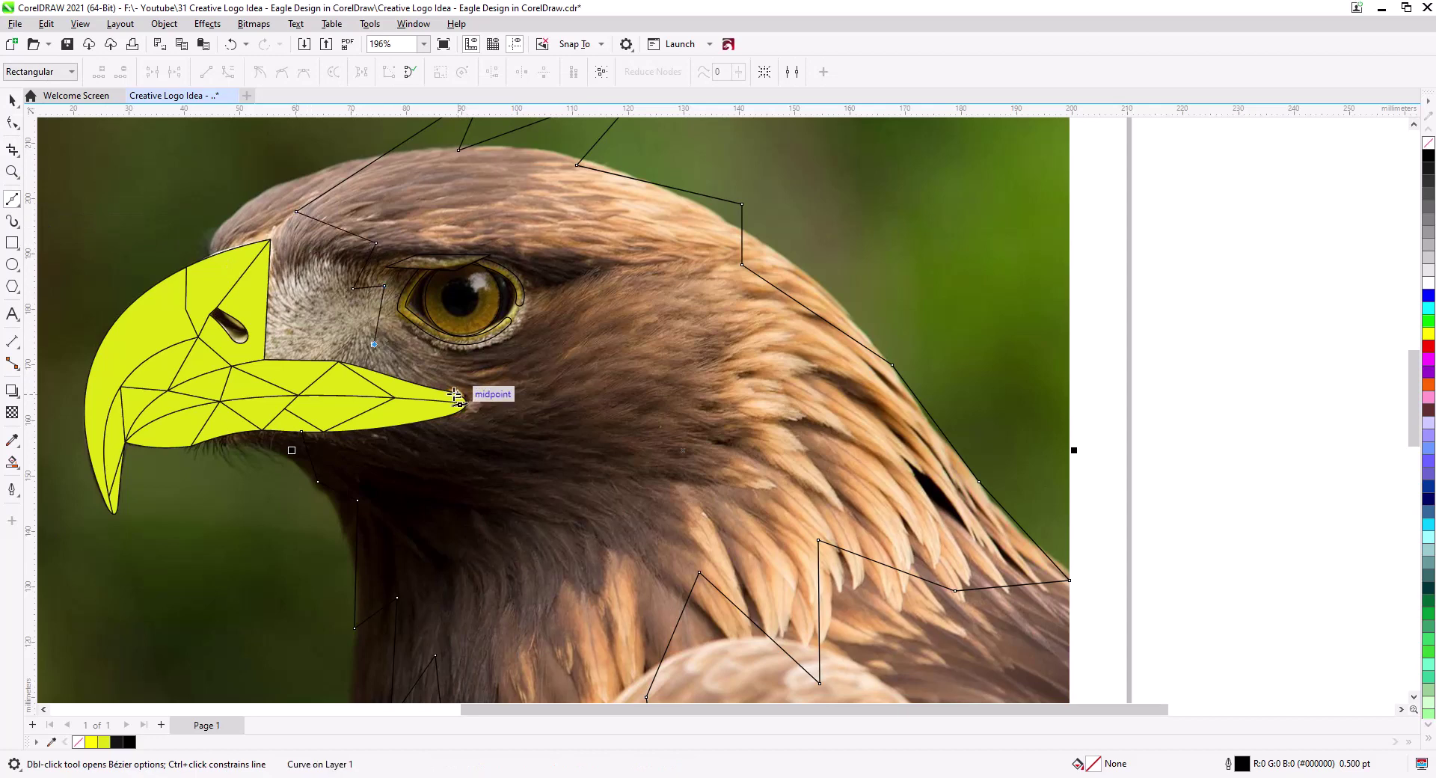
{"action": "left_click", "coordinate": [455, 394]}
{"action": "key", "text": "space"}
{"action": "key", "text": "F3"}
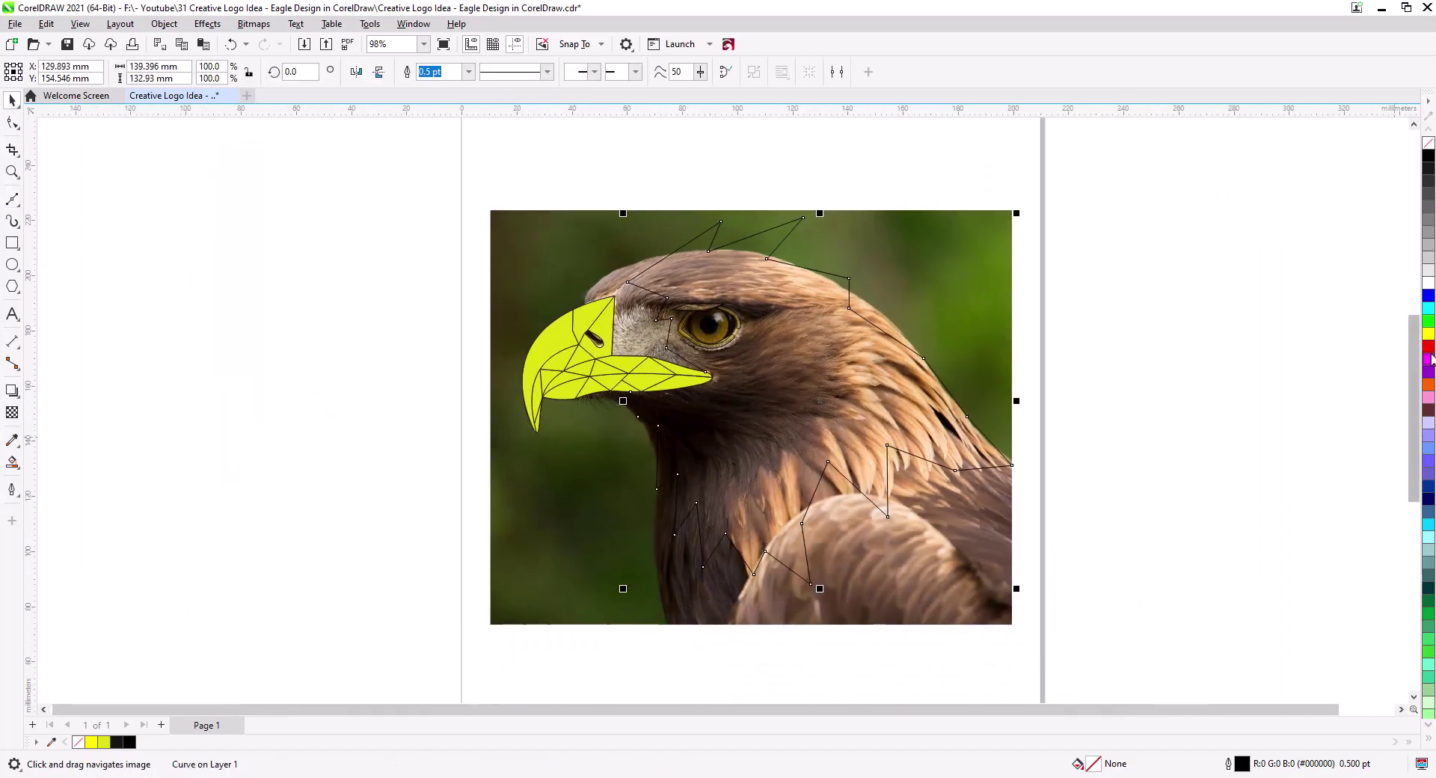
Give the head outline a red fill and add a segment from the mouth corner to its end on the lower beak
{"action": "left_click", "coordinate": [1429, 346]}
{"action": "scroll", "coordinate": [702, 389], "scroll_direction": "up", "scroll_amount": 3}
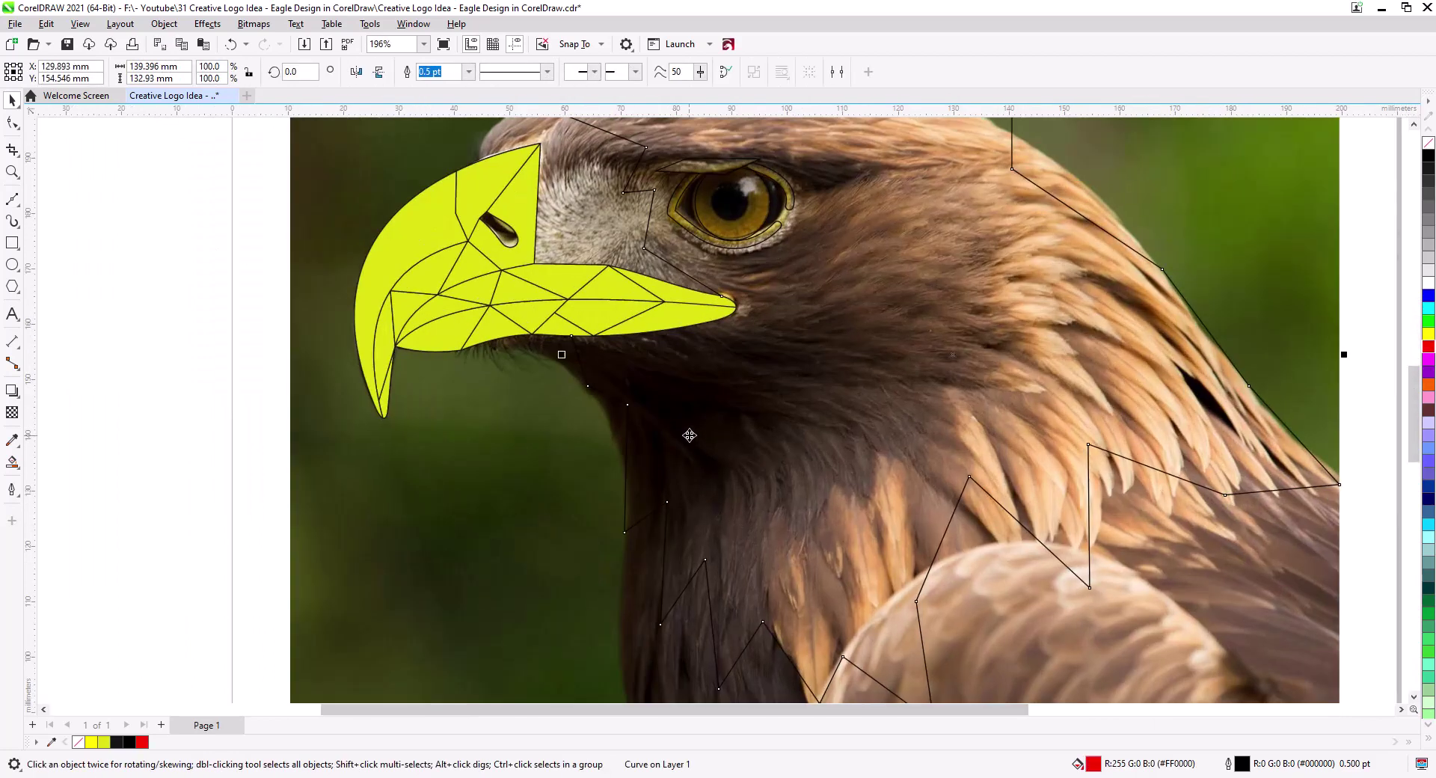
{"action": "key", "text": "space"}
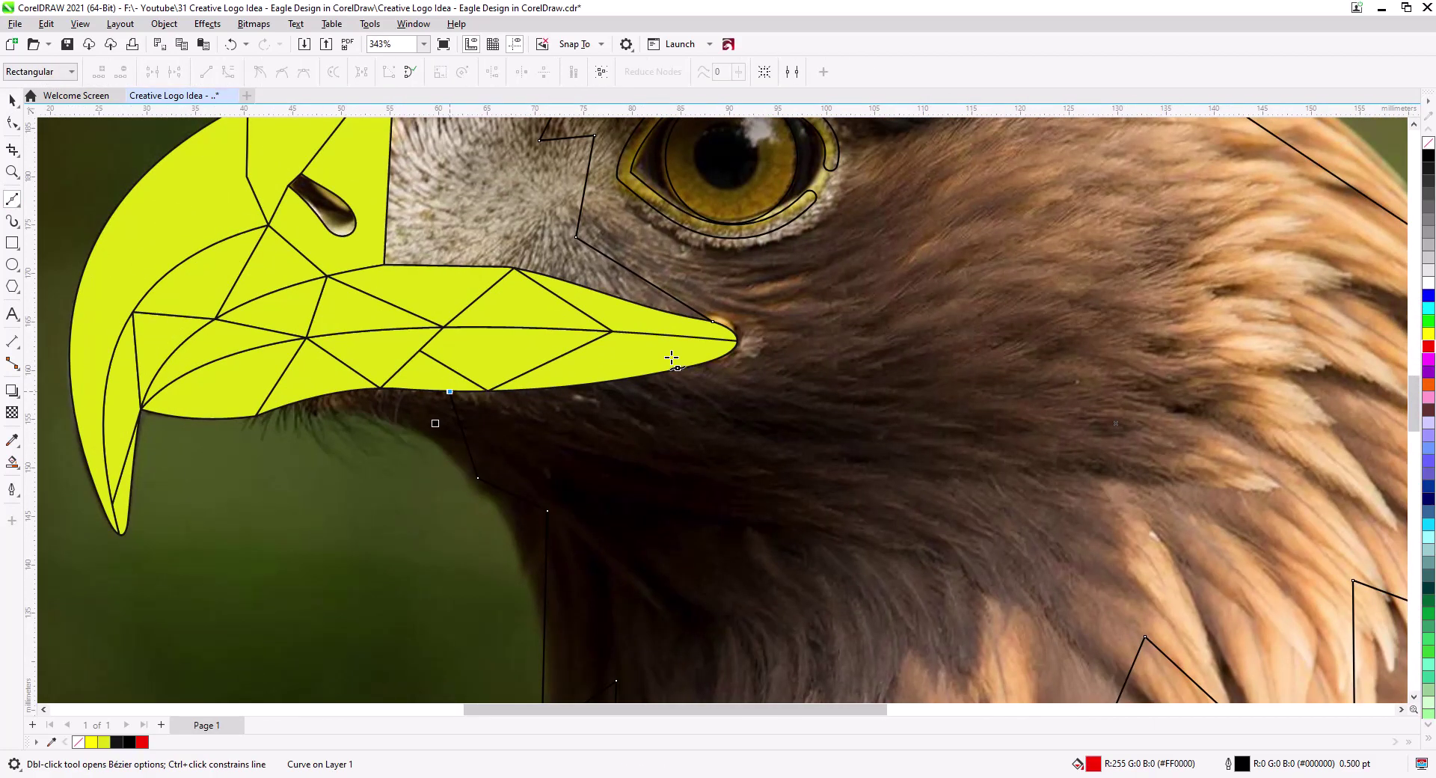
{"action": "left_click", "coordinate": [712, 321]}
{"action": "left_click", "coordinate": [450, 391]}
{"action": "key", "text": "space"}
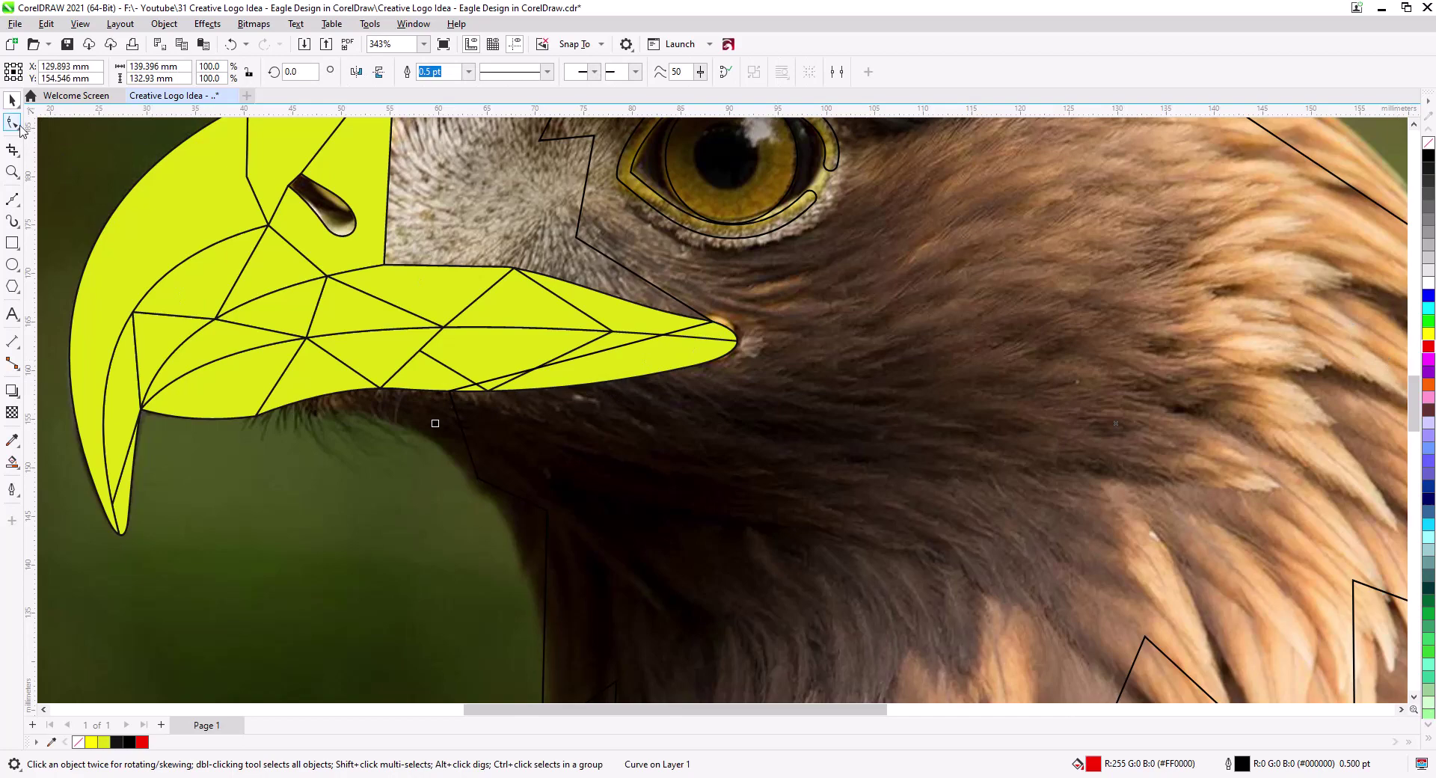
Snap the outline's loose end node onto the node at the mouth corner to close the head shape
{"action": "left_click", "coordinate": [13, 123]}
{"action": "left_click_drag", "start_coordinate": [711, 320], "coordinate": [707, 321]}
{"action": "scroll", "coordinate": [707, 320], "scroll_direction": "up", "scroll_amount": 3}
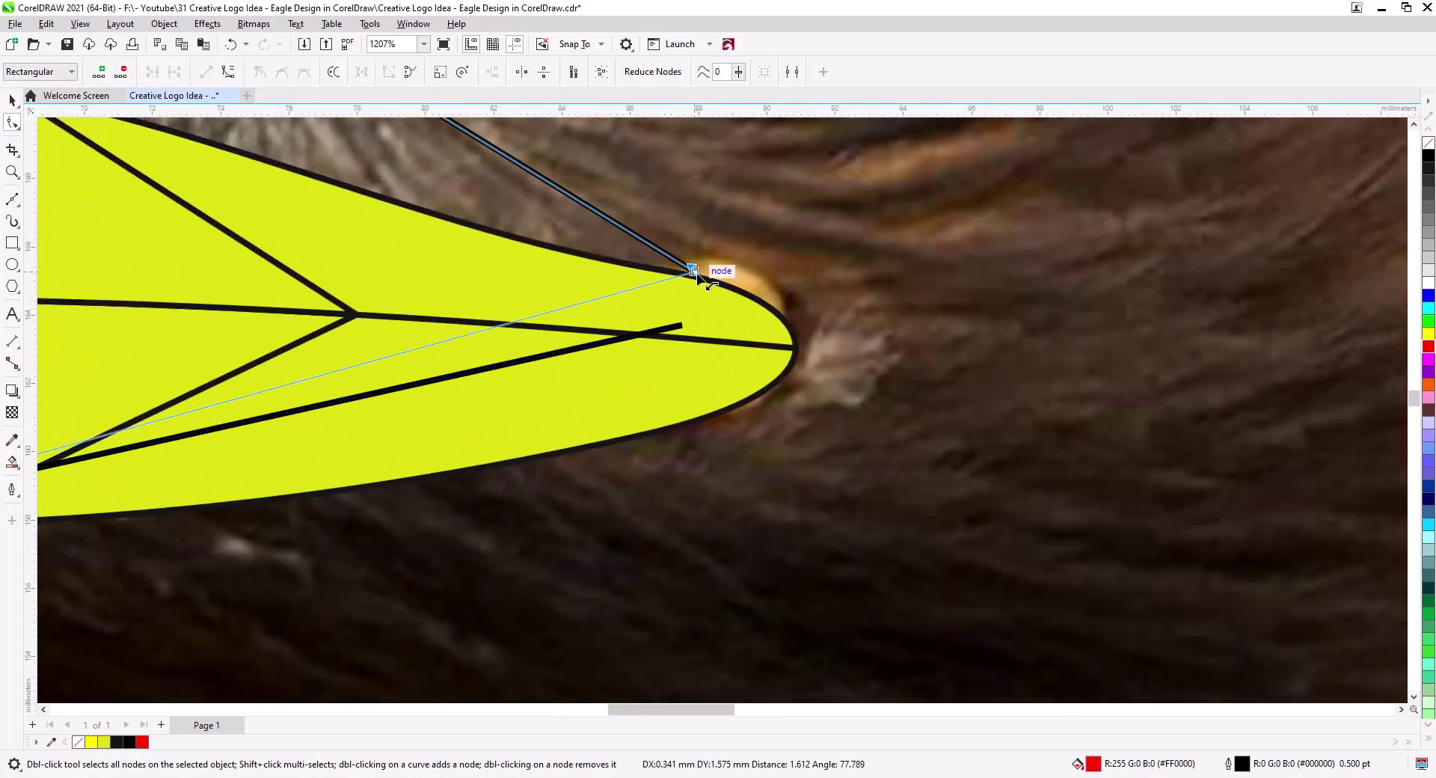
{"action": "scroll", "coordinate": [696, 273], "scroll_direction": "down", "scroll_amount": 6}
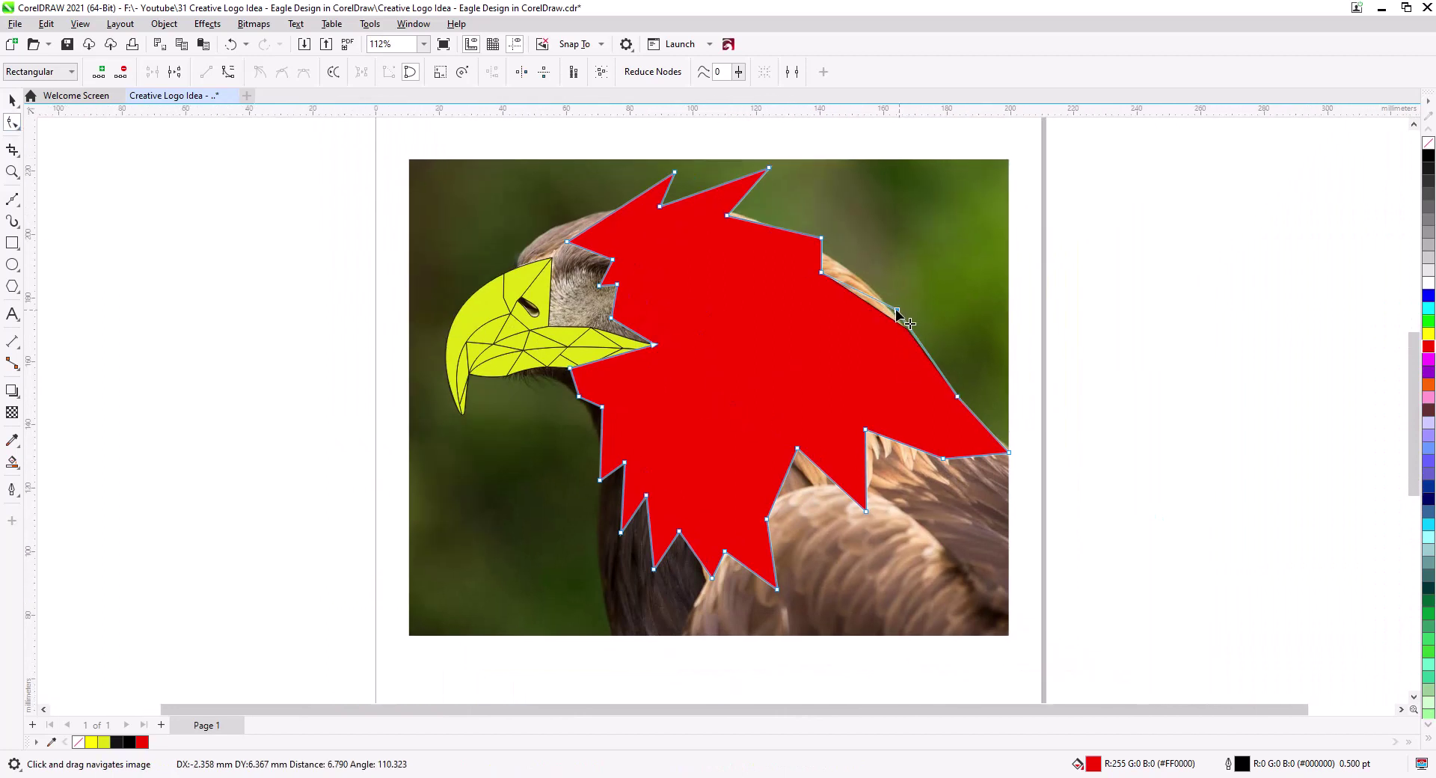
Reshape the back of the red head into long pointed feathers by adding a node and moving nodes into deep notches and tips
{"action": "left_click_drag", "start_coordinate": [896, 309], "coordinate": [885, 303]}
{"action": "double_click", "coordinate": [930, 361]}
{"action": "left_click_drag", "start_coordinate": [930, 362], "coordinate": [877, 349]}
{"action": "left_click_drag", "start_coordinate": [787, 328], "coordinate": [740, 416]}
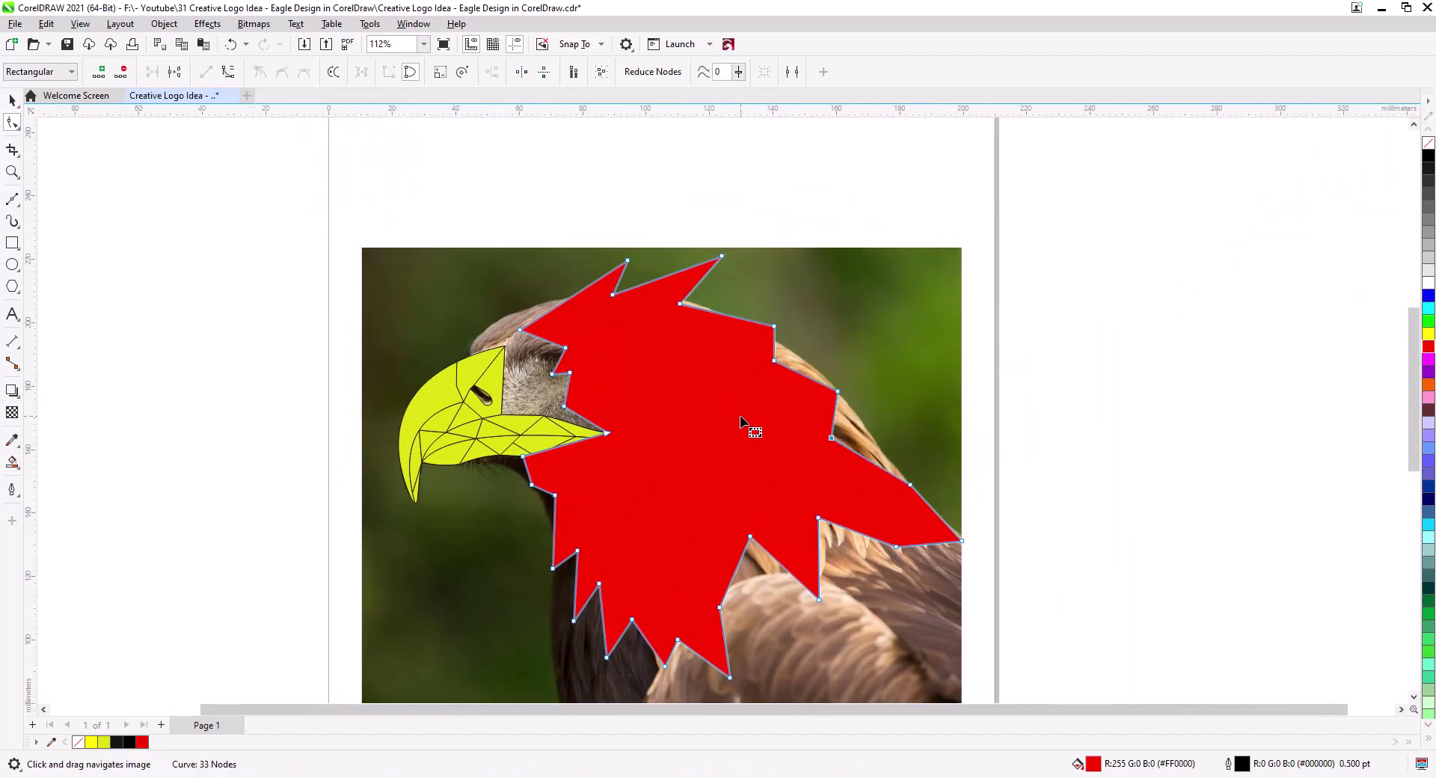
{"action": "left_click_drag", "start_coordinate": [773, 326], "coordinate": [711, 355]}
{"action": "left_click_drag", "start_coordinate": [783, 341], "coordinate": [725, 414]}
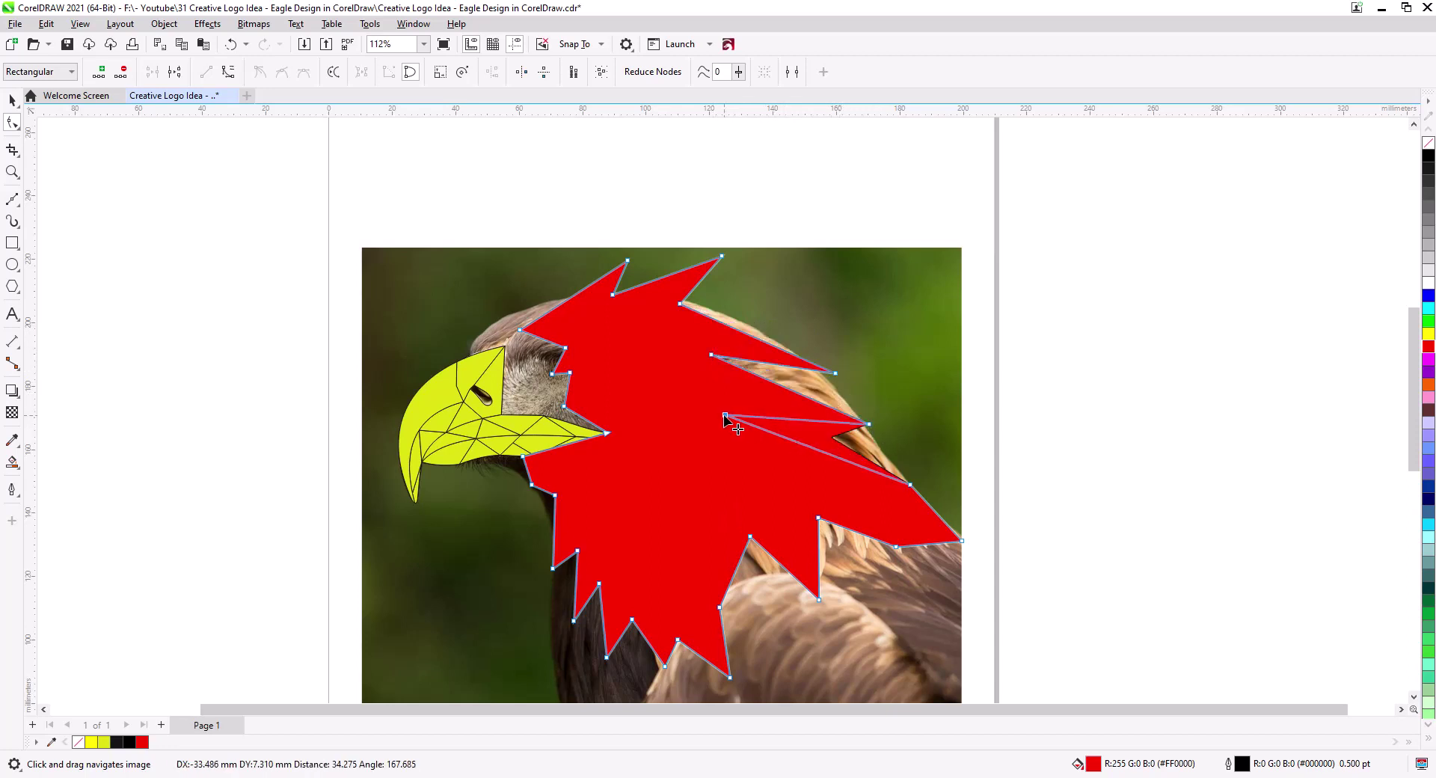
{"action": "mouse_move", "coordinate": [910, 485]}
{"action": "left_mouse_down"}
{"action": "mouse_move", "coordinate": [879, 480]}
{"action": "mouse_move", "coordinate": [893, 463]}
{"action": "left_mouse_up"}
{"action": "left_click_drag", "start_coordinate": [962, 540], "coordinate": [838, 491]}
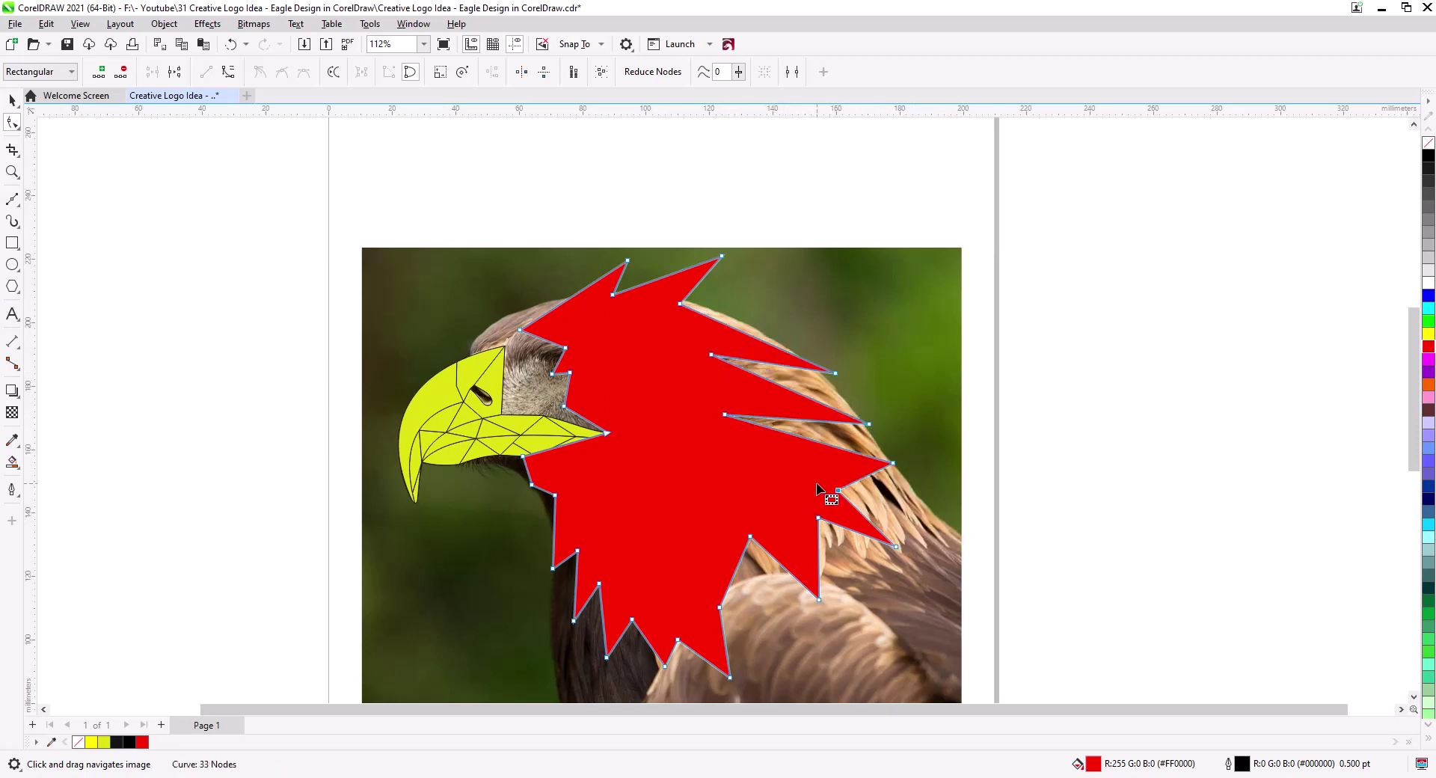
Stretch the rear crown spike up and back, shift the notch behind it, and add a node below the second back feather
{"action": "left_click_drag", "start_coordinate": [717, 368], "coordinate": [832, 392]}
{"action": "left_click_drag", "start_coordinate": [837, 281], "coordinate": [867, 252]}
{"action": "left_click_drag", "start_coordinate": [795, 329], "coordinate": [814, 323]}
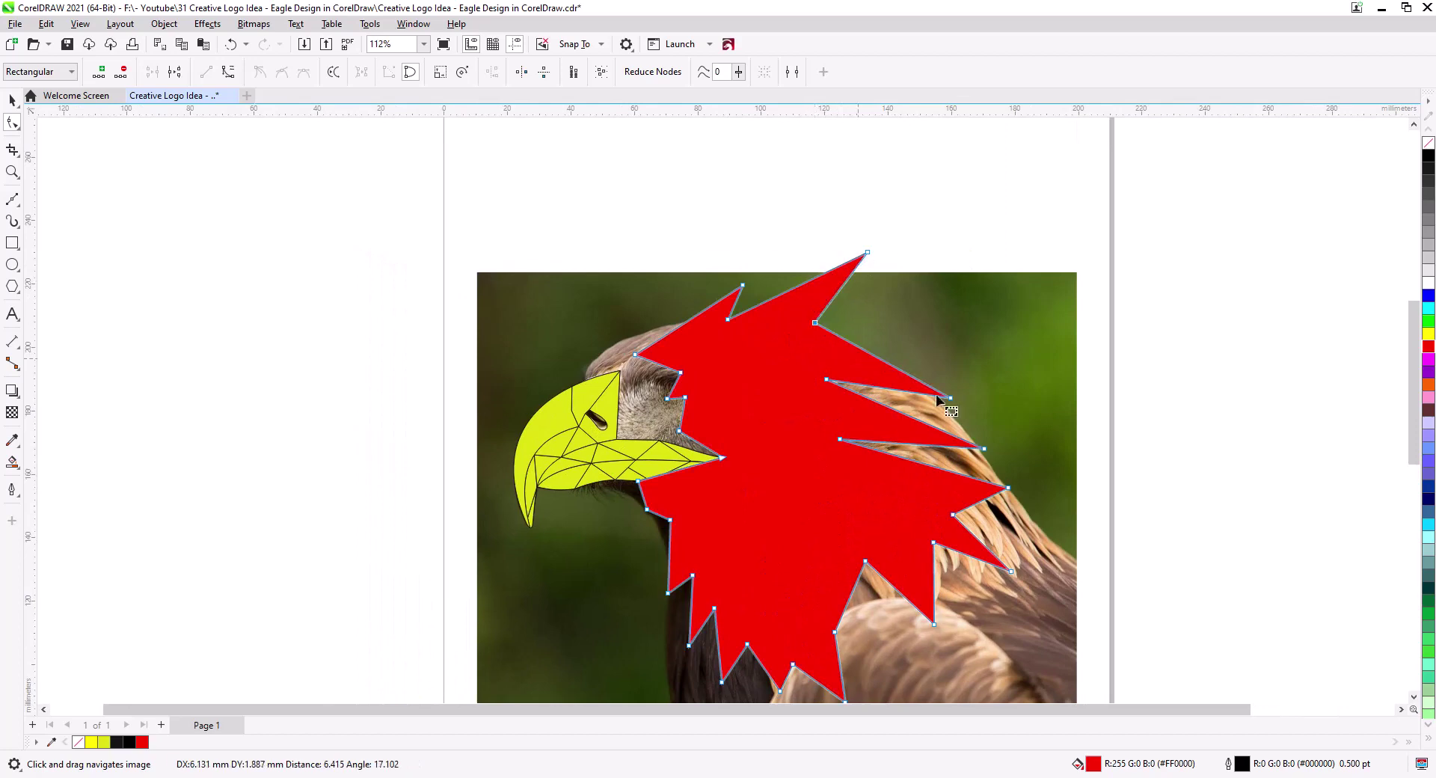
{"action": "left_click_drag", "start_coordinate": [890, 475], "coordinate": [838, 311]}
{"action": "double_click", "coordinate": [829, 296]}
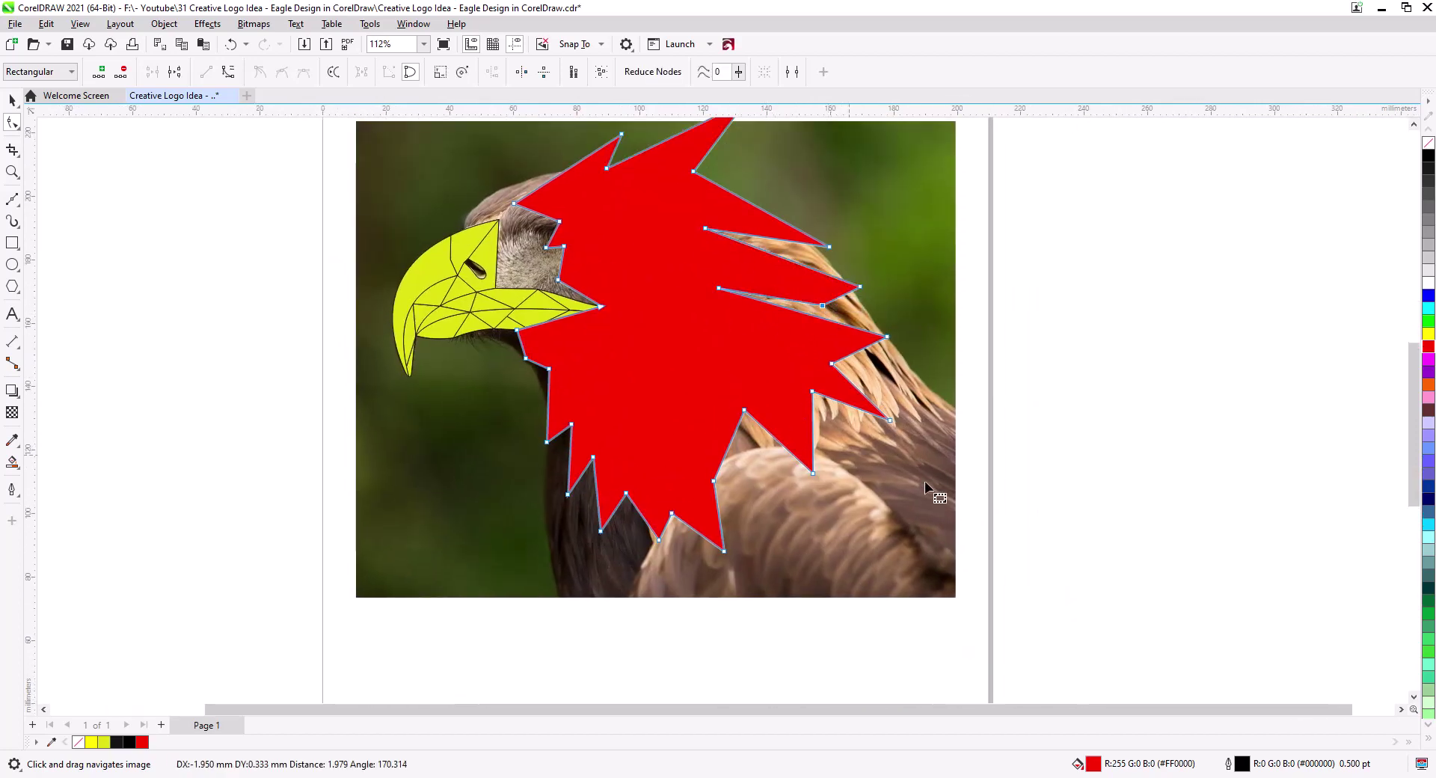
Move the lowest back feathers outward and add a node above them, pulling it inward to shape the notch
{"action": "left_click_drag", "start_coordinate": [924, 488], "coordinate": [774, 351]}
{"action": "left_click_drag", "start_coordinate": [890, 421], "coordinate": [934, 473]}
{"action": "double_click", "coordinate": [880, 382]}
{"action": "left_click_drag", "start_coordinate": [880, 381], "coordinate": [821, 372]}
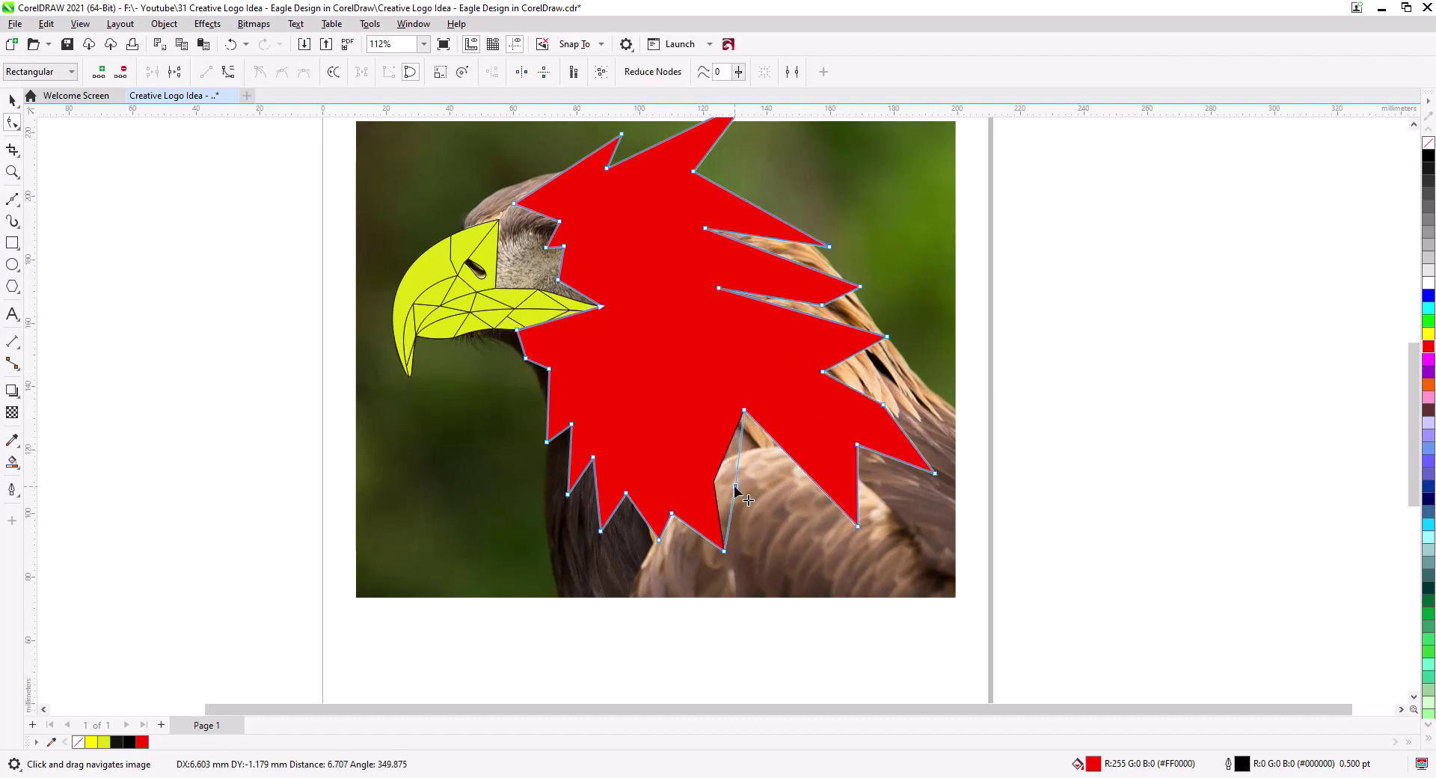
Adjust the notches along the neck's bottom edge and delete the nodes forming its two rear spikes
{"action": "left_click_drag", "start_coordinate": [734, 486], "coordinate": [634, 479]}
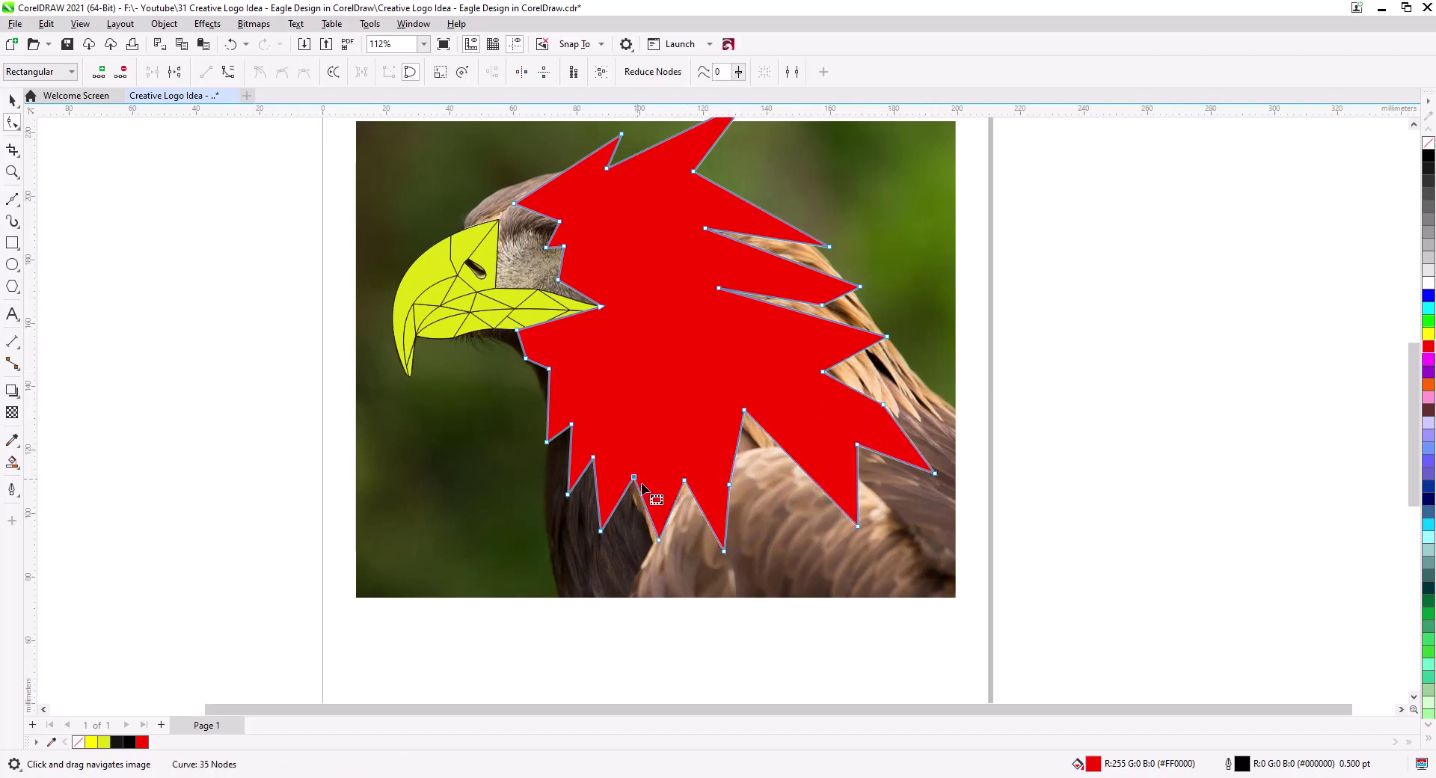
{"action": "double_click", "coordinate": [725, 551]}
{"action": "double_click", "coordinate": [729, 485]}
{"action": "double_click", "coordinate": [659, 540]}
{"action": "double_click", "coordinate": [684, 480]}
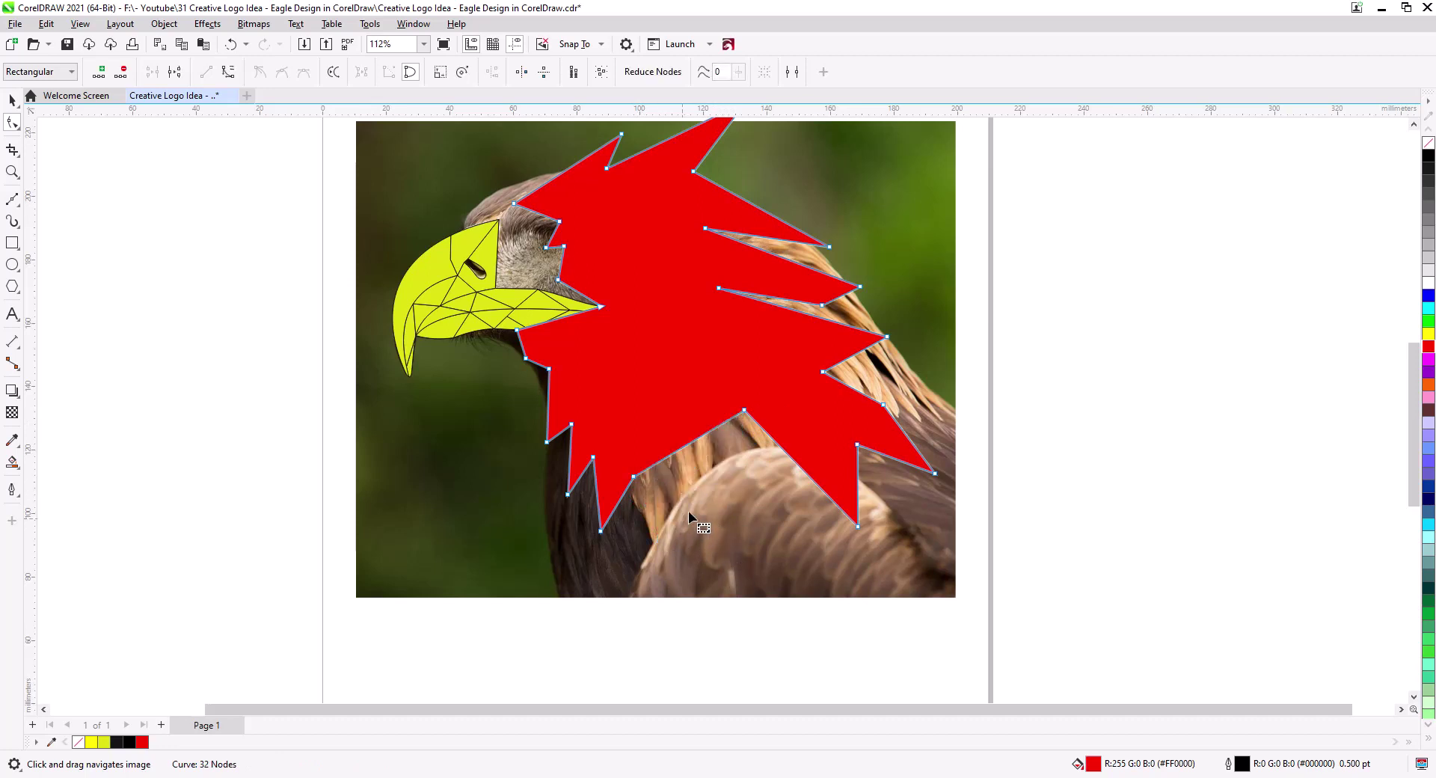
Deepen the notch in the neck's bottom edge and delete the small node between it and the front neck spike
{"action": "left_click_drag", "start_coordinate": [744, 410], "coordinate": [696, 364]}
{"action": "double_click", "coordinate": [635, 476]}
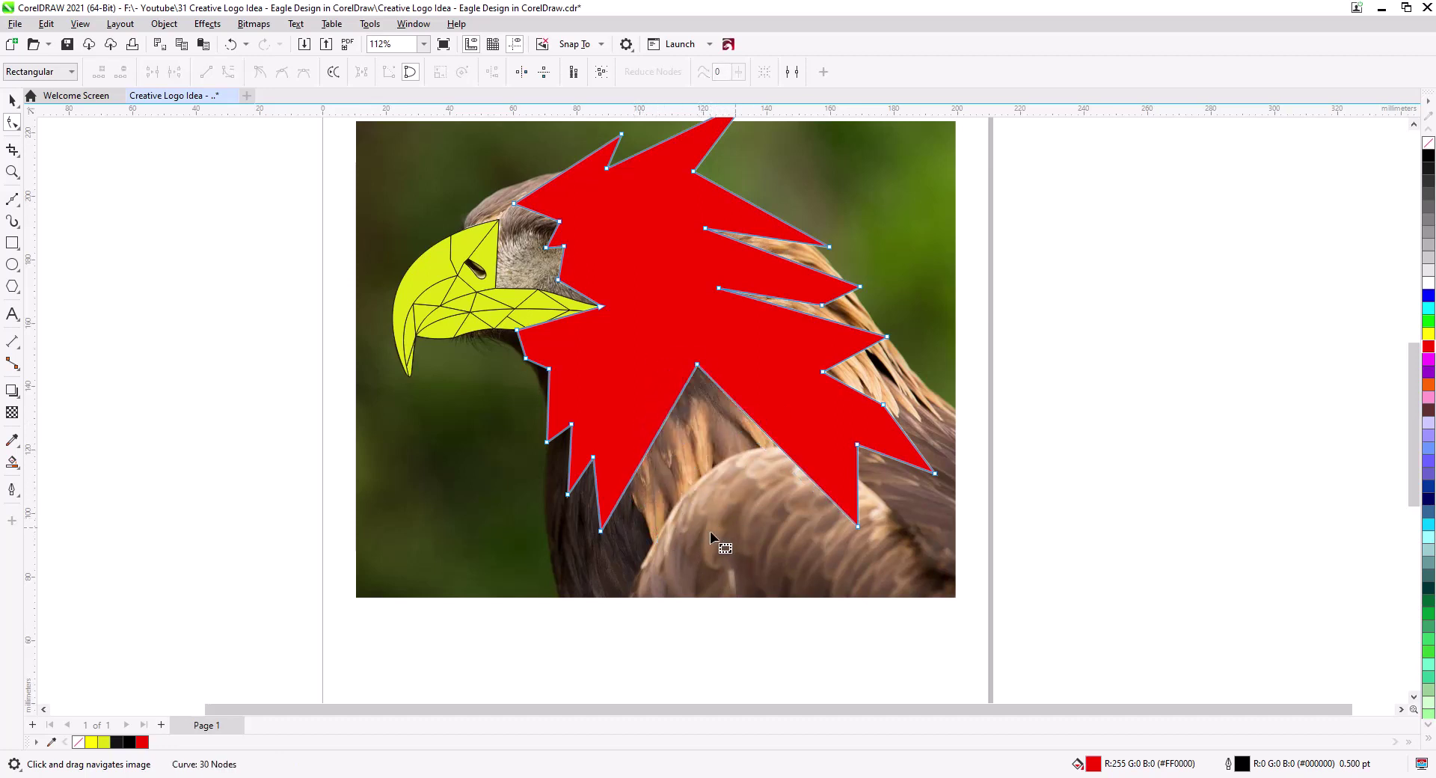
Add a node on the forehead edge, draw the front crown spike upward and back, and adjust the rear spike and notches around it
{"action": "scroll", "coordinate": [711, 531], "scroll_direction": "up", "scroll_amount": 2}
{"action": "double_click", "coordinate": [555, 255]}
{"action": "left_click_drag", "start_coordinate": [555, 255], "coordinate": [658, 188]}
{"action": "left_click_drag", "start_coordinate": [745, 179], "coordinate": [729, 190]}
{"action": "left_click_drag", "start_coordinate": [627, 236], "coordinate": [609, 231]}
{"action": "left_click_drag", "start_coordinate": [692, 249], "coordinate": [658, 249]}
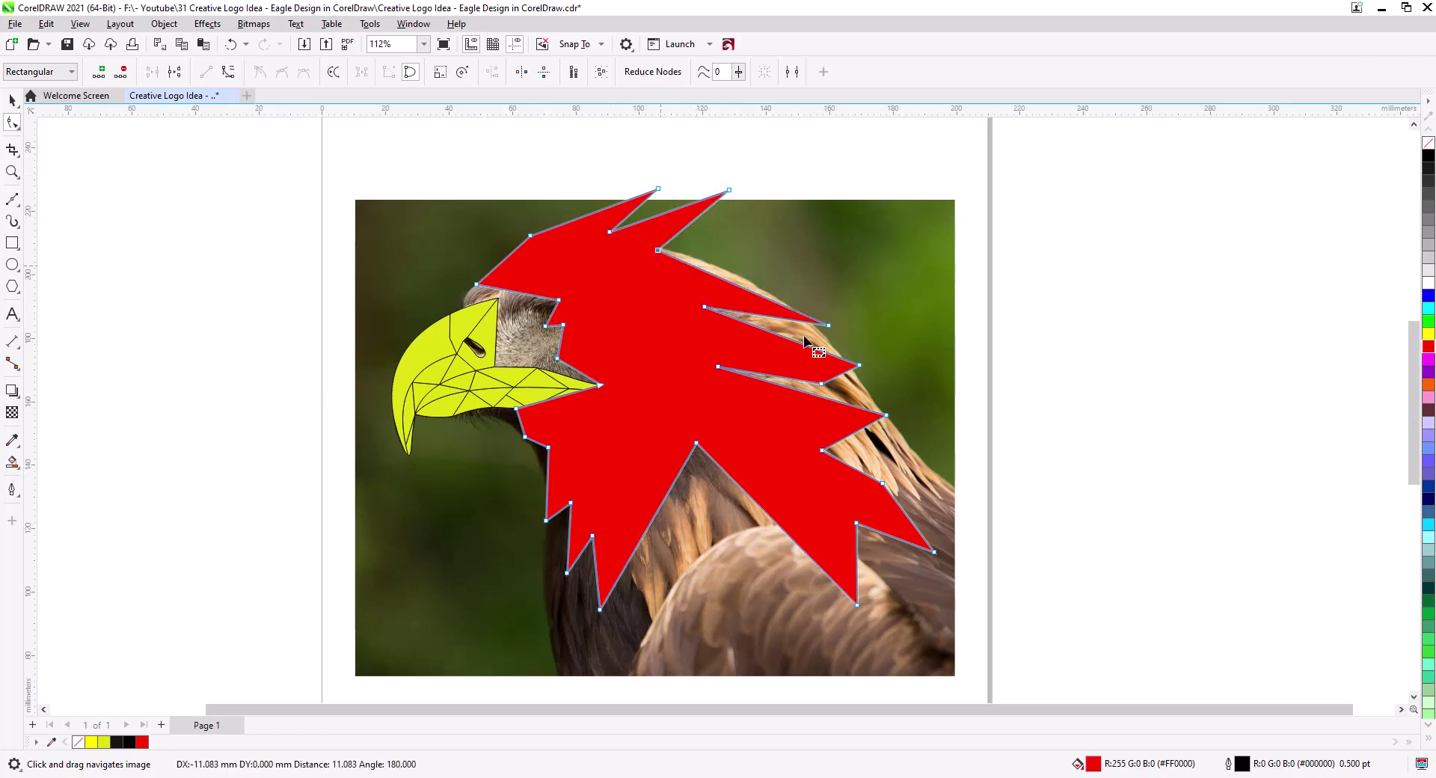
Add a node on the upper back edge, delete the notch below the first back feather, and fit the nodes along the back of the head
{"action": "double_click", "coordinate": [759, 295]}
{"action": "left_click_drag", "start_coordinate": [759, 295], "coordinate": [761, 284]}
{"action": "double_click", "coordinate": [706, 306]}
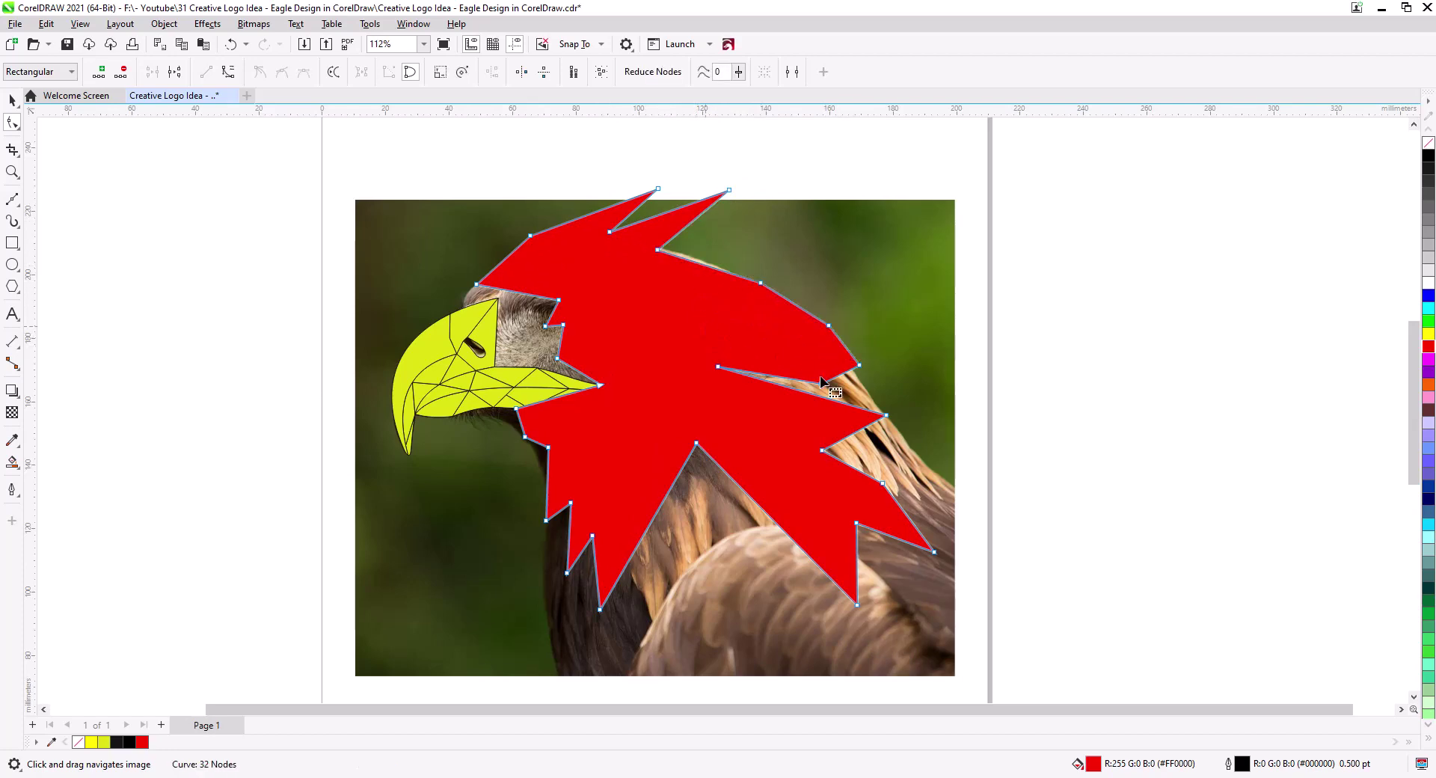
{"action": "left_click_drag", "start_coordinate": [828, 325], "coordinate": [827, 336]}
{"action": "left_click", "coordinate": [761, 283]}
{"action": "left_click_drag", "start_coordinate": [761, 284], "coordinate": [791, 305]}
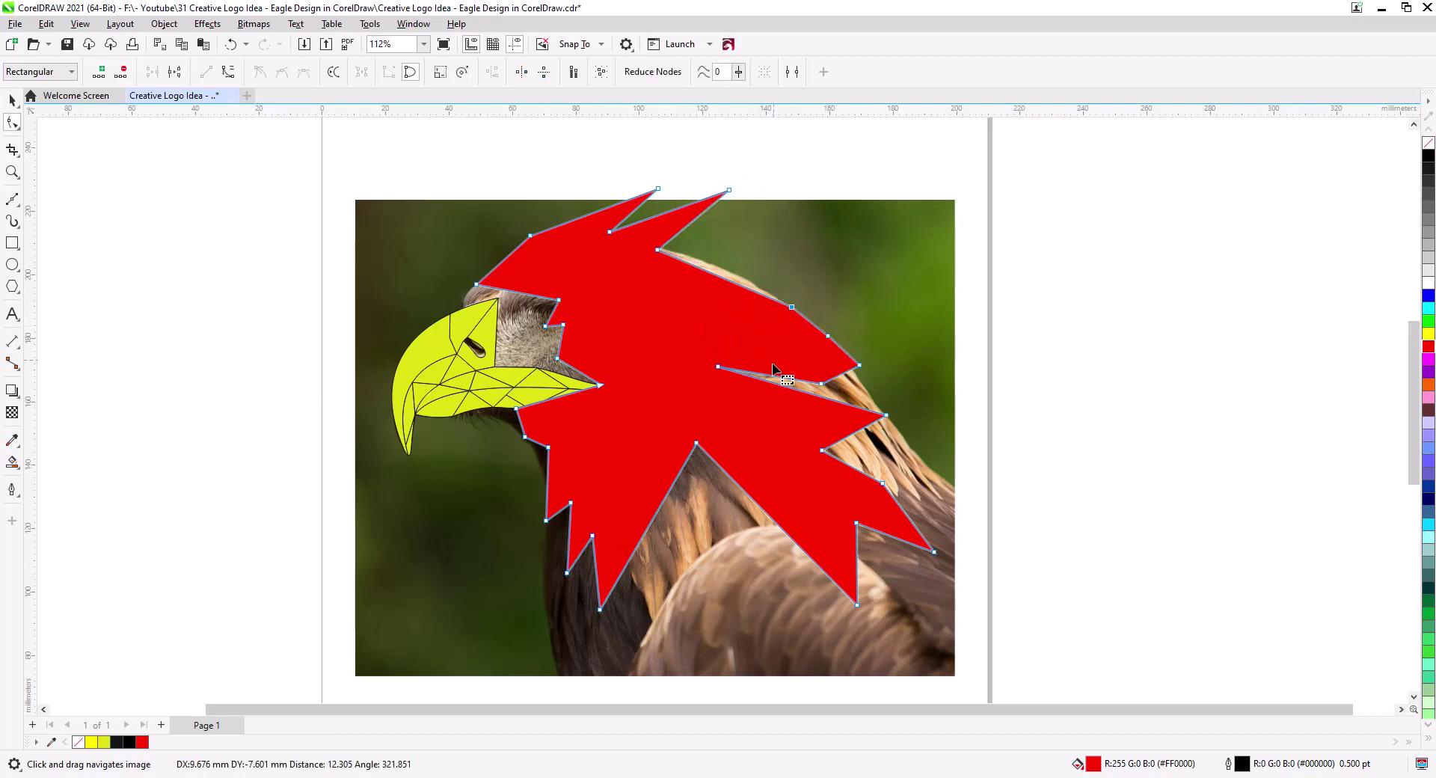
Extend the back feather tips down and outward, turn the lowest notch into a long point, and delete the leftover nodes
{"action": "left_click_drag", "start_coordinate": [859, 365], "coordinate": [930, 468]}
{"action": "double_click", "coordinate": [819, 385]}
{"action": "double_click", "coordinate": [864, 428]}
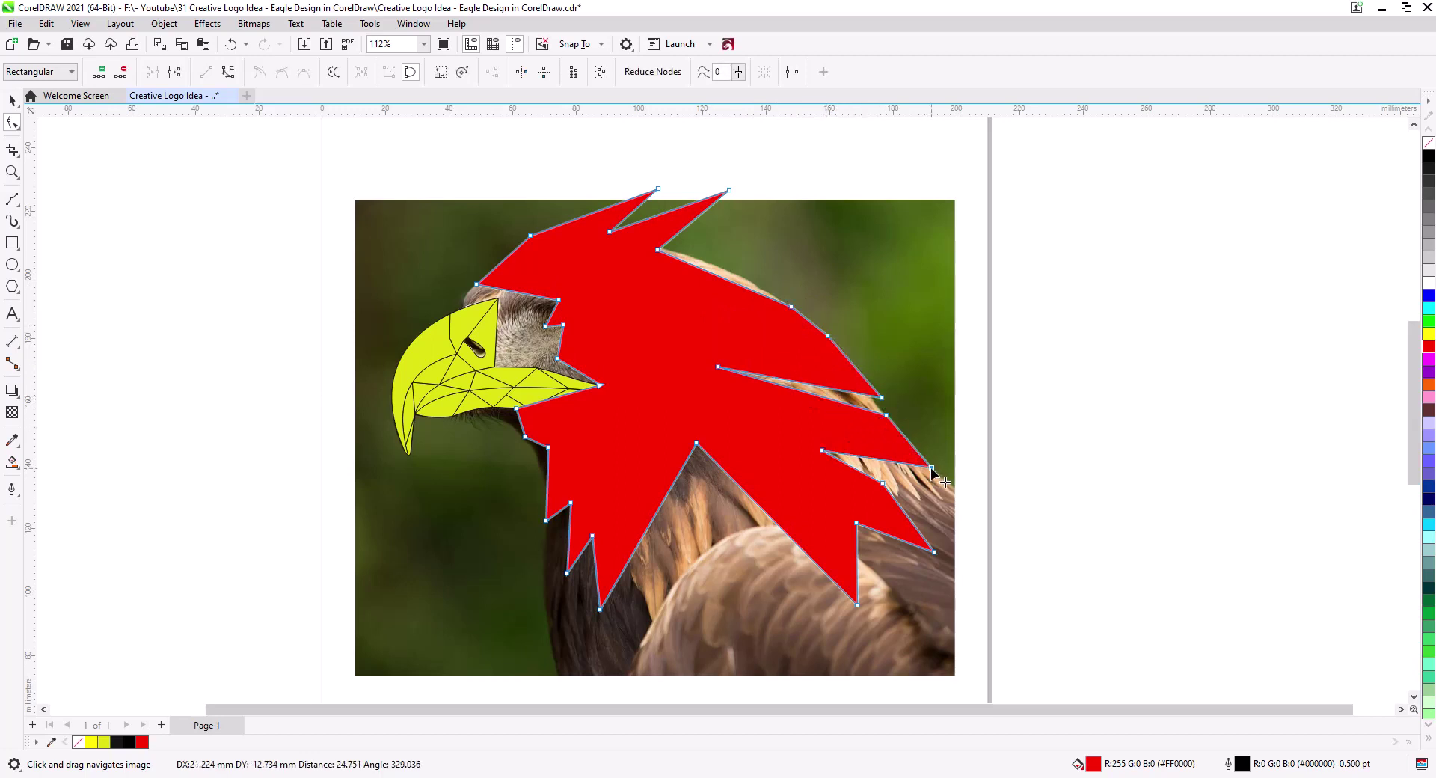
{"action": "left_click_drag", "start_coordinate": [856, 522], "coordinate": [893, 638]}
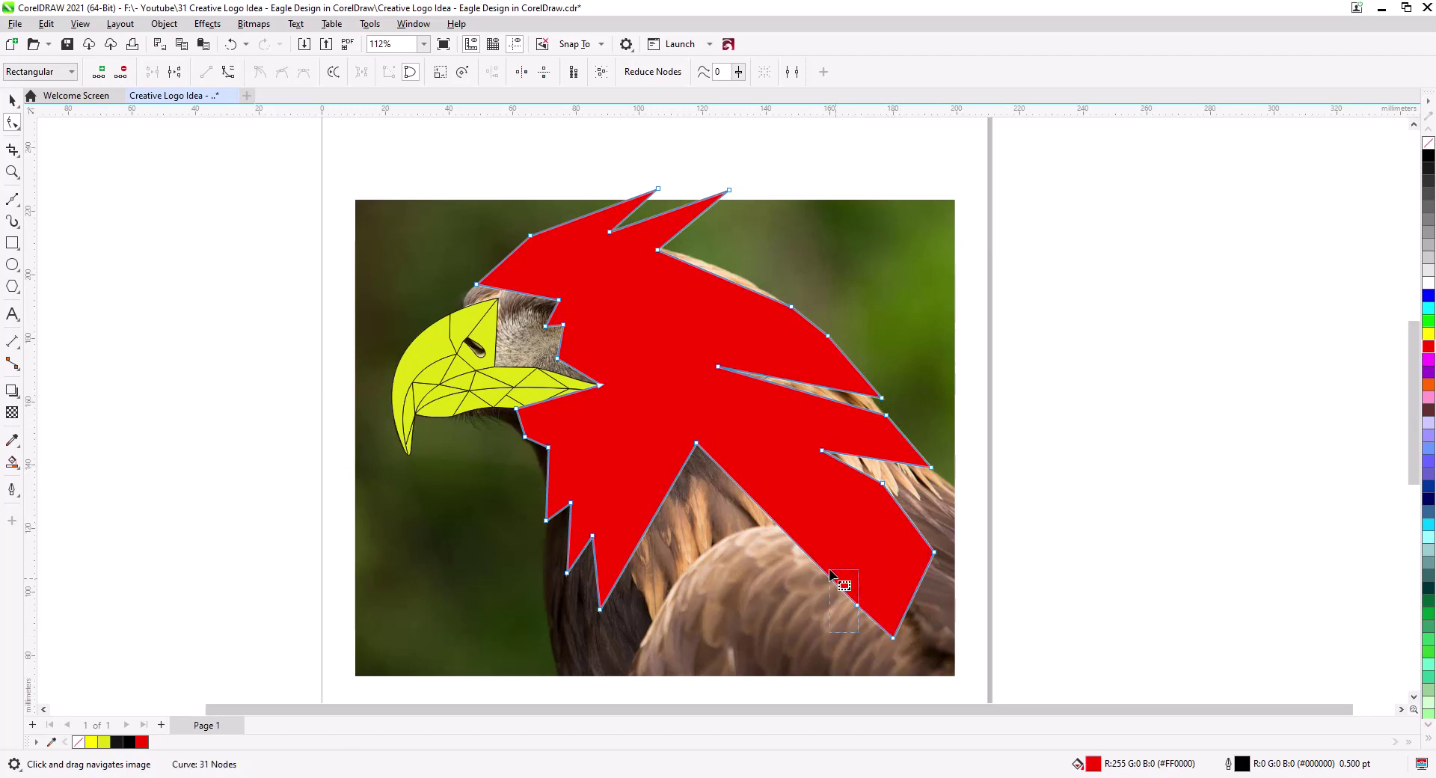
{"action": "double_click", "coordinate": [857, 605]}
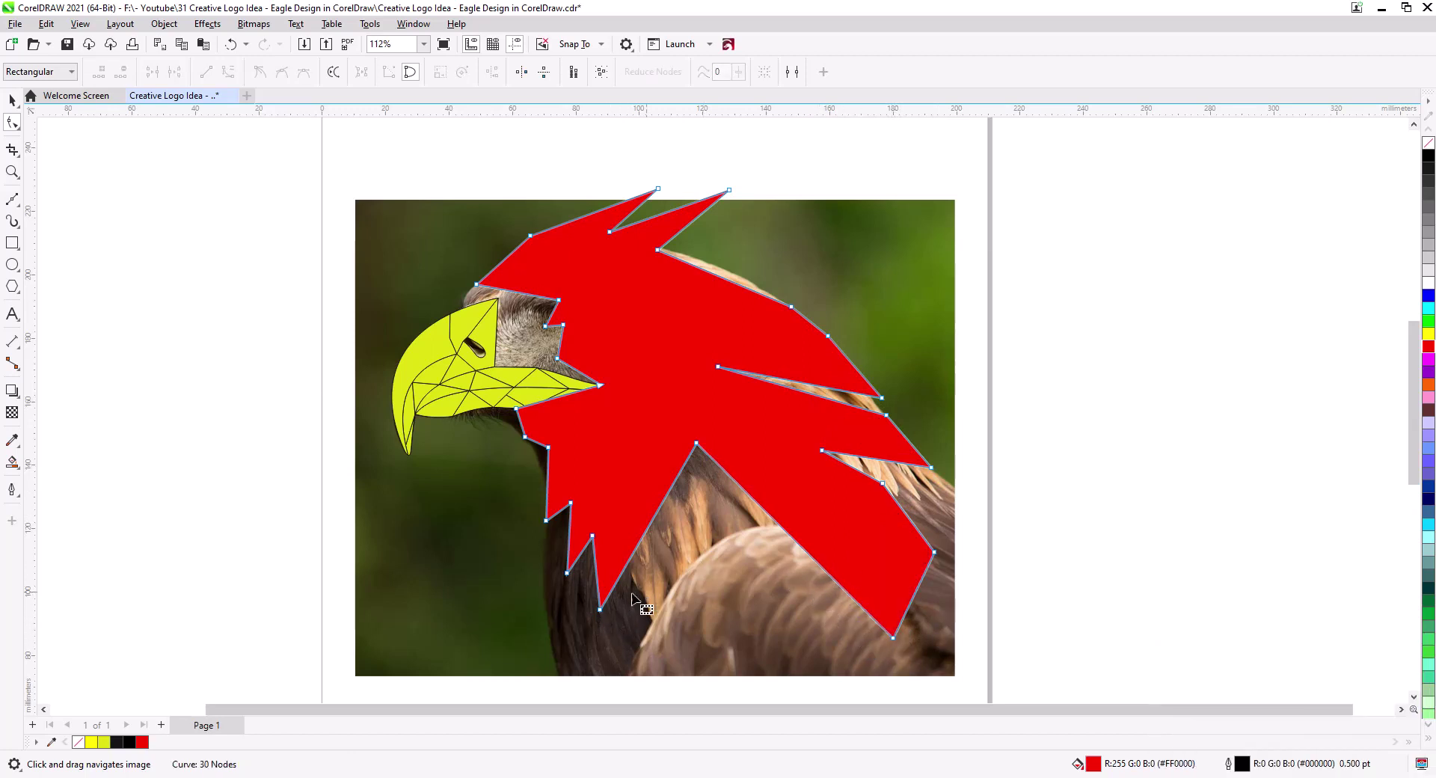
Delete the notches between the front neck spikes and stretch the remaining tip down along the front of the neck
{"action": "double_click", "coordinate": [593, 536]}
{"action": "double_click", "coordinate": [570, 502]}
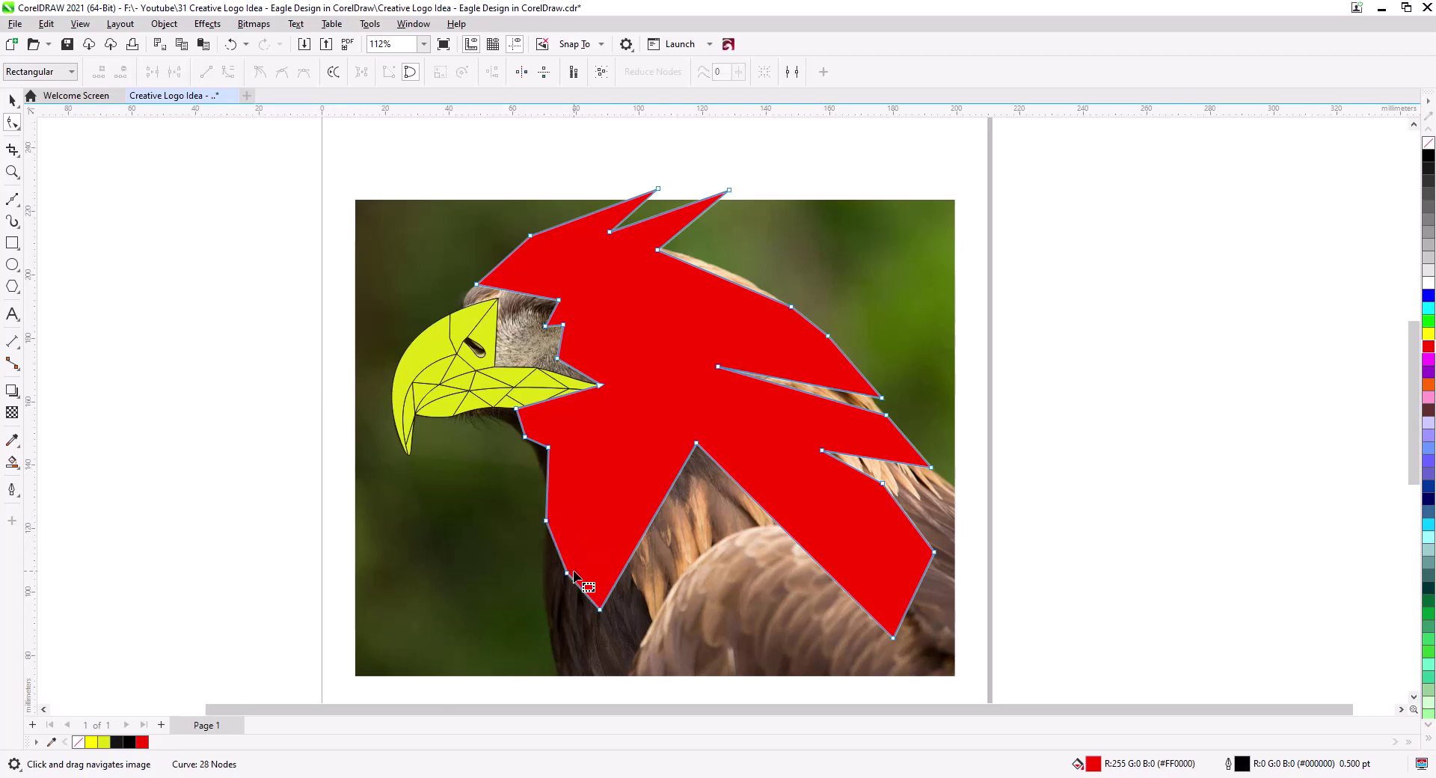
{"action": "left_click_drag", "start_coordinate": [599, 611], "coordinate": [551, 657]}
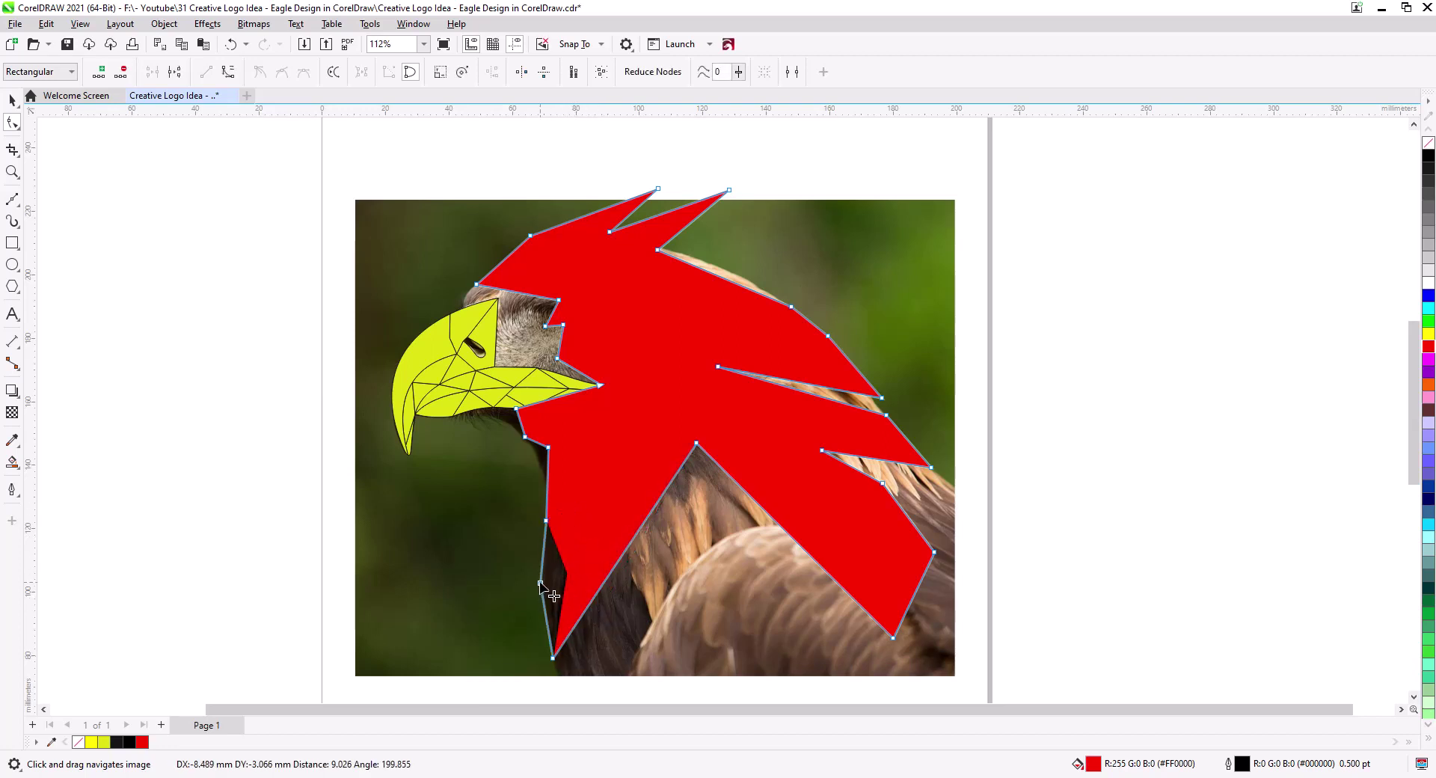
{"action": "double_click", "coordinate": [541, 583]}
{"action": "left_click", "coordinate": [546, 521]}
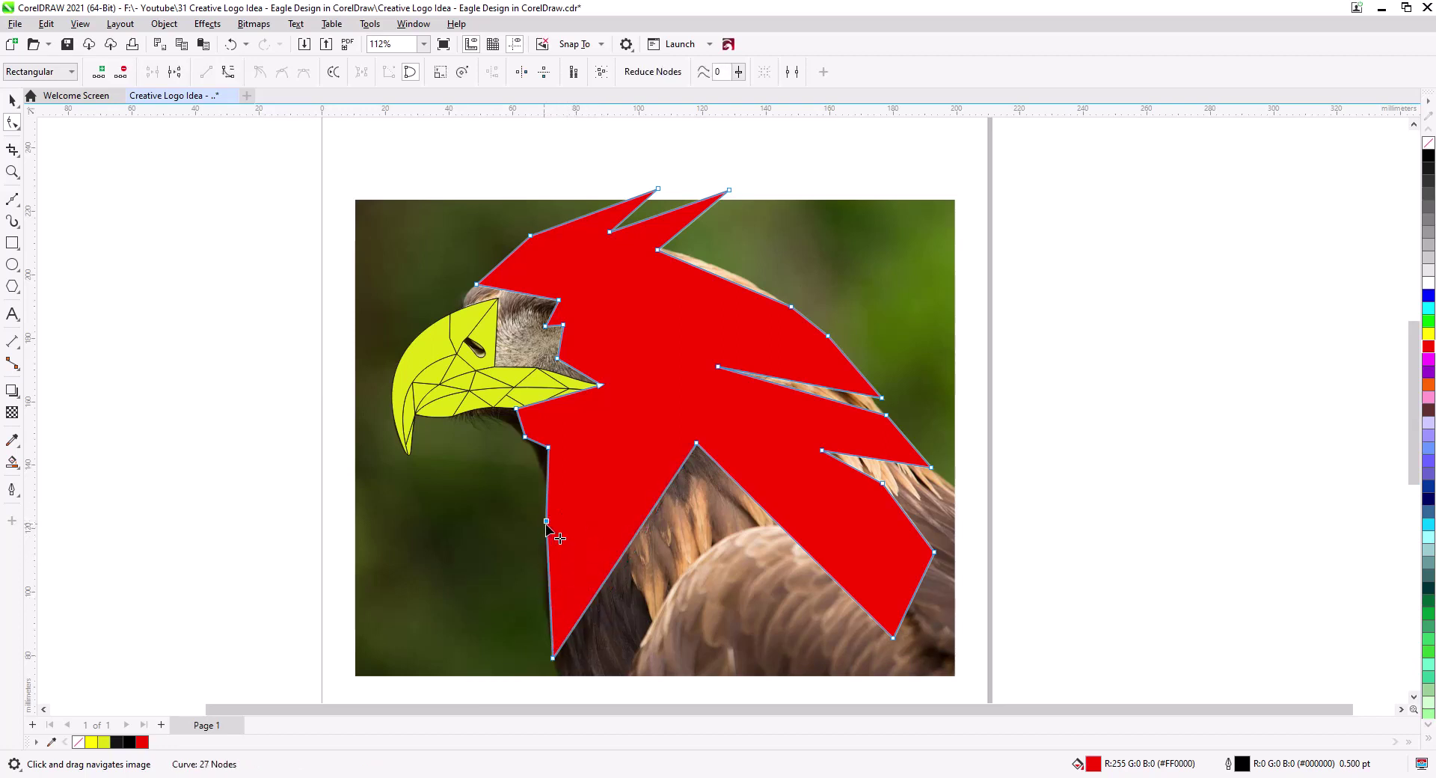
Add a bend in the throat edge and pull the throat's upper node forward beneath the beak
{"action": "left_click_drag", "start_coordinate": [555, 466], "coordinate": [550, 460]}
{"action": "left_click_drag", "start_coordinate": [516, 409], "coordinate": [475, 410]}
{"action": "left_click", "coordinate": [12, 100]}
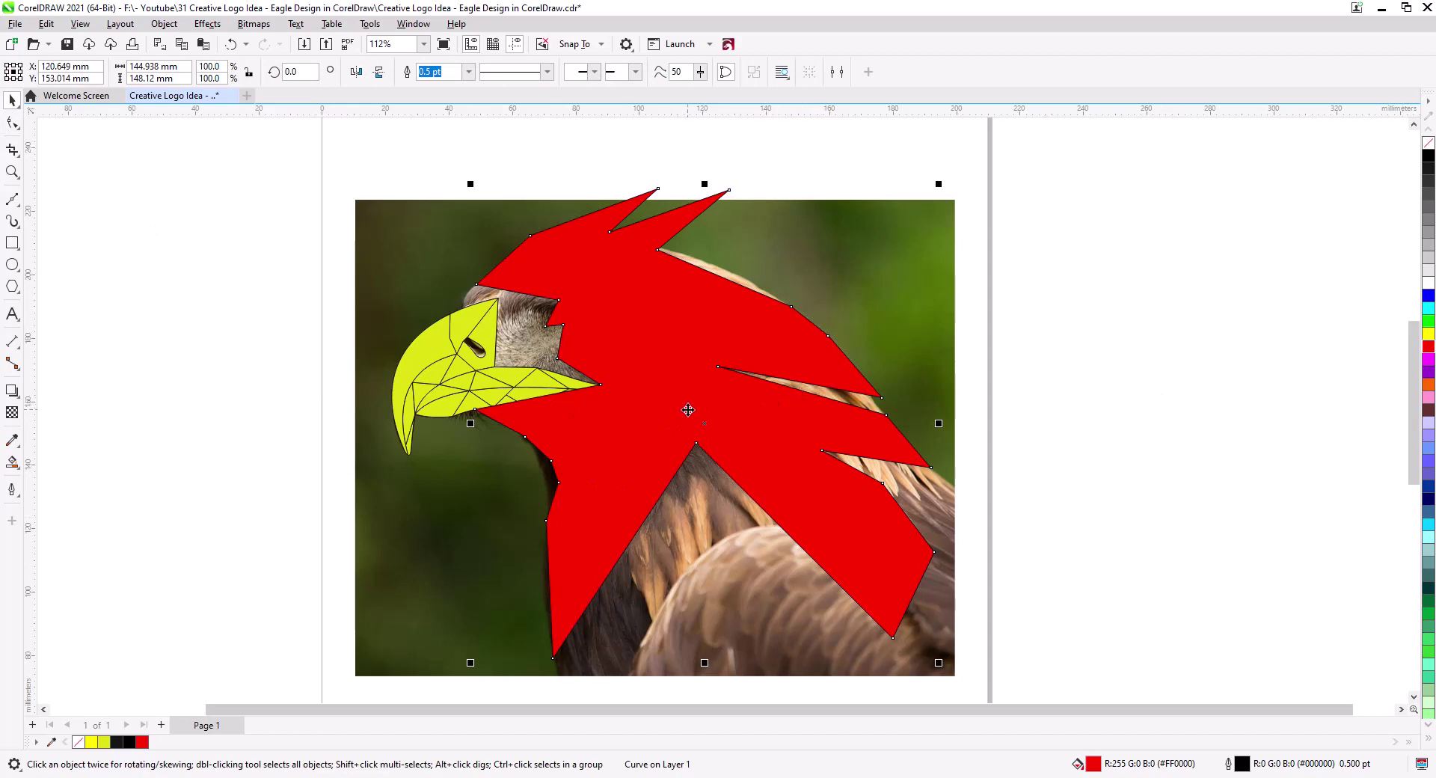
Reshape the face edge by pulling its notch back over the eye, adding brow nodes, and moving the lower nodes toward the mouth corner
{"action": "left_click", "coordinate": [12, 122]}
{"action": "left_click_drag", "start_coordinate": [557, 358], "coordinate": [577, 364]}
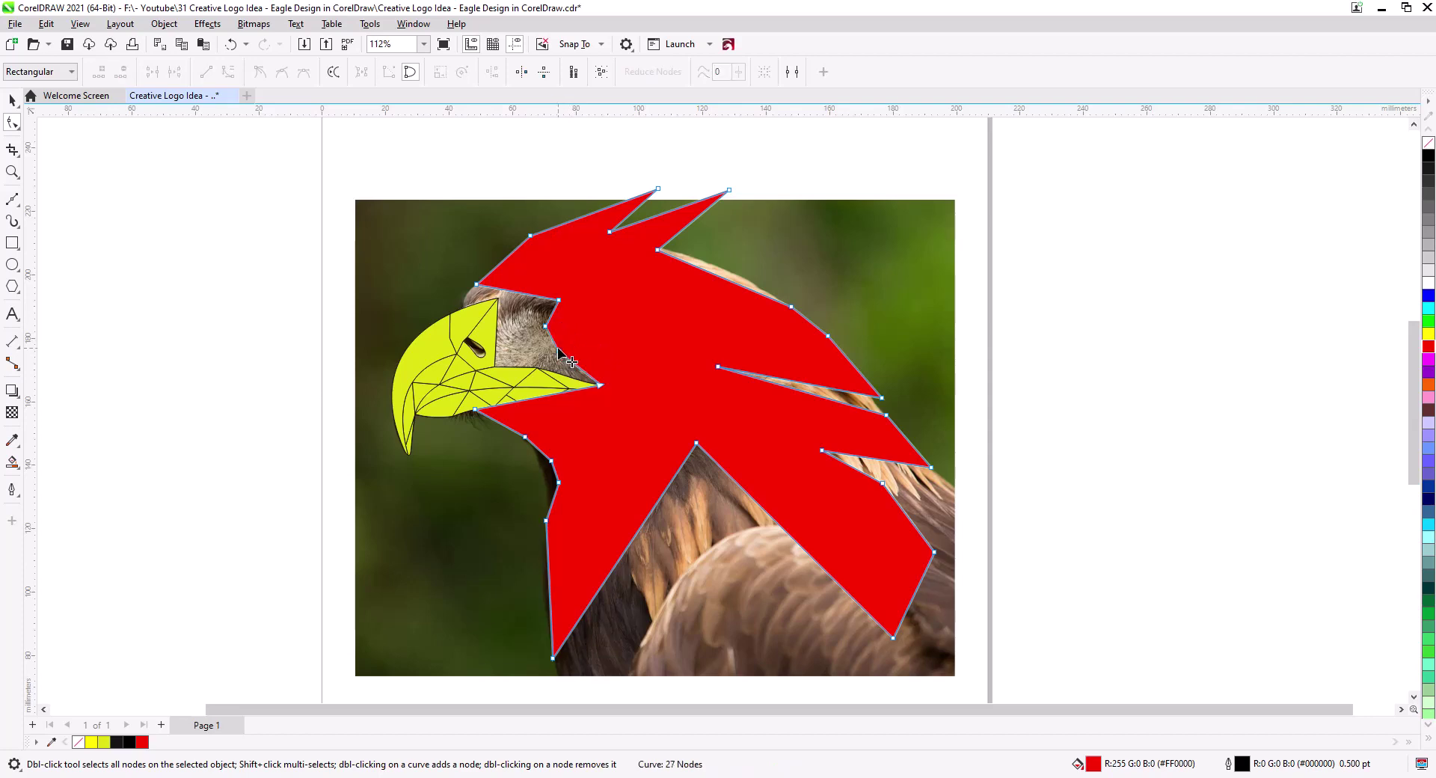
{"action": "left_click_drag", "start_coordinate": [558, 300], "coordinate": [625, 319]}
{"action": "double_click", "coordinate": [532, 312]}
{"action": "key", "text": "ctrl+z"}
{"action": "left_click_drag", "start_coordinate": [557, 352], "coordinate": [619, 400]}
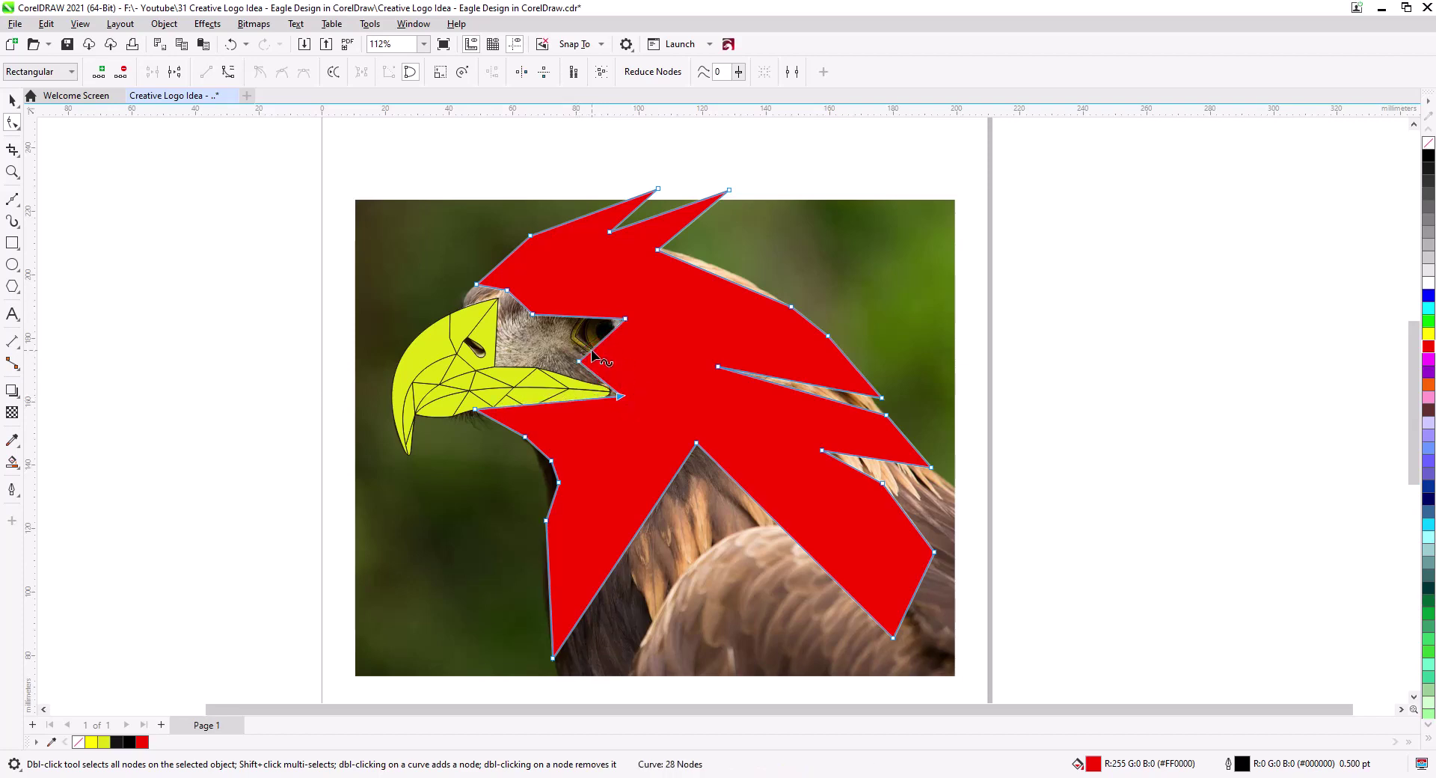
Add nodes on the brow and below the eye, and move the notch behind the eye so the whole eye is uncovered
{"action": "double_click", "coordinate": [557, 316]}
{"action": "left_click_drag", "start_coordinate": [626, 319], "coordinate": [655, 309]}
{"action": "double_click", "coordinate": [608, 341]}
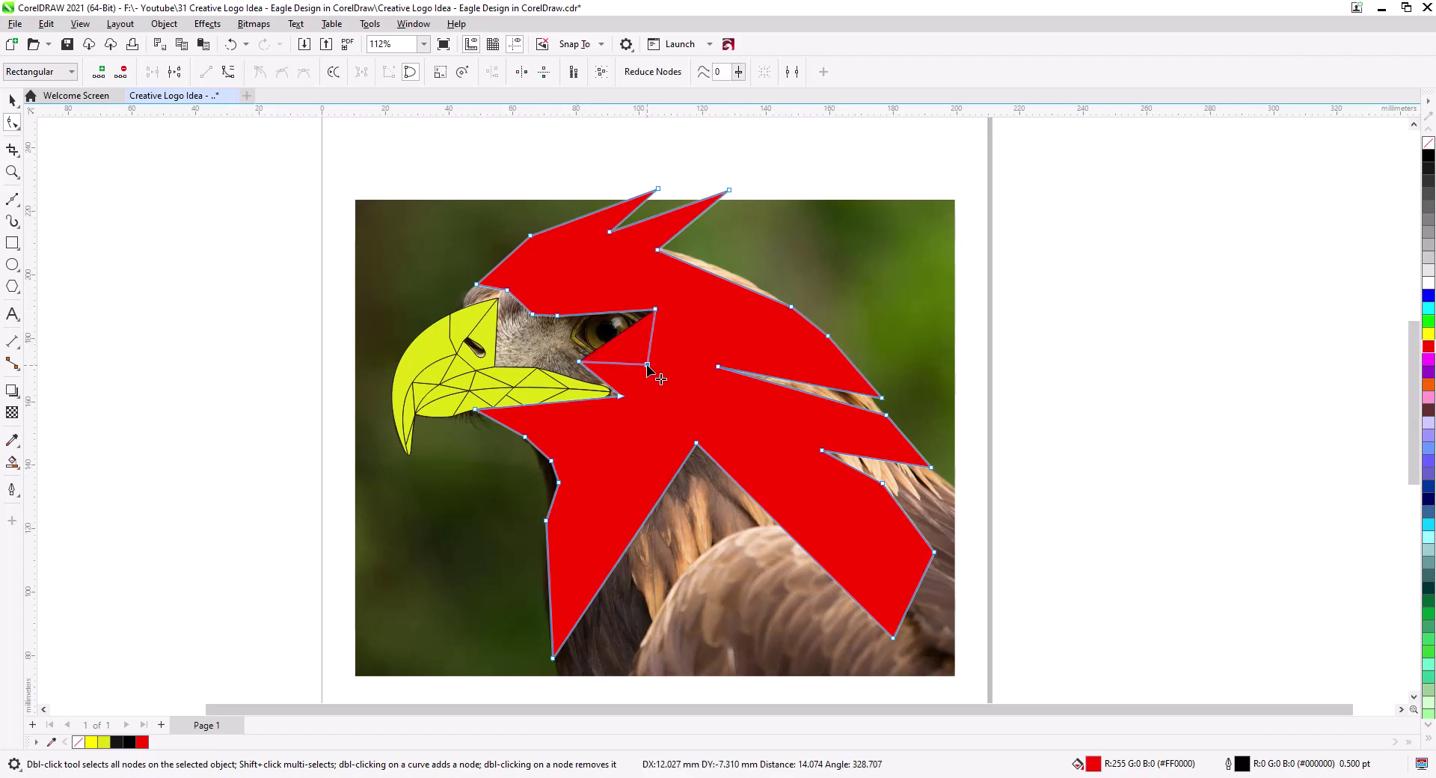
{"action": "left_click_drag", "start_coordinate": [608, 341], "coordinate": [640, 357]}
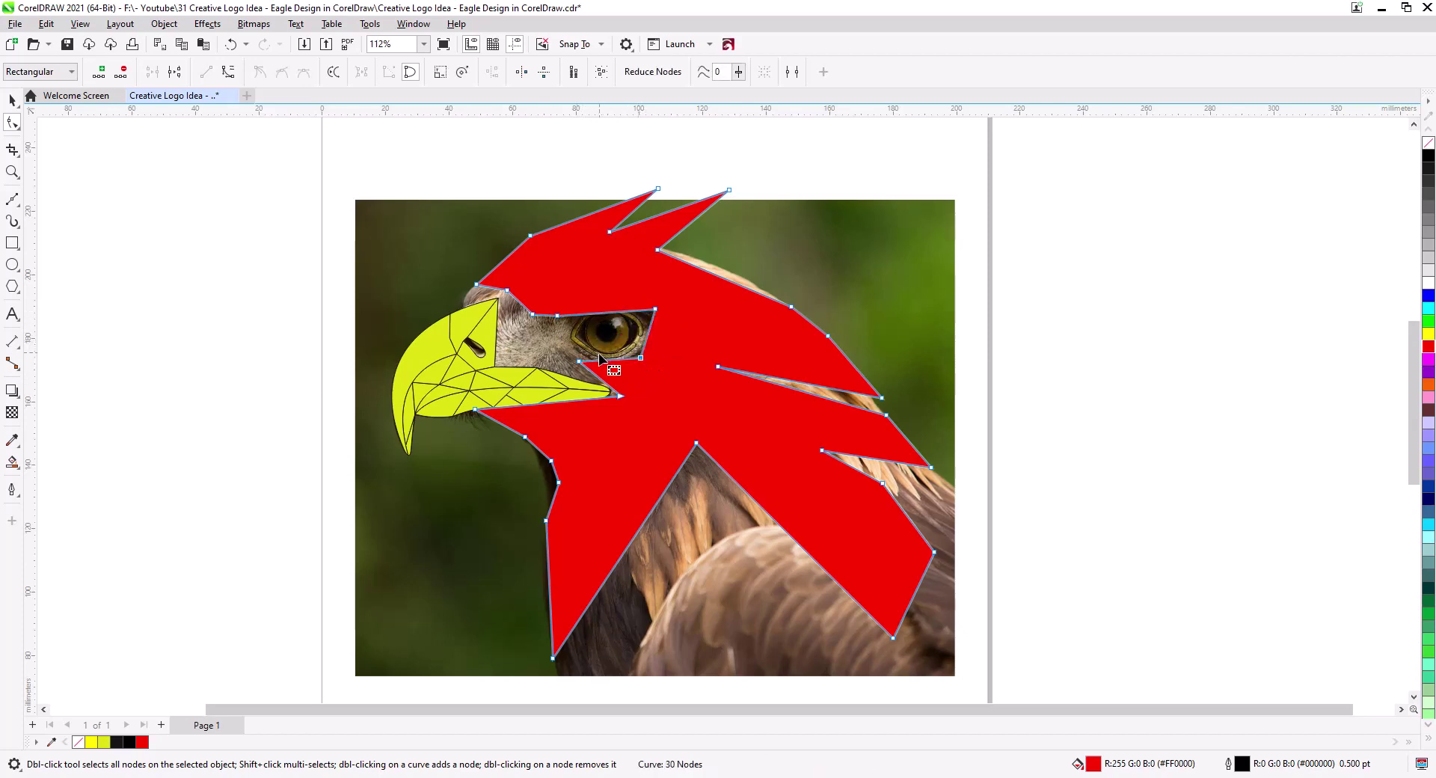
Remove the fill from the head shape and give it a red outline 1.5 pt wide
{"action": "key", "text": "space"}
{"action": "left_click", "coordinate": [1428, 143]}
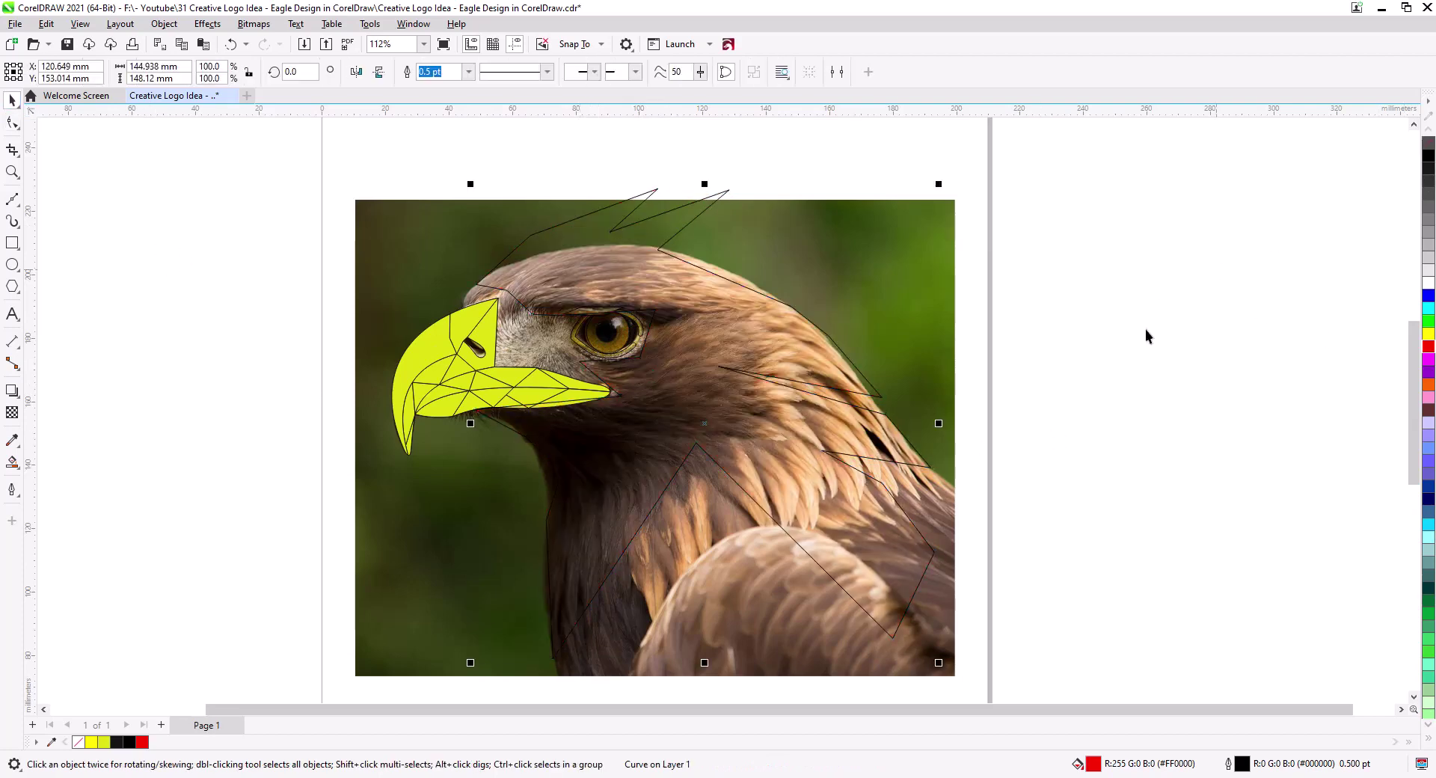
{"action": "right_click", "coordinate": [1428, 346]}
{"action": "left_click", "coordinate": [468, 71]}
{"action": "left_click", "coordinate": [458, 143]}
{"action": "left_click", "coordinate": [293, 316]}
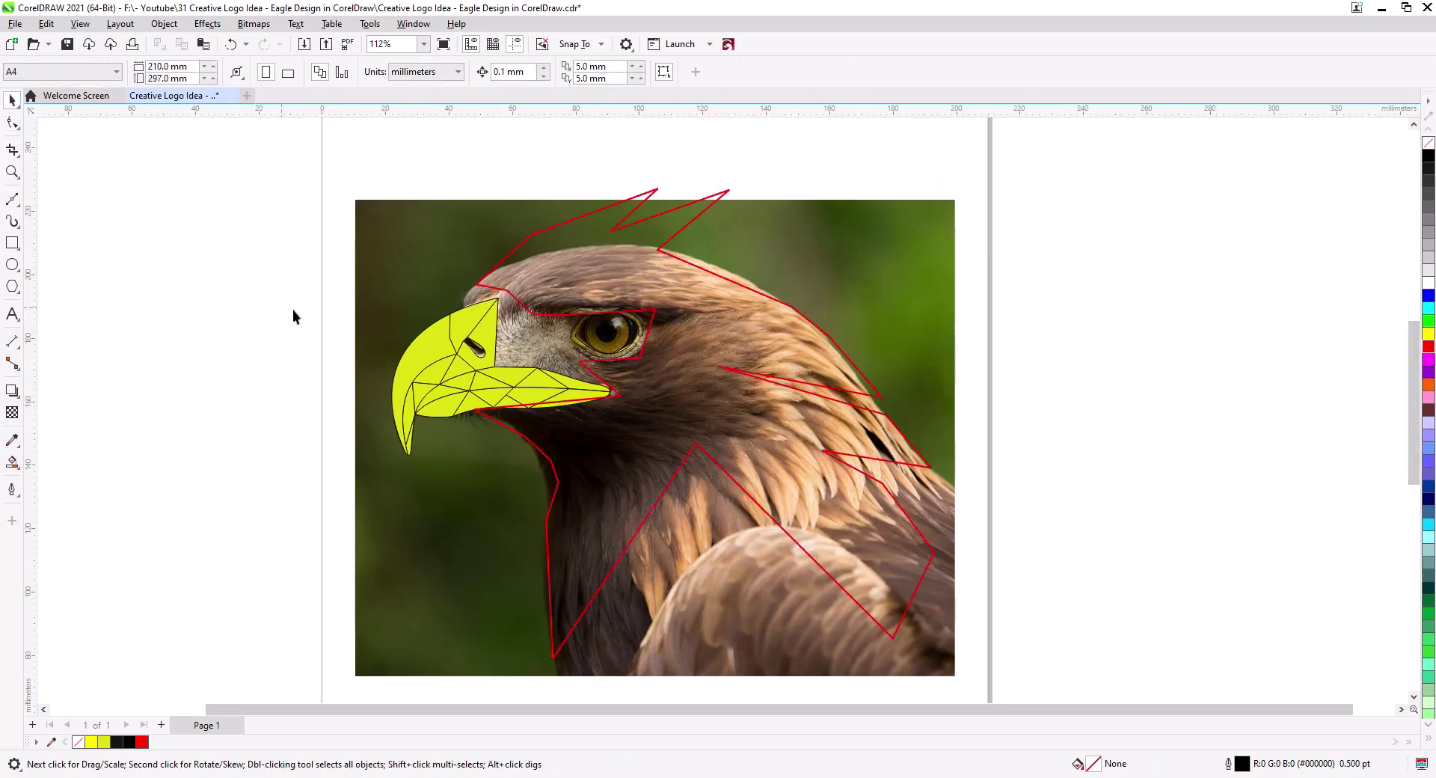
{"action": "scroll", "coordinate": [549, 318], "scroll_direction": "up", "scroll_amount": 4}
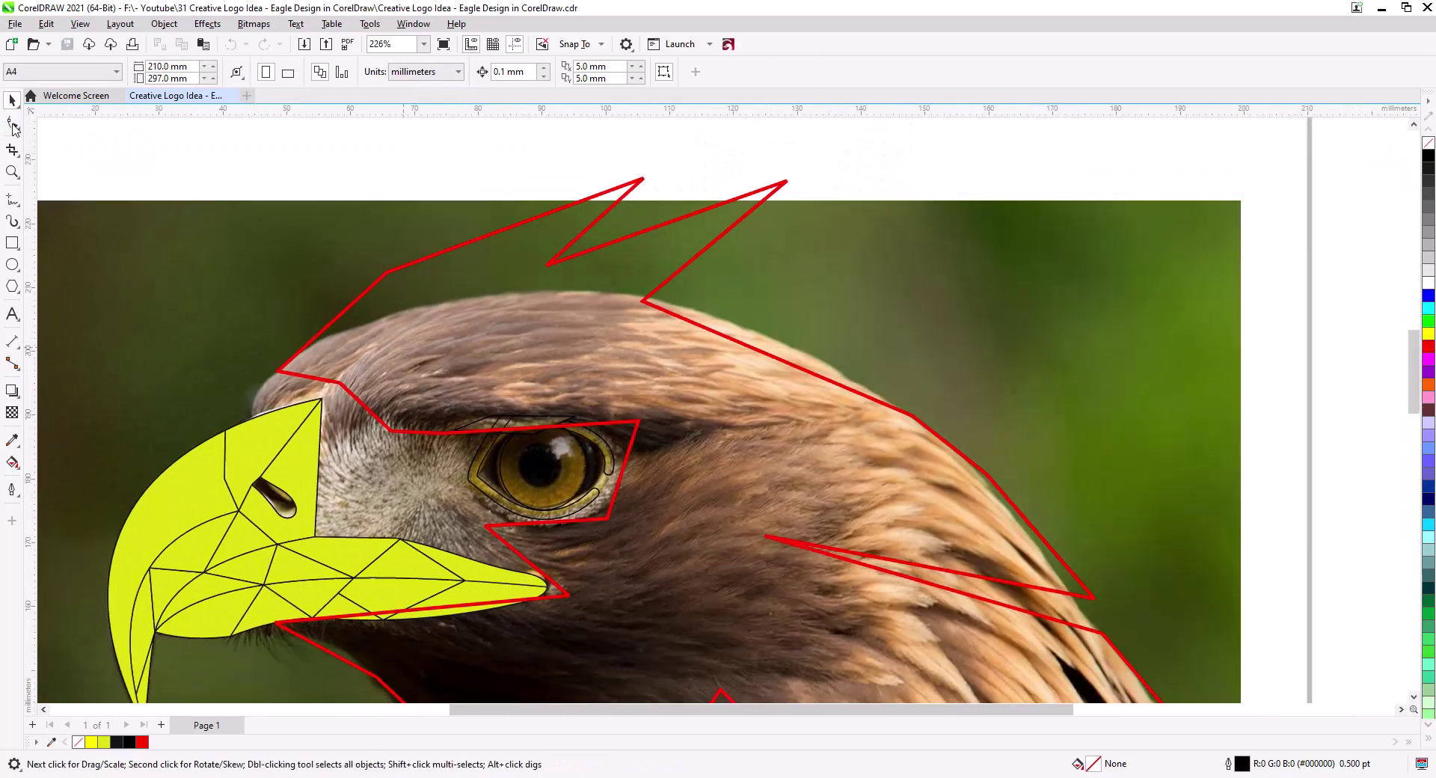
{"action": "key", "text": "F10"}
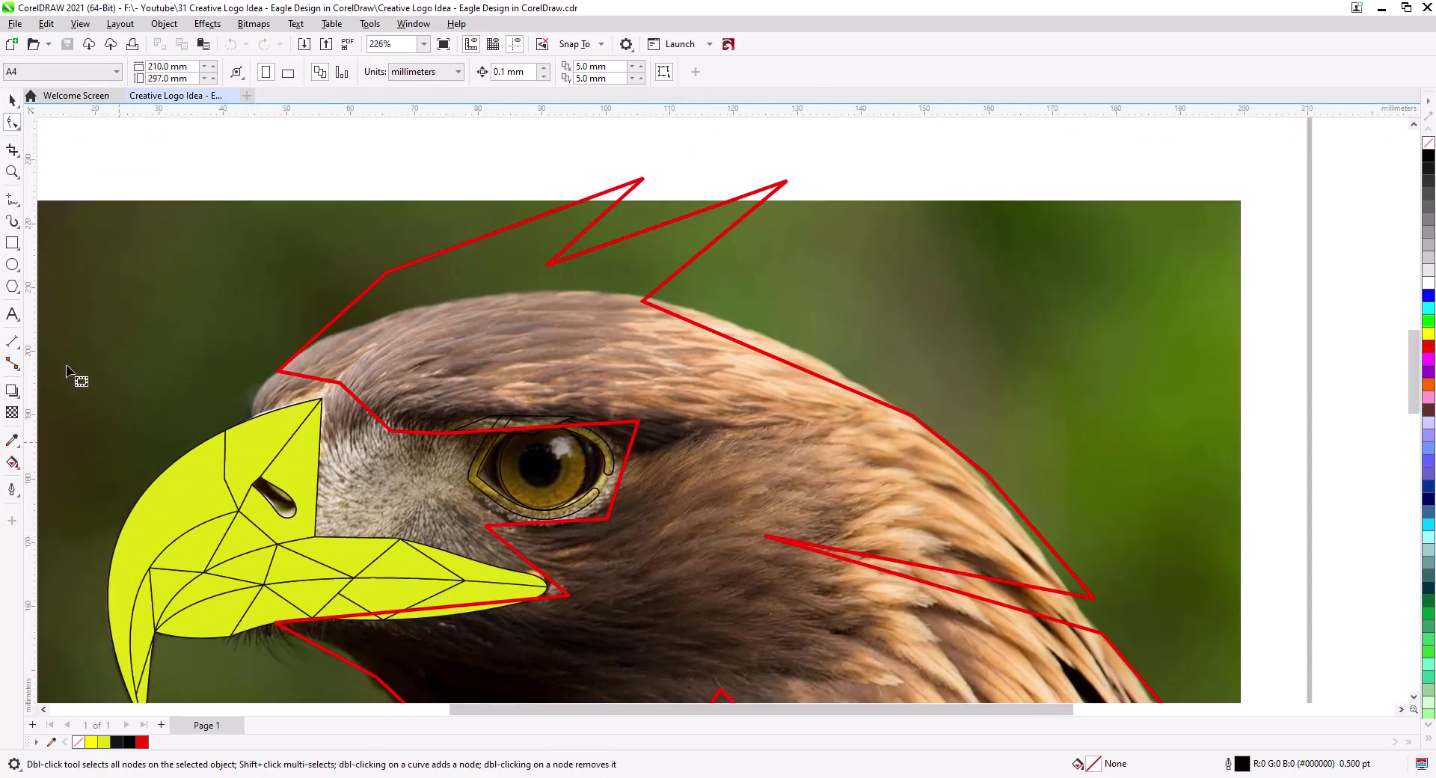
{"action": "left_click", "coordinate": [12, 100]}
{"action": "left_click", "coordinate": [442, 598]}
{"action": "left_click", "coordinate": [437, 596]}
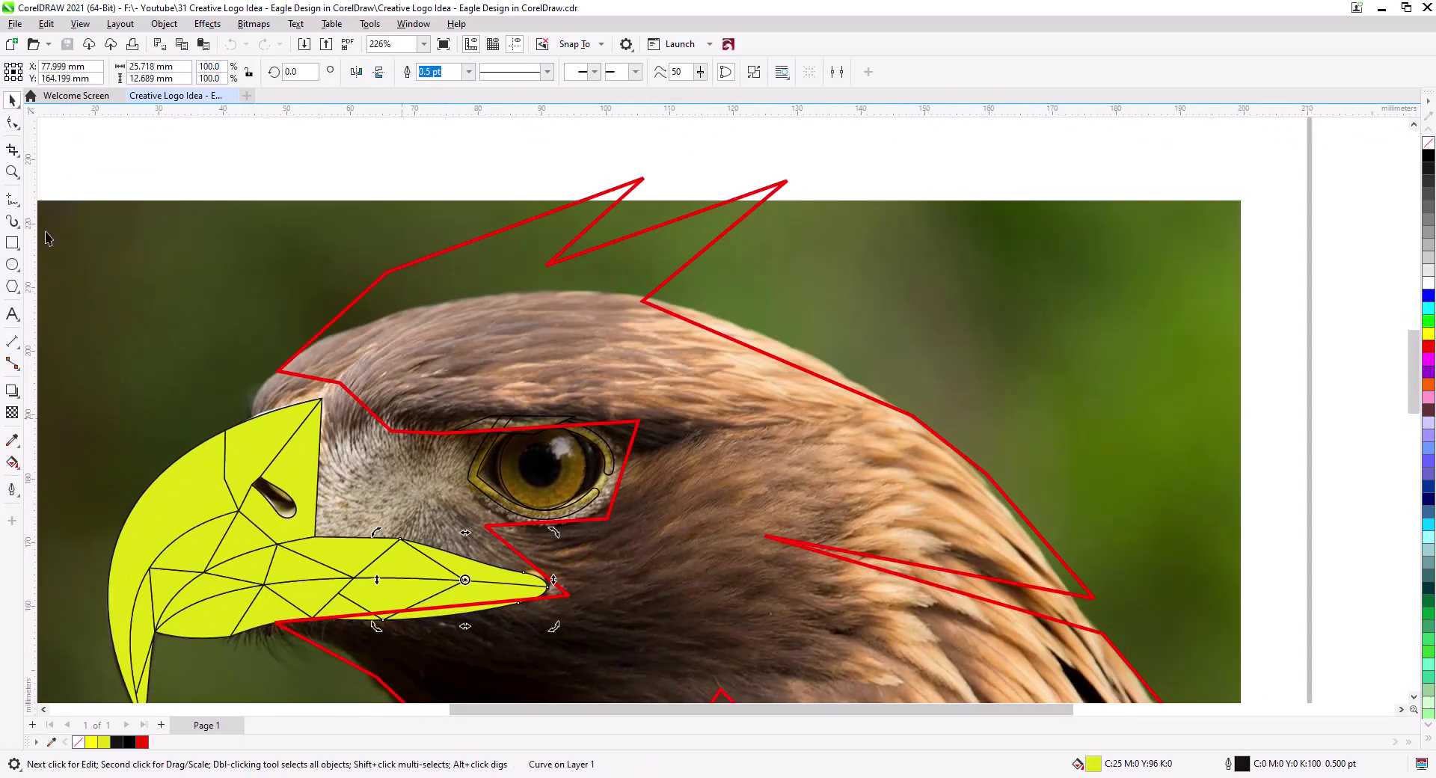
{"action": "key", "text": "F10"}
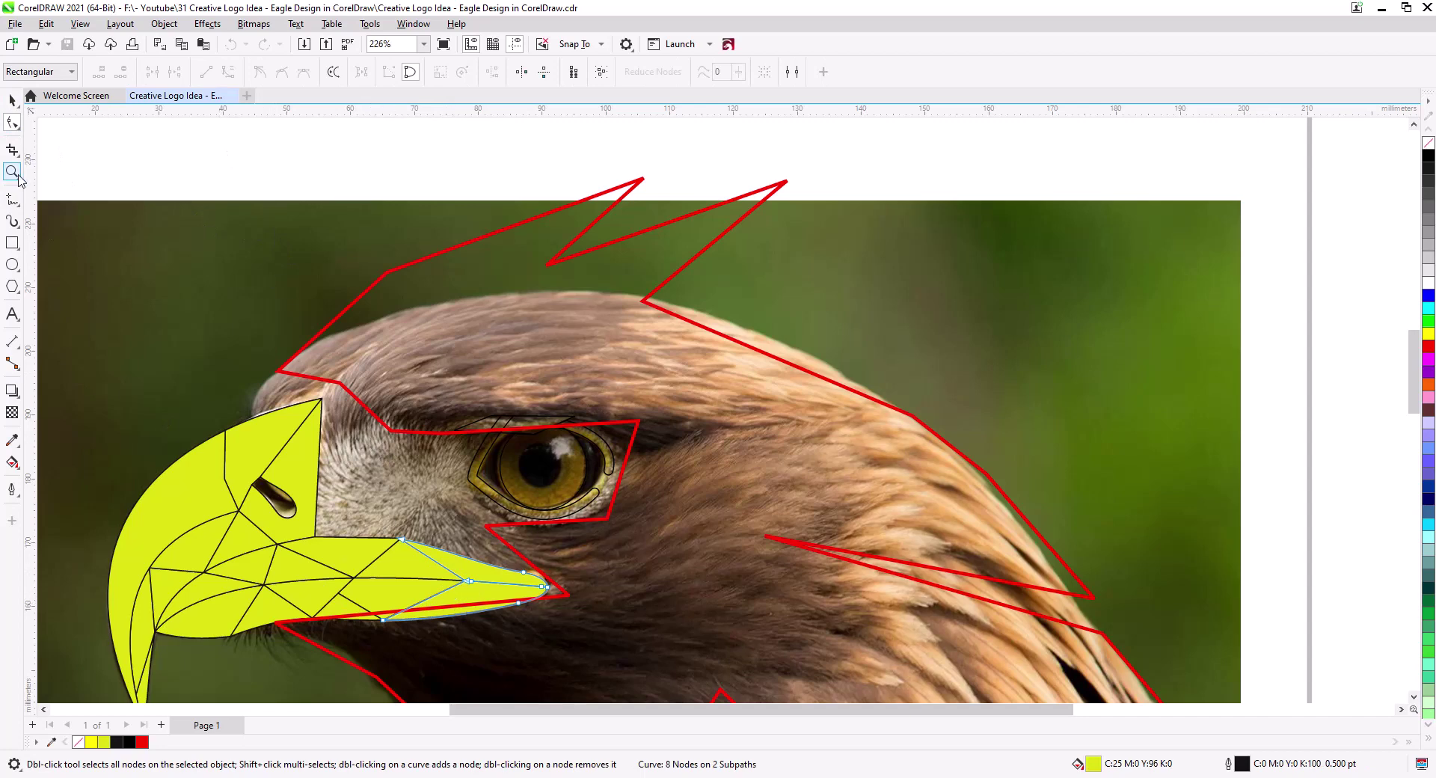
{"action": "left_click", "coordinate": [17, 105]}
{"action": "left_click", "coordinate": [570, 587]}
{"action": "left_click", "coordinate": [12, 100]}
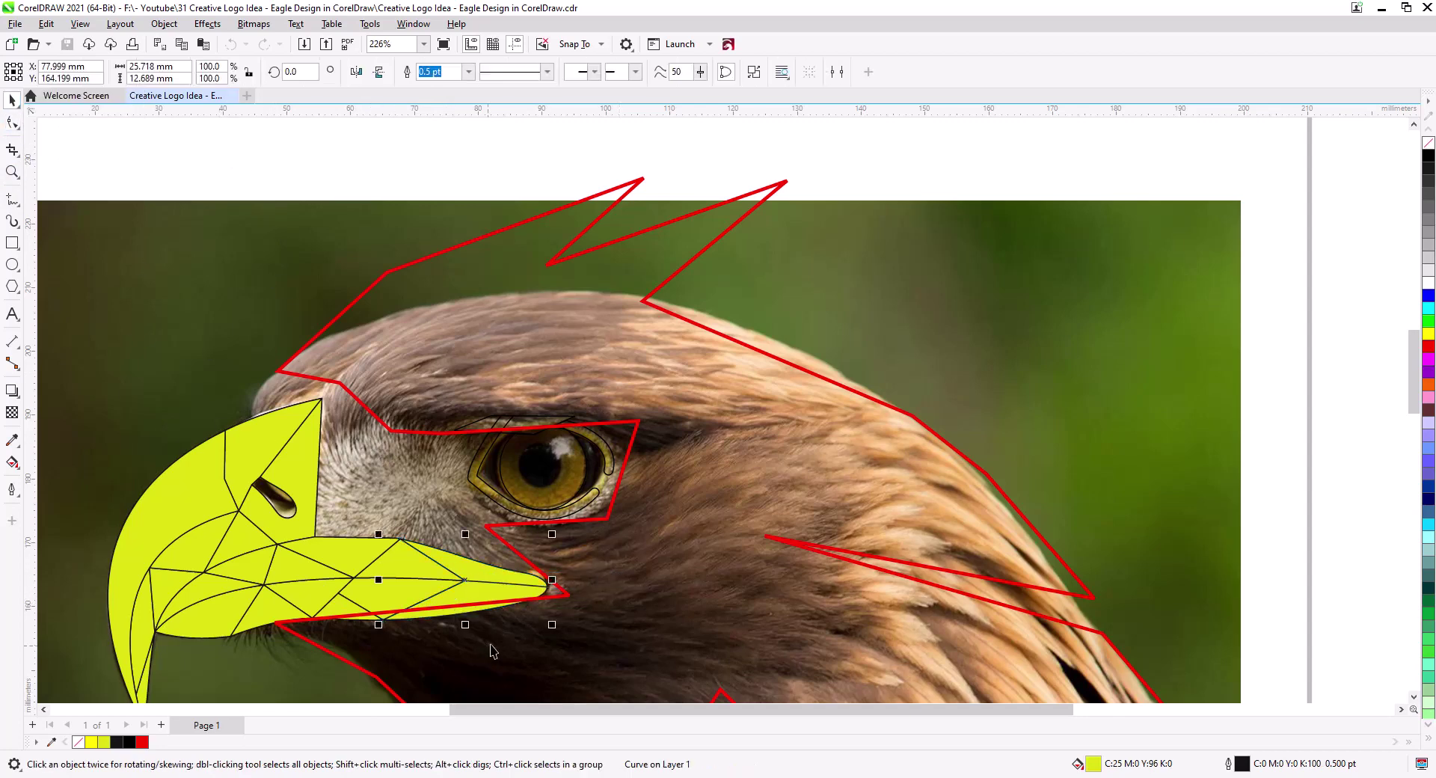
Delete the yellow facets of the lower beak, from the mouth corner forward to near the chin
{"action": "left_click_drag", "start_coordinate": [483, 591], "coordinate": [615, 561]}
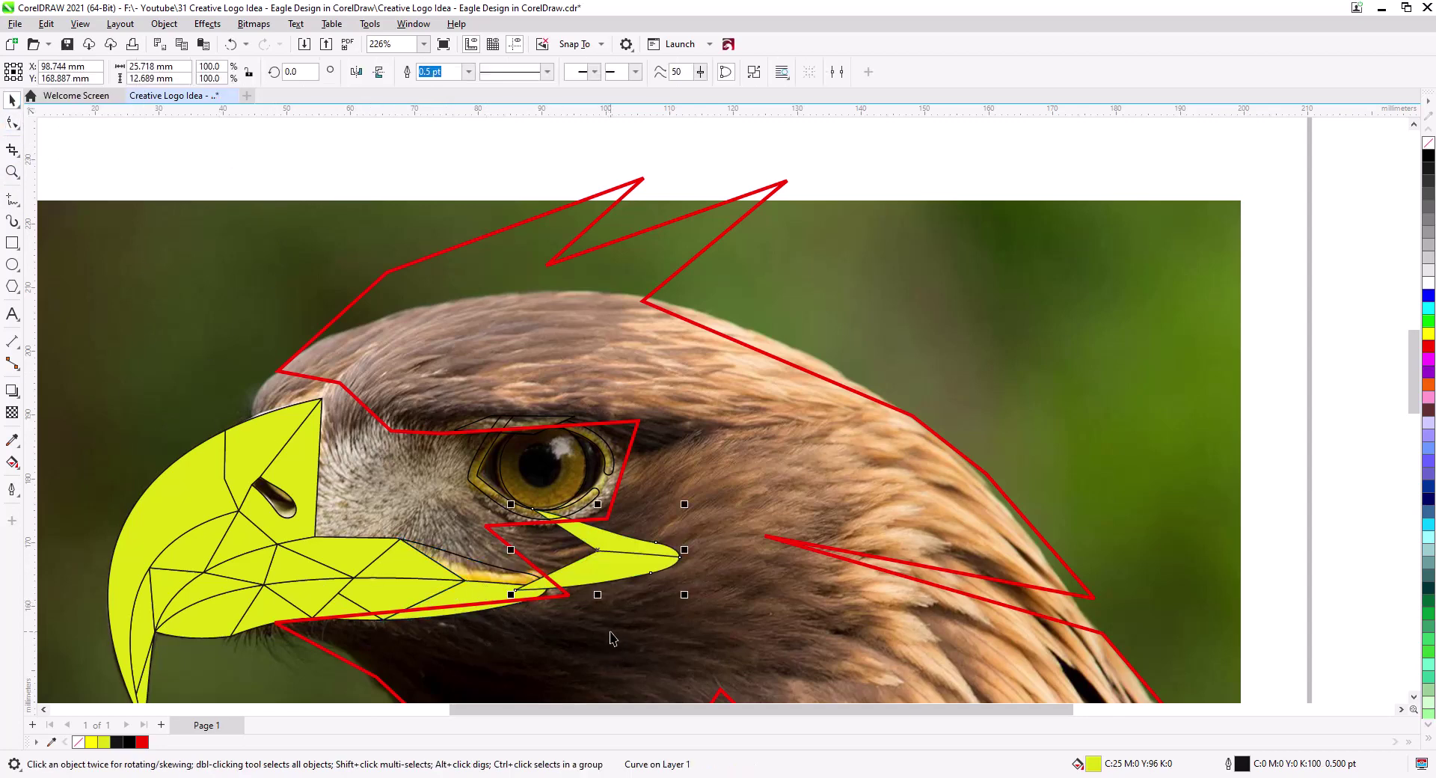
{"action": "key", "text": "Delete"}
{"action": "left_click", "coordinate": [503, 602]}
{"action": "key", "text": "Delete"}
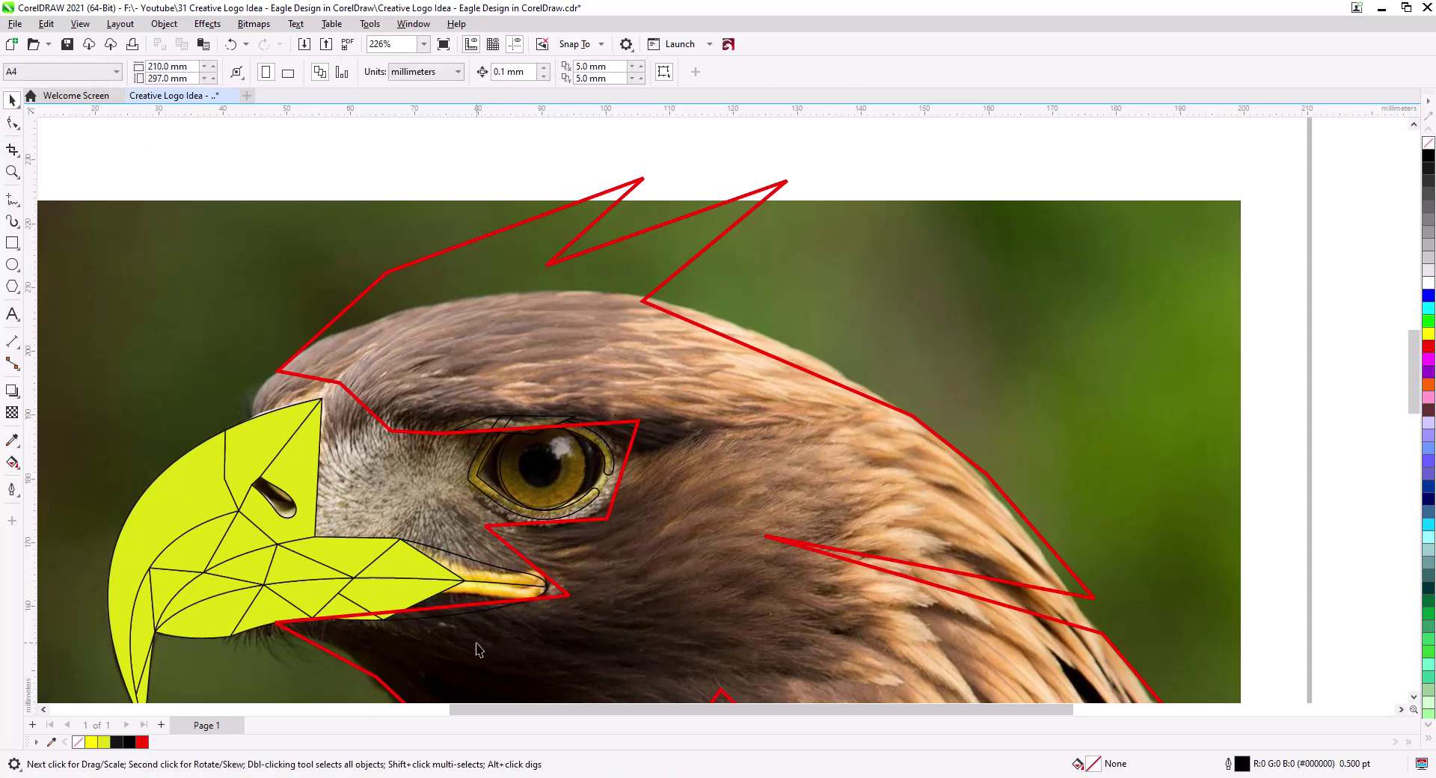
{"action": "key", "text": "Delete"}
{"action": "left_click", "coordinate": [436, 595]}
{"action": "key", "text": "Delete"}
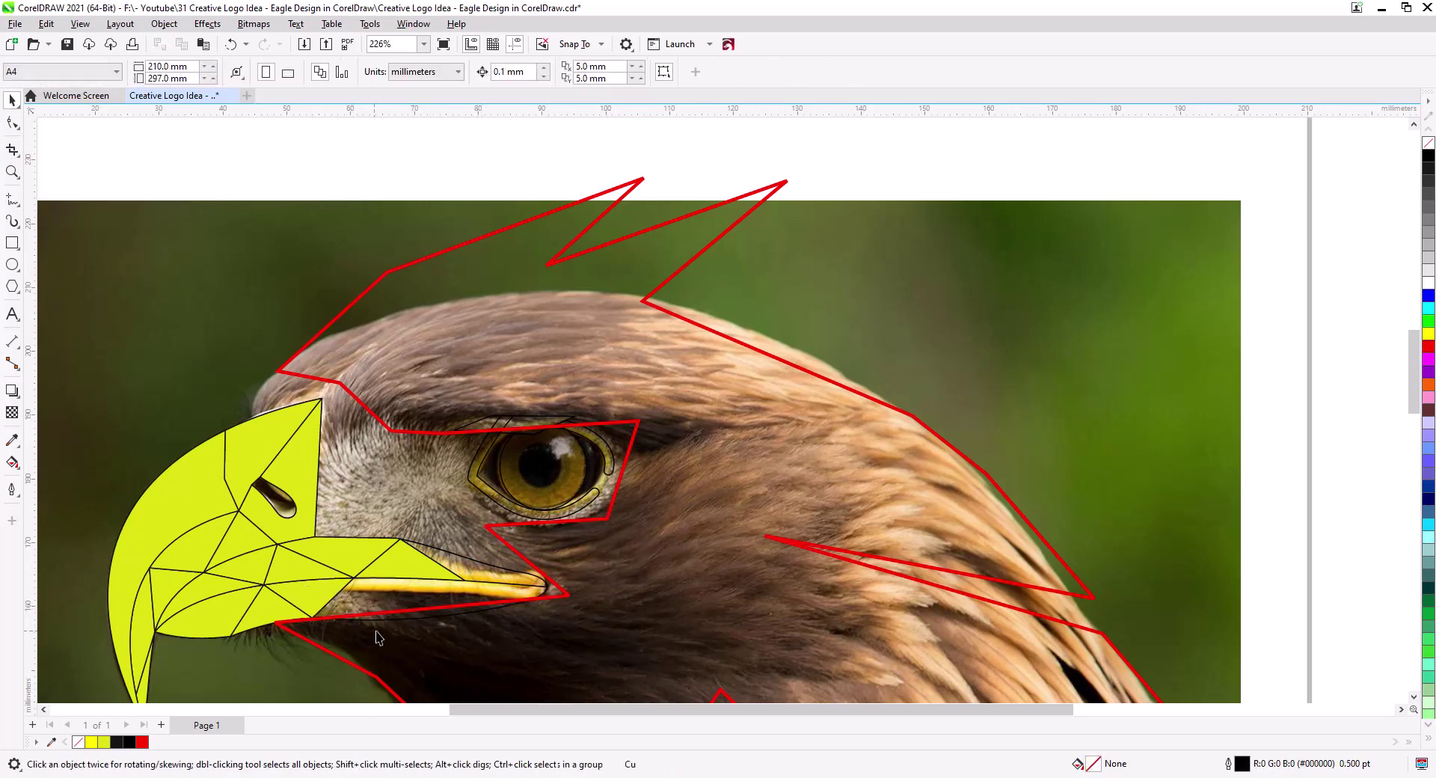
{"action": "left_click", "coordinate": [325, 596]}
{"action": "key", "text": "ctrl+z"}
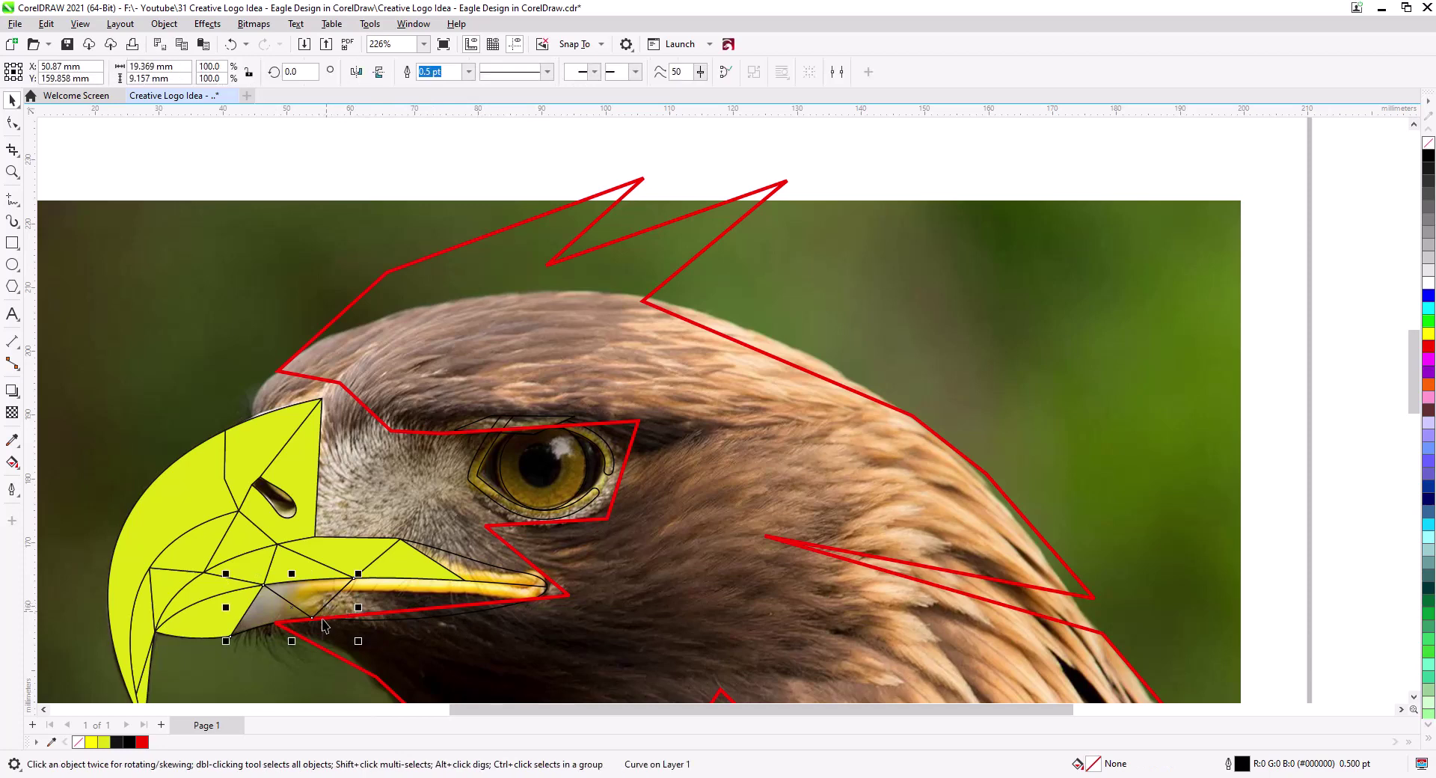
Move the red head outline's two upper throat nodes back, away from the tip of the beak
{"action": "left_click", "coordinate": [12, 123]}
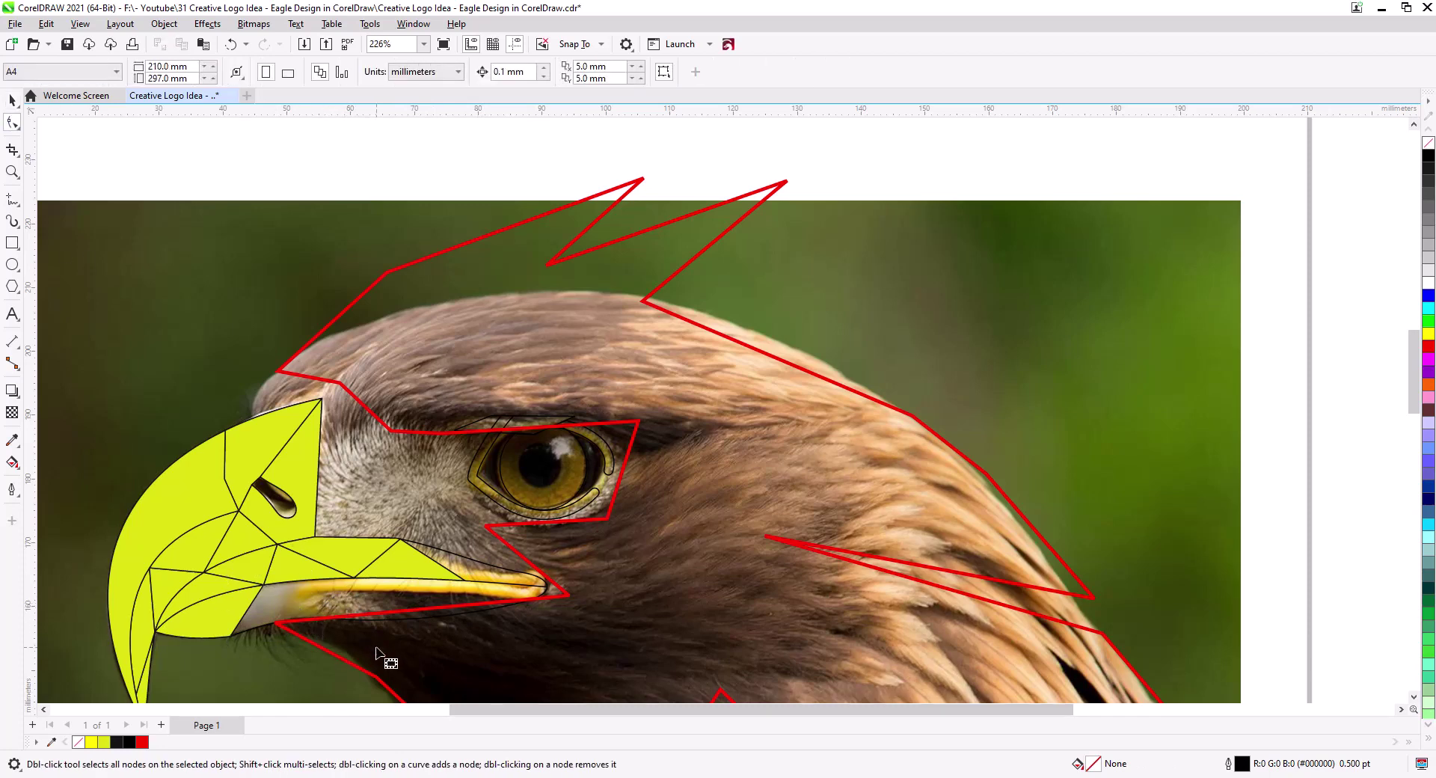
{"action": "left_click", "coordinate": [321, 650]}
{"action": "left_click_drag", "start_coordinate": [276, 620], "coordinate": [338, 599]}
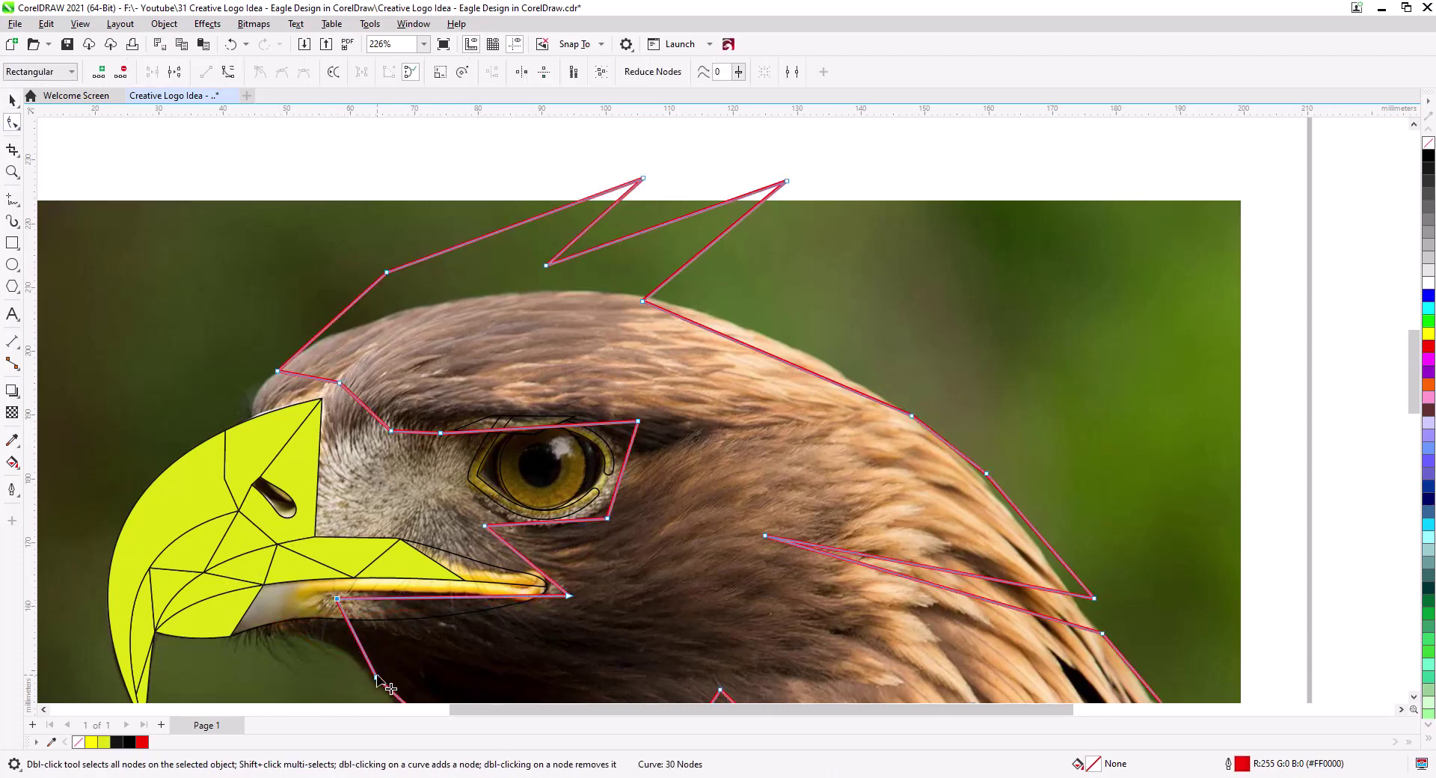
{"action": "left_click_drag", "start_coordinate": [376, 677], "coordinate": [412, 675]}
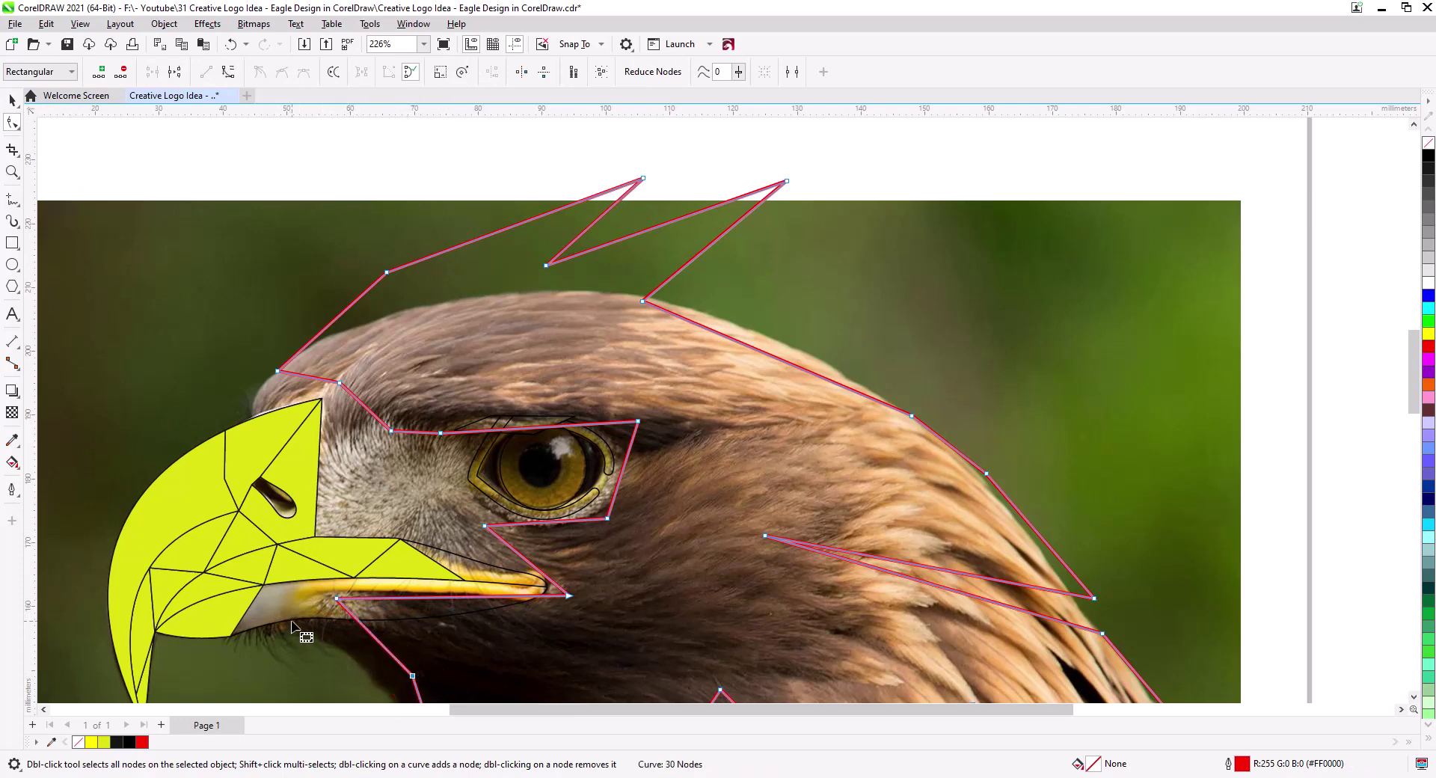
Draw a closed triangular facet with the Bézier tool on the lower beak, between the mouth line and the jaw edge
{"action": "left_click", "coordinate": [14, 201]}
{"action": "left_click", "coordinate": [60, 228]}
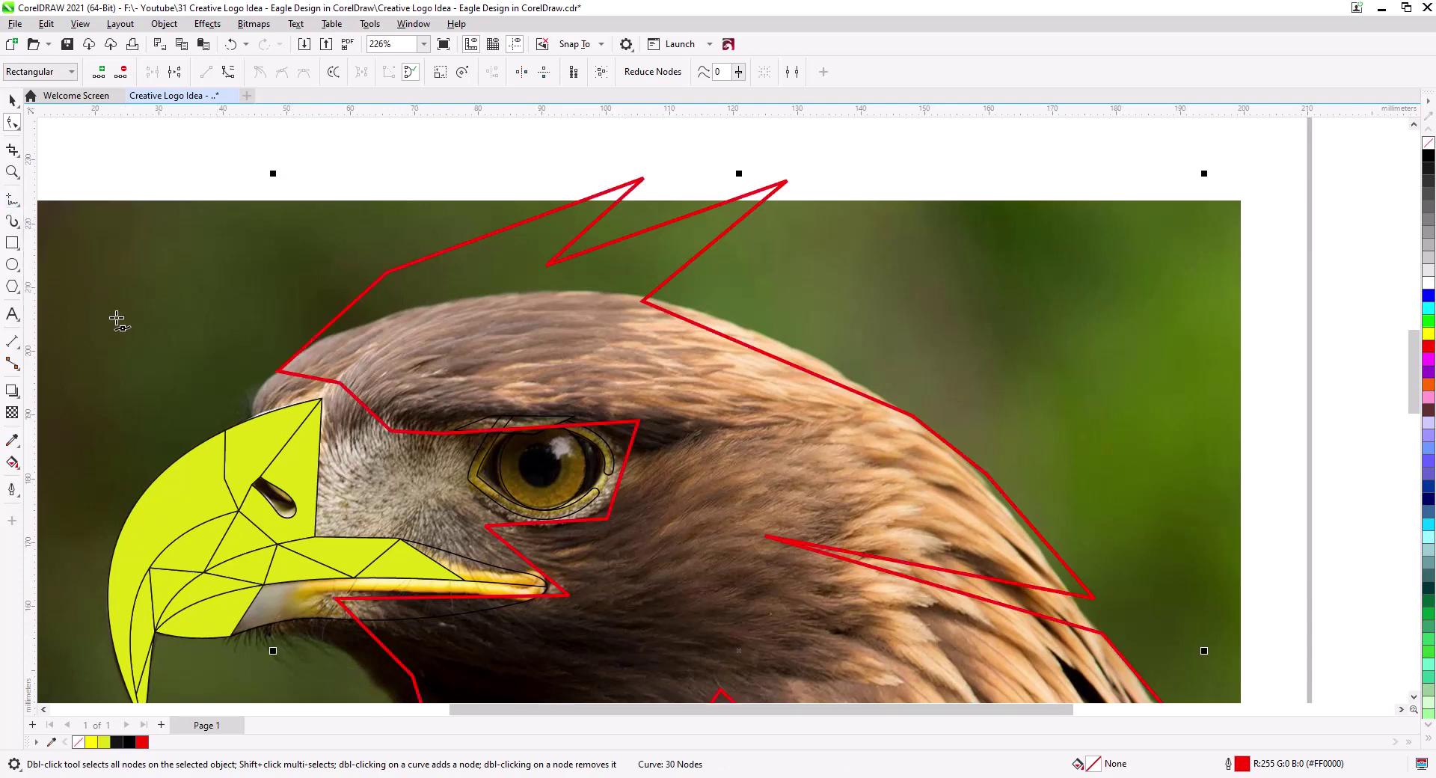
{"action": "left_click", "coordinate": [353, 578]}
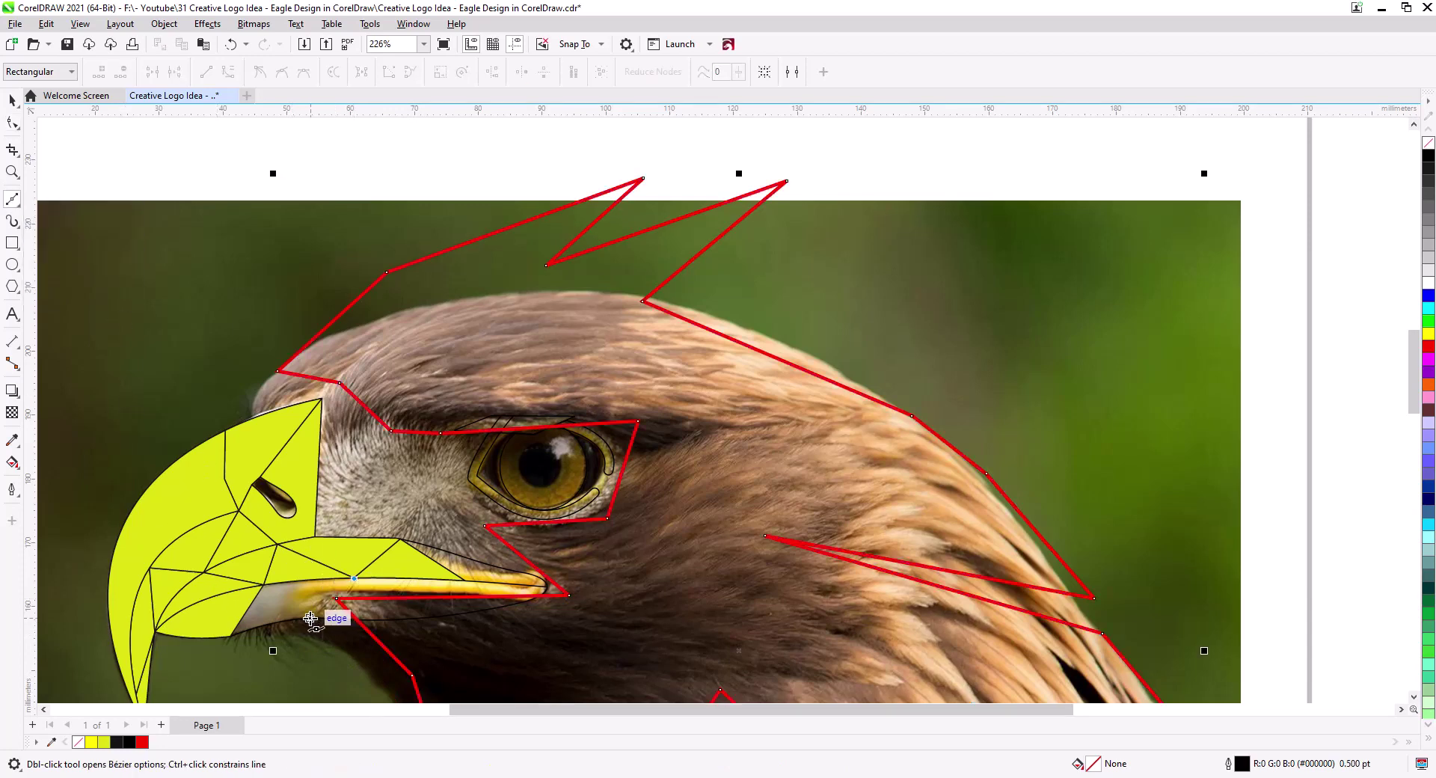
{"action": "left_click", "coordinate": [309, 621]}
{"action": "left_click", "coordinate": [263, 585]}
{"action": "left_click", "coordinate": [354, 578]}
{"action": "left_click", "coordinate": [11, 99]}
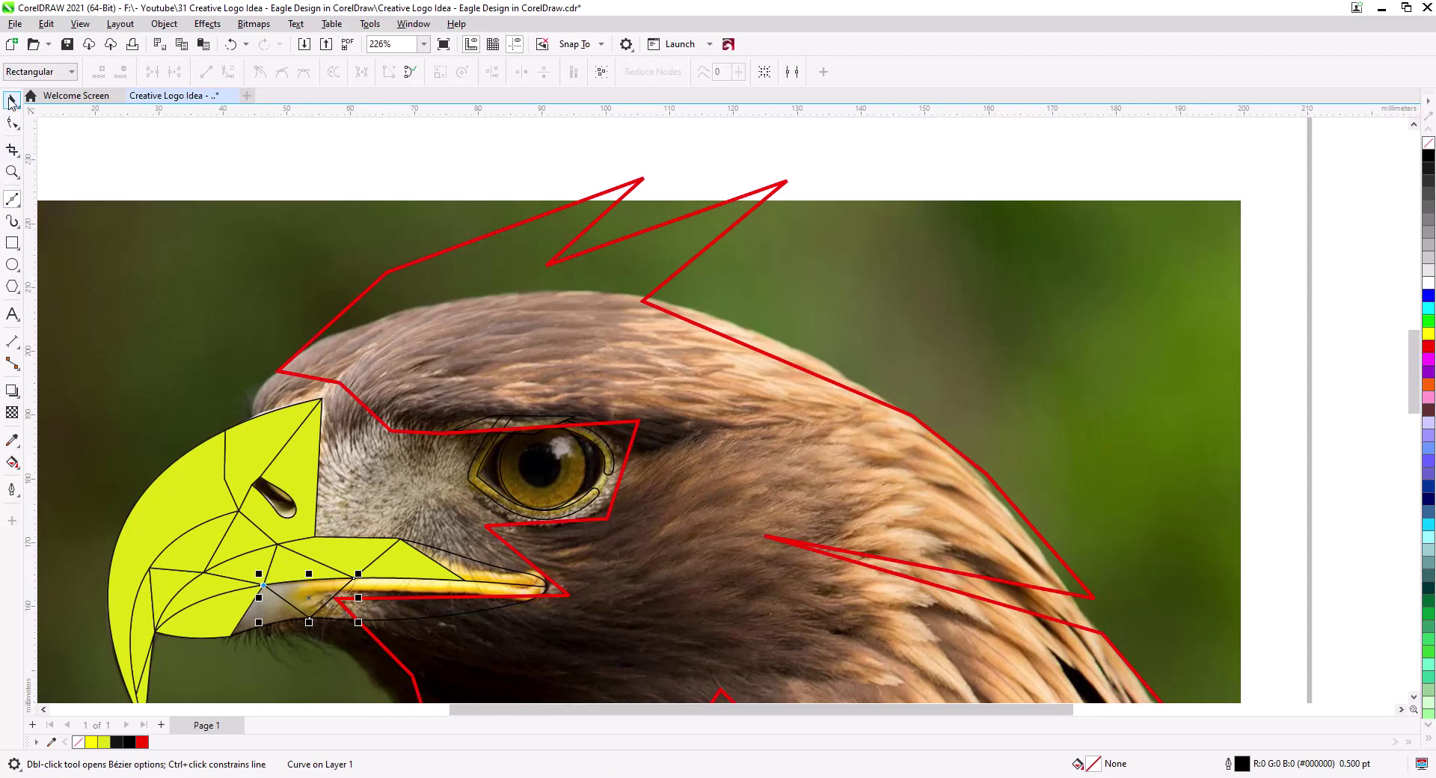
{"action": "left_click", "coordinate": [235, 169]}
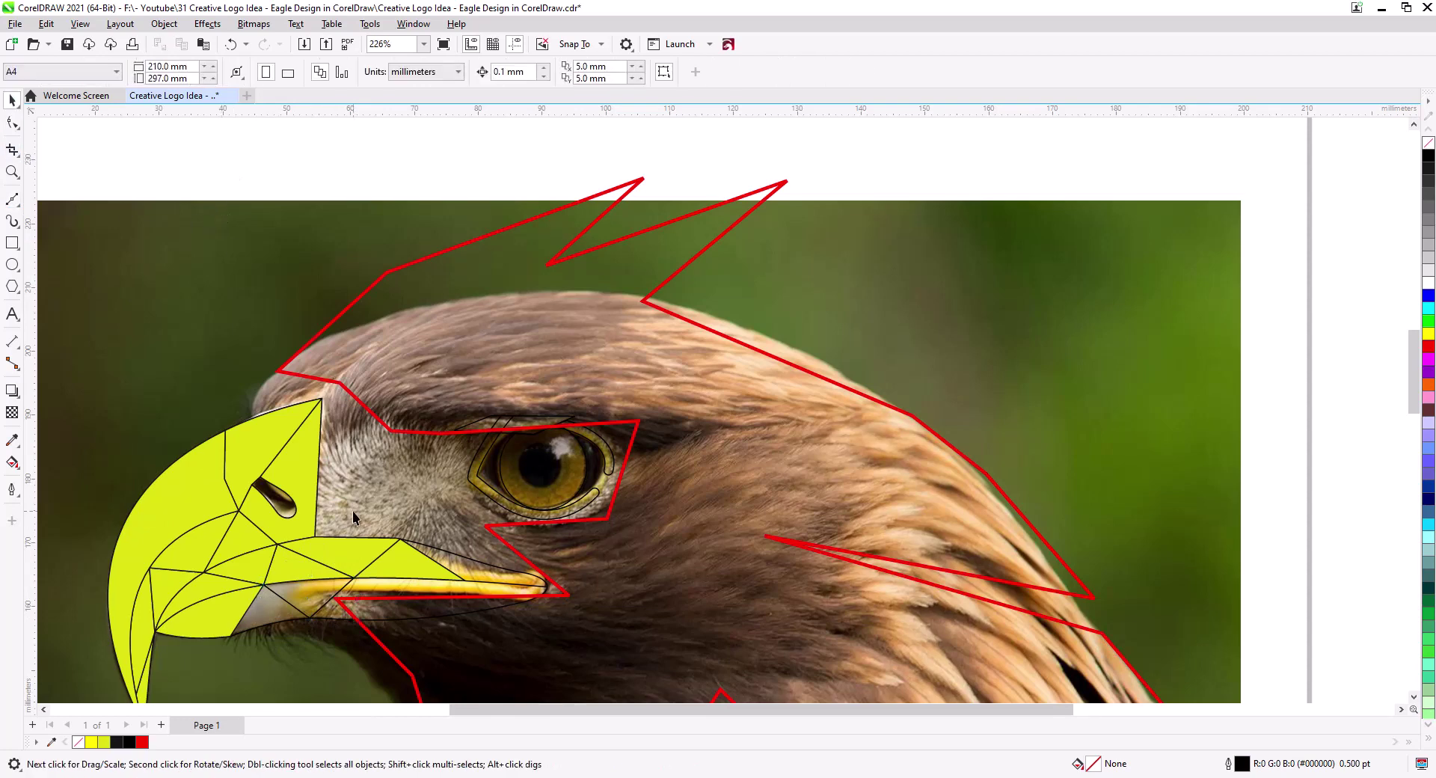
Draw a closed four-sided Bézier shape around the eye, about 41 mm wide and 25 mm high, with its lower edge curved under the eye
{"action": "left_click", "coordinate": [448, 433]}
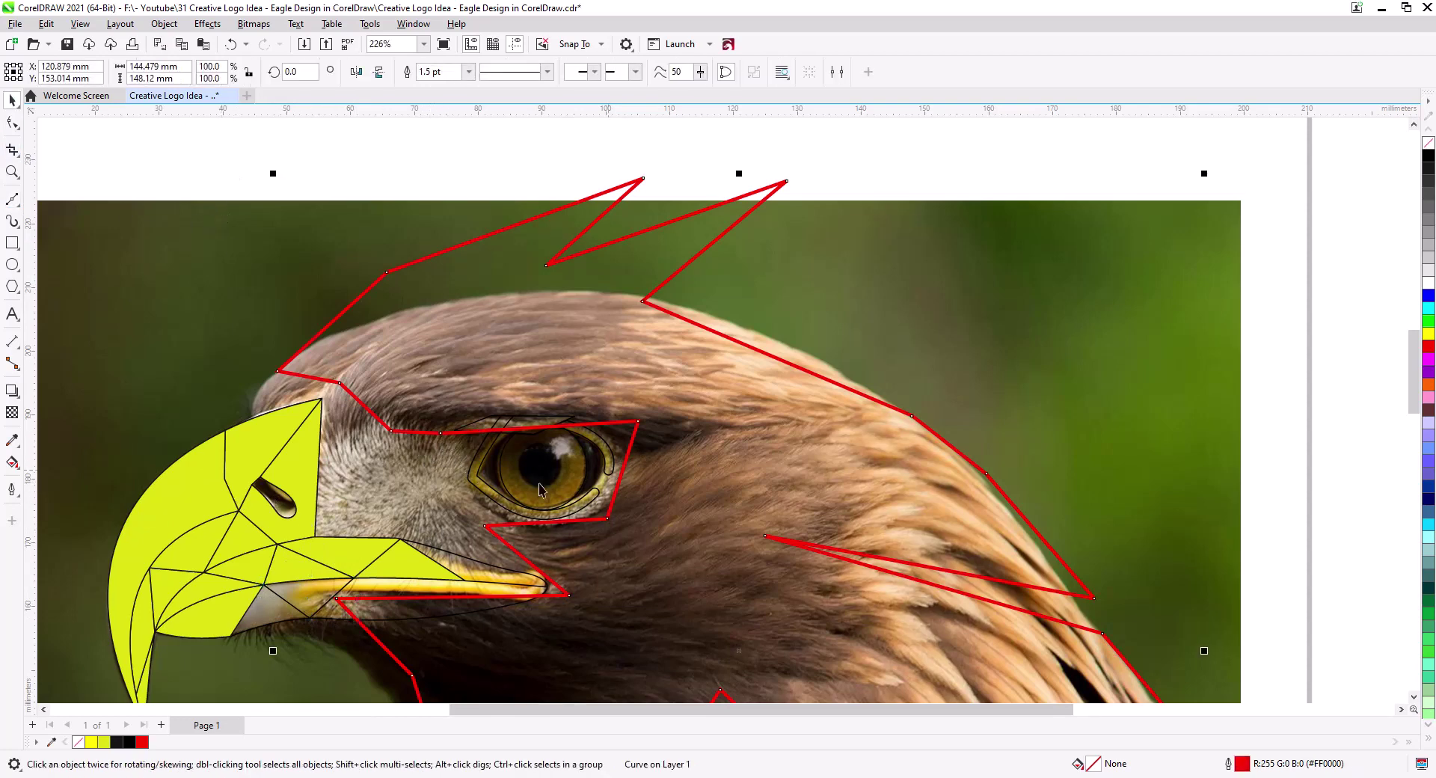
{"action": "left_click", "coordinate": [12, 199]}
{"action": "left_click", "coordinate": [436, 423]}
{"action": "left_click", "coordinate": [646, 485]}
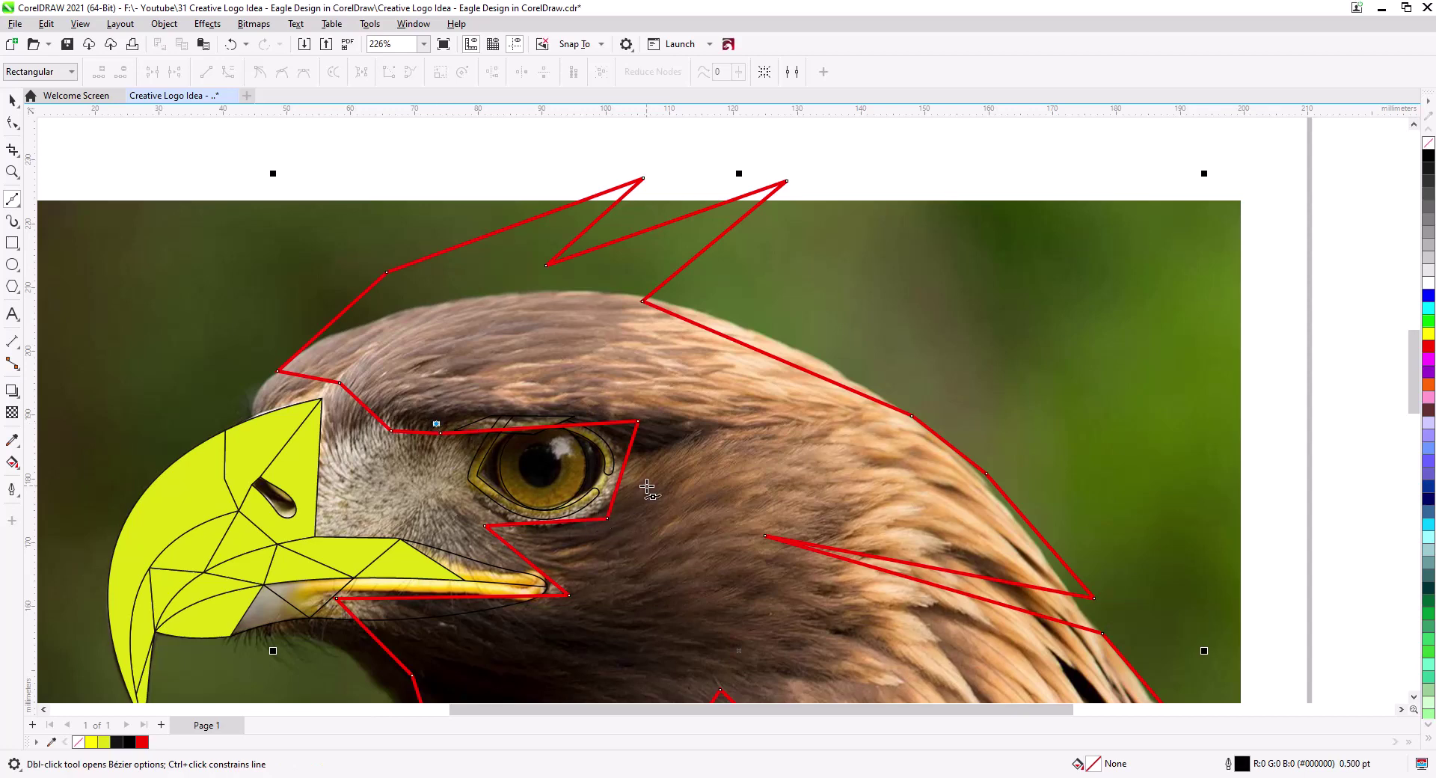
{"action": "left_click", "coordinate": [699, 397]}
{"action": "left_click", "coordinate": [554, 364]}
{"action": "left_click", "coordinate": [435, 423]}
{"action": "left_click", "coordinate": [12, 122]}
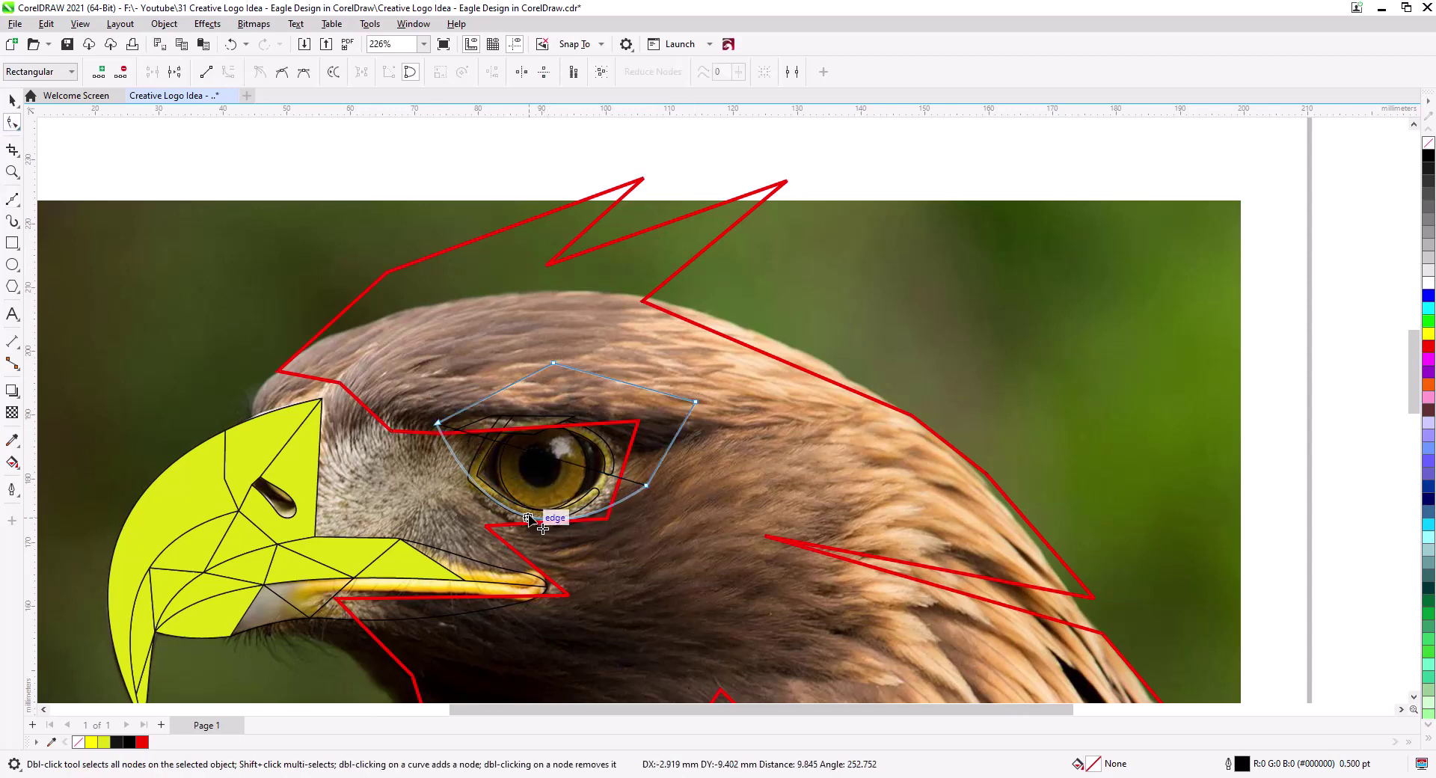
Lower the red head outline's node behind and below the eye, and weld the shape around the eye to the head outline
{"action": "left_click", "coordinate": [522, 541]}
{"action": "left_click_drag", "start_coordinate": [607, 517], "coordinate": [613, 553]}
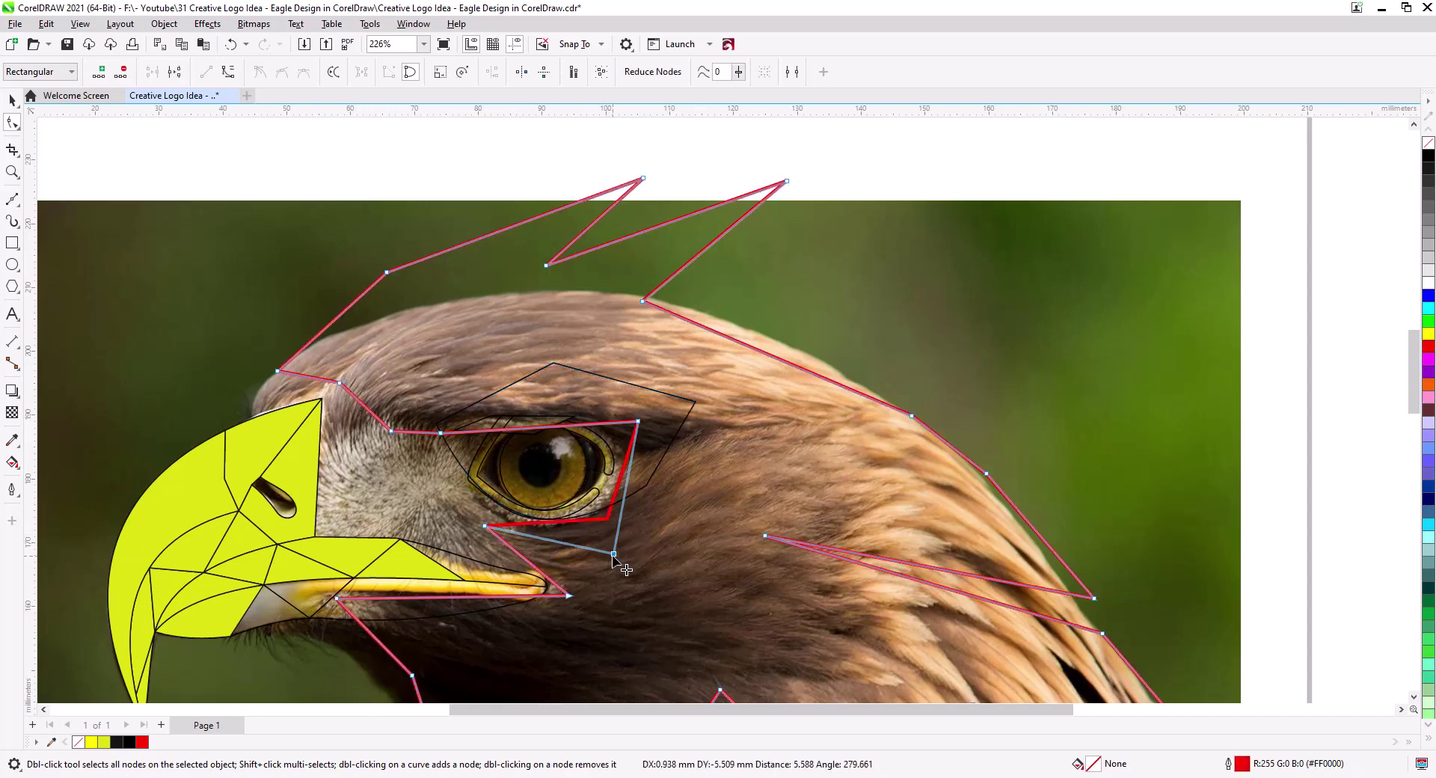
{"action": "left_click", "coordinate": [12, 100]}
{"action": "left_click", "coordinate": [504, 388]}
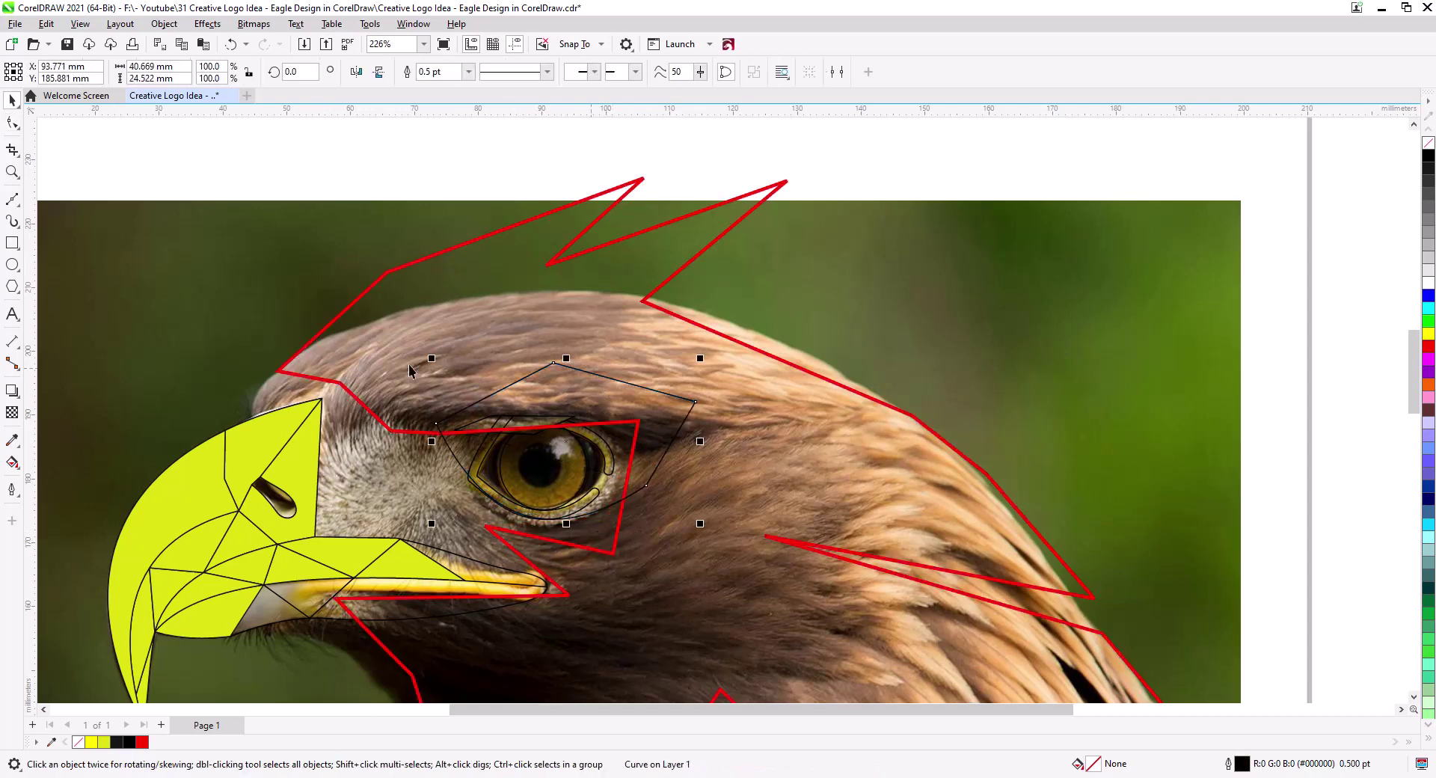
{"action": "left_click", "coordinate": [424, 259], "text": "shift"}
{"action": "left_click", "coordinate": [438, 72]}
Delete the loose black curves at the front and rear corners of the eye
{"action": "left_click", "coordinate": [482, 459]}
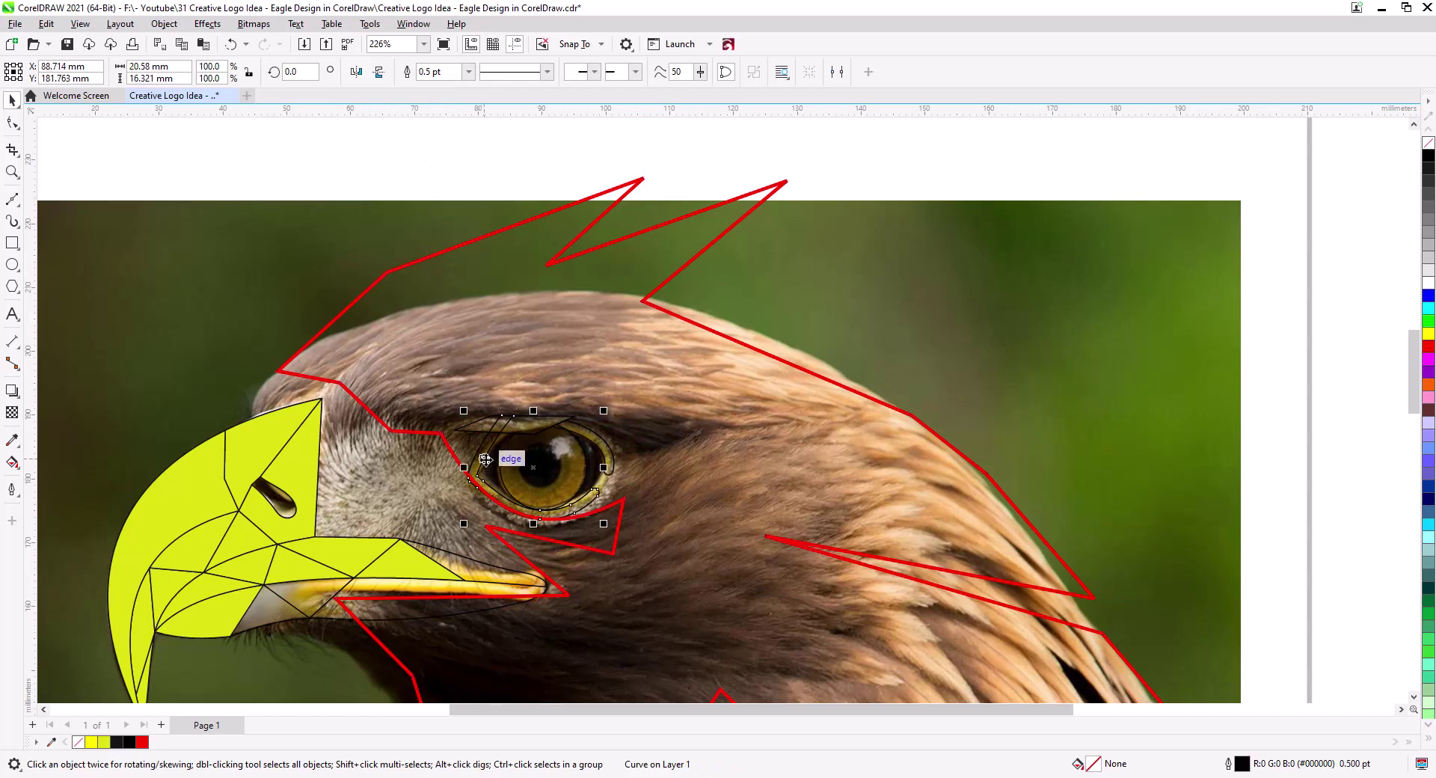
{"action": "key", "text": "Delete"}
{"action": "left_click", "coordinate": [609, 465]}
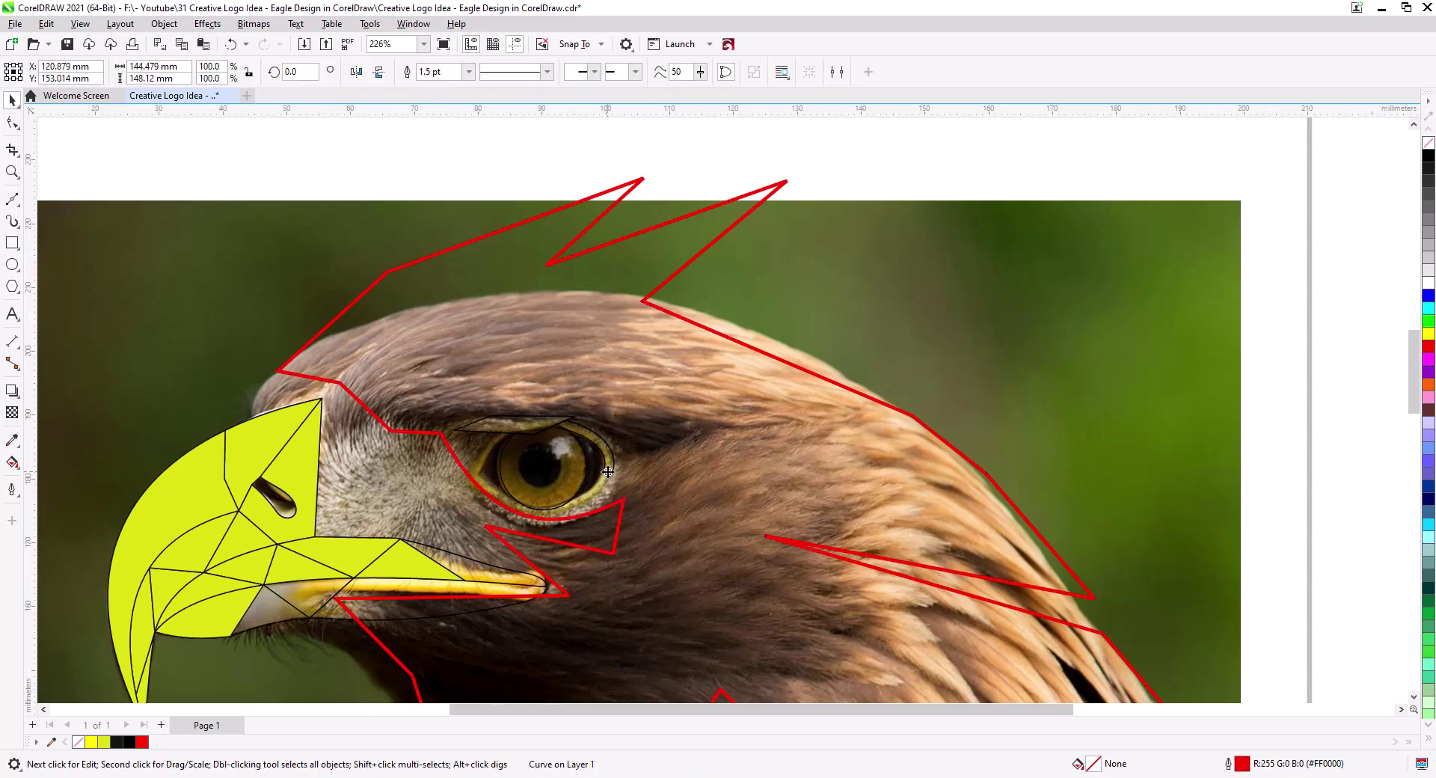
{"action": "left_click", "coordinate": [888, 396]}
{"action": "key", "text": "Escape"}
{"action": "left_click", "coordinate": [610, 463]}
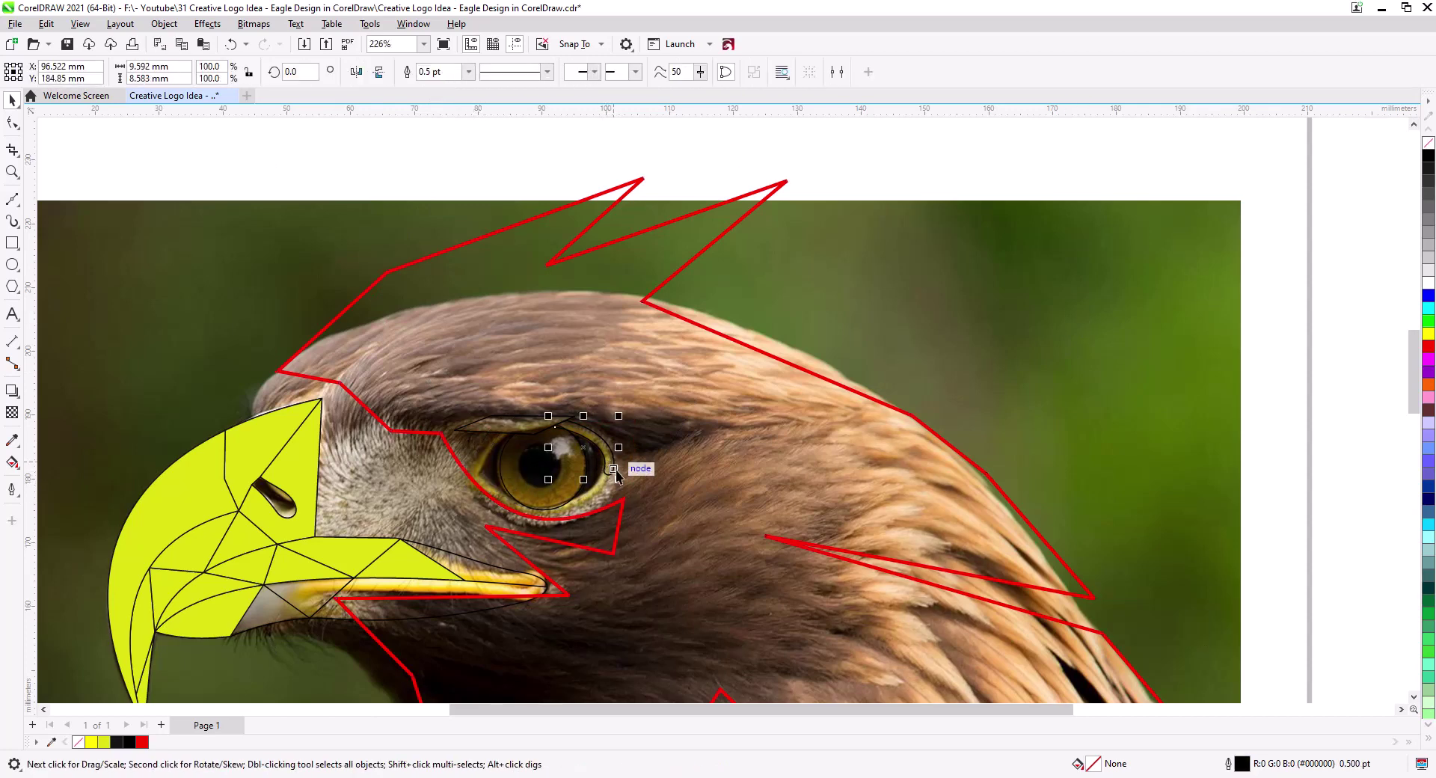
{"action": "key", "text": "Delete"}
Bend the red outline's segments under the eye and move the node at the eye's rear lower edge closer to the eye
{"action": "left_click", "coordinate": [548, 528]}
{"action": "key", "text": "F10"}
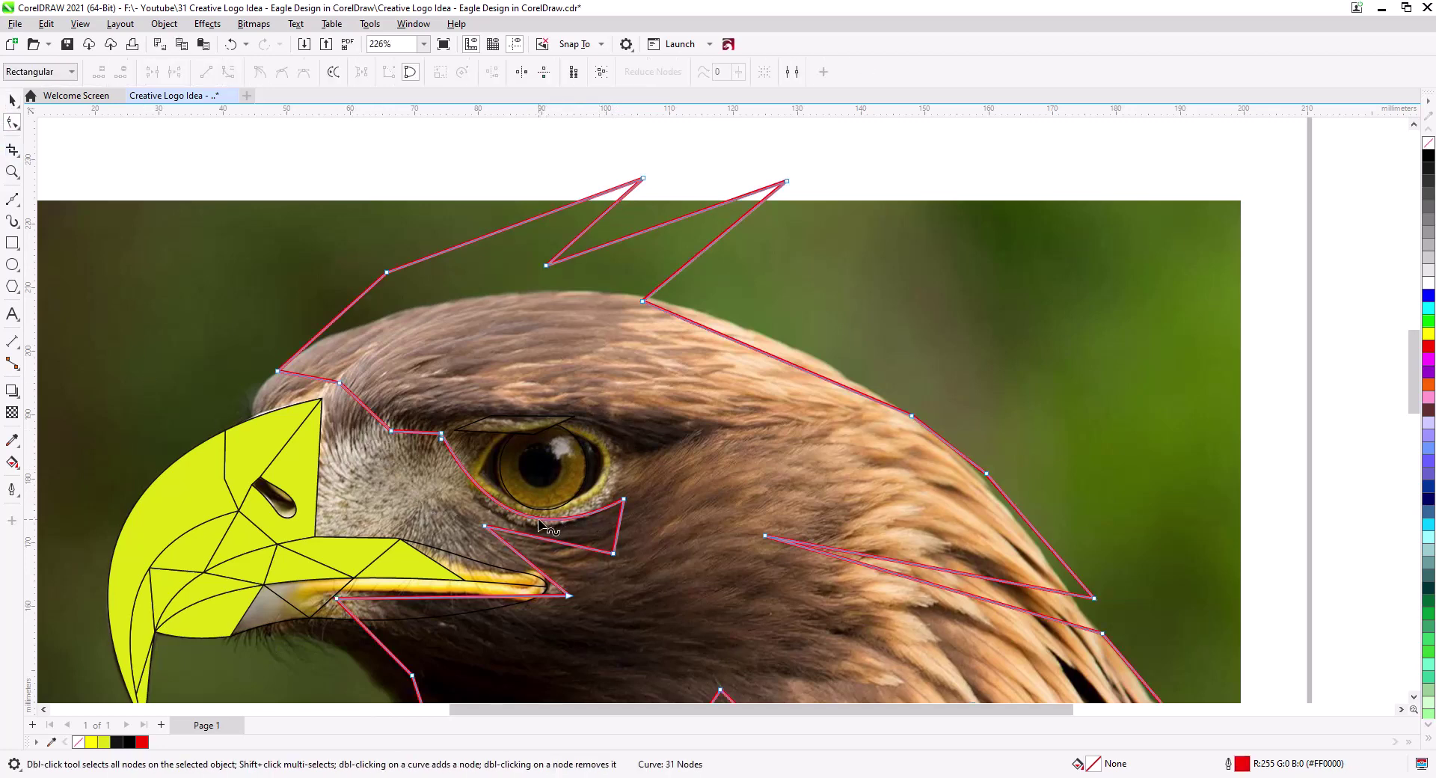
{"action": "left_click_drag", "start_coordinate": [538, 520], "coordinate": [540, 518]}
{"action": "left_click_drag", "start_coordinate": [623, 499], "coordinate": [608, 492]}
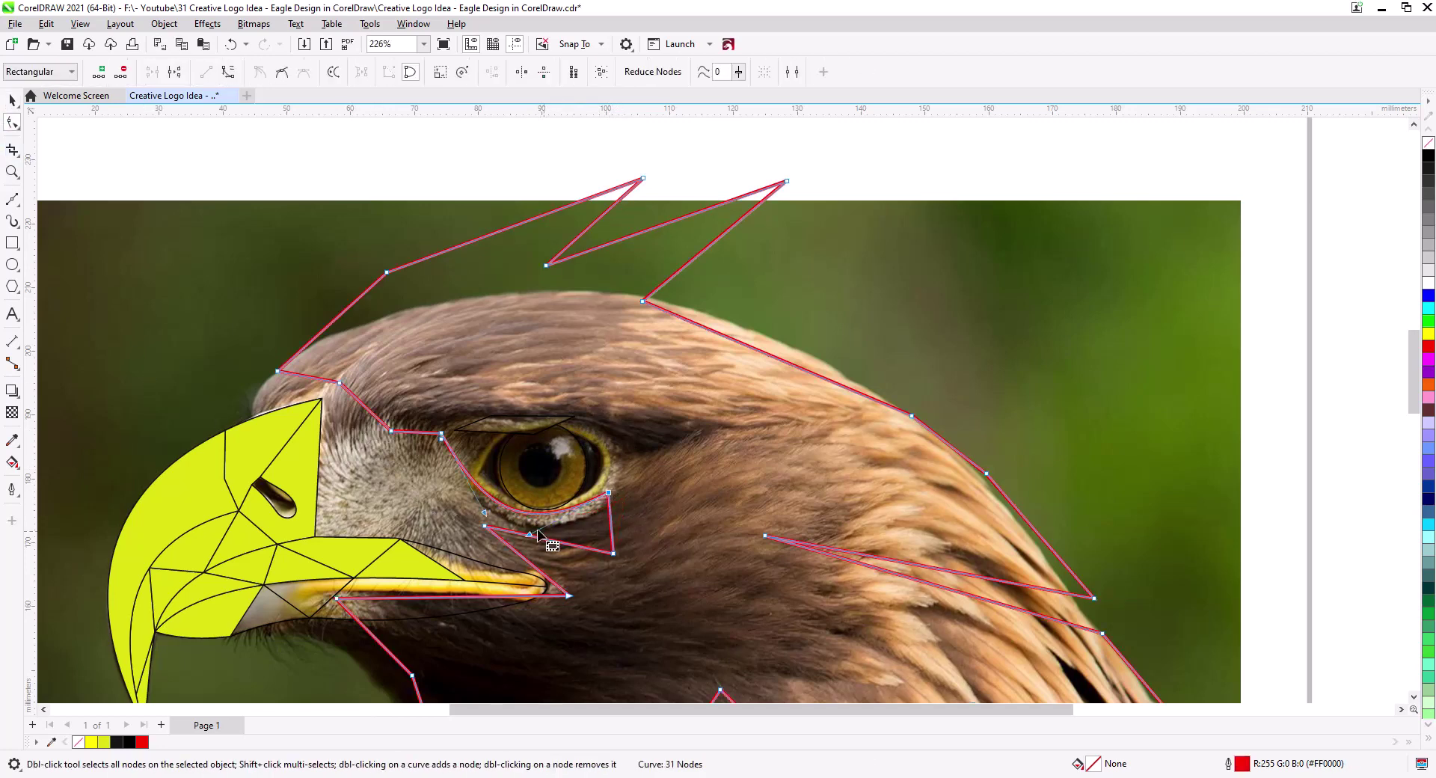
{"action": "left_click_drag", "start_coordinate": [537, 530], "coordinate": [538, 548]}
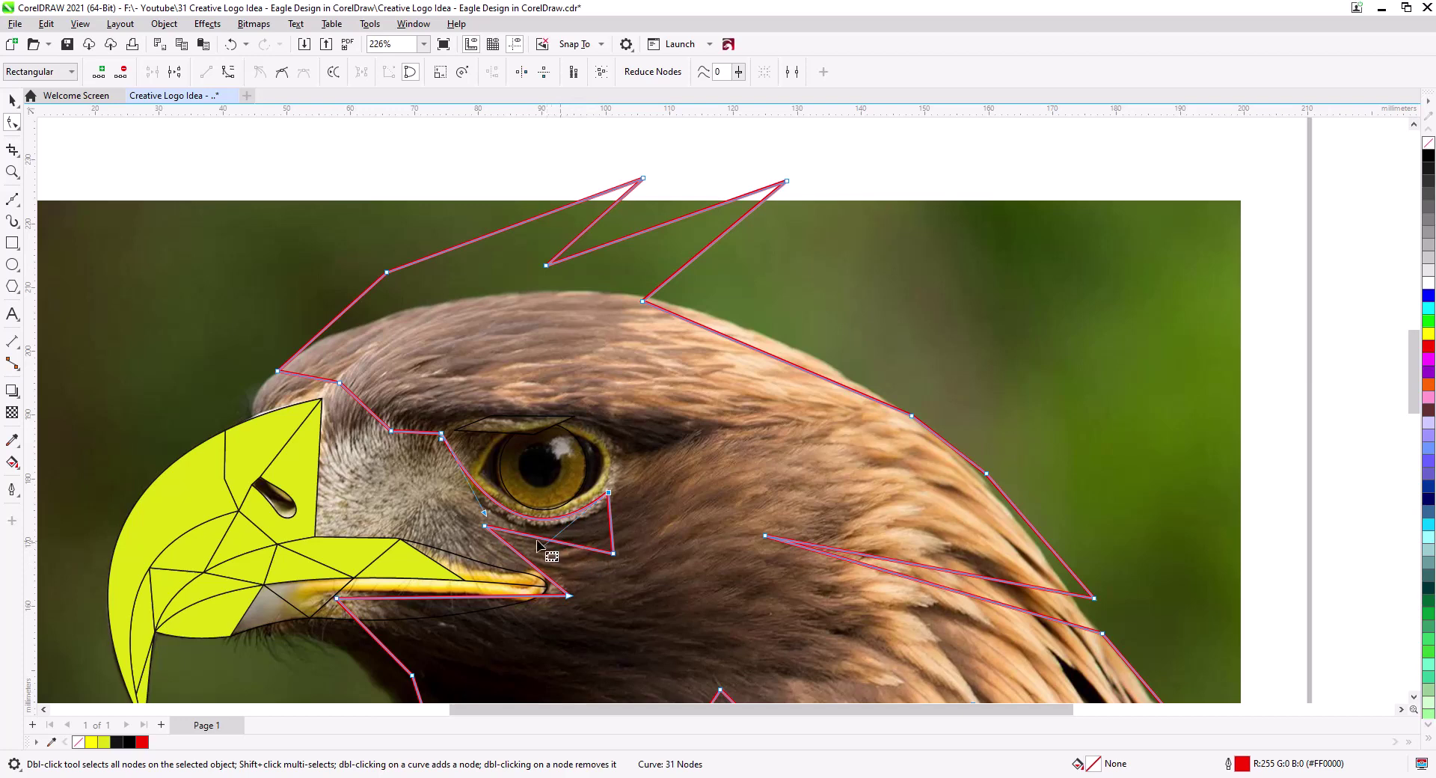
Shape the red outline under the eye into a curved crescent with a point behind the eye, removing its lower corner node
{"action": "left_click_drag", "start_coordinate": [470, 518], "coordinate": [654, 449]}
{"action": "double_click", "coordinate": [611, 527]}
{"action": "left_click_drag", "start_coordinate": [613, 553], "coordinate": [618, 539]}
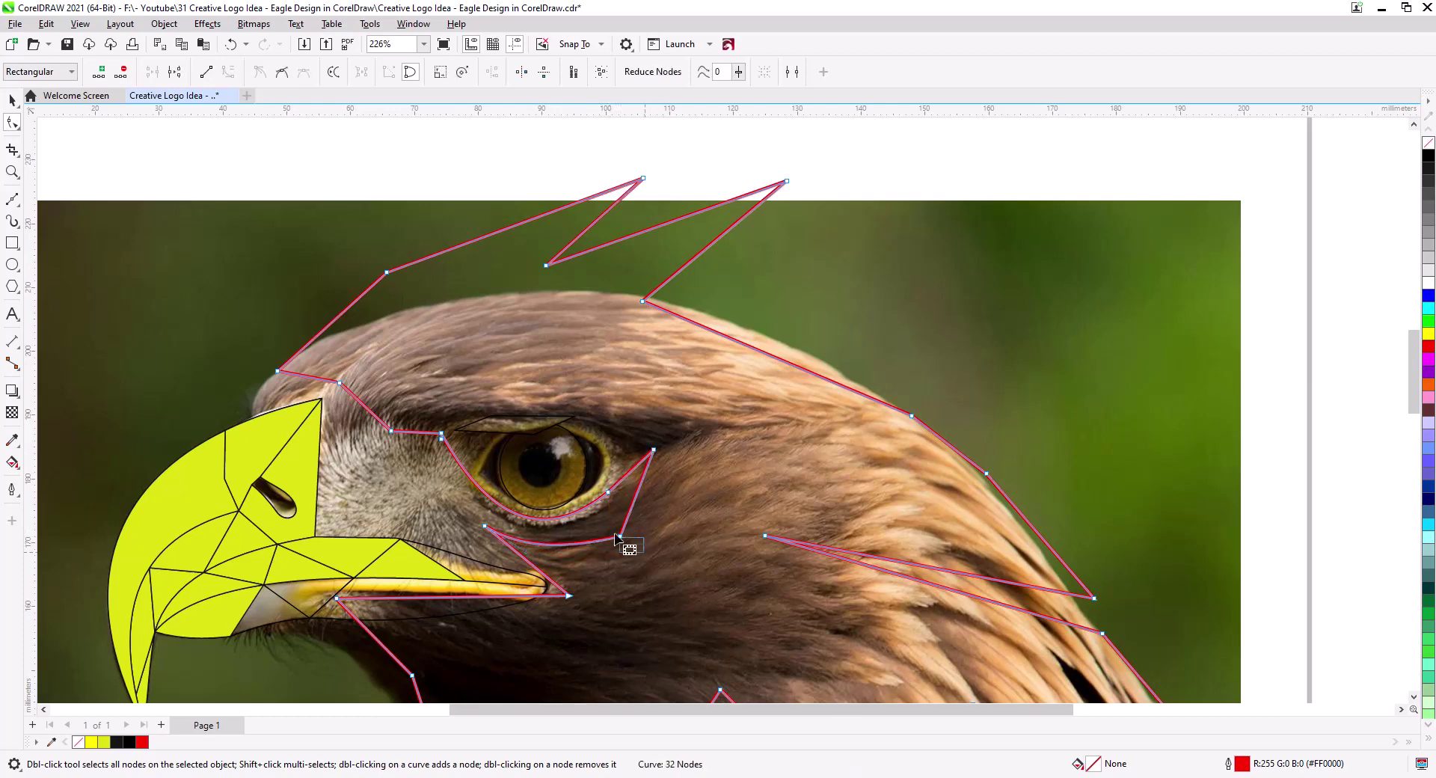
{"action": "double_click", "coordinate": [619, 539]}
{"action": "left_click", "coordinate": [486, 526]}
{"action": "left_click_drag", "start_coordinate": [584, 589], "coordinate": [608, 492]}
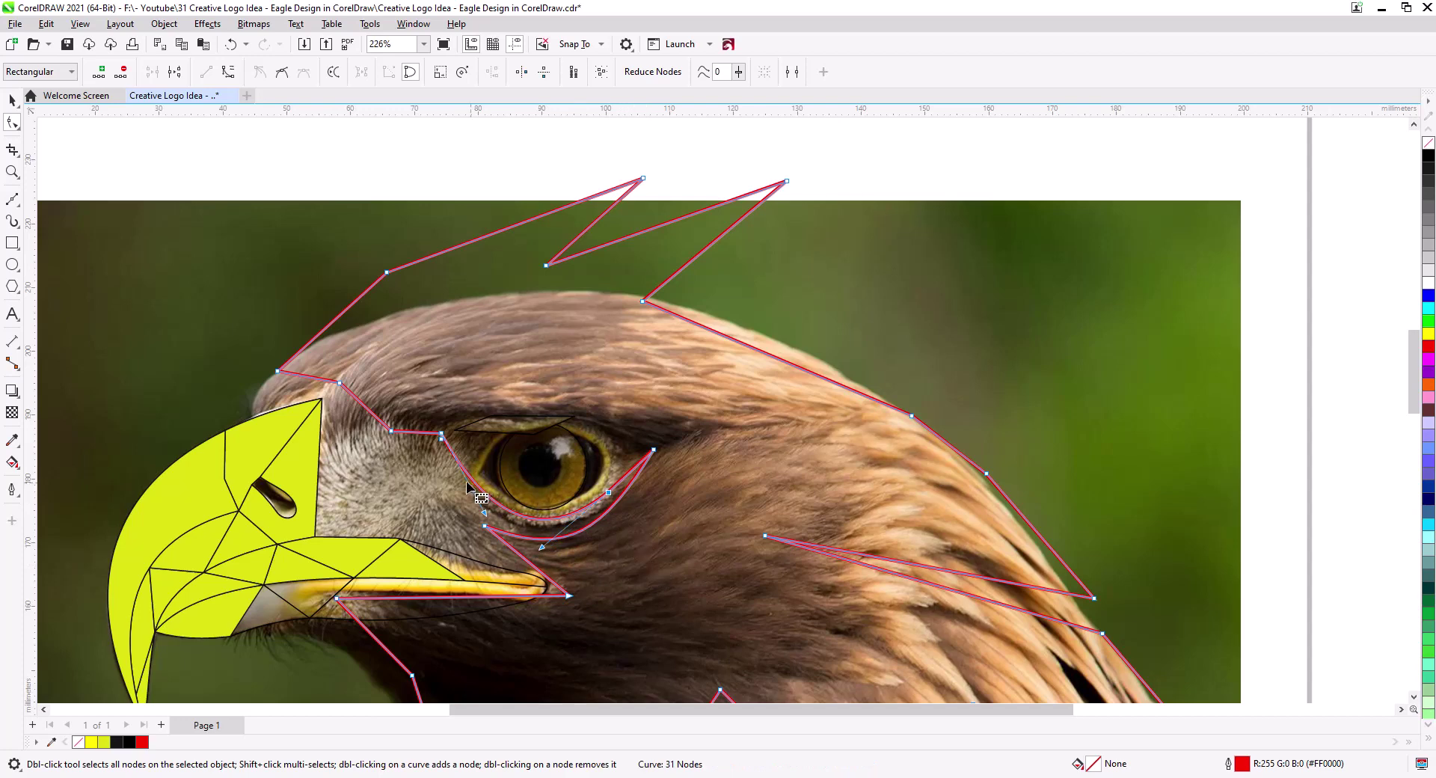
Delete the yellow facet at the front tip of the lower beak
{"action": "scroll", "coordinate": [397, 276], "scroll_direction": "down", "scroll_amount": 2}
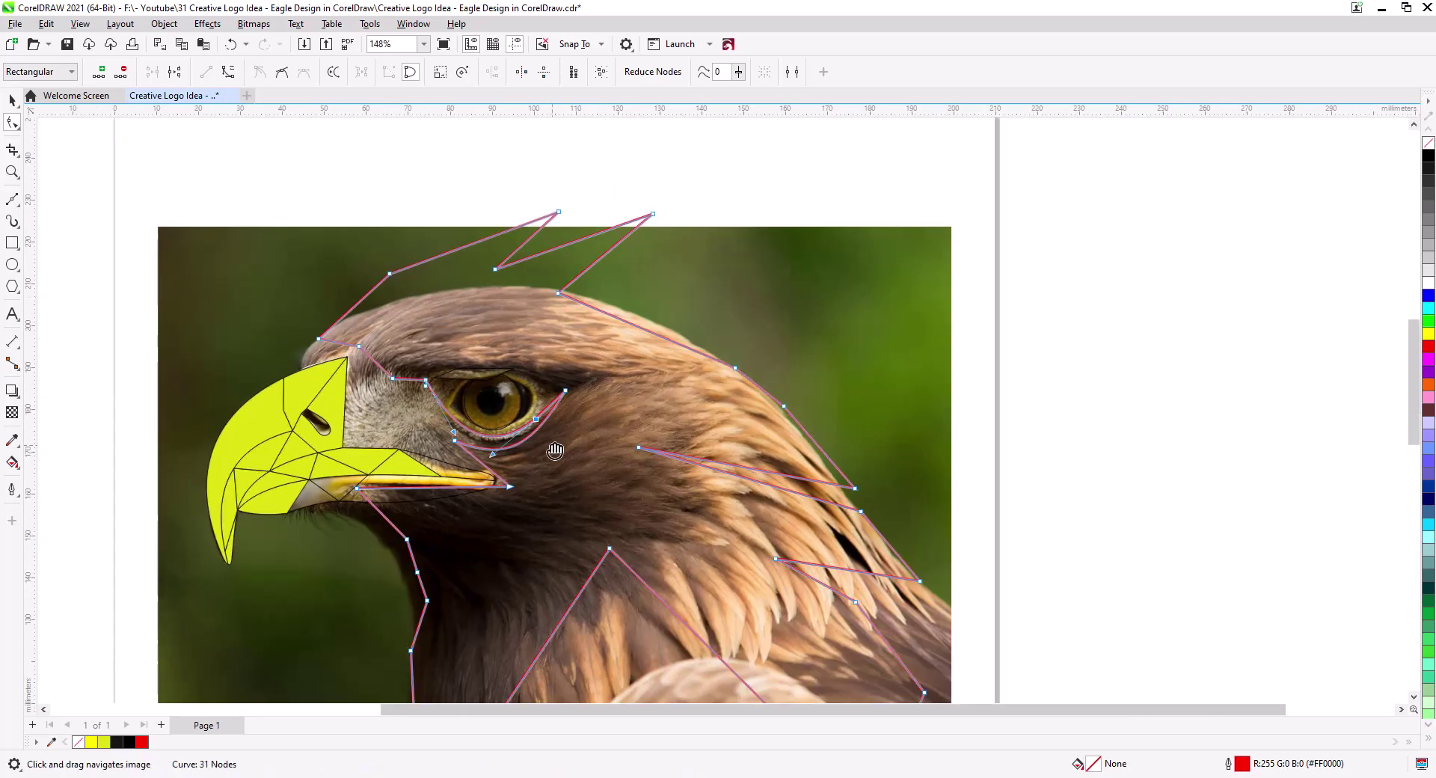
{"action": "left_click_drag", "start_coordinate": [554, 451], "coordinate": [638, 364]}
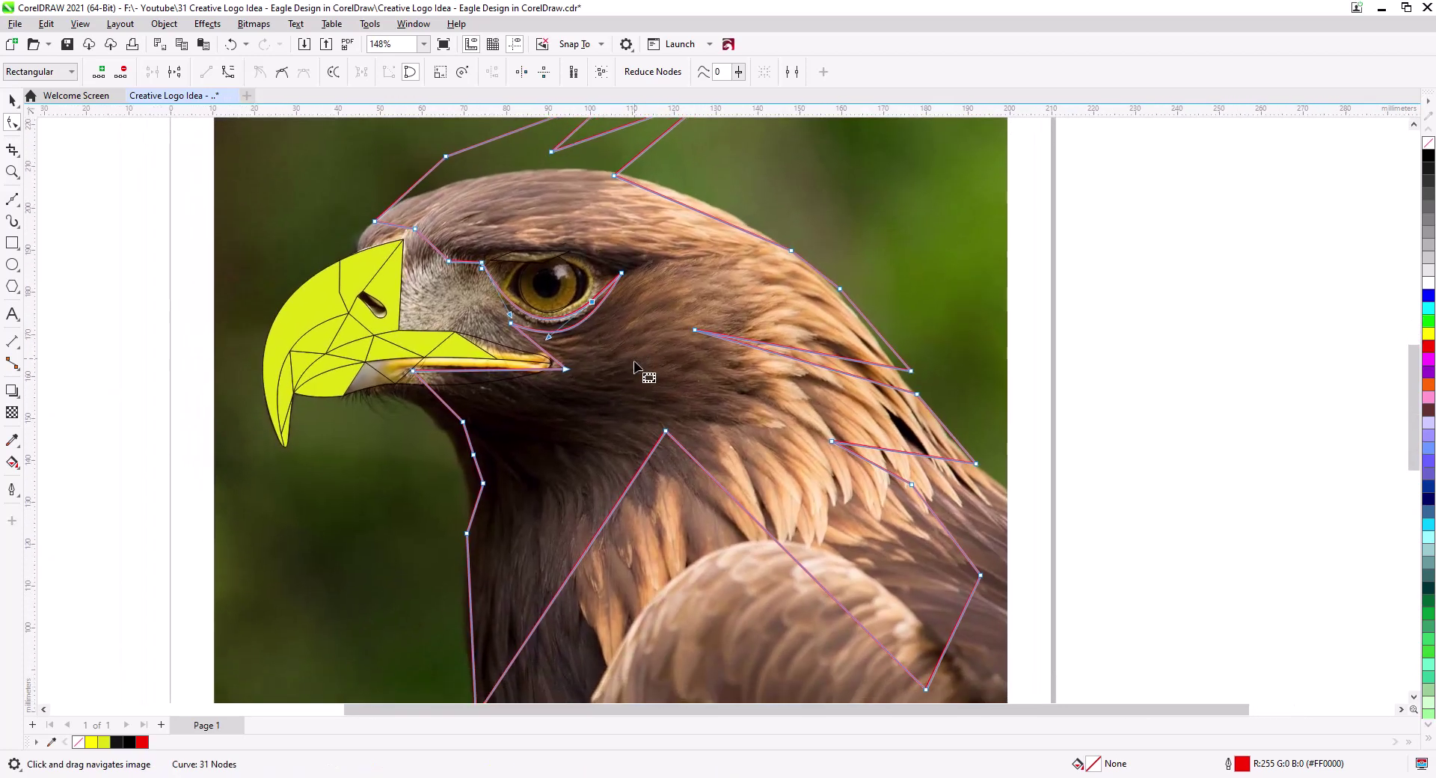
{"action": "left_click_drag", "start_coordinate": [380, 399], "coordinate": [456, 431]}
{"action": "scroll", "coordinate": [469, 414], "scroll_direction": "up", "scroll_amount": 3}
{"action": "left_click", "coordinate": [12, 100]}
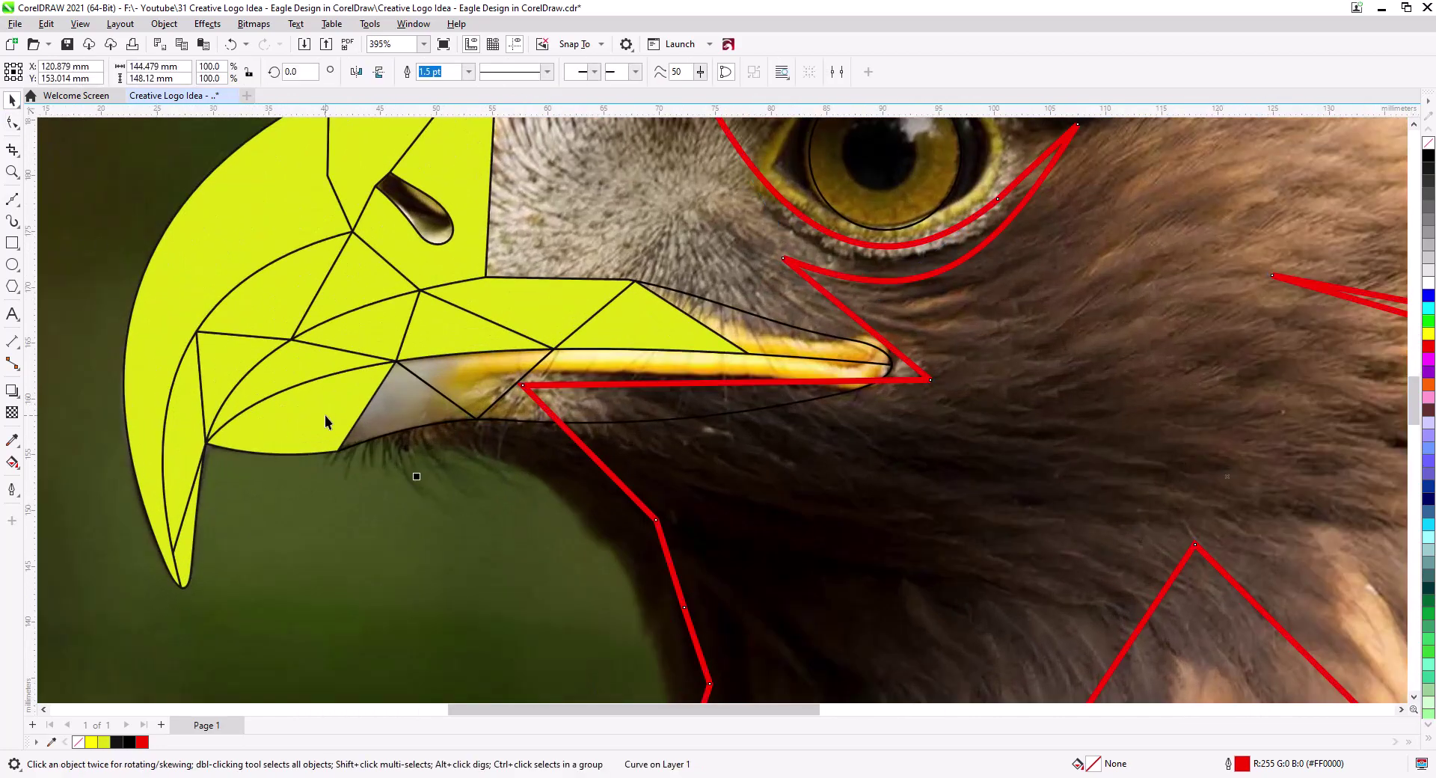
{"action": "left_click", "coordinate": [325, 415]}
{"action": "key", "text": "Delete"}
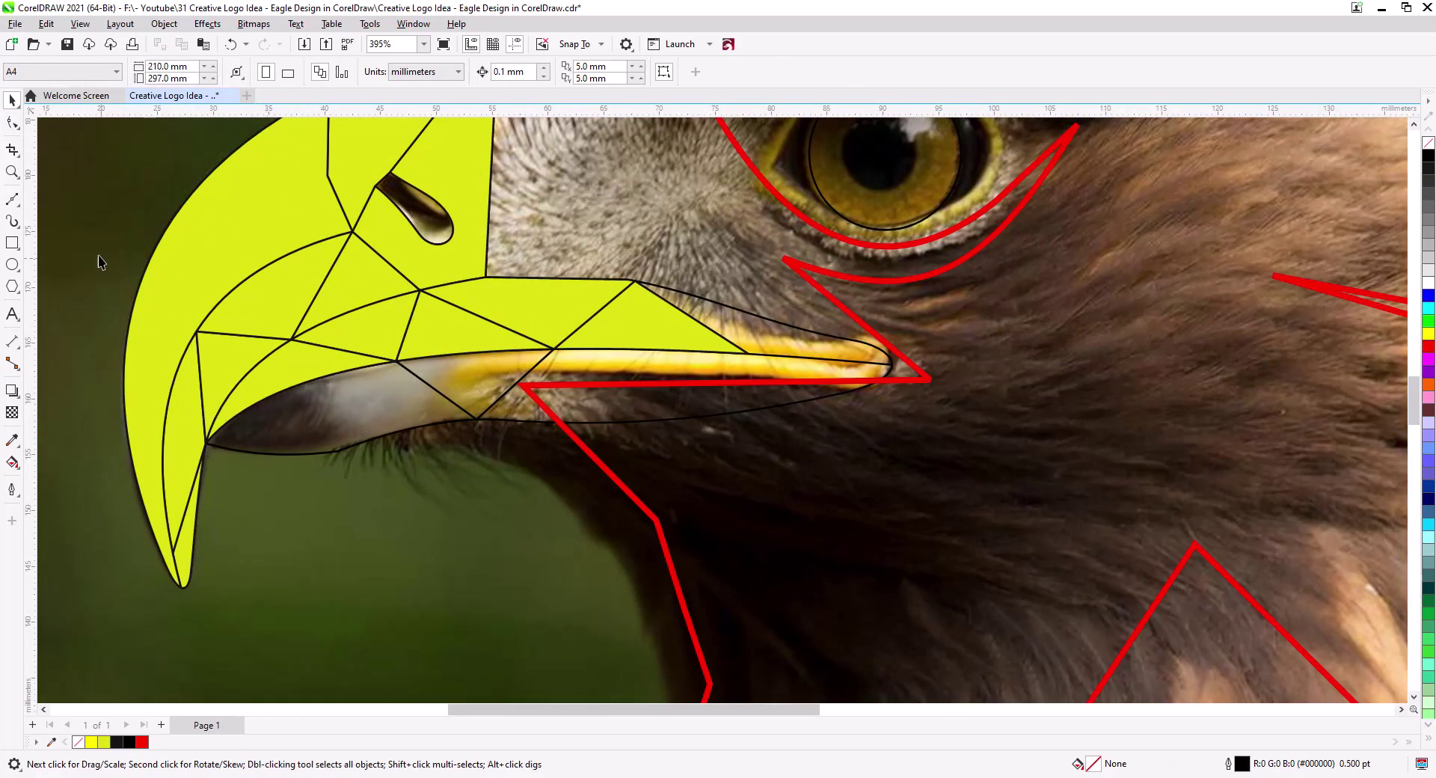
Fill the lower beak's regions and the upper facet at the mouth corner with yellow and a 0.5 pt black outline using Smart Fill
{"action": "left_click", "coordinate": [11, 461]}
{"action": "left_click", "coordinate": [45, 481]}
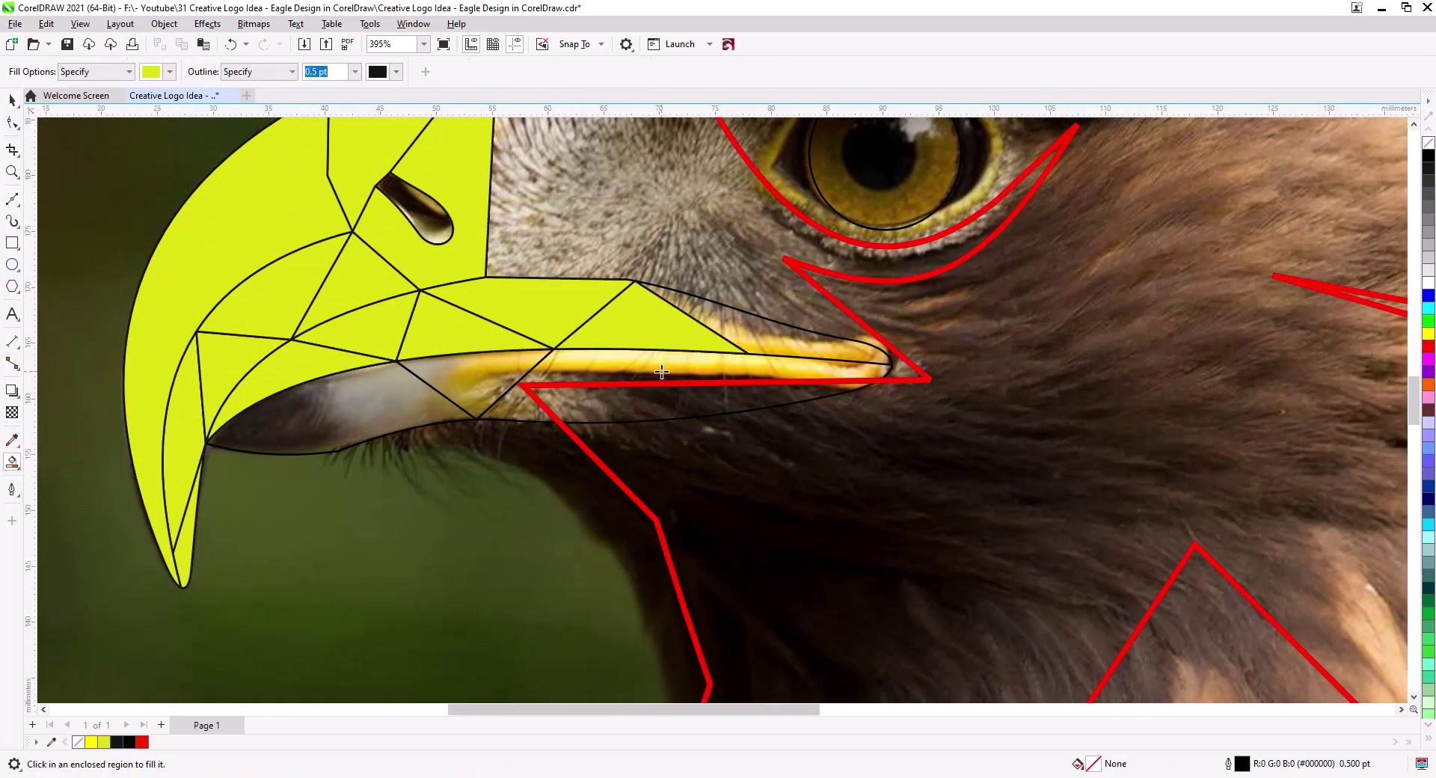
{"action": "left_click", "coordinate": [553, 411]}
{"action": "left_click", "coordinate": [491, 369]}
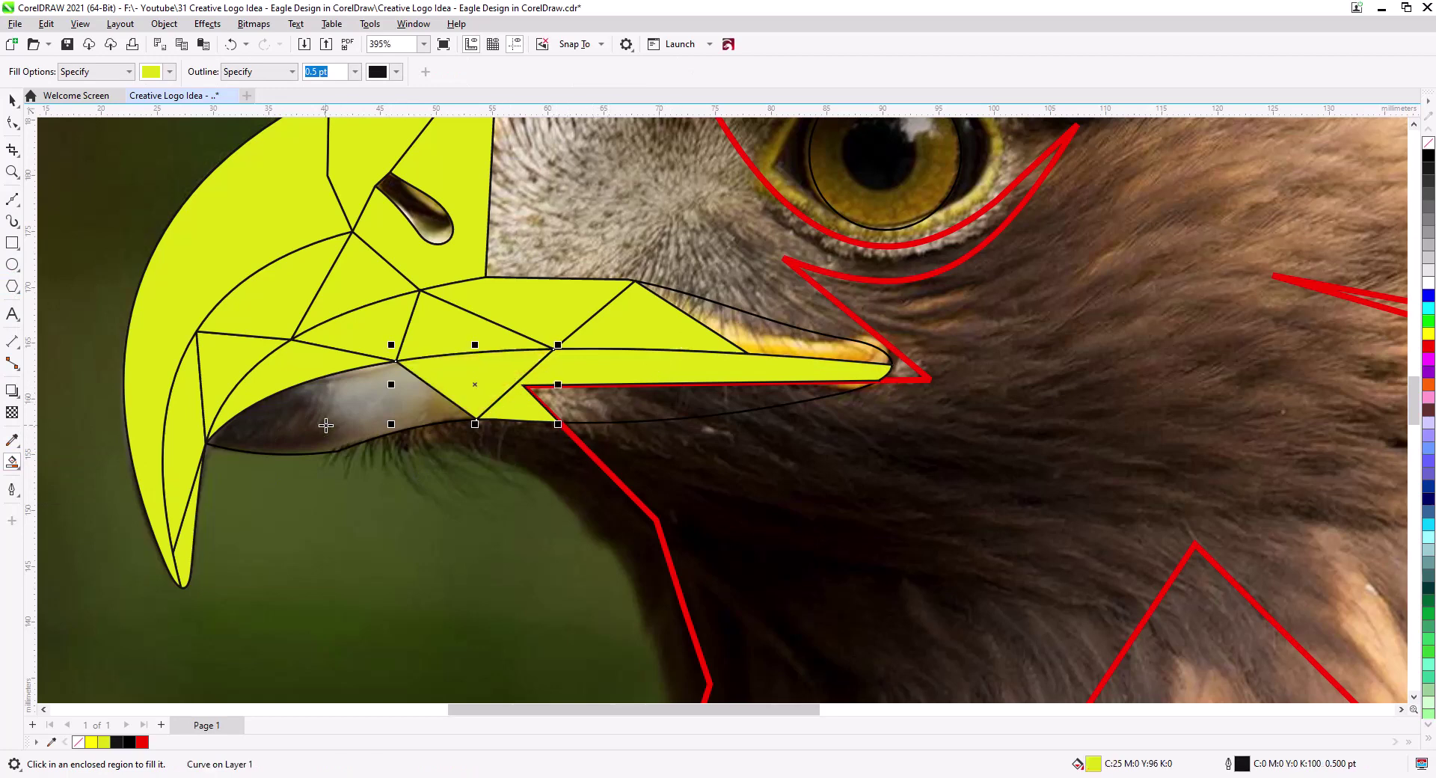
{"action": "left_click", "coordinate": [326, 426]}
{"action": "left_click", "coordinate": [778, 337]}
{"action": "left_click", "coordinate": [10, 101]}
Delete the leftover black jaw curve beneath the rear of the yellow beak
{"action": "scroll", "coordinate": [515, 379], "scroll_direction": "down", "scroll_amount": 2}
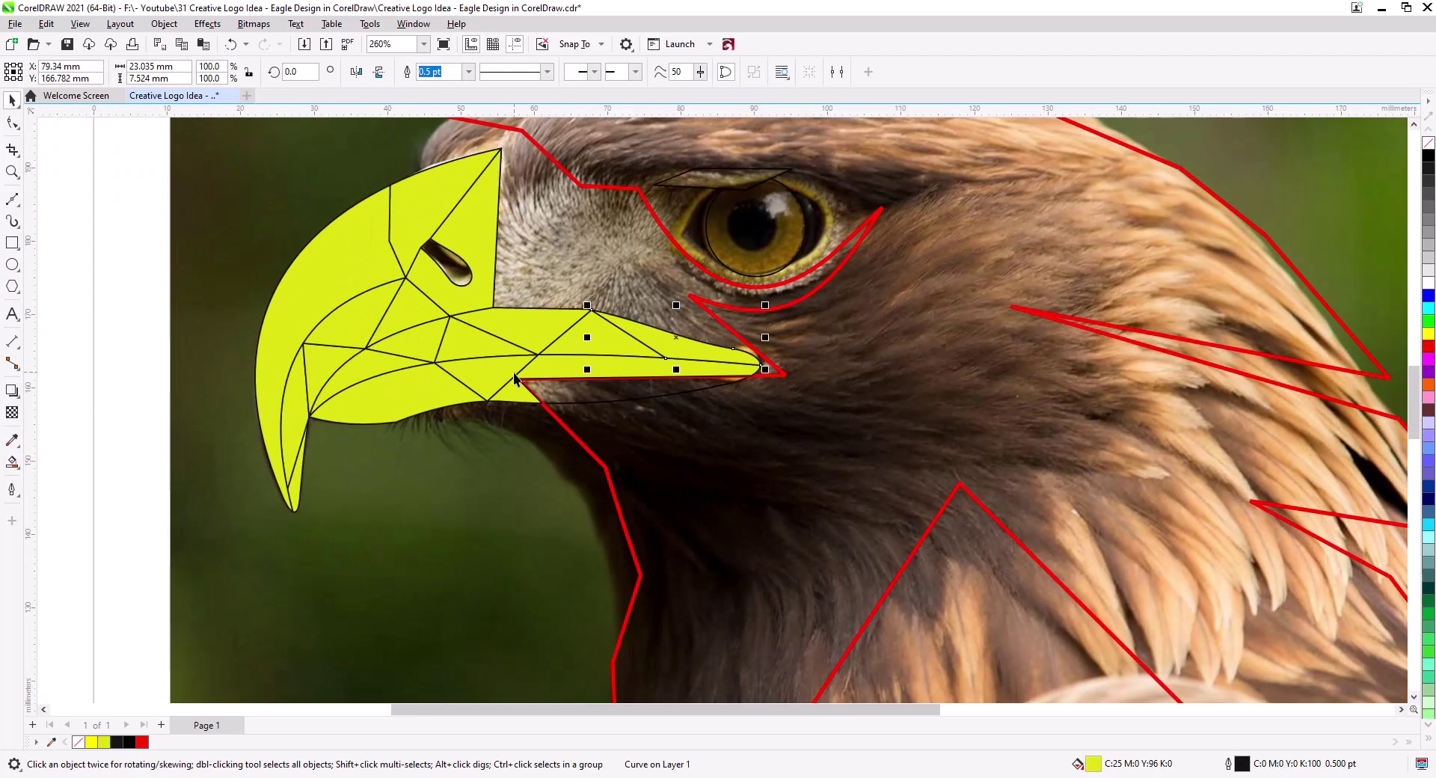
{"action": "left_click", "coordinate": [582, 404]}
{"action": "key", "text": "Escape"}
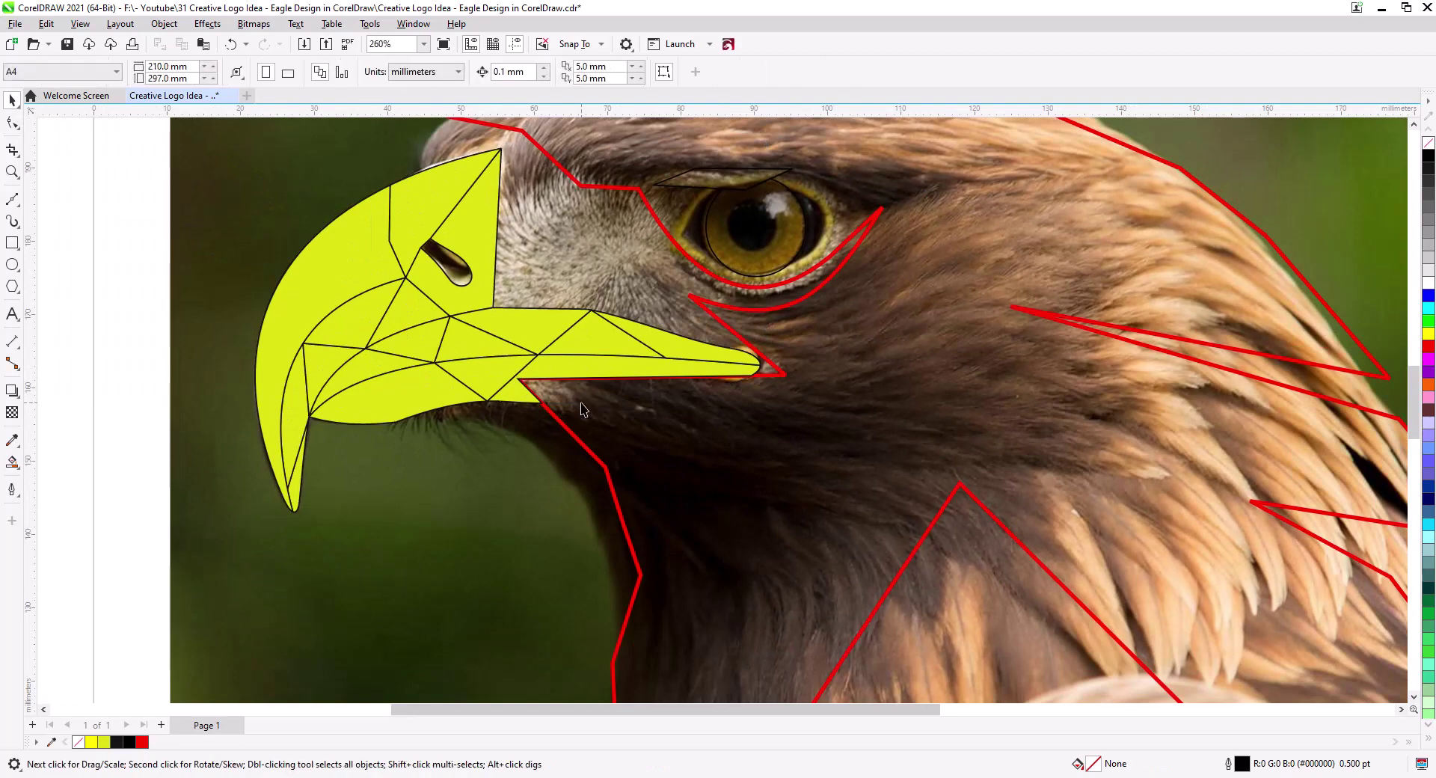
Add a node to the red head outline at the yellow beak's rear lower end and delete the outline's corner node behind it
{"action": "scroll", "coordinate": [711, 451], "scroll_direction": "down", "scroll_amount": 2}
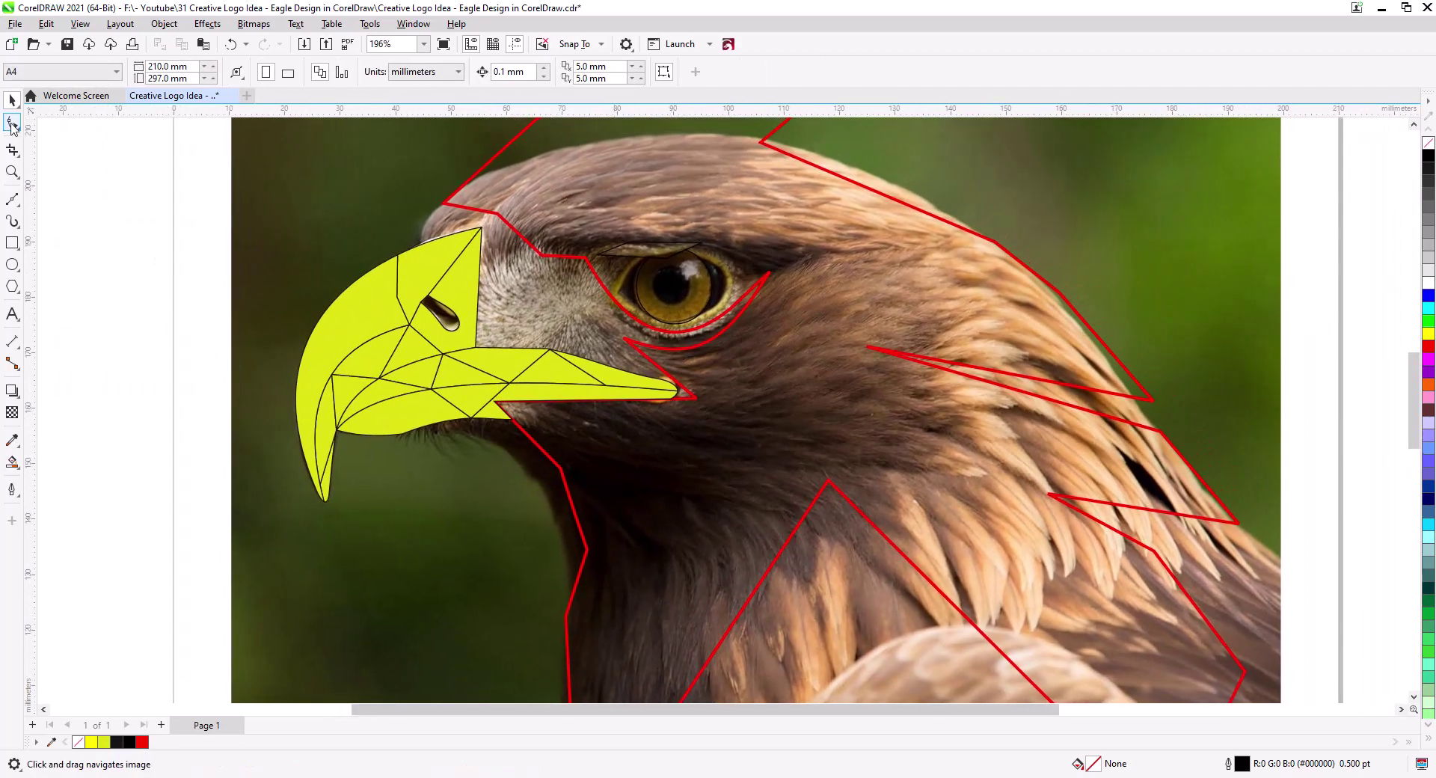
{"action": "left_click", "coordinate": [12, 123]}
{"action": "scroll", "coordinate": [681, 404], "scroll_direction": "up", "scroll_amount": 8}
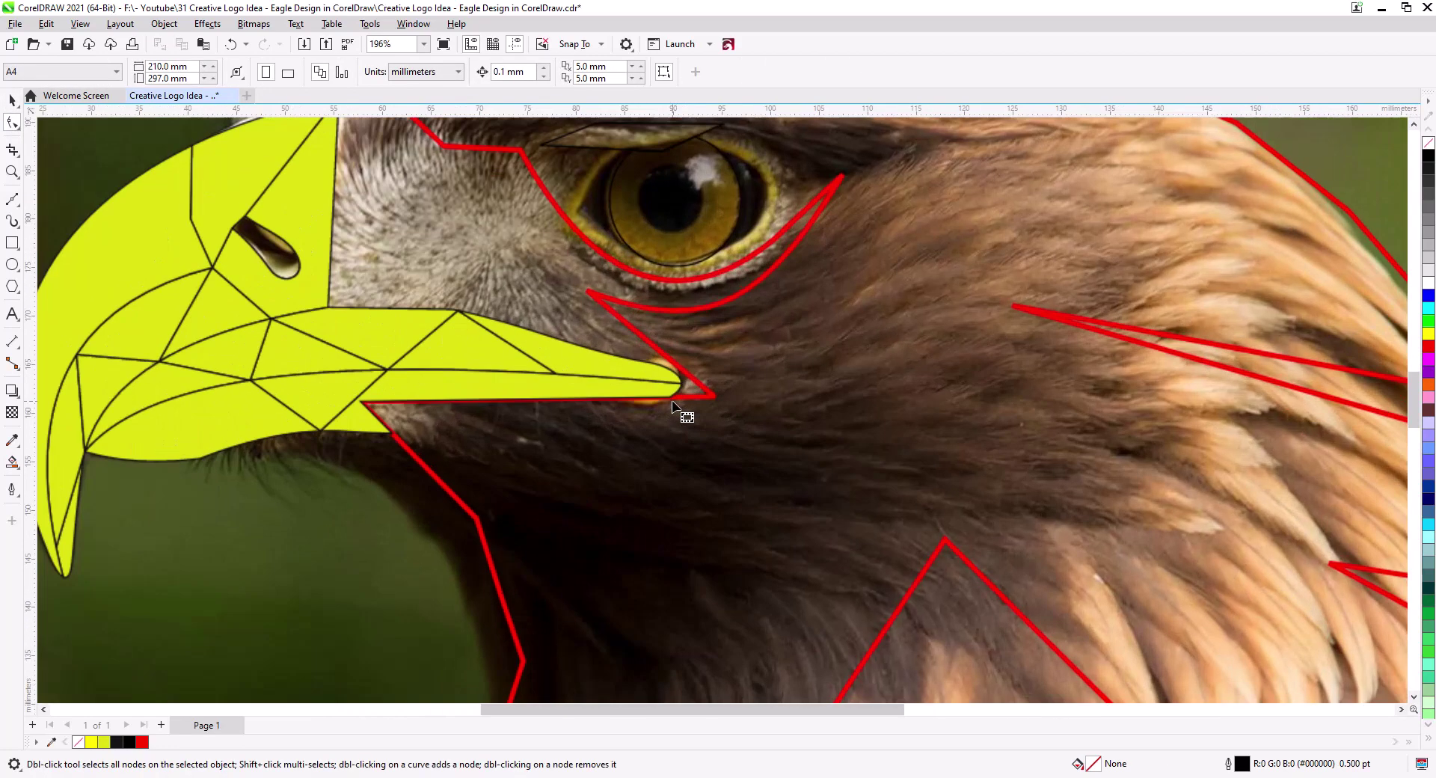
{"action": "left_click", "coordinate": [673, 401]}
{"action": "double_click", "coordinate": [666, 393]}
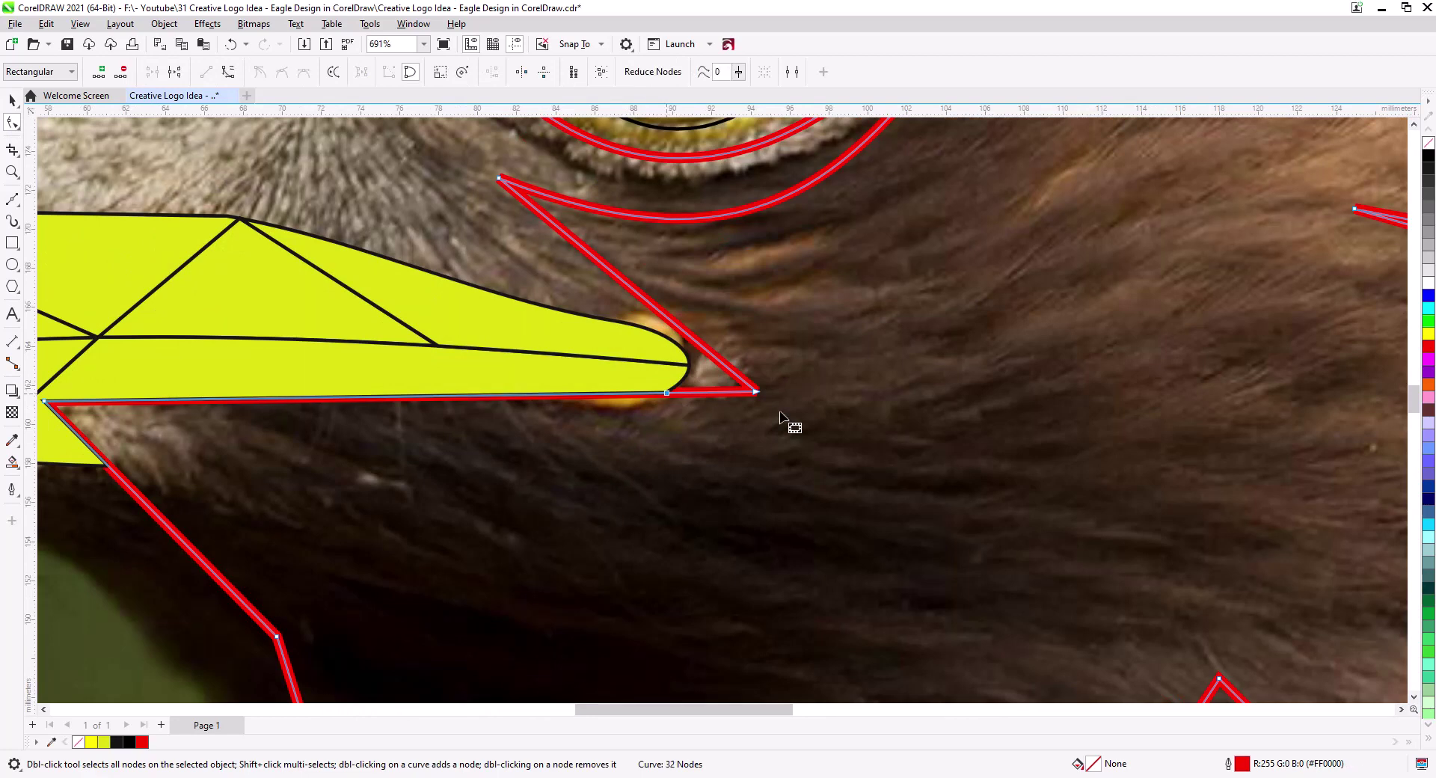
{"action": "double_click", "coordinate": [756, 391]}
{"action": "left_click_drag", "start_coordinate": [850, 392], "coordinate": [556, 257]}
{"action": "key", "text": "space"}
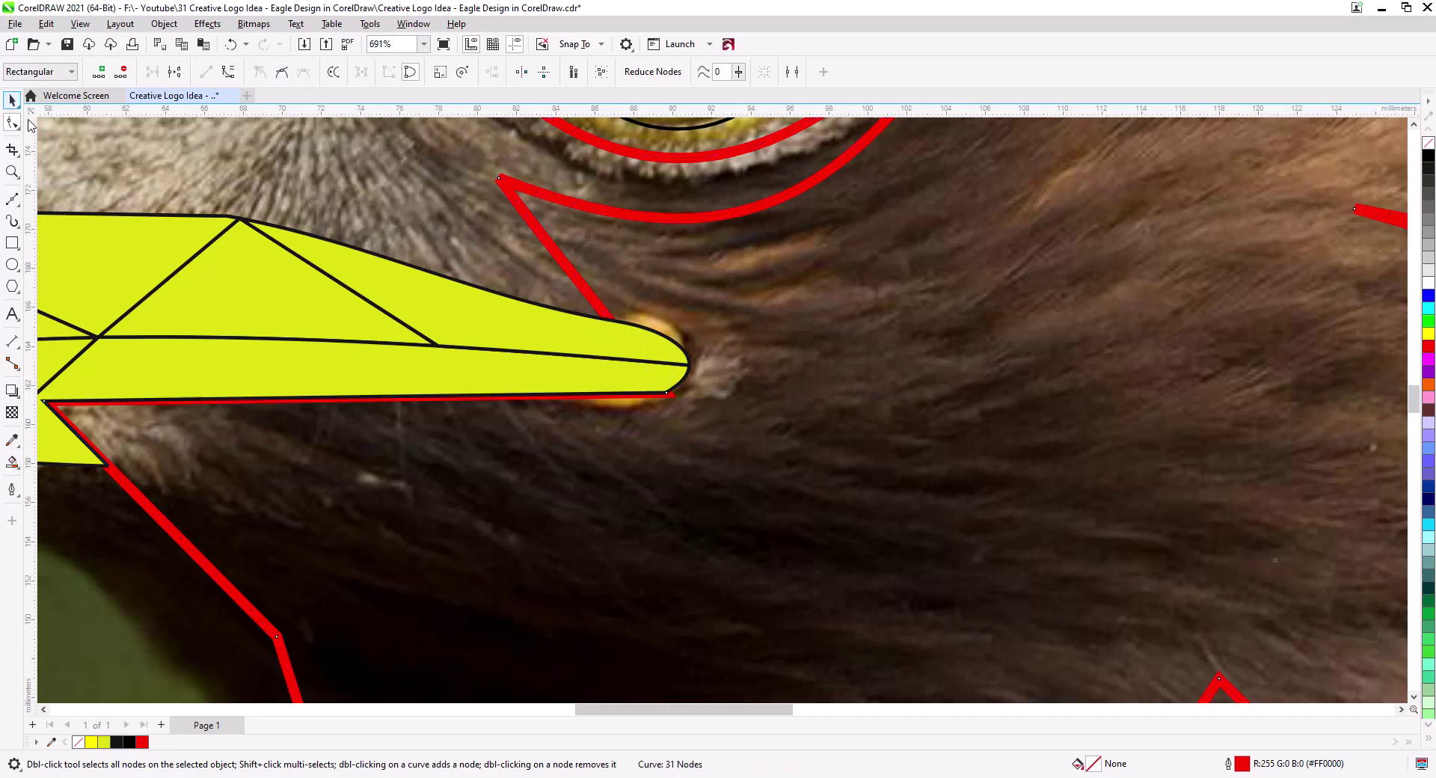
Move the rear upper beak facet's node onto the red outline and flatten the curved segment from it to the beak's rear tip
{"action": "left_click", "coordinate": [669, 350]}
{"action": "left_click", "coordinate": [12, 123]}
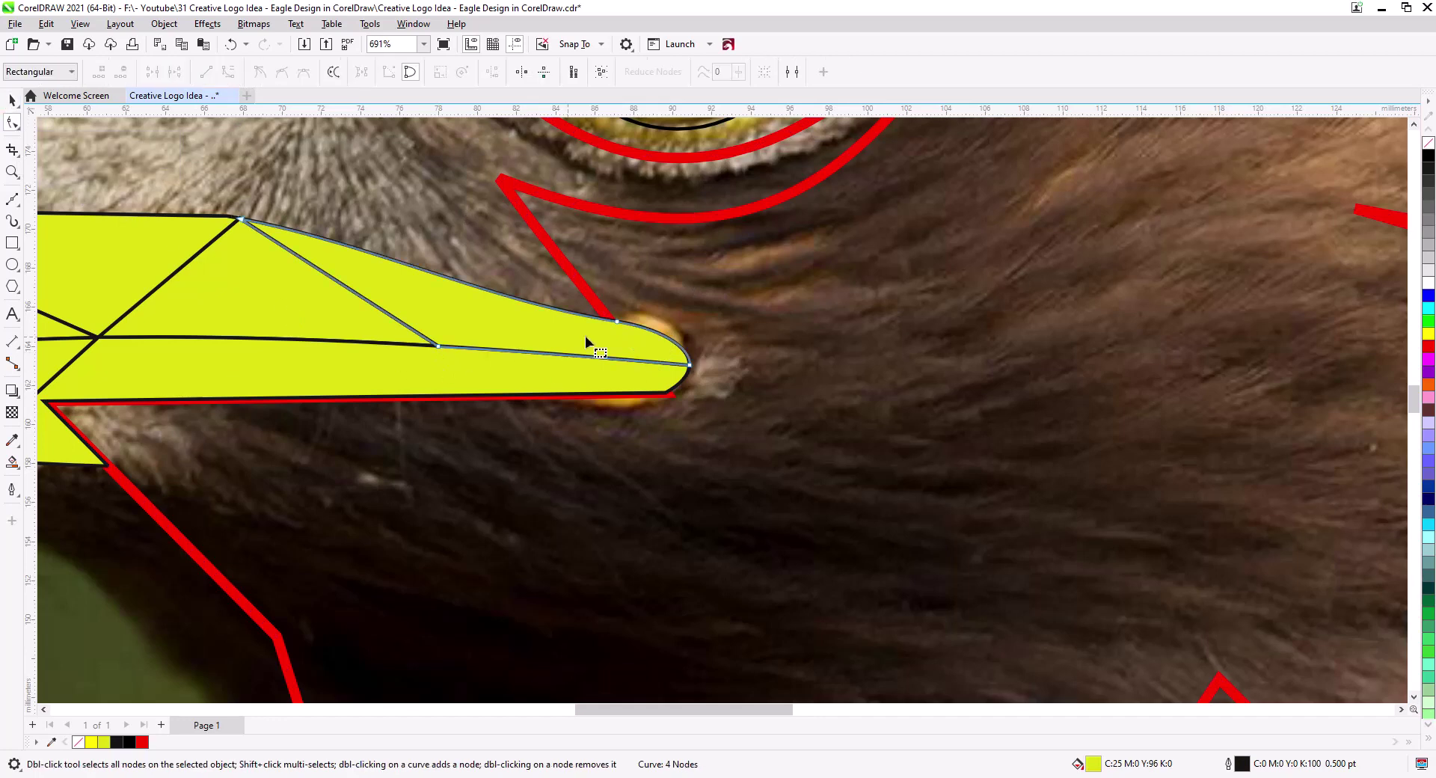
{"action": "left_click_drag", "start_coordinate": [618, 321], "coordinate": [612, 320]}
{"action": "left_click", "coordinate": [688, 365]}
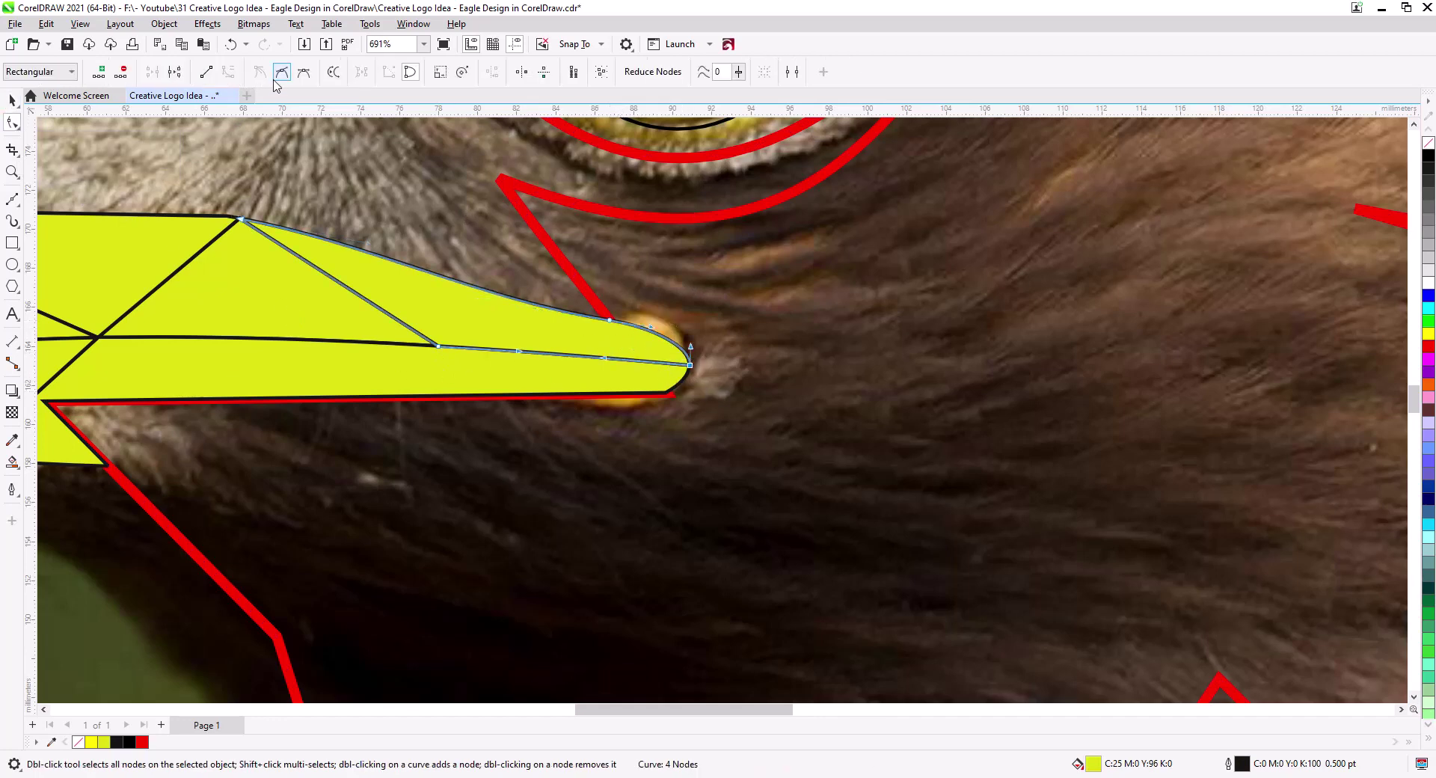
{"action": "left_click", "coordinate": [206, 73]}
{"action": "mouse_move", "coordinate": [622, 336]}
{"action": "left_mouse_down"}
{"action": "mouse_move", "coordinate": [648, 346]}
{"action": "mouse_move", "coordinate": [657, 333]}
{"action": "mouse_move", "coordinate": [646, 341]}
{"action": "left_mouse_up"}
{"action": "left_click", "coordinate": [260, 73]}
{"action": "key", "text": "space"}
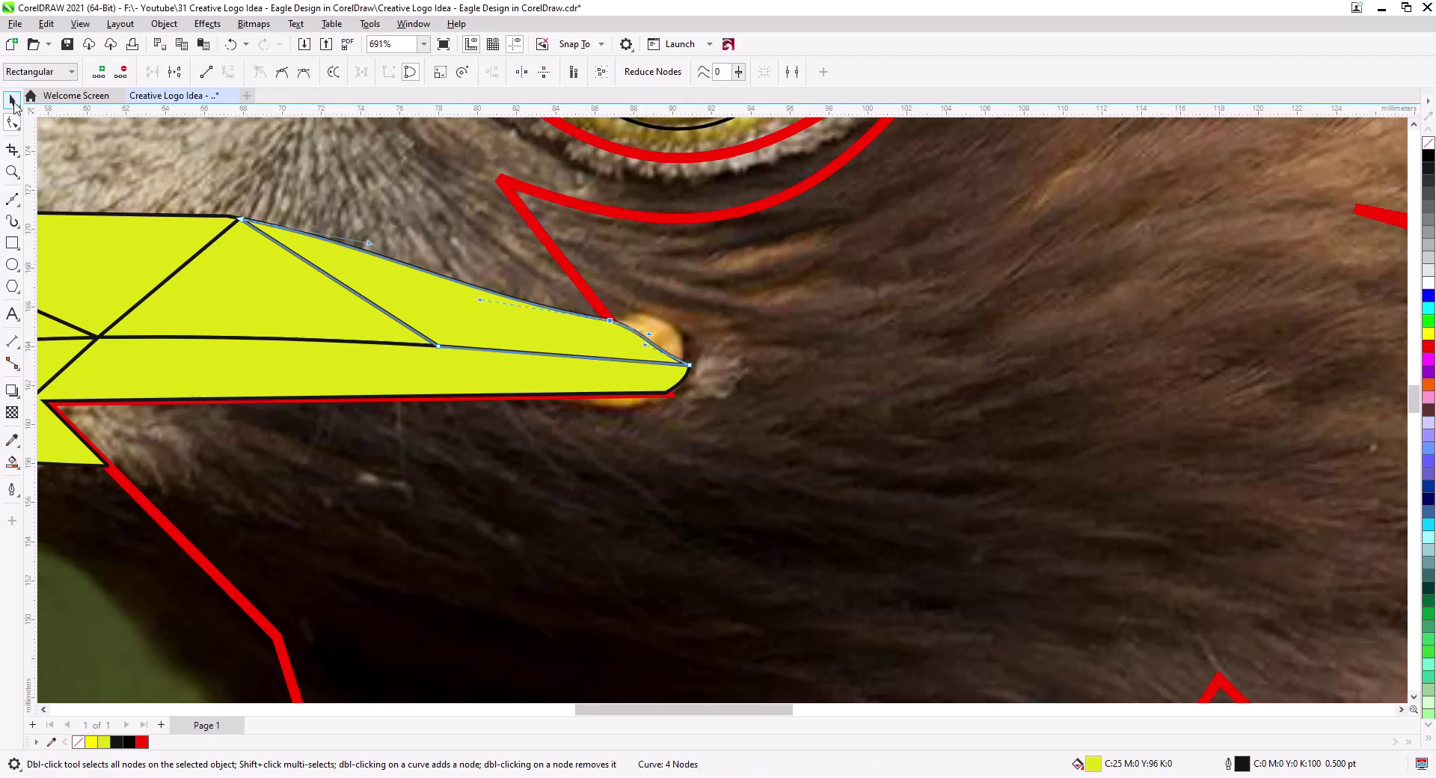
Bring the red head outline to the front of the layer
{"action": "left_click", "coordinate": [588, 260]}
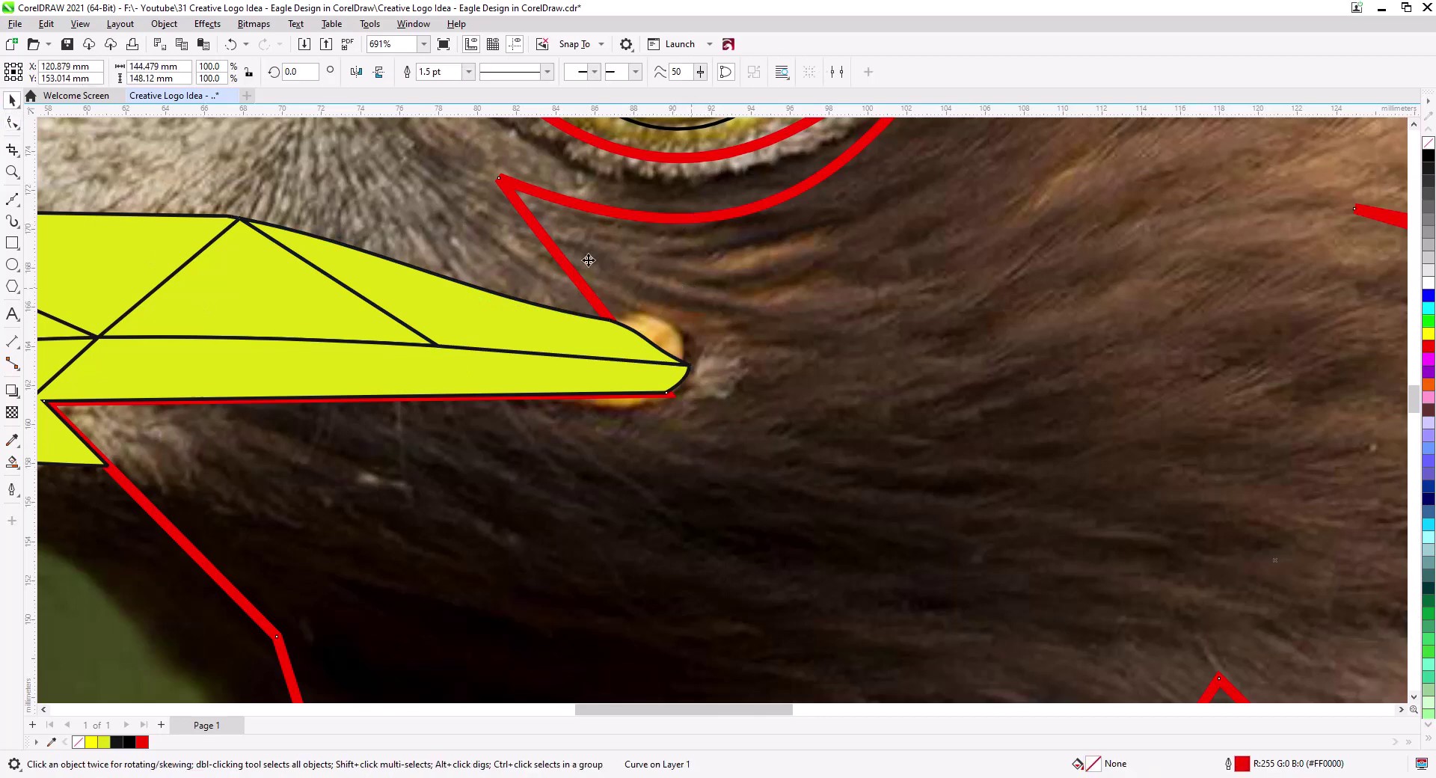
{"action": "right_click", "coordinate": [616, 212]}
{"action": "mouse_move", "coordinate": [695, 315]}
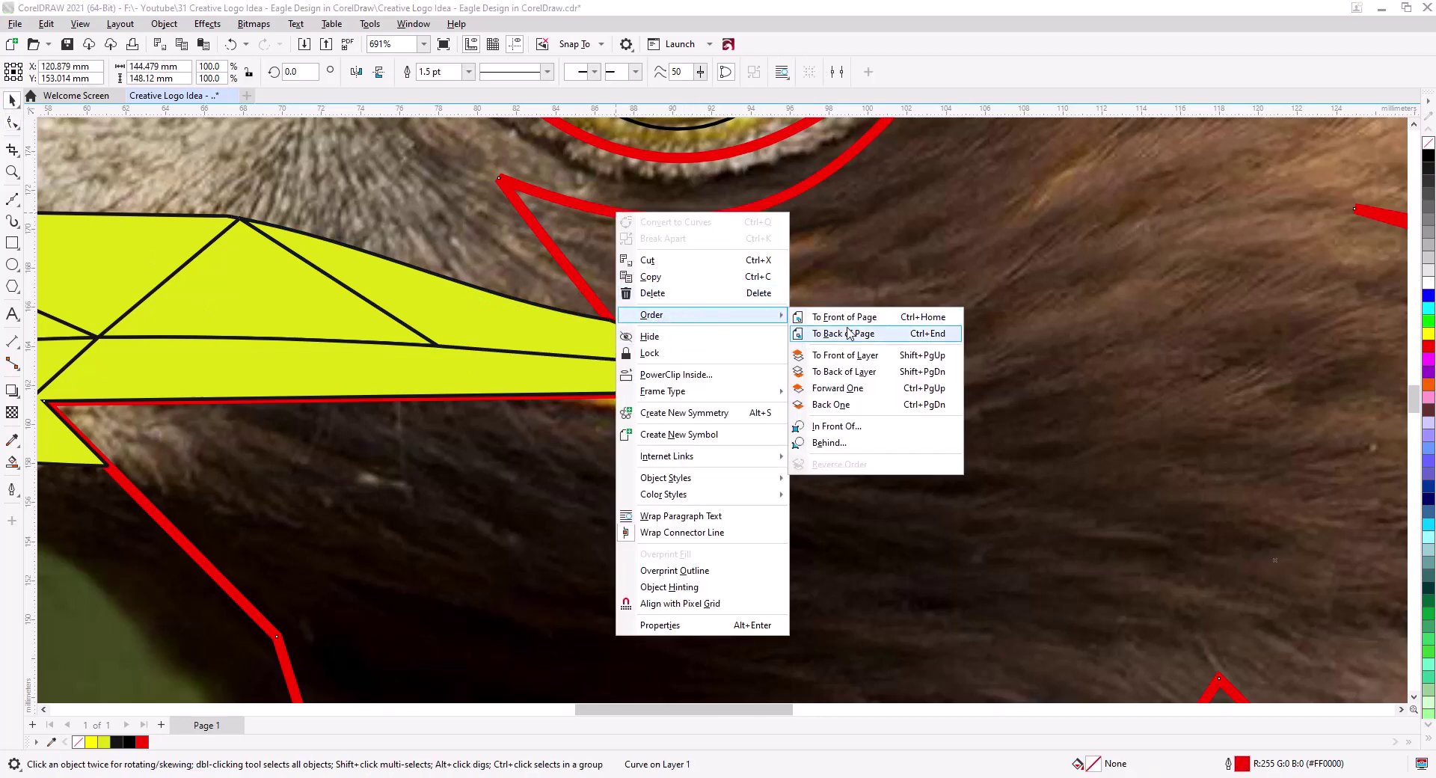
{"action": "left_click", "coordinate": [845, 355]}
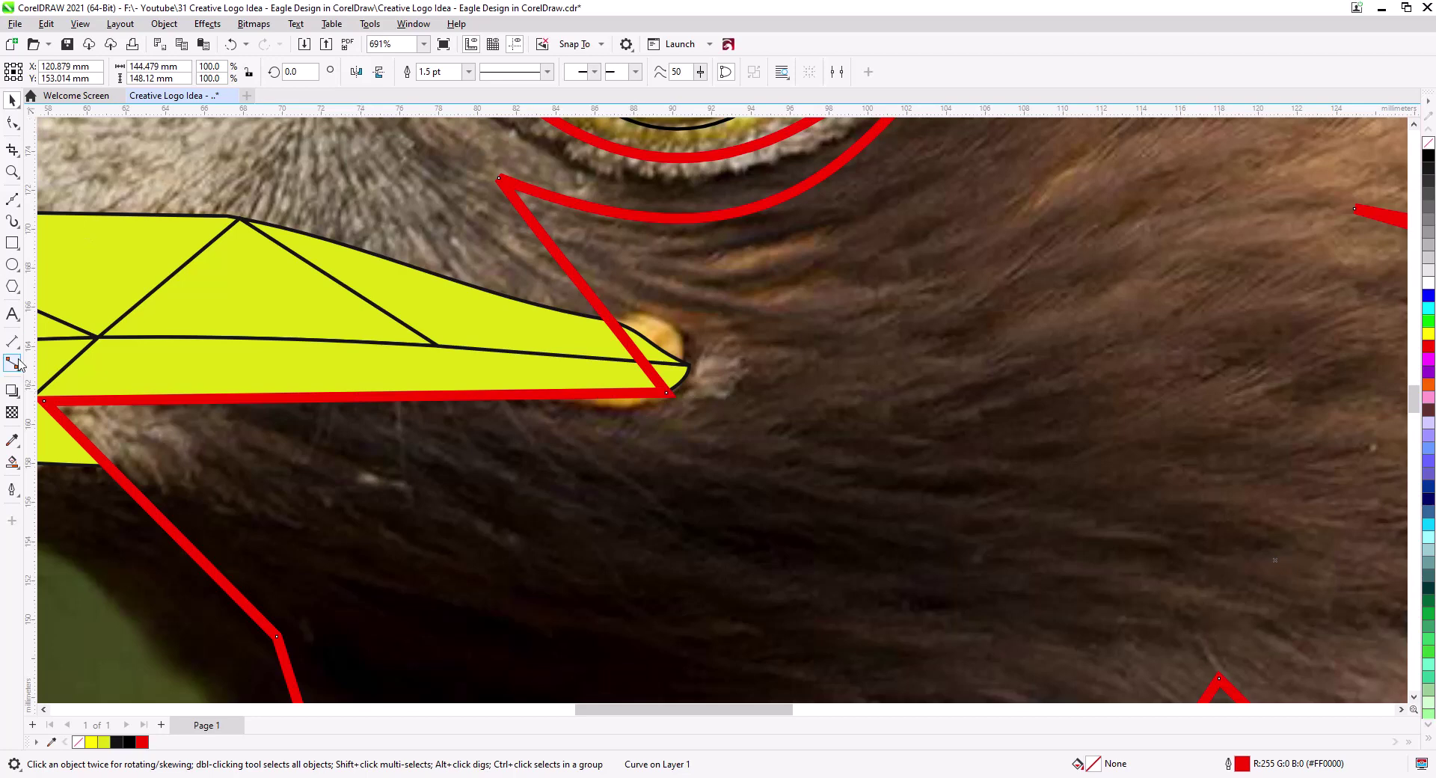
Fill the upper and lower facets in front of the red line at the mouth corner with yellow using Smart Fill
{"action": "left_click", "coordinate": [13, 460]}
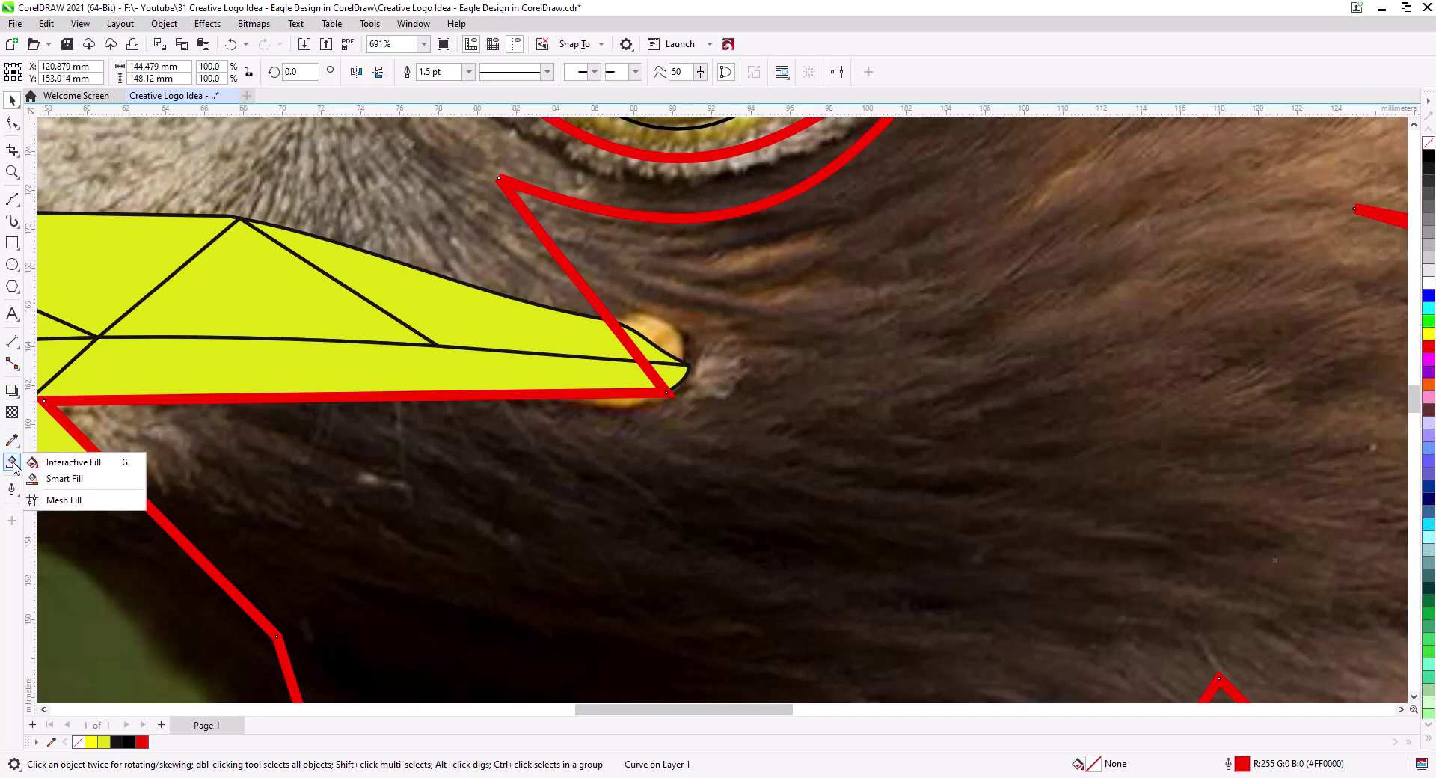
{"action": "left_click", "coordinate": [64, 478]}
{"action": "left_click", "coordinate": [426, 375]}
{"action": "left_click_drag", "start_coordinate": [366, 386], "coordinate": [679, 400]}
{"action": "left_click", "coordinate": [755, 328]}
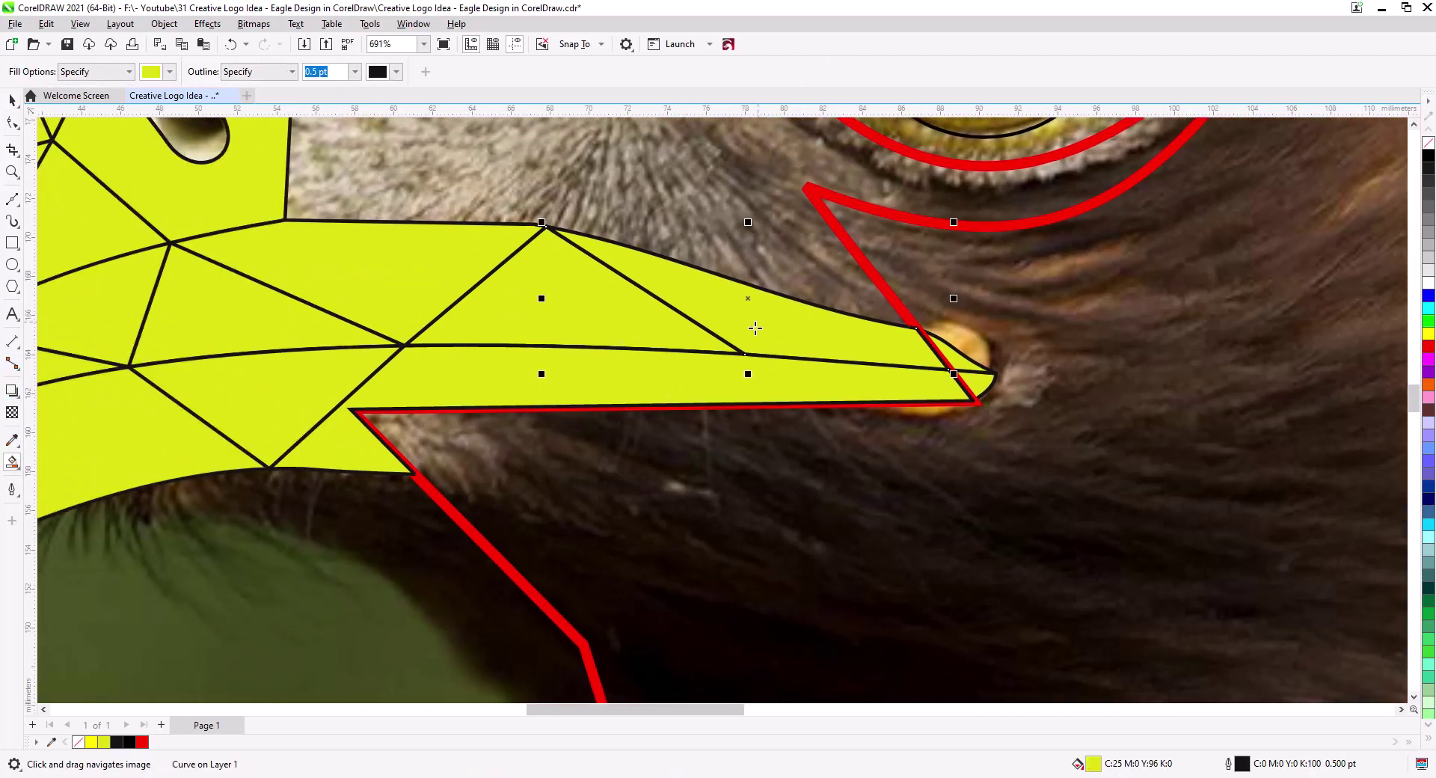
Delete the original upper facet that extends past the red line at the mouth corner
{"action": "left_click", "coordinate": [12, 100]}
{"action": "left_click", "coordinate": [959, 360]}
{"action": "key", "text": "Delete"}
{"action": "left_click", "coordinate": [975, 404]}
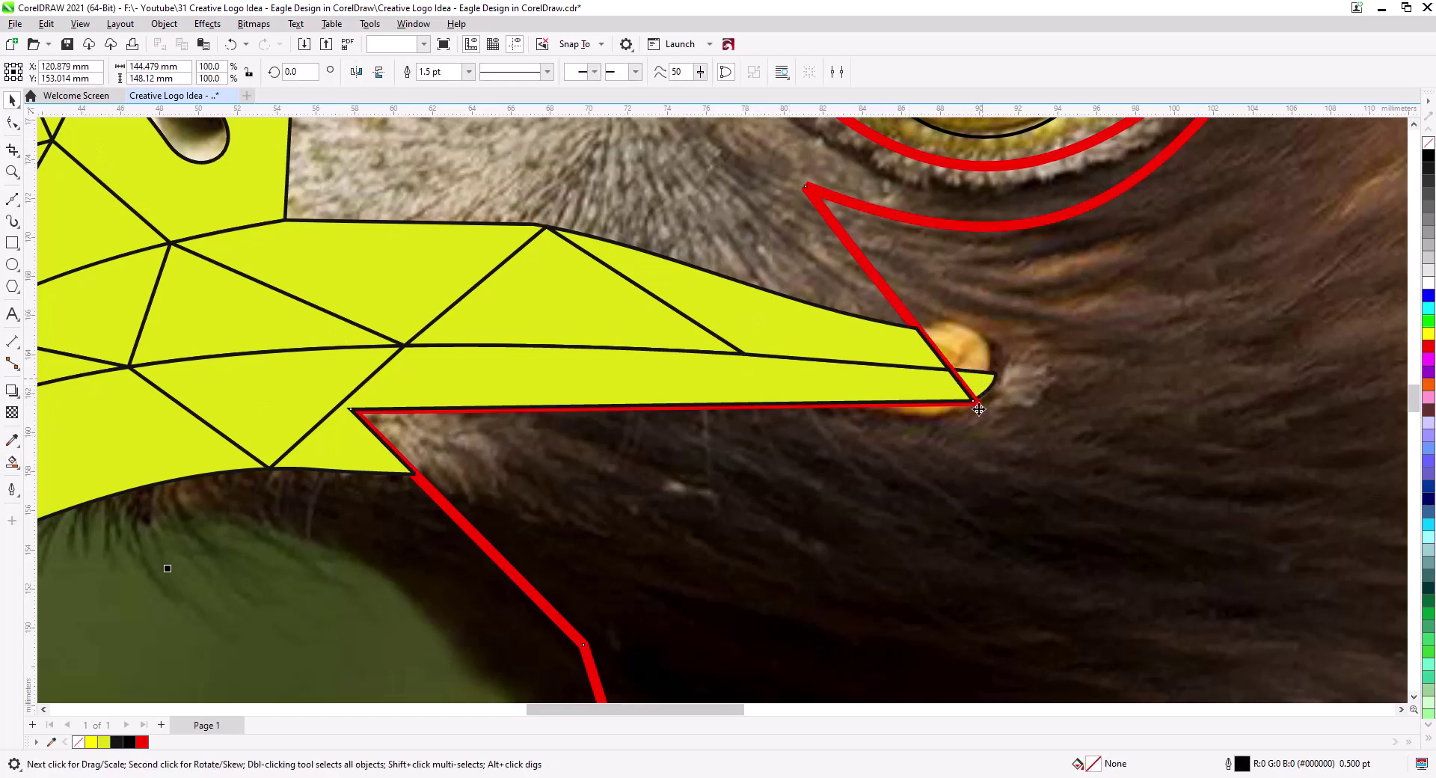
{"action": "key", "text": "Delete"}
{"action": "key", "text": "ctrl+z"}
Delete the original lower facet that extends behind the red line at the beak's rear tip
{"action": "left_click", "coordinate": [987, 382]}
{"action": "key", "text": "Delete"}
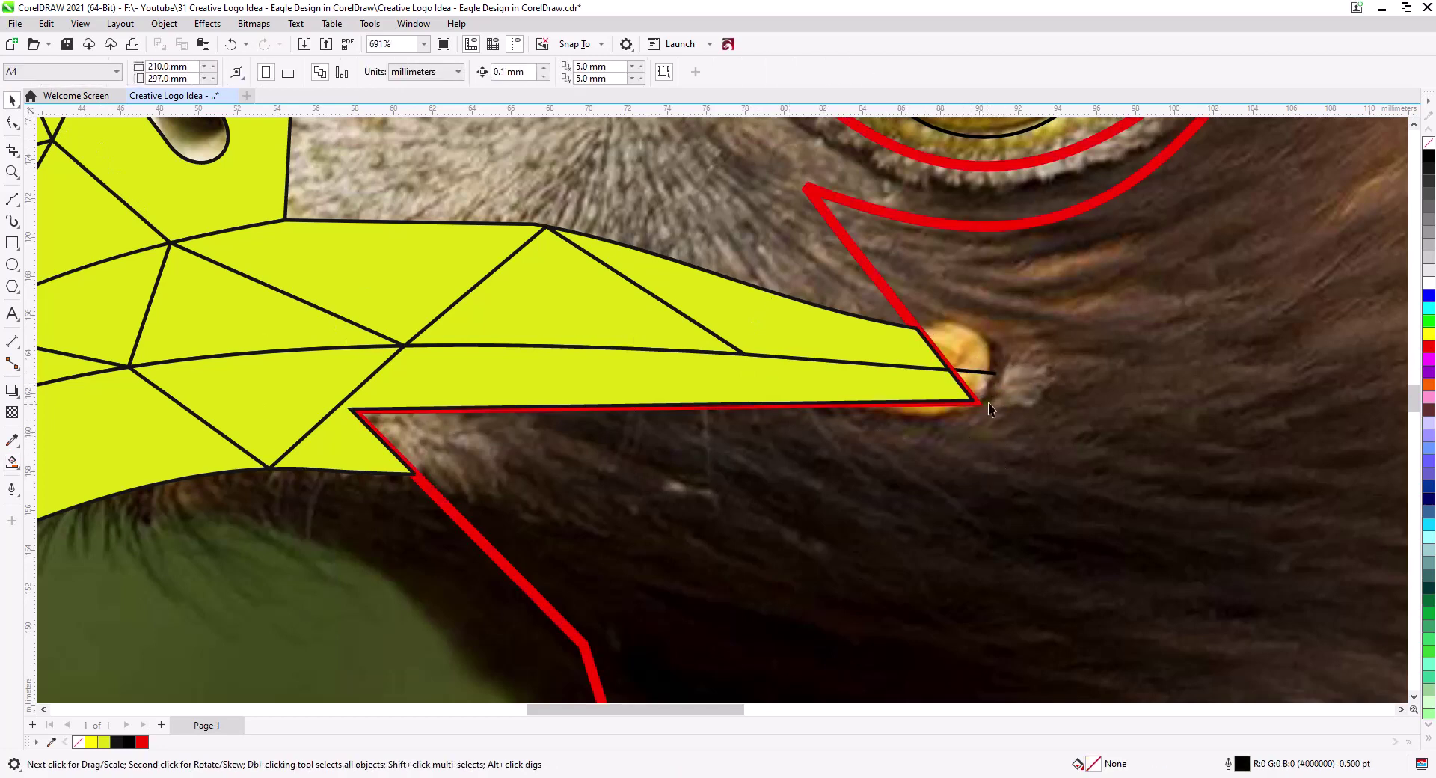
Delete the leftover black line stub extending past the red line at the mouth corner
{"action": "left_click", "coordinate": [991, 375]}
{"action": "key", "text": "Delete"}
{"action": "scroll", "coordinate": [769, 368], "scroll_direction": "down", "scroll_amount": 3}
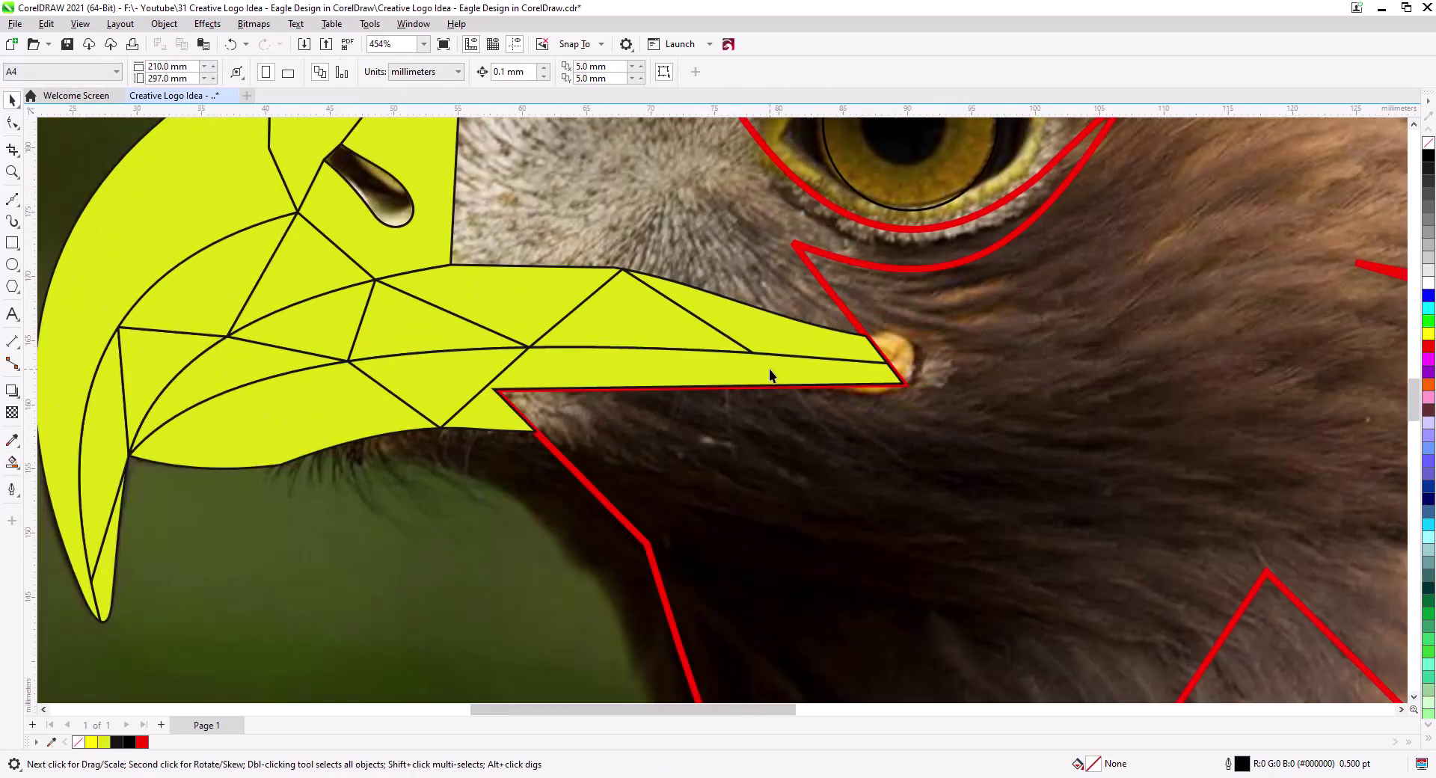
Delete the thin black eyelid shape above the eye
{"action": "left_click_drag", "start_coordinate": [800, 400], "coordinate": [703, 422]}
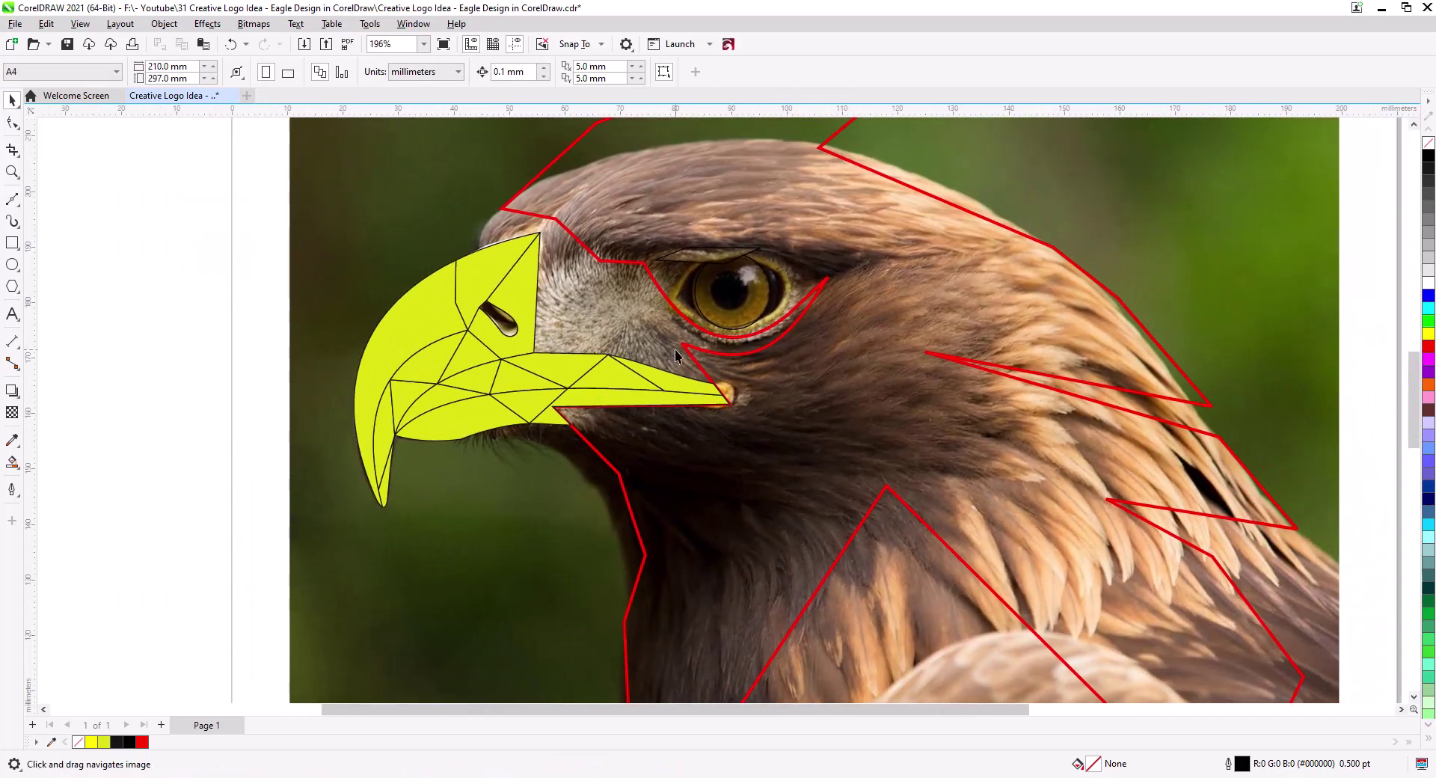
{"action": "left_click_drag", "start_coordinate": [676, 355], "coordinate": [516, 427]}
{"action": "scroll", "coordinate": [550, 388], "scroll_direction": "up", "scroll_amount": 3}
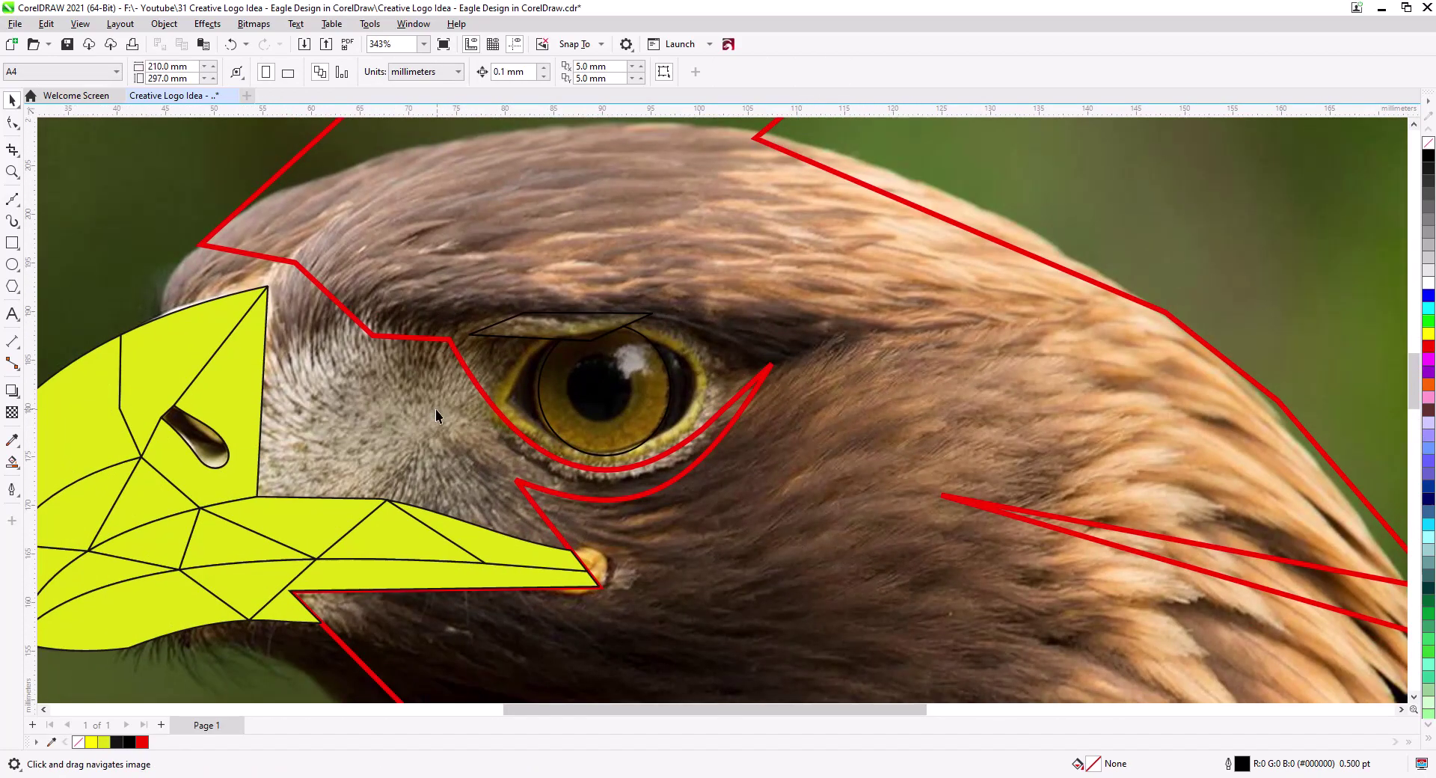
{"action": "left_click", "coordinate": [12, 100]}
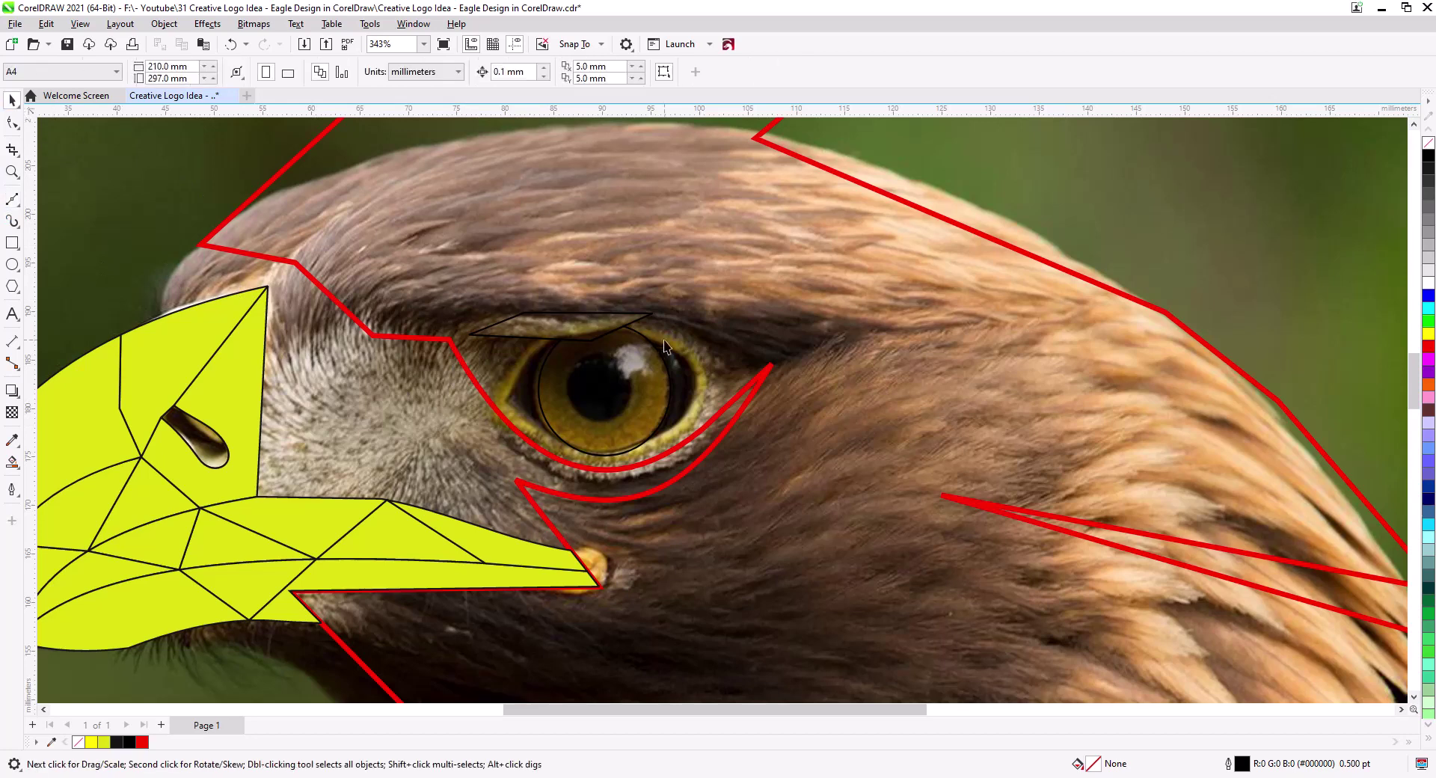
{"action": "left_click", "coordinate": [635, 323]}
{"action": "key", "text": "Delete"}
Draw a Bézier brow line from the red outline in front of the eye over it to the back-of-head outline and down to the eye's rear corner
{"action": "left_click", "coordinate": [12, 198]}
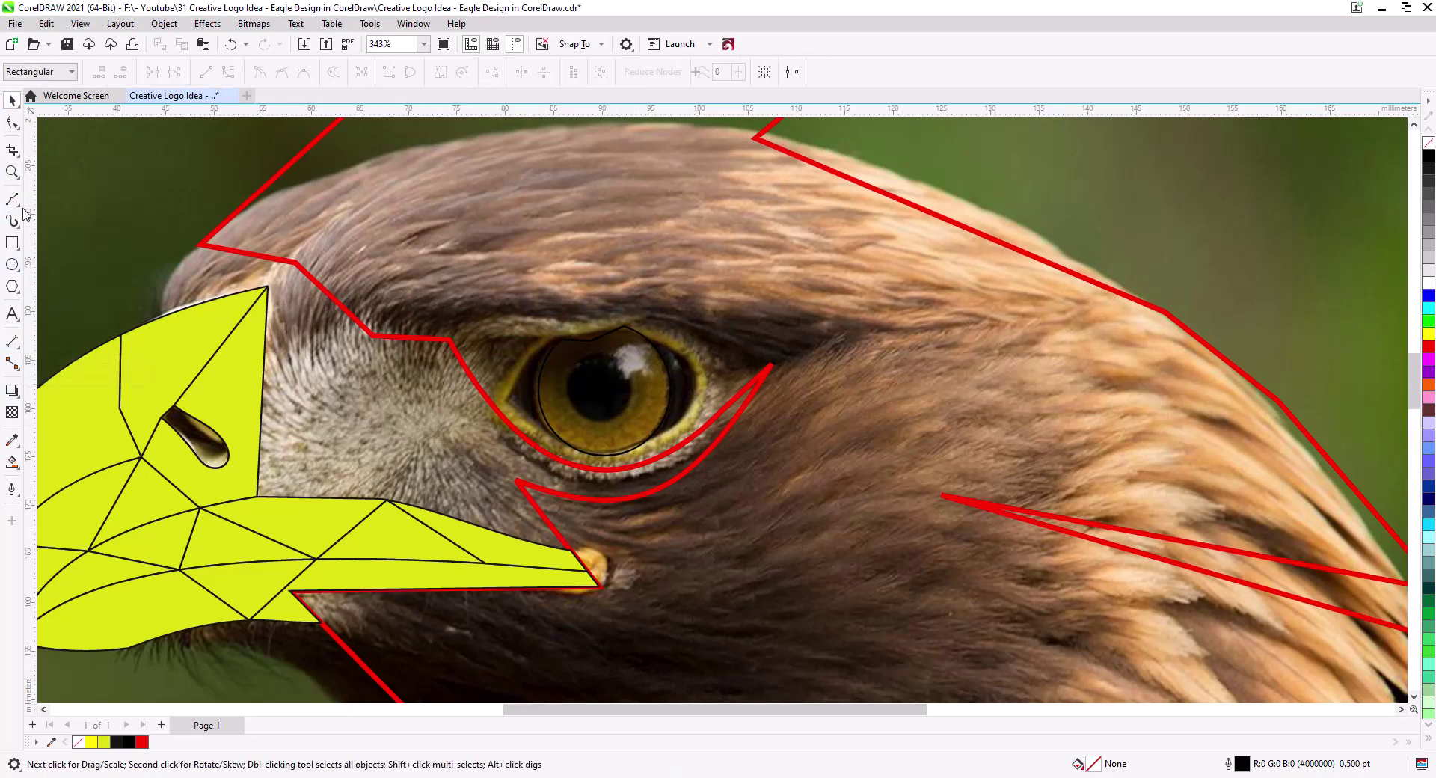
{"action": "left_click", "coordinate": [410, 337]}
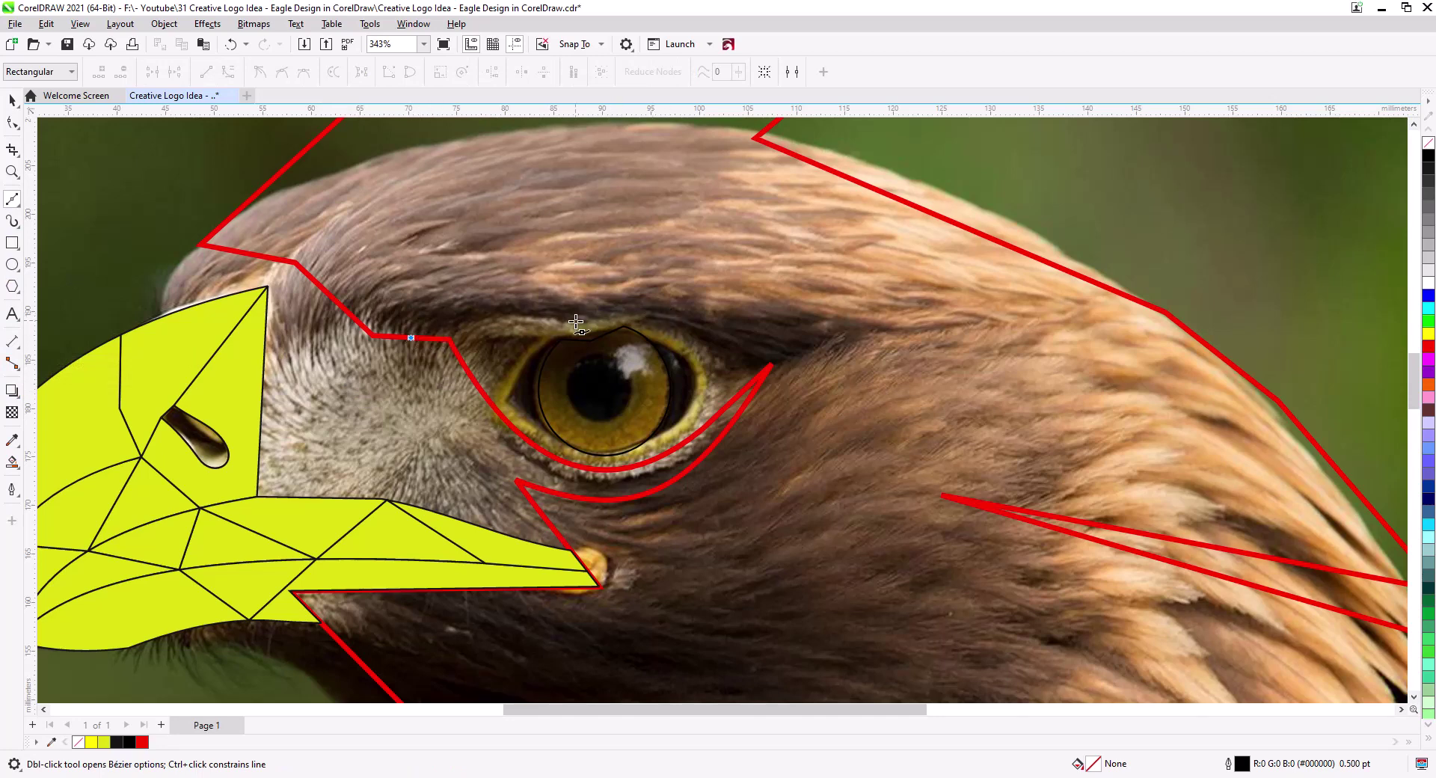
{"action": "left_click", "coordinate": [534, 318]}
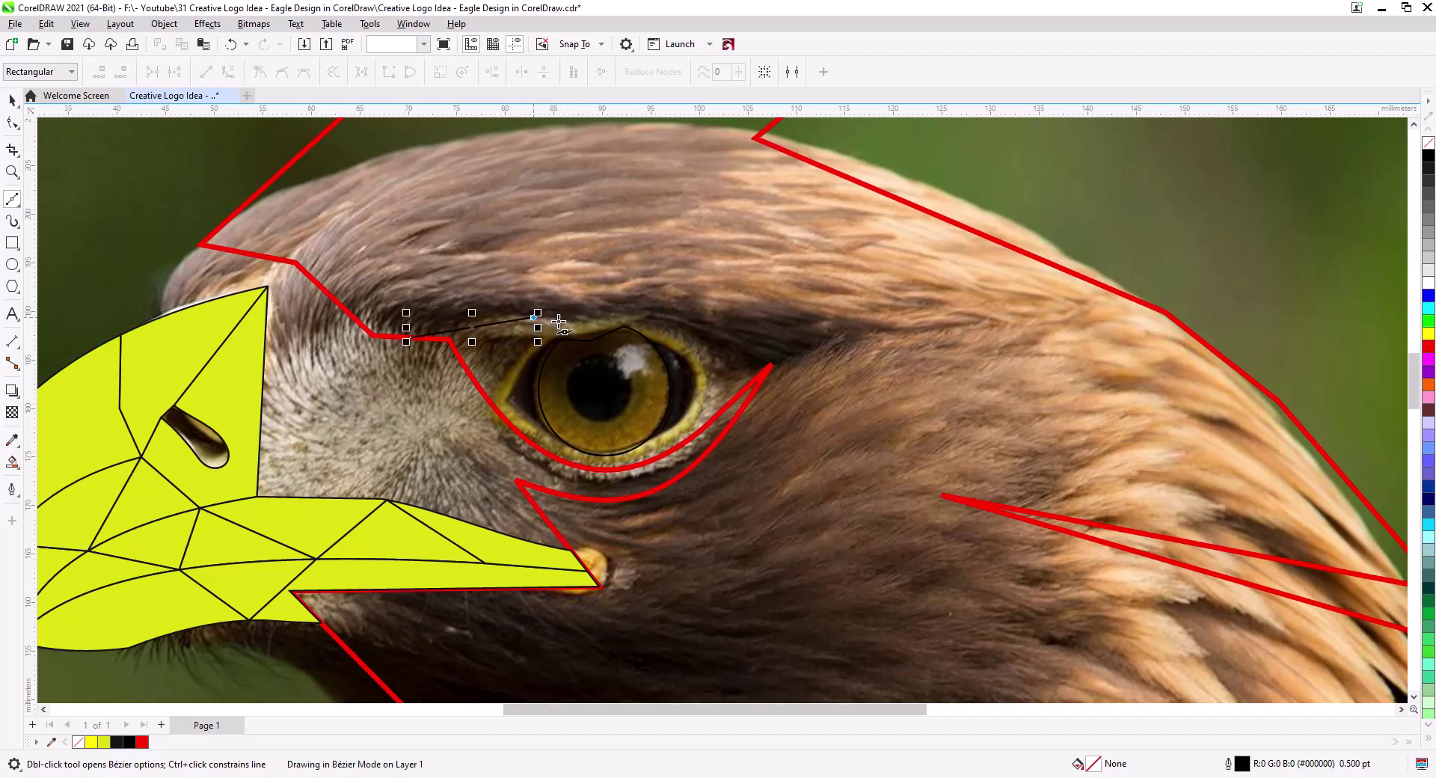
{"action": "left_click", "coordinate": [652, 304]}
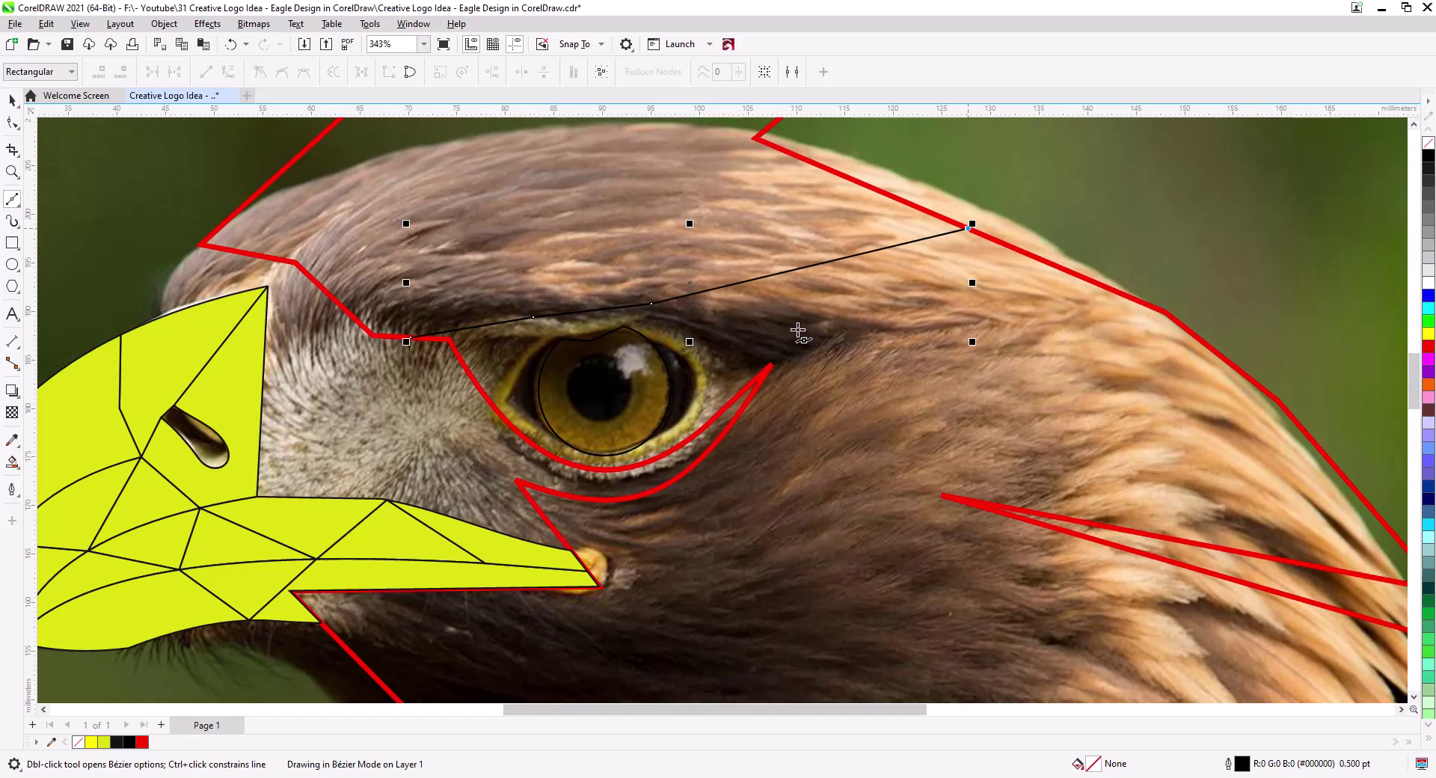
{"action": "left_click", "coordinate": [771, 365]}
Bend the brow line's two front segments into smooth curves and colour its outline green
{"action": "left_click", "coordinate": [13, 124]}
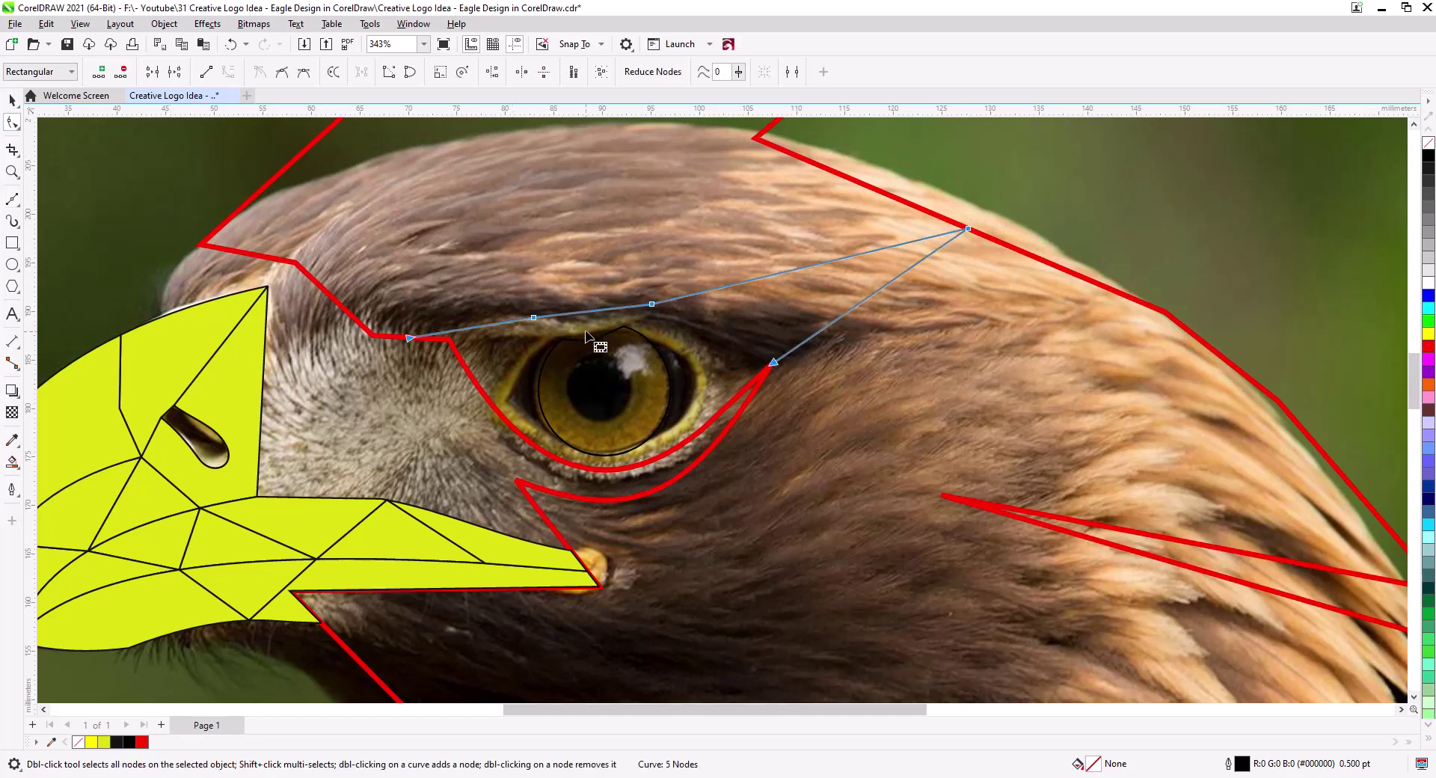
{"action": "left_click_drag", "start_coordinate": [584, 316], "coordinate": [588, 320]}
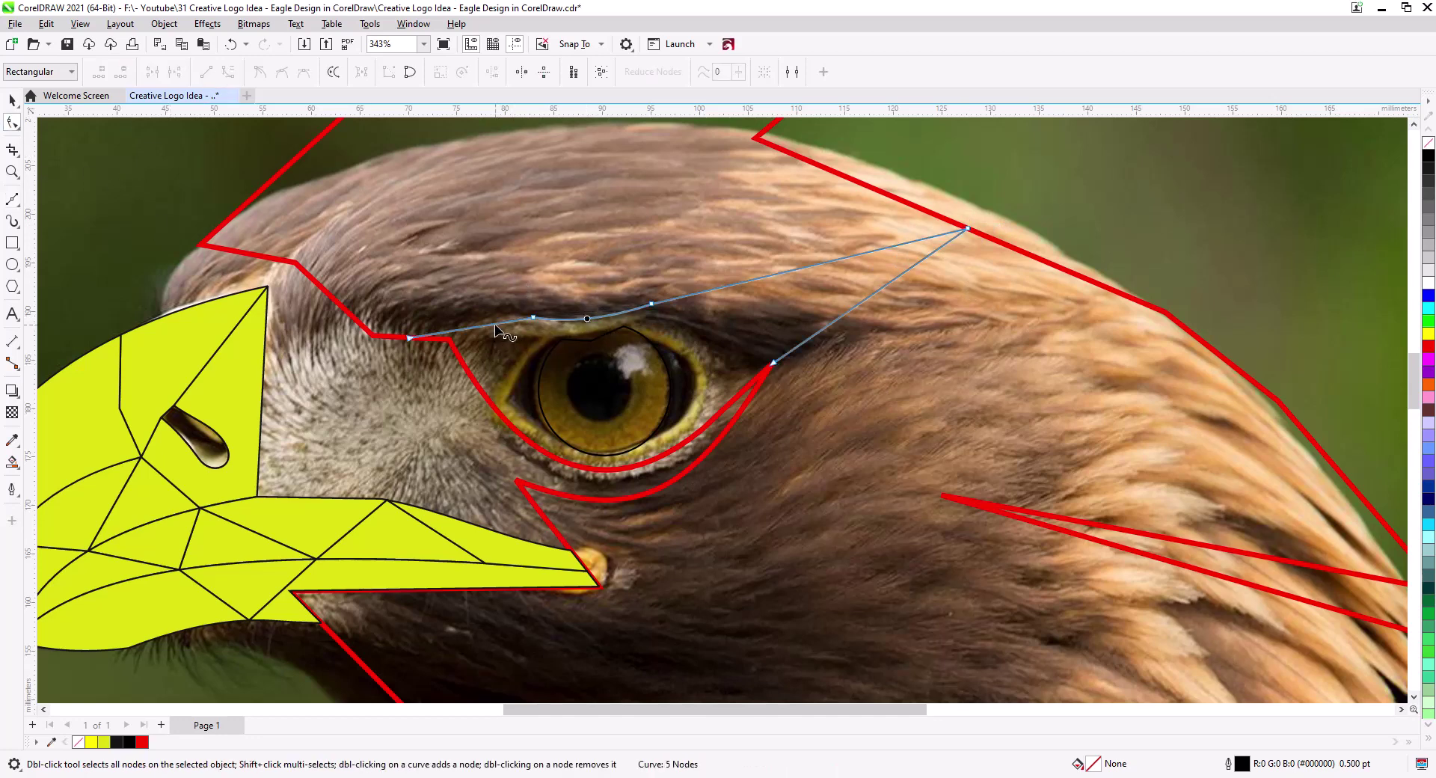
{"action": "left_click_drag", "start_coordinate": [495, 329], "coordinate": [491, 319]}
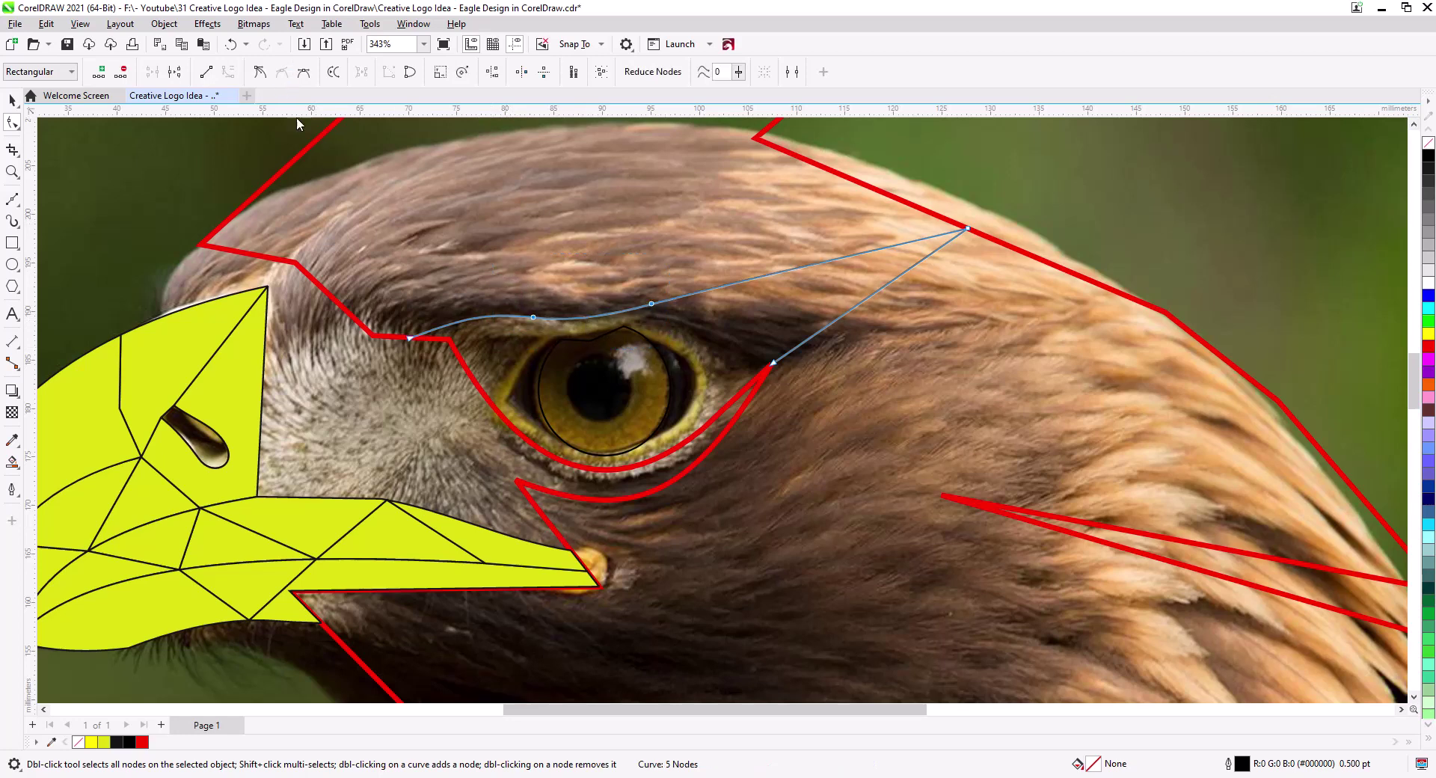
{"action": "right_click", "coordinate": [1428, 320]}
{"action": "key", "text": "space"}
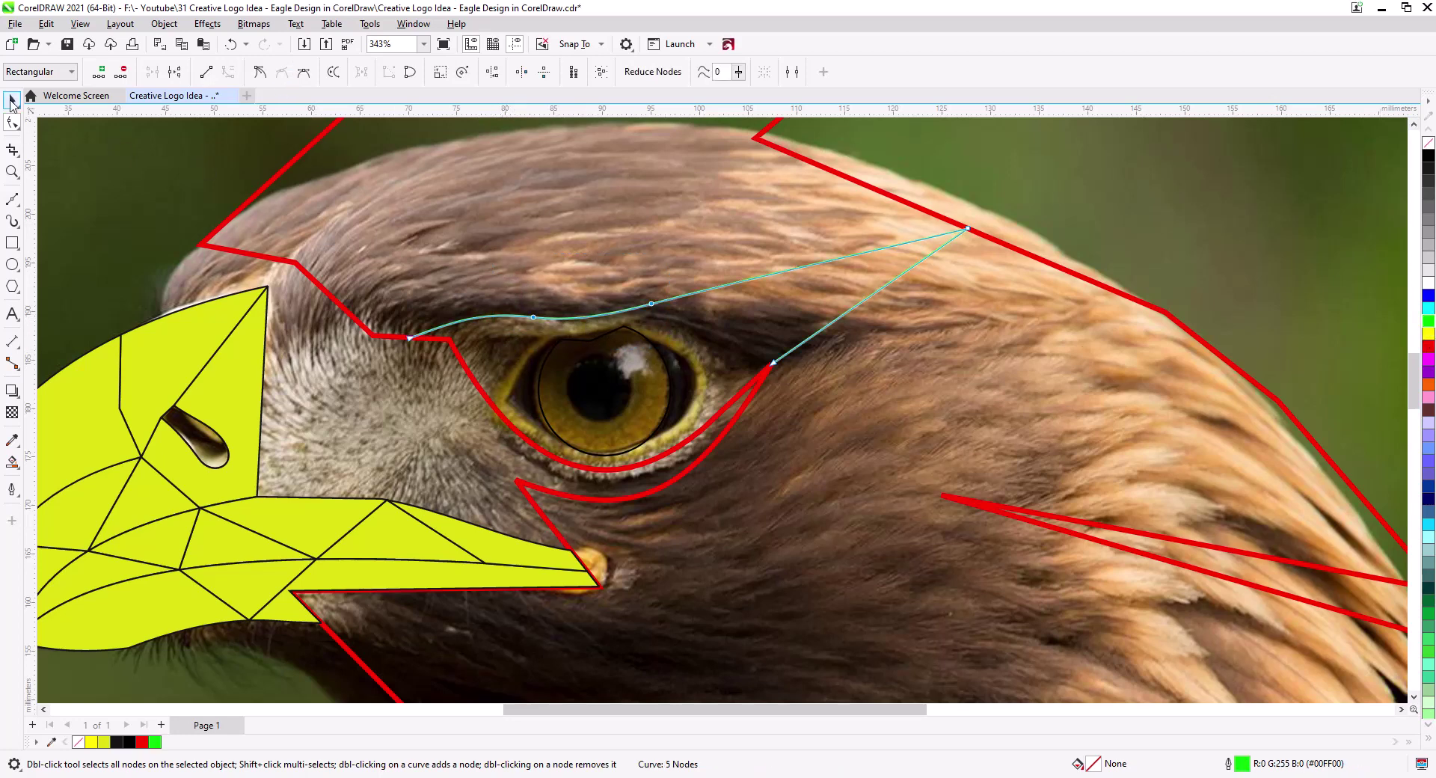
Set the document's default graphic outline to green with a width of 1.0 pt
{"action": "key", "text": "Escape"}
{"action": "double_click", "coordinate": [1232, 761]}
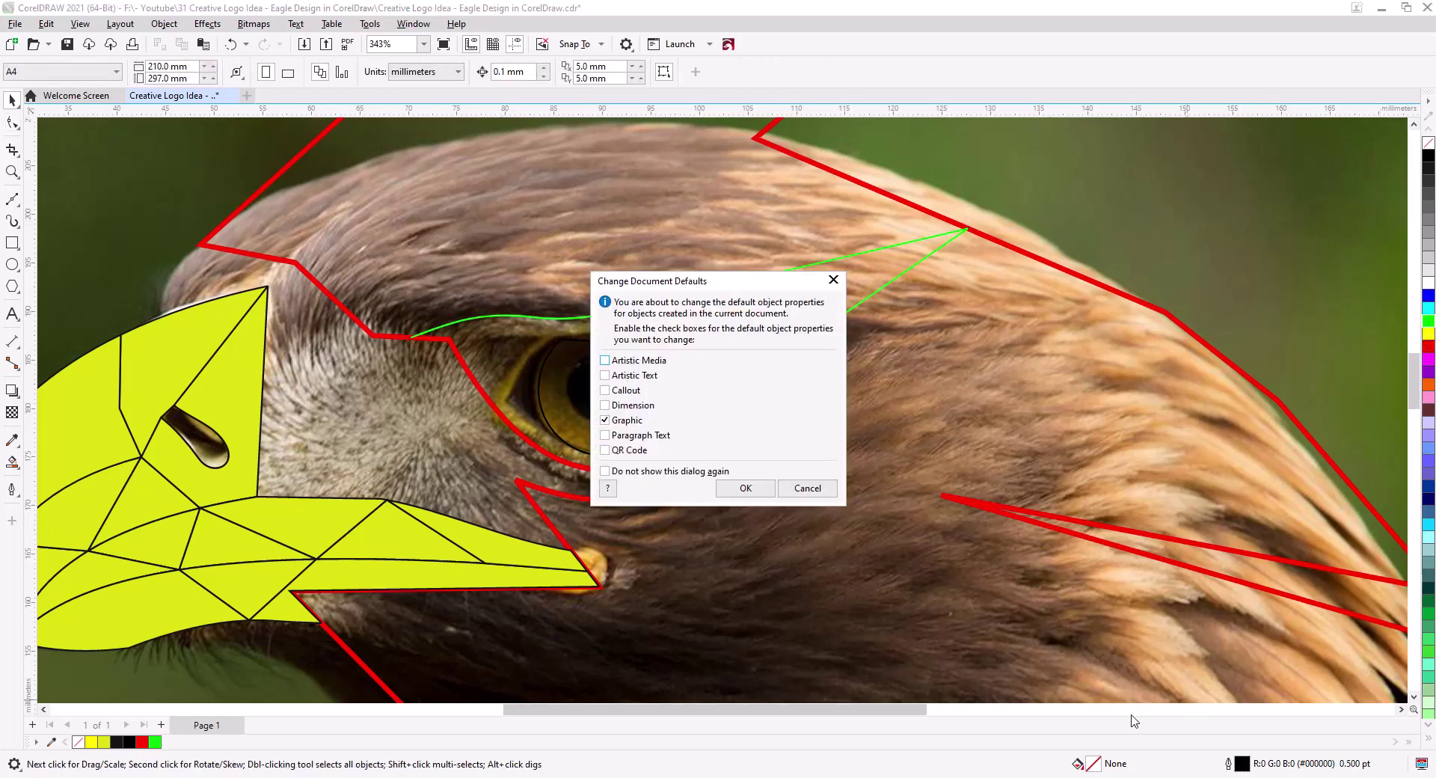
{"action": "left_click", "coordinate": [746, 489]}
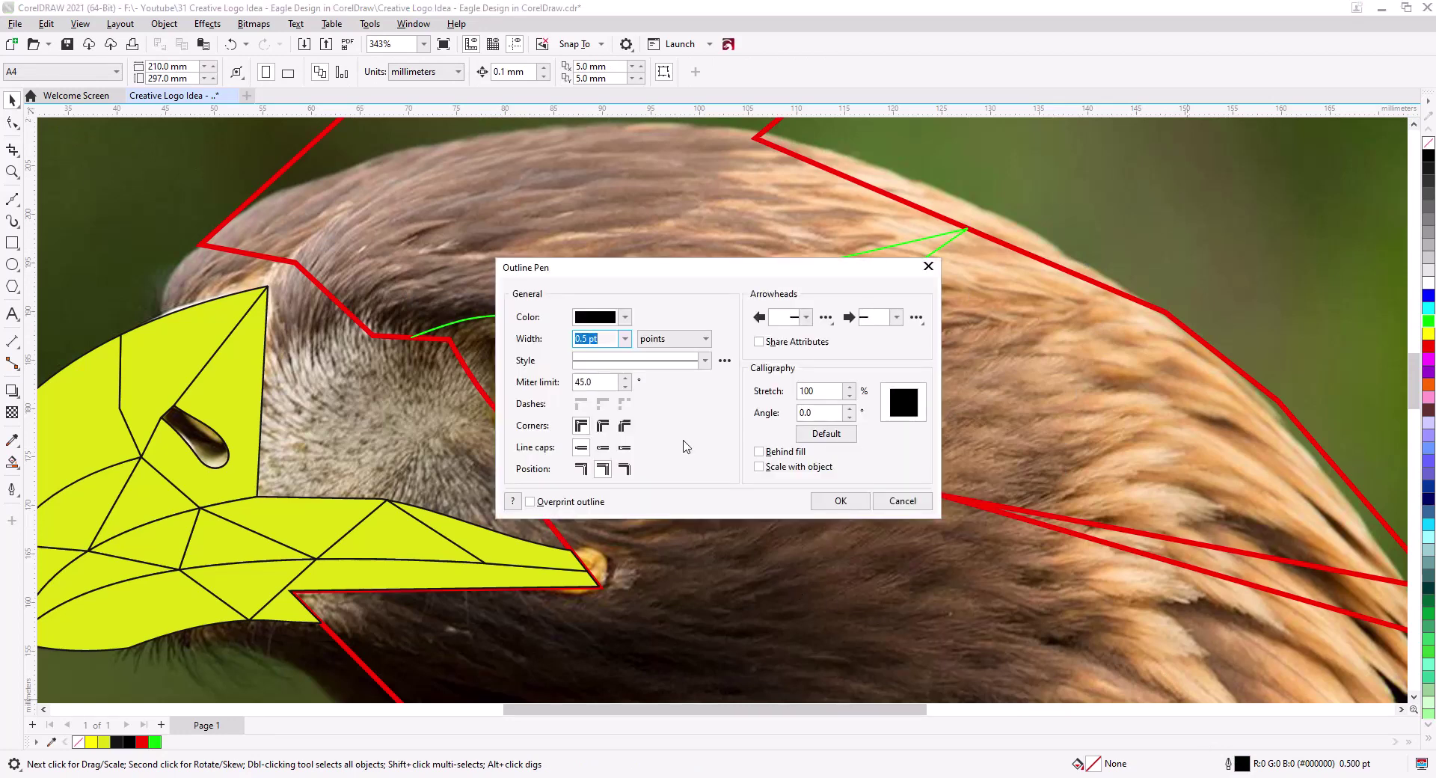
{"action": "left_click", "coordinate": [623, 318]}
{"action": "left_click", "coordinate": [631, 348]}
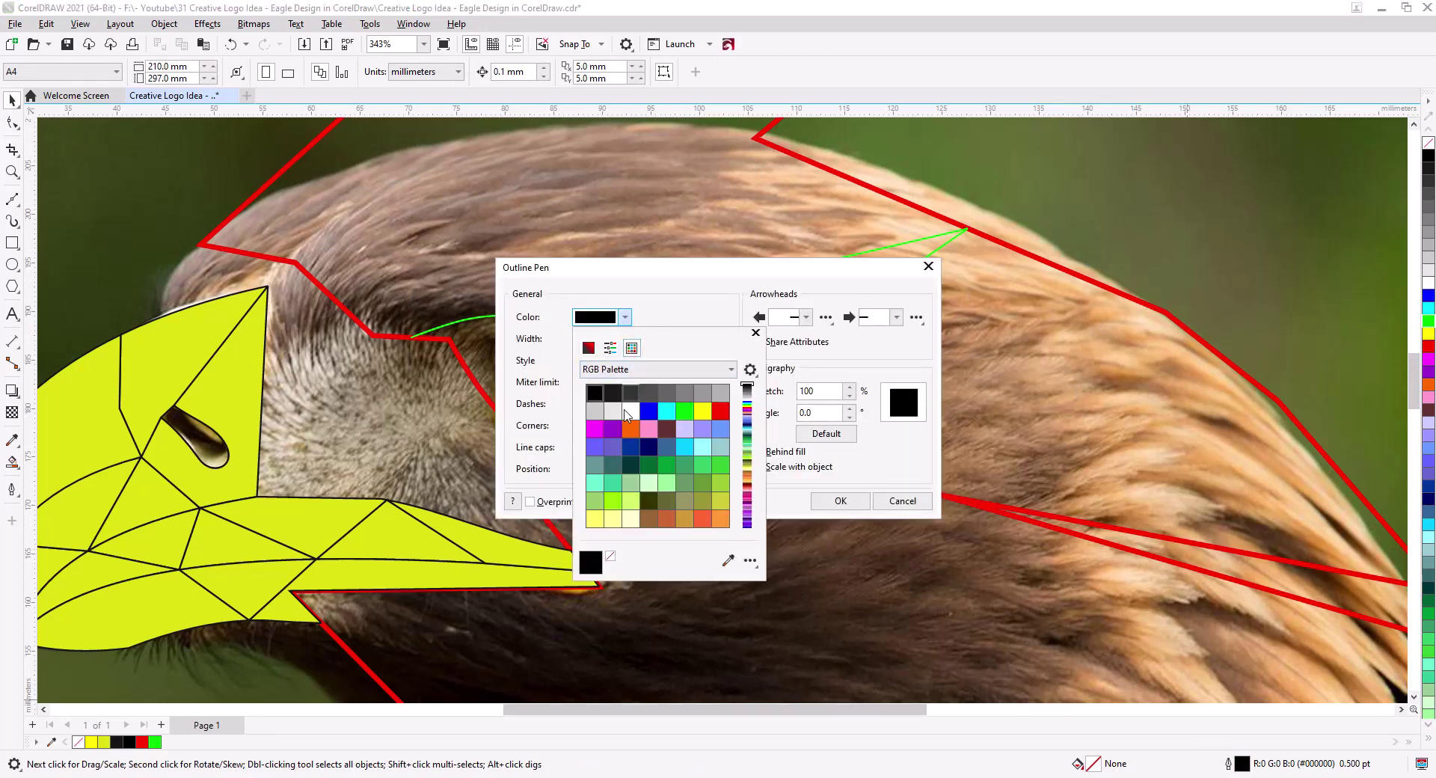
{"action": "left_click", "coordinate": [685, 412]}
{"action": "left_click", "coordinate": [625, 338]}
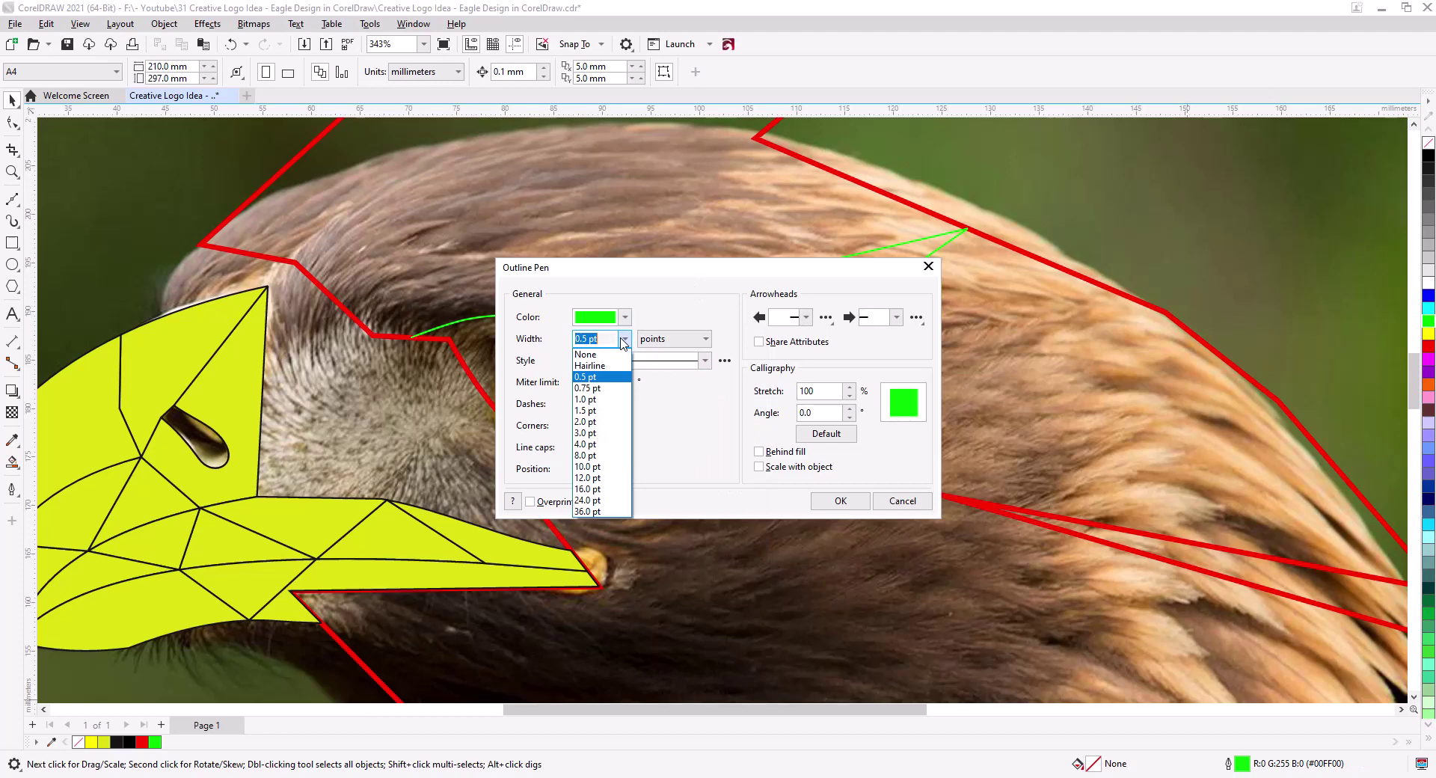
{"action": "left_click", "coordinate": [595, 398]}
{"action": "left_click", "coordinate": [839, 500]}
Set the green brow line's outline width to 1.0 pt
{"action": "left_click", "coordinate": [683, 298]}
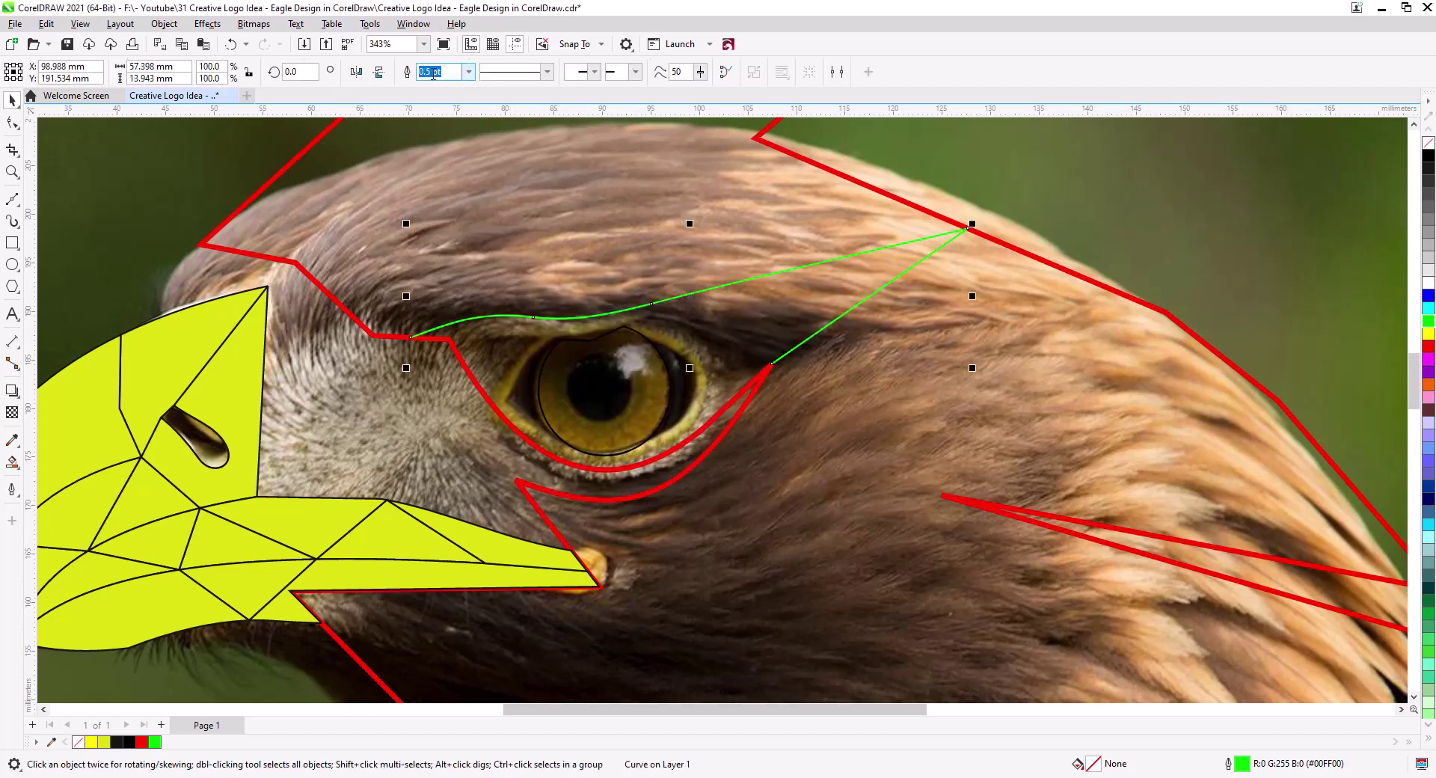
{"action": "left_click", "coordinate": [469, 72]}
{"action": "left_click", "coordinate": [429, 131]}
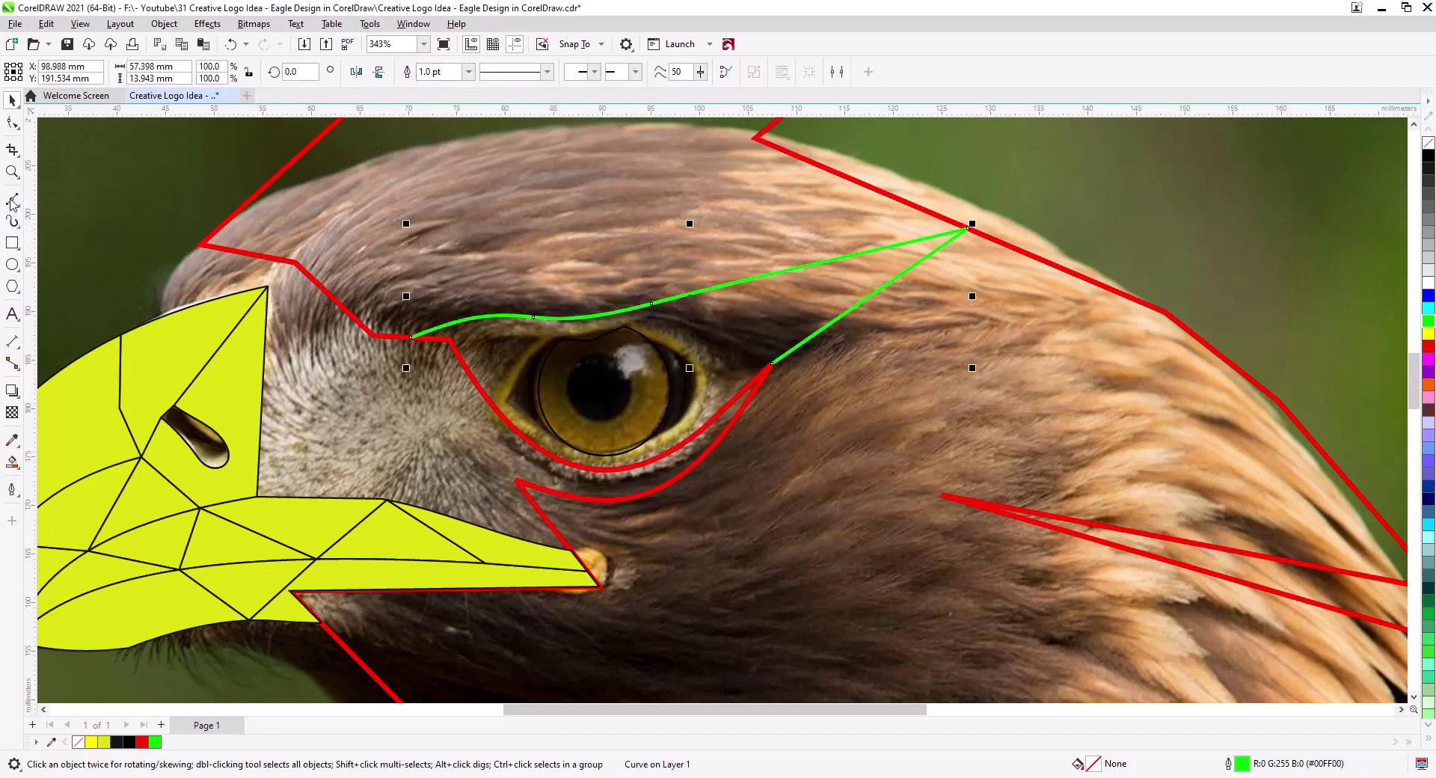
Draw a green line across the forehead from the red corner above the beak to the first red corner on the crown
{"action": "left_click", "coordinate": [13, 201]}
{"action": "scroll", "coordinate": [335, 535], "scroll_direction": "up", "scroll_amount": 3}
{"action": "scroll", "coordinate": [335, 535], "scroll_direction": "right", "scroll_amount": 2}
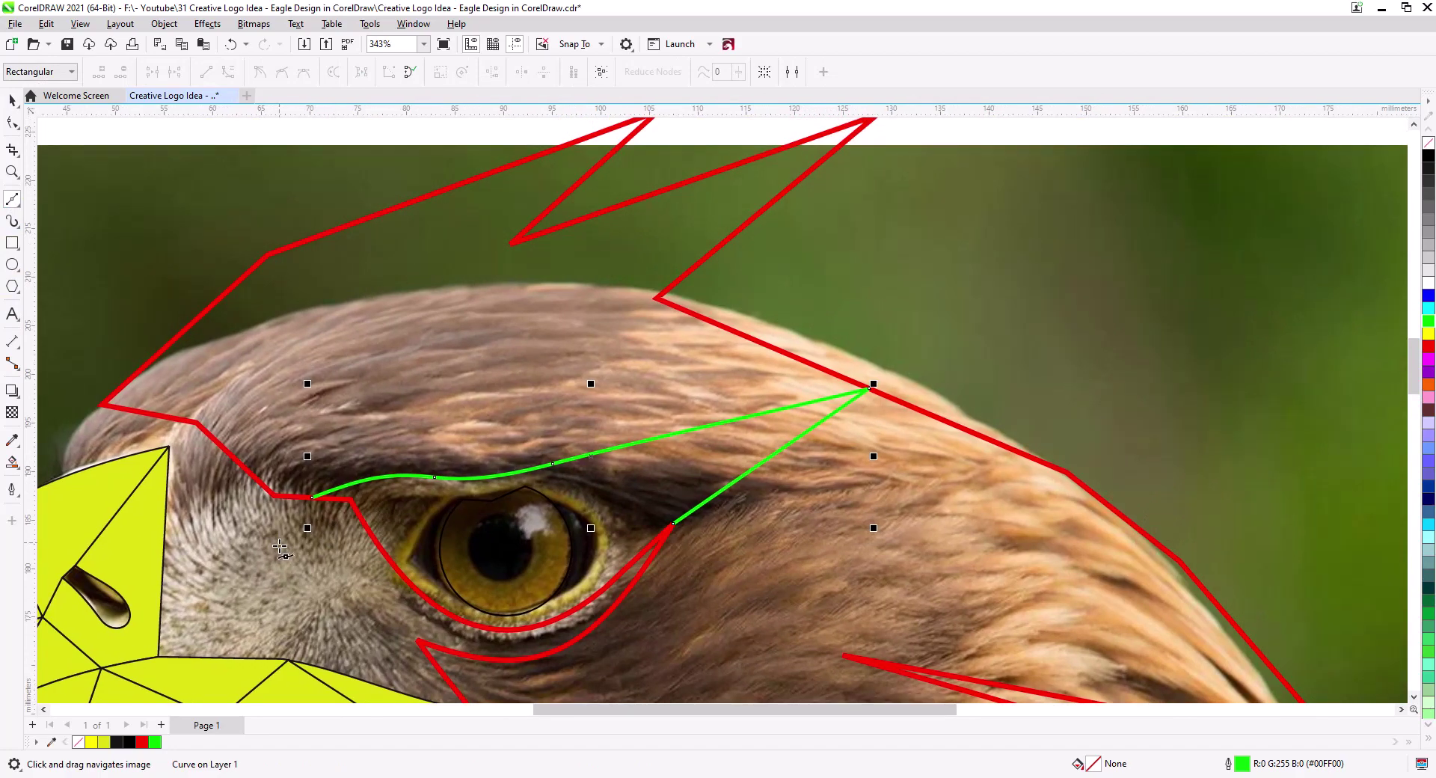
{"action": "scroll", "coordinate": [225, 467], "scroll_direction": "up", "scroll_amount": 1}
{"action": "left_click_drag", "start_coordinate": [179, 454], "coordinate": [268, 254]}
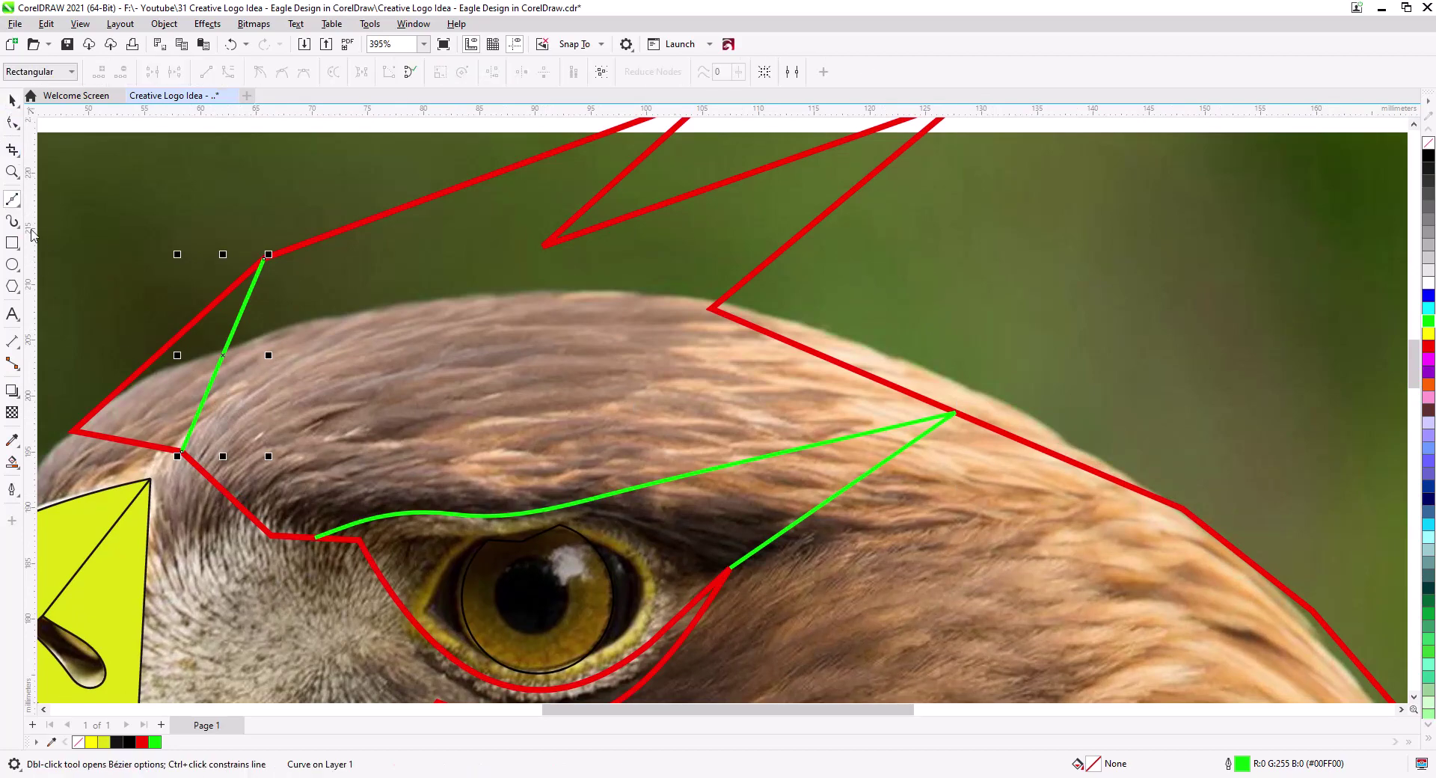
Draw a zigzag from the red corner before the eye through a small peak to the forehead corner, and through a large peak to the brow line
{"action": "left_click", "coordinate": [13, 198]}
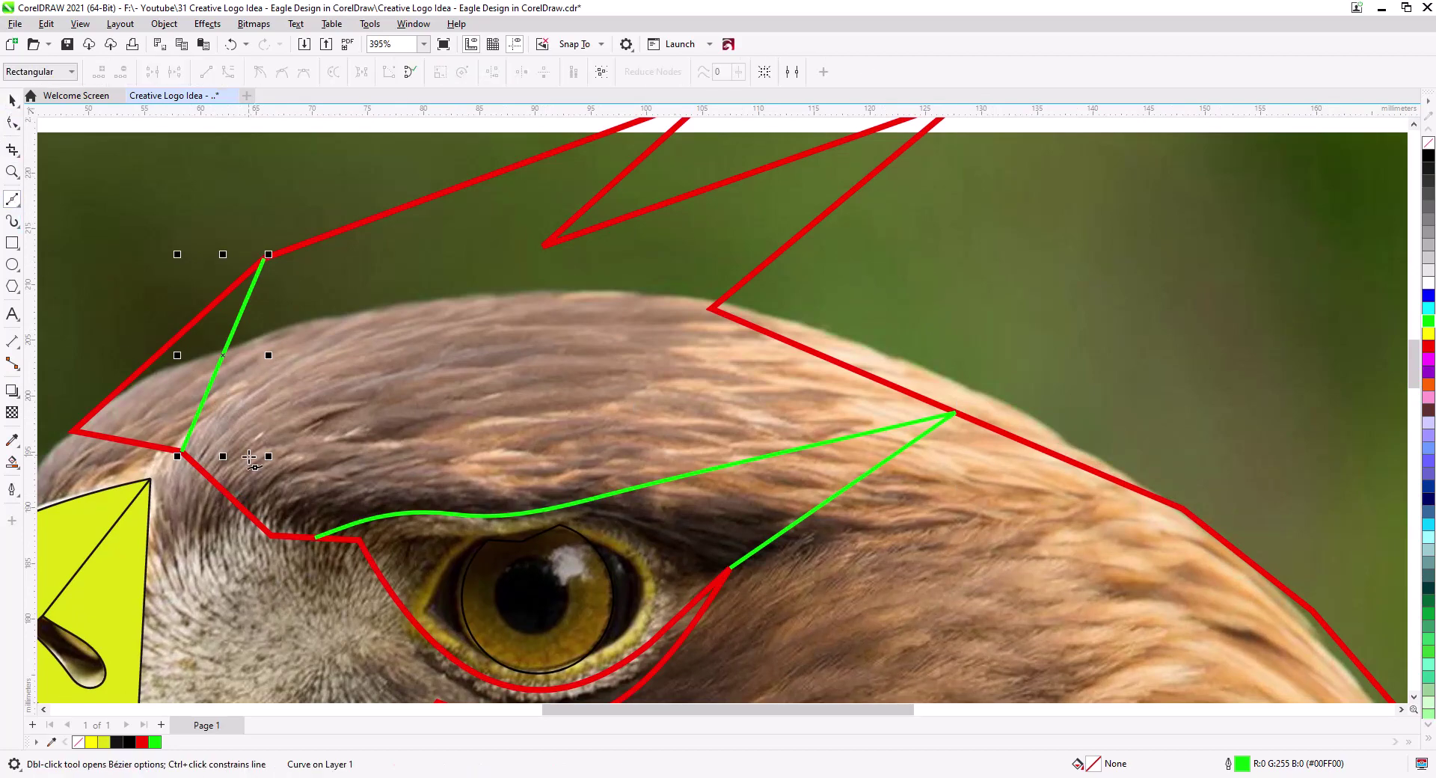
{"action": "left_click", "coordinate": [272, 536]}
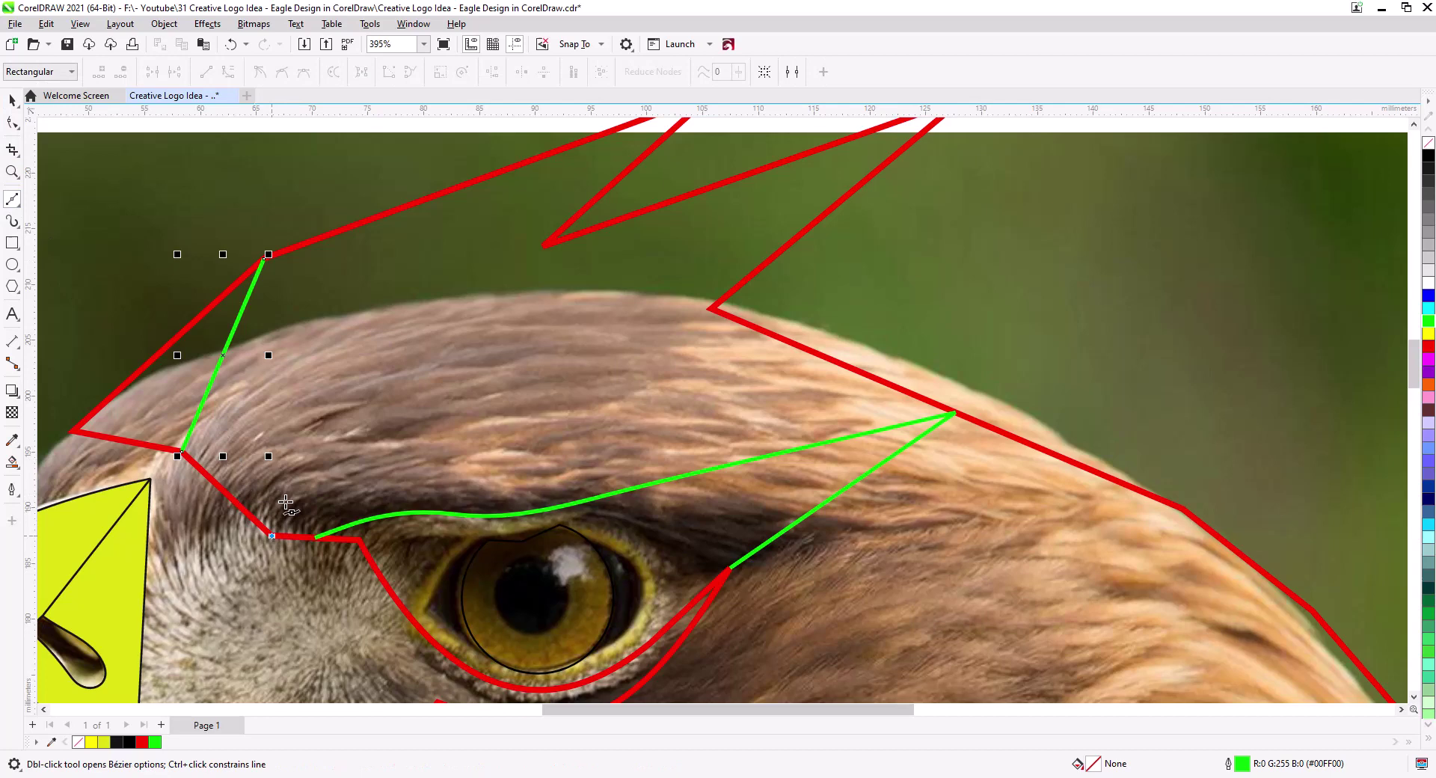
{"action": "left_click", "coordinate": [307, 405]}
{"action": "left_click", "coordinate": [183, 452]}
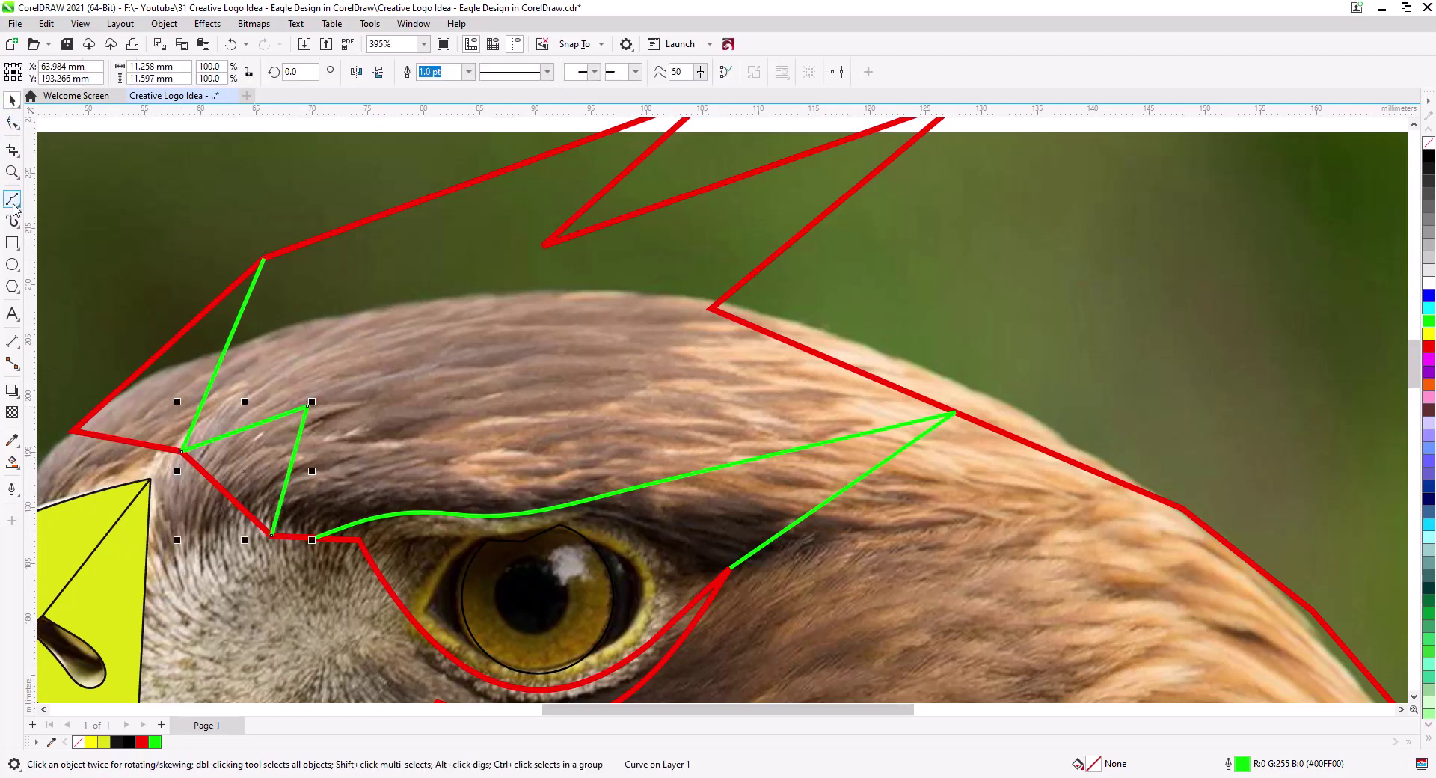
{"action": "left_click", "coordinate": [182, 451]}
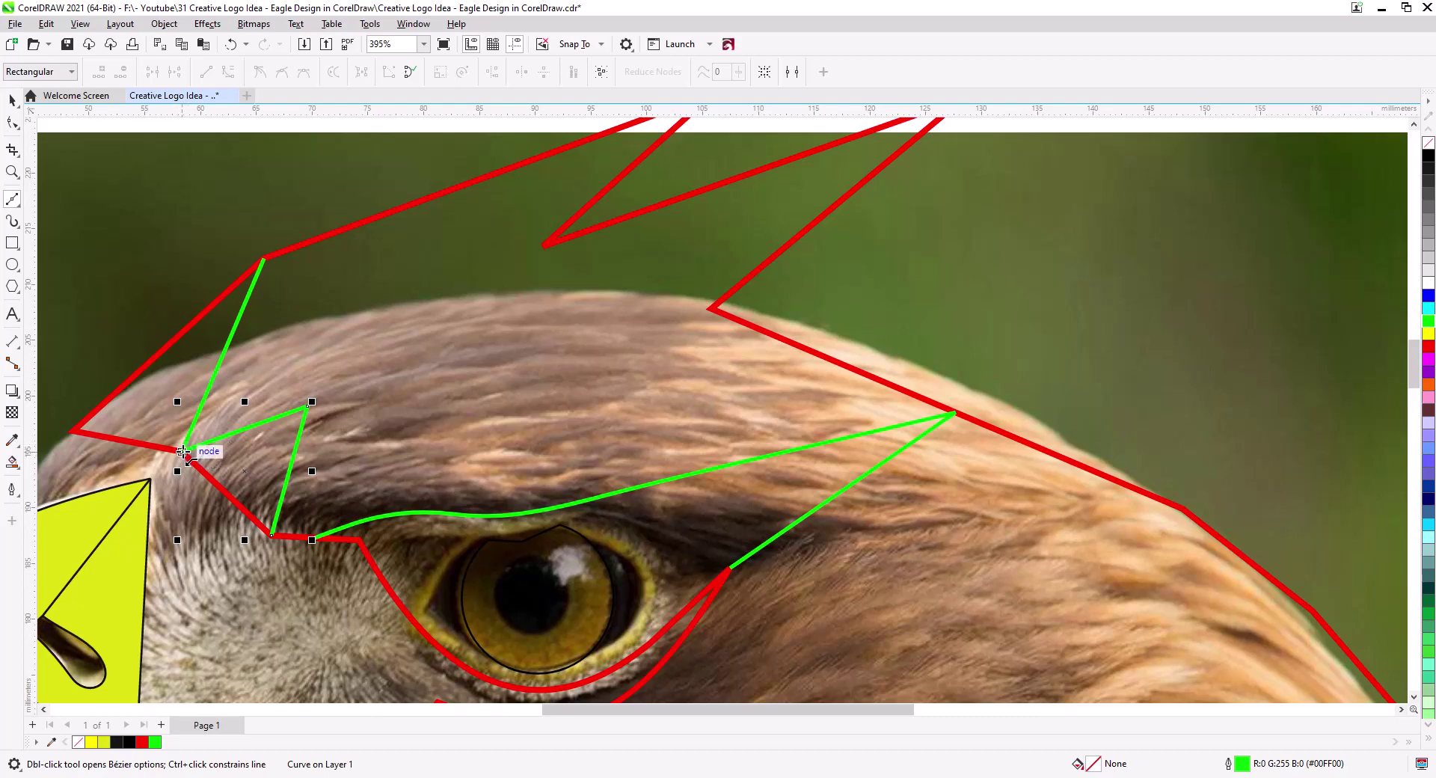
{"action": "left_click", "coordinate": [533, 314]}
{"action": "left_click", "coordinate": [448, 515]}
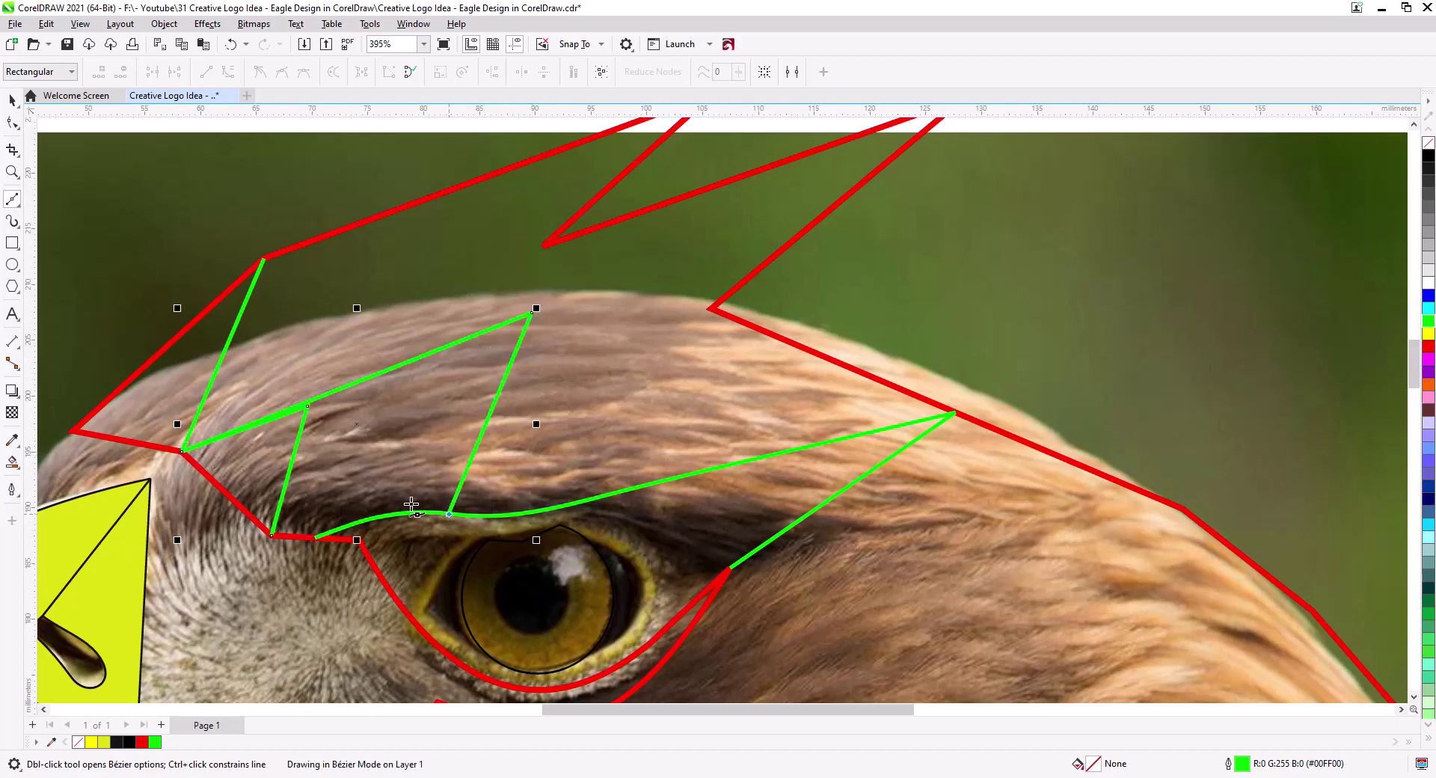
Move the small peak's tip on the green zigzag slightly down and towards the back of the head
{"action": "left_click", "coordinate": [13, 123]}
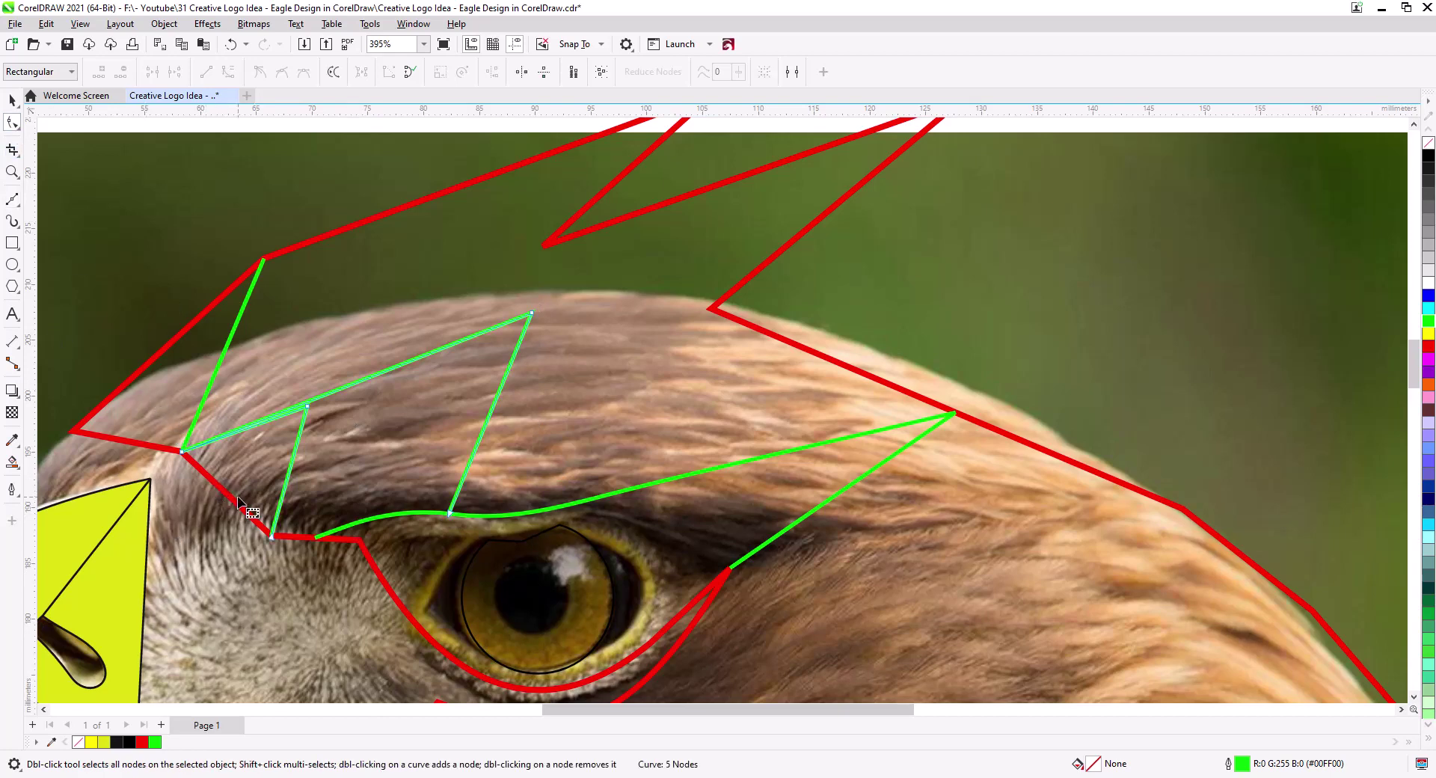
{"action": "left_click", "coordinate": [291, 461]}
{"action": "left_click_drag", "start_coordinate": [305, 404], "coordinate": [325, 424]}
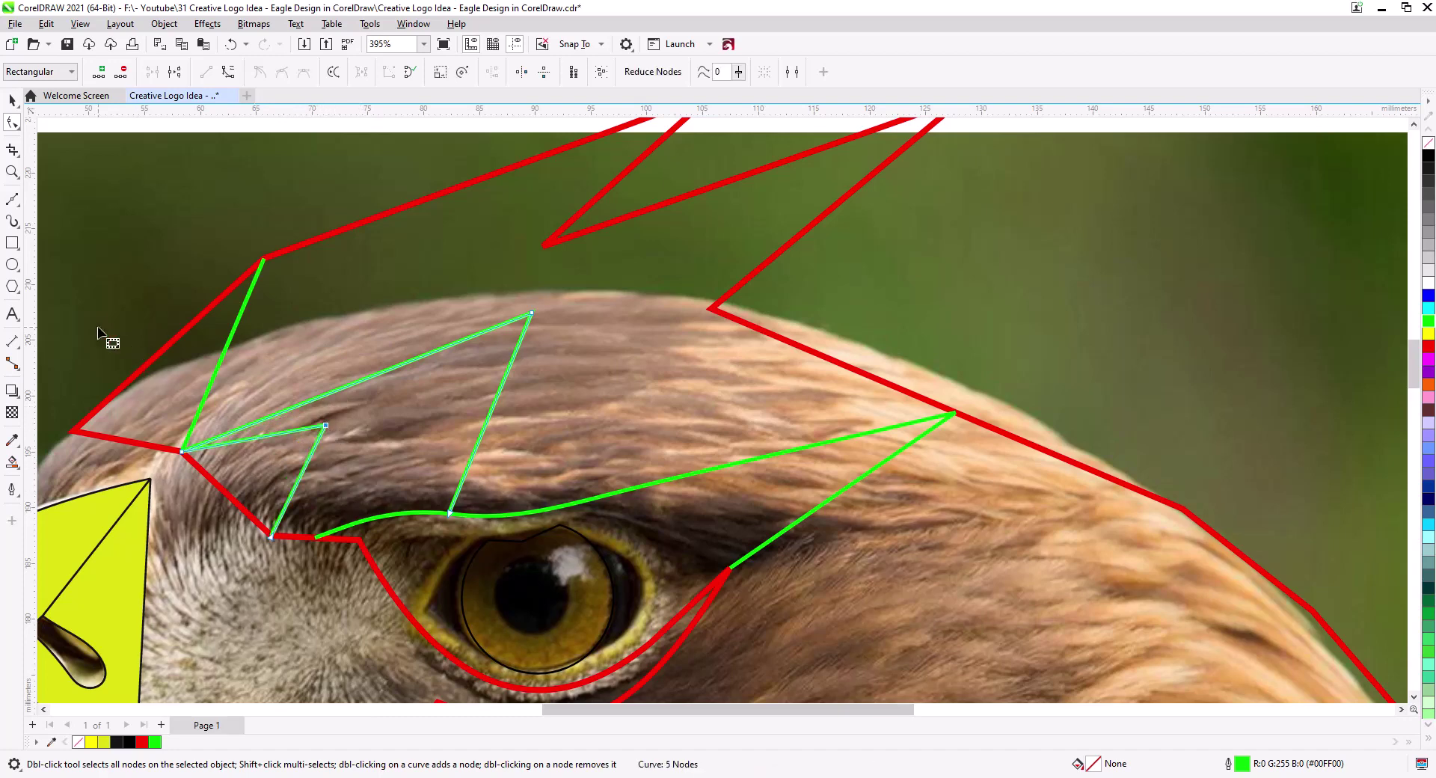
Draw a small spike from the green forehead line up to a peak and back down onto the zigzag's long upper edge
{"action": "left_click", "coordinate": [14, 202]}
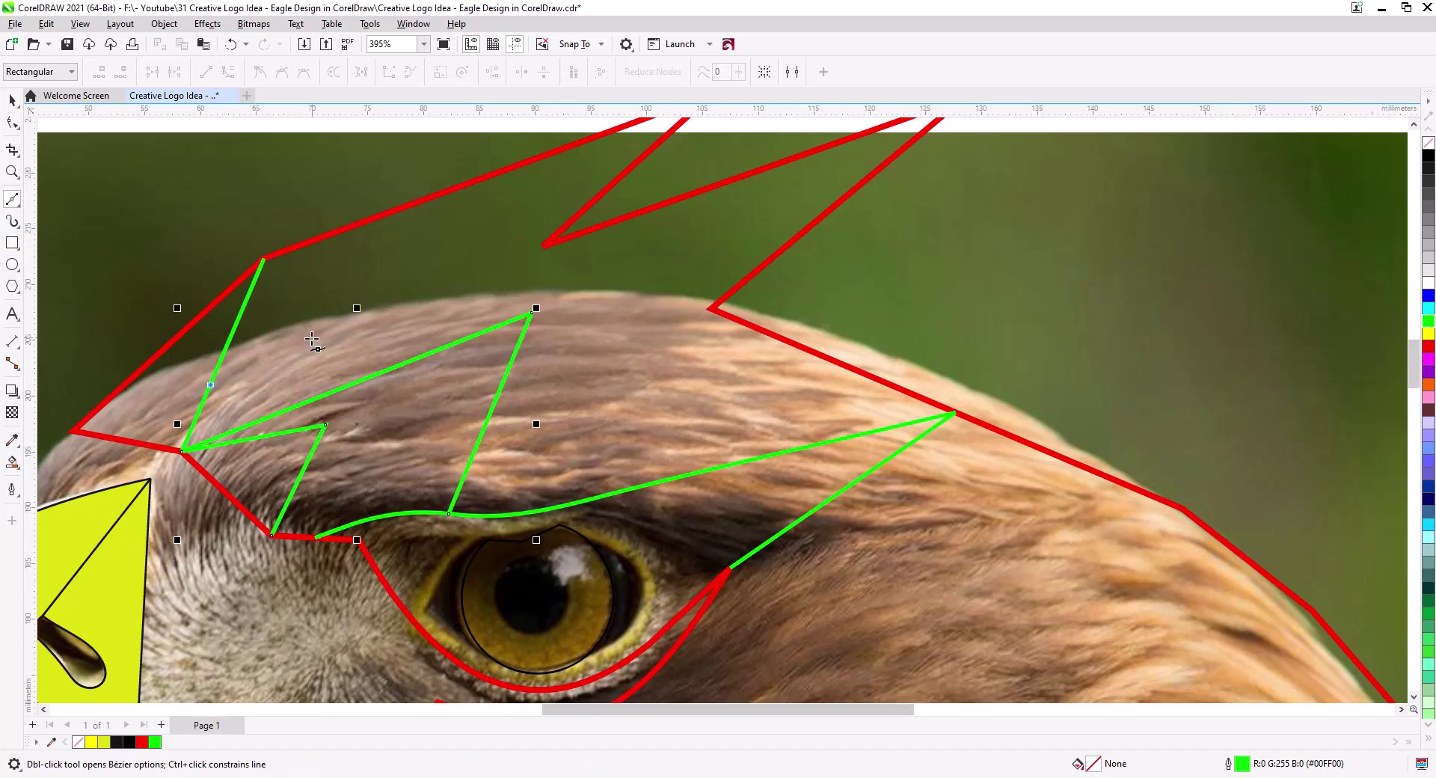
{"action": "left_click", "coordinate": [380, 262]}
{"action": "left_click", "coordinate": [209, 385]}
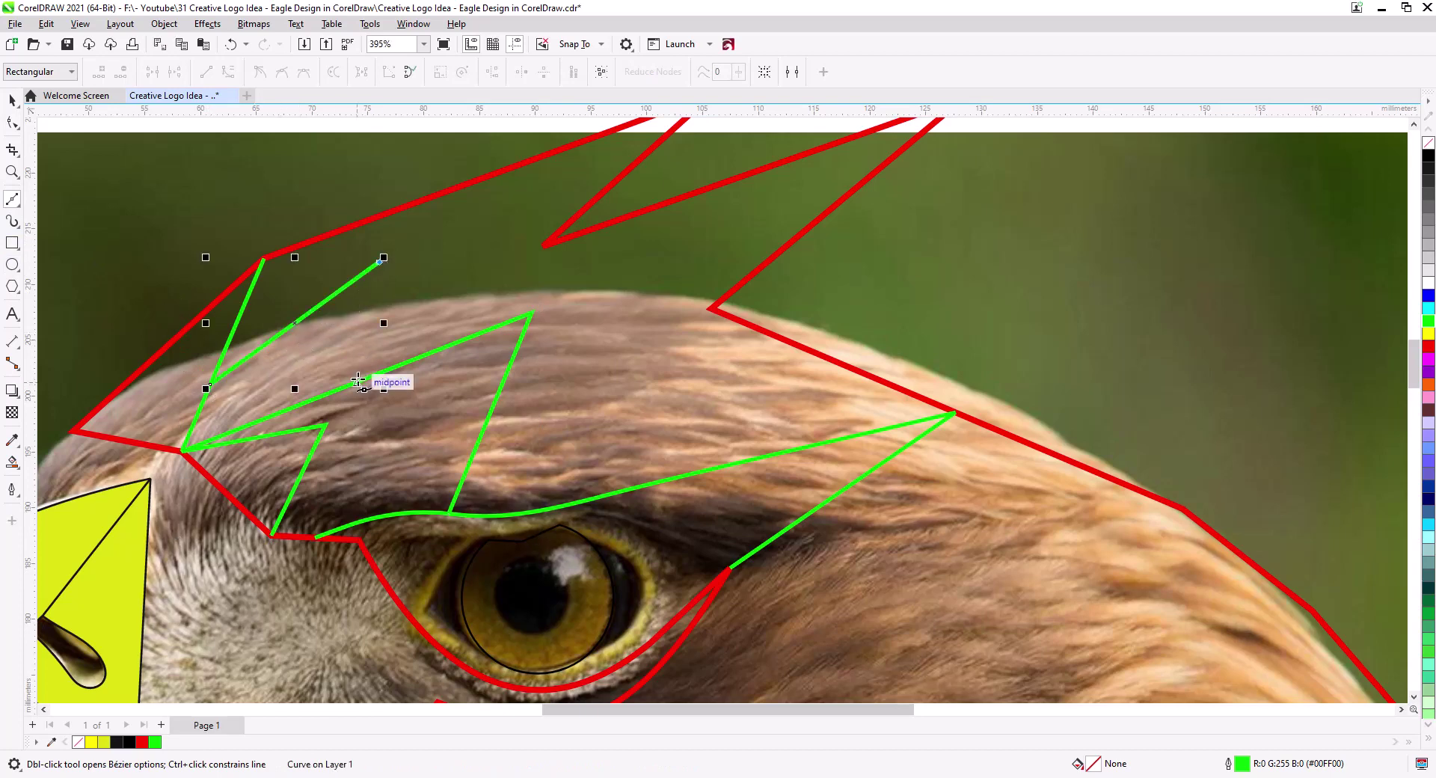
{"action": "left_click", "coordinate": [358, 381]}
Move the zigzag's large peak to the notch between the two red crest points
{"action": "left_click", "coordinate": [8, 104]}
{"action": "left_click_drag", "start_coordinate": [300, 326], "coordinate": [218, 353]}
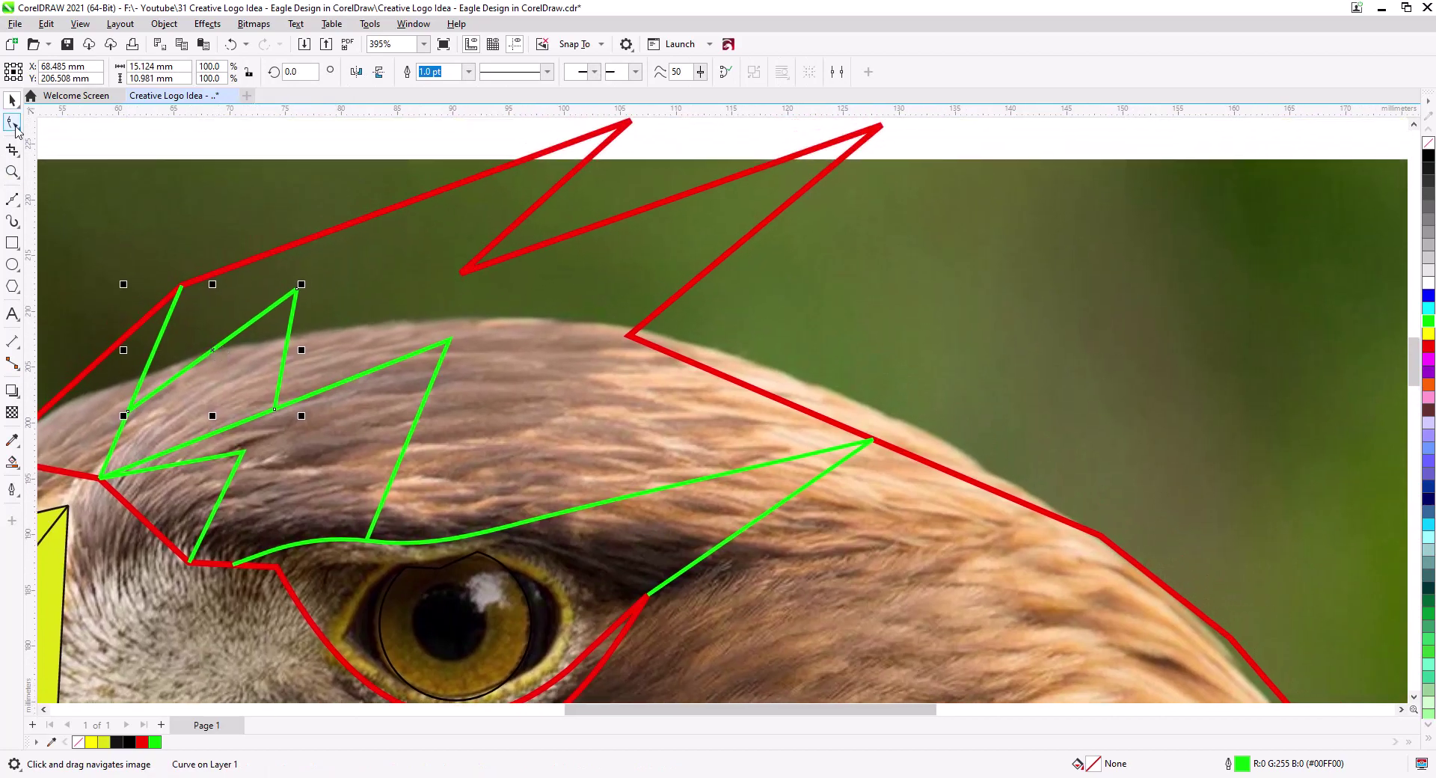
{"action": "left_click", "coordinate": [13, 122]}
{"action": "left_click_drag", "start_coordinate": [447, 342], "coordinate": [462, 274]}
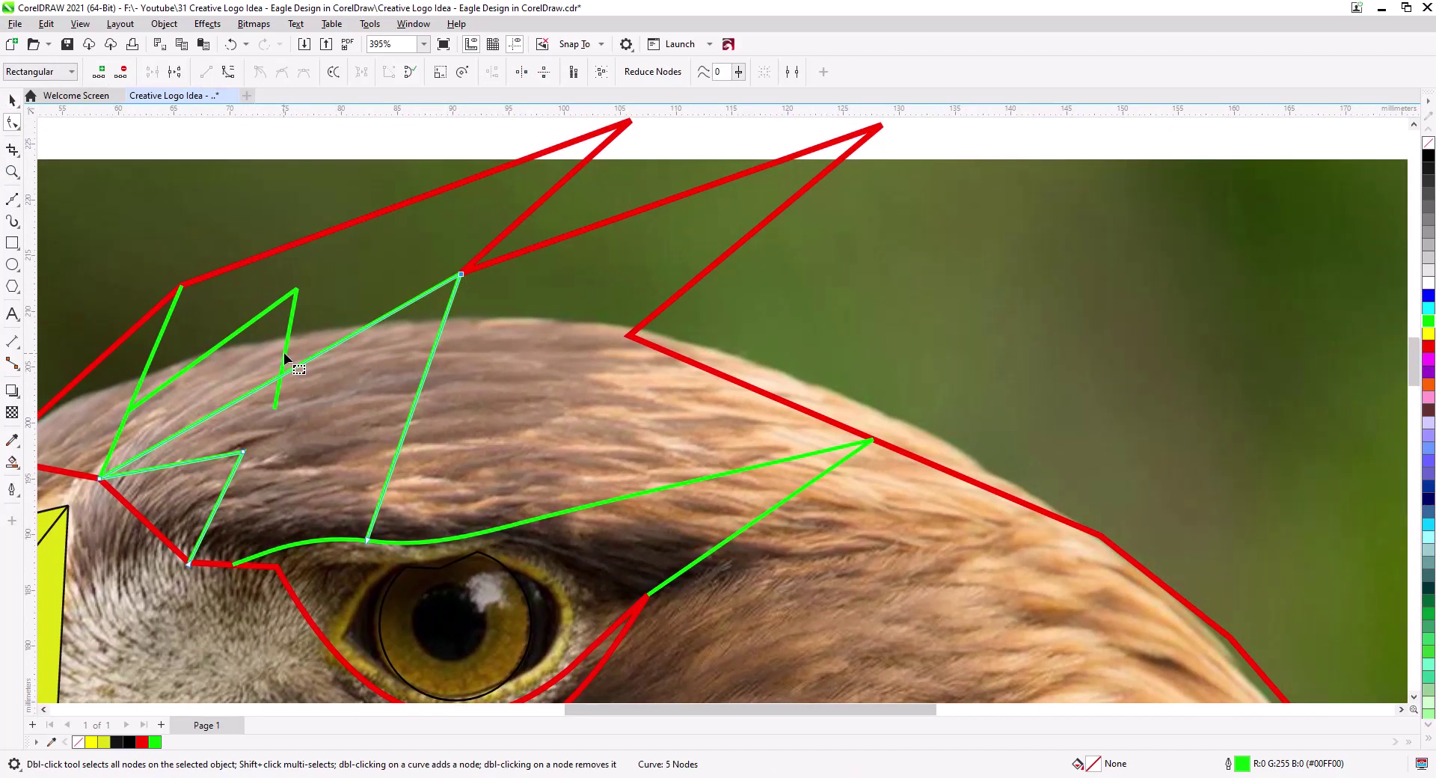
Reattach the upper spike's loose end to the long green edge and extend the lower small peak's tip farther towards the back of the head
{"action": "left_click", "coordinate": [284, 358]}
{"action": "left_click_drag", "start_coordinate": [276, 408], "coordinate": [280, 375]}
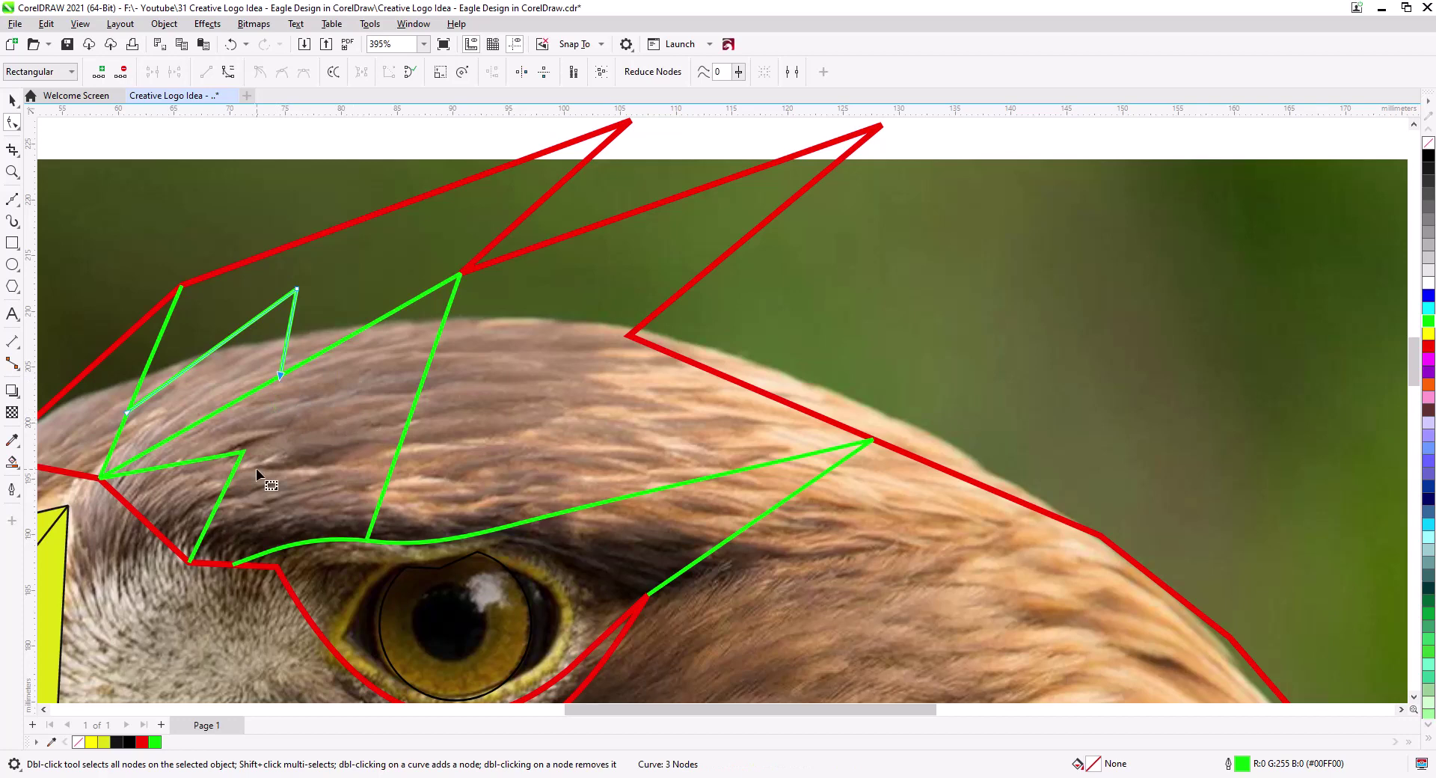
{"action": "left_click", "coordinate": [244, 452]}
{"action": "left_click_drag", "start_coordinate": [244, 451], "coordinate": [287, 437]}
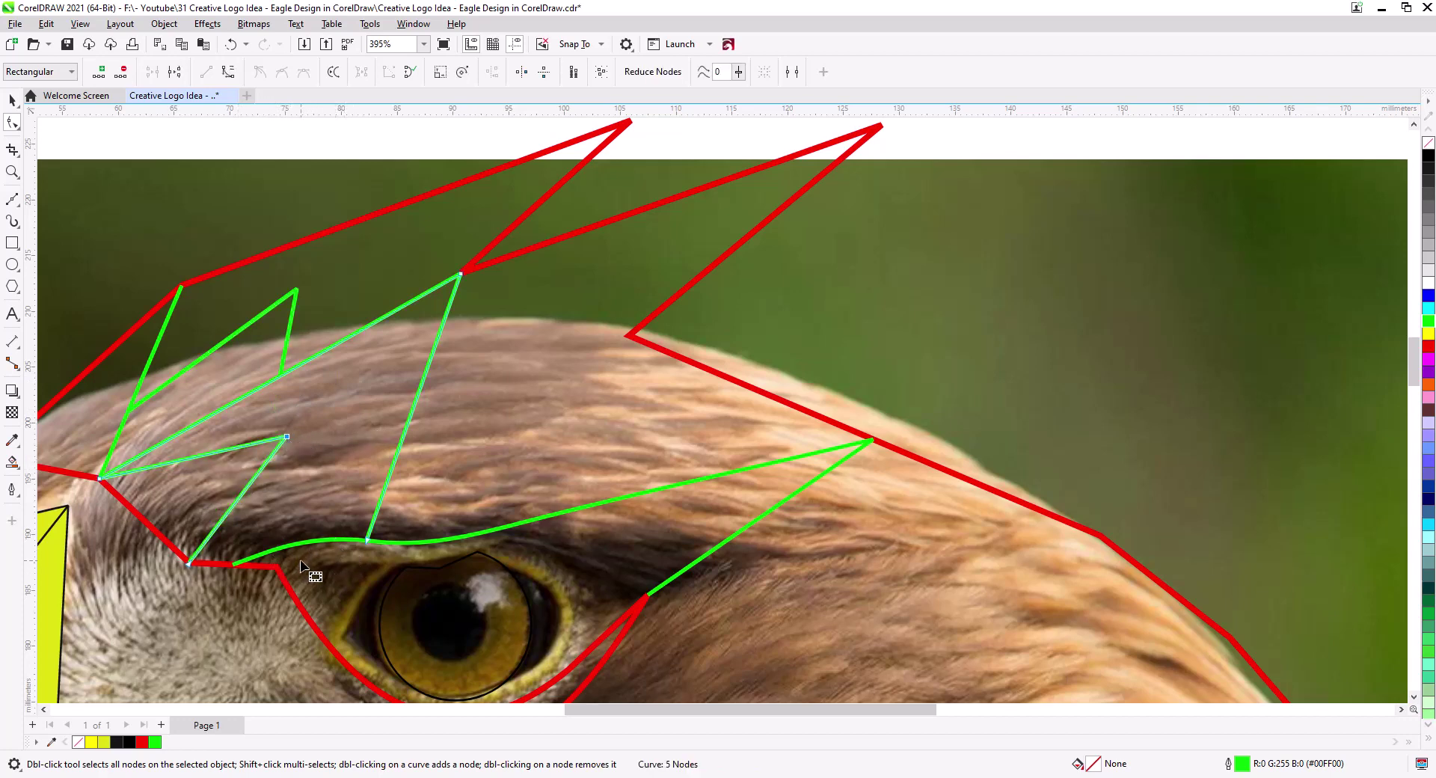
Draw a green peak from the zigzag's foot on the brow curve up to the red crown notch and back down onto the brow's long edge
{"action": "left_click", "coordinate": [12, 341]}
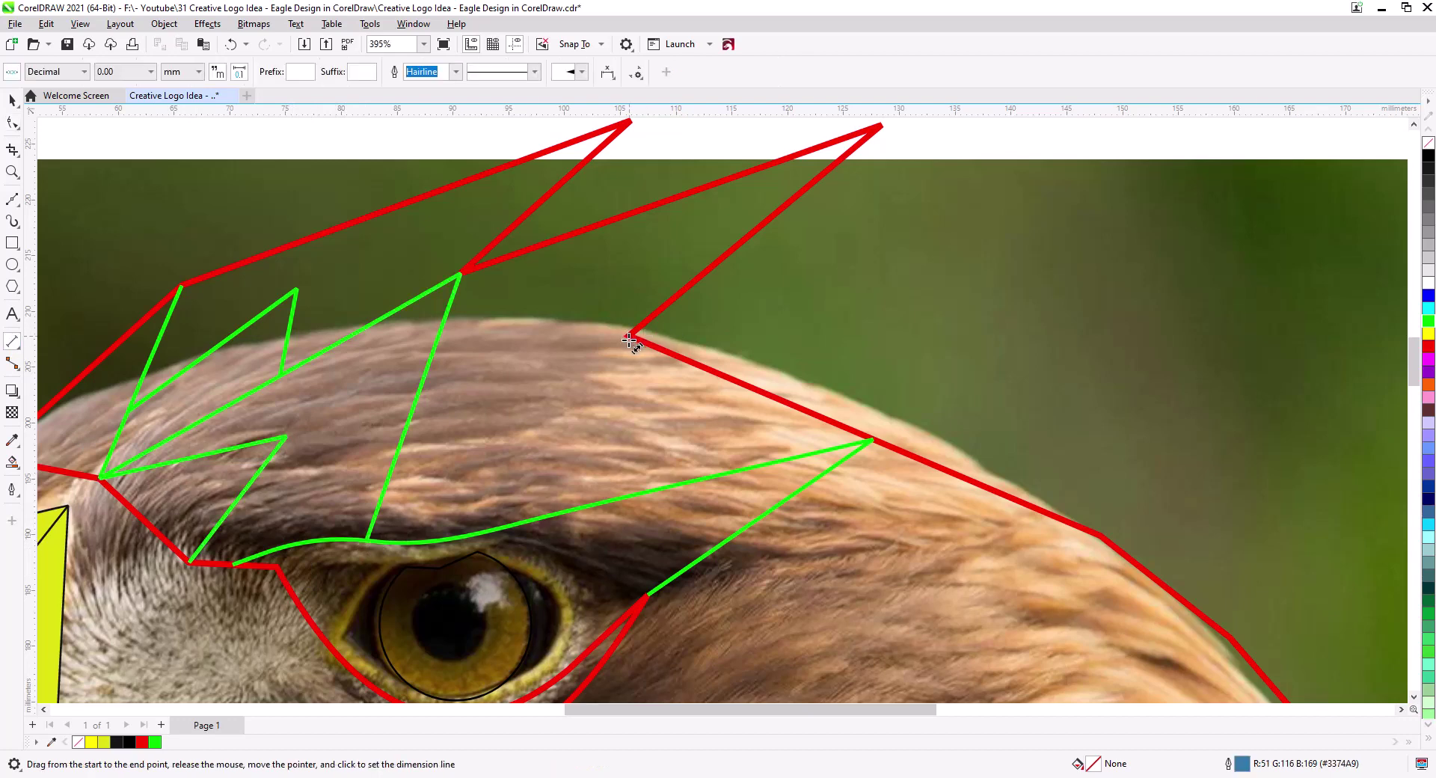
{"action": "left_click", "coordinate": [12, 199]}
{"action": "left_click", "coordinate": [367, 540]}
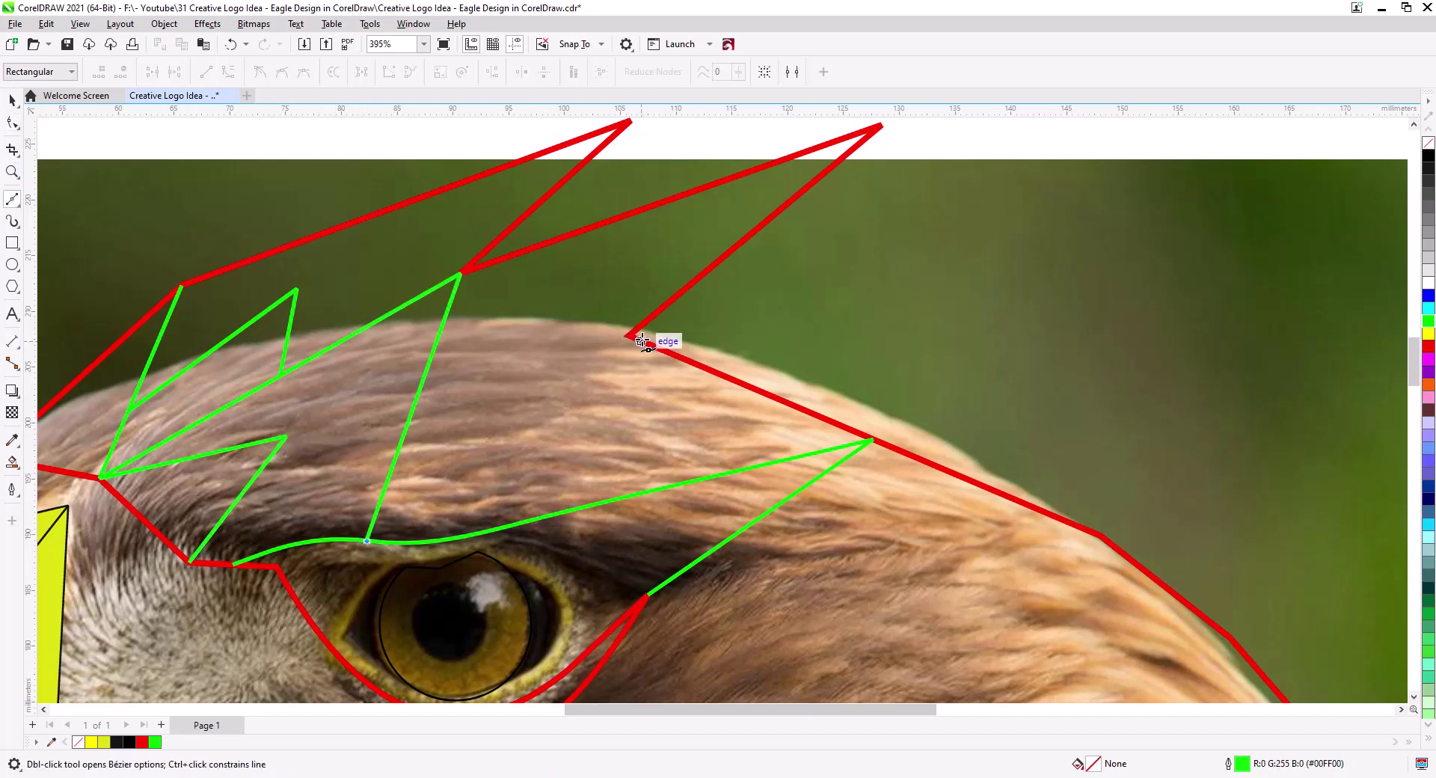
{"action": "left_click", "coordinate": [631, 334]}
{"action": "left_click", "coordinate": [589, 506]}
{"action": "left_click", "coordinate": [11, 100]}
Draw a straight green line from the corner of the beak's mouth to the upper throat node on the red outline
{"action": "scroll", "coordinate": [471, 344], "scroll_direction": "down", "scroll_amount": 2}
{"action": "left_click_drag", "start_coordinate": [594, 453], "coordinate": [446, 376]}
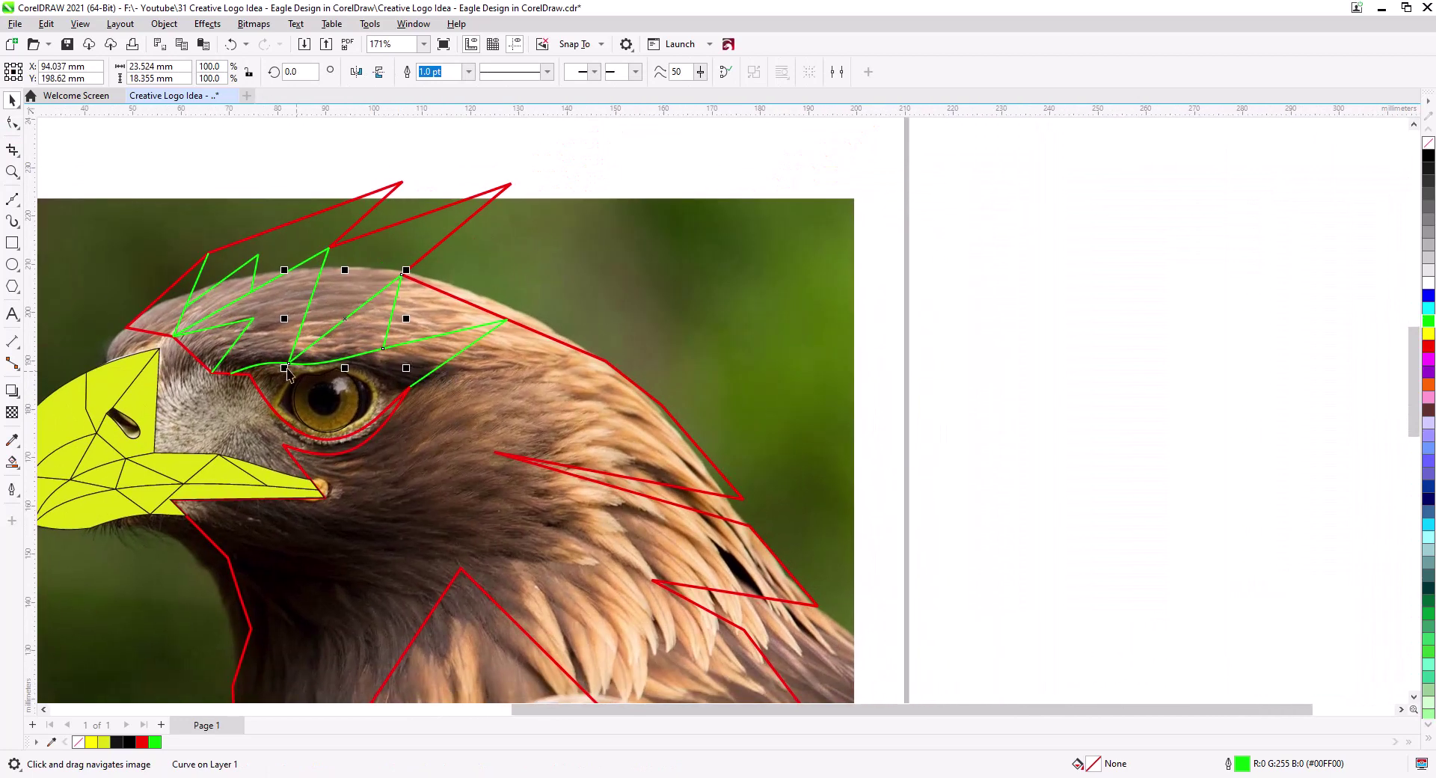
{"action": "left_click", "coordinate": [11, 200]}
{"action": "scroll", "coordinate": [361, 426], "scroll_direction": "down", "scroll_amount": 2}
{"action": "left_click", "coordinate": [314, 407]}
{"action": "left_click", "coordinate": [213, 473]}
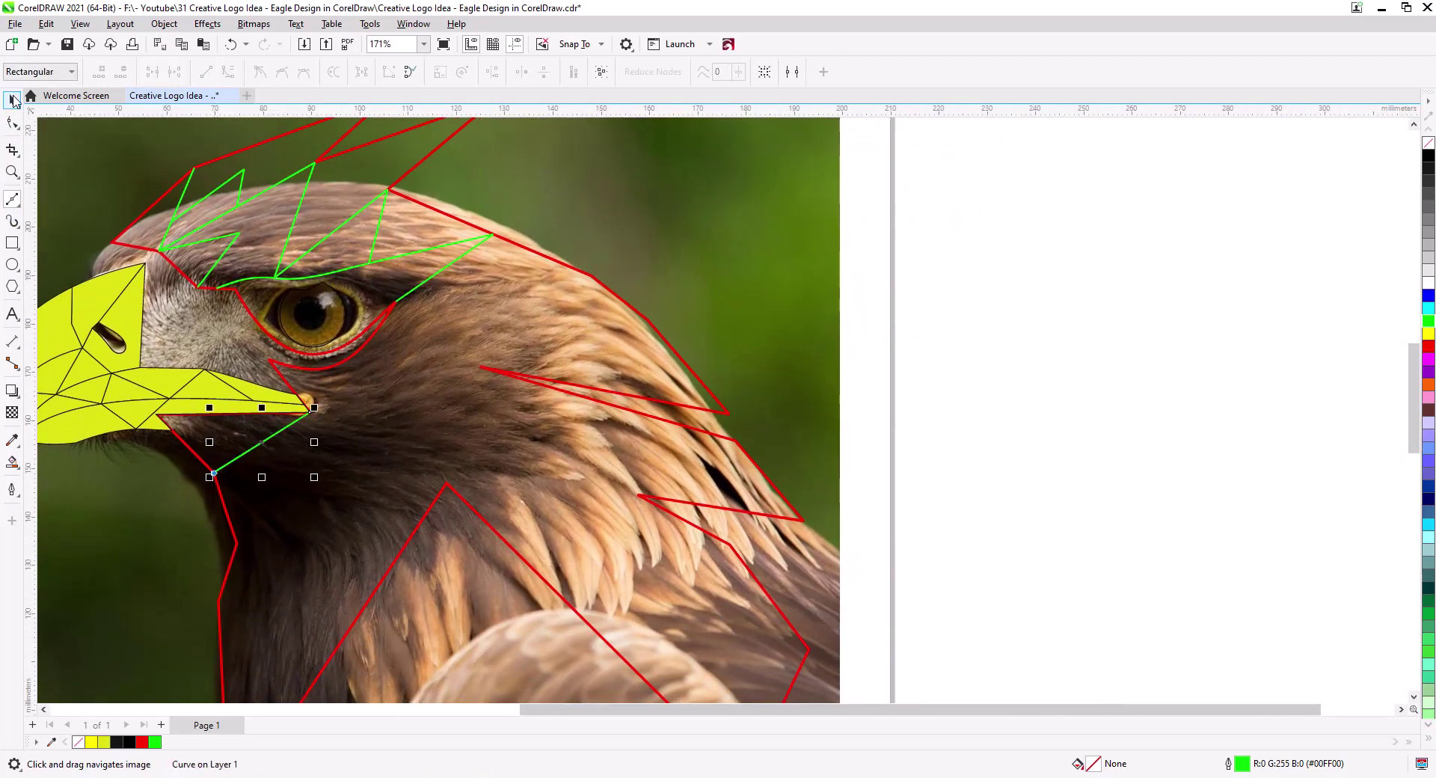
Draw a narrow green wedge from the middle throat node to the red peak inside the neck and back to the lower throat node
{"action": "left_click", "coordinate": [237, 543]}
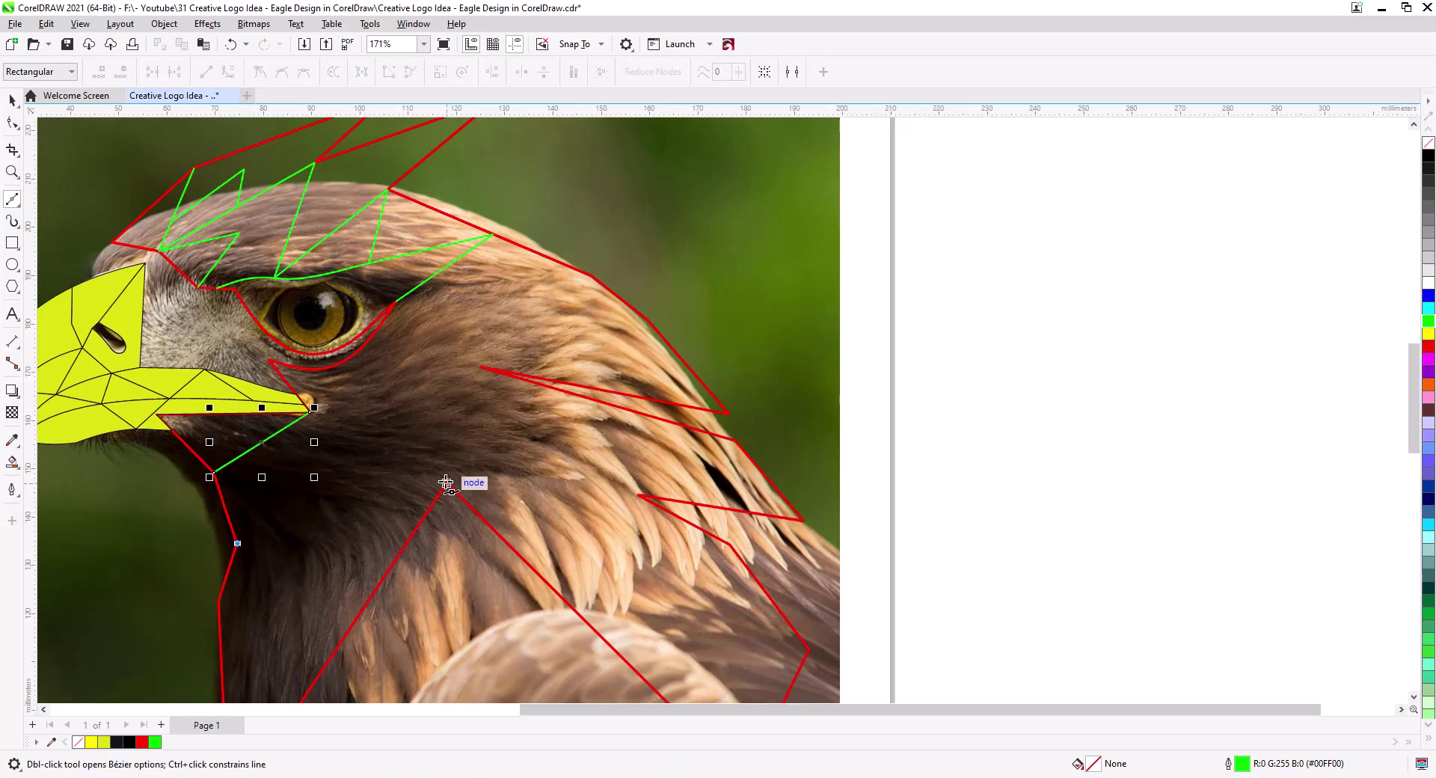
{"action": "left_click", "coordinate": [447, 482]}
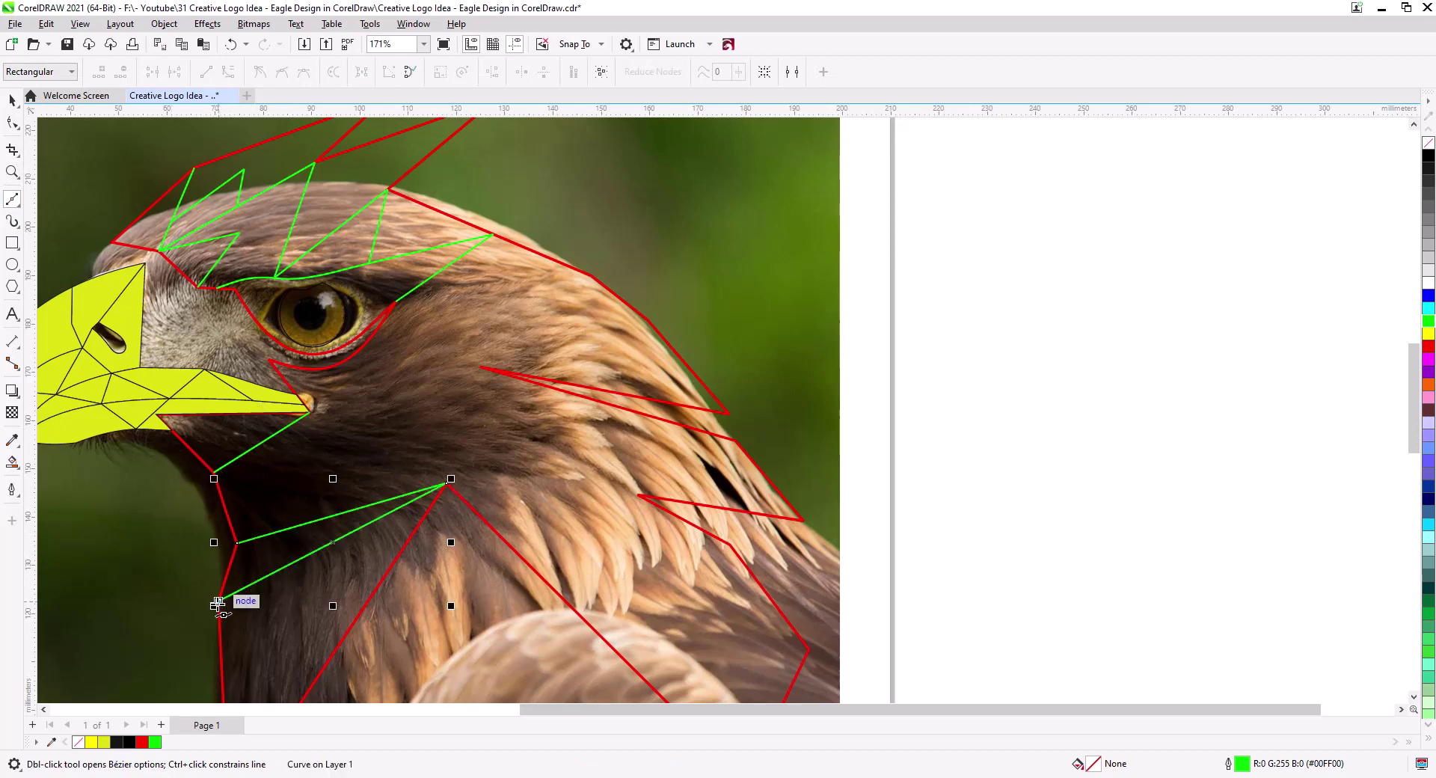
{"action": "left_click", "coordinate": [221, 598]}
Draw green lines from the mouth corner to the neck's inner peak and from the mouth corner to the middle throat node
{"action": "scroll", "coordinate": [378, 465], "scroll_direction": "down", "scroll_amount": 1}
{"action": "left_click_drag", "start_coordinate": [377, 466], "coordinate": [374, 472]}
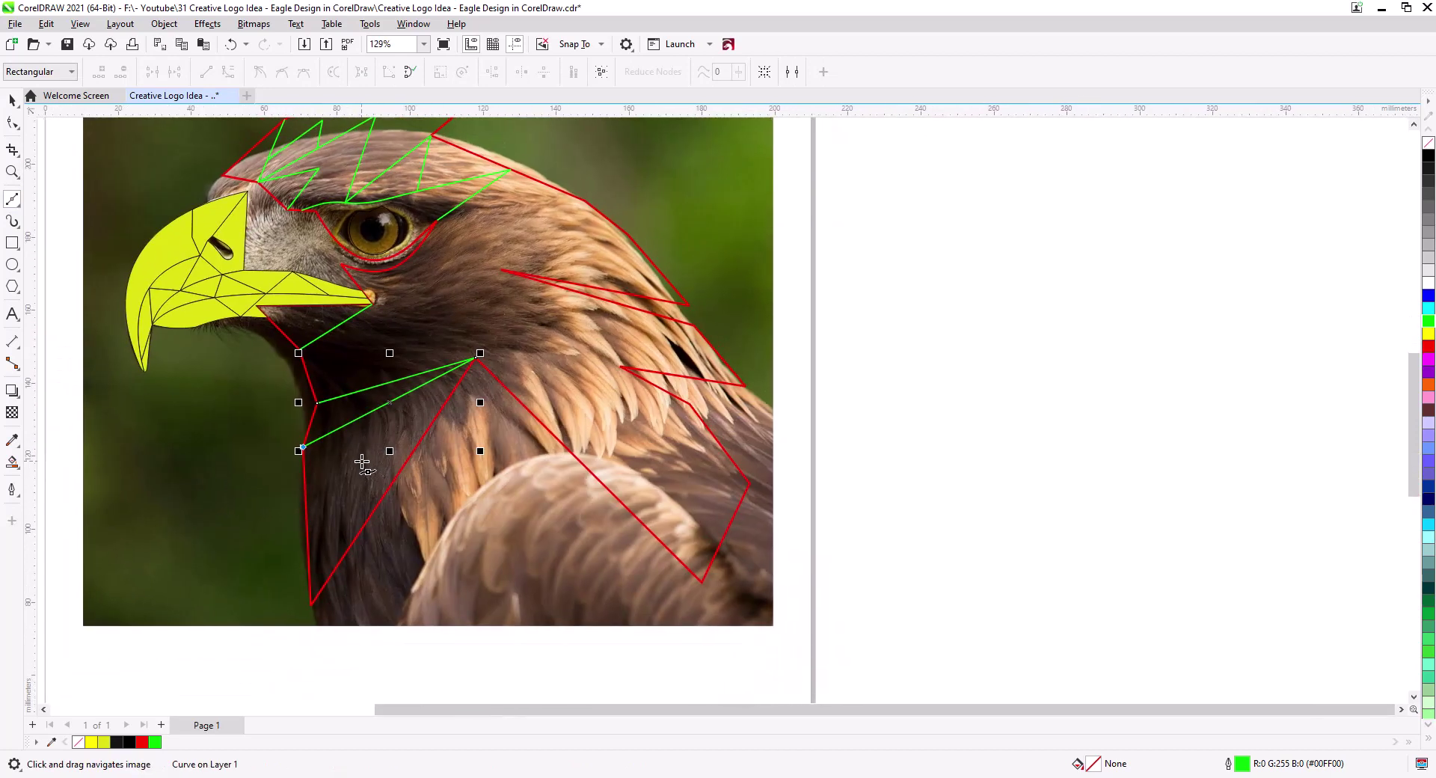
{"action": "left_click", "coordinate": [372, 302]}
{"action": "left_click", "coordinate": [469, 360]}
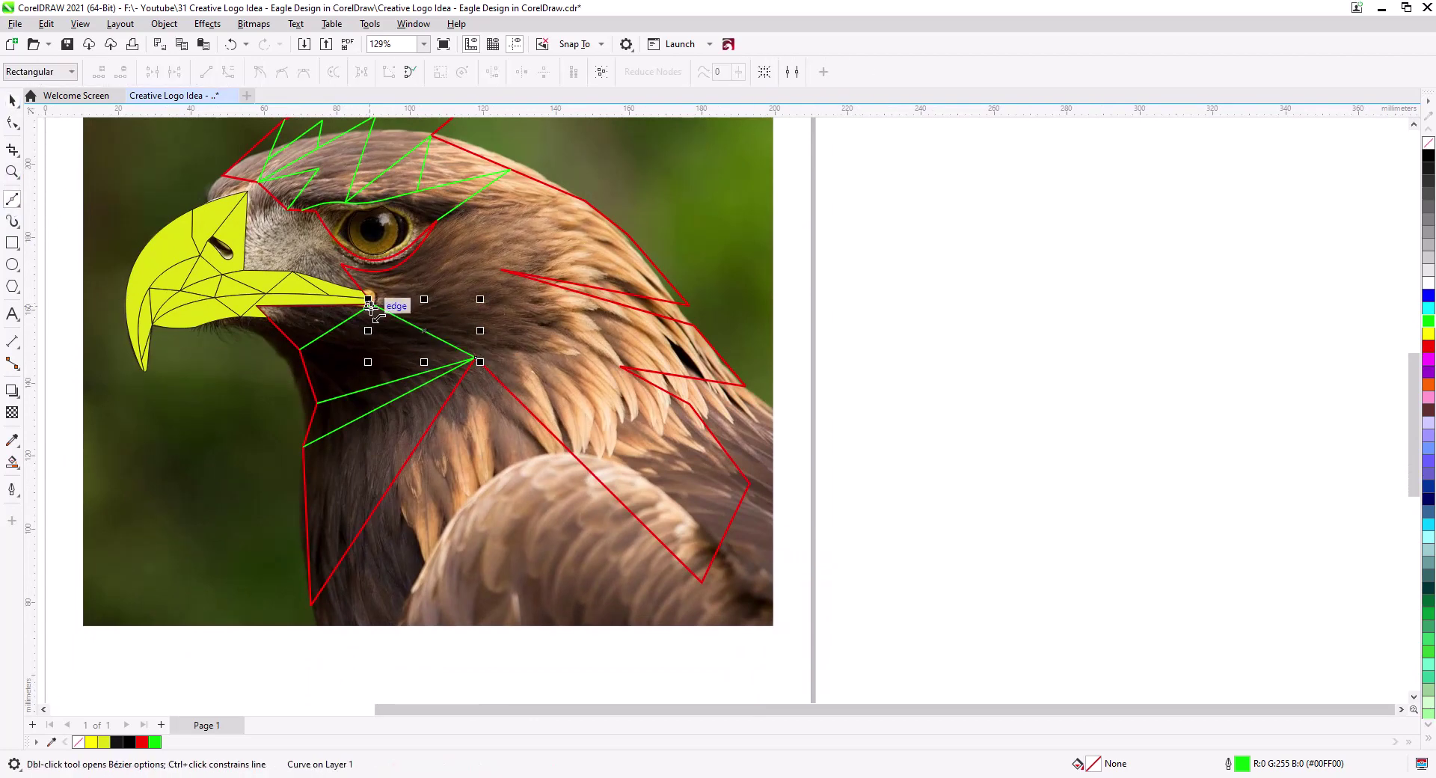
{"action": "left_click", "coordinate": [318, 403]}
{"action": "key", "text": "space"}
{"action": "left_click", "coordinate": [544, 464]}
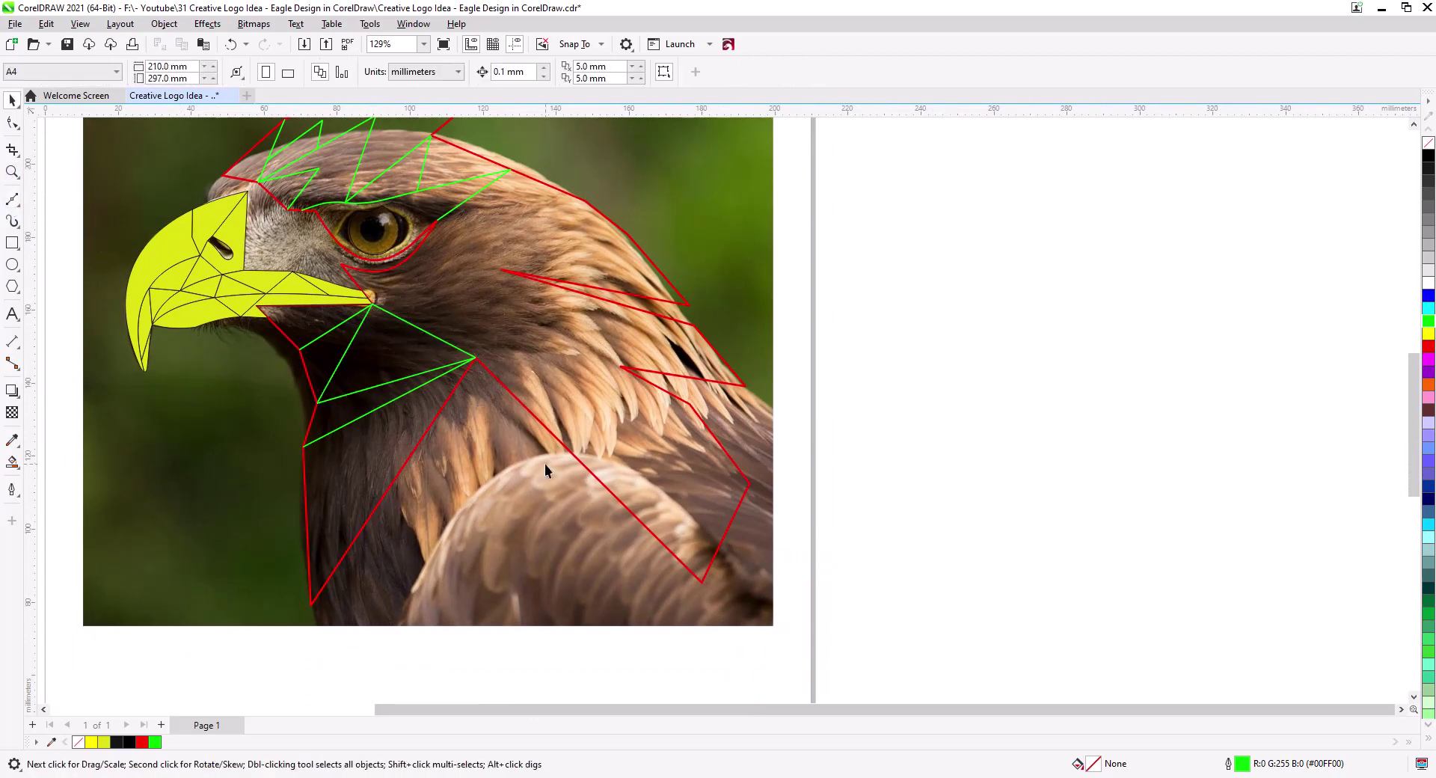
Draw a facet from the lower throat node inward and down to the neck's front tip, and join its inner corner to the neck's peak
{"action": "left_click_drag", "start_coordinate": [503, 464], "coordinate": [486, 486]}
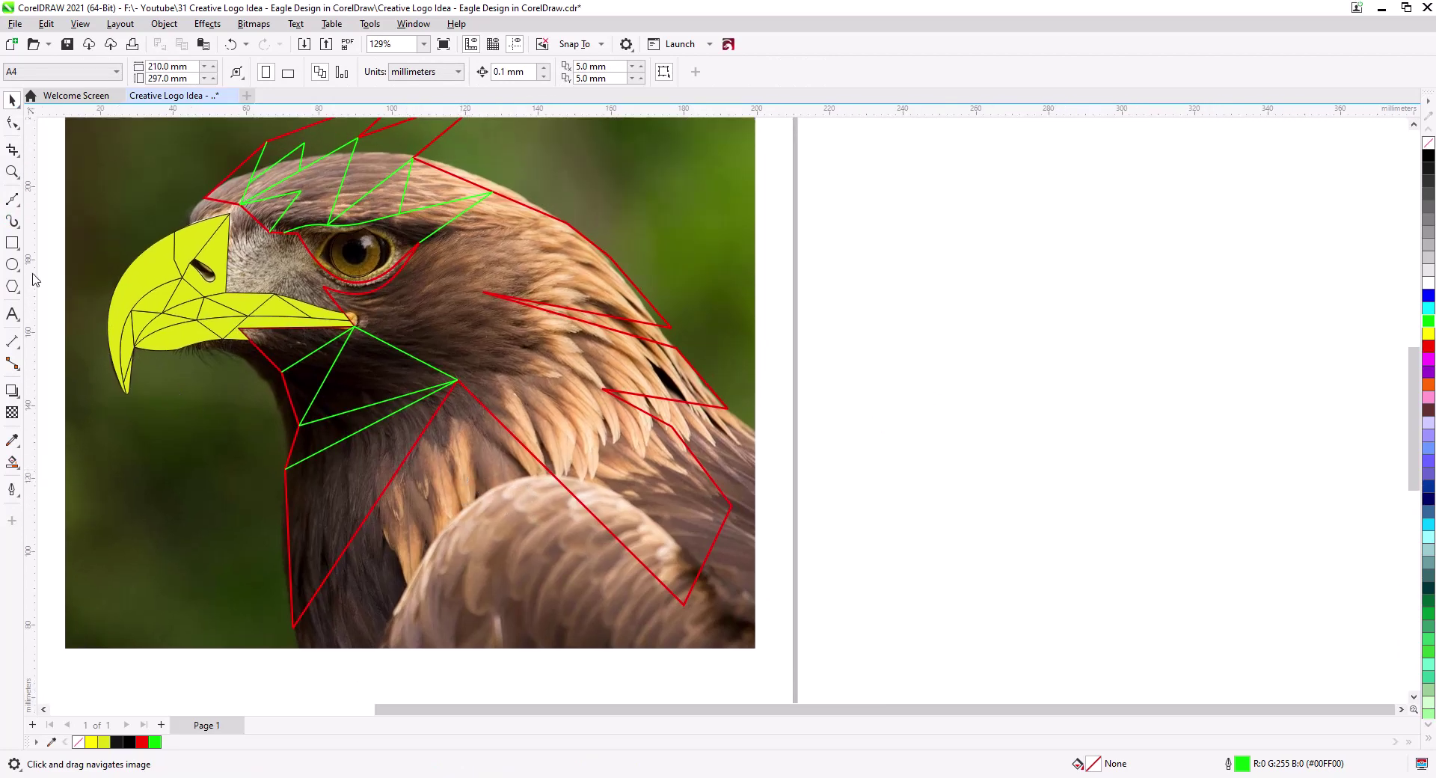
{"action": "left_click", "coordinate": [12, 199]}
{"action": "left_click", "coordinate": [284, 468]}
{"action": "left_click", "coordinate": [328, 493]}
{"action": "left_click", "coordinate": [293, 625]}
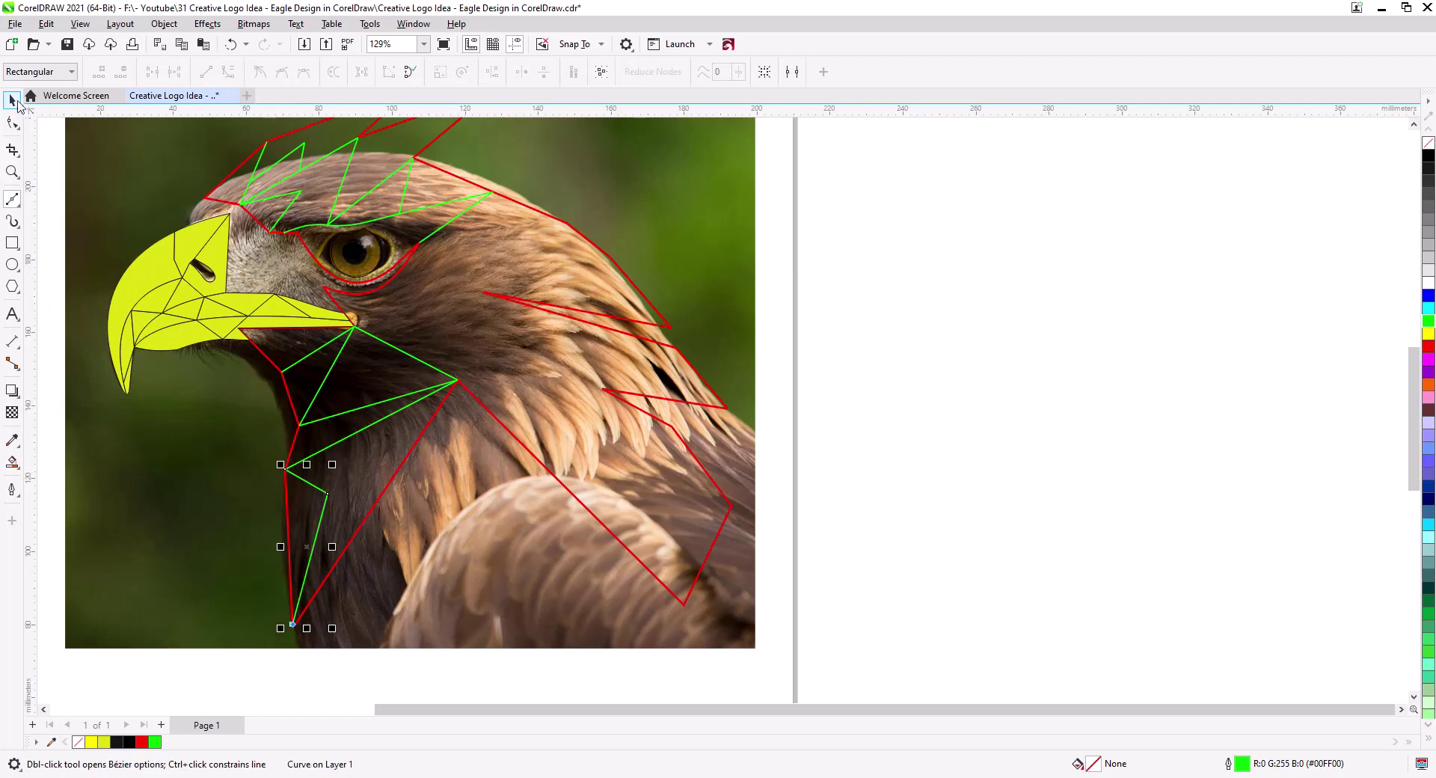
{"action": "left_click", "coordinate": [285, 469]}
{"action": "left_click", "coordinate": [457, 380]}
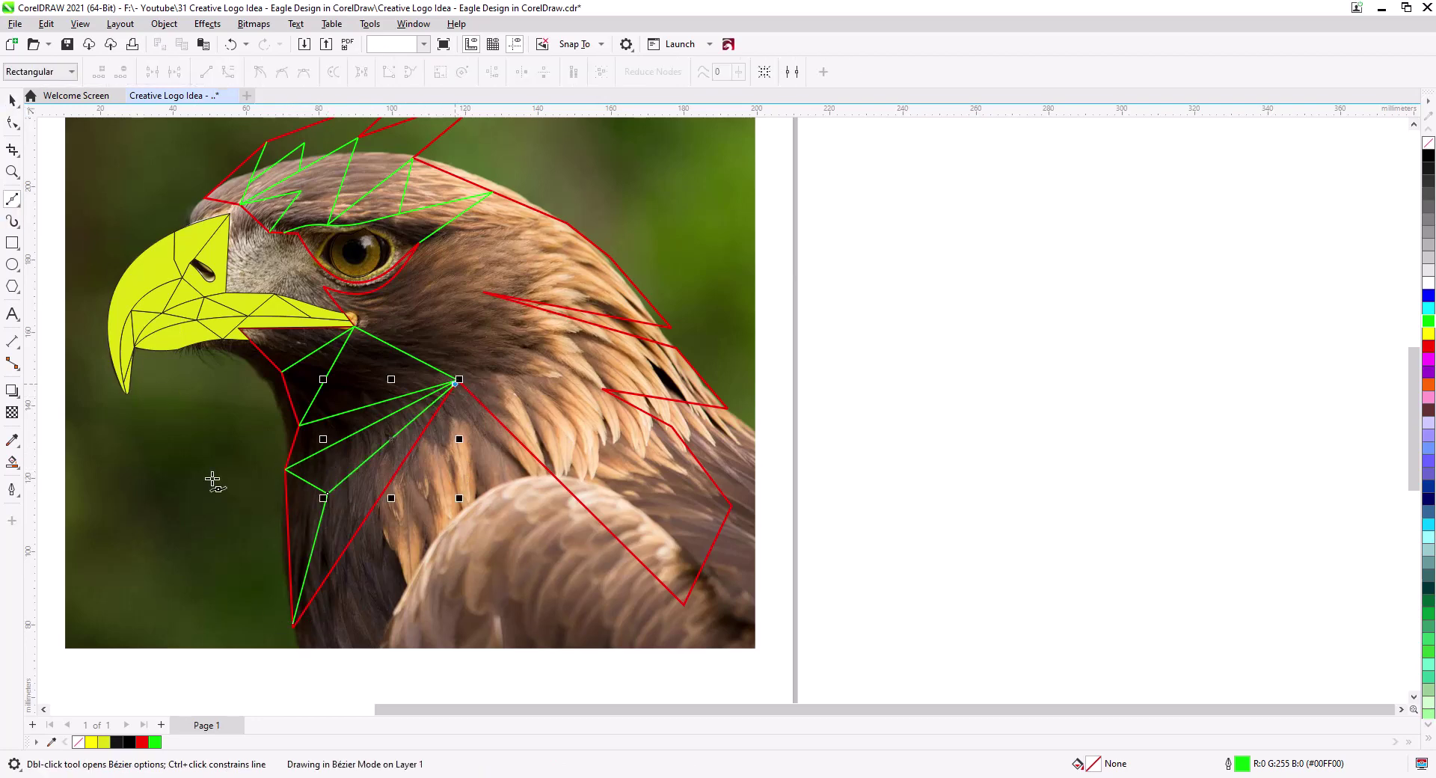
{"action": "key", "text": "space"}
{"action": "left_click", "coordinate": [799, 422]}
Draw a green polyline from the lower nape corner to the neck's bottom edge, up to the lower feather notch and across to the neck's peak
{"action": "left_click_drag", "start_coordinate": [418, 509], "coordinate": [352, 510]}
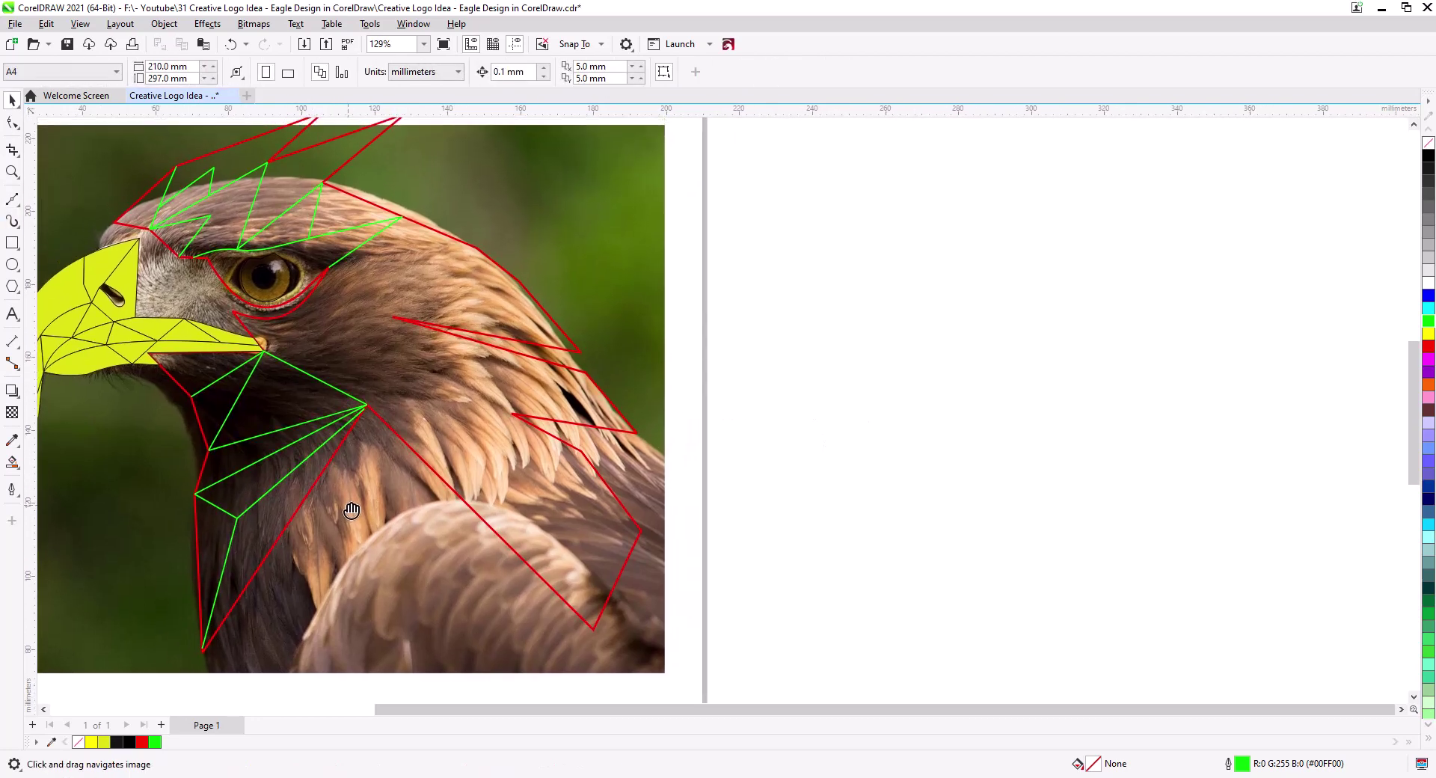
{"action": "left_click", "coordinate": [12, 199]}
{"action": "left_click", "coordinate": [584, 446]}
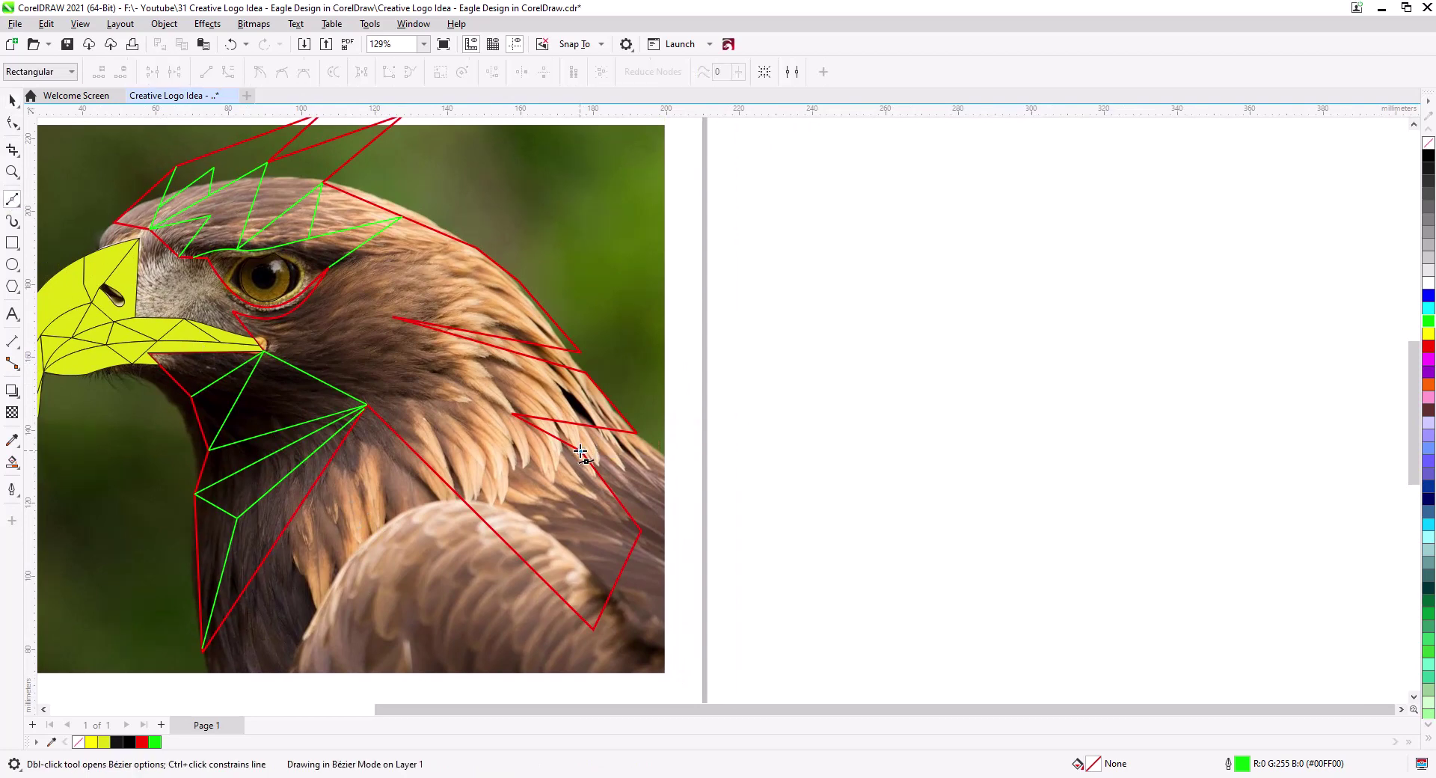
{"action": "left_click", "coordinate": [508, 552]}
{"action": "left_click", "coordinate": [510, 413]}
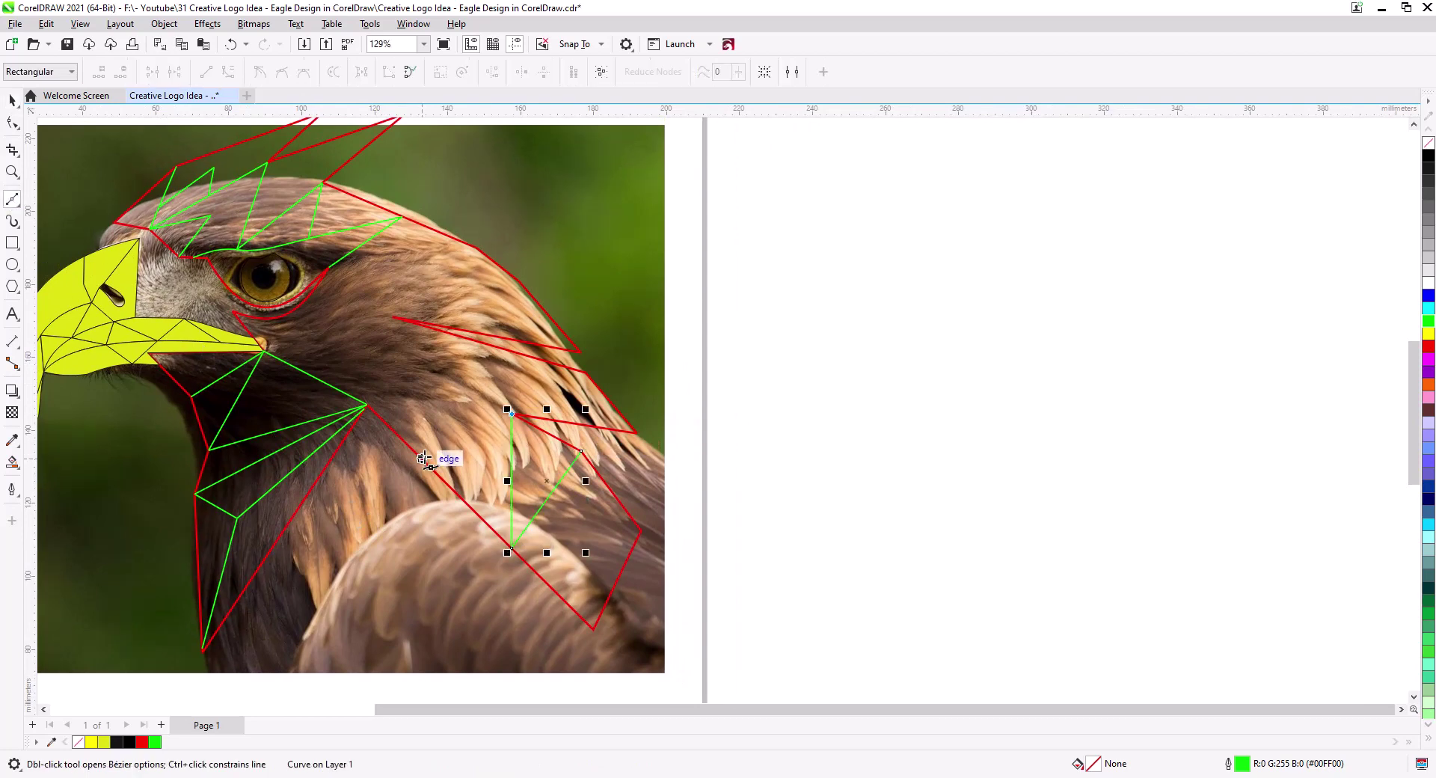
{"action": "left_click", "coordinate": [366, 404]}
{"action": "key", "text": "space"}
Draw a green line from the neck's rear bottom tip up to the diagonal facet line below the nape
{"action": "key", "text": "space"}
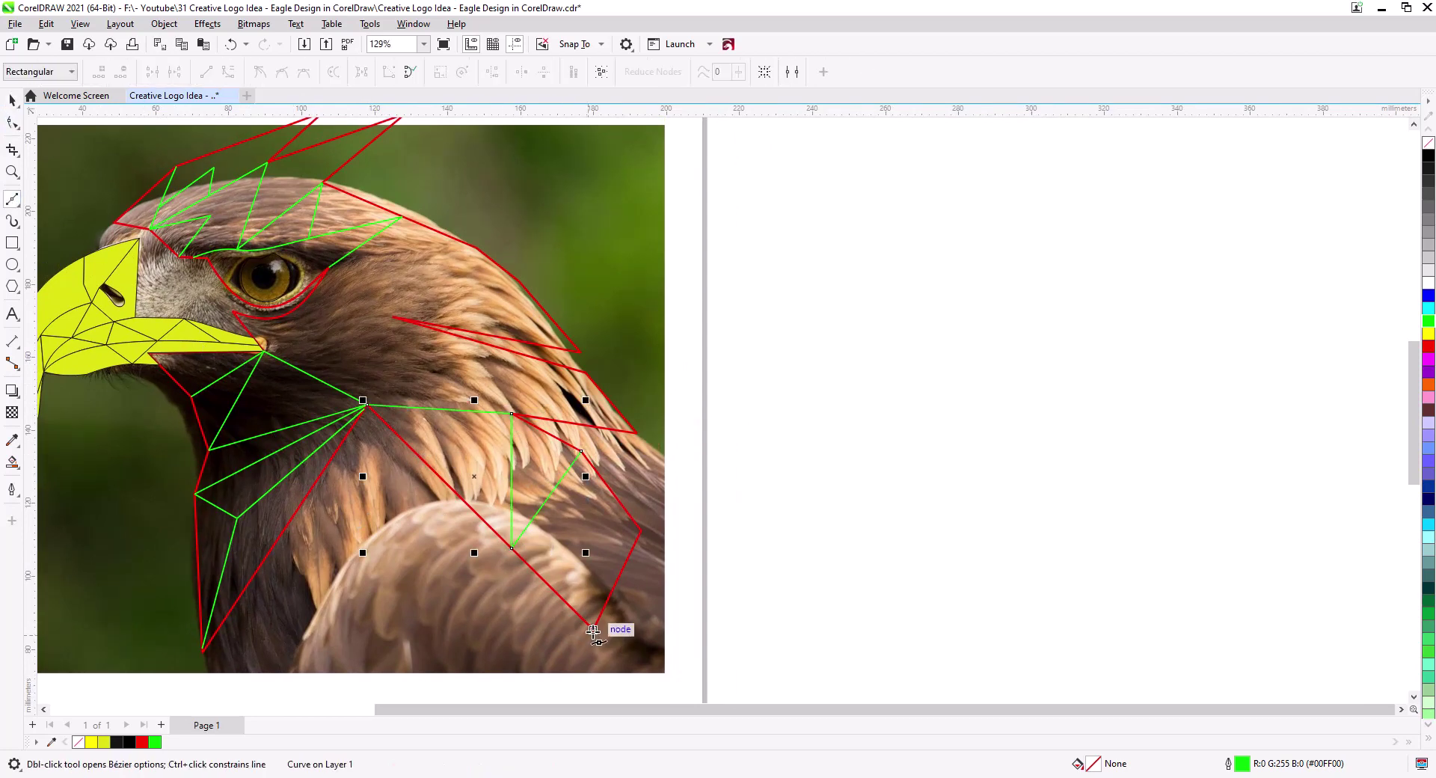
{"action": "left_click", "coordinate": [594, 629]}
{"action": "left_click", "coordinate": [546, 500]}
{"action": "key", "text": "space"}
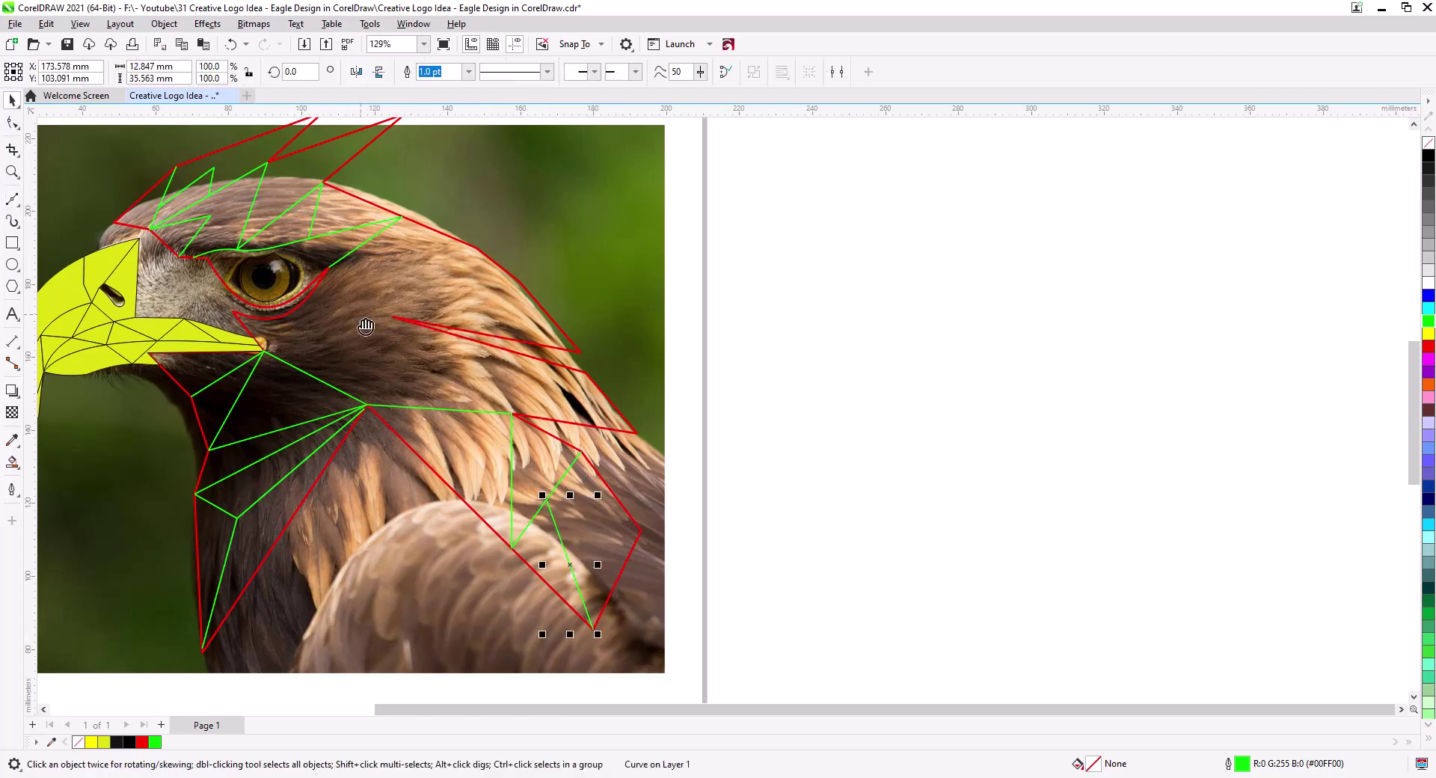
Draw a green polyline from the nape outline to the lower feather notch, up to the upper notch's inner tip and down to the neck's peak
{"action": "scroll", "coordinate": [476, 336], "scroll_direction": "up", "scroll_amount": 2}
{"action": "scroll", "coordinate": [483, 430], "scroll_direction": "up", "scroll_amount": 1}
{"action": "key", "text": "space"}
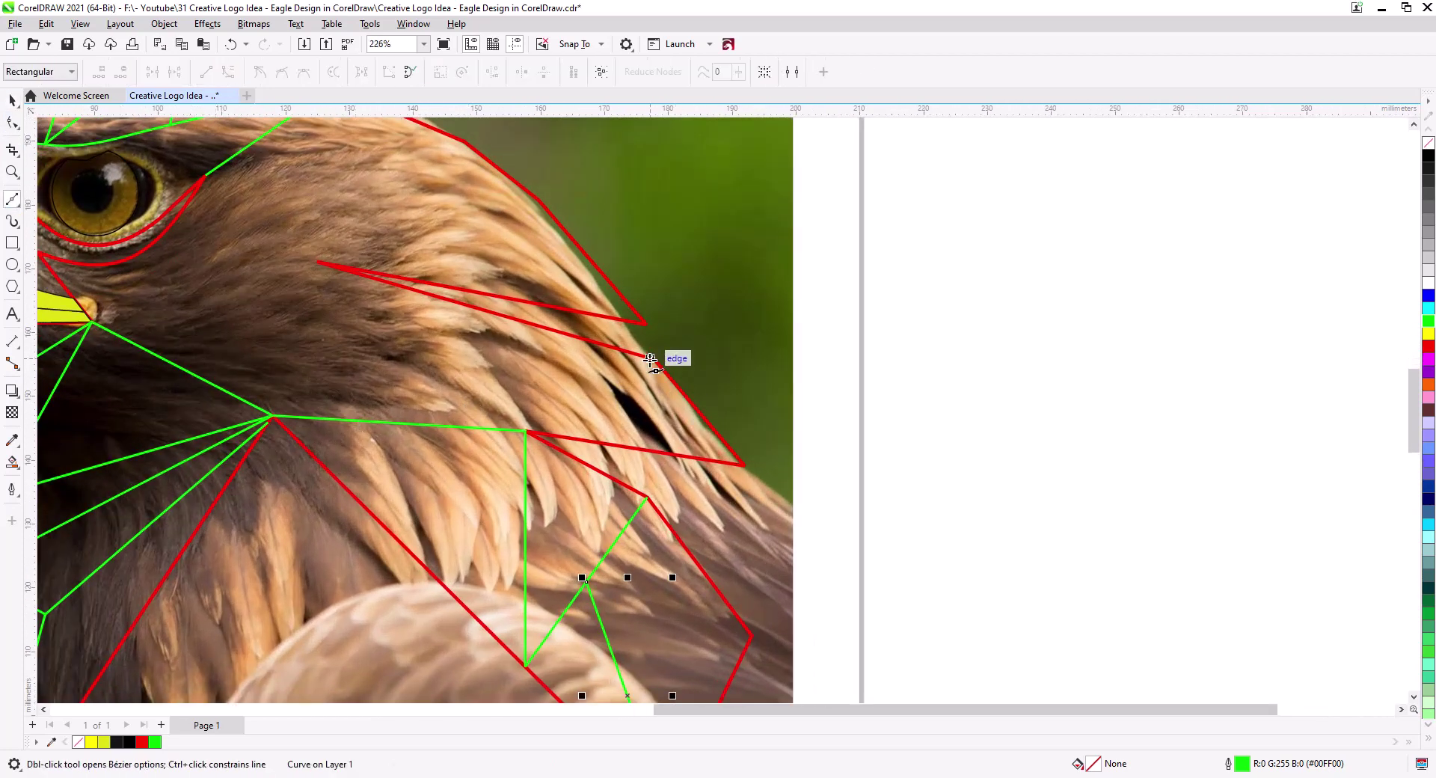
{"action": "left_click", "coordinate": [521, 431]}
{"action": "left_click", "coordinate": [654, 360]}
{"action": "left_click", "coordinate": [317, 262]}
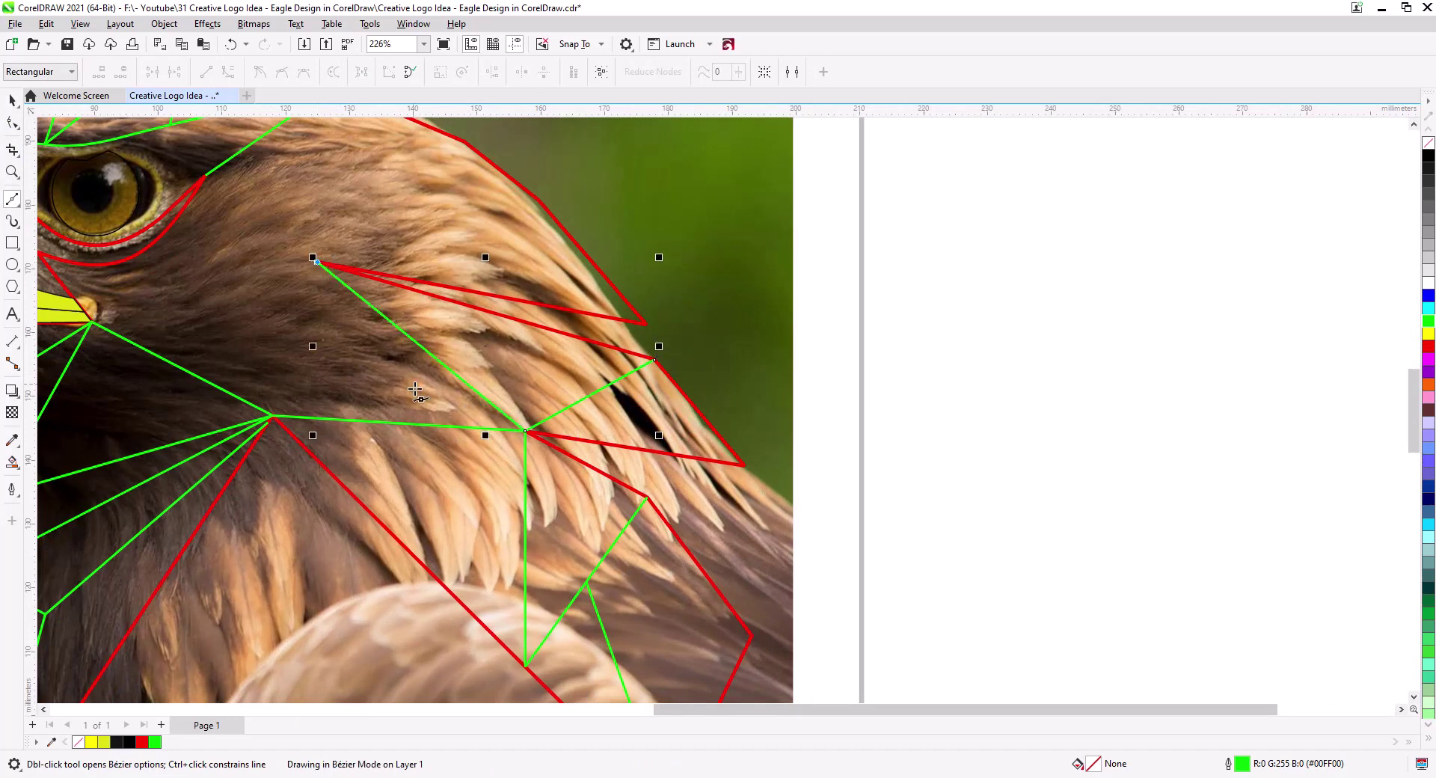
{"action": "key", "text": "space"}
{"action": "key", "text": "space"}
{"action": "left_click", "coordinate": [273, 416]}
{"action": "left_click_drag", "start_coordinate": [114, 397], "coordinate": [282, 420]}
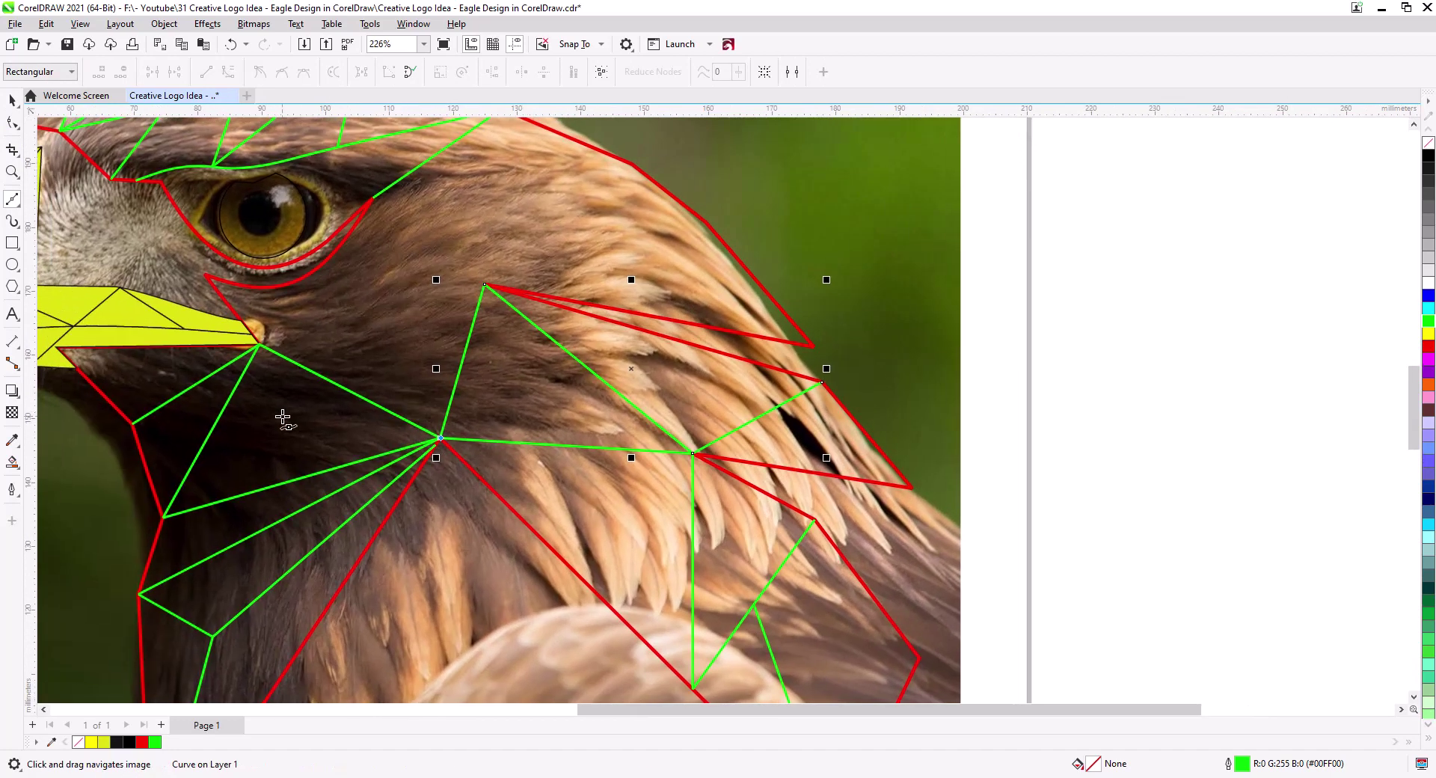
{"action": "key", "text": "space"}
Connect the upper feather notch's inner tip to the mouth corner with a straight green line
{"action": "key", "text": "space"}
{"action": "left_click", "coordinate": [485, 284]}
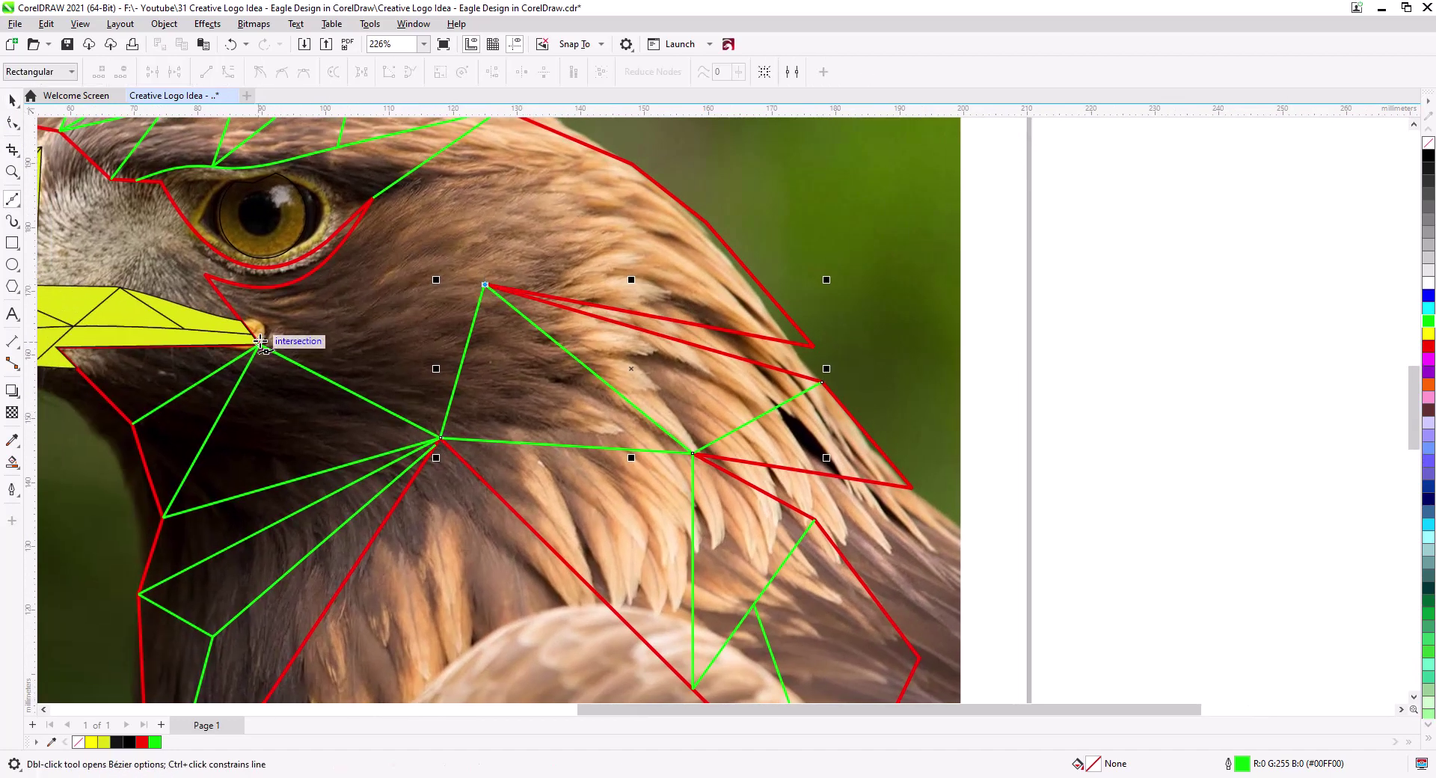
{"action": "left_click", "coordinate": [258, 343]}
{"action": "key", "text": "space"}
{"action": "key", "text": "space"}
Draw a green zigzag from the back outline to the notch edge, up to the next outline node, the notch's inner tip and the brow's rear tip
{"action": "left_click_drag", "start_coordinate": [402, 372], "coordinate": [346, 457]}
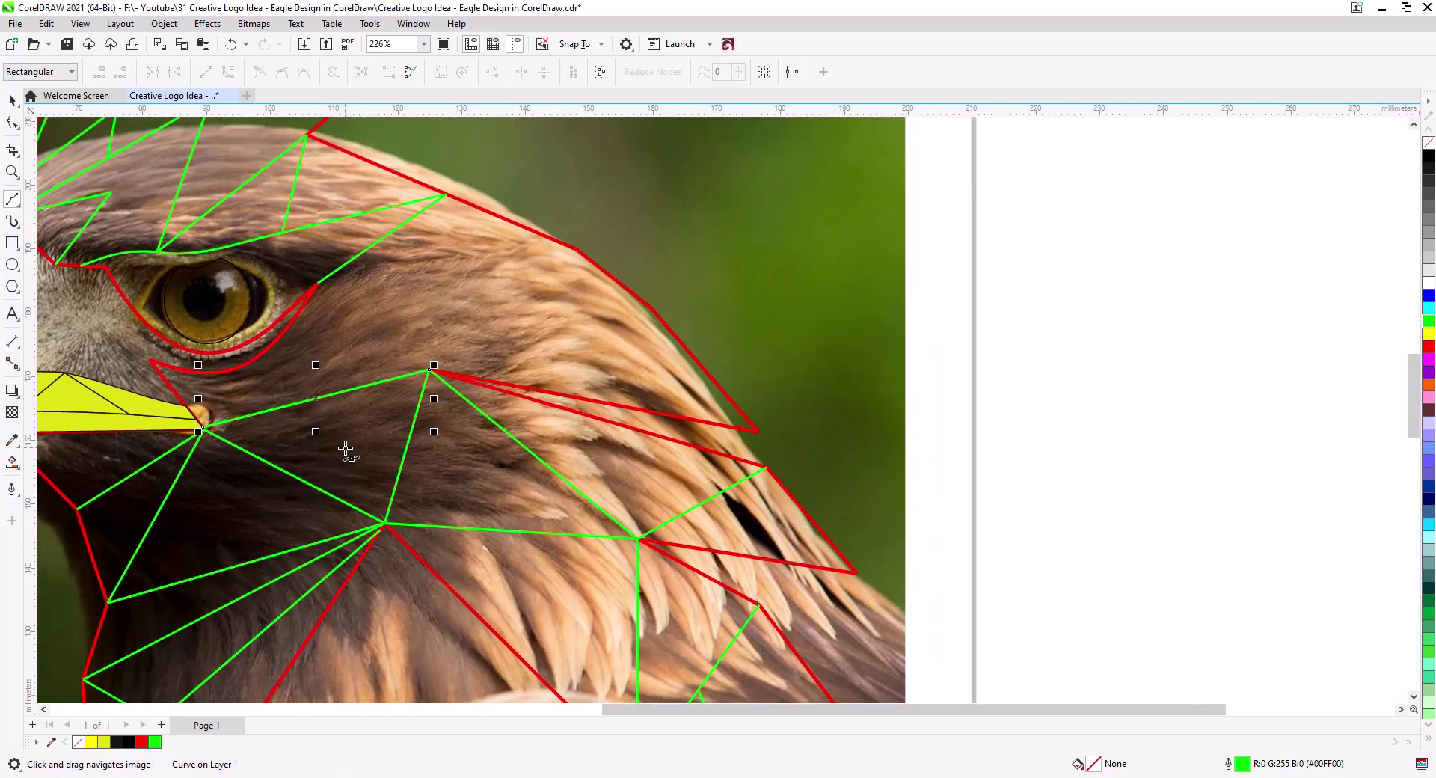
{"action": "left_click", "coordinate": [651, 308]}
{"action": "left_click", "coordinate": [600, 402]}
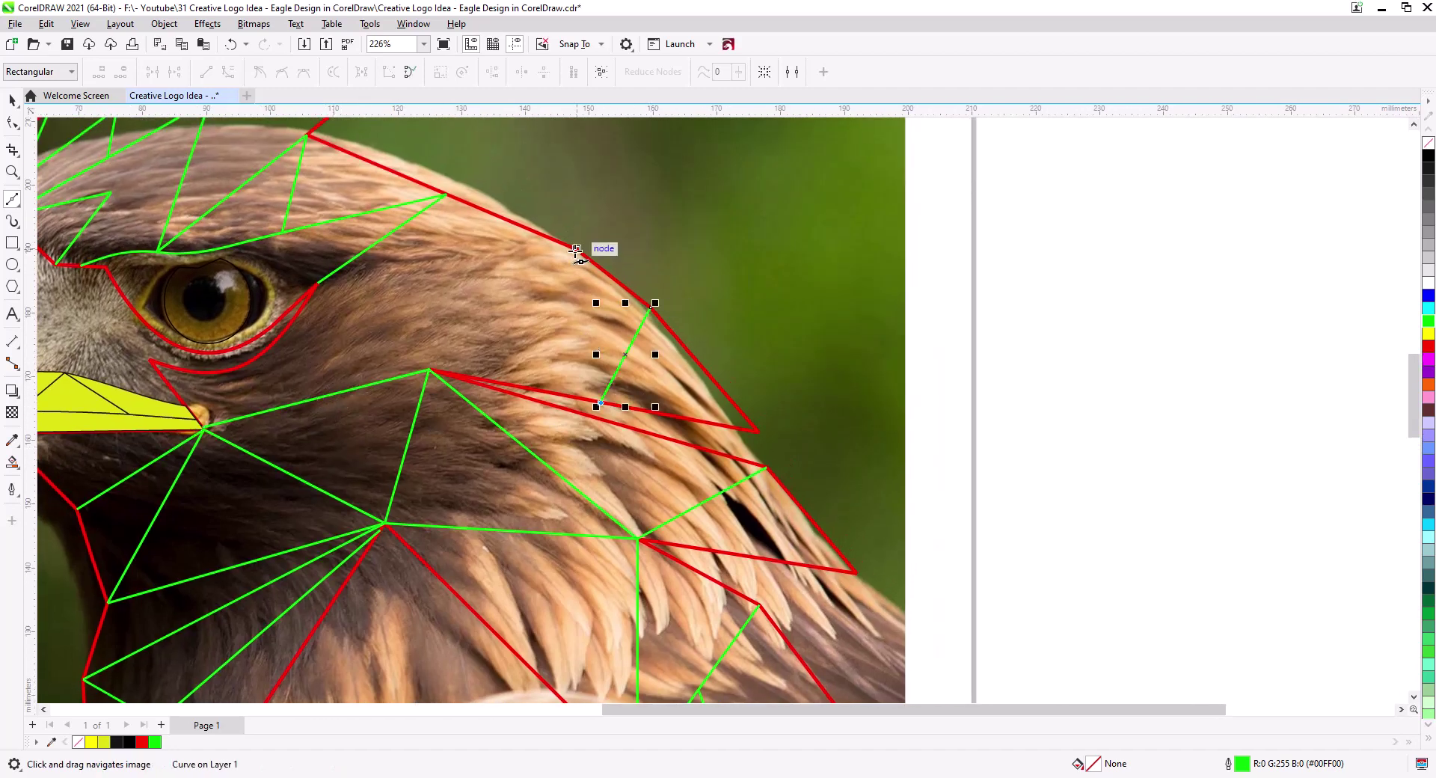
{"action": "left_click", "coordinate": [576, 249]}
{"action": "left_click", "coordinate": [429, 368]}
{"action": "left_click", "coordinate": [447, 196]}
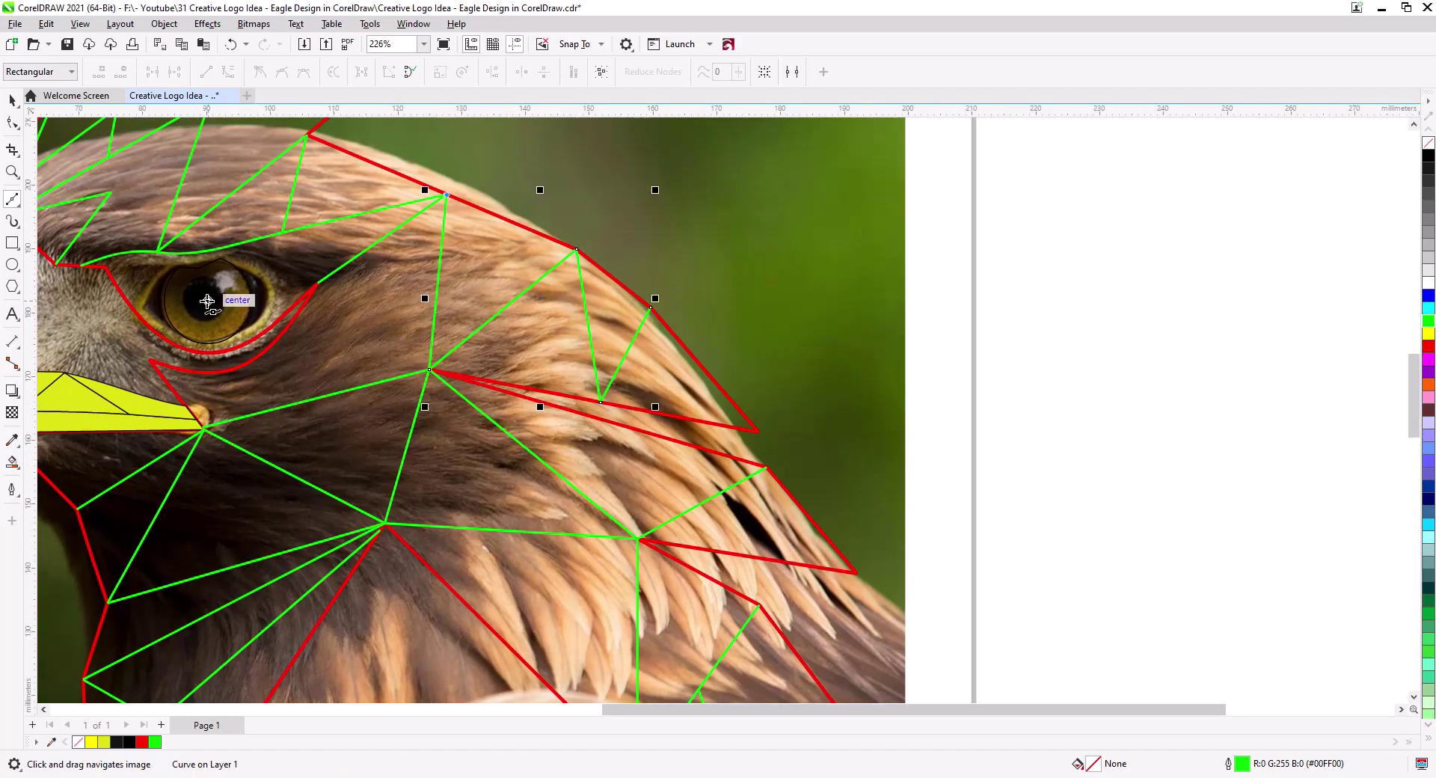
Draw a green polyline from the eye's rear corner to the upper notch's inner tip, on to the under-eye curve and down to the mouth corner
{"action": "left_click", "coordinate": [318, 284]}
{"action": "left_click", "coordinate": [429, 368]}
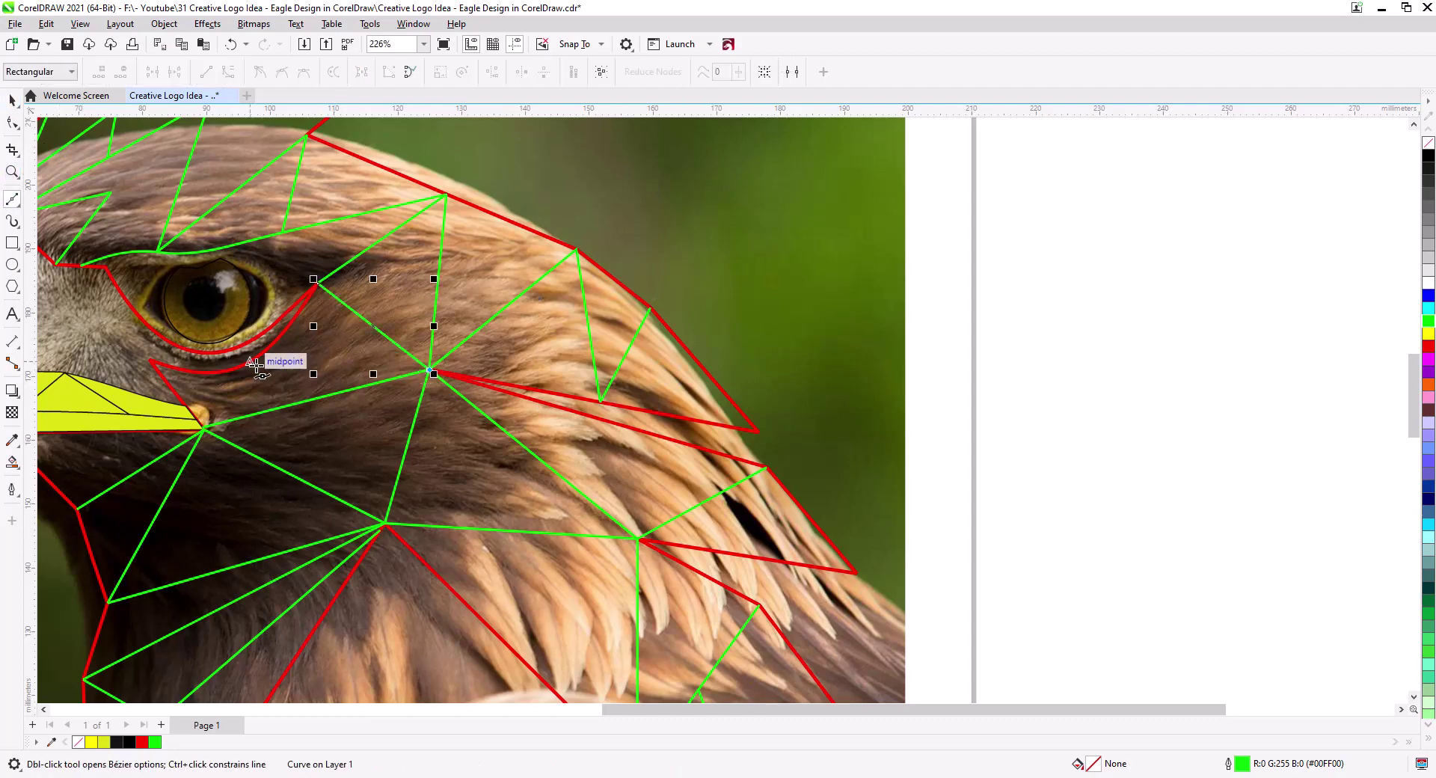
{"action": "left_click", "coordinate": [249, 361]}
{"action": "left_click", "coordinate": [203, 426]}
{"action": "key", "text": "space"}
{"action": "left_click", "coordinate": [963, 362]}
Fill the small triangle in front of the brow and the forehead triangle with orange (#FF4C00) using Smart Fill
{"action": "scroll", "coordinate": [820, 370], "scroll_direction": "down", "scroll_amount": 6}
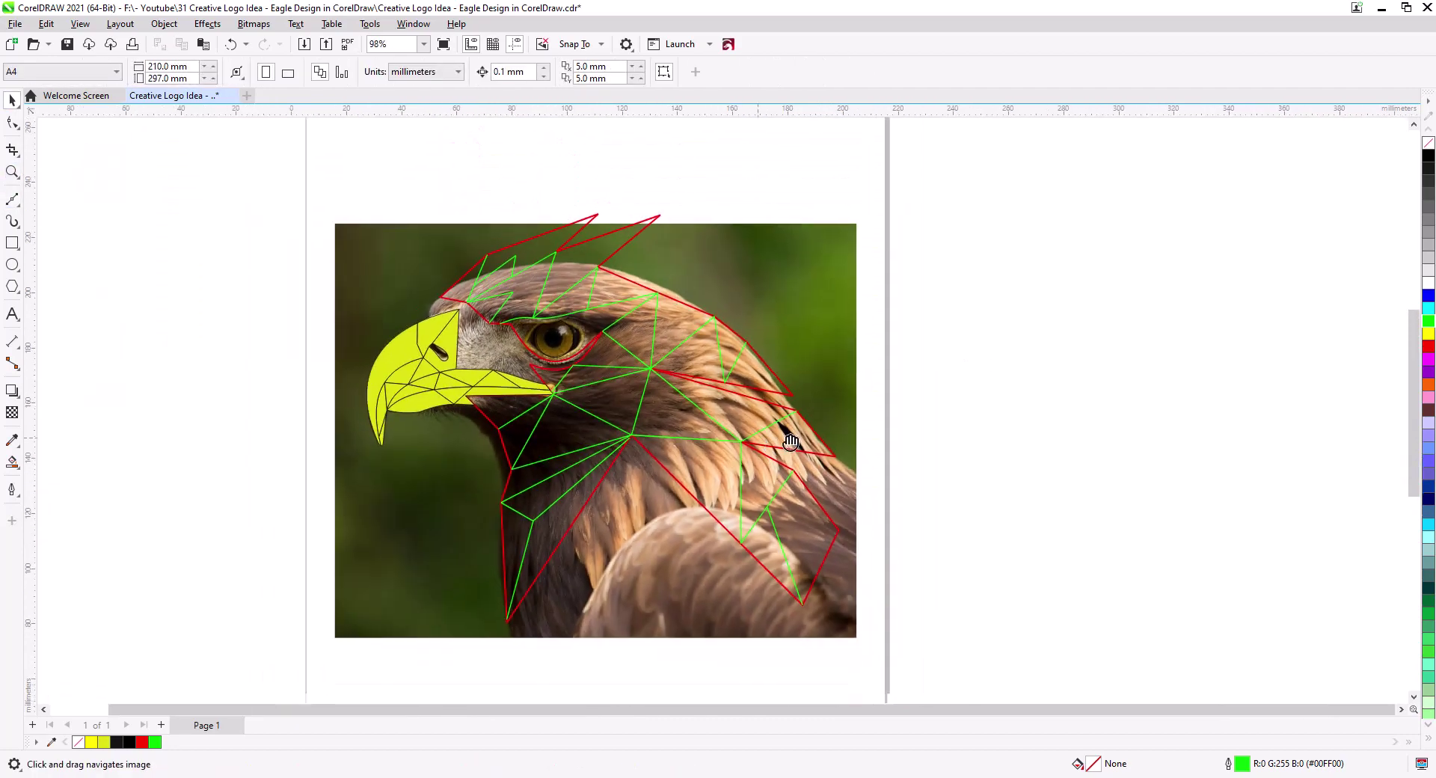
{"action": "left_click_drag", "start_coordinate": [777, 440], "coordinate": [858, 474]}
{"action": "scroll", "coordinate": [634, 419], "scroll_direction": "up", "scroll_amount": 7}
{"action": "left_click_drag", "start_coordinate": [634, 425], "coordinate": [599, 609]}
{"action": "left_click", "coordinate": [12, 461]}
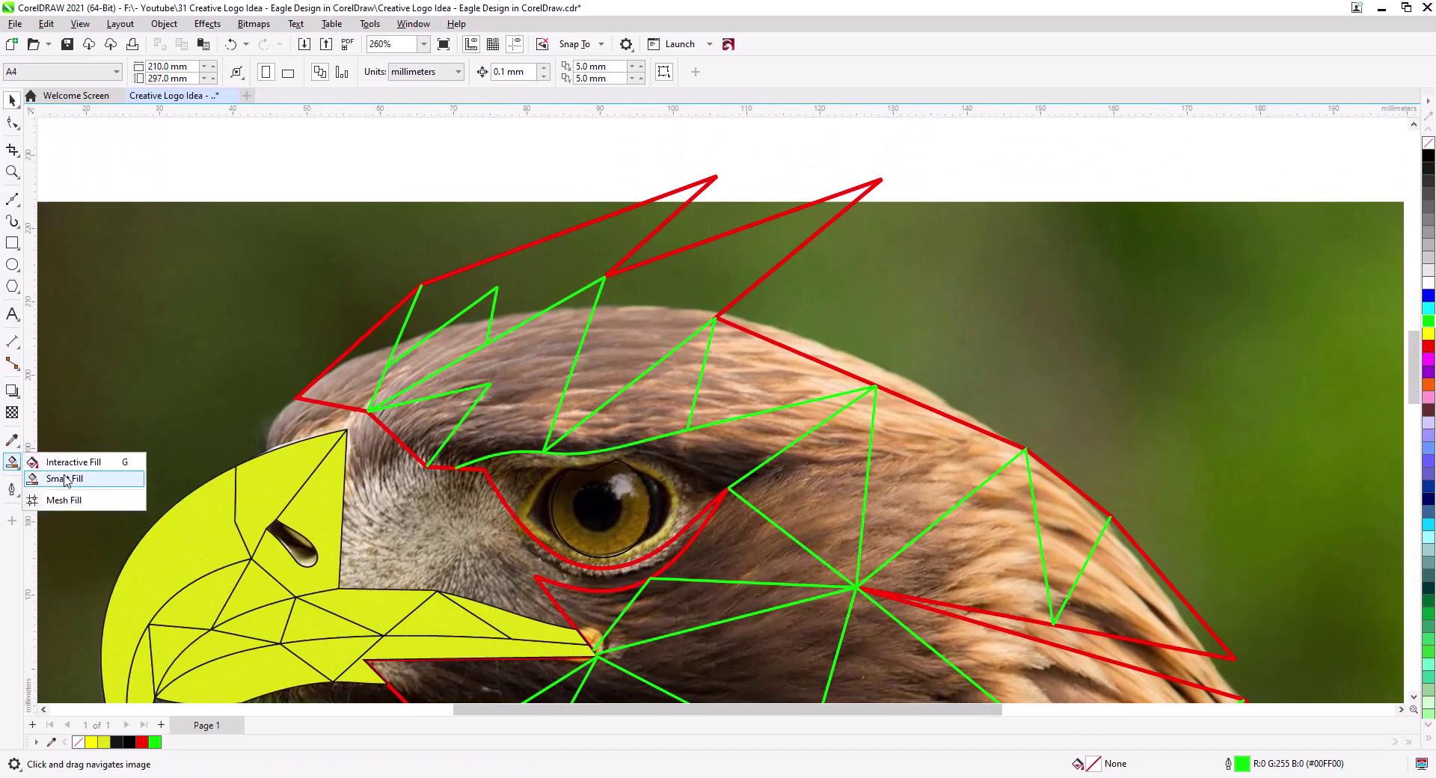
{"action": "left_click", "coordinate": [52, 477]}
{"action": "left_click", "coordinate": [169, 71]}
{"action": "left_click_drag", "start_coordinate": [210, 252], "coordinate": [153, 253]}
{"action": "left_click", "coordinate": [247, 145]}
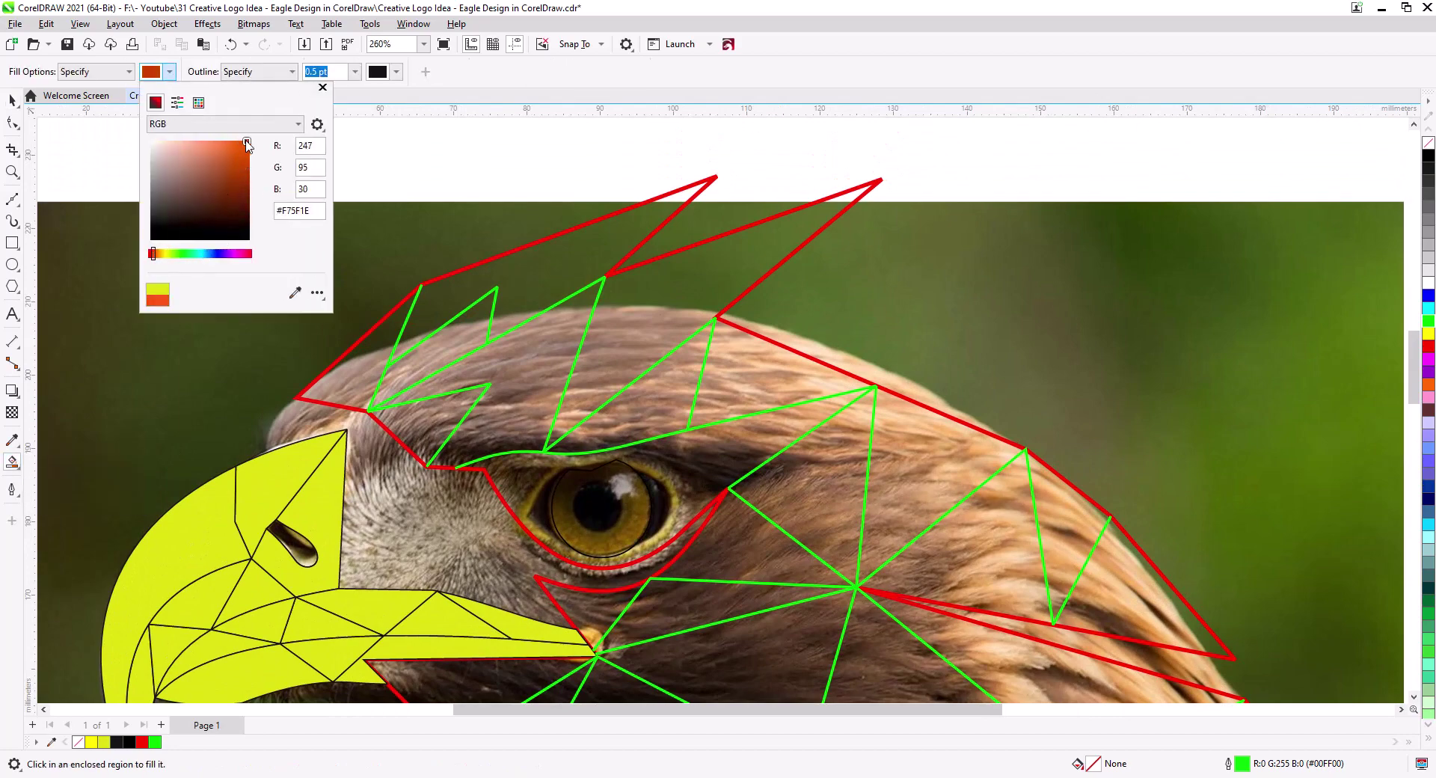
{"action": "left_click", "coordinate": [323, 86]}
{"action": "left_click", "coordinate": [416, 429]}
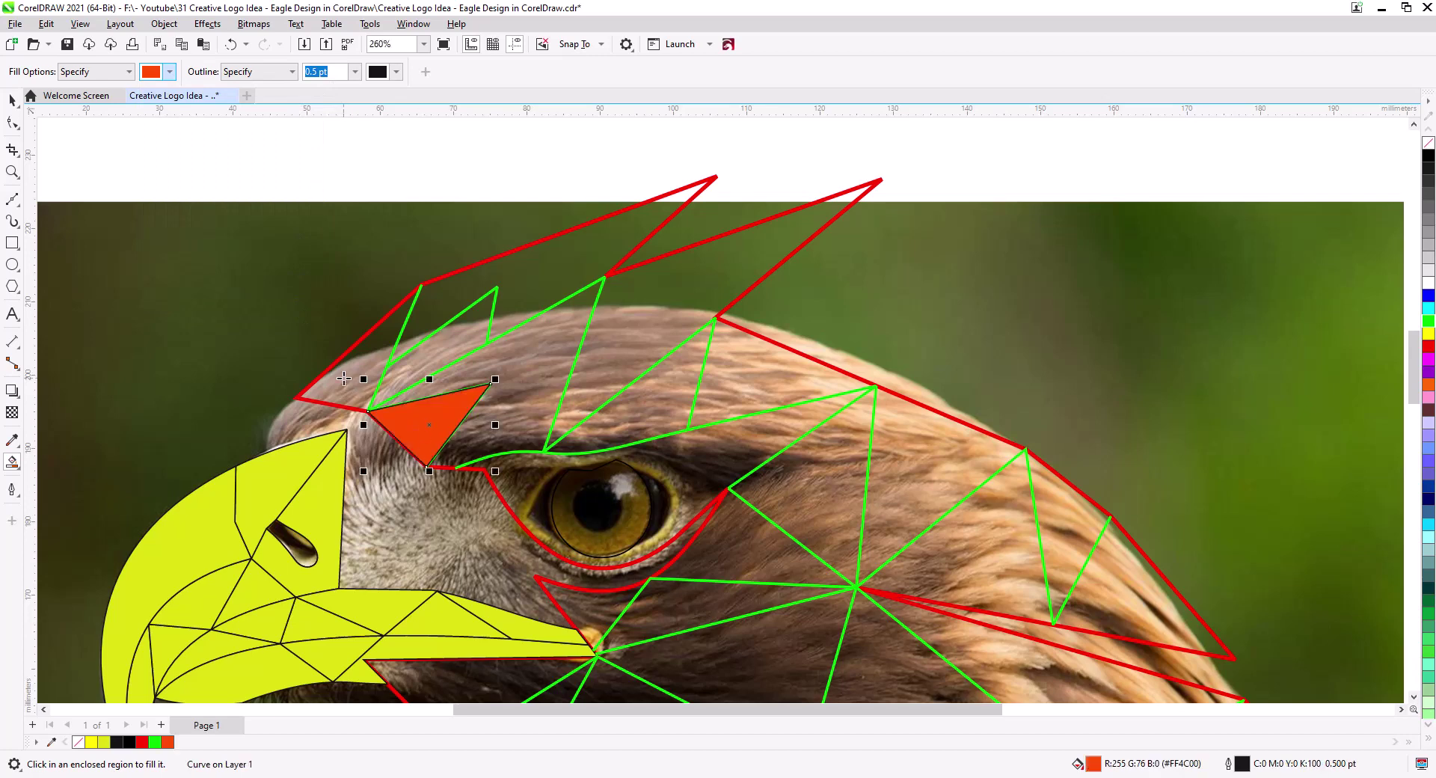
{"action": "left_click", "coordinate": [361, 402]}
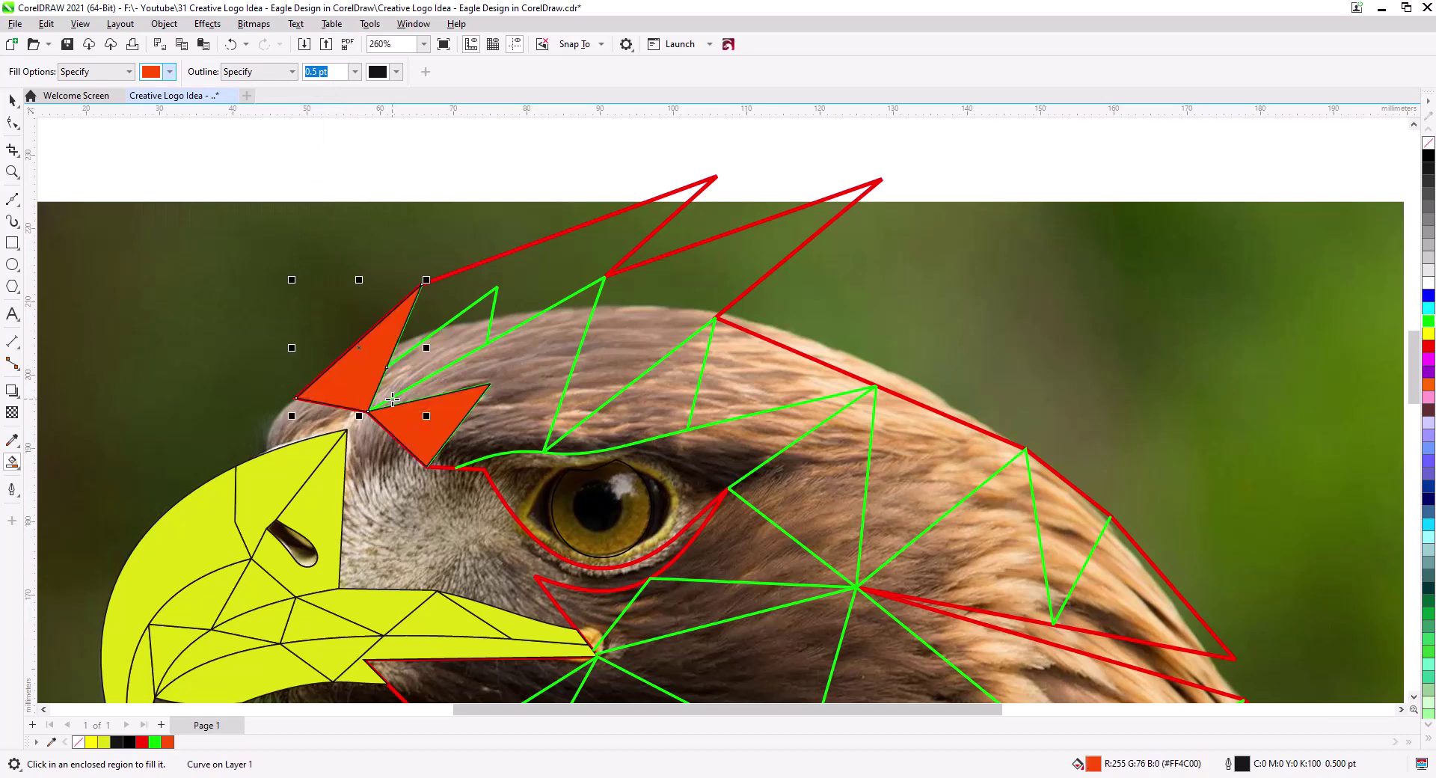
{"action": "scroll", "coordinate": [393, 400], "scroll_direction": "down", "scroll_amount": 3}
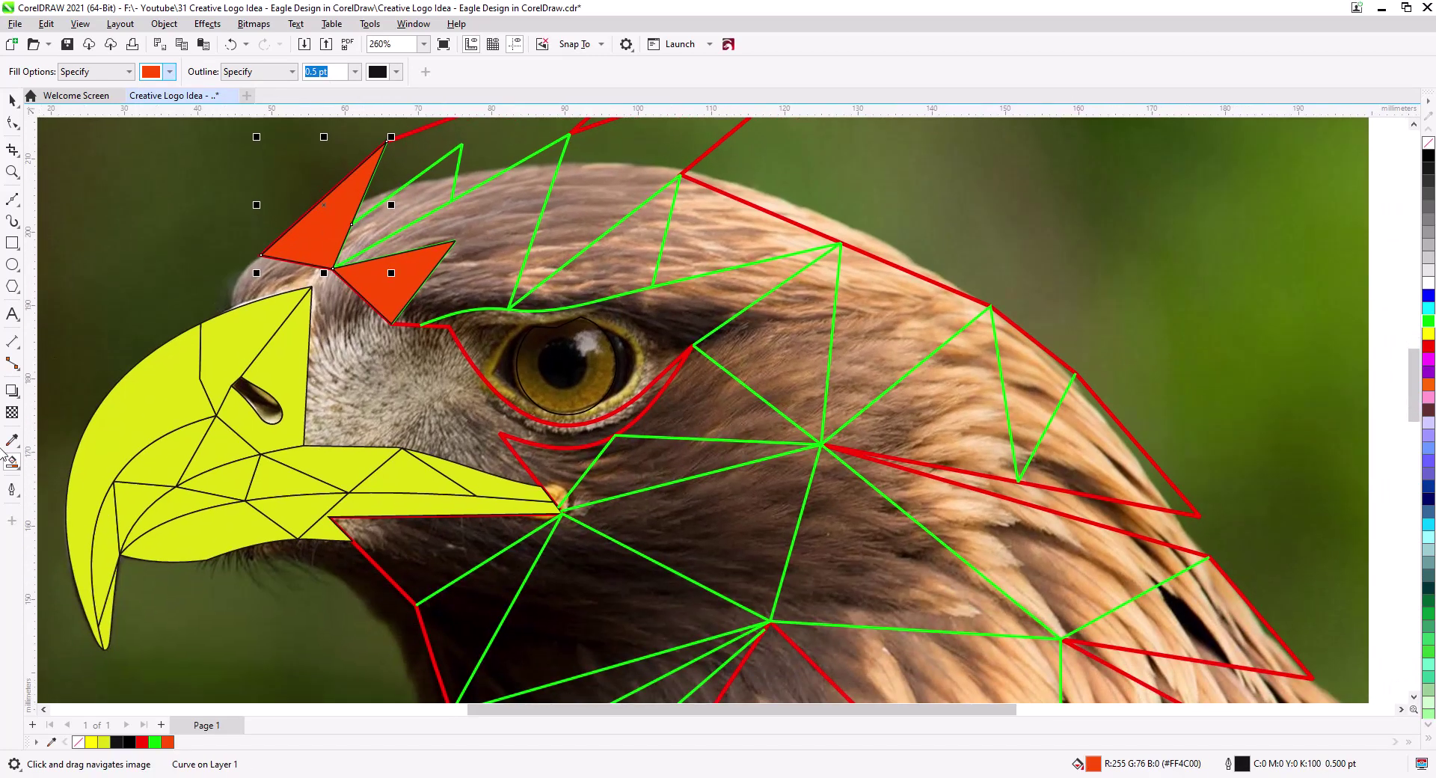
{"action": "left_click", "coordinate": [12, 440]}
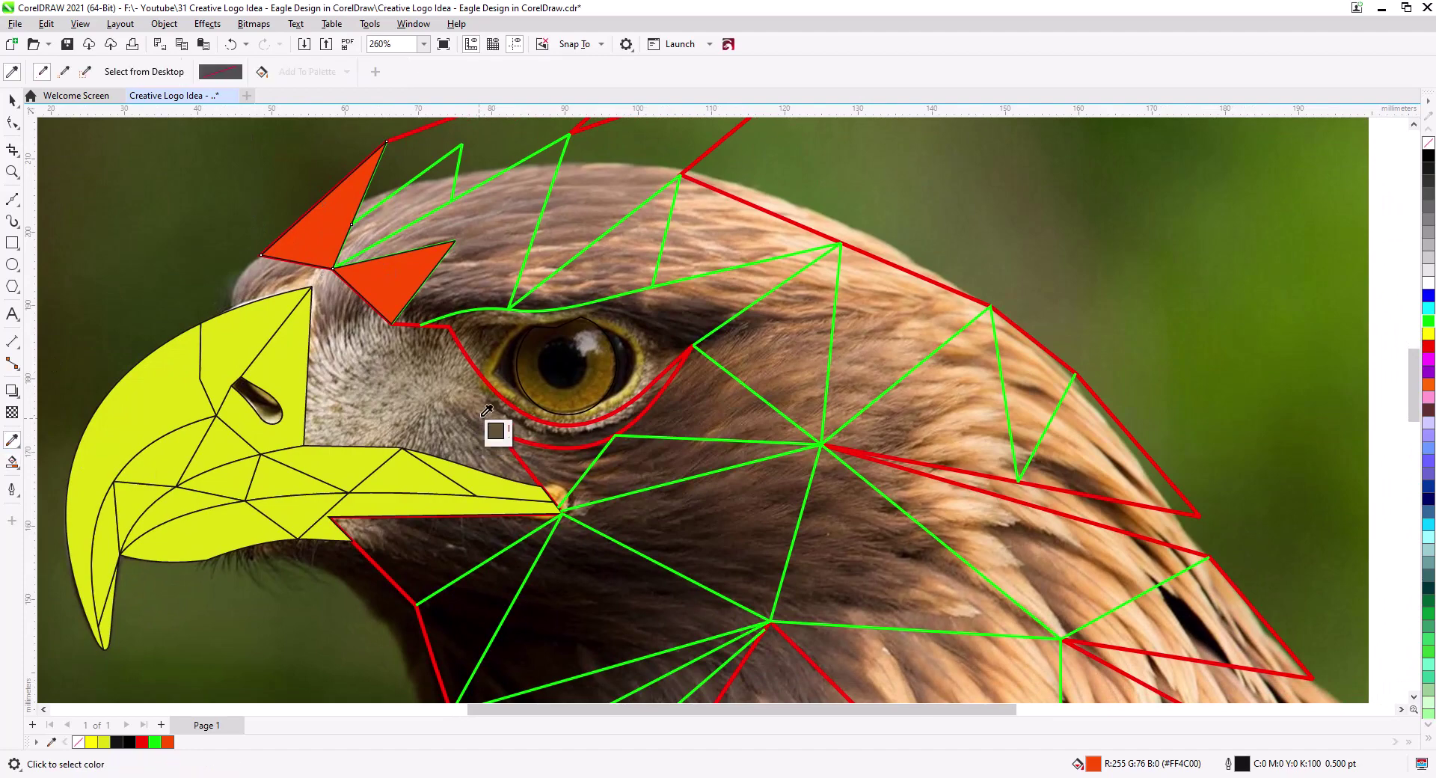
{"action": "left_click", "coordinate": [639, 372]}
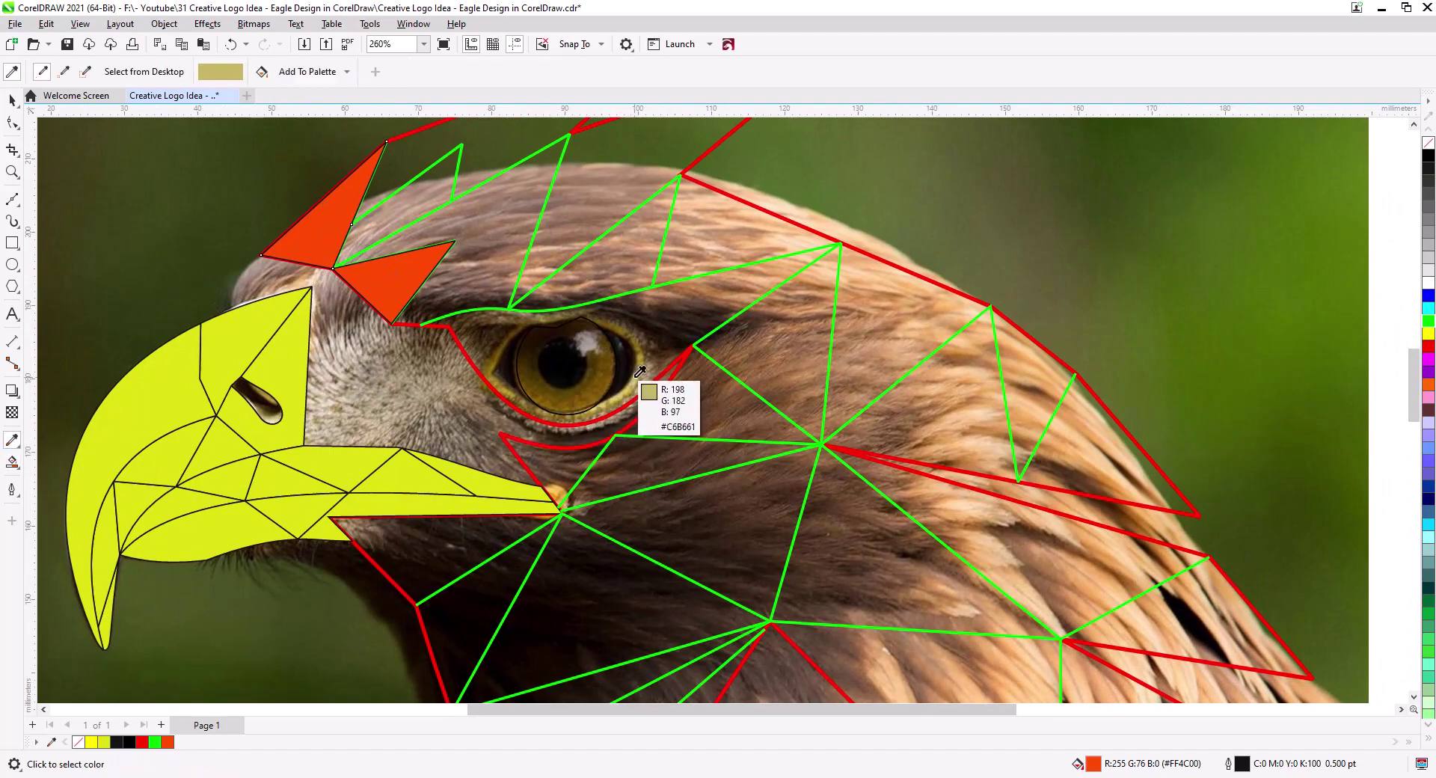
Sample a pale khaki (#D6C865) from the eye's rim and Smart Fill the eye circle and the two throat triangles under the beak
{"action": "left_click", "coordinate": [12, 465]}
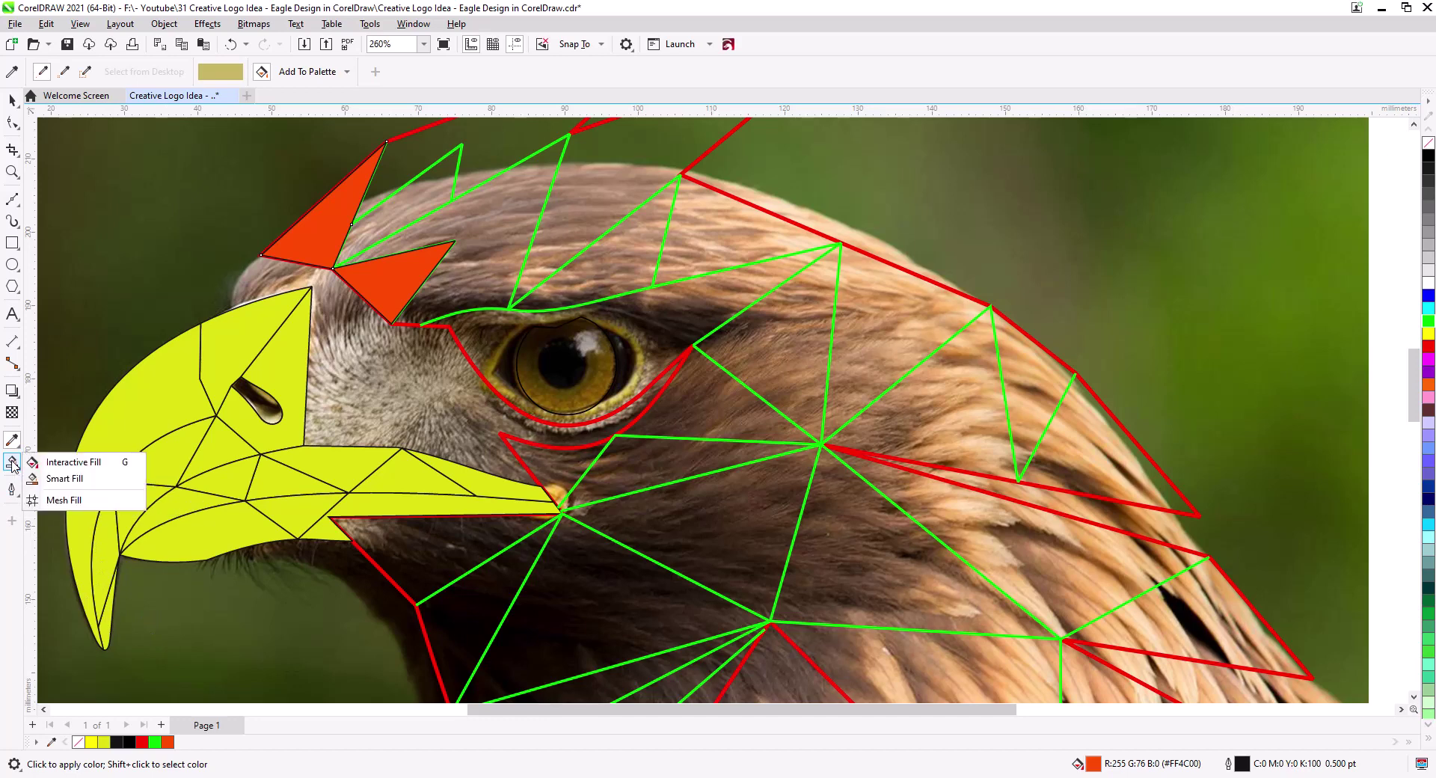
{"action": "left_click", "coordinate": [11, 462]}
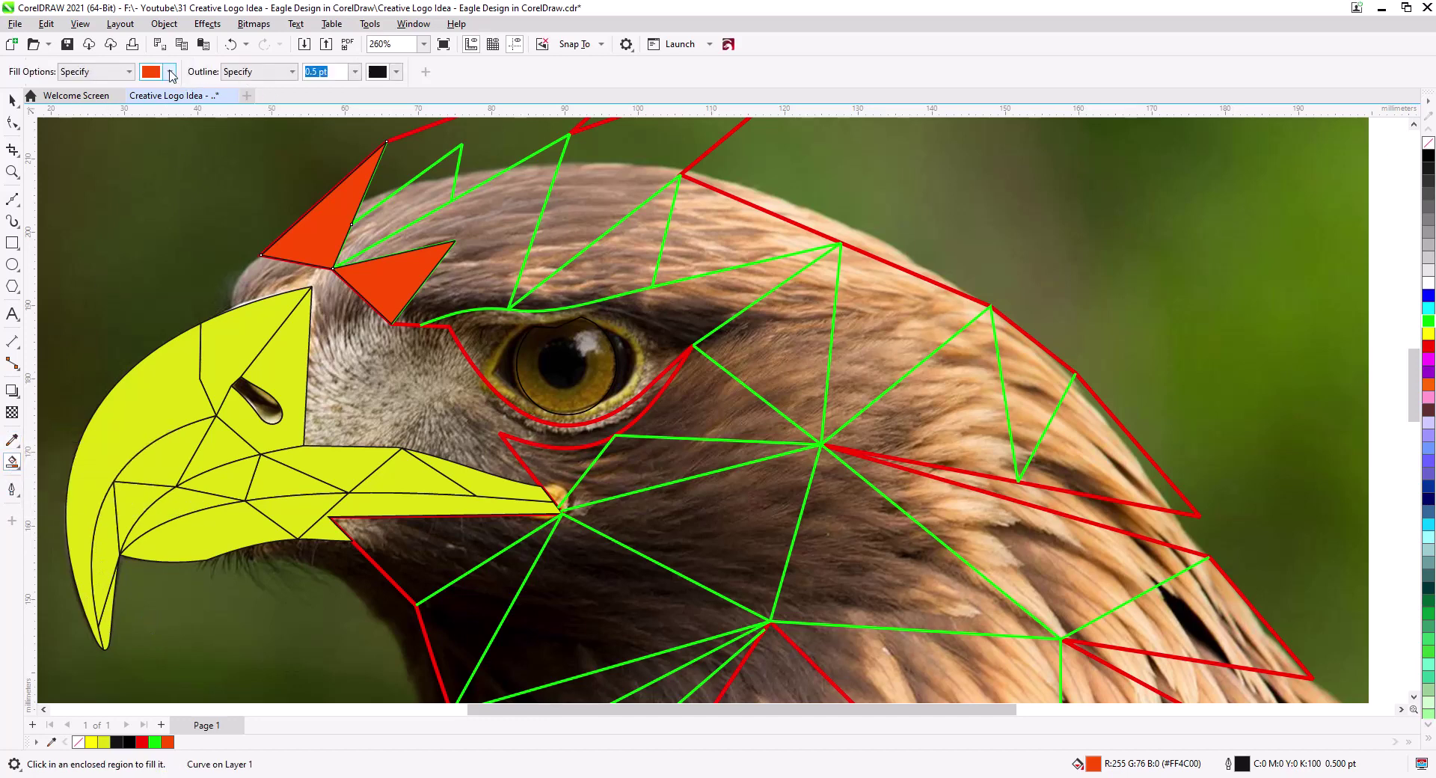
{"action": "left_click", "coordinate": [171, 72]}
{"action": "left_click", "coordinate": [284, 292]}
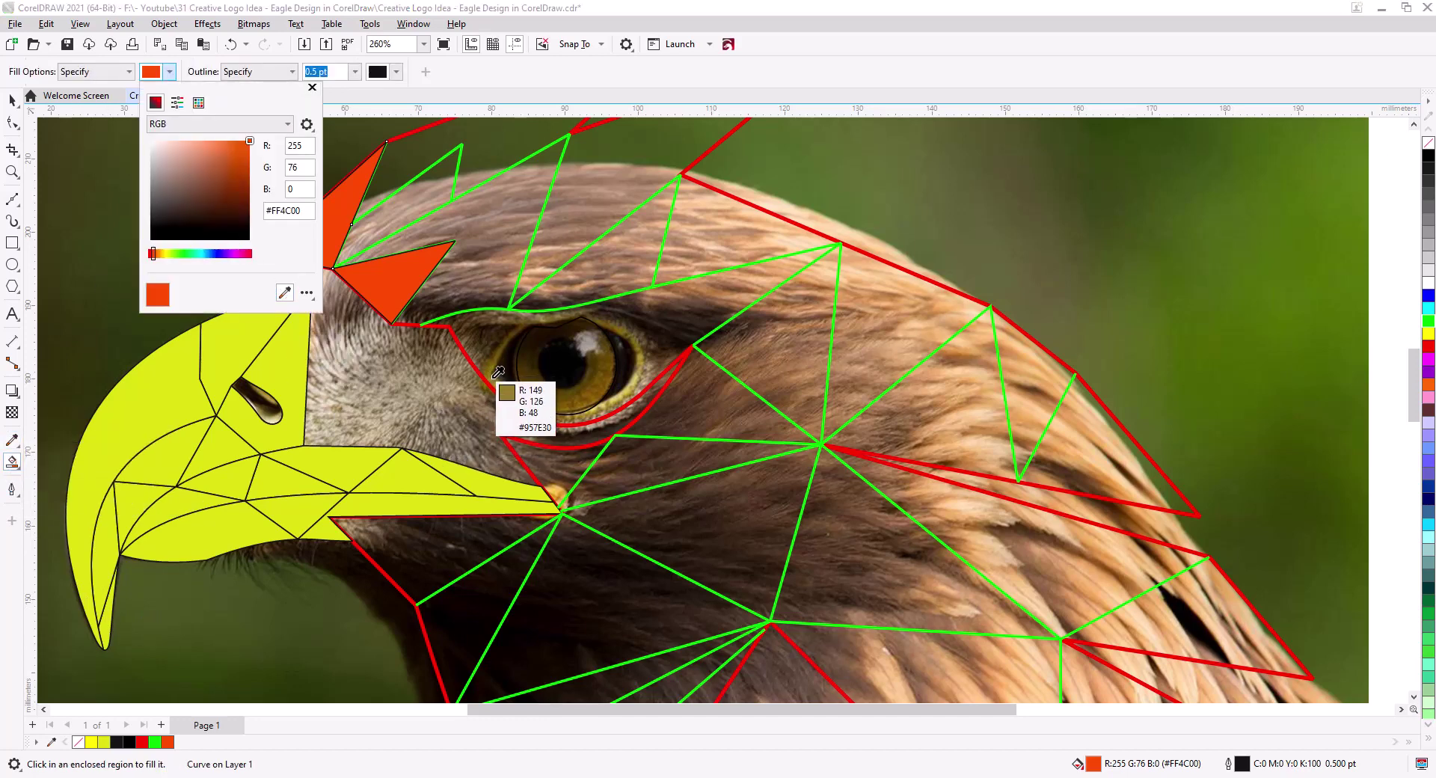
{"action": "left_click", "coordinate": [635, 368]}
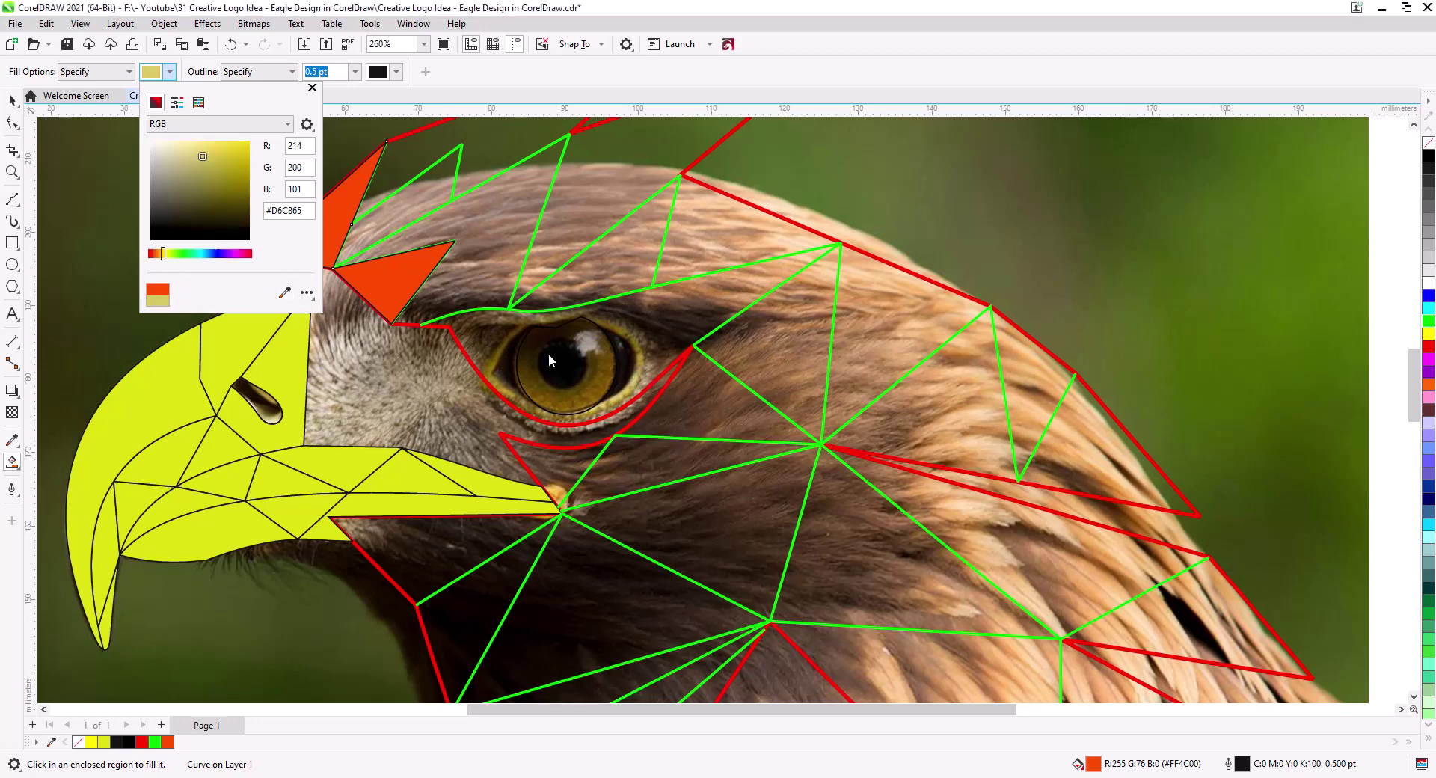
{"action": "left_click", "coordinate": [555, 366]}
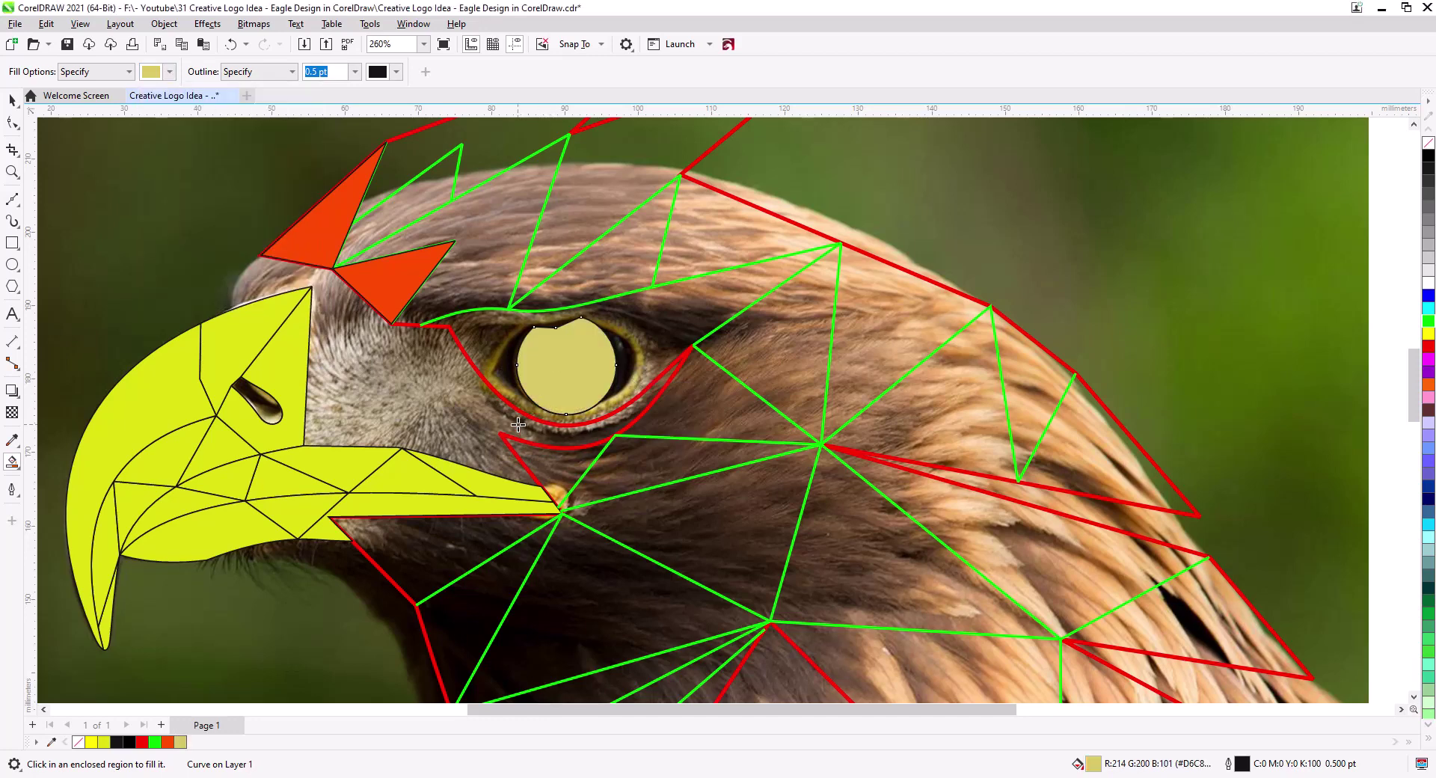
{"action": "left_click", "coordinate": [430, 547]}
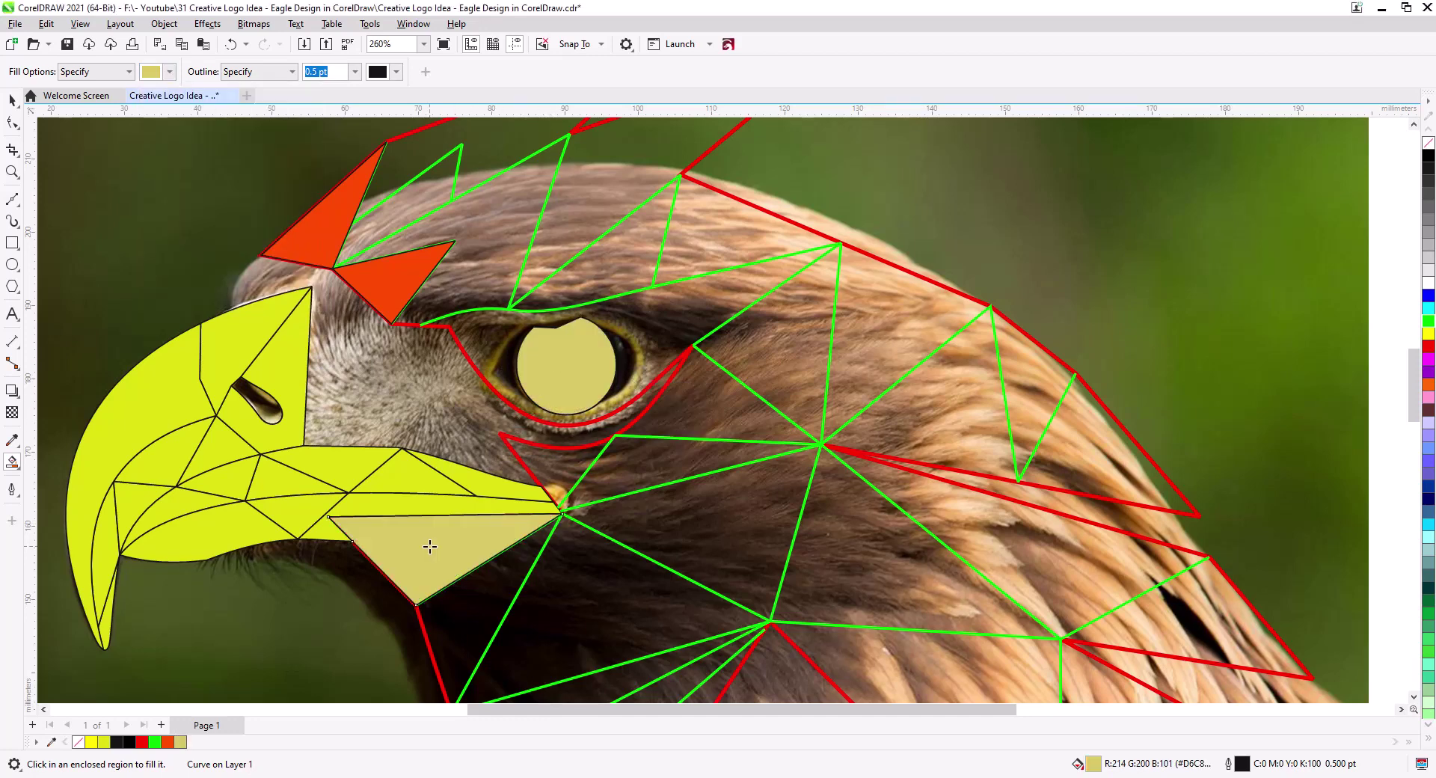
{"action": "left_click", "coordinate": [482, 601]}
Change the Smart Fill colour to dark green (#267536) and fill the beak facet above the nostril
{"action": "left_click_drag", "start_coordinate": [518, 632], "coordinate": [461, 604]}
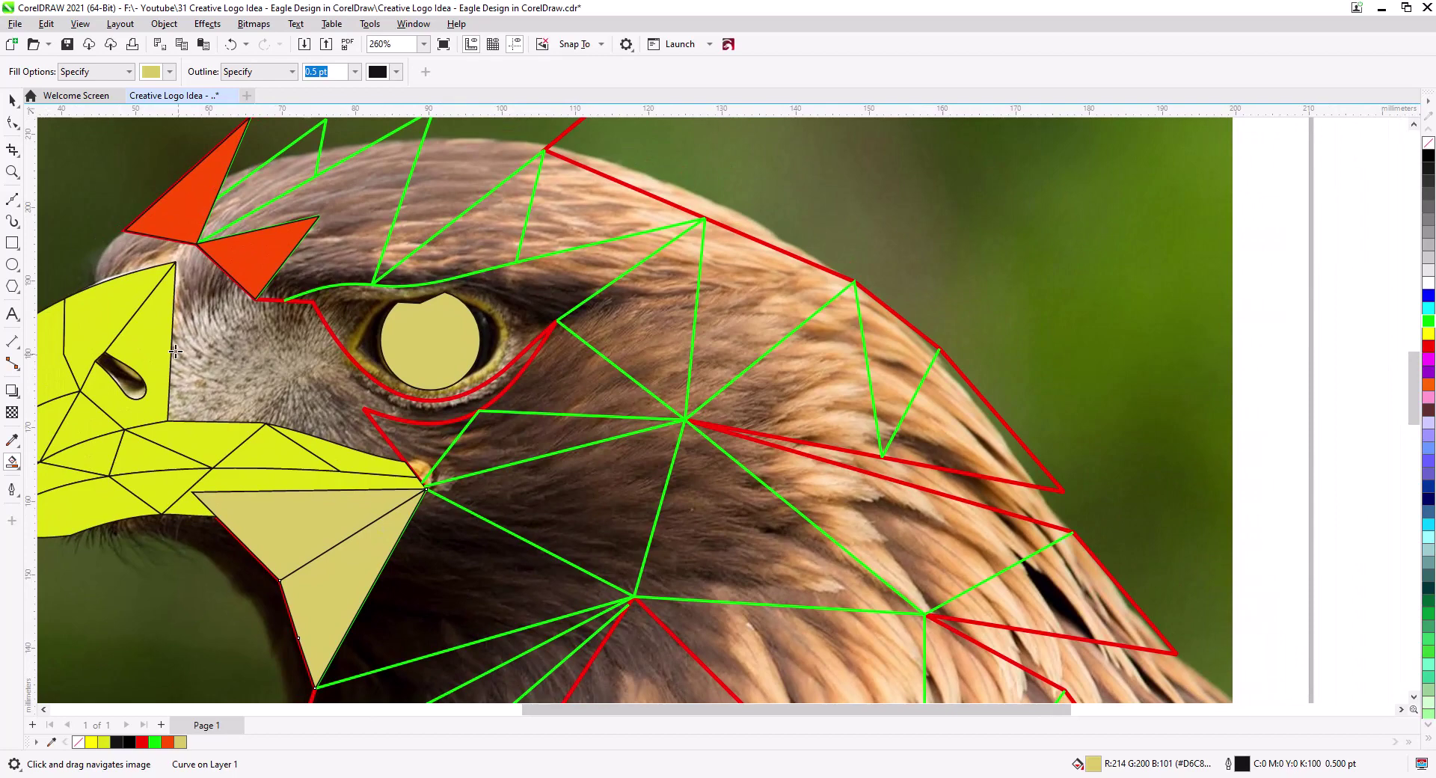
{"action": "left_click", "coordinate": [172, 72]}
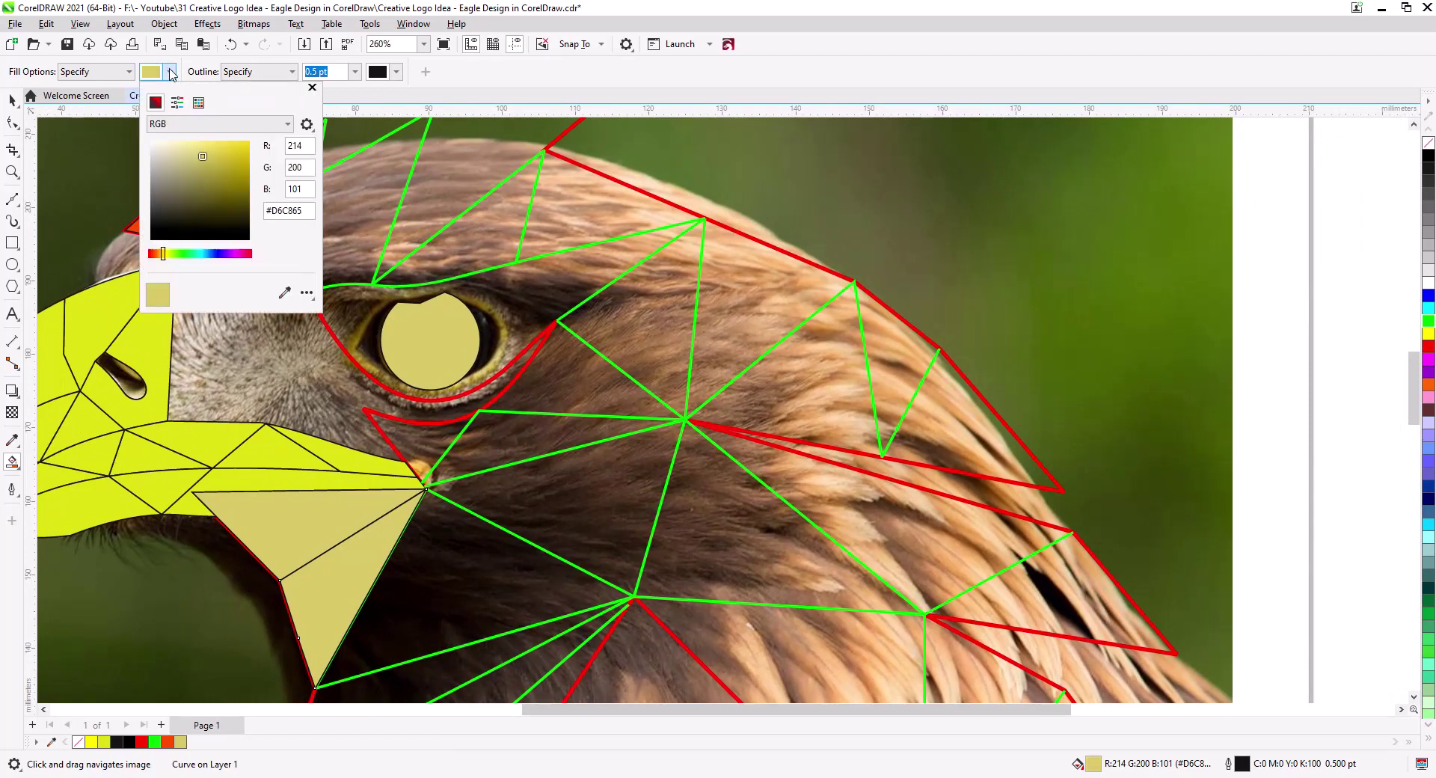
{"action": "left_click_drag", "start_coordinate": [164, 255], "coordinate": [187, 256]}
{"action": "mouse_move", "coordinate": [203, 172]}
{"action": "left_mouse_down"}
{"action": "mouse_move", "coordinate": [201, 195]}
{"action": "mouse_move", "coordinate": [181, 184]}
{"action": "mouse_move", "coordinate": [220, 195]}
{"action": "left_mouse_up"}
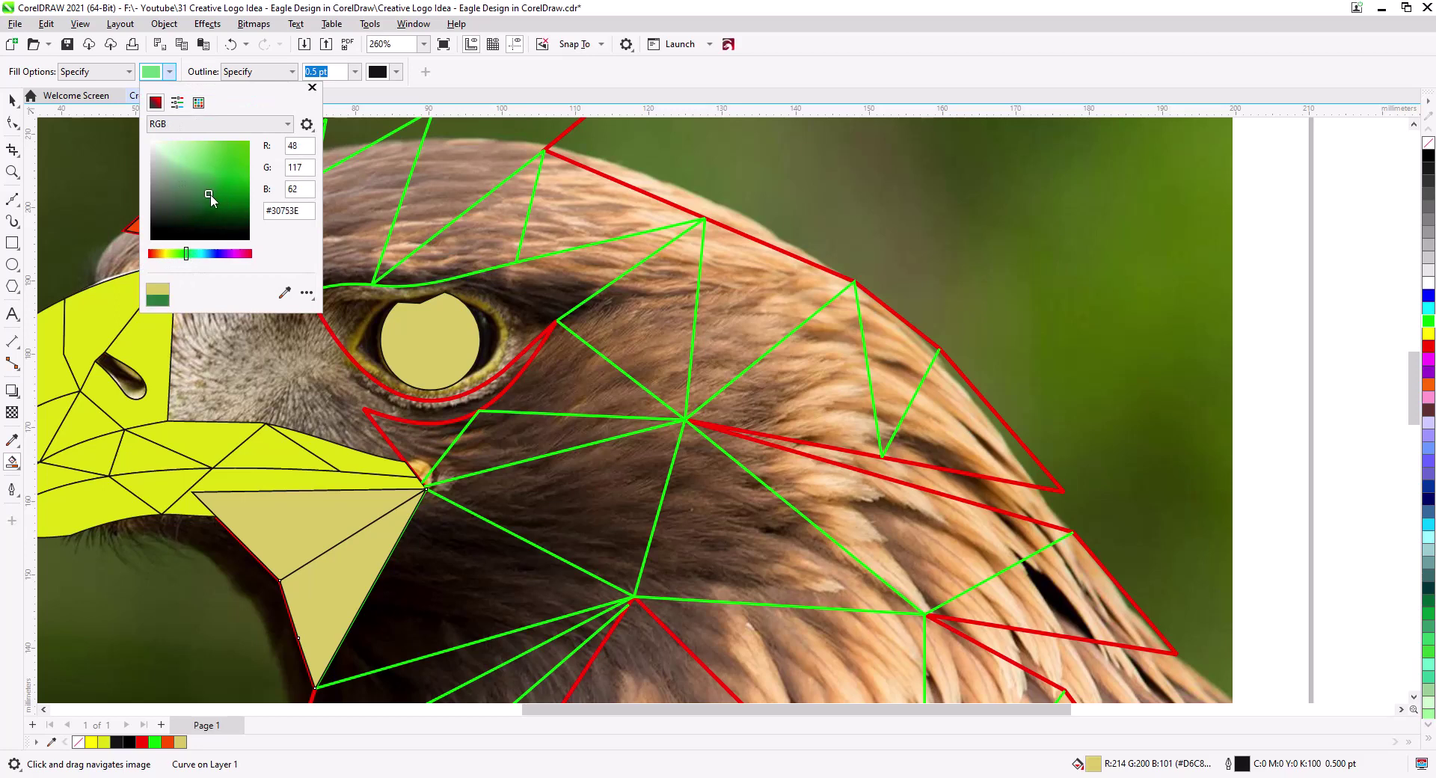
{"action": "left_click", "coordinate": [489, 86]}
{"action": "left_click_drag", "start_coordinate": [378, 190], "coordinate": [298, 341]}
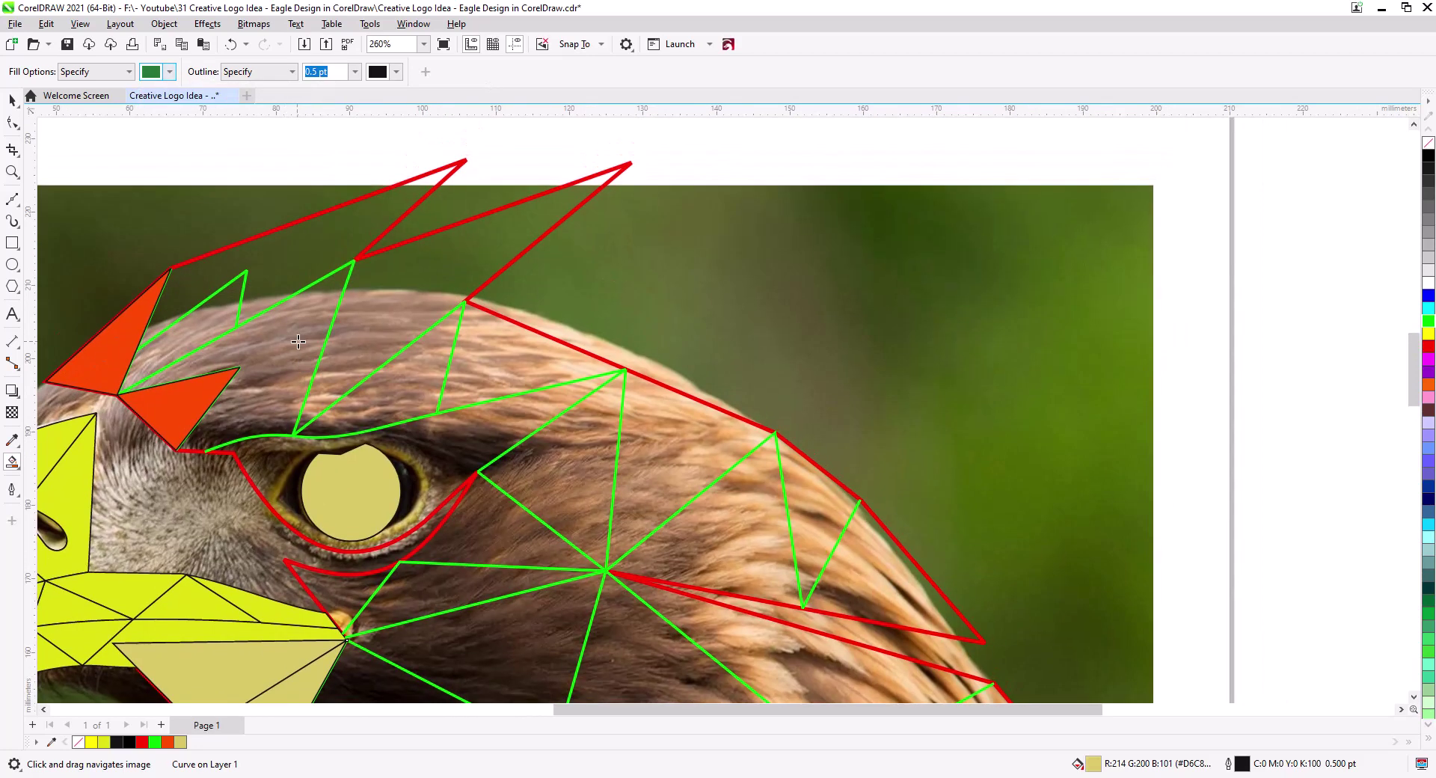
{"action": "left_click_drag", "start_coordinate": [216, 370], "coordinate": [403, 344]}
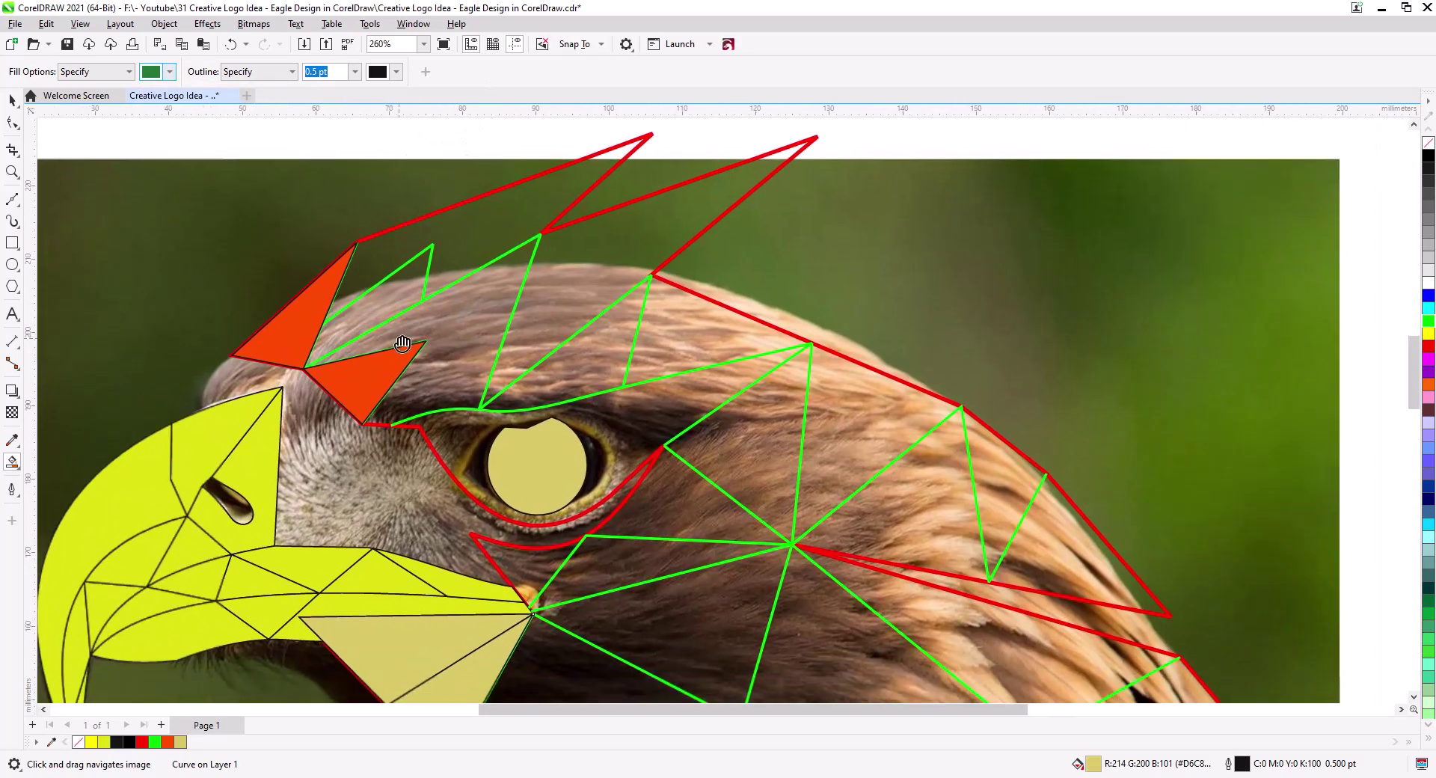
{"action": "left_click", "coordinate": [219, 420]}
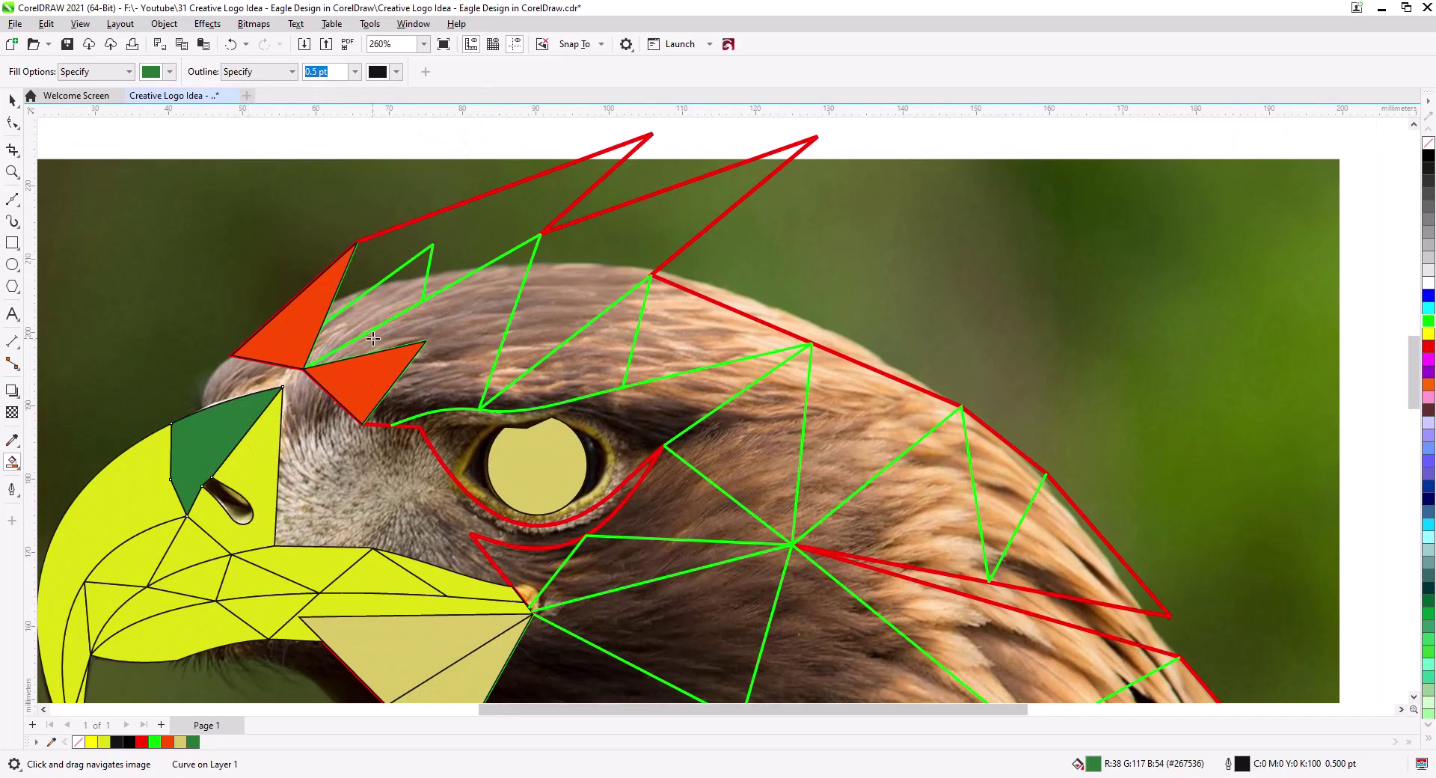
Fill the two crest feathers and all crown facets down to the brow line with the dark green
{"action": "left_click", "coordinate": [373, 261]}
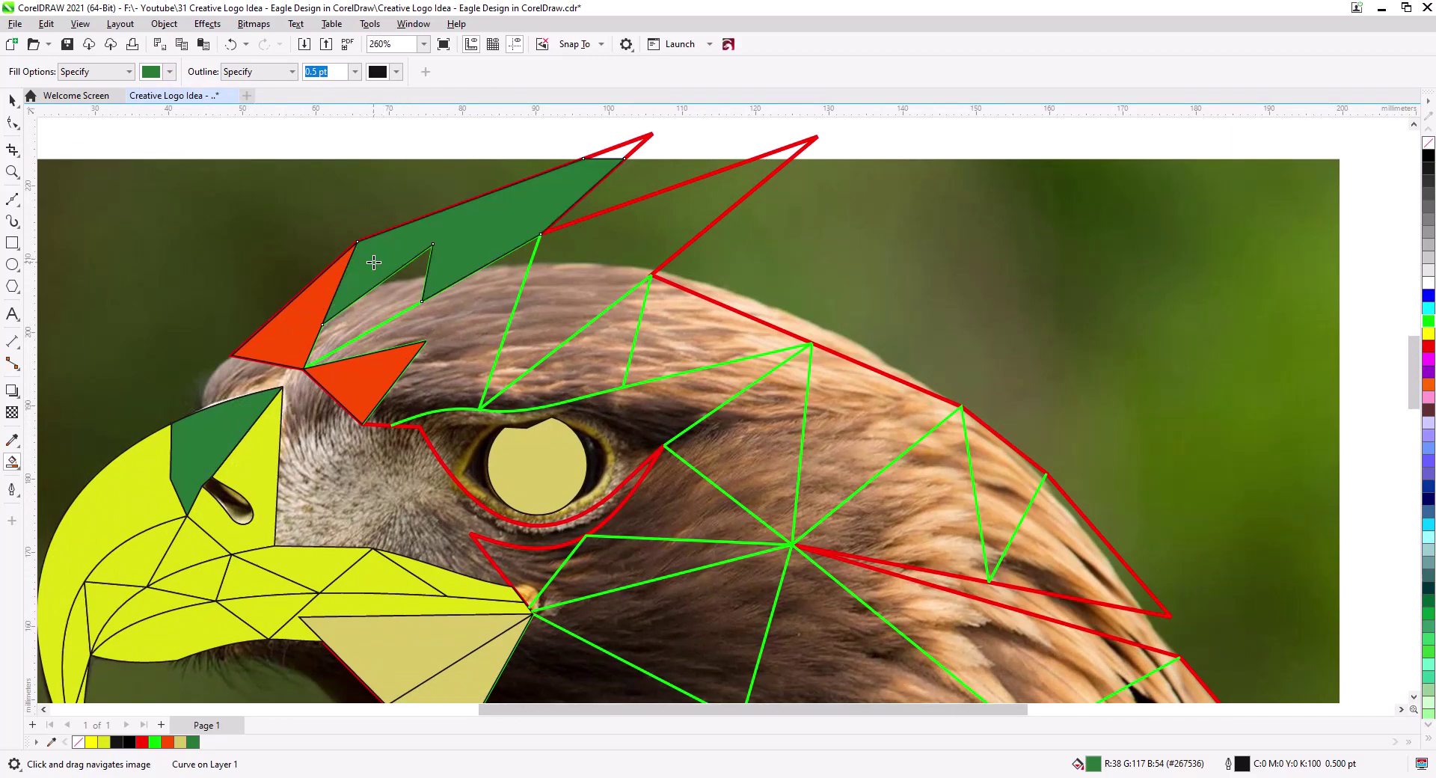
{"action": "left_click", "coordinate": [555, 284]}
{"action": "left_click", "coordinate": [608, 341]}
{"action": "left_click", "coordinate": [703, 332]}
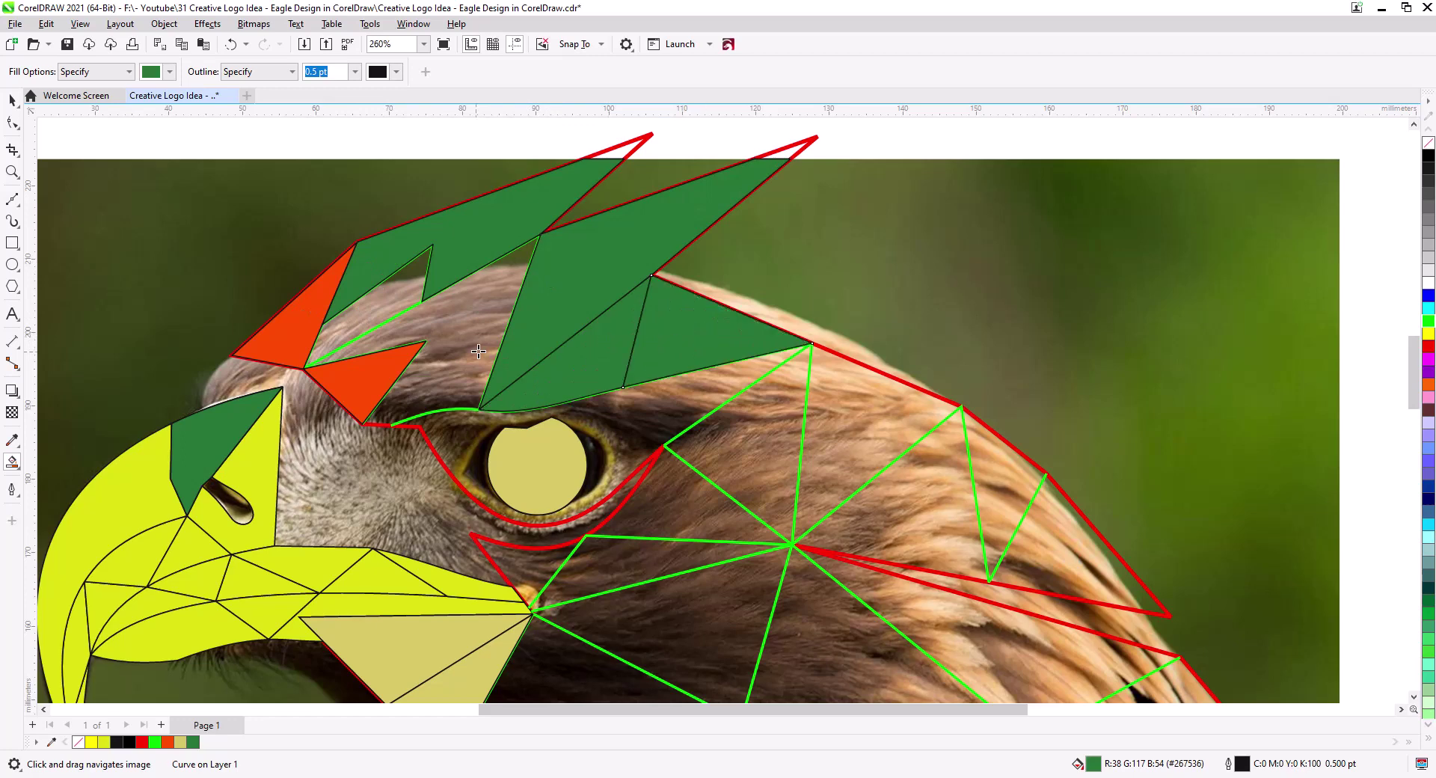
{"action": "left_click", "coordinate": [459, 353]}
{"action": "left_click", "coordinate": [391, 298]}
Change the Smart Fill colour to blue (#0083BF) and fill the region surrounding the eye circle
{"action": "left_click_drag", "start_coordinate": [535, 607], "coordinate": [334, 513]}
{"action": "left_click", "coordinate": [169, 71]}
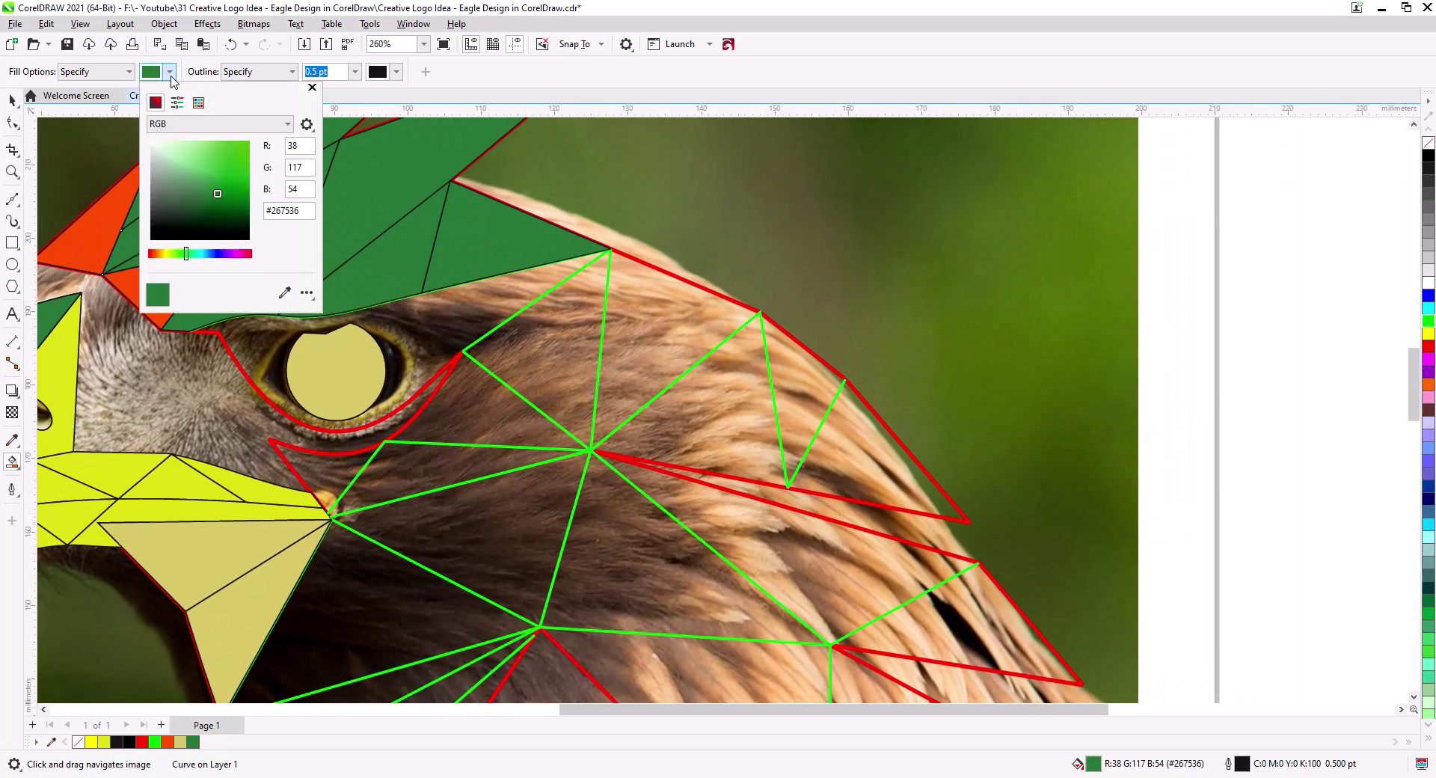
{"action": "mouse_move", "coordinate": [196, 253]}
{"action": "left_mouse_down"}
{"action": "mouse_move", "coordinate": [225, 255]}
{"action": "mouse_move", "coordinate": [207, 254]}
{"action": "left_mouse_up"}
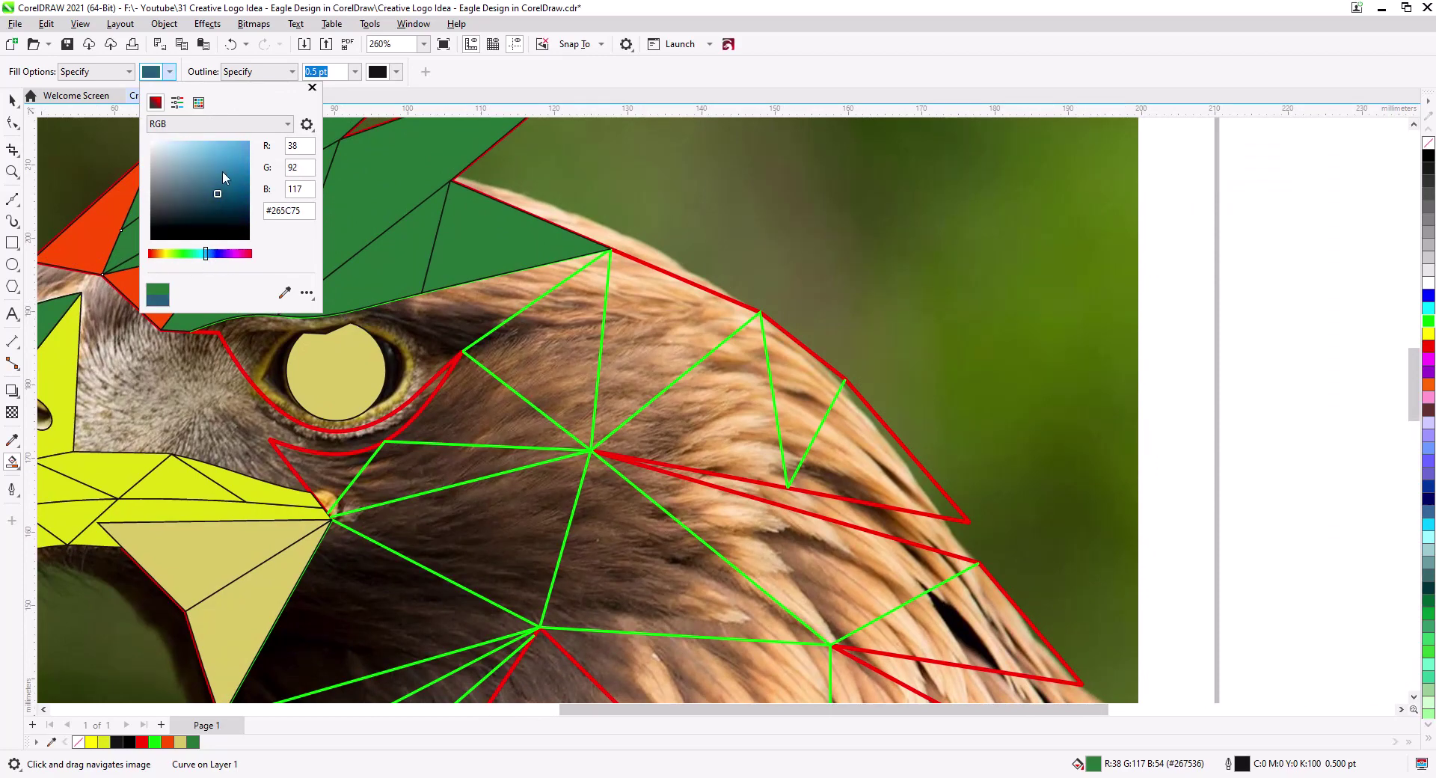
{"action": "mouse_move", "coordinate": [225, 184]}
{"action": "left_mouse_down"}
{"action": "mouse_move", "coordinate": [253, 199]}
{"action": "mouse_move", "coordinate": [267, 169]}
{"action": "left_mouse_up"}
{"action": "left_click", "coordinate": [312, 88]}
{"action": "left_click", "coordinate": [451, 335]}
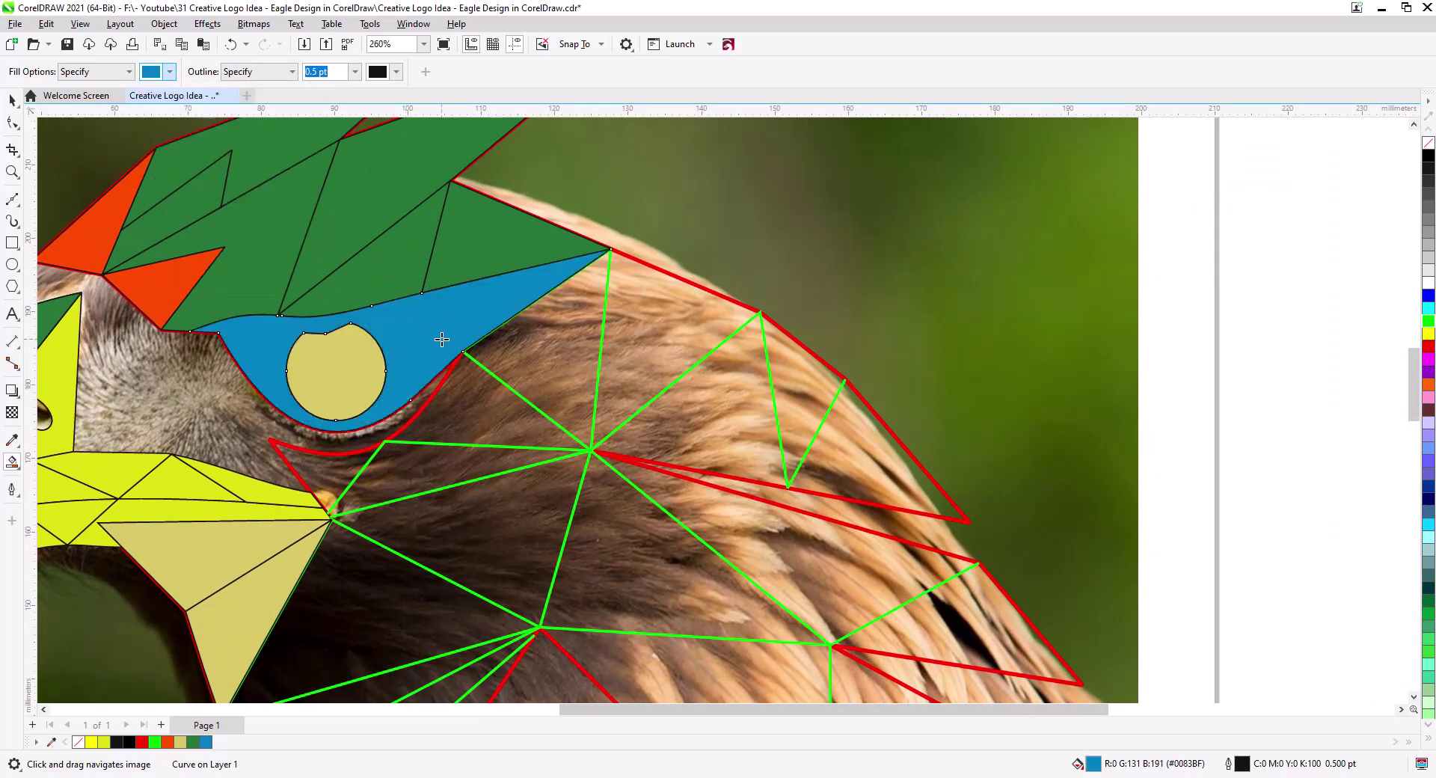
Fill the five facets from behind the eye along the back of the head to the upper feather tip with blue
{"action": "left_click", "coordinate": [538, 356]}
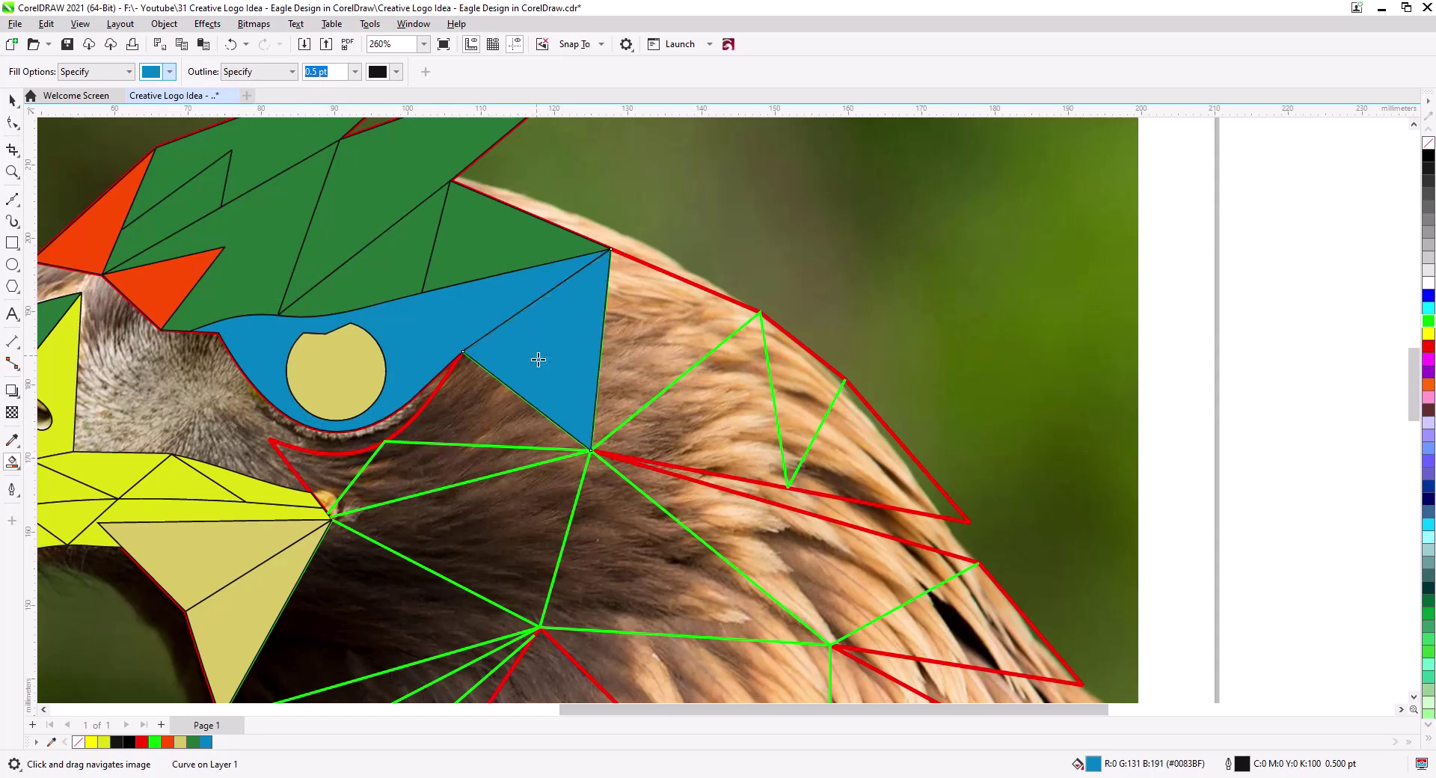
{"action": "left_click", "coordinate": [644, 343]}
{"action": "left_click", "coordinate": [703, 399]}
{"action": "left_click", "coordinate": [796, 385]}
{"action": "left_click", "coordinate": [867, 456]}
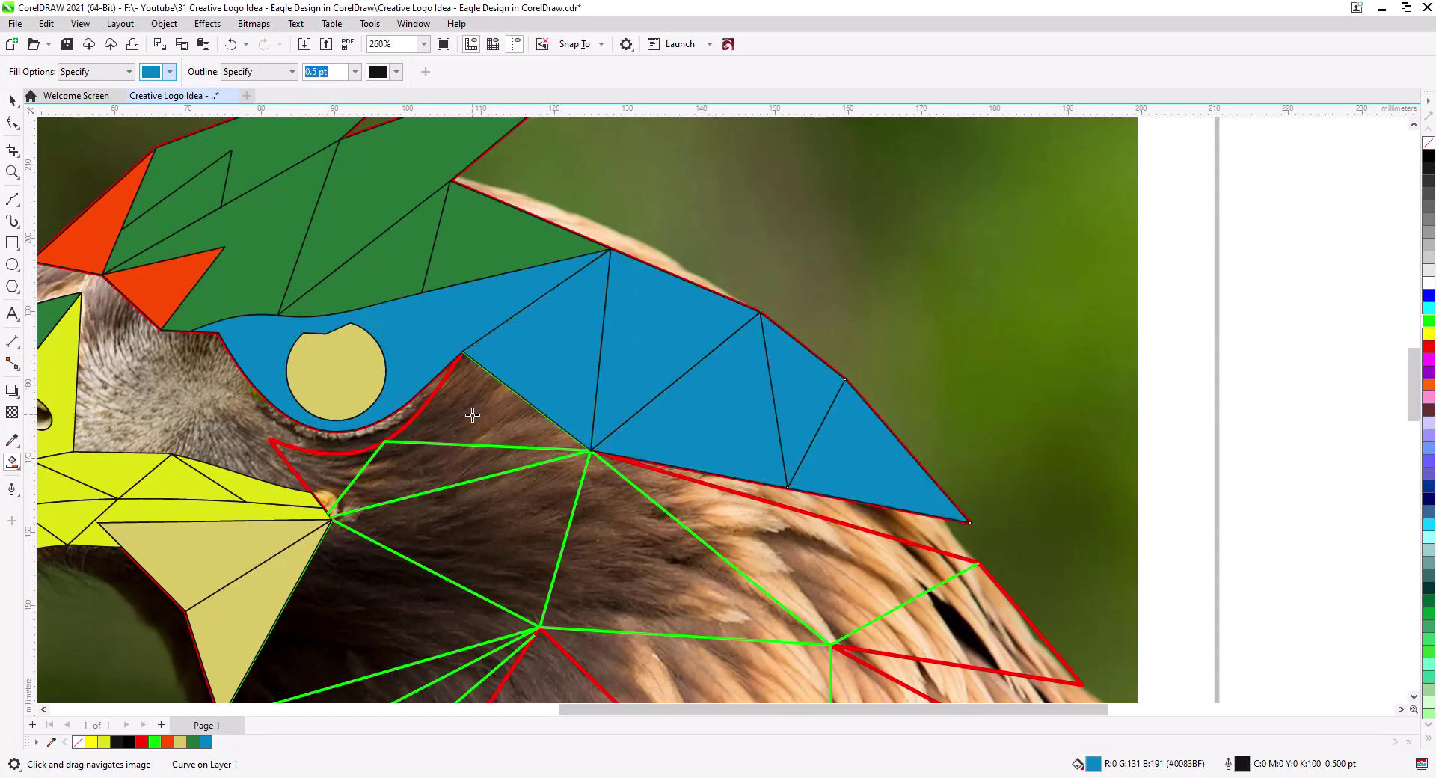
Fill the cheek facets below the eye and the facets beneath the upper feather notch with blue
{"action": "left_click", "coordinate": [472, 415]}
{"action": "left_click", "coordinate": [417, 467]}
{"action": "left_click", "coordinate": [335, 469]}
{"action": "left_click", "coordinate": [474, 560]}
{"action": "left_click", "coordinate": [676, 560]}
{"action": "left_click", "coordinate": [800, 553]}
Fill the front neck facets, from below the mouth corner down to the lower front tip, with blue
{"action": "scroll", "coordinate": [763, 310], "scroll_direction": "down", "scroll_amount": 3}
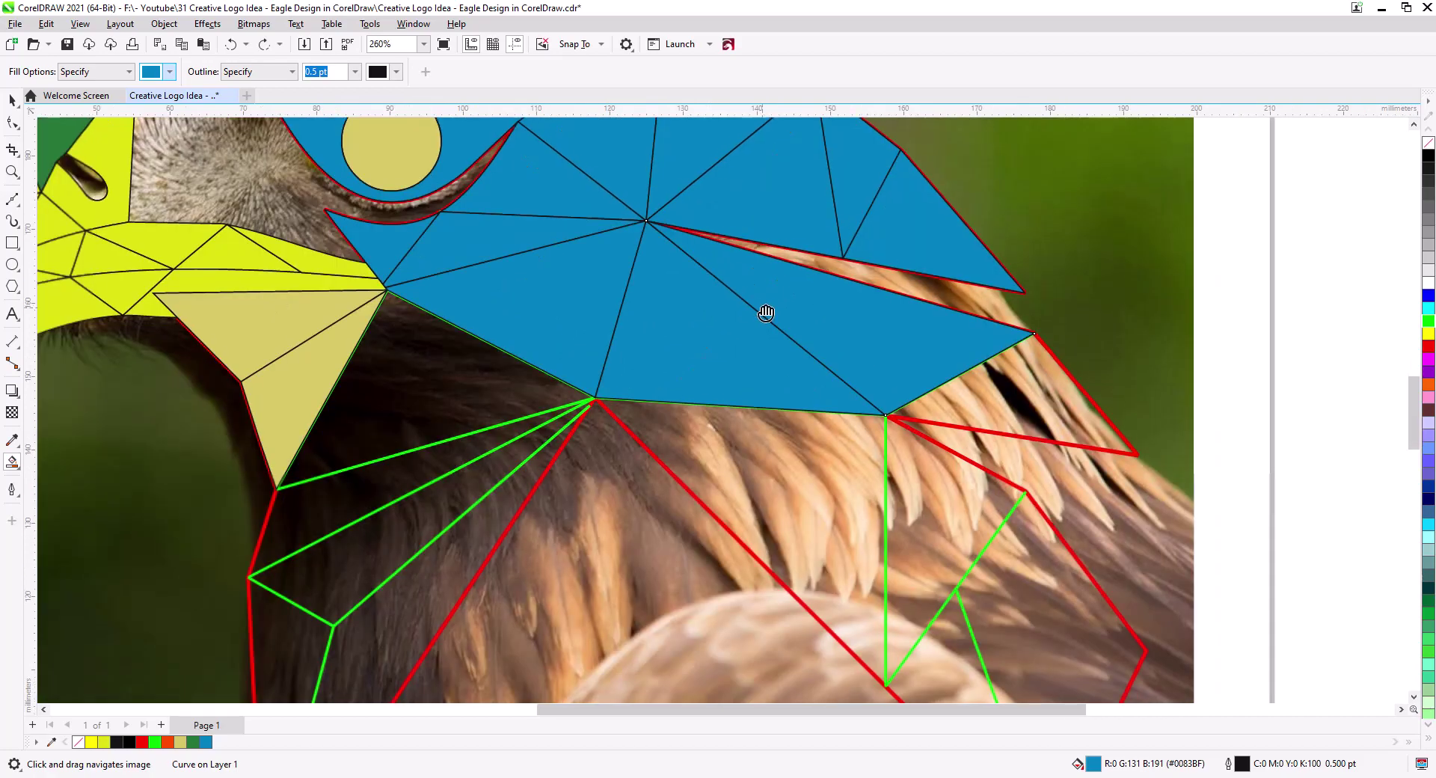
{"action": "left_click", "coordinate": [389, 447]}
{"action": "left_click", "coordinate": [370, 479]}
{"action": "left_click", "coordinate": [374, 538]}
{"action": "left_click", "coordinate": [411, 600]}
{"action": "left_click", "coordinate": [299, 636]}
Fill the middle feather's tip and the rear neck facets down to the lower rear feather tip with blue
{"action": "left_click_drag", "start_coordinate": [405, 618], "coordinate": [249, 582]}
{"action": "left_click", "coordinate": [620, 442]}
{"action": "left_click", "coordinate": [792, 461]}
{"action": "left_click", "coordinate": [875, 360]}
{"action": "scroll", "coordinate": [551, 369], "scroll_direction": "down", "scroll_amount": 2}
{"action": "scroll", "coordinate": [551, 368], "scroll_direction": "right", "scroll_amount": 2}
{"action": "left_click", "coordinate": [692, 460]}
{"action": "left_click", "coordinate": [641, 471]}
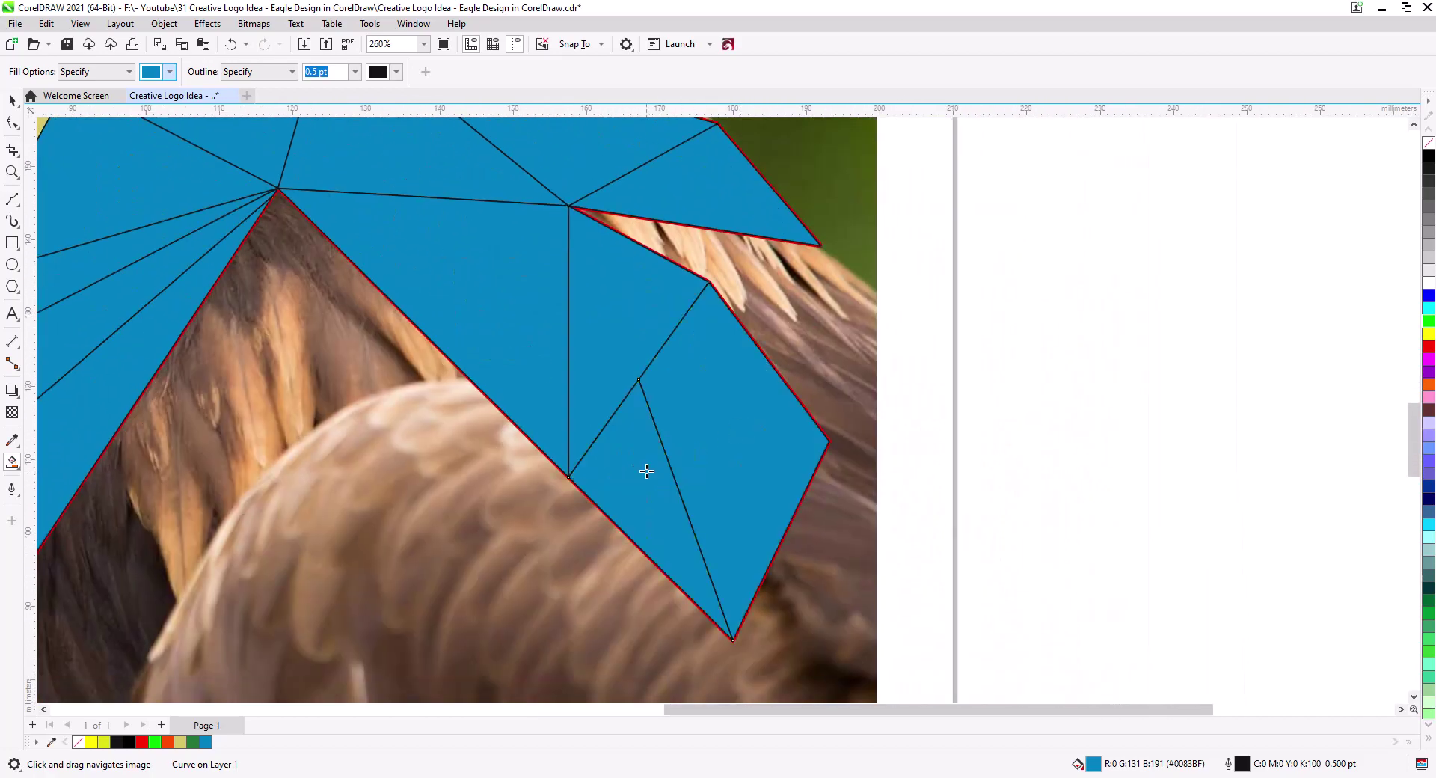
Draw a closed green six-cornered outline in the gap between the front and rear neck feathers, with its base on the photo's lower edge
{"action": "scroll", "coordinate": [673, 456], "scroll_direction": "left", "scroll_amount": 6}
{"action": "scroll", "coordinate": [722, 443], "scroll_direction": "down", "scroll_amount": 5}
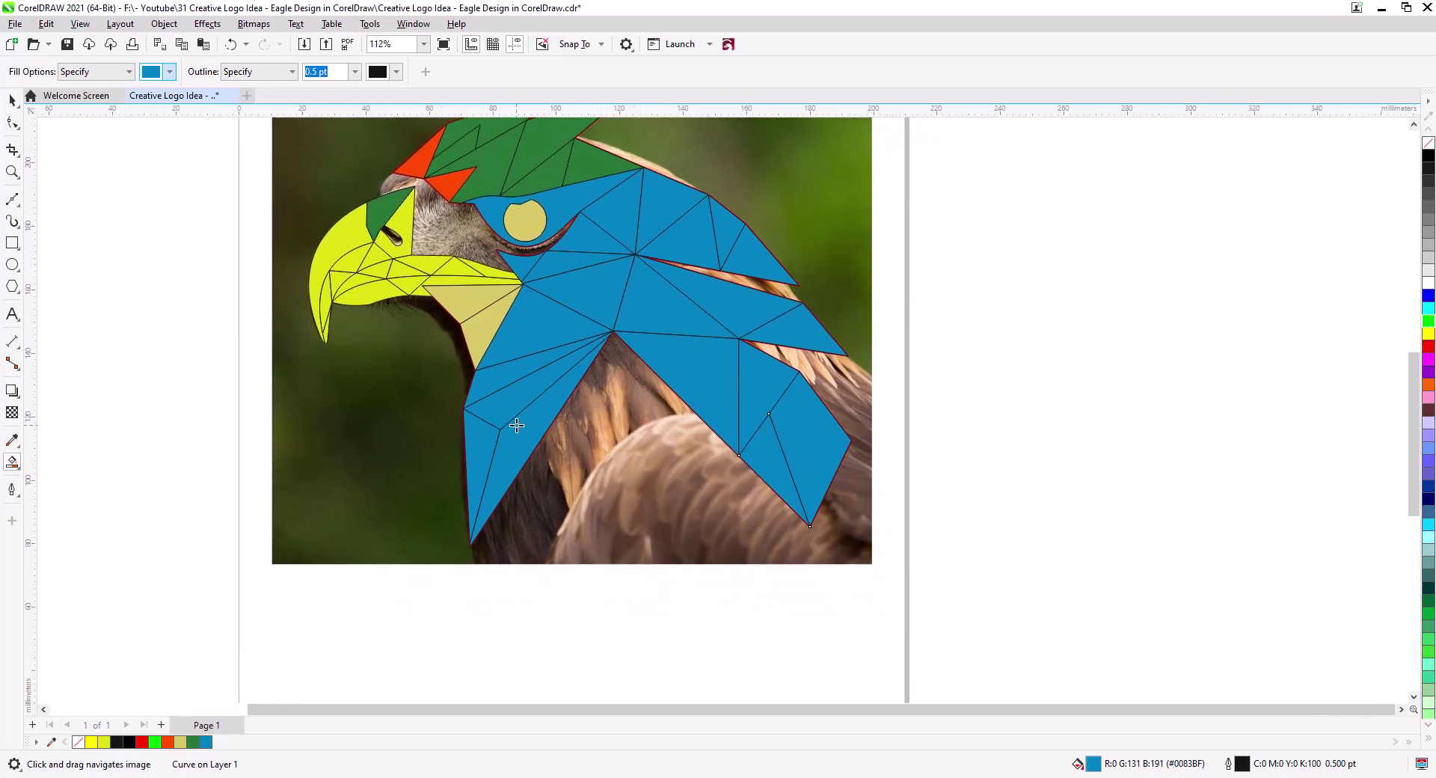
{"action": "key", "text": "F5"}
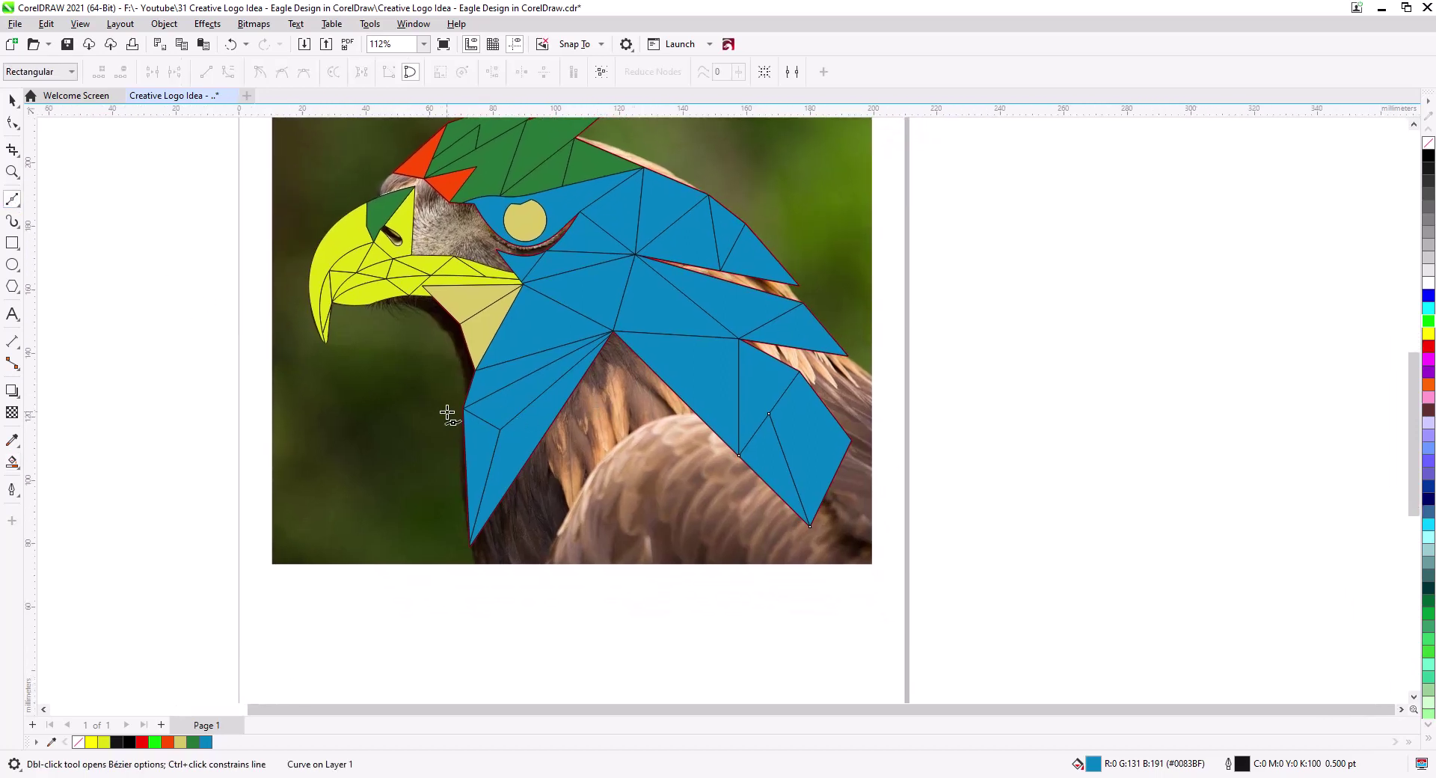
{"action": "left_click", "coordinate": [612, 390]}
{"action": "left_click", "coordinate": [542, 471]}
{"action": "double_click", "coordinate": [521, 564]}
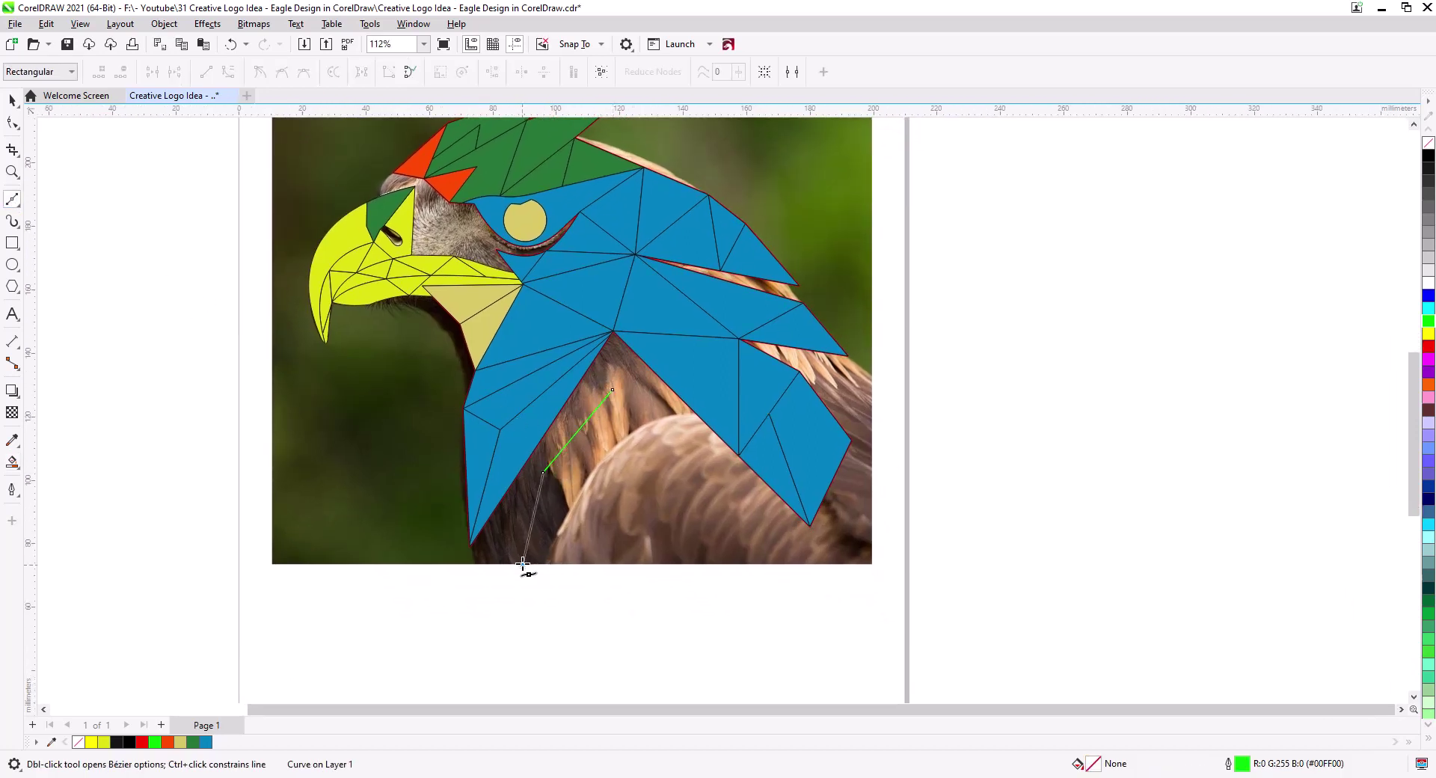
{"action": "left_click", "coordinate": [706, 564]}
{"action": "left_click", "coordinate": [747, 504]}
{"action": "left_click", "coordinate": [634, 477]}
{"action": "left_click", "coordinate": [612, 390]}
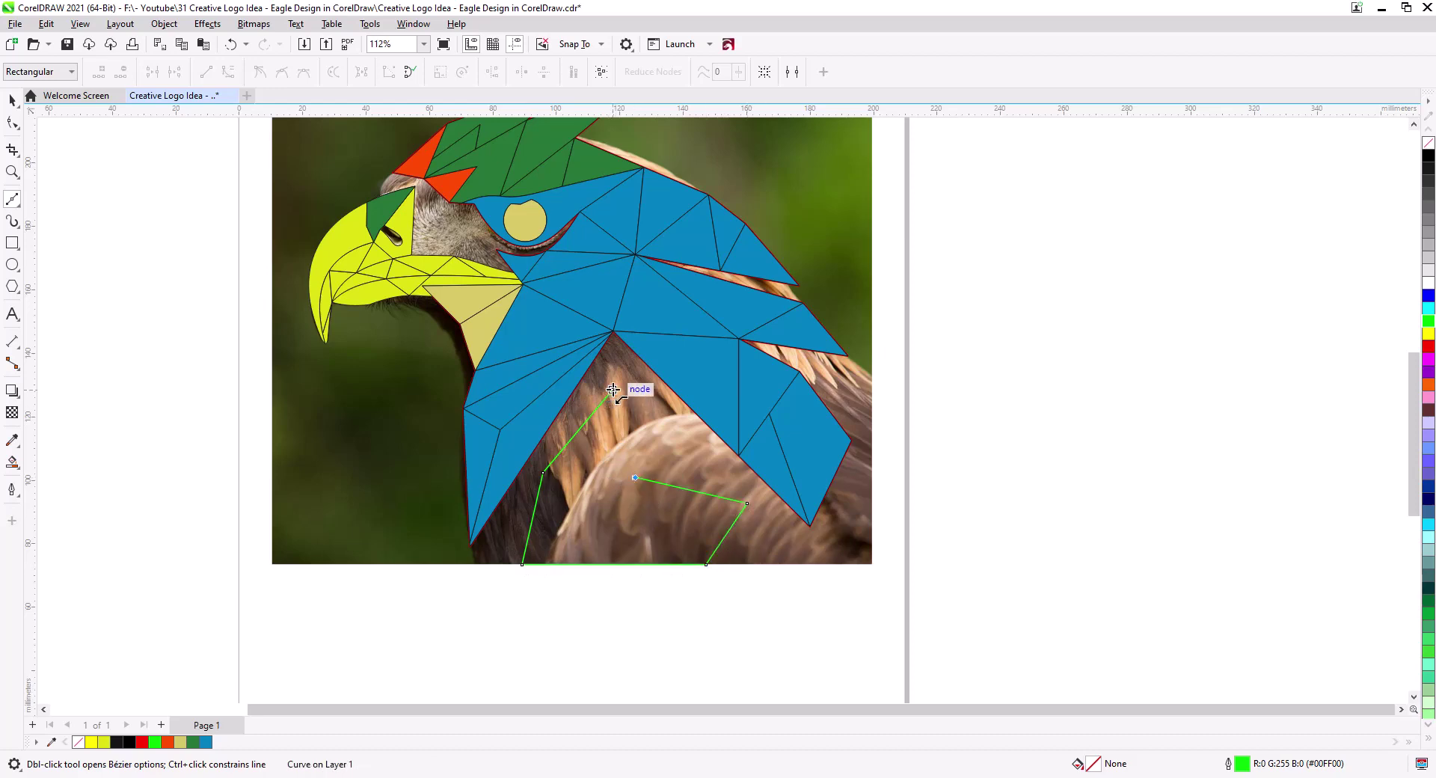
Divide the new chest shape with three green lines from its inner notch, front corner and rear corner to one point on its base
{"action": "scroll", "coordinate": [625, 543], "scroll_direction": "up", "scroll_amount": 2}
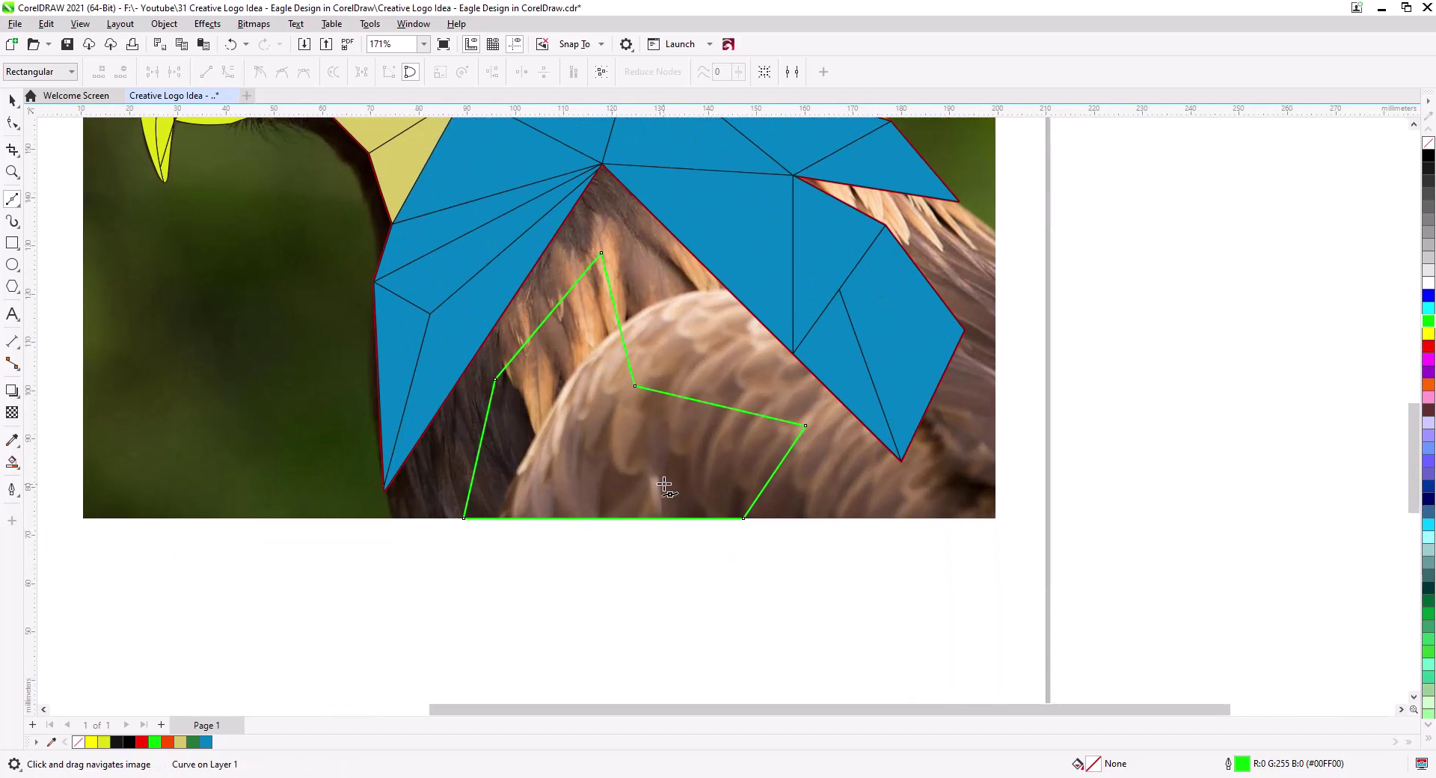
{"action": "left_click", "coordinate": [635, 386]}
{"action": "left_click", "coordinate": [588, 518]}
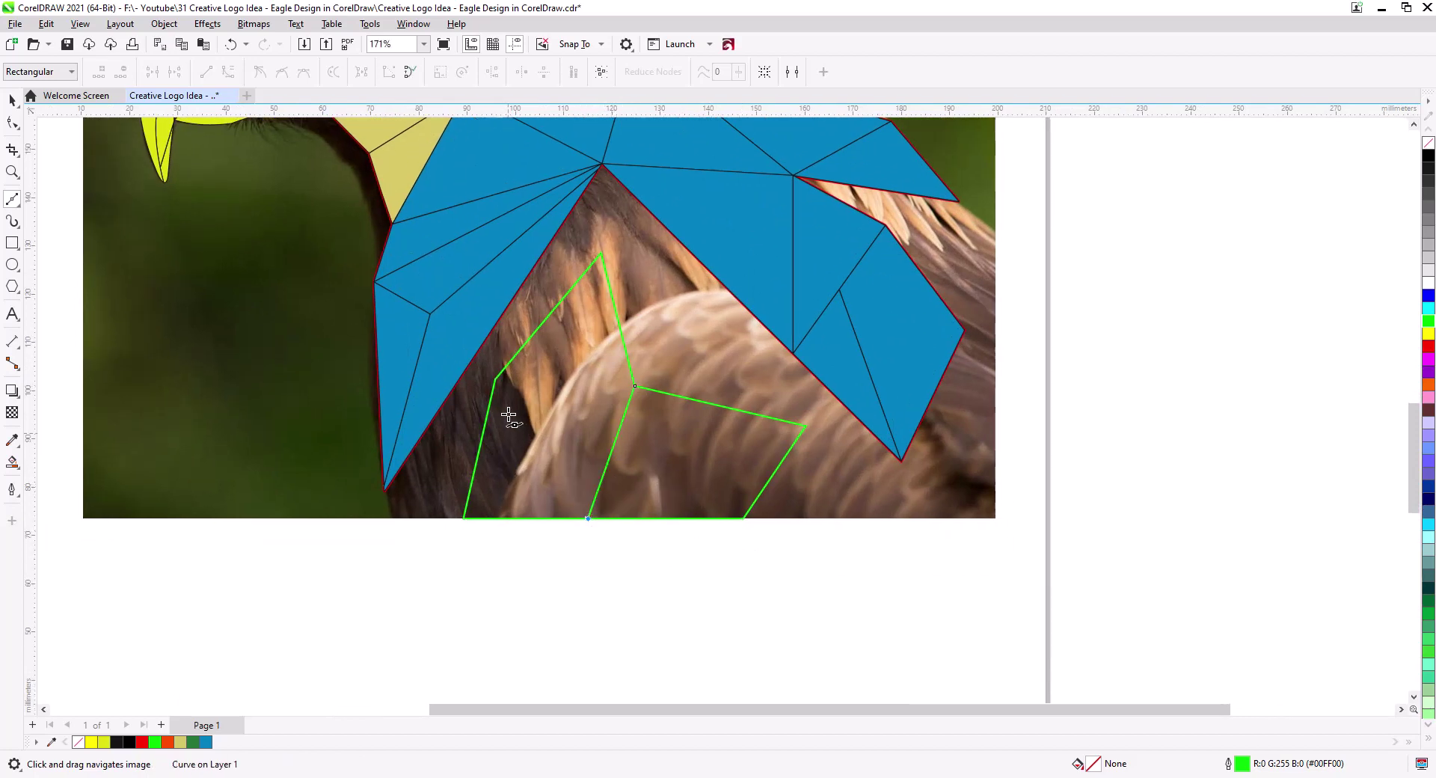
{"action": "left_click", "coordinate": [495, 379]}
{"action": "left_click", "coordinate": [588, 517]}
{"action": "left_click", "coordinate": [11, 101]}
{"action": "left_click", "coordinate": [12, 199]}
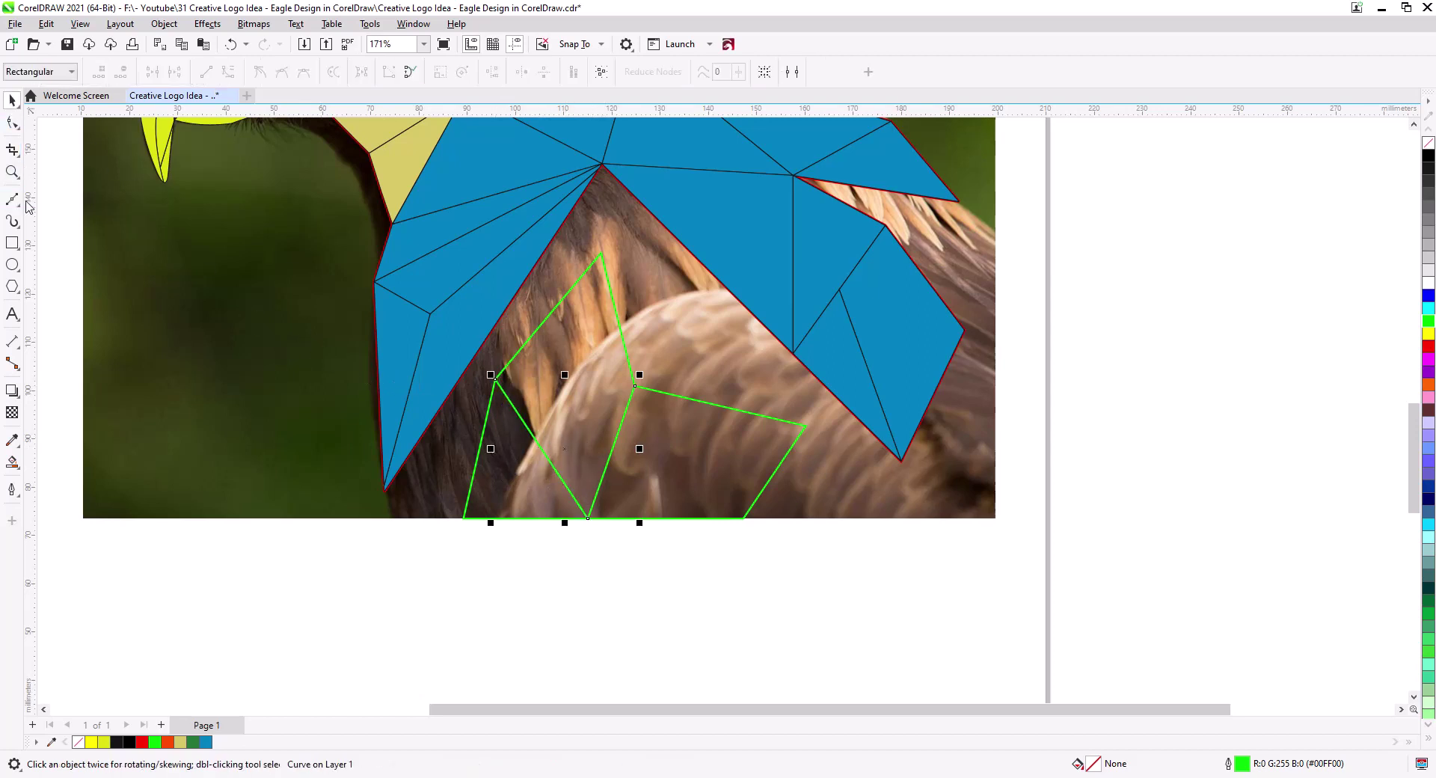
{"action": "left_click_drag", "start_coordinate": [805, 424], "coordinate": [588, 517]}
{"action": "key", "text": "space"}
Fill the four facets of the chest shape with blue using Smart Fill
{"action": "left_click", "coordinate": [12, 462]}
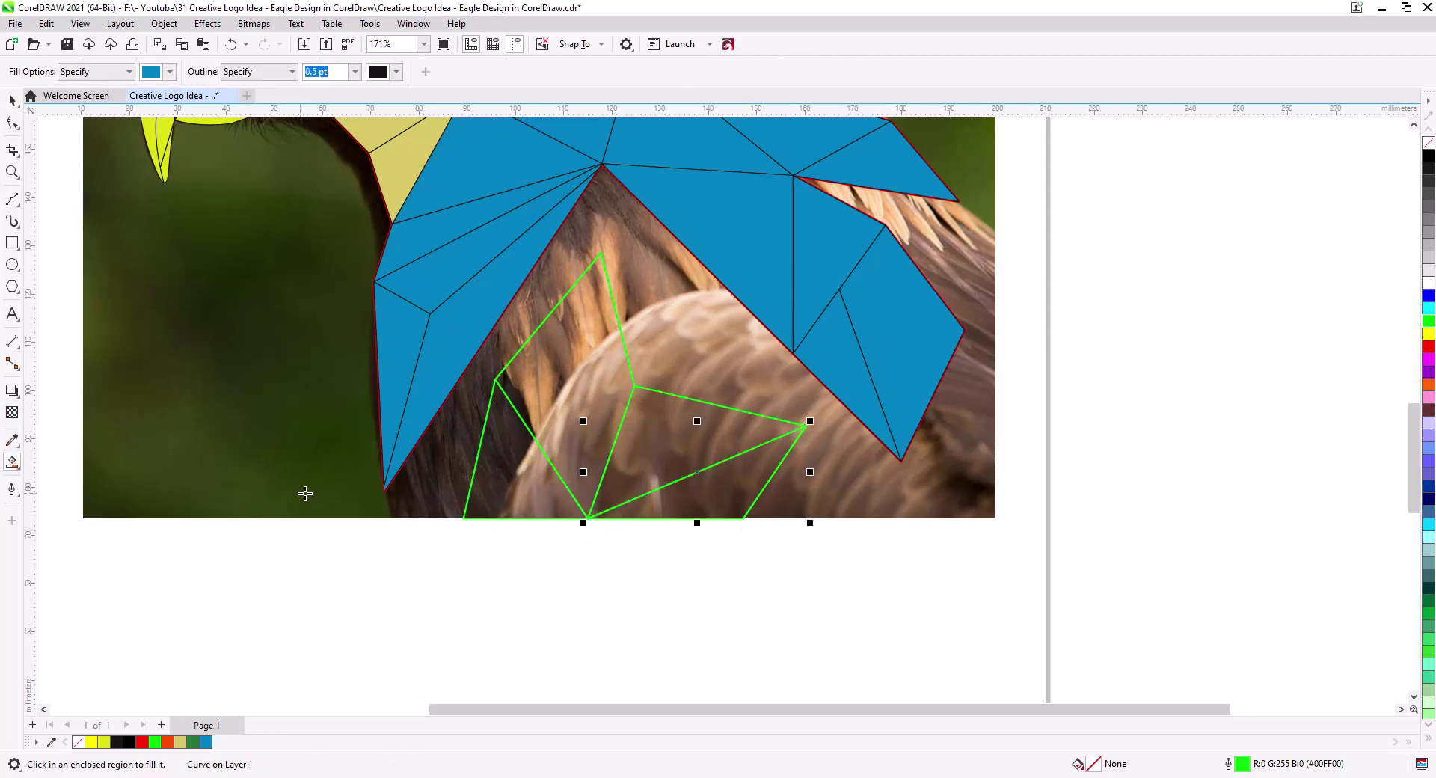
{"action": "left_click", "coordinate": [516, 479]}
{"action": "left_click", "coordinate": [598, 344]}
{"action": "left_click", "coordinate": [655, 436]}
{"action": "left_click", "coordinate": [725, 502]}
Move the filled chest, neck, throat, eye and crest facets off the photo page by cutting and pasting them onto a new second page
{"action": "left_click", "coordinate": [12, 99]}
{"action": "scroll", "coordinate": [537, 442], "scroll_direction": "down", "scroll_amount": 5}
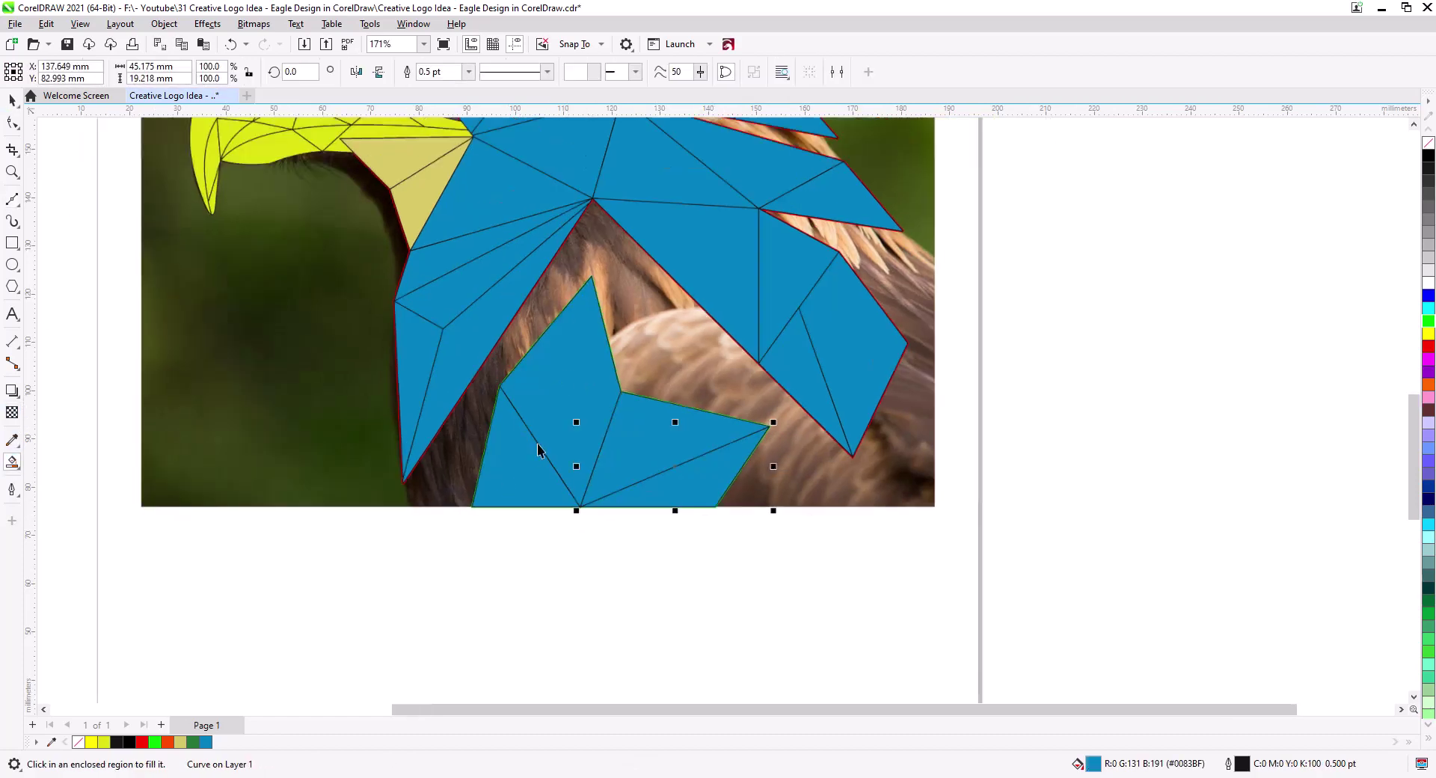
{"action": "left_click", "coordinate": [638, 577]}
{"action": "left_click", "coordinate": [625, 534]}
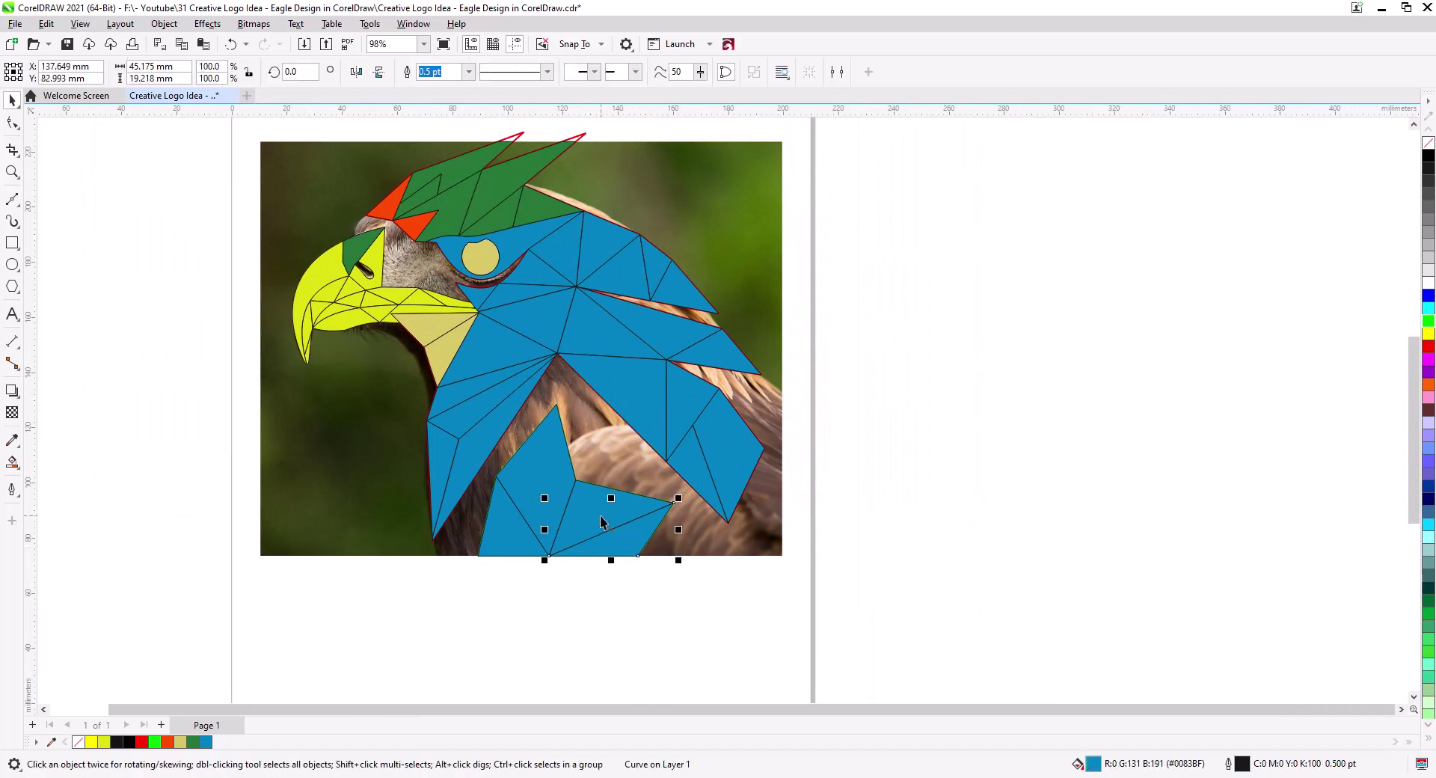
{"action": "left_click", "coordinate": [598, 510], "text": "shift"}
{"action": "left_click", "coordinate": [540, 486], "text": "shift"}
{"action": "left_click", "coordinate": [508, 524], "text": "shift"}
{"action": "left_click", "coordinate": [722, 471], "text": "shift"}
{"action": "left_click", "coordinate": [691, 463], "text": "shift"}
{"action": "left_click", "coordinate": [685, 411], "text": "shift"}
{"action": "left_click", "coordinate": [641, 398], "text": "shift"}
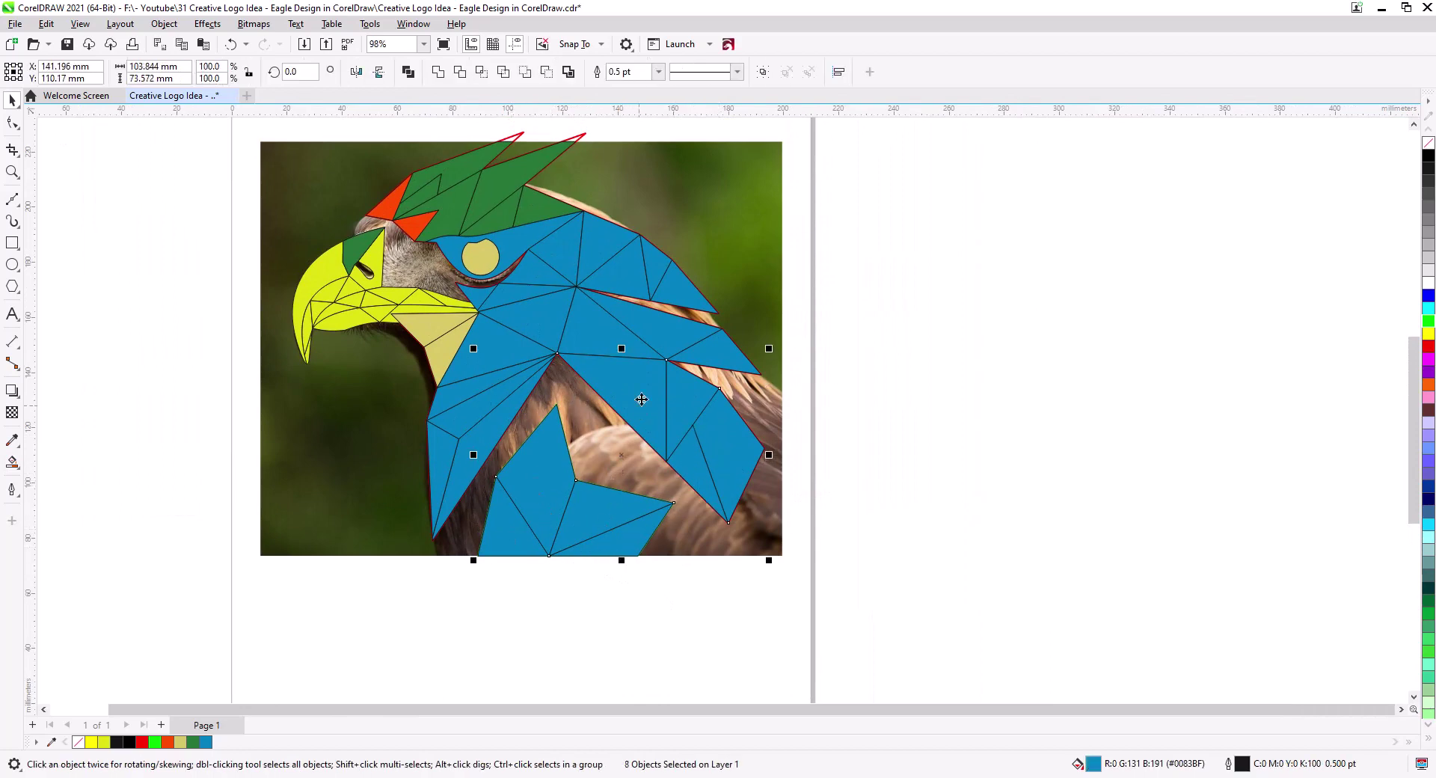
{"action": "left_click", "coordinate": [713, 353], "text": "shift"}
{"action": "left_click", "coordinate": [667, 330], "text": "shift"}
{"action": "left_click", "coordinate": [692, 306], "text": "shift"}
{"action": "left_click", "coordinate": [596, 252], "text": "shift"}
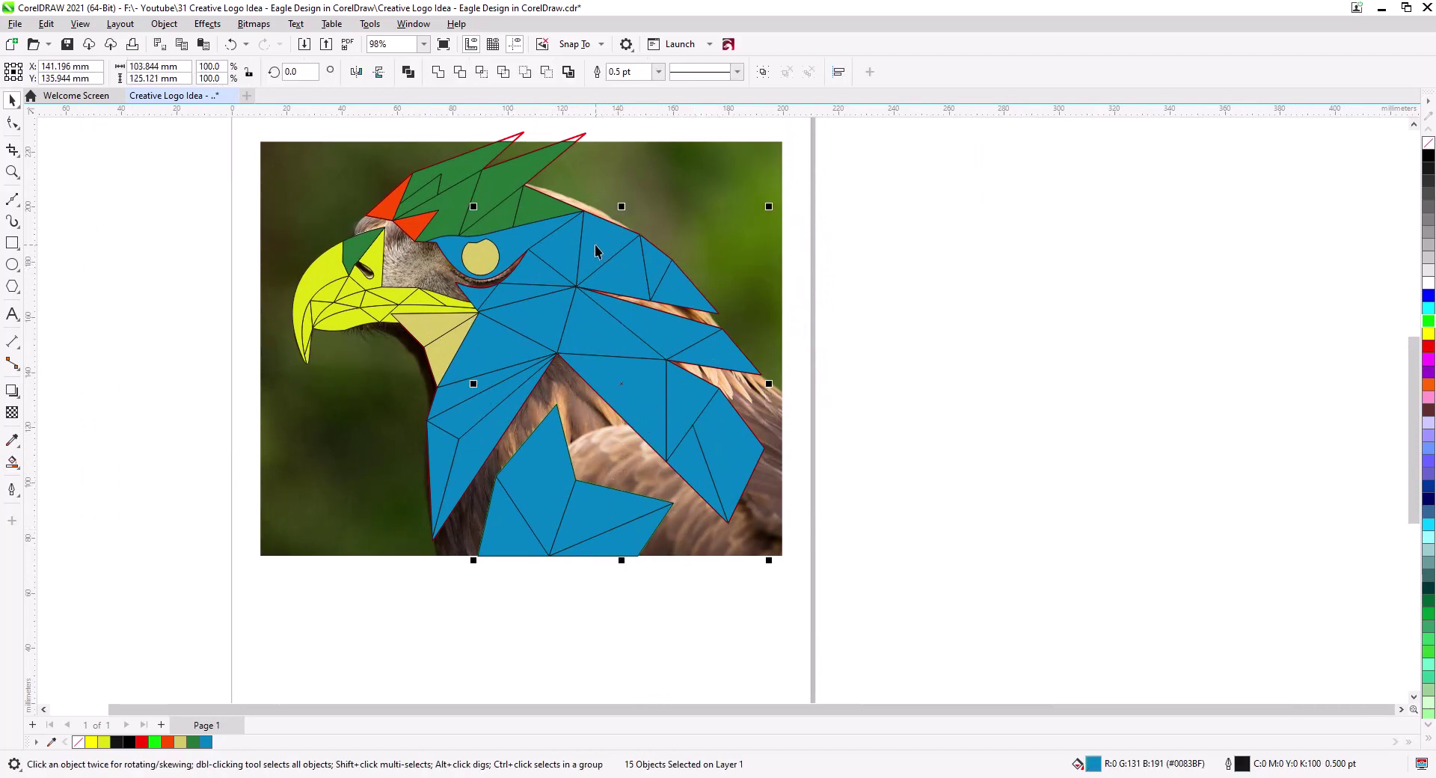
{"action": "left_click", "coordinate": [477, 301], "text": "shift"}
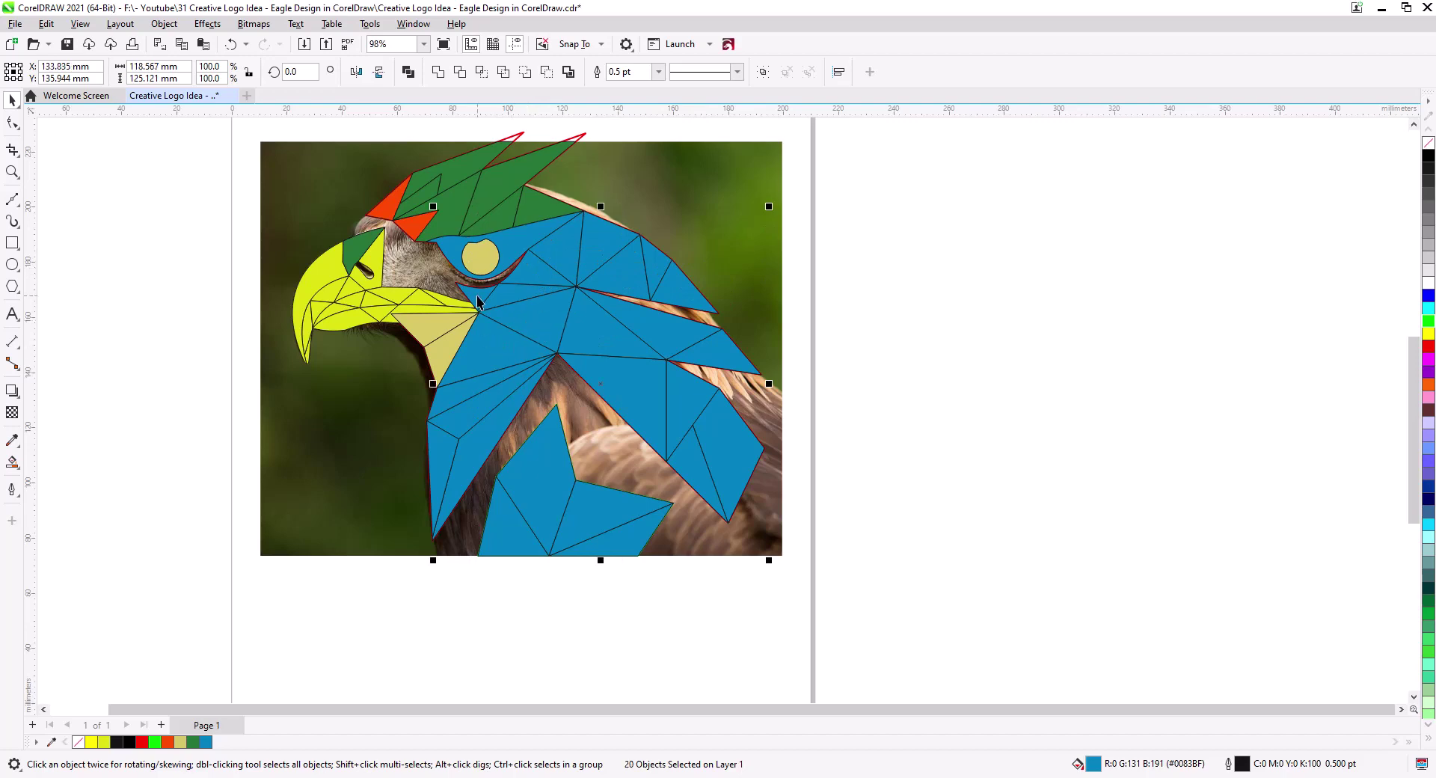
{"action": "left_click", "coordinate": [457, 396], "text": "shift"}
{"action": "left_click", "coordinate": [462, 415], "text": "shift"}
{"action": "left_click", "coordinate": [442, 371], "text": "shift"}
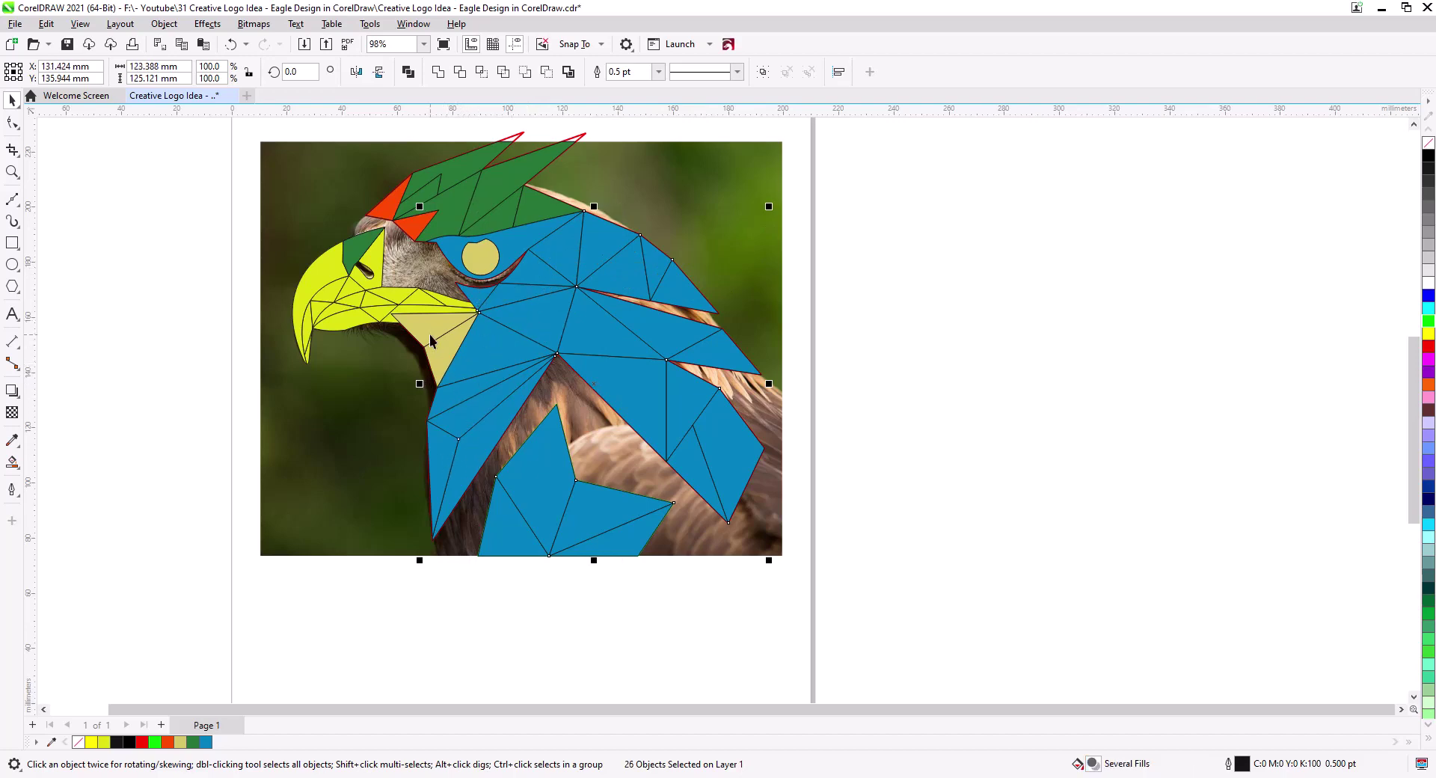
{"action": "left_click", "coordinate": [433, 336], "text": "shift"}
{"action": "left_click", "coordinate": [506, 267], "text": "shift"}
{"action": "left_click", "coordinate": [486, 267], "text": "shift"}
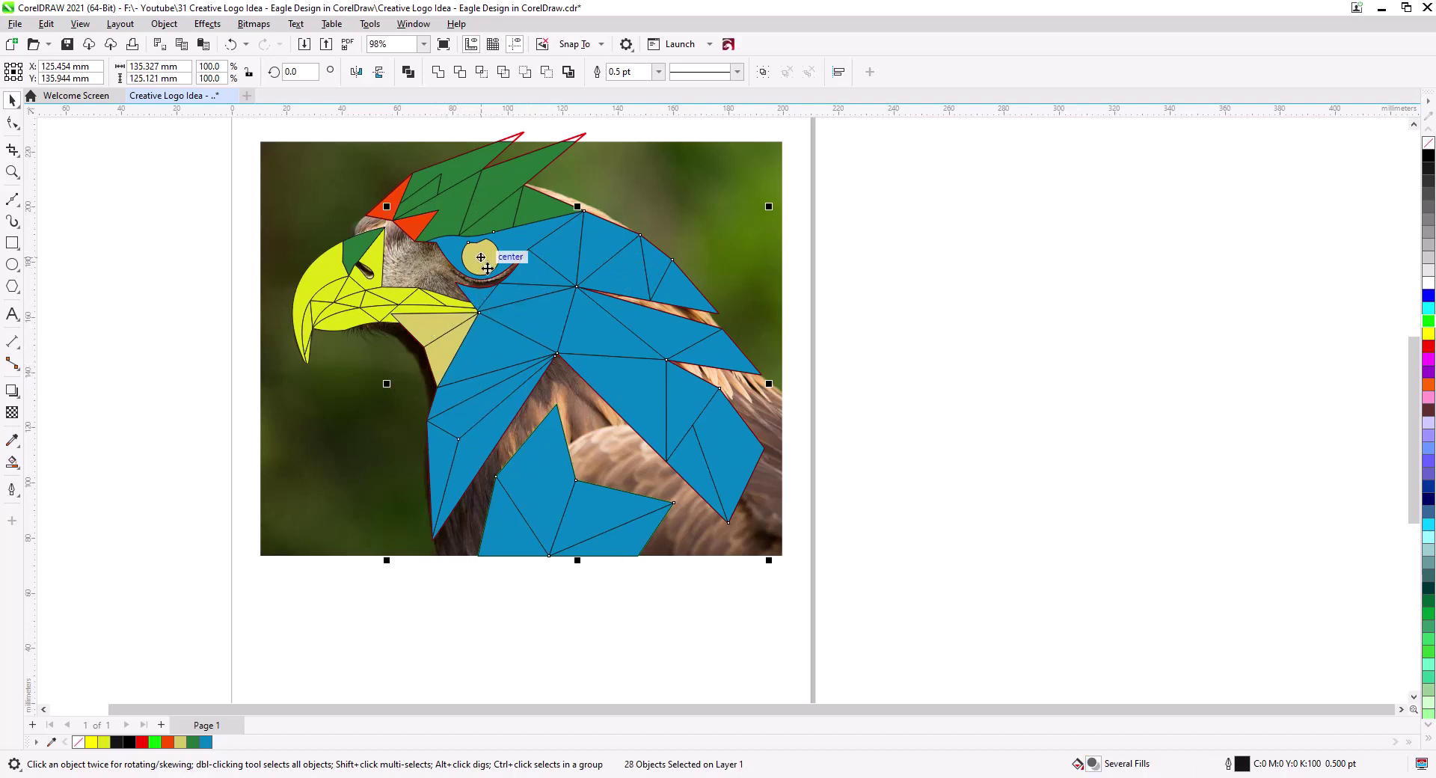
{"action": "left_click", "coordinate": [539, 222], "text": "shift"}
{"action": "left_click", "coordinate": [499, 182], "text": "shift"}
{"action": "key", "text": "Delete"}
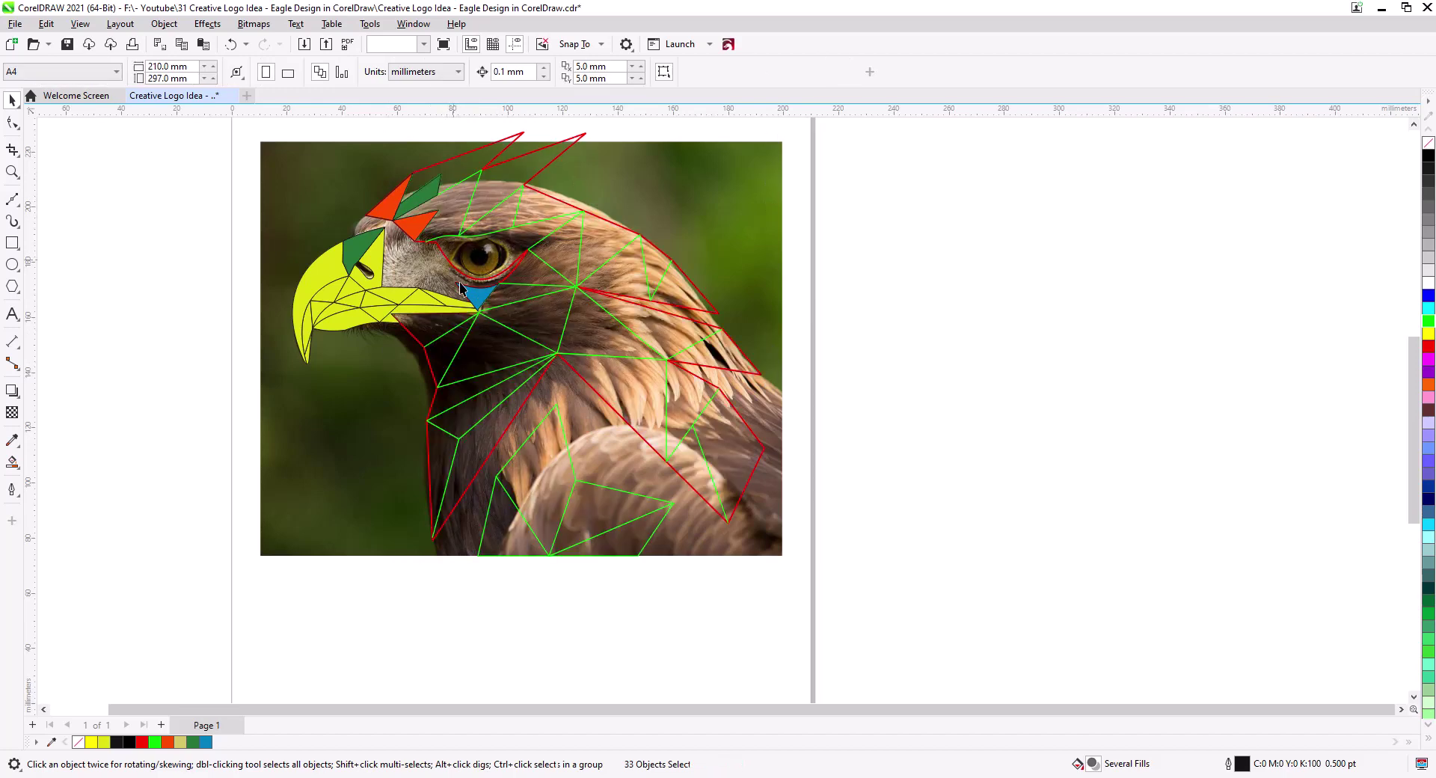
{"action": "left_click", "coordinate": [160, 724]}
{"action": "key", "text": "ctrl+v"}
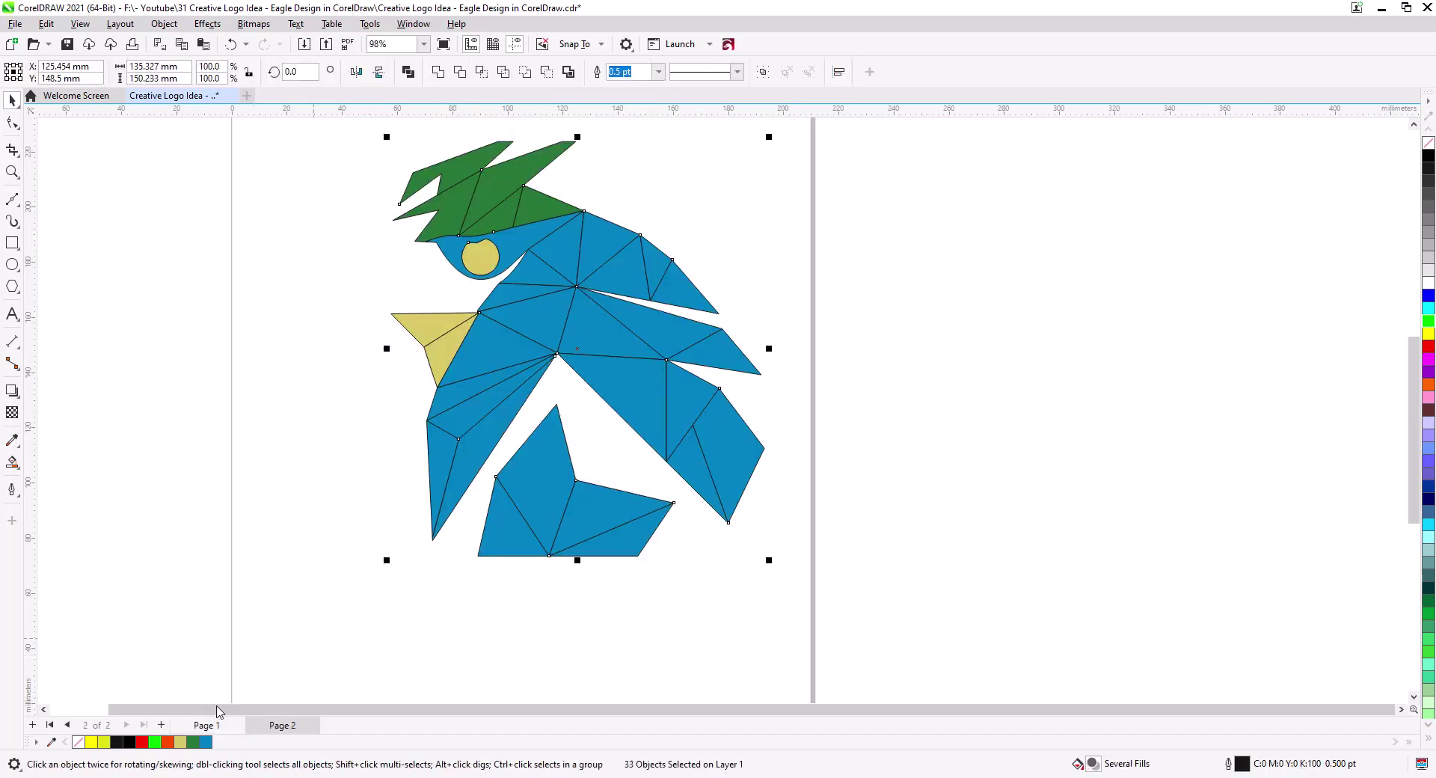
Cut the two orange front crest facets and the small green facet beside them and paste them on page 2
{"action": "left_click", "coordinate": [210, 726]}
{"action": "left_click", "coordinate": [423, 202]}
{"action": "left_click", "coordinate": [413, 228], "text": "shift"}
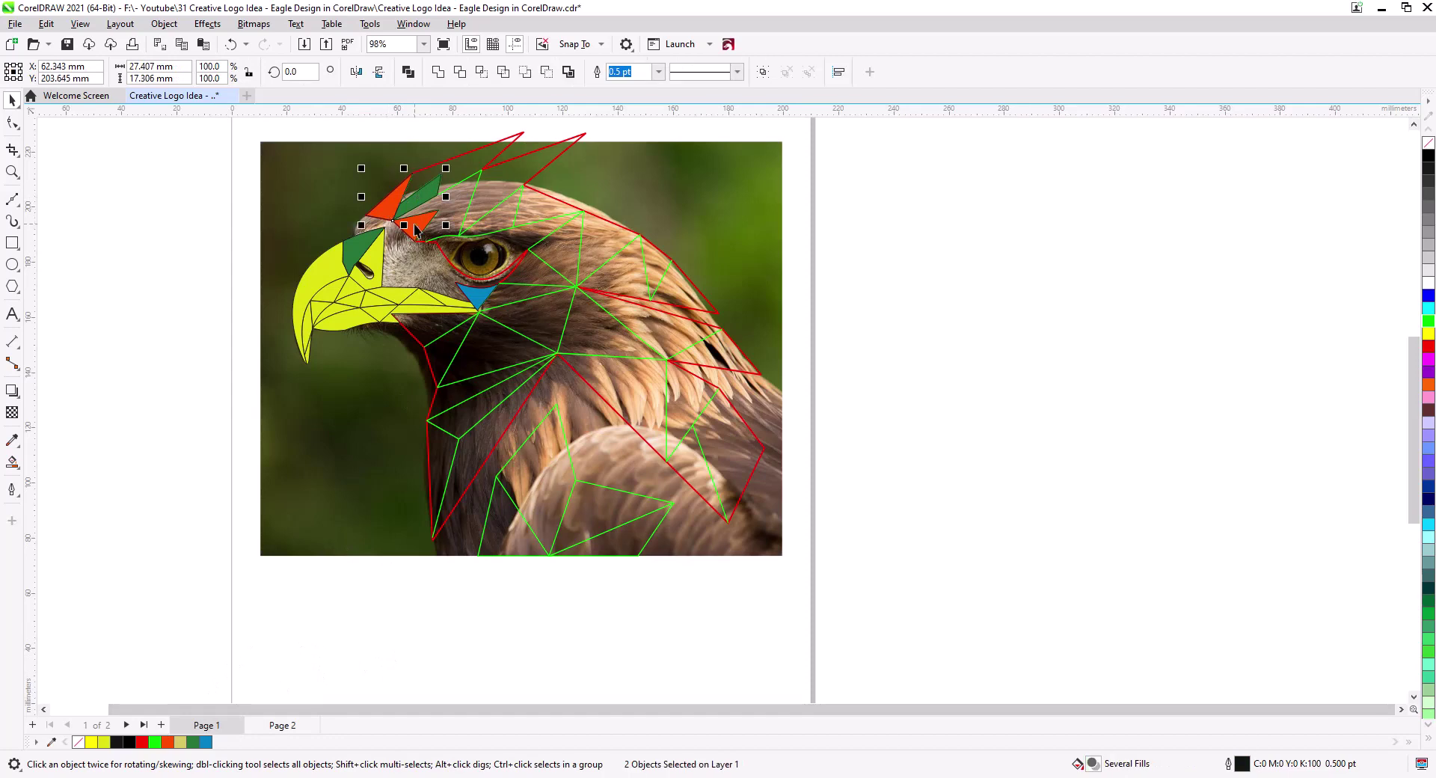
{"action": "key", "text": "Delete"}
{"action": "left_click", "coordinate": [277, 725]}
{"action": "key", "text": "ctrl+v"}
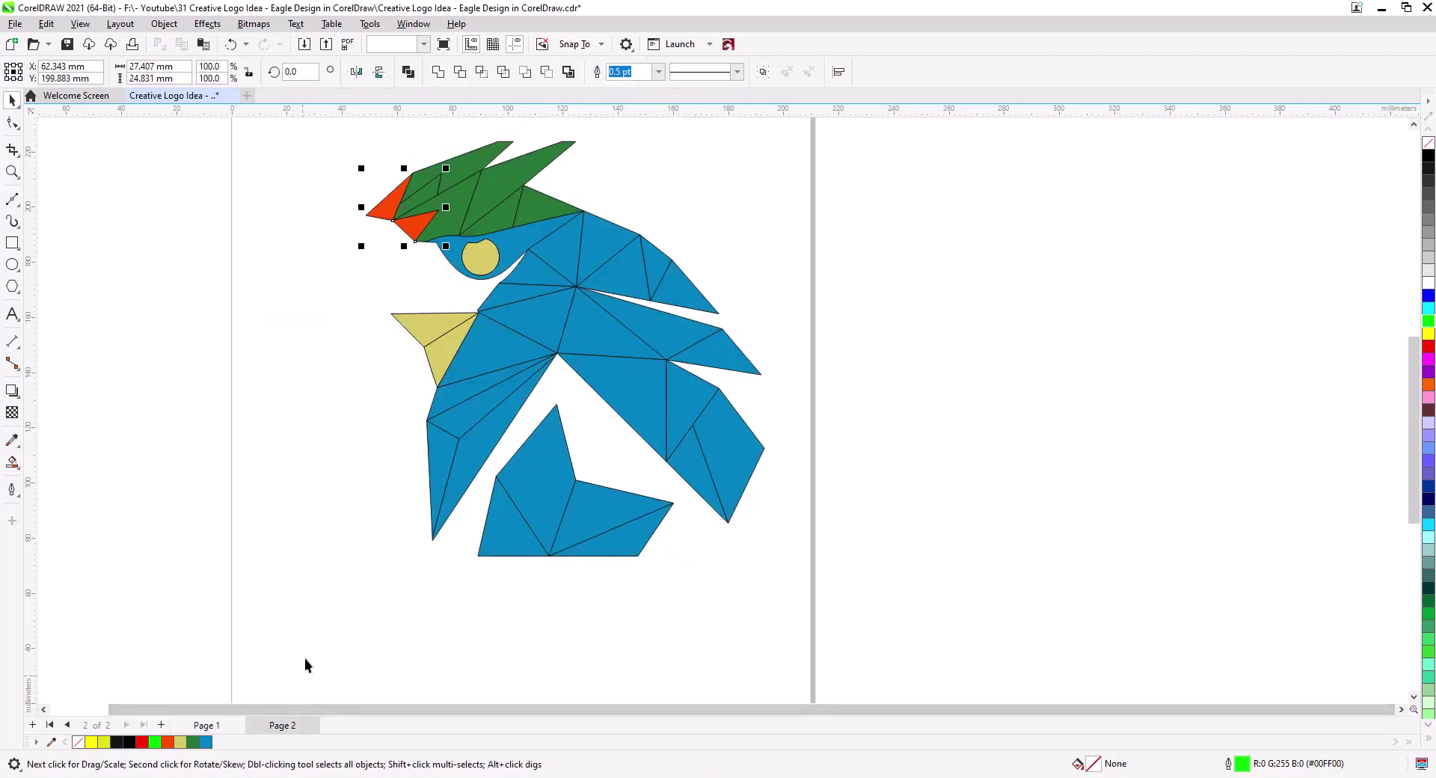
Cut away the green facet that covers the upper part of the beak on page 1
{"action": "left_click", "coordinate": [206, 726]}
{"action": "scroll", "coordinate": [326, 316], "scroll_direction": "up", "scroll_amount": 1}
{"action": "left_click_drag", "start_coordinate": [326, 315], "coordinate": [392, 475]}
{"action": "left_click", "coordinate": [449, 357]}
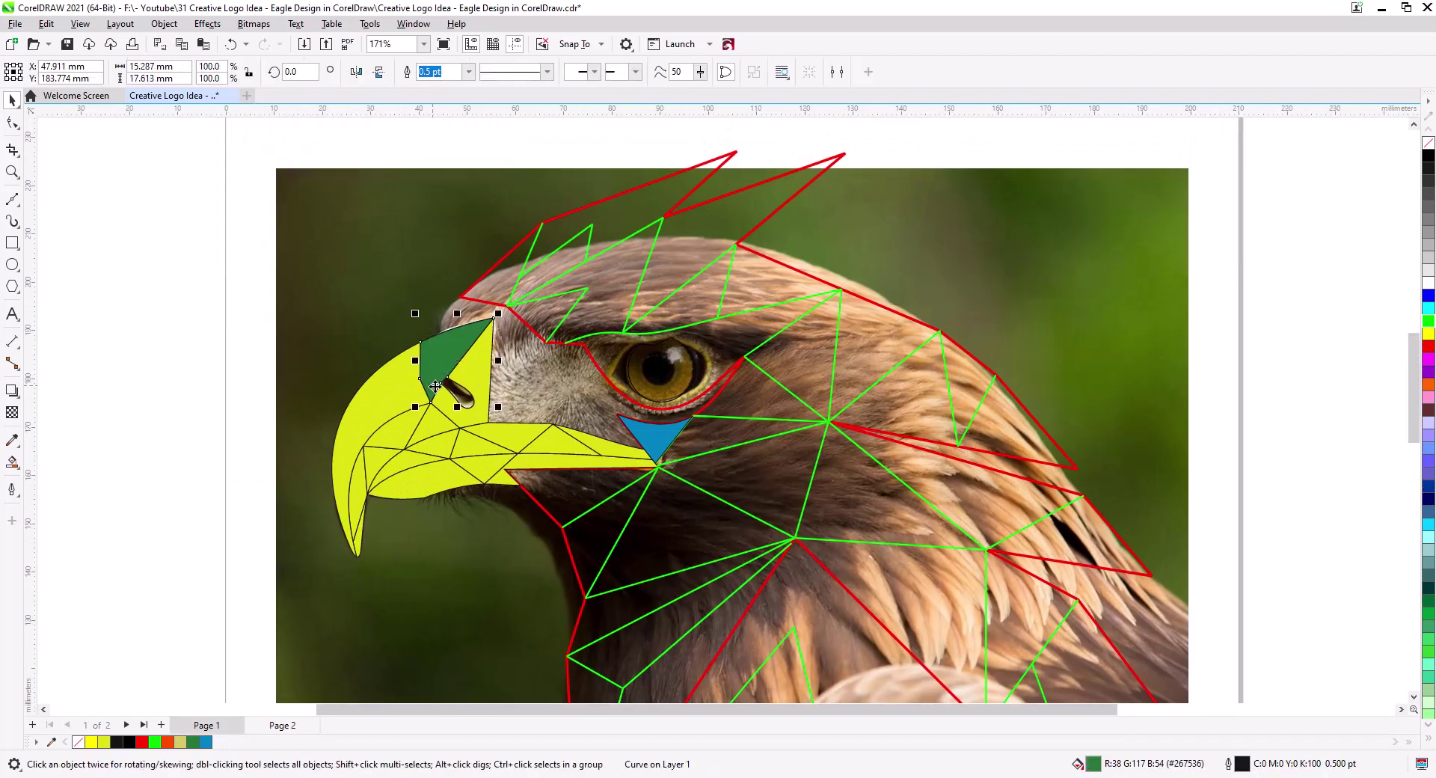
{"action": "key", "text": "ctrl+x"}
Transfer the top layer of yellow beak facets, from the nostril area to the mouth corner, to page 2
{"action": "left_click", "coordinate": [455, 359]}
{"action": "left_click", "coordinate": [388, 390], "text": "shift"}
{"action": "left_click", "coordinate": [388, 425], "text": "shift"}
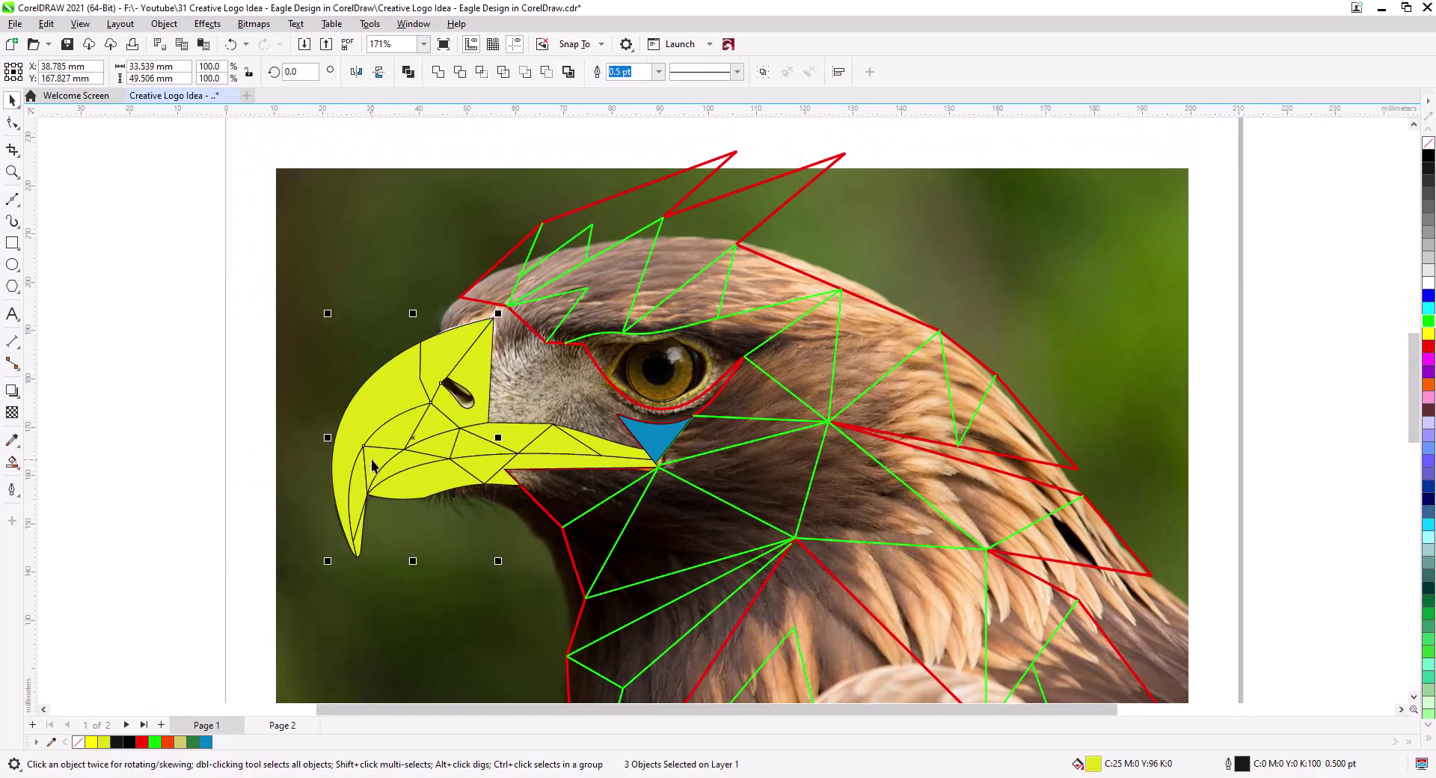
{"action": "left_click", "coordinate": [371, 460], "text": "shift"}
{"action": "left_click", "coordinate": [441, 483], "text": "shift"}
{"action": "left_click", "coordinate": [475, 463], "text": "shift"}
{"action": "left_click", "coordinate": [473, 449], "text": "shift"}
{"action": "left_click", "coordinate": [505, 439], "text": "shift"}
{"action": "left_click", "coordinate": [552, 448], "text": "shift"}
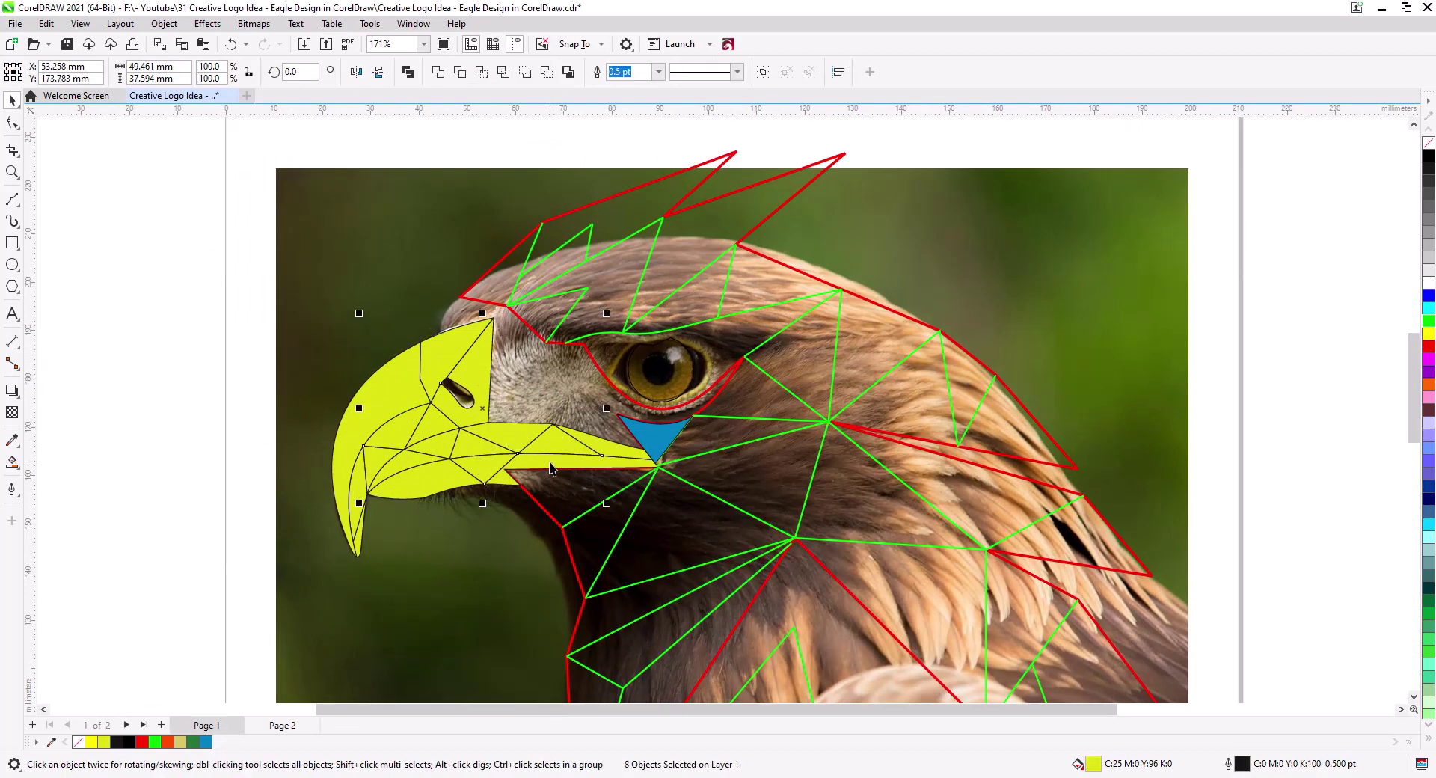
{"action": "left_click", "coordinate": [606, 443], "text": "shift"}
{"action": "key", "text": "ctrl+c"}
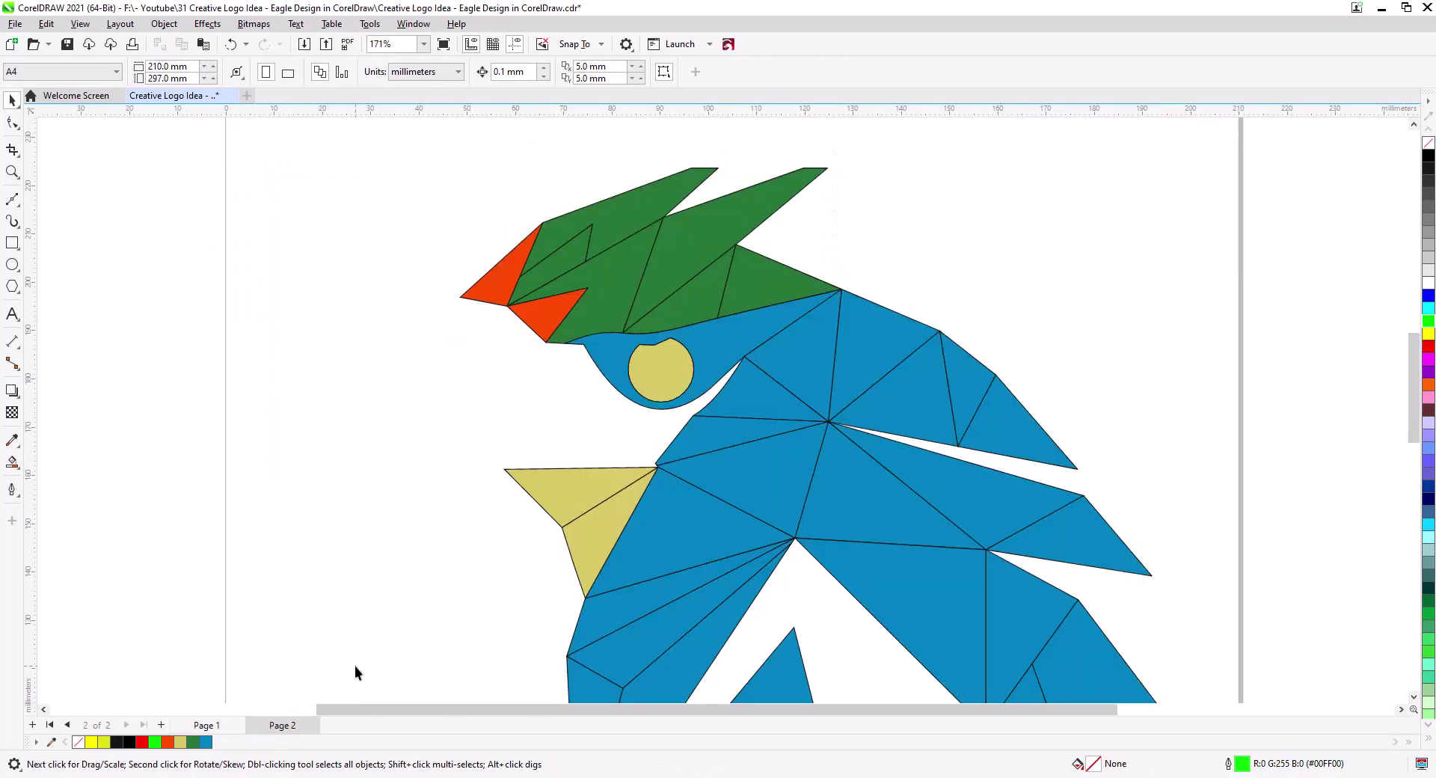
{"action": "key", "text": "Page_Down"}
{"action": "key", "text": "ctrl+v"}
Cut the yellow facets still covering the upper beak, its curved edge and the nostril area, and paste them on page 2
{"action": "left_click", "coordinate": [220, 724]}
{"action": "left_click", "coordinate": [446, 410]}
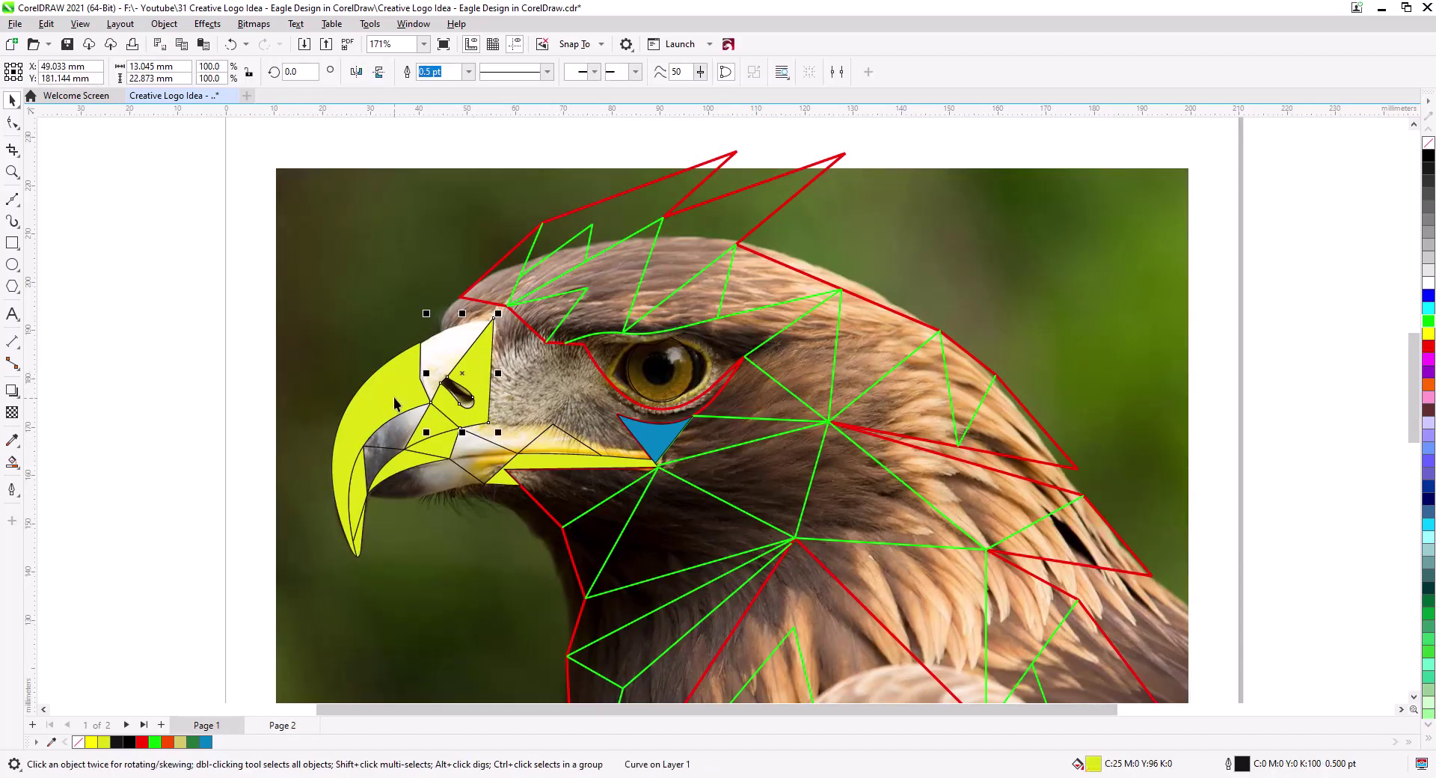
{"action": "left_click", "coordinate": [391, 401], "text": "shift"}
{"action": "left_click", "coordinate": [443, 450], "text": "shift"}
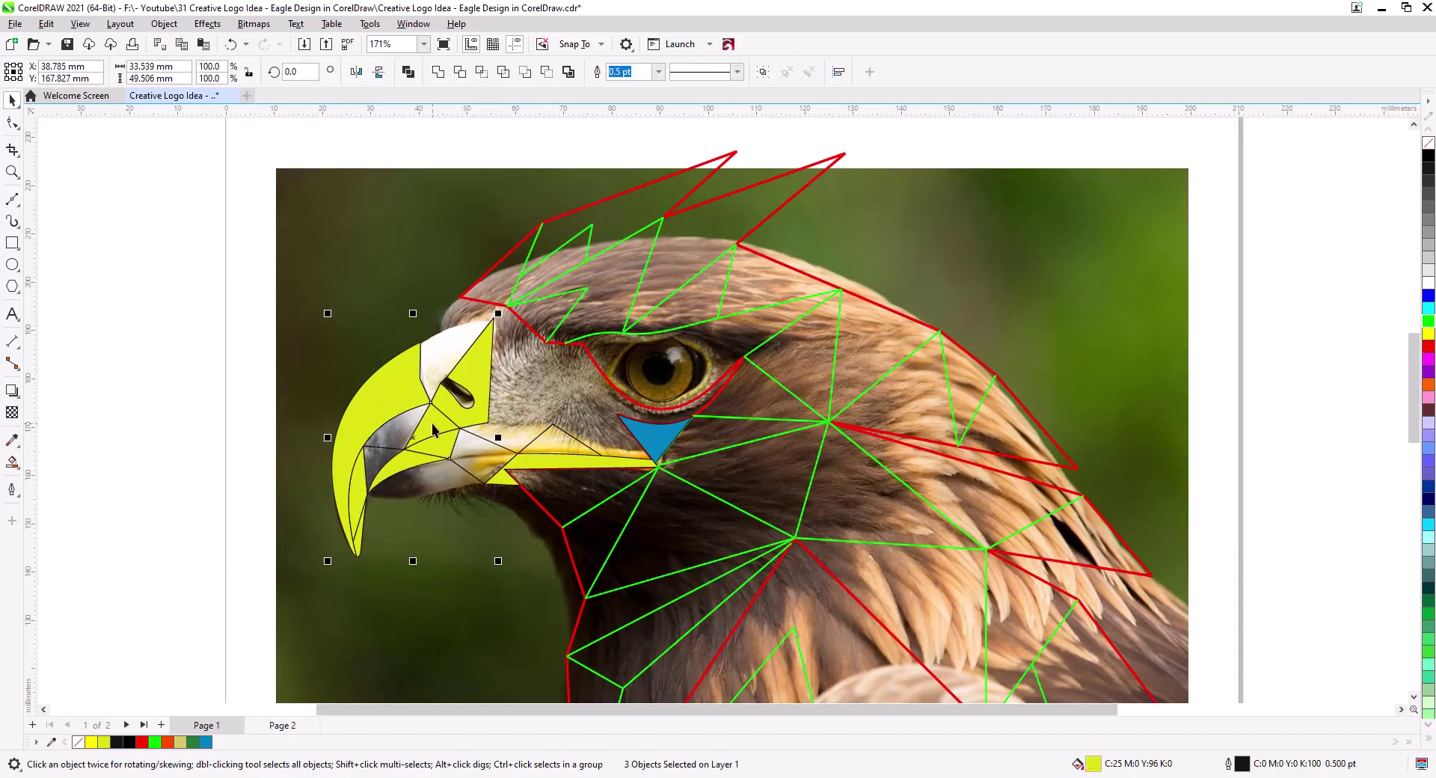
{"action": "key", "text": "ctrl+x"}
{"action": "left_click", "coordinate": [283, 725]}
{"action": "key", "text": "ctrl+v"}
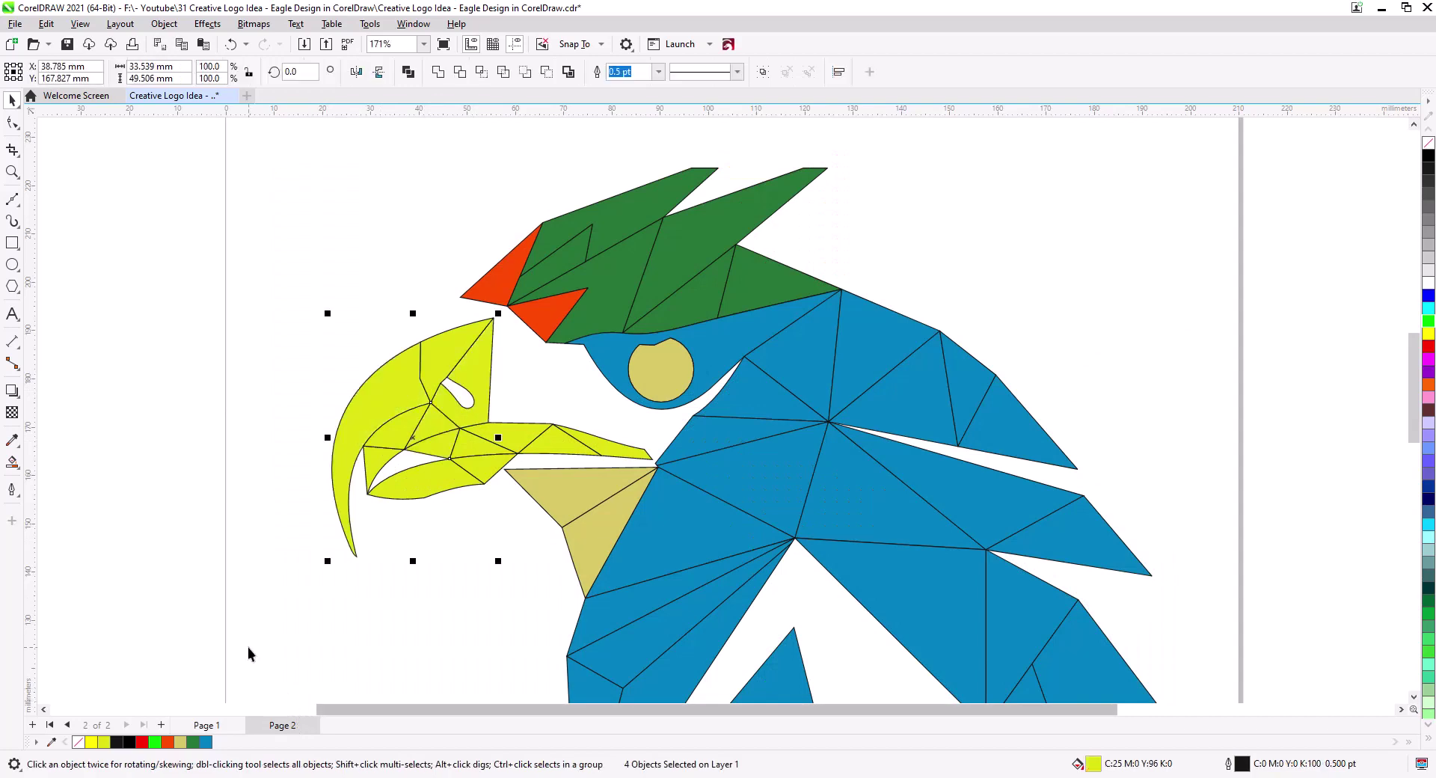
Move the last yellow facets of the beak tip and mouth line and the blue triangle below the eye to page 2
{"action": "left_click", "coordinate": [222, 725]}
{"action": "left_click", "coordinate": [402, 477]}
{"action": "left_click", "coordinate": [360, 499], "text": "shift"}
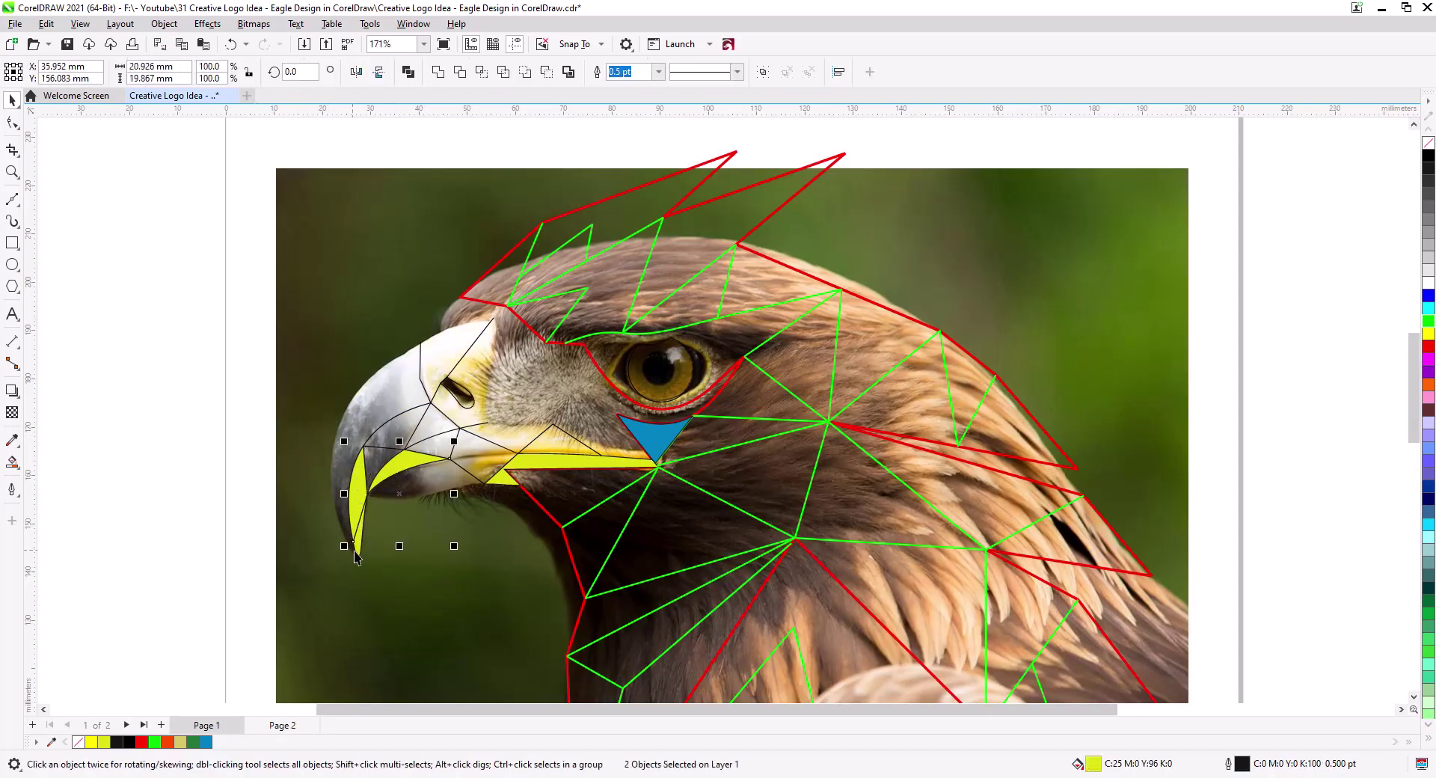
{"action": "left_click", "coordinate": [359, 548], "text": "shift"}
{"action": "left_click", "coordinate": [524, 463], "text": "shift"}
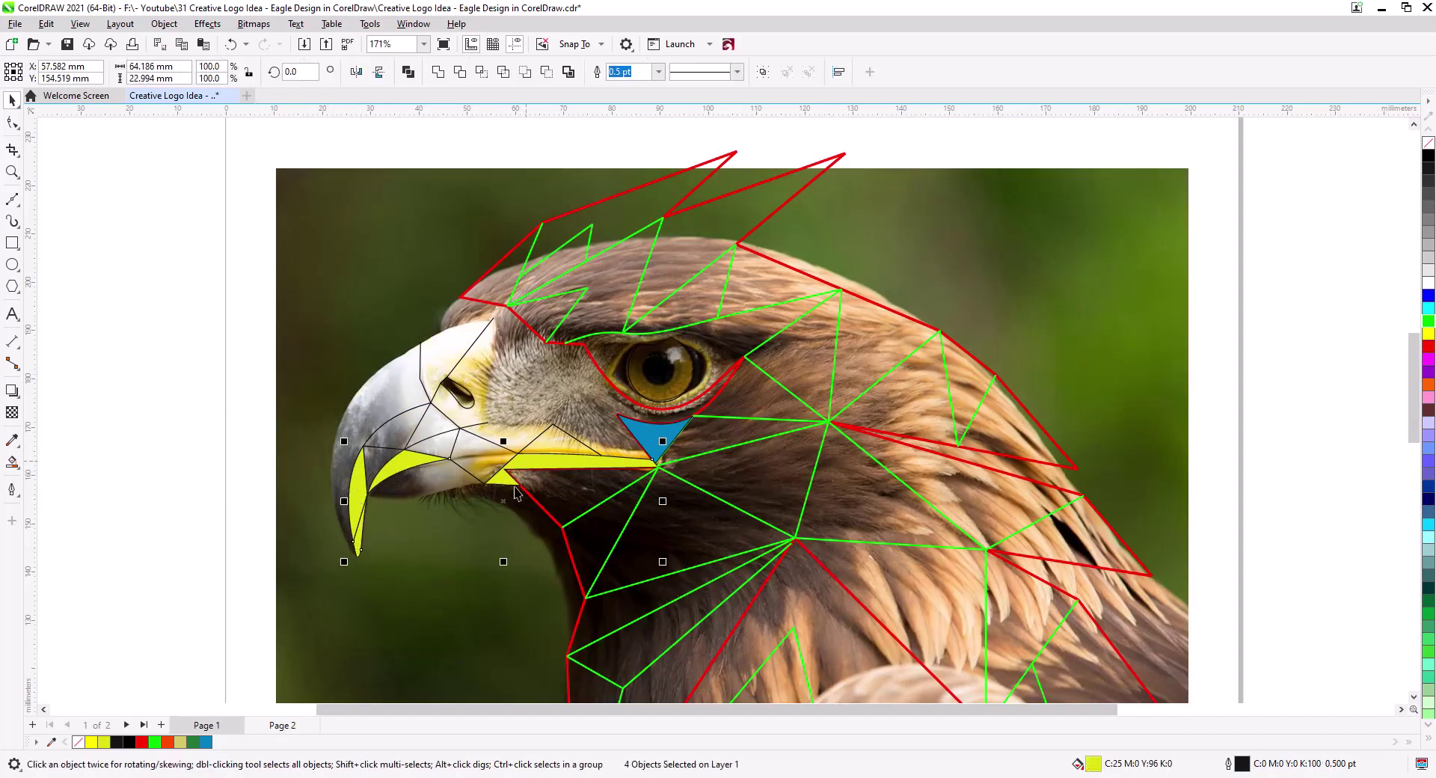
{"action": "left_click", "coordinate": [645, 441], "text": "shift"}
{"action": "key", "text": "ctrl+x"}
{"action": "left_click", "coordinate": [282, 725]}
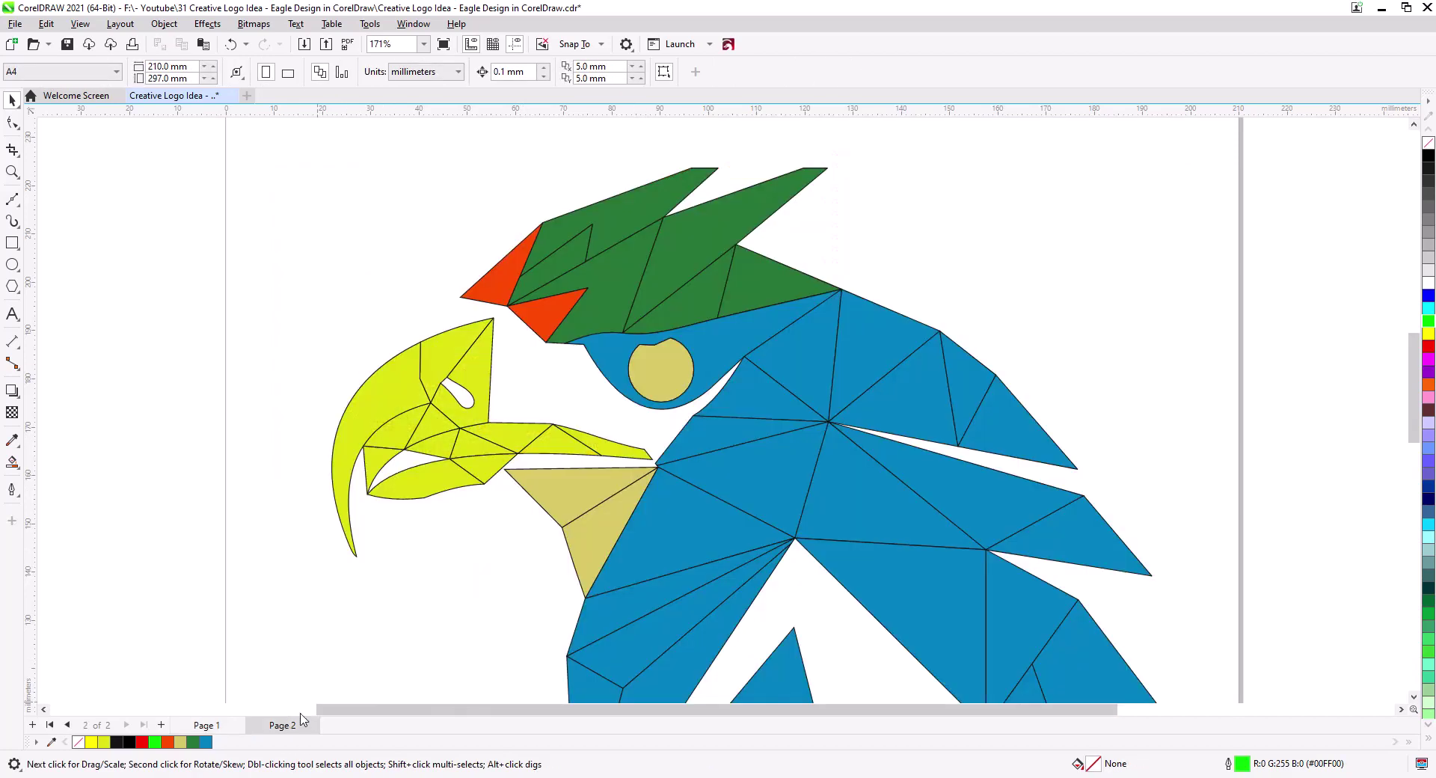
{"action": "key", "text": "ctrl+v"}
Recolour the beige throat facets and the eye circle orange (#FF4C00)
{"action": "left_click", "coordinate": [370, 652]}
{"action": "scroll", "coordinate": [496, 368], "scroll_direction": "down", "scroll_amount": 3}
{"action": "scroll", "coordinate": [607, 439], "scroll_direction": "up", "scroll_amount": 2}
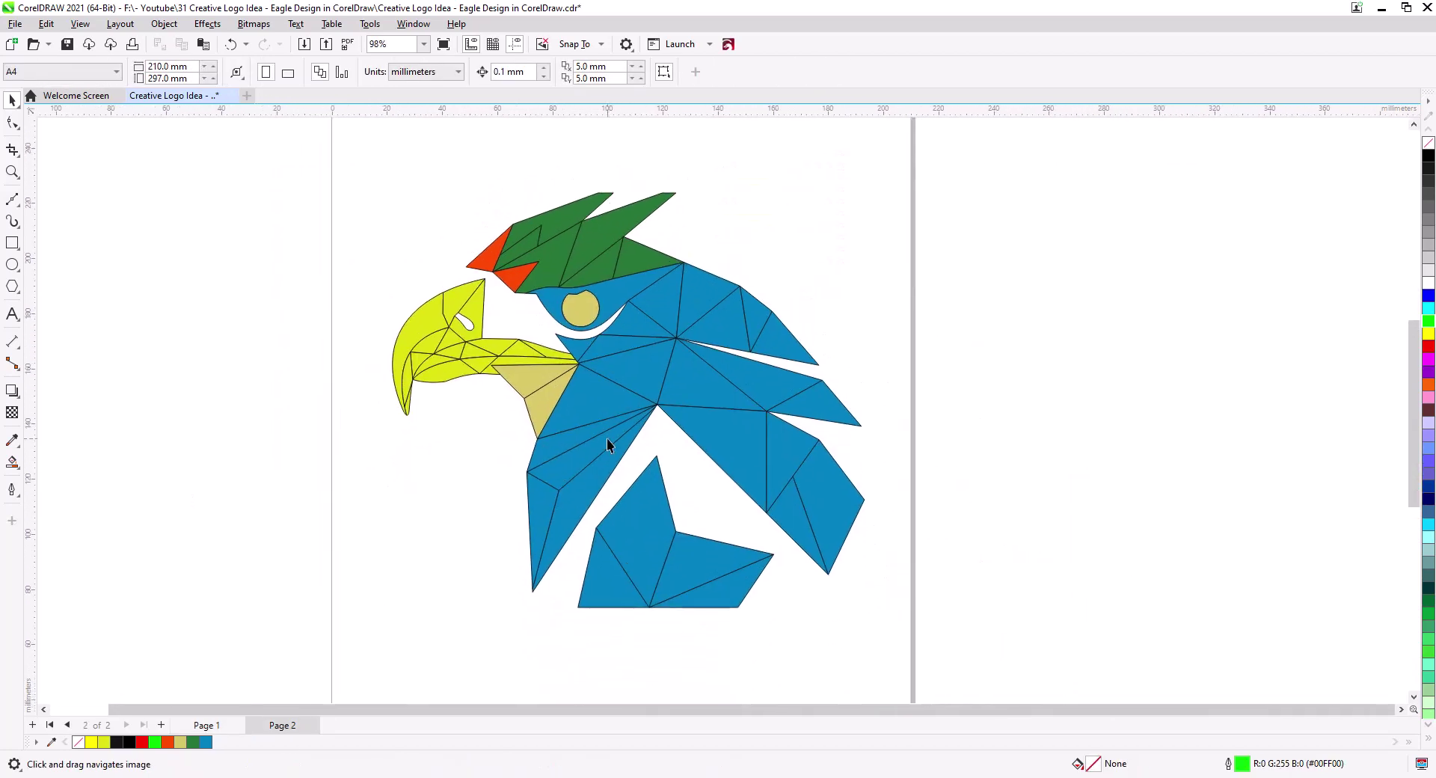
{"action": "left_click_drag", "start_coordinate": [594, 416], "coordinate": [642, 390]}
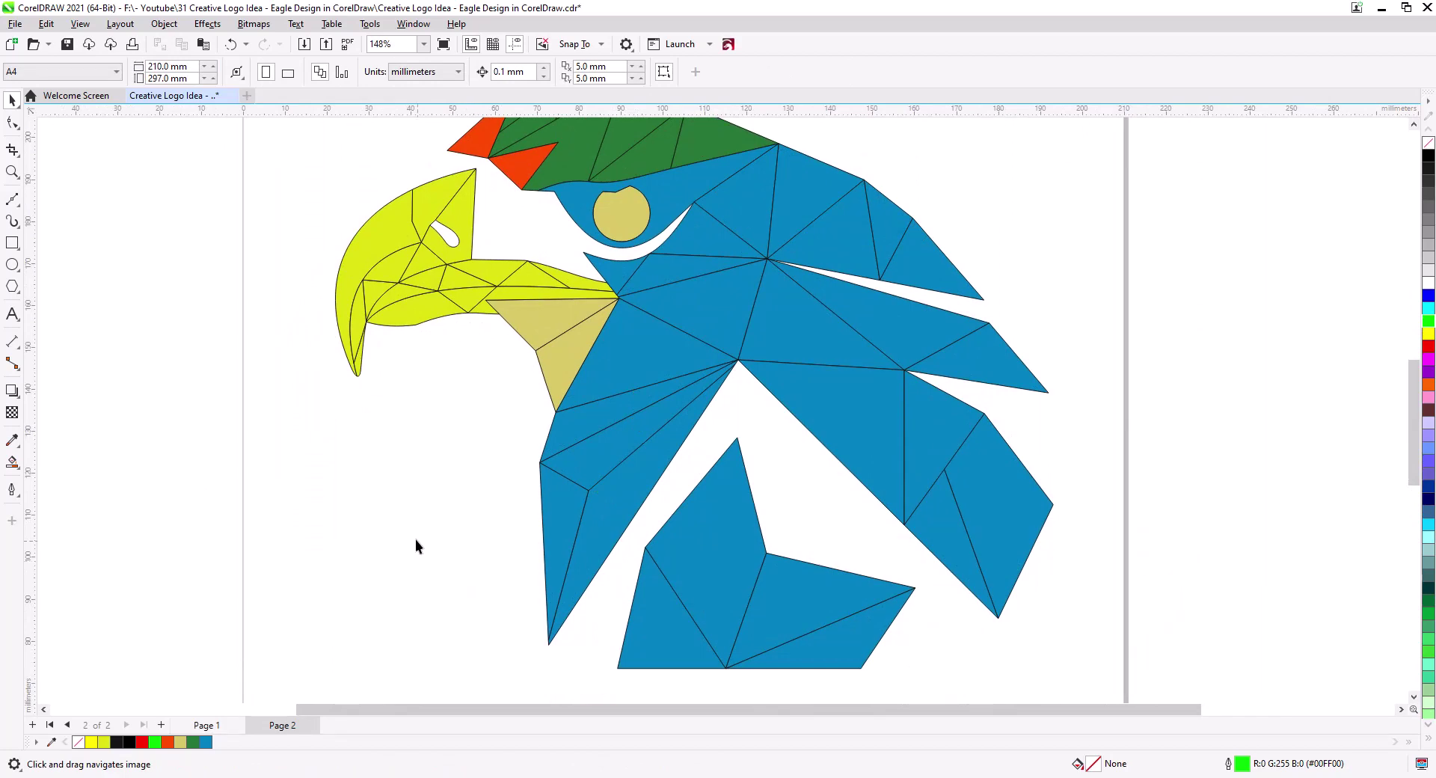
{"action": "left_click_drag", "start_coordinate": [415, 541], "coordinate": [534, 546]}
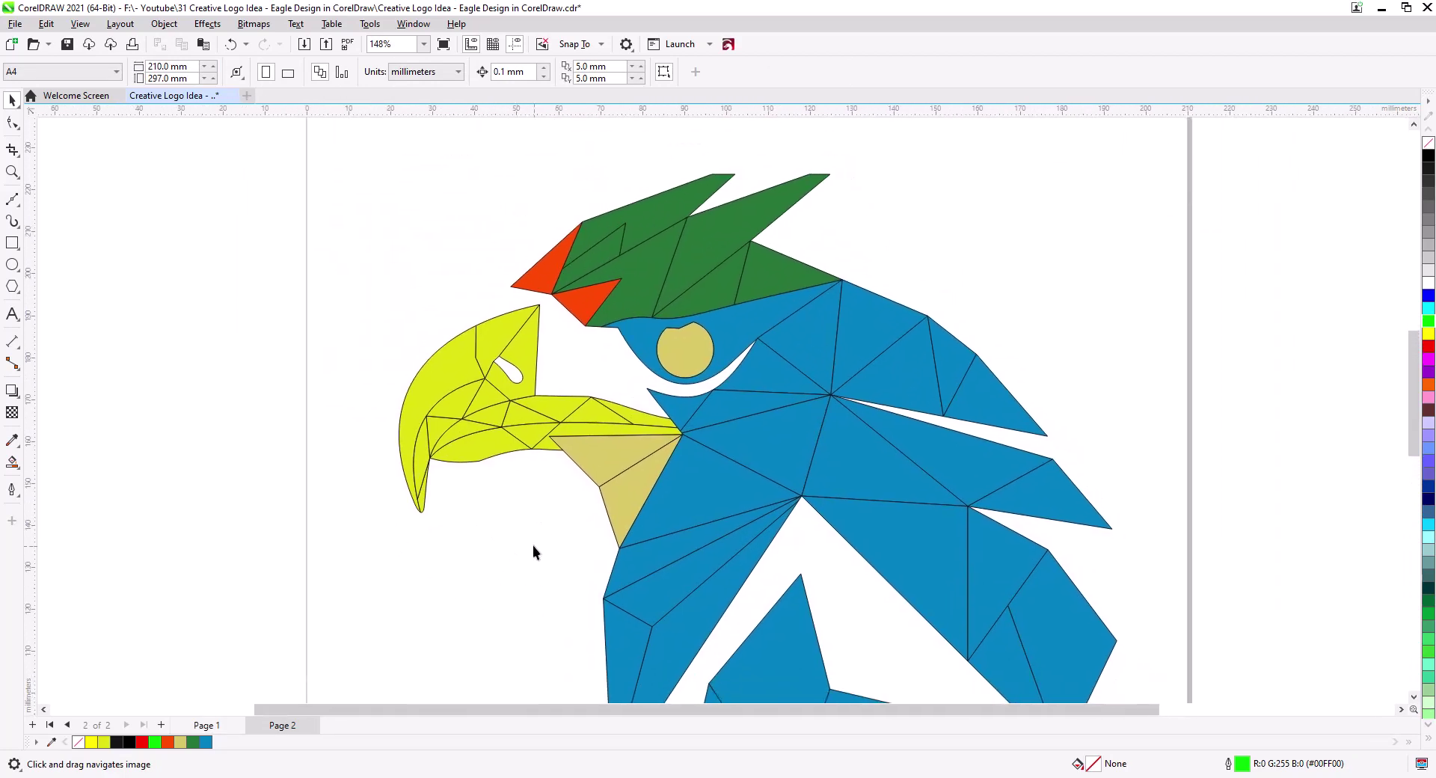
{"action": "left_click", "coordinate": [627, 495]}
{"action": "left_click", "coordinate": [169, 742]}
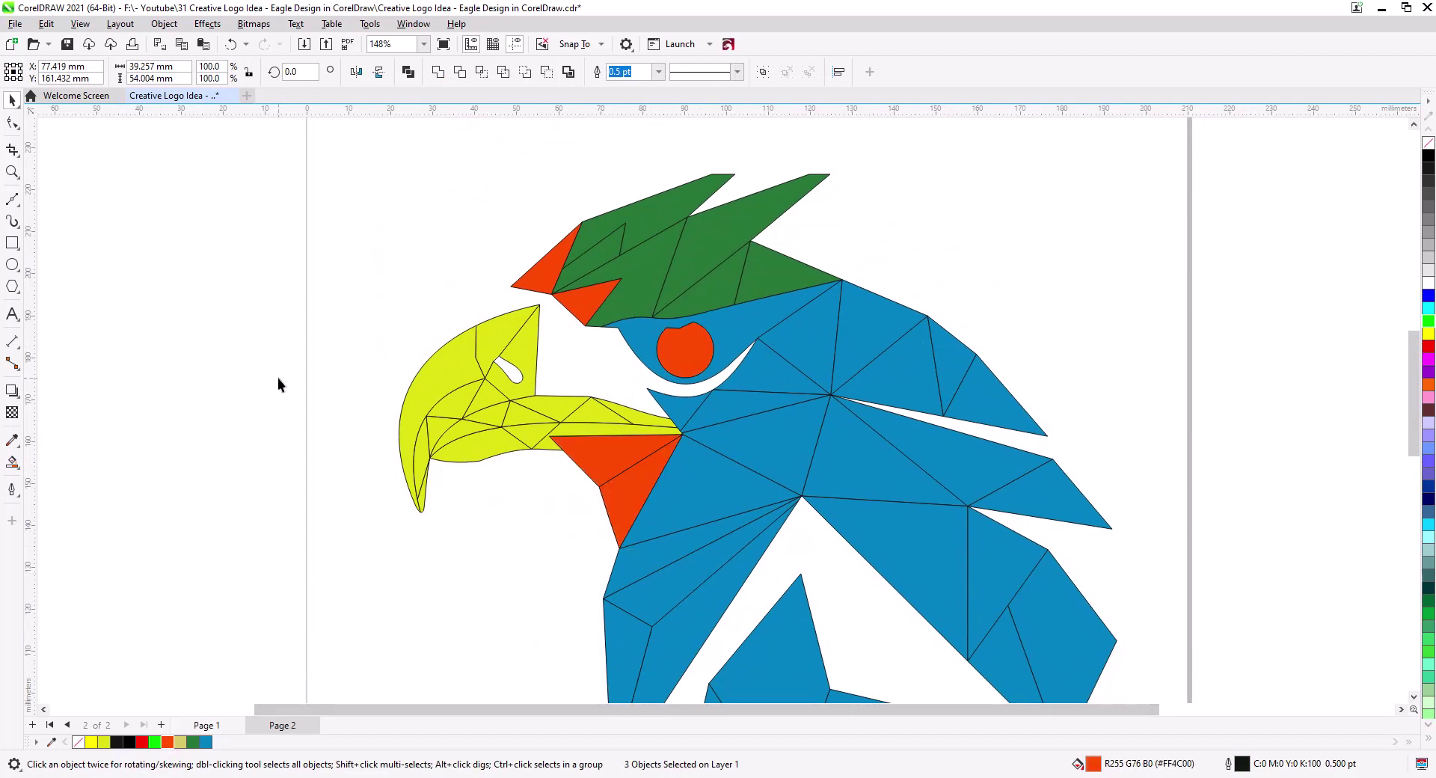
{"action": "left_click", "coordinate": [276, 378]}
Recolour the two orange facets at the front of the crest dark green
{"action": "left_click", "coordinate": [584, 303]}
{"action": "left_click", "coordinate": [536, 274], "text": "shift"}
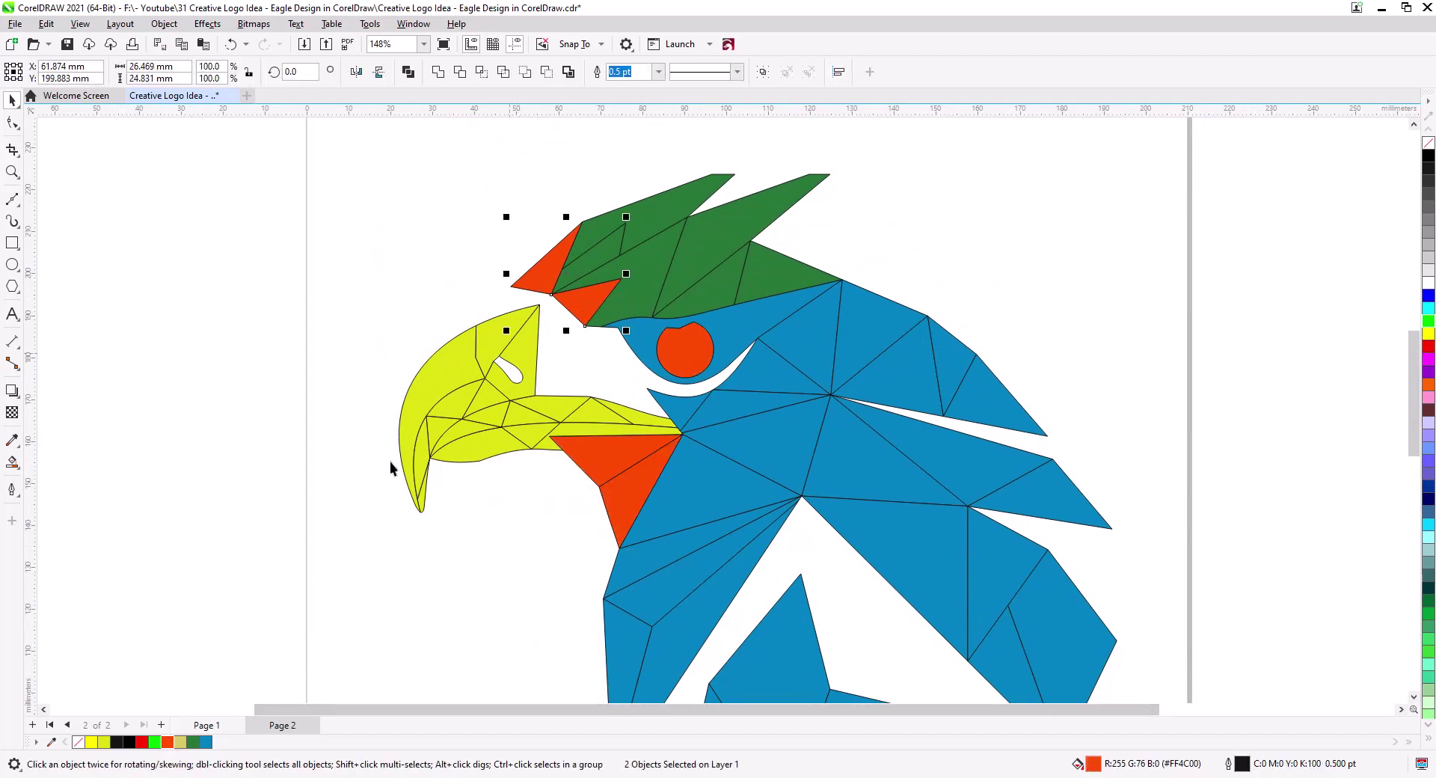
{"action": "left_click", "coordinate": [196, 743]}
{"action": "left_click", "coordinate": [251, 438]}
Give the crest's frontmost facet a linear fountain fill running from green at its lower front edge to white near its upper corner
{"action": "left_click_drag", "start_coordinate": [276, 401], "coordinate": [227, 489]}
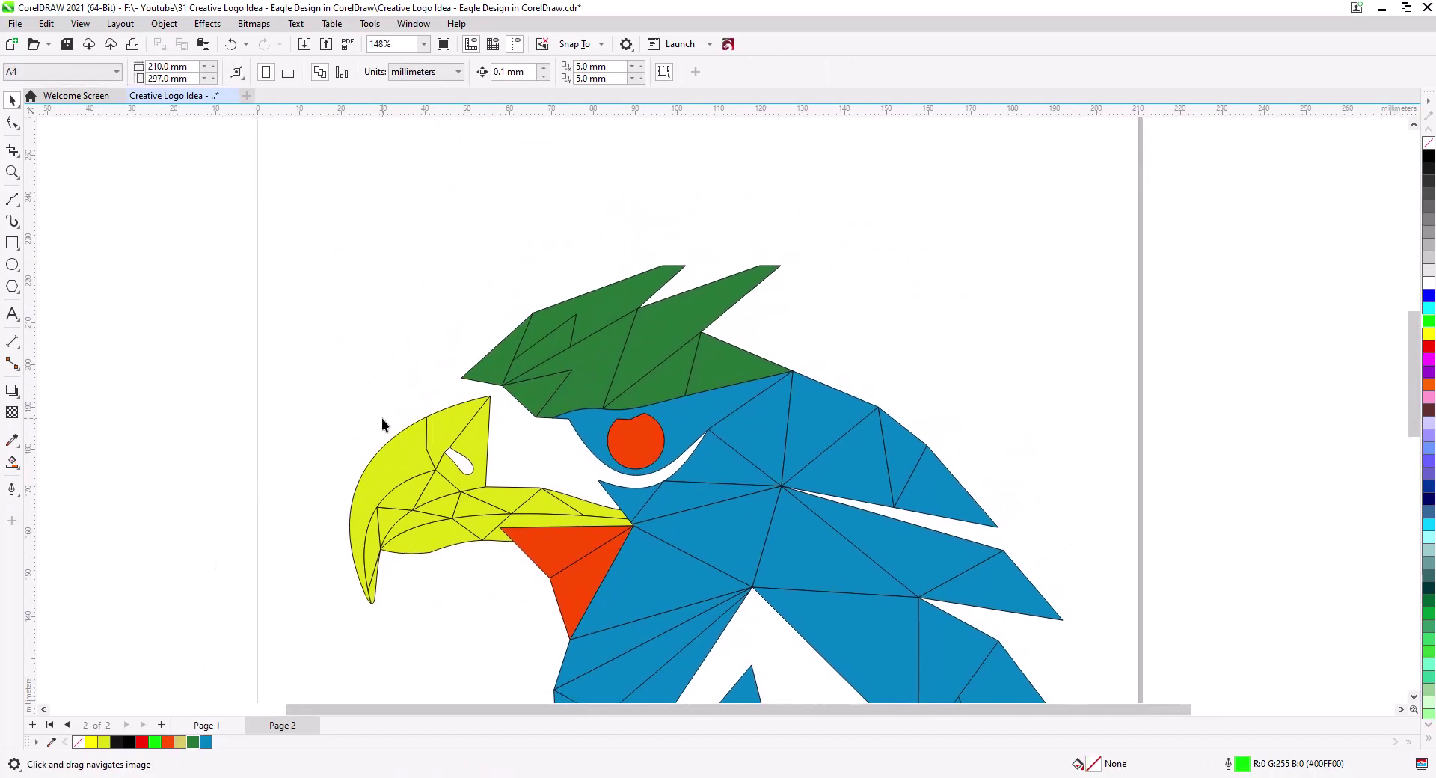
{"action": "scroll", "coordinate": [478, 407], "scroll_direction": "up", "scroll_amount": 5}
{"action": "left_click", "coordinate": [407, 497]}
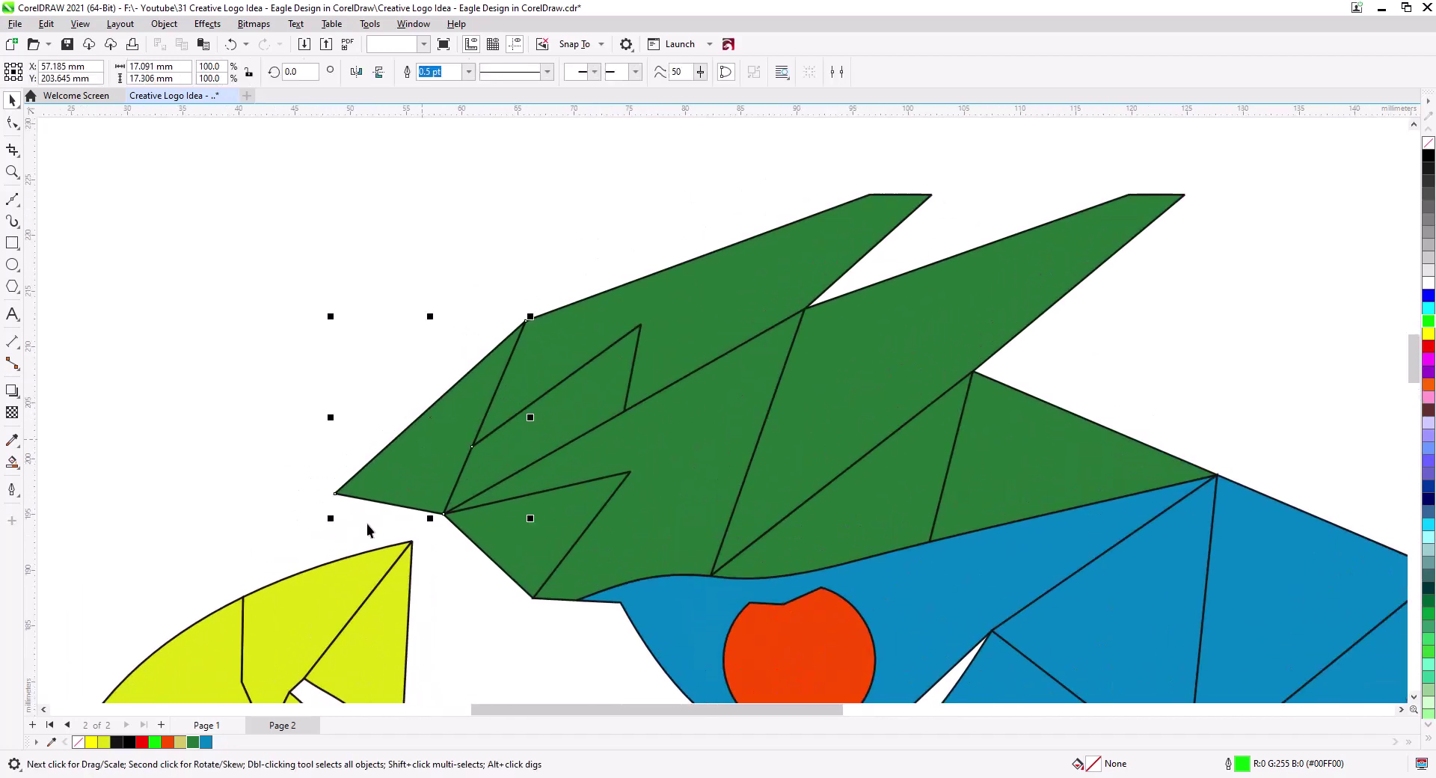
{"action": "left_click", "coordinate": [12, 461]}
{"action": "left_click", "coordinate": [109, 465]}
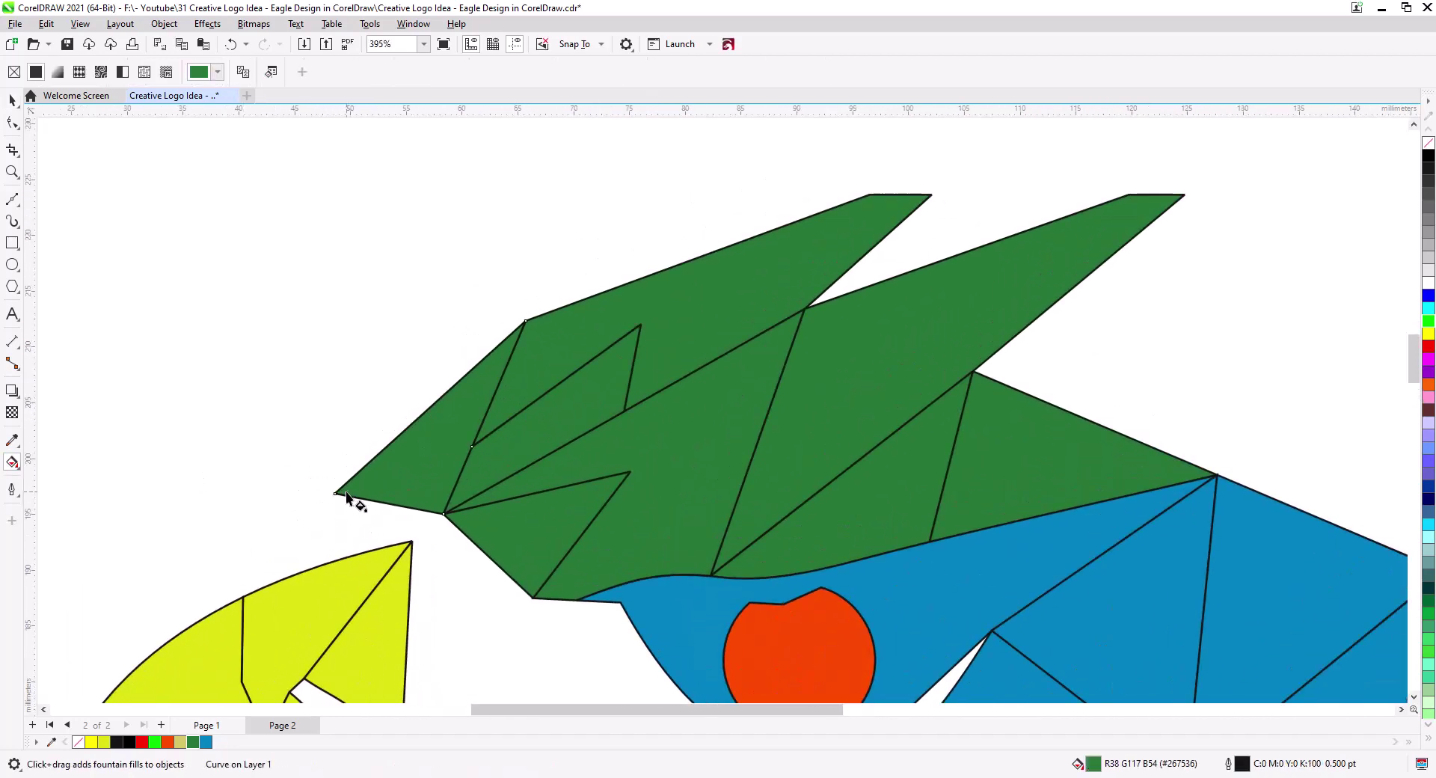
{"action": "left_click_drag", "start_coordinate": [345, 491], "coordinate": [471, 394]}
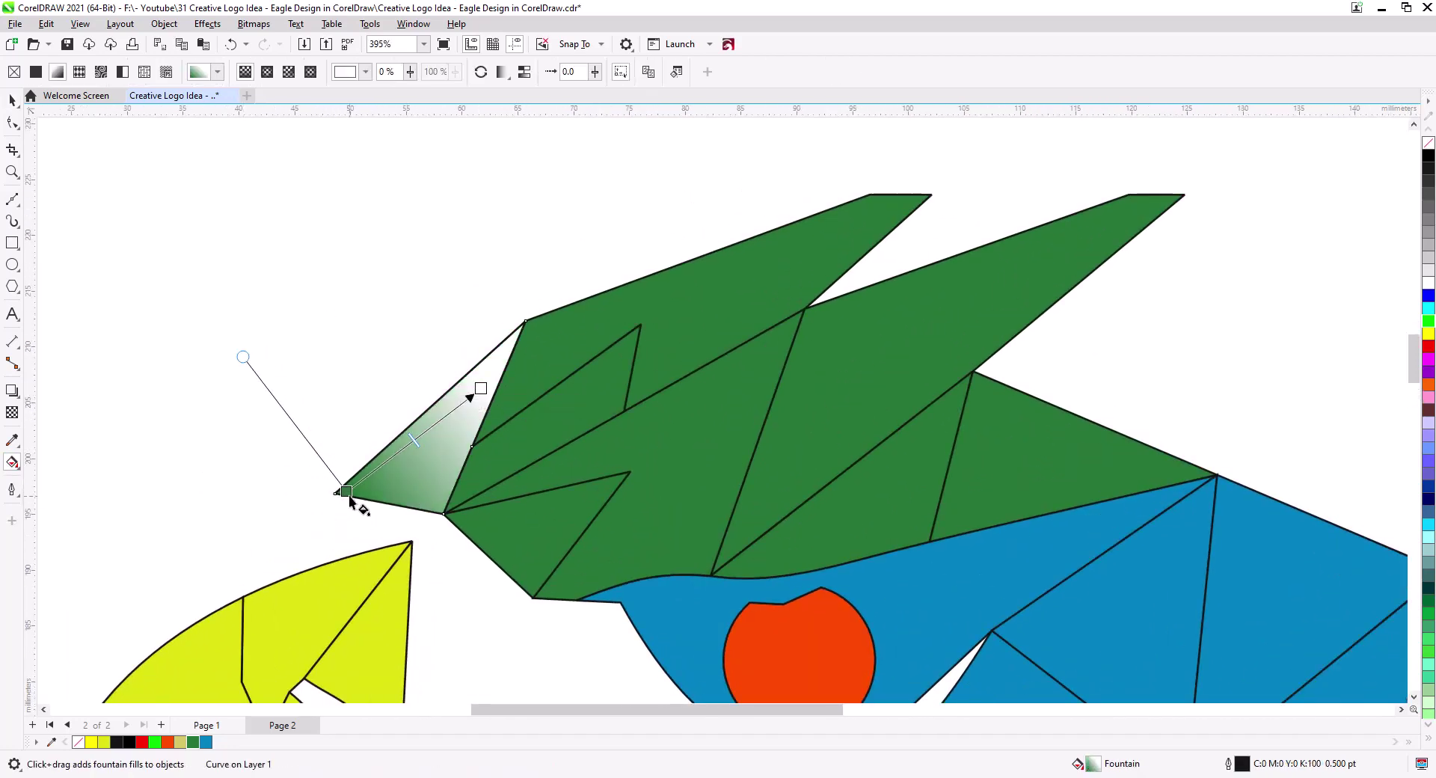
{"action": "left_click_drag", "start_coordinate": [348, 495], "coordinate": [382, 492]}
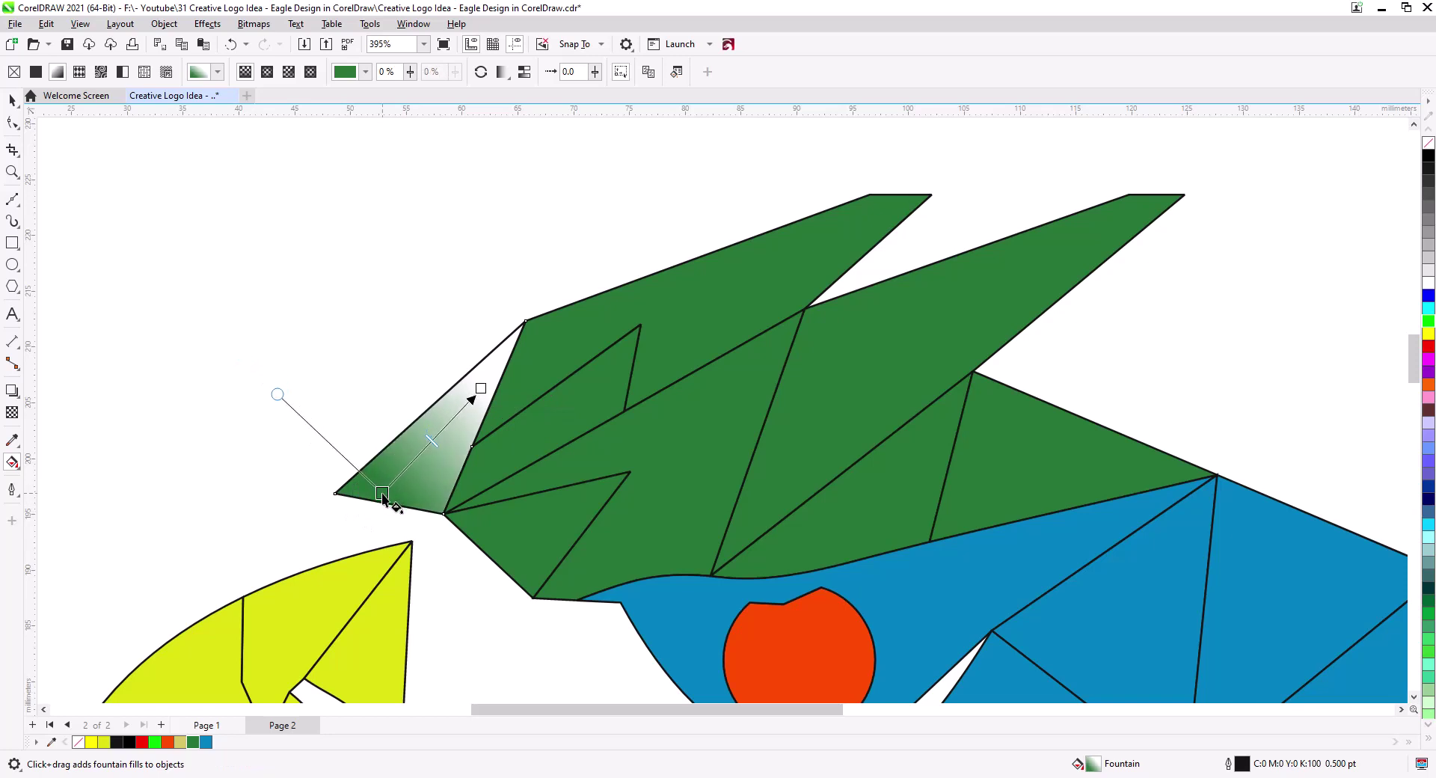
Change the end colour of the frontmost crest facet's gradient to bright green from the Document Palette
{"action": "left_click", "coordinate": [481, 390]}
{"action": "left_click", "coordinate": [516, 382]}
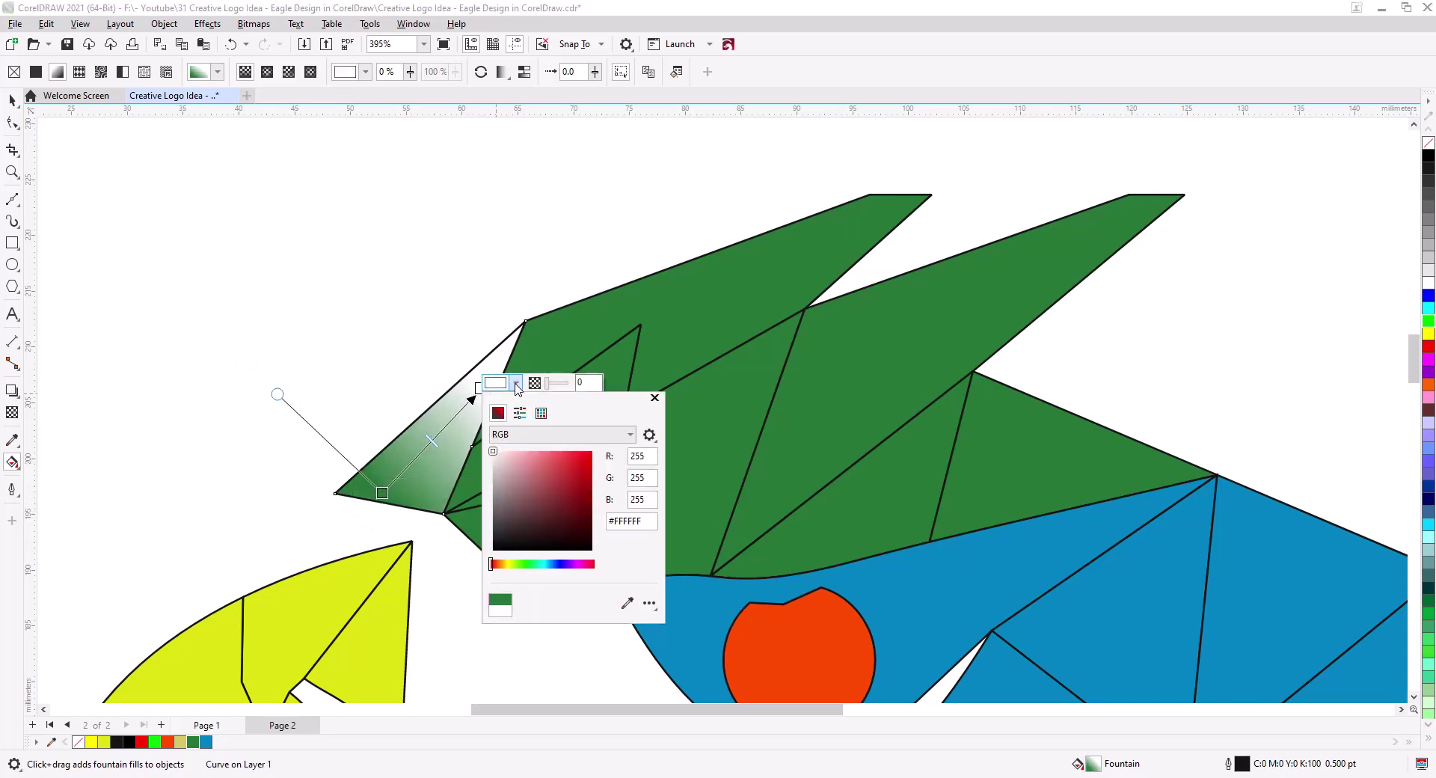
{"action": "left_click", "coordinate": [541, 414]}
{"action": "left_click", "coordinate": [594, 458]}
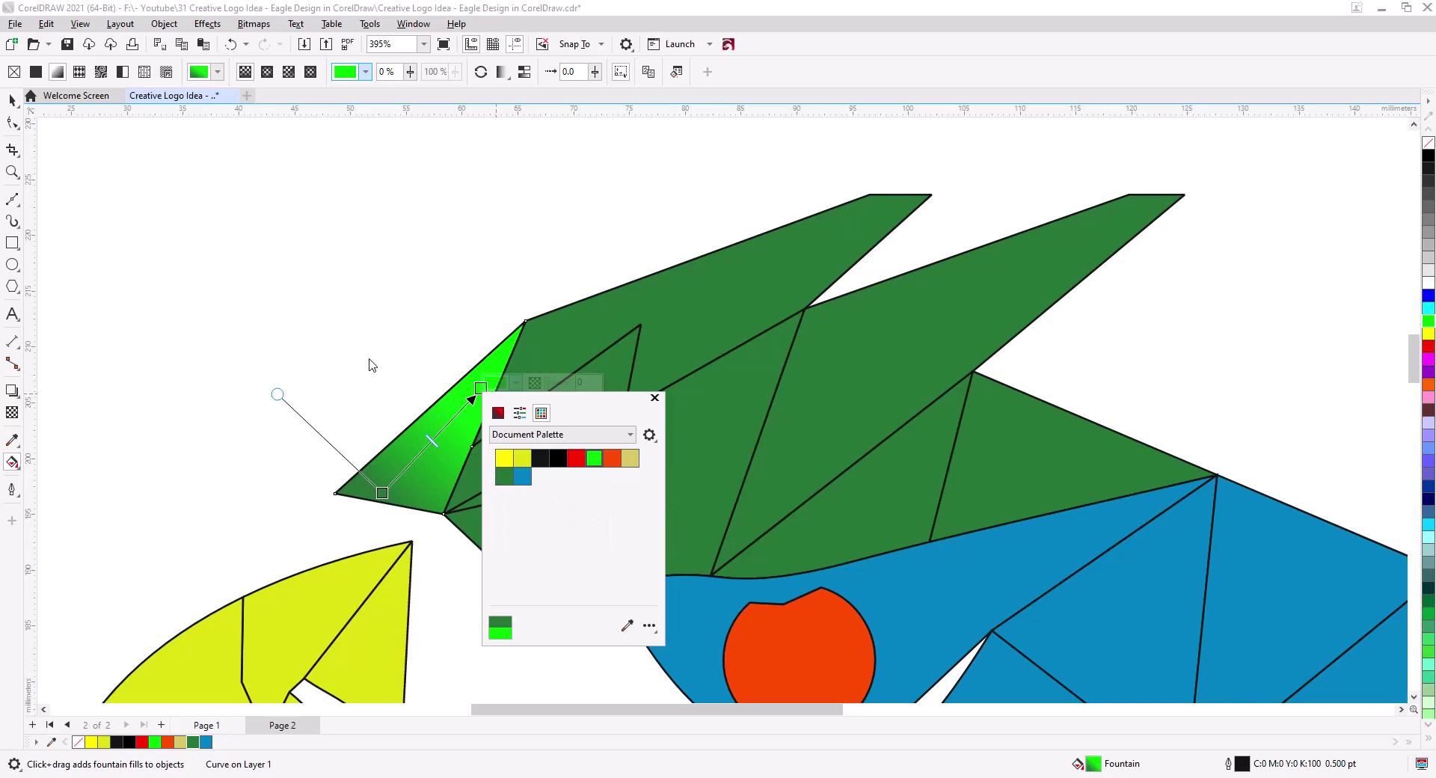
{"action": "left_click", "coordinate": [12, 100]}
{"action": "left_click", "coordinate": [372, 375]}
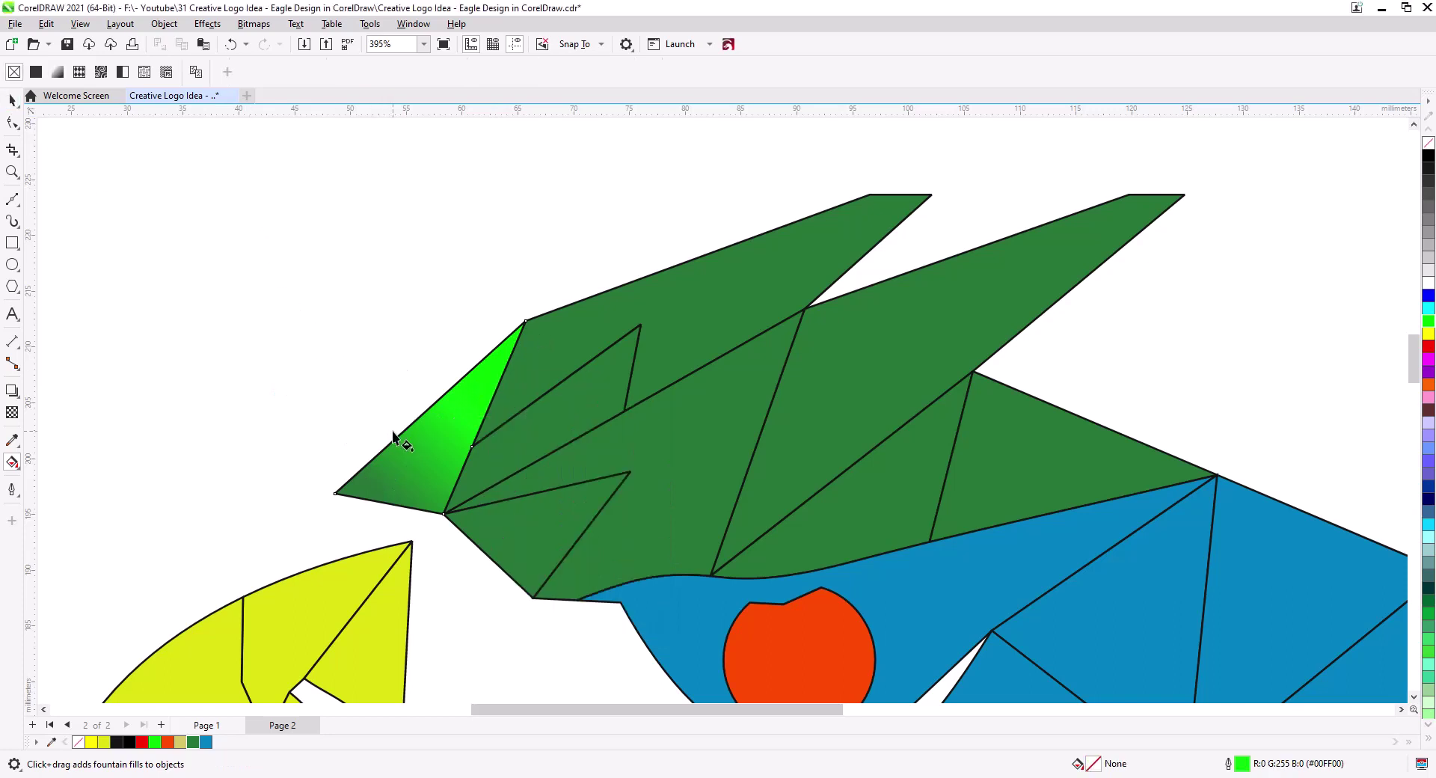
Recolour the triangular facet at the crest's lower front blue, then darken its uniform fill to #06171F
{"action": "key", "text": "space"}
{"action": "left_click", "coordinate": [549, 525]}
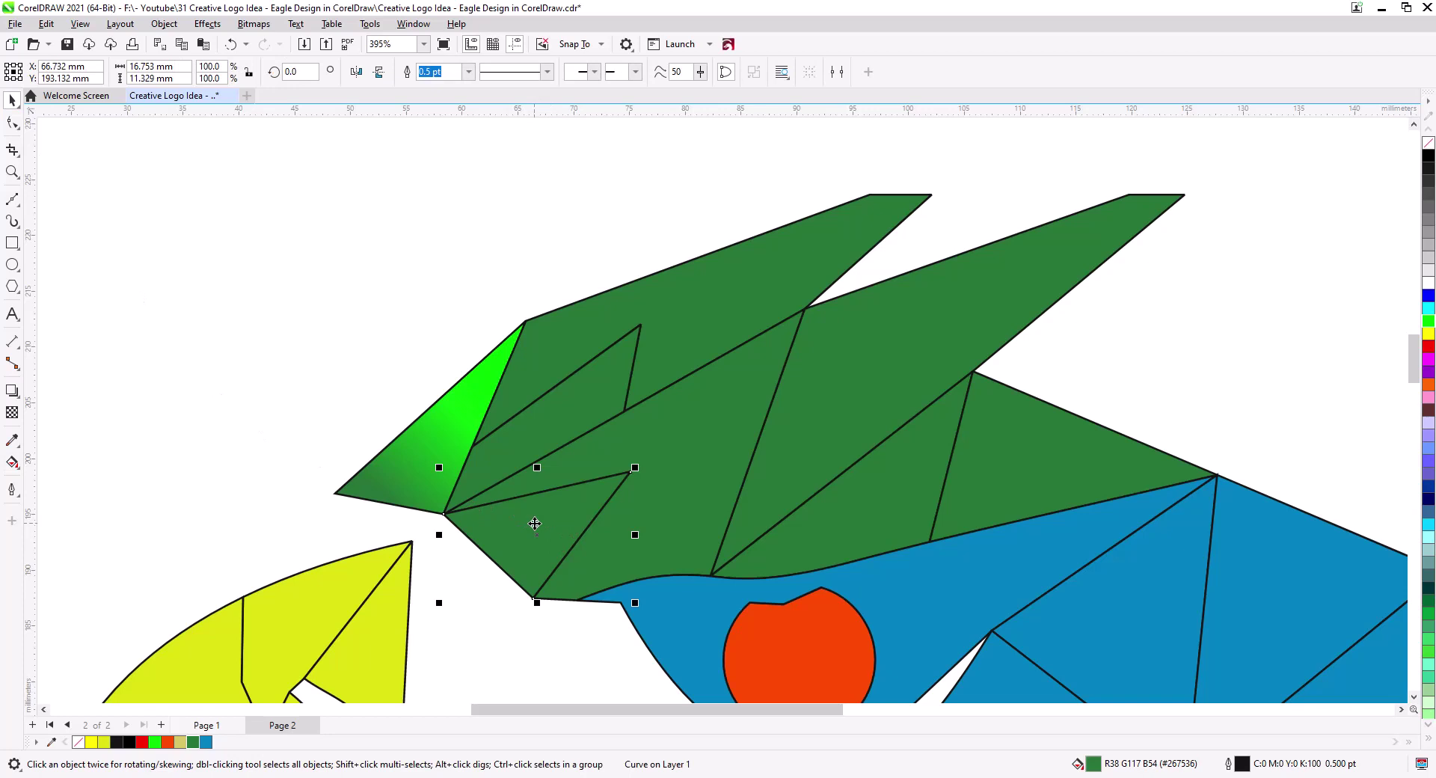
{"action": "left_click", "coordinate": [206, 741]}
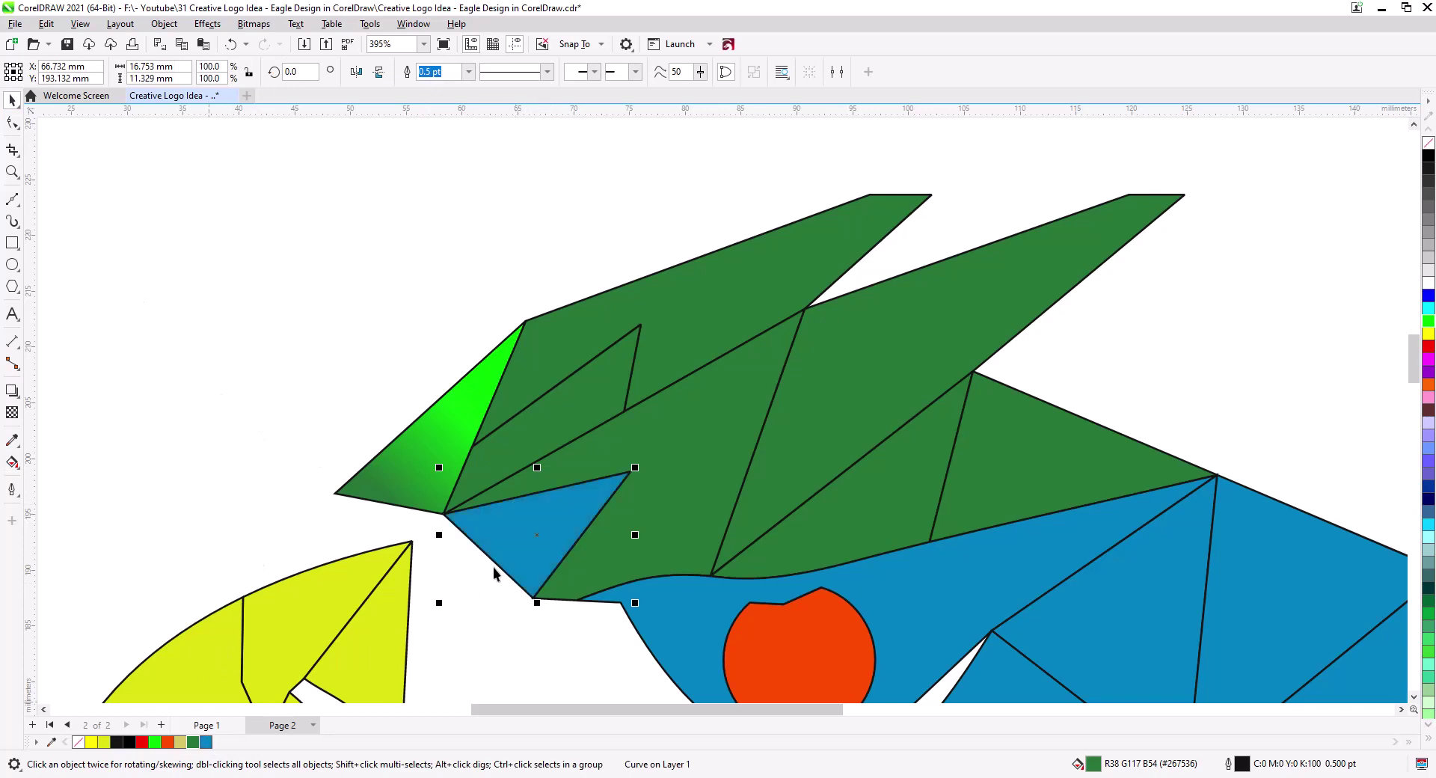
{"action": "double_click", "coordinate": [1099, 765]}
{"action": "left_click", "coordinate": [533, 263]}
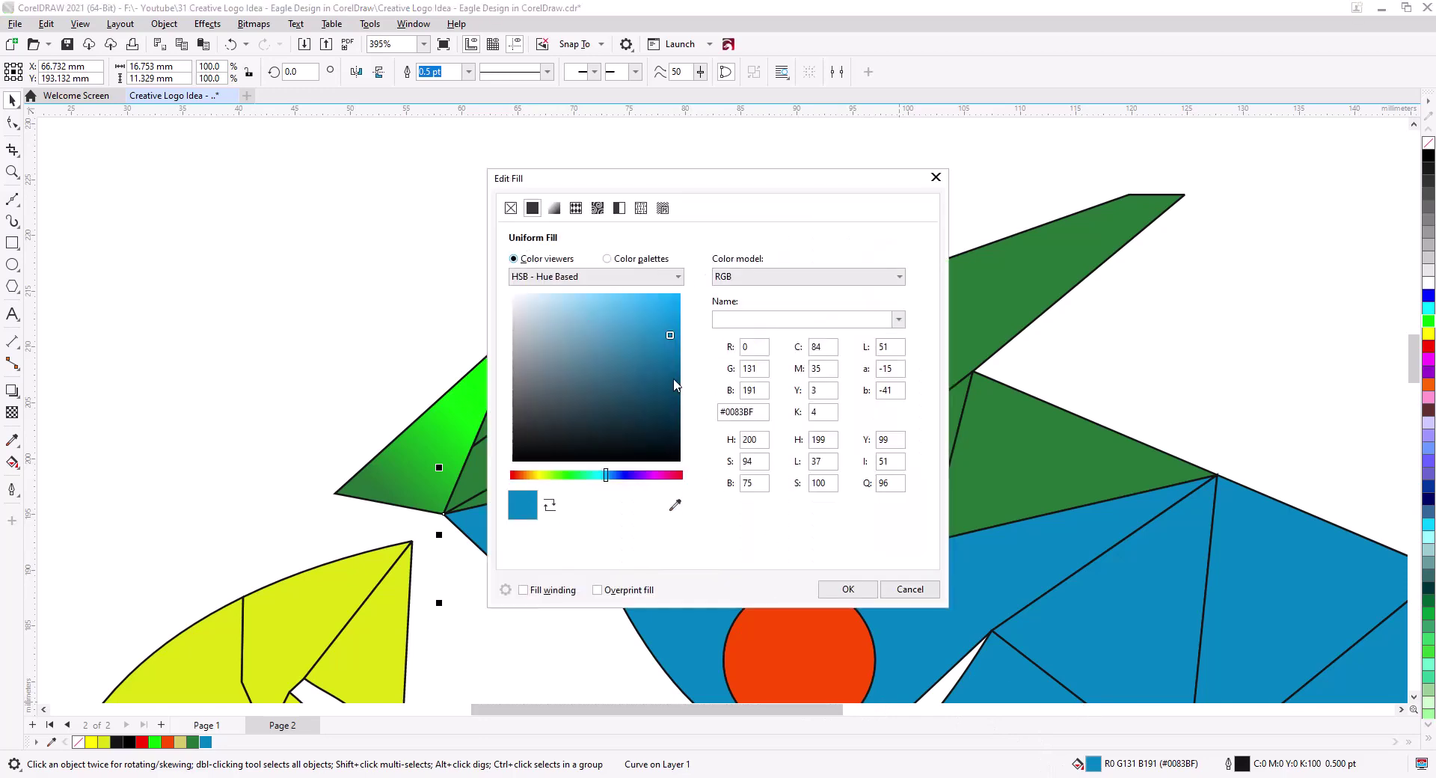
{"action": "mouse_move", "coordinate": [675, 385]}
{"action": "left_mouse_down"}
{"action": "mouse_move", "coordinate": [679, 446]}
{"action": "mouse_move", "coordinate": [619, 443]}
{"action": "mouse_move", "coordinate": [650, 446]}
{"action": "left_mouse_up"}
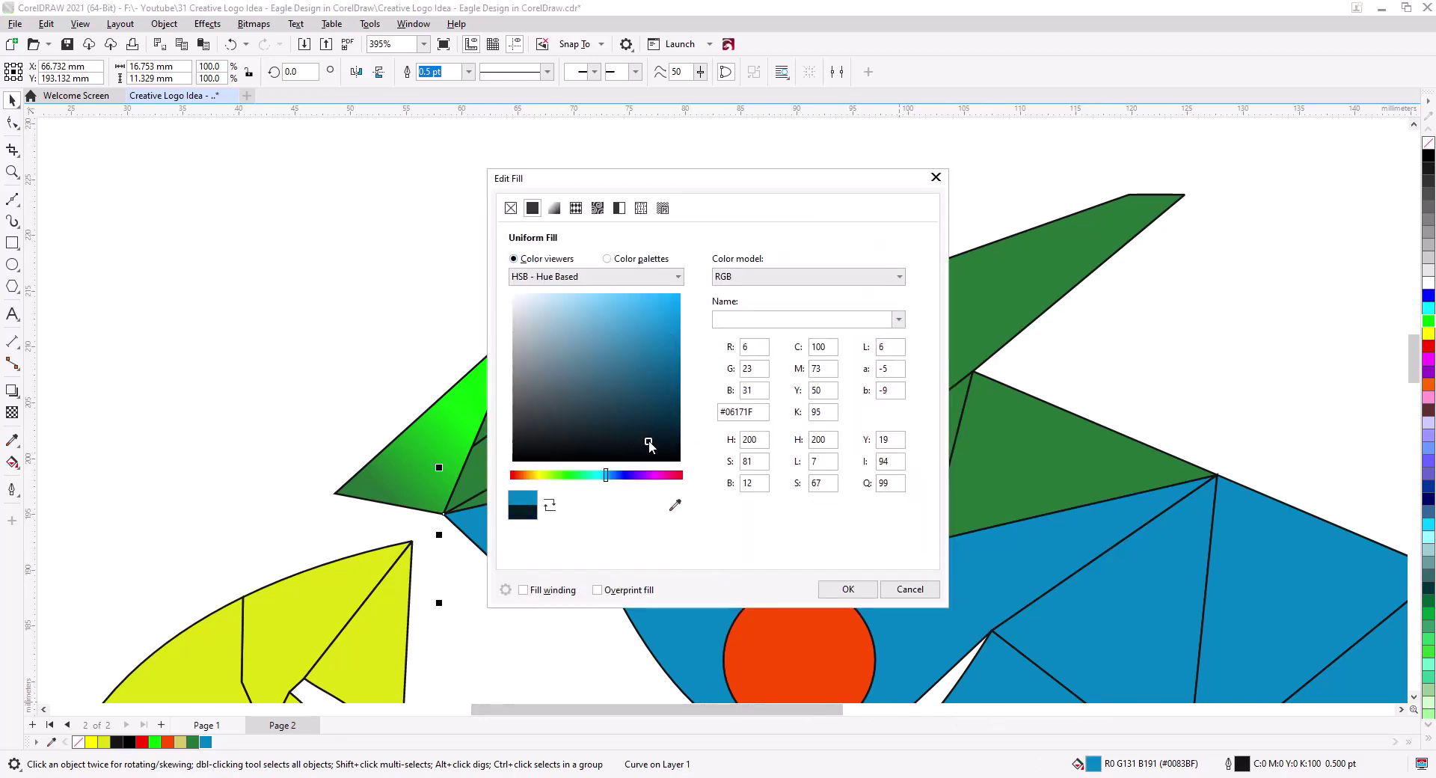
{"action": "left_click", "coordinate": [847, 588]}
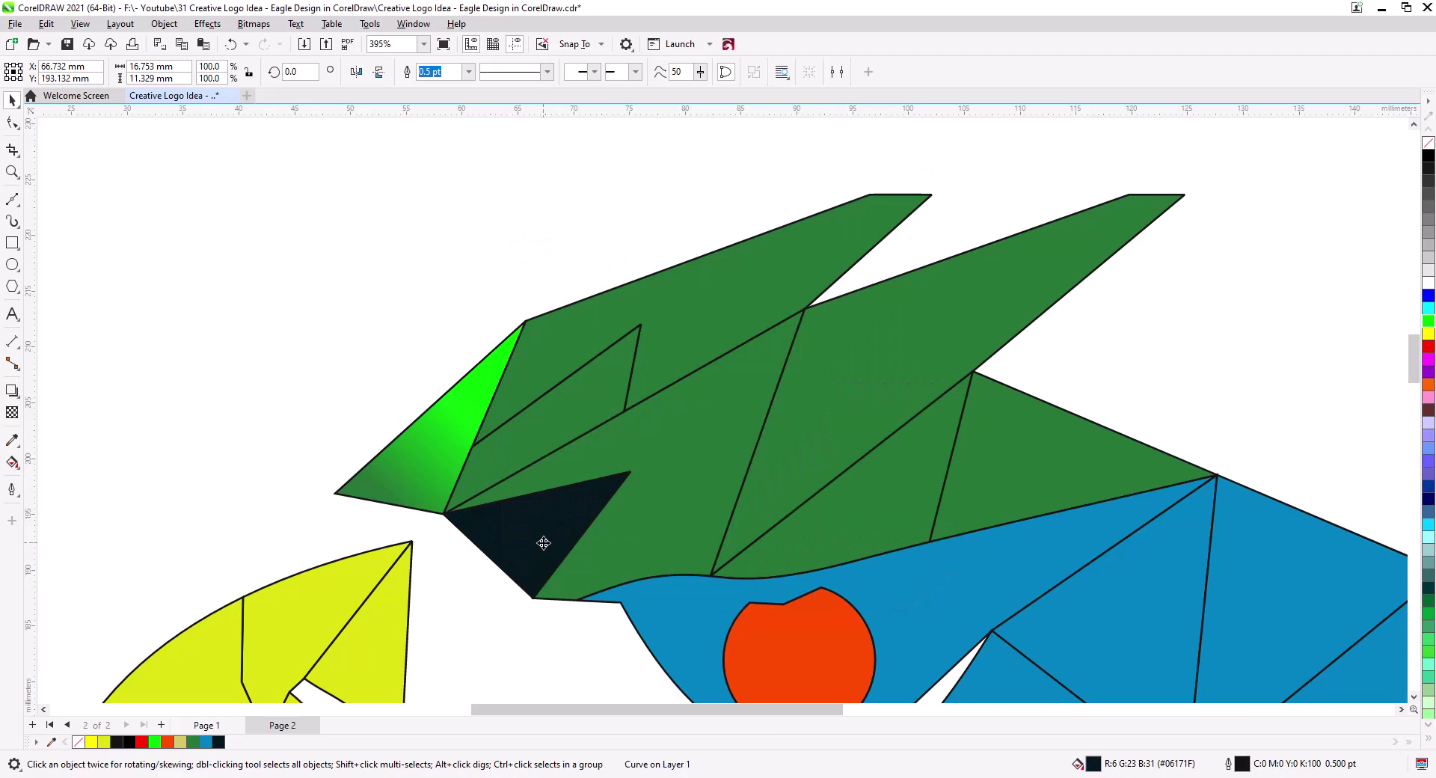
Shift the hue and brightness of the crest's lower front triangle to a navy uniform fill, #00166E
{"action": "double_click", "coordinate": [1093, 764]}
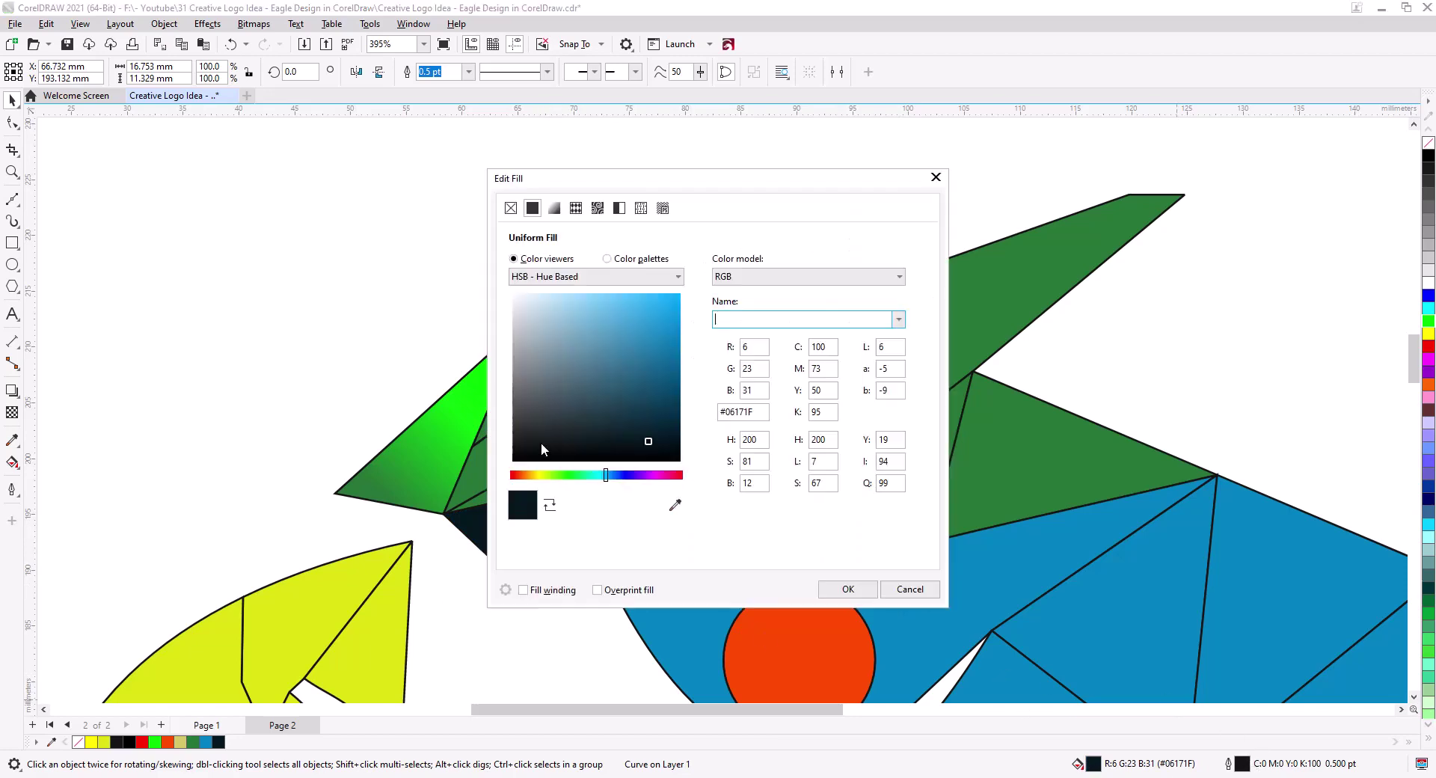
{"action": "left_click_drag", "start_coordinate": [610, 482], "coordinate": [620, 483]}
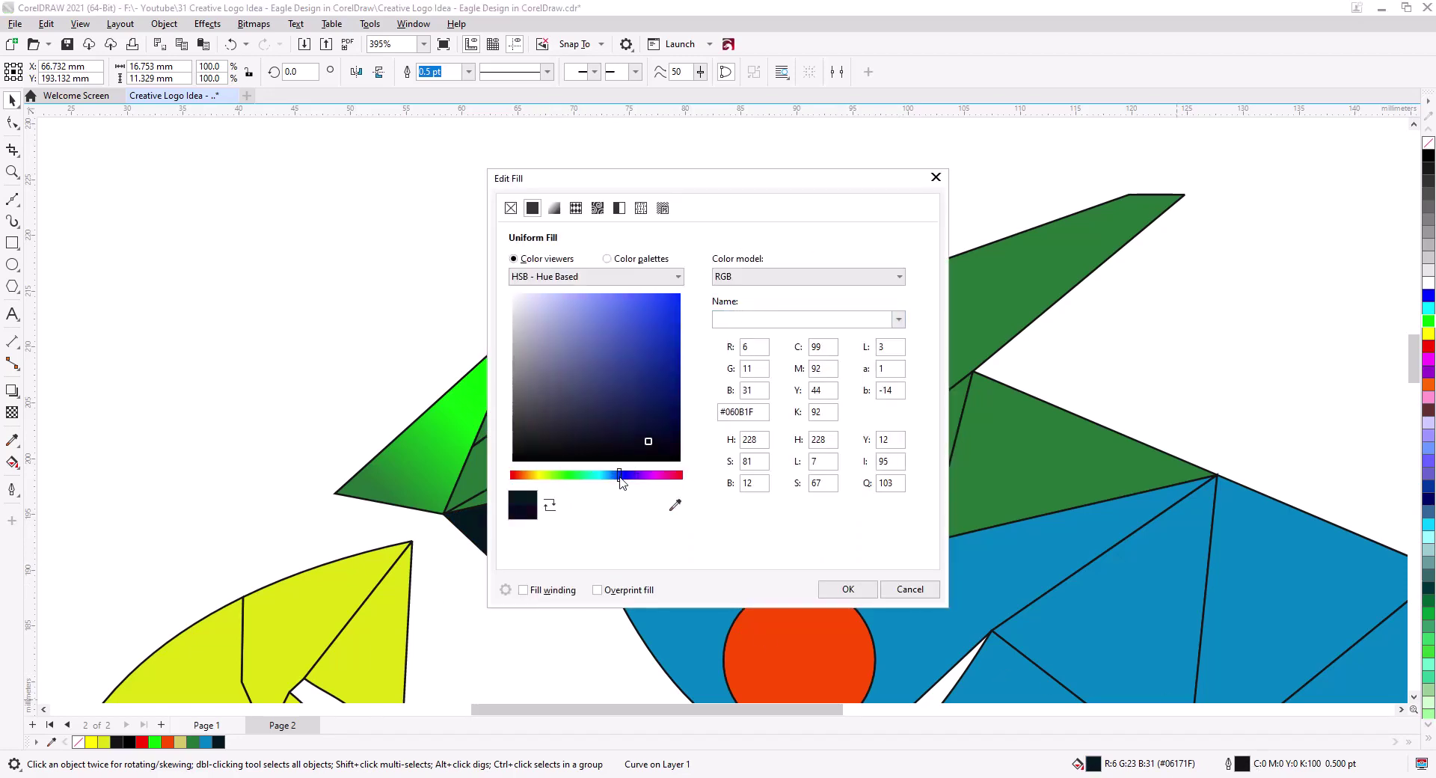
{"action": "left_click_drag", "start_coordinate": [665, 432], "coordinate": [691, 394]}
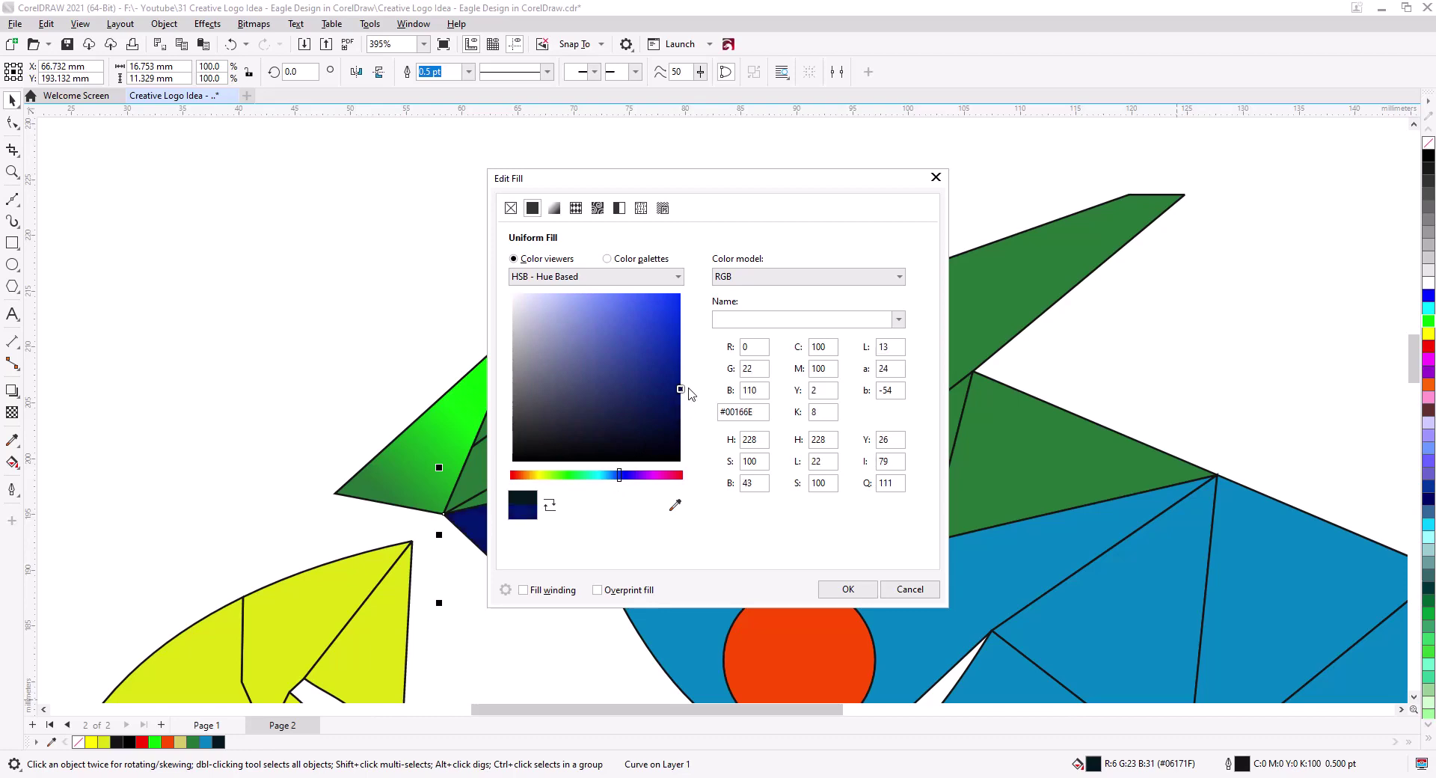
{"action": "left_click", "coordinate": [847, 590]}
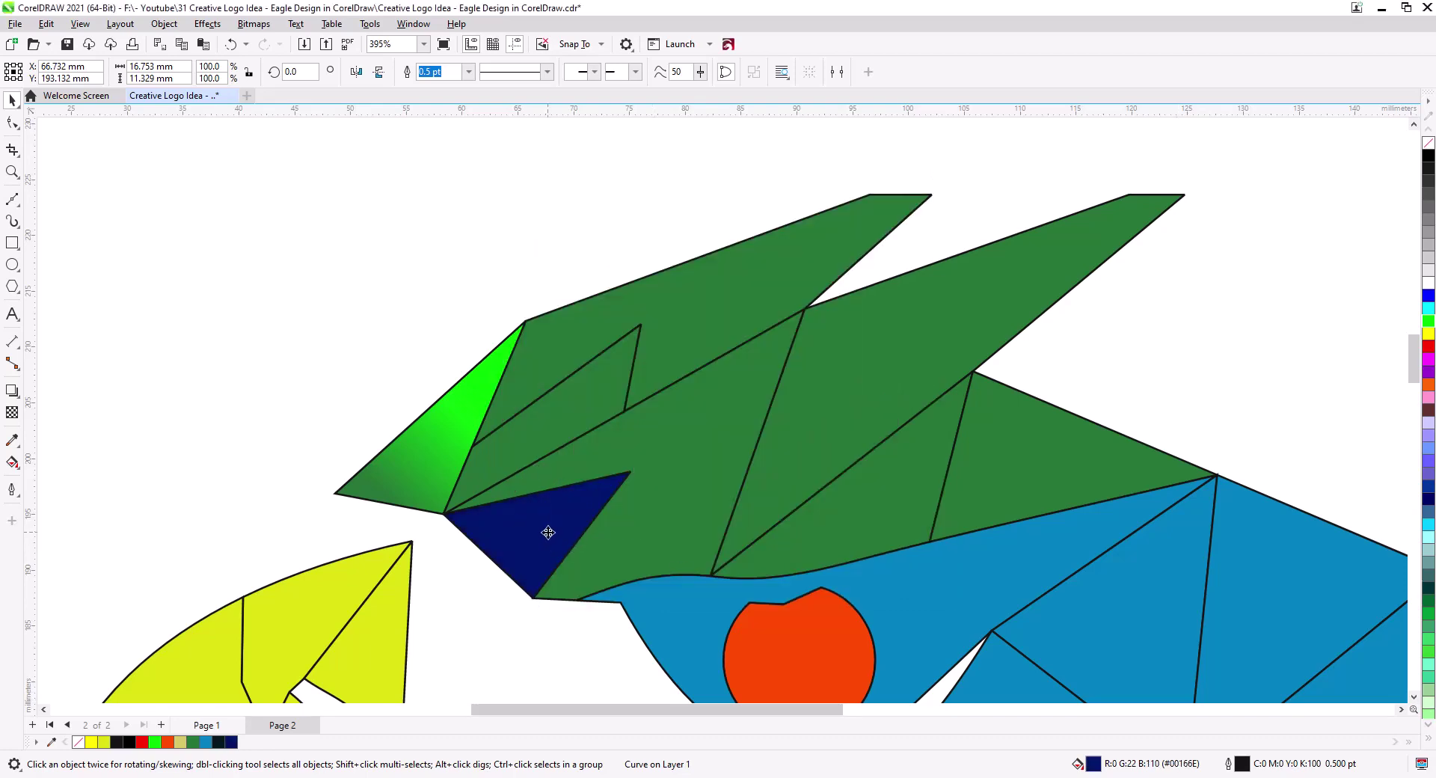
Recolour all the yellow facets of the lower beak navy (#00166E) from the document palette
{"action": "left_click_drag", "start_coordinate": [454, 620], "coordinate": [511, 406]}
{"action": "left_click_drag", "start_coordinate": [522, 477], "coordinate": [538, 299]}
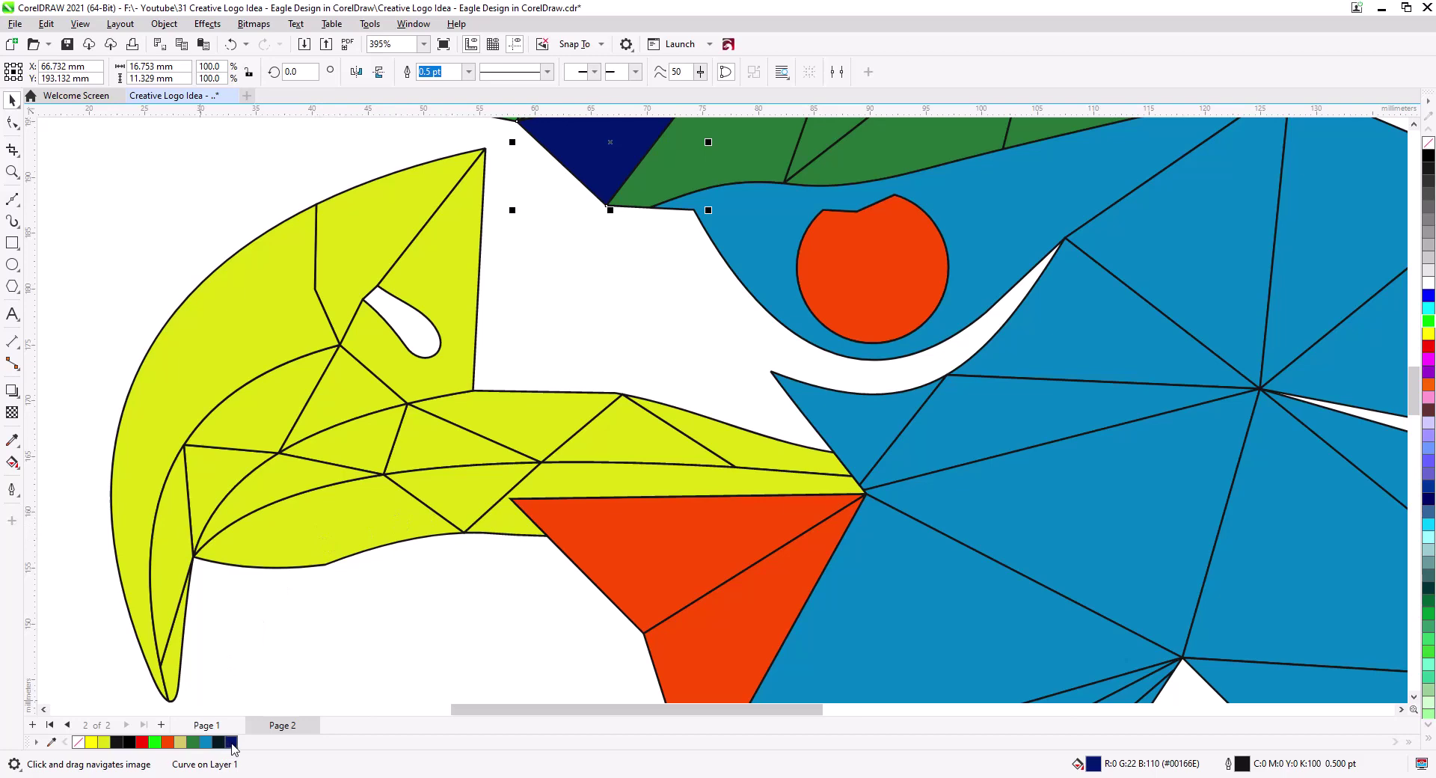
{"action": "left_click_drag", "start_coordinate": [232, 748], "coordinate": [374, 447]}
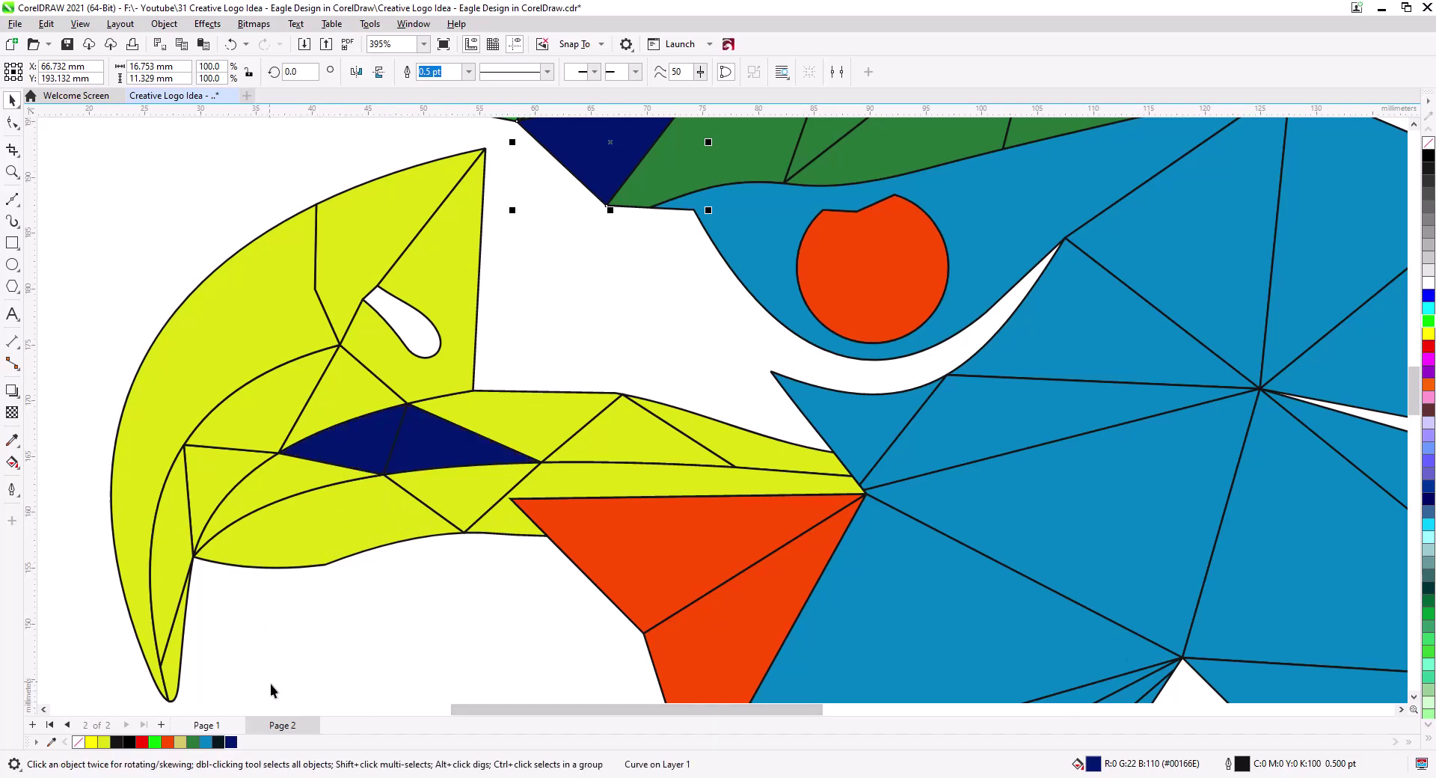
{"action": "left_click_drag", "start_coordinate": [232, 744], "coordinate": [304, 546]}
{"action": "left_click_drag", "start_coordinate": [256, 727], "coordinate": [450, 513]}
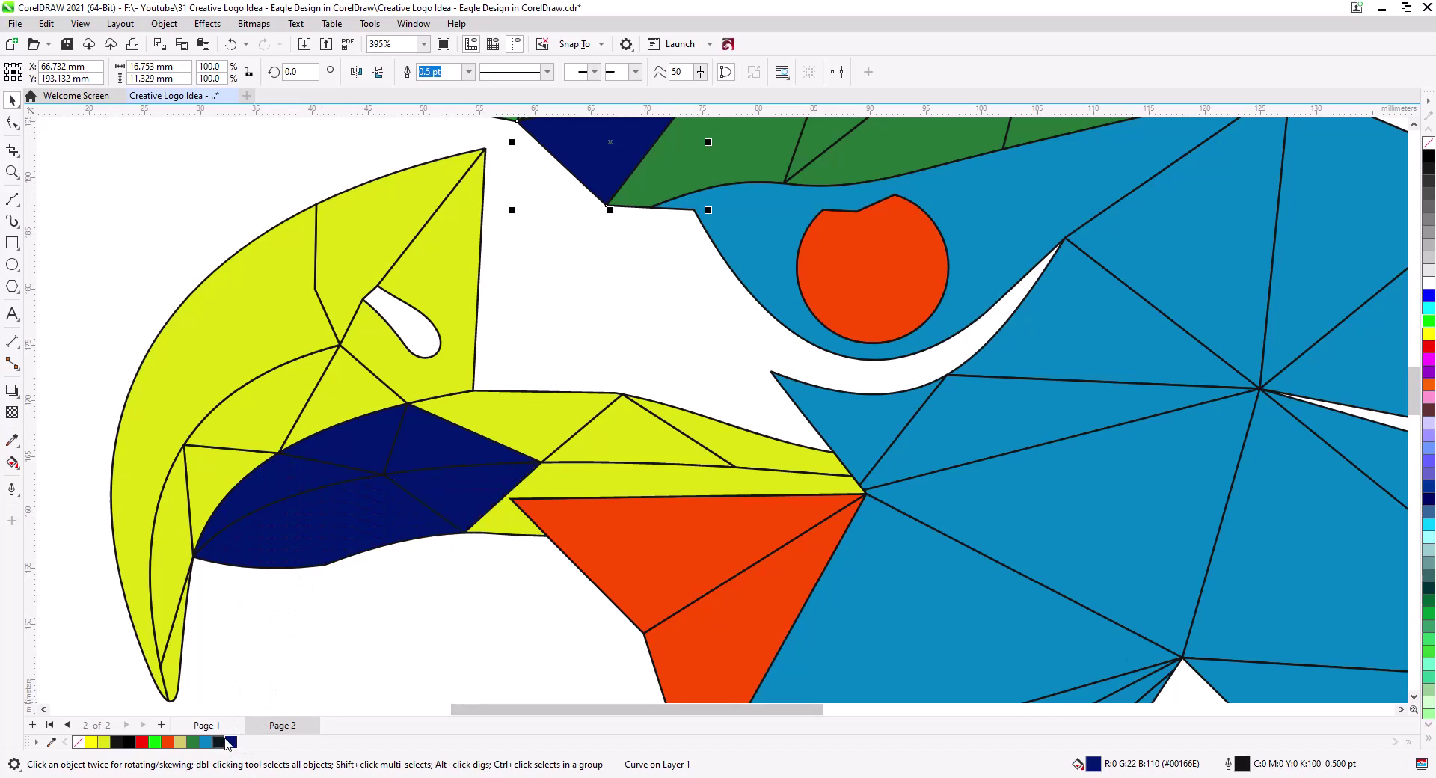
{"action": "left_click_drag", "start_coordinate": [263, 729], "coordinate": [523, 520]}
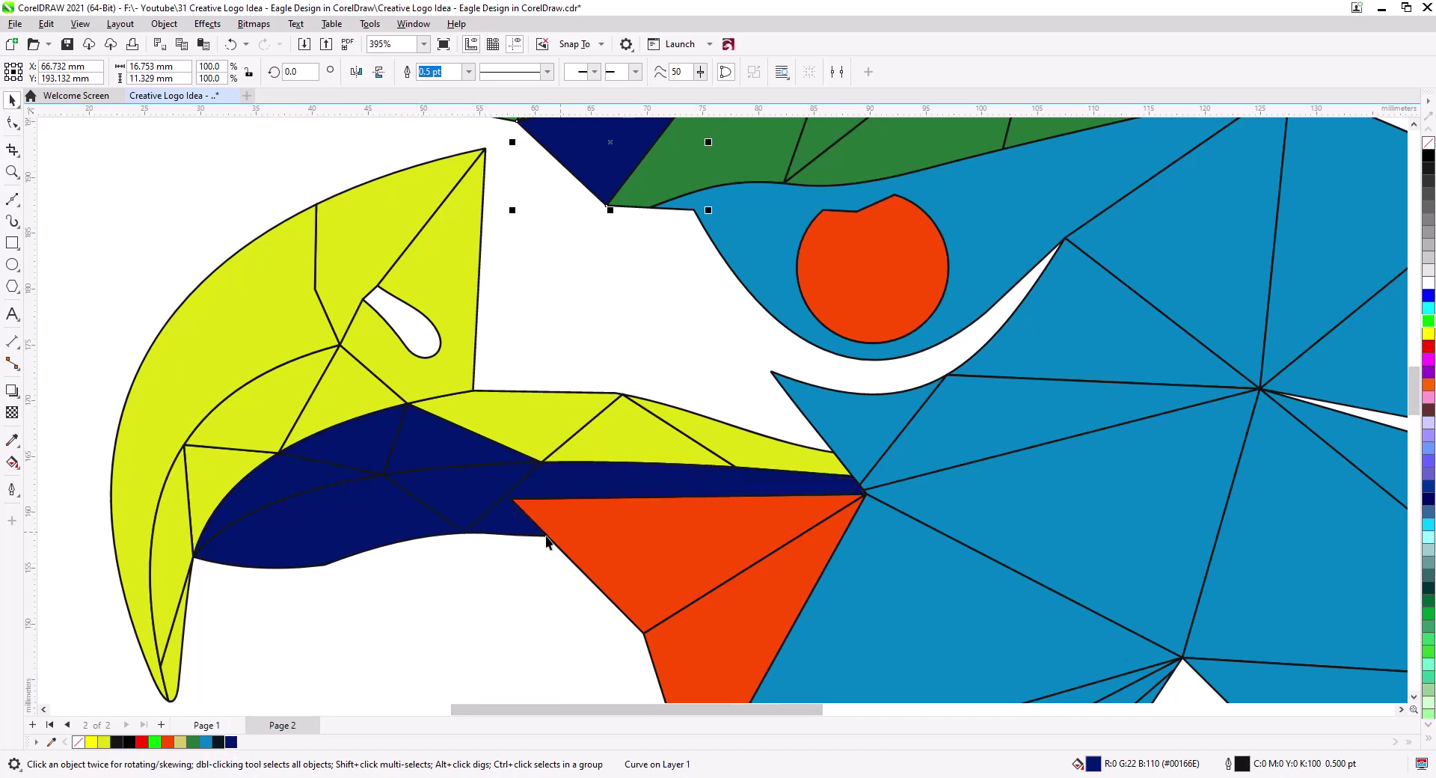
{"action": "left_click_drag", "start_coordinate": [536, 606], "coordinate": [747, 458]}
{"action": "left_click_drag", "start_coordinate": [231, 741], "coordinate": [502, 462]}
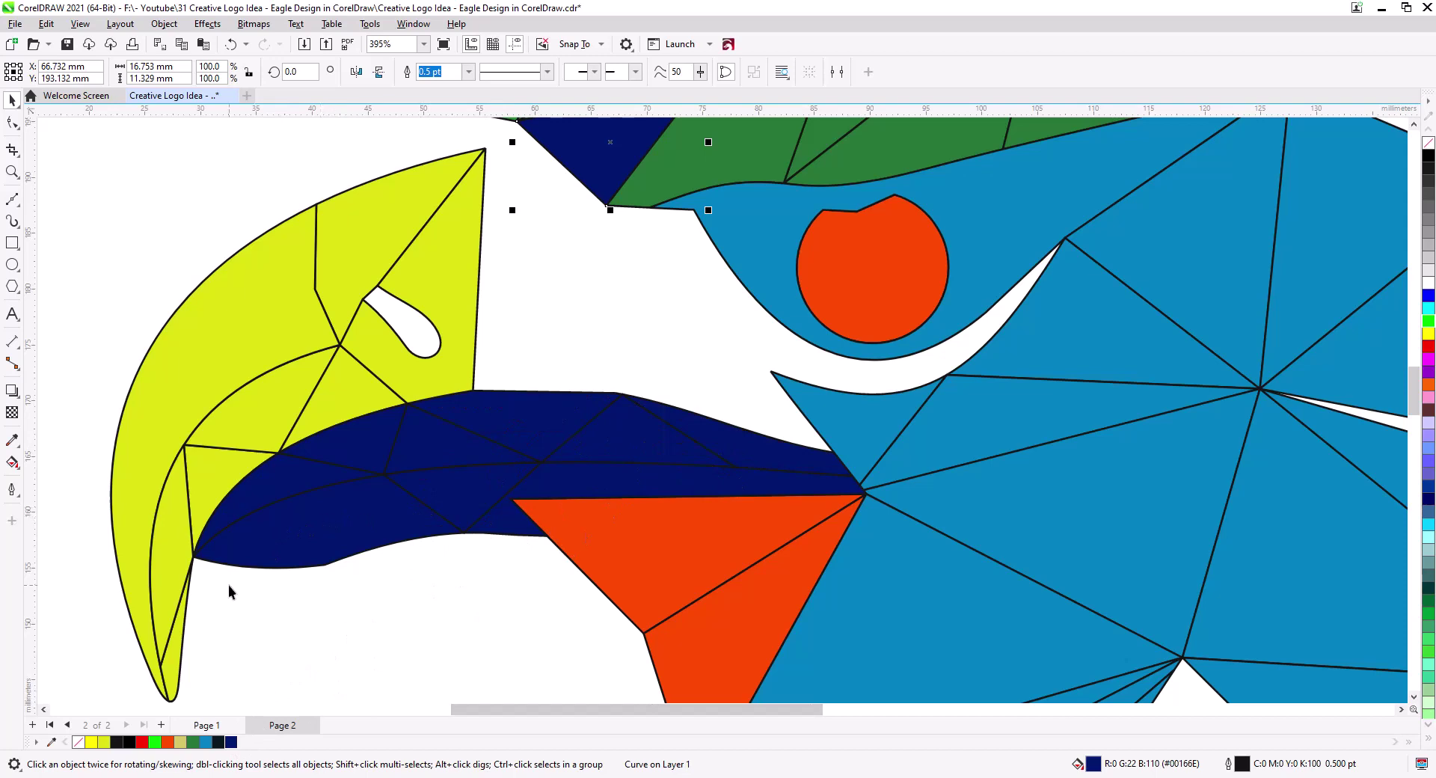
Colour the two inner facets at the beak's hooked tip navy and weld them with the three adjoining yellow facets
{"action": "left_click_drag", "start_coordinate": [231, 742], "coordinate": [178, 660]}
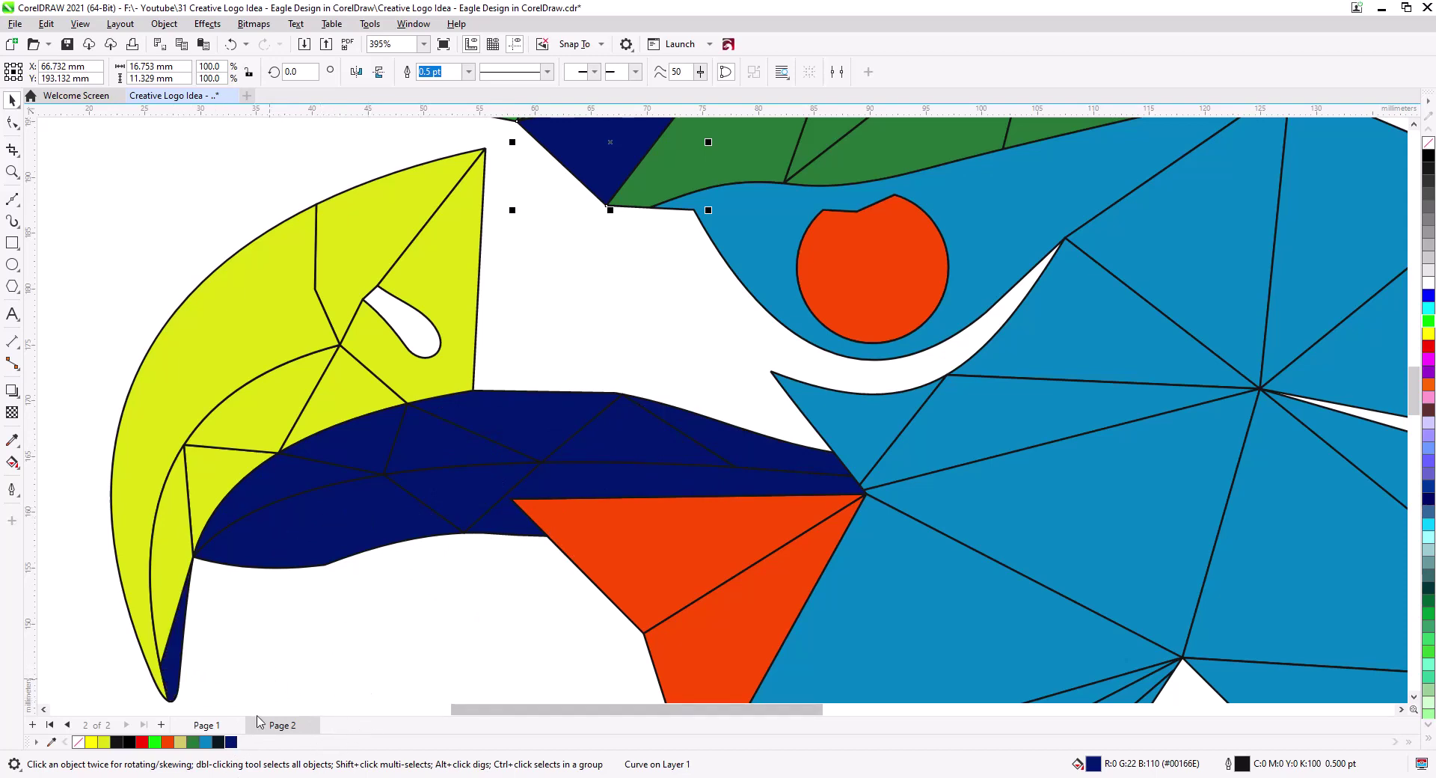
{"action": "left_click_drag", "start_coordinate": [224, 716], "coordinate": [180, 568]}
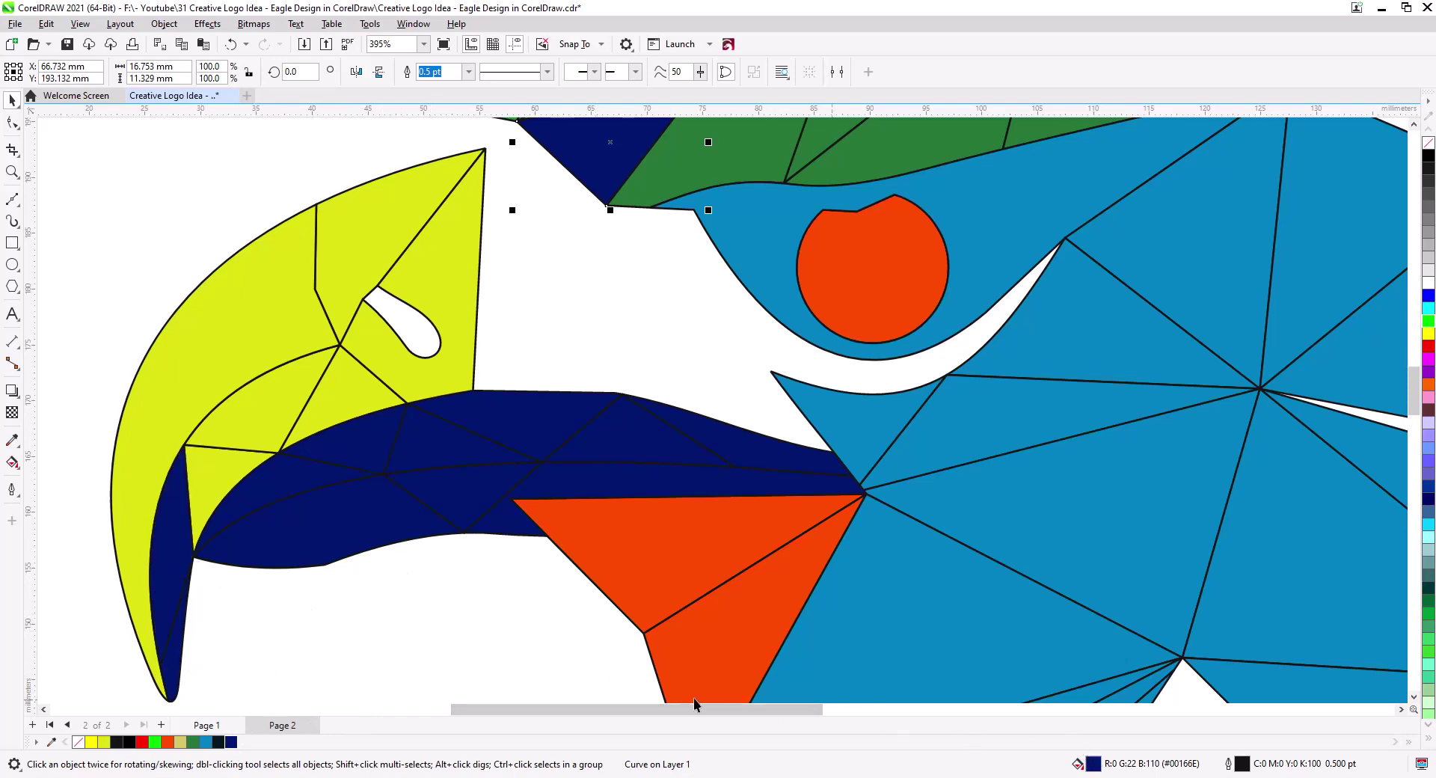
{"action": "left_click", "coordinate": [329, 410]}
{"action": "left_click", "coordinate": [256, 416], "text": "shift"}
{"action": "left_click", "coordinate": [202, 492], "text": "shift"}
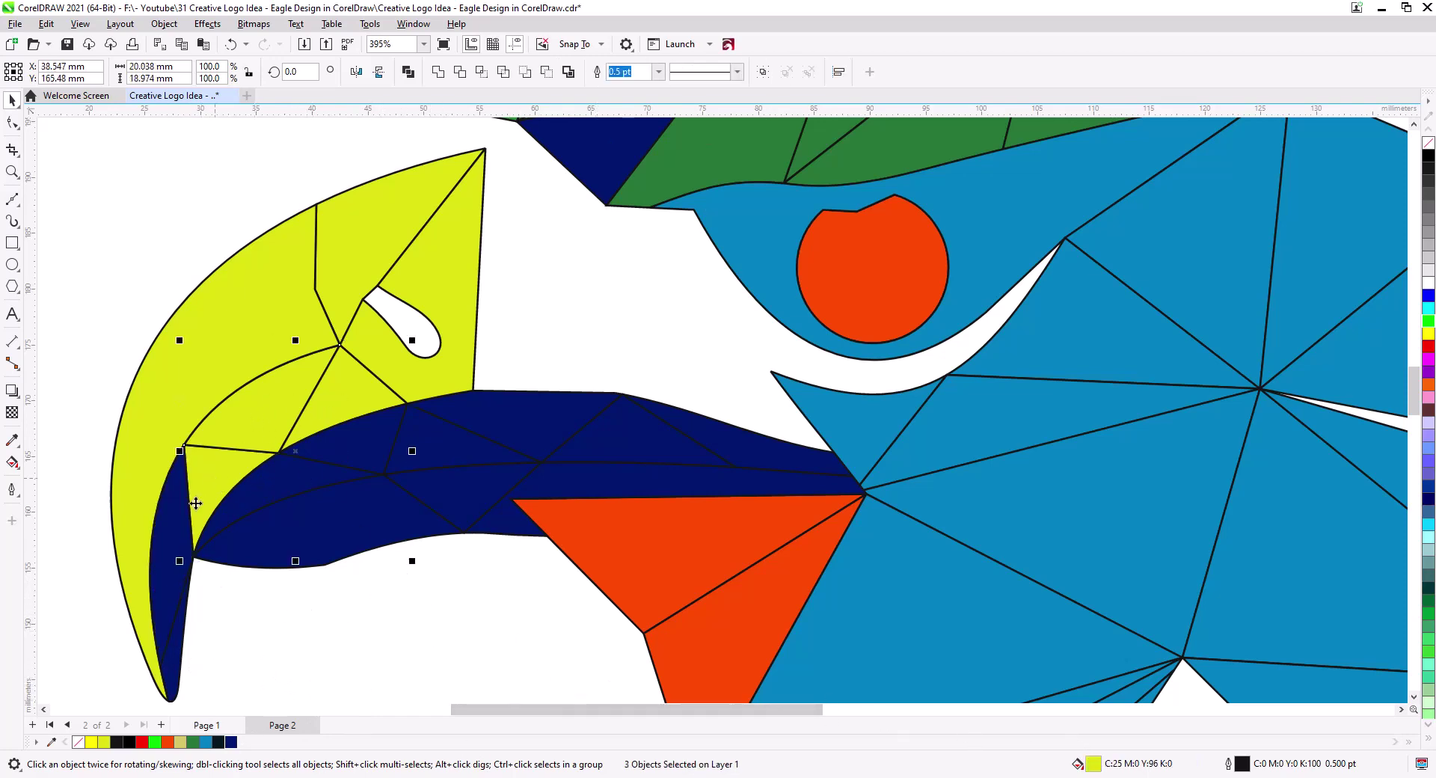
{"action": "left_click", "coordinate": [171, 542], "text": "shift"}
{"action": "left_click", "coordinate": [175, 648], "text": "shift"}
{"action": "left_click", "coordinate": [438, 72]}
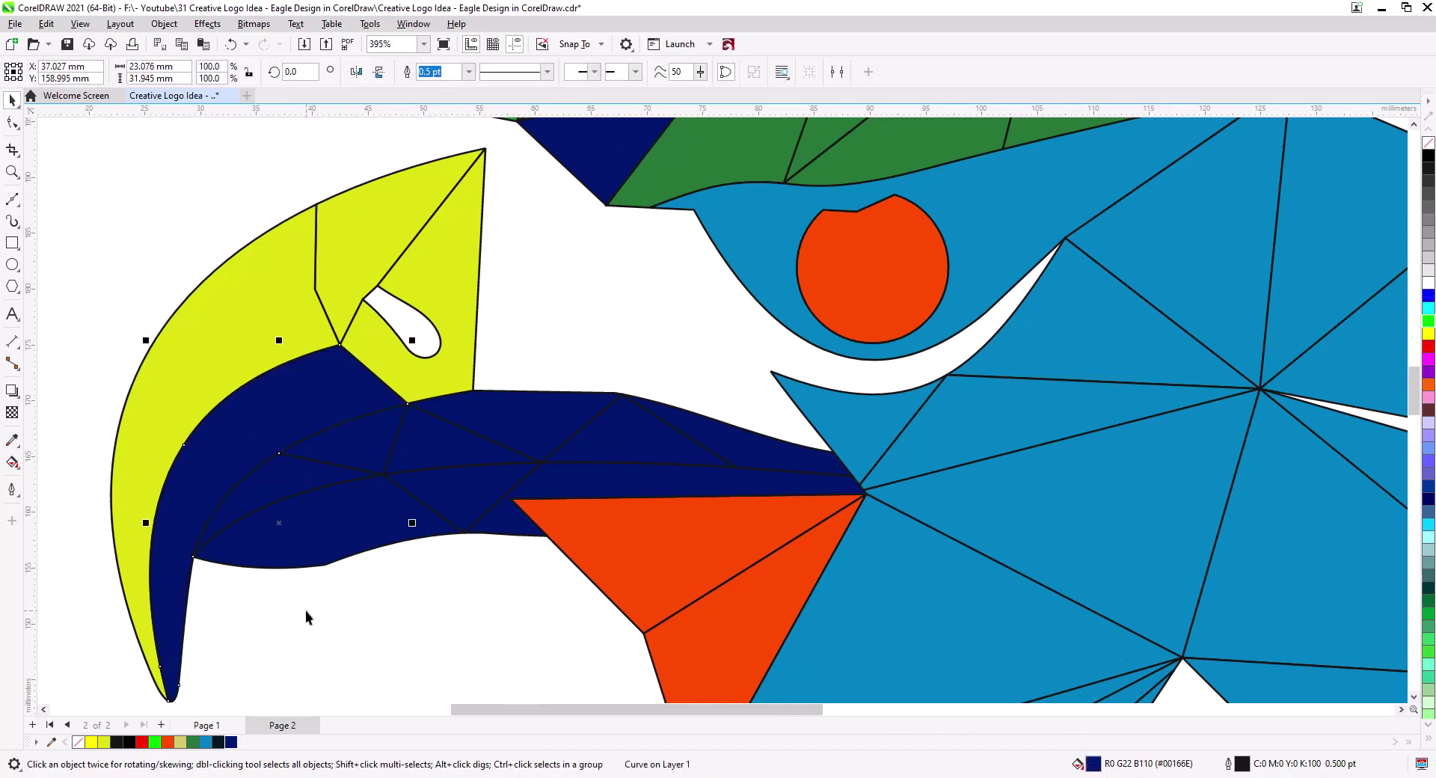
Give the welded inner beak shape a linear fountain fill from navy at the tip to muted blue #2A3666 near its upper end
{"action": "left_click", "coordinate": [12, 465]}
{"action": "left_click_drag", "start_coordinate": [171, 687], "coordinate": [263, 391]}
{"action": "left_click_drag", "start_coordinate": [232, 747], "coordinate": [263, 392]}
{"action": "left_click", "coordinate": [263, 391]}
{"action": "left_click", "coordinate": [301, 384]}
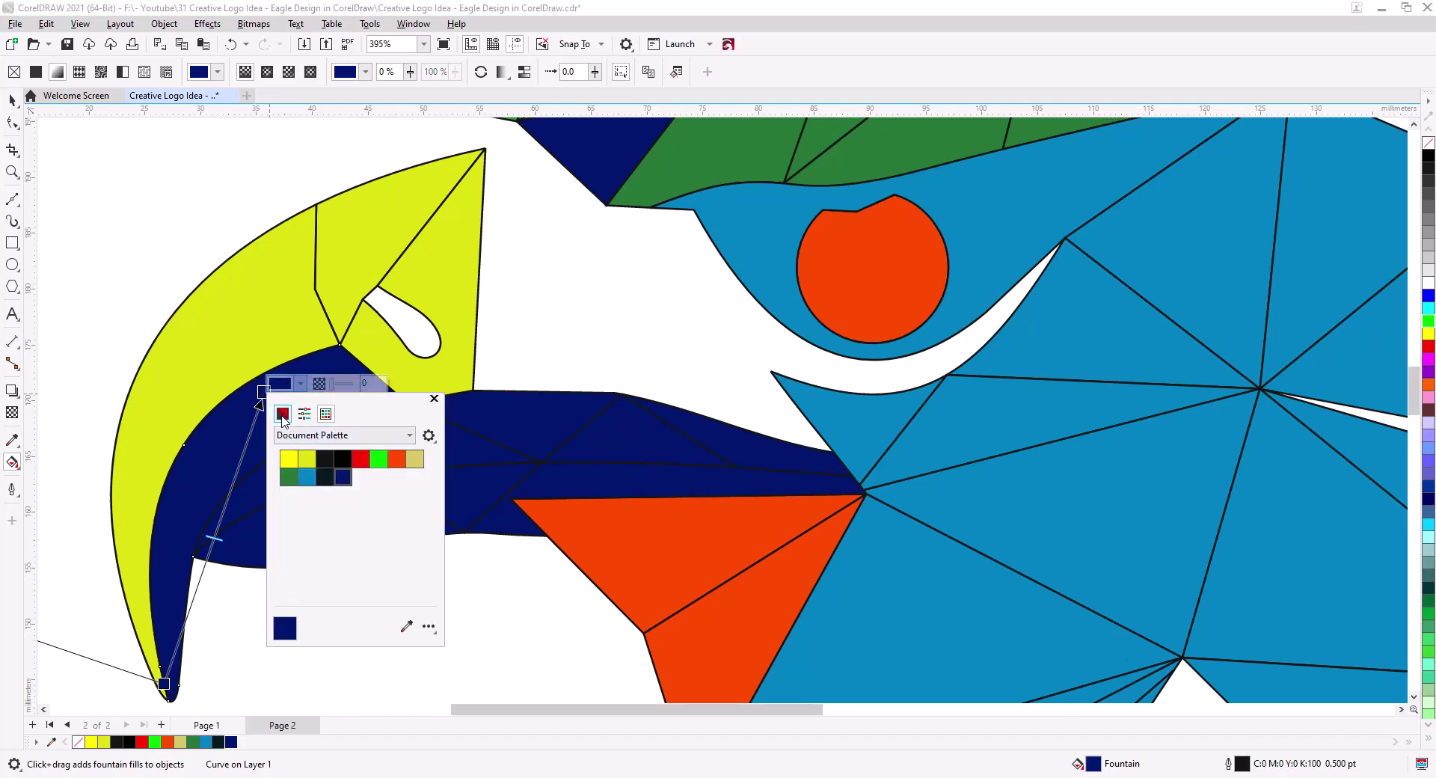
{"action": "left_click", "coordinate": [283, 414]}
{"action": "left_click_drag", "start_coordinate": [385, 405], "coordinate": [494, 484]}
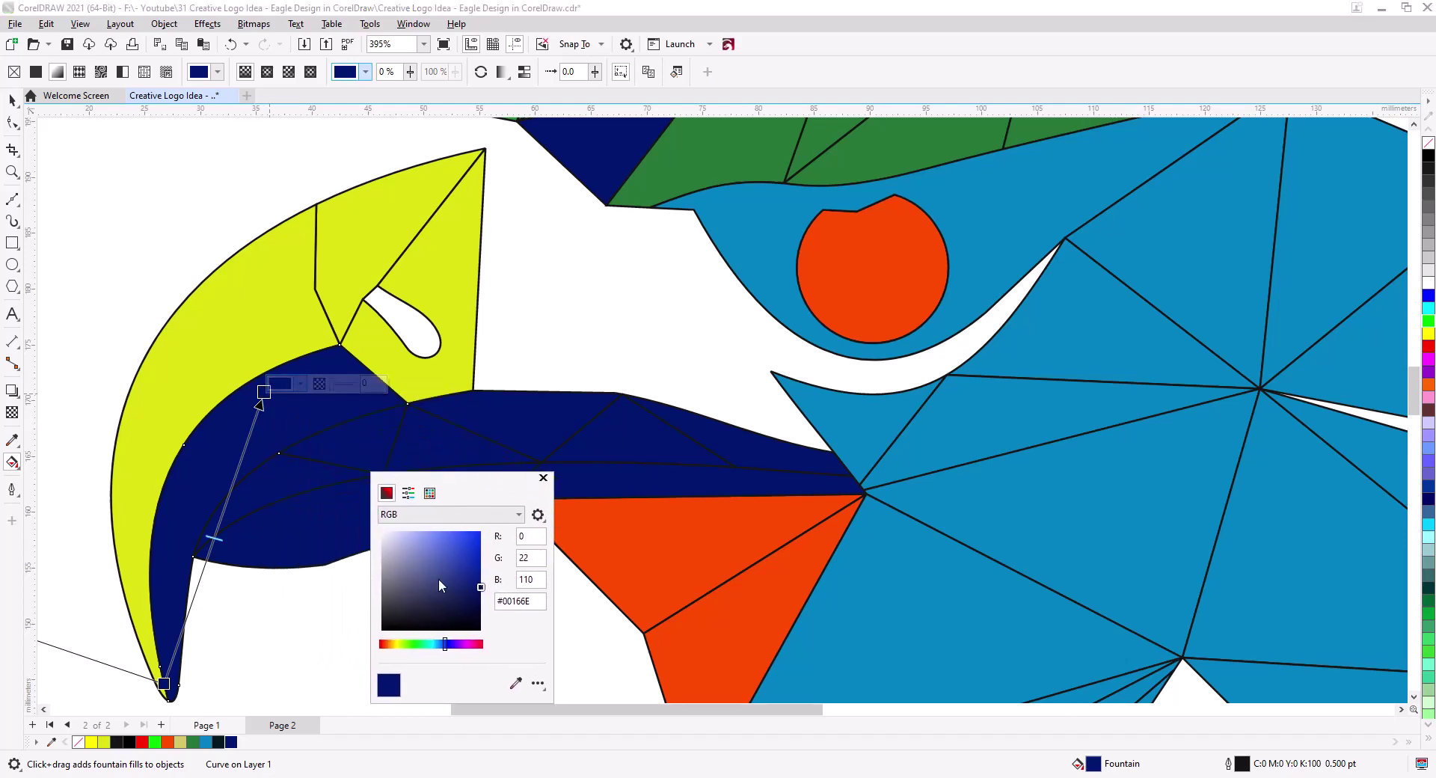
{"action": "mouse_move", "coordinate": [481, 590]}
{"action": "left_mouse_down"}
{"action": "mouse_move", "coordinate": [466, 581]}
{"action": "mouse_move", "coordinate": [440, 594]}
{"action": "left_mouse_up"}
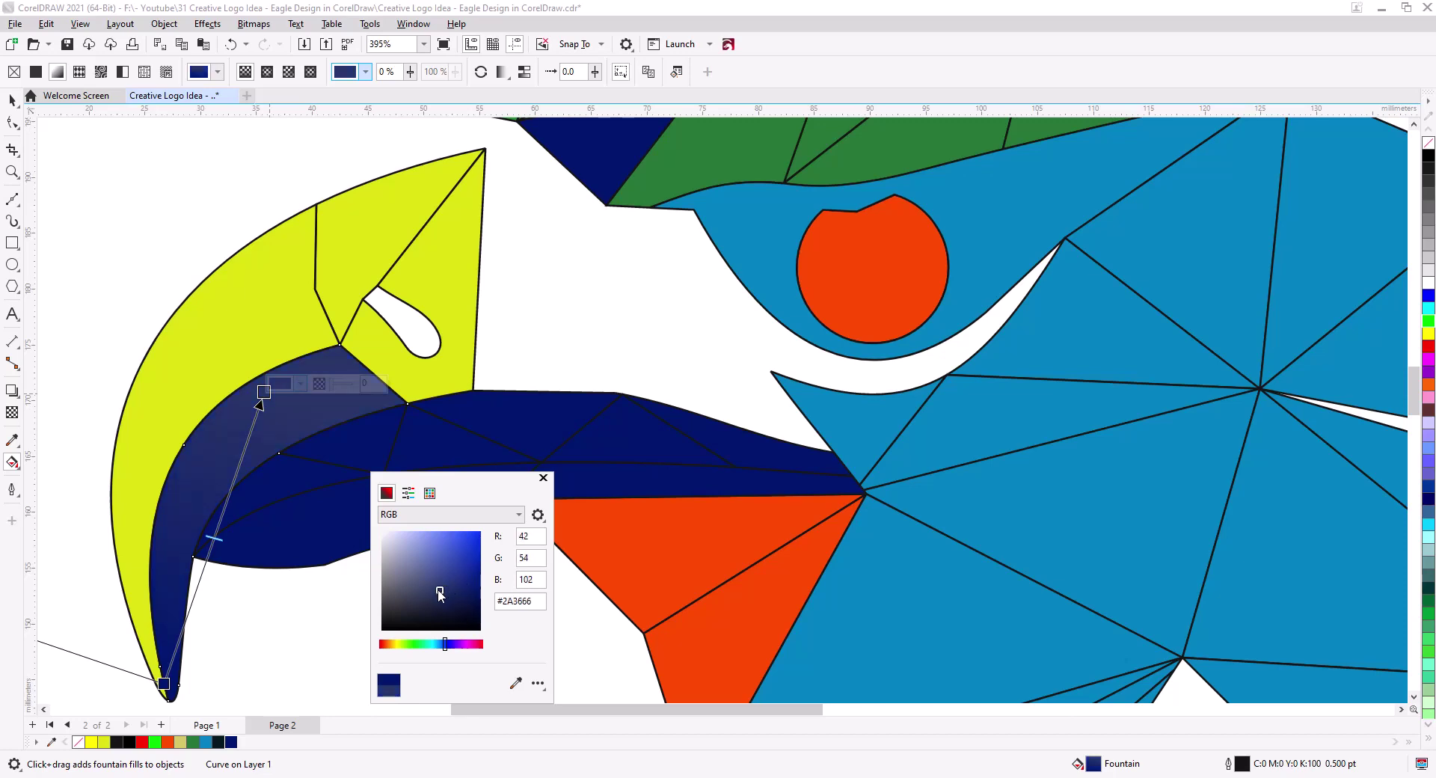
Move the start of the inner beak shape's gradient up from the tip and nudge its midpoint towards the upper end
{"action": "left_click", "coordinate": [165, 682]}
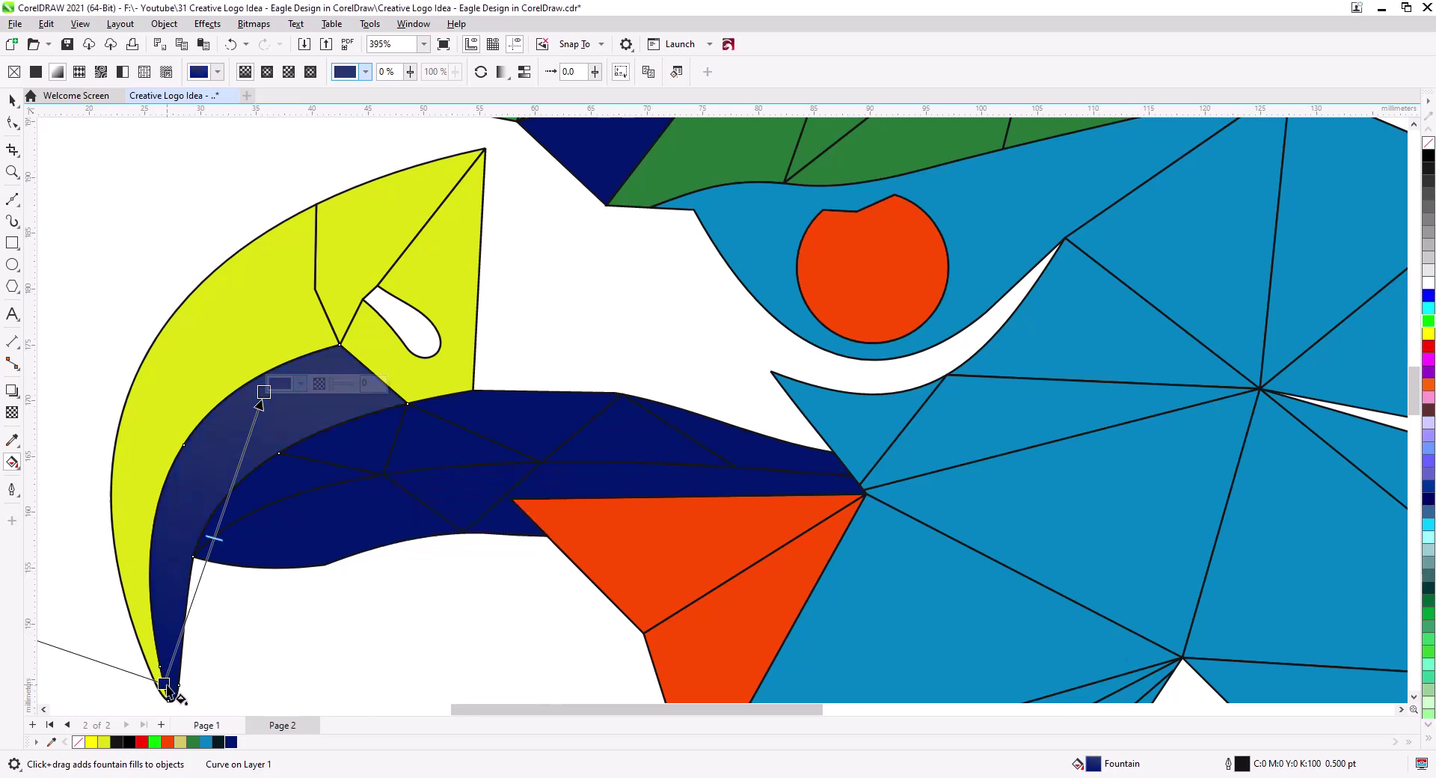
{"action": "mouse_move", "coordinate": [165, 682]}
{"action": "left_mouse_down"}
{"action": "mouse_move", "coordinate": [188, 555]}
{"action": "mouse_move", "coordinate": [170, 528]}
{"action": "mouse_move", "coordinate": [184, 536]}
{"action": "left_mouse_up"}
{"action": "mouse_move", "coordinate": [226, 467]}
{"action": "left_mouse_down"}
{"action": "mouse_move", "coordinate": [243, 453]}
{"action": "mouse_move", "coordinate": [232, 463]}
{"action": "left_mouse_up"}
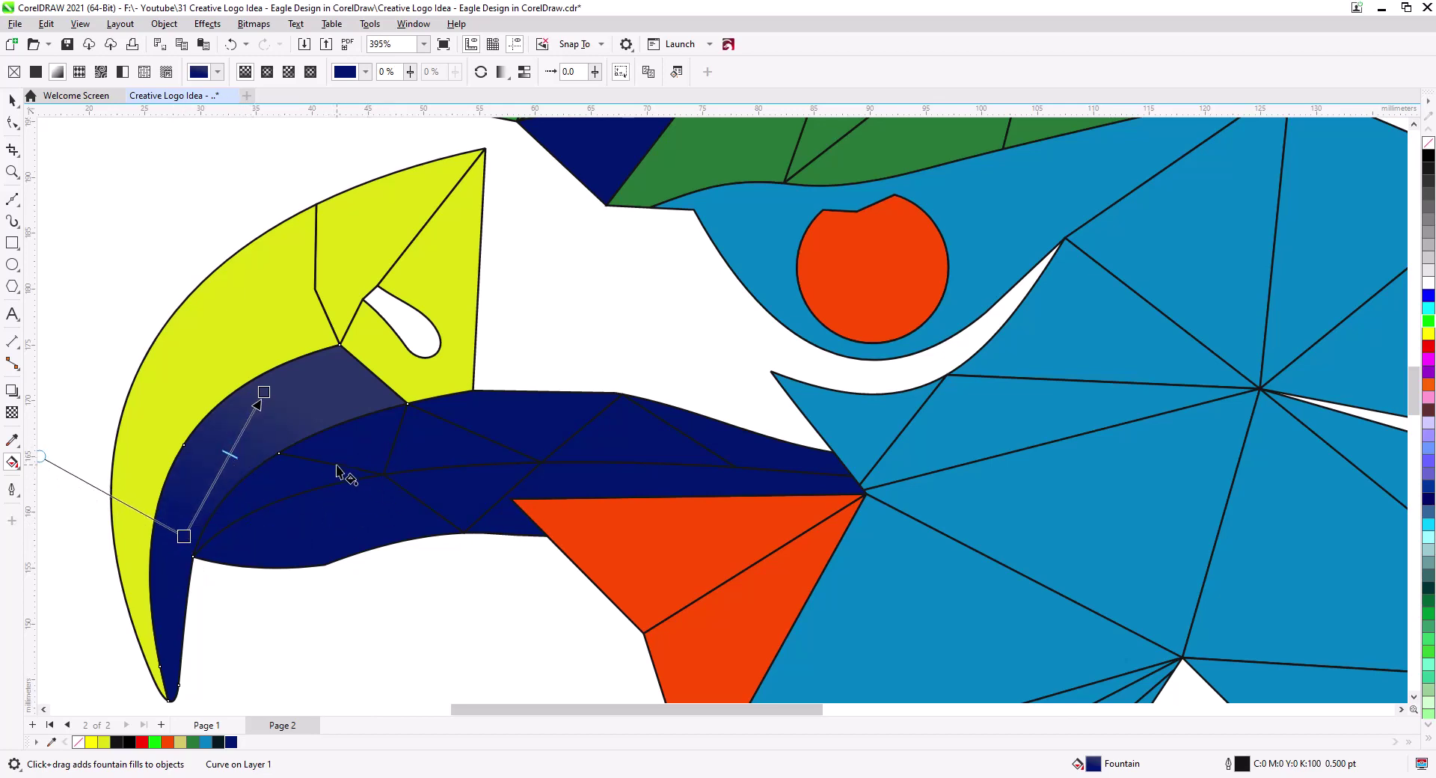
Give the outer beak facet a fountain fill from navy at the tip to blue at the upper edge, moving its midpoint up and start node outward
{"action": "left_click", "coordinate": [141, 474]}
{"action": "left_click_drag", "start_coordinate": [157, 686], "coordinate": [209, 286]}
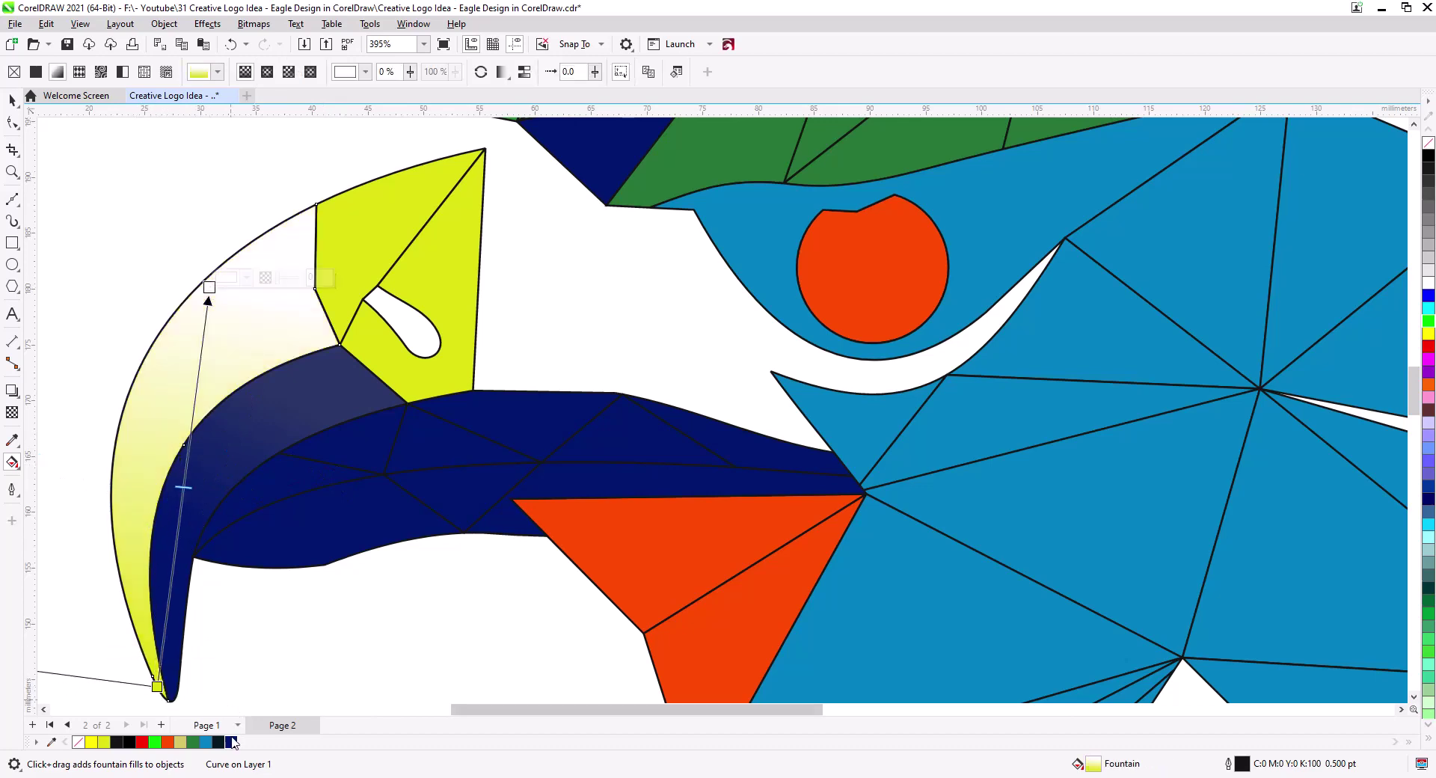
{"action": "left_click_drag", "start_coordinate": [233, 741], "coordinate": [159, 687]}
{"action": "left_click_drag", "start_coordinate": [206, 741], "coordinate": [213, 295]}
{"action": "left_click_drag", "start_coordinate": [191, 468], "coordinate": [190, 426]}
{"action": "mouse_move", "coordinate": [156, 687]}
{"action": "left_mouse_down"}
{"action": "mouse_move", "coordinate": [139, 644]}
{"action": "mouse_move", "coordinate": [141, 687]}
{"action": "left_mouse_up"}
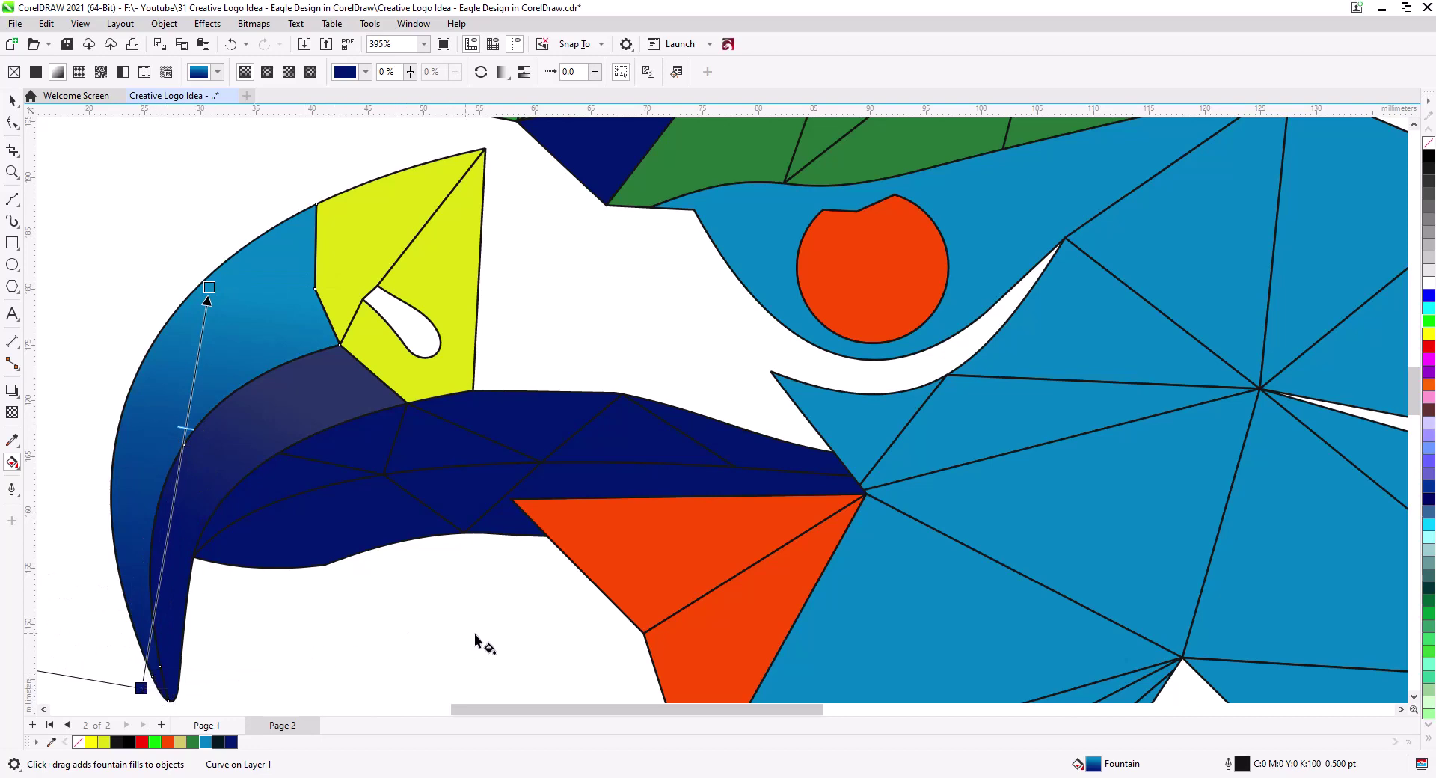
Weld all the navy facets of the lower beak into one shape
{"action": "key", "text": "F10"}
{"action": "left_click", "coordinate": [743, 454]}
{"action": "left_click", "coordinate": [658, 479], "text": "shift"}
{"action": "left_click", "coordinate": [621, 441], "text": "shift"}
{"action": "left_click", "coordinate": [519, 411], "text": "shift"}
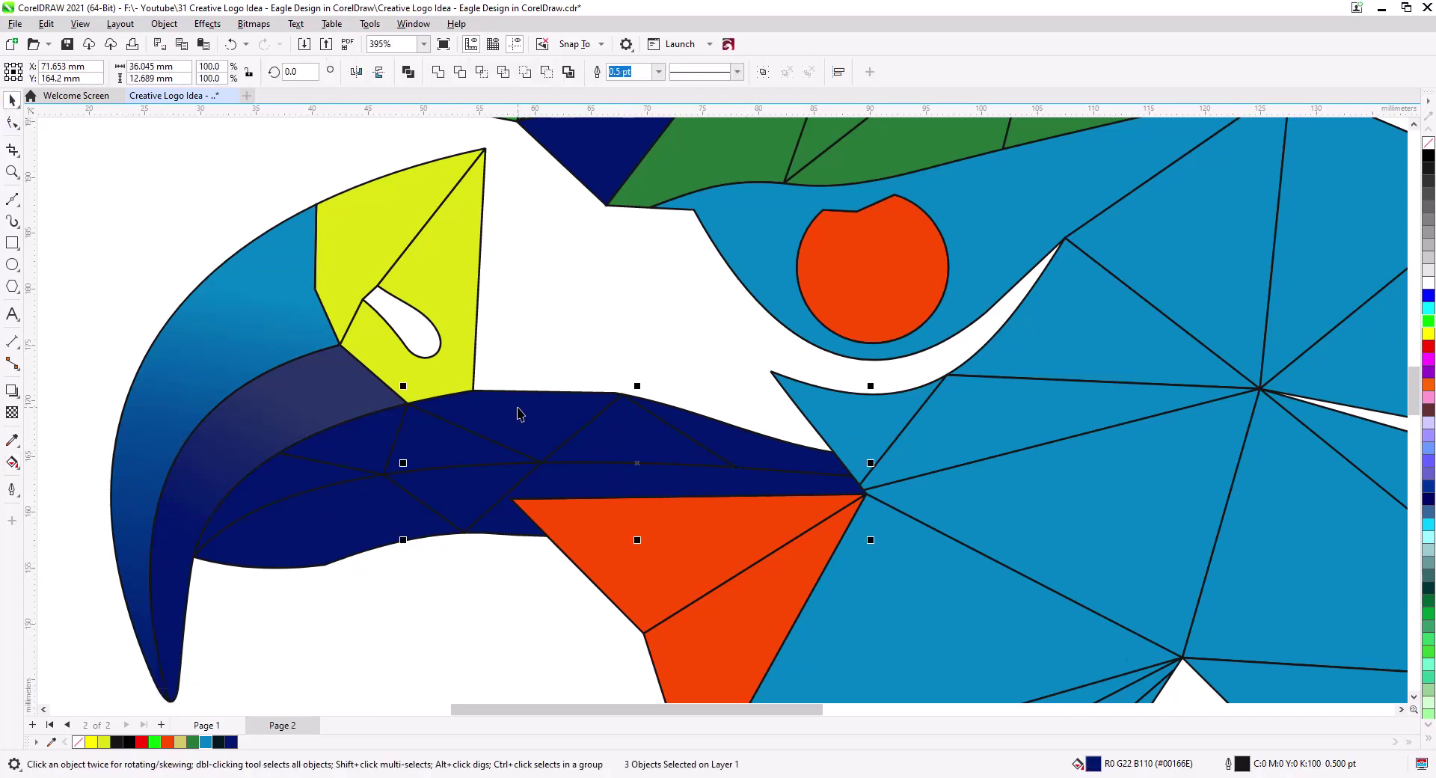
{"action": "left_click", "coordinate": [456, 445], "text": "shift"}
{"action": "left_click", "coordinate": [435, 494], "text": "shift"}
{"action": "left_click", "coordinate": [381, 508], "text": "shift"}
{"action": "left_click", "coordinate": [439, 72]}
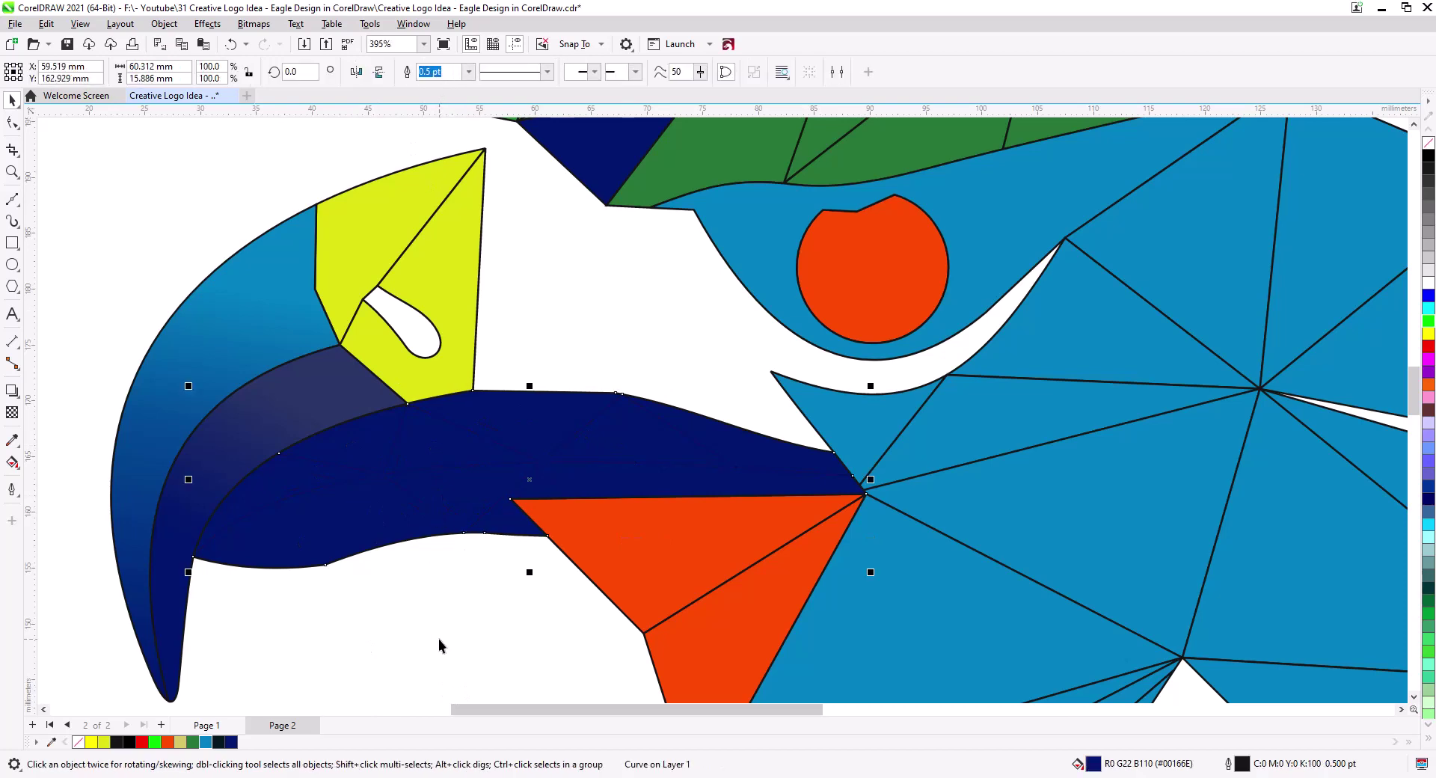
Darken the uniform fill of the welded lower beak to #00092E
{"action": "double_click", "coordinate": [1092, 763]}
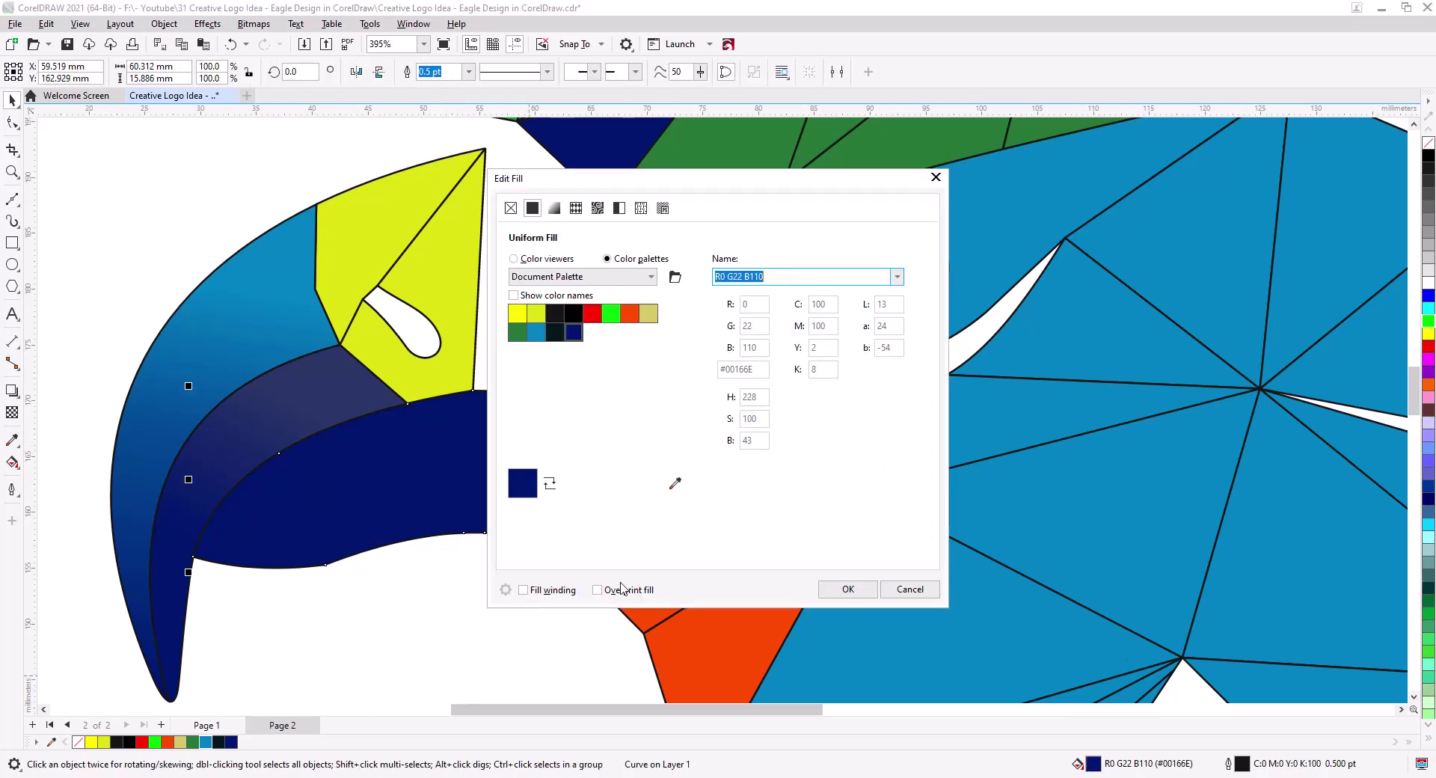
{"action": "left_click_drag", "start_coordinate": [680, 389], "coordinate": [679, 431]}
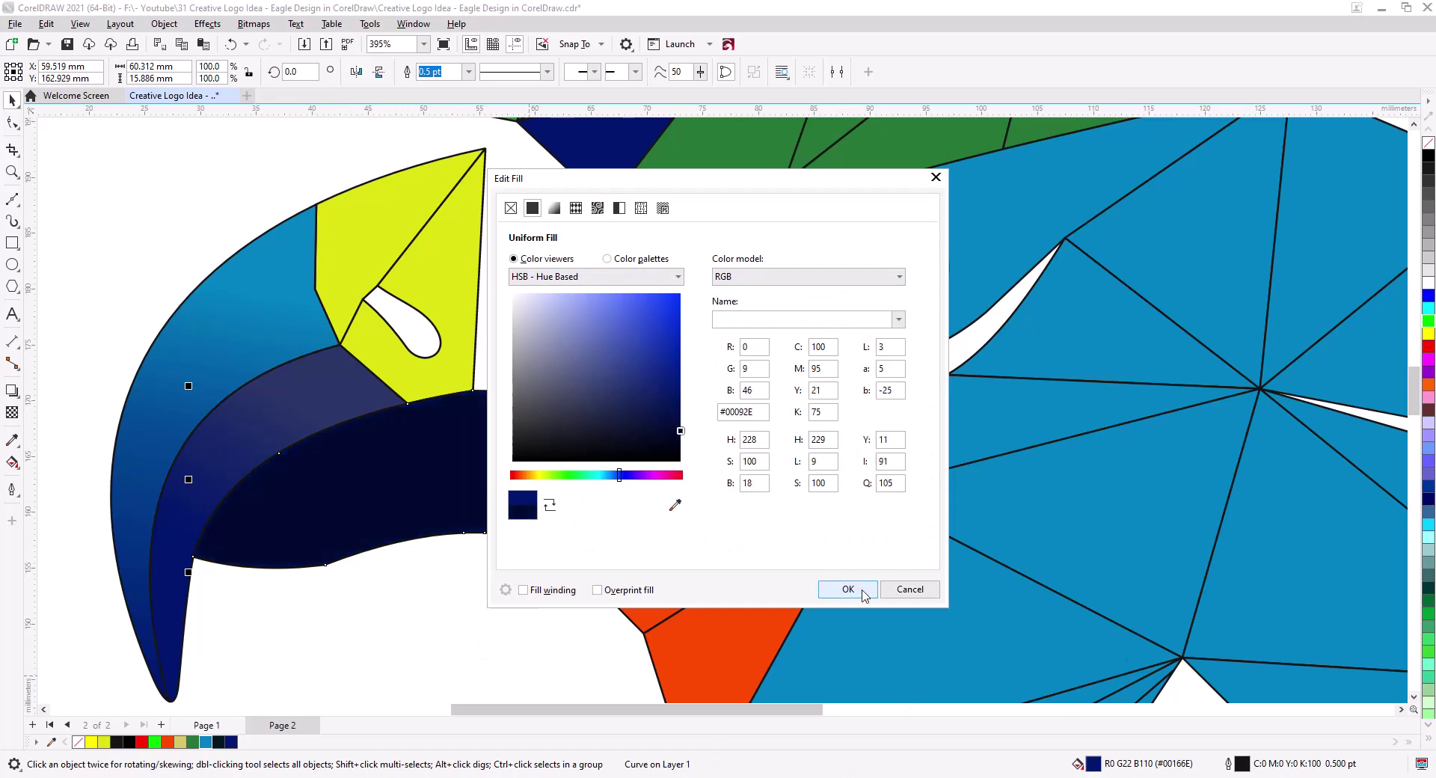
{"action": "left_click", "coordinate": [852, 588]}
Set the start colour of the inner beak shape's gradient to dark navy #00092E and move that end down towards the tip
{"action": "left_click", "coordinate": [180, 576]}
{"action": "left_click", "coordinate": [12, 462]}
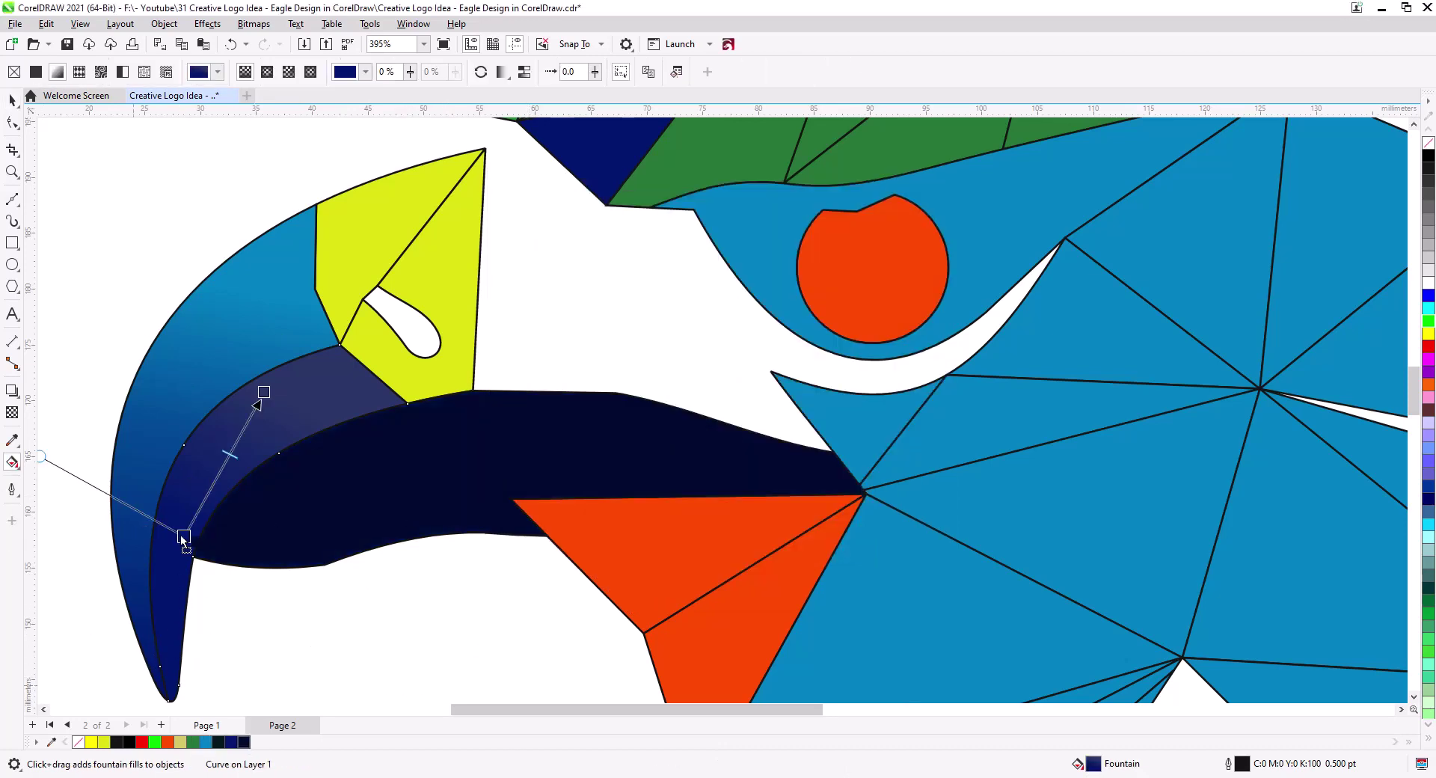
{"action": "left_click_drag", "start_coordinate": [181, 537], "coordinate": [184, 537]}
{"action": "left_click_drag", "start_coordinate": [184, 536], "coordinate": [176, 623]}
Set the tip colour of the outer beak facet's gradient to dark navy #00092E and move its midpoint towards the tip
{"action": "left_click", "coordinate": [130, 587]}
{"action": "left_click_drag", "start_coordinate": [243, 741], "coordinate": [141, 652]}
{"action": "left_click_drag", "start_coordinate": [186, 391], "coordinate": [176, 451]}
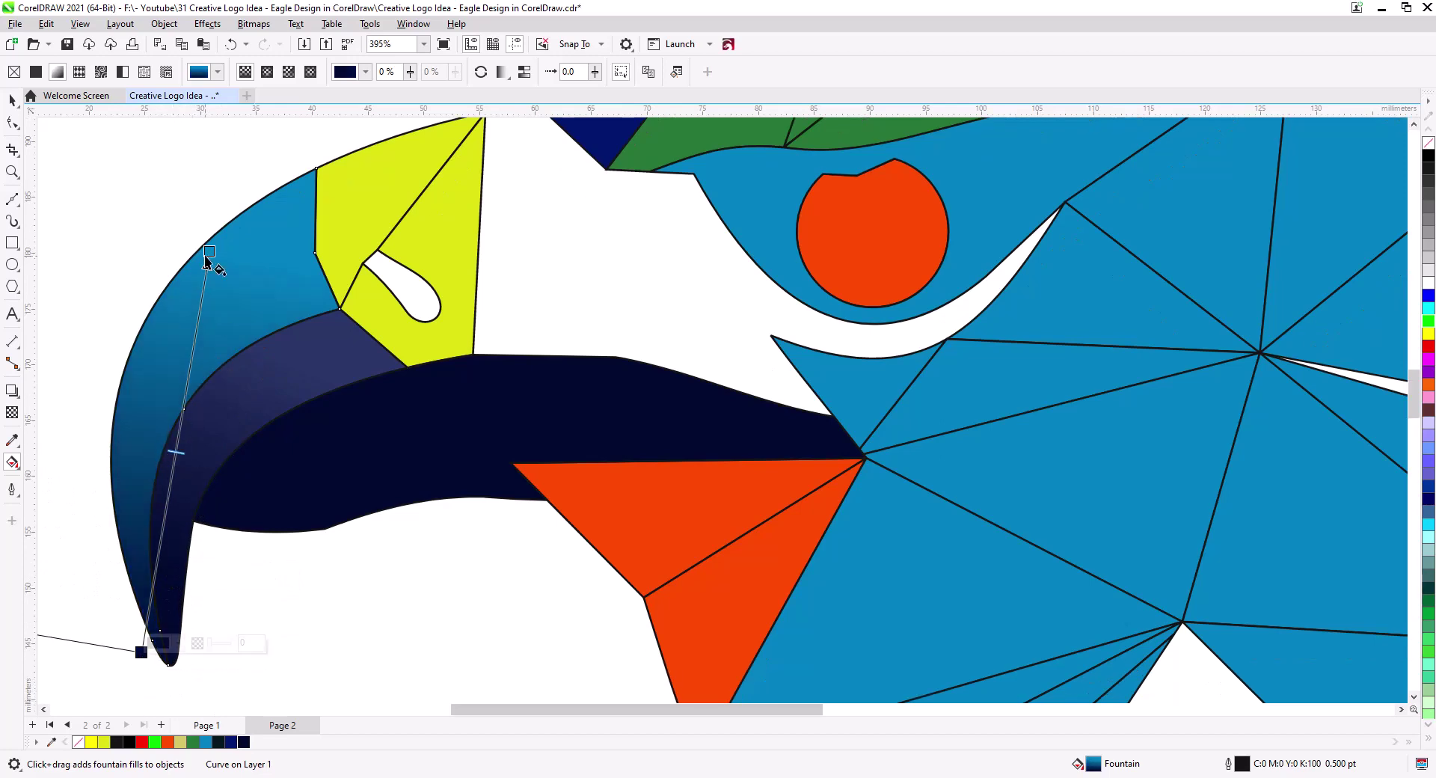
Brighten the upper end colour of the outer beak facet's gradient to #00AEFF
{"action": "left_click", "coordinate": [207, 252]}
{"action": "left_click", "coordinate": [233, 242]}
{"action": "left_click", "coordinate": [228, 272]}
{"action": "left_click_drag", "start_coordinate": [324, 334], "coordinate": [326, 308]}
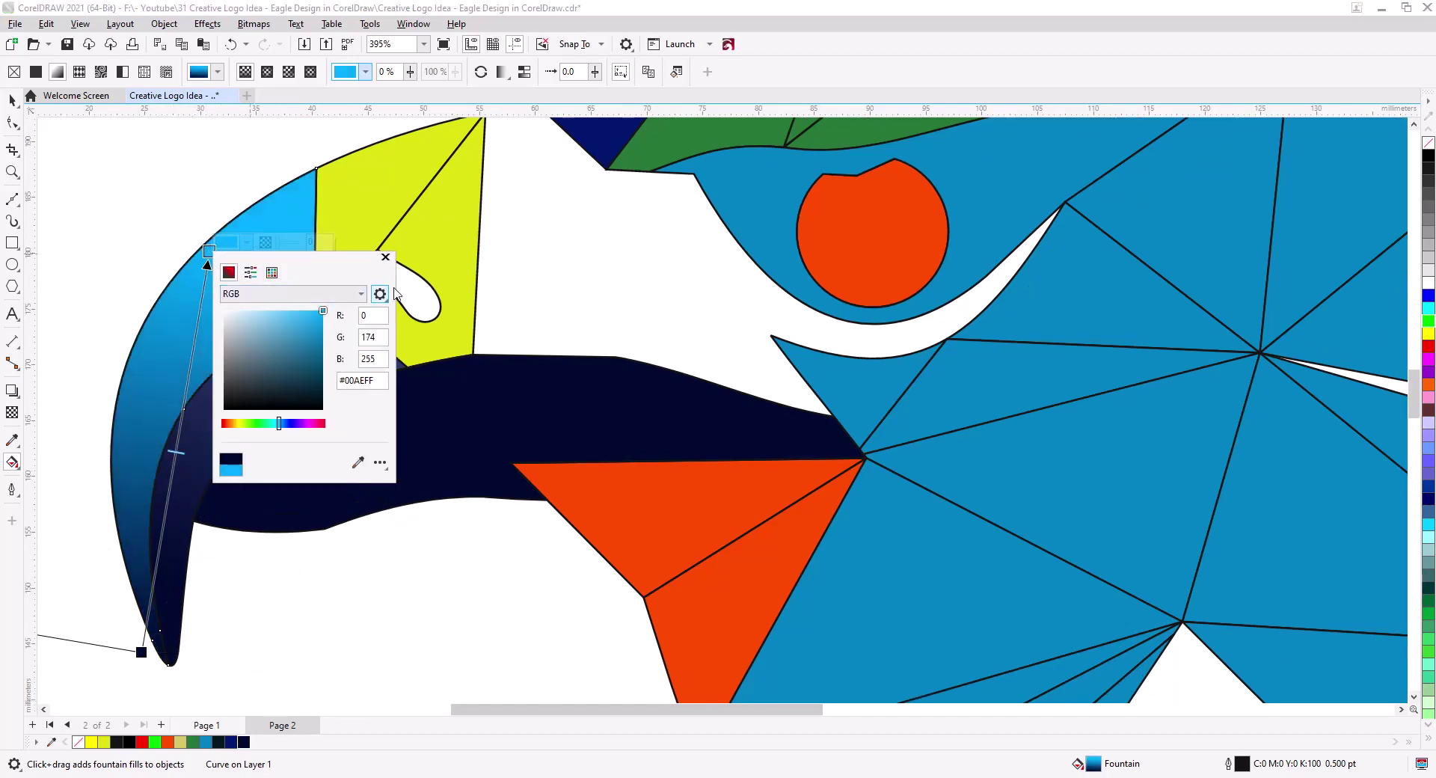
{"action": "left_click", "coordinate": [385, 256]}
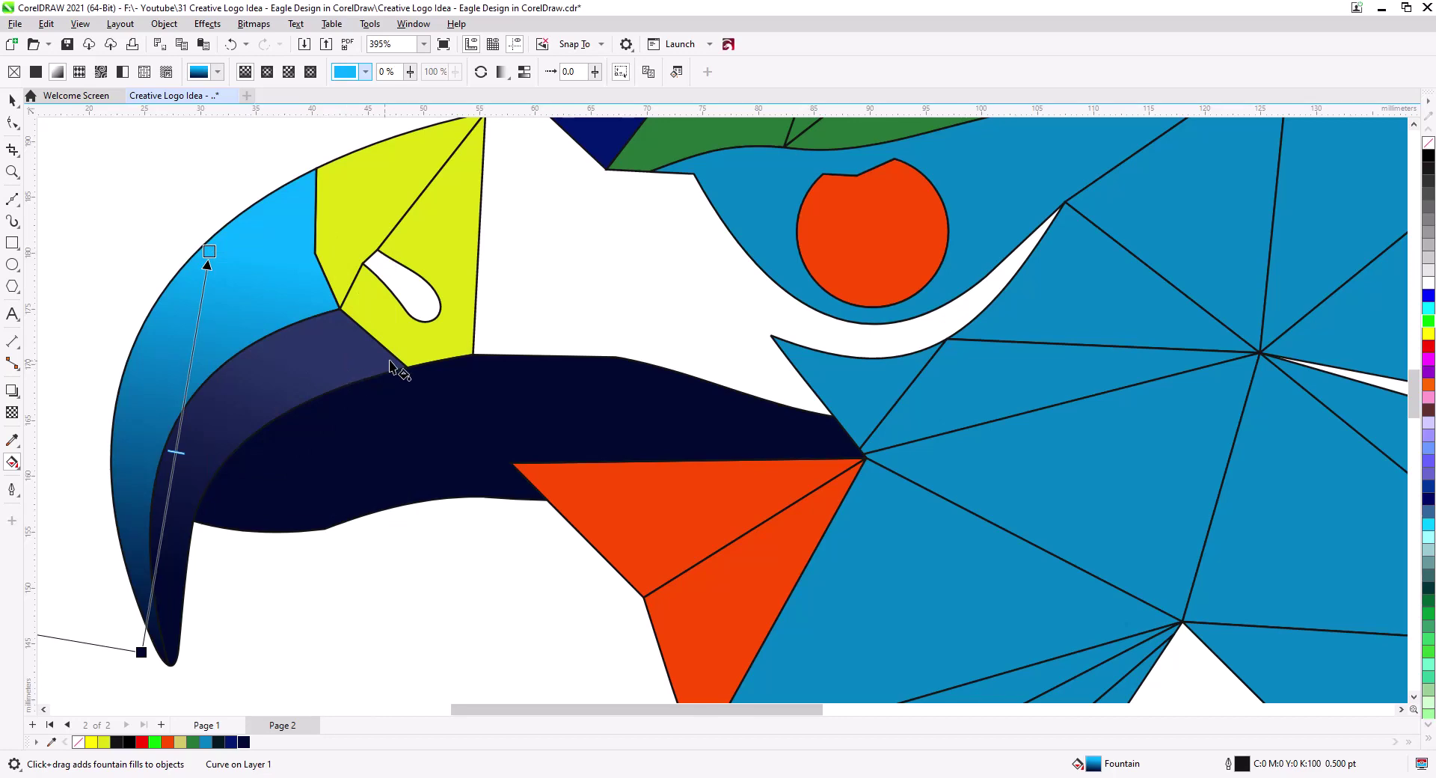
Recolour the crest's lower front triangle and the facet surrounding the eye dark navy (#00092E)
{"action": "scroll", "coordinate": [389, 364], "scroll_direction": "down", "scroll_amount": 3}
{"action": "key", "text": "space"}
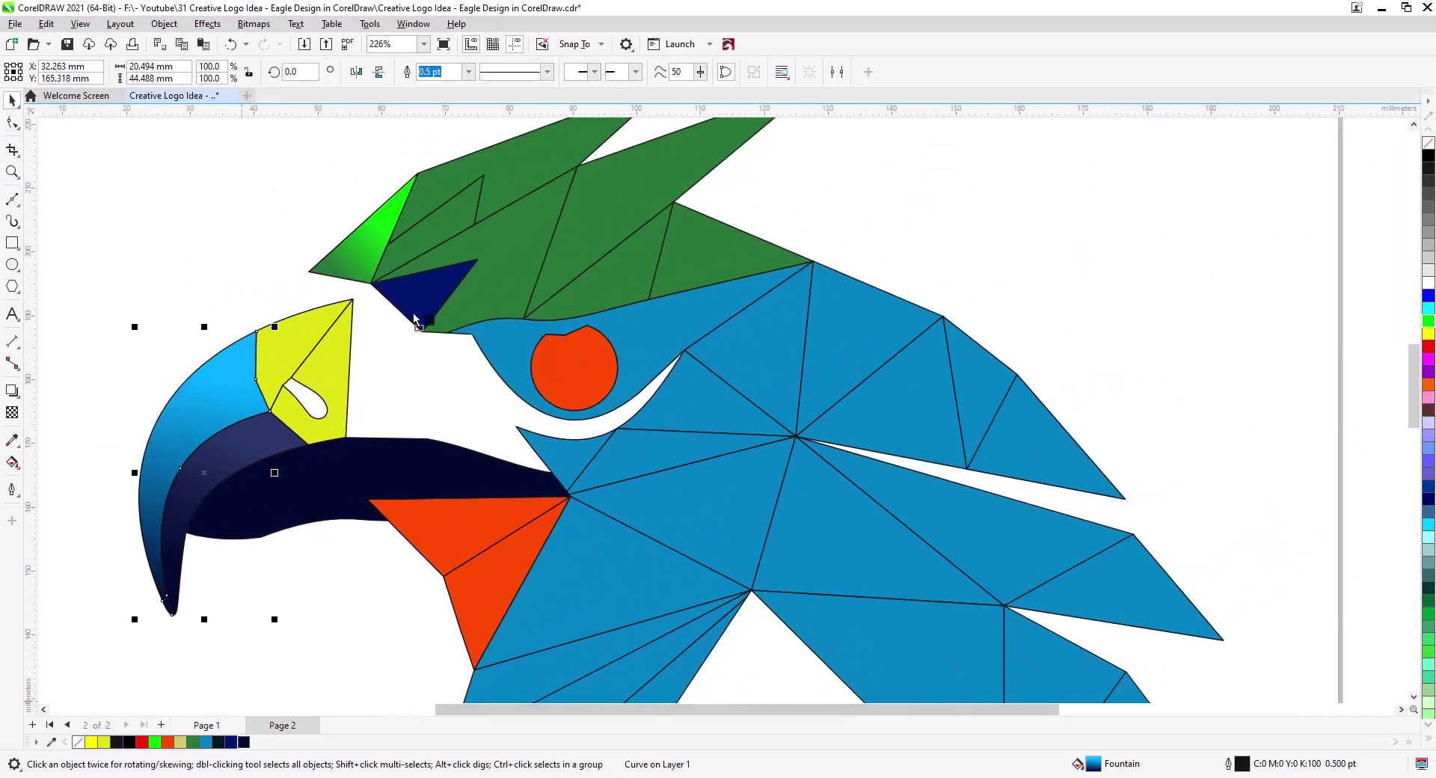
{"action": "mouse_move", "coordinate": [411, 407]}
{"action": "left_mouse_down"}
{"action": "mouse_move", "coordinate": [347, 453]}
{"action": "mouse_move", "coordinate": [420, 409]}
{"action": "left_mouse_up"}
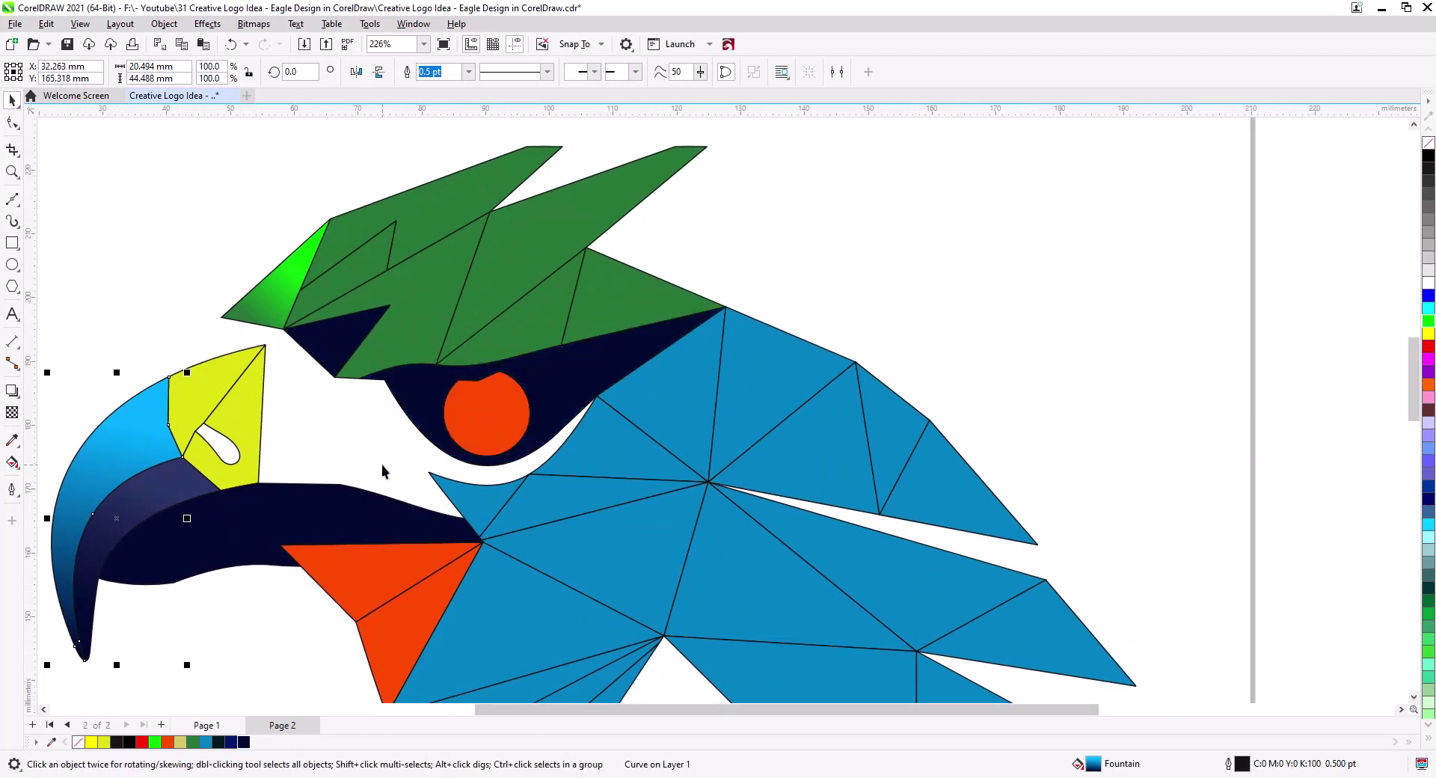
Apply a gradient to the crest facet behind the front navy triangle, running up and backward, with a very dark green end colour
{"action": "left_click_drag", "start_coordinate": [402, 326], "coordinate": [374, 371]}
{"action": "left_click", "coordinate": [315, 446]}
{"action": "left_click", "coordinate": [12, 461]}
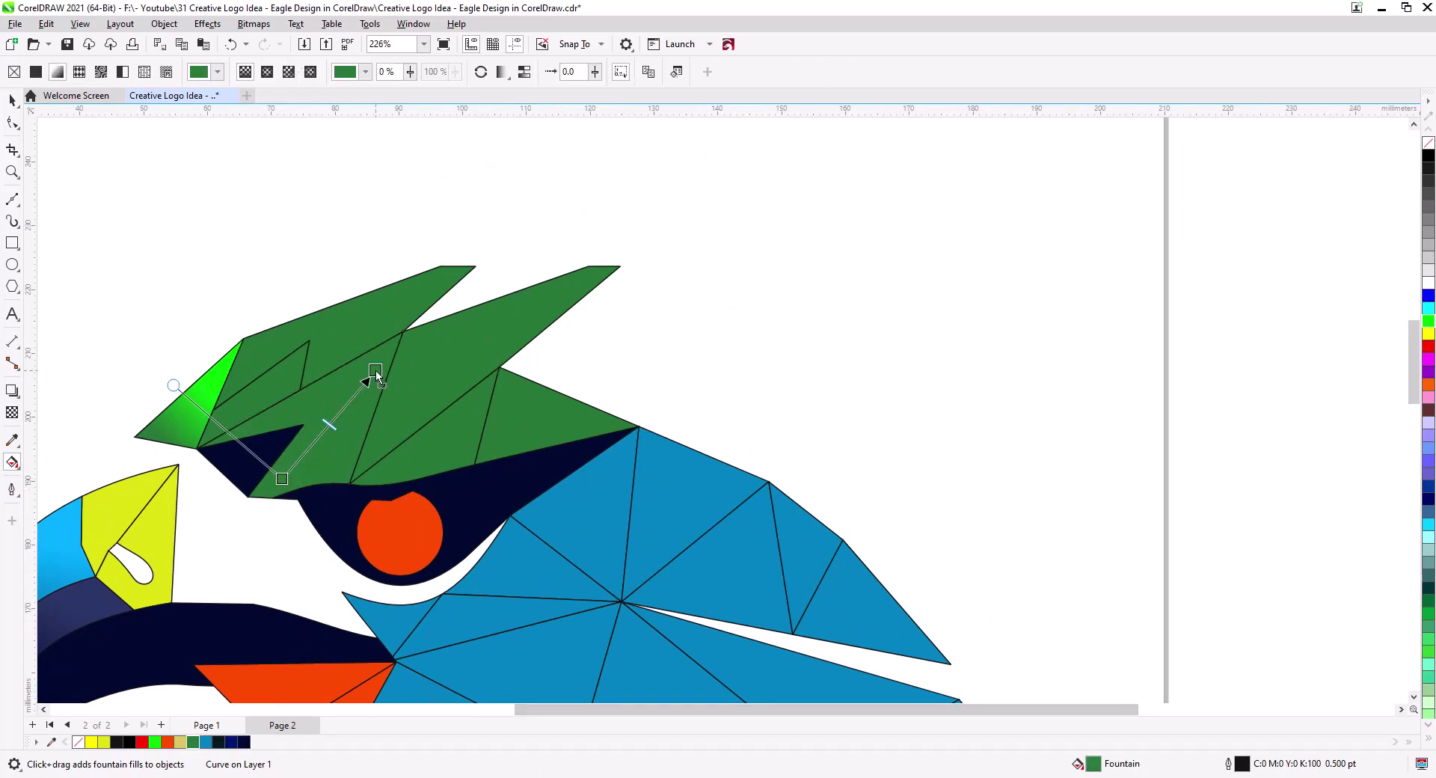
{"action": "left_click", "coordinate": [390, 364]}
{"action": "left_click", "coordinate": [392, 395]}
{"action": "left_click", "coordinate": [444, 497]}
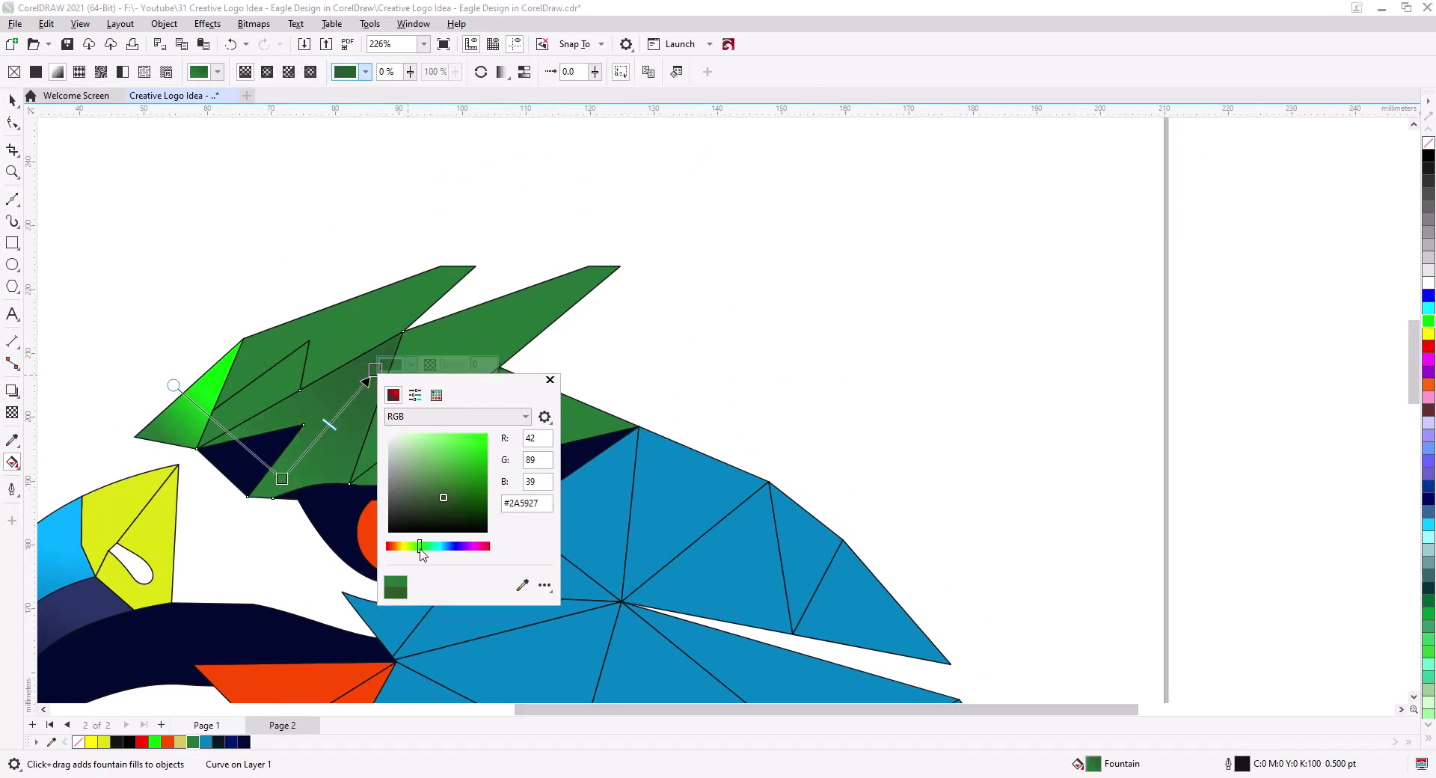
{"action": "left_click_drag", "start_coordinate": [479, 506], "coordinate": [487, 507]}
{"action": "left_click_drag", "start_coordinate": [499, 384], "coordinate": [736, 334]}
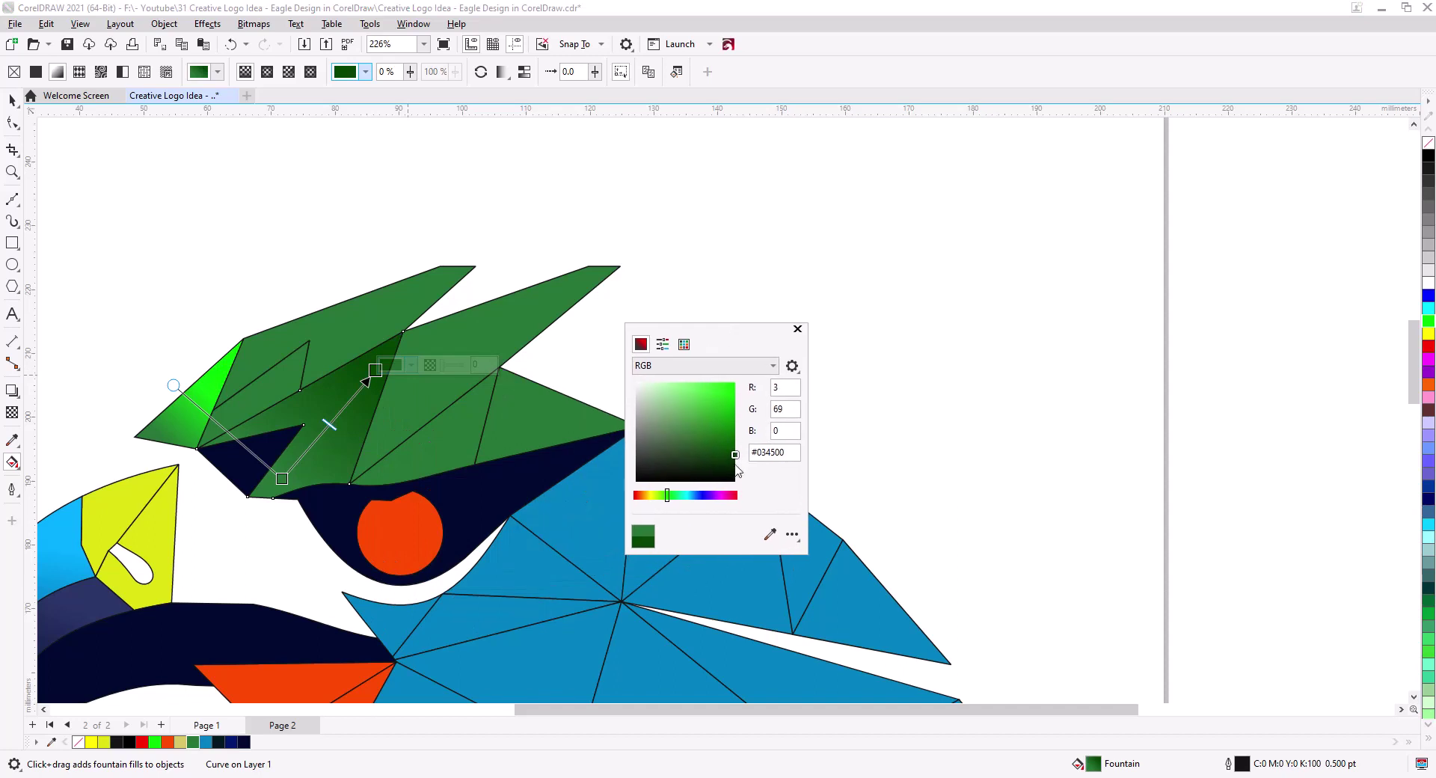
{"action": "left_click", "coordinate": [736, 467]}
Set the start colour of that crest facet's gradient to bright green #00D12A
{"action": "left_click", "coordinate": [283, 476]}
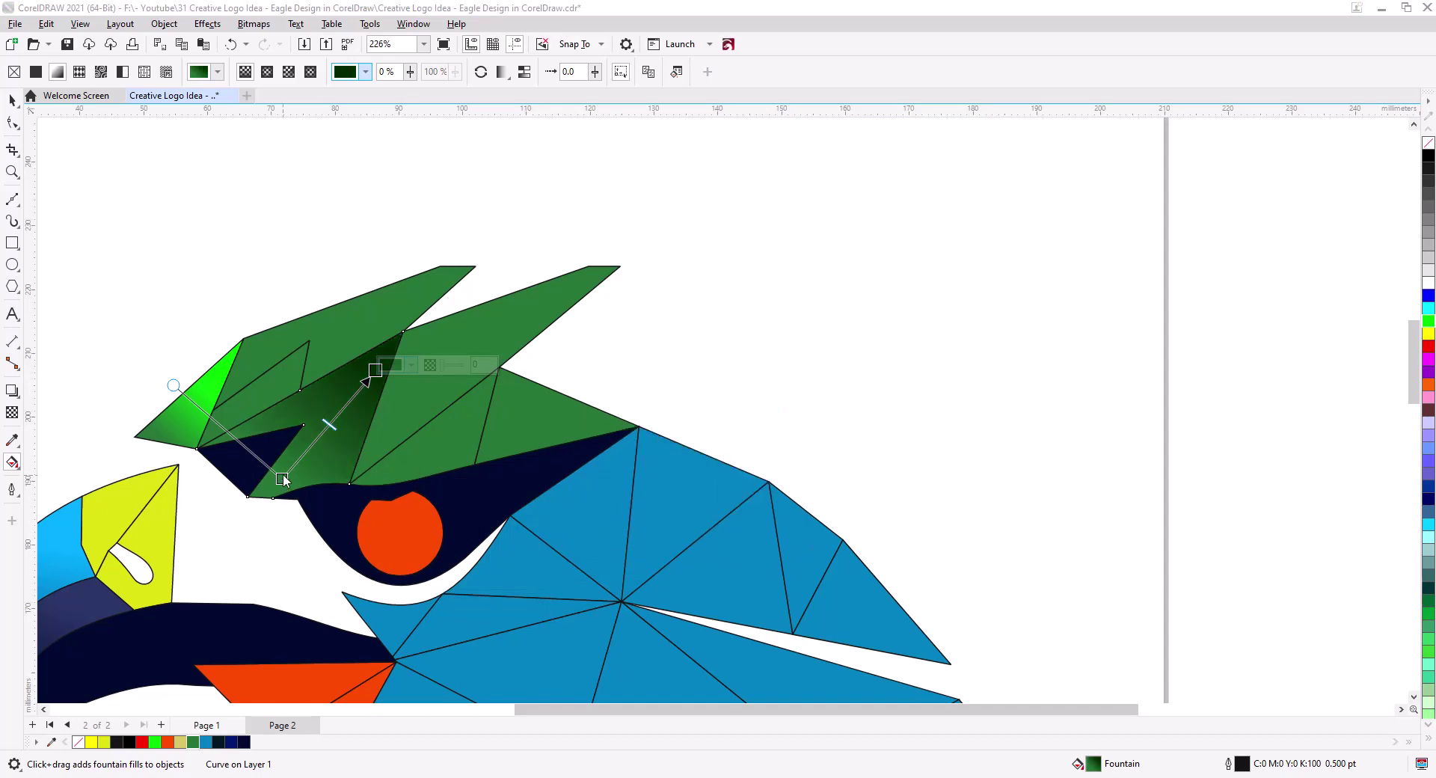
{"action": "left_click", "coordinate": [281, 477]}
{"action": "left_click", "coordinate": [317, 473]}
{"action": "left_click", "coordinate": [369, 524]}
{"action": "left_click", "coordinate": [381, 562]}
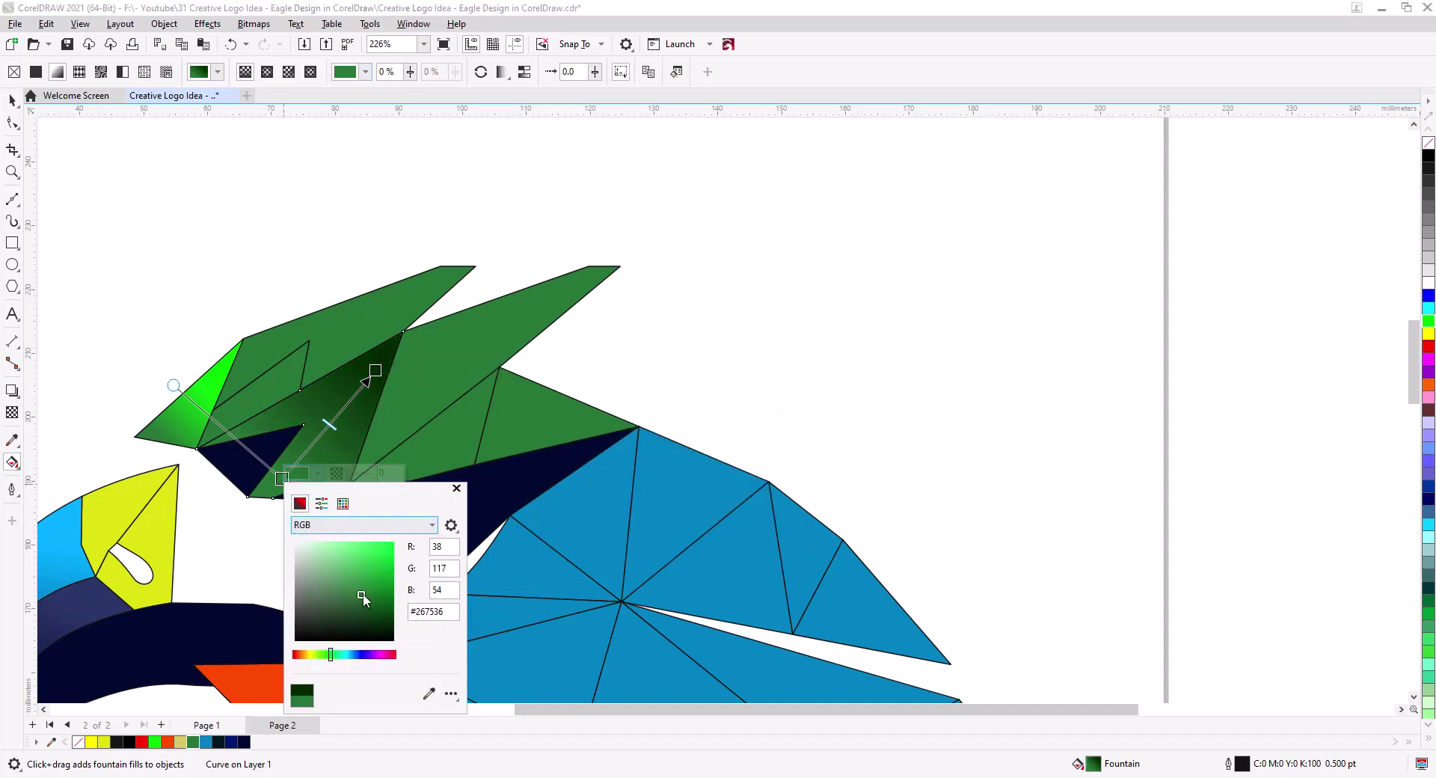
{"action": "left_click_drag", "start_coordinate": [369, 574], "coordinate": [392, 566]}
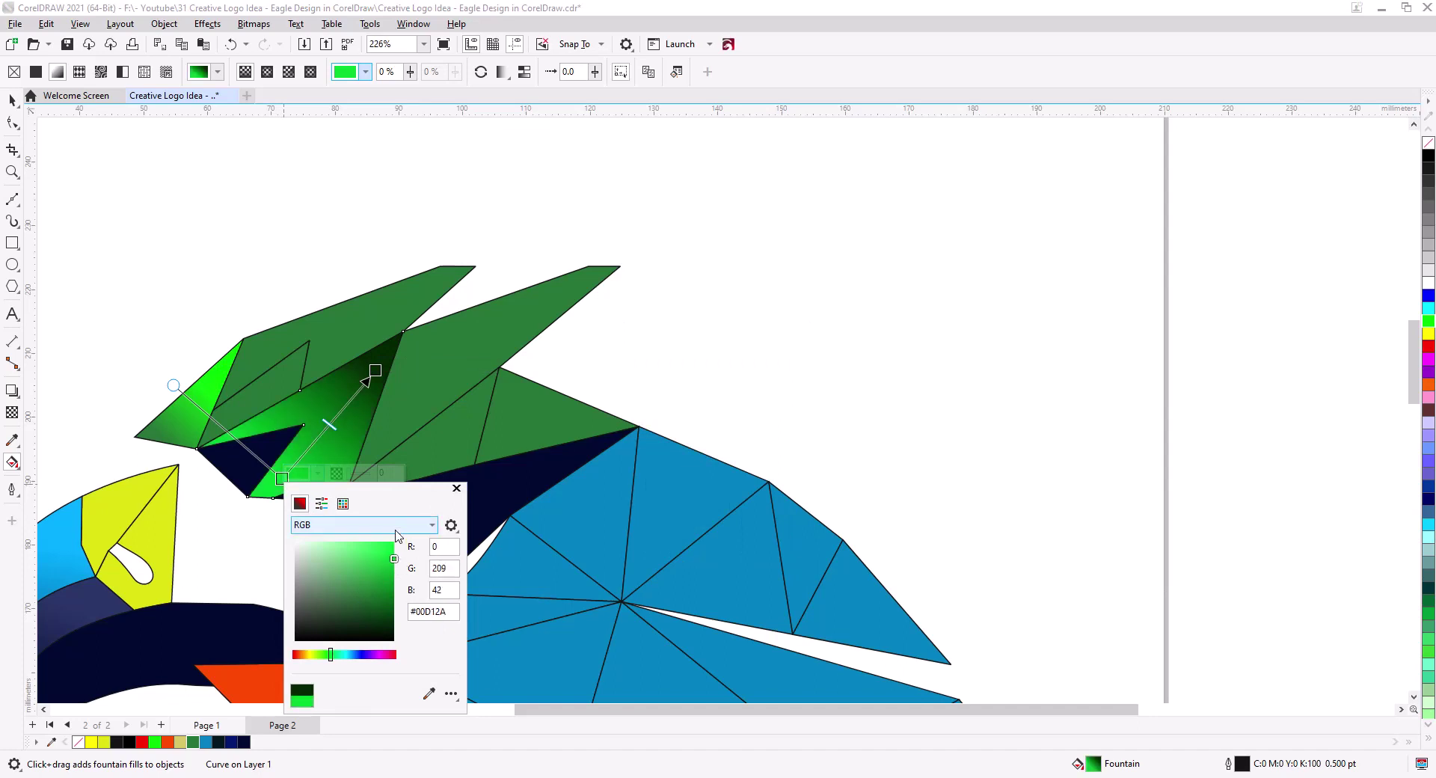
Slightly shorten the crest facet's green gradient and shift its midpoint towards the bright start
{"action": "mouse_move", "coordinate": [329, 424]}
{"action": "left_mouse_down"}
{"action": "mouse_move", "coordinate": [311, 446]}
{"action": "mouse_move", "coordinate": [319, 436]}
{"action": "left_mouse_up"}
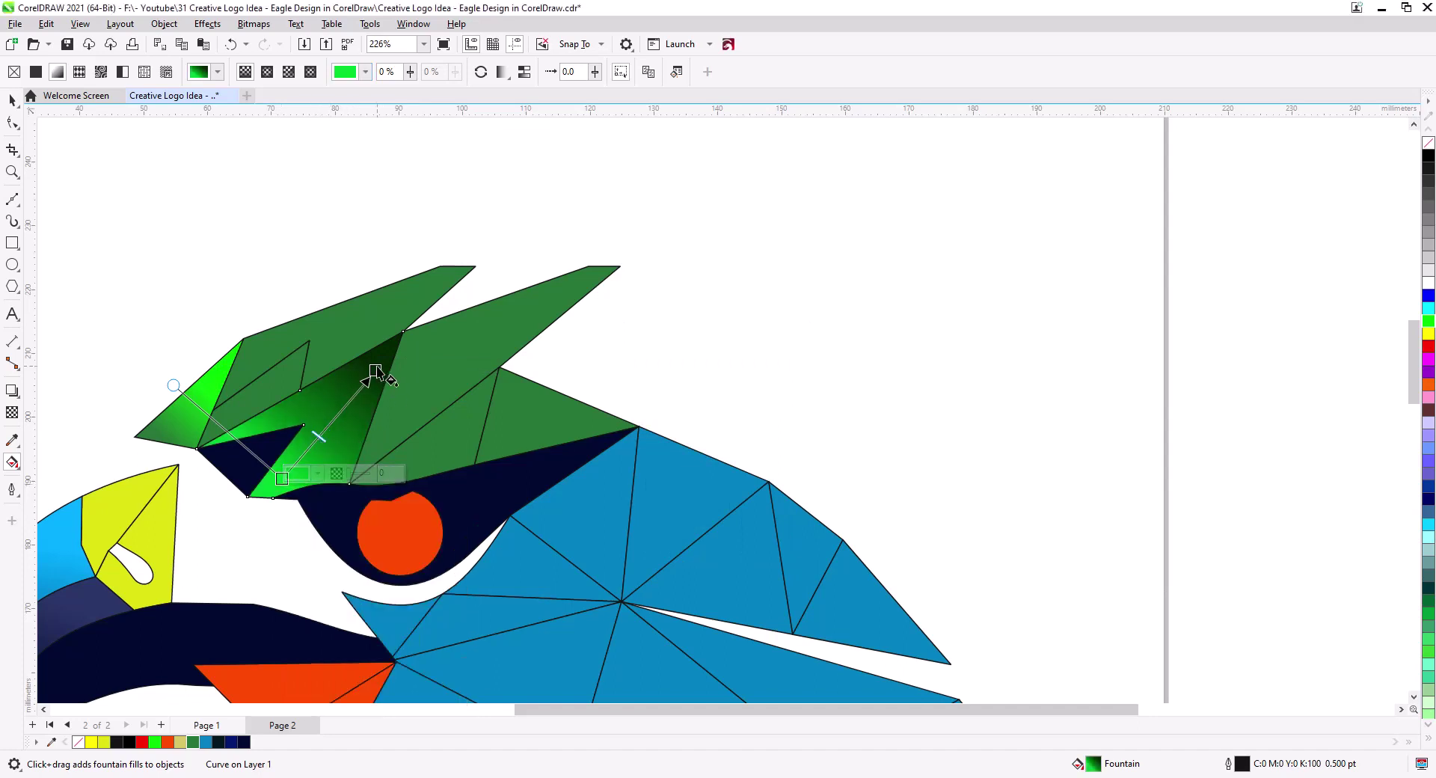
{"action": "left_click_drag", "start_coordinate": [375, 369], "coordinate": [347, 401]}
{"action": "left_click_drag", "start_coordinate": [308, 450], "coordinate": [319, 437]}
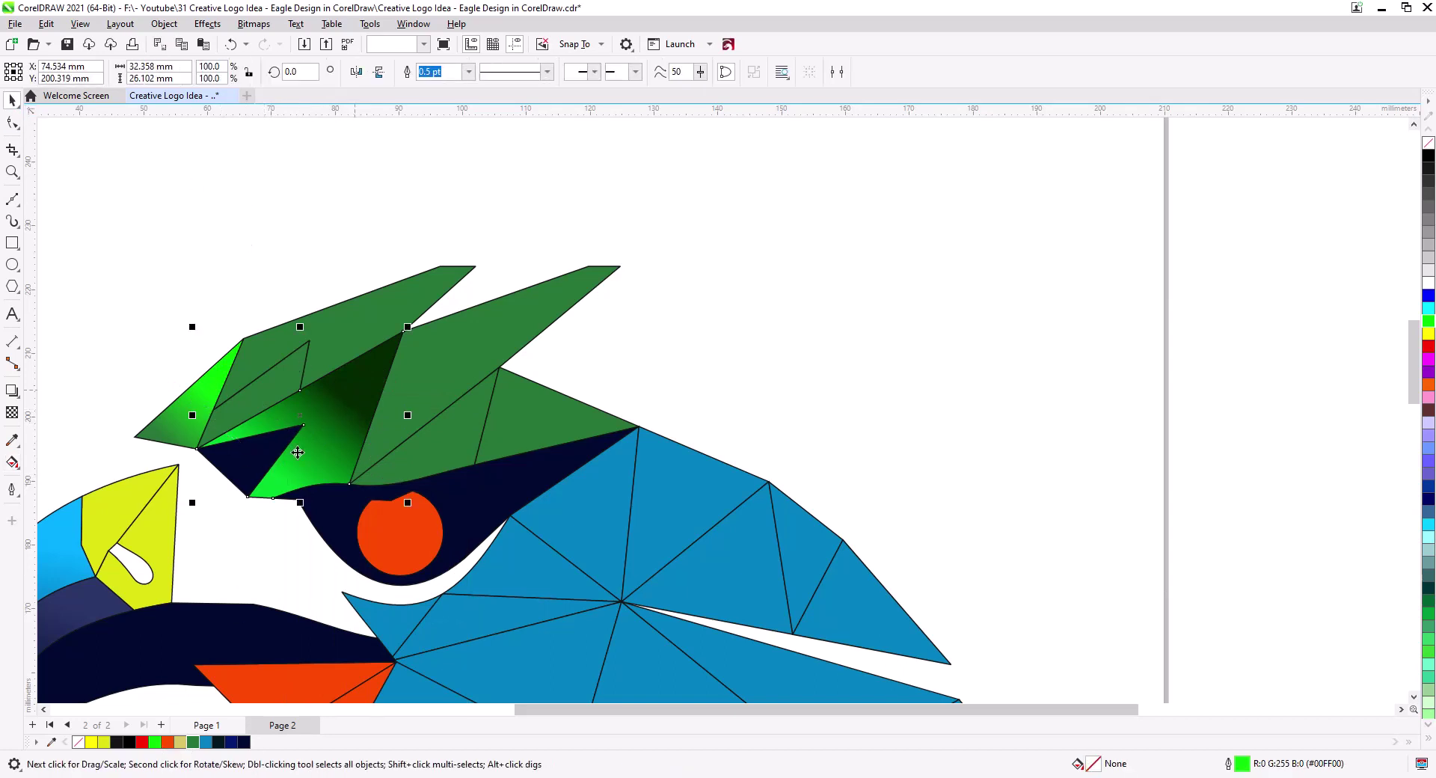
{"action": "left_click_drag", "start_coordinate": [348, 401], "coordinate": [369, 378]}
{"action": "left_click_drag", "start_coordinate": [327, 426], "coordinate": [323, 439]}
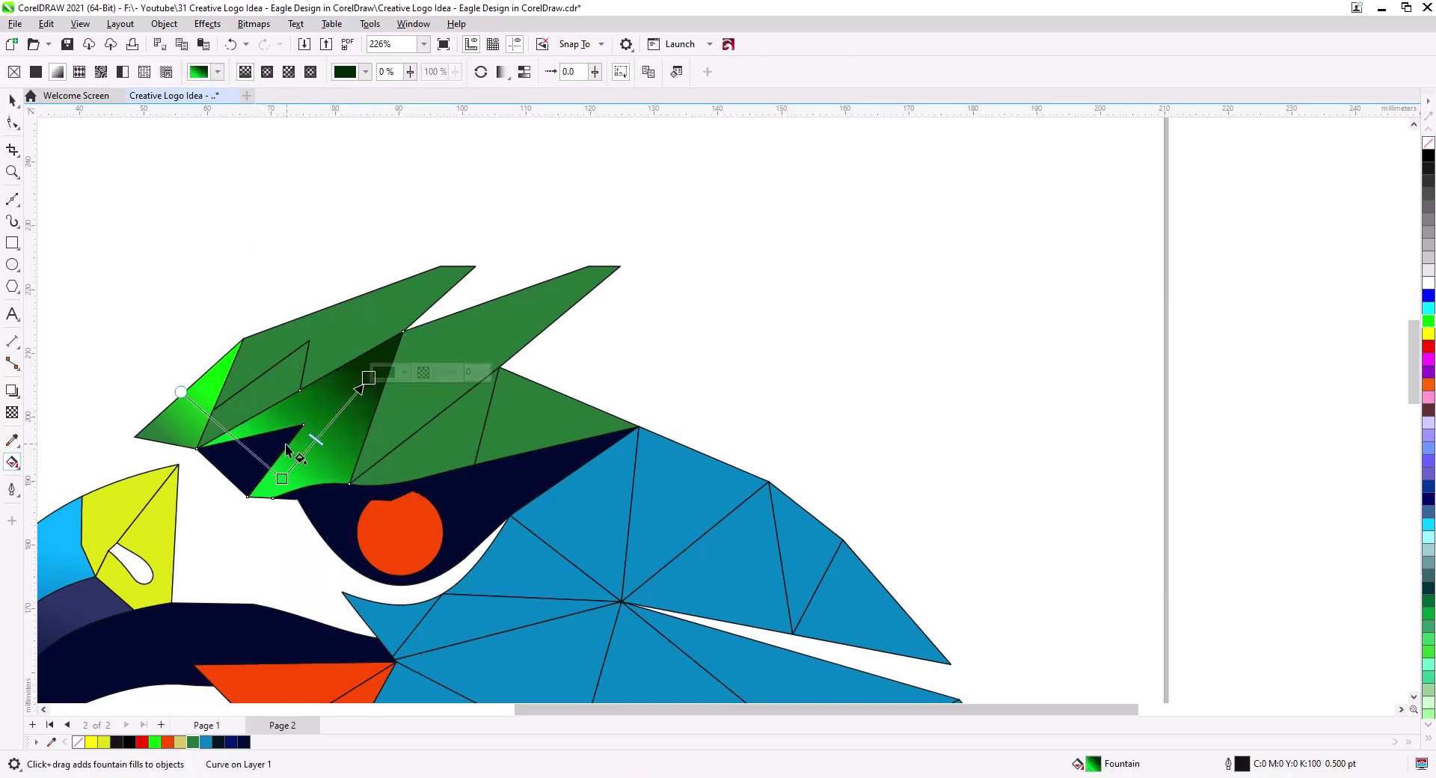
Copy the fill of the shaded crest facet onto the five plain green crest facets
{"action": "key", "text": "space"}
{"action": "left_click", "coordinate": [523, 425]}
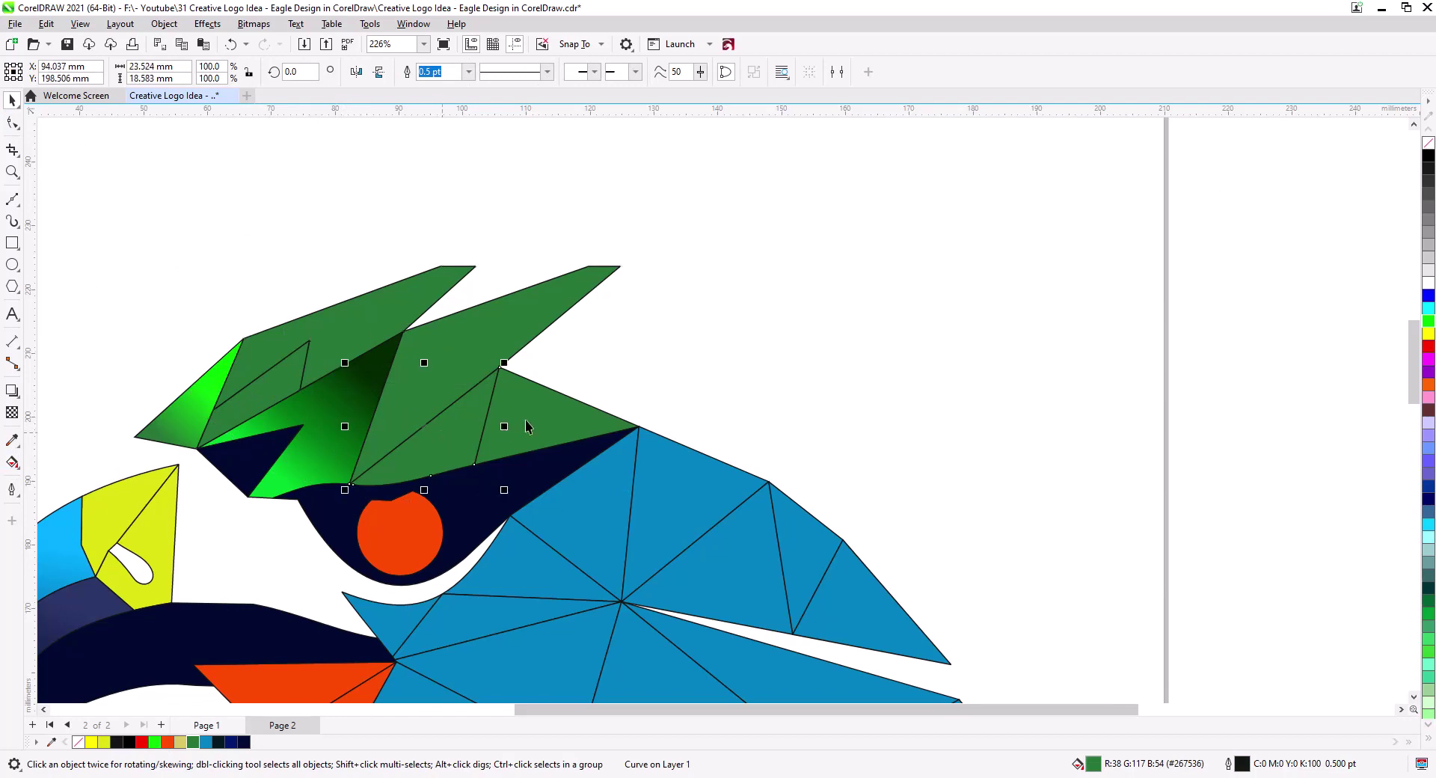
{"action": "left_click", "coordinate": [526, 423], "text": "shift"}
{"action": "left_click", "coordinate": [439, 388], "text": "shift"}
{"action": "left_click", "coordinate": [351, 329], "text": "shift"}
{"action": "left_click", "coordinate": [277, 377], "text": "shift"}
{"action": "left_click", "coordinate": [46, 23]}
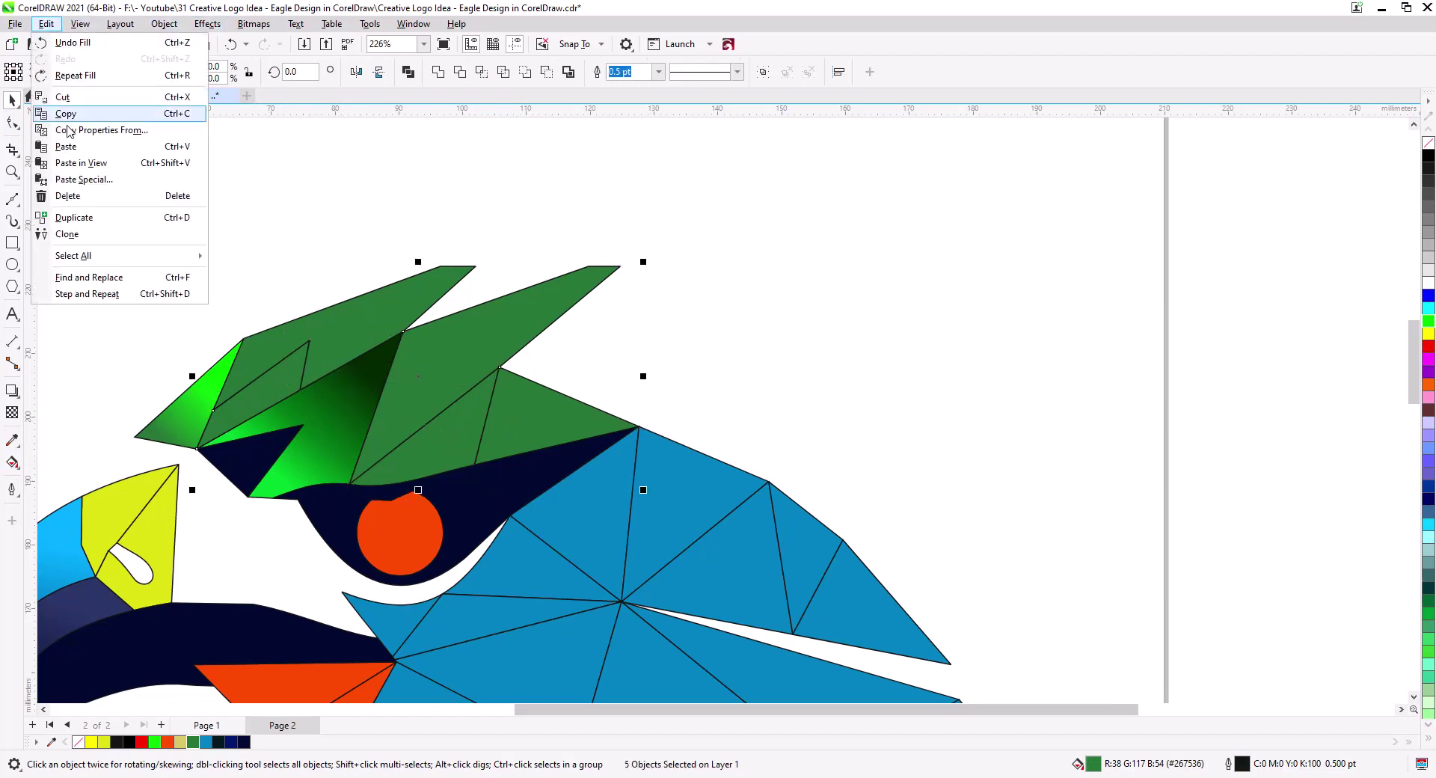
{"action": "left_click", "coordinate": [82, 164]}
{"action": "left_click", "coordinate": [740, 420]}
{"action": "left_click", "coordinate": [320, 411]}
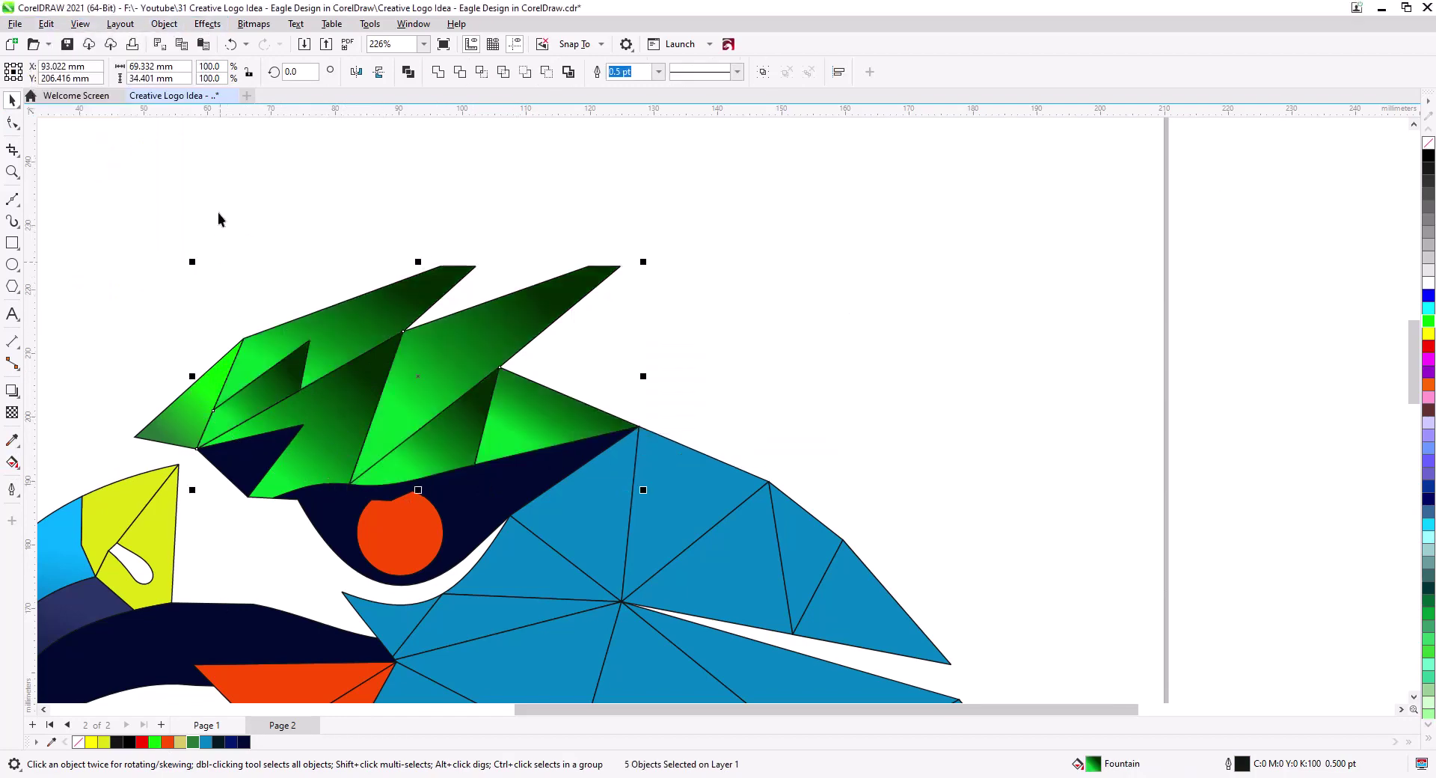
Extend the dark gradient ends of the two long crest feathers and the two lower rear crest facets beyond their edges
{"action": "key", "text": "Escape"}
{"action": "left_click", "coordinate": [379, 329]}
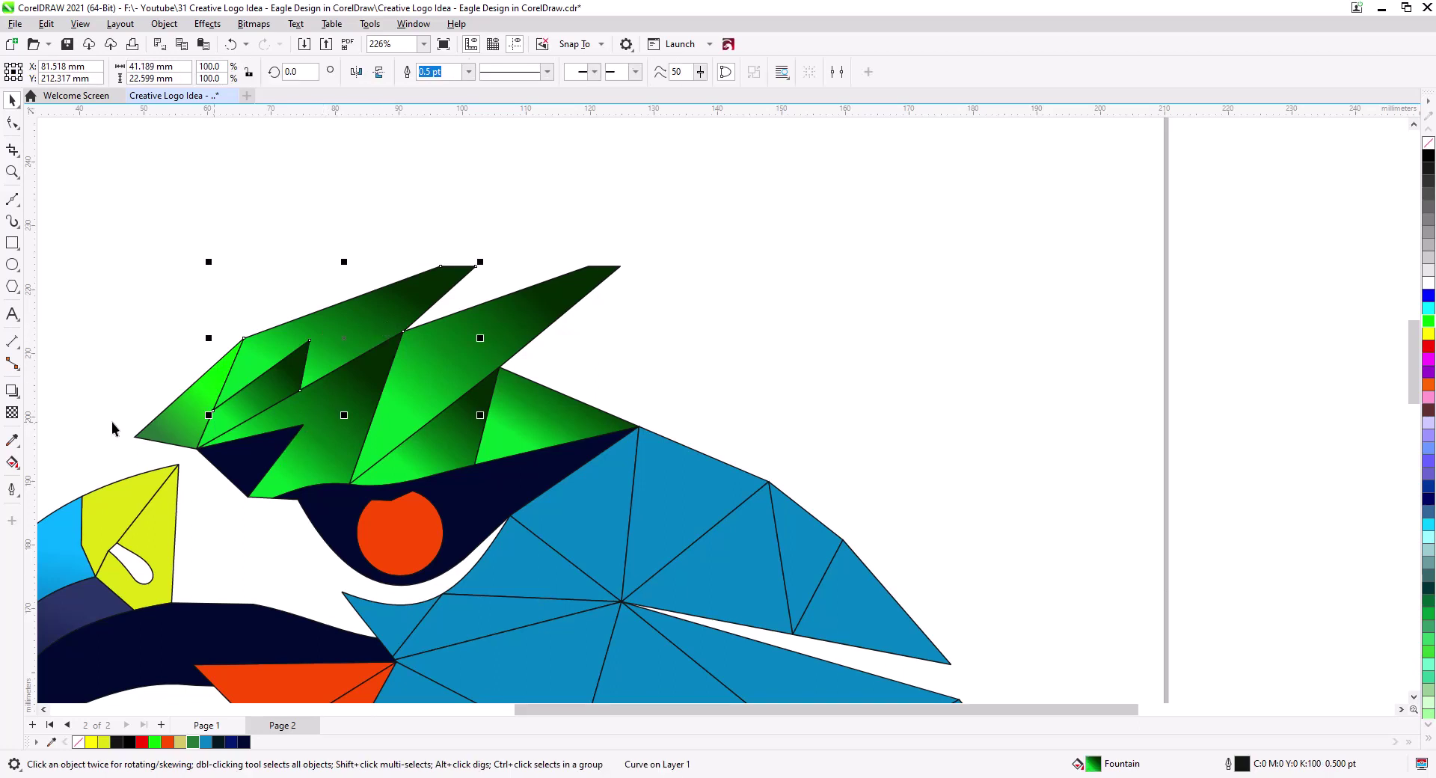
{"action": "left_click", "coordinate": [12, 463]}
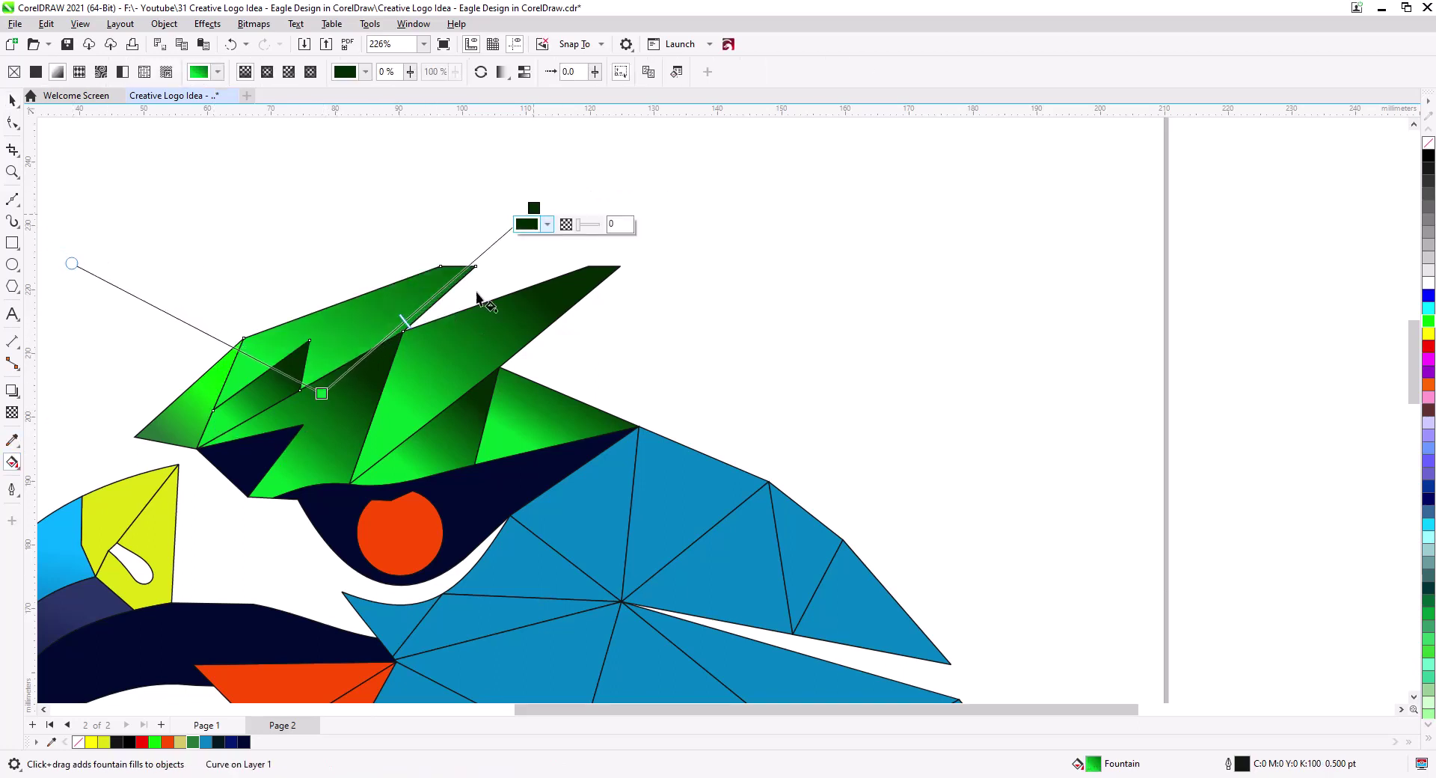
{"action": "left_click", "coordinate": [460, 359]}
{"action": "left_click_drag", "start_coordinate": [580, 325], "coordinate": [423, 427]}
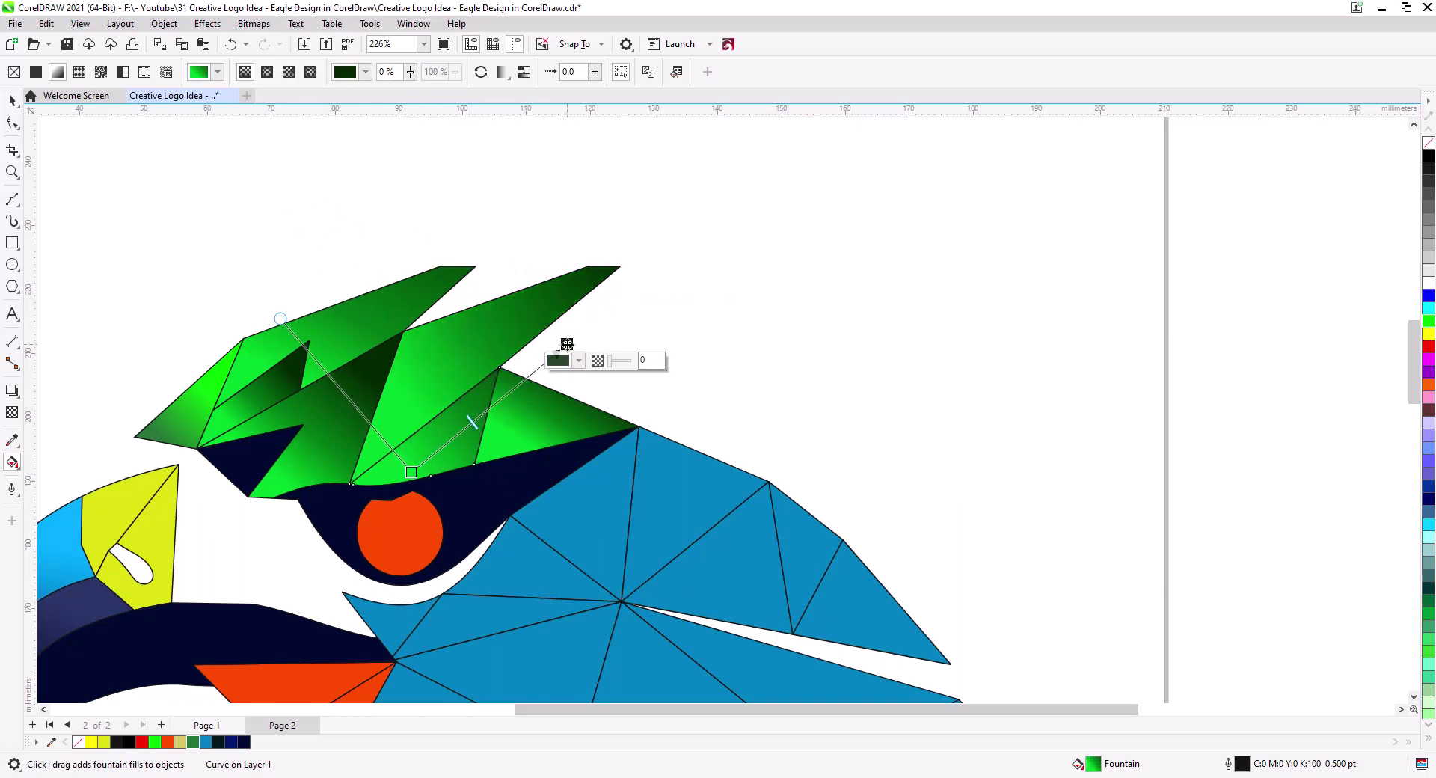
{"action": "left_click_drag", "start_coordinate": [542, 453], "coordinate": [648, 366]}
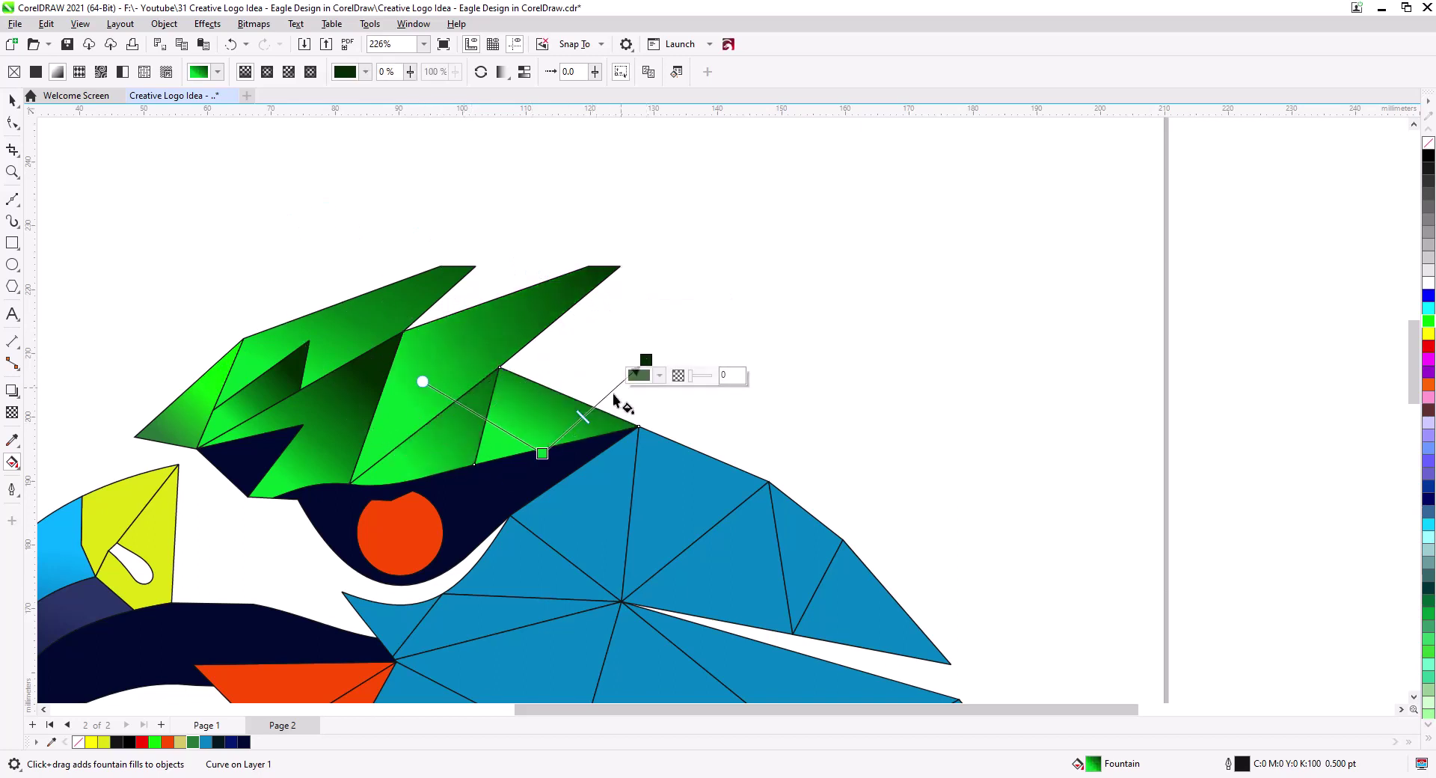
Recolour the rearmost crest facet's gradient with a muted medium green start and a dark teal-green end
{"action": "left_click", "coordinate": [542, 453]}
{"action": "left_click", "coordinate": [555, 469]}
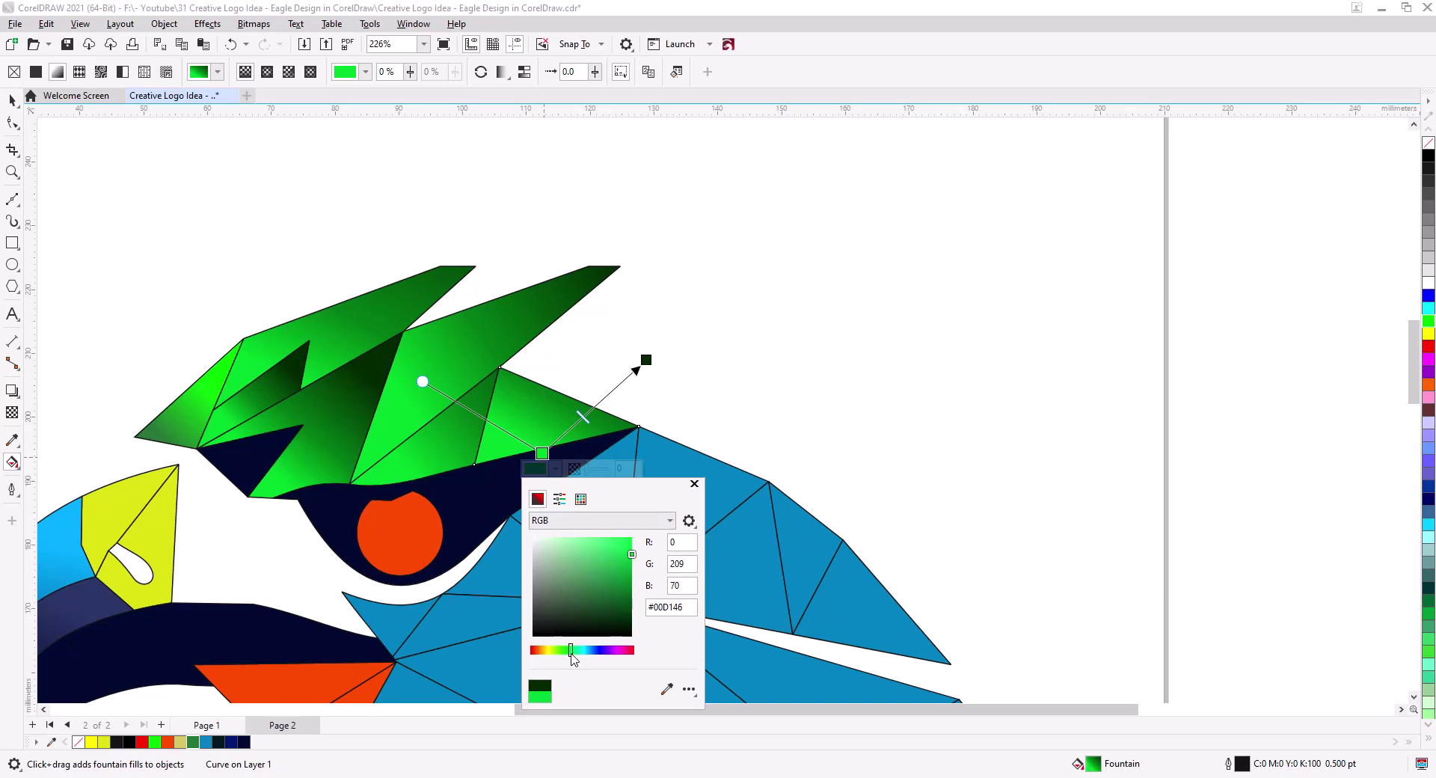
{"action": "left_click_drag", "start_coordinate": [631, 561], "coordinate": [621, 577]}
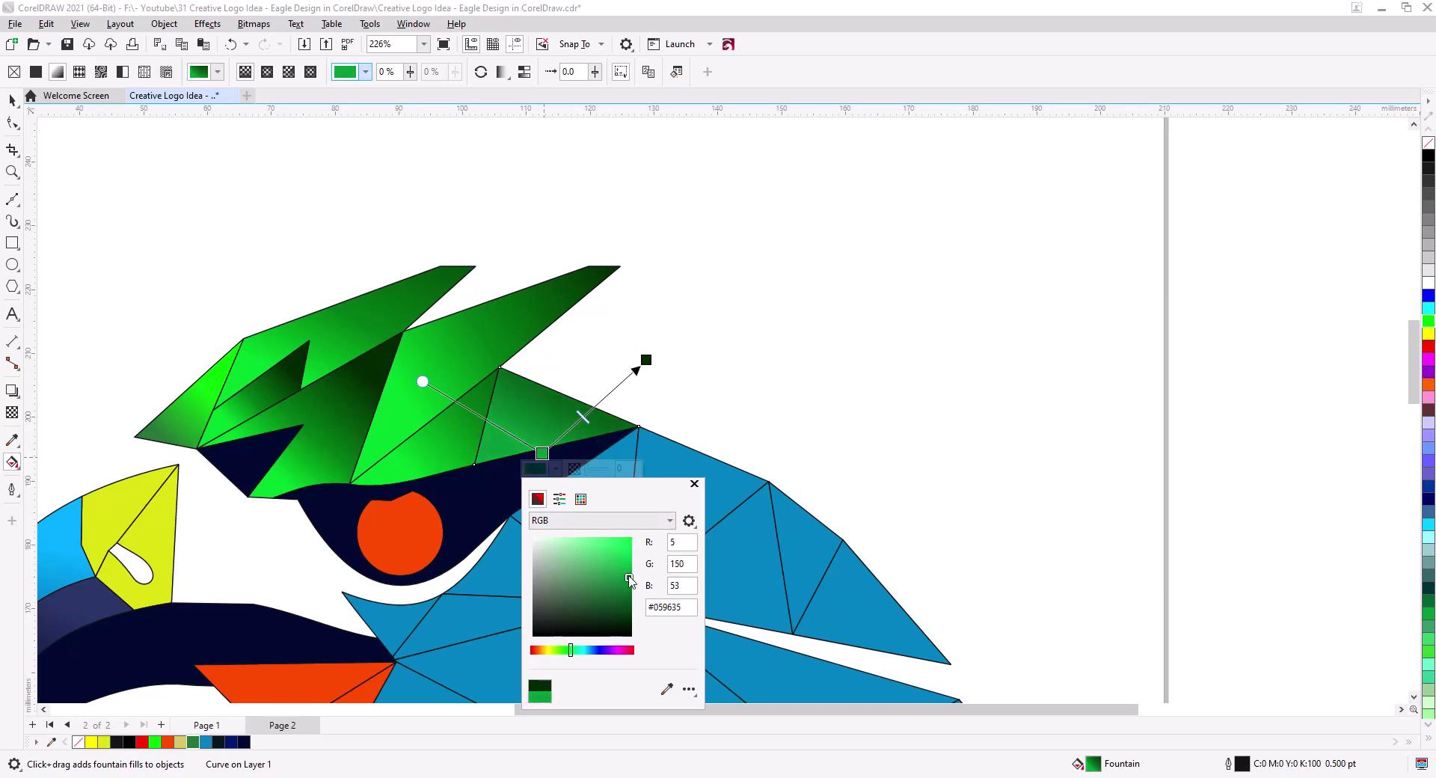
{"action": "left_click", "coordinate": [646, 359]}
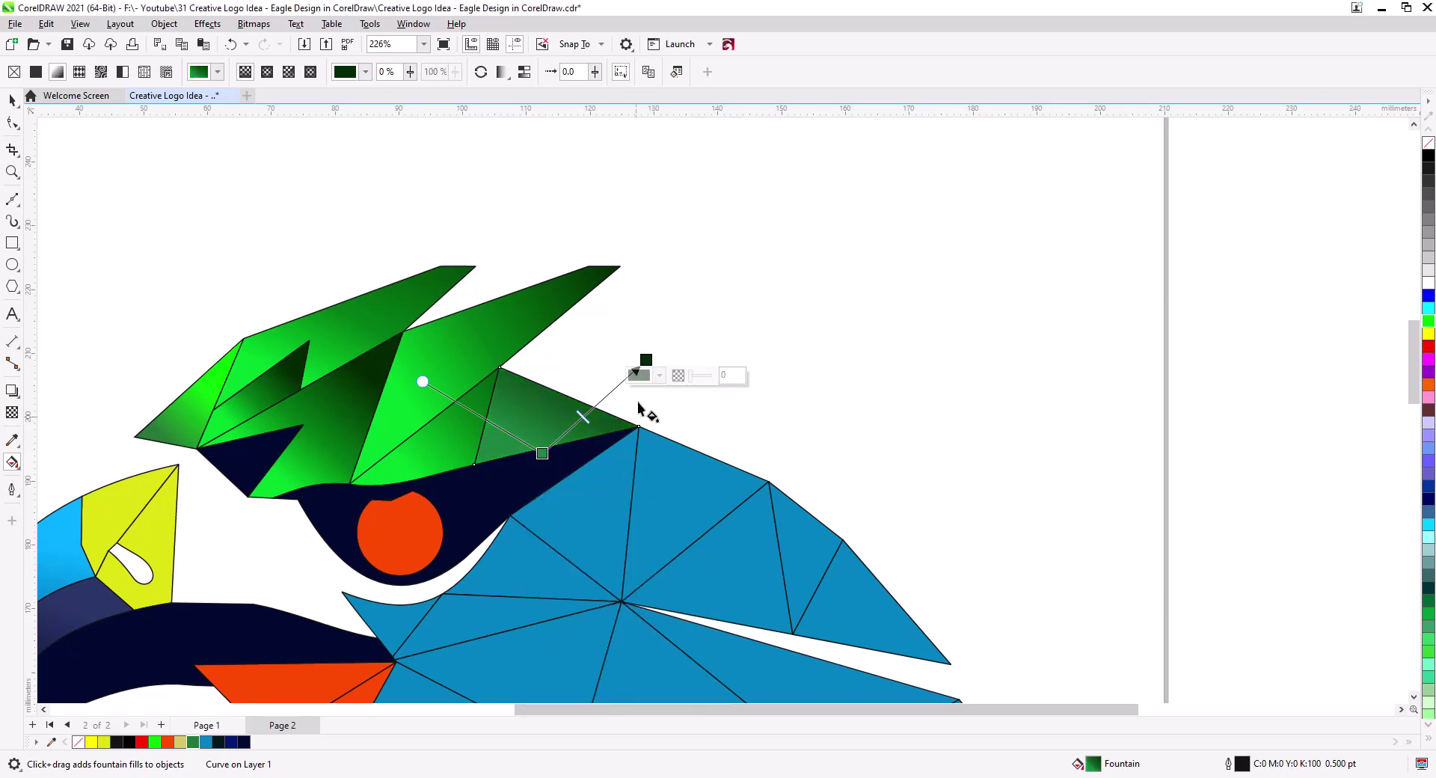
{"action": "left_click", "coordinate": [658, 374]}
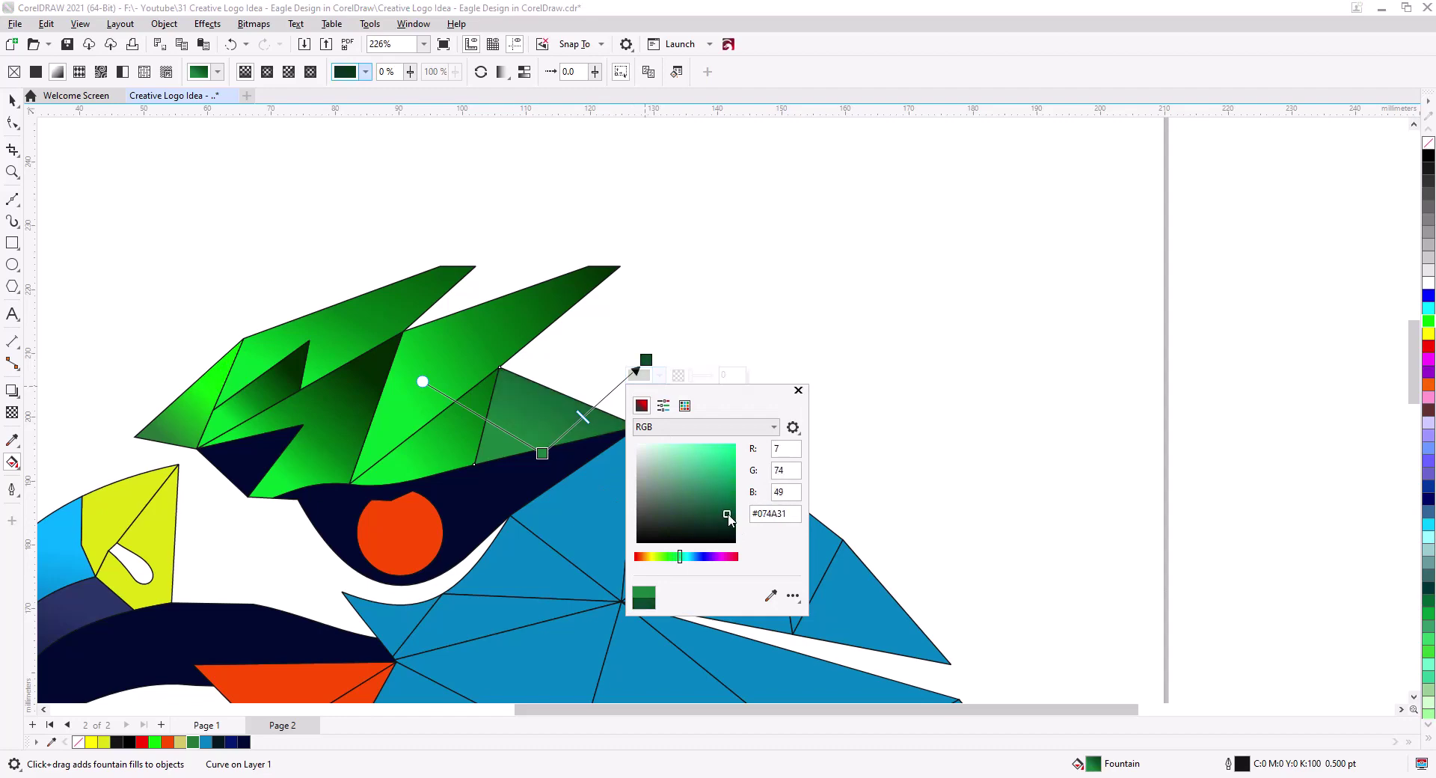
{"action": "left_click", "coordinate": [797, 390]}
Copy the gradient fill of the top crest feather onto the front tip facet of the crest
{"action": "left_click_drag", "start_coordinate": [349, 506], "coordinate": [426, 442]}
{"action": "key", "text": "space"}
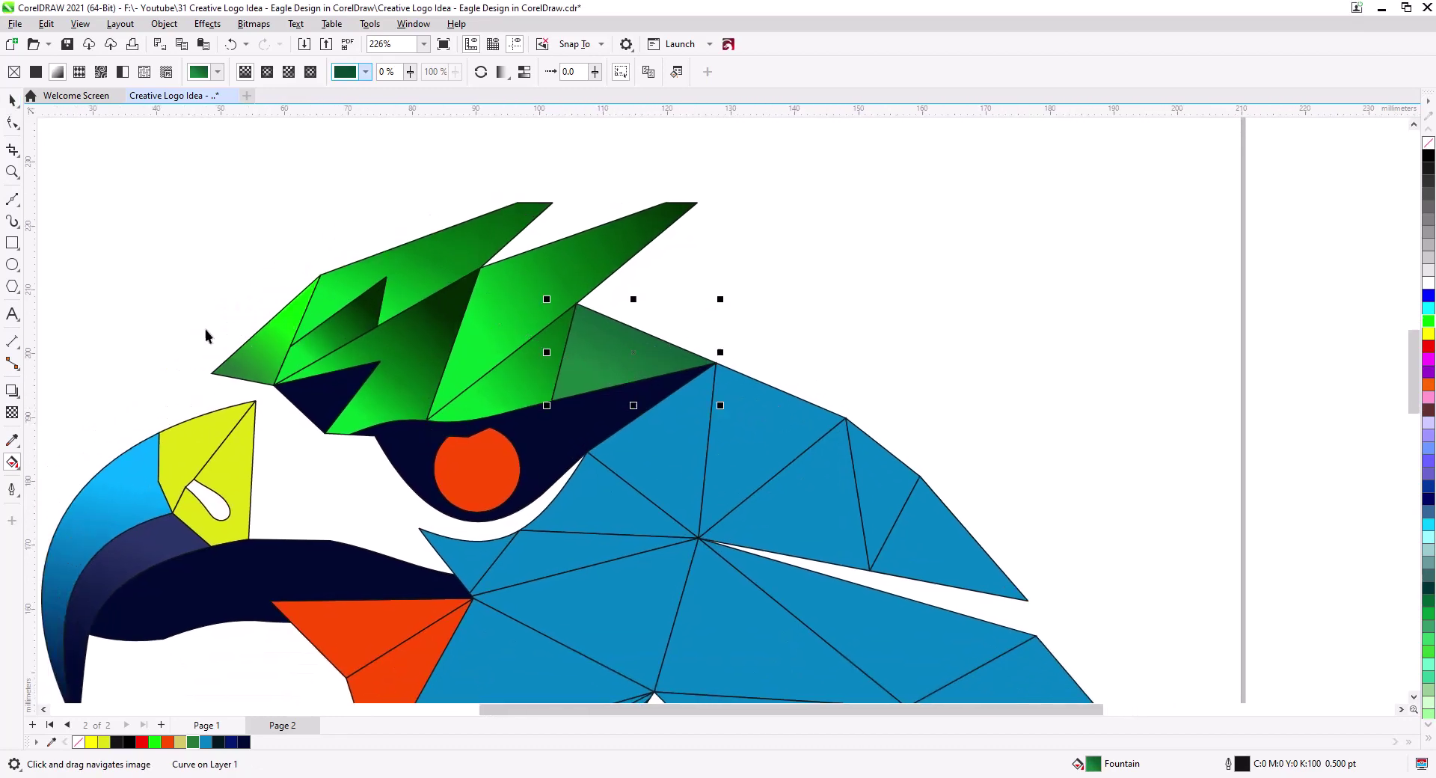
{"action": "left_click", "coordinate": [255, 359]}
{"action": "left_click", "coordinate": [47, 24]}
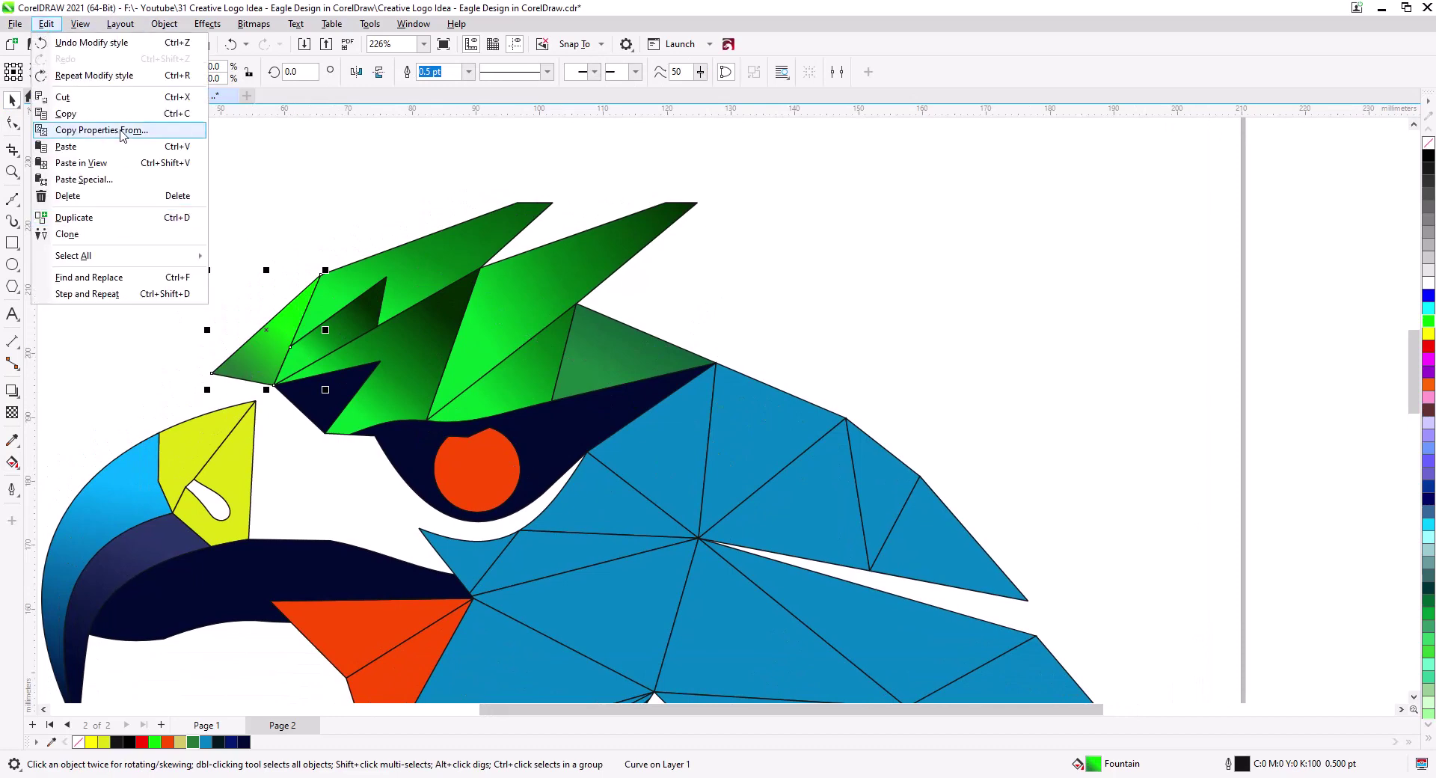
{"action": "left_click", "coordinate": [120, 132]}
{"action": "key", "text": "Return"}
{"action": "left_click", "coordinate": [410, 256]}
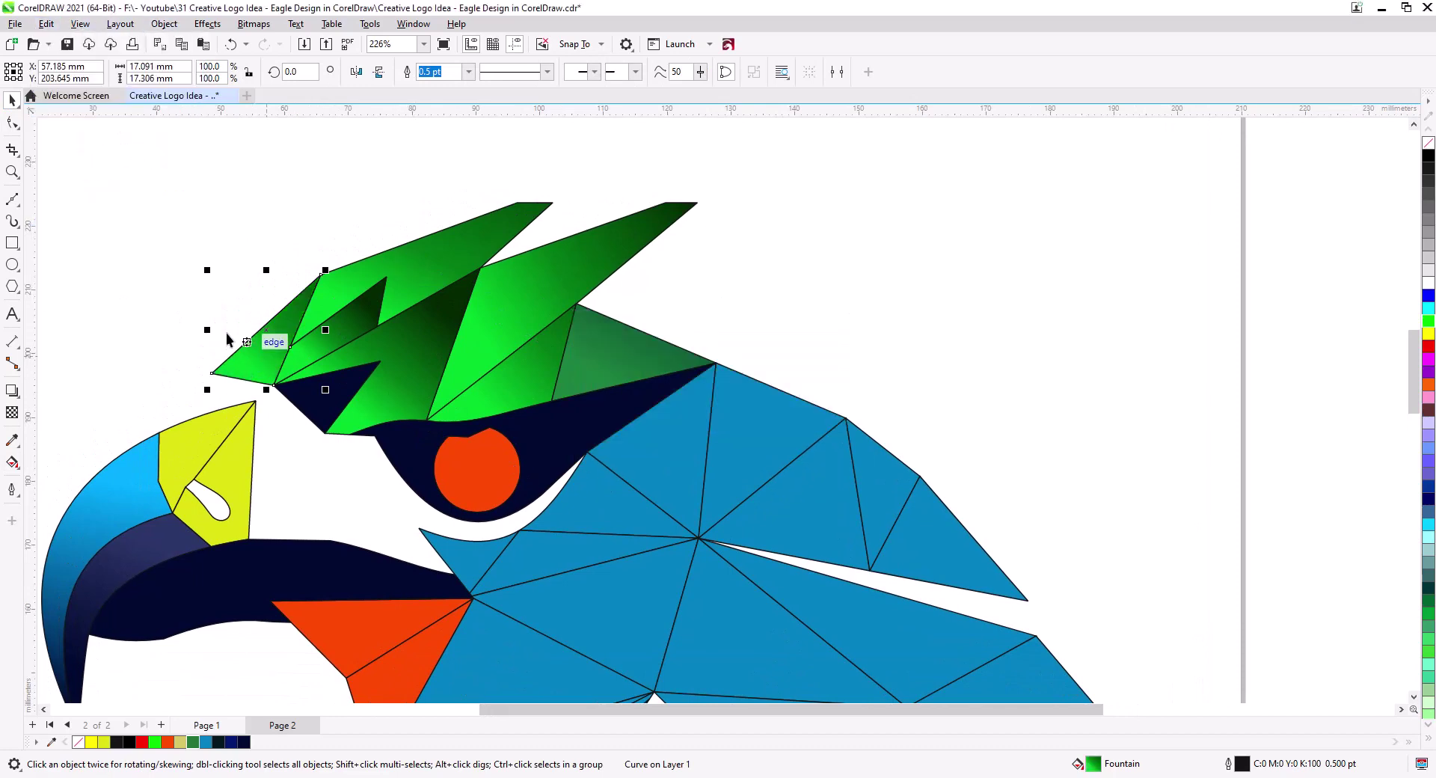
Reverse the crest's front tip gradient so it runs from bright green at the upper edge to dark green past the tip
{"action": "left_click", "coordinate": [14, 465]}
{"action": "left_click_drag", "start_coordinate": [254, 377], "coordinate": [200, 394]}
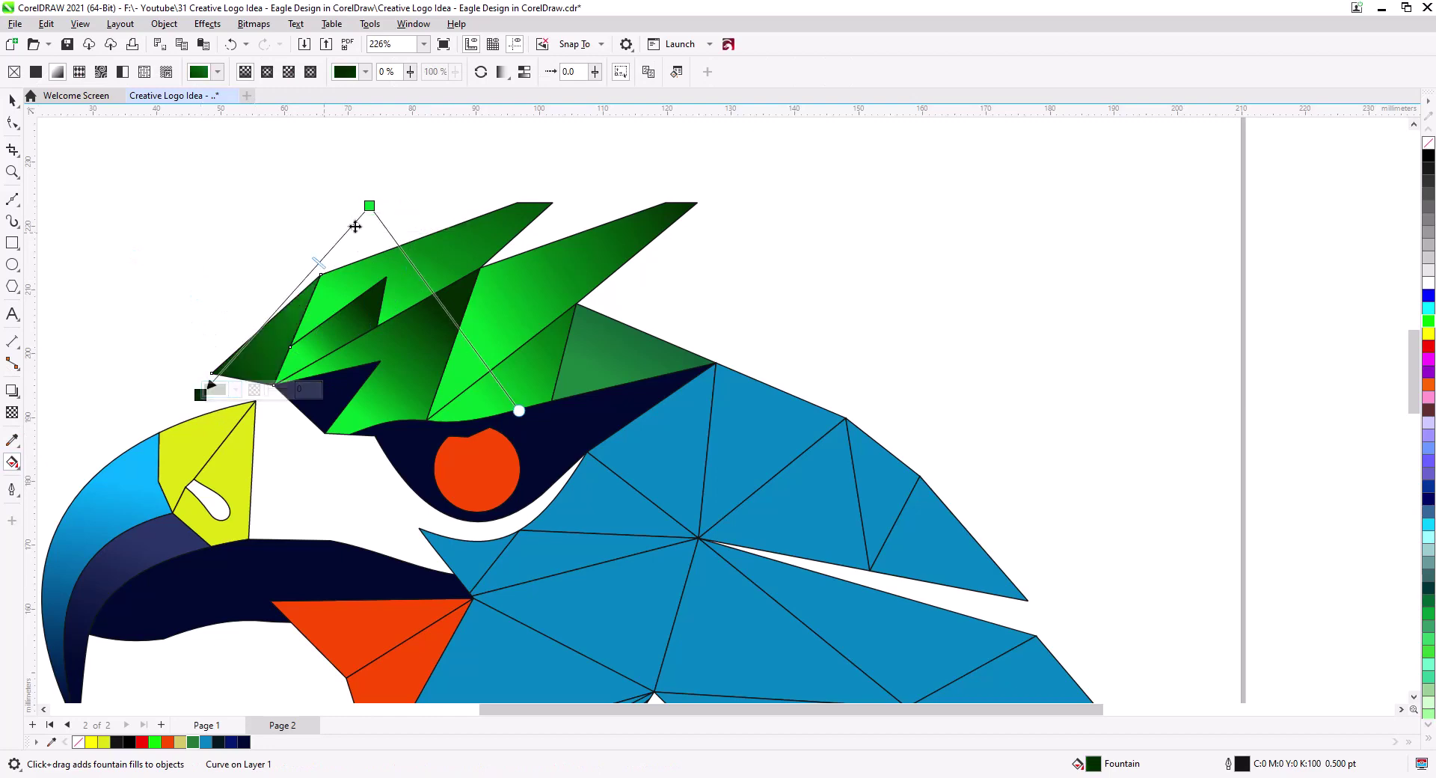
{"action": "left_click_drag", "start_coordinate": [368, 206], "coordinate": [282, 294]}
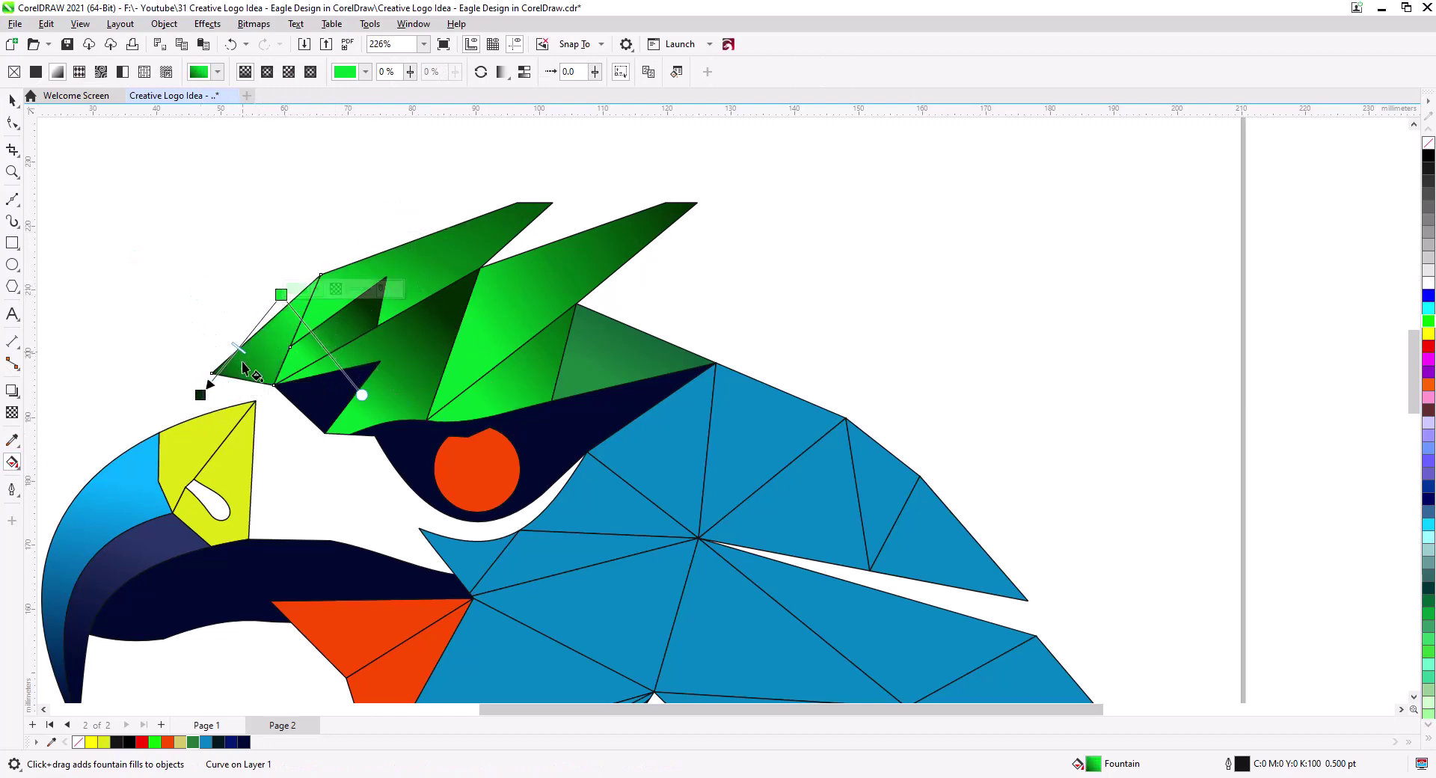
{"action": "left_click", "coordinate": [12, 100]}
{"action": "left_click", "coordinate": [209, 215]}
Set the start colour of the gradient on the crest facet behind the front navy triangle to teal #008A8C
{"action": "scroll", "coordinate": [364, 306], "scroll_direction": "down", "scroll_amount": 6}
{"action": "left_click_drag", "start_coordinate": [401, 354], "coordinate": [528, 367]}
{"action": "scroll", "coordinate": [568, 412], "scroll_direction": "up", "scroll_amount": 3}
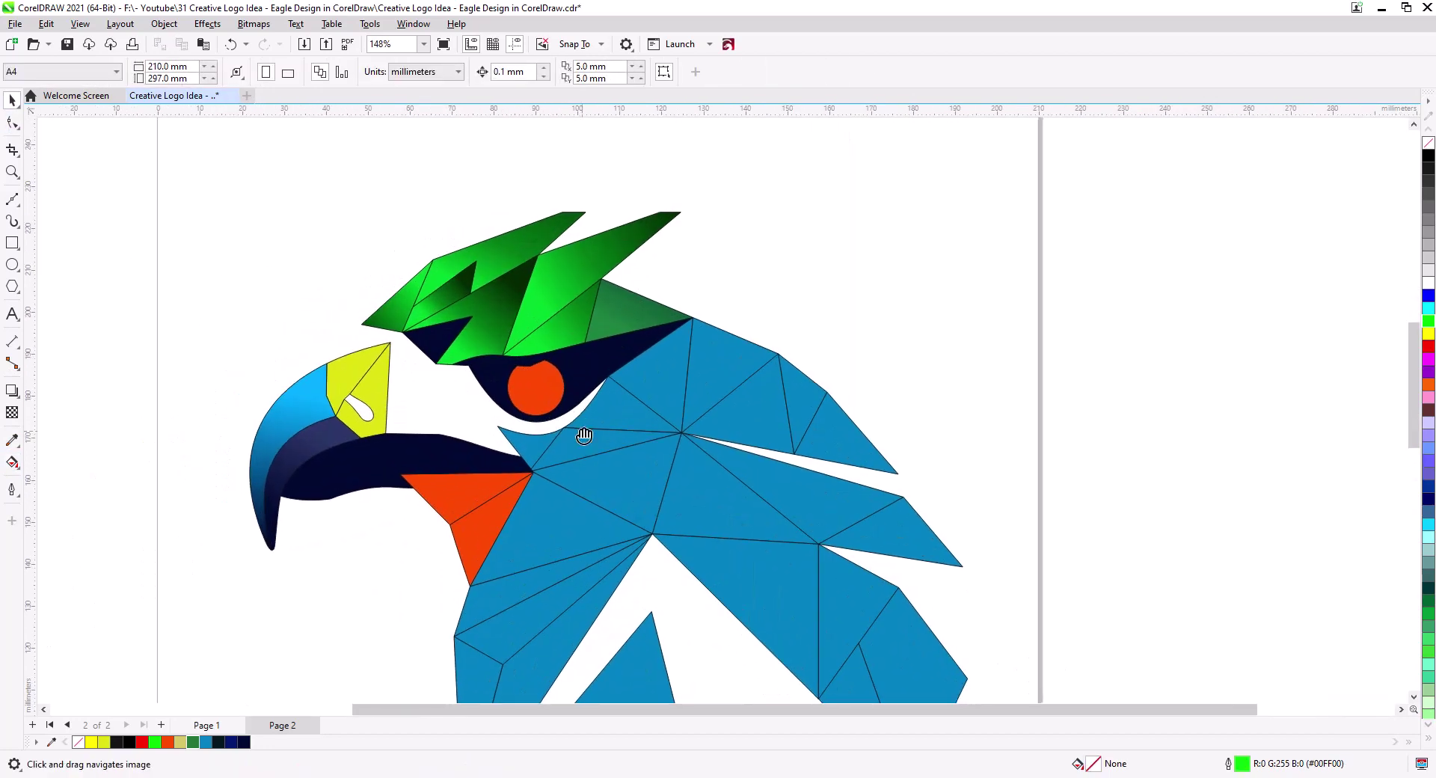
{"action": "left_click_drag", "start_coordinate": [575, 439], "coordinate": [561, 393]}
{"action": "left_click", "coordinate": [449, 308]}
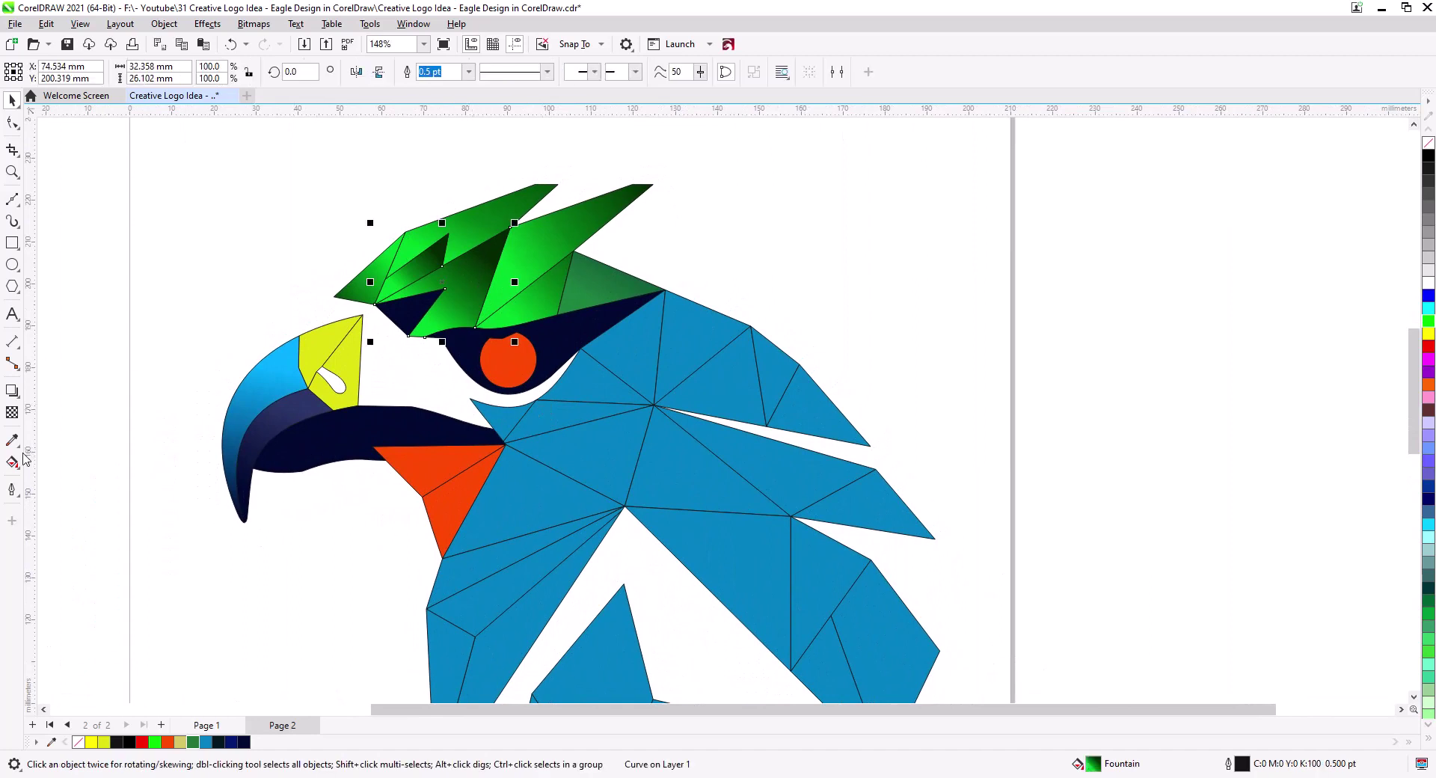
{"action": "left_click", "coordinate": [13, 462]}
{"action": "left_click", "coordinate": [431, 324]}
{"action": "left_click", "coordinate": [467, 318]}
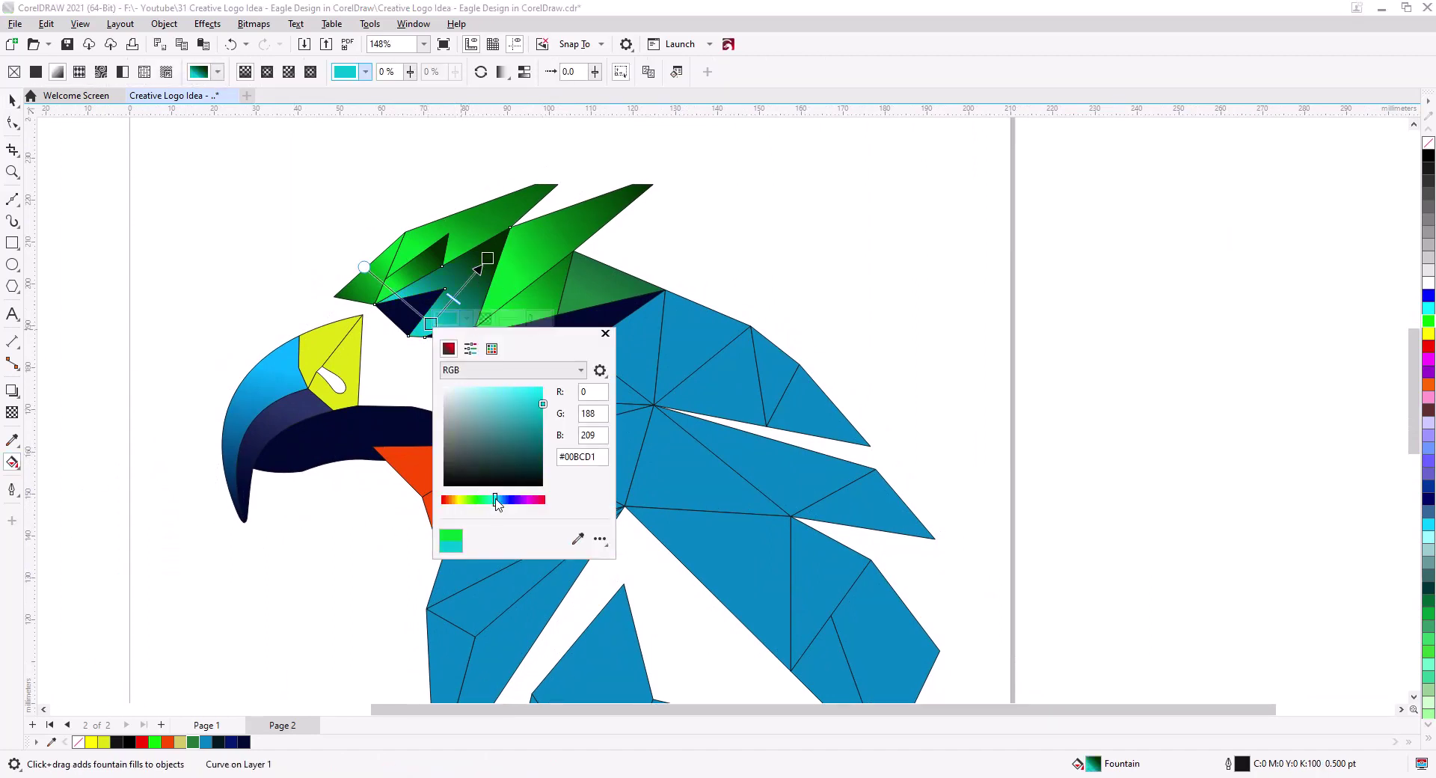
{"action": "left_click_drag", "start_coordinate": [497, 503], "coordinate": [493, 504]}
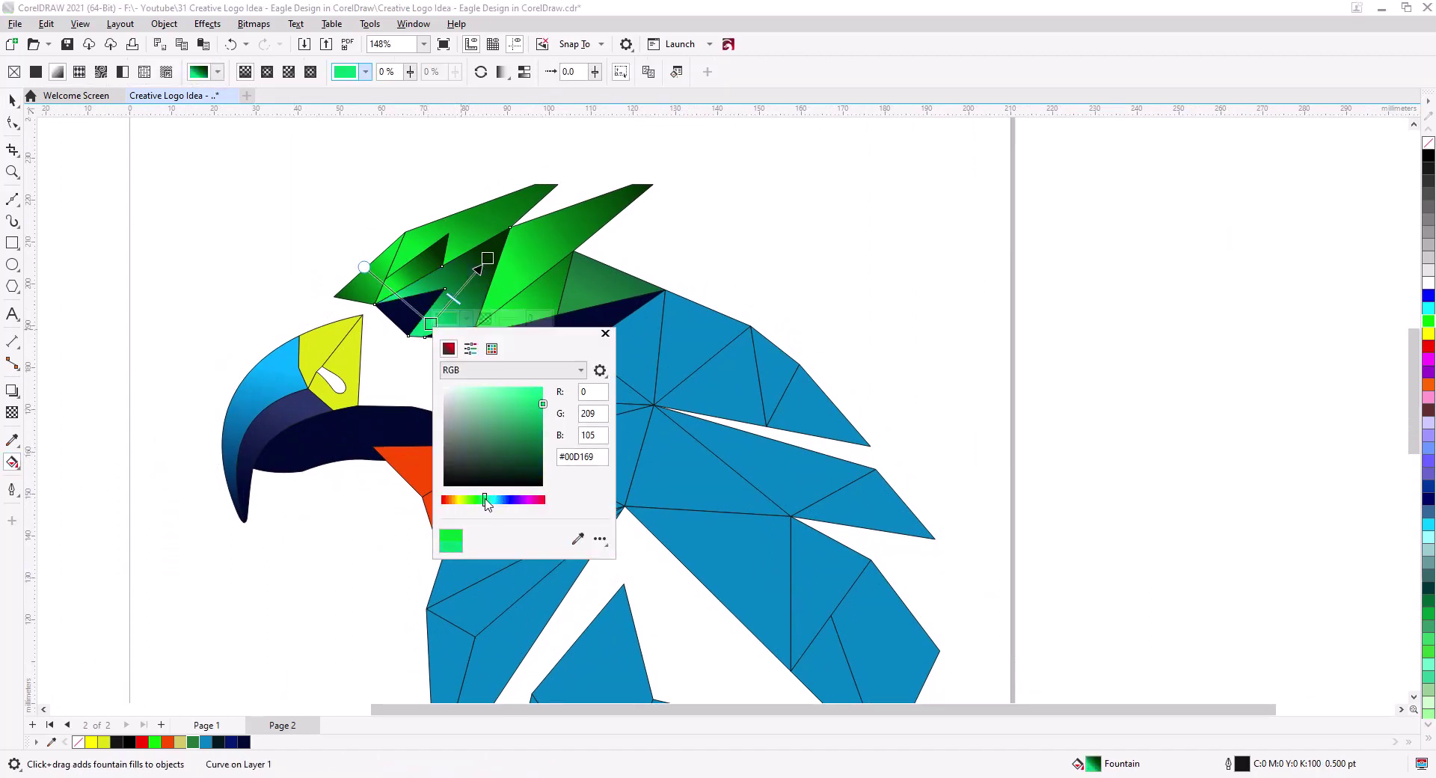
{"action": "left_click_drag", "start_coordinate": [537, 429], "coordinate": [533, 436]}
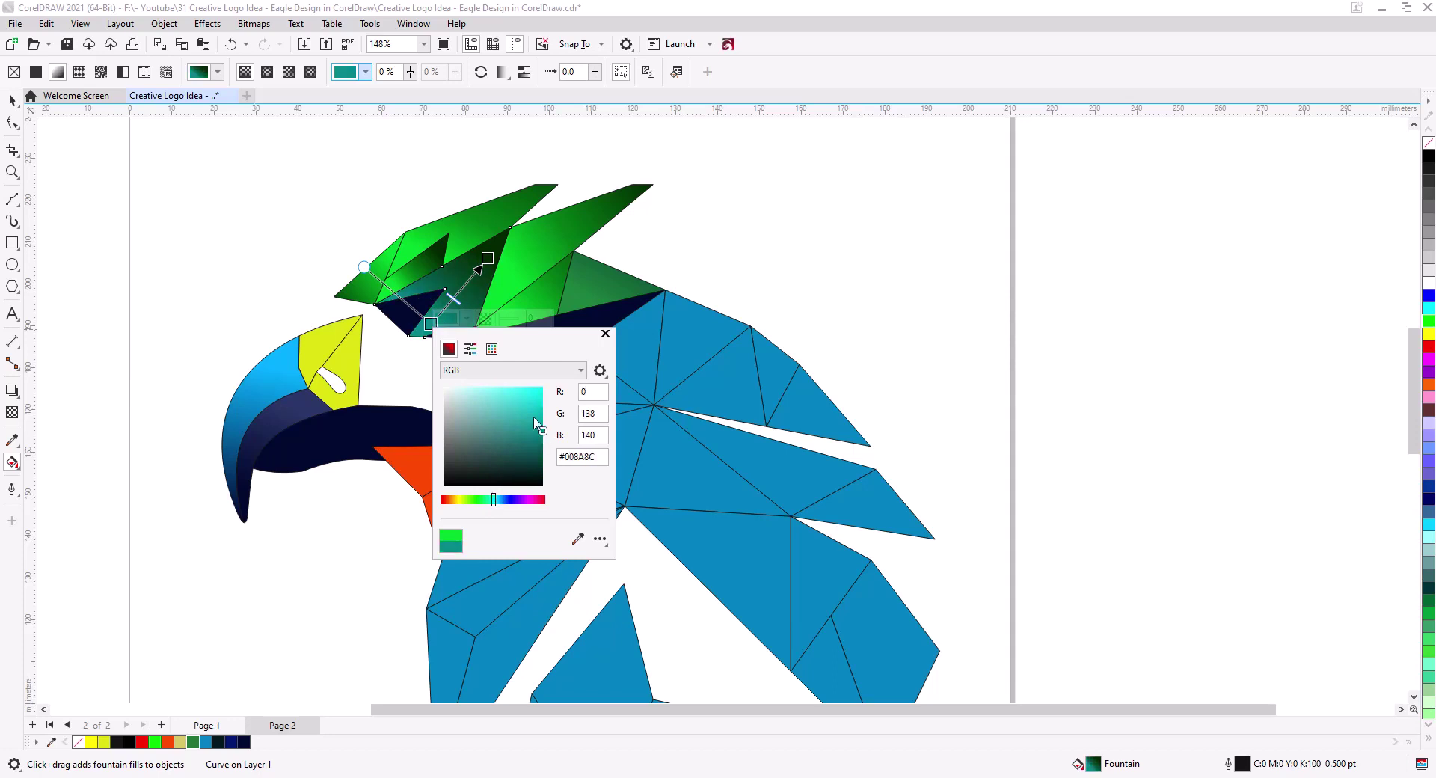
Set the end colour of the teal crest facet's gradient to very dark navy #001329
{"action": "left_click", "coordinate": [487, 258]}
{"action": "left_click", "coordinate": [505, 252]}
{"action": "left_click", "coordinate": [560, 434]}
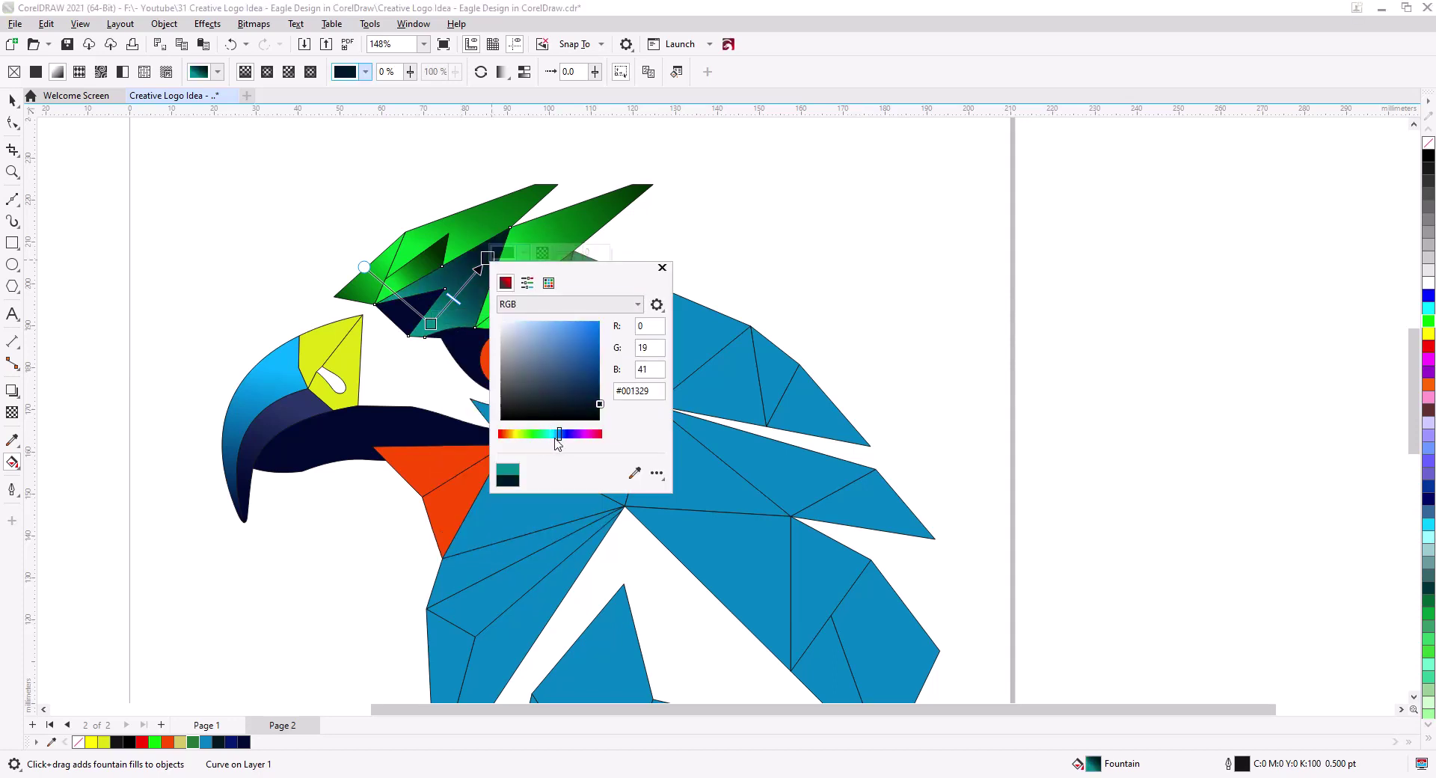
{"action": "left_click", "coordinate": [205, 263]}
Reposition the second long crest feather's gradient, starting it lower near the eye and ending it inside the feather's tip
{"action": "left_click", "coordinate": [554, 227]}
{"action": "left_click_drag", "start_coordinate": [522, 290], "coordinate": [448, 329]}
{"action": "left_click_drag", "start_coordinate": [661, 200], "coordinate": [611, 210]}
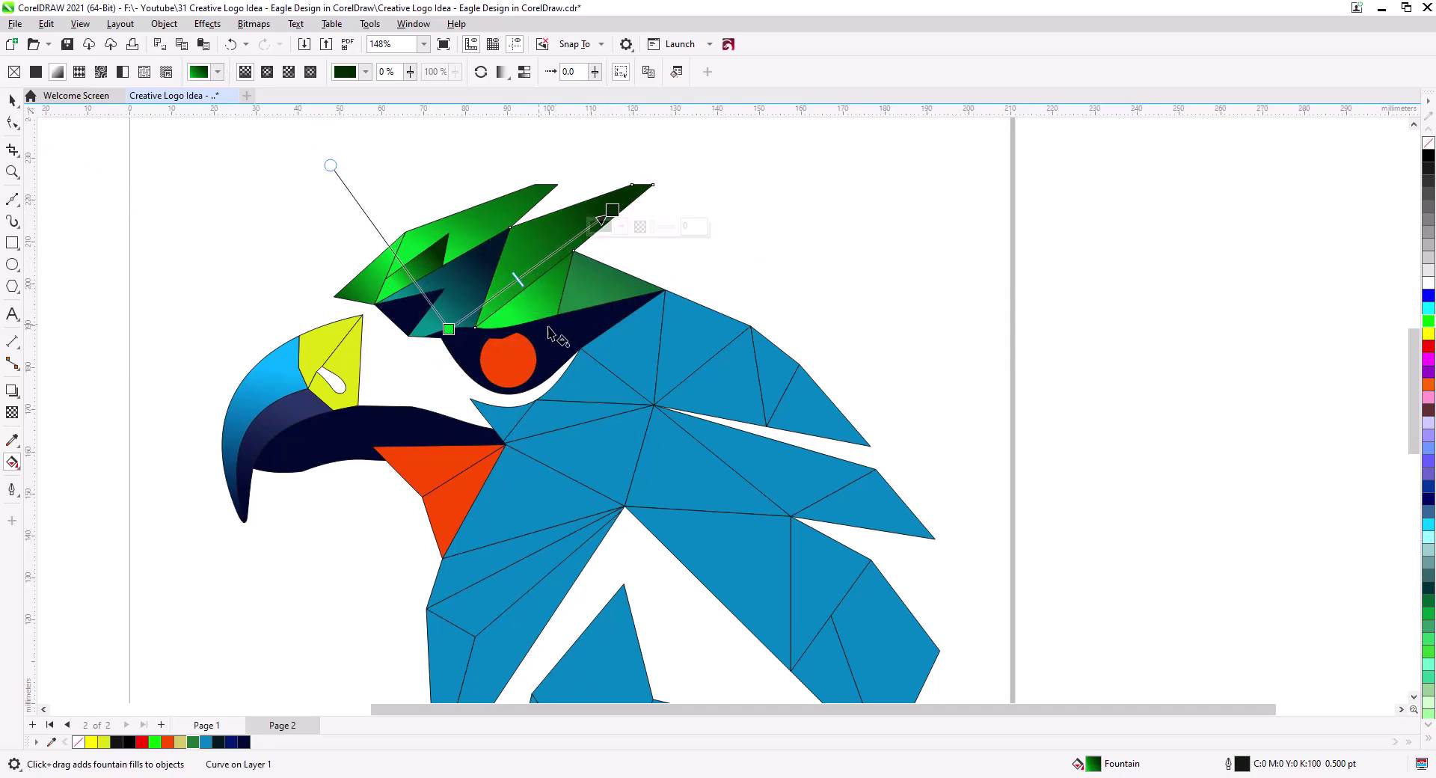
Recolour the upper wing feather's inner triangle, the central triangle below it and the second feather's tip facet dark navy
{"action": "scroll", "coordinate": [548, 329], "scroll_direction": "up", "scroll_amount": 3}
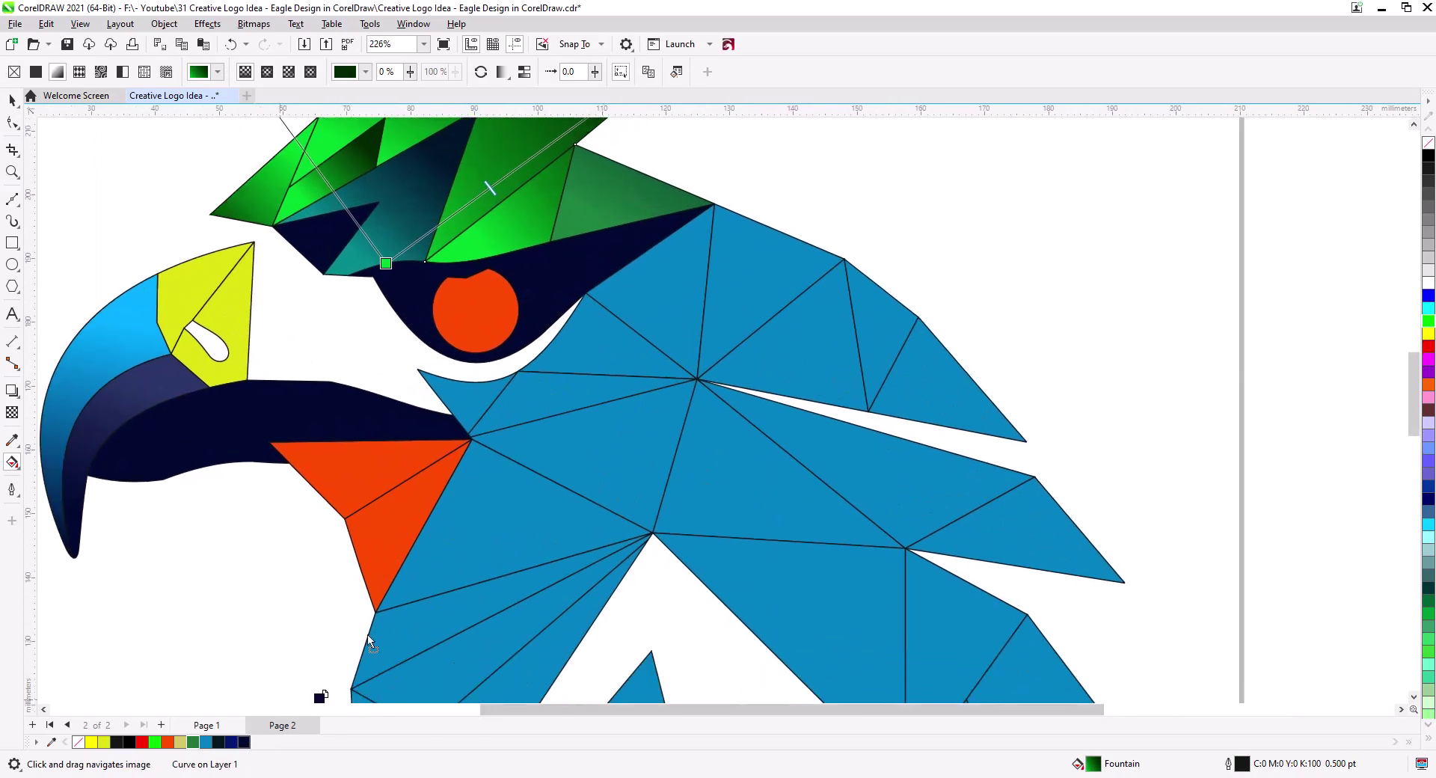
{"action": "left_click_drag", "start_coordinate": [639, 373], "coordinate": [655, 314]}
{"action": "key", "text": "ctrl+z"}
{"action": "left_click_drag", "start_coordinate": [806, 364], "coordinate": [808, 365]}
{"action": "left_click_drag", "start_coordinate": [770, 504], "coordinate": [770, 506]}
{"action": "scroll", "coordinate": [732, 607], "scroll_direction": "down", "scroll_amount": 3}
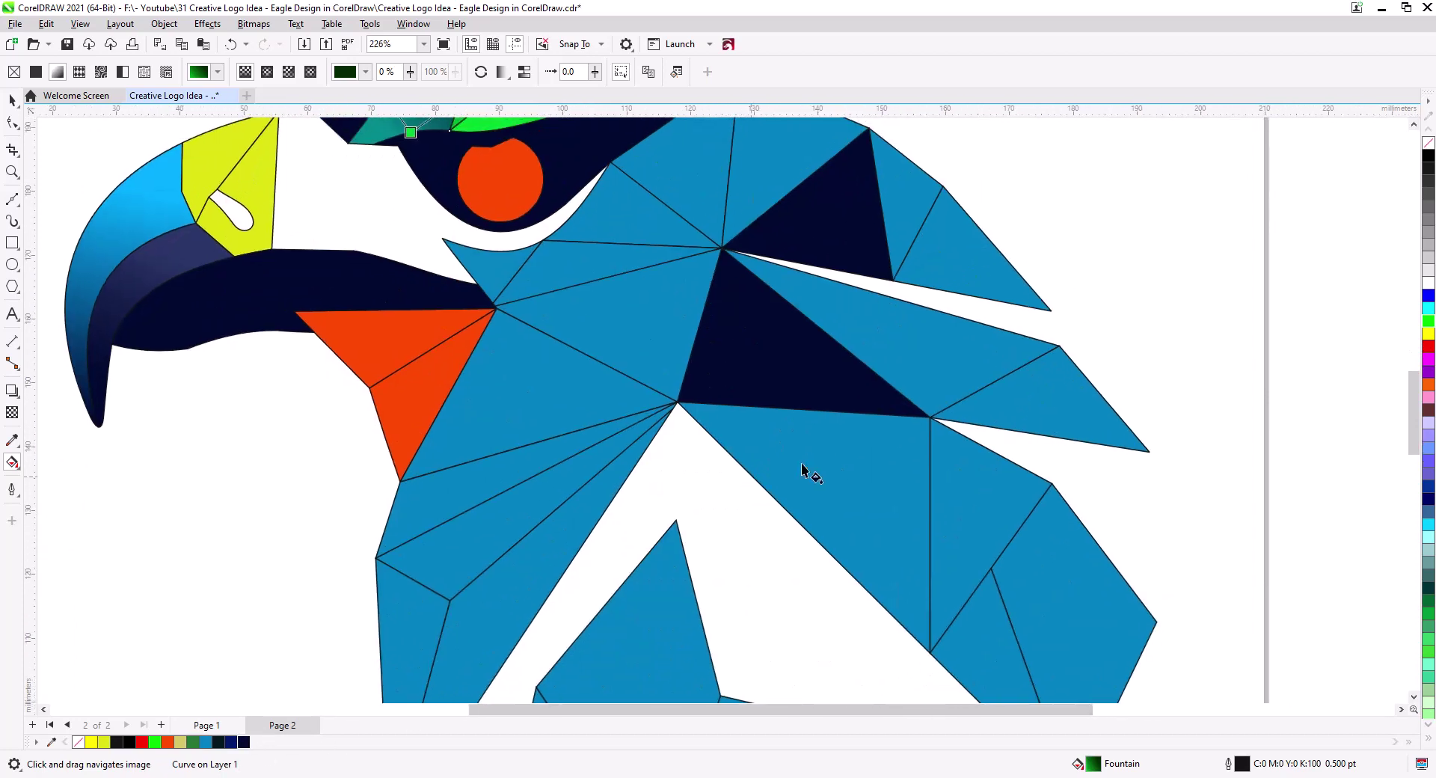
{"action": "left_click_drag", "start_coordinate": [1020, 420], "coordinate": [1021, 421]}
{"action": "scroll", "coordinate": [670, 531], "scroll_direction": "down", "scroll_amount": 2}
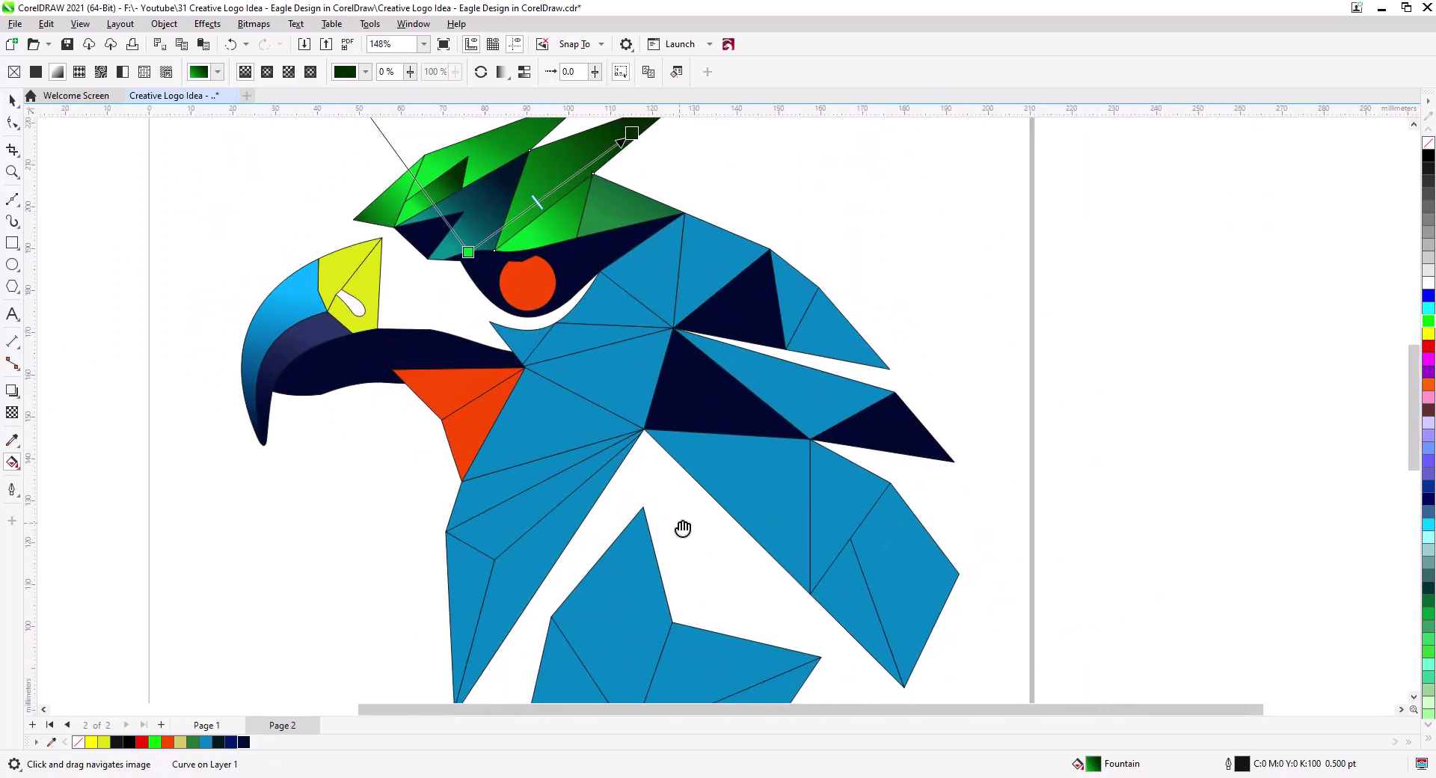
Recolour the thin facet below the eye, the neck's edge facet, the lowest feather's inner facet and the large facet above it dark navy
{"action": "left_click_drag", "start_coordinate": [544, 574], "coordinate": [546, 574]}
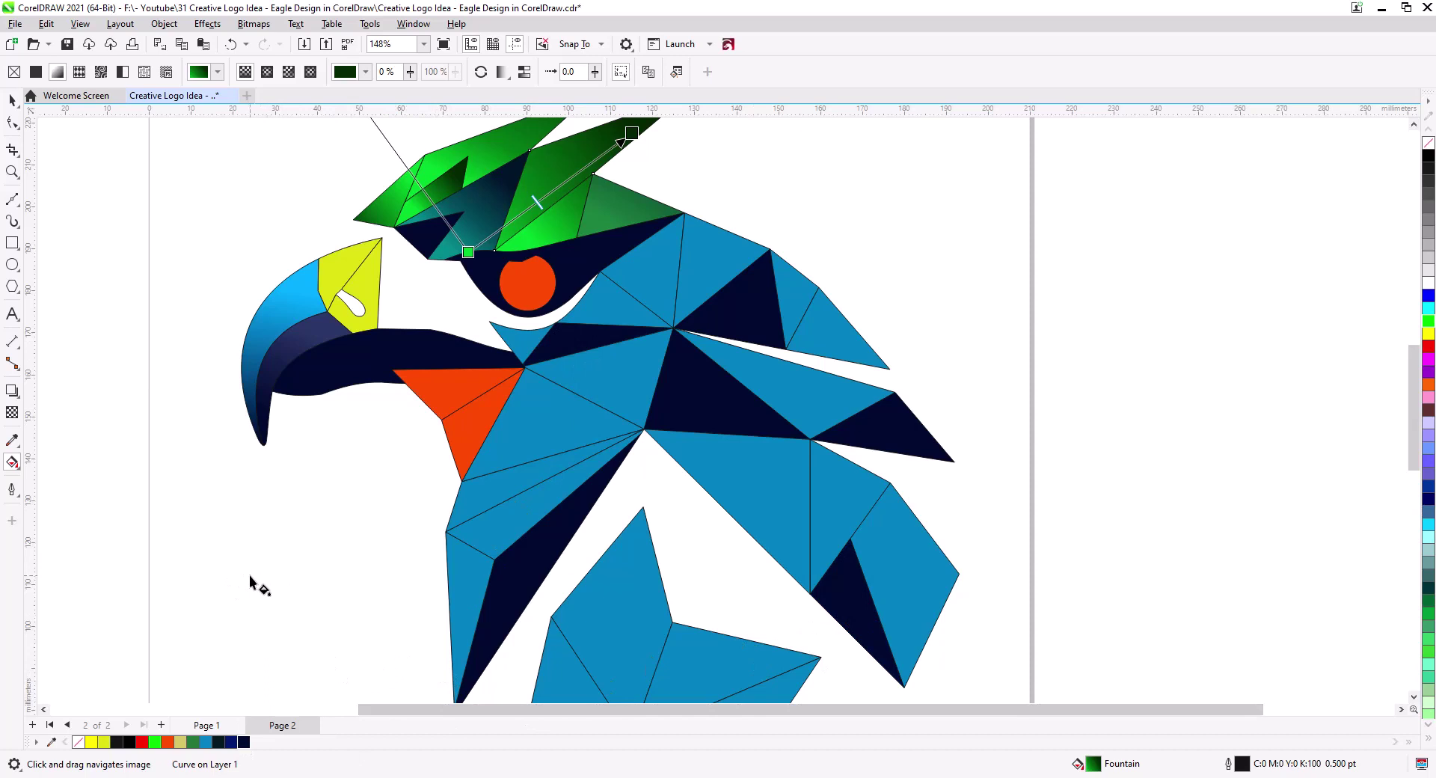
{"action": "left_click_drag", "start_coordinate": [614, 522], "coordinate": [764, 506]}
{"action": "left_click", "coordinate": [764, 506]}
Apply a linear gradient from navy to teal-blue #098BB3 to the large facet below the central navy triangle
{"action": "left_click", "coordinate": [12, 462]}
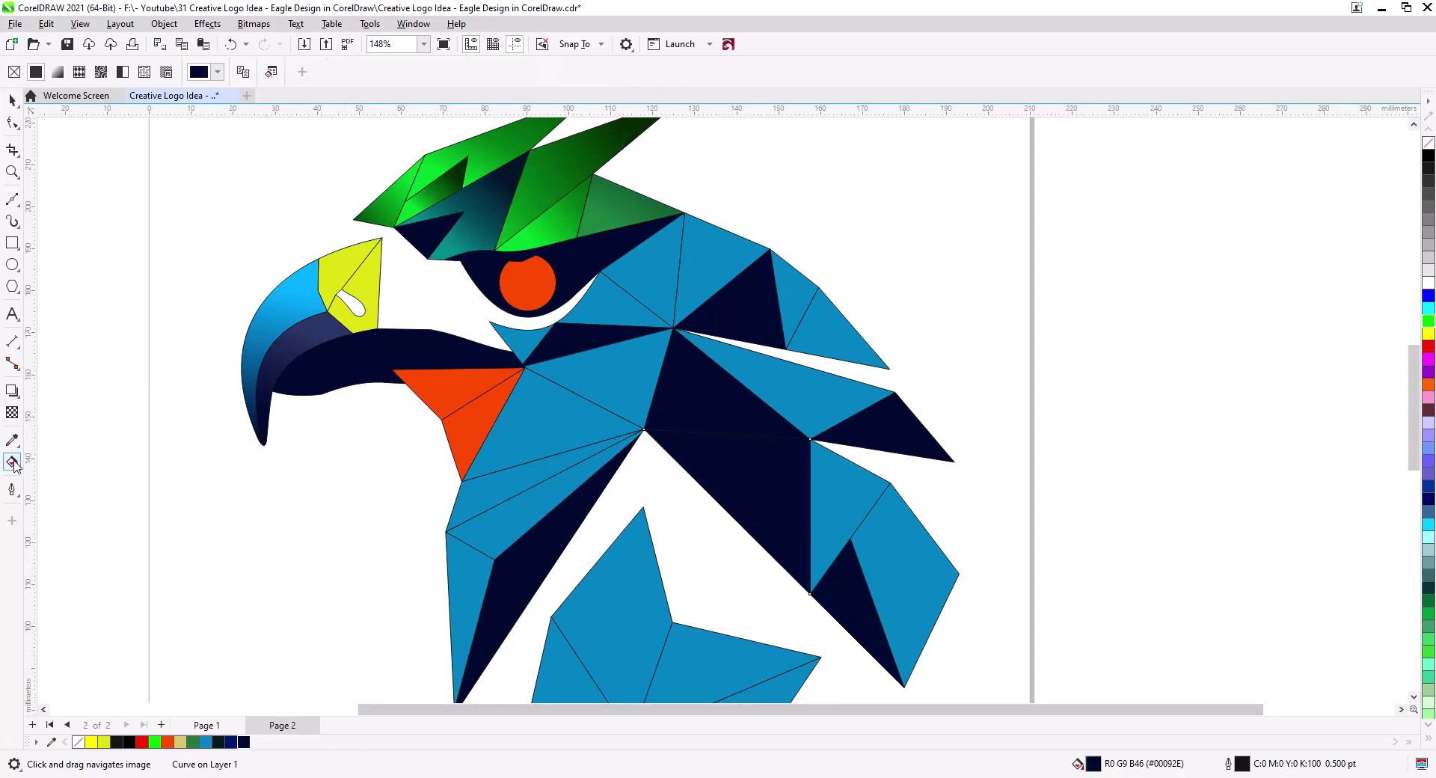
{"action": "left_click_drag", "start_coordinate": [771, 575], "coordinate": [774, 610]}
{"action": "left_click", "coordinate": [770, 453]}
{"action": "left_click", "coordinate": [788, 441]}
{"action": "left_click", "coordinate": [790, 471]}
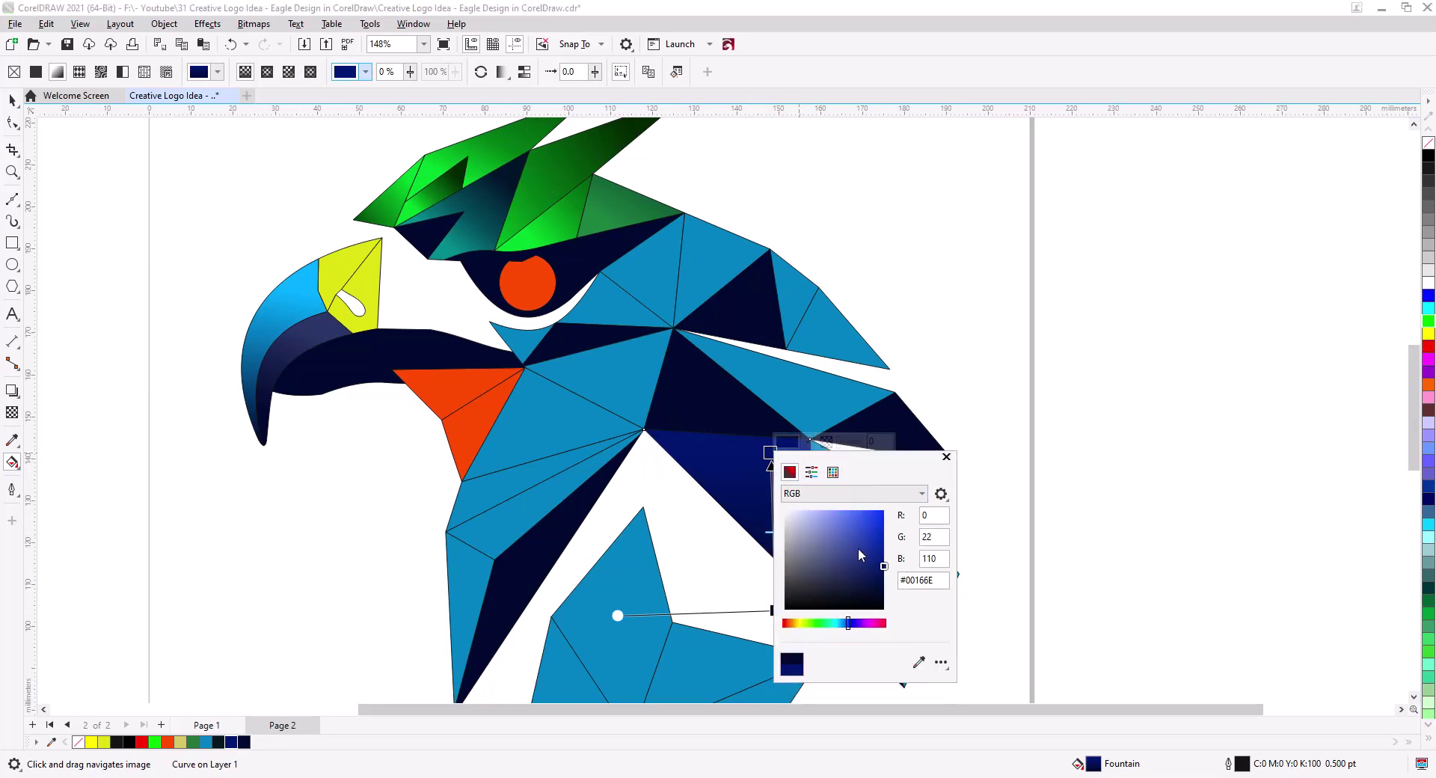
{"action": "left_click", "coordinate": [841, 526]}
{"action": "left_click_drag", "start_coordinate": [845, 623], "coordinate": [838, 623]}
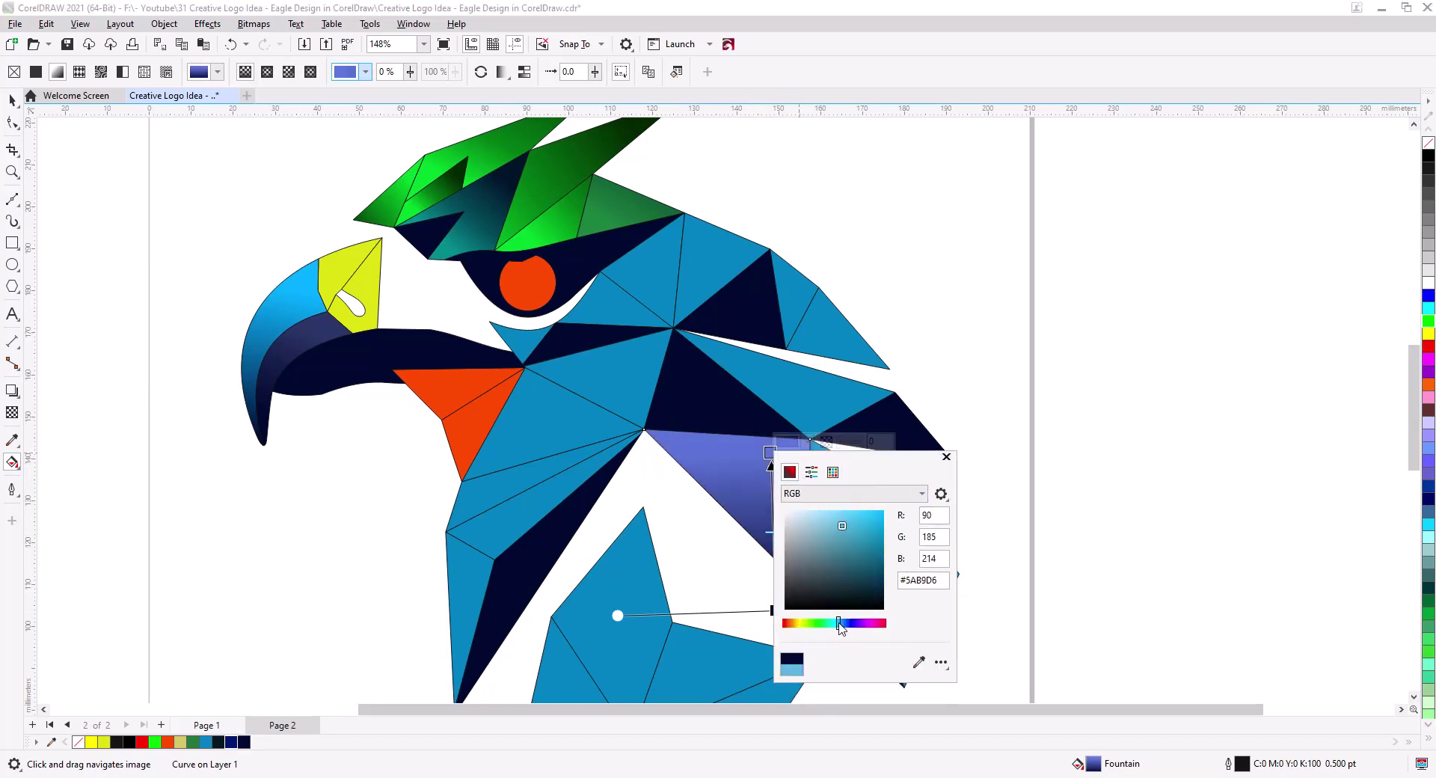
{"action": "left_click", "coordinate": [840, 524]}
{"action": "left_click_drag", "start_coordinate": [870, 529], "coordinate": [879, 541]}
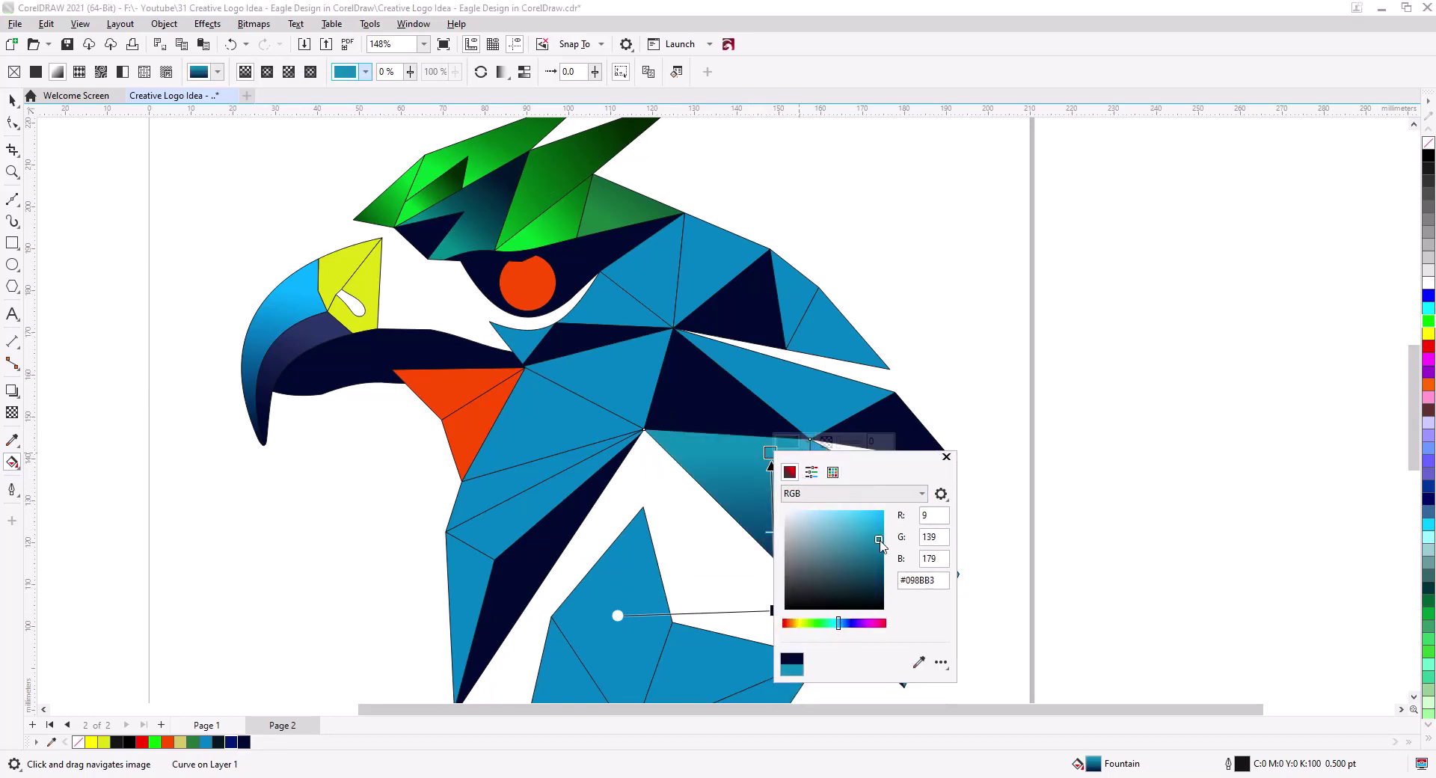
{"action": "left_click", "coordinate": [946, 457]}
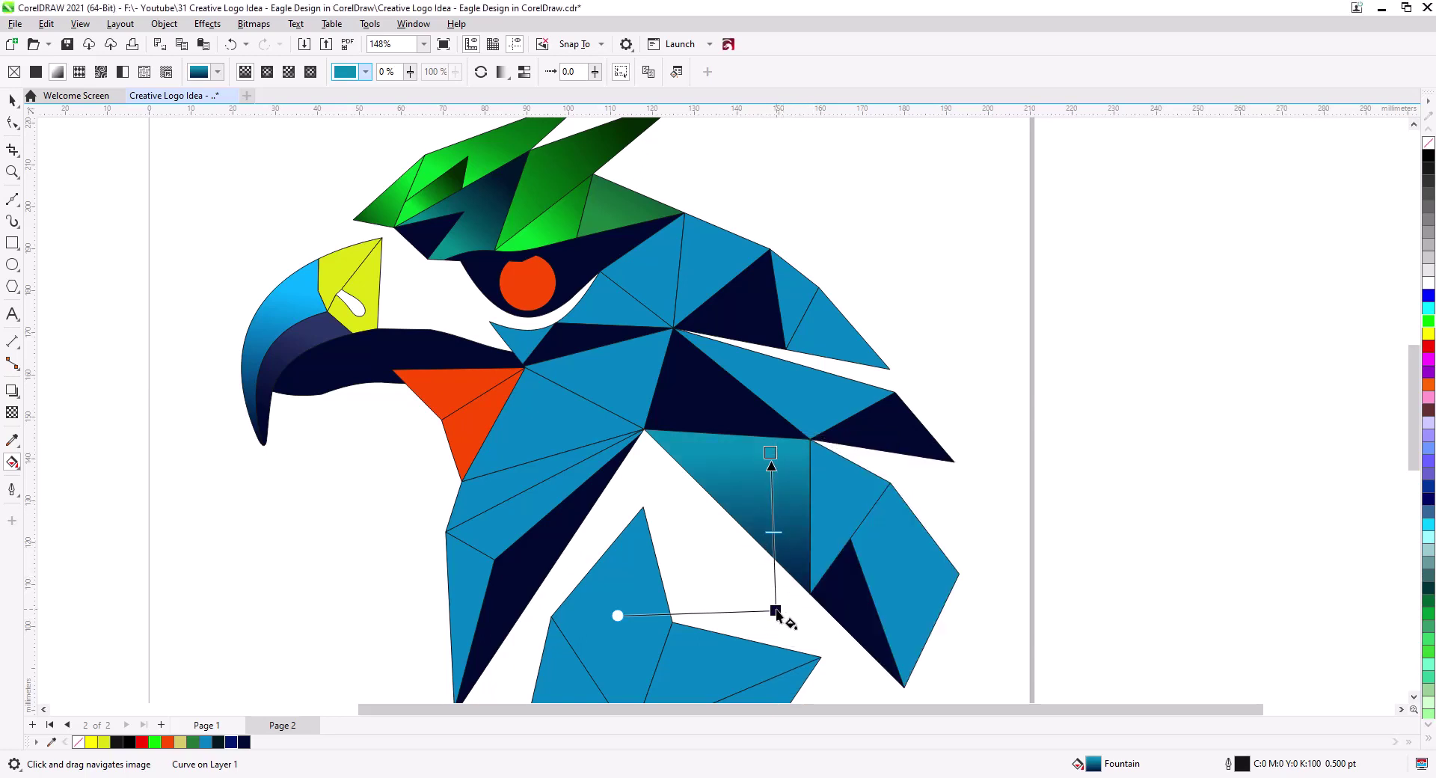
Reverse the large facet's gradient, placing its navy start above the upper edge and its teal-blue end below the facet
{"action": "left_click_drag", "start_coordinate": [776, 610], "coordinate": [662, 401]}
{"action": "left_click_drag", "start_coordinate": [770, 452], "coordinate": [708, 570]}
{"action": "left_click_drag", "start_coordinate": [662, 400], "coordinate": [680, 384]}
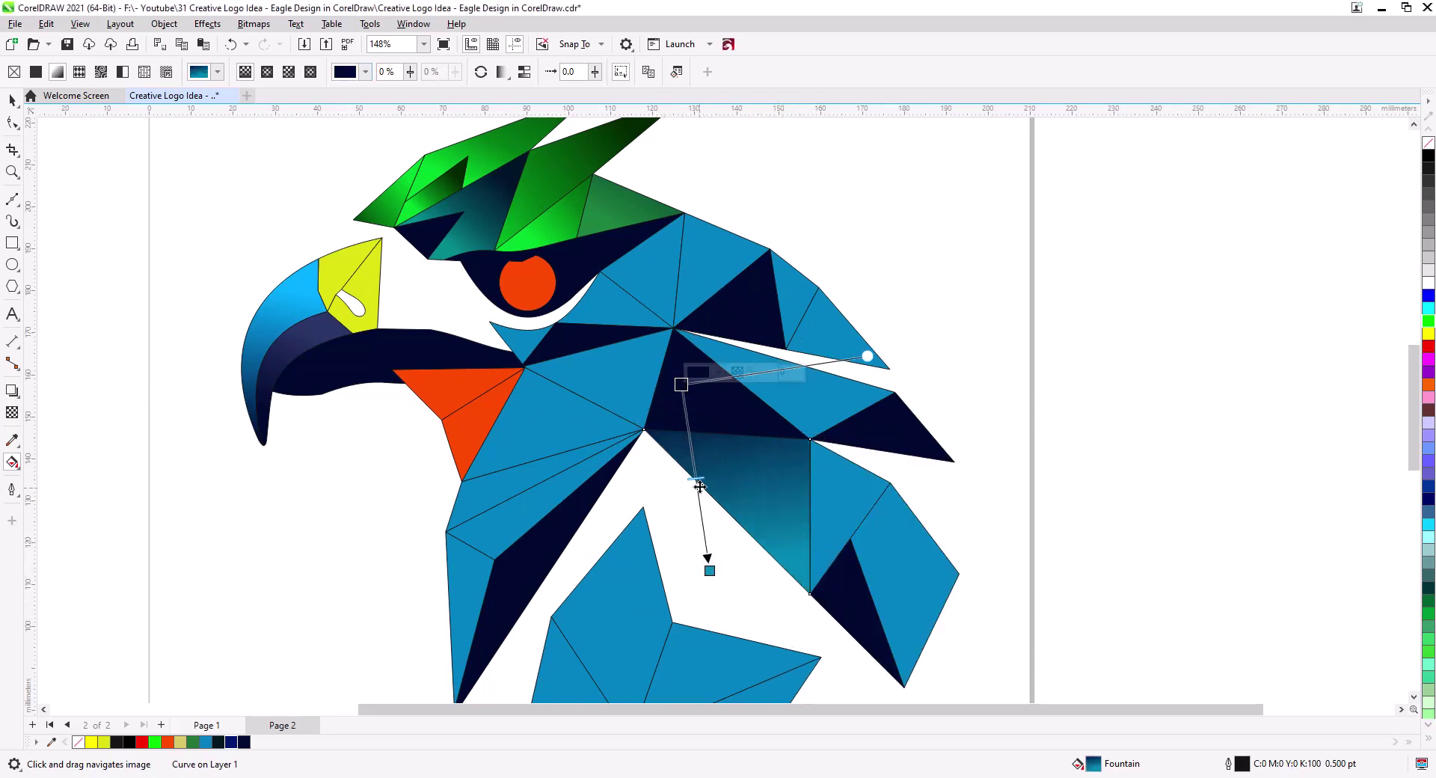
{"action": "left_click_drag", "start_coordinate": [699, 486], "coordinate": [694, 456]}
{"action": "mouse_move", "coordinate": [706, 572]}
{"action": "left_mouse_down"}
{"action": "mouse_move", "coordinate": [743, 533]}
{"action": "mouse_move", "coordinate": [726, 563]}
{"action": "left_mouse_up"}
{"action": "key", "text": "ctrl+z"}
{"action": "left_click", "coordinate": [708, 572]}
{"action": "key", "text": "ctrl+z"}
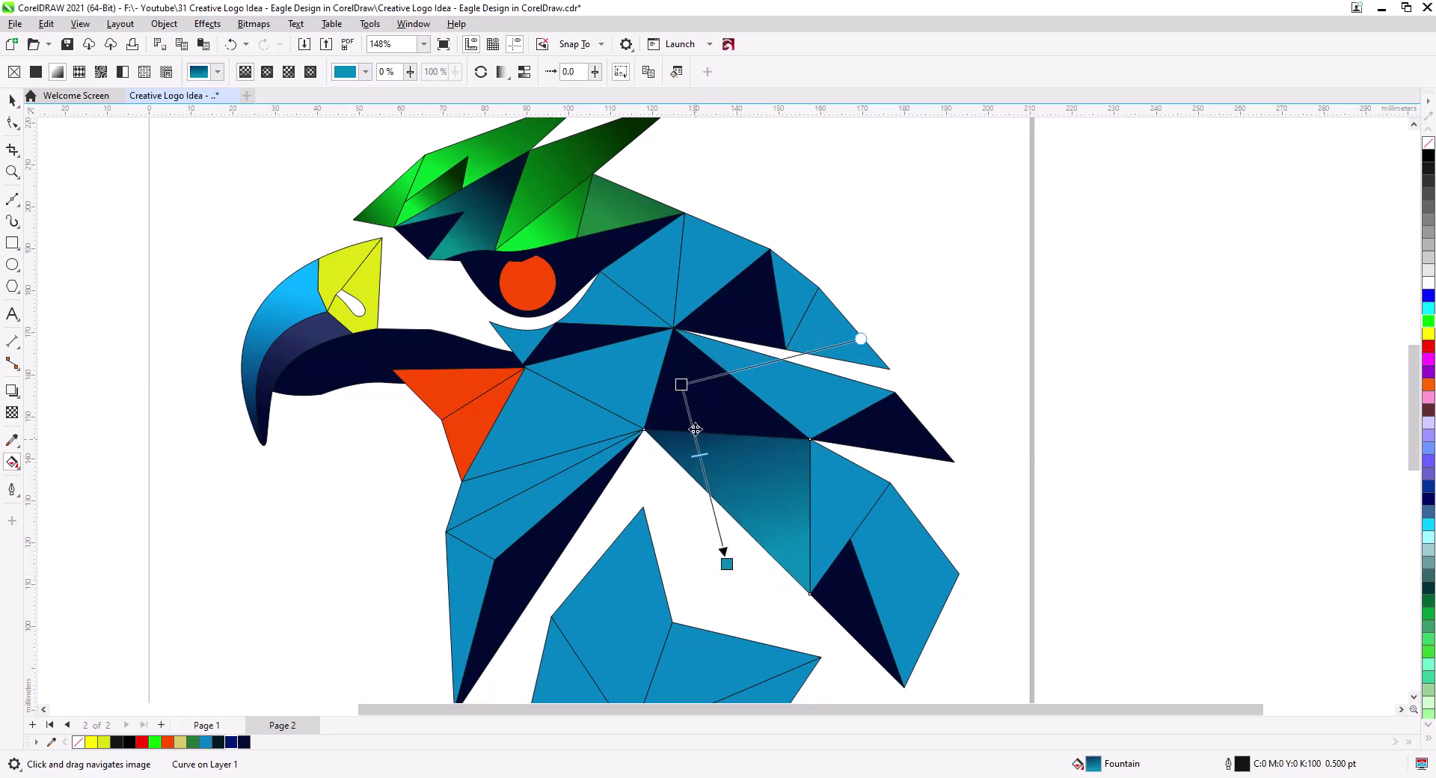
{"action": "left_click_drag", "start_coordinate": [681, 384], "coordinate": [691, 410]}
{"action": "left_click_drag", "start_coordinate": [726, 563], "coordinate": [694, 561]}
Apply a gradient to the lowest feather's upper facet, running from dark blue above the facet to navy below it
{"action": "left_click", "coordinate": [840, 542]}
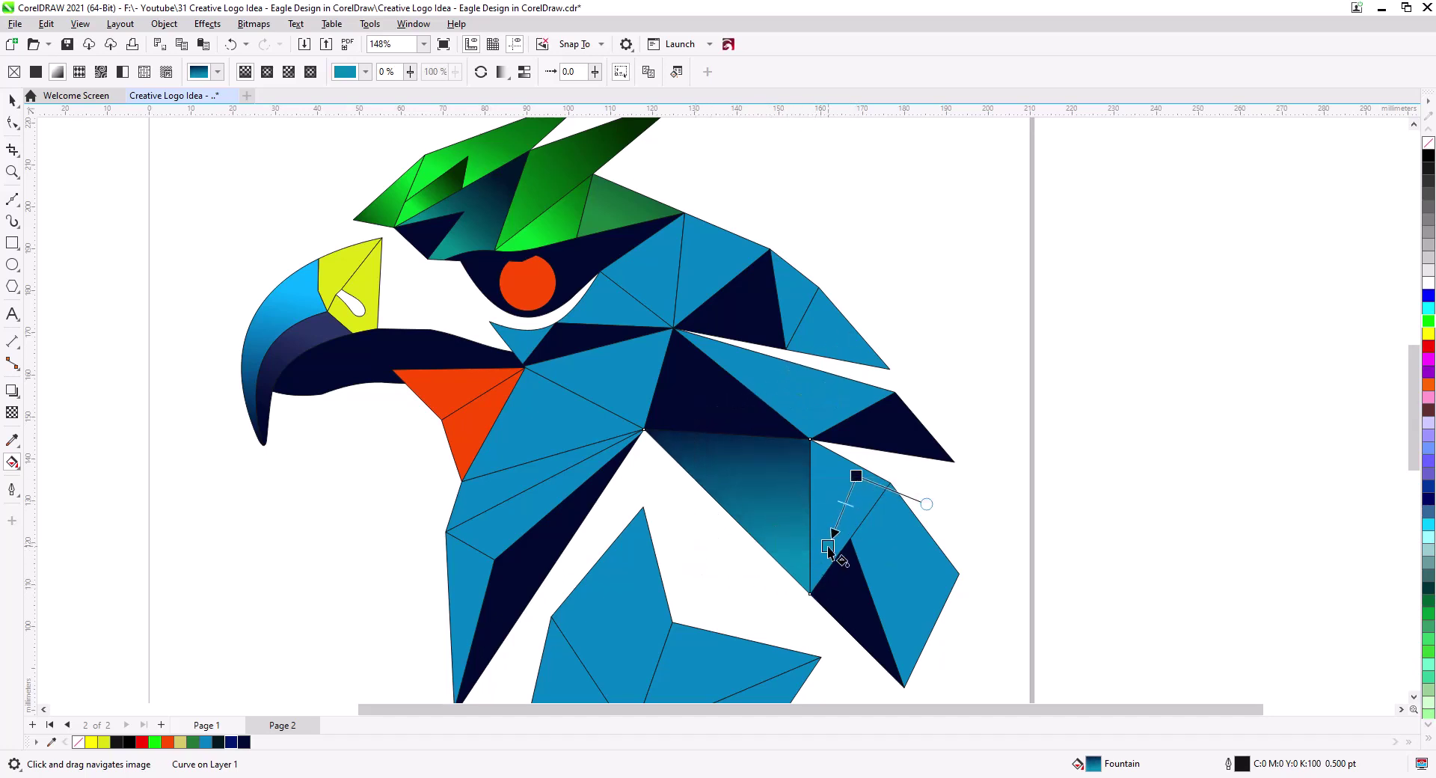
{"action": "left_click_drag", "start_coordinate": [859, 466], "coordinate": [827, 545]}
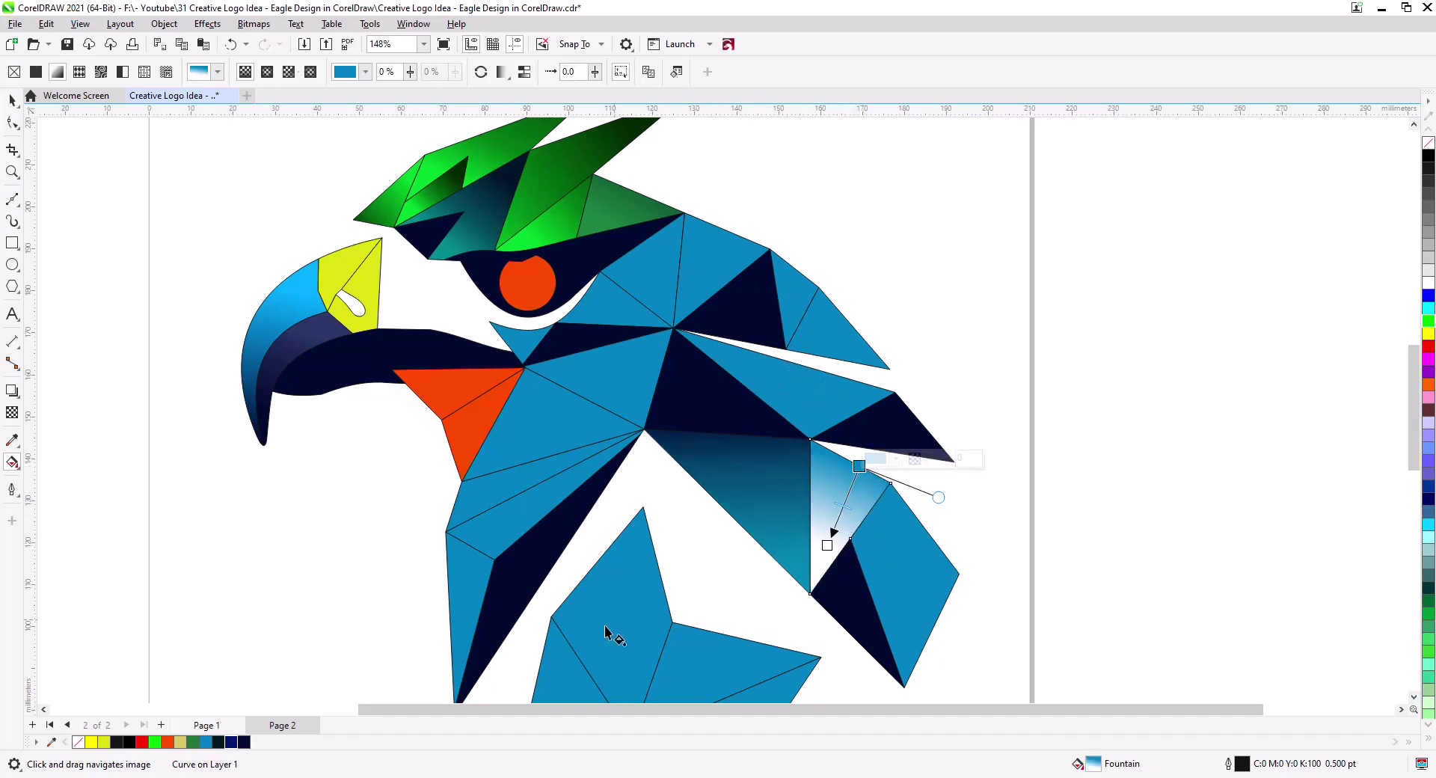
{"action": "left_click_drag", "start_coordinate": [244, 741], "coordinate": [781, 515]}
{"action": "left_click_drag", "start_coordinate": [859, 466], "coordinate": [846, 599]}
{"action": "left_click_drag", "start_coordinate": [781, 515], "coordinate": [783, 607]}
{"action": "left_click_drag", "start_coordinate": [846, 598], "coordinate": [796, 422]}
{"action": "left_click_drag", "start_coordinate": [786, 607], "coordinate": [846, 608]}
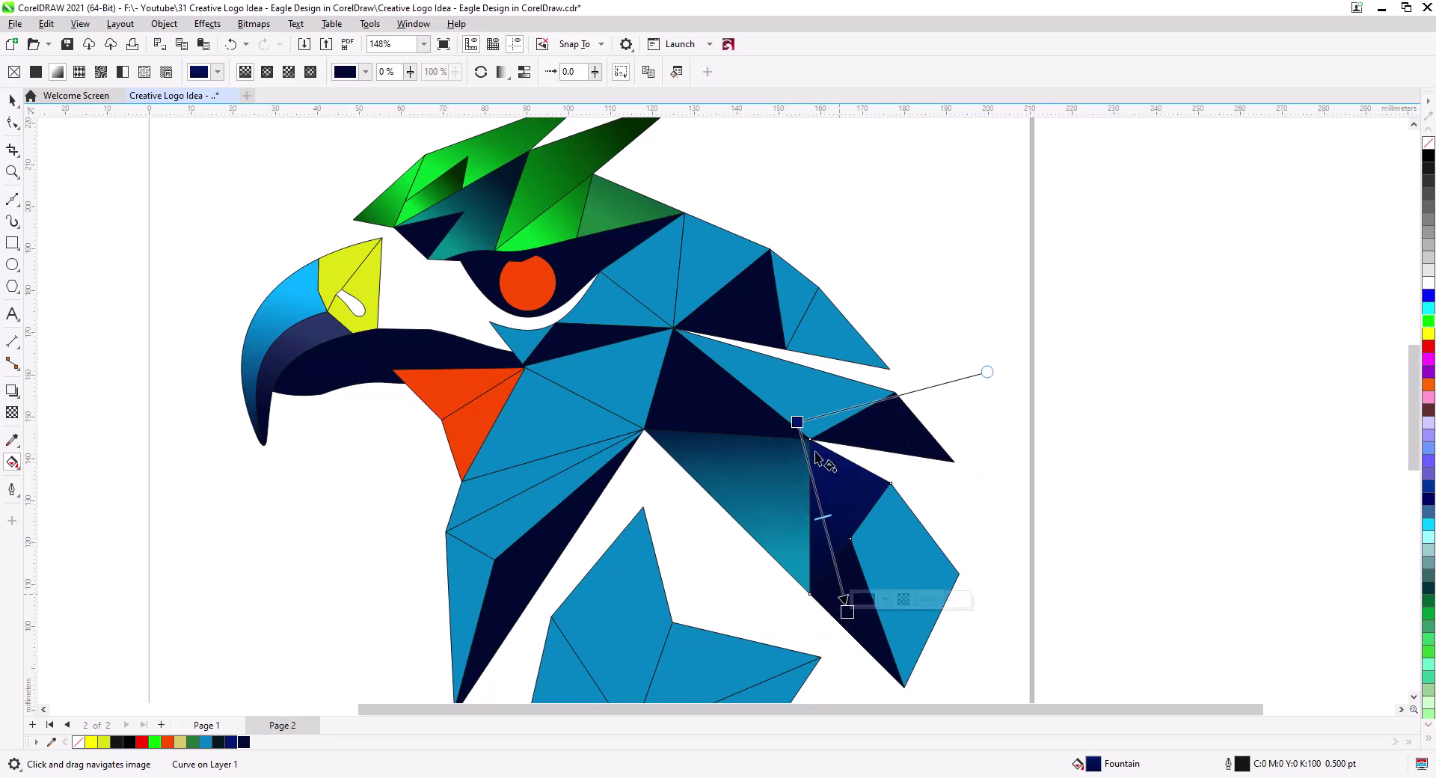
Move the start of the lowest feather's upper-facet gradient down to its inner edge and change the start colour to the feathers' blue
{"action": "left_click_drag", "start_coordinate": [798, 420], "coordinate": [808, 484]}
{"action": "left_click", "coordinate": [846, 472]}
{"action": "left_click", "coordinate": [828, 502]}
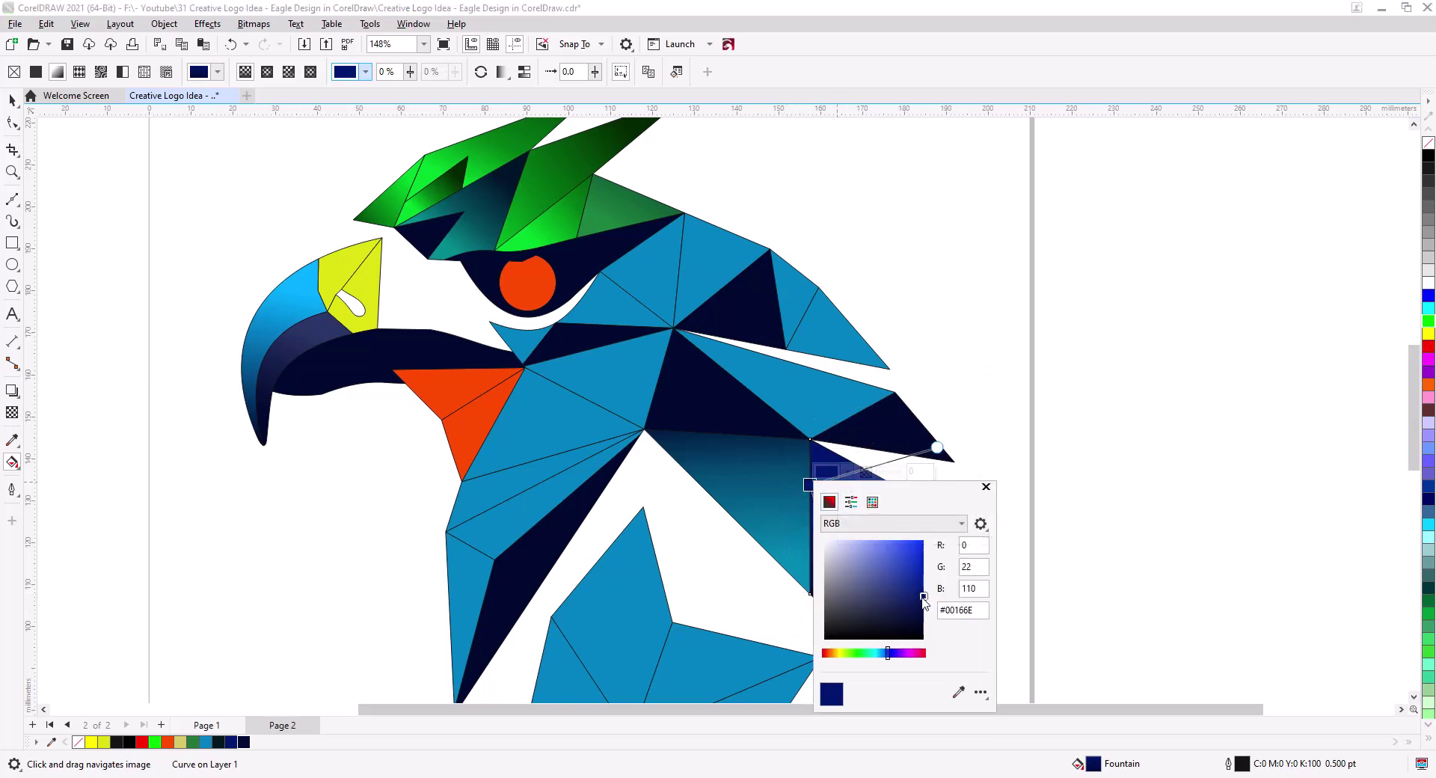
{"action": "left_click", "coordinate": [898, 595]}
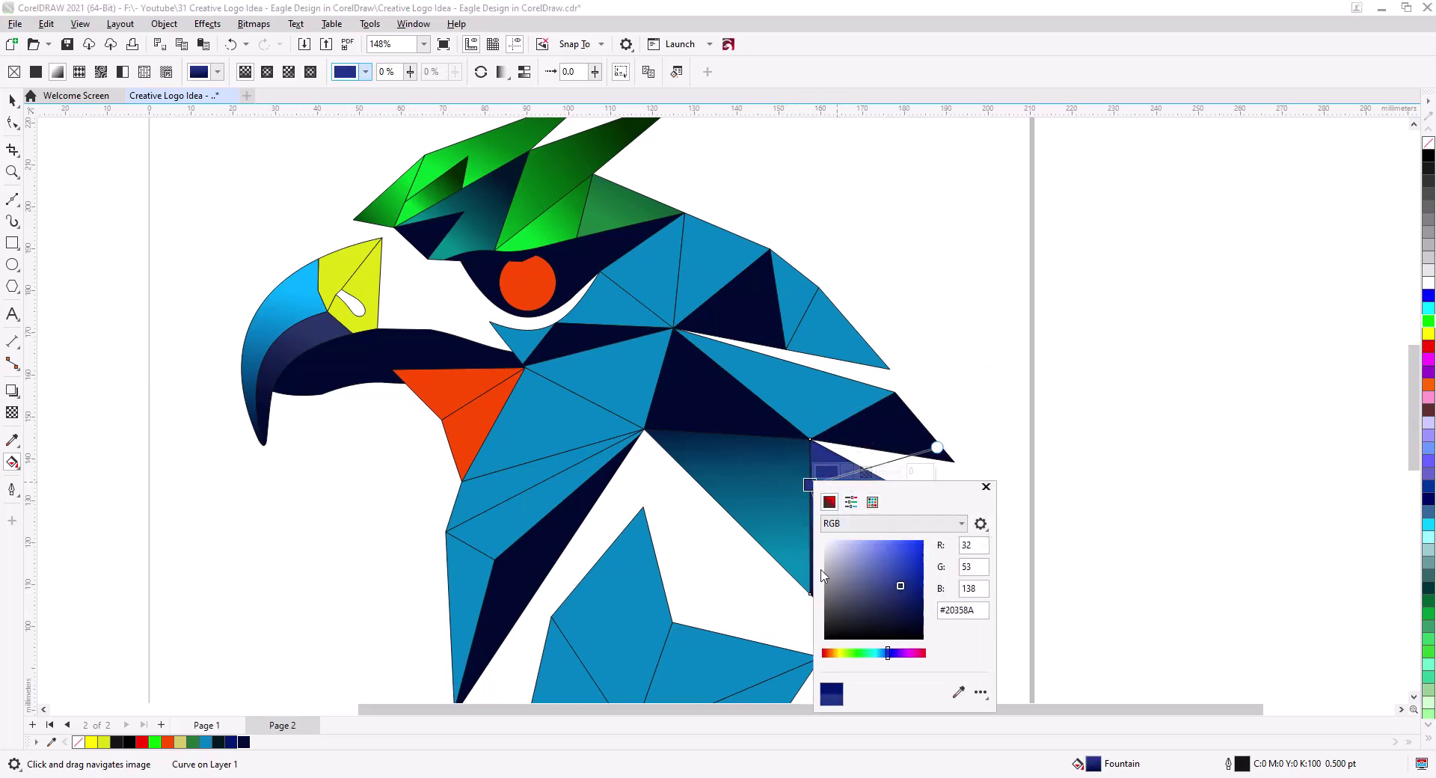
{"action": "left_click", "coordinate": [985, 487]}
{"action": "left_click_drag", "start_coordinate": [205, 741], "coordinate": [809, 485]}
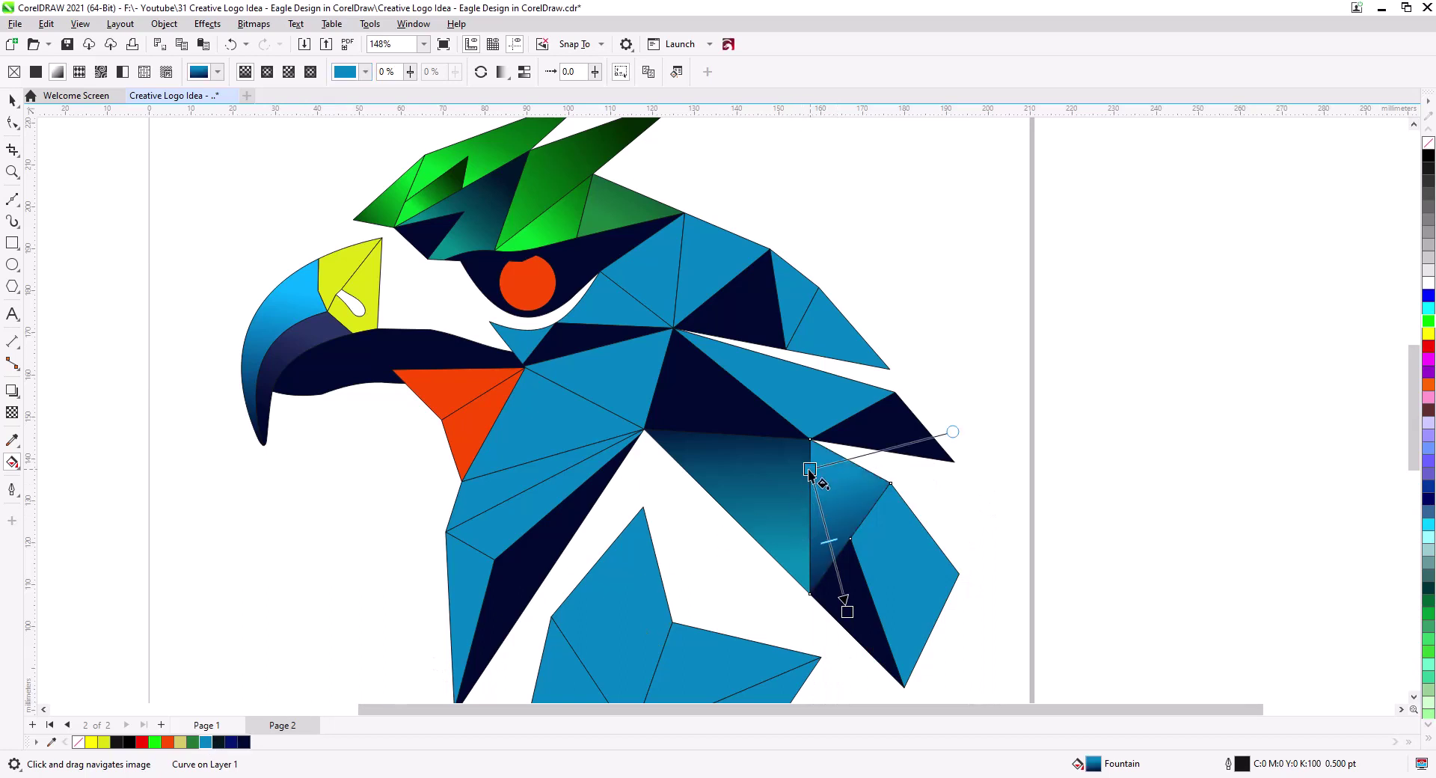
Apply a gradient to the lowest feather's outer facet, running from blue beyond the outer edge to navy at the inner side
{"action": "left_click", "coordinate": [901, 584]}
{"action": "left_click_drag", "start_coordinate": [899, 463], "coordinate": [913, 616]}
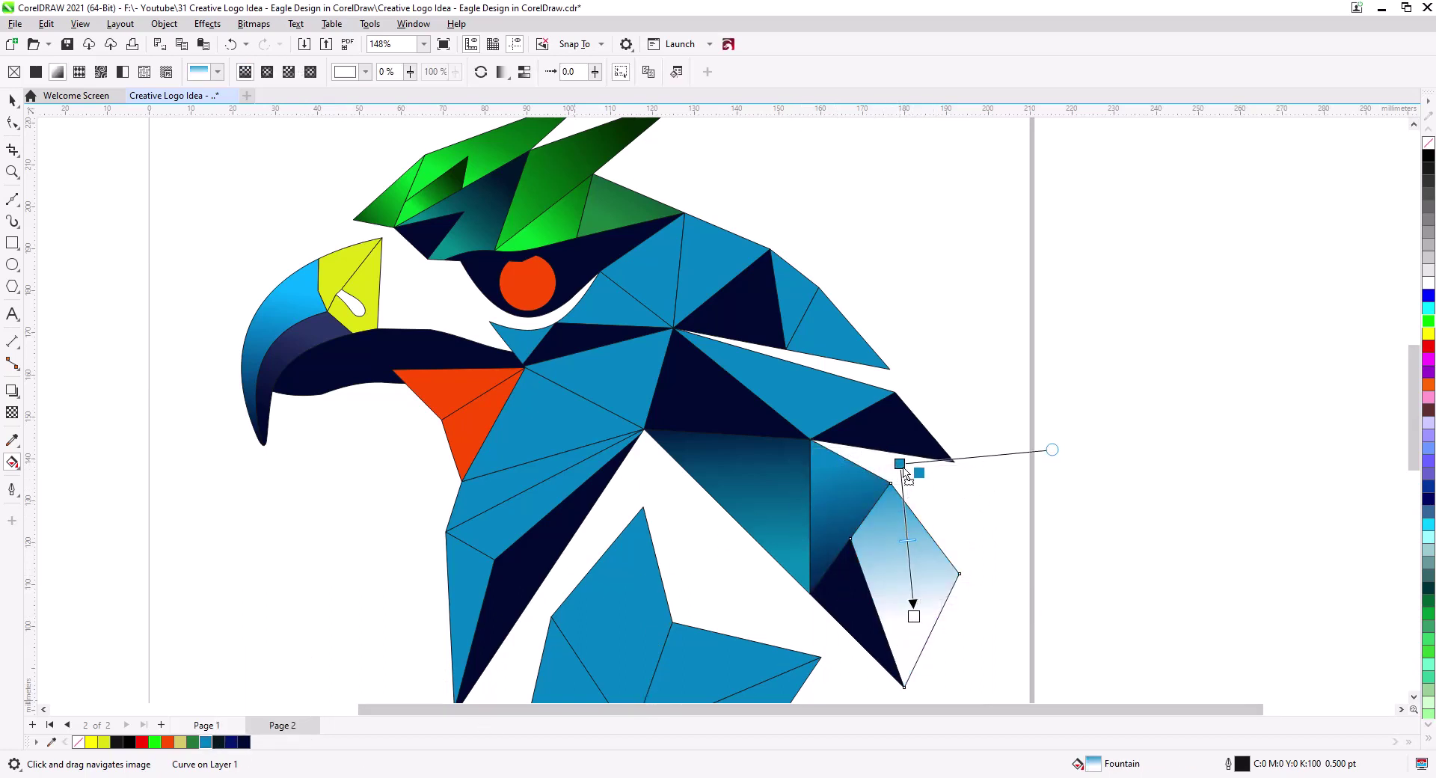
{"action": "left_click_drag", "start_coordinate": [914, 618], "coordinate": [913, 616]}
{"action": "left_click_drag", "start_coordinate": [914, 616], "coordinate": [865, 576]}
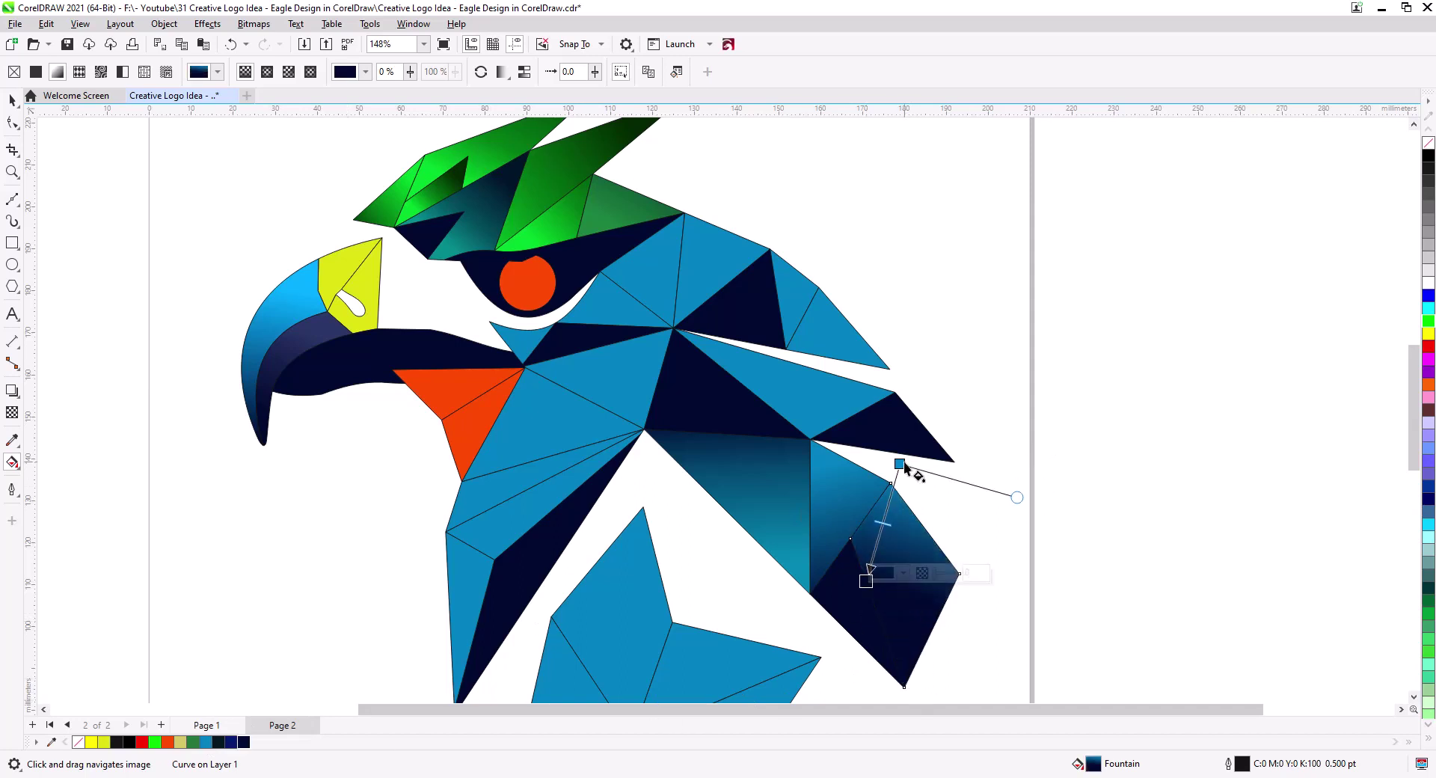
{"action": "left_click_drag", "start_coordinate": [901, 465], "coordinate": [962, 515]}
{"action": "left_click_drag", "start_coordinate": [865, 583], "coordinate": [838, 578]}
{"action": "left_click_drag", "start_coordinate": [962, 515], "coordinate": [993, 519]}
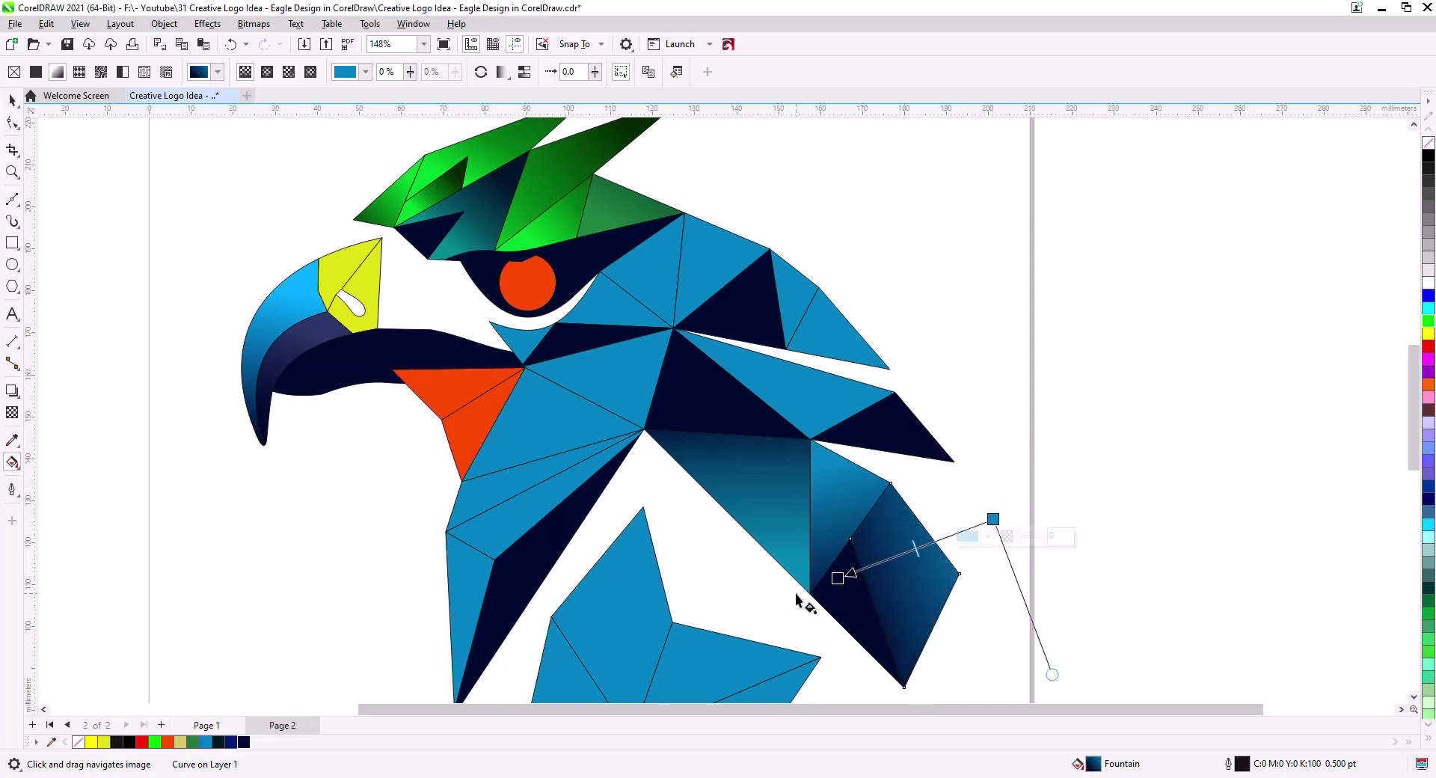
Apply a gradient to the second feather's upper facet, from blue near the upper edge to navy beside the dark tip
{"action": "scroll", "coordinate": [800, 490], "scroll_direction": "up", "scroll_amount": 1}
{"action": "left_click", "coordinate": [813, 465]}
{"action": "left_click_drag", "start_coordinate": [866, 482], "coordinate": [787, 425]}
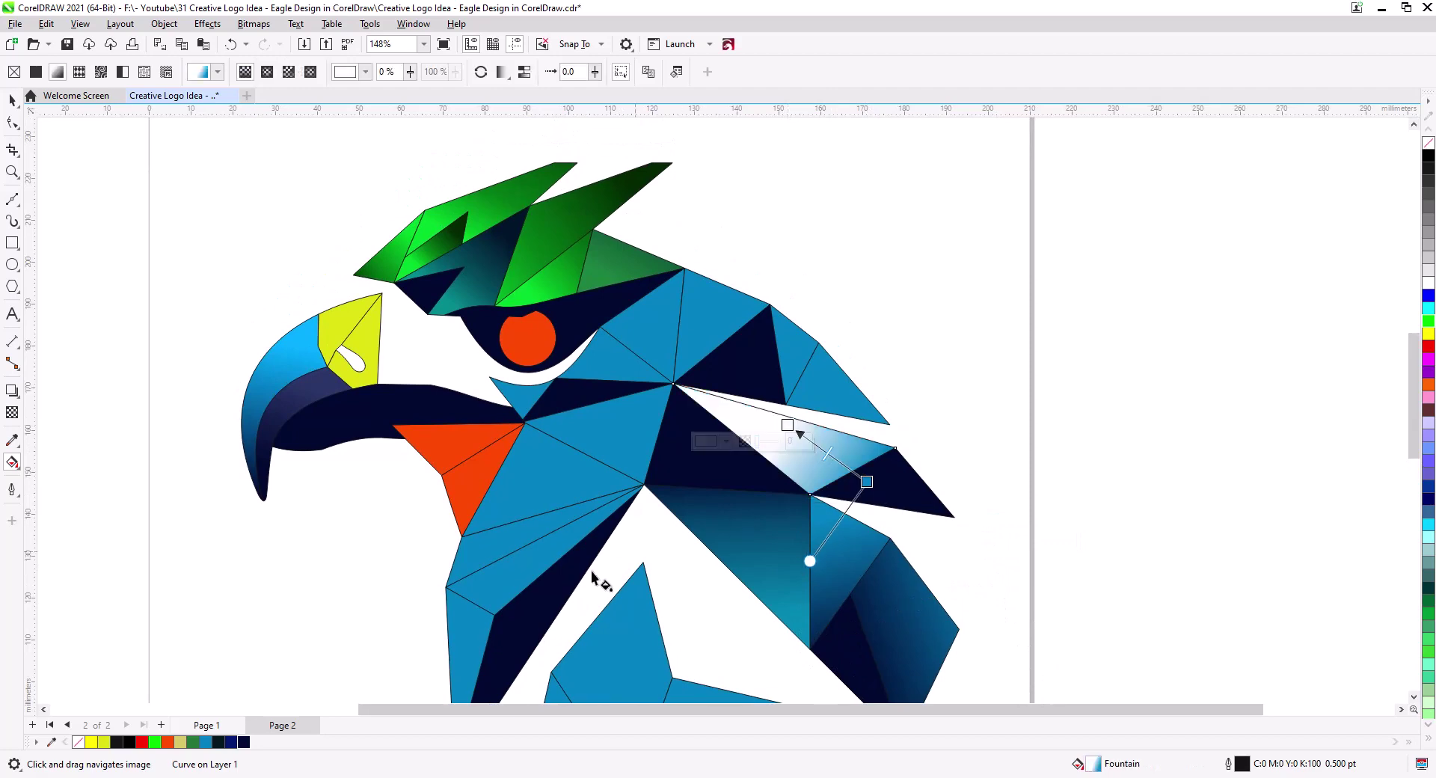
{"action": "left_click_drag", "start_coordinate": [866, 483], "coordinate": [867, 482]}
{"action": "left_click_drag", "start_coordinate": [206, 742], "coordinate": [754, 407]}
{"action": "left_click", "coordinate": [865, 482]}
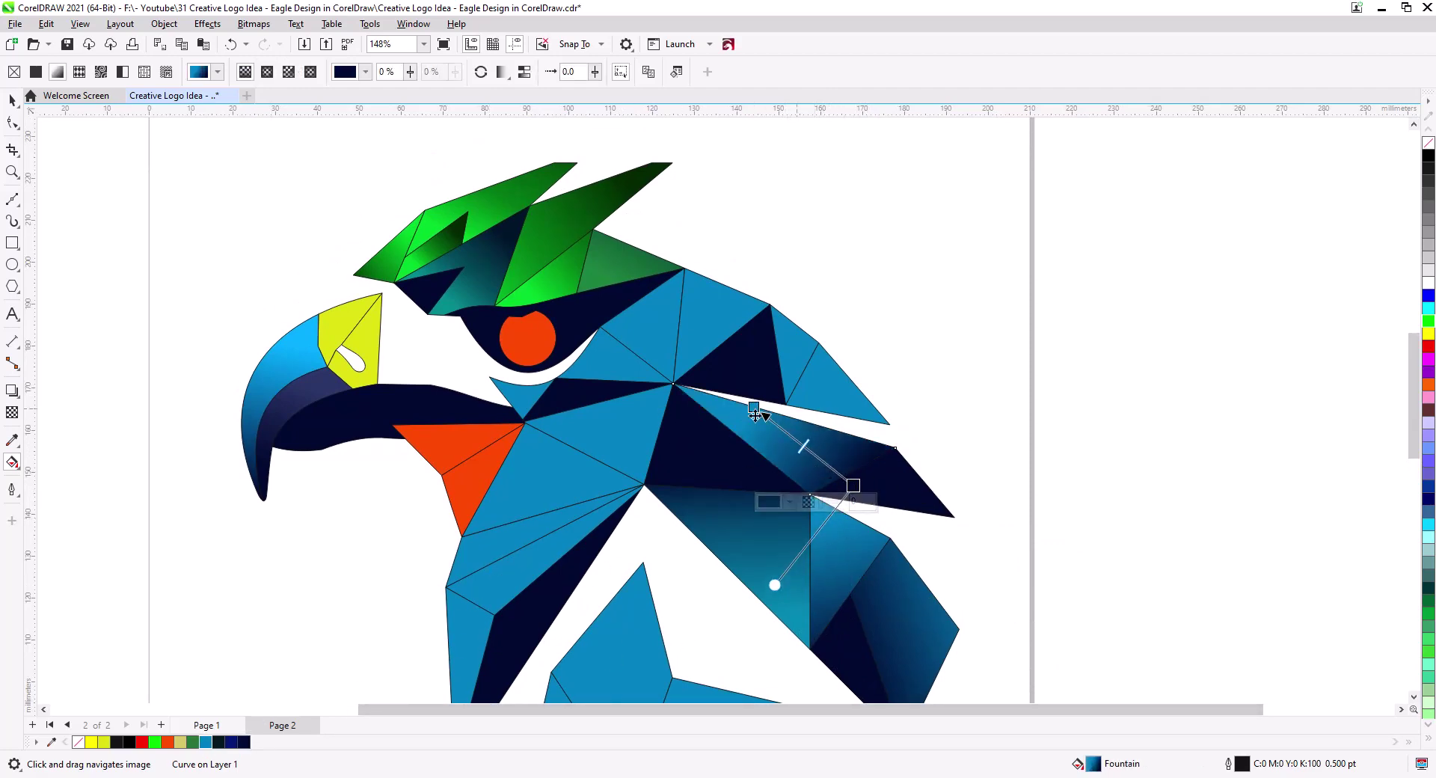
Shorten the gradient on the lowest feather's outer facet by moving its blue start in to the outer edge
{"action": "left_click_drag", "start_coordinate": [698, 596], "coordinate": [673, 545]}
{"action": "left_click", "coordinate": [901, 617]}
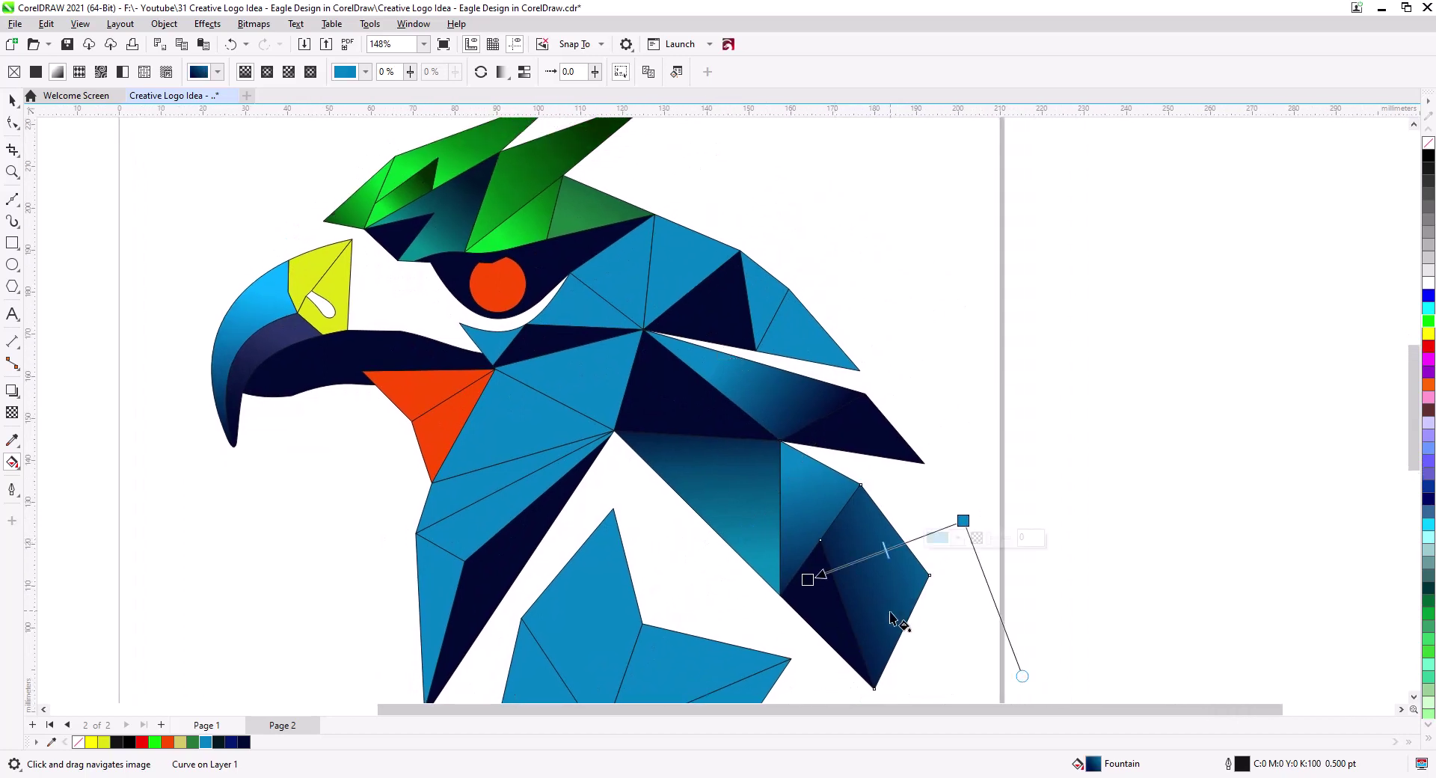
{"action": "left_click", "coordinate": [920, 547]}
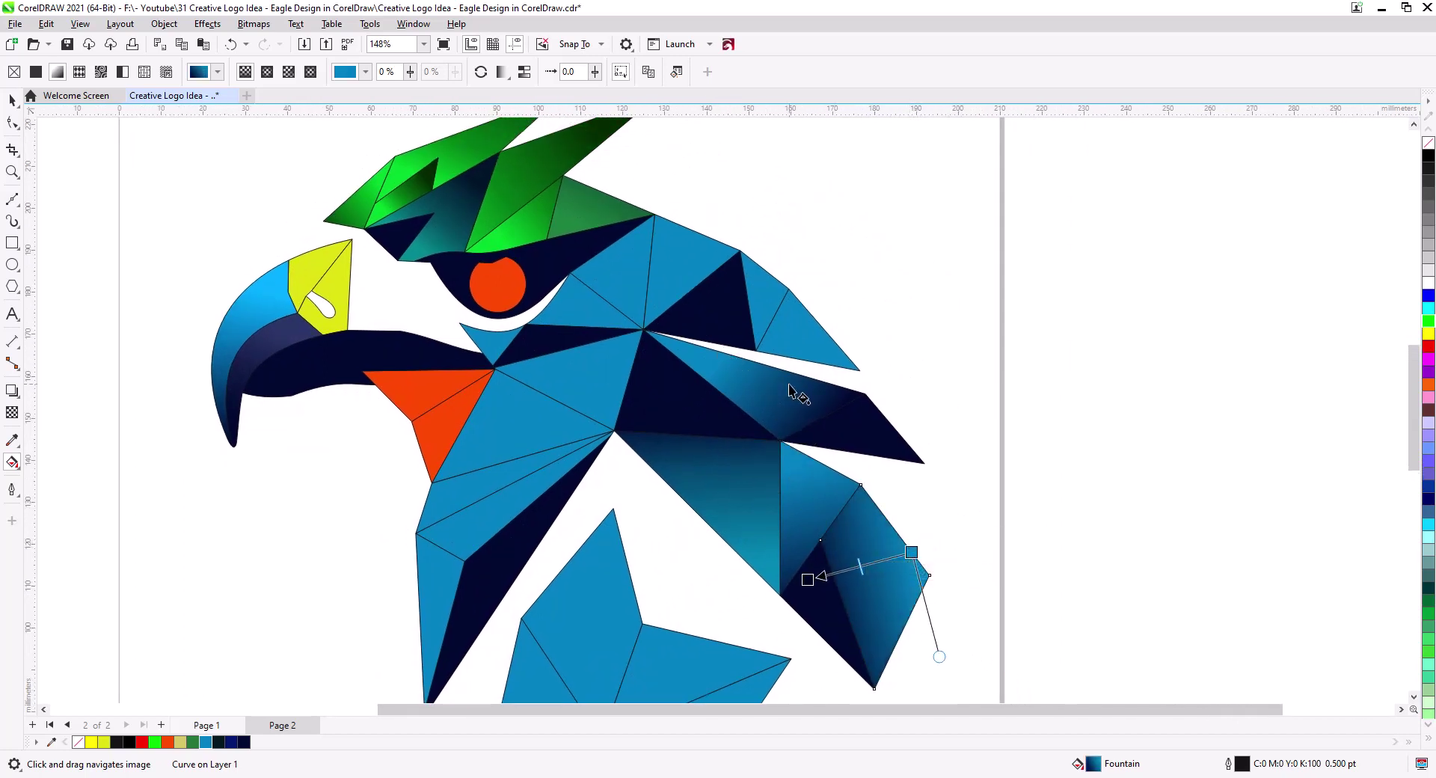
Apply a gradient to the upper wing feather's middle facet, from navy over the dark triangle to blue at the outer corner
{"action": "left_click", "coordinate": [806, 351]}
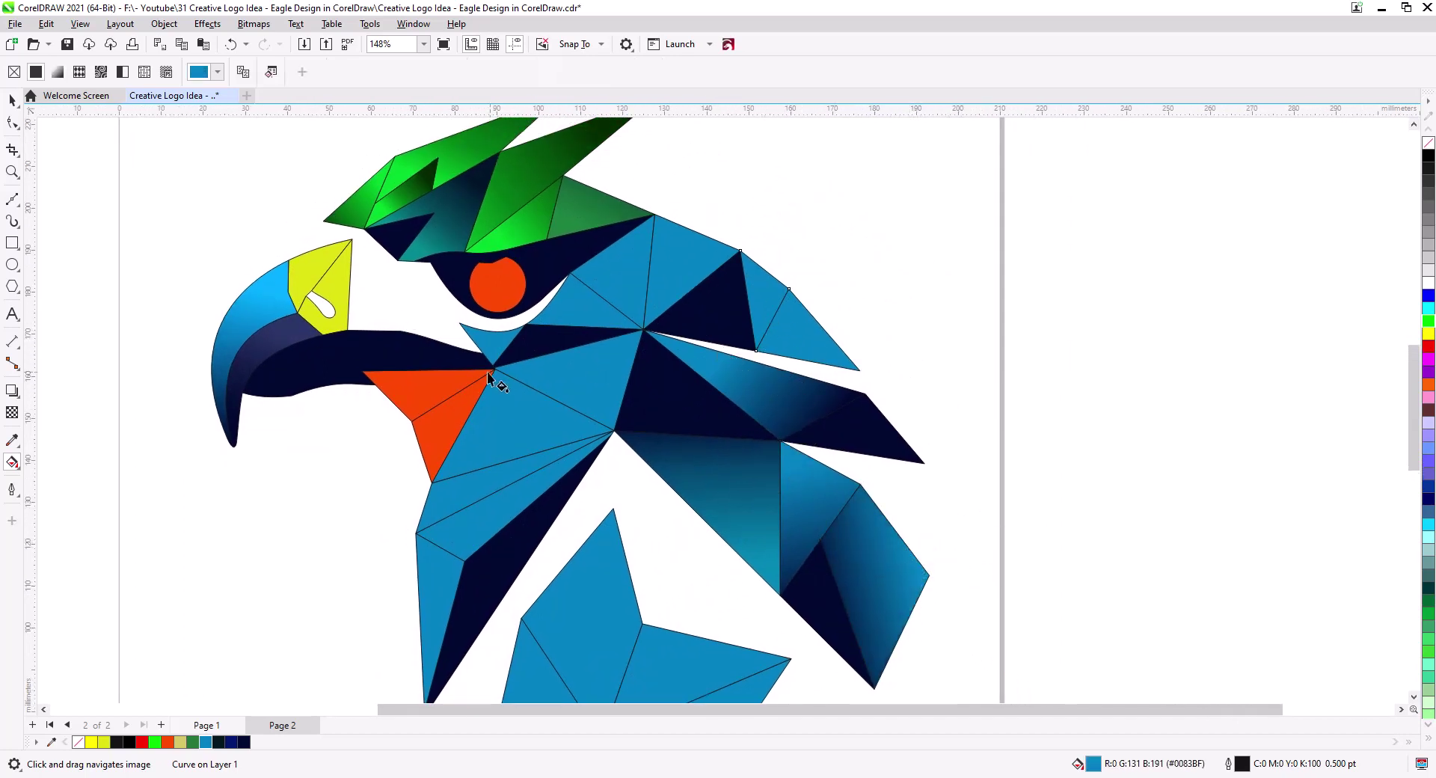
{"action": "left_click_drag", "start_coordinate": [784, 291], "coordinate": [713, 302]}
{"action": "left_click_drag", "start_coordinate": [764, 360], "coordinate": [731, 294]}
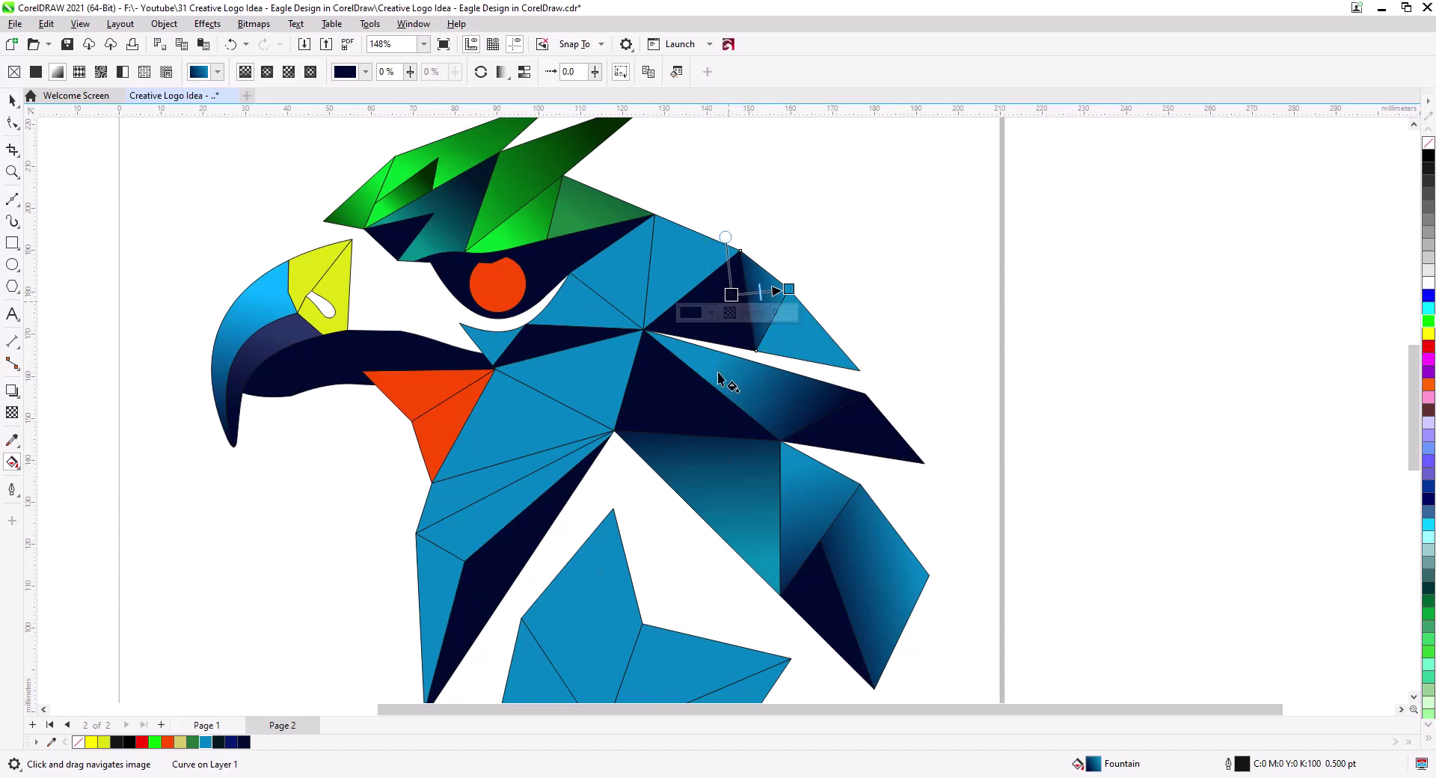
Apply a gradient to the upper wing feather's tip facet, from blue near the tip to navy over the dark triangle
{"action": "left_click_drag", "start_coordinate": [772, 320], "coordinate": [884, 378]}
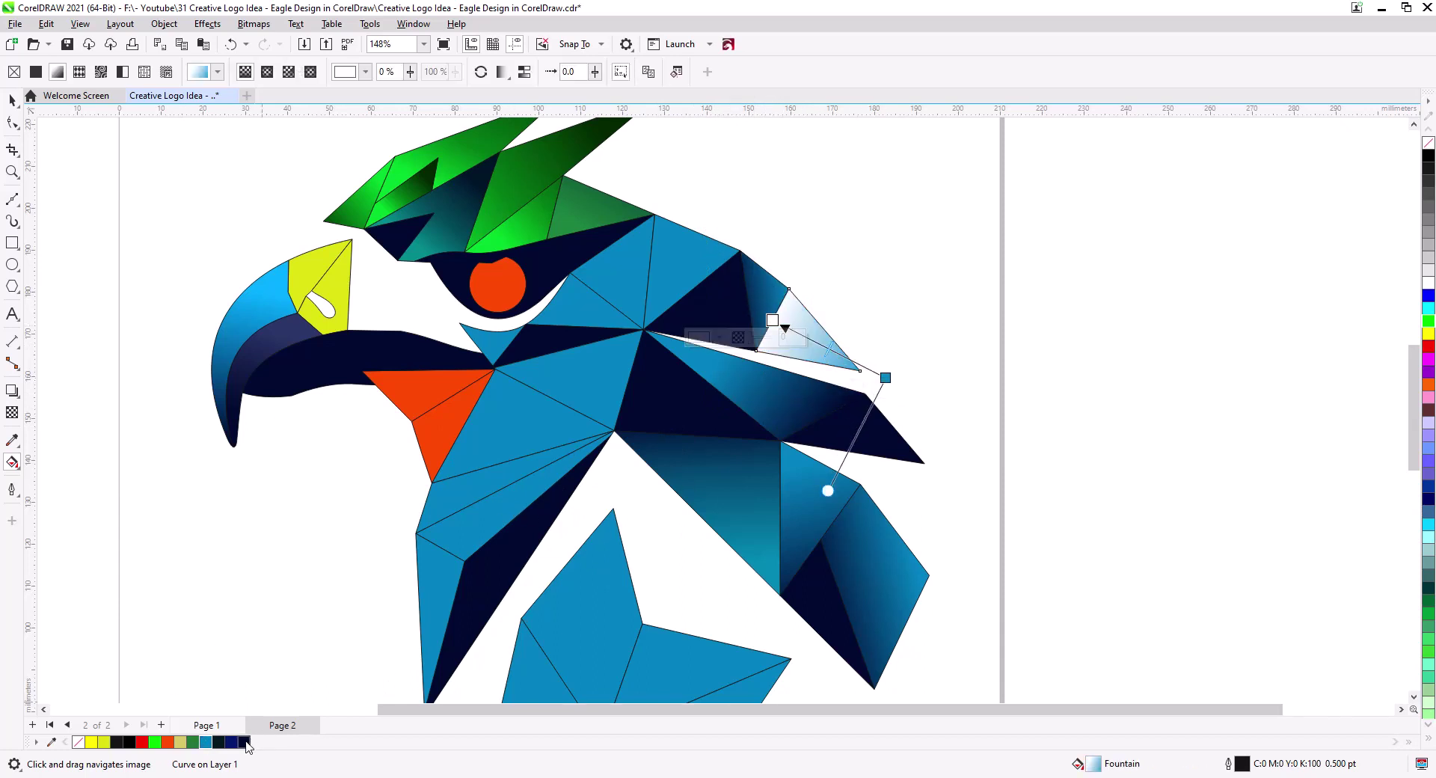
{"action": "left_click_drag", "start_coordinate": [243, 742], "coordinate": [773, 320]}
{"action": "left_click_drag", "start_coordinate": [884, 378], "coordinate": [836, 359]}
{"action": "left_click_drag", "start_coordinate": [772, 320], "coordinate": [734, 308]}
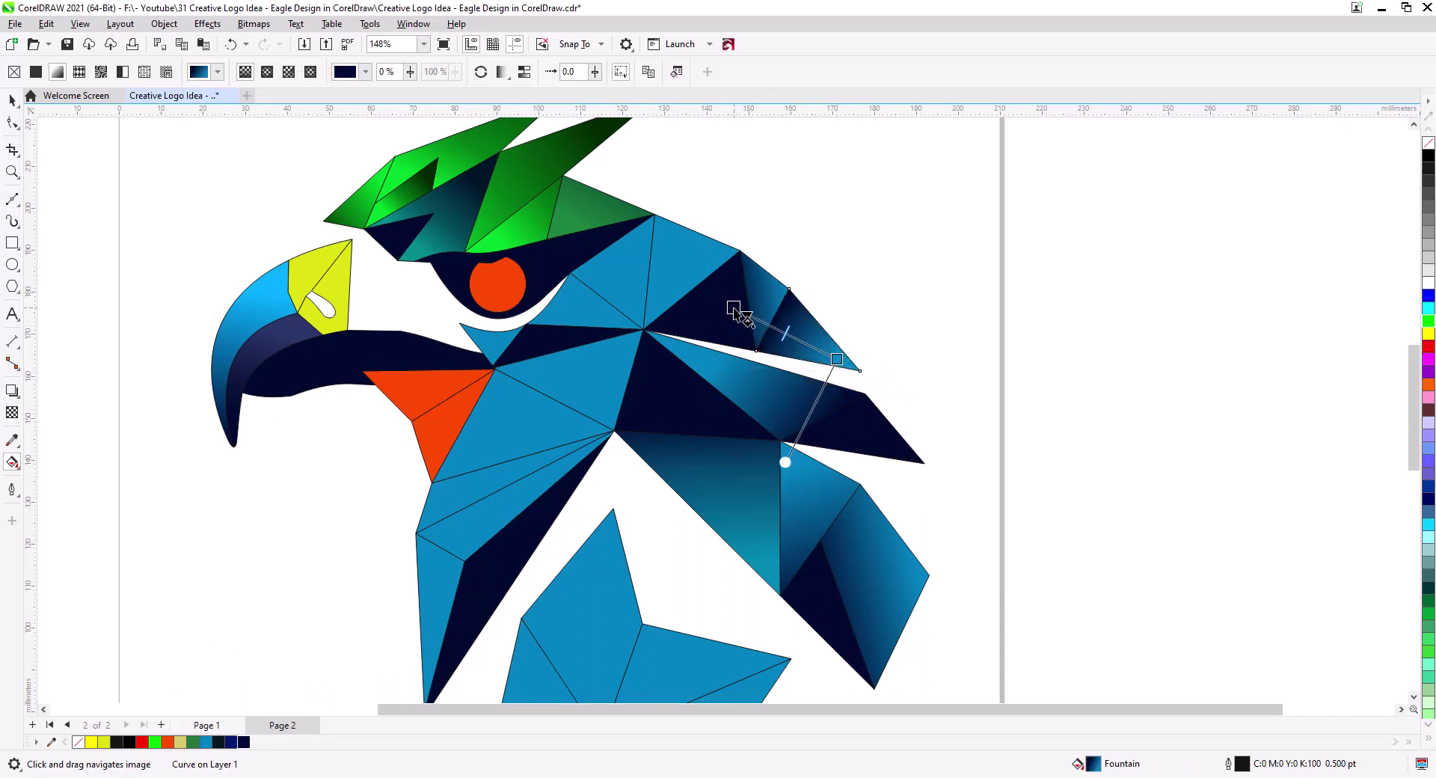
Apply a gradient to the facet above the upper feather's navy triangle, from navy inside that triangle to blue near the top edge
{"action": "left_click", "coordinate": [682, 258]}
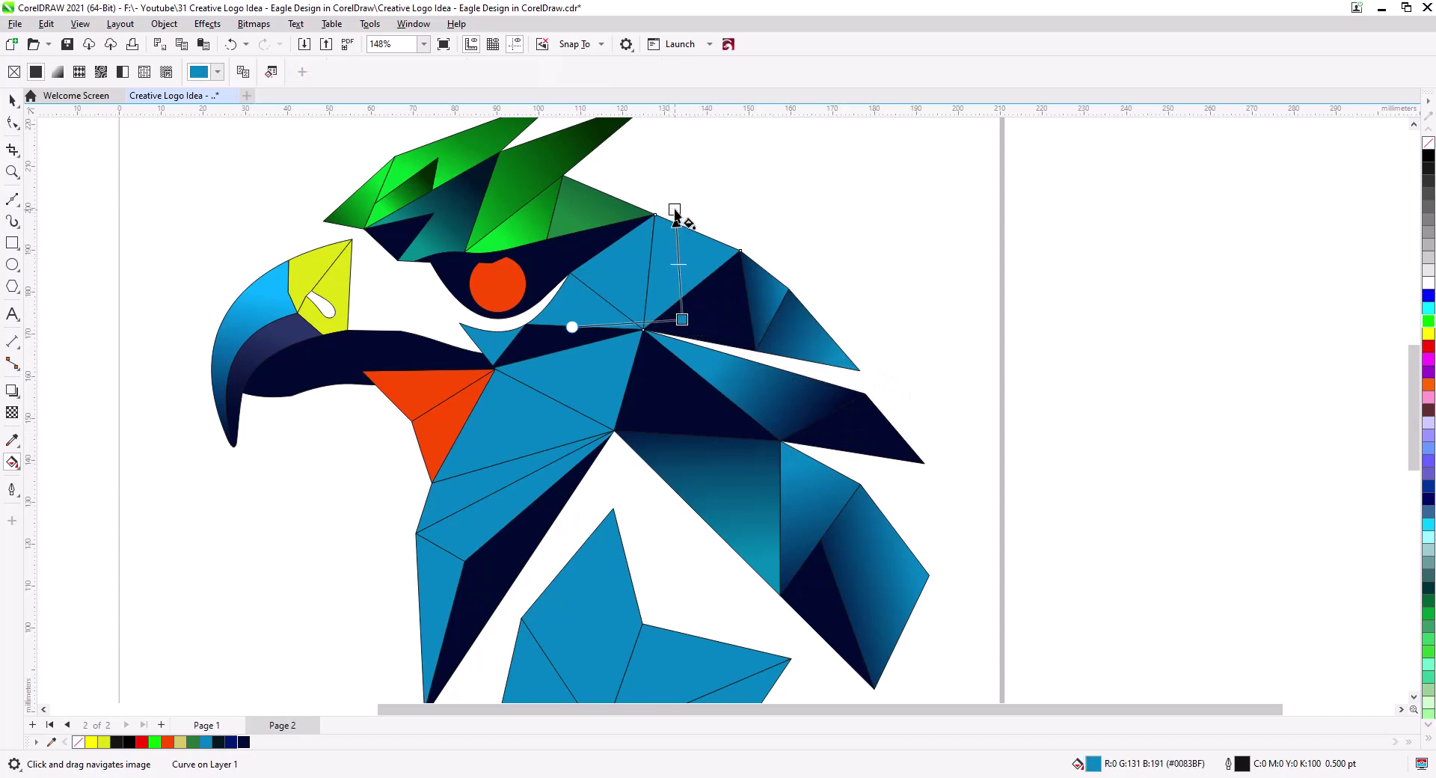
{"action": "left_click_drag", "start_coordinate": [675, 216], "coordinate": [674, 210]}
{"action": "left_click_drag", "start_coordinate": [684, 327], "coordinate": [682, 322]}
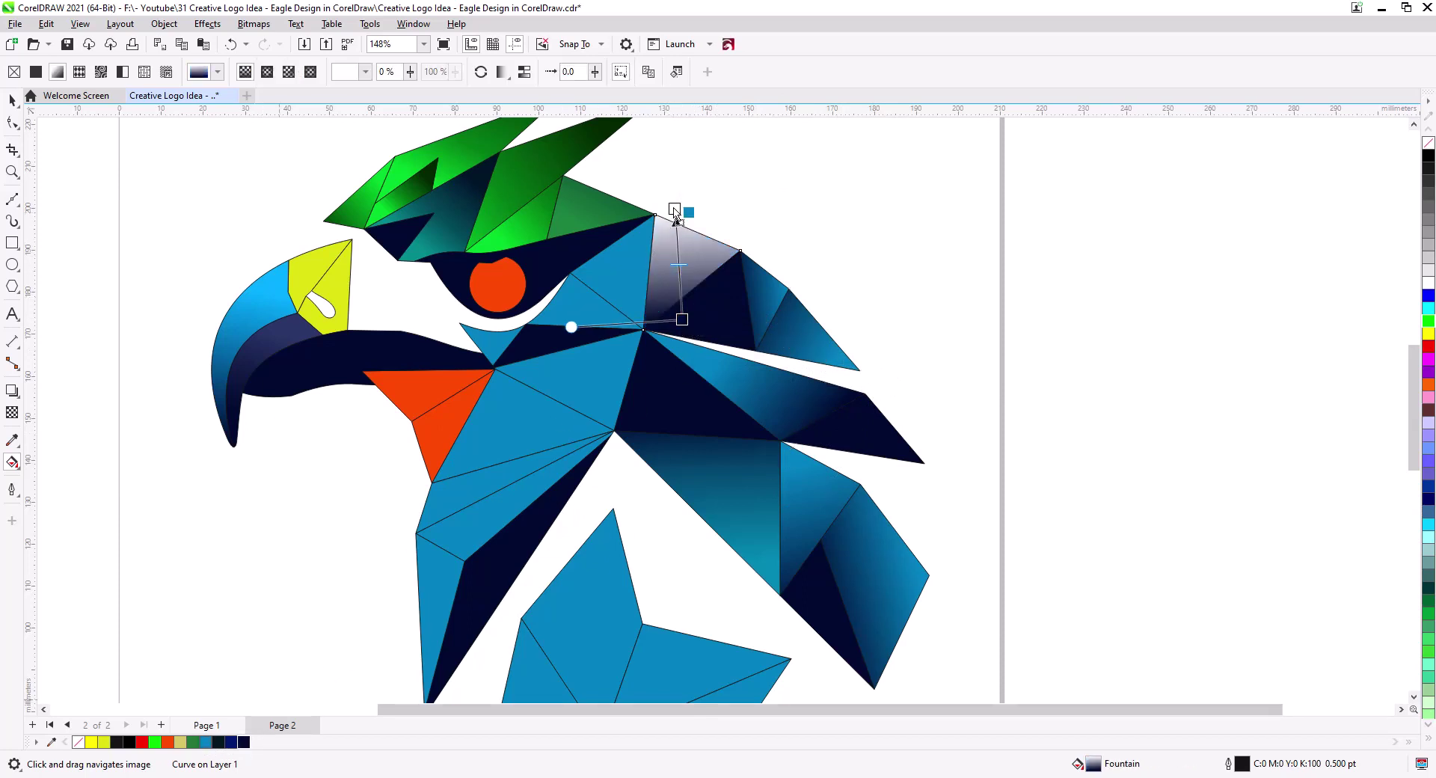
{"action": "left_click_drag", "start_coordinate": [674, 210], "coordinate": [674, 210]}
{"action": "left_click_drag", "start_coordinate": [681, 319], "coordinate": [728, 334]}
{"action": "left_click_drag", "start_coordinate": [675, 210], "coordinate": [678, 248]}
Apply a gradient to the facet just behind and below the eye, from navy at the lower end to blue at the upper corner
{"action": "left_click_drag", "start_coordinate": [584, 302], "coordinate": [595, 271]}
{"action": "left_click", "coordinate": [584, 302]}
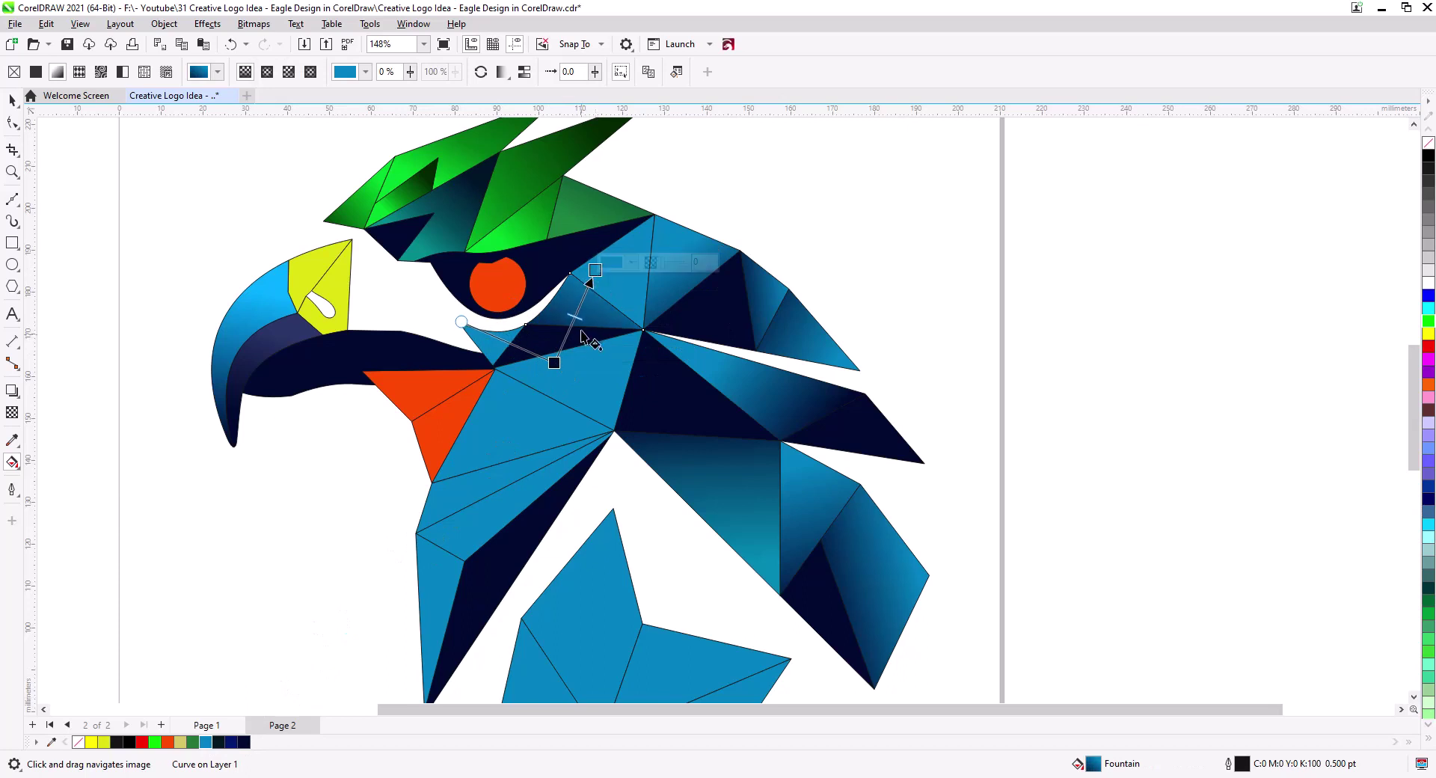
{"action": "left_click_drag", "start_coordinate": [554, 363], "coordinate": [582, 319]}
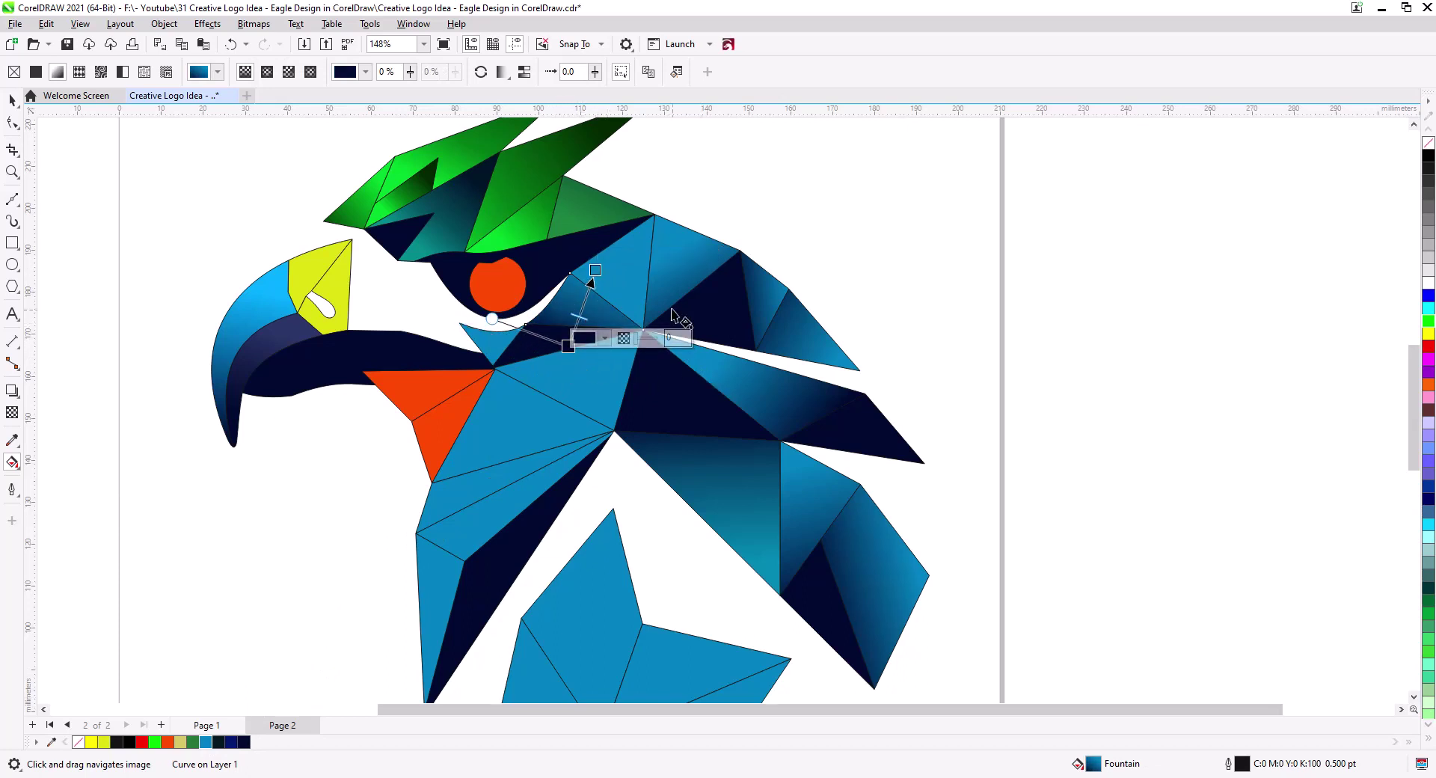
Give the triangular facet just behind the eye a linear gradient running from dark navy at its upper edge to blue
{"action": "left_click_drag", "start_coordinate": [596, 241], "coordinate": [626, 279]}
{"action": "key", "text": "ctrl+z"}
{"action": "left_click", "coordinate": [632, 301]}
{"action": "left_click_drag", "start_coordinate": [589, 235], "coordinate": [631, 294]}
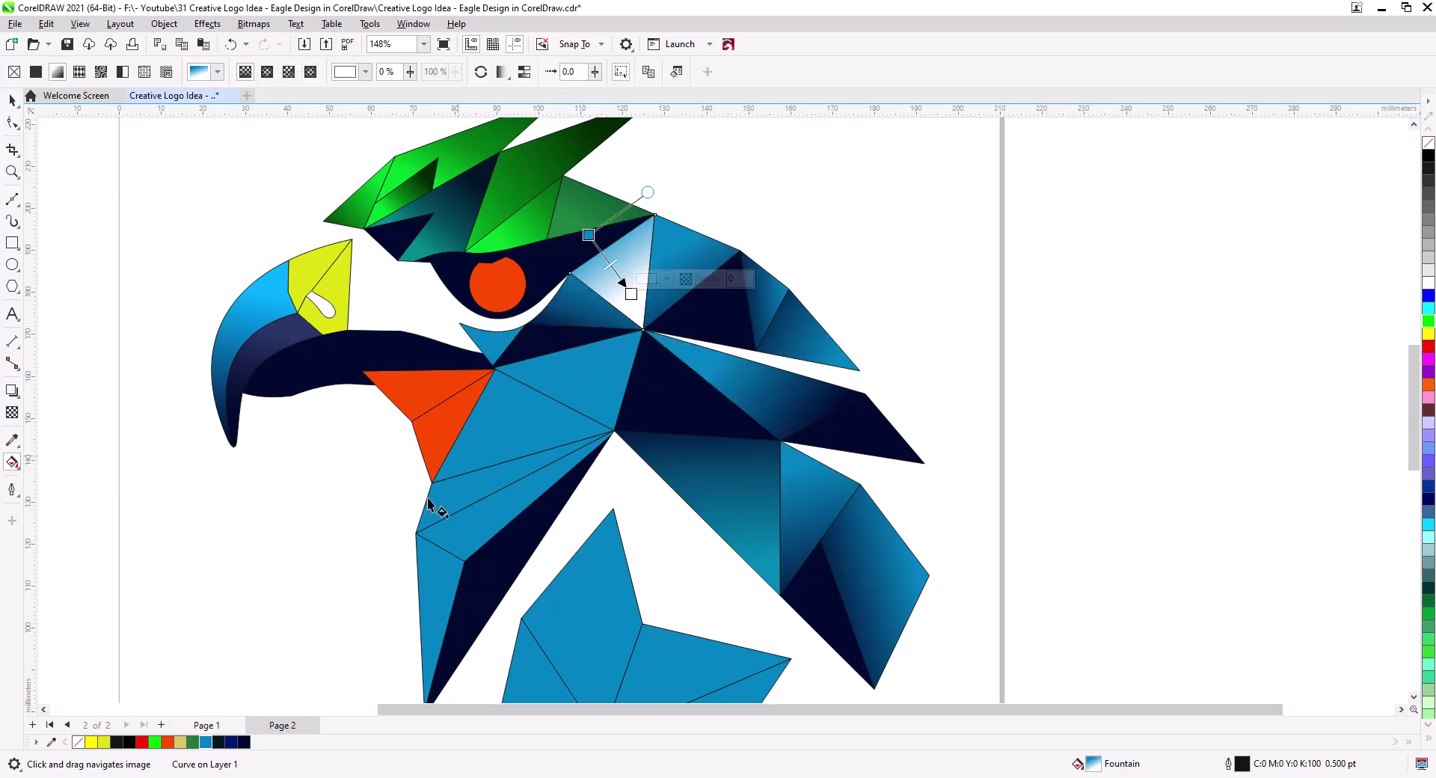
{"action": "left_click_drag", "start_coordinate": [243, 741], "coordinate": [588, 236]}
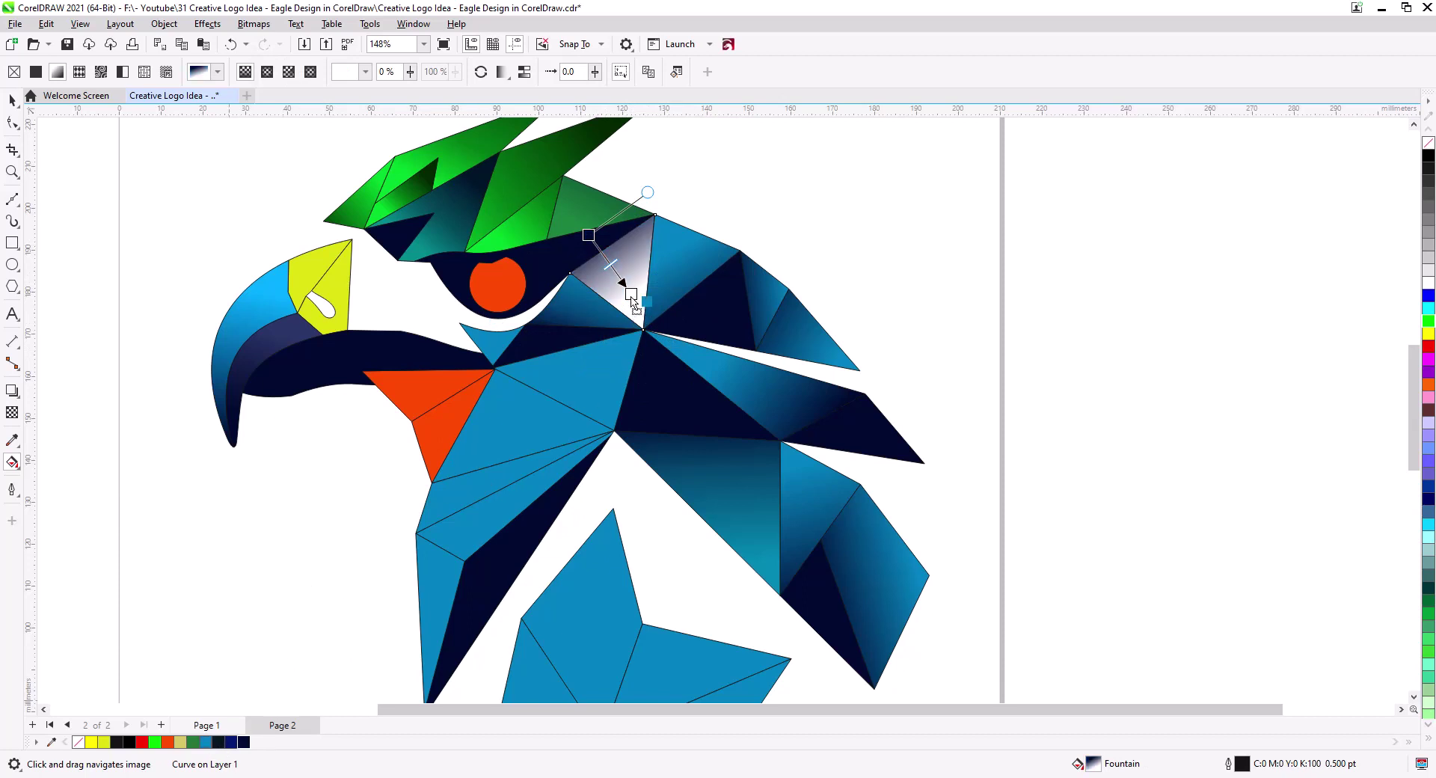
{"action": "left_click_drag", "start_coordinate": [631, 297], "coordinate": [631, 295]}
{"action": "mouse_move", "coordinate": [589, 235]}
{"action": "left_mouse_down"}
{"action": "mouse_move", "coordinate": [643, 323]}
{"action": "mouse_move", "coordinate": [590, 232]}
{"action": "left_mouse_up"}
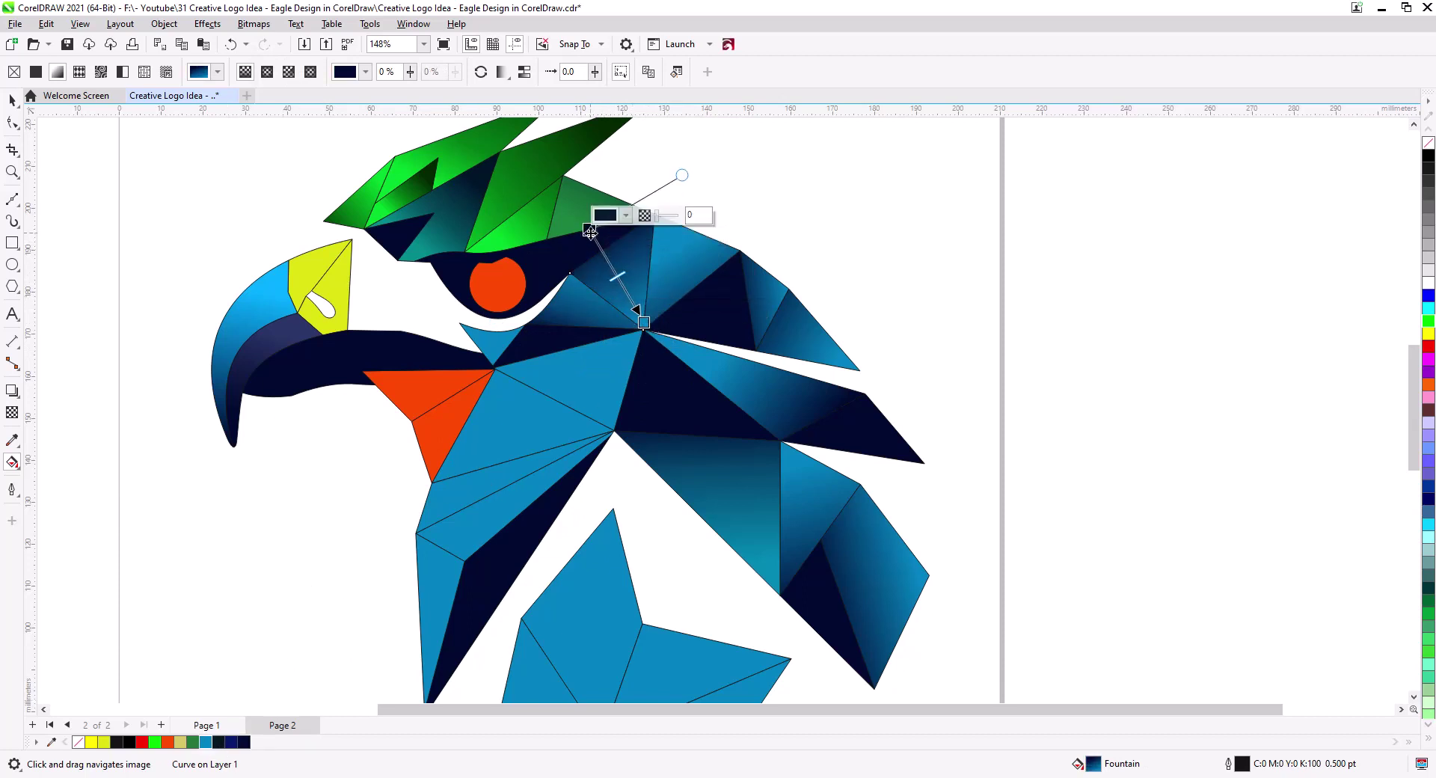
Apply a linear gradient to the large central neck facet, dark navy on its rear side and blue toward the beak
{"action": "left_click", "coordinate": [596, 411]}
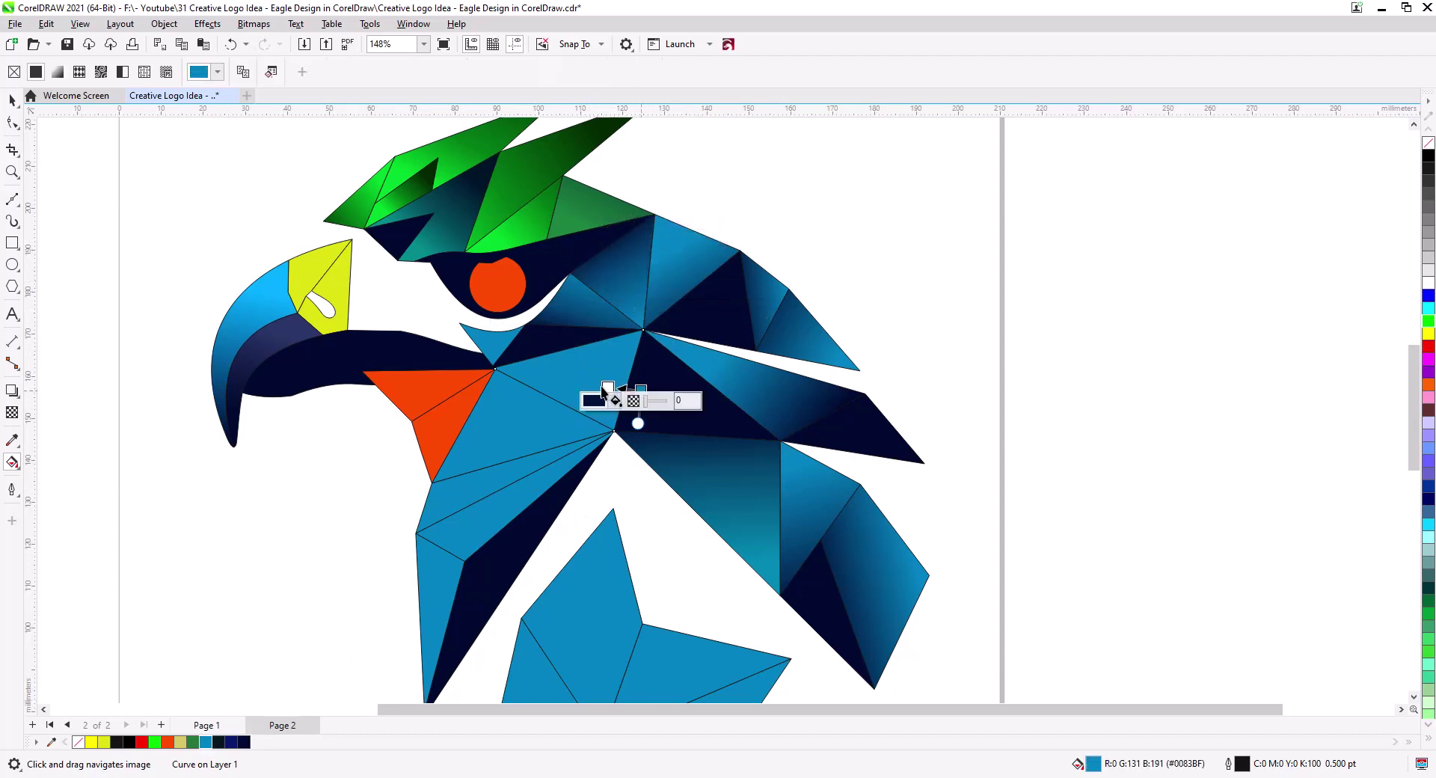
{"action": "left_click_drag", "start_coordinate": [603, 389], "coordinate": [539, 366]}
{"action": "left_click_drag", "start_coordinate": [243, 741], "coordinate": [639, 395]}
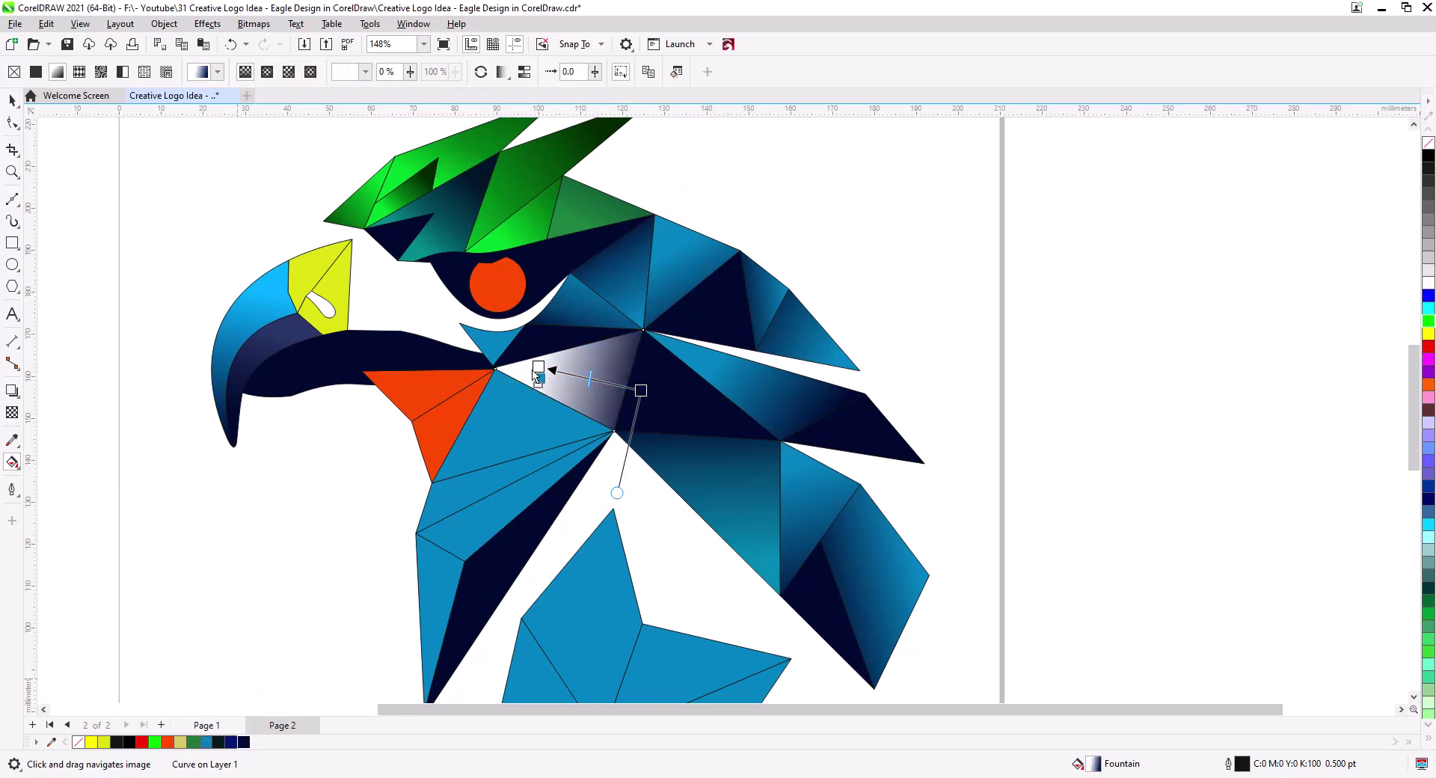
{"action": "left_click_drag", "start_coordinate": [533, 372], "coordinate": [538, 367]}
{"action": "left_click_drag", "start_coordinate": [640, 391], "coordinate": [575, 387]}
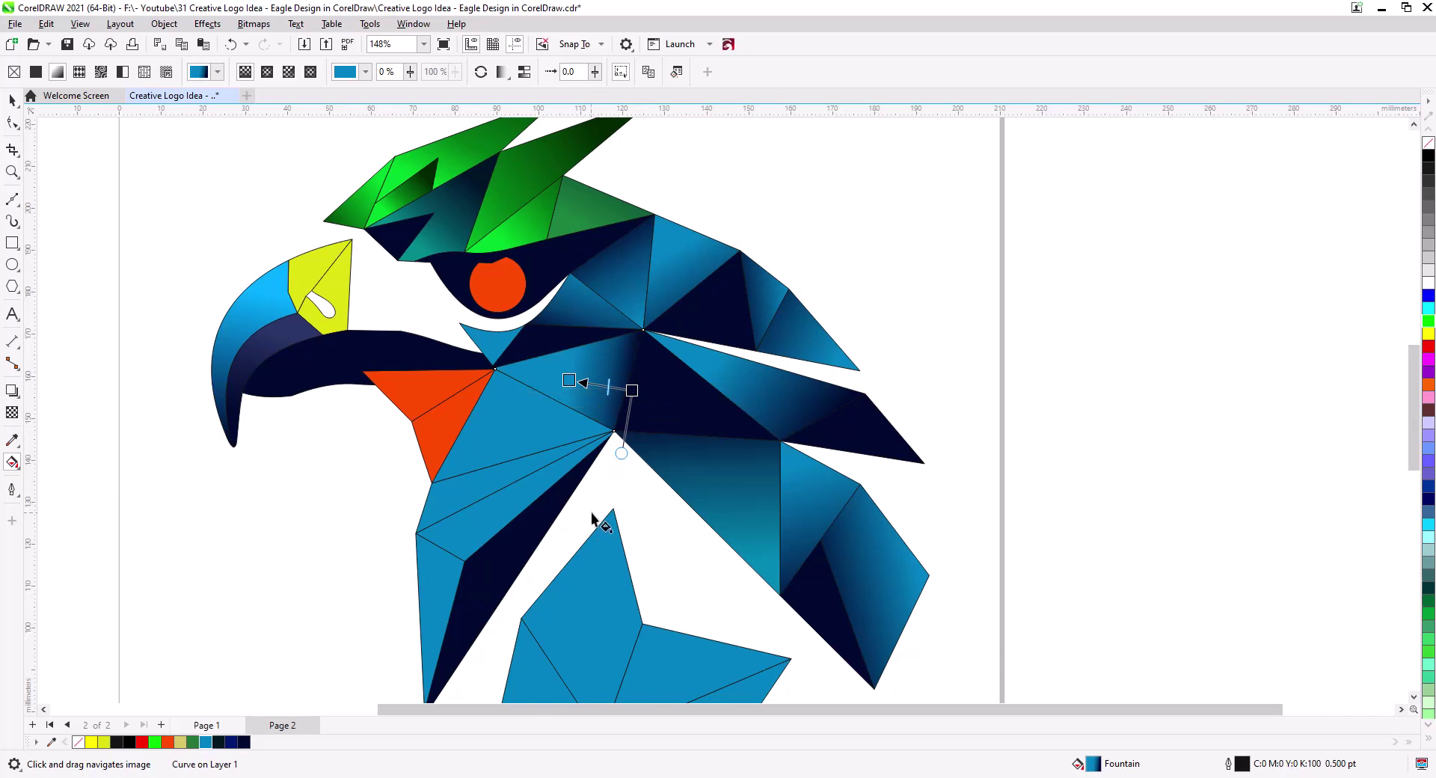
Apply an orange-to-blue linear gradient to the neck facet adjoining the orange throat patch
{"action": "left_click", "coordinate": [527, 444]}
{"action": "left_click_drag", "start_coordinate": [461, 413], "coordinate": [533, 424]}
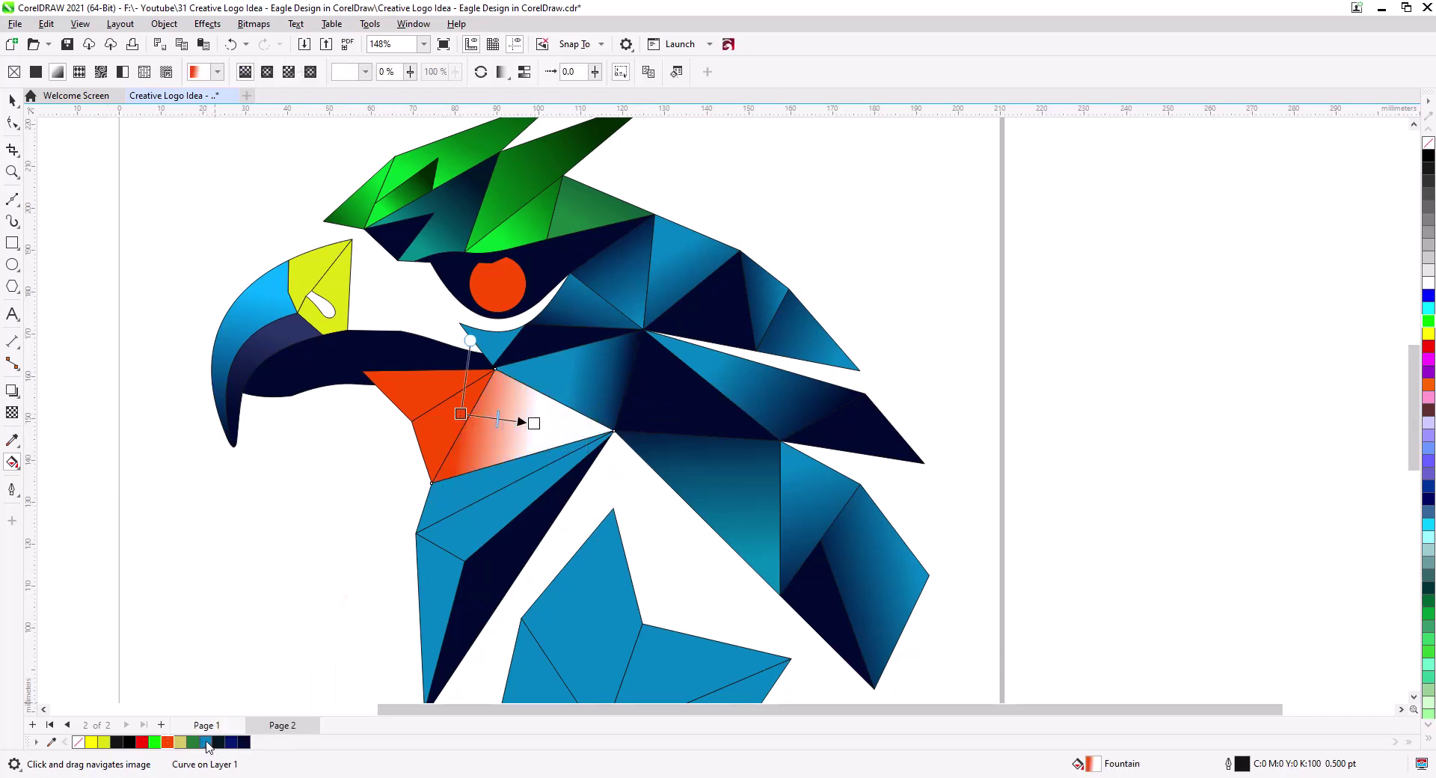
{"action": "left_click_drag", "start_coordinate": [535, 425], "coordinate": [534, 423]}
{"action": "left_click_drag", "start_coordinate": [461, 414], "coordinate": [445, 393]}
{"action": "left_click_drag", "start_coordinate": [533, 423], "coordinate": [527, 434]}
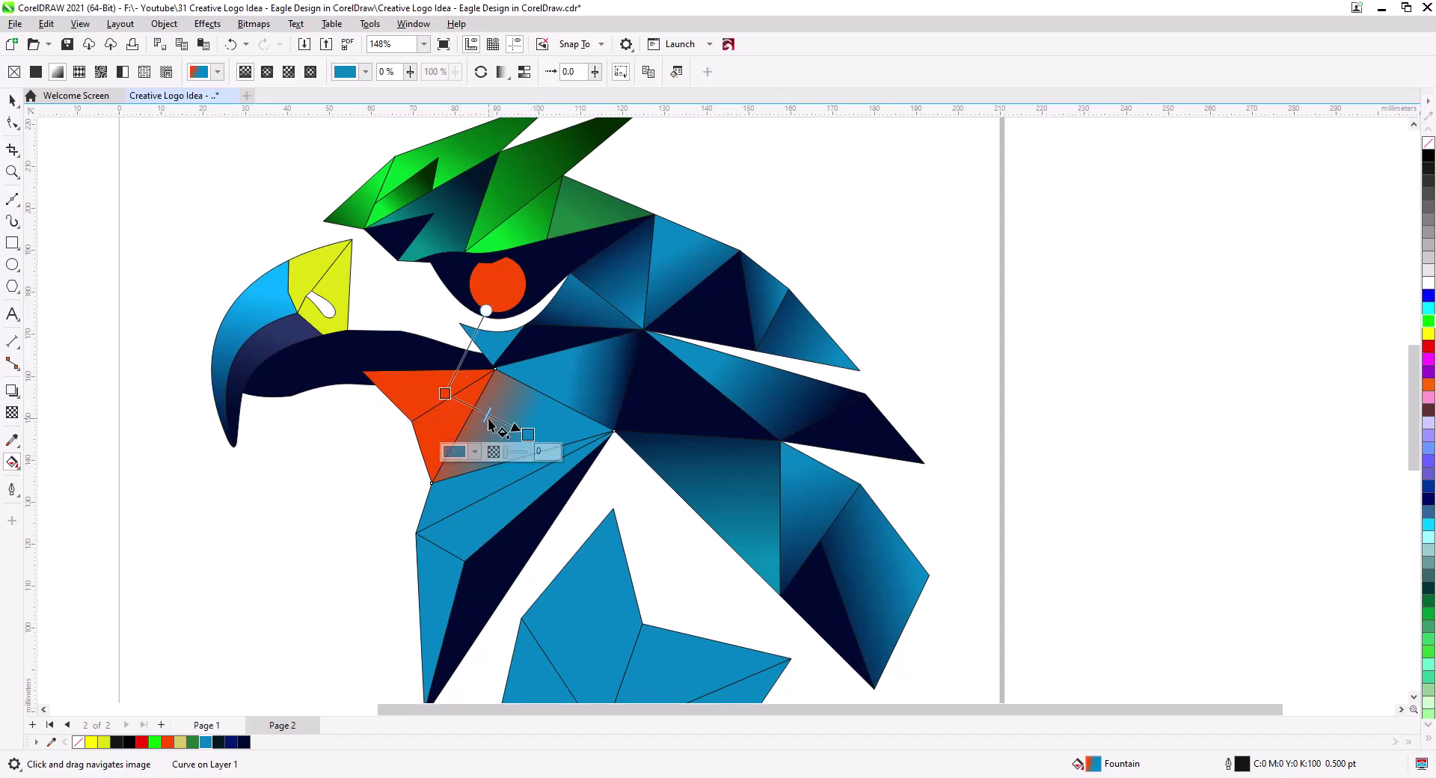
Apply a linear gradient to the lower of the two narrow neck strips, dark navy at its lower edge and blue above
{"action": "left_click", "coordinate": [484, 525]}
{"action": "left_click", "coordinate": [473, 519]}
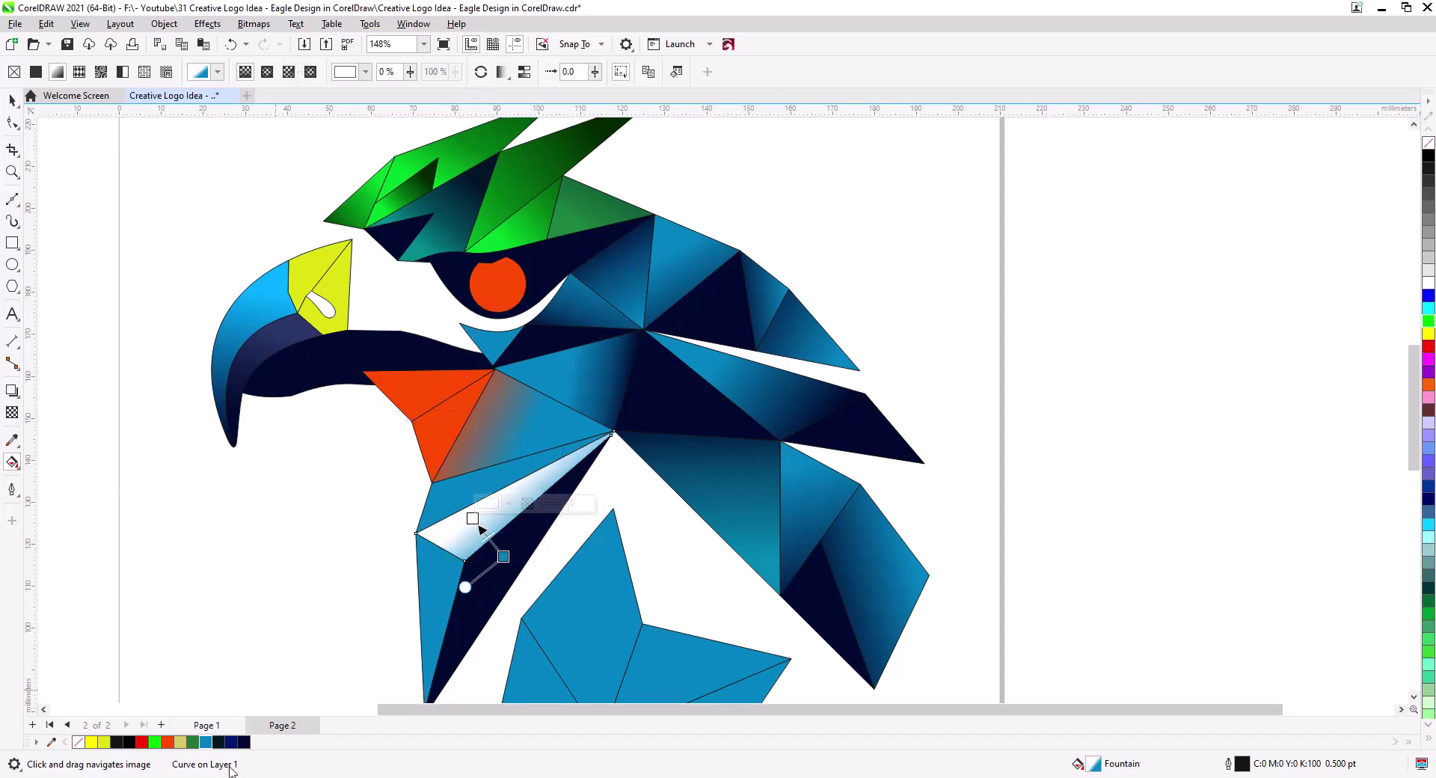
{"action": "left_click_drag", "start_coordinate": [506, 568], "coordinate": [505, 566]}
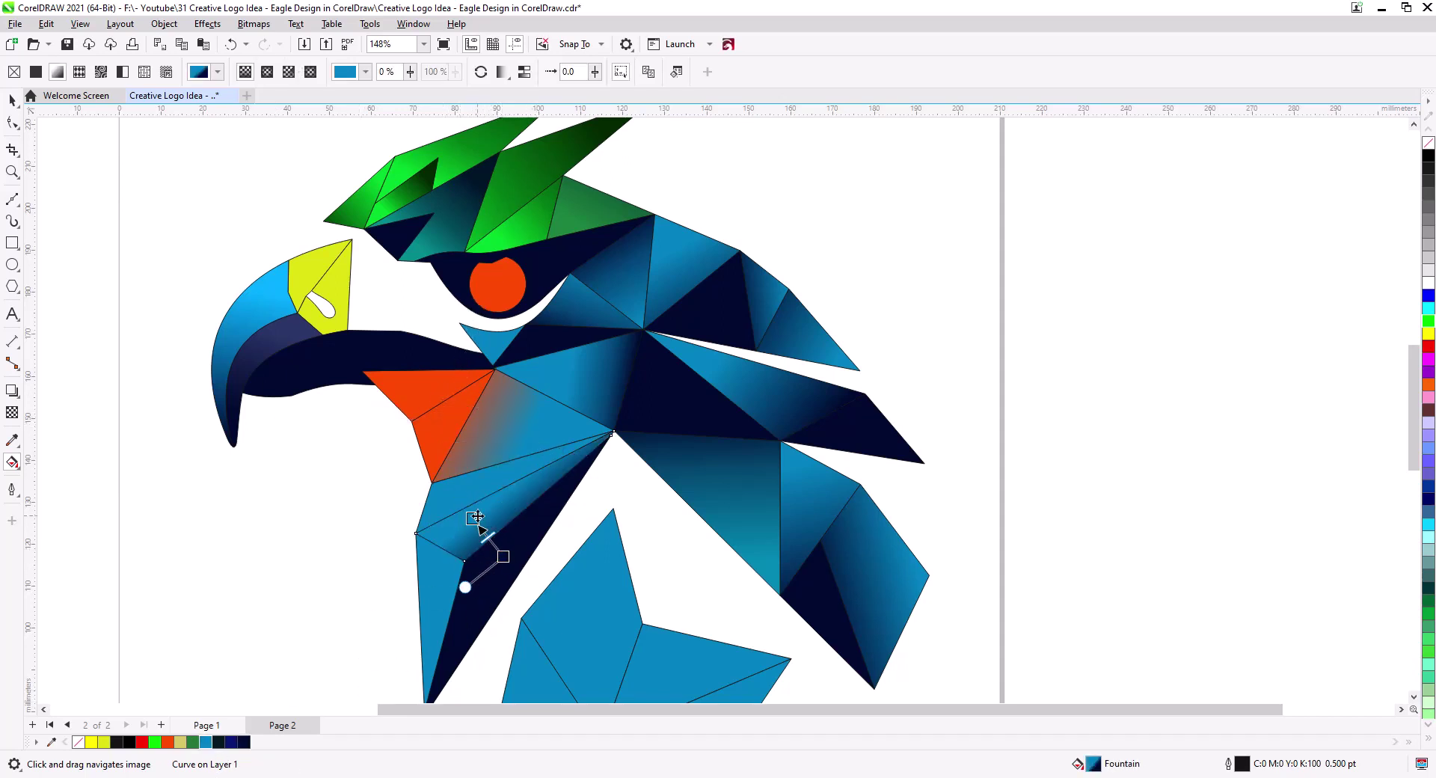
Apply a navy-to-blue linear gradient to the lowest facet at the front of the neck
{"action": "left_click", "coordinate": [441, 610]}
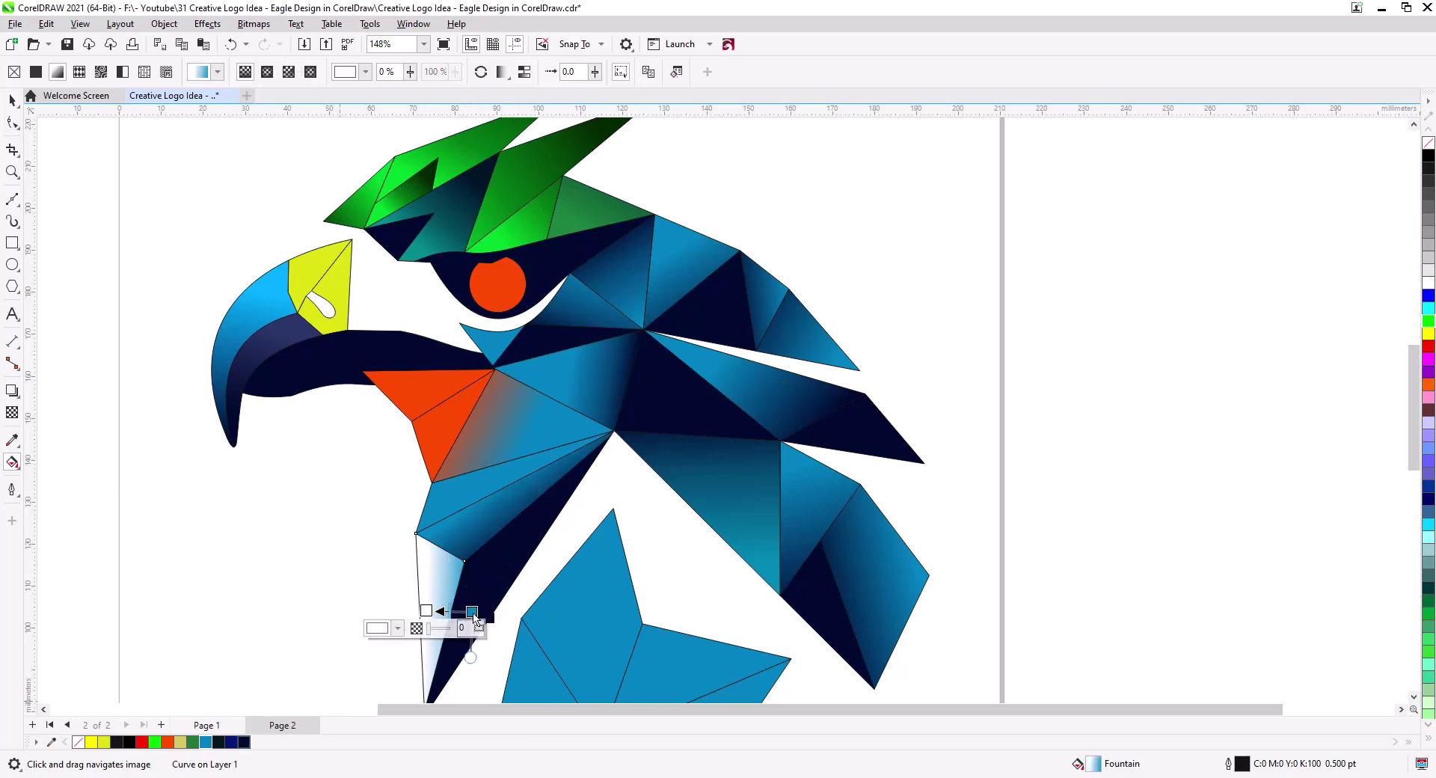
{"action": "left_click_drag", "start_coordinate": [474, 618], "coordinate": [419, 662]}
{"action": "mouse_move", "coordinate": [411, 600]}
{"action": "left_mouse_down"}
{"action": "mouse_move", "coordinate": [462, 608]}
{"action": "mouse_move", "coordinate": [425, 599]}
{"action": "left_mouse_up"}
Give the dark shape around the eye a linear gradient from green along the brow to dark navy below
{"action": "scroll", "coordinate": [583, 540], "scroll_direction": "up", "scroll_amount": 3}
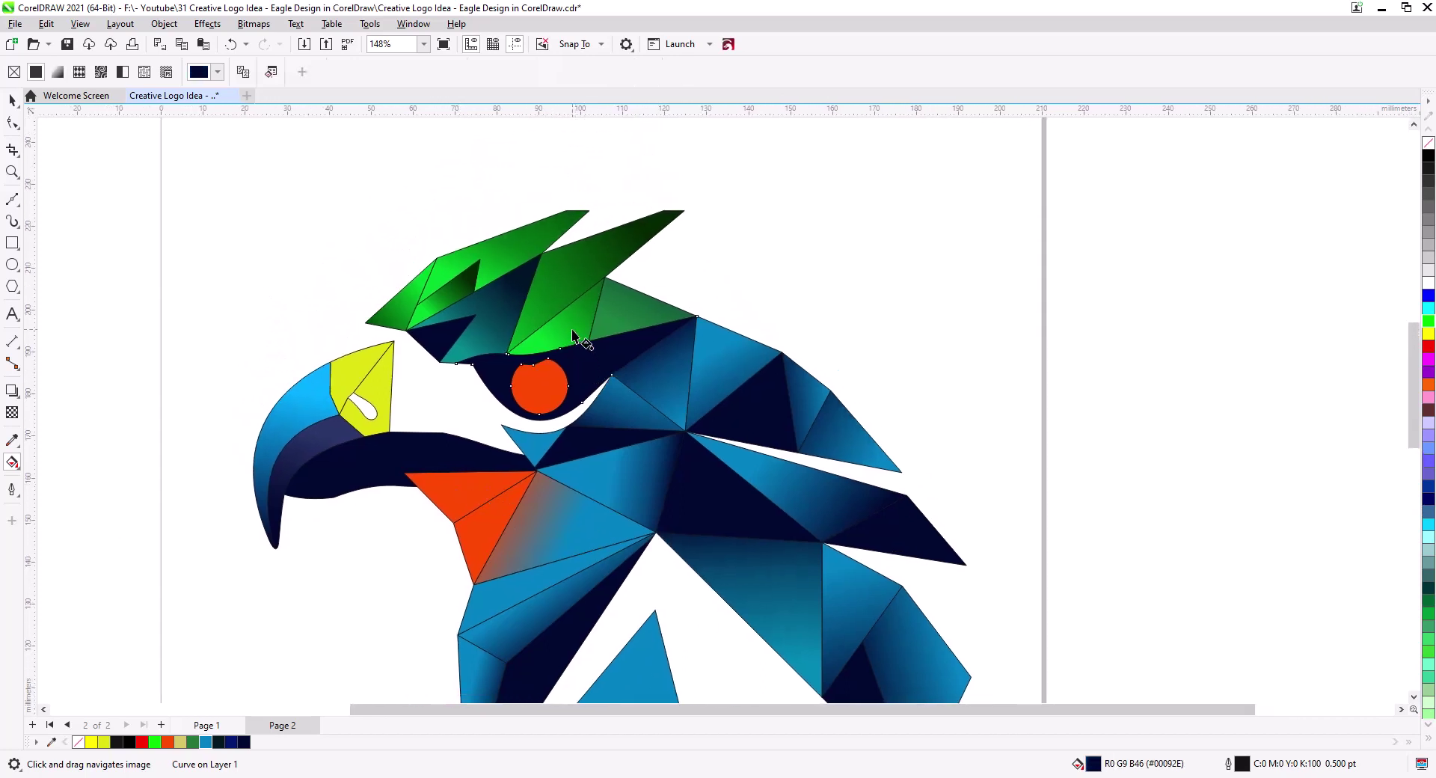
{"action": "left_click_drag", "start_coordinate": [572, 329], "coordinate": [585, 372]}
{"action": "left_click_drag", "start_coordinate": [253, 740], "coordinate": [558, 433]}
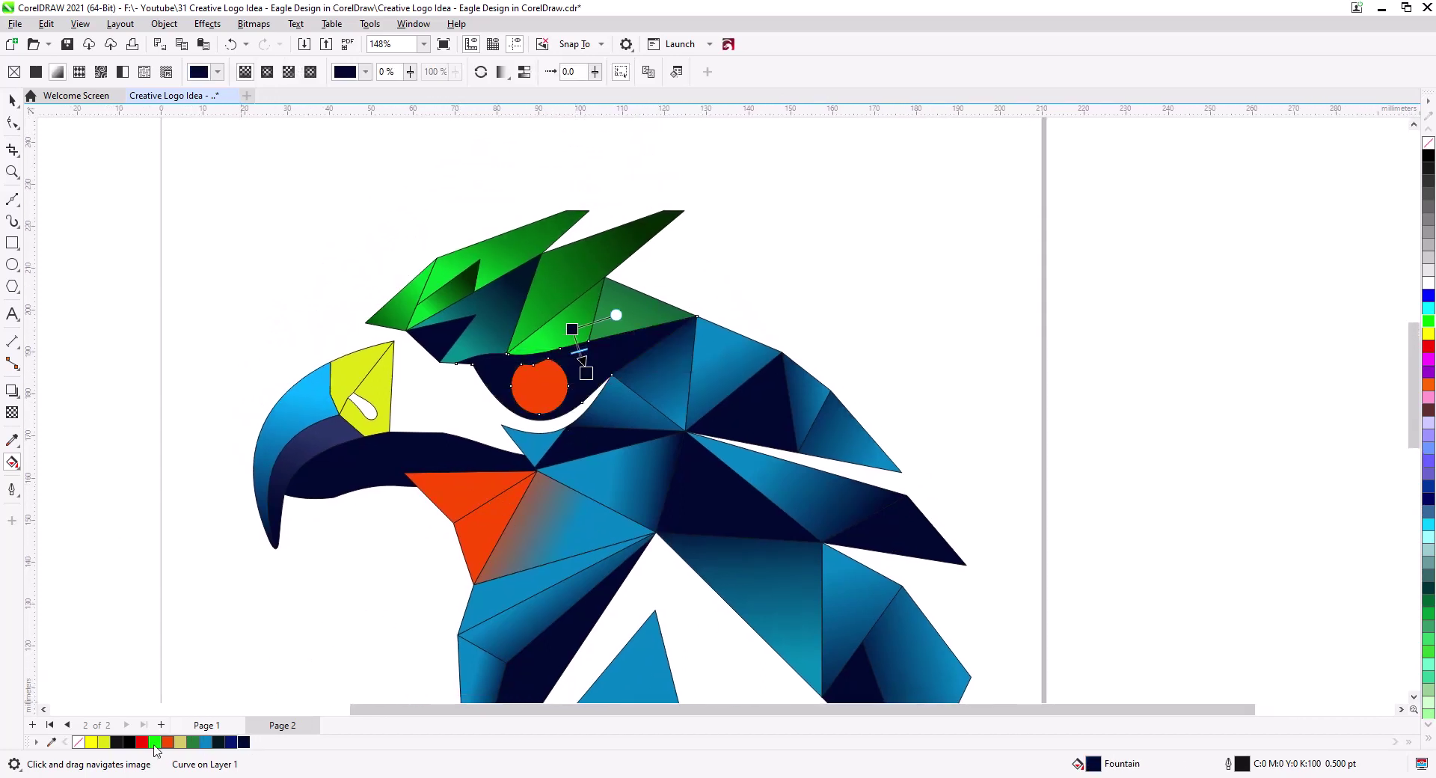
{"action": "left_click_drag", "start_coordinate": [572, 329], "coordinate": [534, 264]}
{"action": "scroll", "coordinate": [572, 329], "scroll_direction": "up", "scroll_amount": 4}
{"action": "mouse_move", "coordinate": [567, 430]}
{"action": "left_mouse_down"}
{"action": "mouse_move", "coordinate": [555, 388]}
{"action": "mouse_move", "coordinate": [591, 495]}
{"action": "mouse_move", "coordinate": [519, 471]}
{"action": "left_mouse_up"}
Readjust the gradient of the rear green crest facet so it darkens from green at the front to dark green at the rear
{"action": "left_click", "coordinate": [619, 348]}
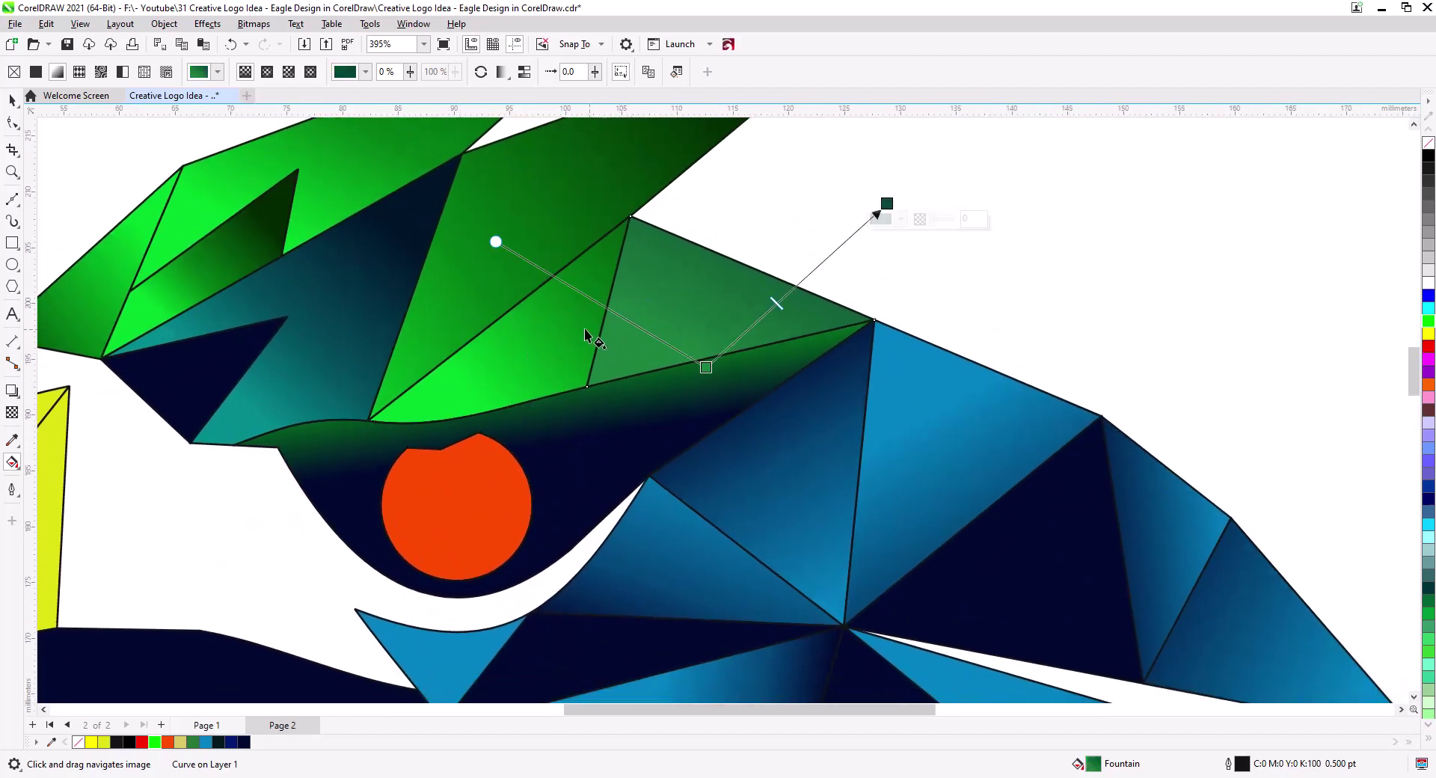
{"action": "left_click_drag", "start_coordinate": [567, 326], "coordinate": [689, 309]}
{"action": "left_click_drag", "start_coordinate": [533, 380], "coordinate": [523, 337]}
{"action": "left_click_drag", "start_coordinate": [635, 313], "coordinate": [766, 406]}
Reposition the gradient of the long rear crest feather, with bright green at its base and dark green at its tip
{"action": "left_click", "coordinate": [603, 434]}
{"action": "left_click_drag", "start_coordinate": [603, 435], "coordinate": [689, 523]}
{"action": "left_click_drag", "start_coordinate": [517, 606], "coordinate": [547, 584]}
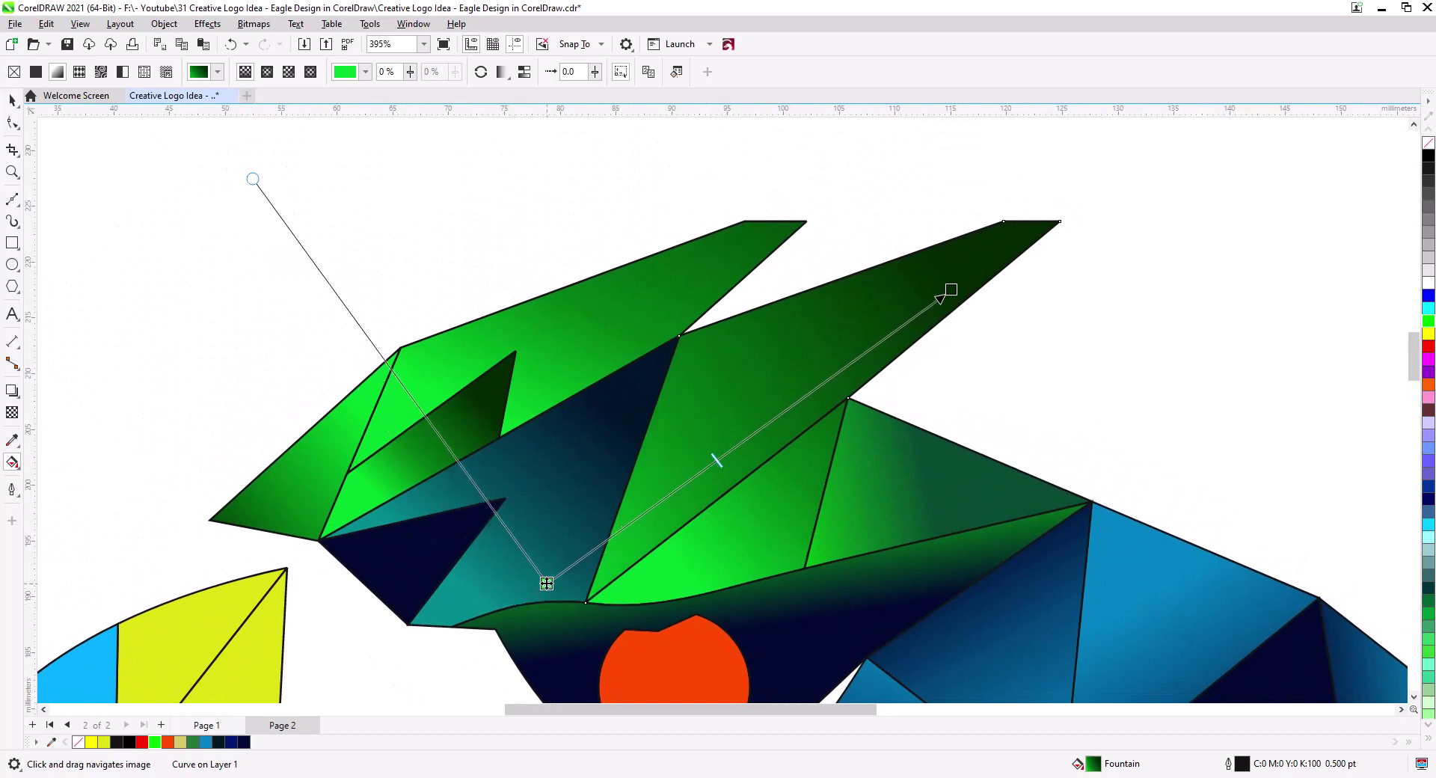
{"action": "scroll", "coordinate": [613, 490], "scroll_direction": "down", "scroll_amount": 4}
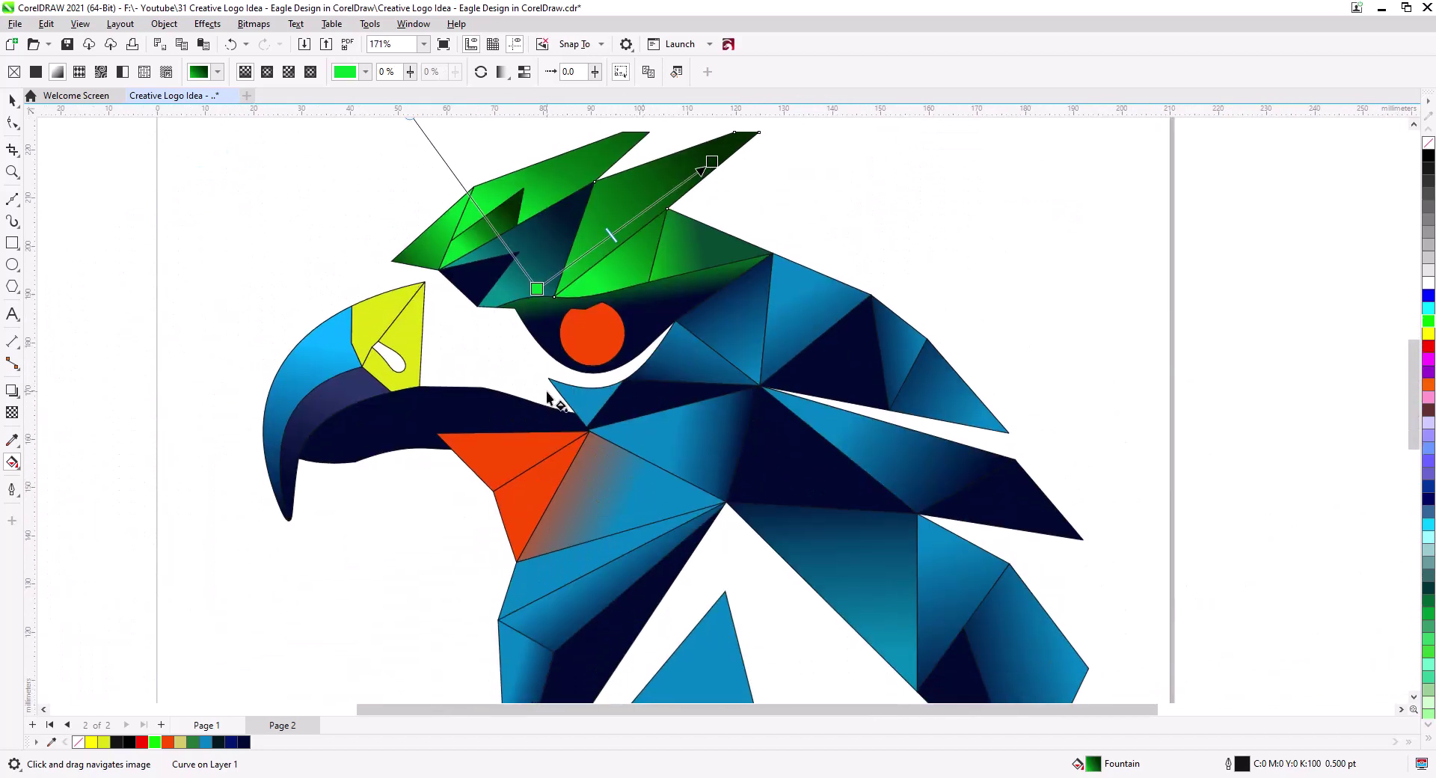
Recolour the teal end of the large brow facet's gradient to blue and adjust its blend into dark navy toward the crest
{"action": "scroll", "coordinate": [618, 448], "scroll_direction": "up", "scroll_amount": 3}
{"action": "left_click", "coordinate": [666, 349]}
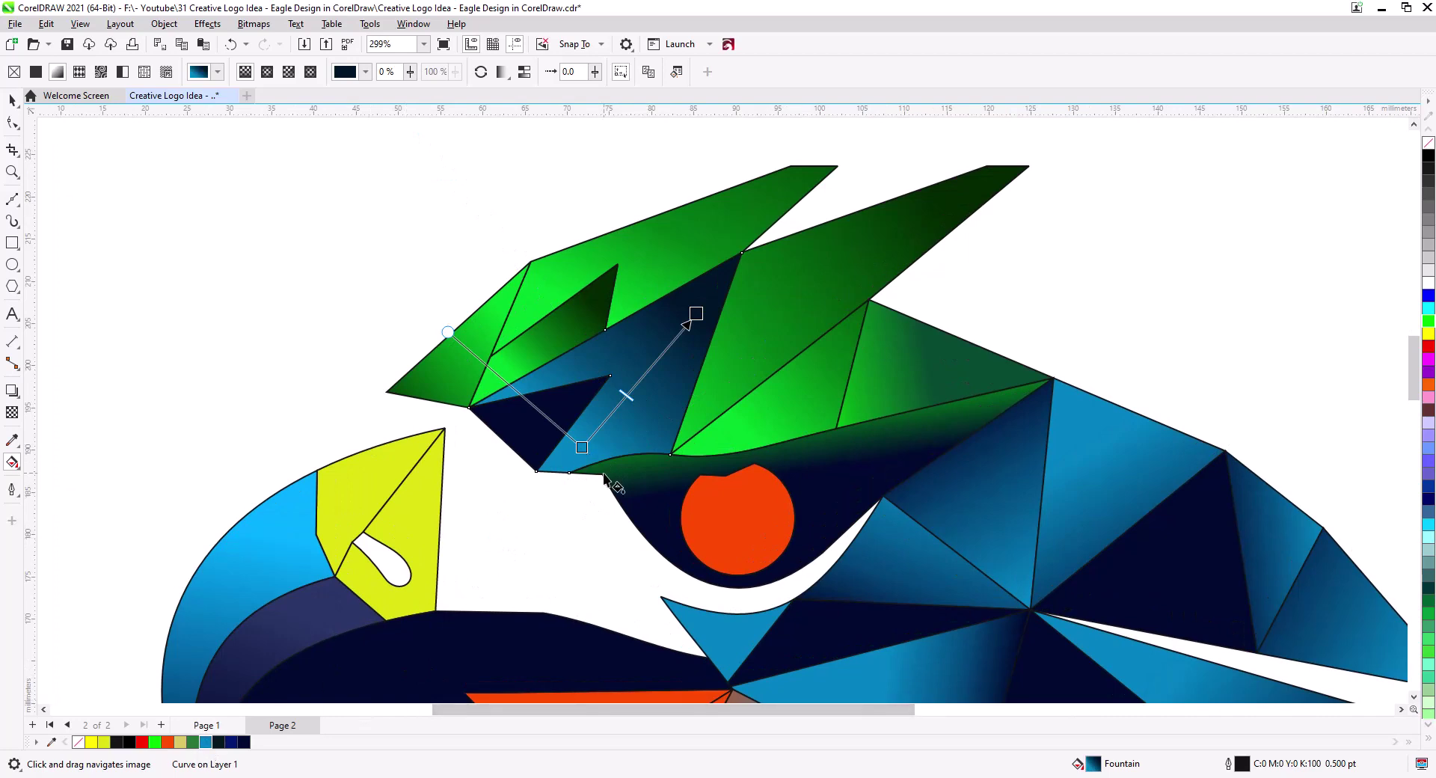
{"action": "left_click_drag", "start_coordinate": [581, 447], "coordinate": [555, 464]}
{"action": "left_click_drag", "start_coordinate": [696, 313], "coordinate": [780, 238]}
{"action": "left_click_drag", "start_coordinate": [643, 376], "coordinate": [667, 352]}
{"action": "left_click_drag", "start_coordinate": [555, 464], "coordinate": [633, 392]}
{"action": "left_click_drag", "start_coordinate": [780, 238], "coordinate": [734, 276]}
{"action": "scroll", "coordinate": [798, 507], "scroll_direction": "down", "scroll_amount": 3}
{"action": "left_click_drag", "start_coordinate": [797, 507], "coordinate": [609, 314]}
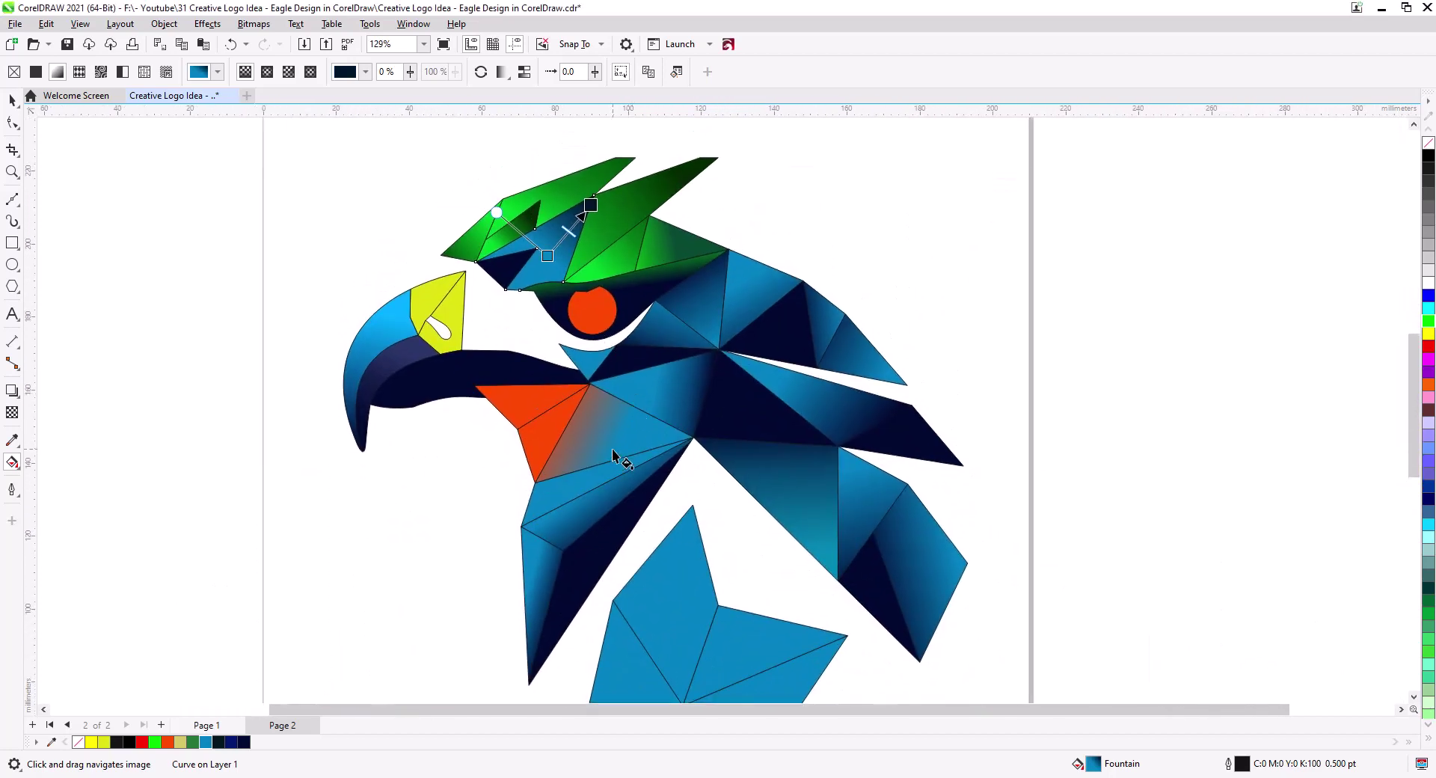
Shift the orange start of the gradient on the neck facet beside the orange throat patch
{"action": "left_click", "coordinate": [612, 453]}
{"action": "left_click_drag", "start_coordinate": [547, 404], "coordinate": [527, 400]}
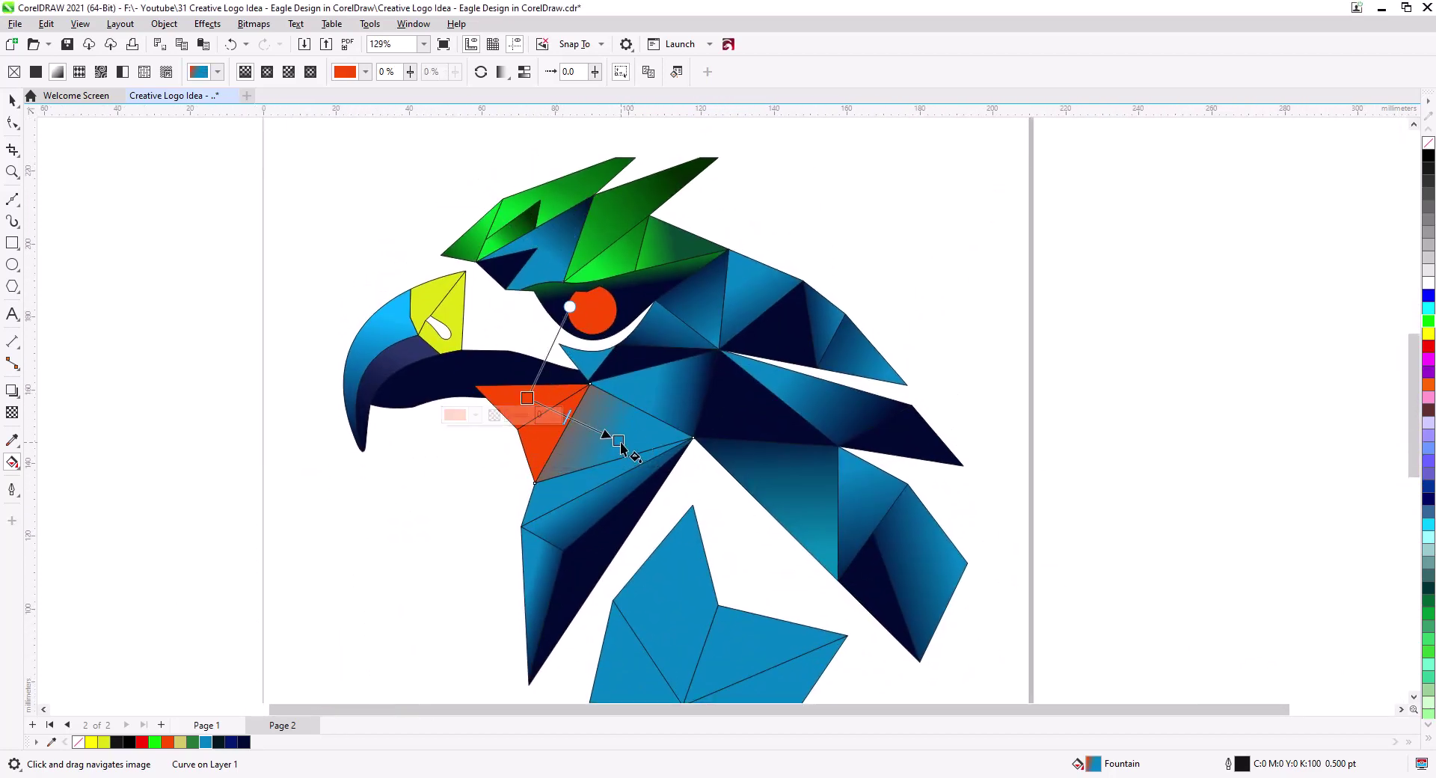
Fill the upper narrow neck strip, the lowest front facet and the facet beside the orange throat patch with solid dark navy
{"action": "key", "text": "space"}
{"action": "scroll", "coordinate": [558, 520], "scroll_direction": "up", "scroll_amount": 2}
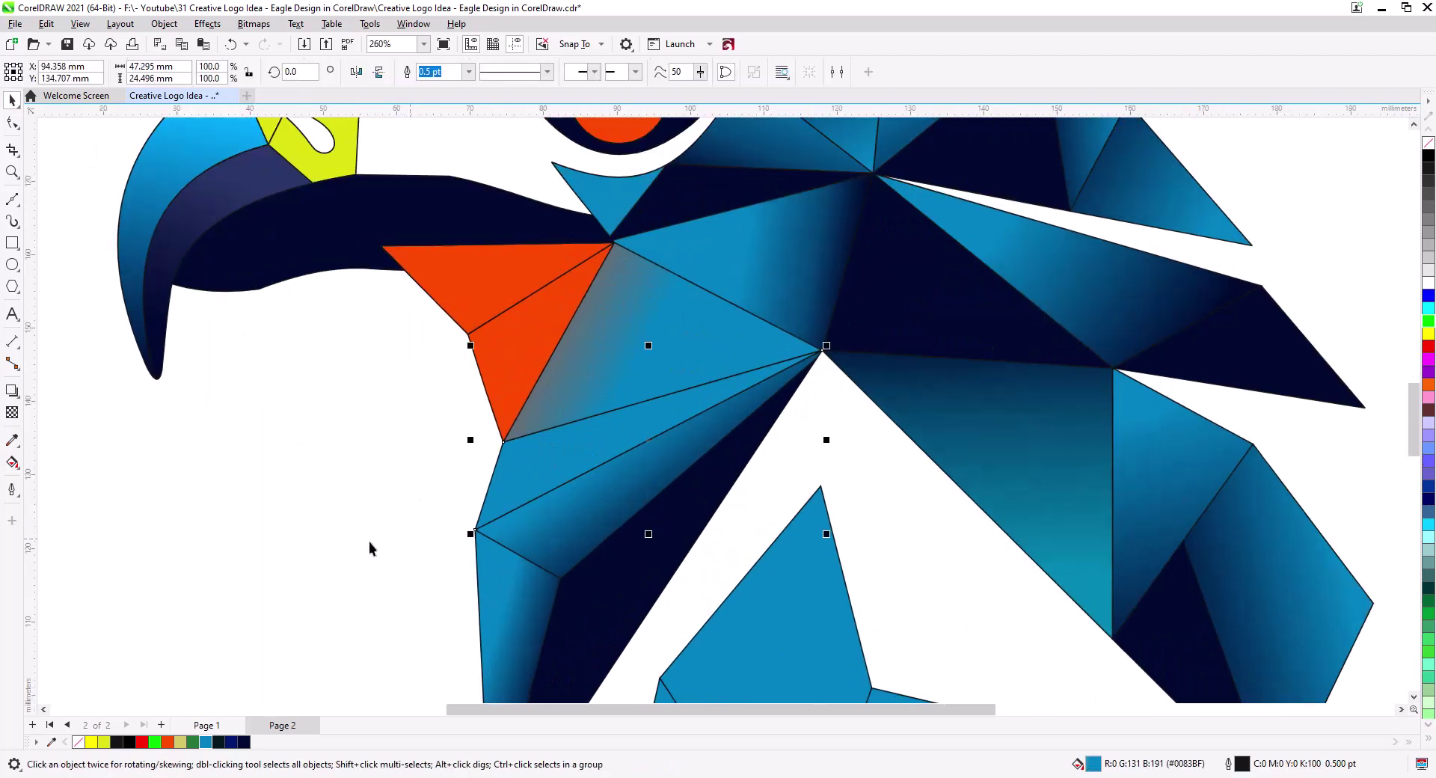
{"action": "scroll", "coordinate": [462, 518], "scroll_direction": "down", "scroll_amount": 4}
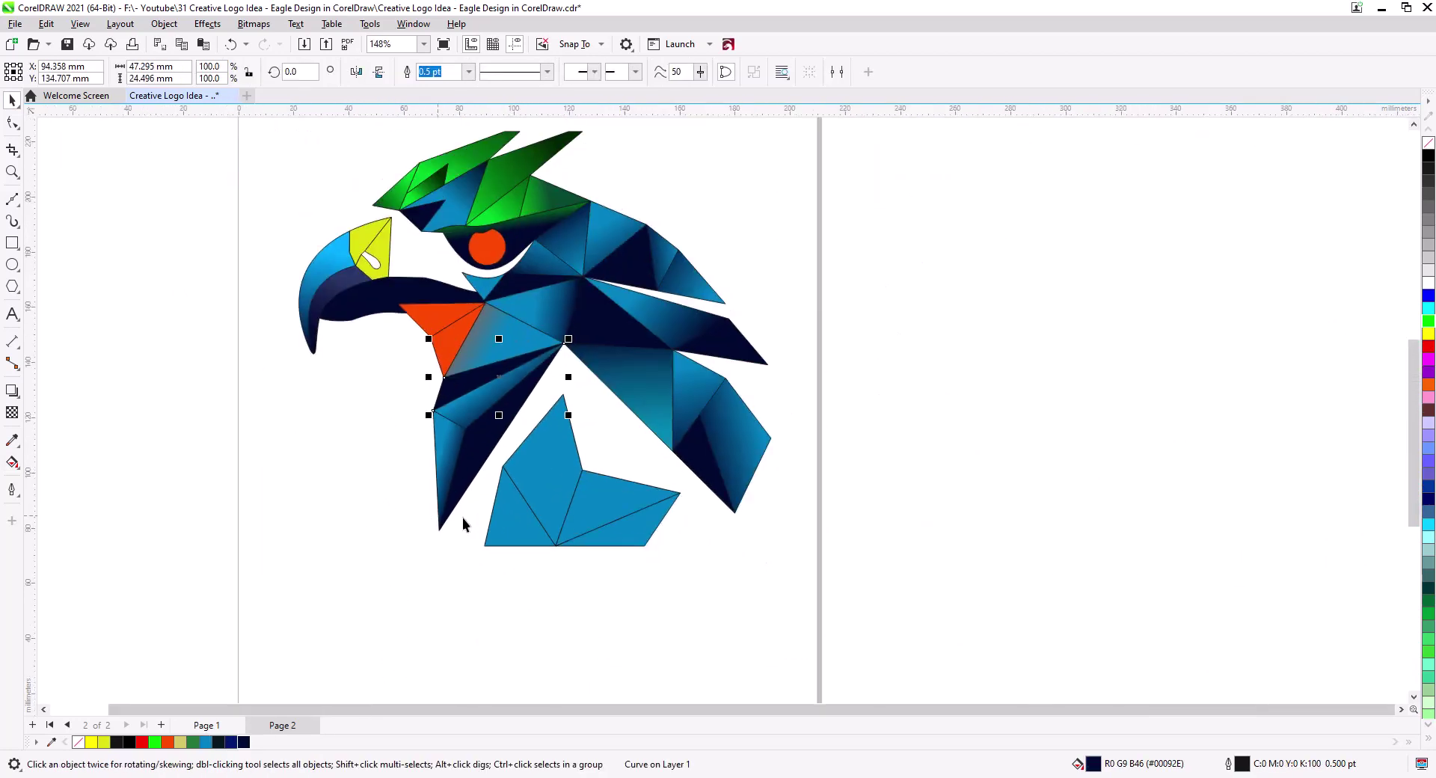
{"action": "scroll", "coordinate": [516, 560], "scroll_direction": "up", "scroll_amount": 2}
{"action": "left_click", "coordinate": [474, 516]}
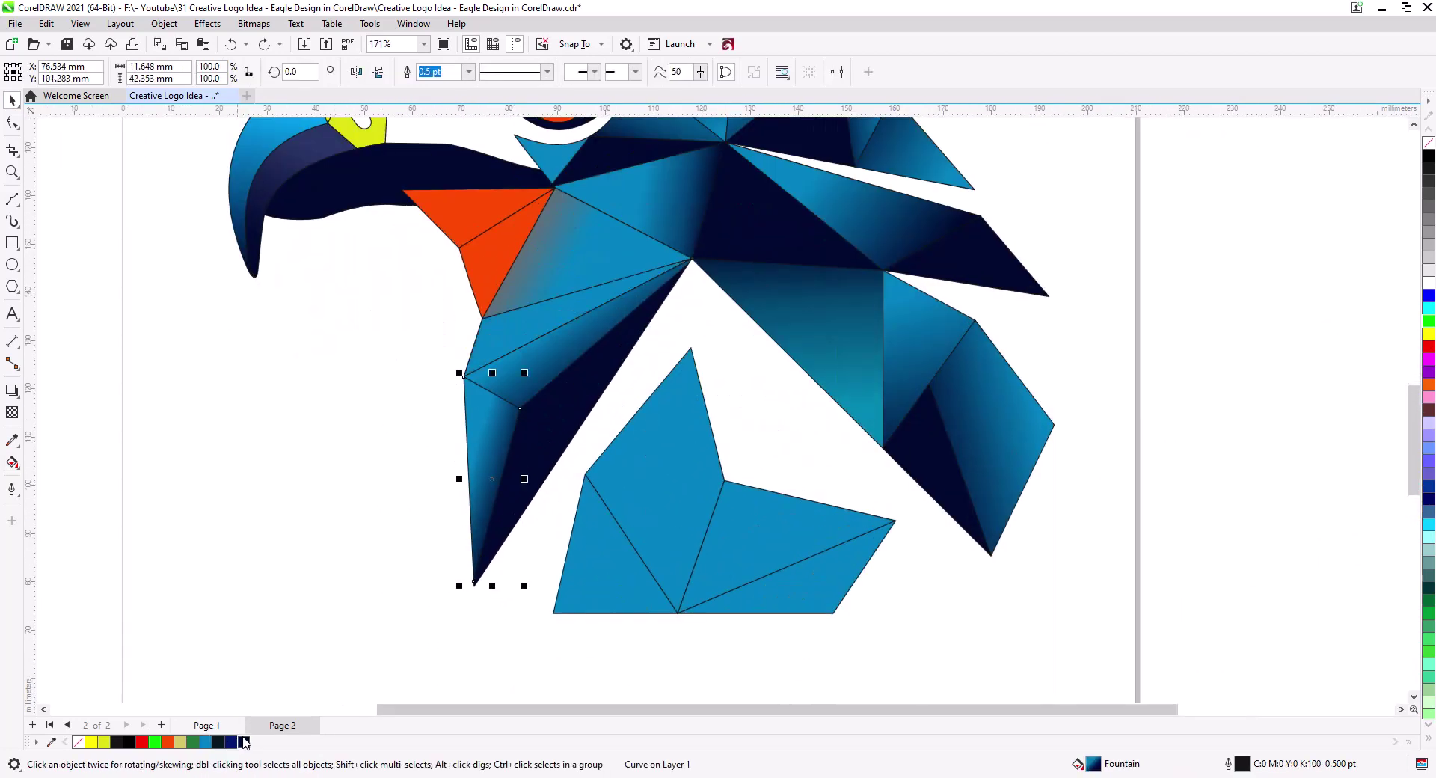
{"action": "left_click", "coordinate": [374, 479]}
{"action": "scroll", "coordinate": [374, 474], "scroll_direction": "down", "scroll_amount": 2}
{"action": "left_click_drag", "start_coordinate": [365, 492], "coordinate": [324, 526]}
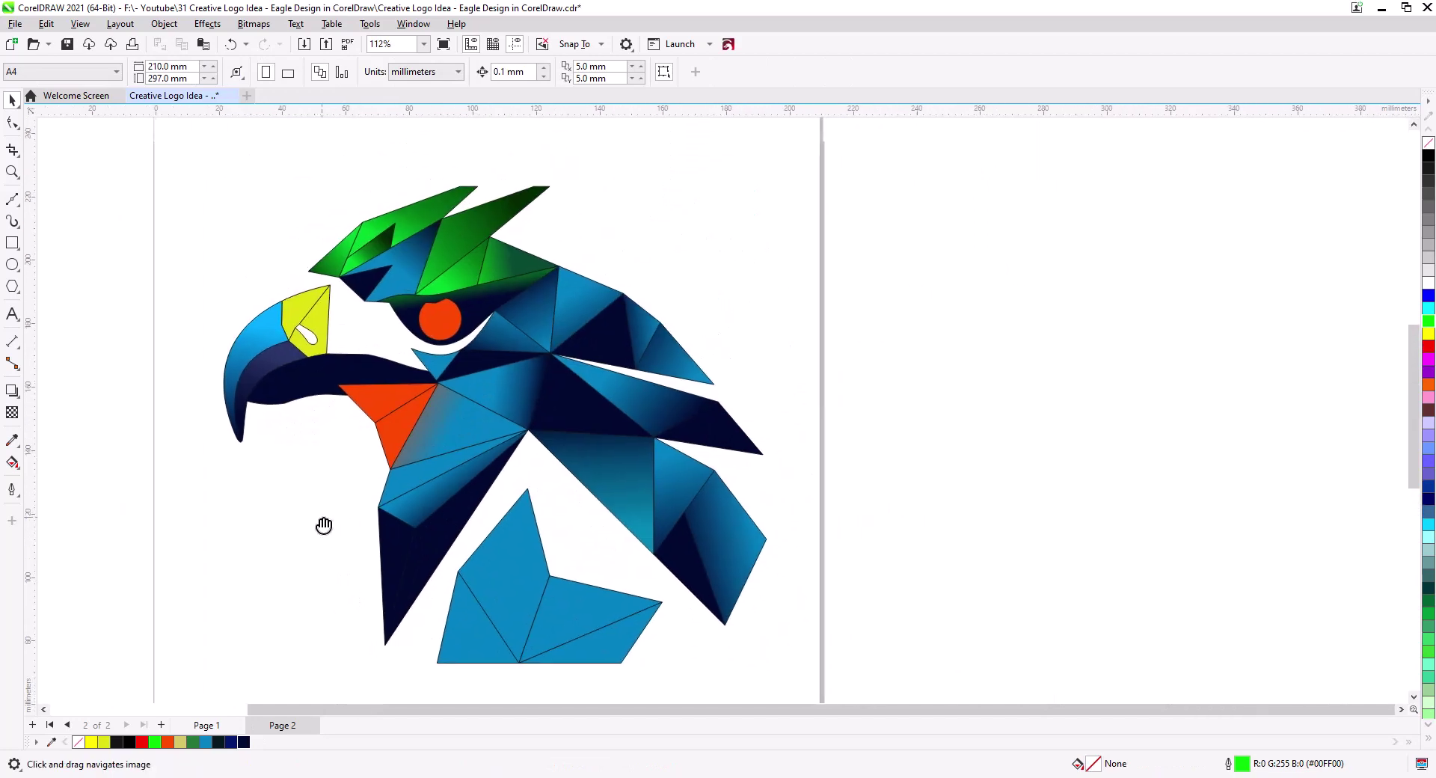
{"action": "scroll", "coordinate": [327, 514], "scroll_direction": "up", "scroll_amount": 2}
{"action": "left_click", "coordinate": [449, 426]}
{"action": "scroll", "coordinate": [448, 479], "scroll_direction": "down", "scroll_amount": 2}
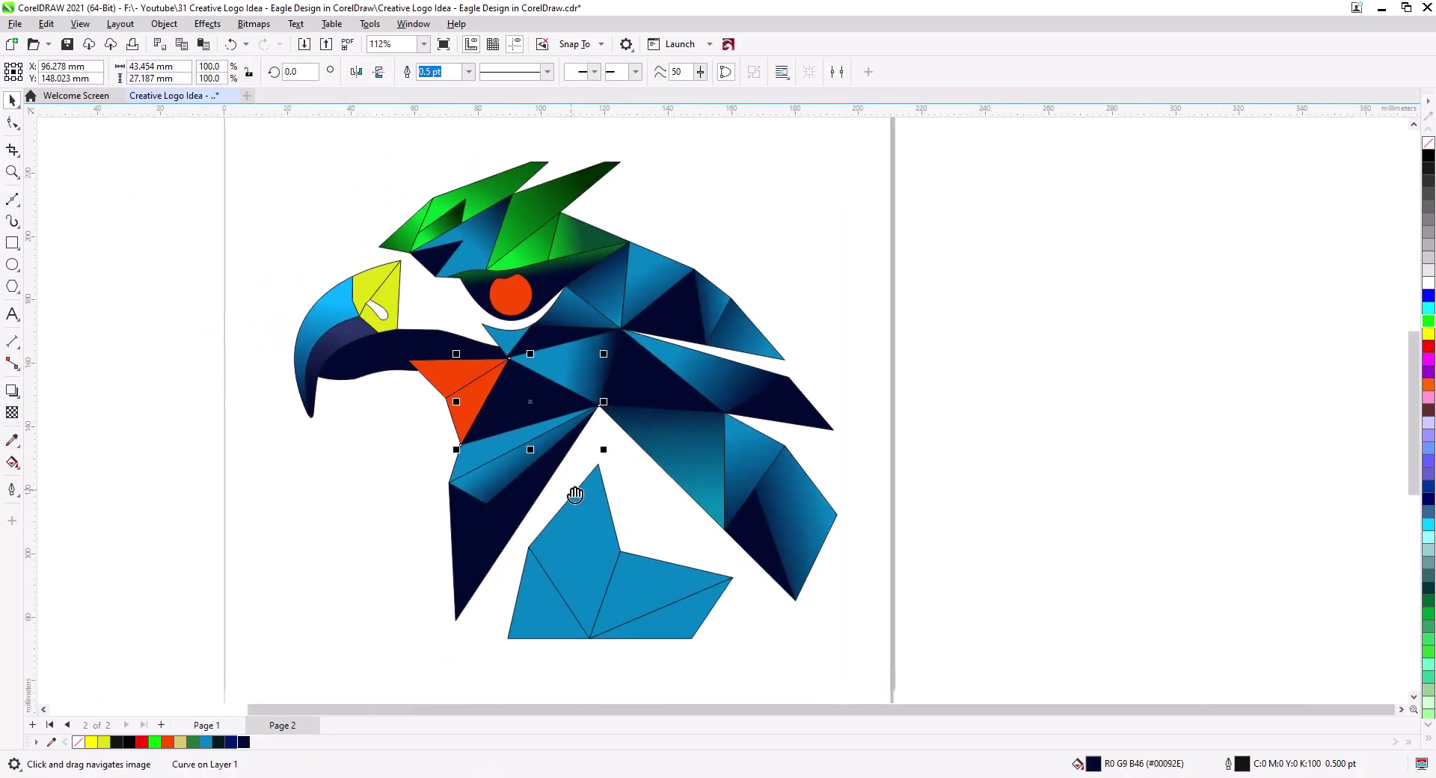
Recolour the two yellow facets at the base of the beak, the upper one blue and the nostril one dark blue
{"action": "scroll", "coordinate": [380, 427], "scroll_direction": "up", "scroll_amount": 3}
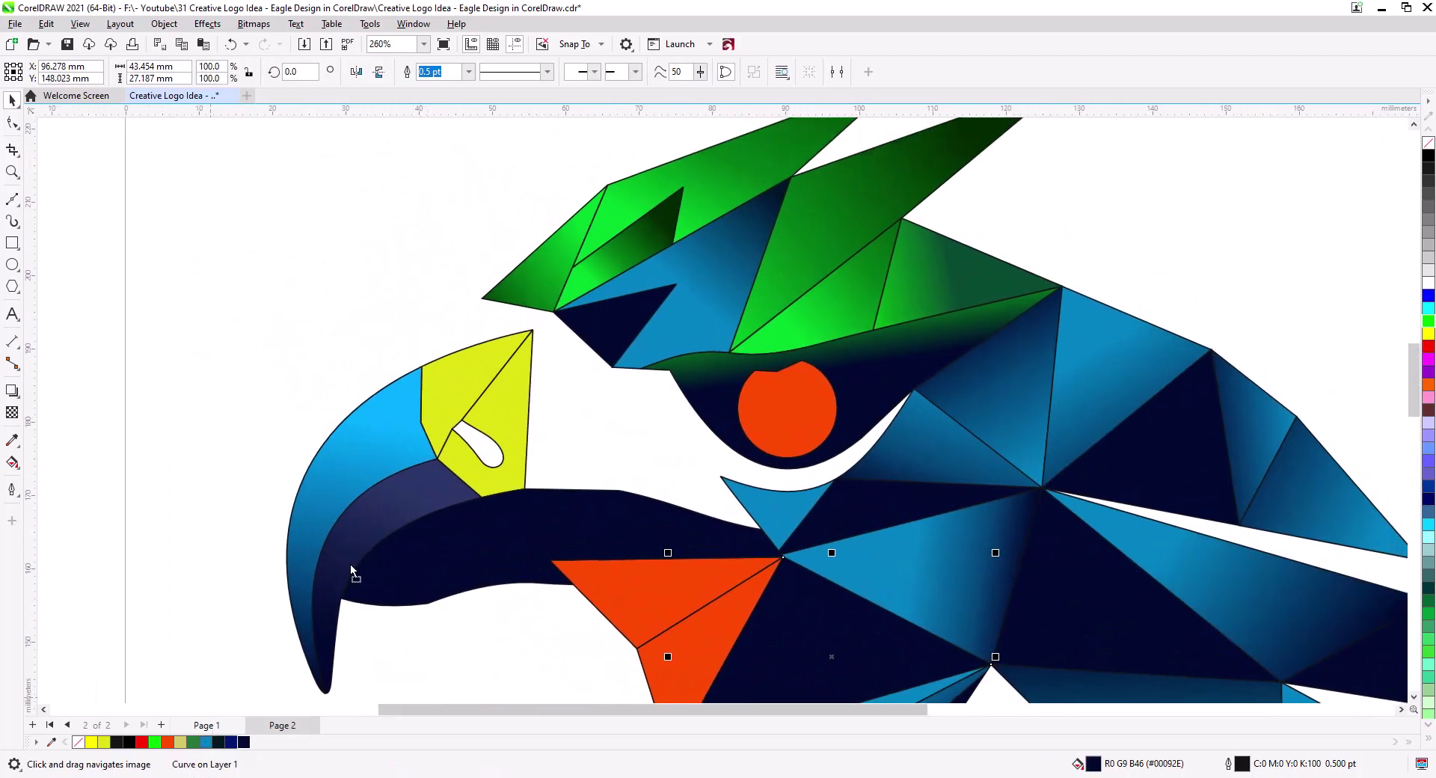
{"action": "left_click_drag", "start_coordinate": [350, 566], "coordinate": [473, 385]}
{"action": "left_click_drag", "start_coordinate": [231, 742], "coordinate": [514, 411]}
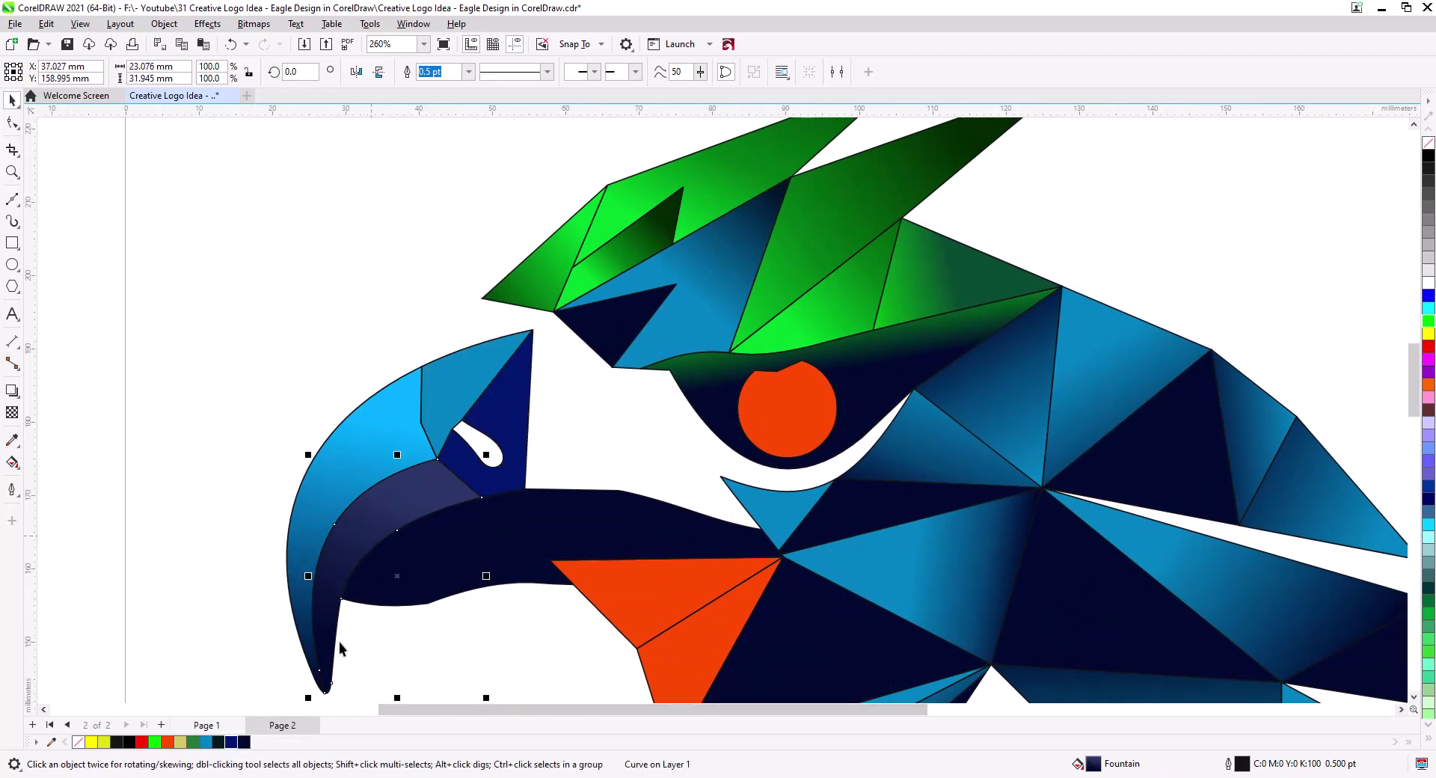
Change the inner curved band of the upper beak to a gradient from blue at the top to dark navy at the tip
{"action": "left_click", "coordinate": [12, 463]}
{"action": "left_click_drag", "start_coordinate": [368, 437], "coordinate": [369, 434]}
{"action": "left_click_drag", "start_coordinate": [369, 432], "coordinate": [346, 396]}
{"action": "left_click_drag", "start_coordinate": [346, 396], "coordinate": [359, 369]}
Apply a linear gradient to the lower beak, blue along its upper front edge and blending into dark navy
{"action": "left_click", "coordinate": [424, 517]}
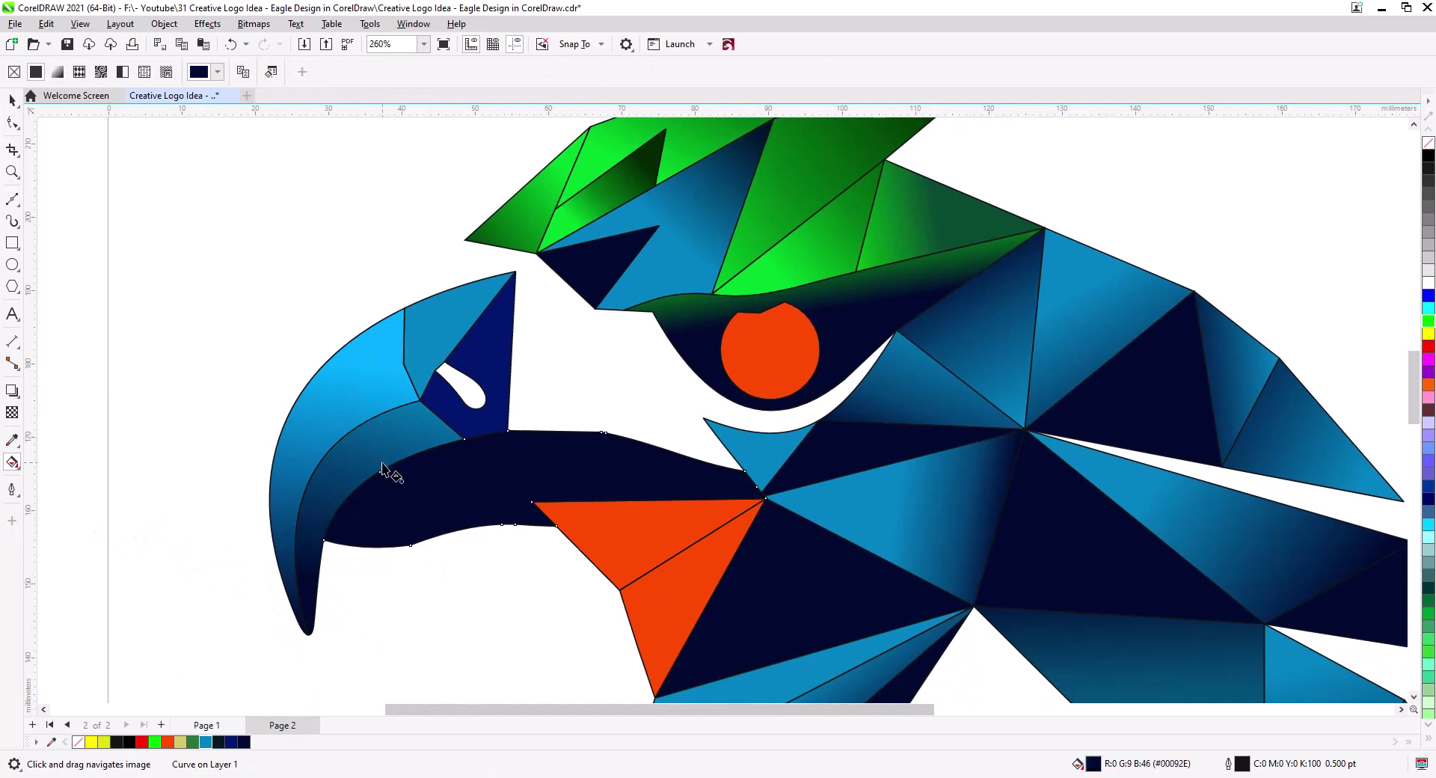
{"action": "left_click_drag", "start_coordinate": [406, 492], "coordinate": [422, 502]}
{"action": "left_click_drag", "start_coordinate": [417, 574], "coordinate": [423, 504]}
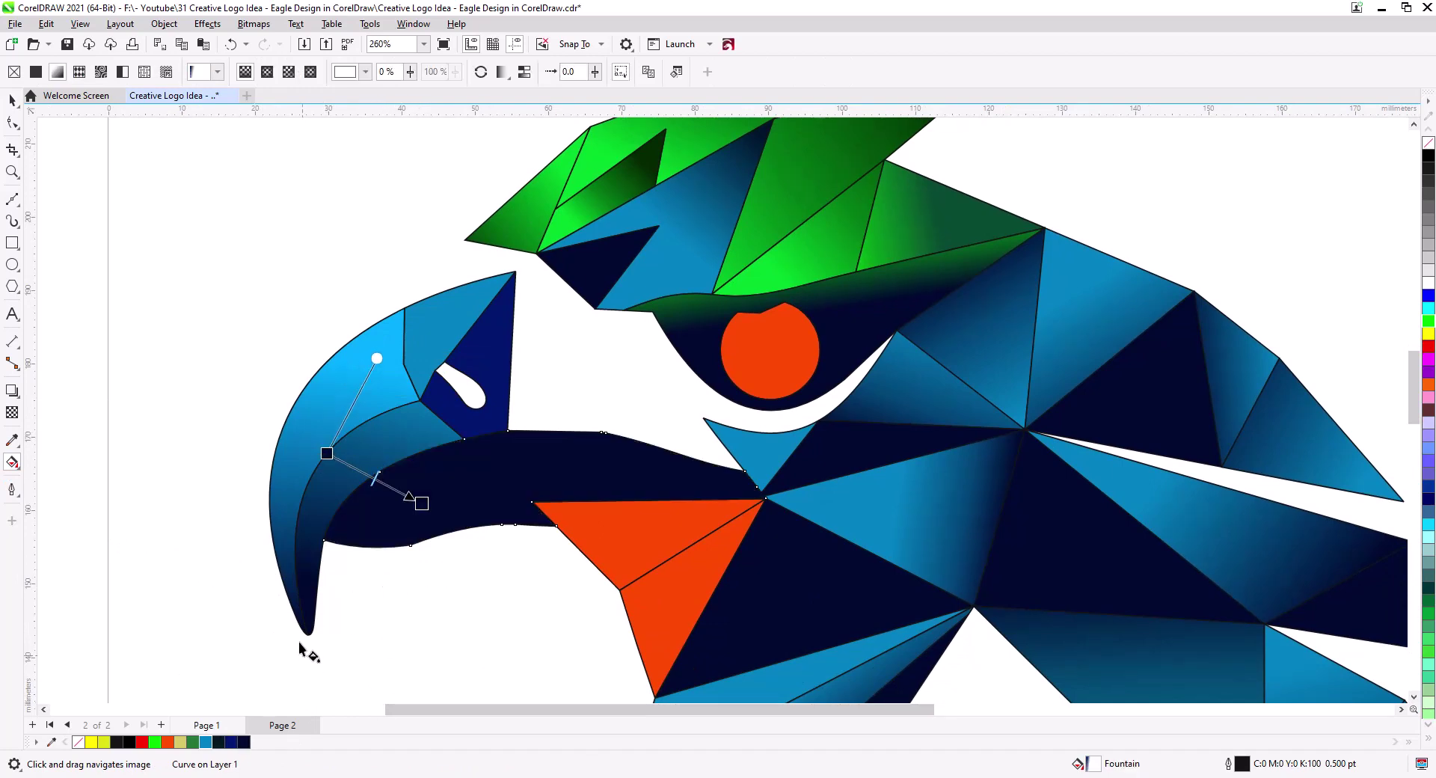
{"action": "left_click_drag", "start_coordinate": [210, 748], "coordinate": [362, 464]}
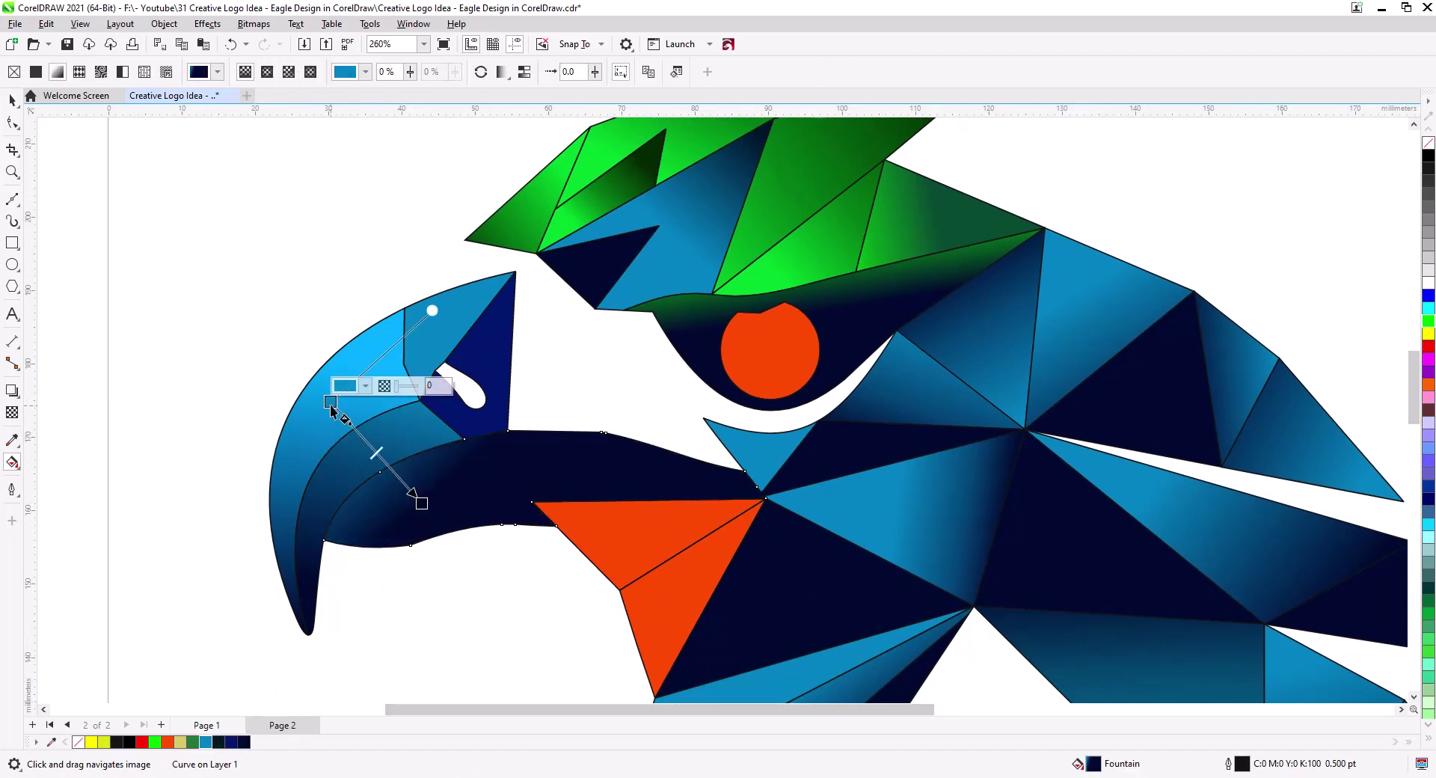
{"action": "left_click_drag", "start_coordinate": [329, 405], "coordinate": [343, 386]}
{"action": "mouse_move", "coordinate": [421, 503]}
{"action": "left_mouse_down"}
{"action": "mouse_move", "coordinate": [417, 545]}
{"action": "mouse_move", "coordinate": [398, 517]}
{"action": "left_mouse_up"}
{"action": "left_click_drag", "start_coordinate": [476, 330], "coordinate": [489, 321]}
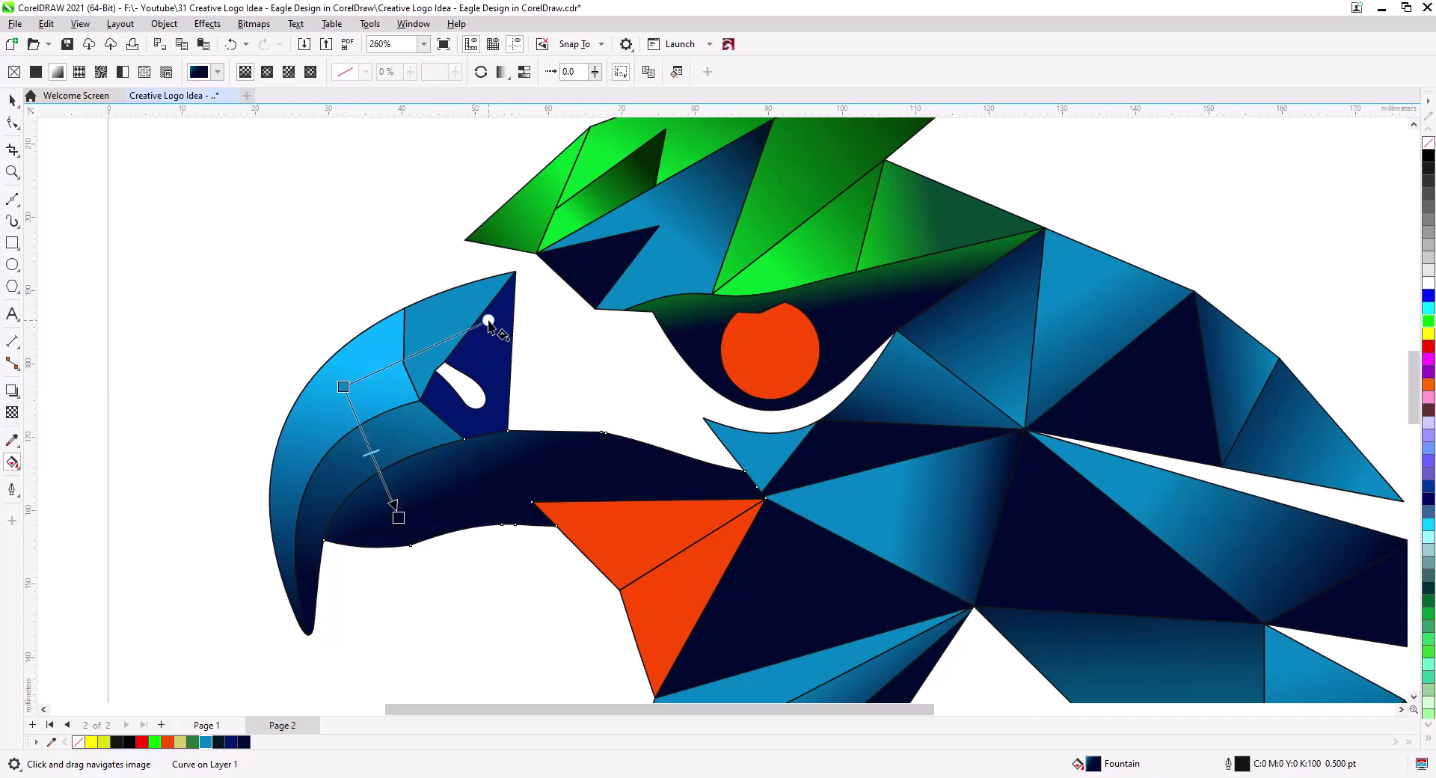
Fill the beak's nostril facet with dark navy and give the facet above it a navy-to-blue linear gradient
{"action": "left_click", "coordinate": [488, 323]}
{"action": "left_click", "coordinate": [486, 341]}
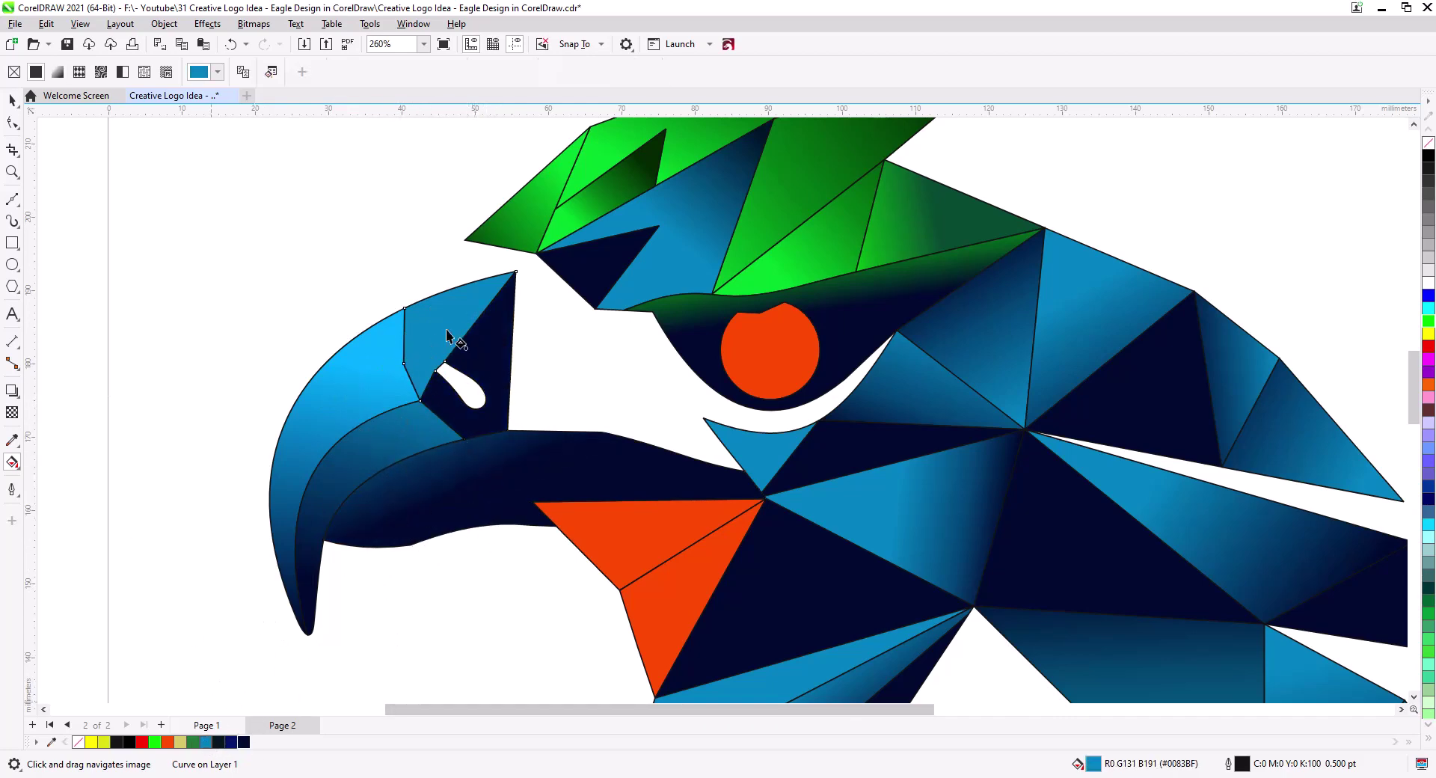
{"action": "left_click_drag", "start_coordinate": [417, 389], "coordinate": [479, 365]}
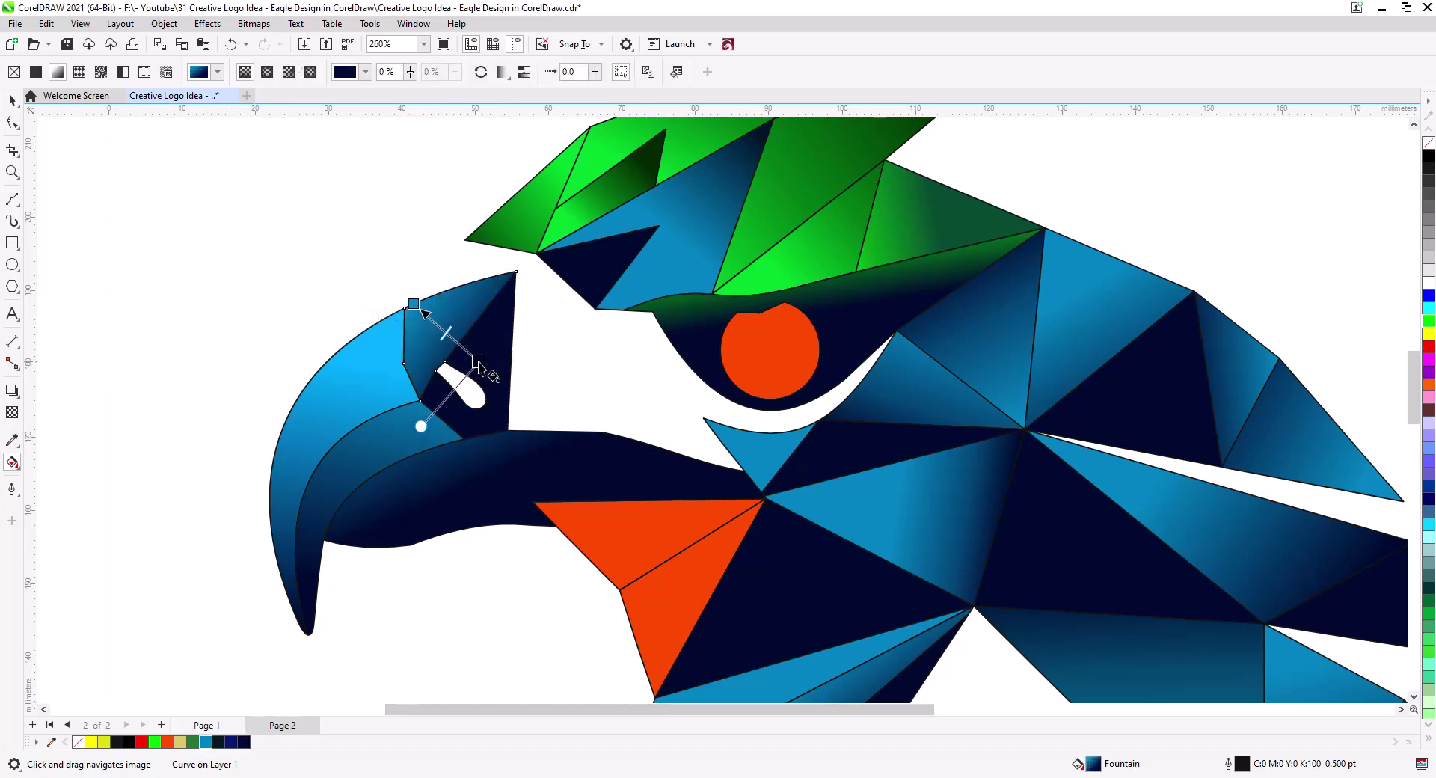
{"action": "left_click_drag", "start_coordinate": [414, 303], "coordinate": [436, 322]}
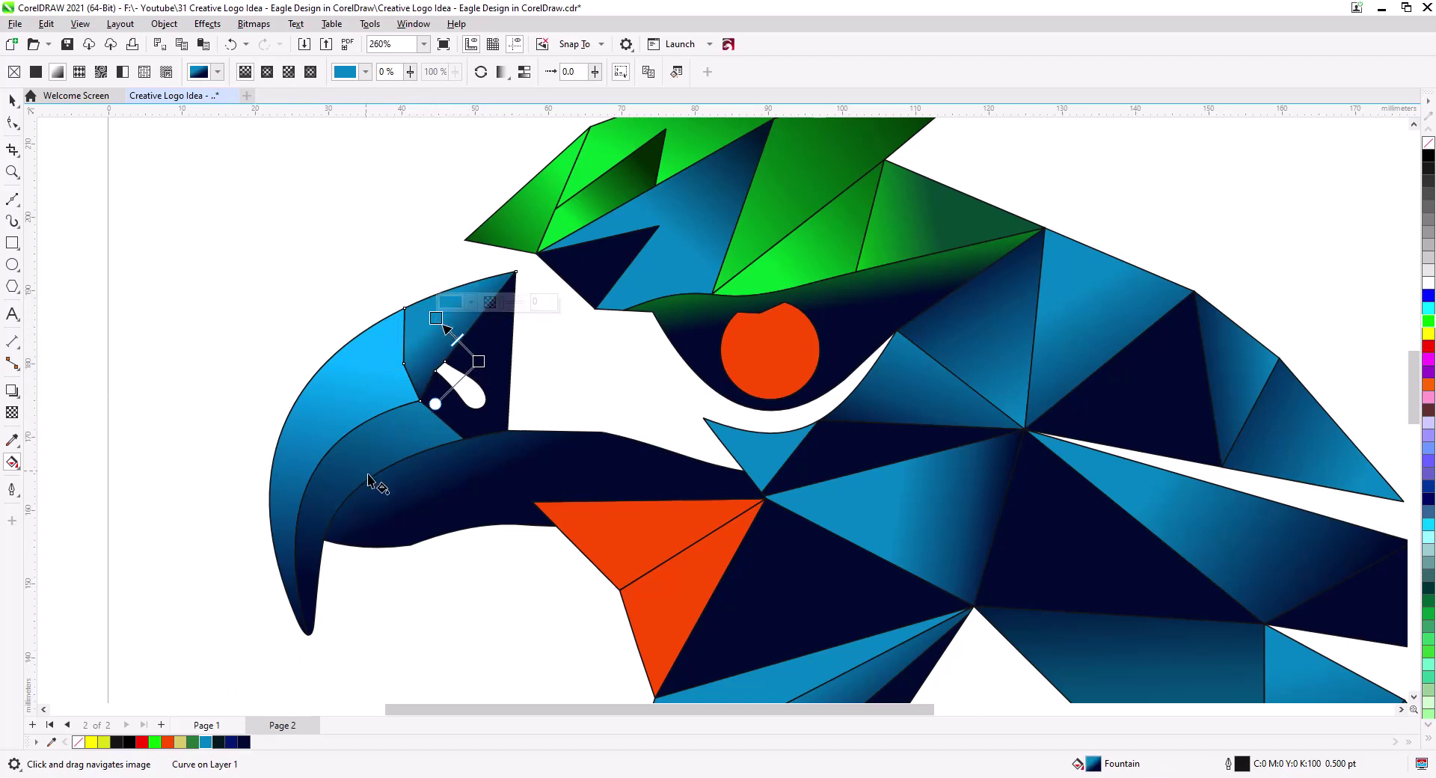
Adjust the outer upper beak's linear gradient, keeping dark navy at the tip and blue toward the top
{"action": "left_click", "coordinate": [335, 447]}
{"action": "left_click_drag", "start_coordinate": [292, 626], "coordinate": [285, 621]}
{"action": "scroll", "coordinate": [417, 587], "scroll_direction": "down", "scroll_amount": 3}
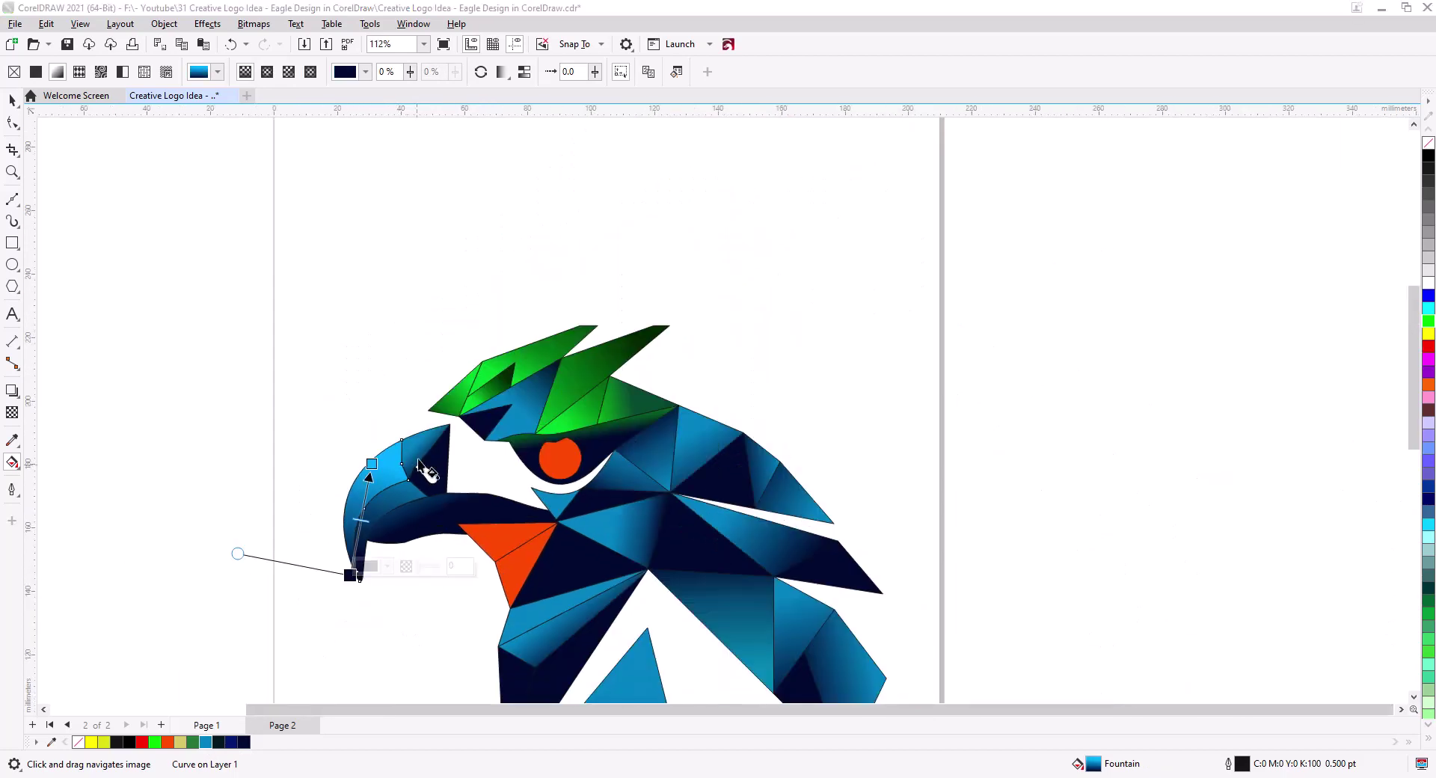
{"action": "left_click_drag", "start_coordinate": [424, 593], "coordinate": [476, 404]}
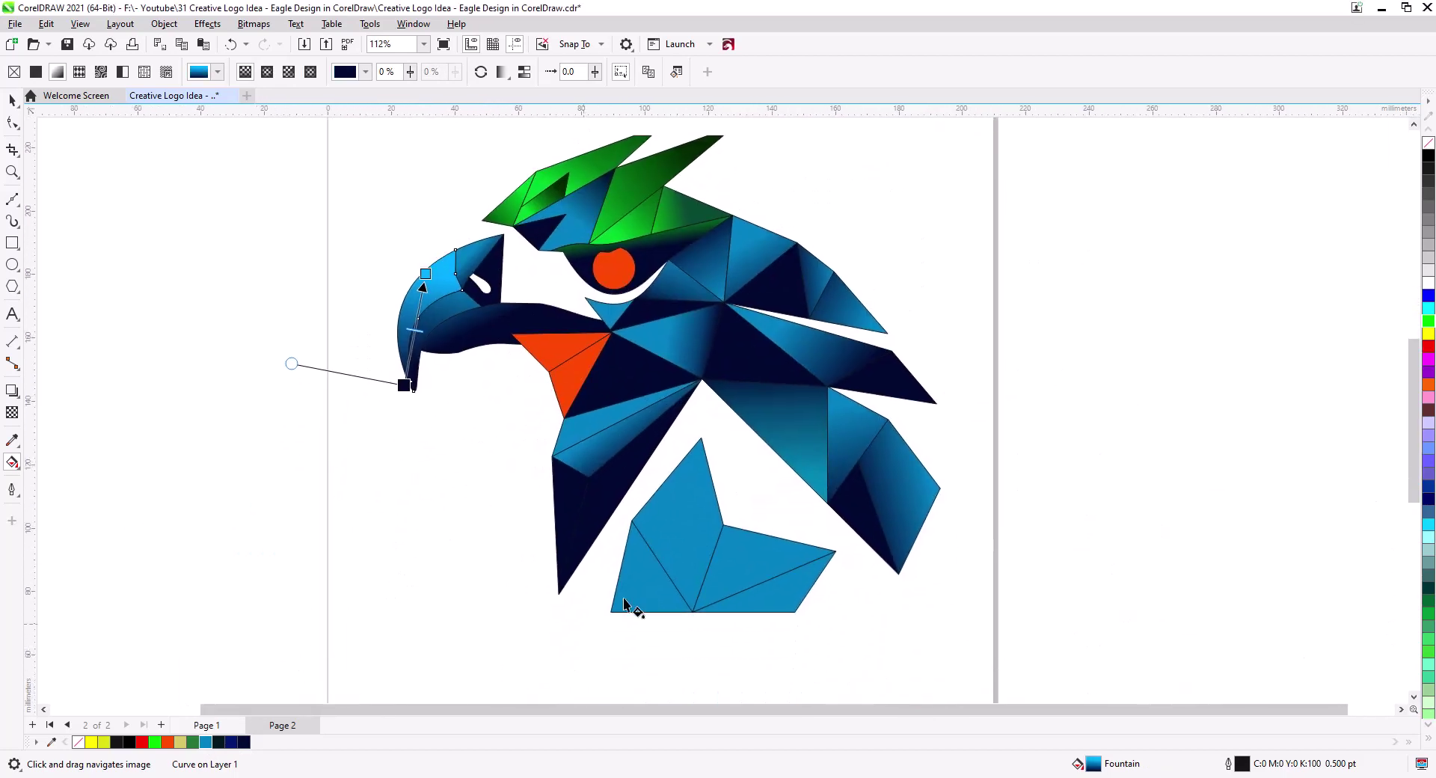
Fill the tall central facet of the chest piece with solid bright light blue, #00BBFF
{"action": "left_click", "coordinate": [624, 604]}
{"action": "left_click", "coordinate": [12, 100]}
{"action": "left_click", "coordinate": [665, 516]}
{"action": "double_click", "coordinate": [1092, 764]}
{"action": "left_click_drag", "start_coordinate": [755, 182], "coordinate": [1162, 221]}
{"action": "left_click_drag", "start_coordinate": [1003, 515], "coordinate": [1008, 515]}
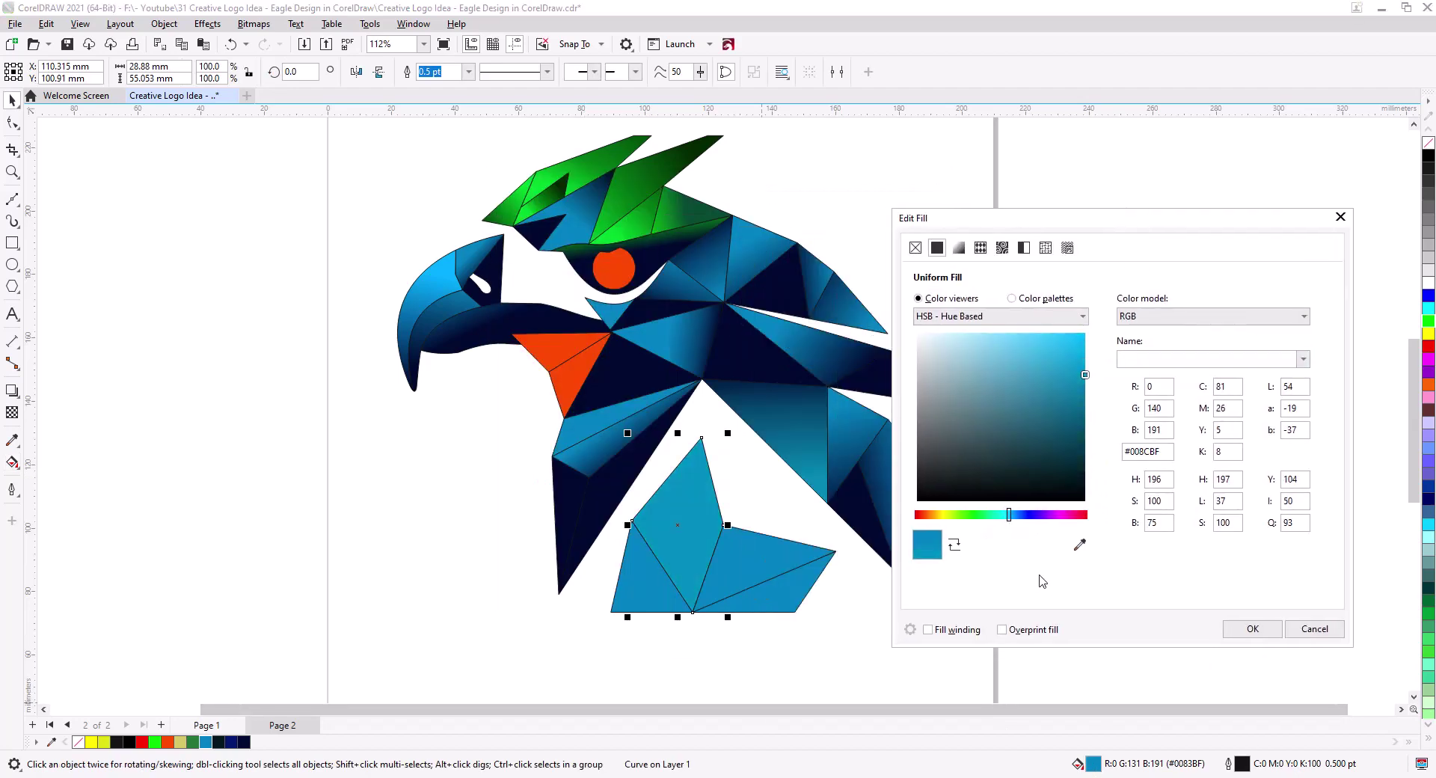
{"action": "left_click_drag", "start_coordinate": [1085, 376], "coordinate": [1085, 334]}
{"action": "left_click", "coordinate": [1252, 628]}
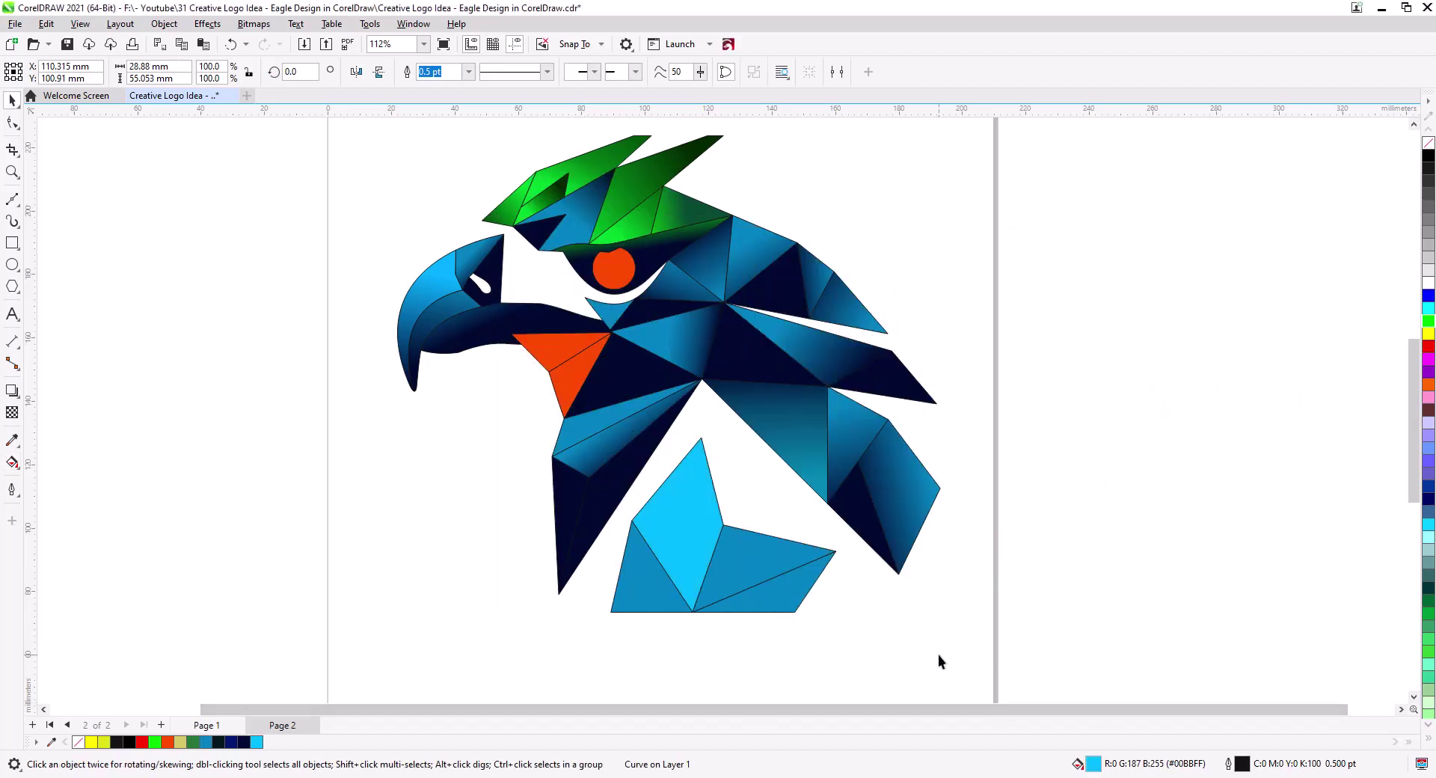
Apply a linear gradient to the chest piece's upper right facet, light blue beside the central facet blending into medium blue
{"action": "scroll", "coordinate": [783, 586], "scroll_direction": "up", "scroll_amount": 2}
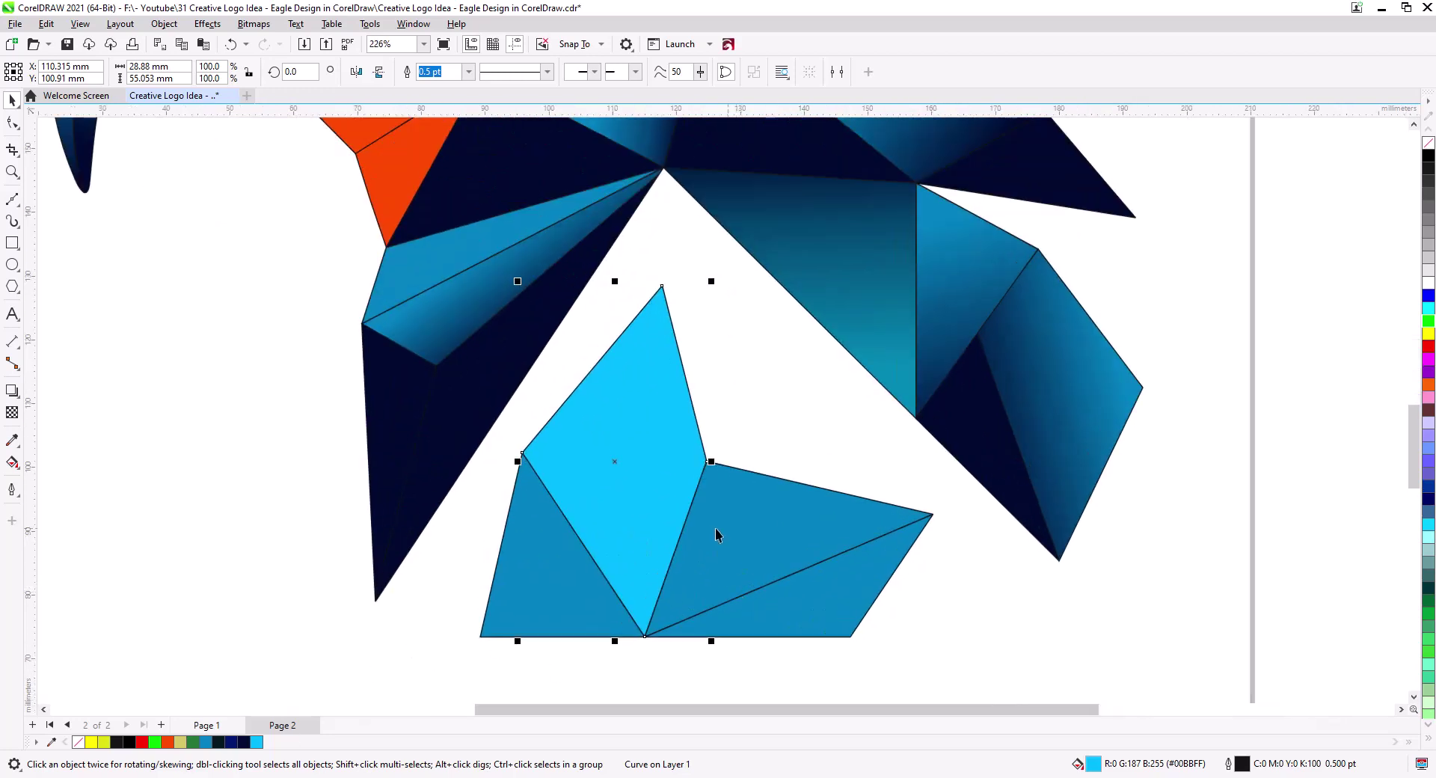
{"action": "left_click", "coordinate": [13, 462]}
{"action": "left_click_drag", "start_coordinate": [627, 483], "coordinate": [758, 558]}
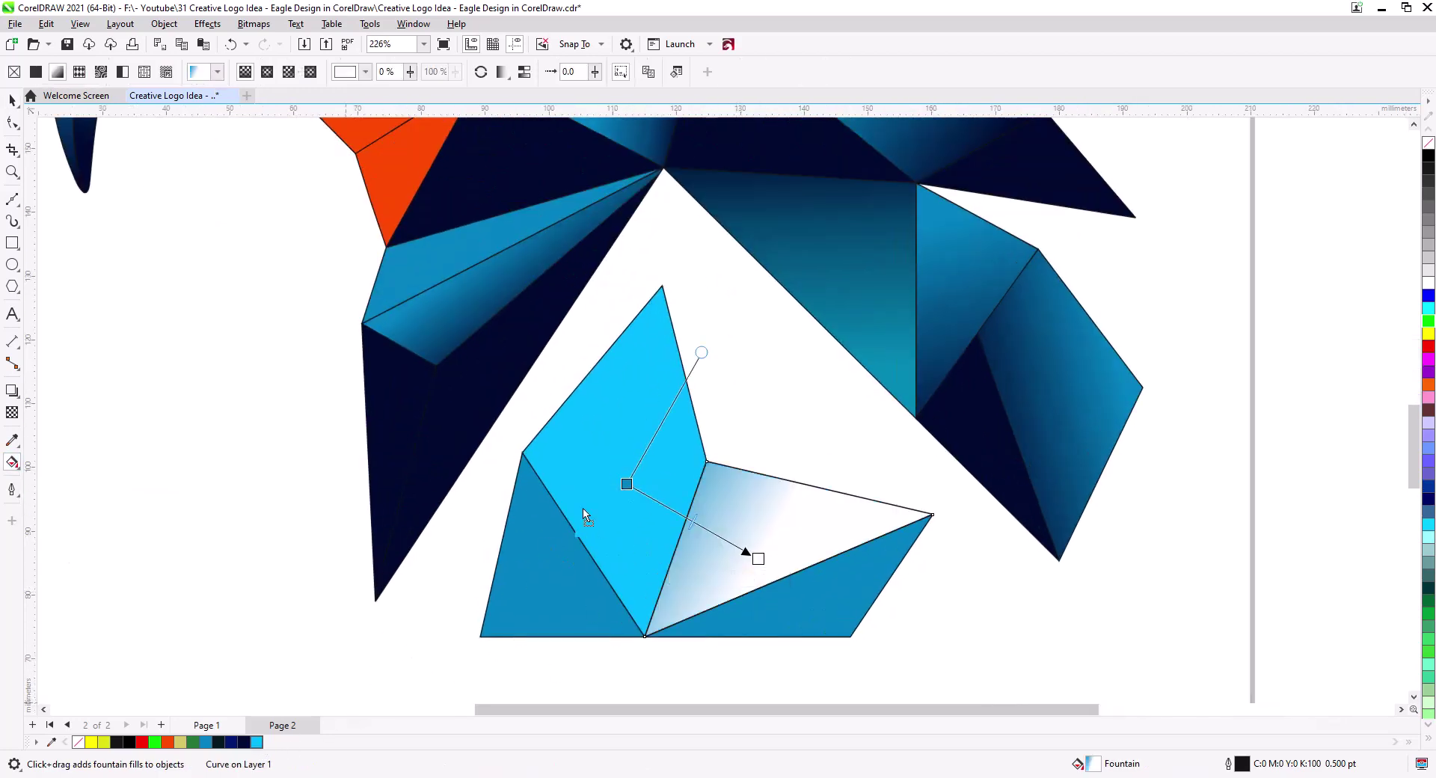
{"action": "left_click_drag", "start_coordinate": [584, 514], "coordinate": [626, 483]}
{"action": "left_click_drag", "start_coordinate": [207, 742], "coordinate": [757, 560]}
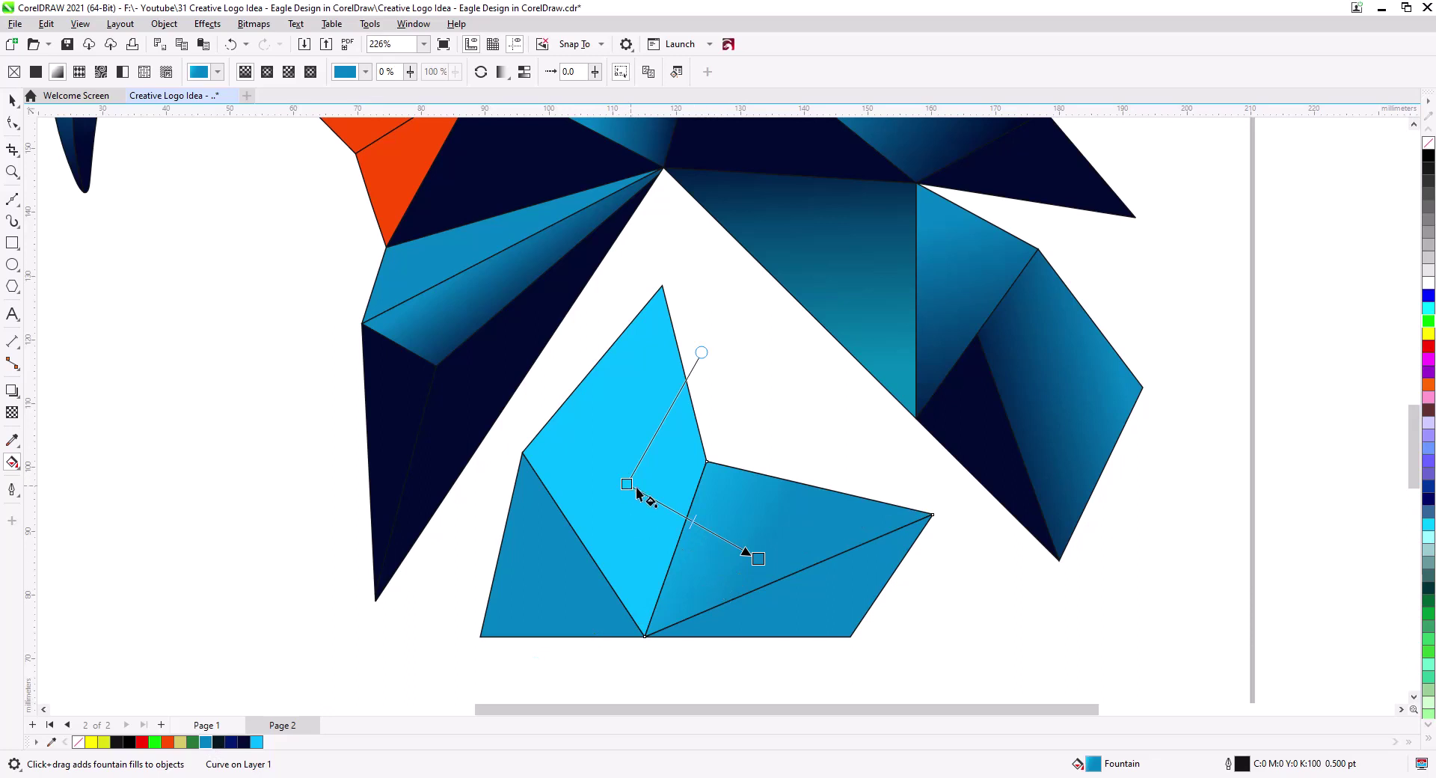
{"action": "left_click_drag", "start_coordinate": [634, 487], "coordinate": [680, 516]}
{"action": "left_click_drag", "start_coordinate": [756, 560], "coordinate": [830, 513]}
Give the chest piece's left facet a light-to-medium blue linear gradient and fill its lower right facet with dark navy
{"action": "left_click", "coordinate": [640, 580]}
{"action": "left_click_drag", "start_coordinate": [683, 486], "coordinate": [592, 574]}
{"action": "left_click", "coordinate": [257, 742]}
{"action": "scroll", "coordinate": [647, 533], "scroll_direction": "down", "scroll_amount": 3}
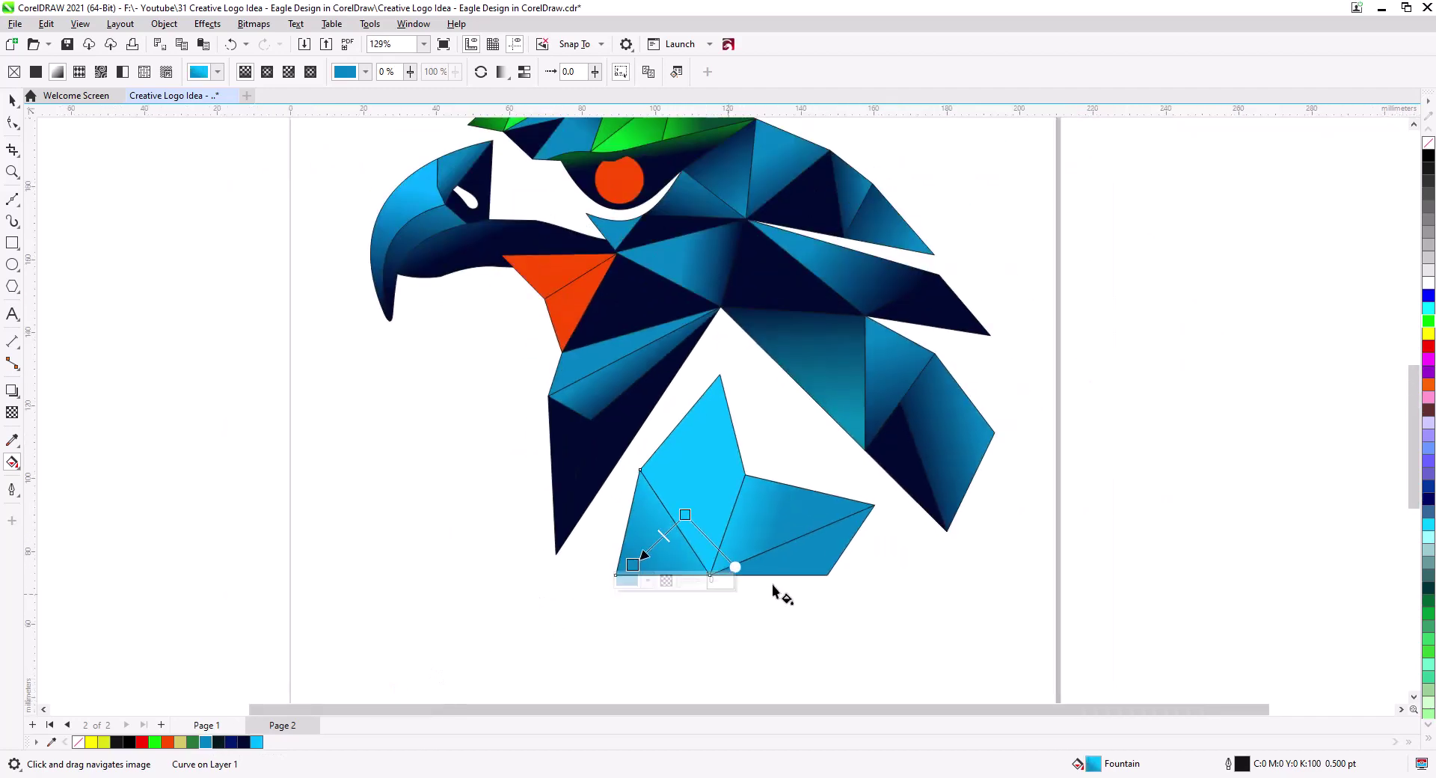
{"action": "scroll", "coordinate": [694, 637], "scroll_direction": "down", "scroll_amount": 1}
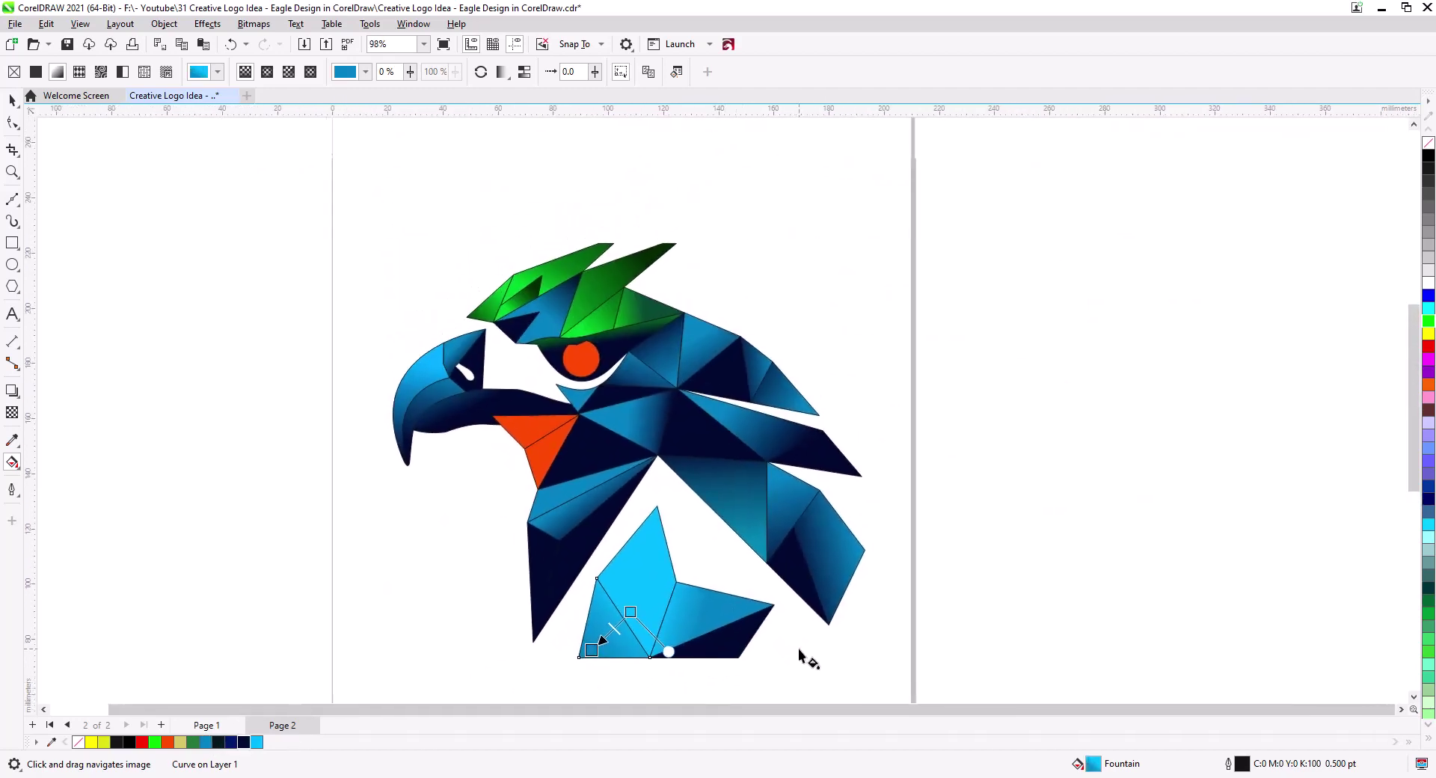
Change the blue ends of the gradients on the three lower back facets to bright light blue
{"action": "left_click", "coordinate": [794, 509]}
{"action": "scroll", "coordinate": [789, 520], "scroll_direction": "up", "scroll_amount": 3}
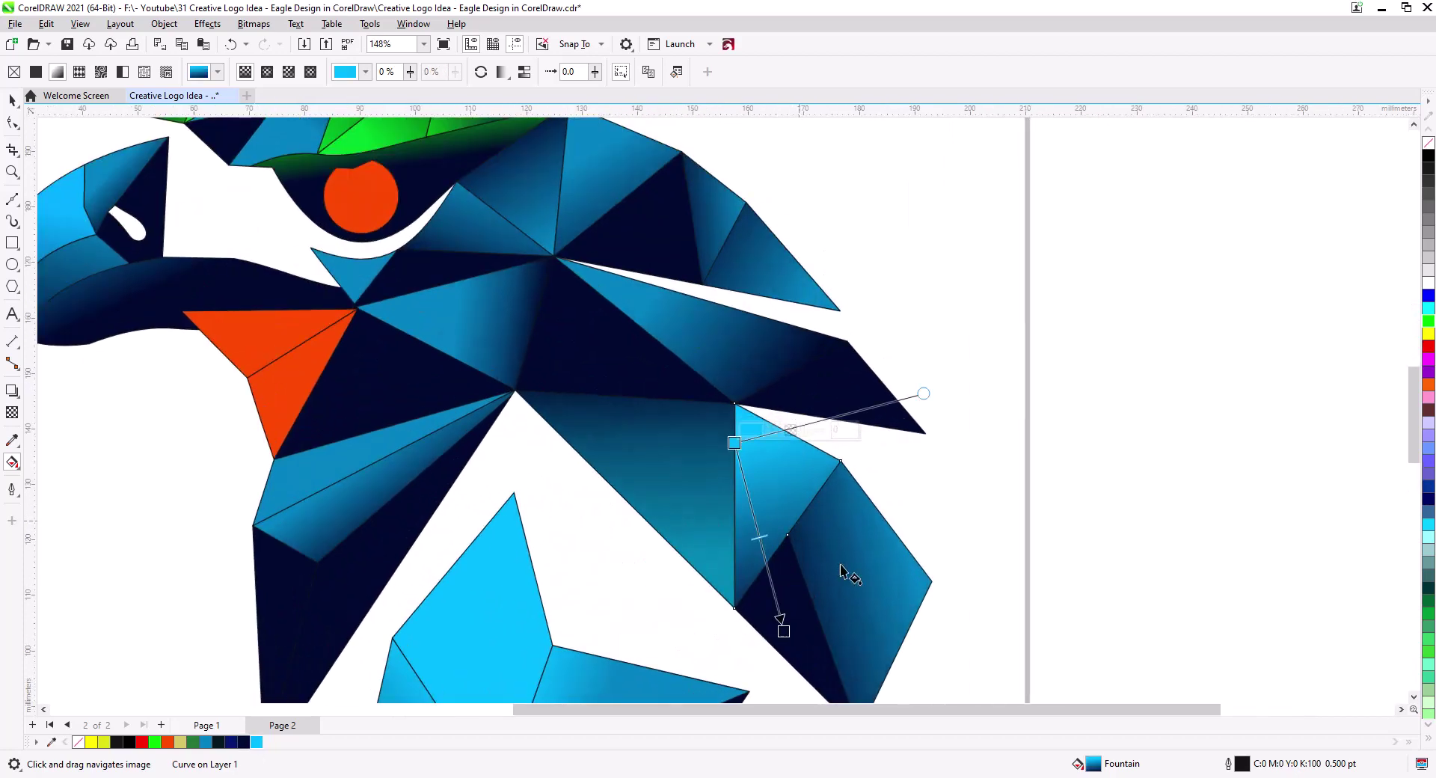
{"action": "left_click", "coordinate": [849, 576]}
{"action": "left_click_drag", "start_coordinate": [906, 557], "coordinate": [908, 551]}
{"action": "left_click", "coordinate": [678, 524]}
{"action": "left_click_drag", "start_coordinate": [256, 741], "coordinate": [583, 564]}
Recolour the front neck's solid blue facet and the blue end of the gradient facet below it to light blue
{"action": "left_click", "coordinate": [345, 528]}
{"action": "left_click", "coordinate": [253, 741]}
{"action": "left_click", "coordinate": [295, 474]}
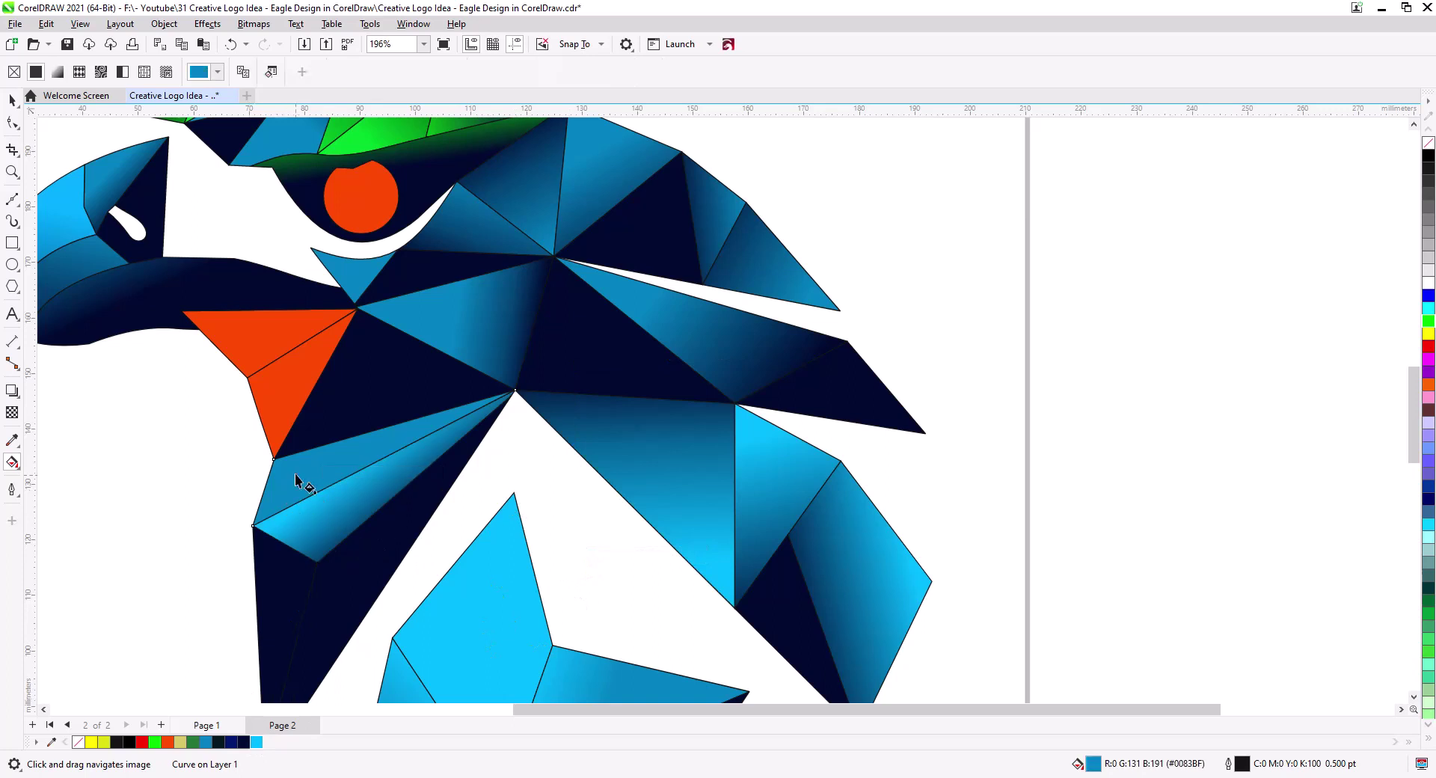
{"action": "left_click_drag", "start_coordinate": [312, 519], "coordinate": [314, 482]}
Recolour the blue areas of the mid-neck facet and the two small facets beneath and behind the eye to light blue
{"action": "left_click", "coordinate": [481, 323]}
{"action": "left_click", "coordinate": [256, 741]}
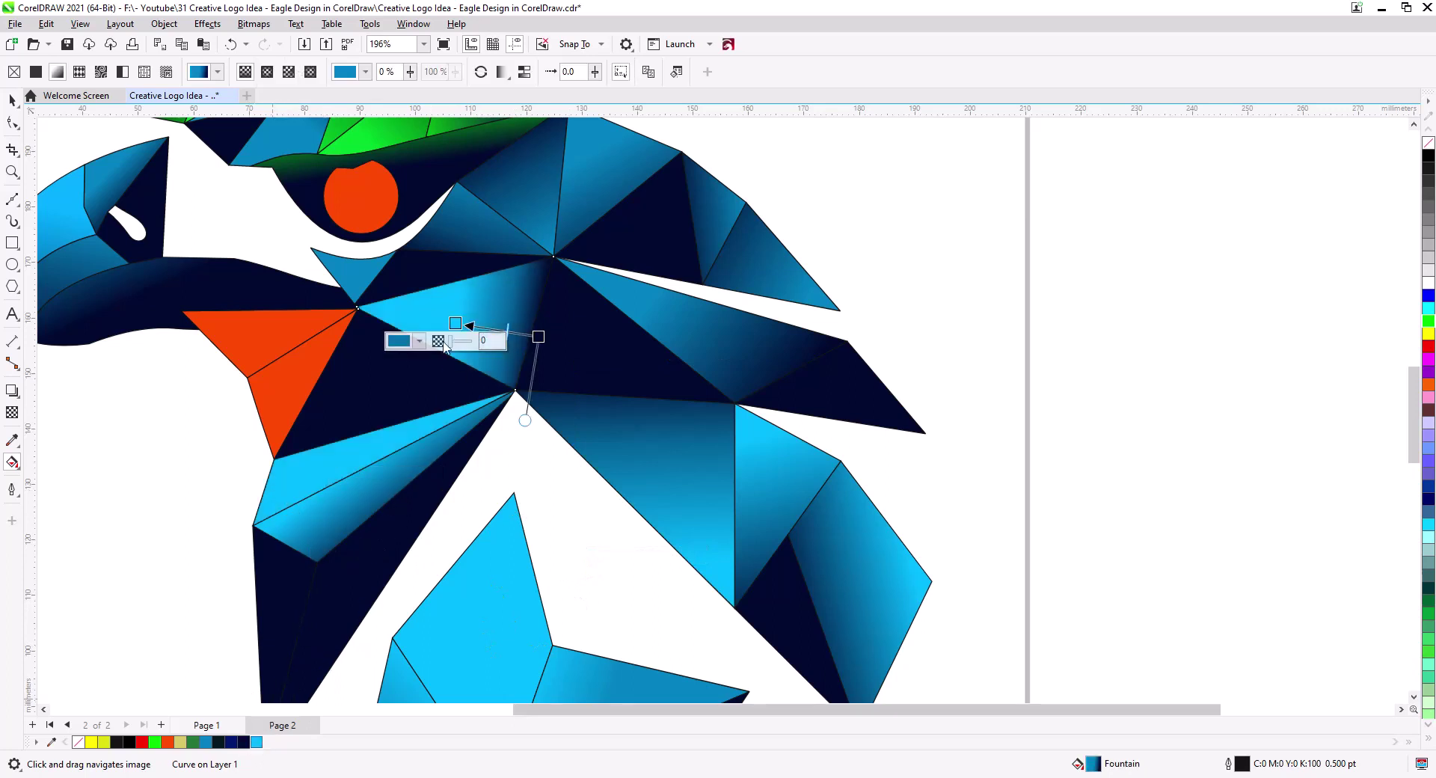
{"action": "left_click", "coordinate": [365, 268]}
{"action": "left_click", "coordinate": [255, 741]}
{"action": "left_click", "coordinate": [453, 216]}
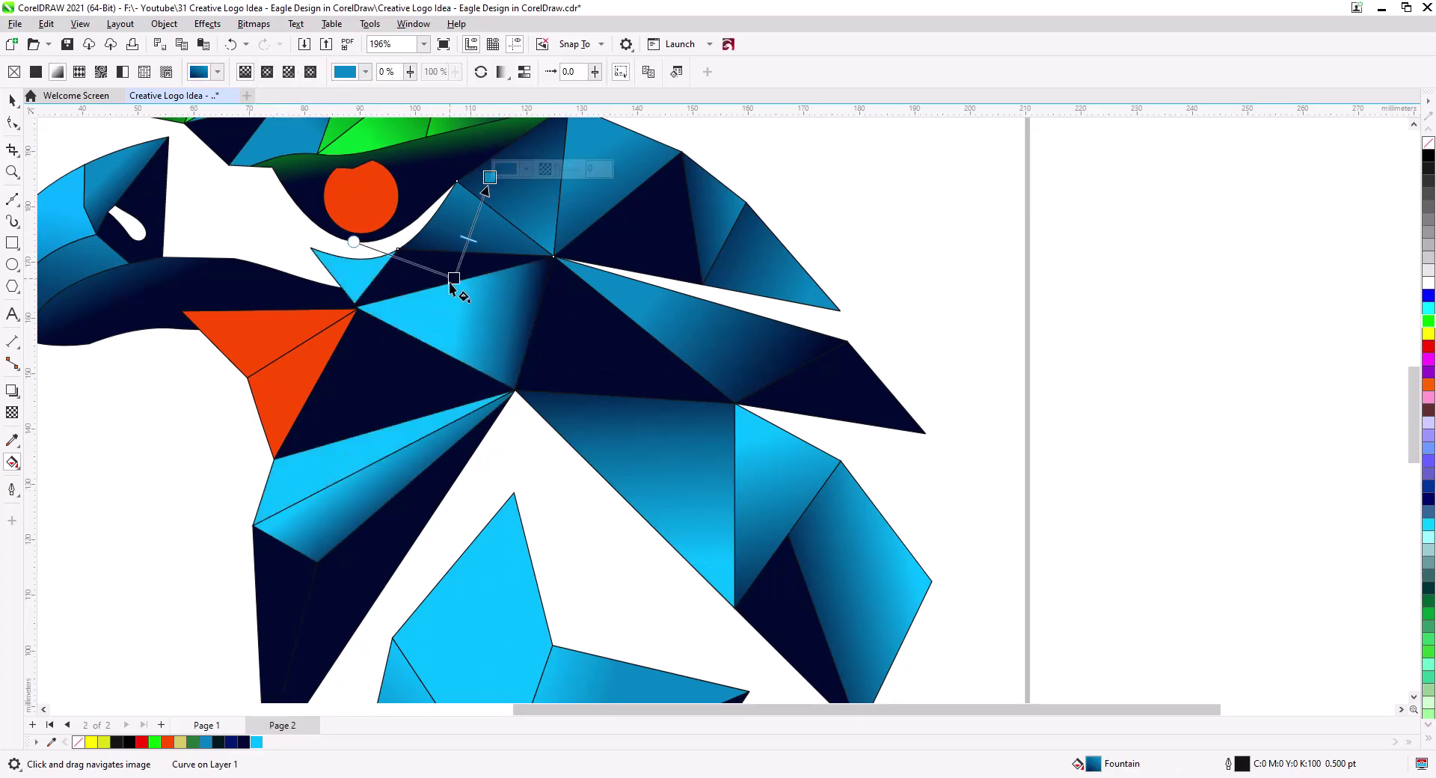
{"action": "left_click_drag", "start_coordinate": [256, 741], "coordinate": [490, 177]}
Set the blue gradient ends of the two upper head facets behind the eye to light blue and shorten the front one's gradient
{"action": "left_click_drag", "start_coordinate": [536, 311], "coordinate": [425, 457]}
{"action": "left_click", "coordinate": [414, 326]}
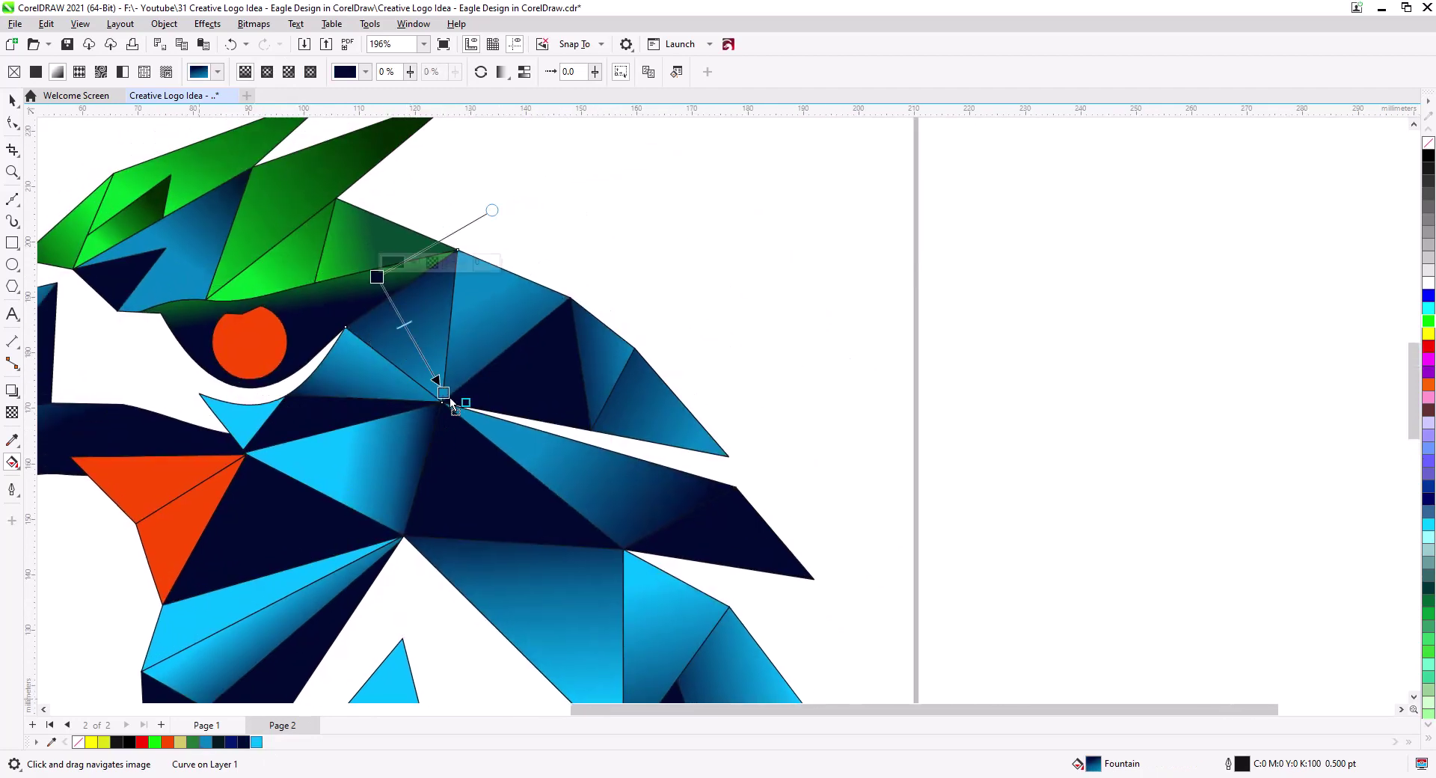
{"action": "left_click", "coordinate": [473, 343]}
{"action": "left_click_drag", "start_coordinate": [488, 296], "coordinate": [488, 294]}
{"action": "left_click", "coordinate": [409, 335]}
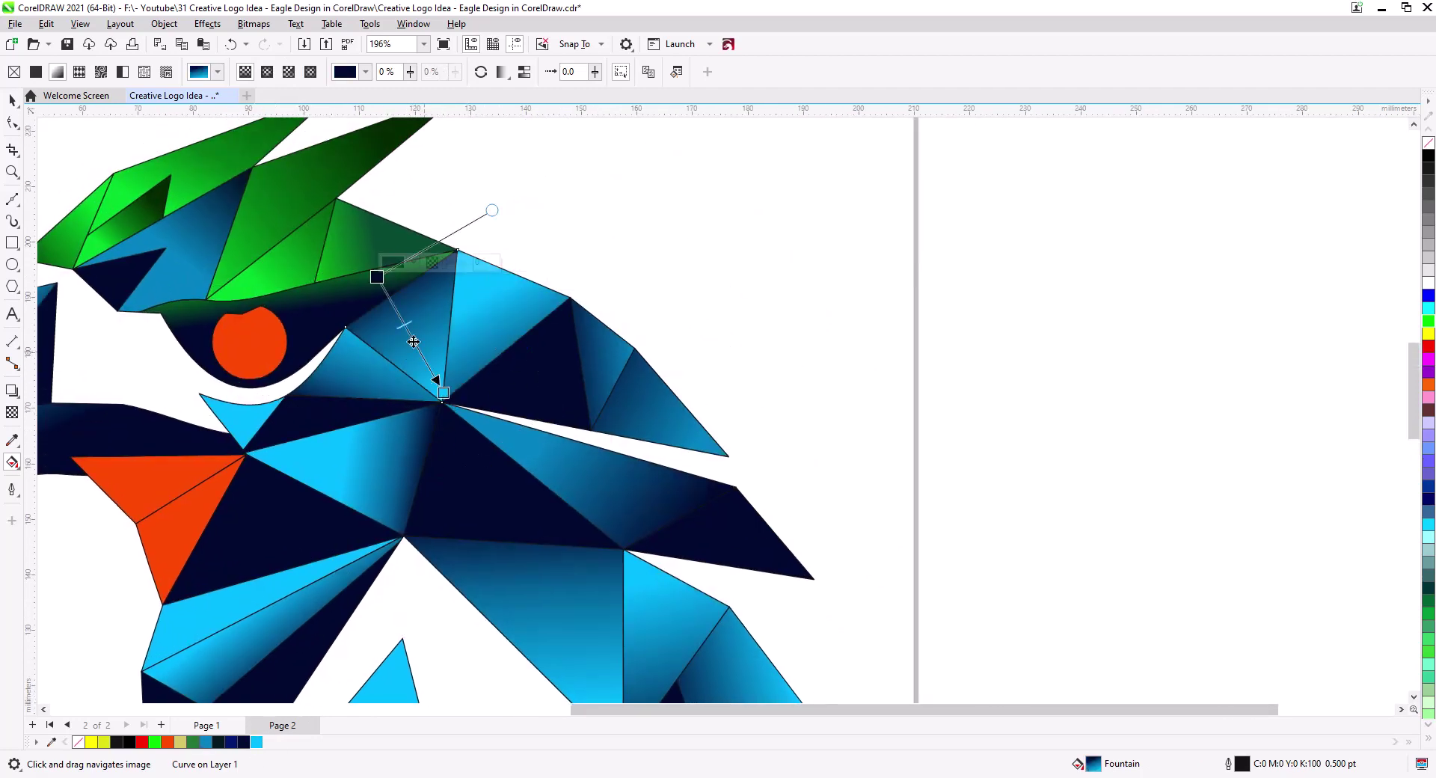
{"action": "left_click_drag", "start_coordinate": [445, 391], "coordinate": [427, 356]}
Set the blue gradient ends of the two rearmost head facets to light blue and shift the last one's light end inward
{"action": "left_click", "coordinate": [596, 360]}
{"action": "left_click_drag", "start_coordinate": [257, 741], "coordinate": [635, 350]}
{"action": "left_click", "coordinate": [660, 405]}
{"action": "left_click_drag", "start_coordinate": [696, 455], "coordinate": [698, 442]}
{"action": "left_click_drag", "start_coordinate": [699, 441], "coordinate": [679, 431]}
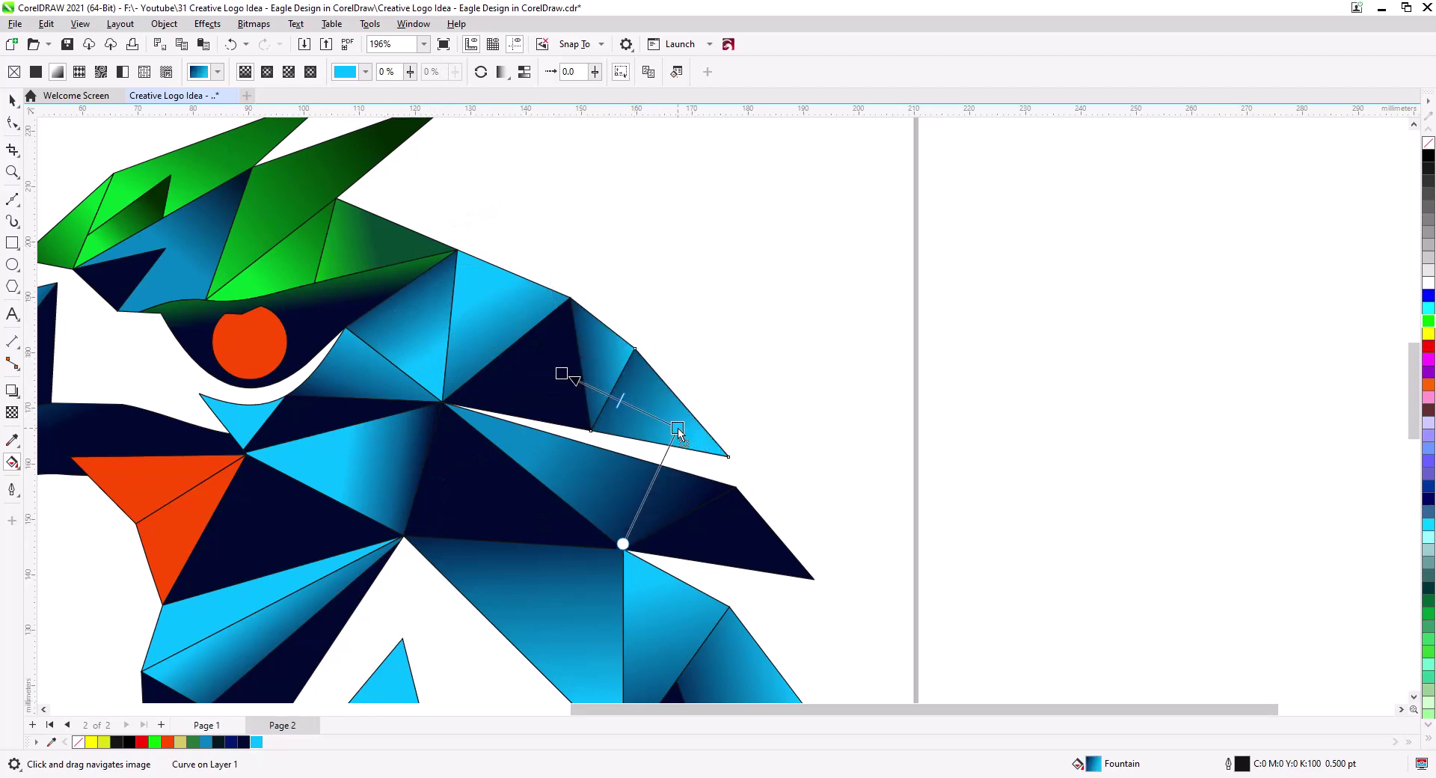
Change the blue gradient ends of the long rear neck feather facet and the brow facet above the eye to light blue
{"action": "left_click_drag", "start_coordinate": [604, 521], "coordinate": [587, 441]}
{"action": "left_click", "coordinate": [587, 440]}
{"action": "left_click_drag", "start_coordinate": [527, 351], "coordinate": [530, 354]}
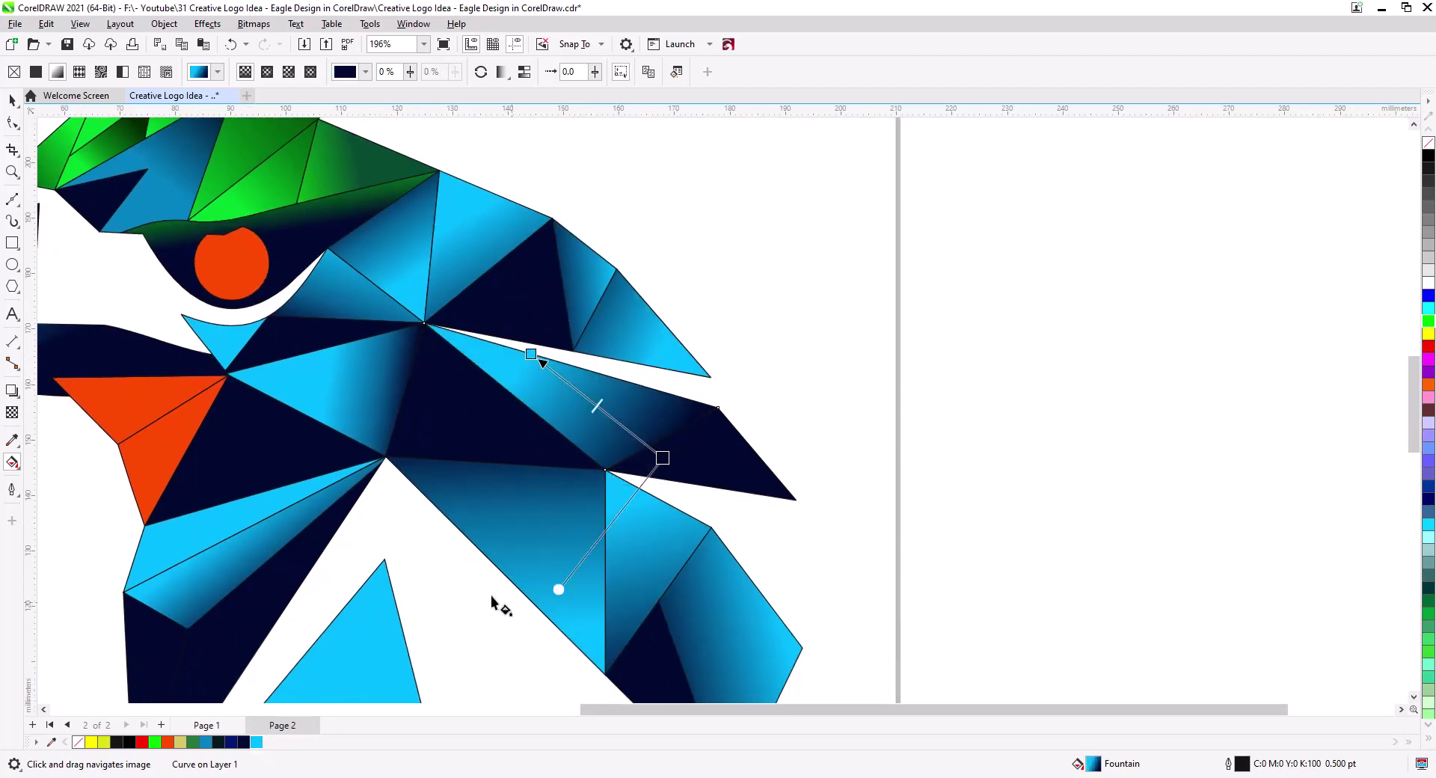
{"action": "left_click_drag", "start_coordinate": [492, 597], "coordinate": [662, 693]}
{"action": "left_click", "coordinate": [350, 259]}
{"action": "left_click_drag", "start_coordinate": [326, 303], "coordinate": [327, 303]}
{"action": "scroll", "coordinate": [326, 303], "scroll_direction": "left", "scroll_amount": 3}
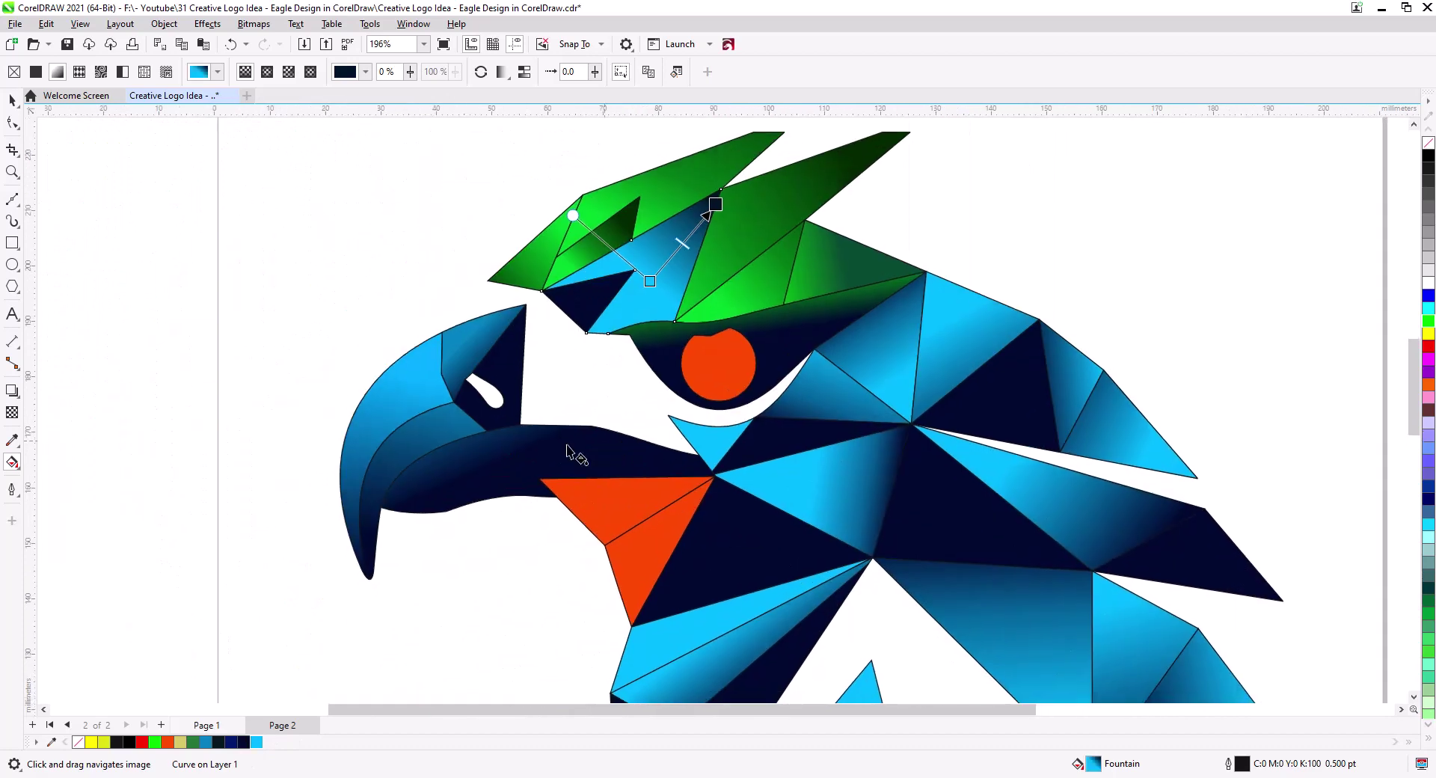
Set the blue ends of the upper beak's gradients to light blue and give the nostril facet a light blue-to-navy gradient
{"action": "key", "text": "Tab"}
{"action": "left_click_drag", "start_coordinate": [390, 374], "coordinate": [392, 376]}
{"action": "key", "text": "Tab"}
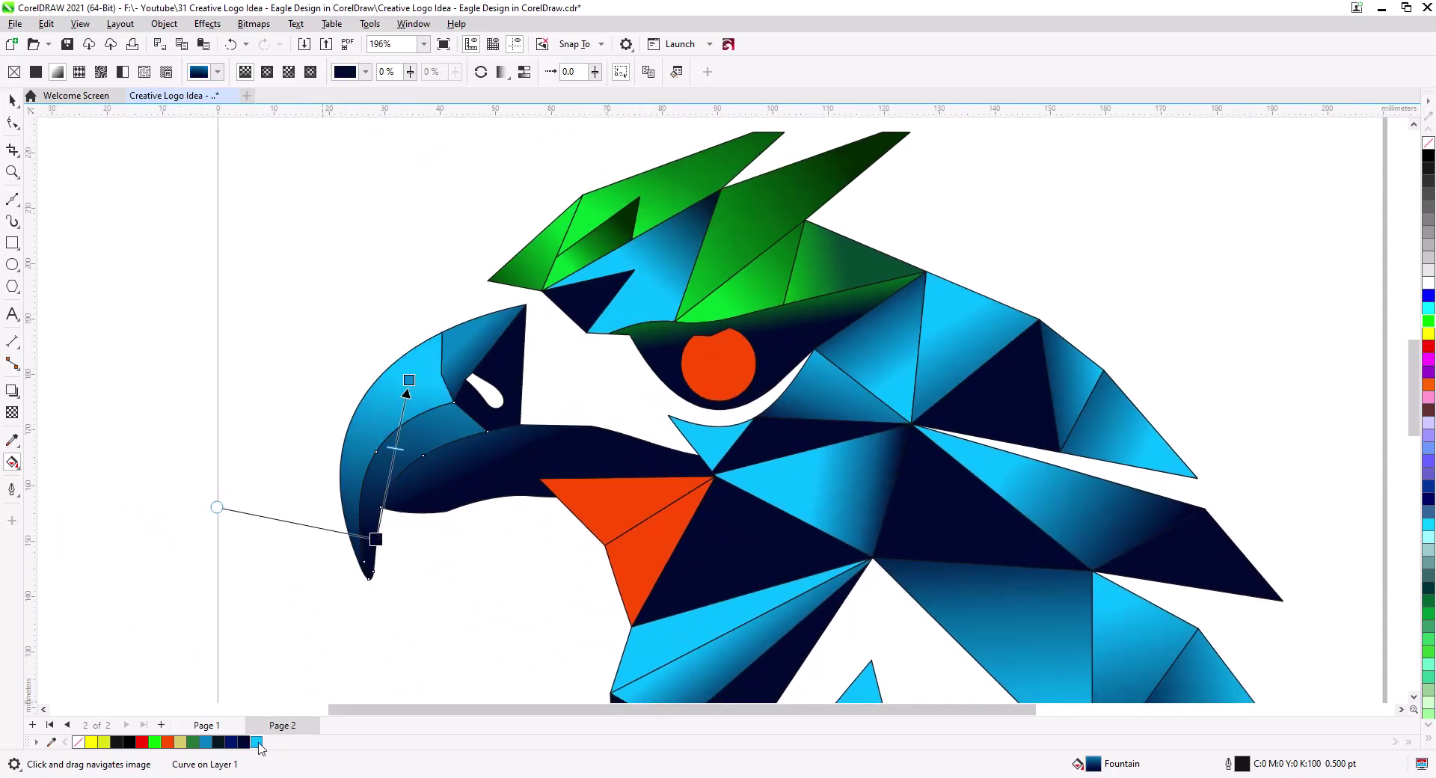
{"action": "left_click_drag", "start_coordinate": [257, 742], "coordinate": [483, 345]}
{"action": "key", "text": "Tab"}
{"action": "left_click", "coordinate": [517, 389]}
{"action": "left_click_drag", "start_coordinate": [518, 408], "coordinate": [521, 391]}
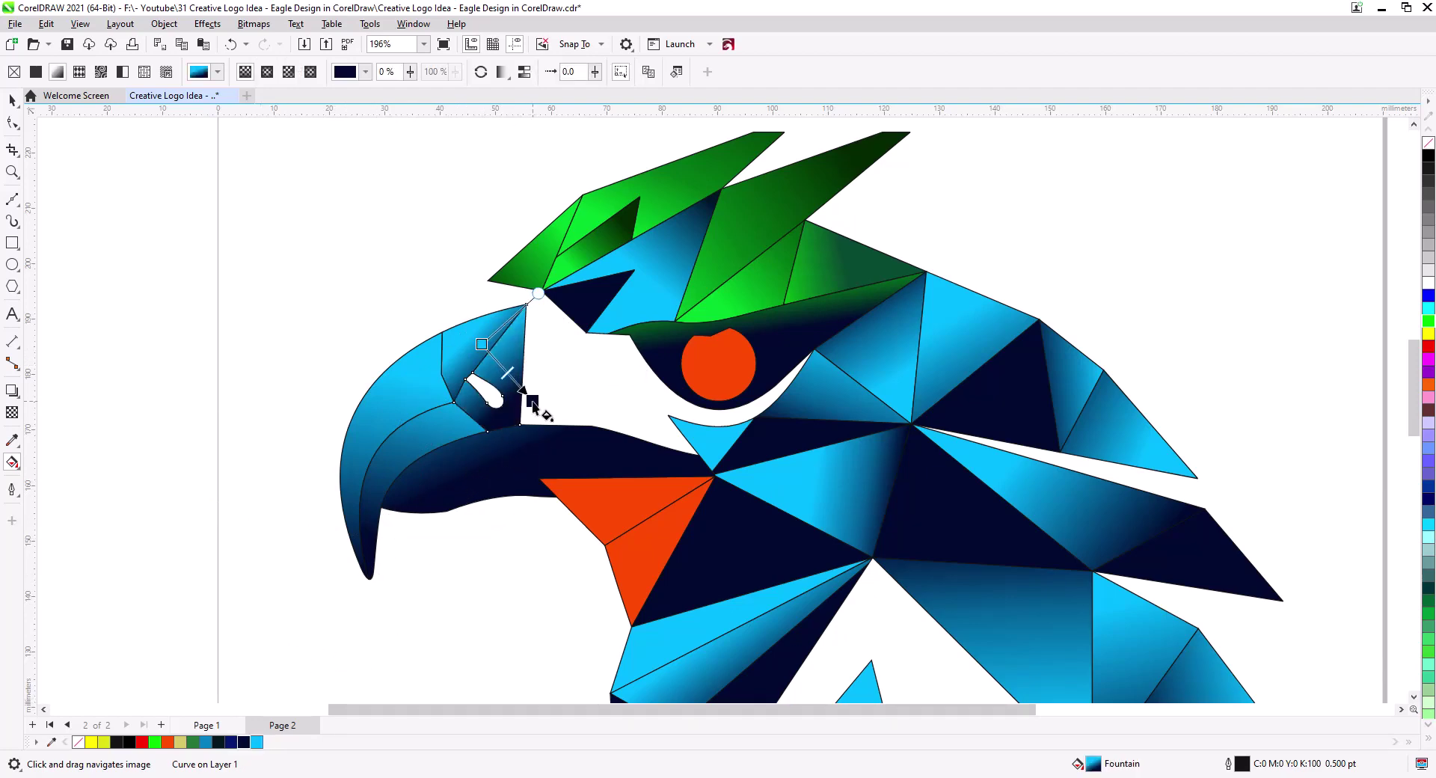
Create a shape in the beak's empty nostril opening with Smart Fill and colour it black
{"action": "key", "text": "space"}
{"action": "left_click", "coordinate": [343, 417]}
{"action": "scroll", "coordinate": [489, 396], "scroll_direction": "up", "scroll_amount": 2}
{"action": "left_click", "coordinate": [16, 466]}
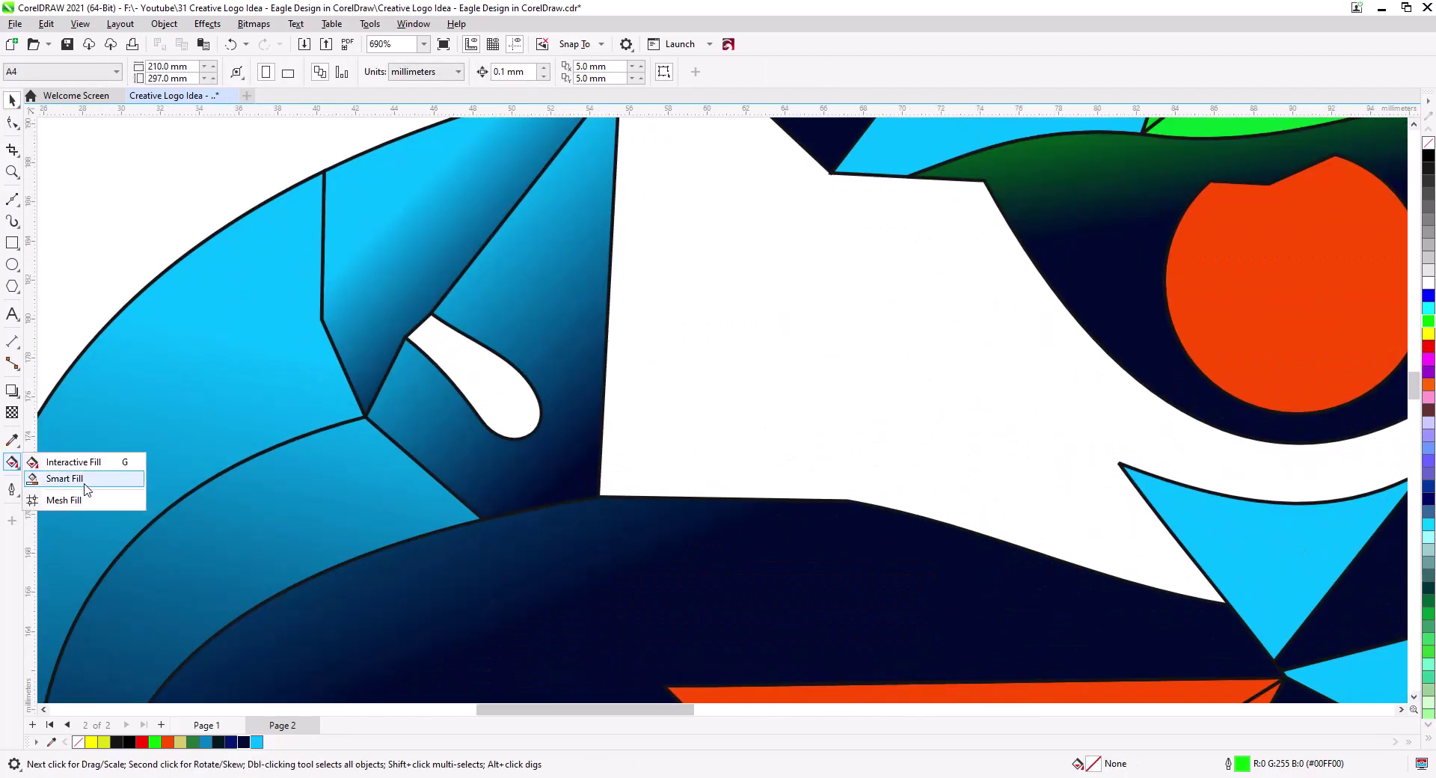
{"action": "left_click", "coordinate": [84, 484]}
{"action": "left_click", "coordinate": [488, 391]}
{"action": "left_click", "coordinate": [12, 100]}
{"action": "left_click", "coordinate": [1428, 155]}
{"action": "left_click", "coordinate": [614, 456]}
{"action": "scroll", "coordinate": [615, 457], "scroll_direction": "down", "scroll_amount": 2}
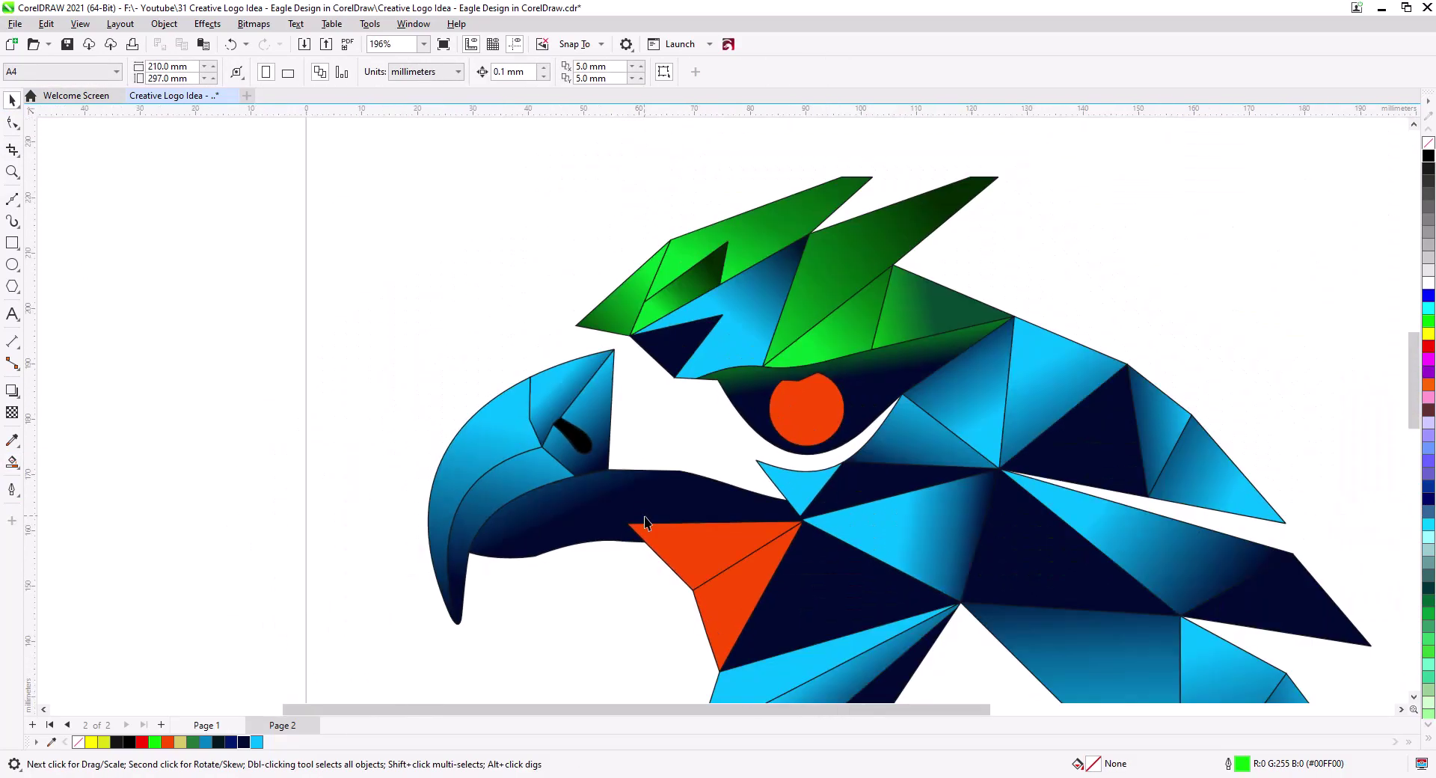
{"action": "scroll", "coordinate": [645, 522], "scroll_direction": "down", "scroll_amount": 2}
{"action": "scroll", "coordinate": [627, 541], "scroll_direction": "up", "scroll_amount": 2}
Reposition the gradients of the facet around the nostril and the facet above it, extending their blends from light blue to navy
{"action": "left_click", "coordinate": [553, 411]}
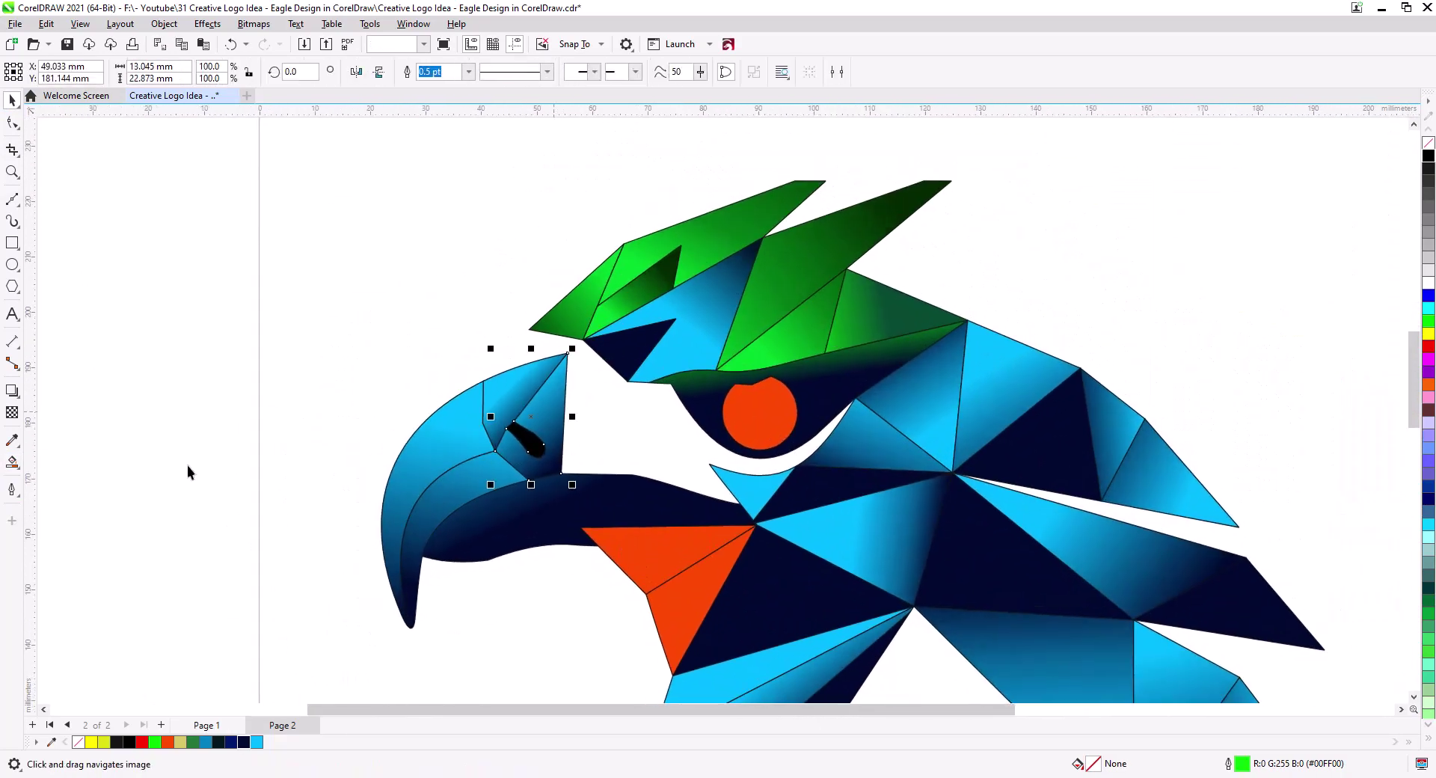
{"action": "left_click", "coordinate": [17, 466]}
{"action": "left_click", "coordinate": [56, 461]}
{"action": "left_click_drag", "start_coordinate": [566, 444], "coordinate": [567, 497]}
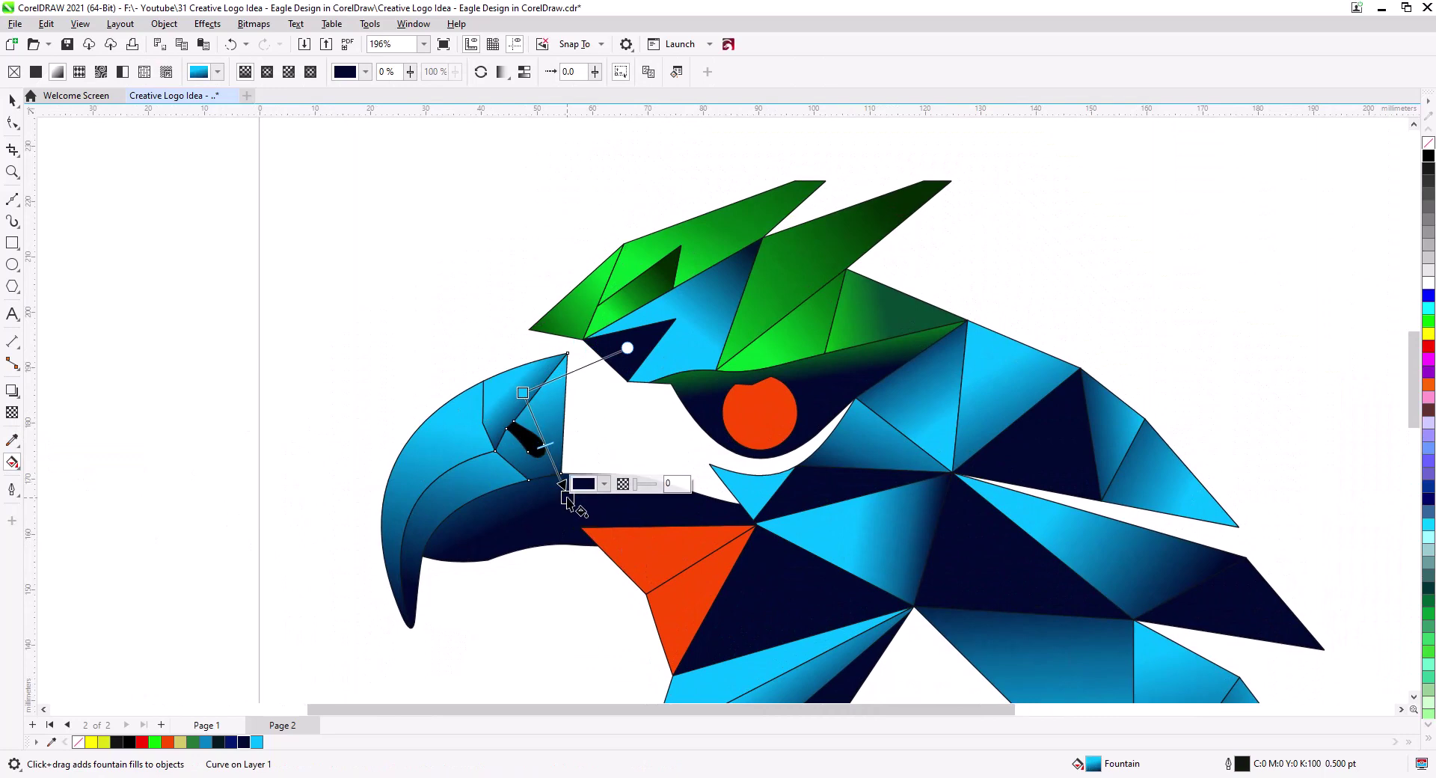
{"action": "left_click", "coordinate": [511, 411]}
{"action": "left_click_drag", "start_coordinate": [541, 421], "coordinate": [562, 448]}
{"action": "left_click_drag", "start_coordinate": [510, 388], "coordinate": [491, 377]}
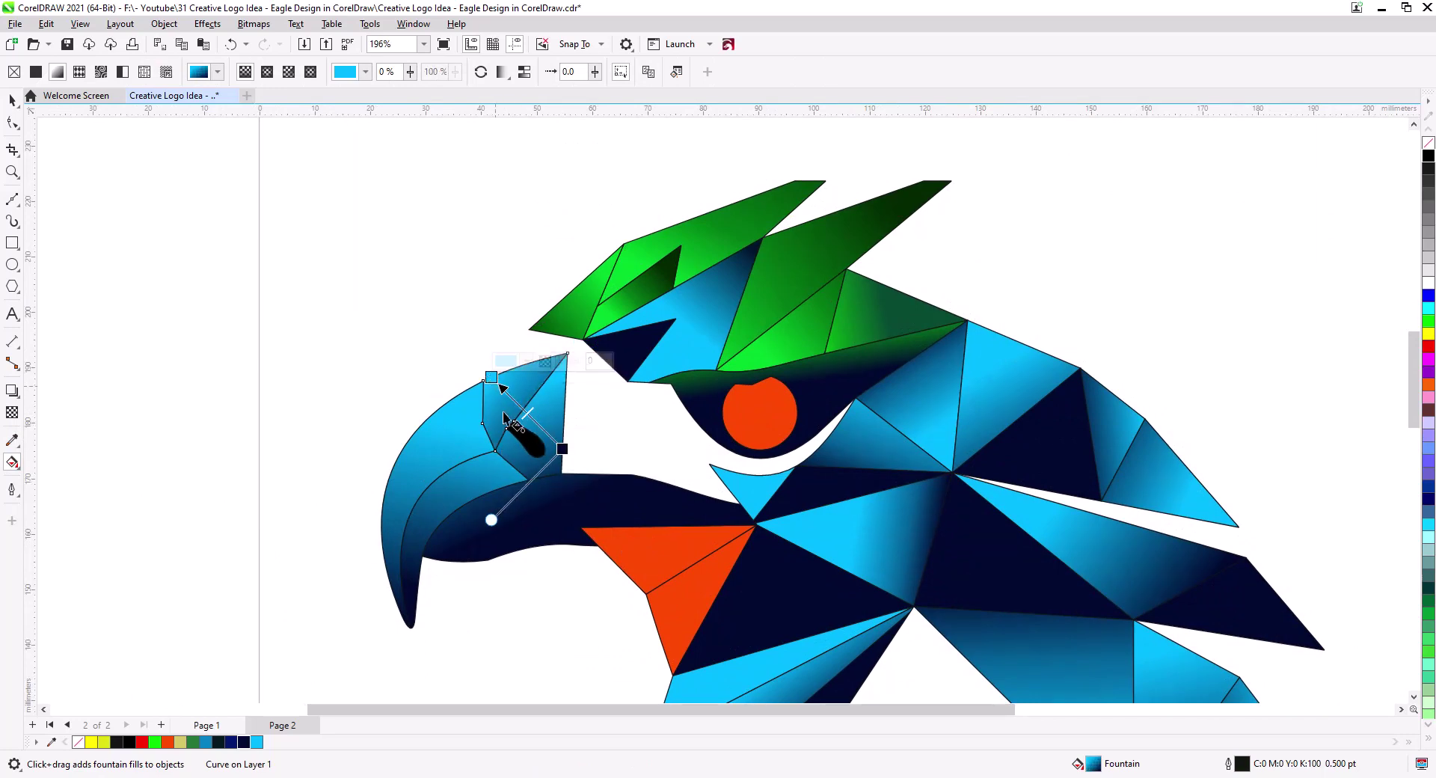
{"action": "scroll", "coordinate": [595, 445], "scroll_direction": "down", "scroll_amount": 3}
{"action": "scroll", "coordinate": [434, 380], "scroll_direction": "up", "scroll_amount": 2}
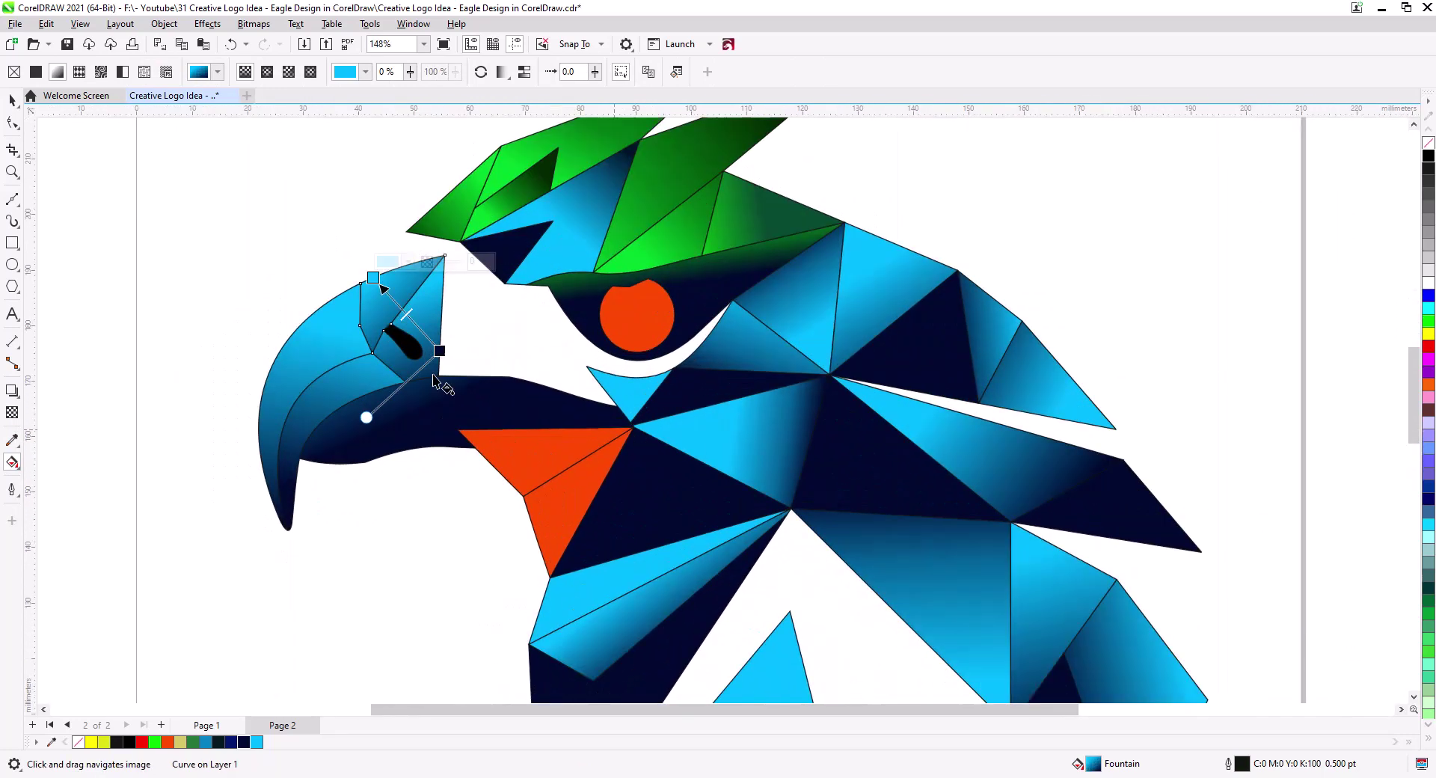
Change the eye circle's uniform fill to orange, #FFA600
{"action": "key", "text": "space"}
{"action": "left_click", "coordinate": [635, 314]}
{"action": "double_click", "coordinate": [1095, 763]}
{"action": "left_click_drag", "start_coordinate": [662, 188], "coordinate": [1071, 284]}
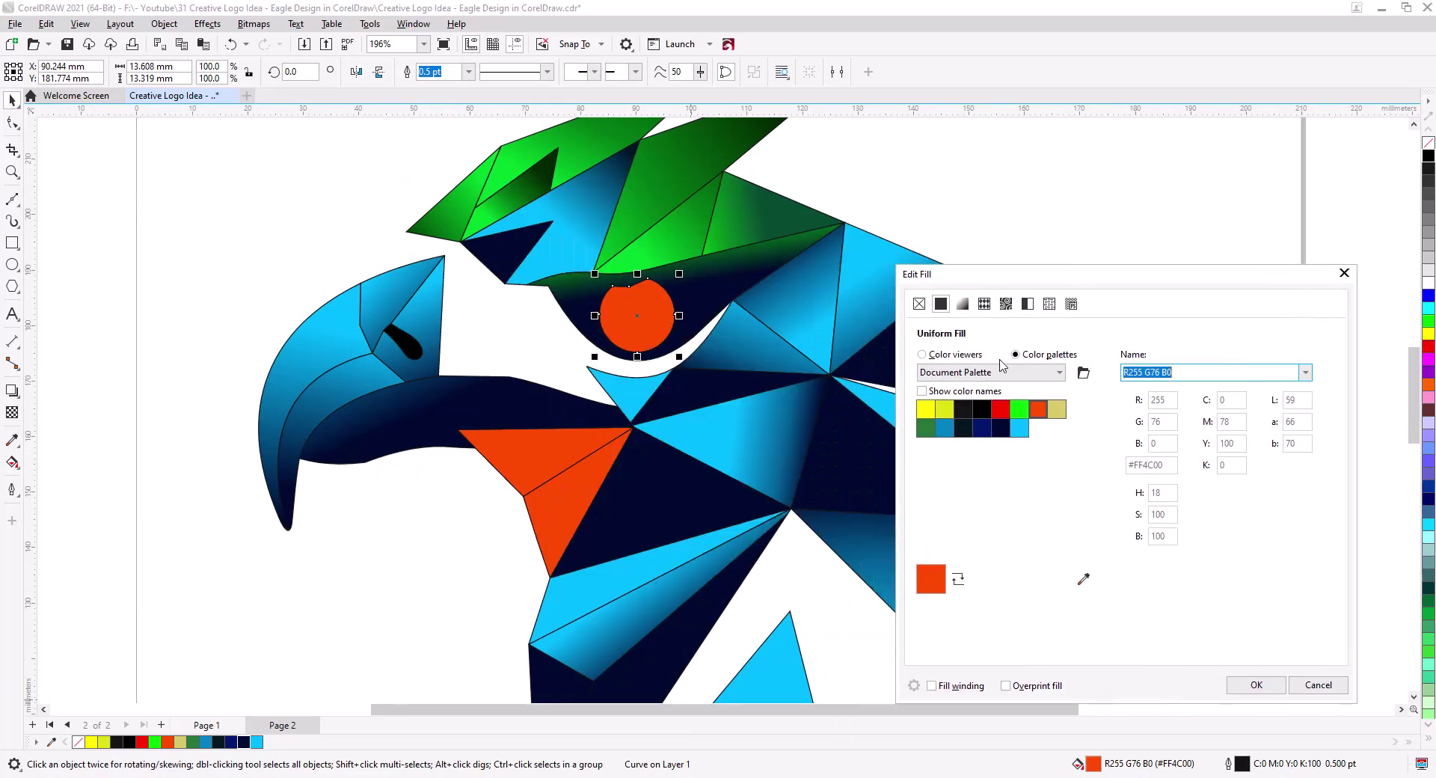
{"action": "left_click", "coordinate": [944, 355]}
{"action": "left_click_drag", "start_coordinate": [932, 578], "coordinate": [939, 577]}
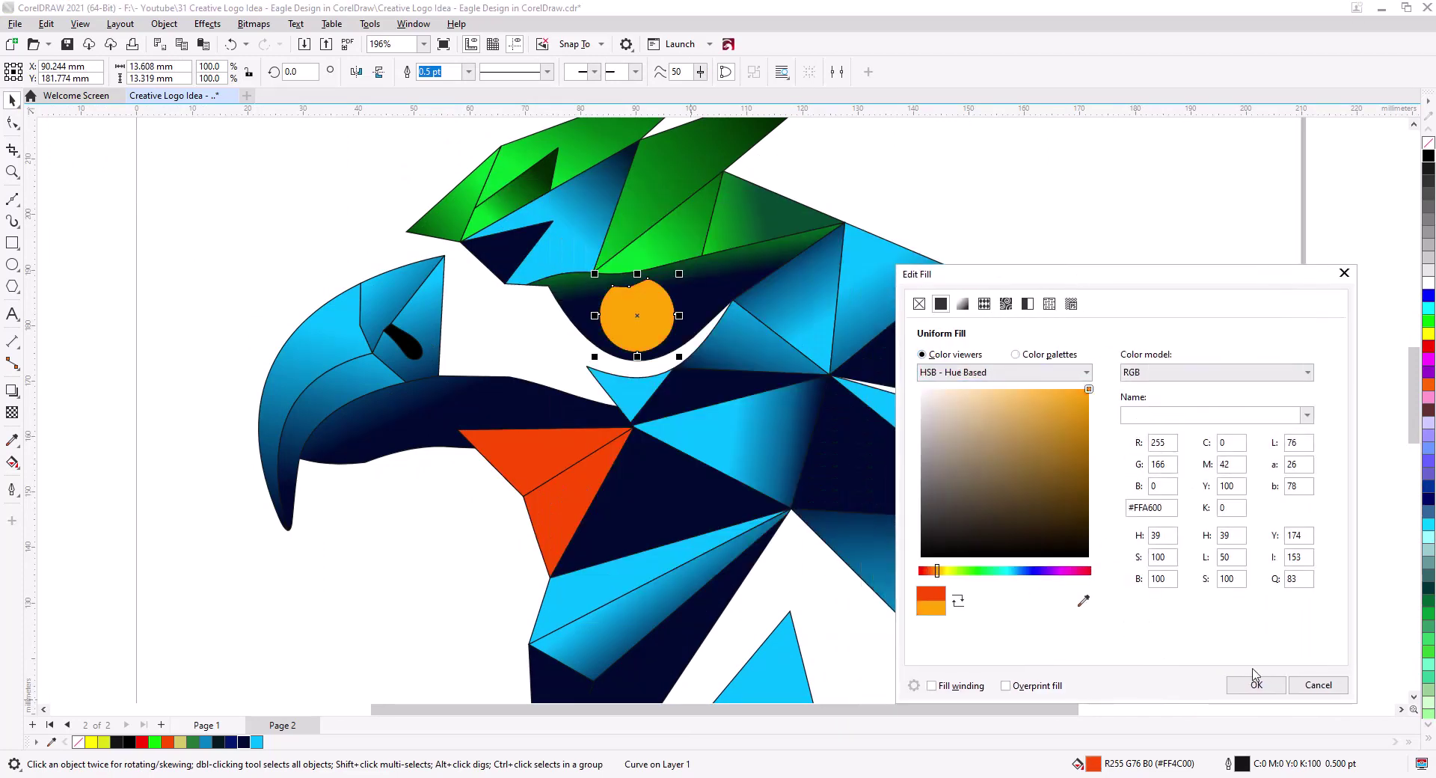
{"action": "left_click", "coordinate": [1256, 684]}
Copy the eye's orange fill to both throat facets and blend the lower facet into red-orange toward its rear edge
{"action": "left_click_drag", "start_coordinate": [384, 631], "coordinate": [537, 456]}
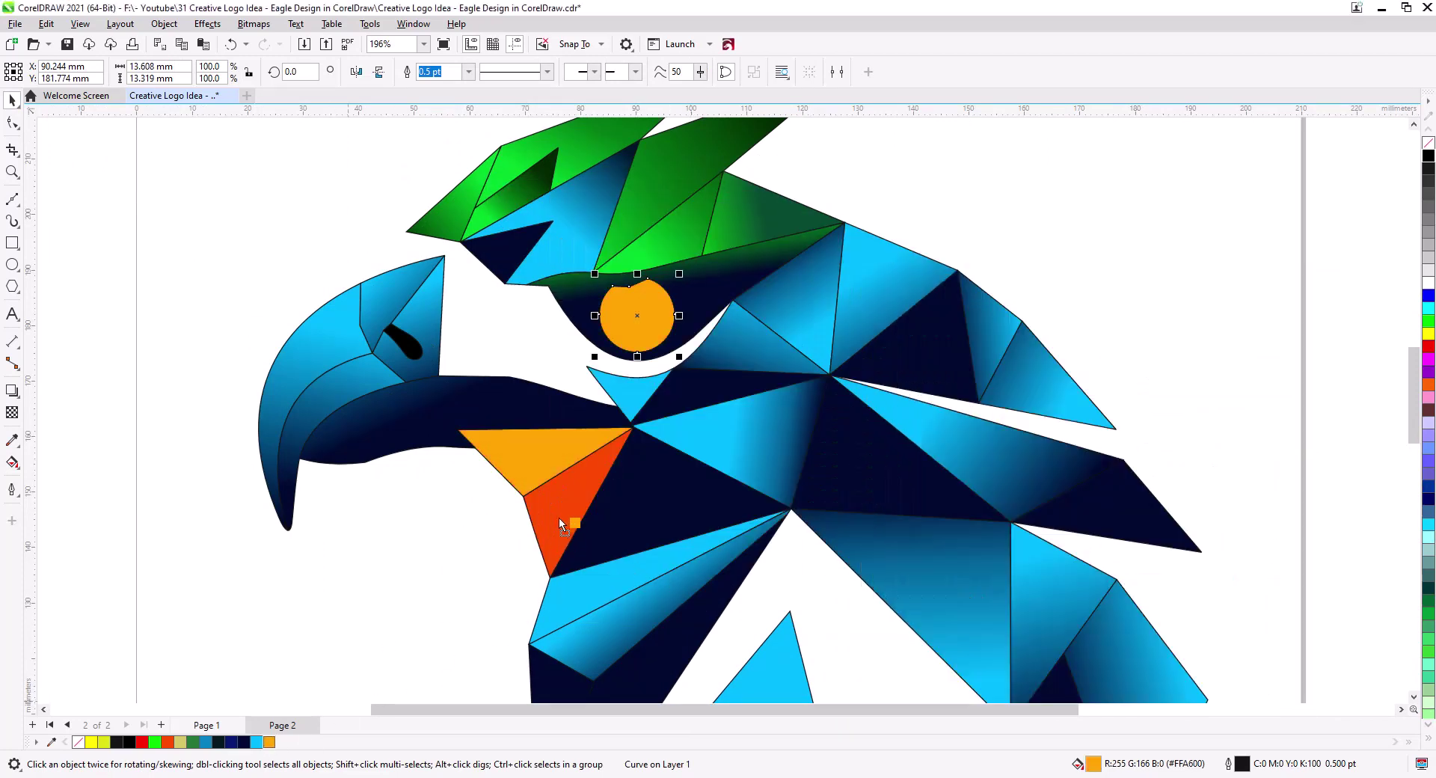
{"action": "left_click", "coordinate": [12, 462]}
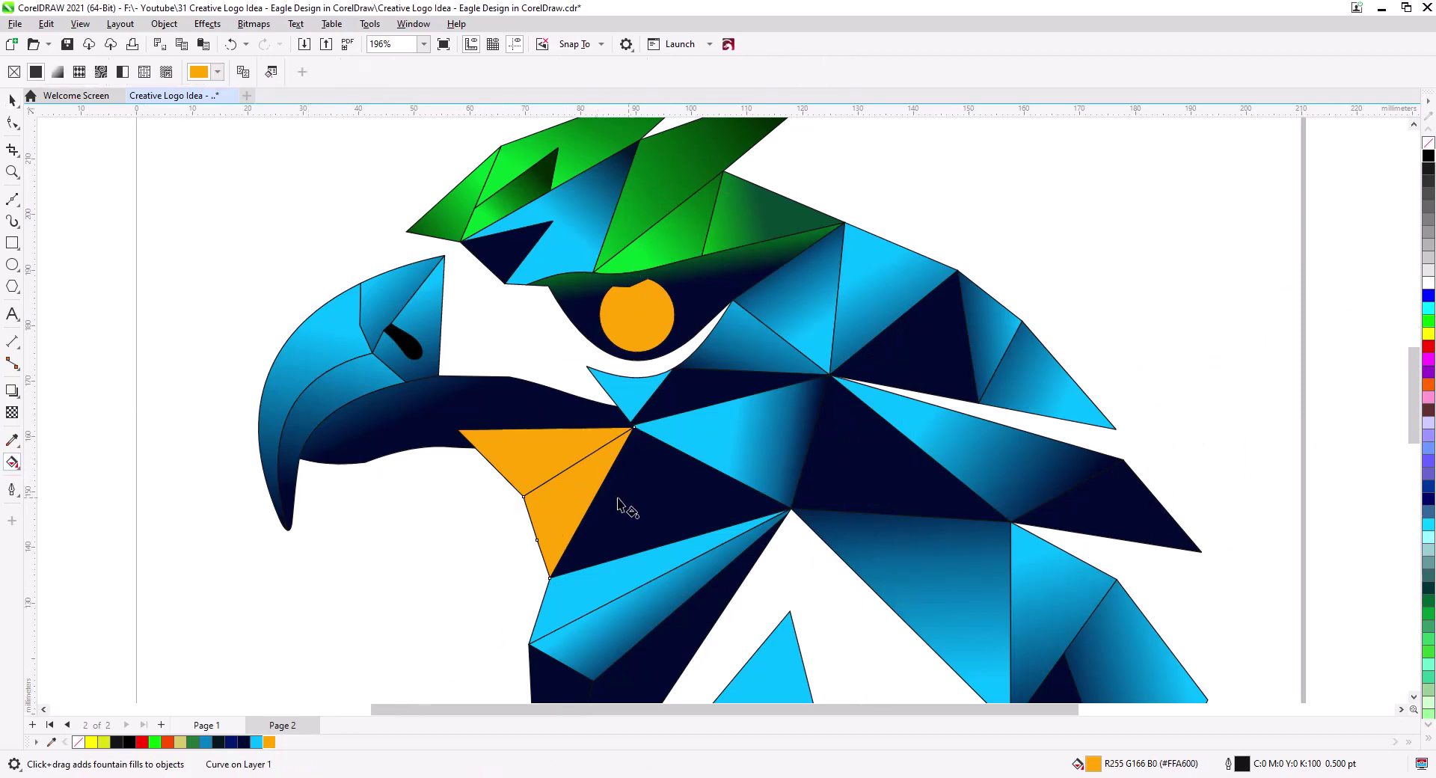
{"action": "left_click_drag", "start_coordinate": [626, 498], "coordinate": [615, 569]}
{"action": "left_click_drag", "start_coordinate": [619, 507], "coordinate": [559, 486]}
Apply a linear gradient to the upper throat facet, red-orange along its top edge blending into orange
{"action": "left_click", "coordinate": [543, 470]}
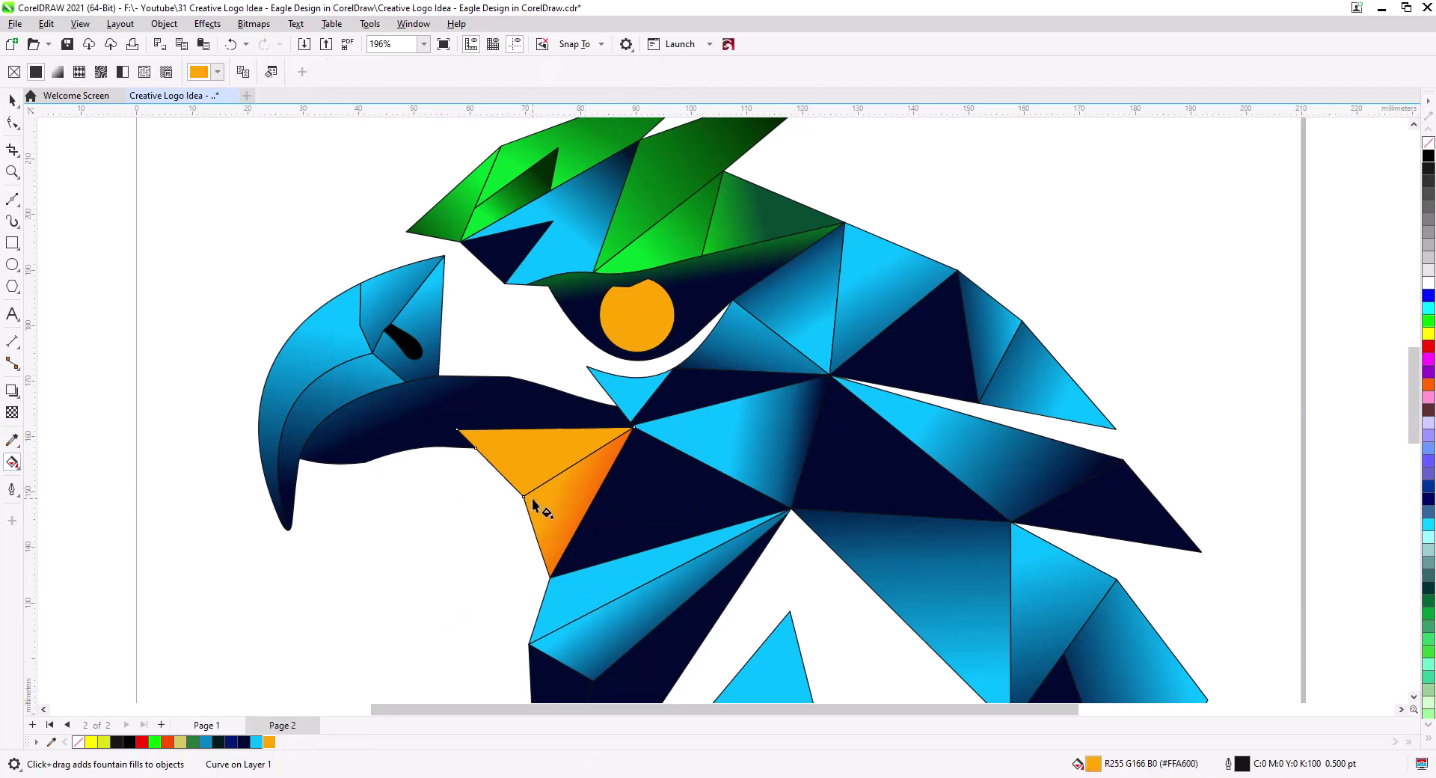
{"action": "mouse_move", "coordinate": [528, 415]}
{"action": "left_mouse_down"}
{"action": "mouse_move", "coordinate": [545, 461]}
{"action": "mouse_move", "coordinate": [526, 415]}
{"action": "left_mouse_up"}
{"action": "left_click", "coordinate": [142, 744]}
{"action": "left_click_drag", "start_coordinate": [539, 471], "coordinate": [530, 429]}
{"action": "left_click_drag", "start_coordinate": [528, 414], "coordinate": [527, 424]}
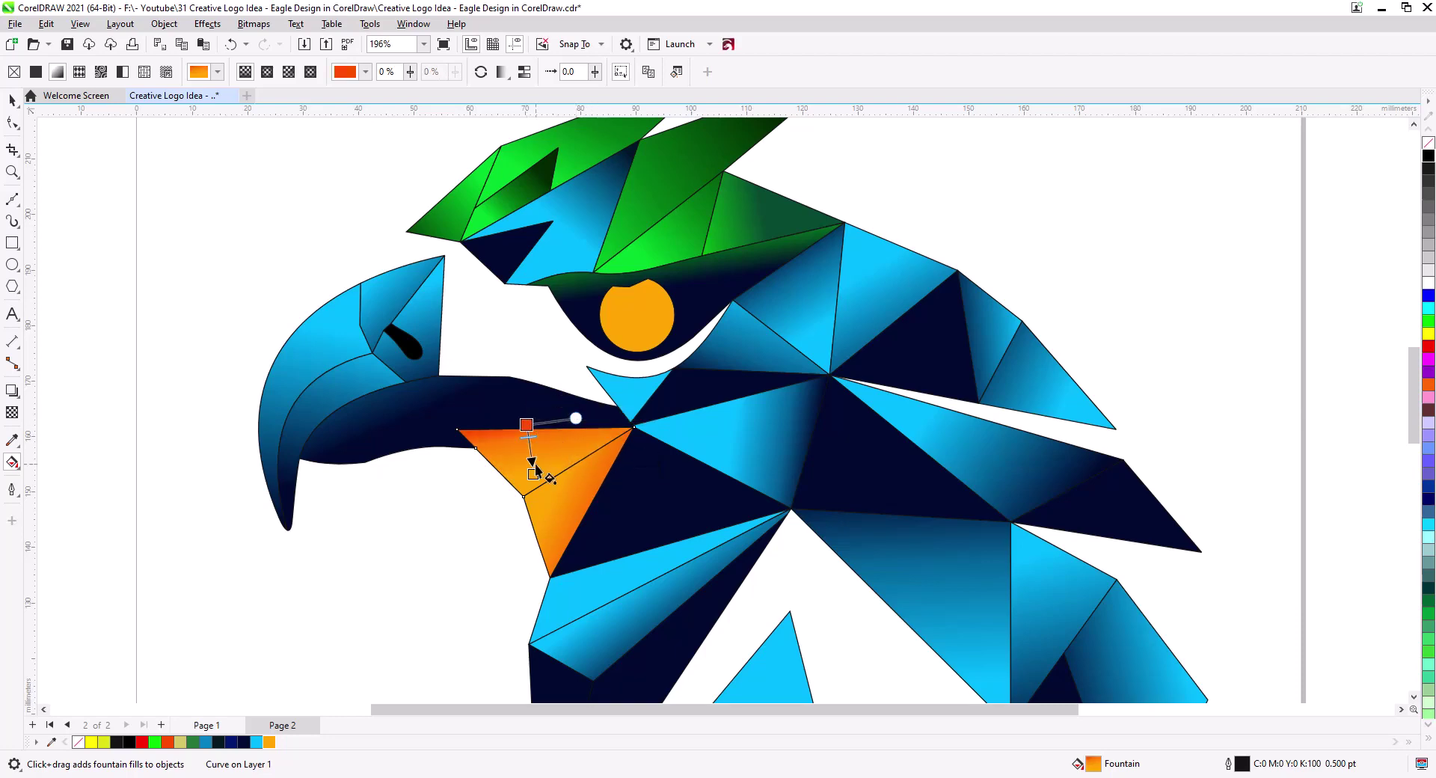
{"action": "left_click", "coordinate": [527, 483]}
Fill the eye circle with the red-orange colour from the document palette
{"action": "left_click", "coordinate": [607, 316]}
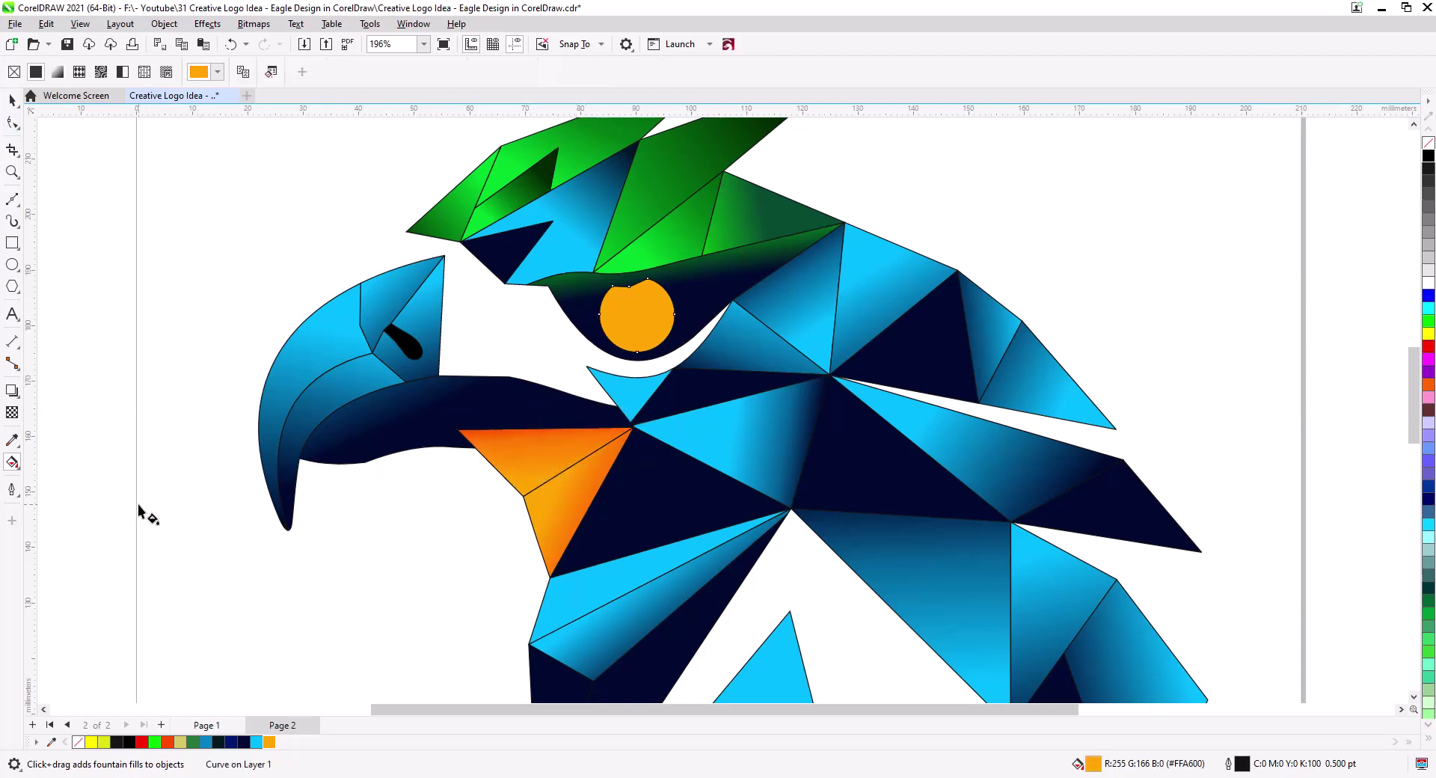
{"action": "left_click", "coordinate": [12, 99]}
{"action": "left_click", "coordinate": [168, 742]}
{"action": "left_click", "coordinate": [380, 528]}
Remove the outlines from all the eagle's shapes
{"action": "scroll", "coordinate": [629, 486], "scroll_direction": "down", "scroll_amount": 2}
{"action": "left_click_drag", "start_coordinate": [683, 543], "coordinate": [669, 483]}
{"action": "key", "text": "ctrl+a"}
{"action": "key", "text": "Escape"}
{"action": "scroll", "coordinate": [742, 465], "scroll_direction": "up", "scroll_amount": 3}
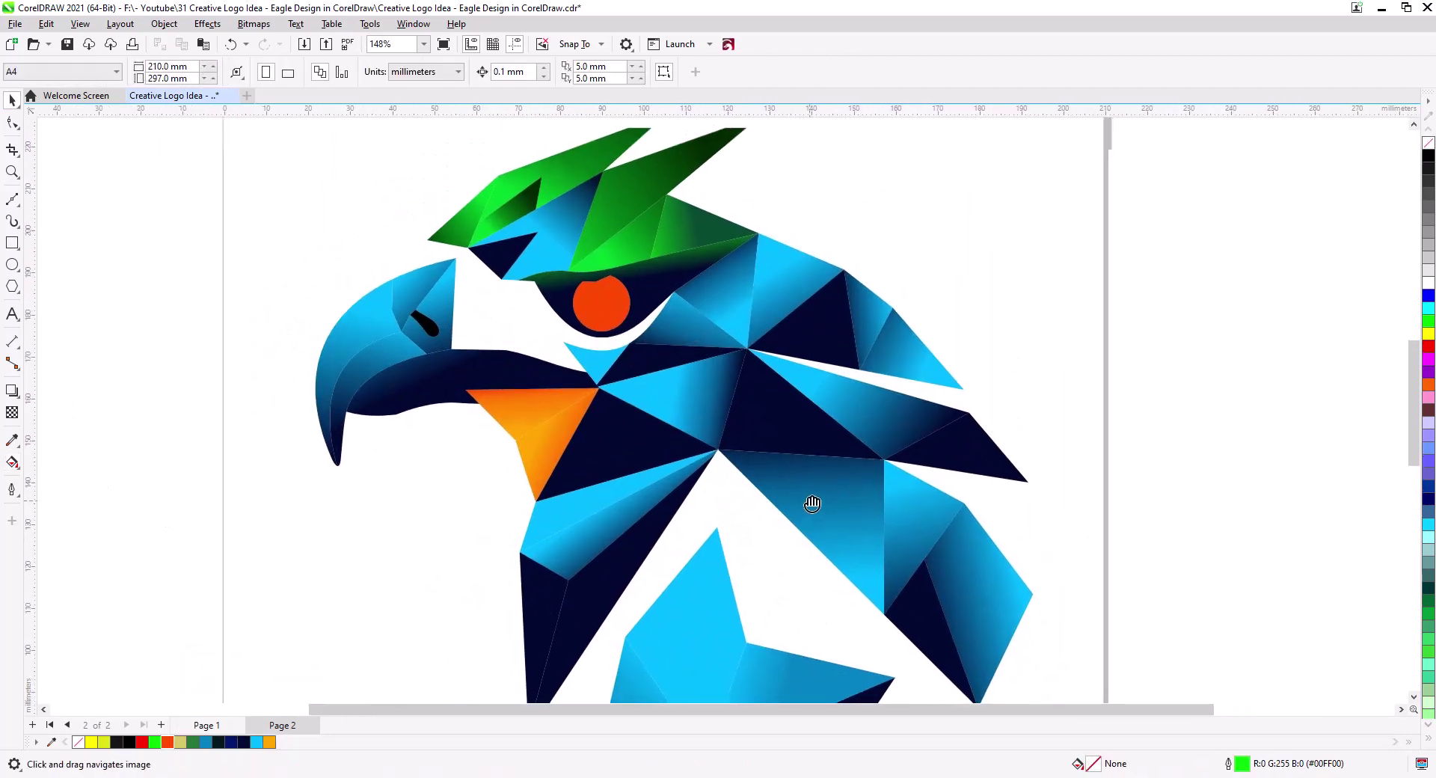
{"action": "scroll", "coordinate": [662, 533], "scroll_direction": "down", "scroll_amount": 1}
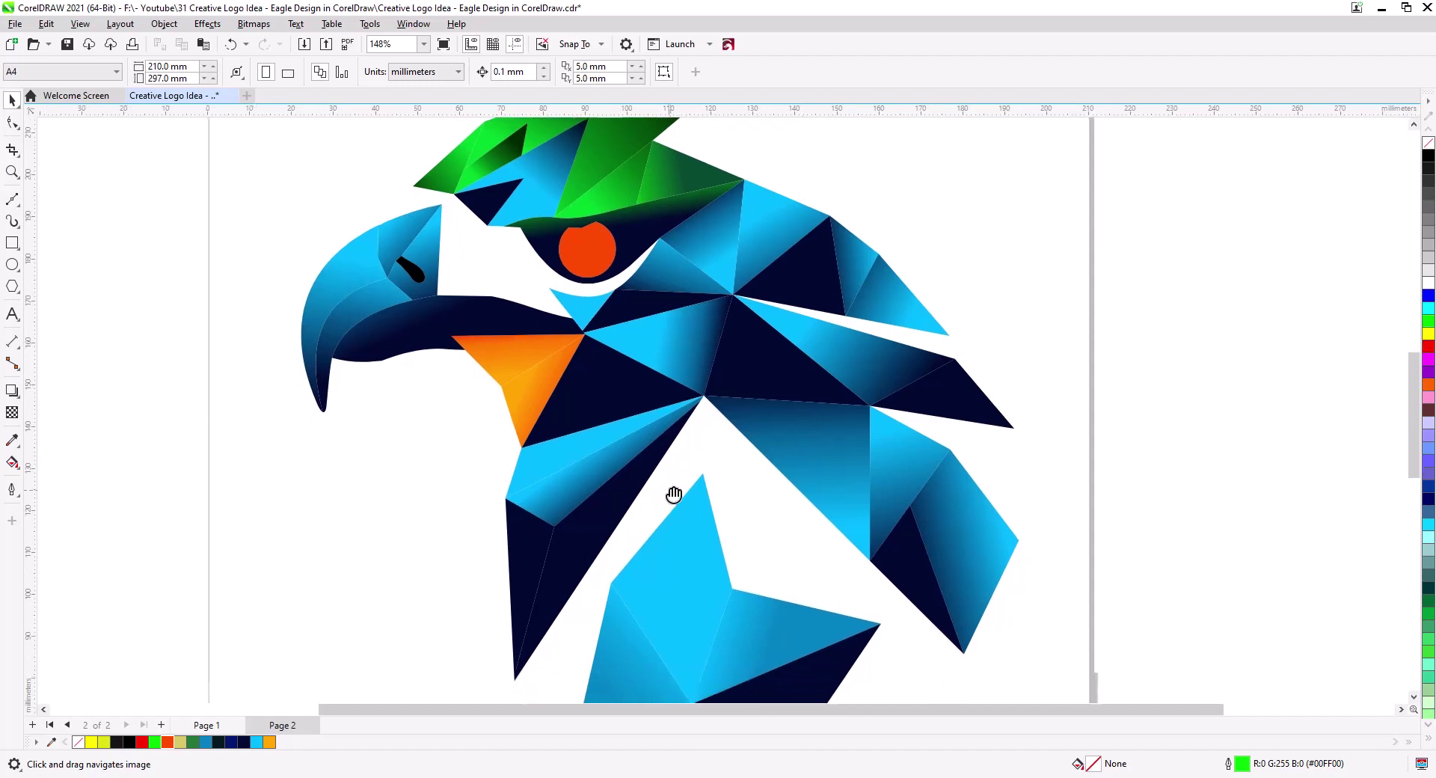
Reposition the lower front neck facet's gradient, moving its light blue end up toward the facet above
{"action": "left_click", "coordinate": [580, 519]}
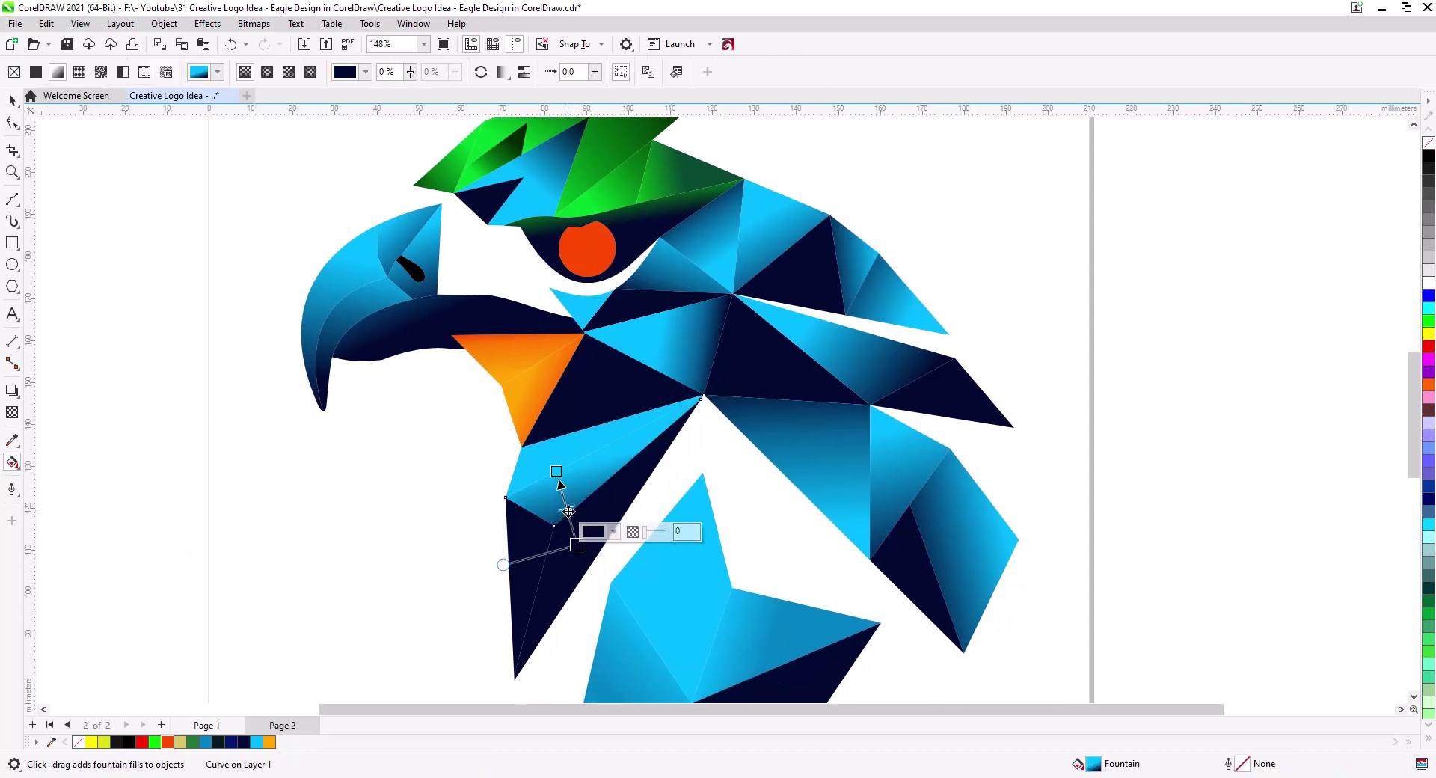
{"action": "left_click_drag", "start_coordinate": [557, 473], "coordinate": [548, 441]}
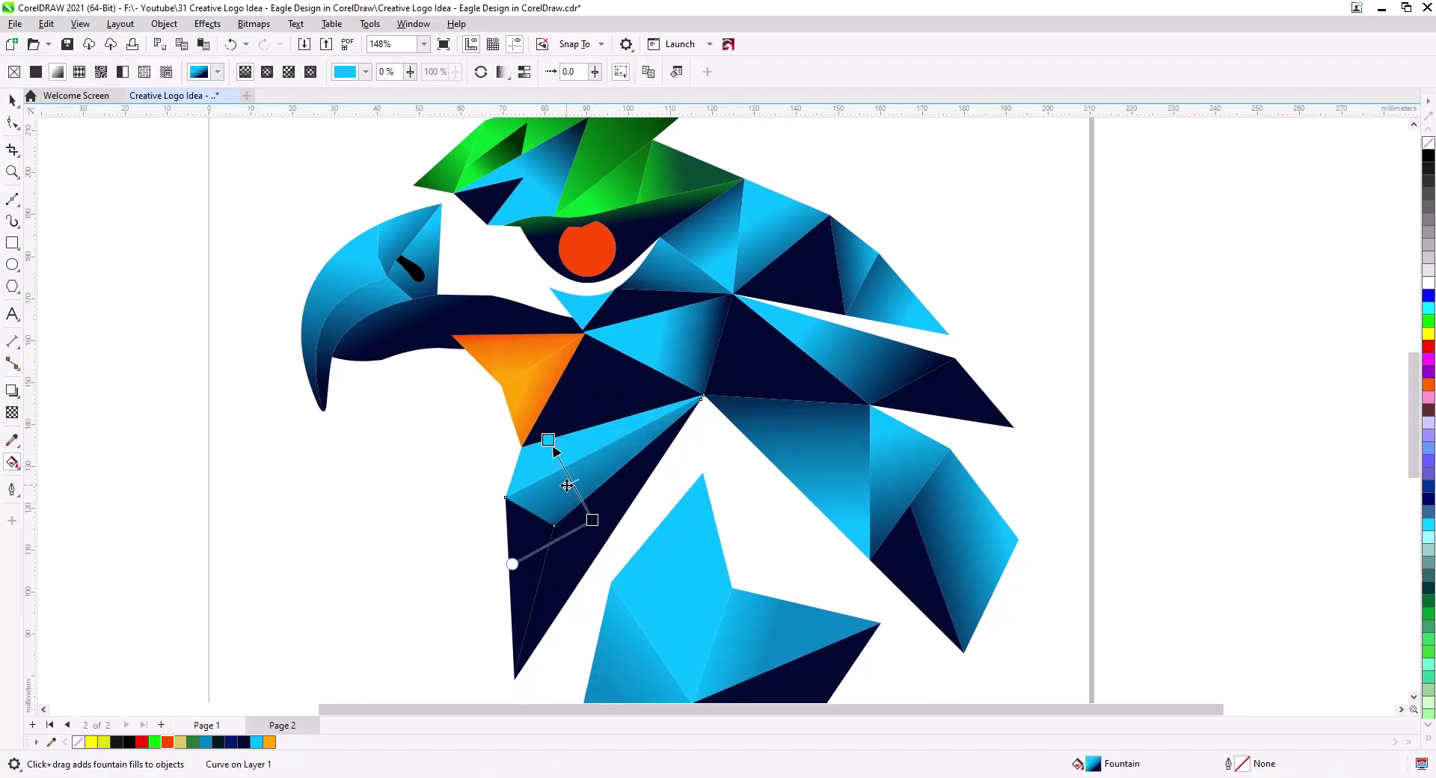
Extend the dark end of the lower front neck facet's gradient and combine it with the light blue facet above into one shape
{"action": "left_click_drag", "start_coordinate": [592, 520], "coordinate": [608, 540]}
{"action": "left_click", "coordinate": [12, 100]}
{"action": "left_click", "coordinate": [537, 470]}
{"action": "left_click", "coordinate": [547, 510], "text": "shift"}
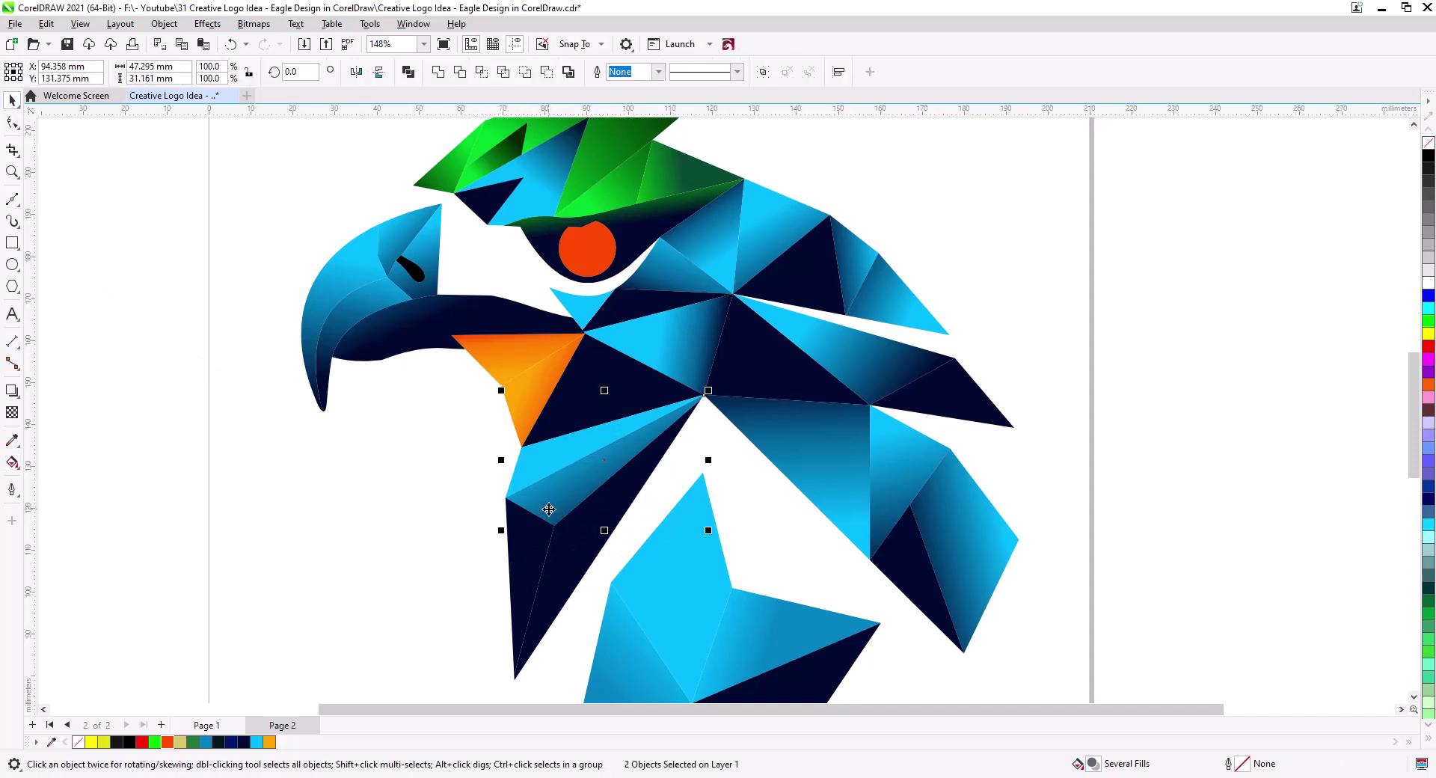
{"action": "key", "text": "ctrl+l"}
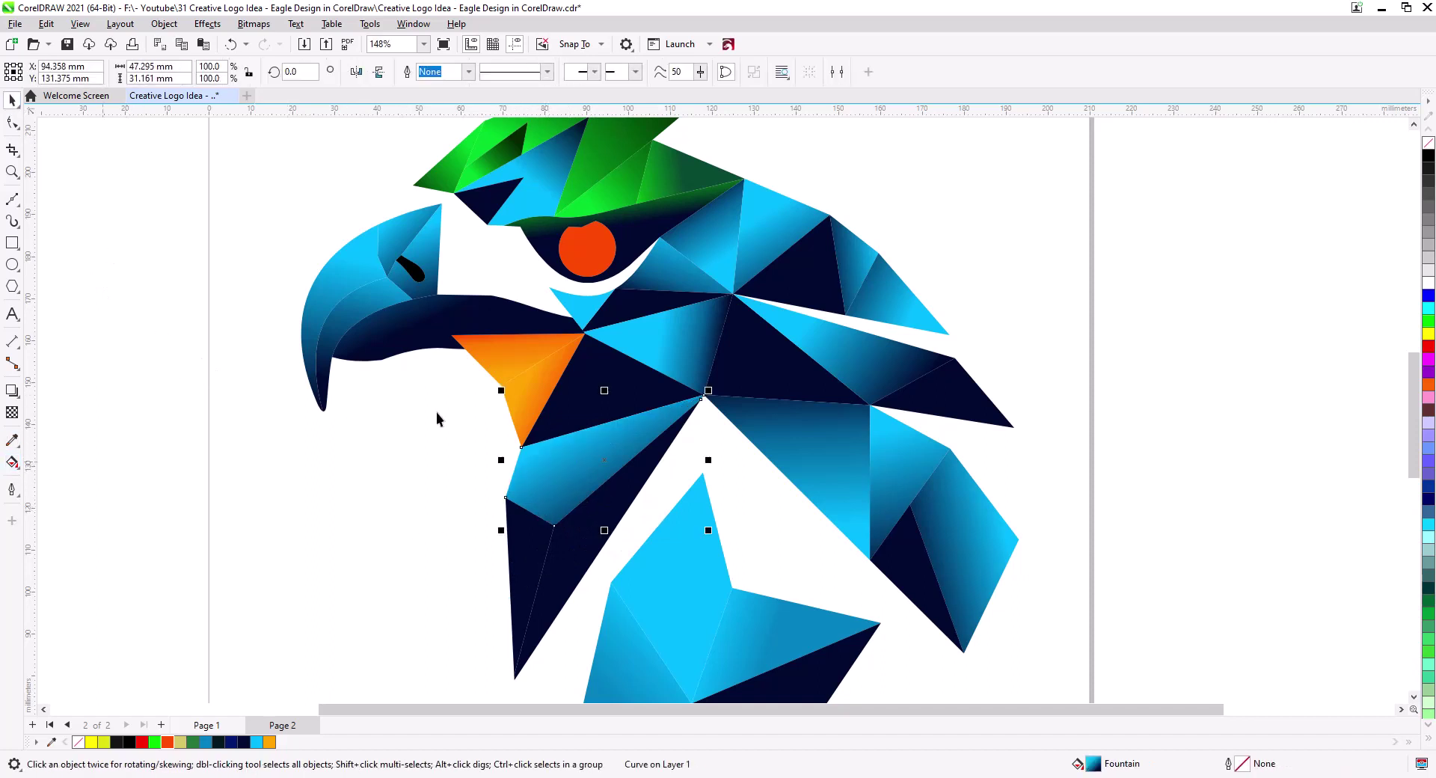
Reposition the lower throat facet's red-orange gradient end, and turn the combined front neck facet's gradient nearly vertical with light blue at the top
{"action": "left_click", "coordinate": [12, 462]}
{"action": "mouse_move", "coordinate": [486, 334]}
{"action": "left_mouse_down"}
{"action": "mouse_move", "coordinate": [532, 396]}
{"action": "mouse_move", "coordinate": [497, 332]}
{"action": "mouse_move", "coordinate": [503, 352]}
{"action": "left_mouse_up"}
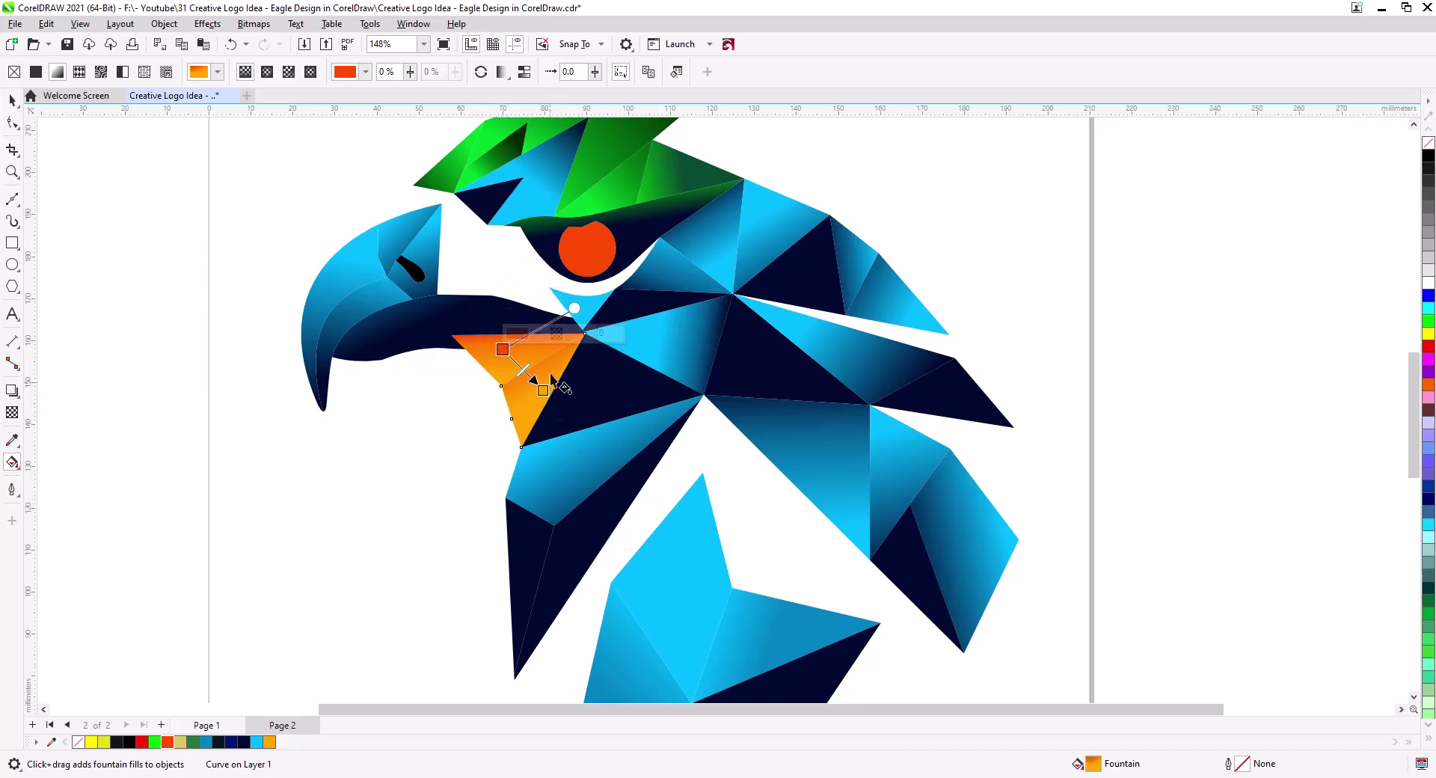
{"action": "left_click", "coordinate": [12, 100]}
{"action": "left_click", "coordinate": [526, 465]}
{"action": "left_click", "coordinate": [12, 461]}
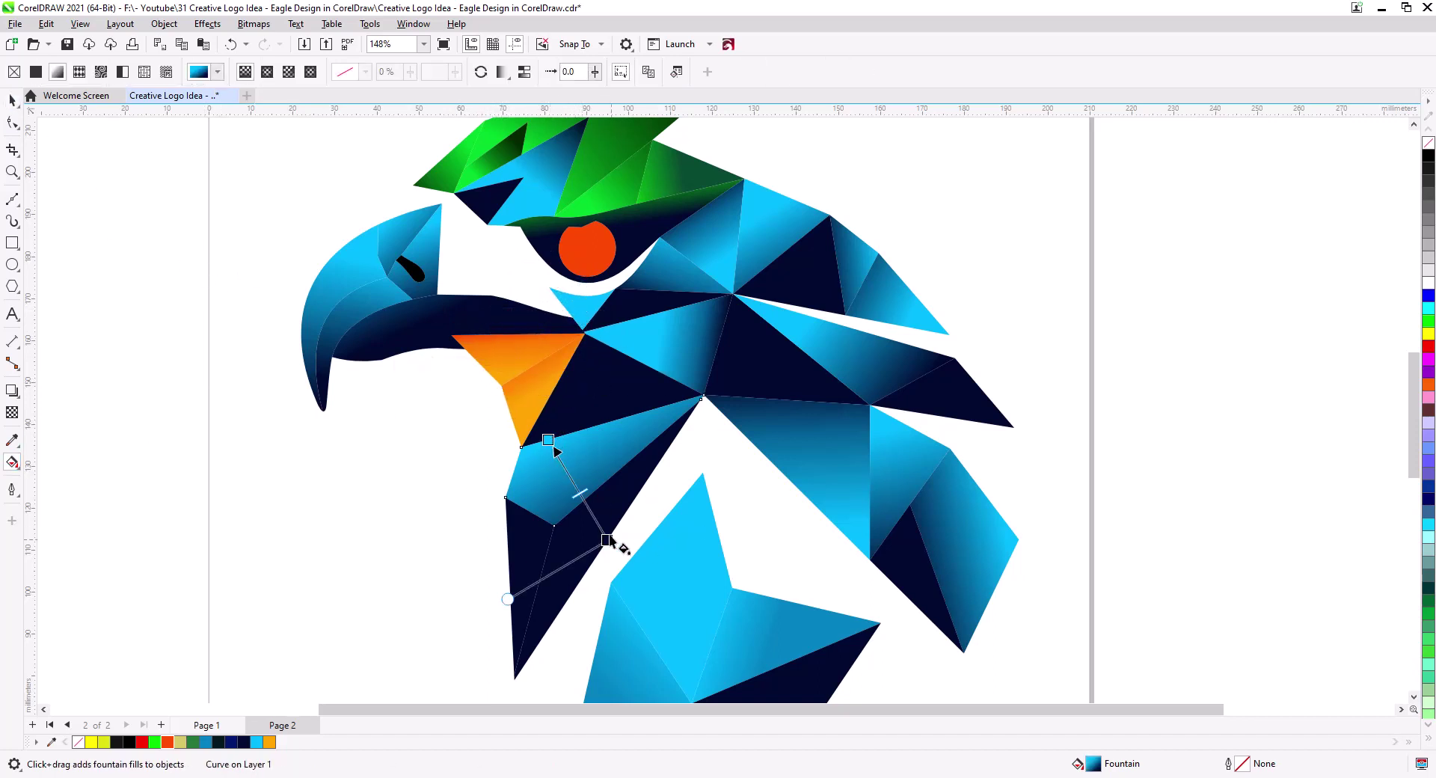
{"action": "left_click_drag", "start_coordinate": [607, 540], "coordinate": [566, 539]}
{"action": "left_click_drag", "start_coordinate": [548, 439], "coordinate": [560, 445]}
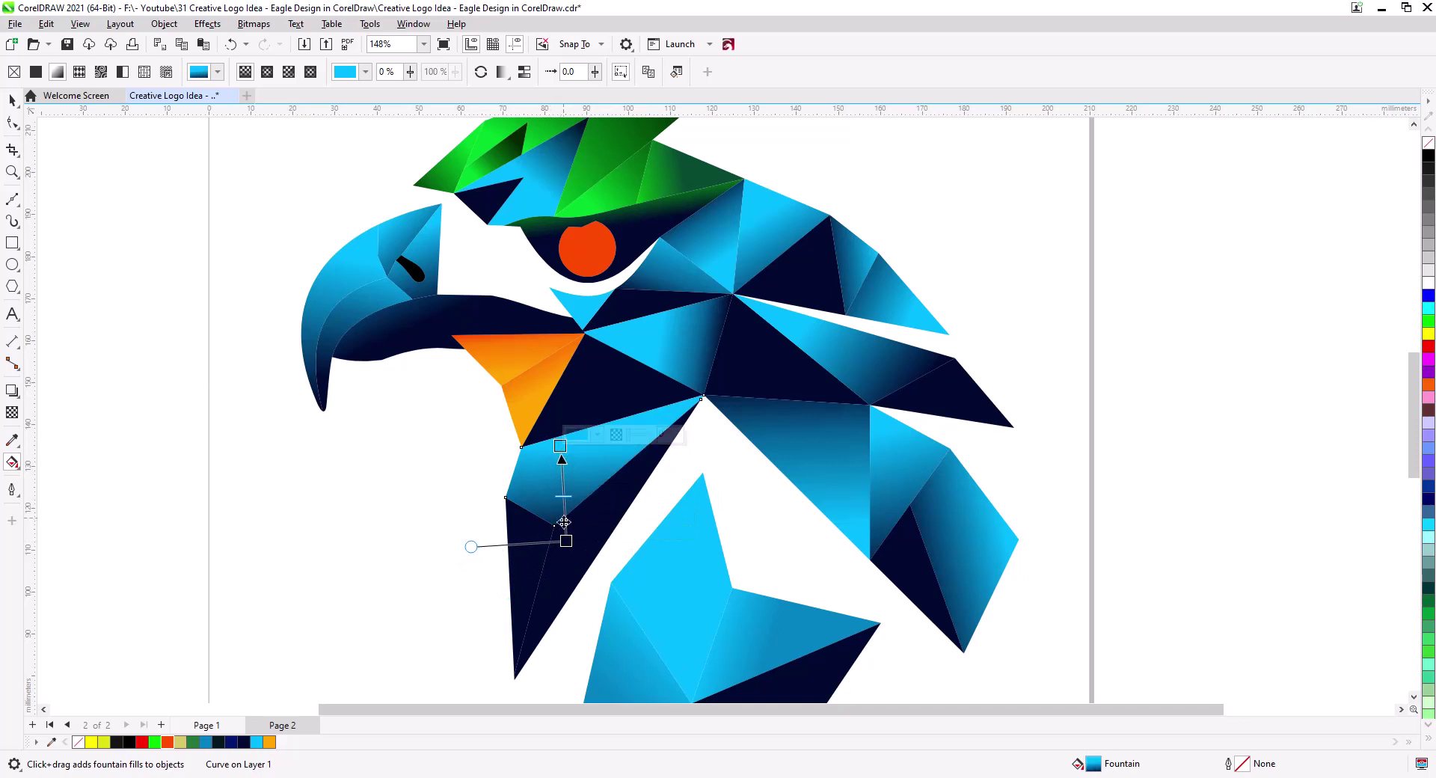
{"action": "left_click_drag", "start_coordinate": [566, 541], "coordinate": [574, 545]}
Move the dark gradient ends outward on the long rear neck facet and on the large facet beneath it
{"action": "left_click", "coordinate": [12, 100]}
{"action": "left_click", "coordinate": [911, 375]}
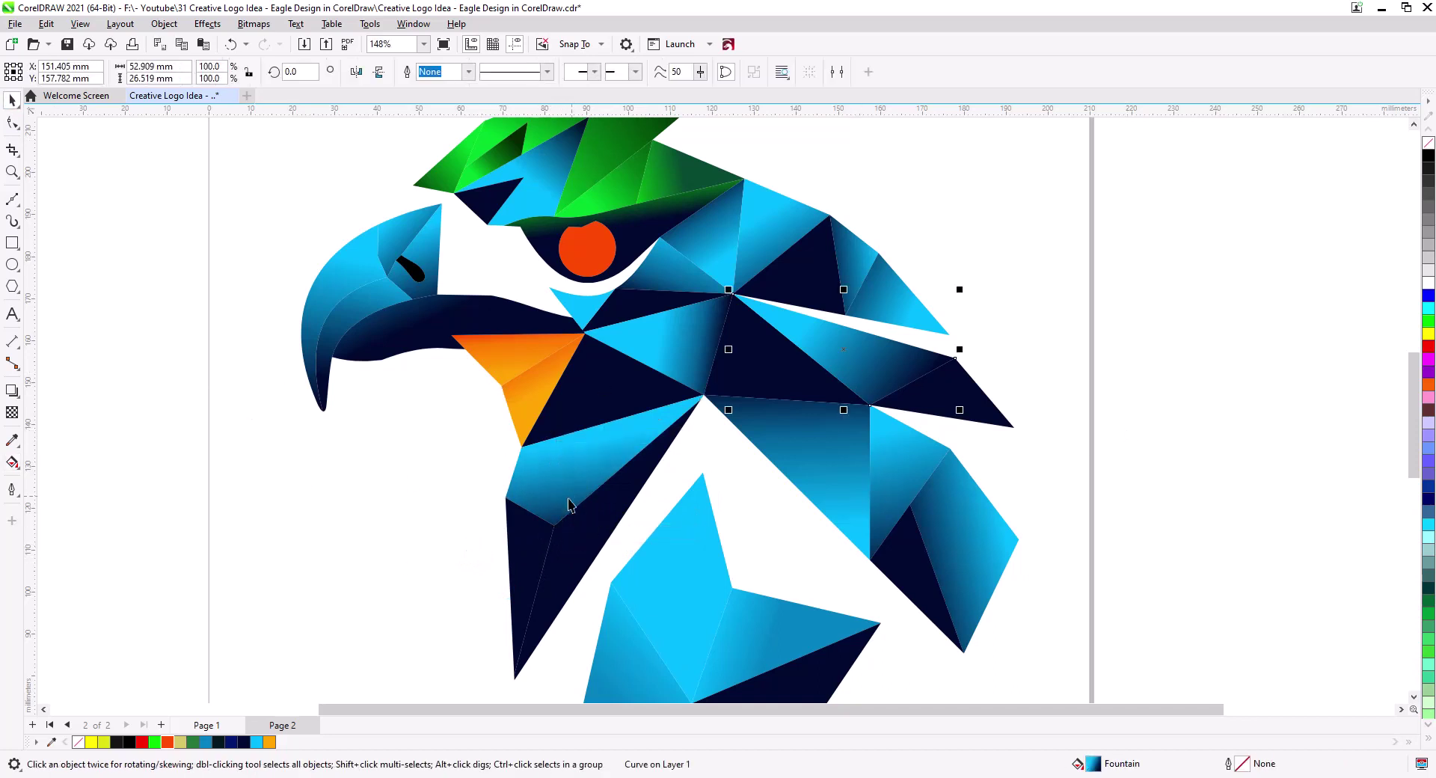
{"action": "left_click", "coordinate": [12, 463]}
{"action": "left_click_drag", "start_coordinate": [912, 398], "coordinate": [919, 432]}
{"action": "left_click", "coordinate": [787, 412]}
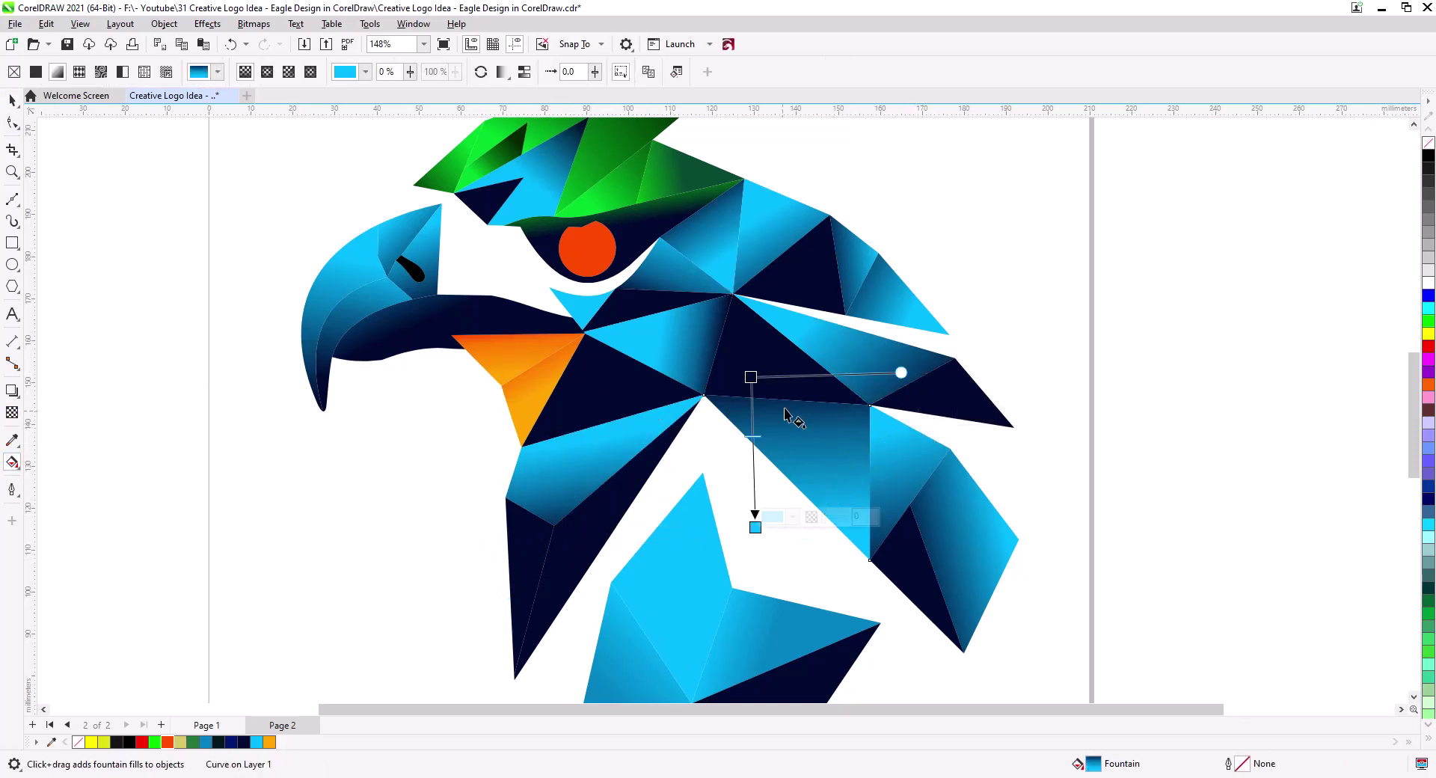
{"action": "left_click_drag", "start_coordinate": [753, 378], "coordinate": [752, 359]}
Move the navy gradient ends farther out on the lower rear feather facet and the upper back tip facet
{"action": "left_click", "coordinate": [963, 513]}
{"action": "left_click_drag", "start_coordinate": [899, 545], "coordinate": [879, 551]}
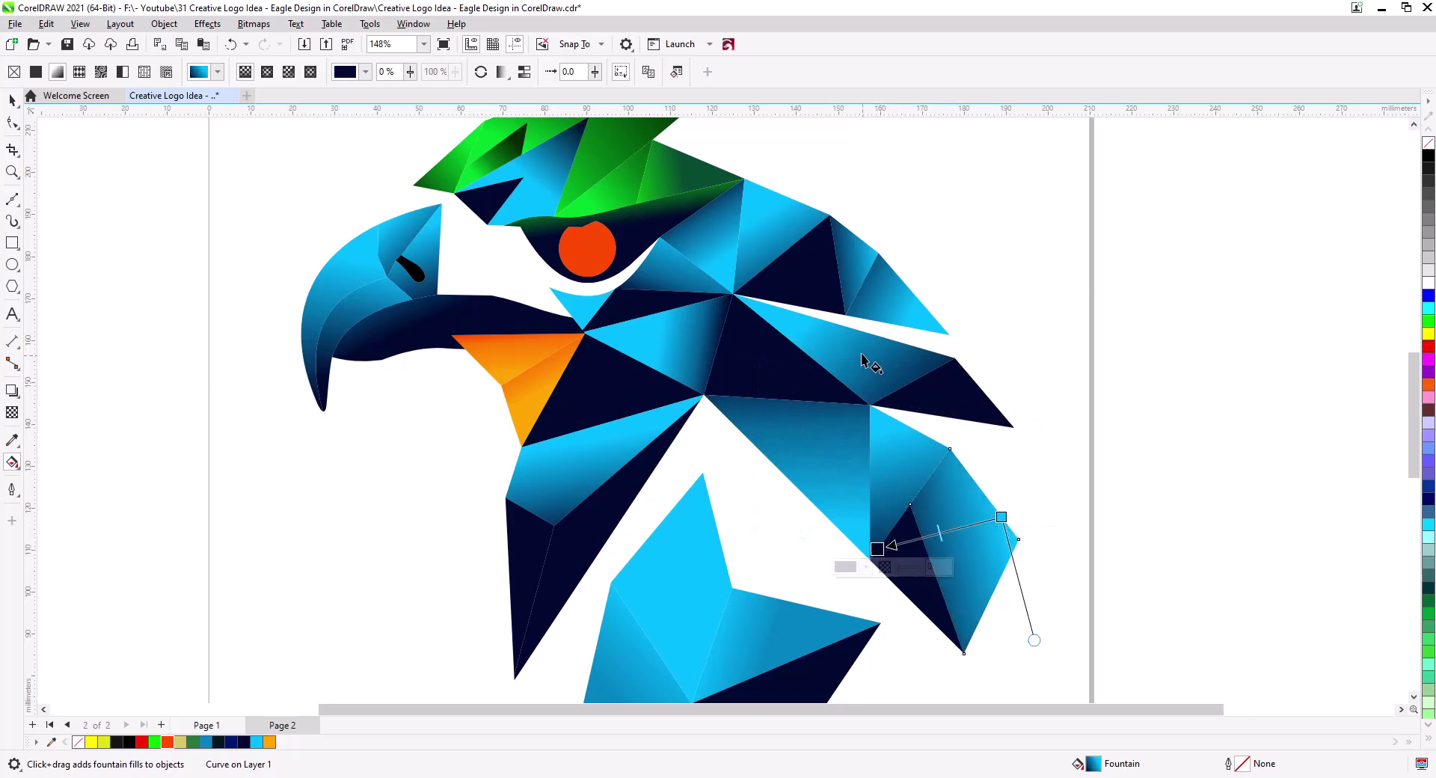
{"action": "left_click", "coordinate": [860, 266]}
{"action": "left_click_drag", "start_coordinate": [821, 258], "coordinate": [814, 271]}
{"action": "left_click", "coordinate": [868, 297]}
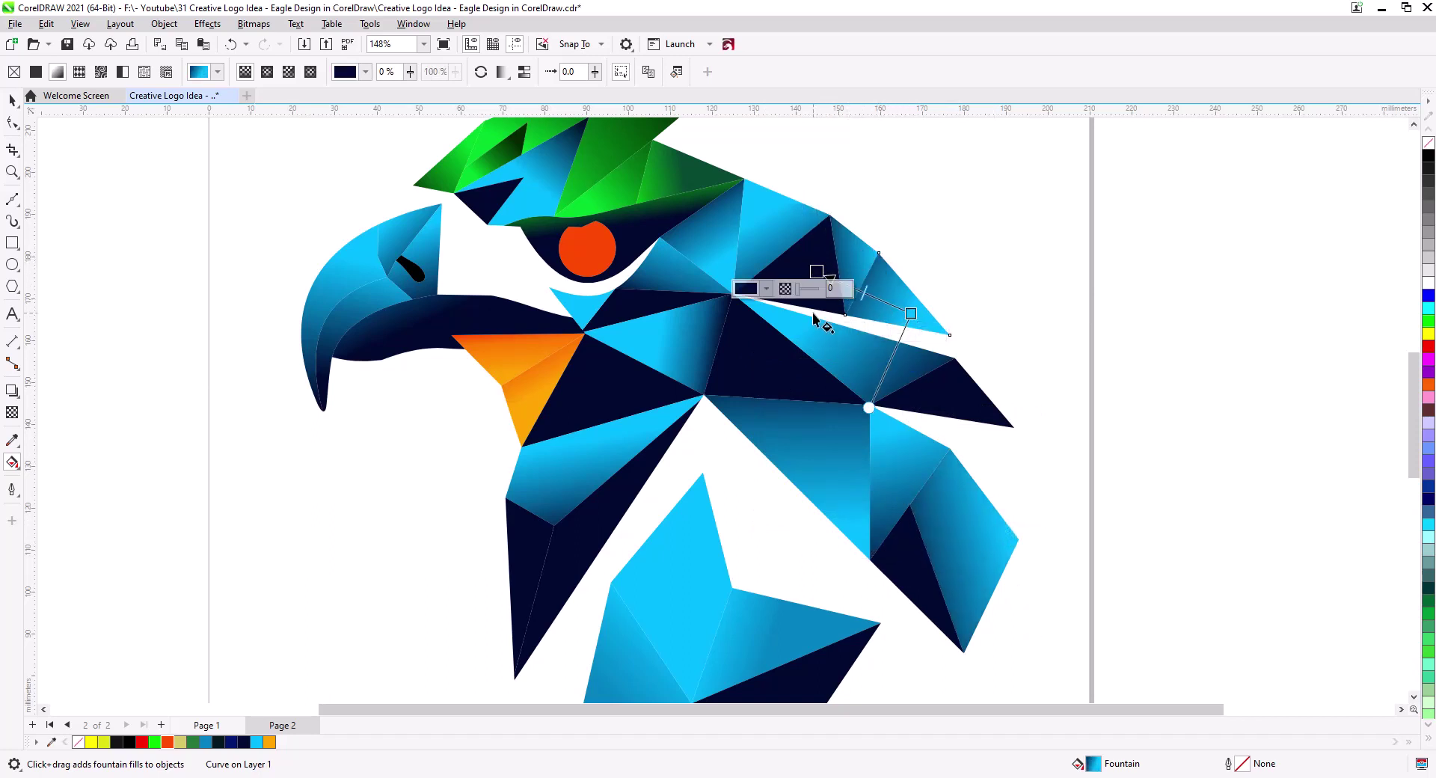
Adjust the green gradient end of the eye socket and the light blue gradient end of the small cheek facet behind it
{"action": "left_click", "coordinate": [705, 228]}
{"action": "left_click_drag", "start_coordinate": [683, 199], "coordinate": [604, 168]}
{"action": "left_click", "coordinate": [655, 213]}
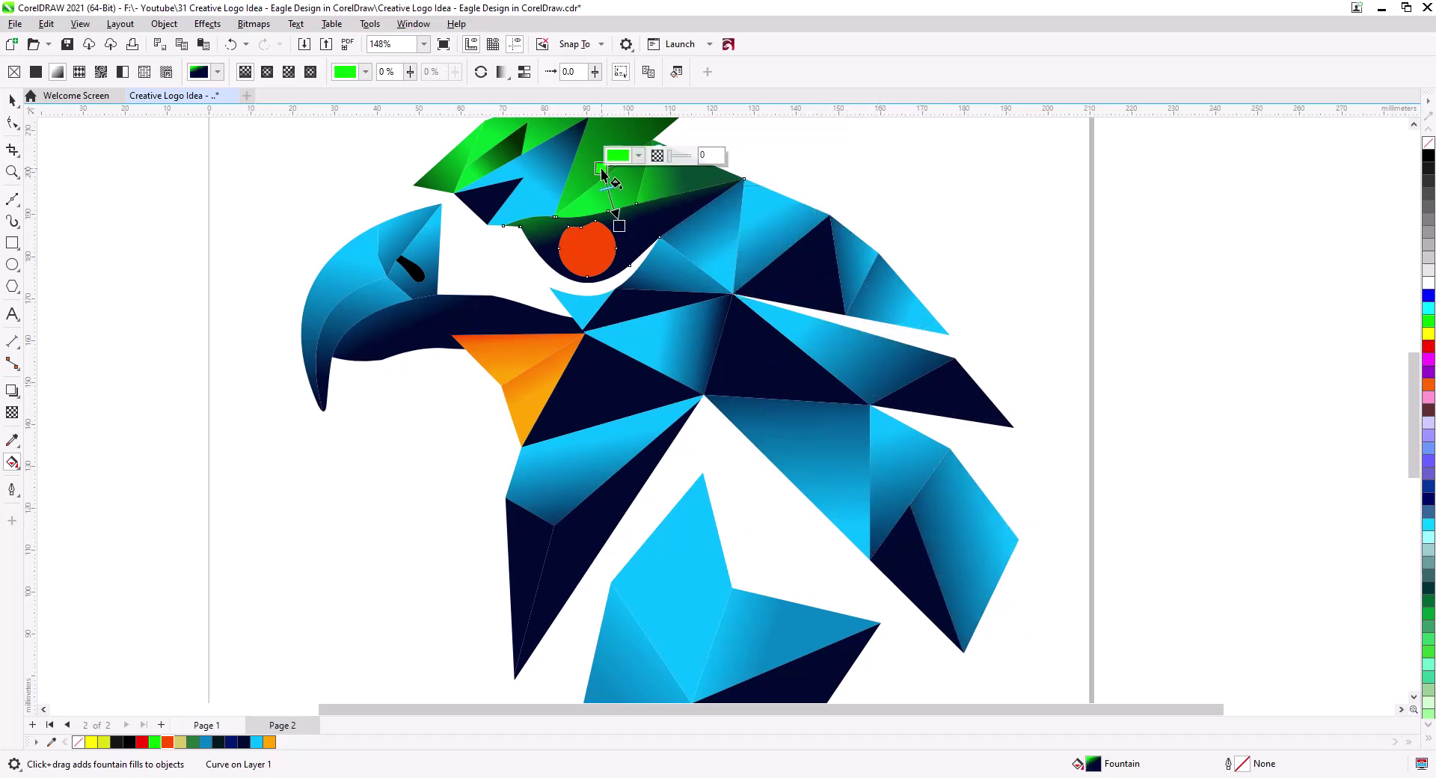
{"action": "left_click", "coordinate": [643, 314]}
{"action": "left_click_drag", "start_coordinate": [651, 314], "coordinate": [685, 234]}
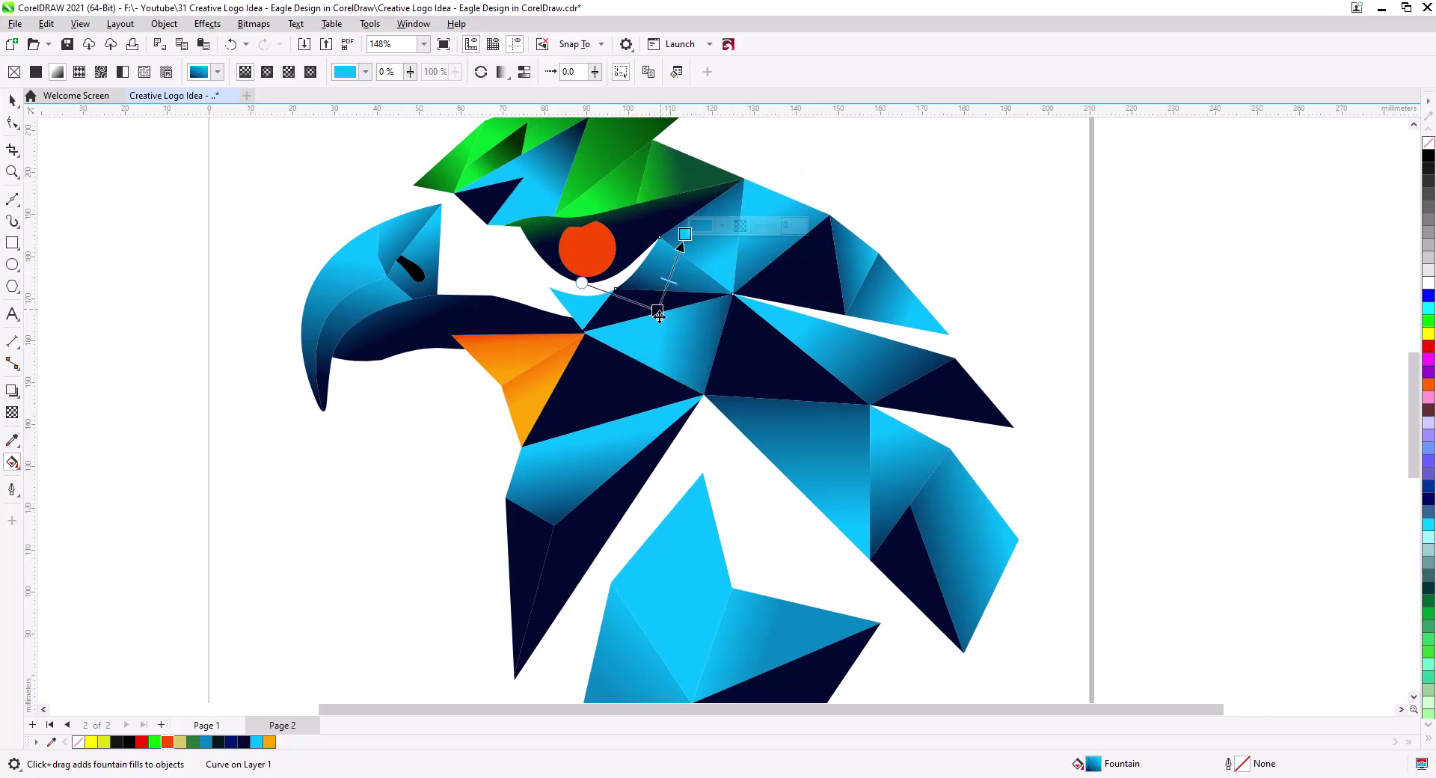
Shorten the gradient on the large lower neck facet so it reaches light blue around the facet's middle
{"action": "left_click", "coordinate": [807, 442]}
{"action": "left_click_drag", "start_coordinate": [753, 359], "coordinate": [749, 348]}
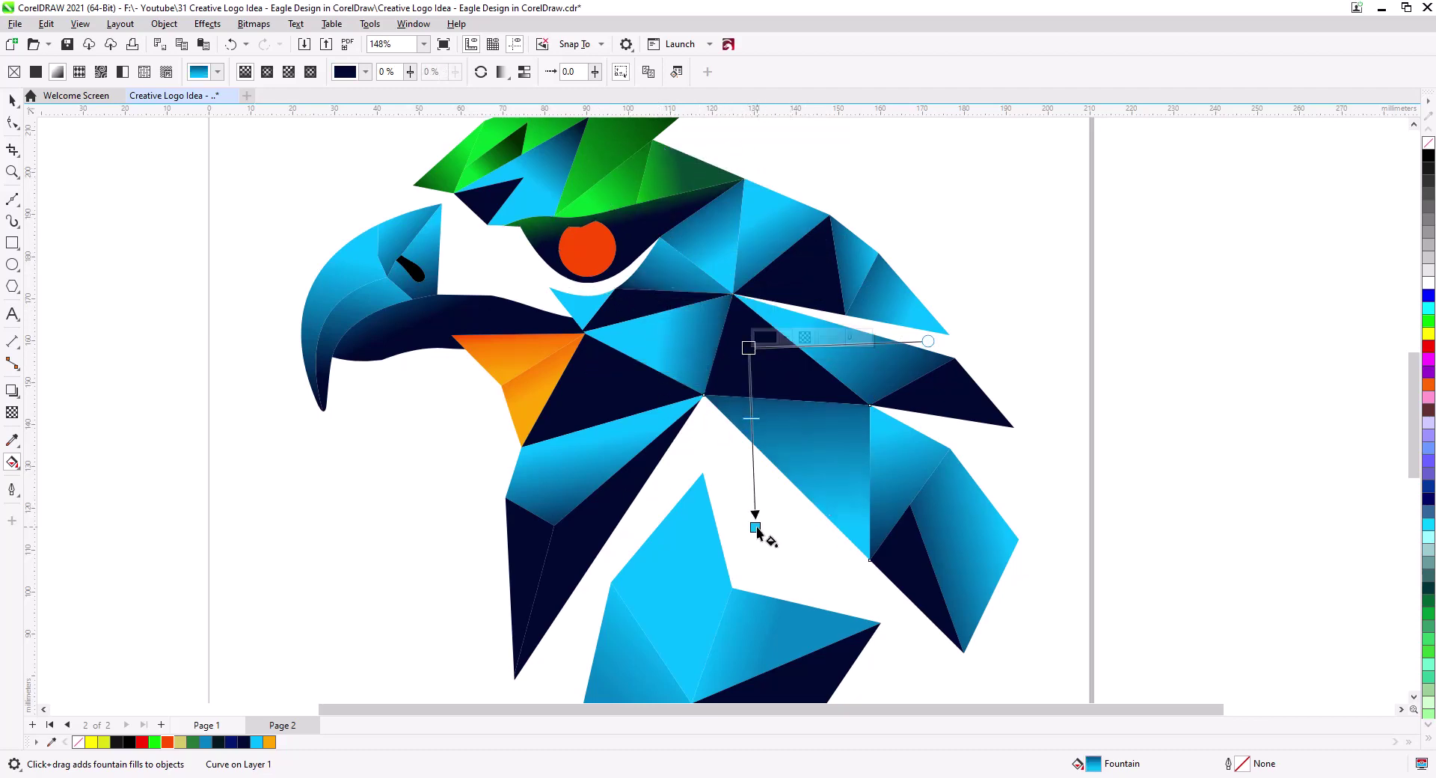
{"action": "left_click_drag", "start_coordinate": [756, 528], "coordinate": [763, 474]}
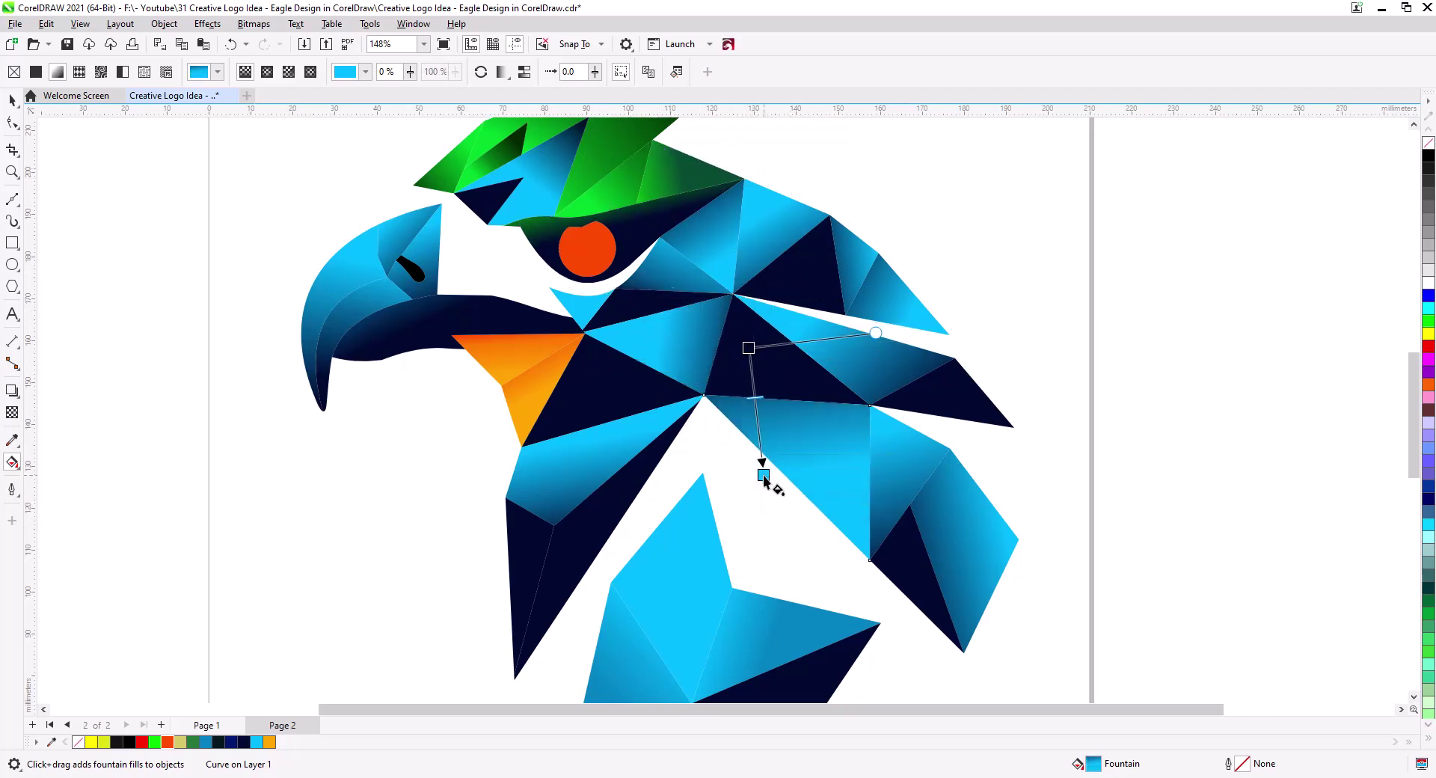
Scale the red-orange eye circle down to 83.2% about its centre
{"action": "left_click", "coordinate": [12, 101]}
{"action": "left_click", "coordinate": [359, 300]}
{"action": "scroll", "coordinate": [524, 411], "scroll_direction": "up", "scroll_amount": 4}
{"action": "scroll", "coordinate": [516, 426], "scroll_direction": "down", "scroll_amount": 5}
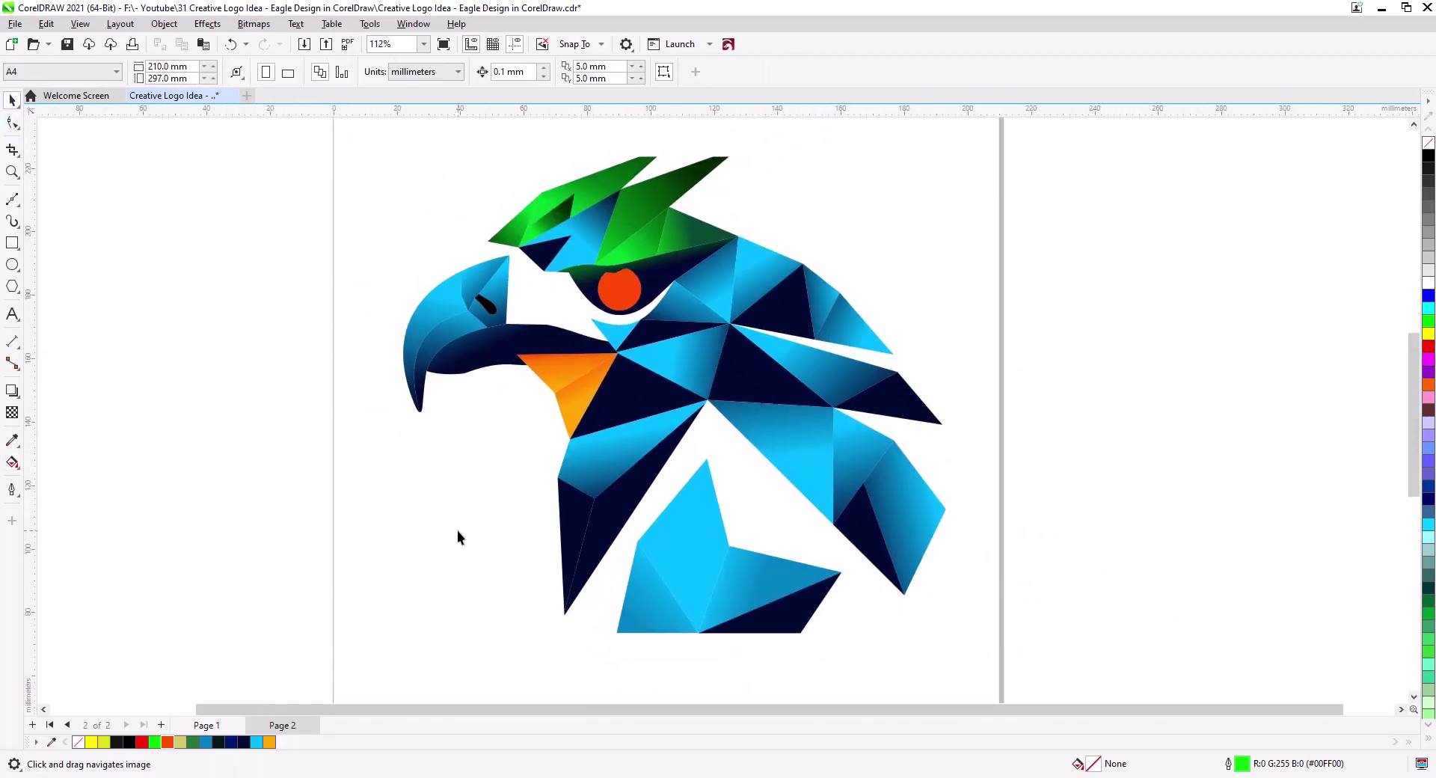
{"action": "scroll", "coordinate": [639, 385], "scroll_direction": "up", "scroll_amount": 8}
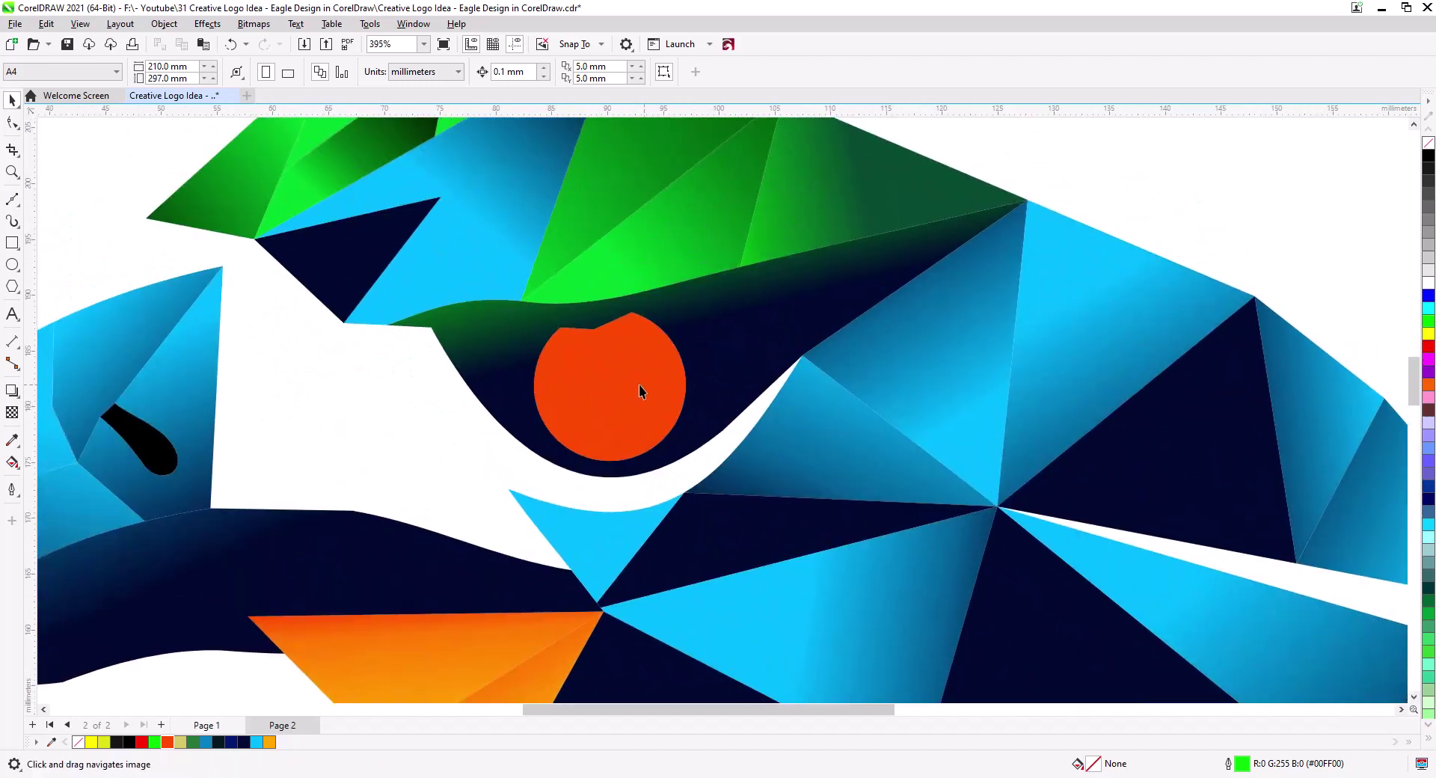
{"action": "left_click", "coordinate": [642, 387]}
{"action": "left_click_drag", "start_coordinate": [734, 494], "coordinate": [721, 481]}
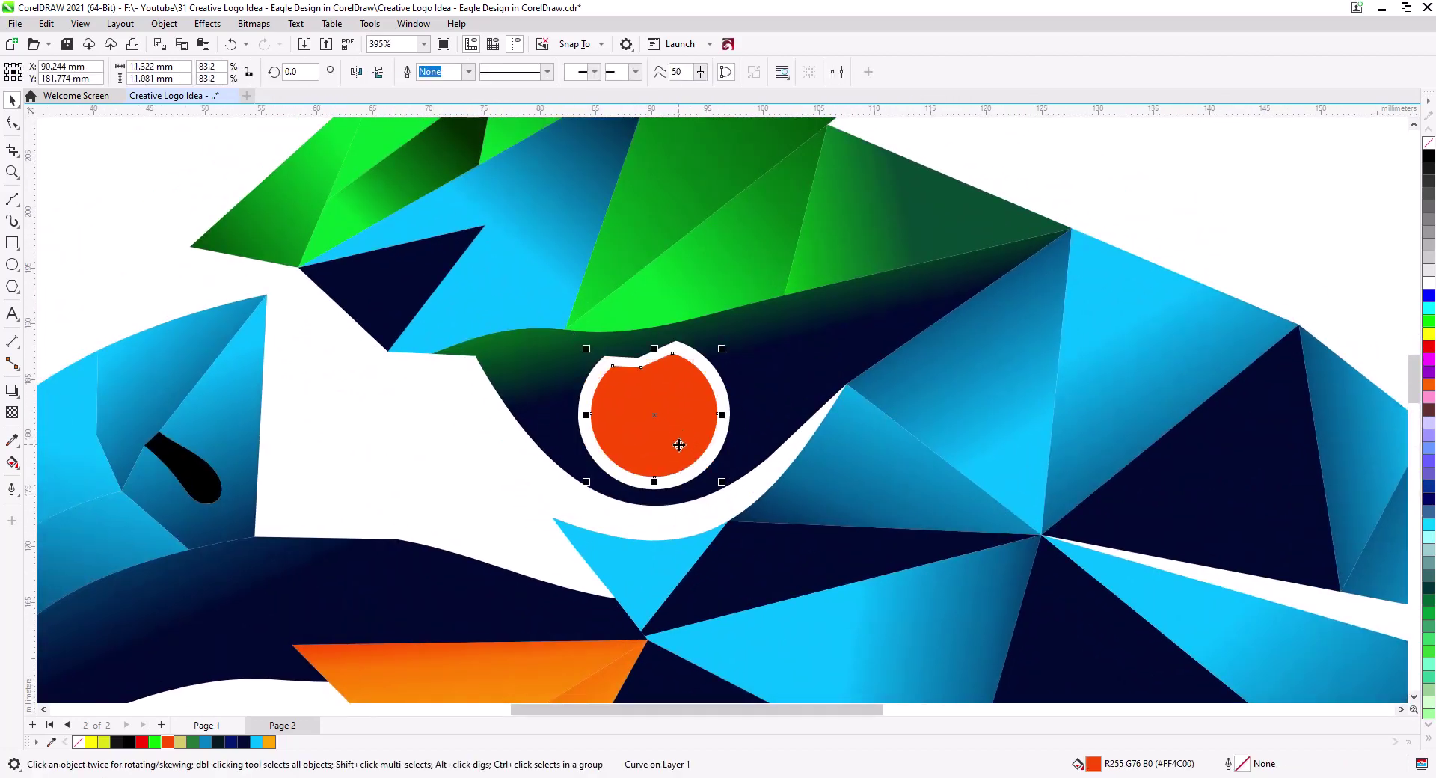
Remove the round hole from the eye socket shape by deleting all of its nodes
{"action": "left_click", "coordinate": [751, 419]}
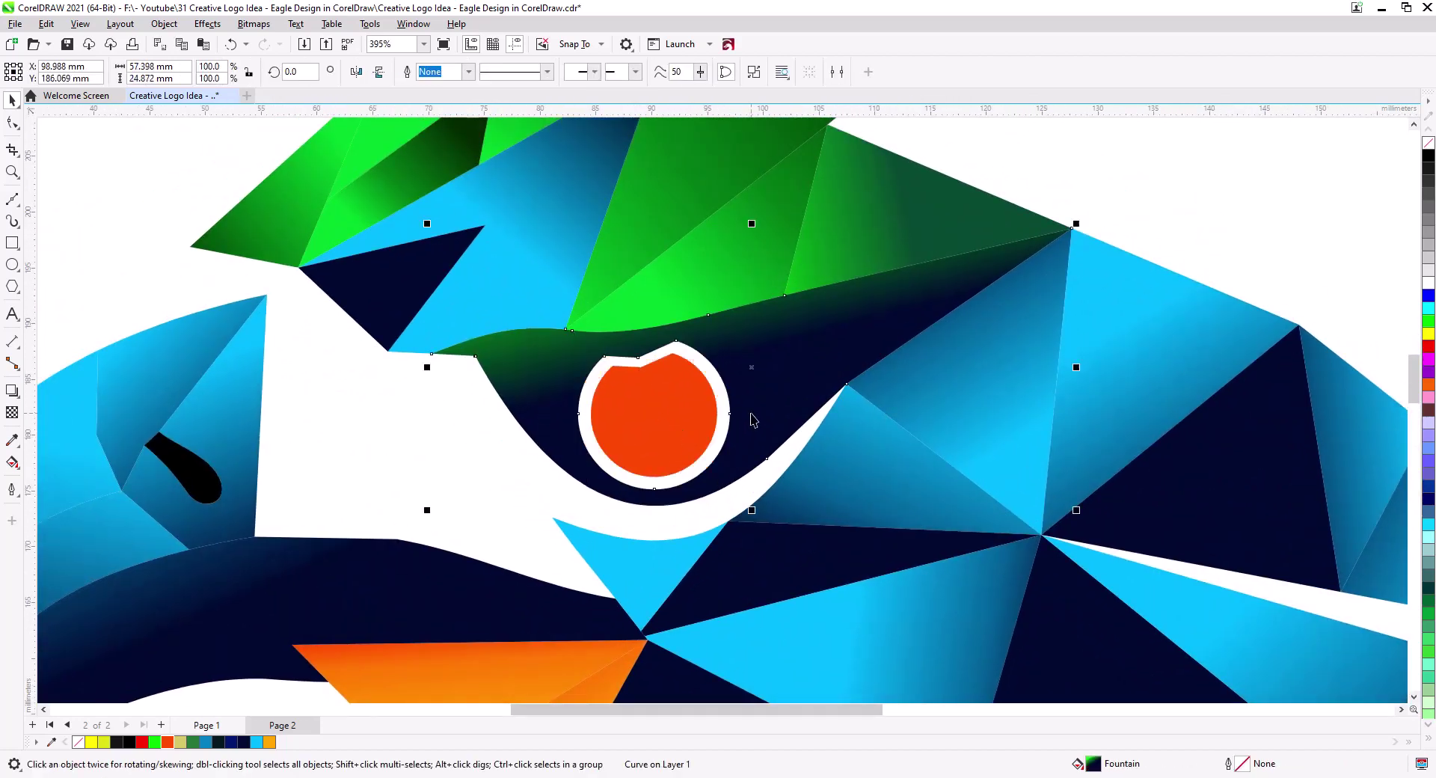
{"action": "left_click", "coordinate": [12, 123]}
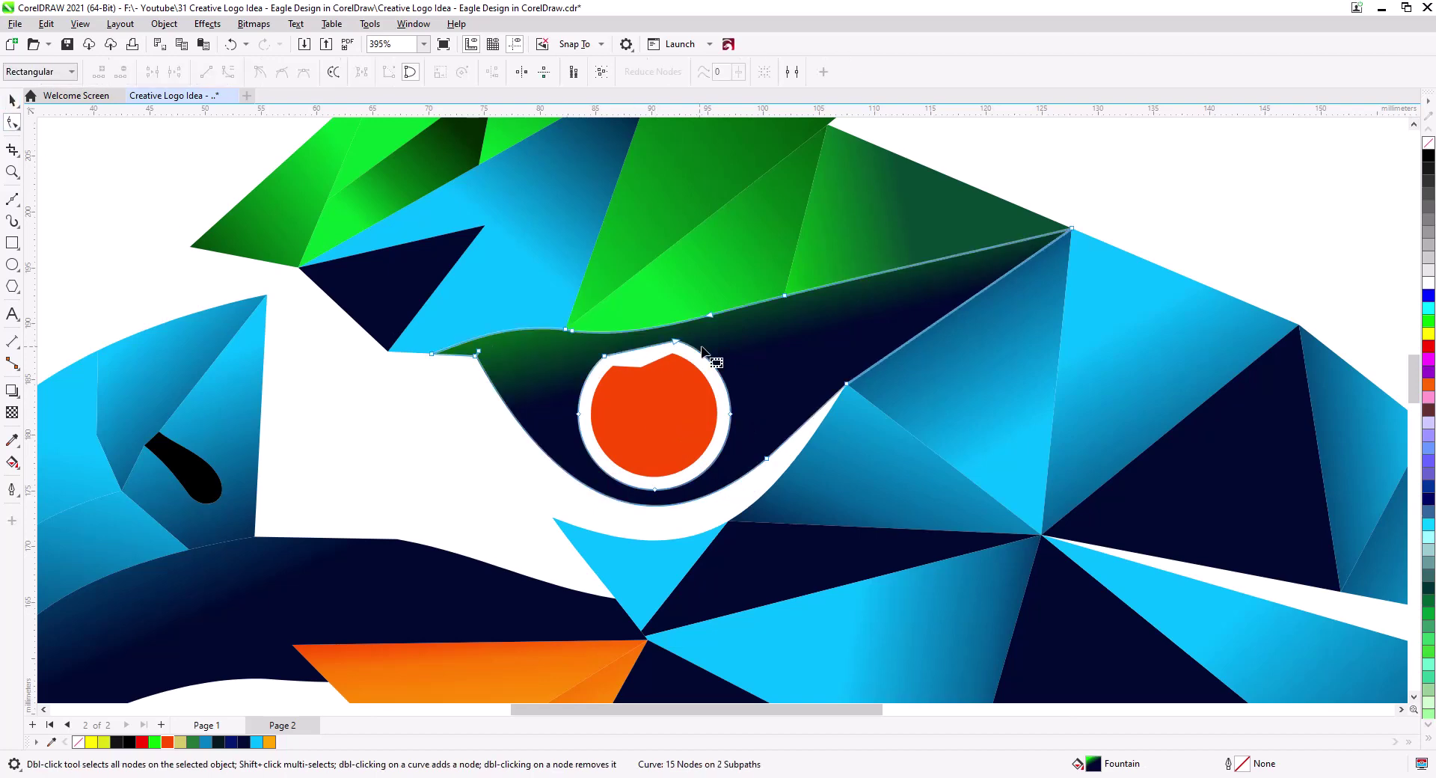
{"action": "left_click", "coordinate": [603, 358]}
{"action": "key", "text": "Delete"}
{"action": "left_click_drag", "start_coordinate": [561, 397], "coordinate": [614, 441]}
{"action": "key", "text": "Delete"}
{"action": "left_click_drag", "start_coordinate": [754, 393], "coordinate": [702, 449]}
{"action": "key", "text": "Delete"}
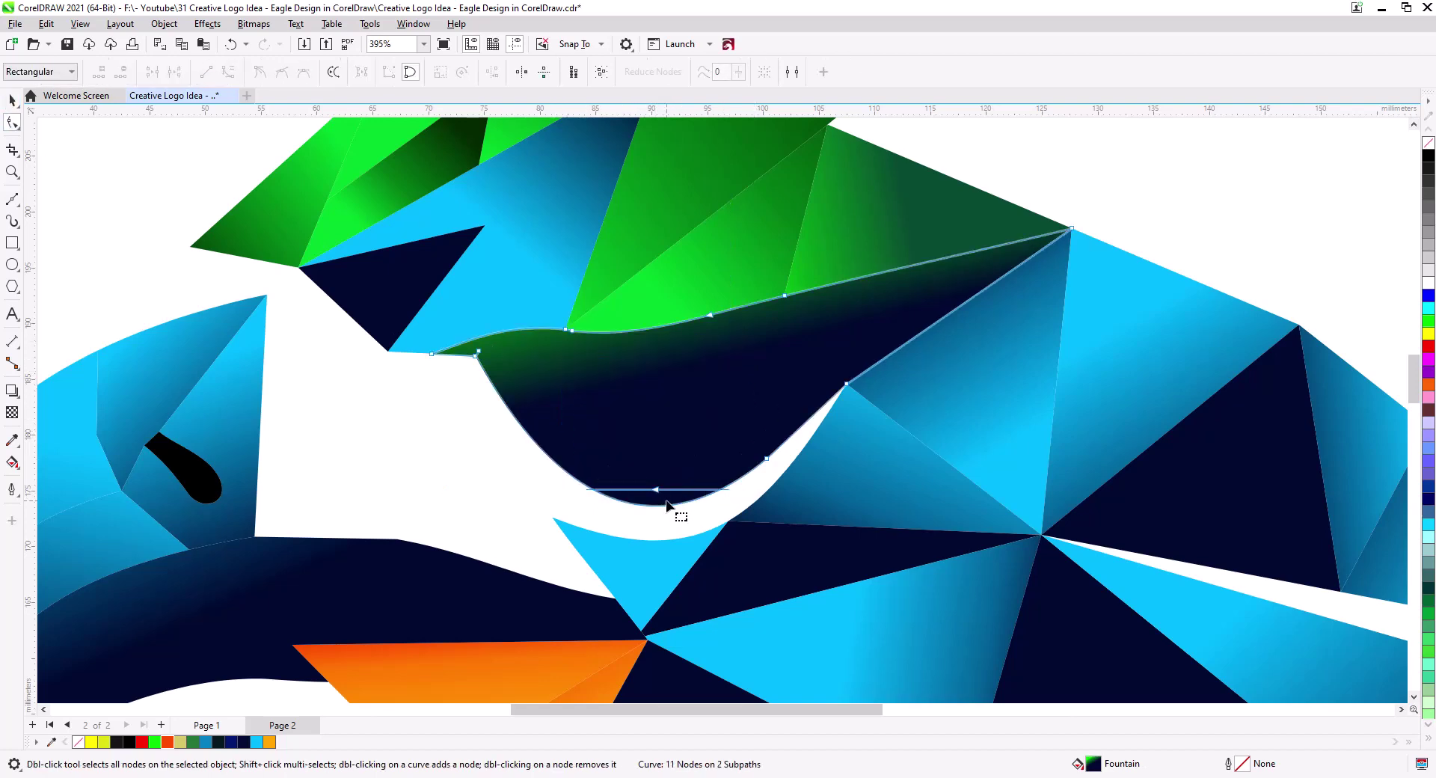
{"action": "left_click_drag", "start_coordinate": [666, 502], "coordinate": [630, 474]}
{"action": "key", "text": "Delete"}
{"action": "key", "text": "space"}
Send the eye socket shape behind the red-orange eye, and select the eye
{"action": "right_click", "coordinate": [607, 427]}
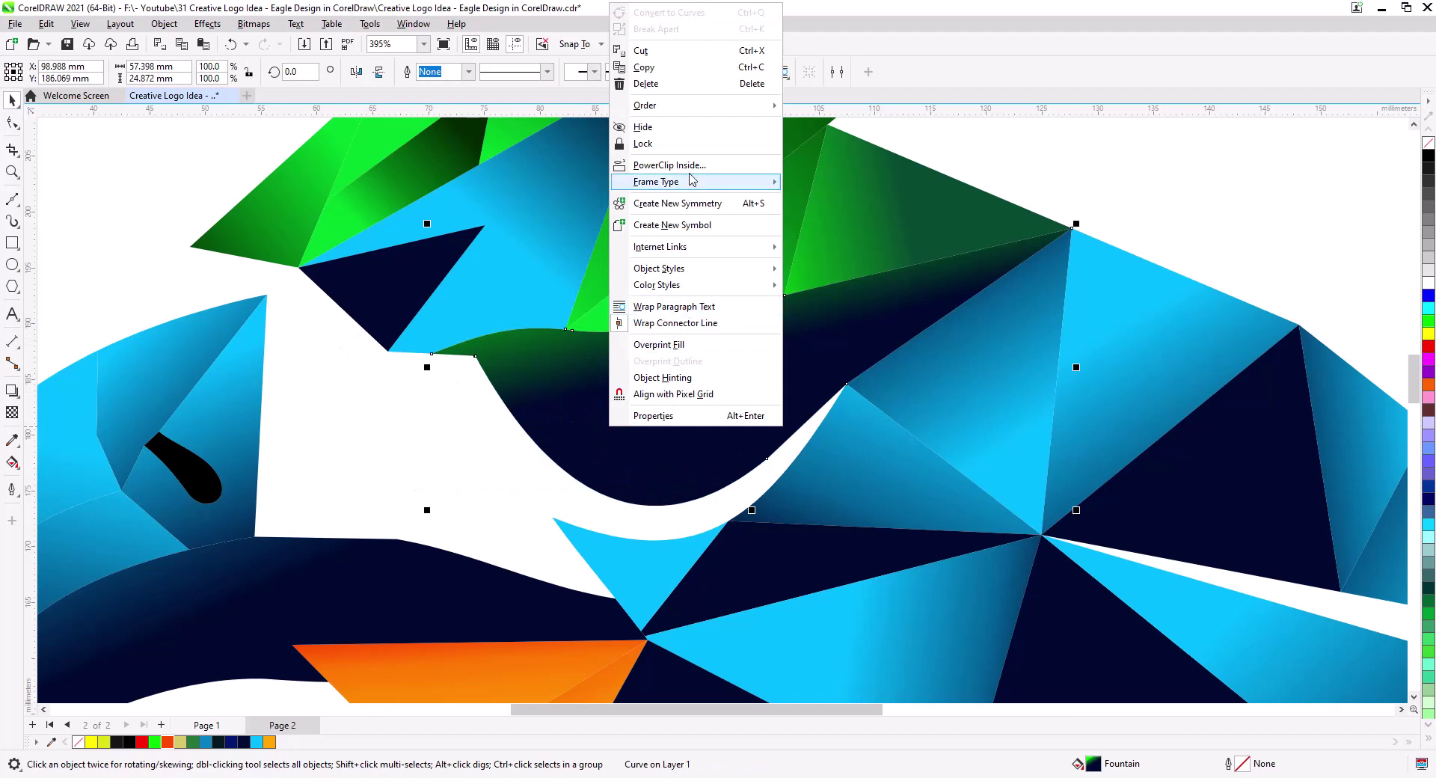
{"action": "mouse_move", "coordinate": [694, 112]}
{"action": "left_click", "coordinate": [837, 162]}
{"action": "left_click", "coordinate": [672, 420]}
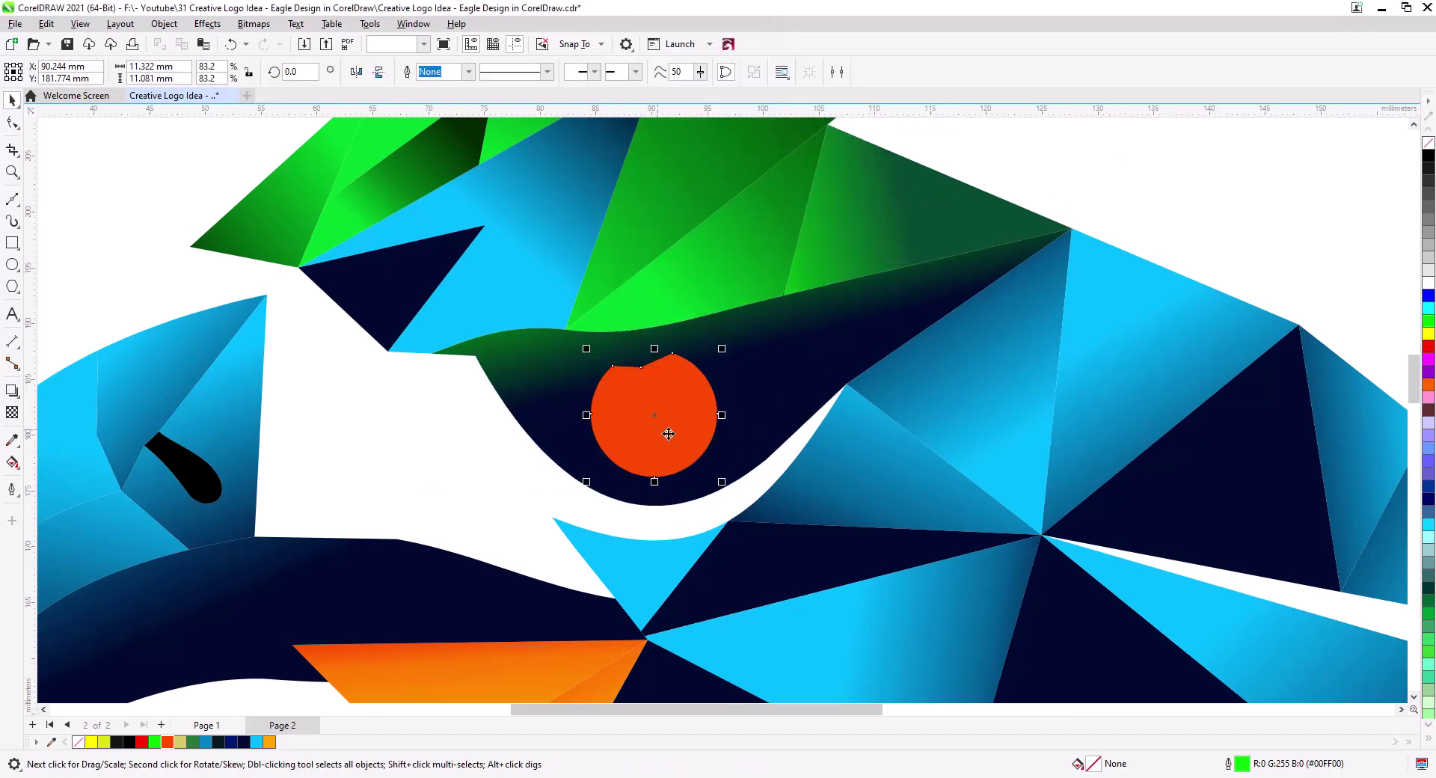
Delete the middle node of the notch on top of the eye and bend that segment into a smooth inward curve
{"action": "left_click", "coordinate": [11, 123]}
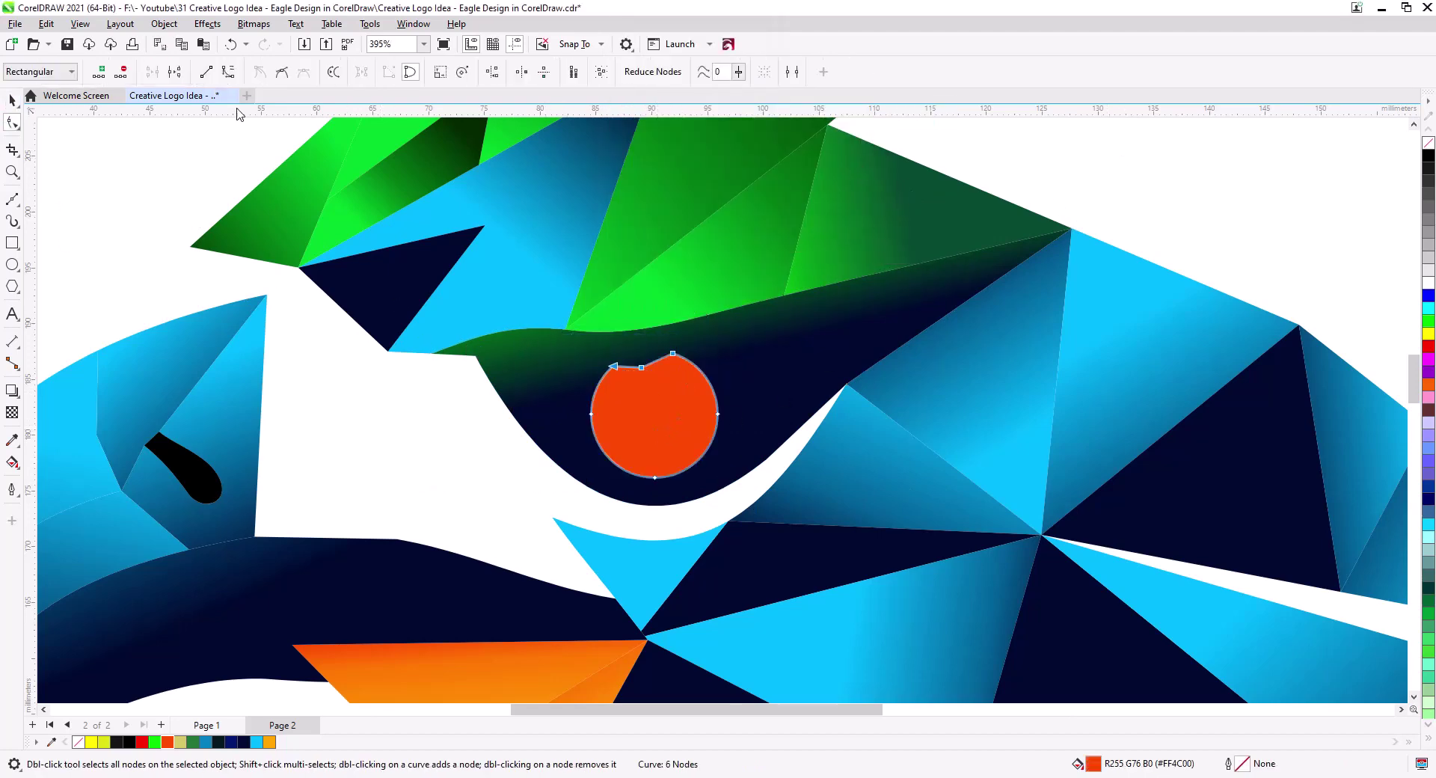
{"action": "key", "text": "Delete"}
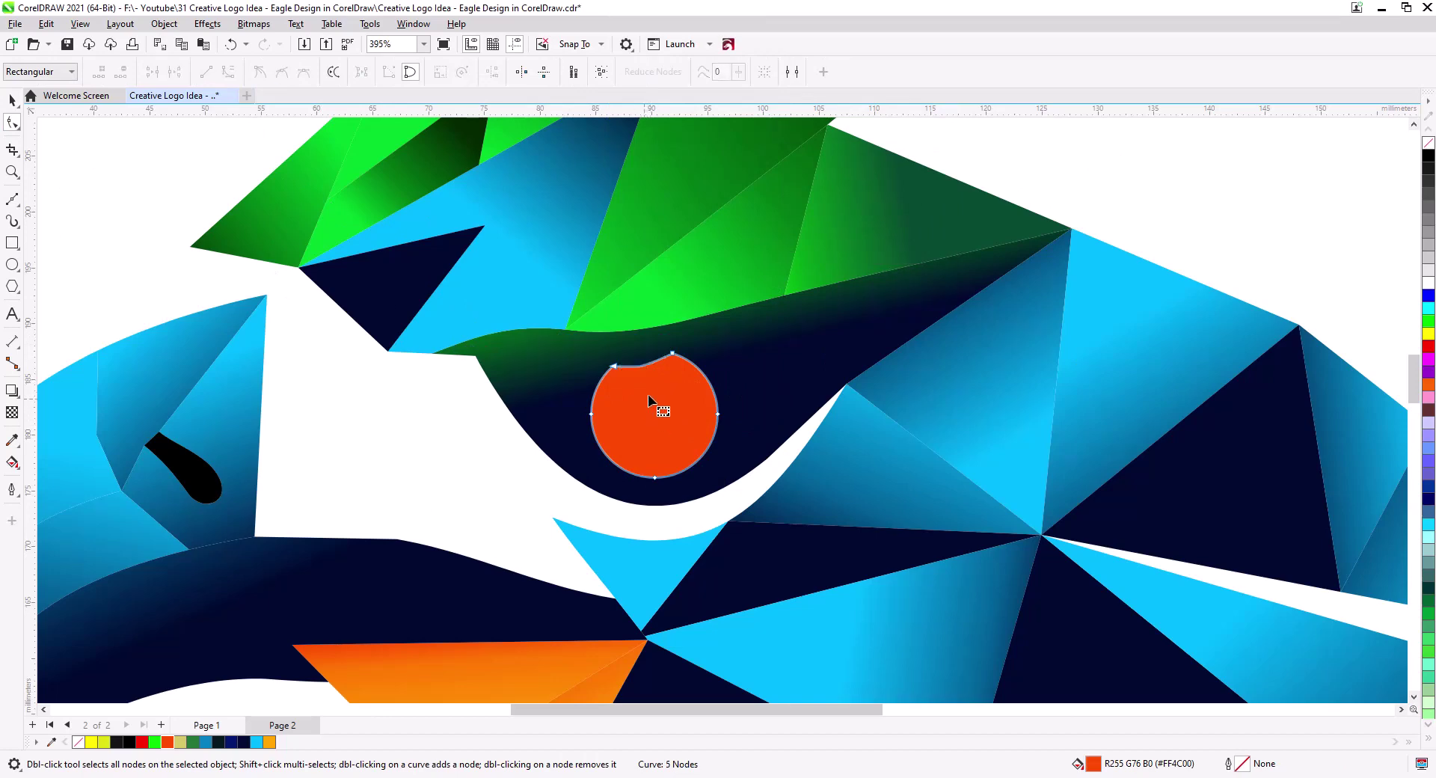
{"action": "scroll", "coordinate": [631, 370], "scroll_direction": "up", "scroll_amount": 4}
{"action": "left_click_drag", "start_coordinate": [638, 361], "coordinate": [643, 360]}
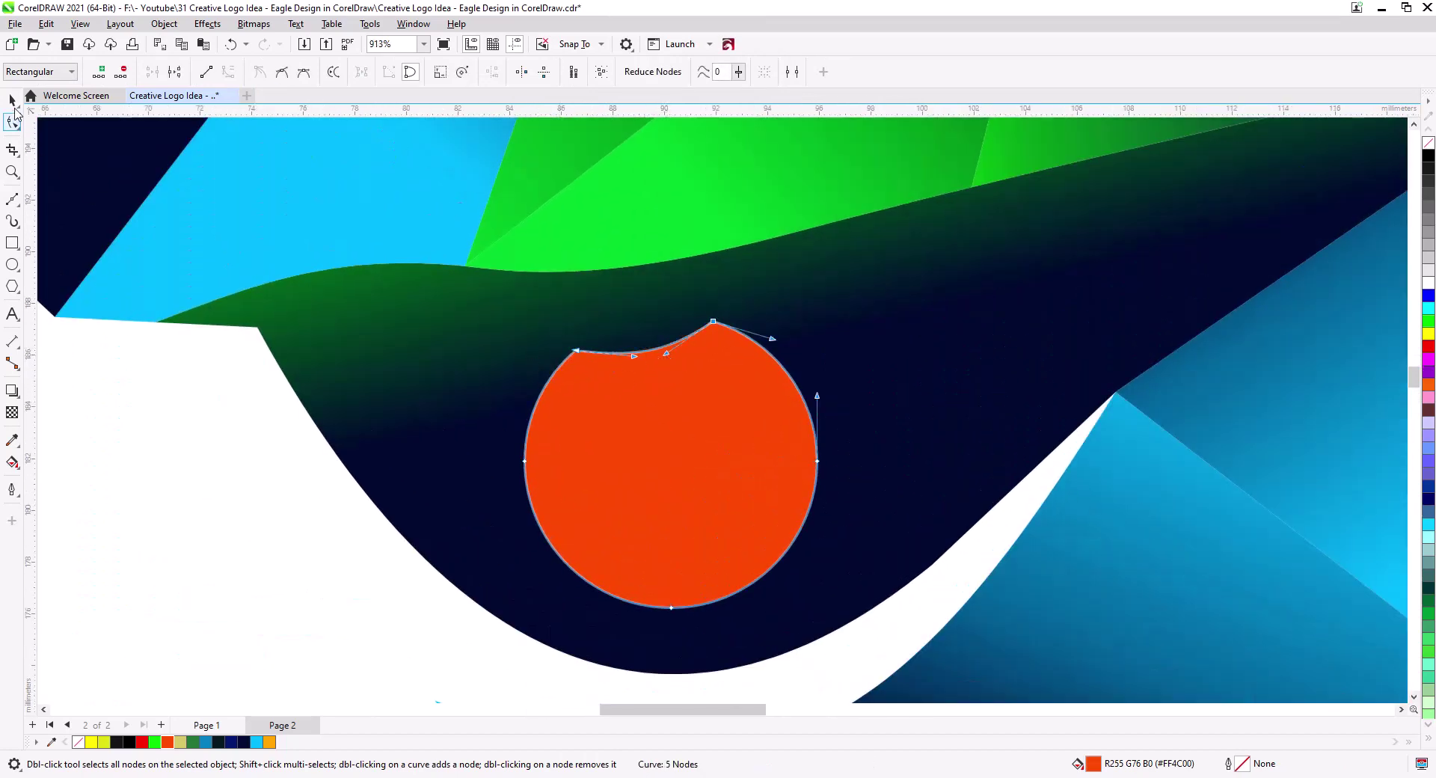
Rotate the eye to 352.69° and shift it slightly up and toward the beak within the socket
{"action": "key", "text": "space"}
{"action": "left_click", "coordinate": [648, 447]}
{"action": "left_click", "coordinate": [648, 447]}
{"action": "left_click_drag", "start_coordinate": [788, 580], "coordinate": [701, 522]}
{"action": "left_click", "coordinate": [701, 522]}
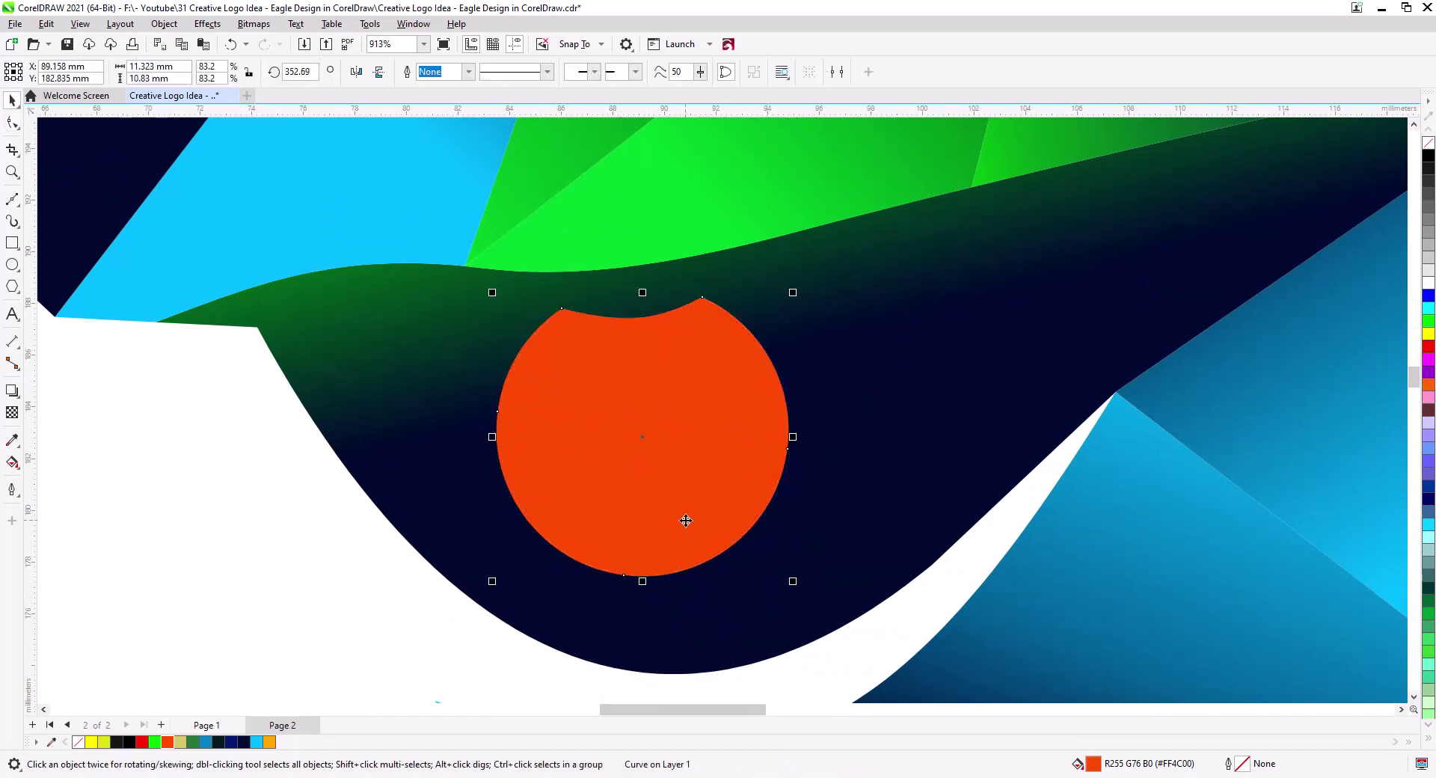
Draw a closed two-node crescent about 12.9 mm wide along the lower front side of the eye
{"action": "left_click", "coordinate": [11, 199]}
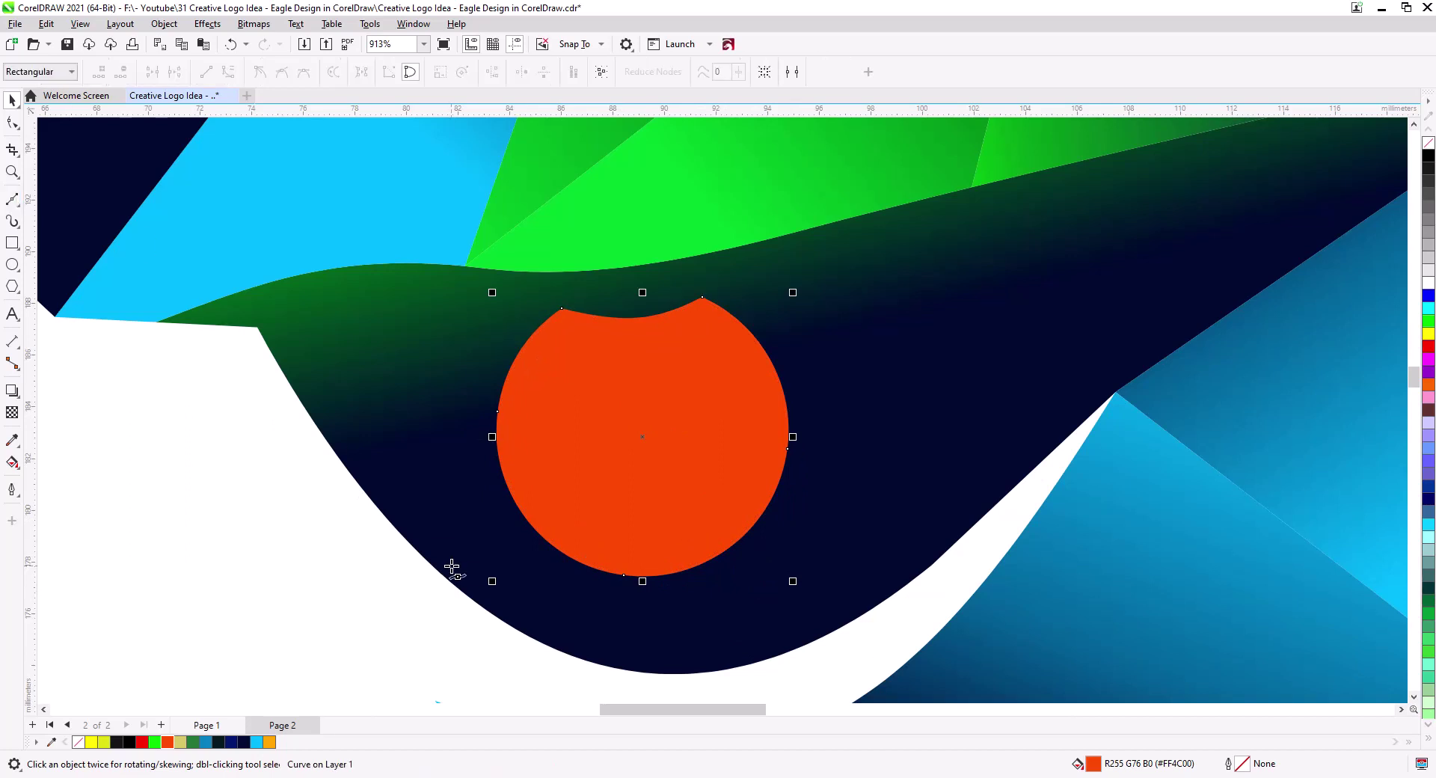
{"action": "left_click", "coordinate": [466, 533]}
{"action": "left_click", "coordinate": [762, 620]}
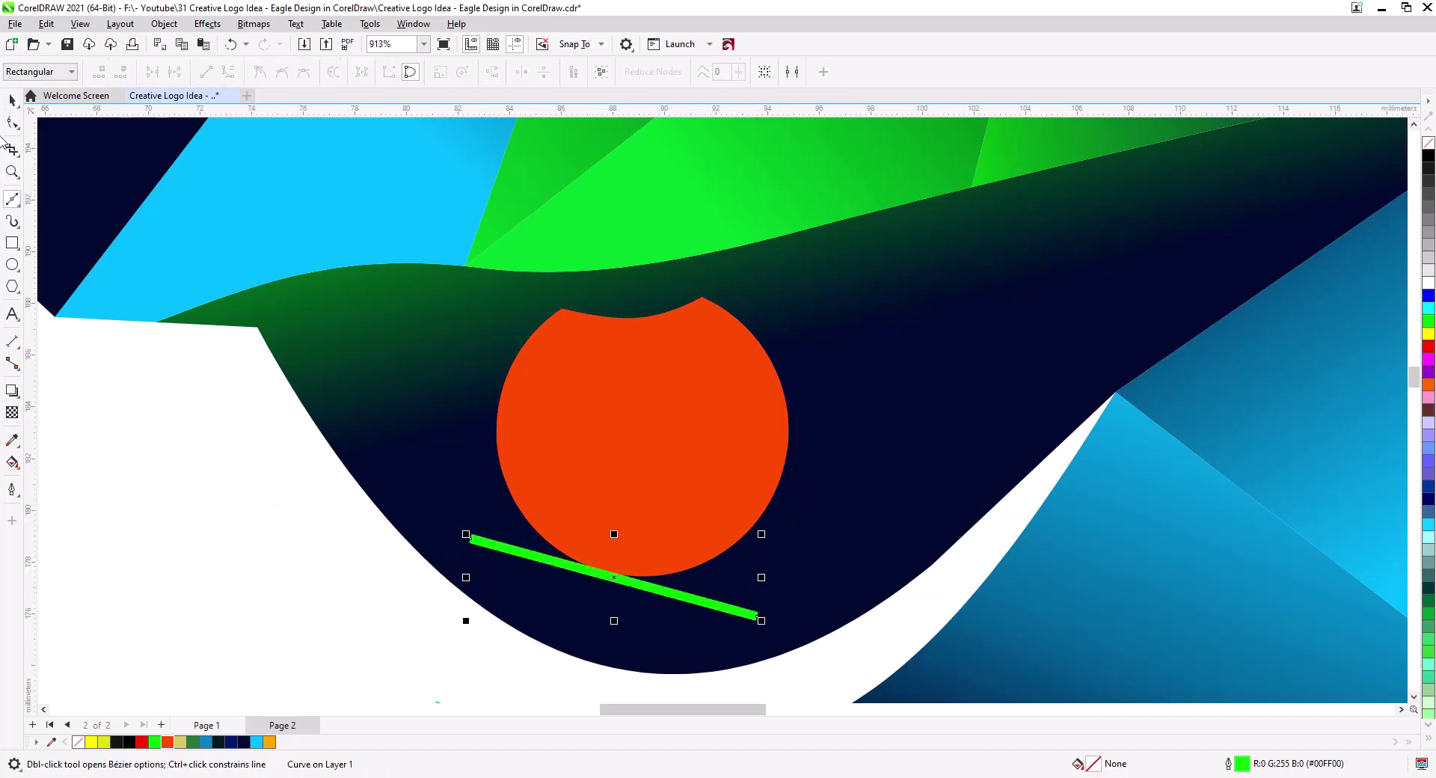
{"action": "left_click", "coordinate": [12, 122]}
{"action": "left_click_drag", "start_coordinate": [608, 578], "coordinate": [602, 645]}
{"action": "left_click_drag", "start_coordinate": [619, 595], "coordinate": [593, 635]}
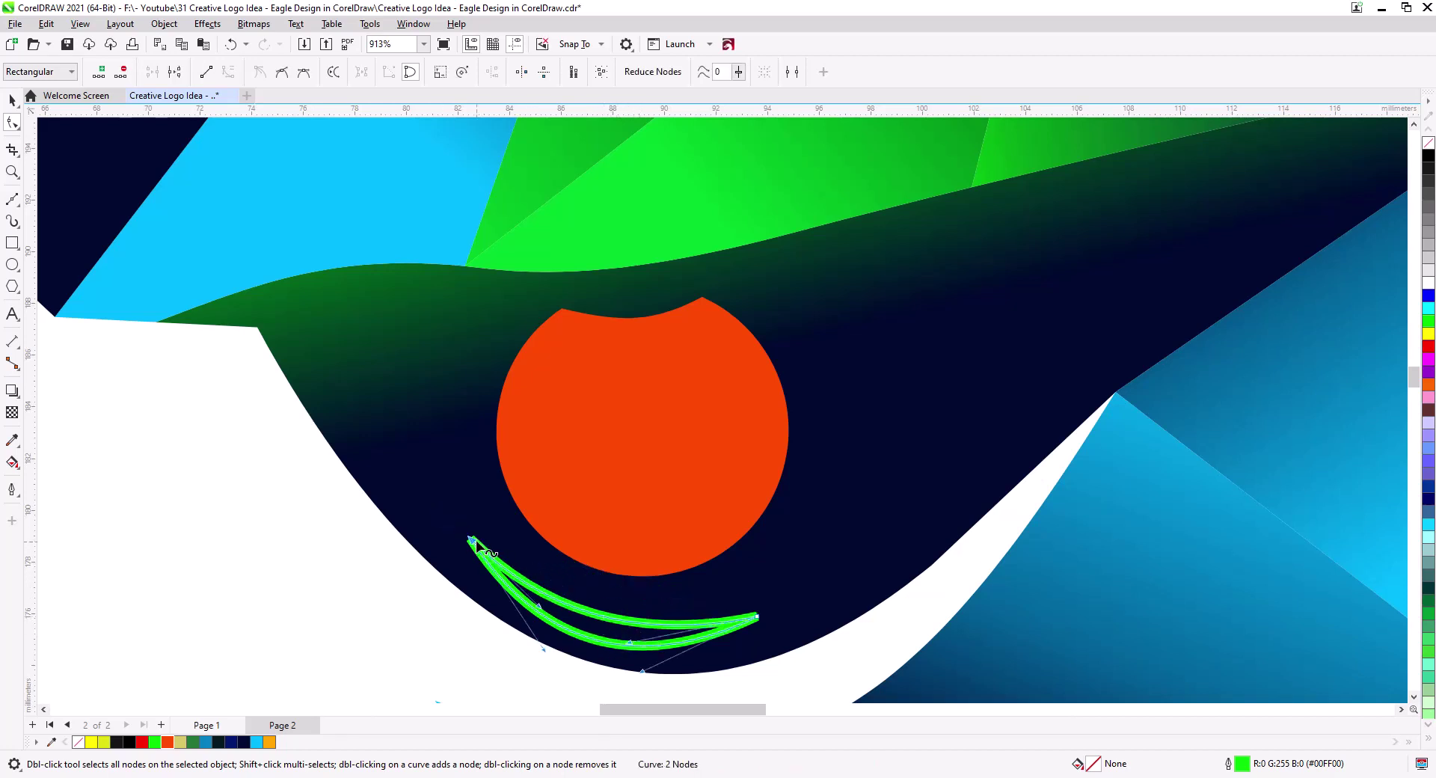
{"action": "left_click_drag", "start_coordinate": [470, 538], "coordinate": [425, 489]}
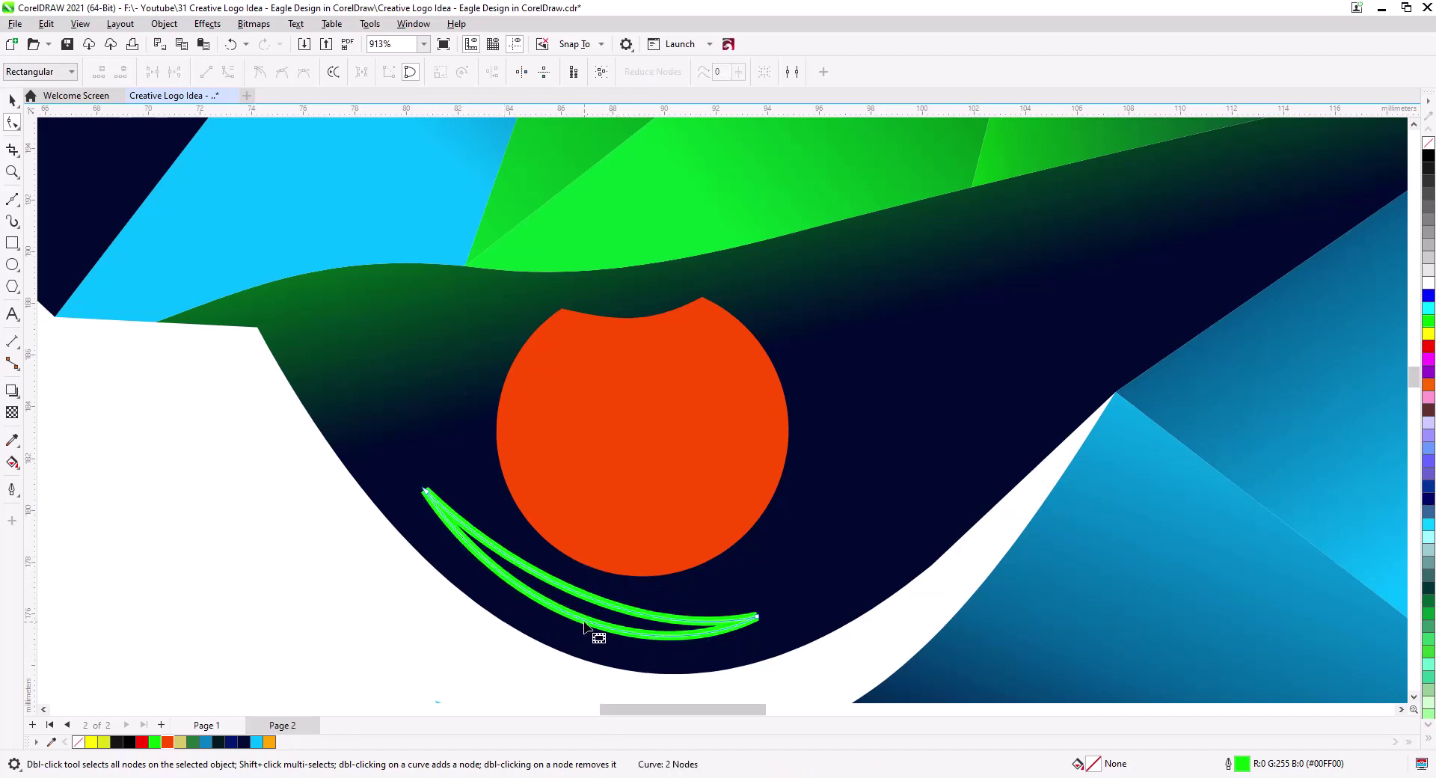
{"action": "left_click_drag", "start_coordinate": [596, 637], "coordinate": [743, 537]}
Place a copy of the crescent along the rear side of the eye, scaled to 75.4% and rotated to 84.355°
{"action": "left_click", "coordinate": [12, 99]}
{"action": "left_click", "coordinate": [781, 564]}
{"action": "left_click", "coordinate": [816, 574]}
{"action": "left_click_drag", "start_coordinate": [930, 577], "coordinate": [802, 412]}
{"action": "left_click_drag", "start_coordinate": [800, 497], "coordinate": [898, 484]}
Scale the front crescent to 89.2% and move the rear crescent closer to the eye
{"action": "left_click", "coordinate": [753, 622]}
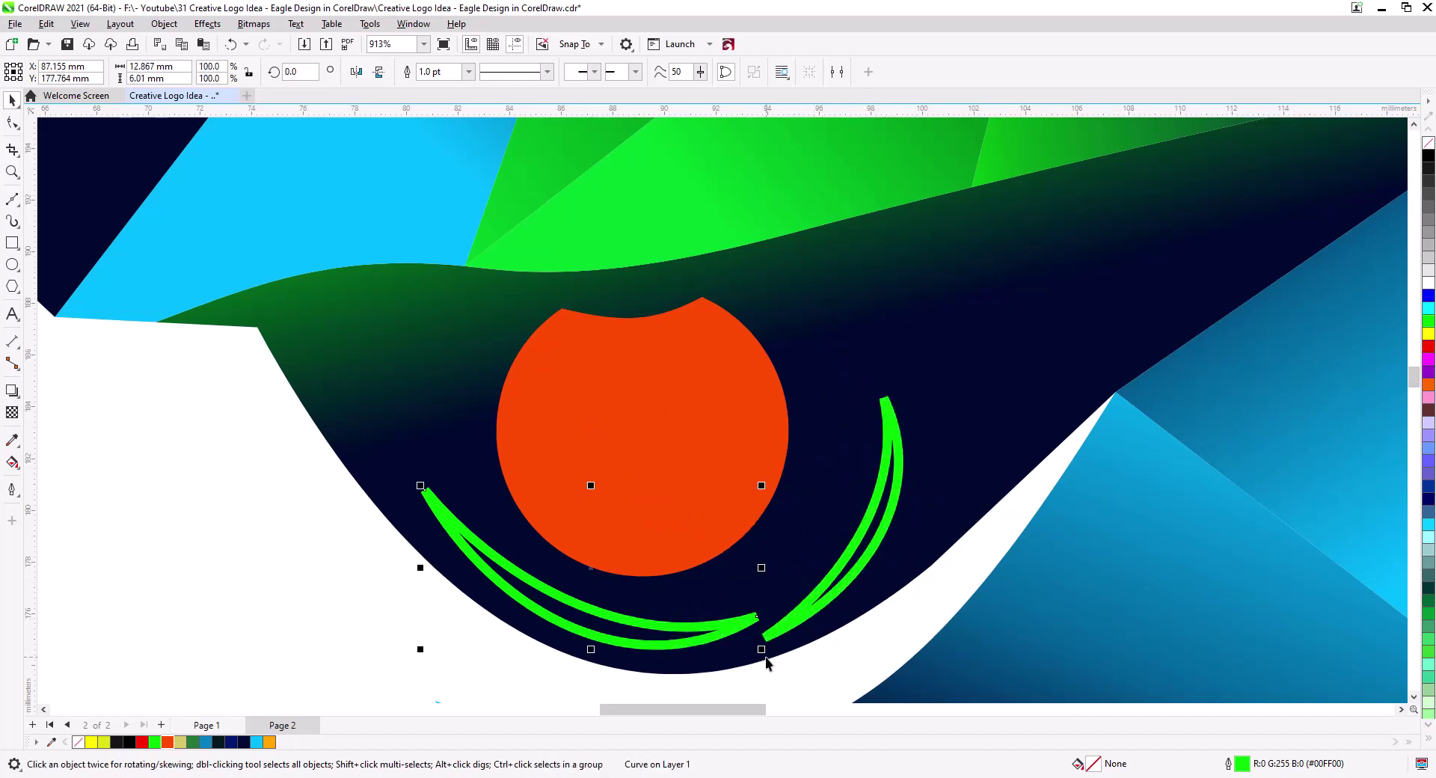
{"action": "left_click_drag", "start_coordinate": [765, 663], "coordinate": [709, 626]}
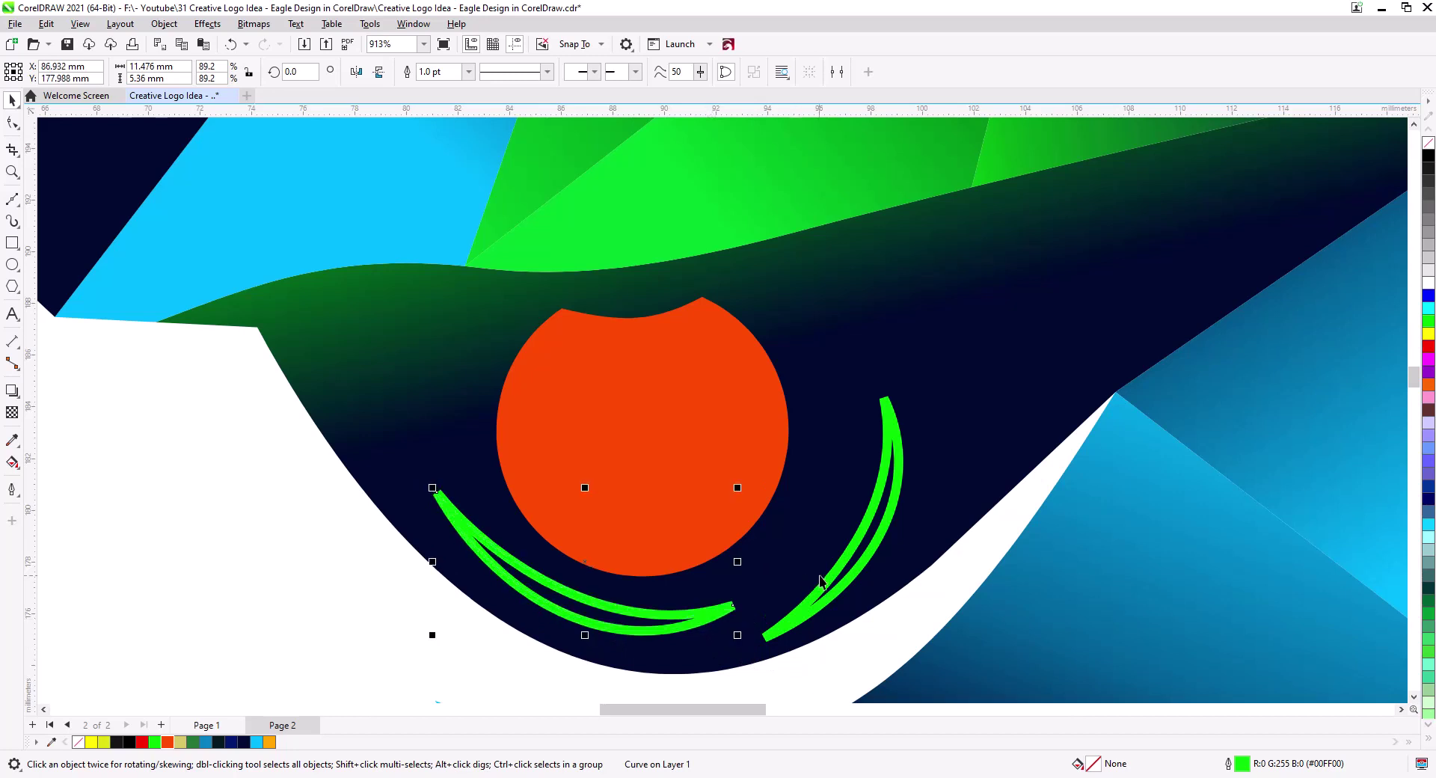
{"action": "left_click_drag", "start_coordinate": [828, 577], "coordinate": [797, 595]}
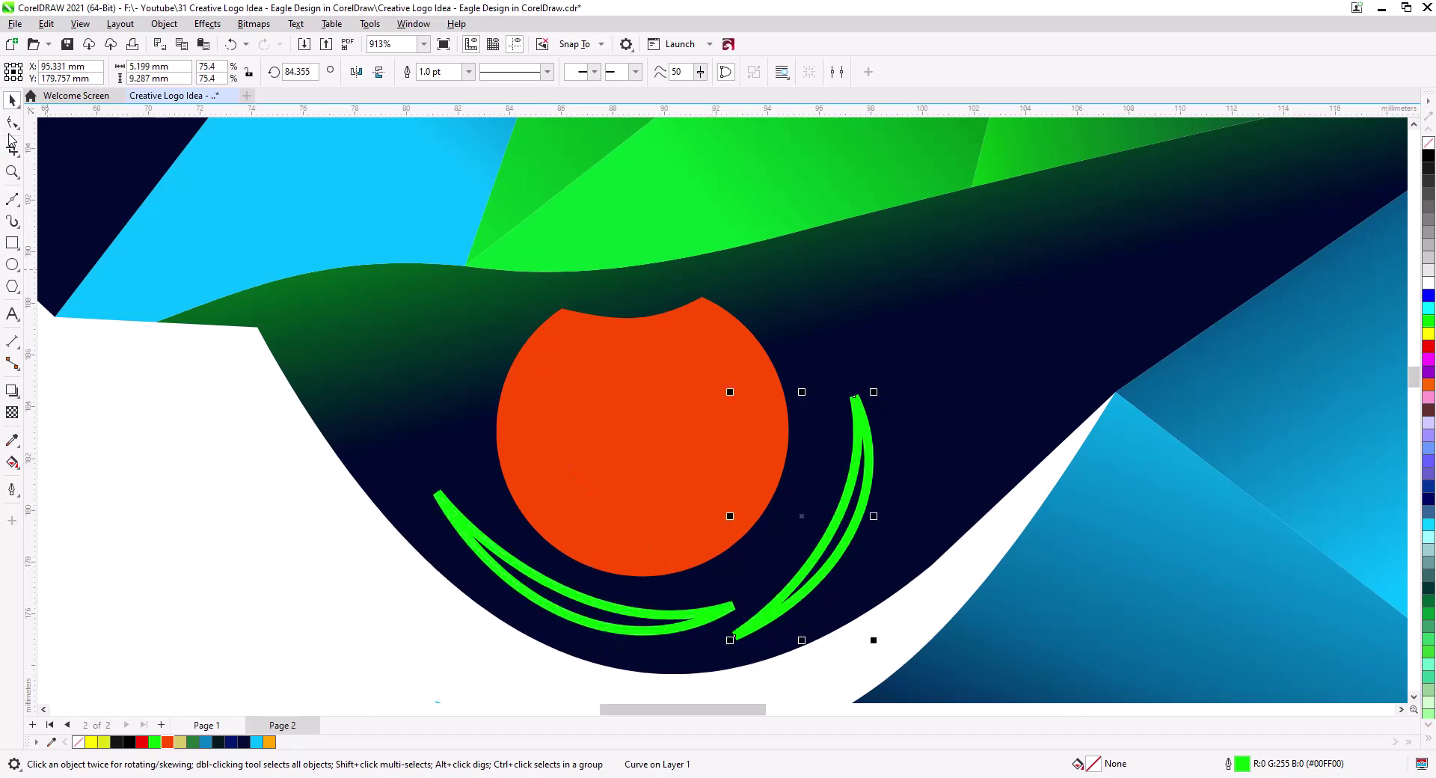
Reshape the rear crescent's inner and outer curves to make it fuller with a pointed upper tip
{"action": "left_click", "coordinate": [12, 122]}
{"action": "left_click_drag", "start_coordinate": [889, 495], "coordinate": [899, 489]}
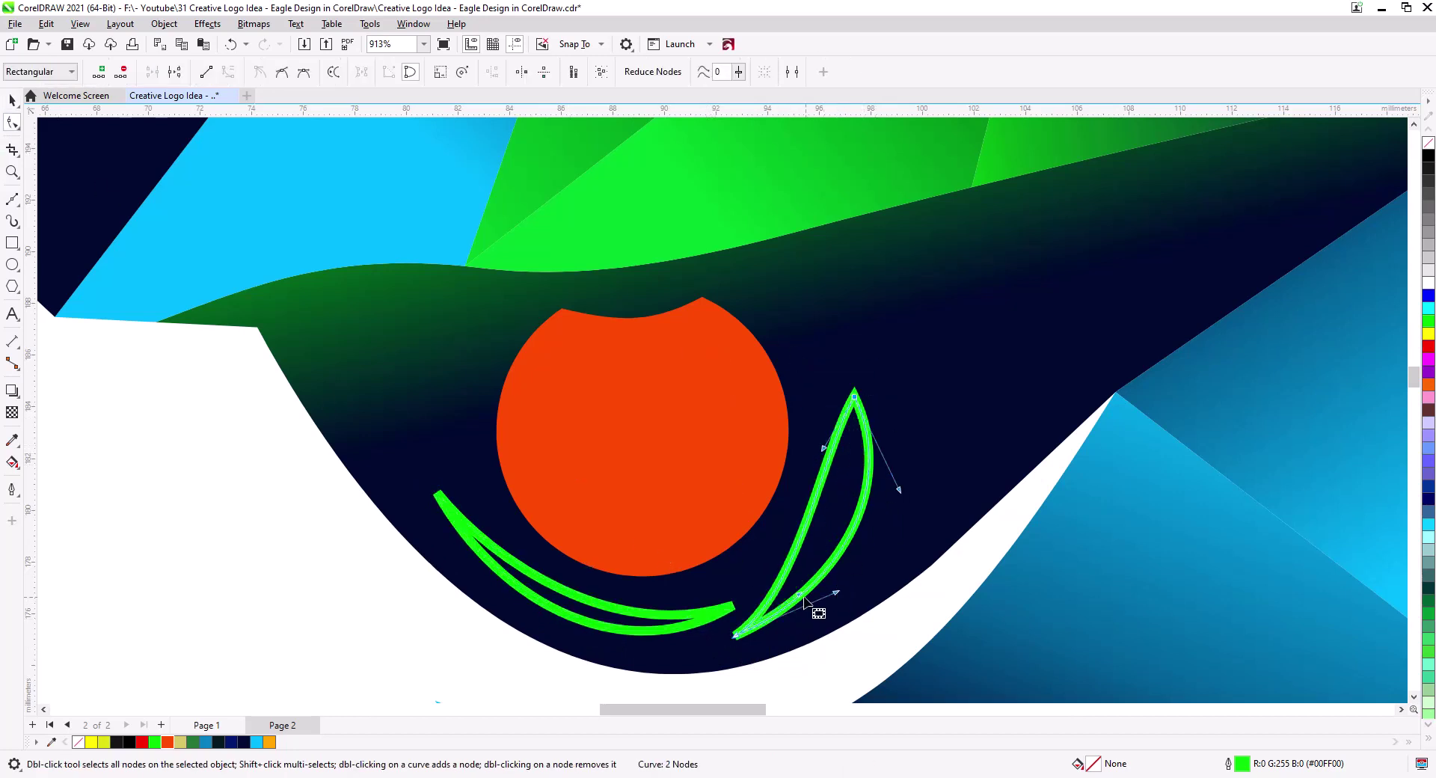
{"action": "left_click_drag", "start_coordinate": [848, 588], "coordinate": [901, 492]}
Cut the two crescents out of the dark eye socket shape
{"action": "key", "text": "space"}
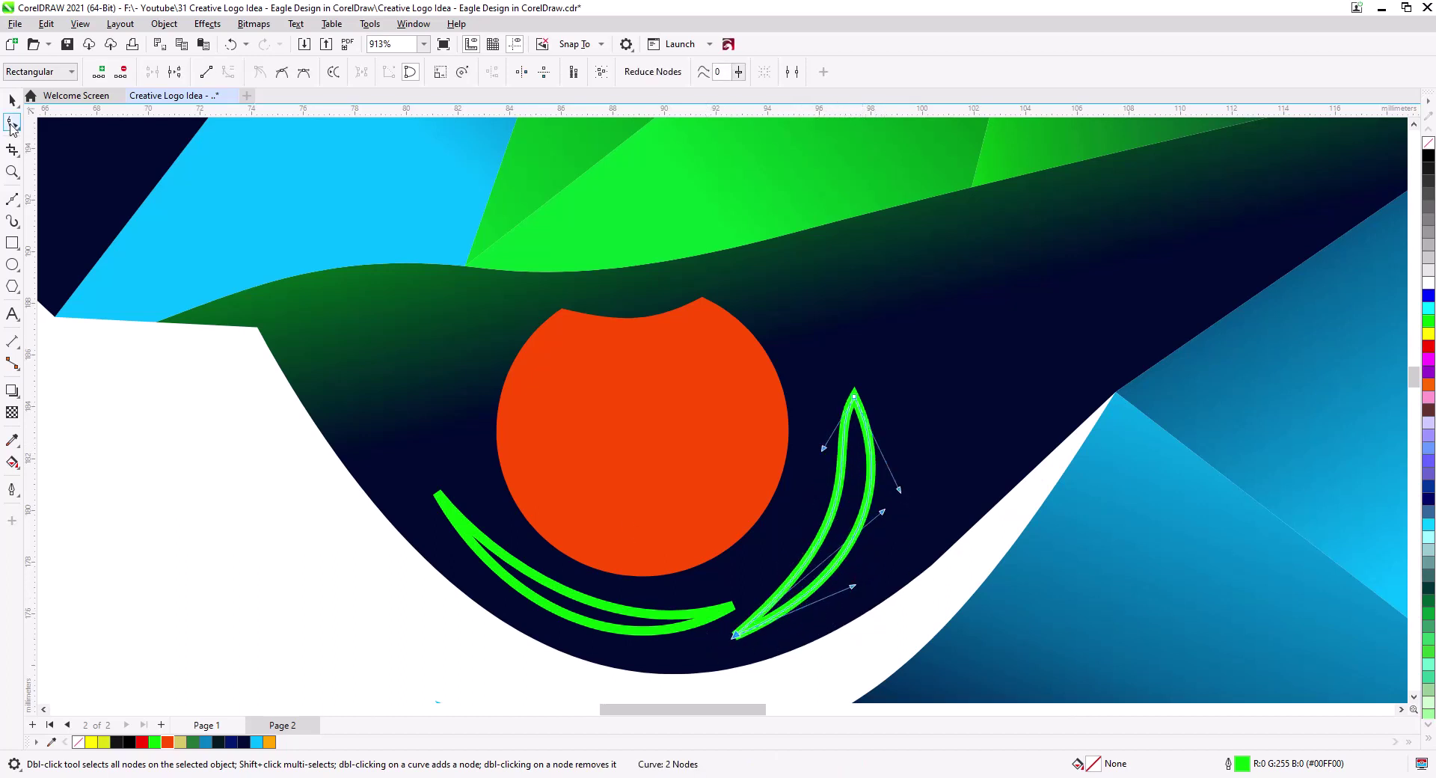
{"action": "left_click", "coordinate": [468, 543], "text": "shift"}
{"action": "left_click", "coordinate": [276, 329], "text": "shift"}
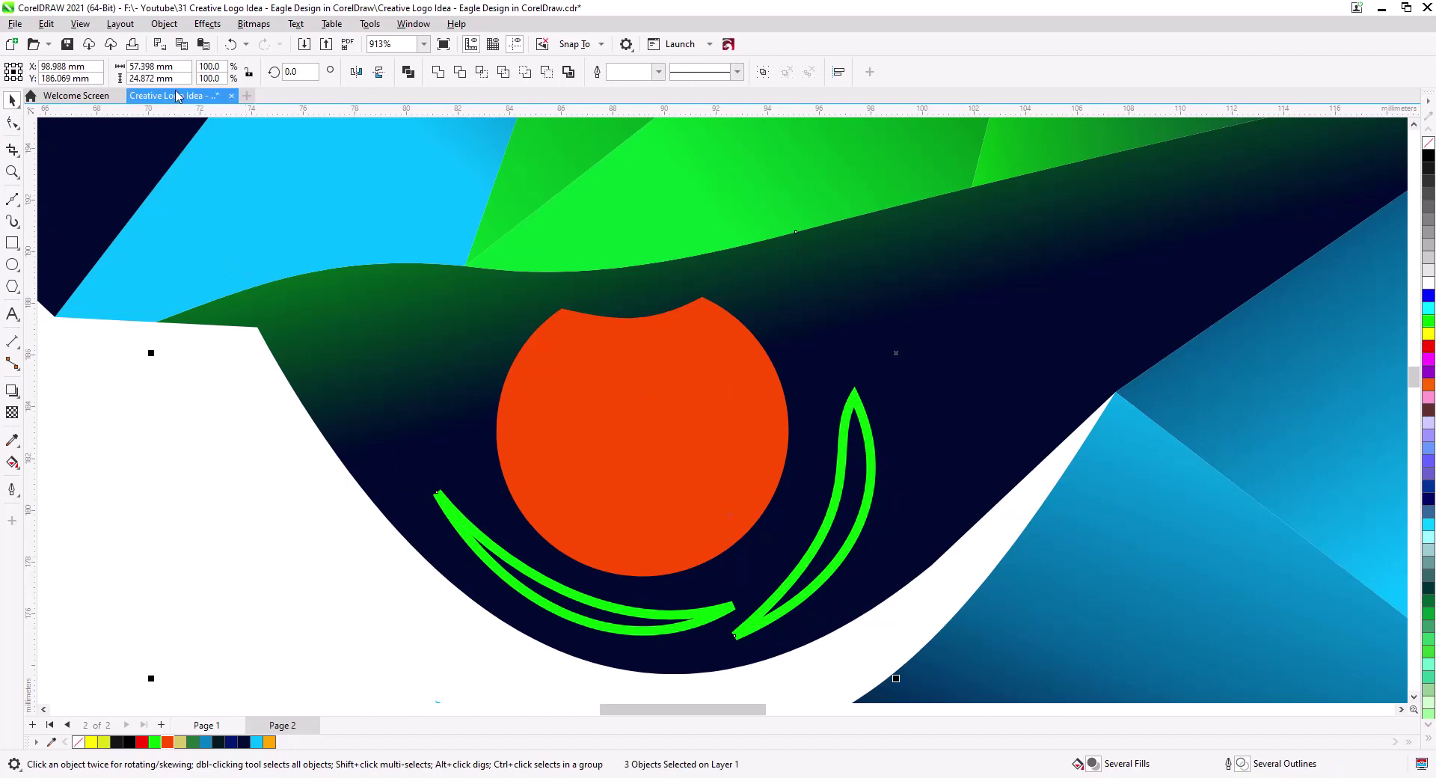
{"action": "left_click", "coordinate": [161, 25]}
{"action": "left_click", "coordinate": [185, 353]}
{"action": "left_click", "coordinate": [245, 496]}
{"action": "scroll", "coordinate": [748, 576], "scroll_direction": "down", "scroll_amount": 7}
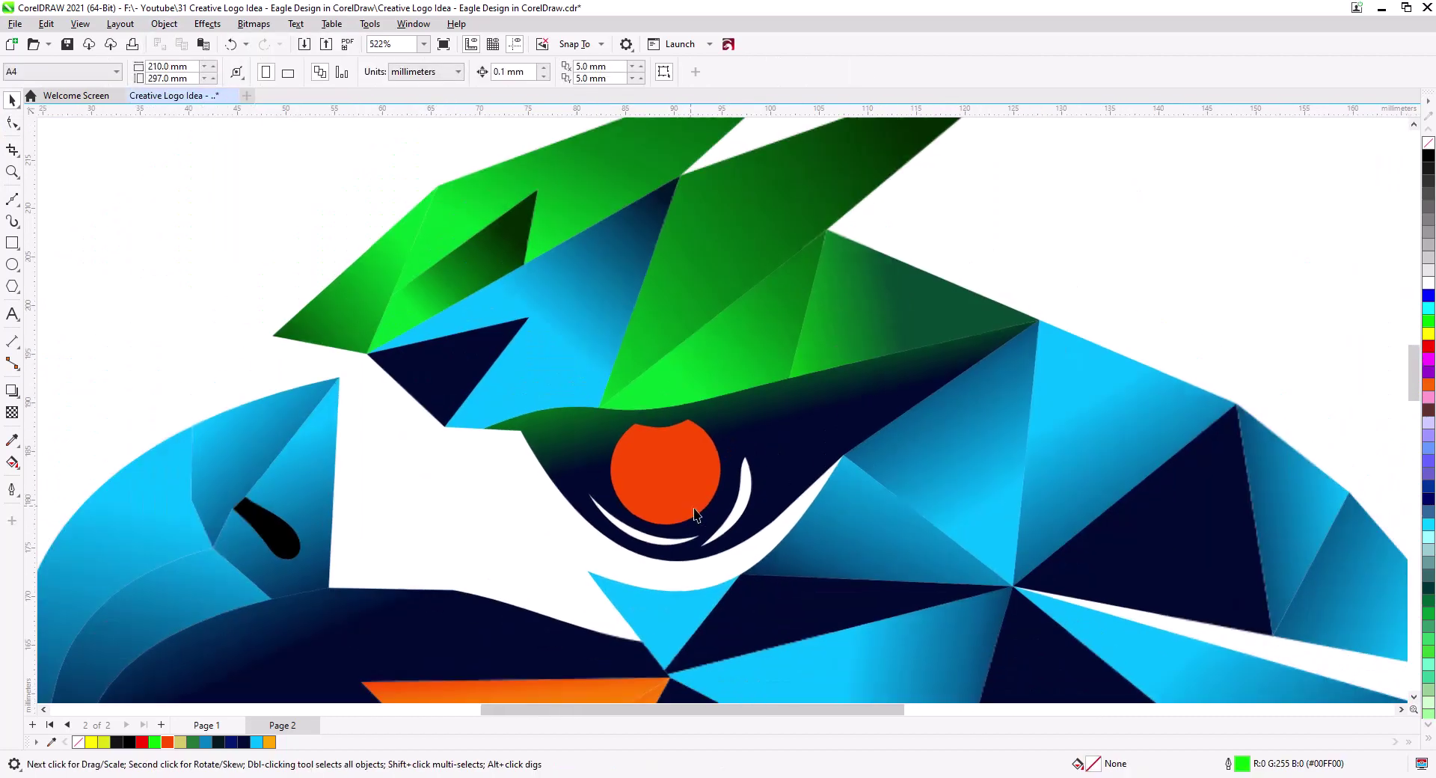
Remove the extra end node from the rear and front crest feathers so each tapers to a single sharp point
{"action": "left_click_drag", "start_coordinate": [705, 597], "coordinate": [801, 469]}
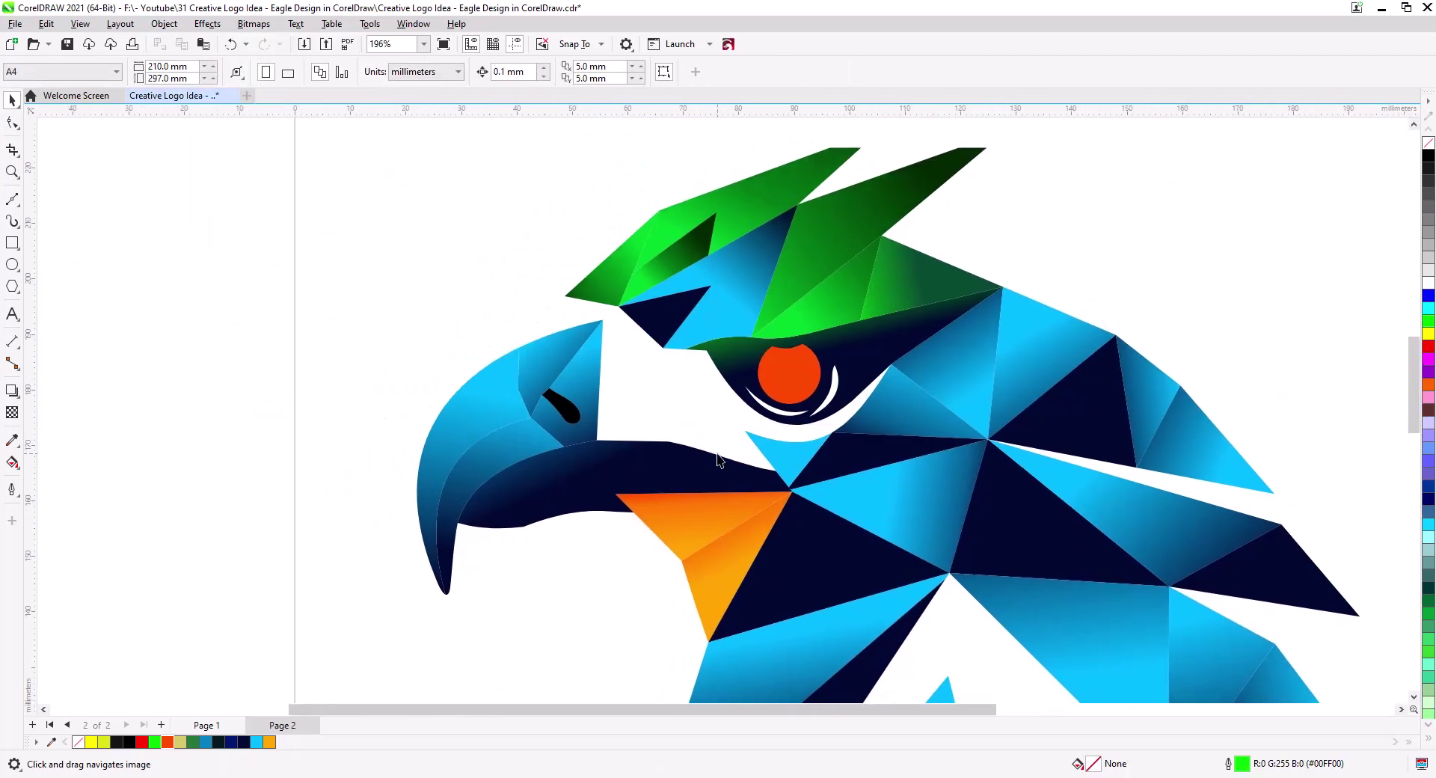
{"action": "left_click_drag", "start_coordinate": [716, 453], "coordinate": [629, 536]}
{"action": "scroll", "coordinate": [691, 458], "scroll_direction": "down", "scroll_amount": 1}
{"action": "scroll", "coordinate": [698, 416], "scroll_direction": "up", "scroll_amount": 4}
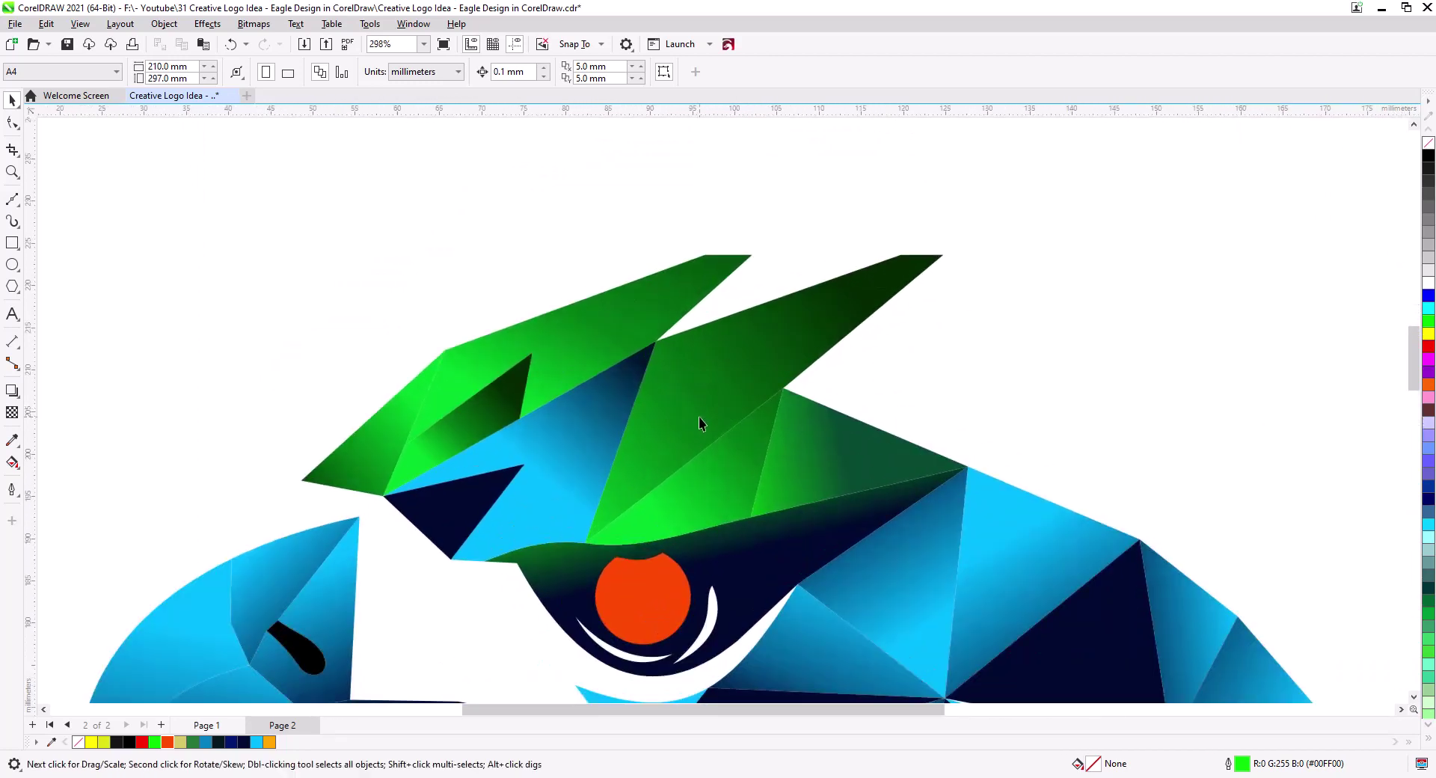
{"action": "left_click", "coordinate": [12, 100]}
{"action": "left_click", "coordinate": [12, 122]}
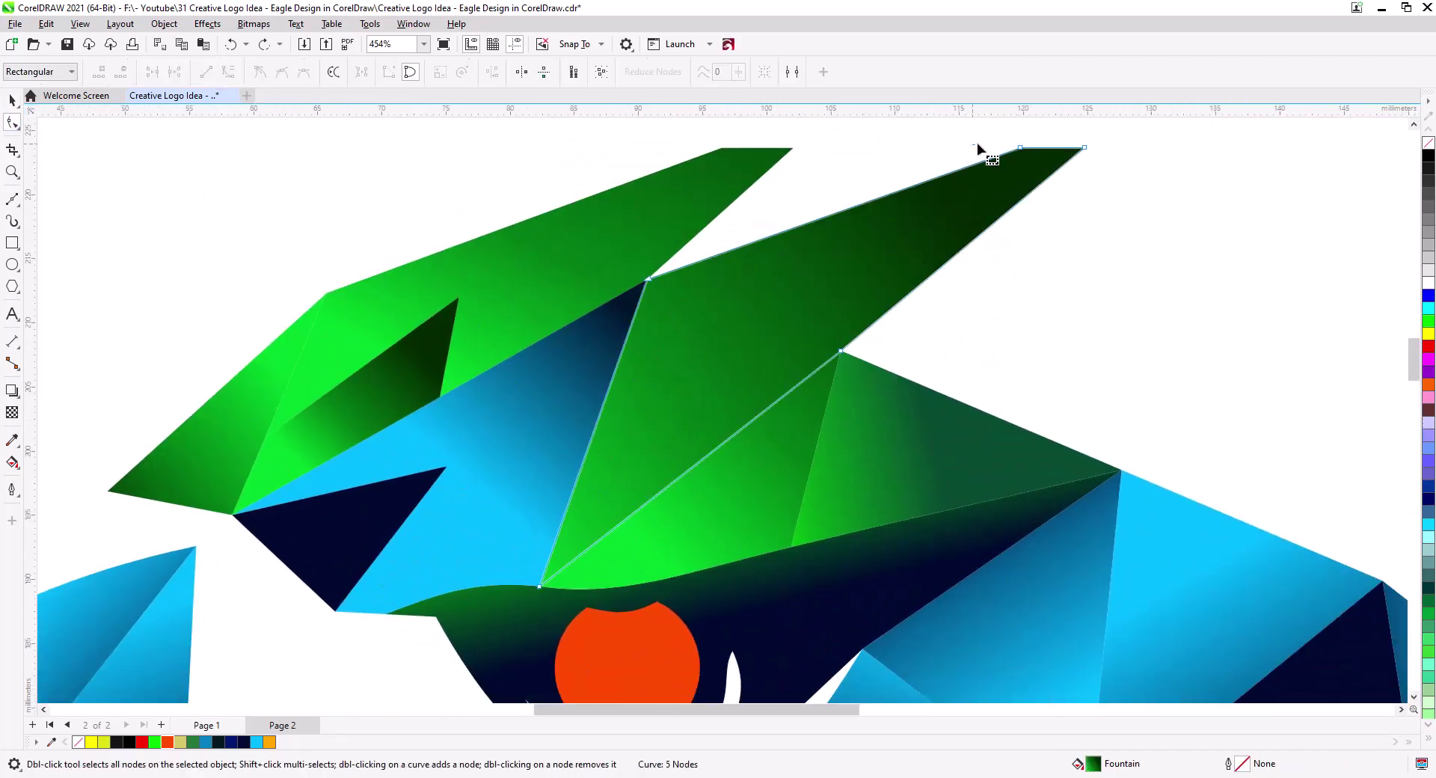
{"action": "left_click_drag", "start_coordinate": [976, 142], "coordinate": [1024, 193]}
{"action": "key", "text": "Delete"}
{"action": "left_click", "coordinate": [685, 205]}
{"action": "left_click_drag", "start_coordinate": [702, 135], "coordinate": [683, 212]}
{"action": "key", "text": "Delete"}
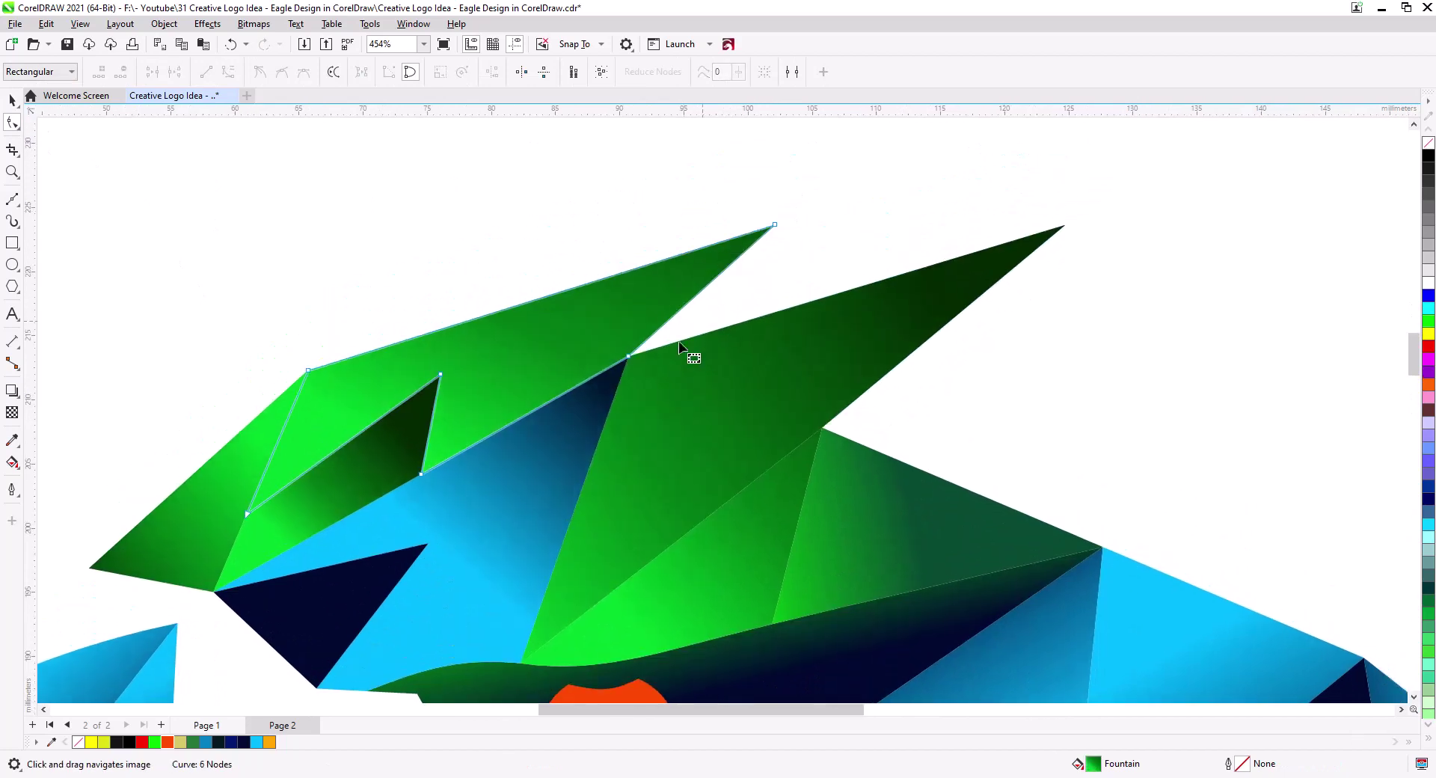
Adjust the small inner crest facet's gradient, starting the bright green at its lower edge and moving the dark end above it
{"action": "scroll", "coordinate": [684, 380], "scroll_direction": "down", "scroll_amount": 4}
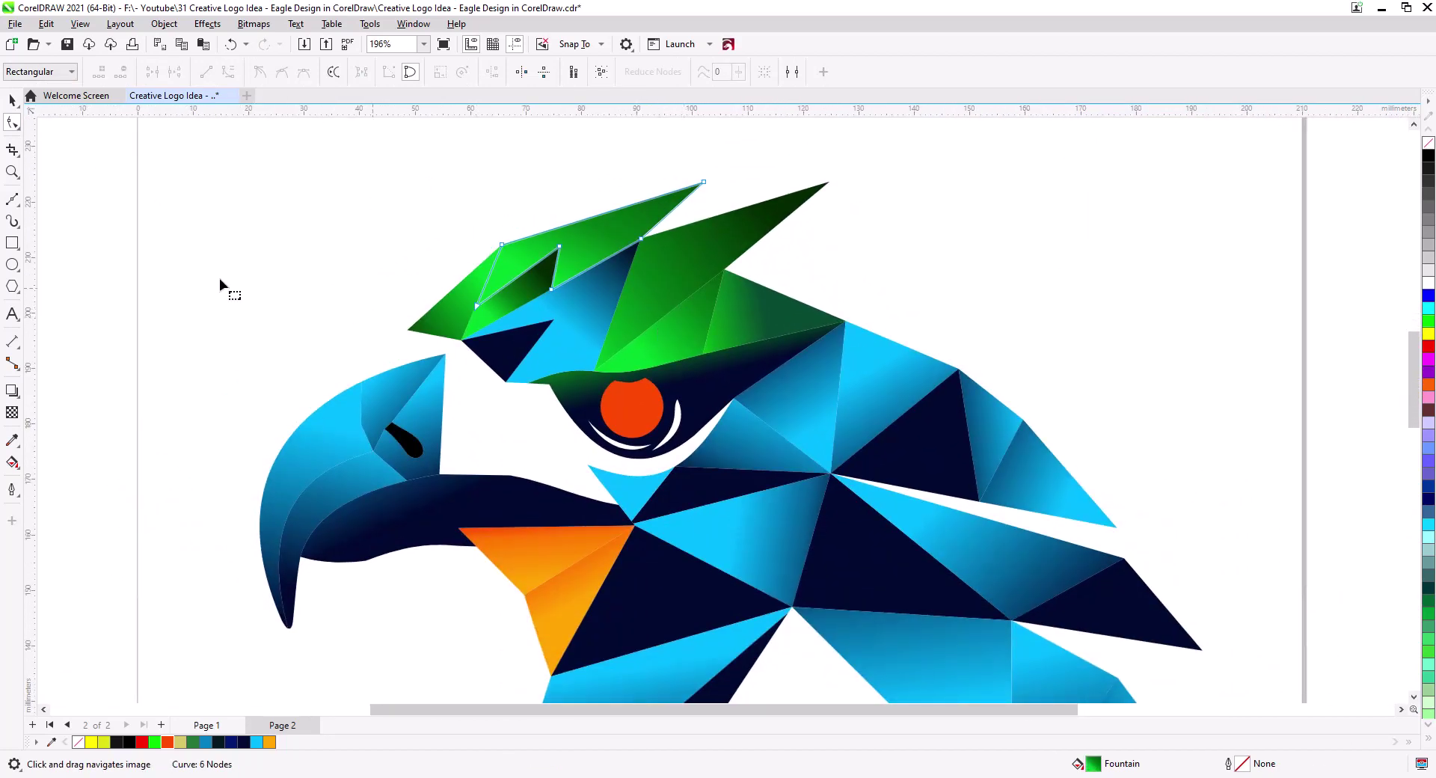
{"action": "left_click", "coordinate": [11, 100]}
{"action": "left_click", "coordinate": [419, 297]}
{"action": "left_click_drag", "start_coordinate": [545, 319], "coordinate": [514, 317]}
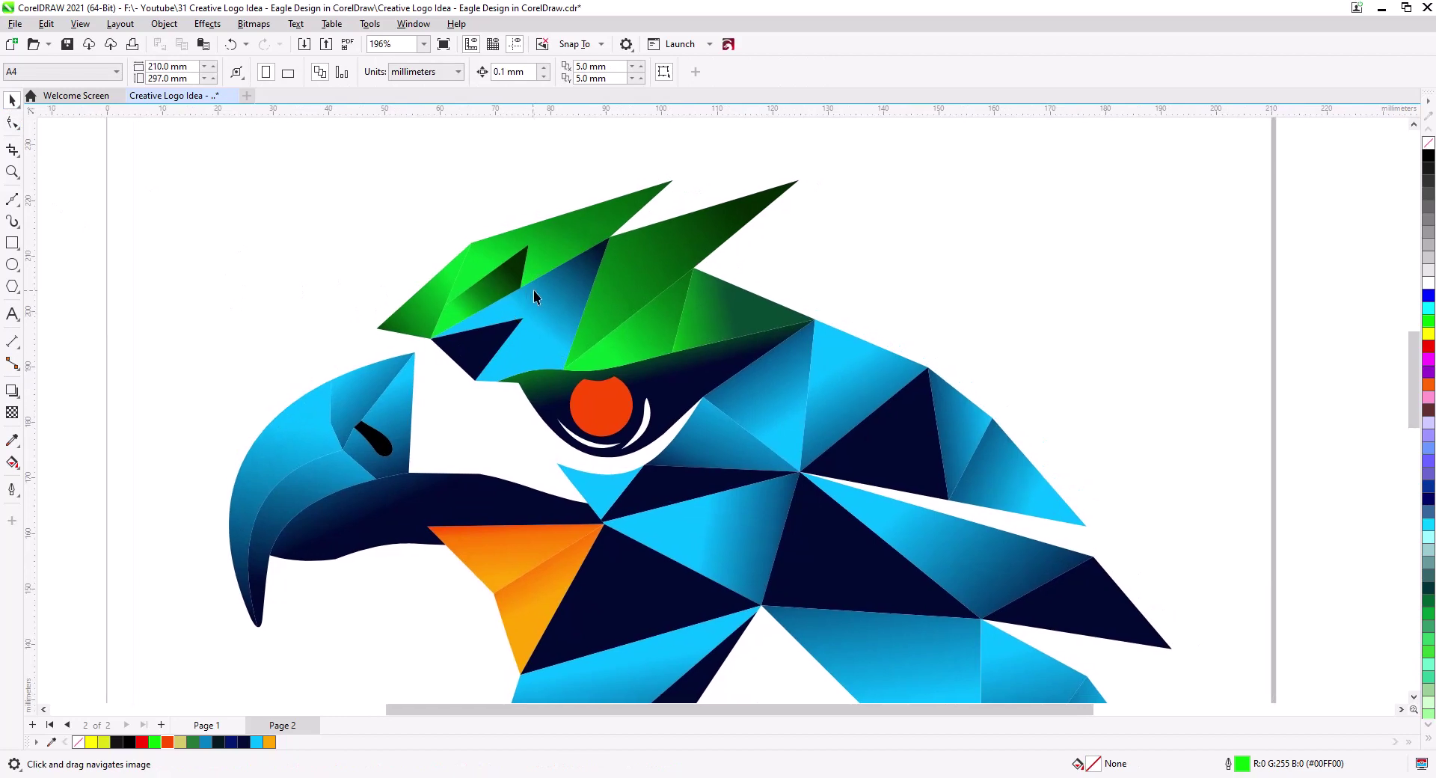
{"action": "left_click", "coordinate": [509, 280]}
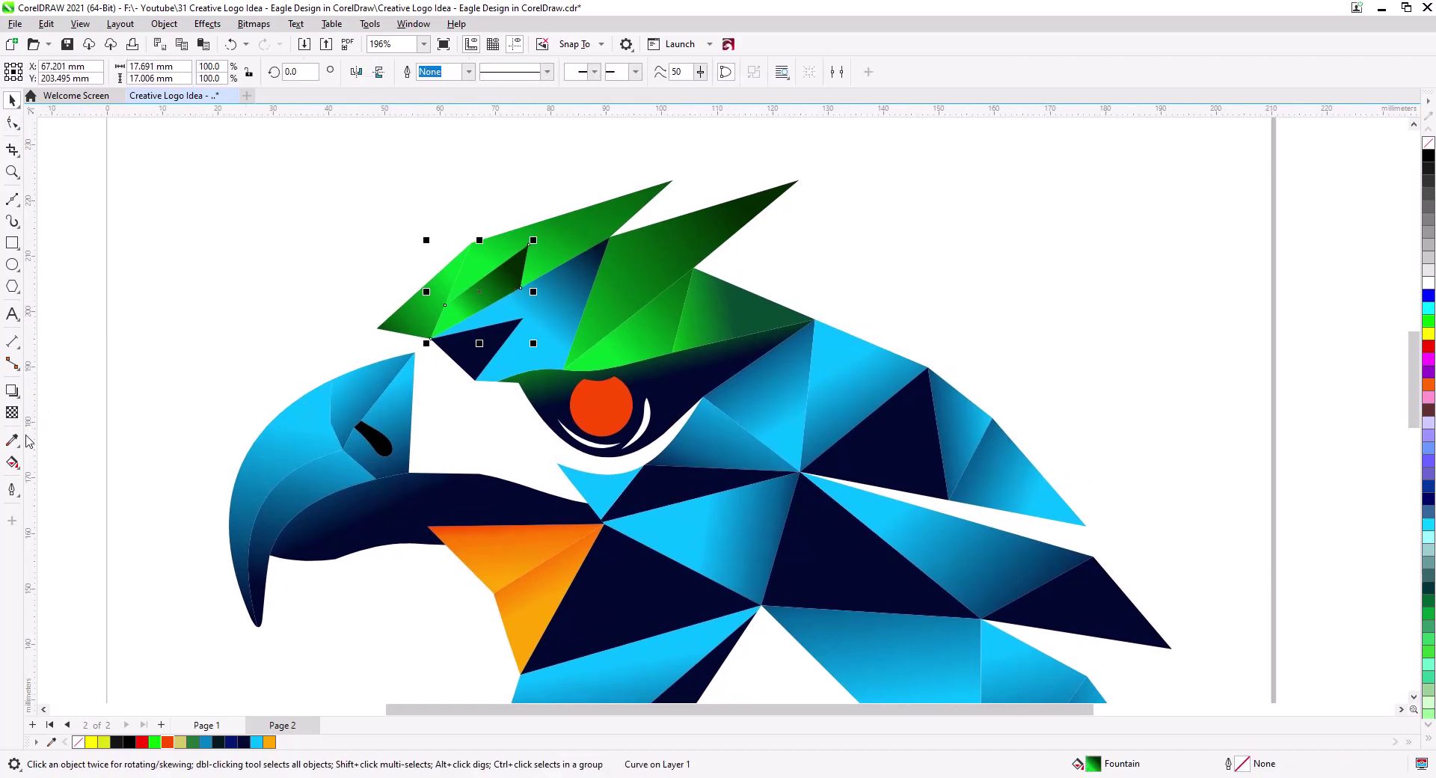
{"action": "left_click", "coordinate": [12, 462]}
{"action": "left_click_drag", "start_coordinate": [470, 329], "coordinate": [476, 219]}
{"action": "left_click_drag", "start_coordinate": [548, 310], "coordinate": [521, 290]}
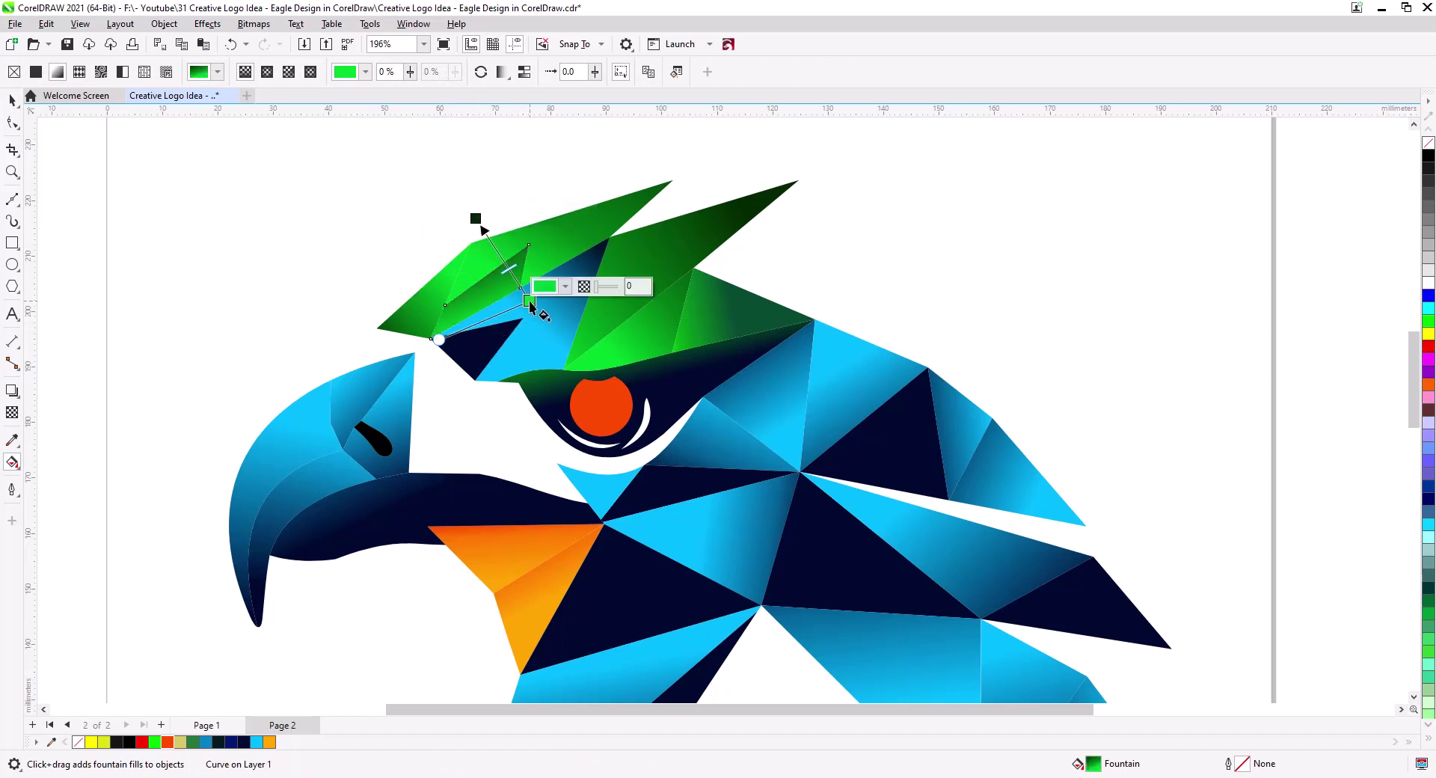
{"action": "left_click", "coordinate": [475, 219]}
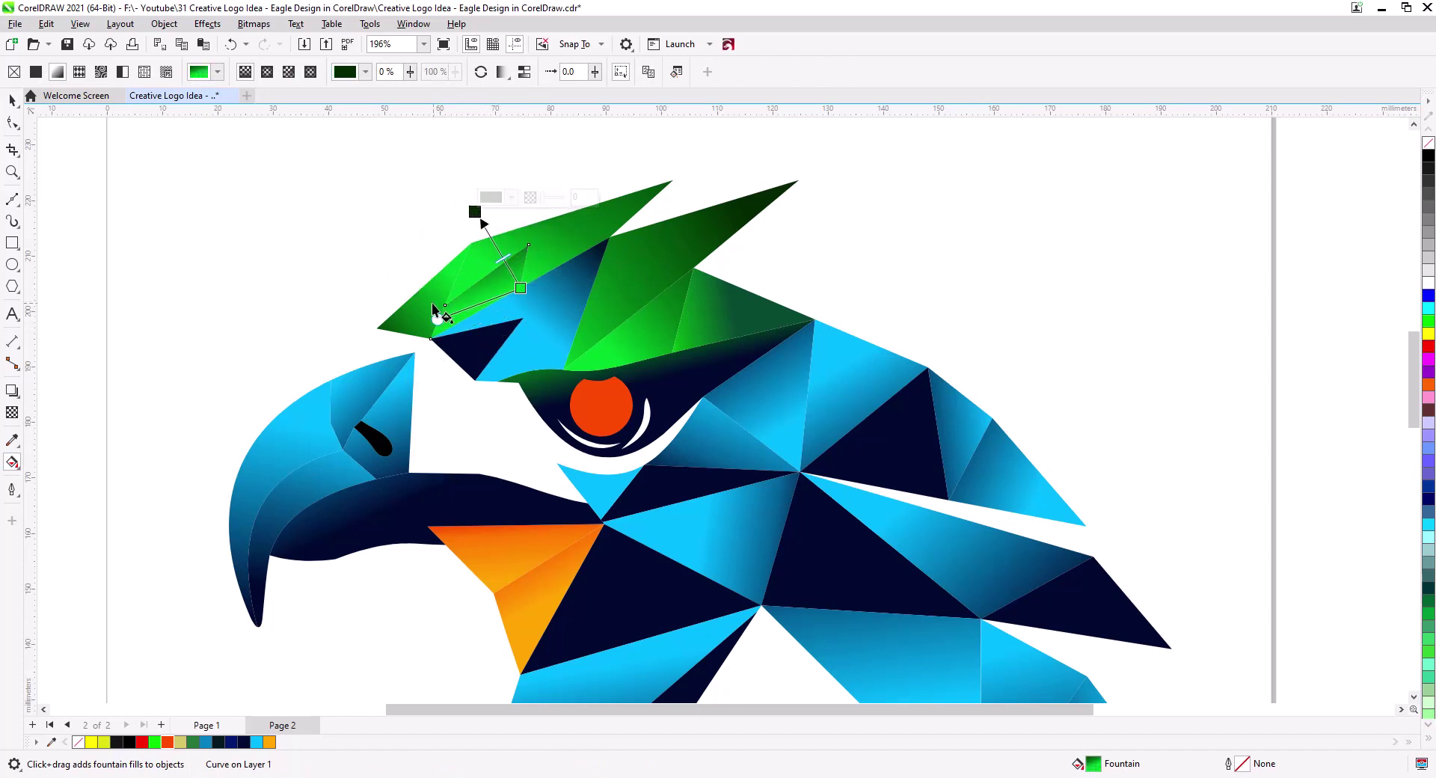
Shift the gradients of the frontmost crest facet and the front feather so bright green covers more of each
{"action": "left_click", "coordinate": [420, 316]}
{"action": "left_click_drag", "start_coordinate": [436, 260], "coordinate": [458, 275]}
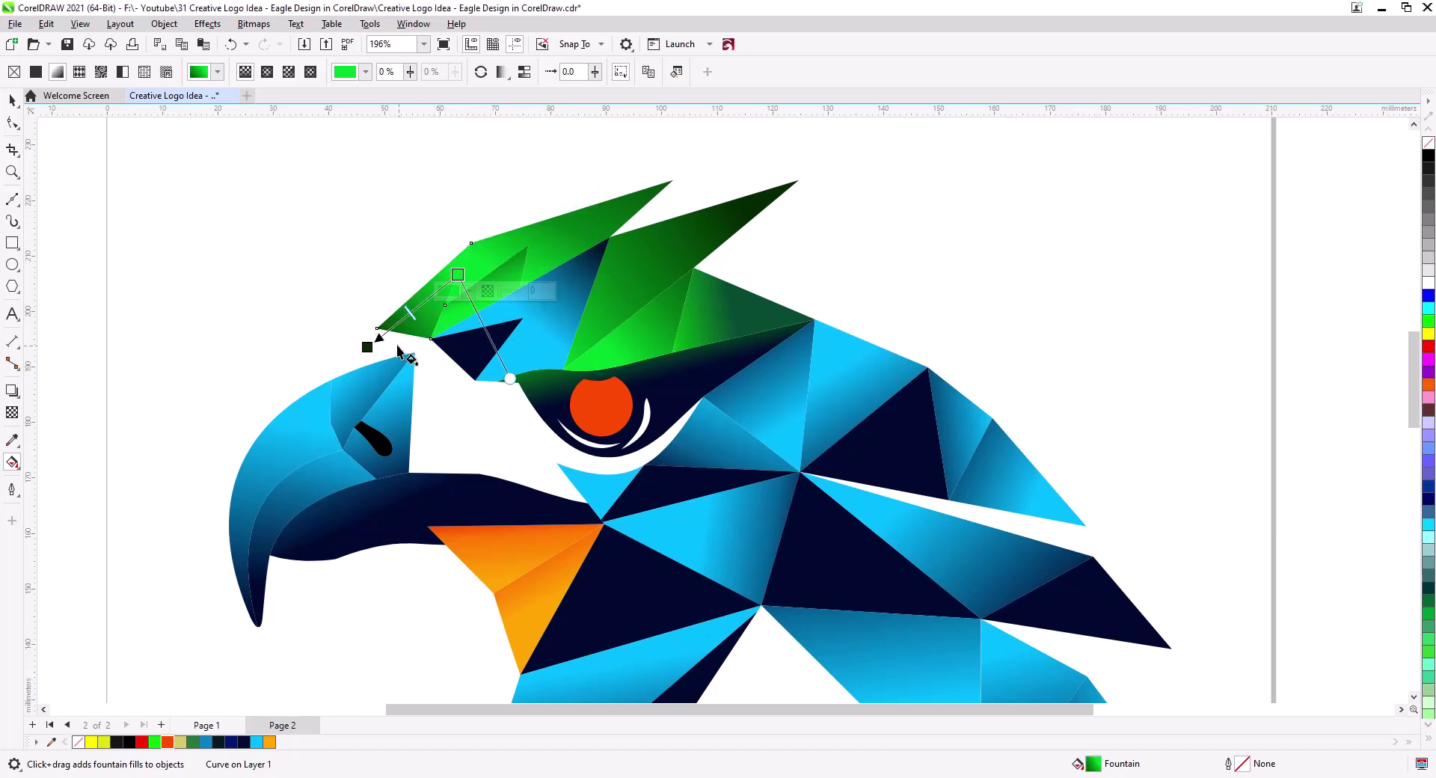
{"action": "left_click_drag", "start_coordinate": [366, 347], "coordinate": [326, 356]}
{"action": "left_click", "coordinate": [575, 221]}
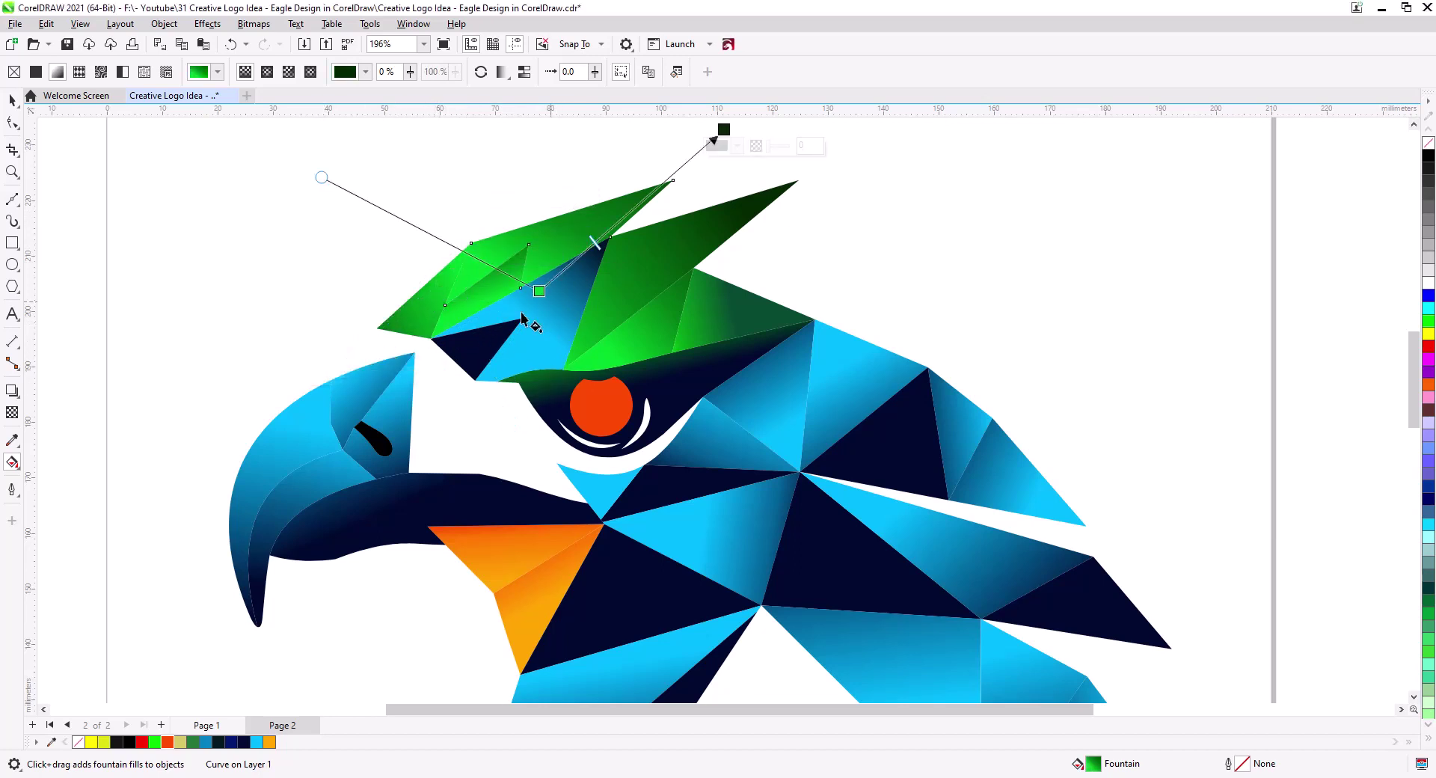
{"action": "left_click_drag", "start_coordinate": [538, 293], "coordinate": [575, 258]}
Reposition the gradient handles of the rear crest feather and the two green facets beneath it to sharpen their light and dark contrast
{"action": "left_click", "coordinate": [648, 271]}
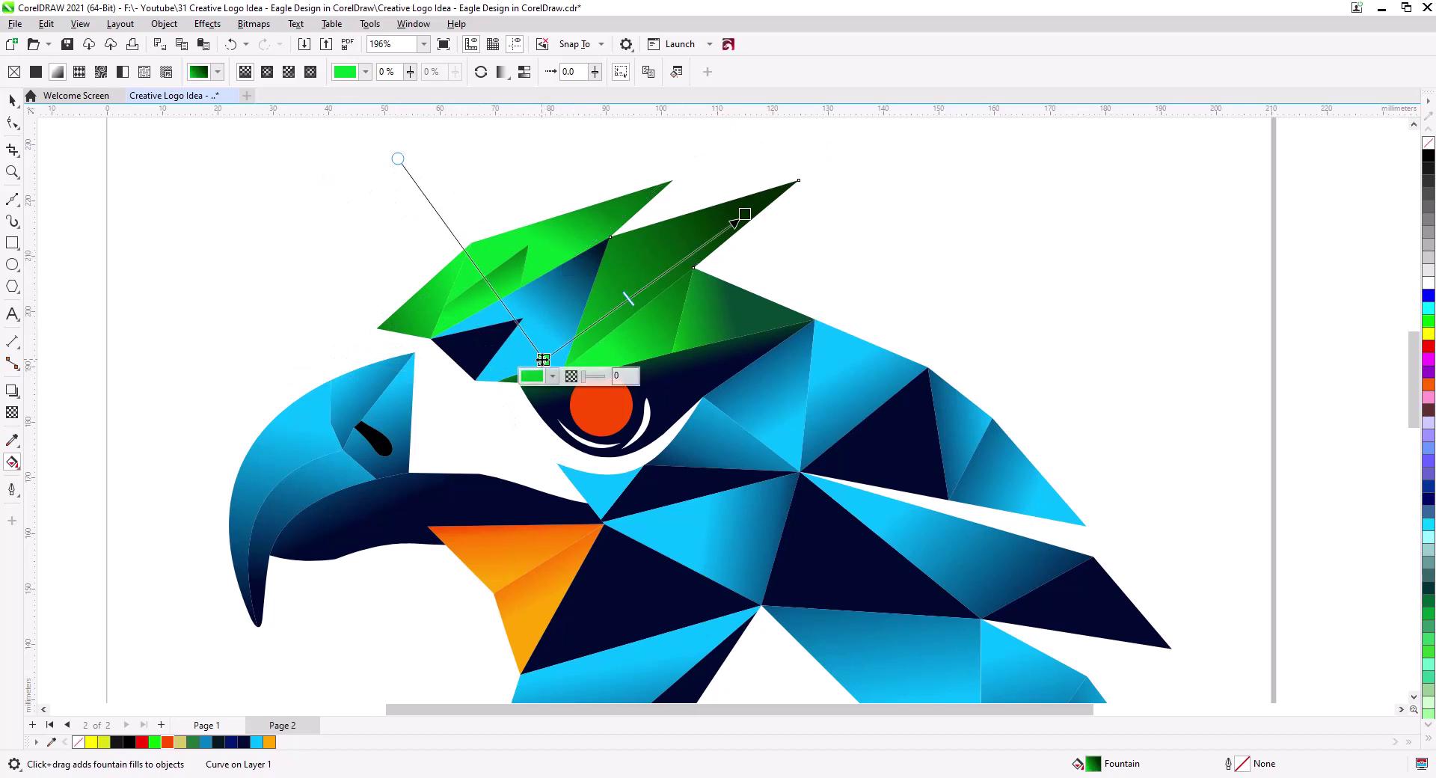
{"action": "left_click_drag", "start_coordinate": [543, 359], "coordinate": [597, 312]}
{"action": "left_click", "coordinate": [663, 312]}
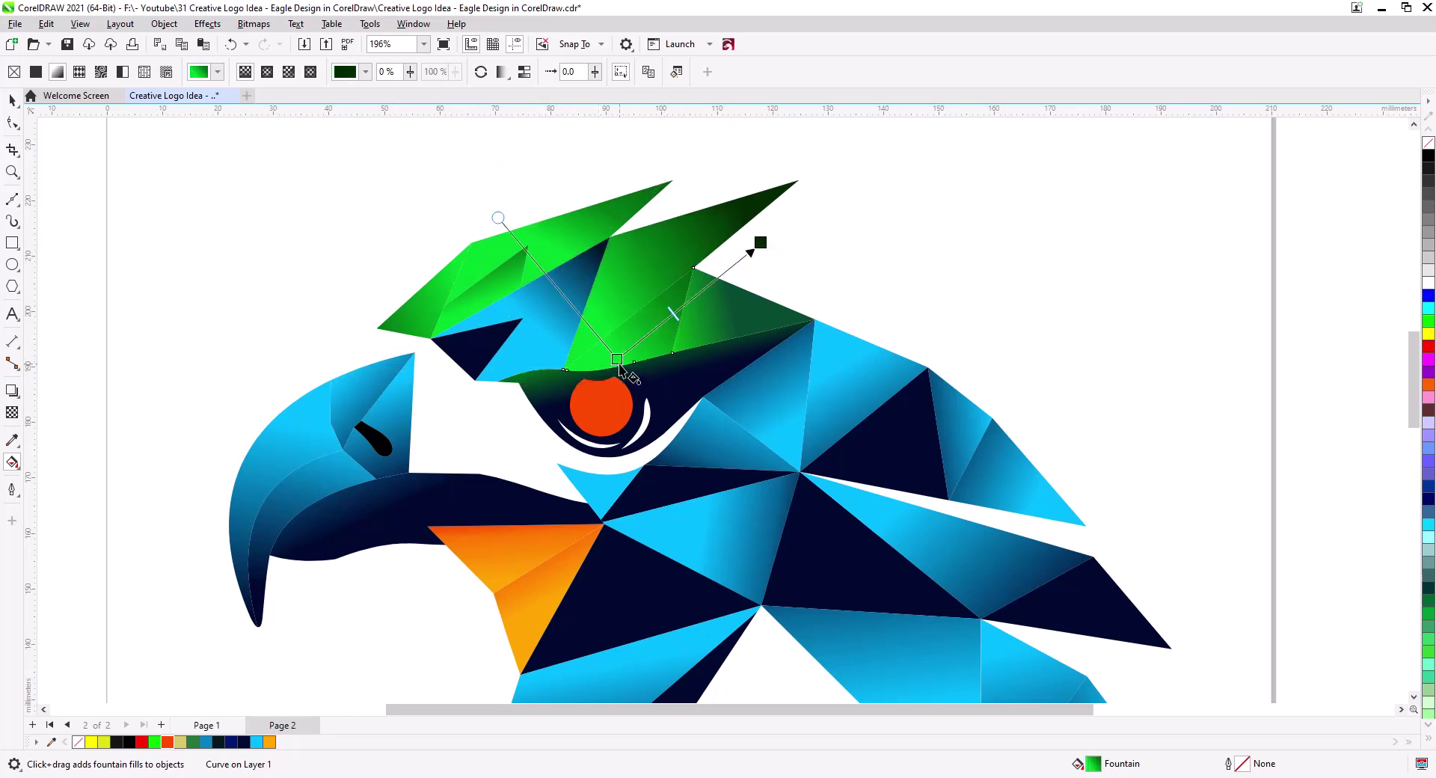
{"action": "left_click_drag", "start_coordinate": [621, 368], "coordinate": [609, 369]}
{"action": "left_click_drag", "start_coordinate": [762, 245], "coordinate": [755, 294]}
{"action": "left_click", "coordinate": [753, 324]}
{"action": "left_click_drag", "start_coordinate": [640, 329], "coordinate": [675, 341]}
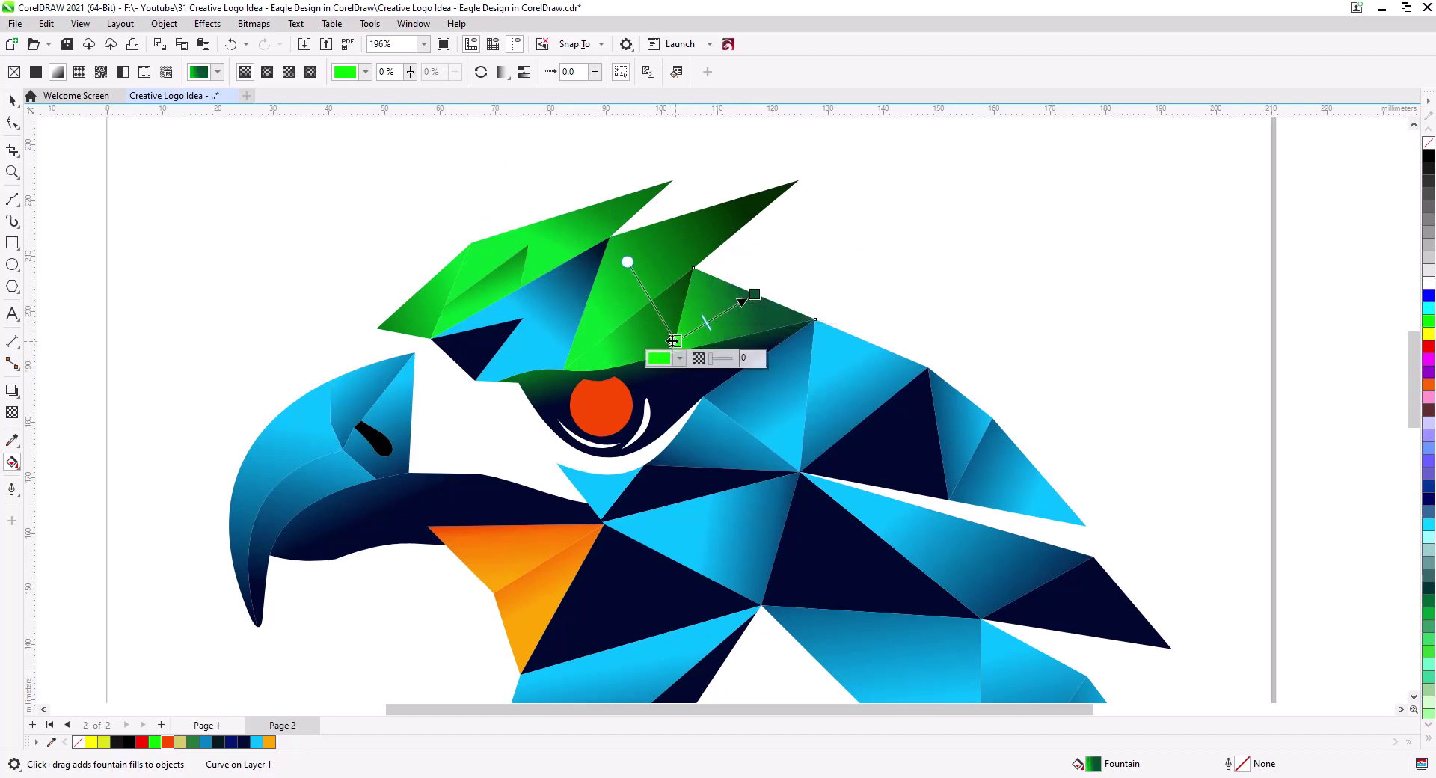
Move the light start of the blue brow facet's gradient down to the facet's lower front corner
{"action": "scroll", "coordinate": [600, 252], "scroll_direction": "down", "scroll_amount": 1}
{"action": "left_click", "coordinate": [12, 100]}
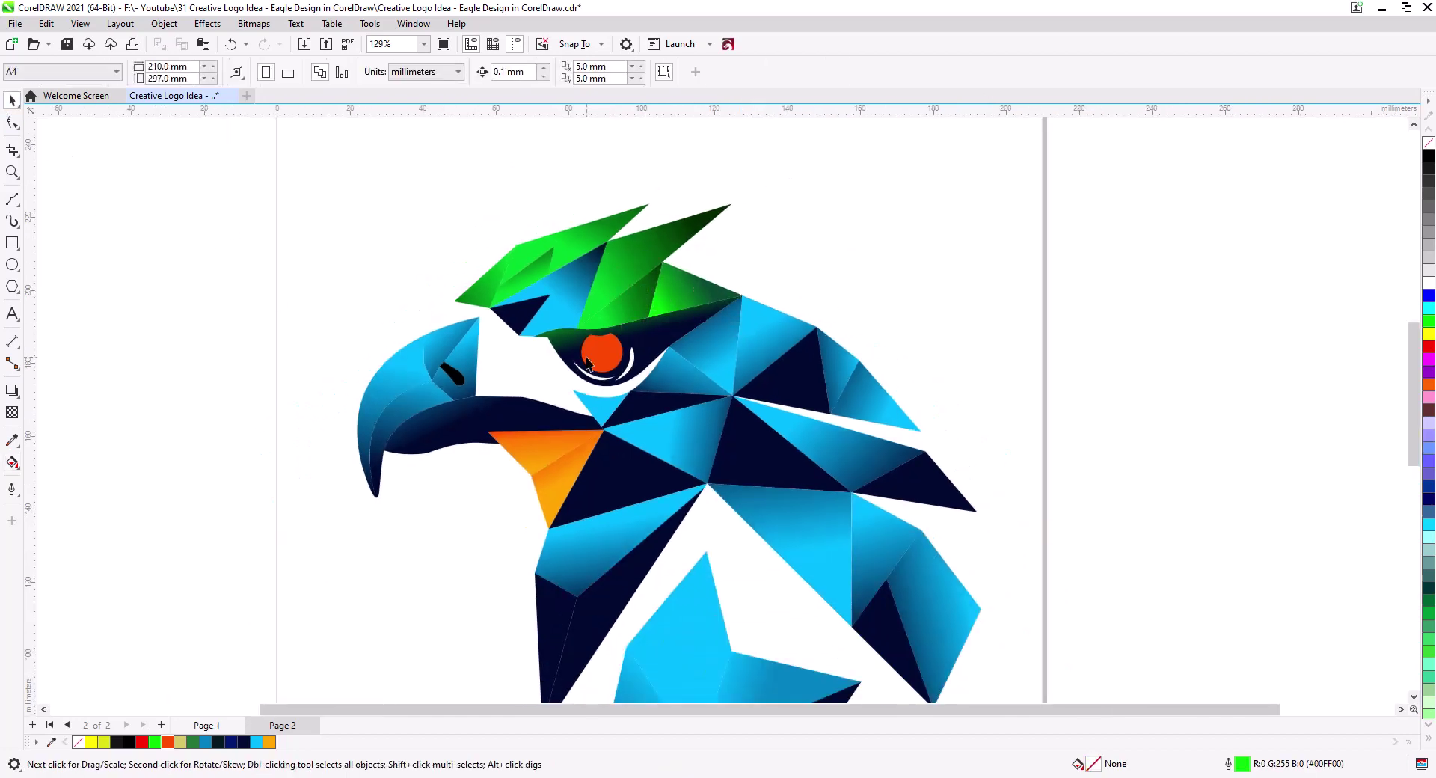
{"action": "left_click", "coordinate": [570, 289]}
{"action": "left_click", "coordinate": [12, 463]}
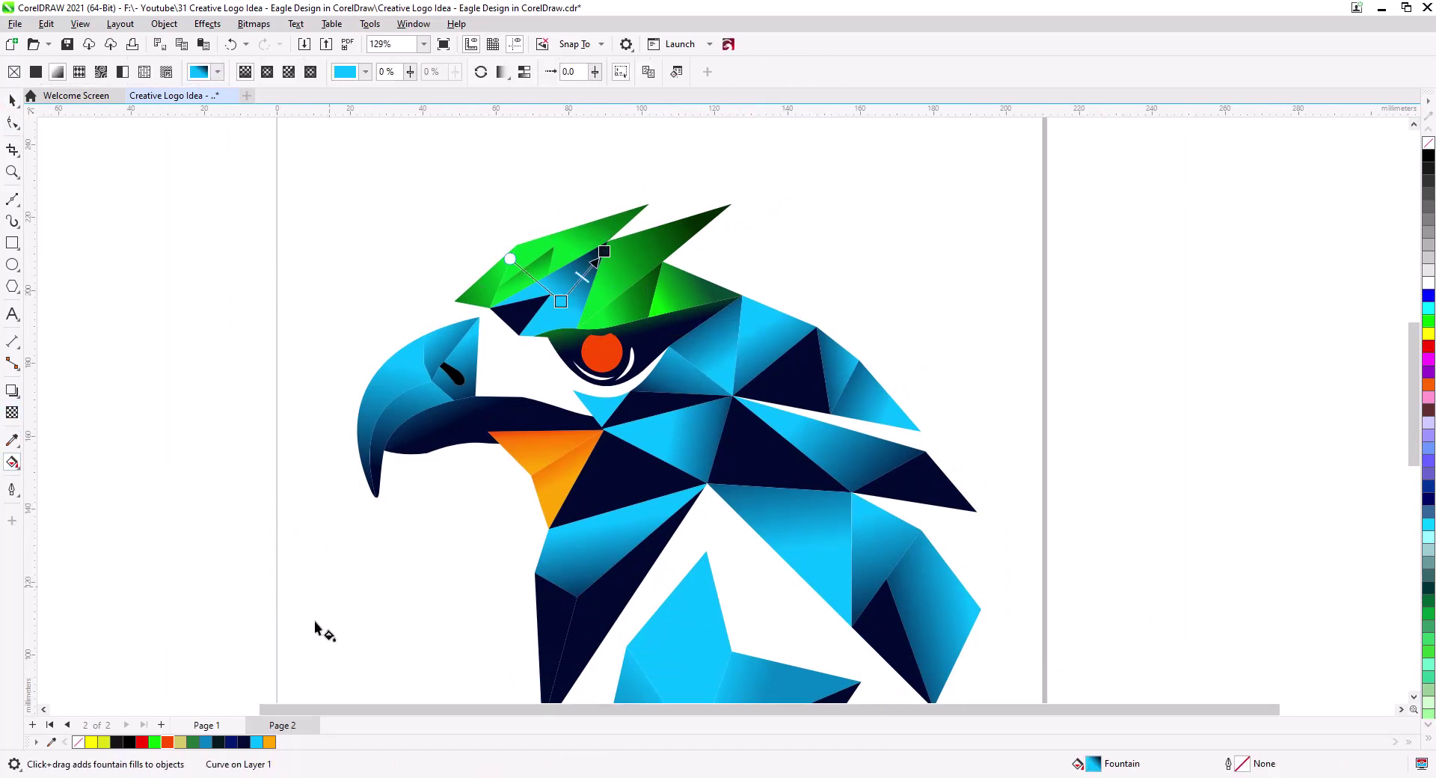
{"action": "left_click_drag", "start_coordinate": [546, 317], "coordinate": [536, 326]}
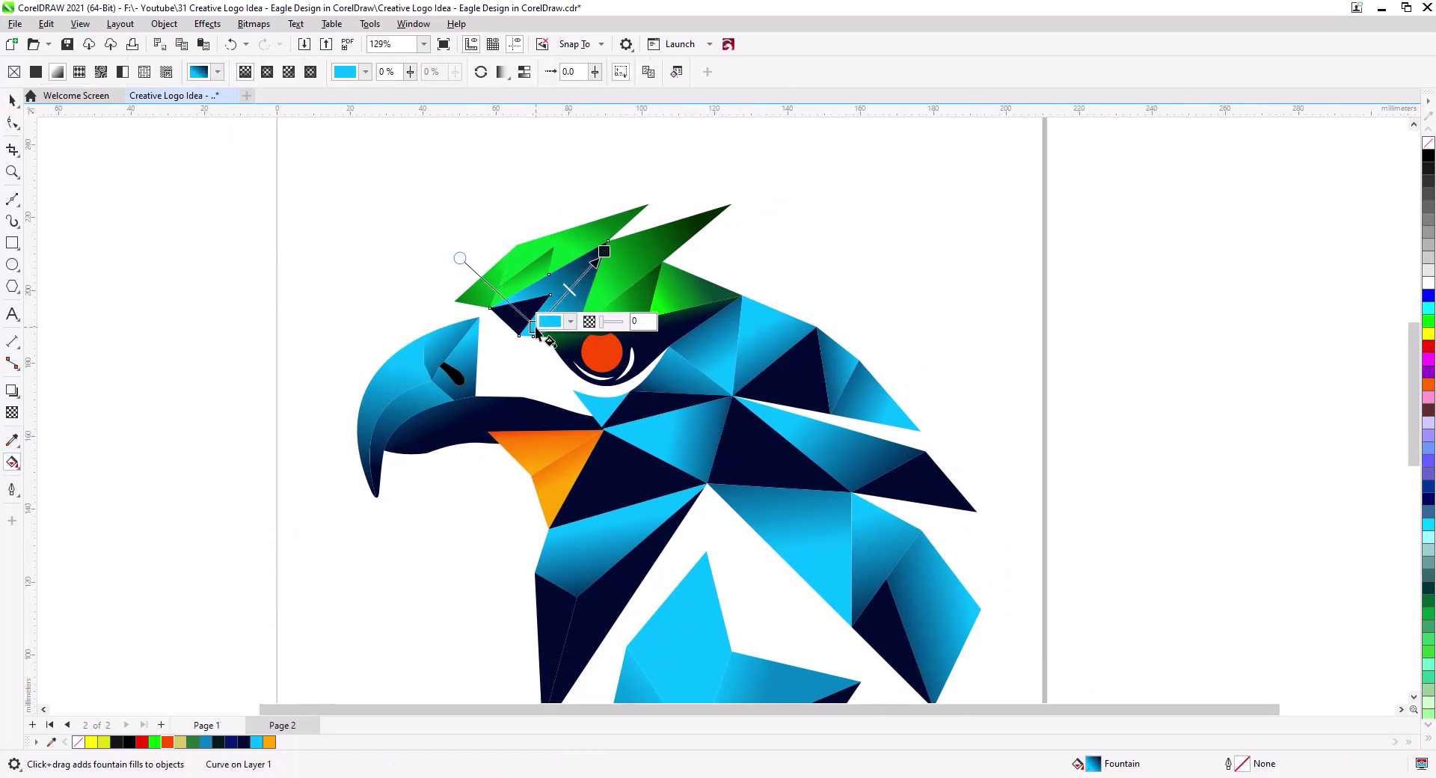
Replace the eye socket shape's green-to-navy gradient with a solid dark navy fill
{"action": "left_click", "coordinate": [12, 100]}
{"action": "left_click", "coordinate": [420, 493]}
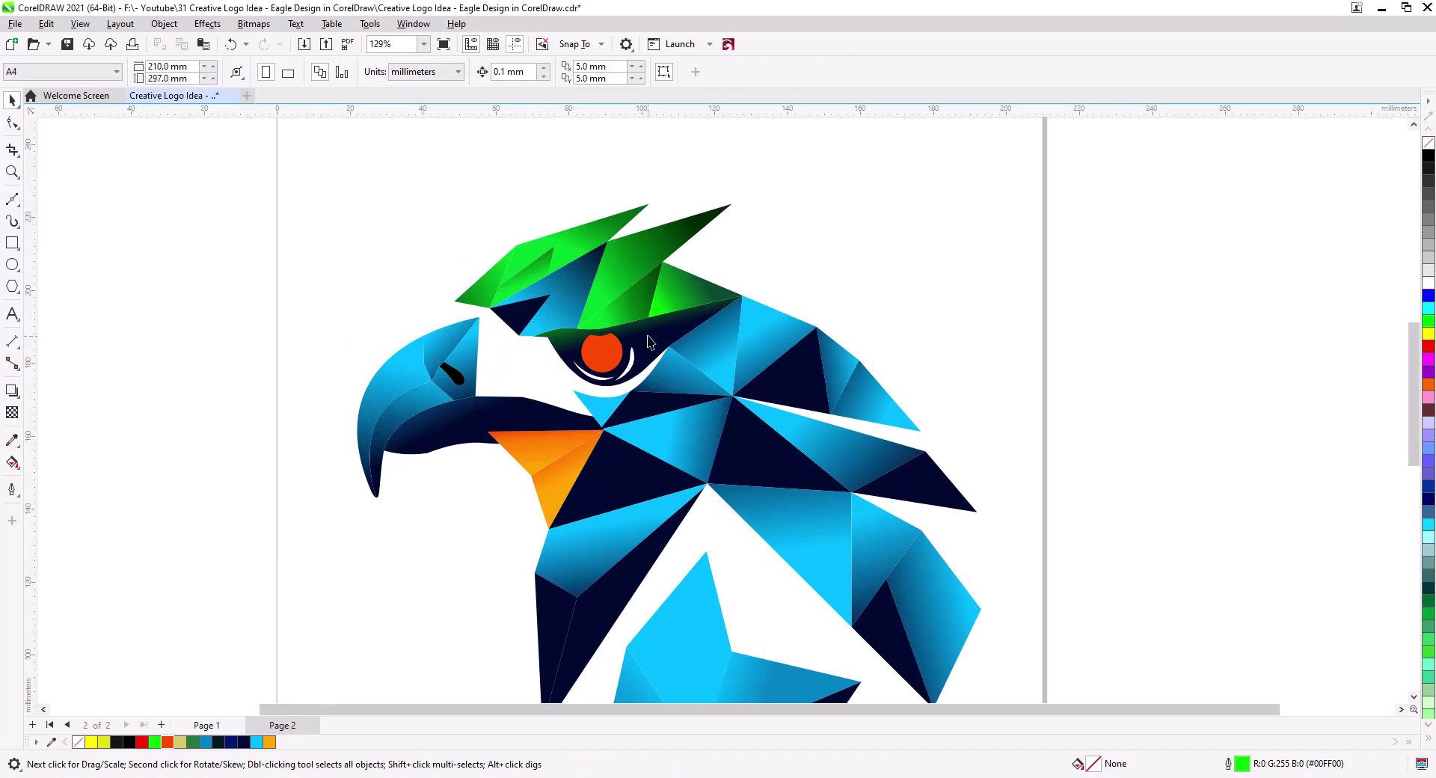
{"action": "left_click", "coordinate": [661, 341]}
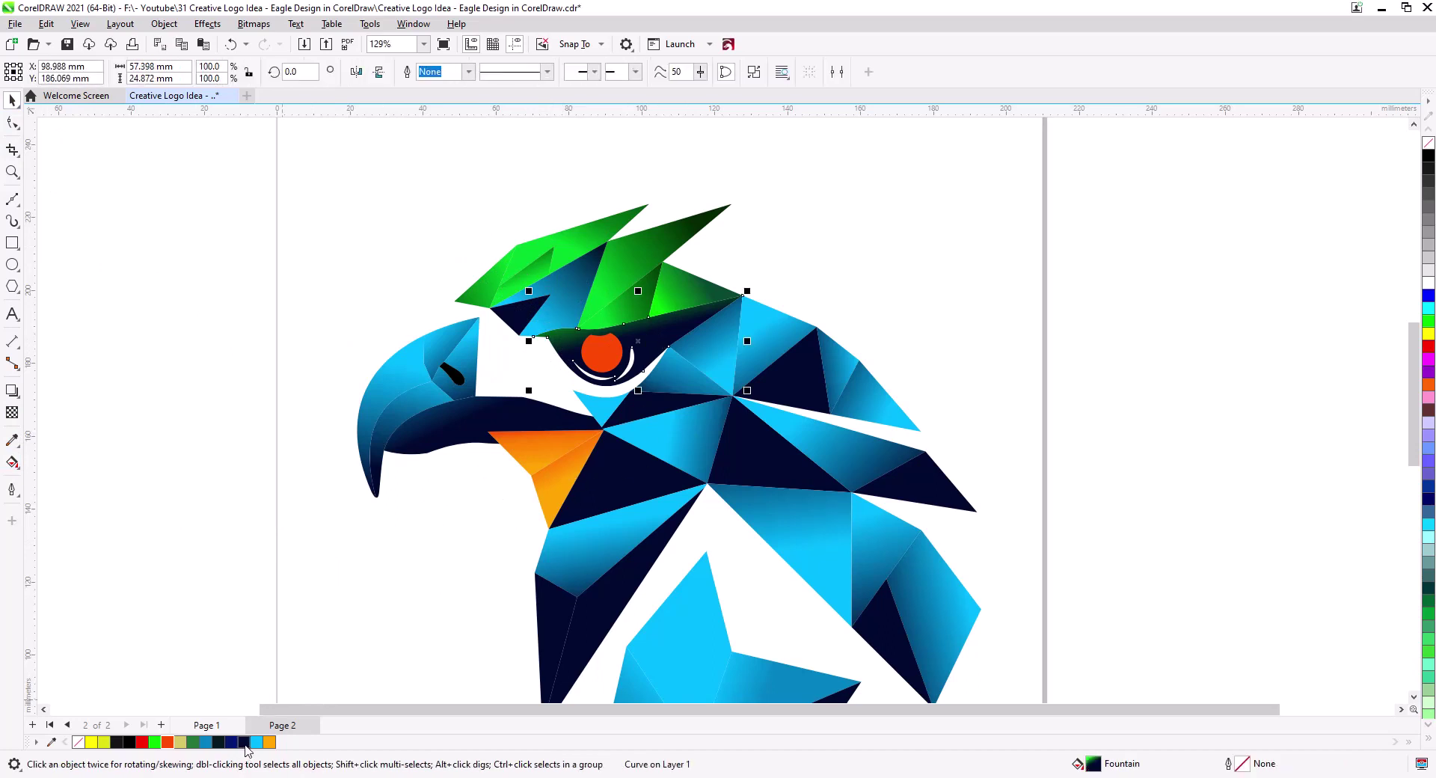
{"action": "left_click", "coordinate": [387, 481]}
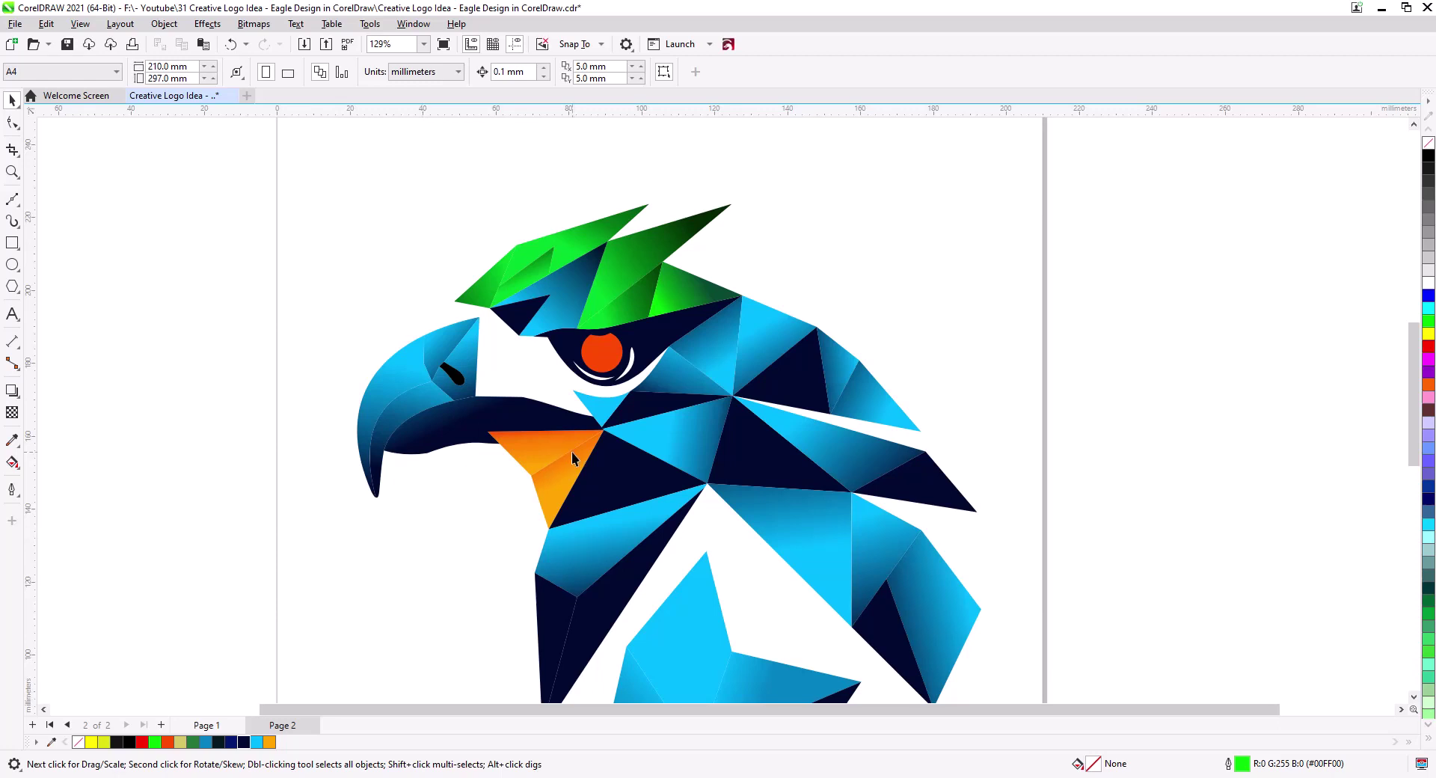
Draw an ellipse about 10 mm wide and 6 mm high over the iris's upper edge and tilt it slightly
{"action": "scroll", "coordinate": [647, 385], "scroll_direction": "down", "scroll_amount": 1}
{"action": "left_click_drag", "start_coordinate": [710, 460], "coordinate": [782, 449]}
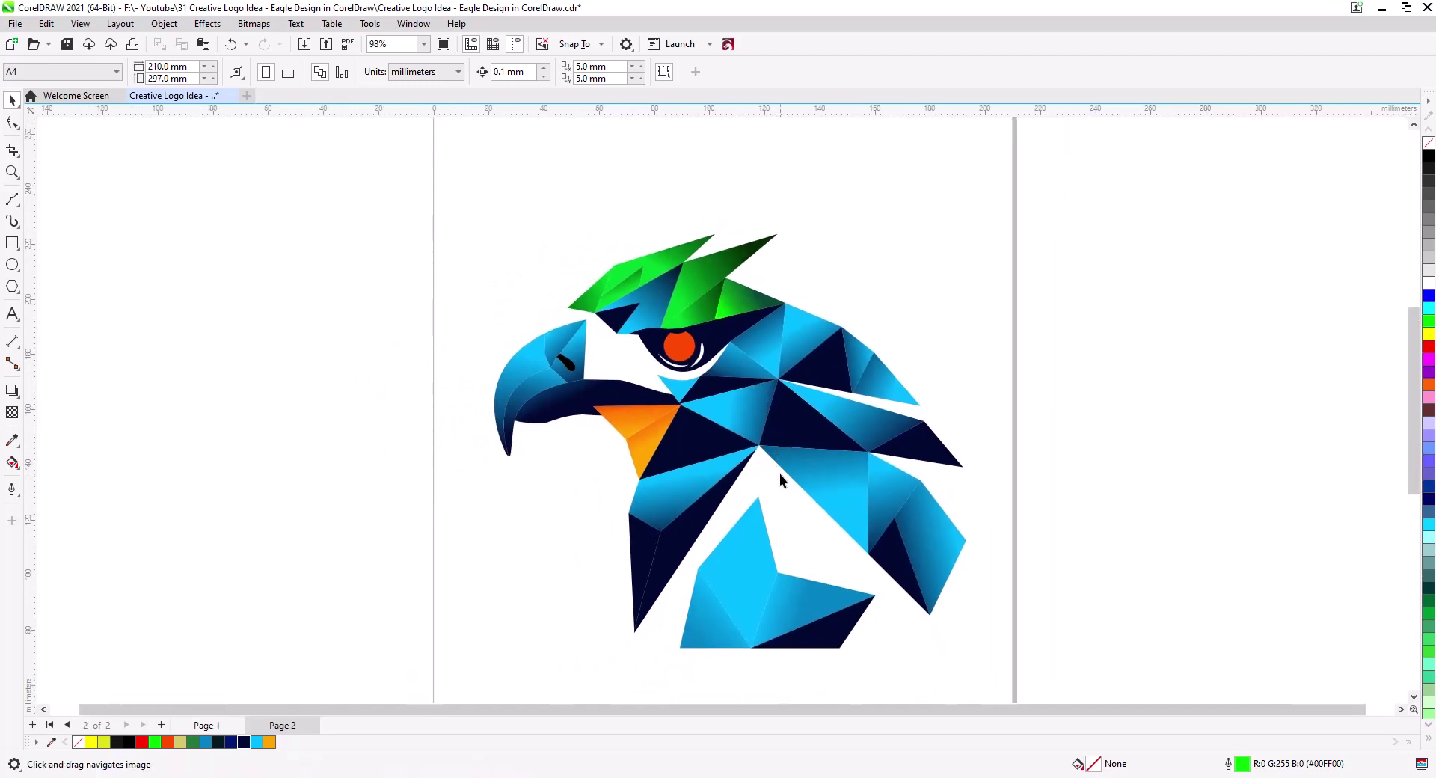
{"action": "scroll", "coordinate": [681, 355], "scroll_direction": "up", "scroll_amount": 5}
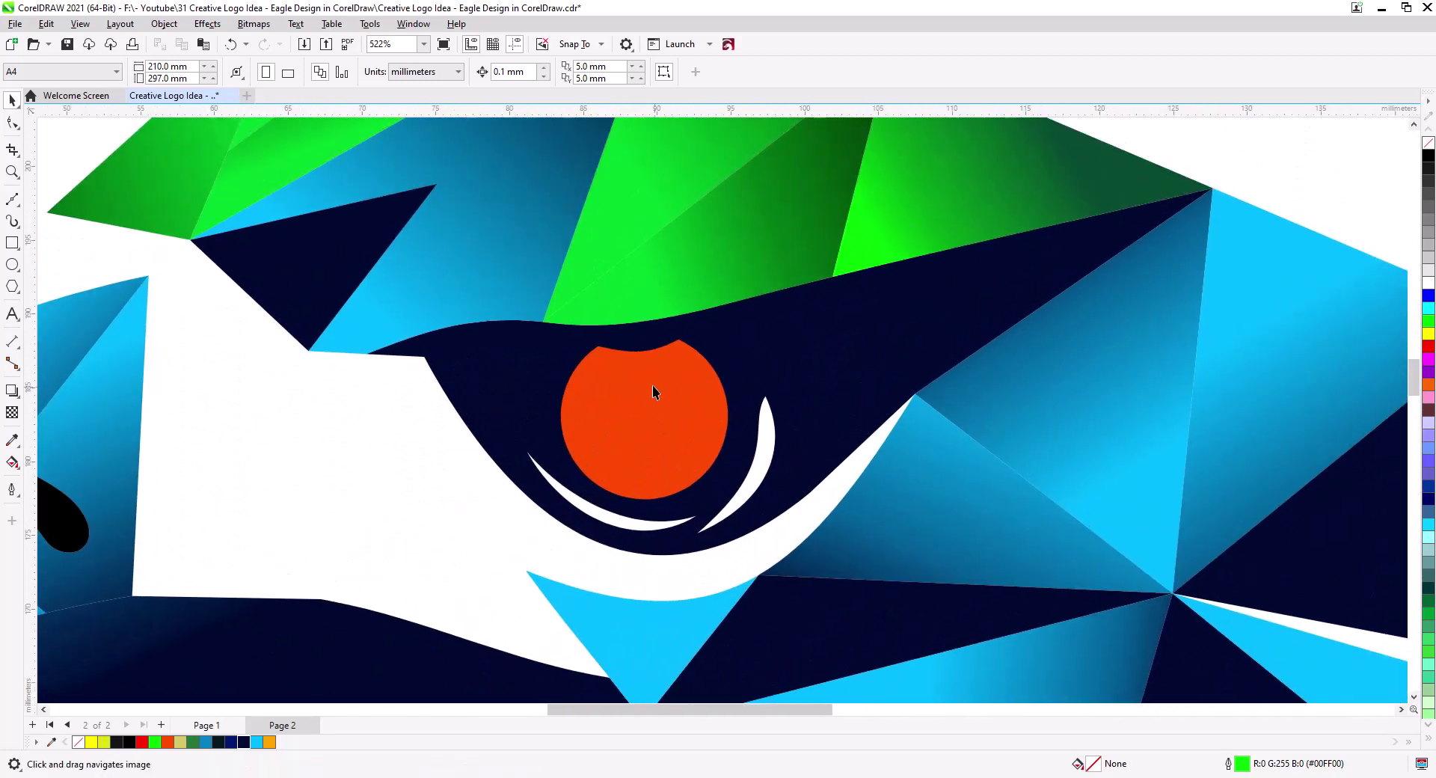
{"action": "left_click", "coordinate": [12, 264]}
{"action": "mouse_move", "coordinate": [492, 306]}
{"action": "left_mouse_down"}
{"action": "mouse_move", "coordinate": [657, 369]}
{"action": "mouse_move", "coordinate": [738, 375]}
{"action": "mouse_move", "coordinate": [720, 396]}
{"action": "left_mouse_up"}
{"action": "left_click_drag", "start_coordinate": [492, 351], "coordinate": [634, 332]}
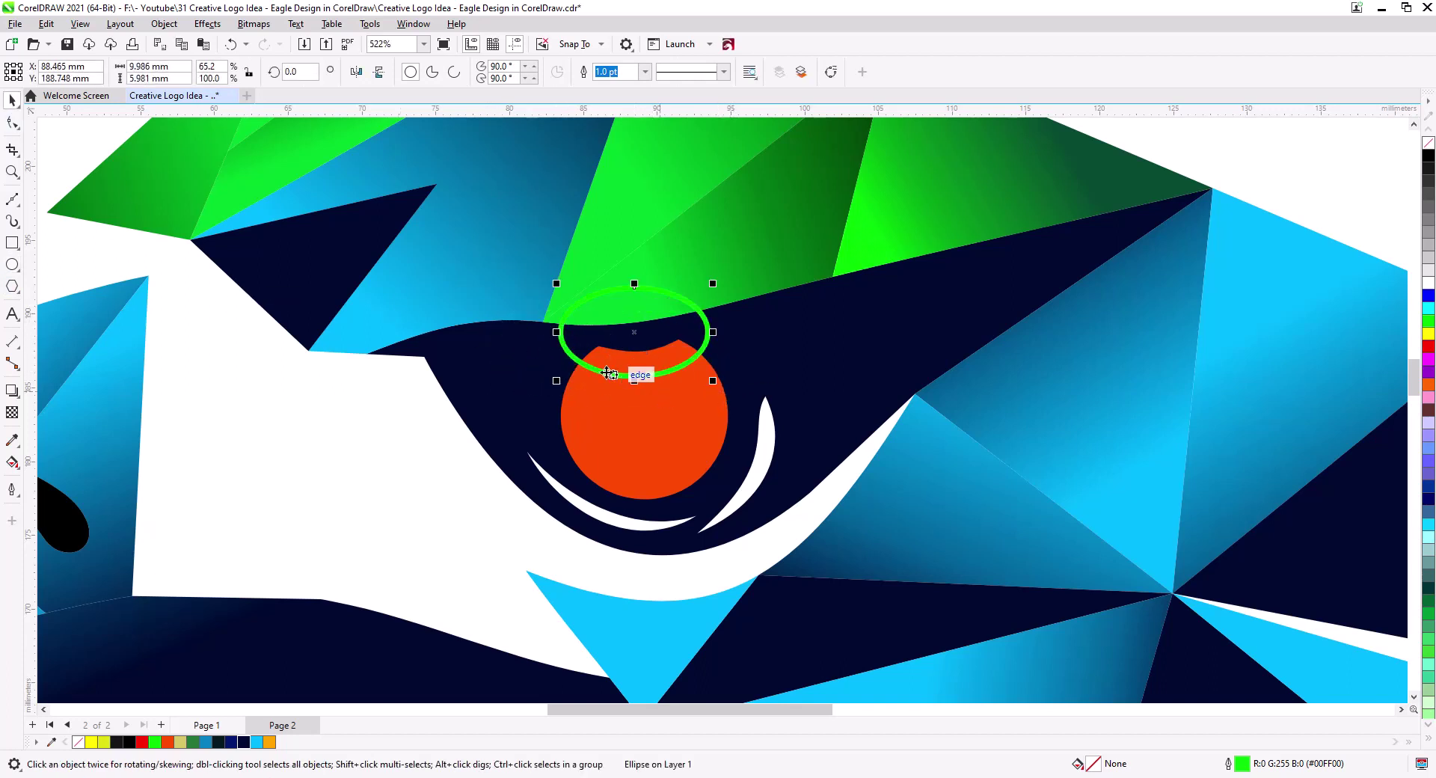
{"action": "left_click", "coordinate": [604, 373]}
Trim the iris's upper edge with the tilted ellipse and delete the ellipse
{"action": "left_click", "coordinate": [656, 429]}
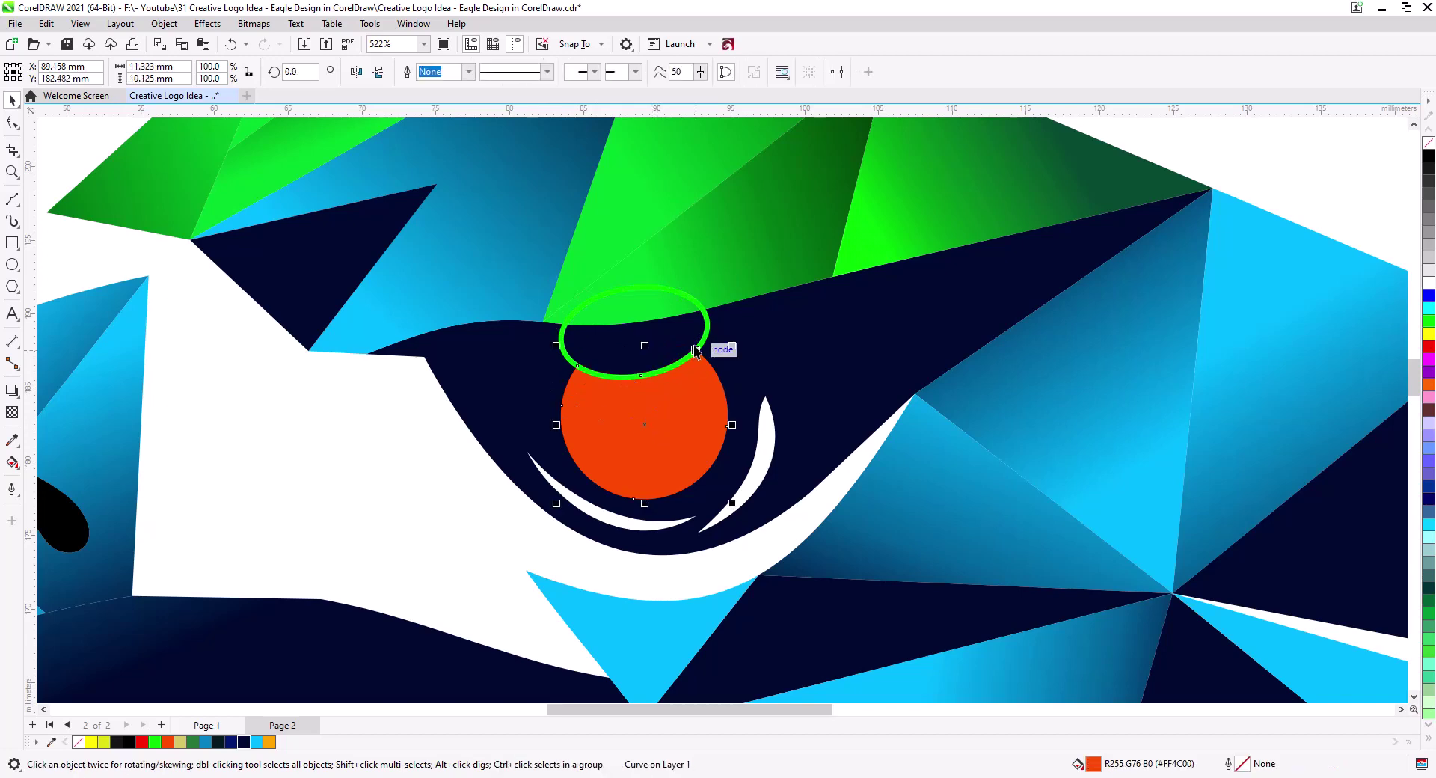
{"action": "left_click", "coordinate": [706, 331]}
{"action": "key", "text": "Delete"}
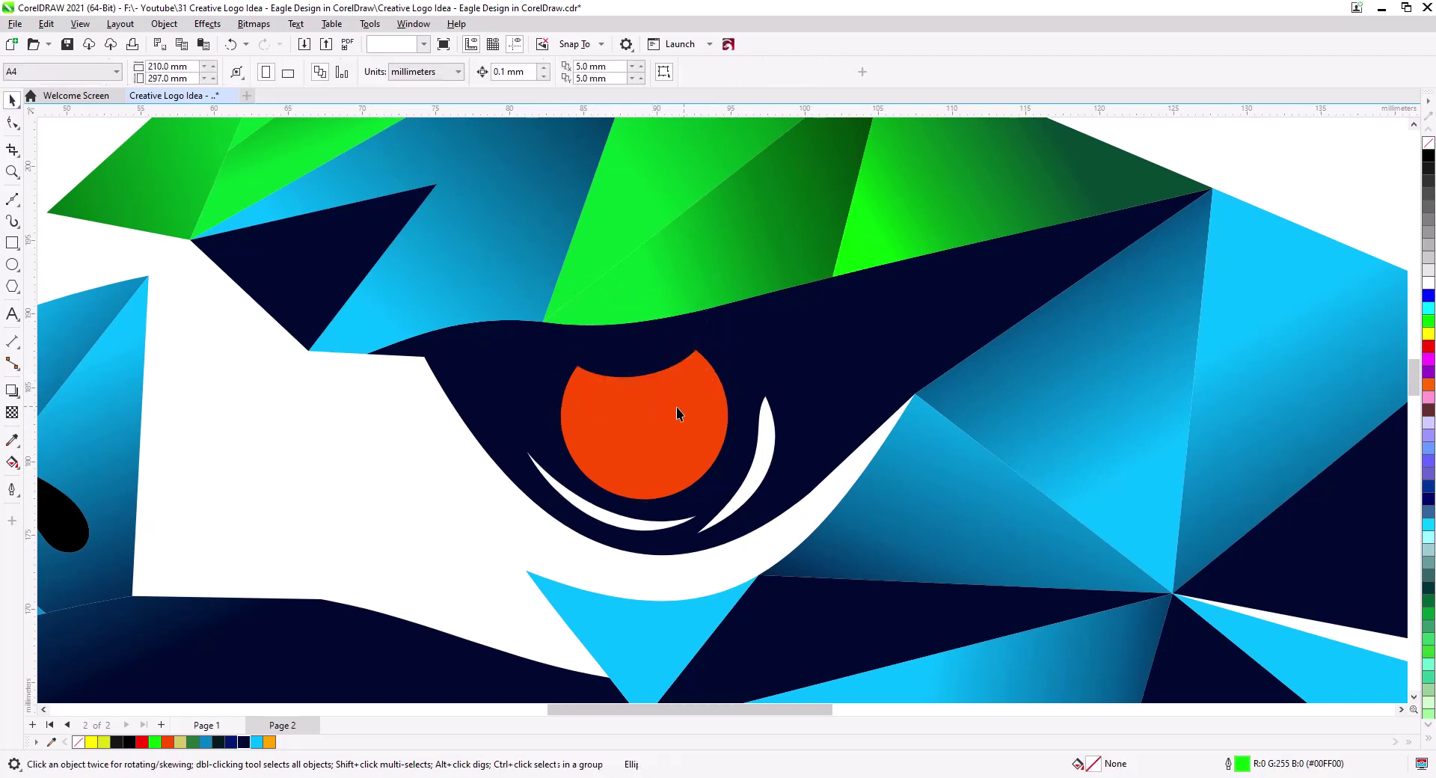
Move the iris slightly up and towards the beak, and fill it with the light orange from the document palette
{"action": "left_click_drag", "start_coordinate": [673, 410], "coordinate": [674, 438]}
{"action": "left_click", "coordinate": [746, 482]}
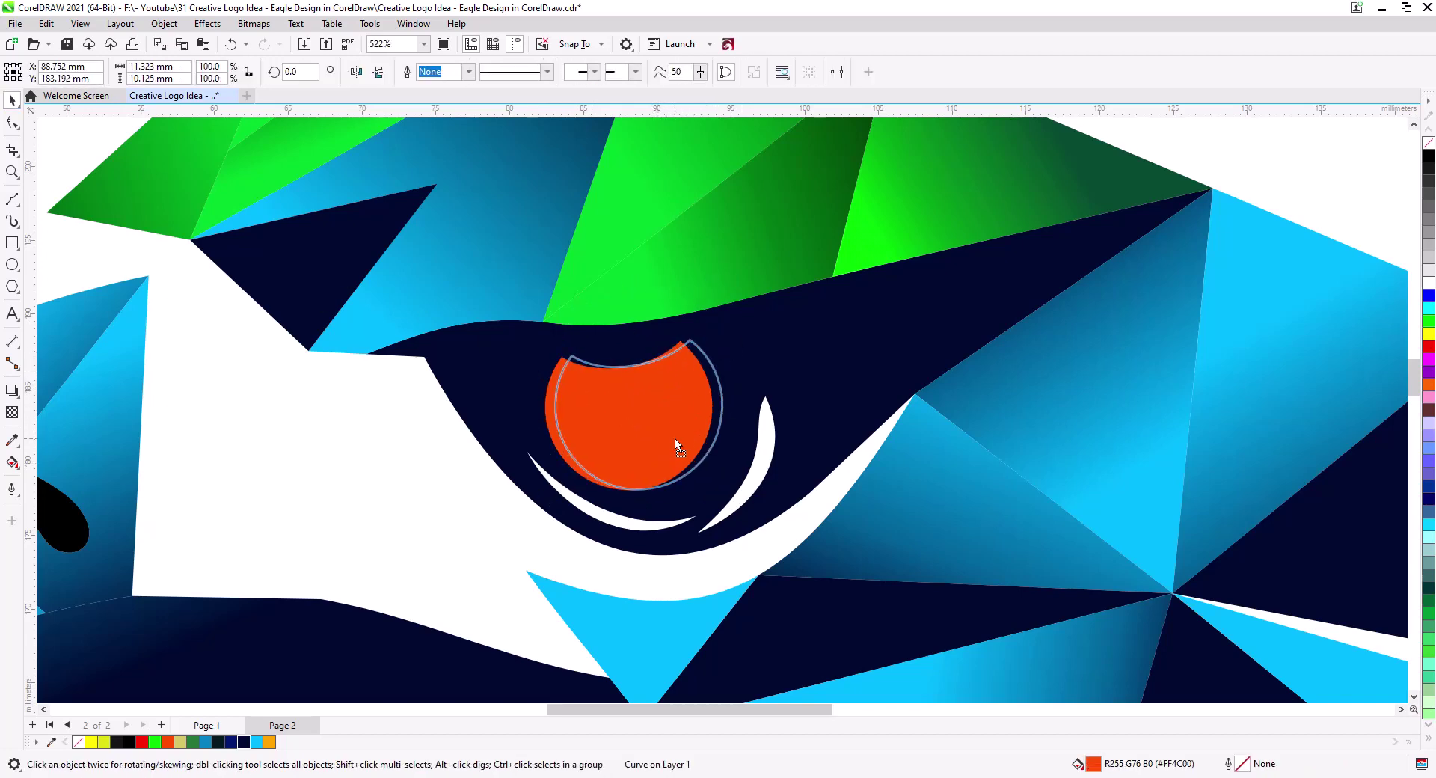
{"action": "scroll", "coordinate": [666, 441], "scroll_direction": "down", "scroll_amount": 3}
{"action": "scroll", "coordinate": [698, 486], "scroll_direction": "down", "scroll_amount": 1}
{"action": "left_click", "coordinate": [941, 383]}
{"action": "left_click", "coordinate": [649, 344]}
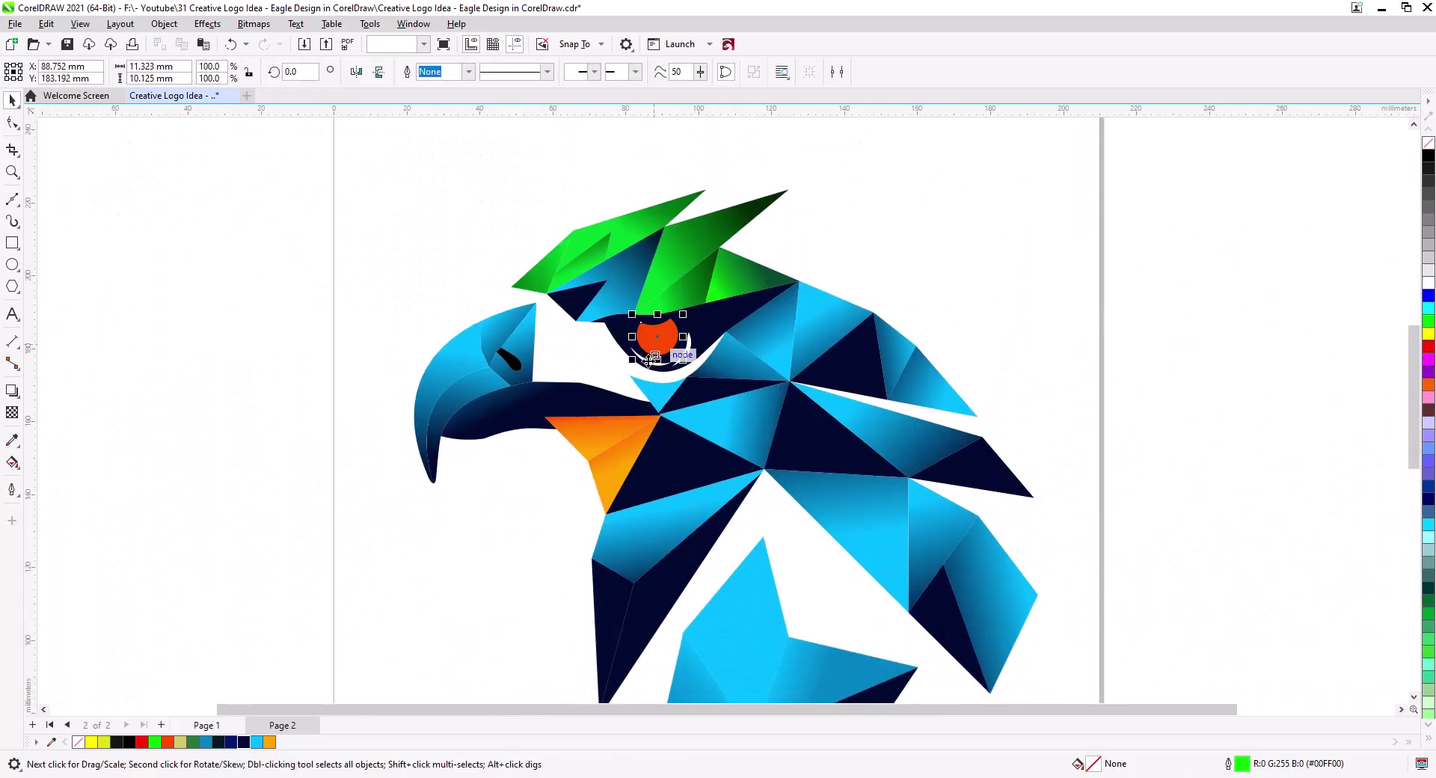
{"action": "left_click", "coordinate": [269, 741]}
{"action": "left_click", "coordinate": [267, 557]}
{"action": "key", "text": "F11"}
{"action": "key", "text": "Escape"}
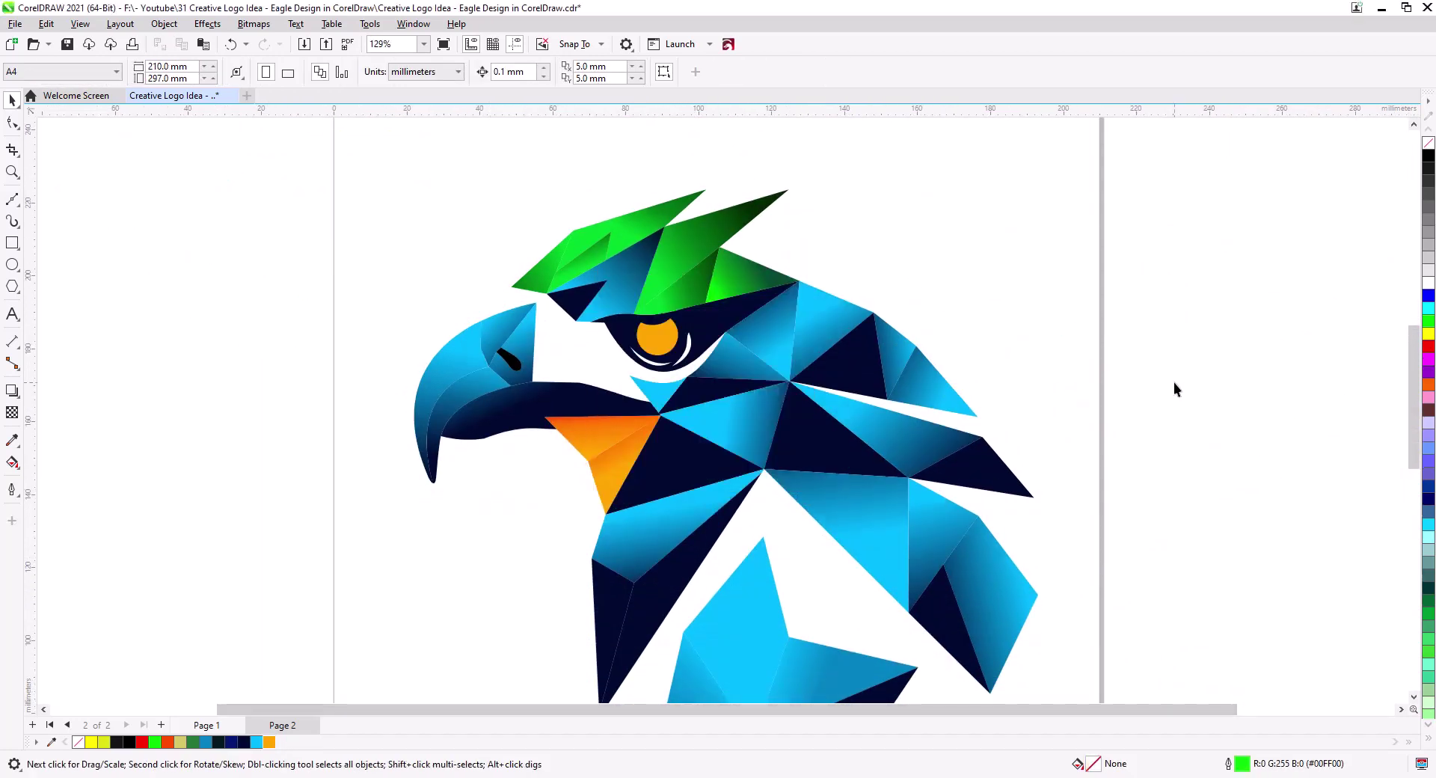
Draw a line from the eye socket's rear corner to the cheek triangle's front tip and bend it into a curve below the eye
{"action": "scroll", "coordinate": [1102, 534], "scroll_direction": "down", "scroll_amount": 1}
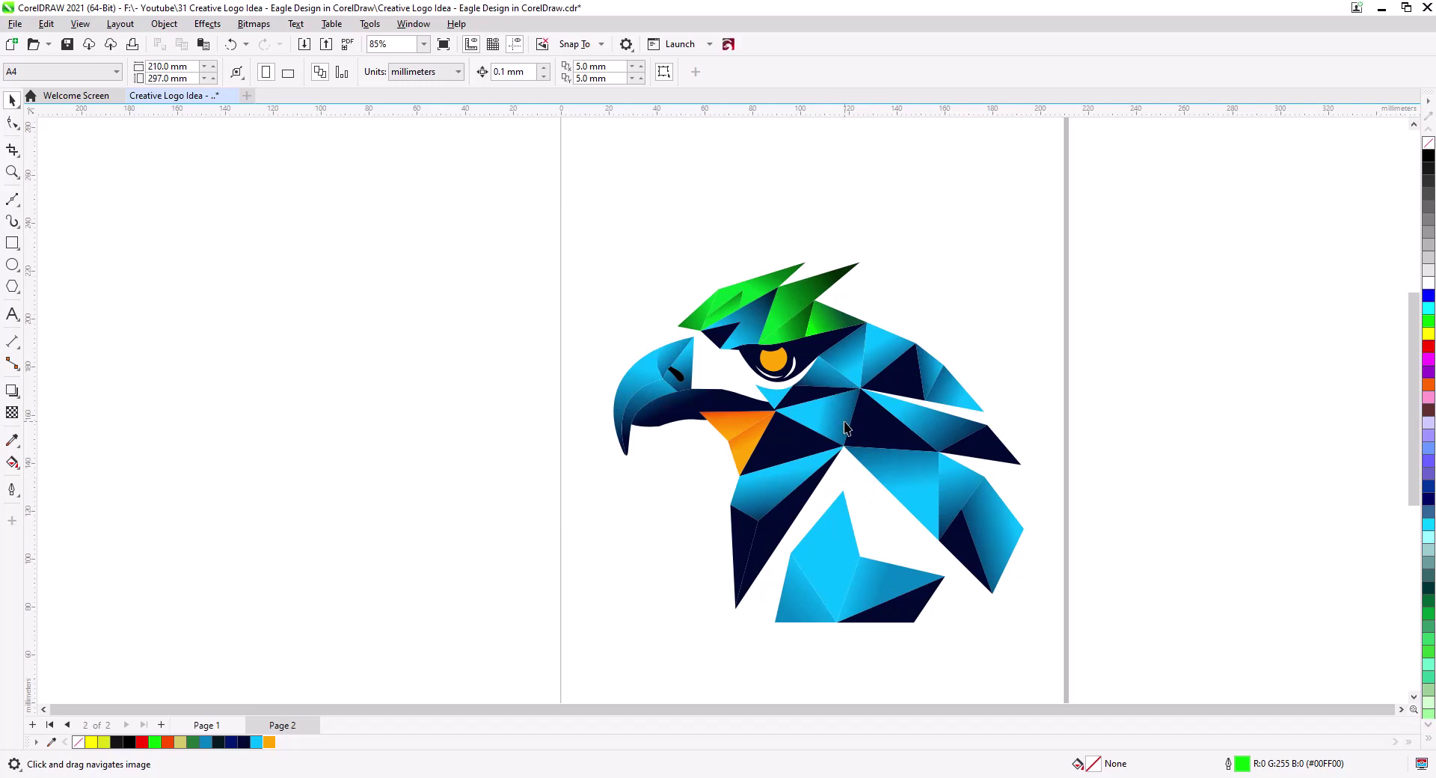
{"action": "scroll", "coordinate": [845, 427], "scroll_direction": "up", "scroll_amount": 5}
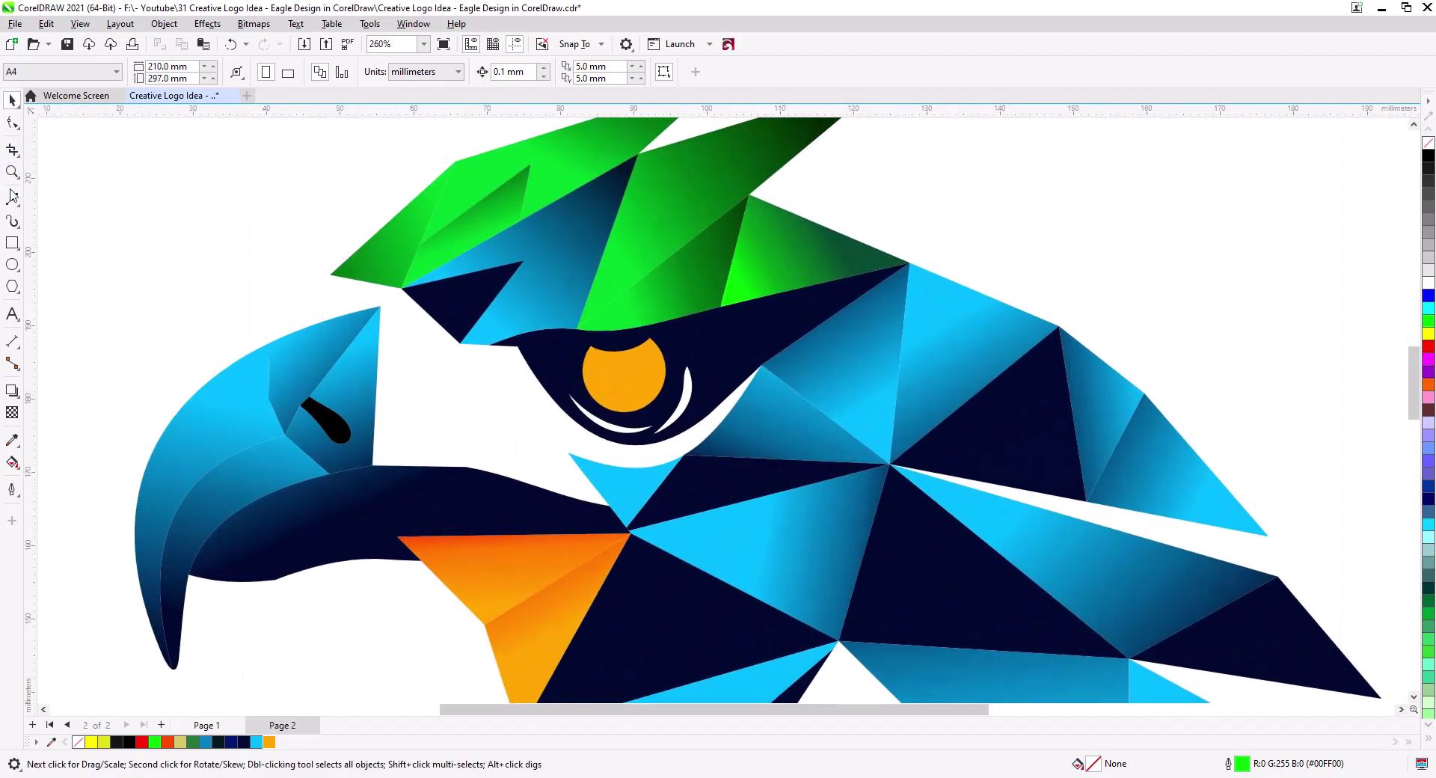
{"action": "left_click", "coordinate": [12, 196]}
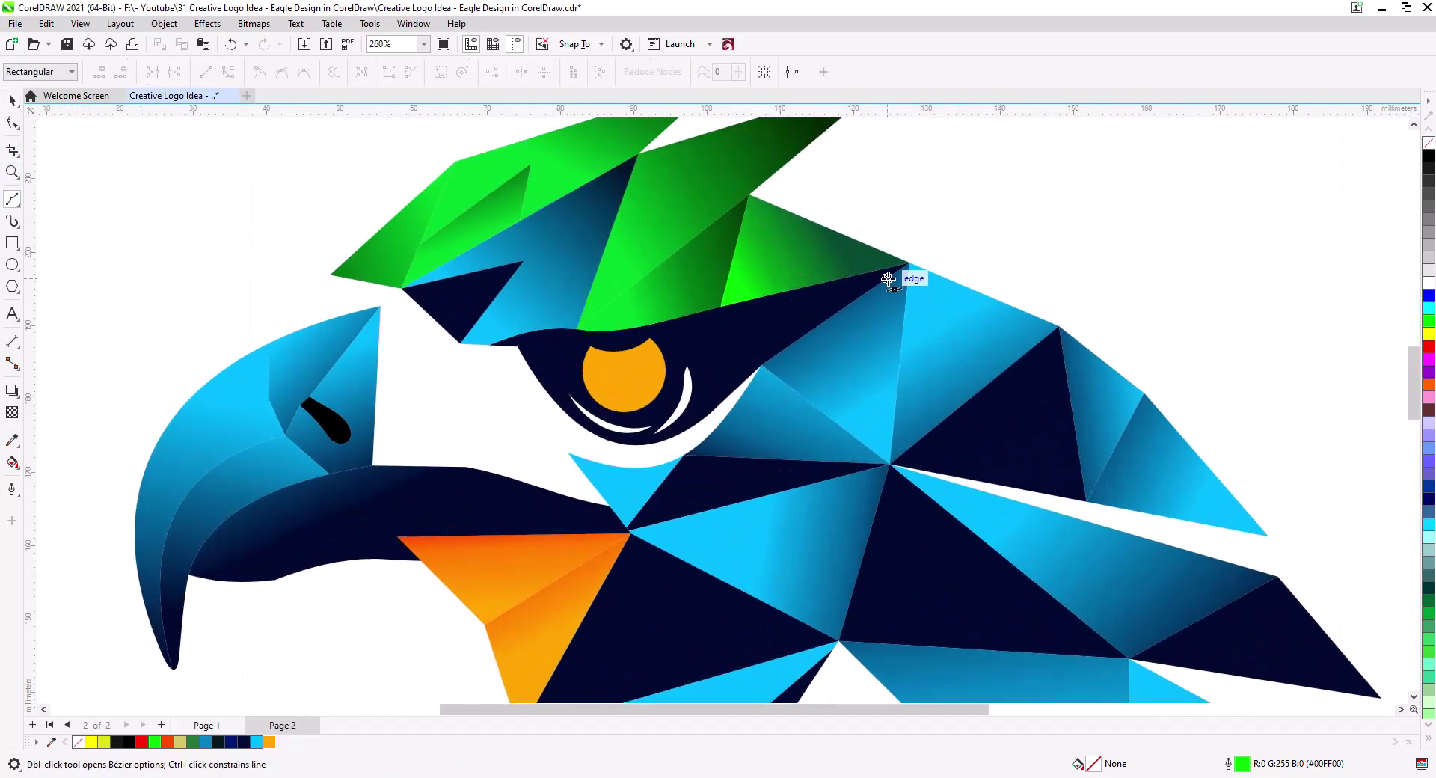
{"action": "left_click", "coordinate": [570, 454]}
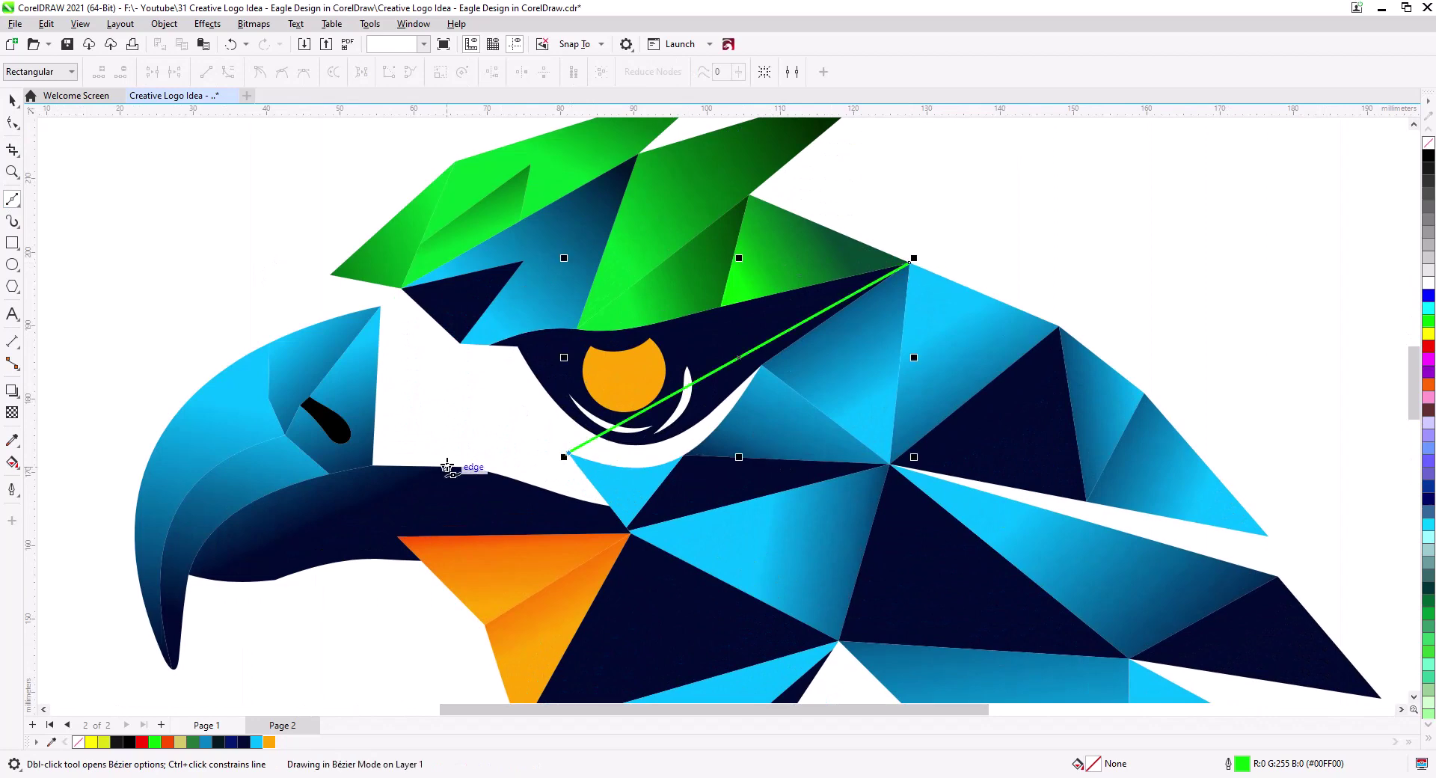
{"action": "key", "text": "F10"}
{"action": "left_click_drag", "start_coordinate": [713, 374], "coordinate": [692, 465]}
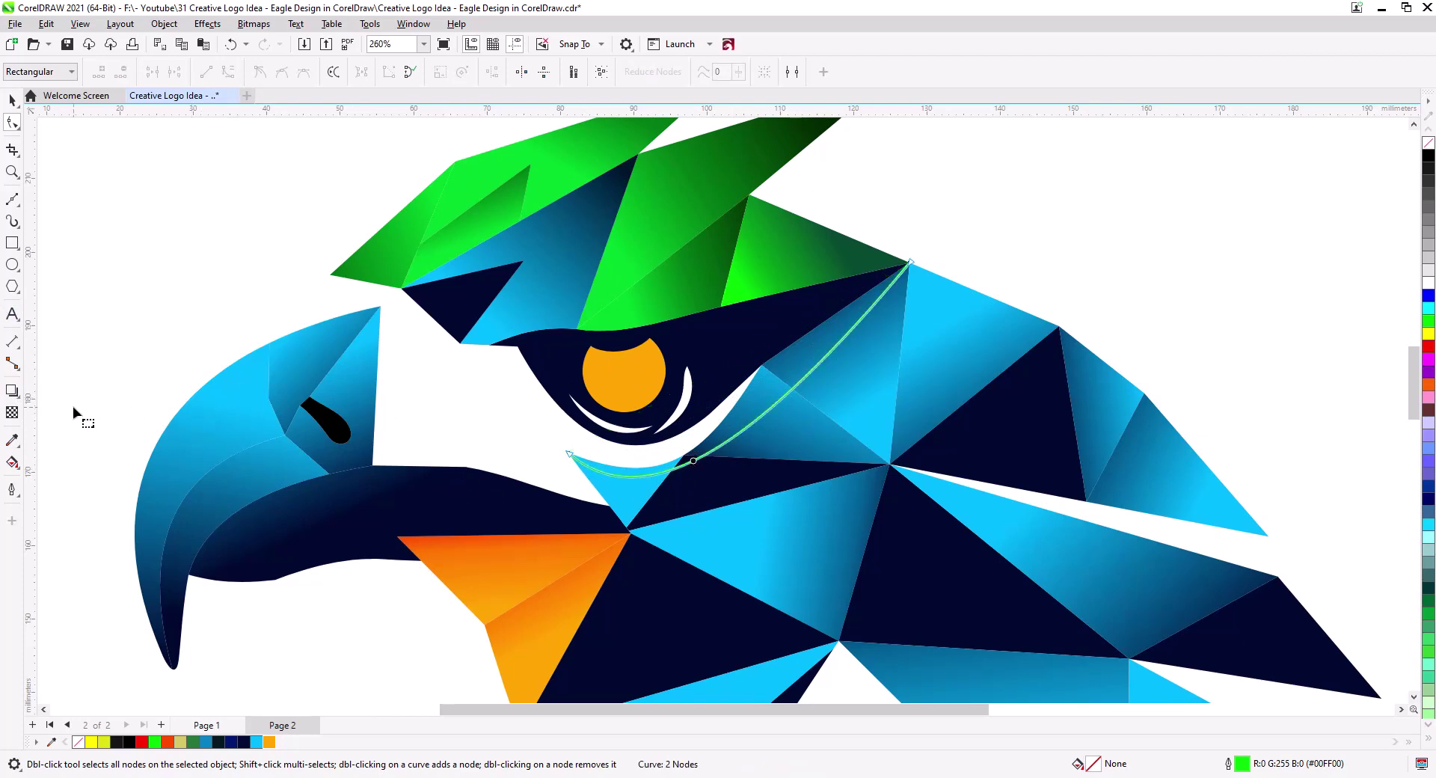
Smart Fill the enclosed regions between the new curve and the existing facet edges behind and below the eye
{"action": "left_click", "coordinate": [17, 466]}
{"action": "left_click", "coordinate": [56, 481]}
{"action": "left_click", "coordinate": [806, 361]}
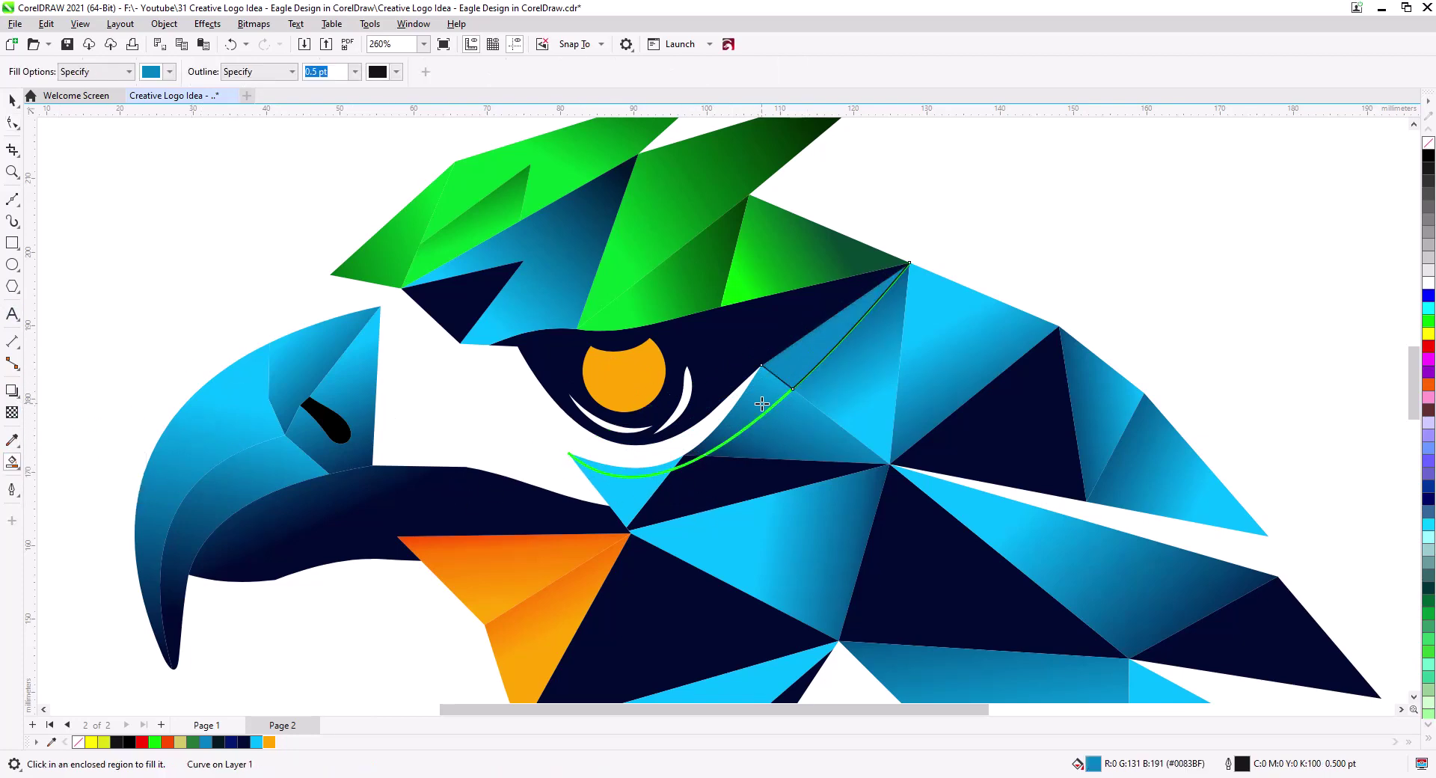
{"action": "left_click", "coordinate": [759, 404]}
{"action": "scroll", "coordinate": [677, 473], "scroll_direction": "up", "scroll_amount": 3}
{"action": "left_click", "coordinate": [676, 451]}
{"action": "scroll", "coordinate": [675, 451], "scroll_direction": "down", "scroll_amount": 3}
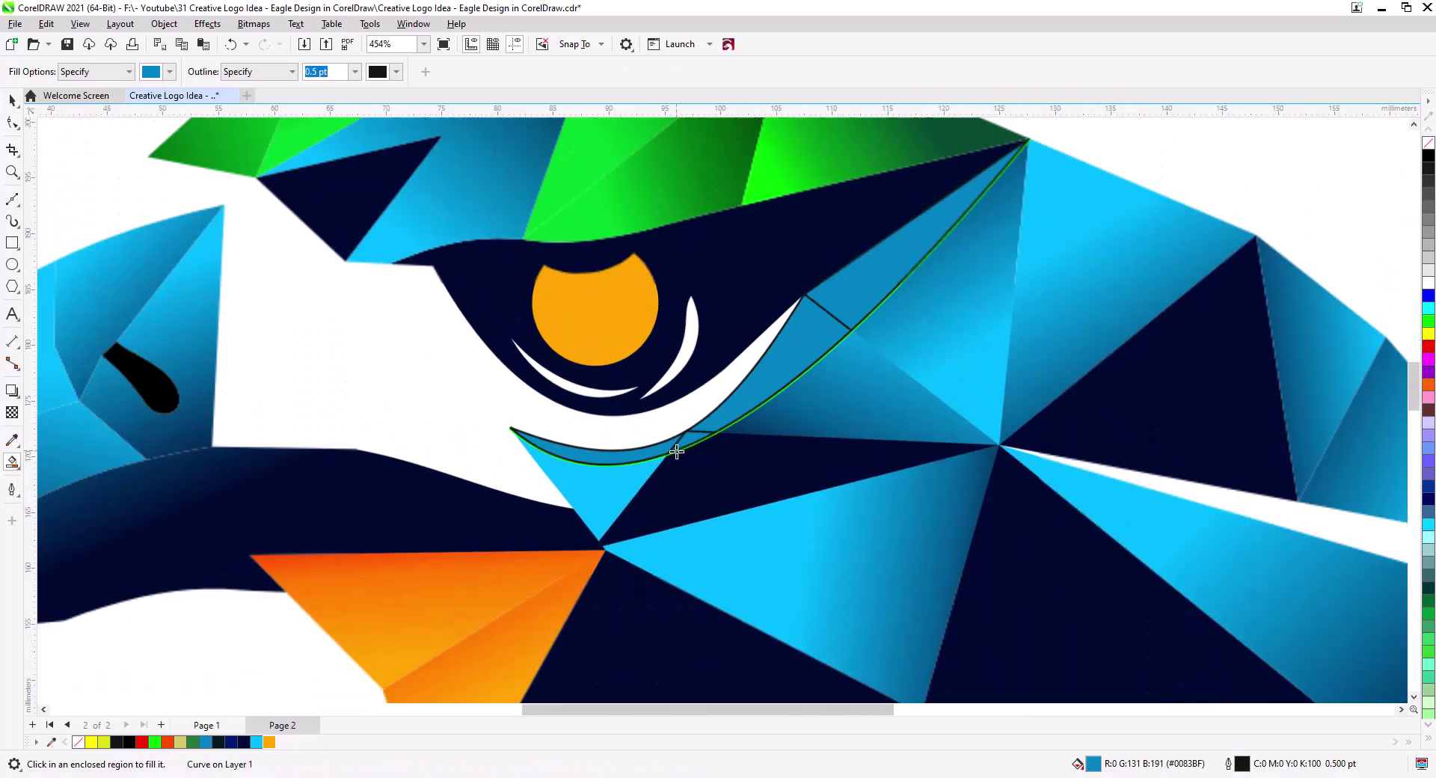
Try to weld the filled blue pieces along the curve with the navy eye socket shape
{"action": "left_click", "coordinate": [12, 100]}
{"action": "key", "text": "space"}
{"action": "left_click", "coordinate": [619, 458]}
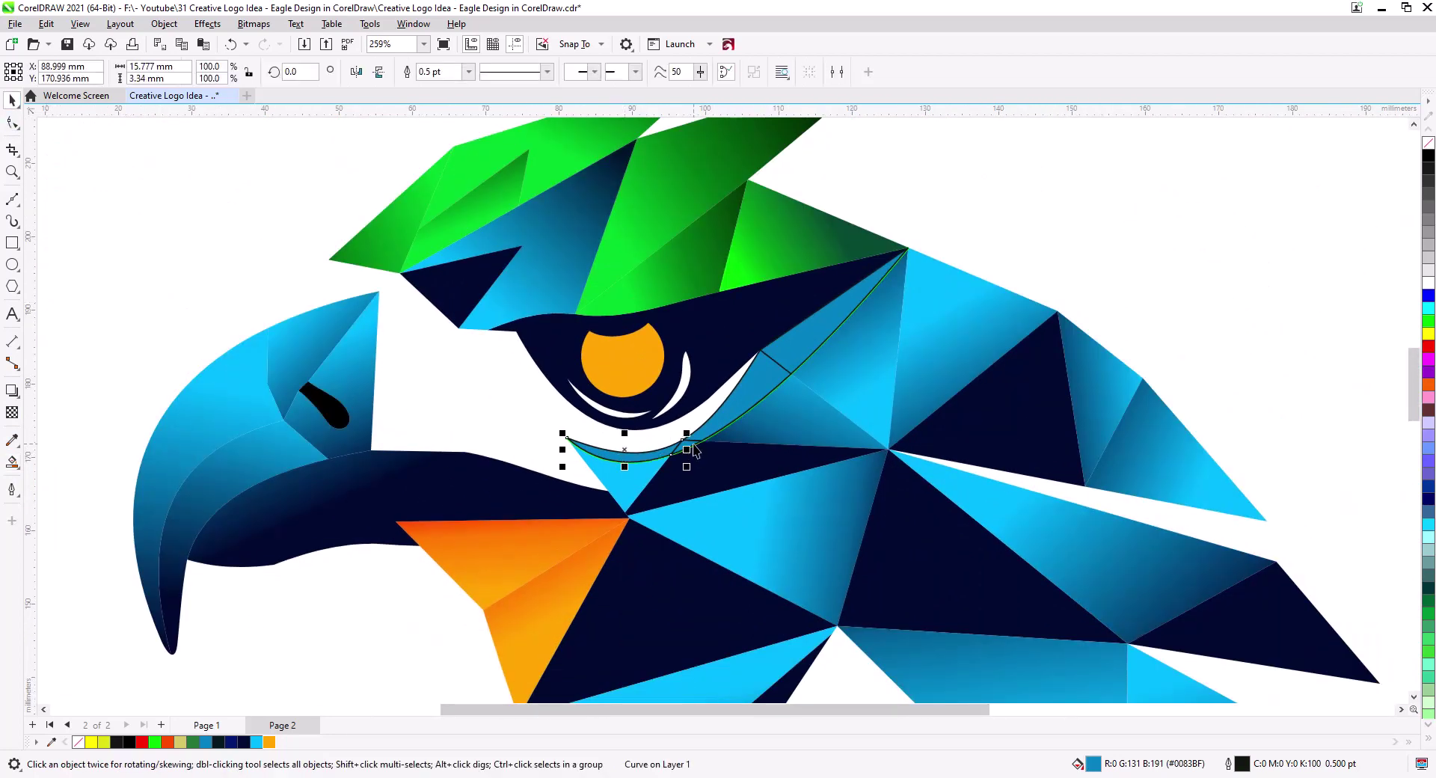
{"action": "left_click", "coordinate": [693, 444], "text": "shift"}
{"action": "left_click", "coordinate": [739, 388], "text": "shift"}
{"action": "left_click", "coordinate": [794, 335], "text": "shift"}
{"action": "left_click", "coordinate": [761, 340], "text": "shift"}
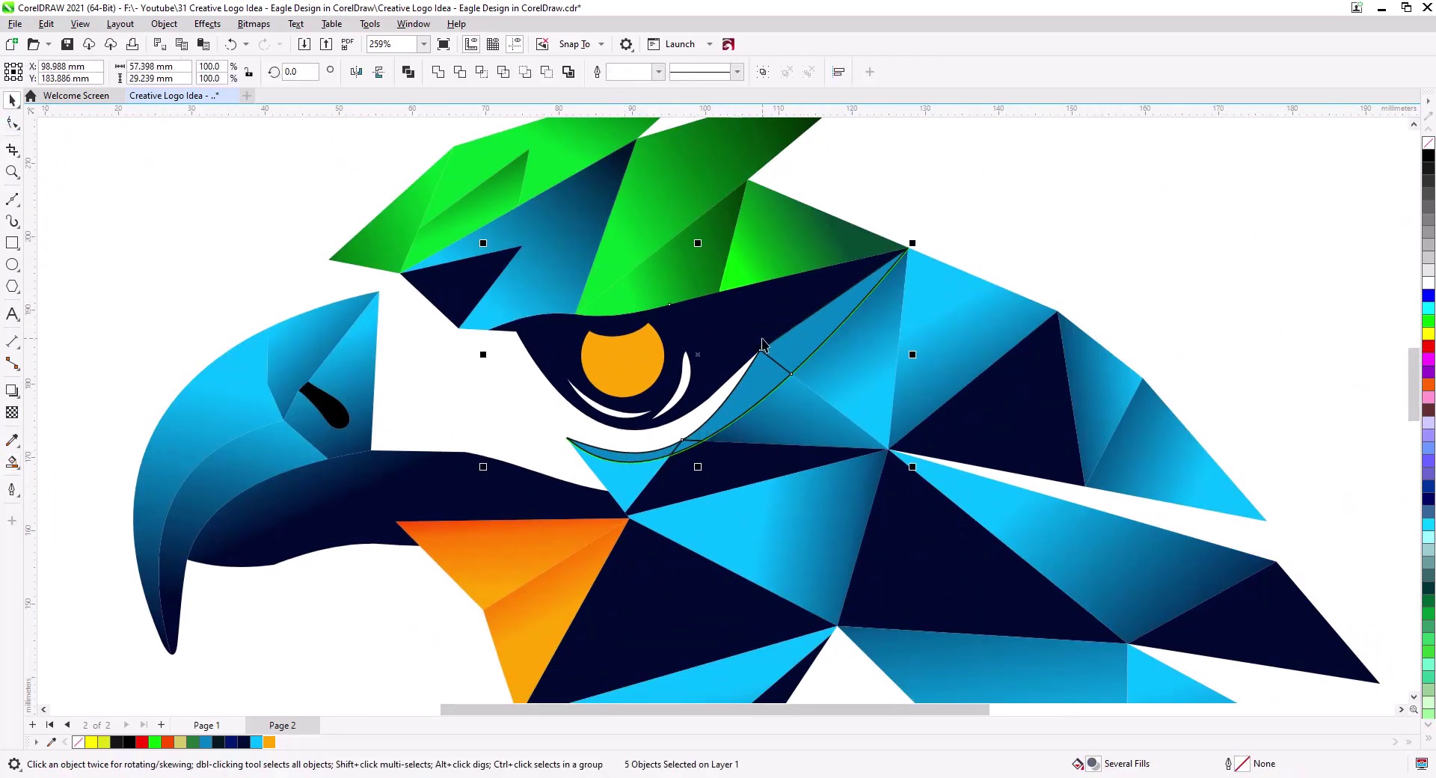
{"action": "left_click", "coordinate": [439, 72]}
{"action": "key", "text": "ctrl+z"}
Reshape the two rear filled pieces so the upper one overlaps the eye socket and the lower one overlaps the upper one
{"action": "left_click", "coordinate": [1006, 226]}
{"action": "left_click", "coordinate": [809, 342]}
{"action": "left_click", "coordinate": [715, 334], "text": "shift"}
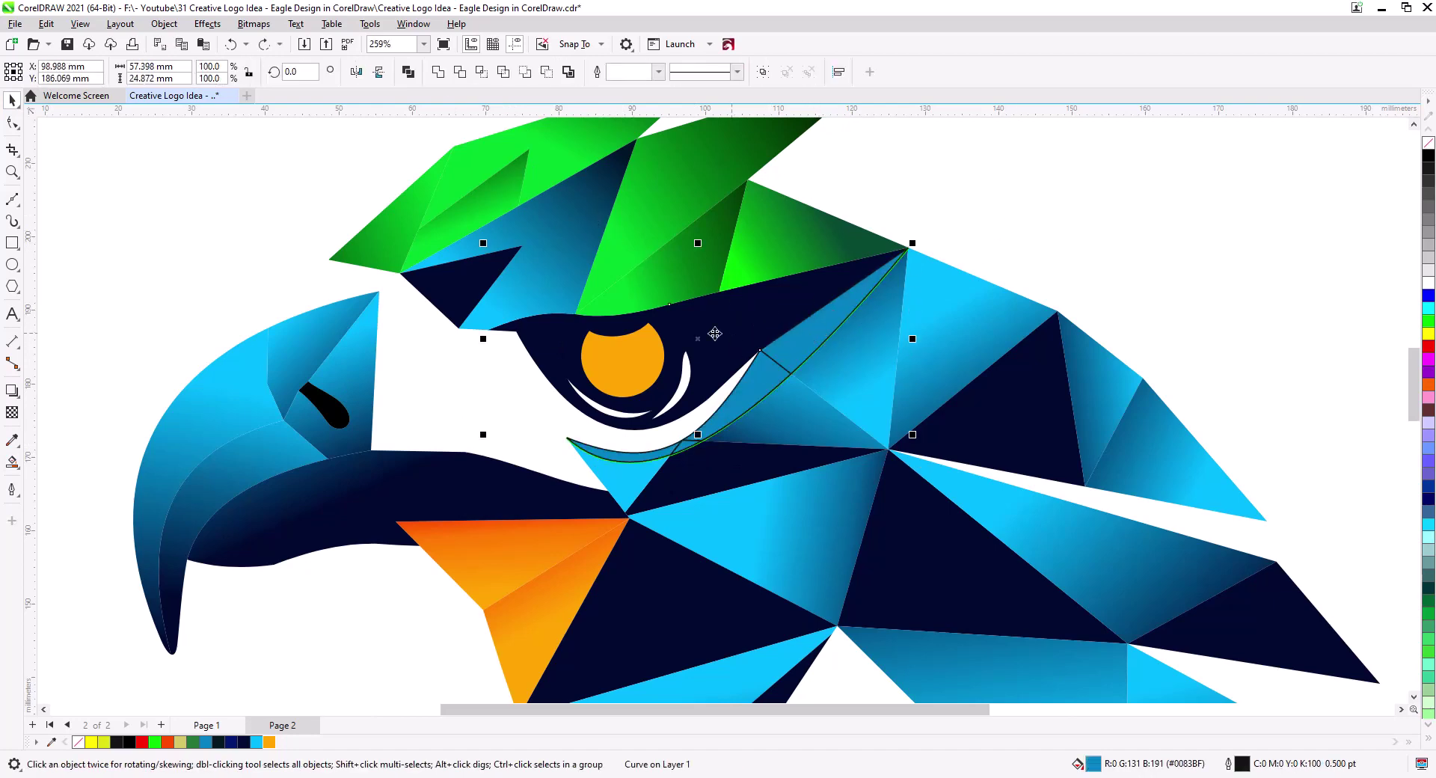
{"action": "left_click", "coordinate": [847, 326]}
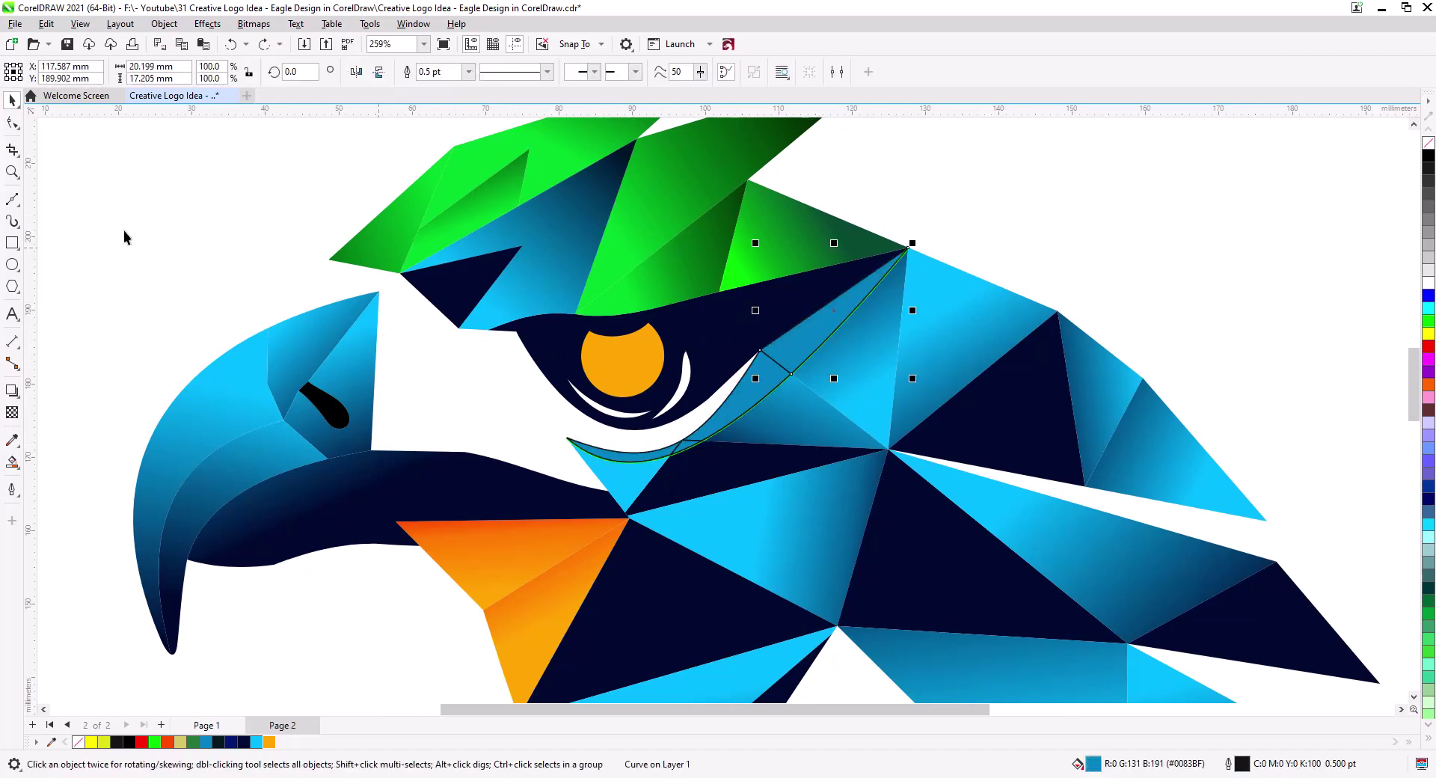
{"action": "left_click", "coordinate": [12, 122]}
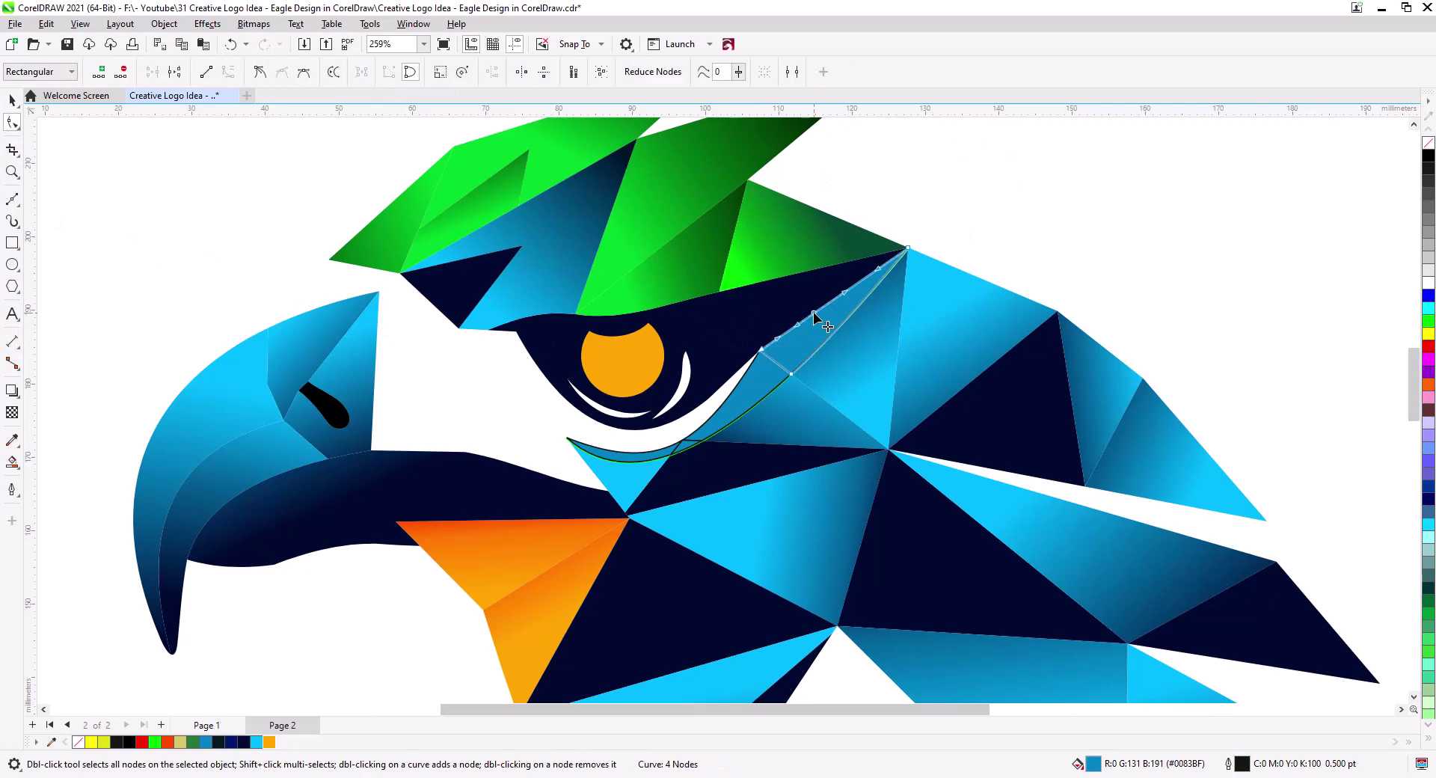
{"action": "left_click_drag", "start_coordinate": [814, 318], "coordinate": [777, 365]}
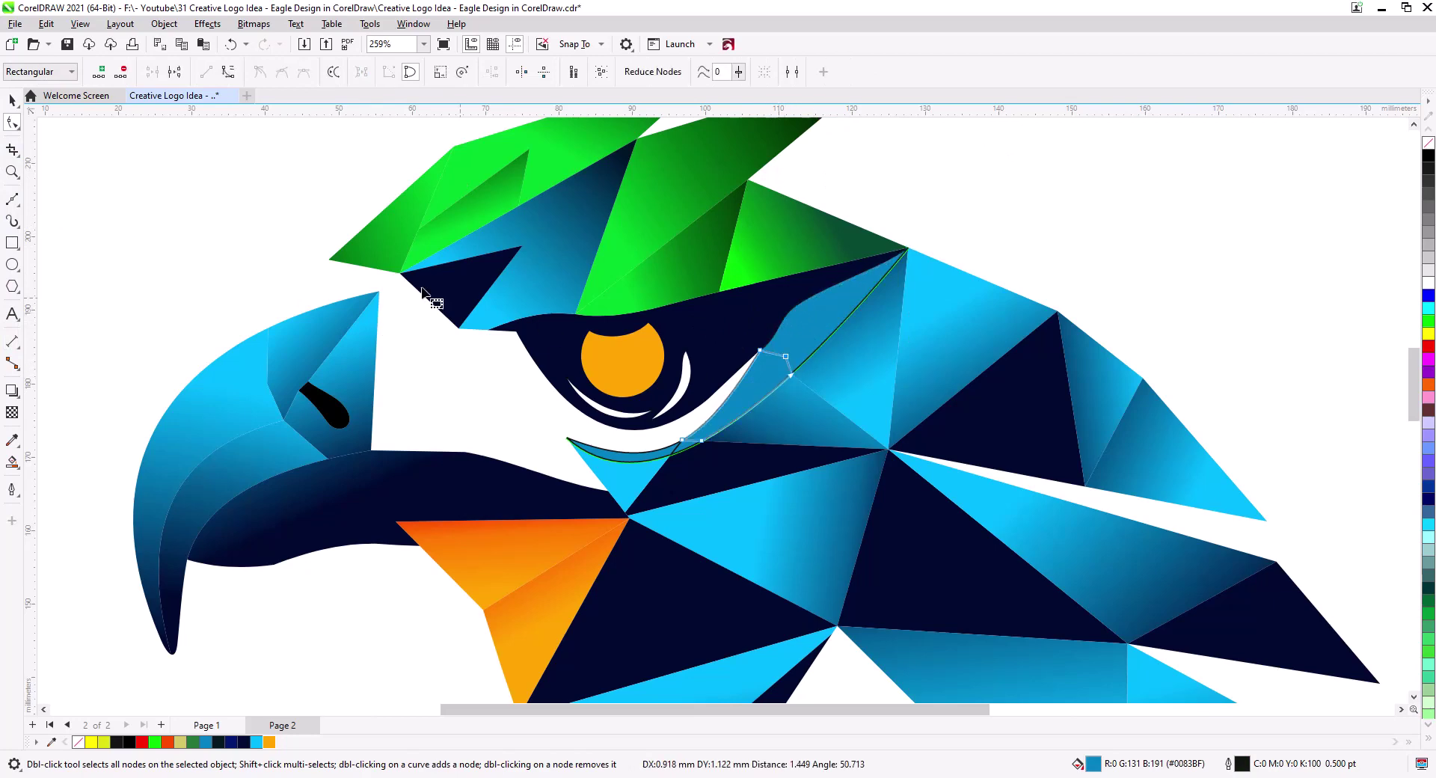
Weld the two reshaped pieces with the navy eye socket and bring the iris and the green facet above it to the front
{"action": "key", "text": "space"}
{"action": "left_click", "coordinate": [746, 316], "text": "shift"}
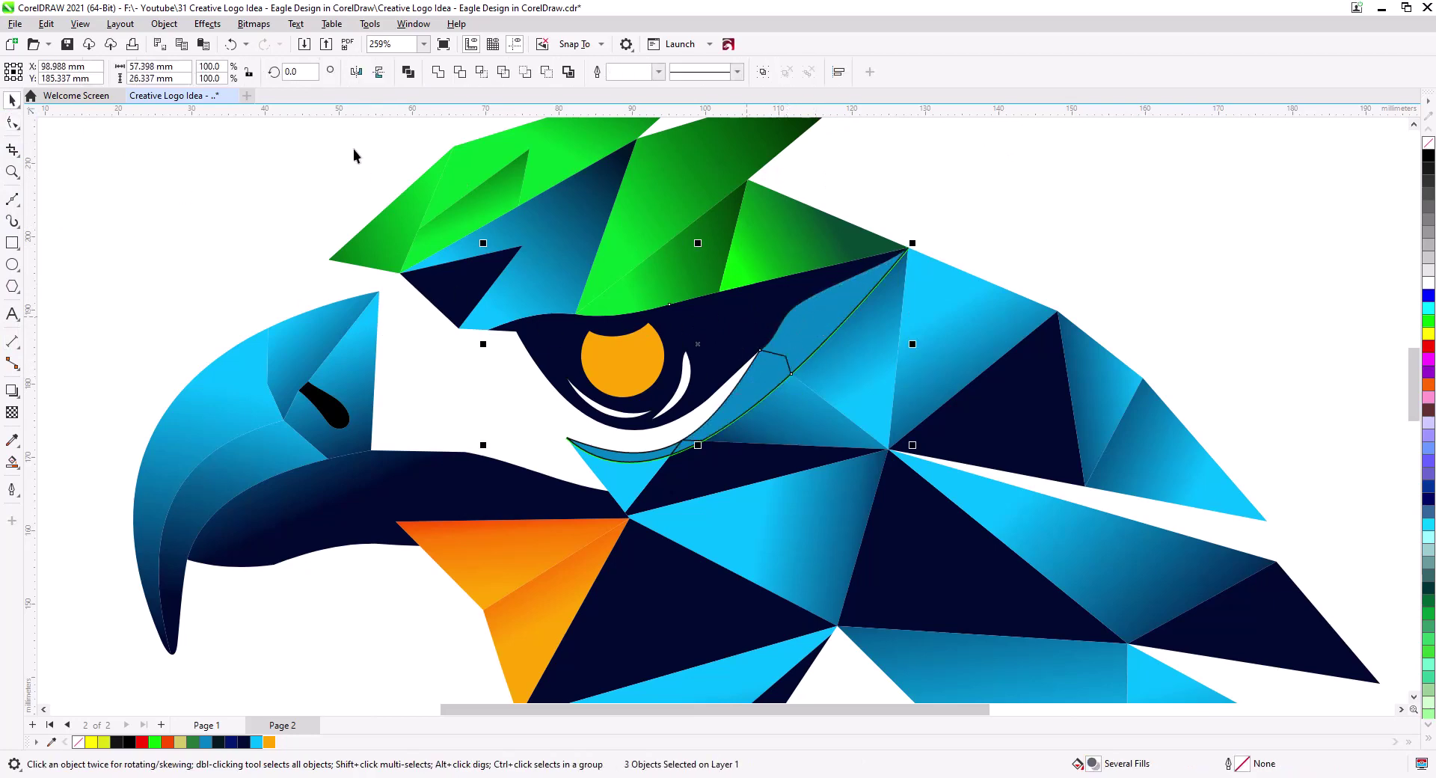
{"action": "left_click", "coordinate": [437, 72]}
{"action": "key", "text": "shift+Page_Up"}
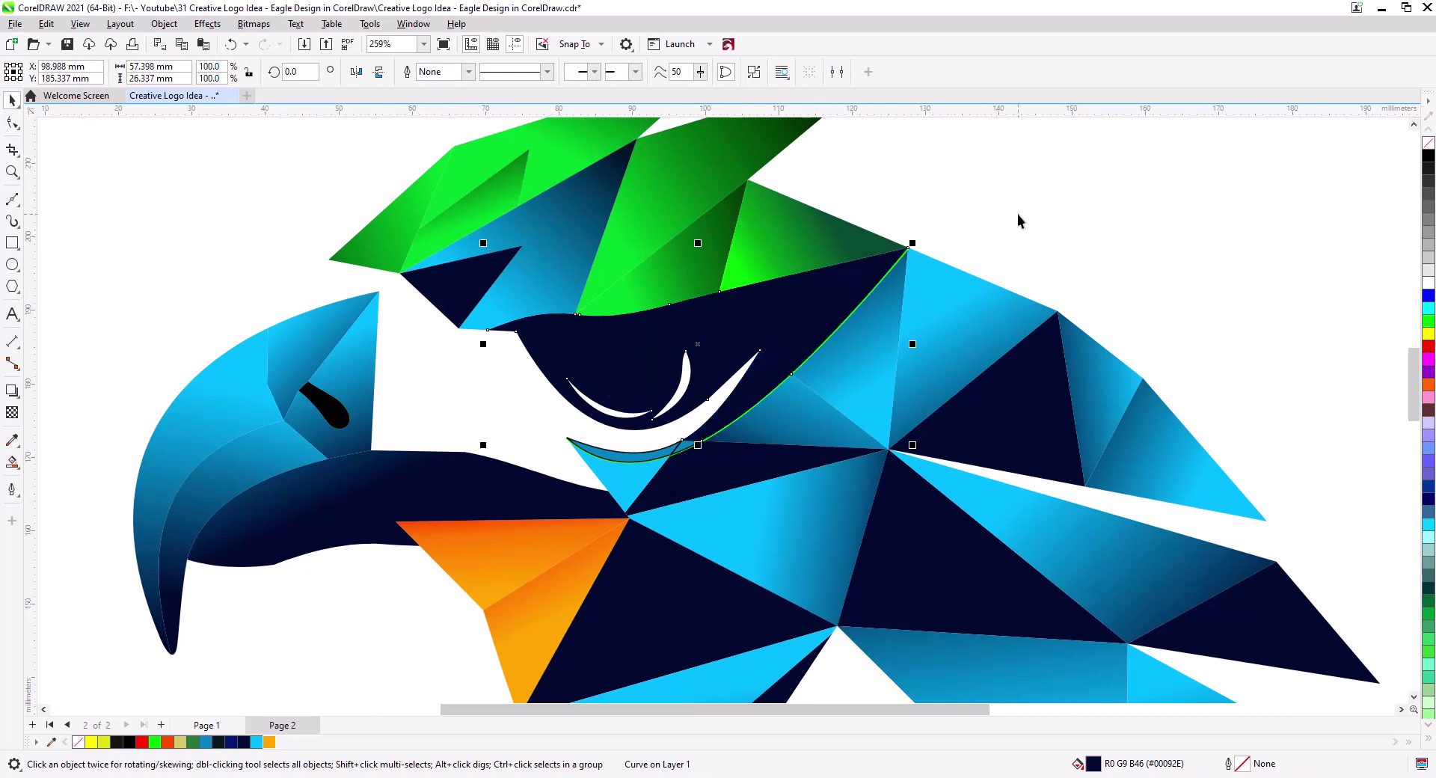
{"action": "left_click_drag", "start_coordinate": [909, 177], "coordinate": [567, 420]}
{"action": "key", "text": "shift+Page_Up"}
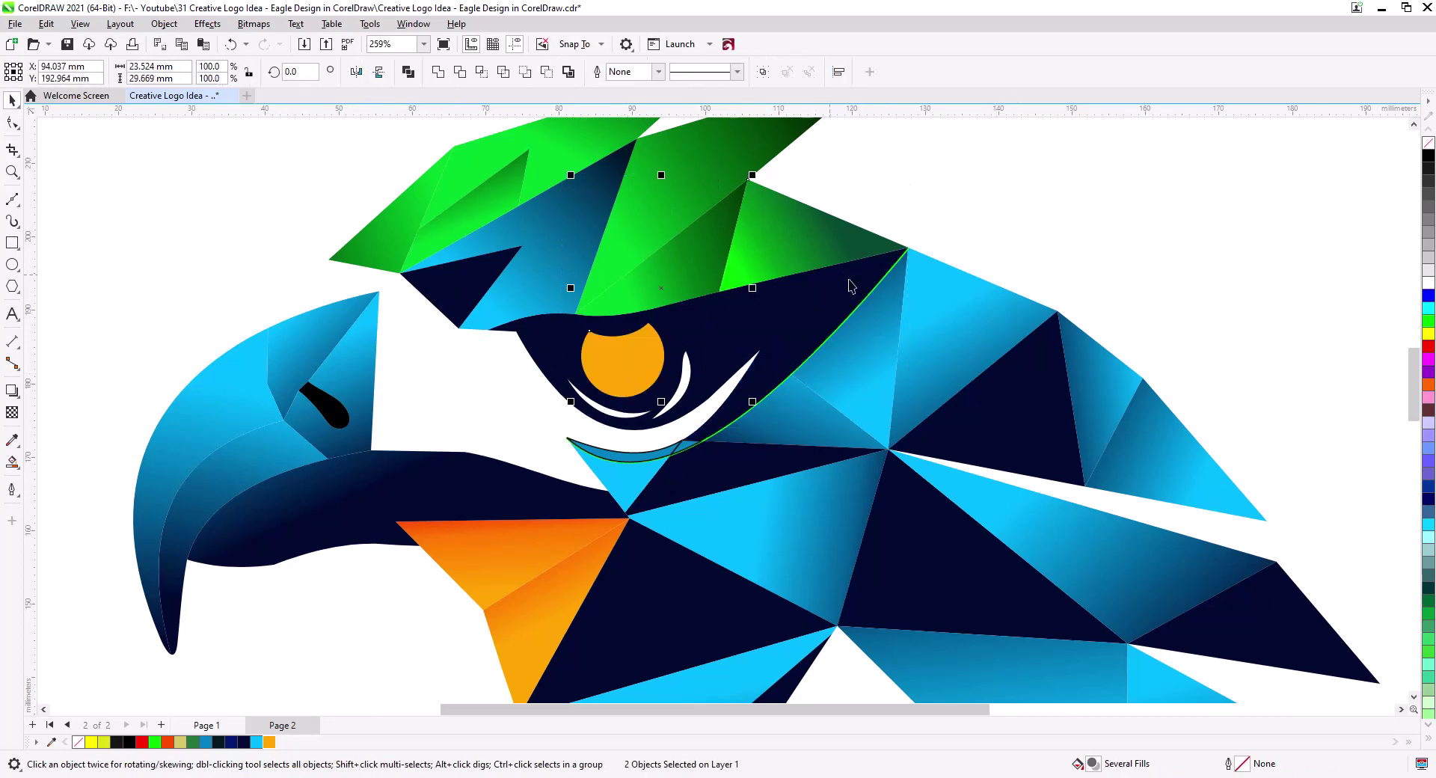
{"action": "left_click", "coordinate": [927, 225]}
Combine the two remaining filled slivers below the eye with the navy eye socket shape
{"action": "scroll", "coordinate": [703, 450], "scroll_direction": "up", "scroll_amount": 3}
{"action": "left_click", "coordinate": [660, 441]}
{"action": "left_click", "coordinate": [573, 464], "text": "shift"}
{"action": "left_click", "coordinate": [728, 390], "text": "shift"}
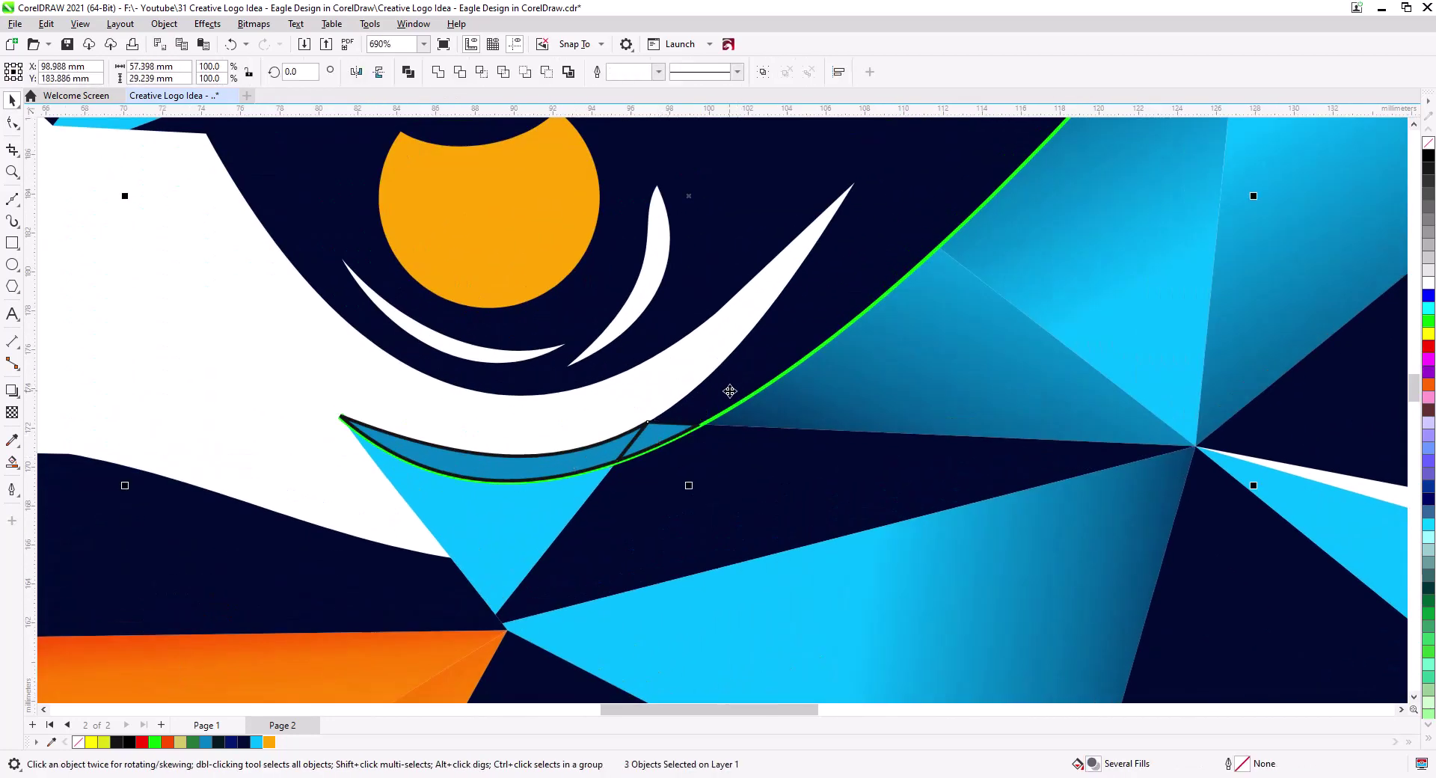
{"action": "key", "text": "ctrl+l"}
{"action": "scroll", "coordinate": [745, 408], "scroll_direction": "down", "scroll_amount": 3}
{"action": "scroll", "coordinate": [958, 211], "scroll_direction": "down", "scroll_amount": 1}
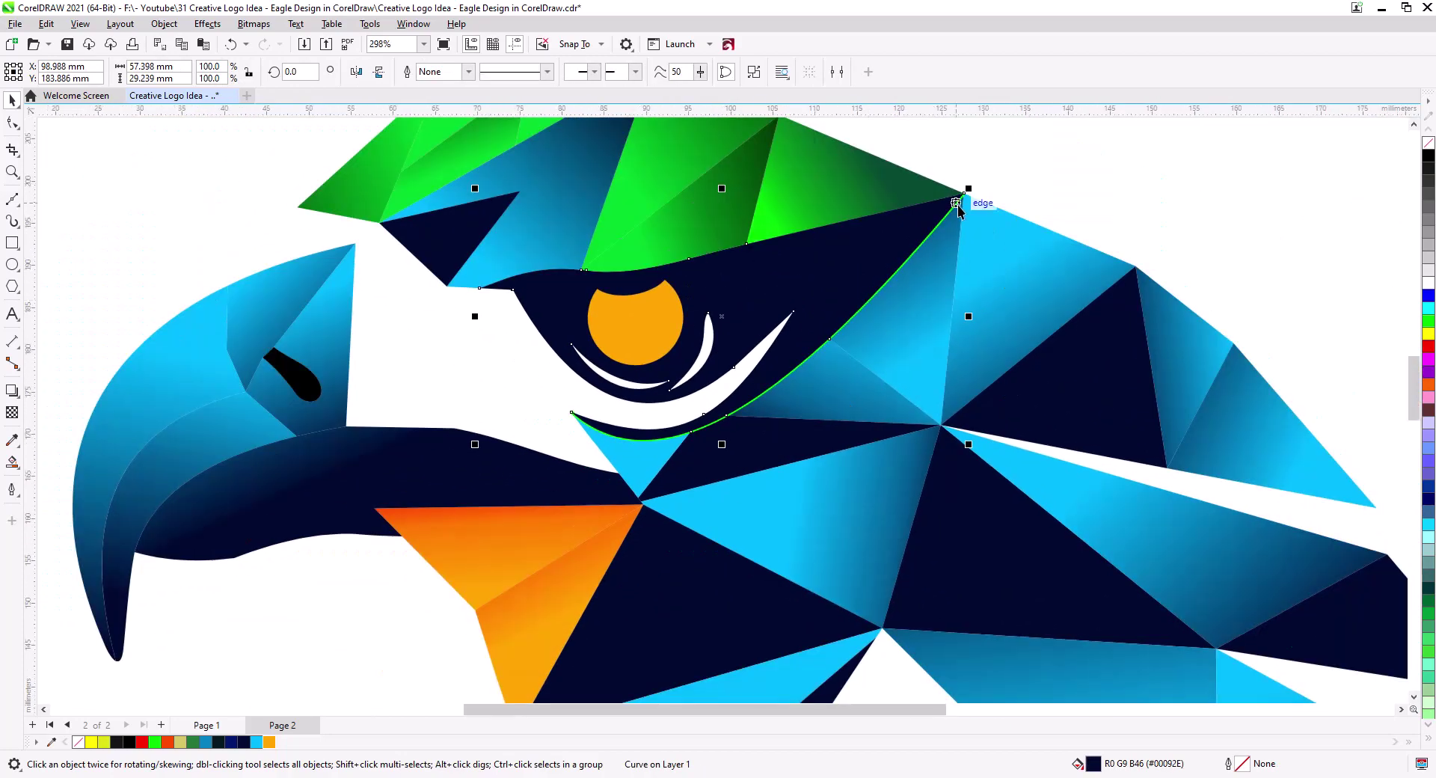
Delete the green guide curve along the eye socket's lower edge
{"action": "left_click", "coordinate": [546, 433]}
{"action": "scroll", "coordinate": [590, 442], "scroll_direction": "up", "scroll_amount": 4}
{"action": "left_click", "coordinate": [607, 410]}
{"action": "key", "text": "Delete"}
{"action": "scroll", "coordinate": [564, 333], "scroll_direction": "down", "scroll_amount": 2}
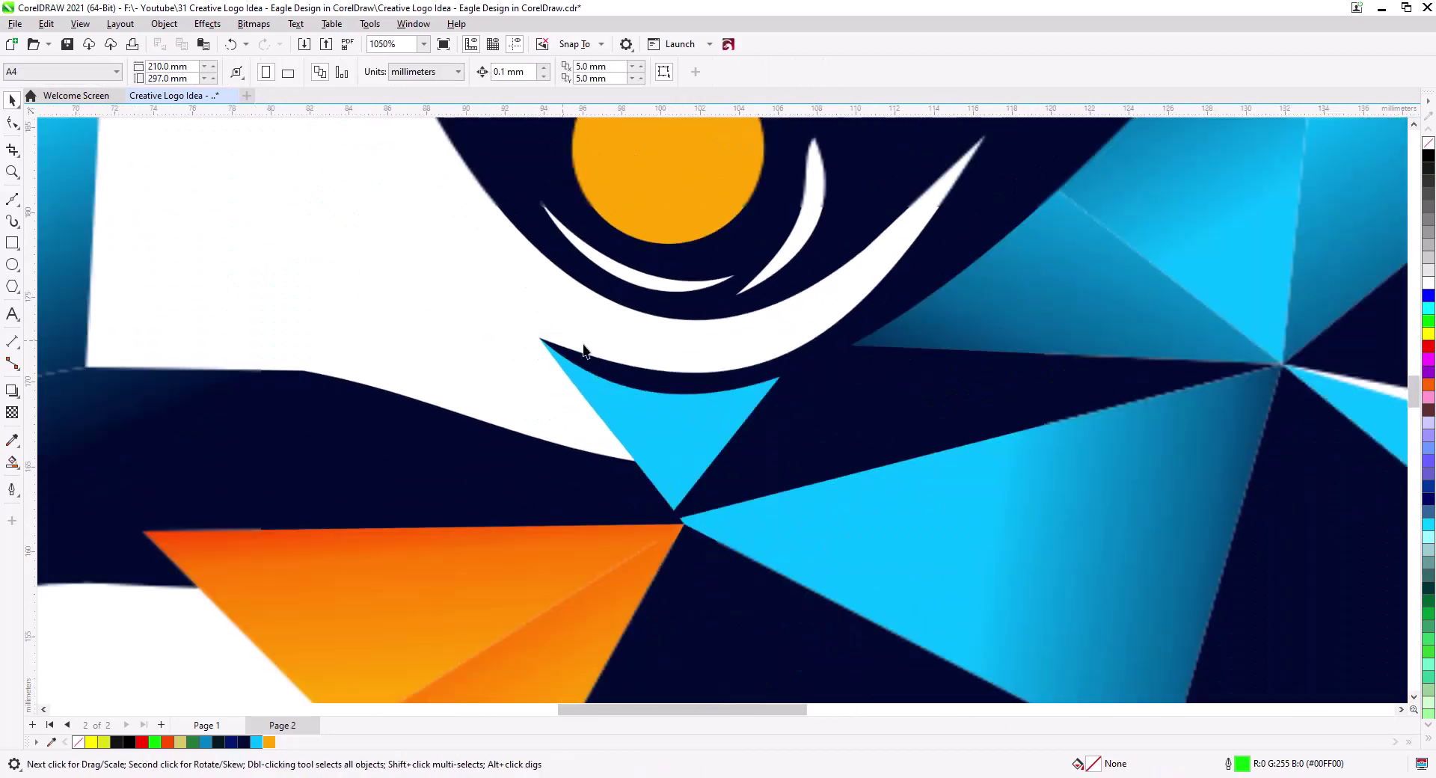
{"action": "scroll", "coordinate": [584, 350], "scroll_direction": "down", "scroll_amount": 7}
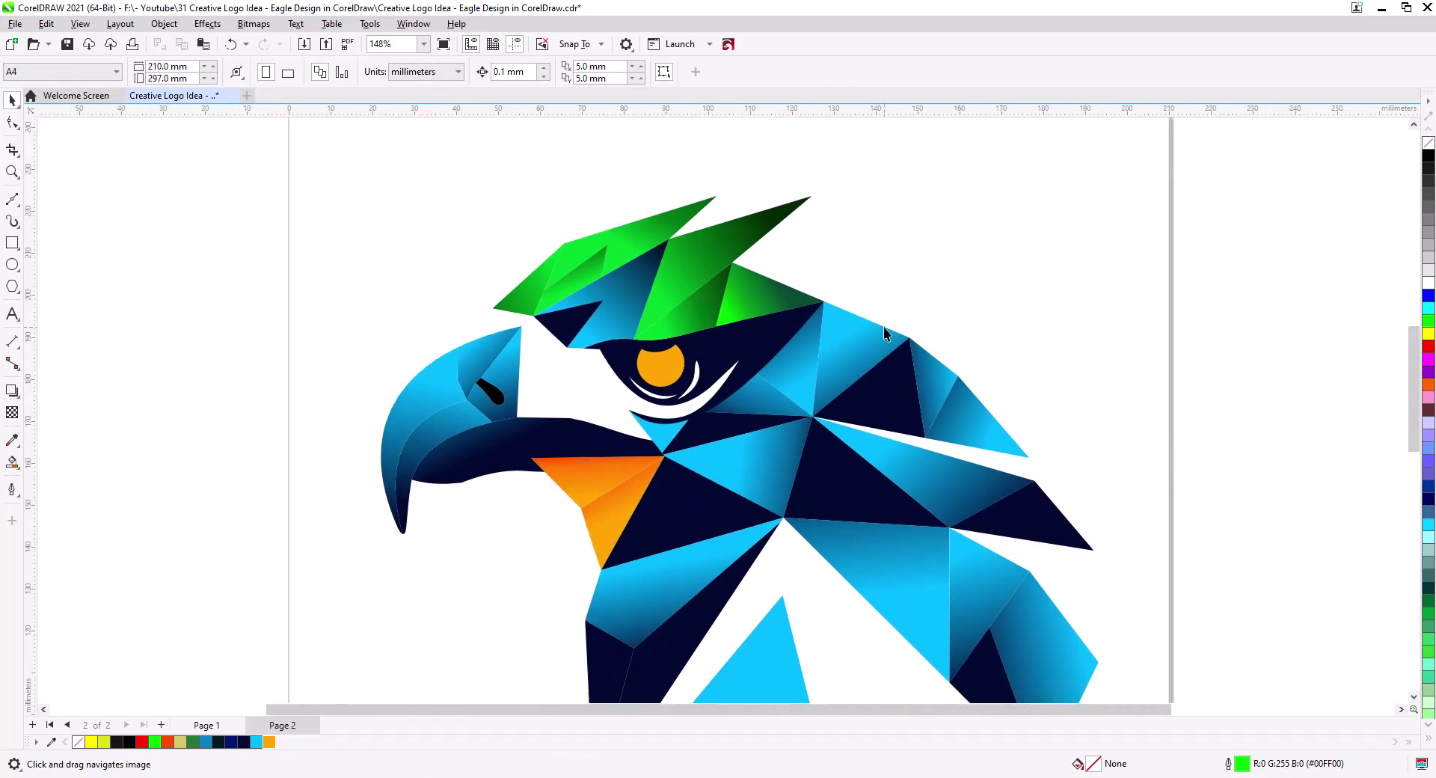
{"action": "scroll", "coordinate": [882, 326], "scroll_direction": "down", "scroll_amount": 2}
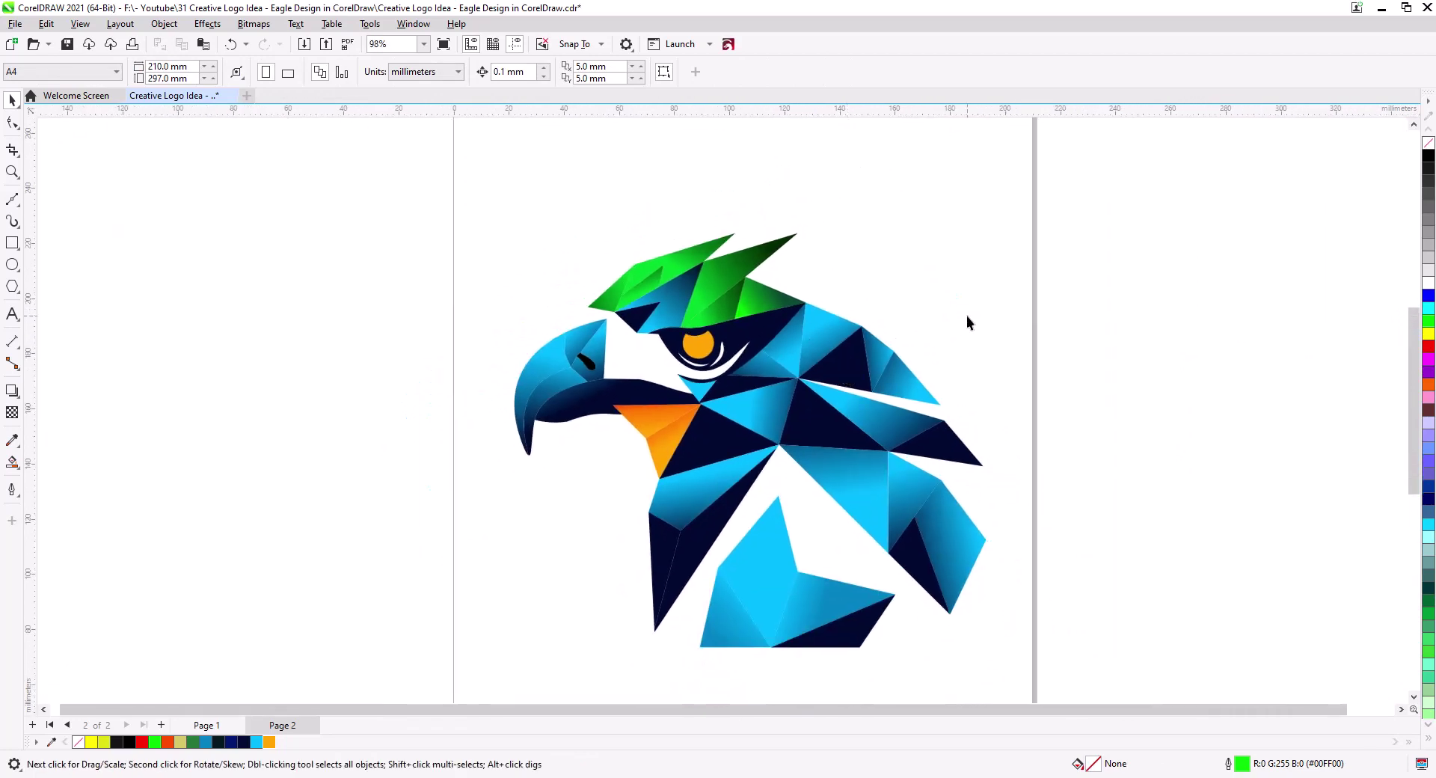
Draw a two-segment line about 32 mm wide above the mouth, from the cheek triangle to the beak base, and Smart Fill the area beneath it
{"action": "scroll", "coordinate": [676, 423], "scroll_direction": "up", "scroll_amount": 3}
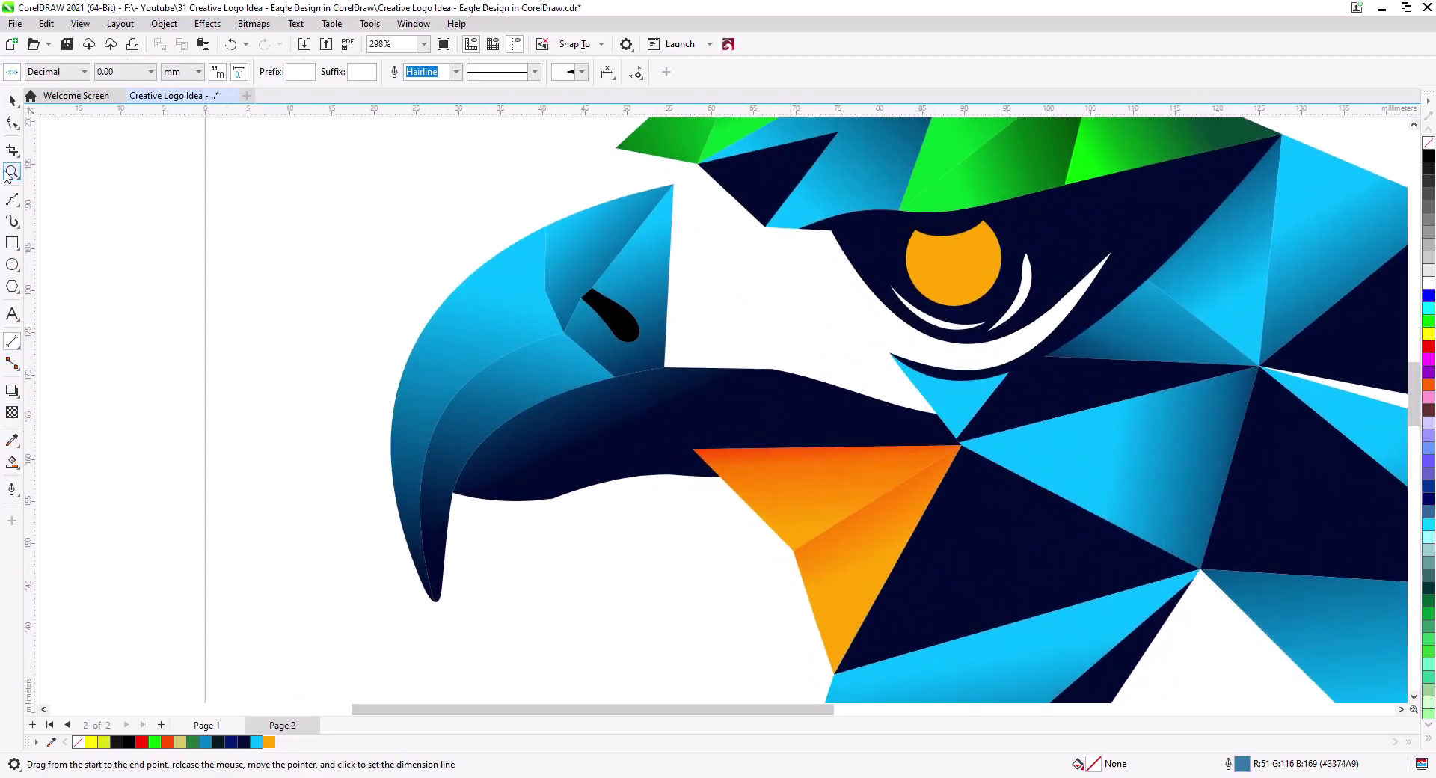
{"action": "left_click", "coordinate": [12, 199]}
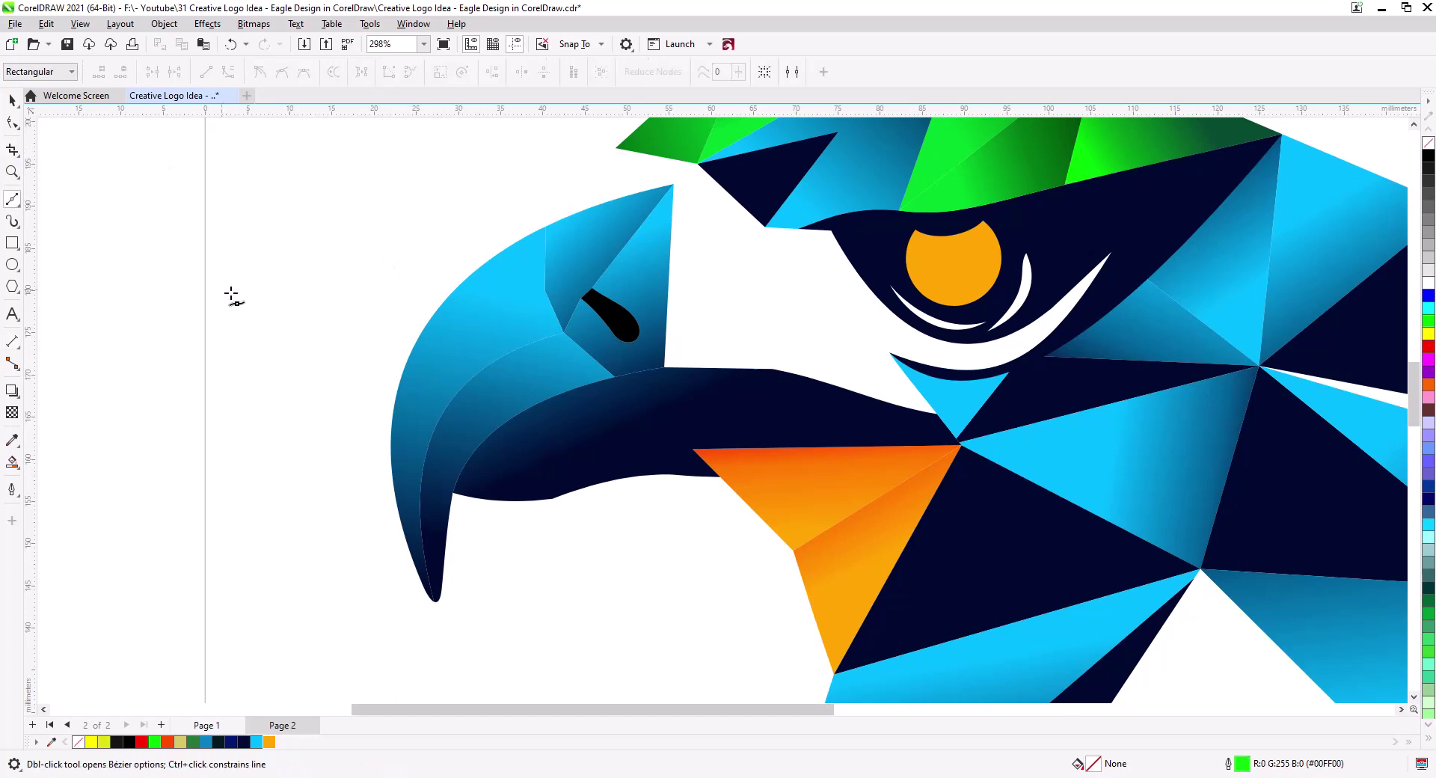
{"action": "double_click", "coordinate": [799, 335]}
{"action": "left_click", "coordinate": [663, 307]}
{"action": "left_click", "coordinate": [13, 462]}
{"action": "left_click", "coordinate": [717, 349]}
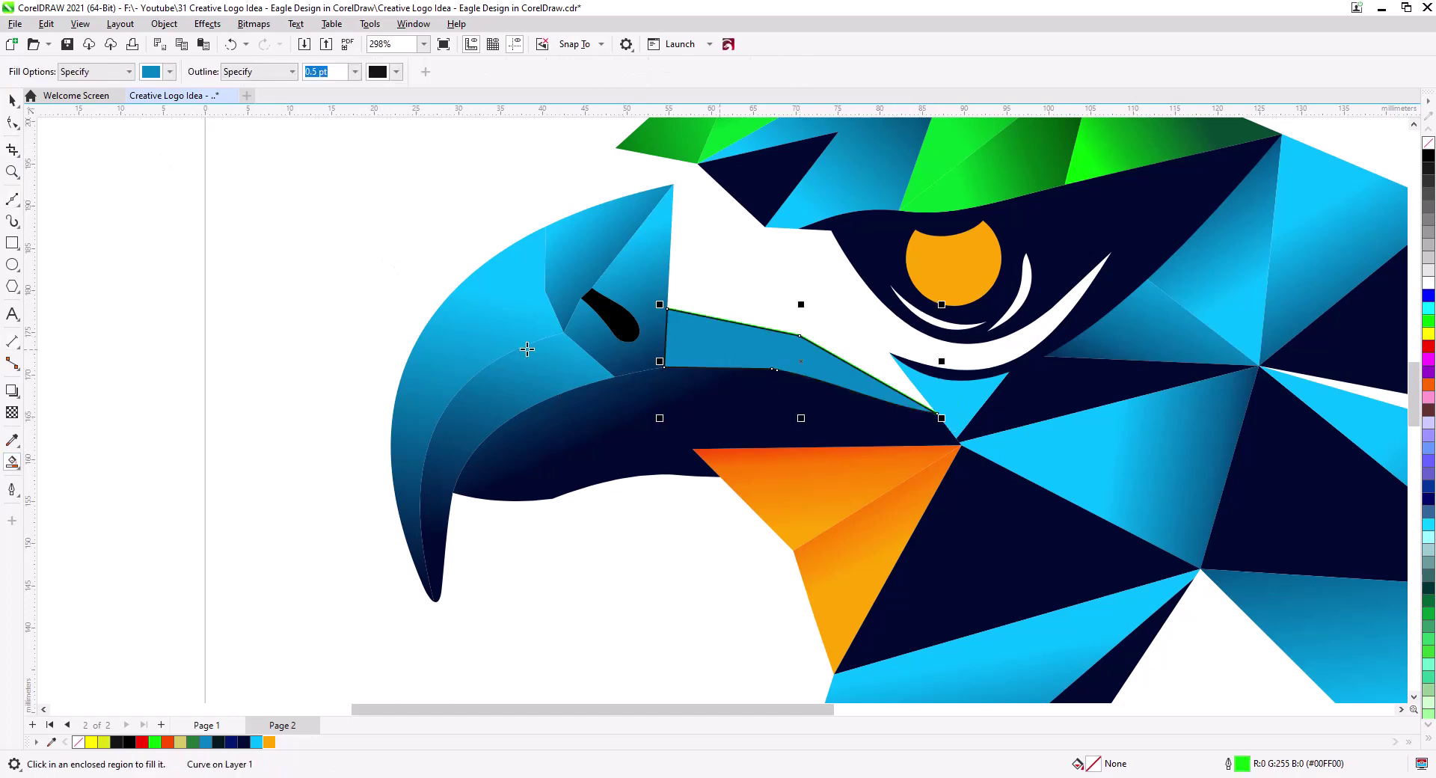
Delete the green guide line above the mouth, cutting the filled shape beforehand and pasting it back in place
{"action": "left_click", "coordinate": [12, 100]}
{"action": "left_click", "coordinate": [724, 304]}
{"action": "left_click", "coordinate": [724, 334]}
{"action": "key", "text": "ctrl+x"}
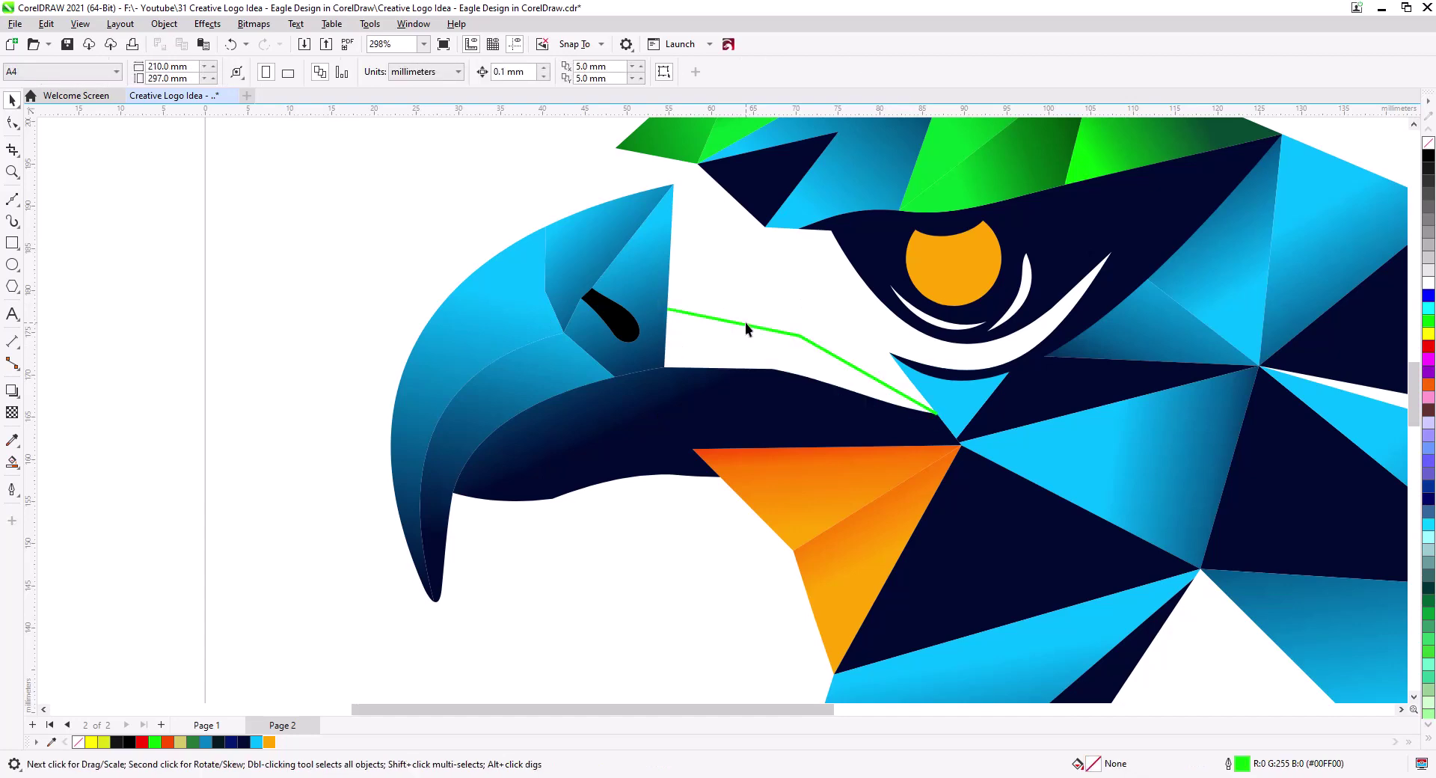
{"action": "left_click", "coordinate": [746, 324]}
{"action": "key", "text": "Delete"}
{"action": "key", "text": "ctrl+v"}
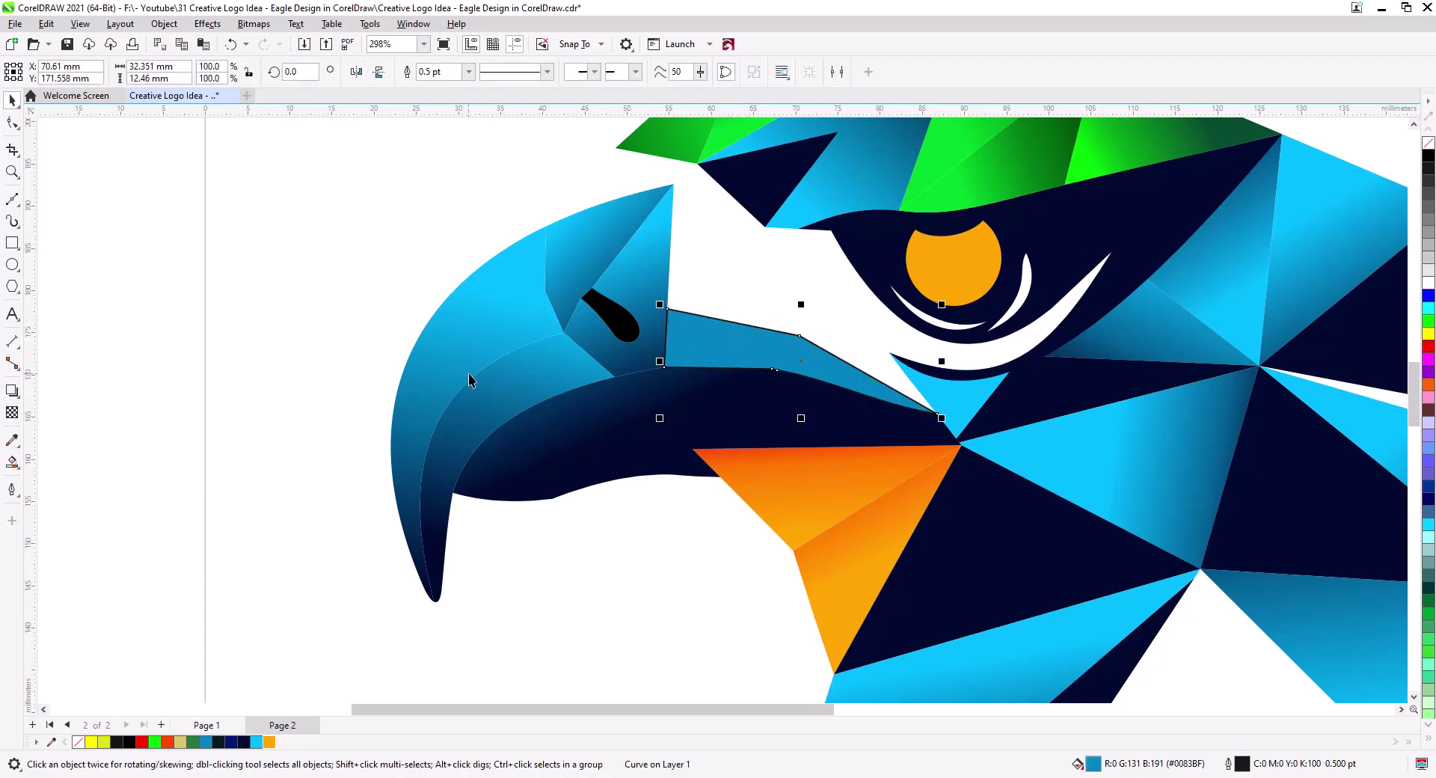
Give the shape above the mouth a linear gradient from dark navy at the beak to light blue at the cheek, and remove its outline
{"action": "left_click", "coordinate": [12, 461]}
{"action": "left_click", "coordinate": [60, 461]}
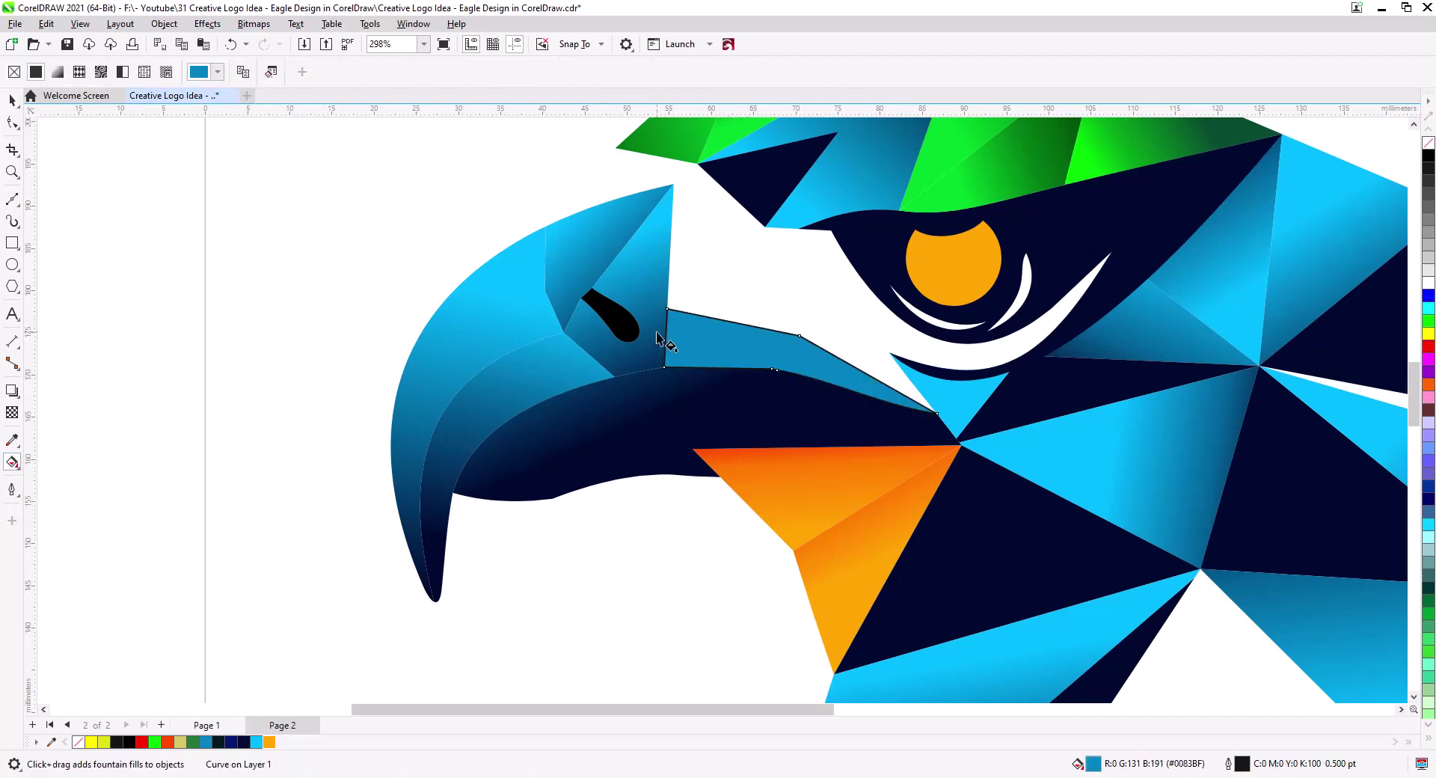
{"action": "left_click_drag", "start_coordinate": [656, 331], "coordinate": [815, 363]}
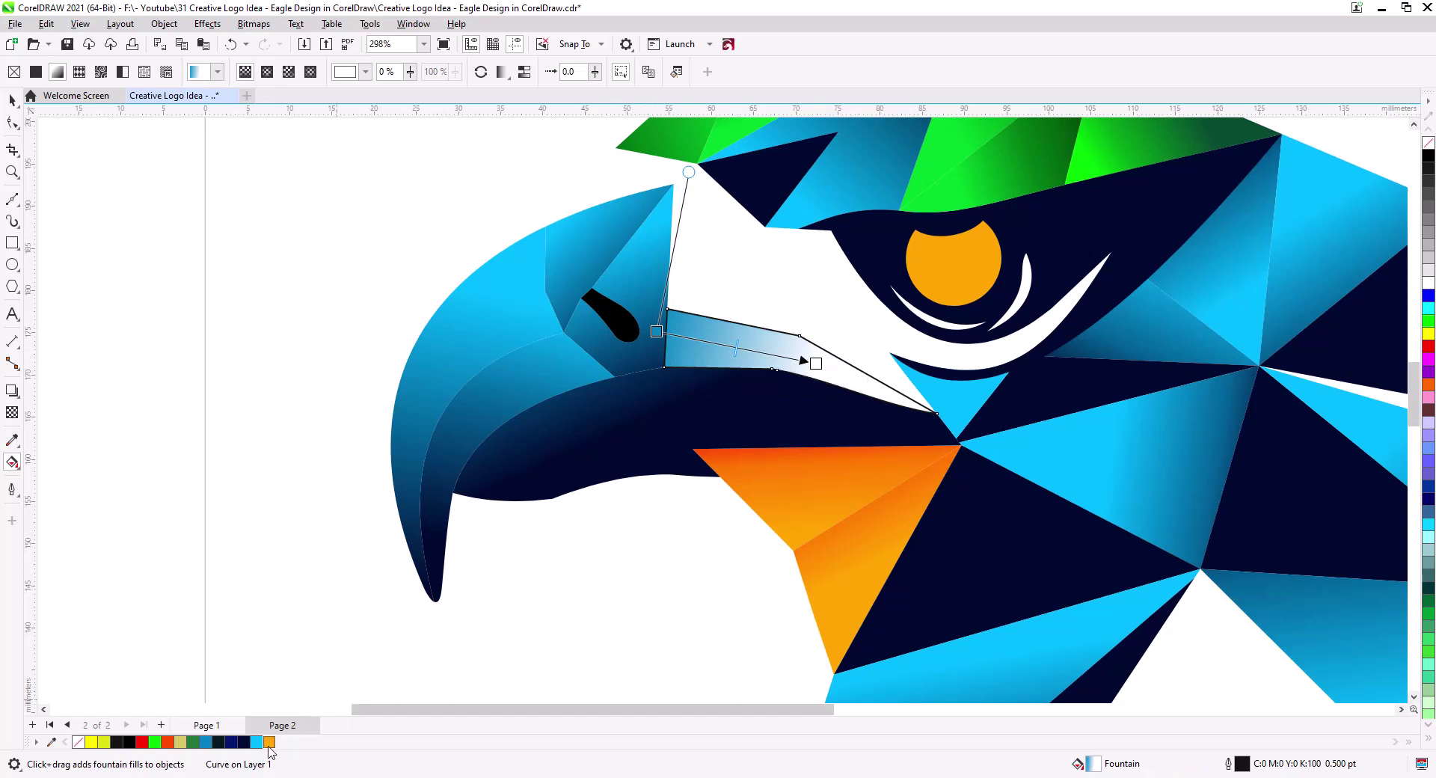
{"action": "left_click_drag", "start_coordinate": [261, 722], "coordinate": [655, 334]}
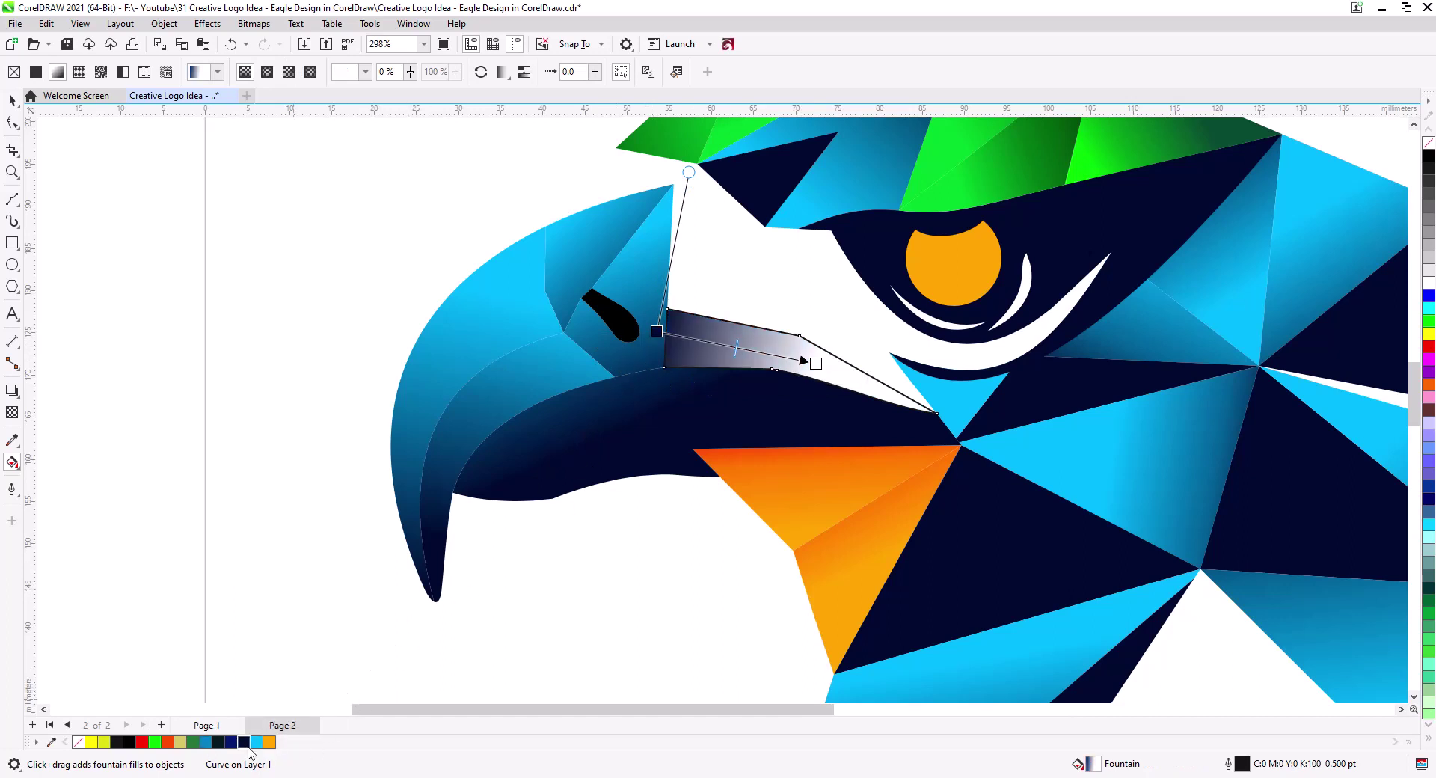
{"action": "left_click_drag", "start_coordinate": [257, 743], "coordinate": [785, 417]}
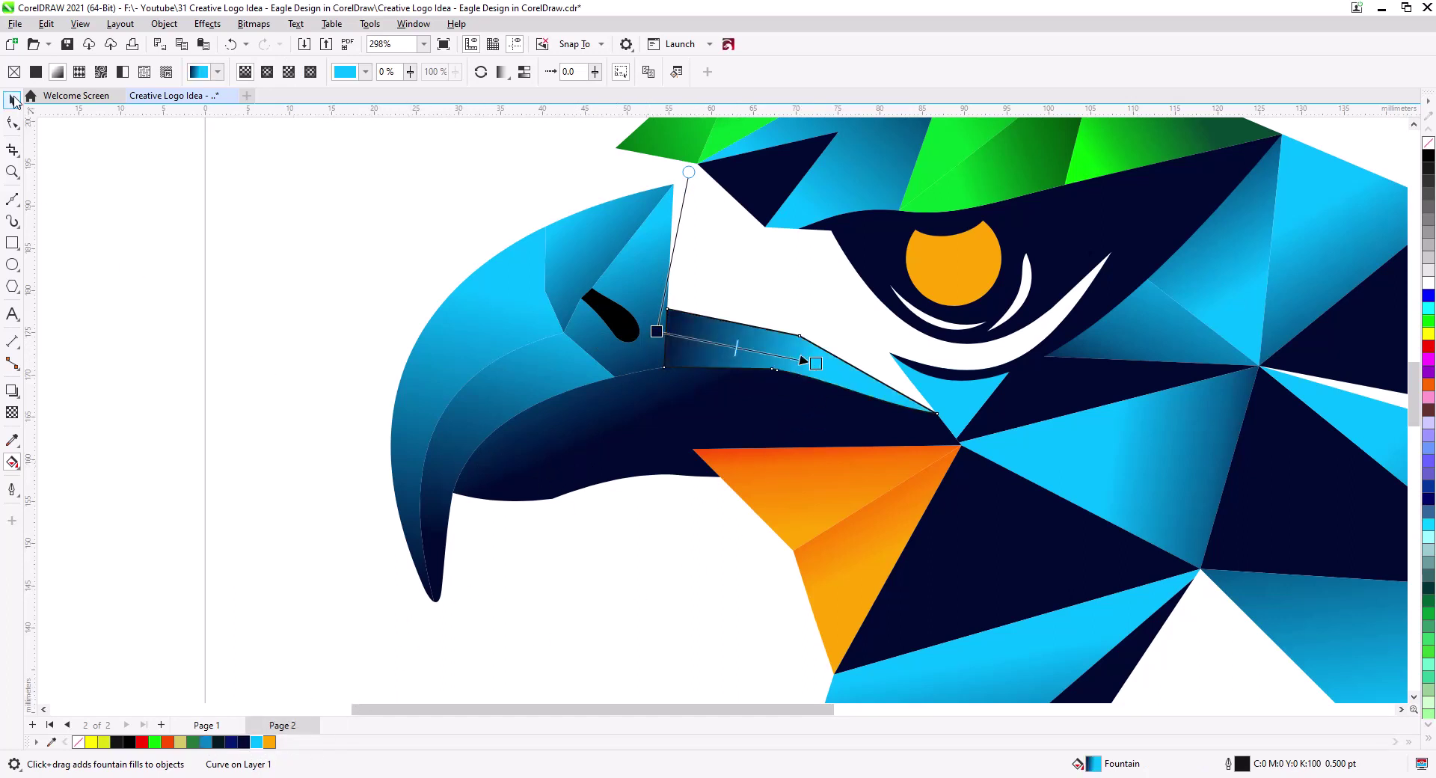
{"action": "left_click", "coordinate": [12, 99]}
{"action": "left_click", "coordinate": [754, 359]}
{"action": "left_click", "coordinate": [352, 342]}
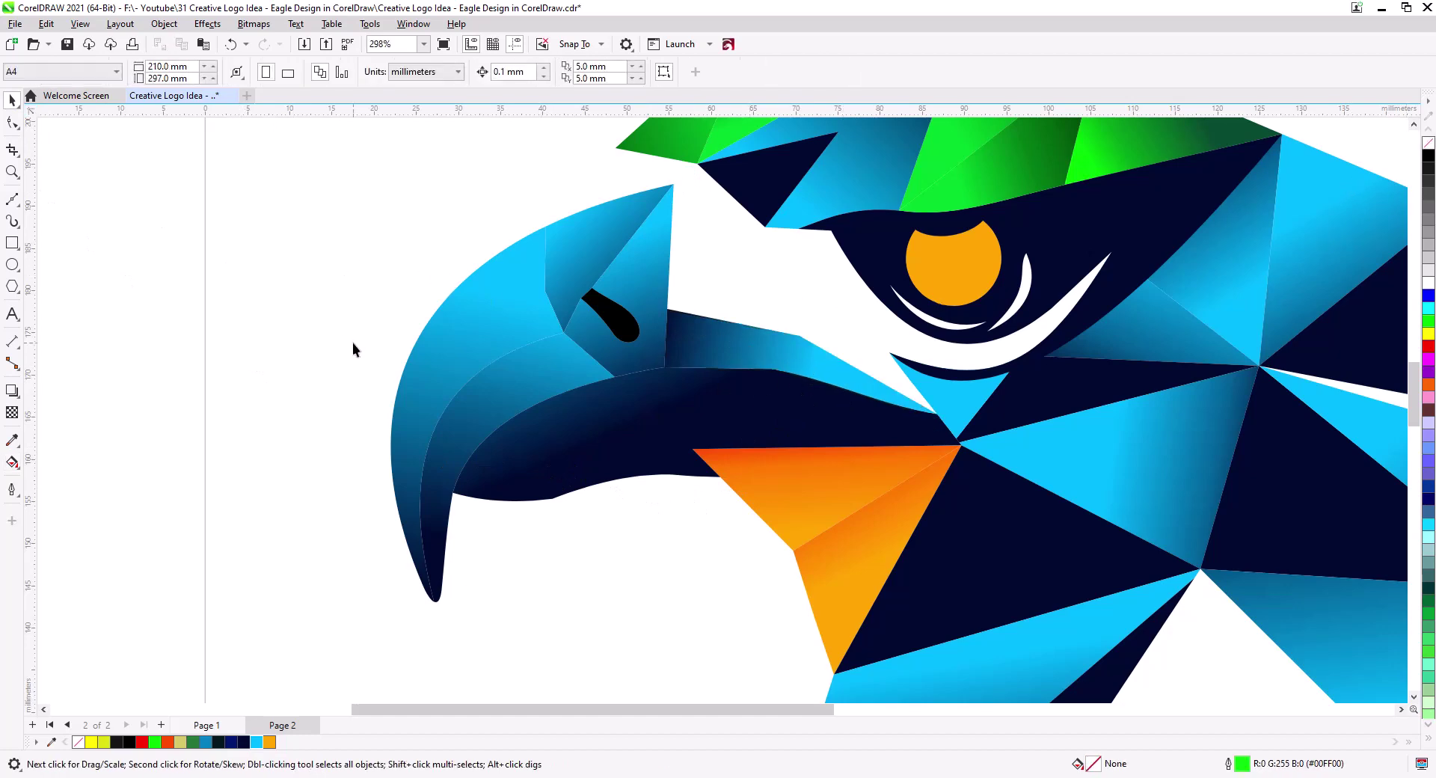
Recolour the iris with the red-orange from the document palette
{"action": "scroll", "coordinate": [678, 443], "scroll_direction": "down", "scroll_amount": 2}
{"action": "scroll", "coordinate": [677, 443], "scroll_direction": "down", "scroll_amount": 2}
{"action": "left_click", "coordinate": [691, 298]}
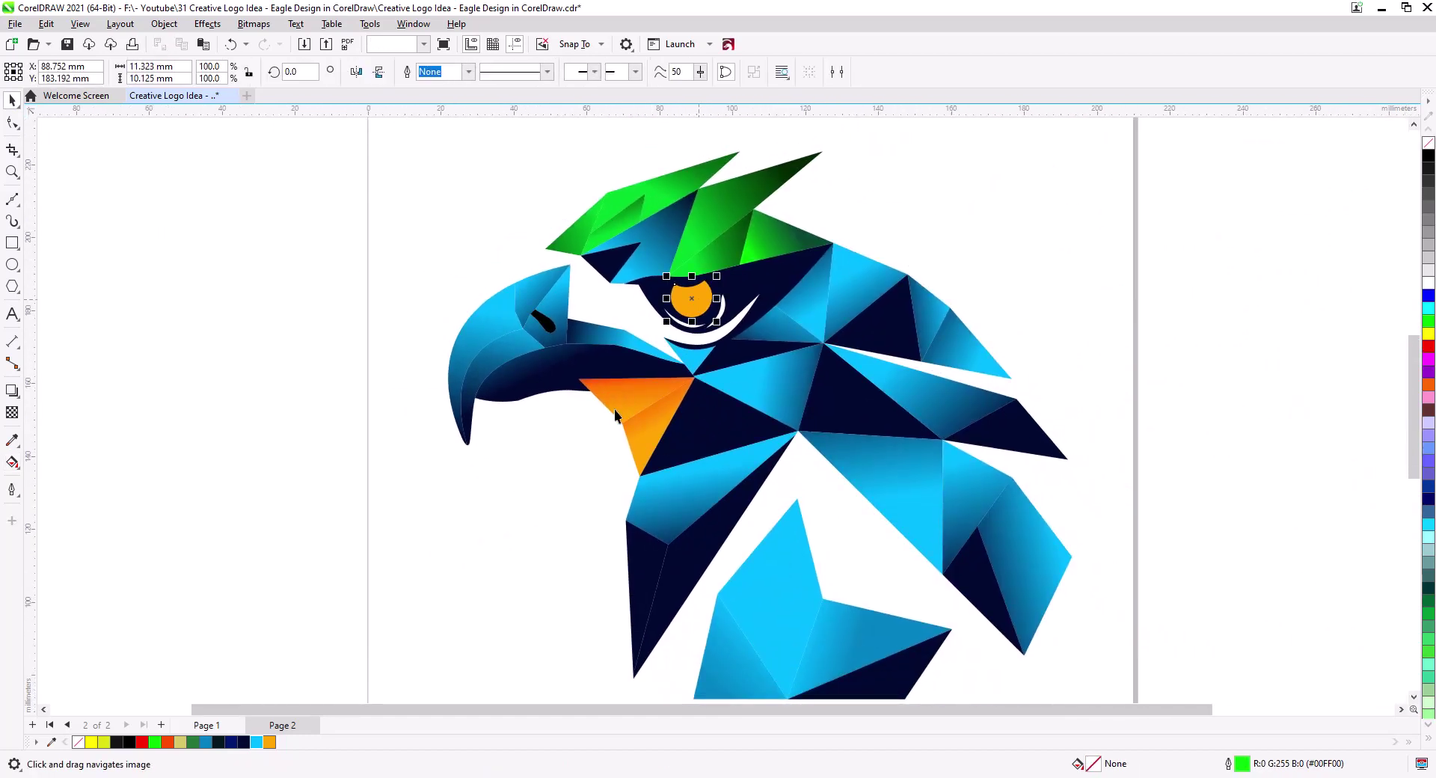
{"action": "left_click", "coordinate": [167, 741]}
{"action": "left_click", "coordinate": [599, 535]}
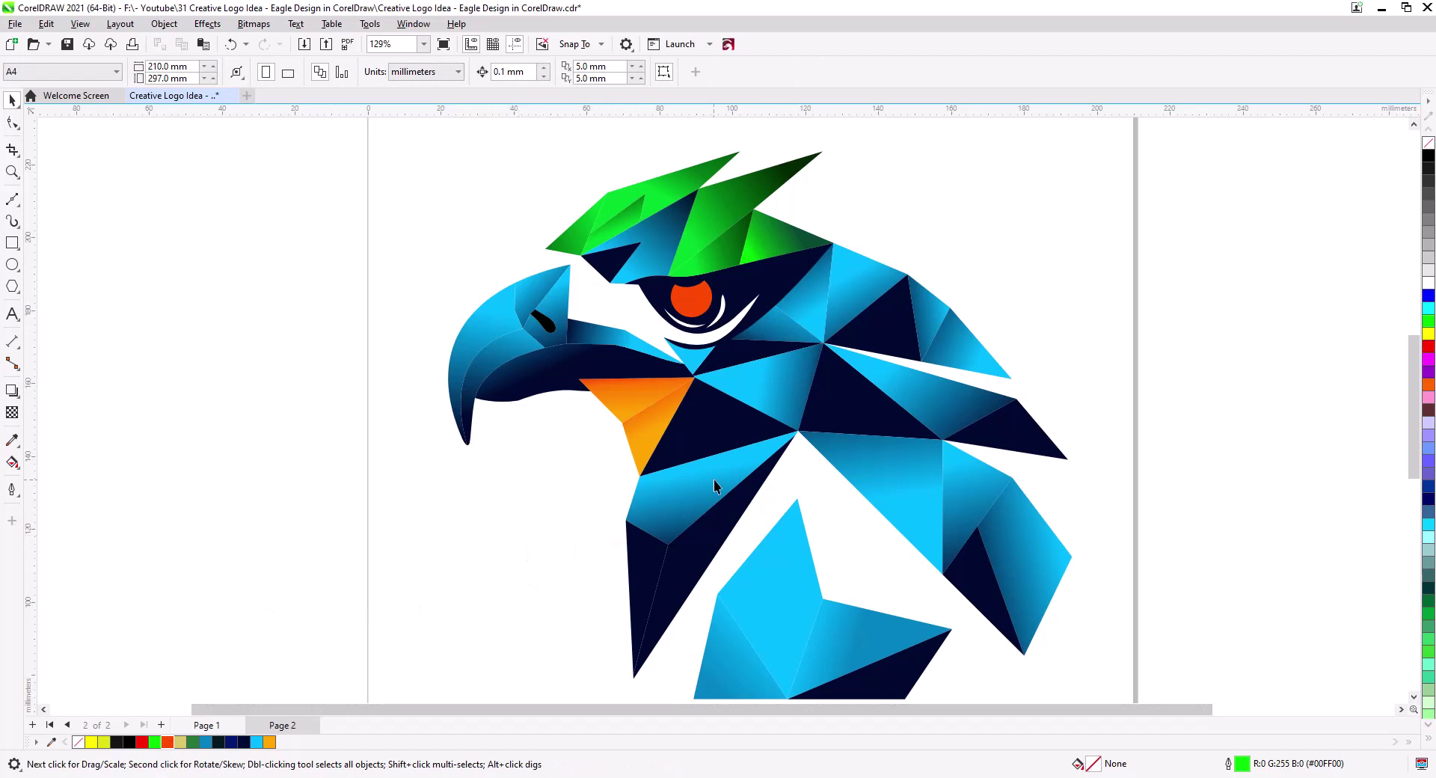
{"action": "mouse_move", "coordinate": [725, 446]}
{"action": "left_mouse_down"}
{"action": "mouse_move", "coordinate": [677, 437]}
{"action": "mouse_move", "coordinate": [720, 465]}
{"action": "left_mouse_up"}
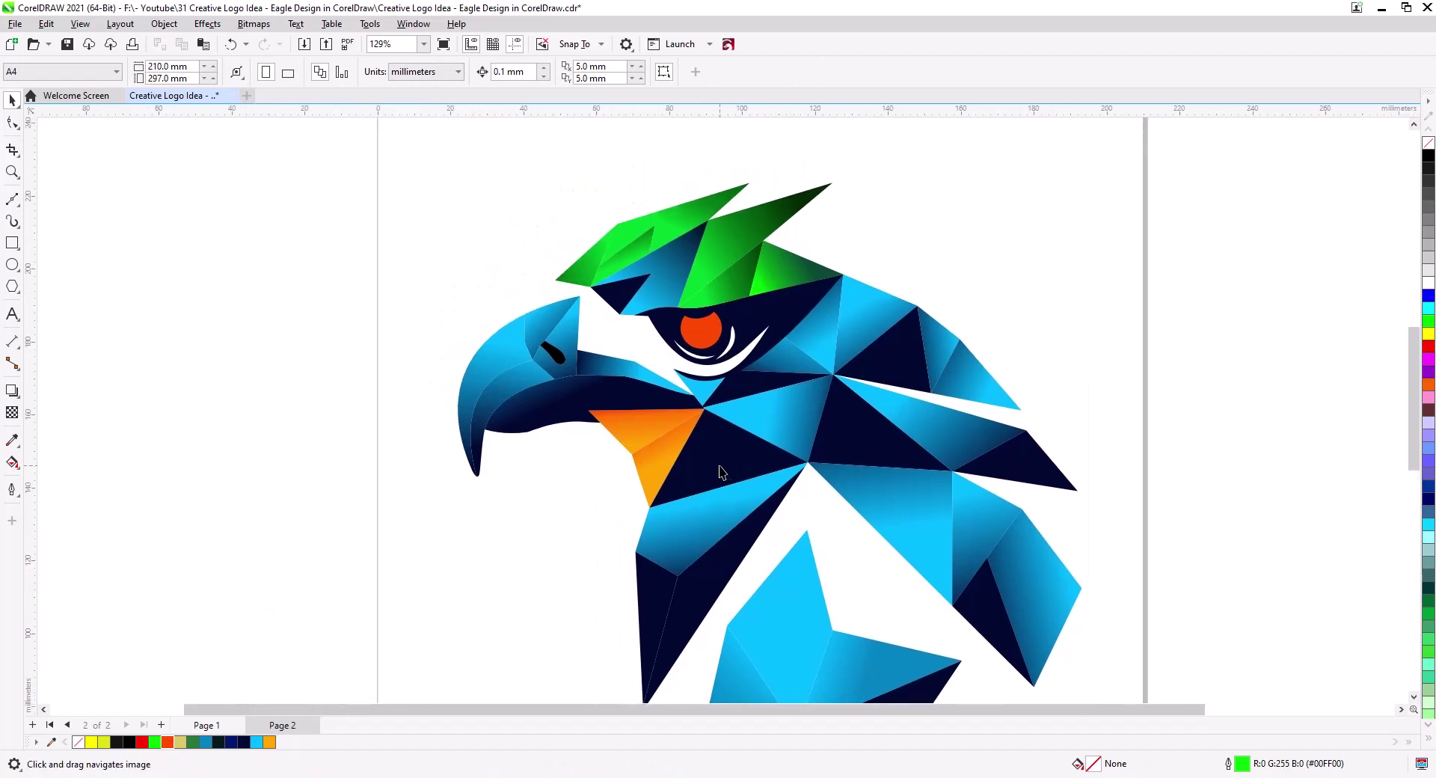
{"action": "scroll", "coordinate": [735, 469], "scroll_direction": "down", "scroll_amount": 2}
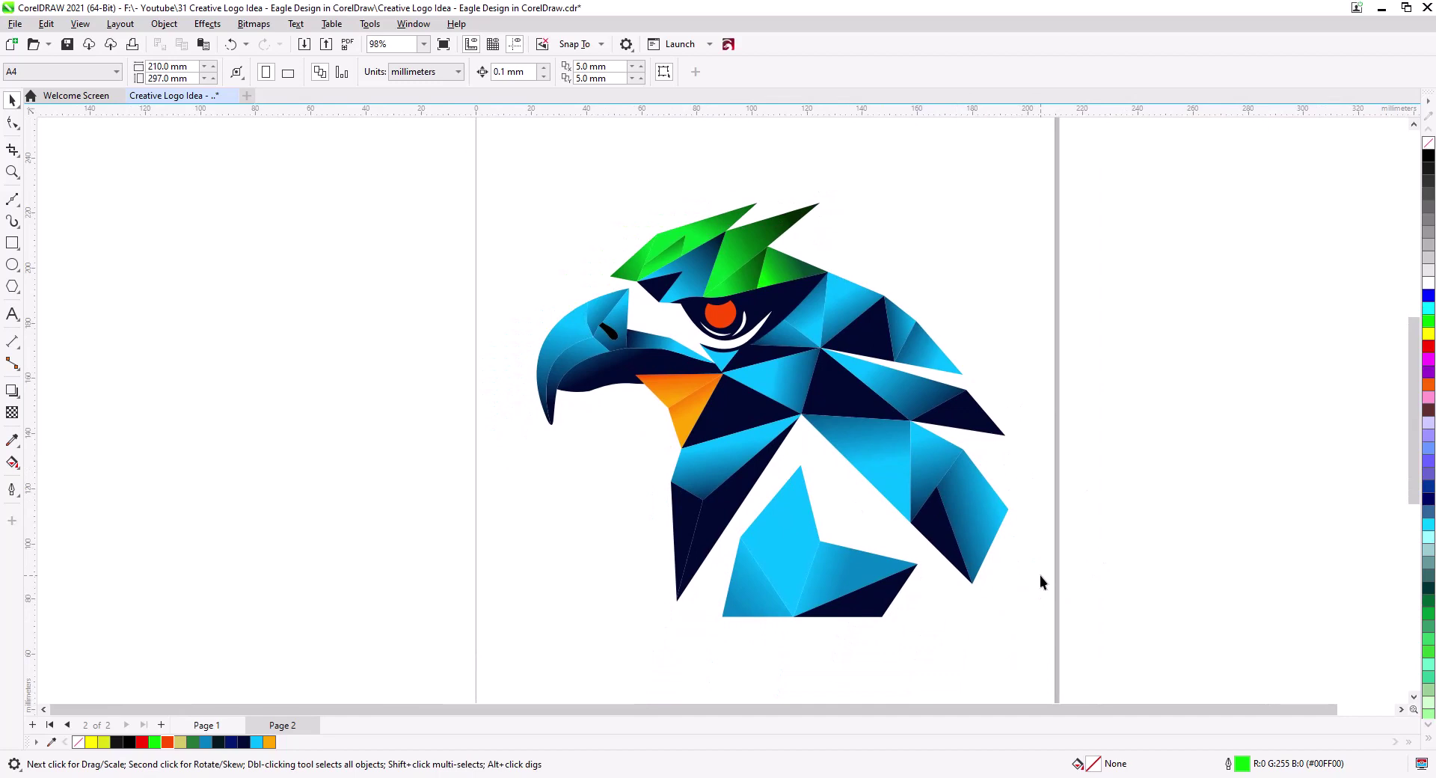
Reshape the lower front curve of the navy eye socket by pulling its curve handle outward towards the beak
{"action": "scroll", "coordinate": [710, 351], "scroll_direction": "up", "scroll_amount": 6}
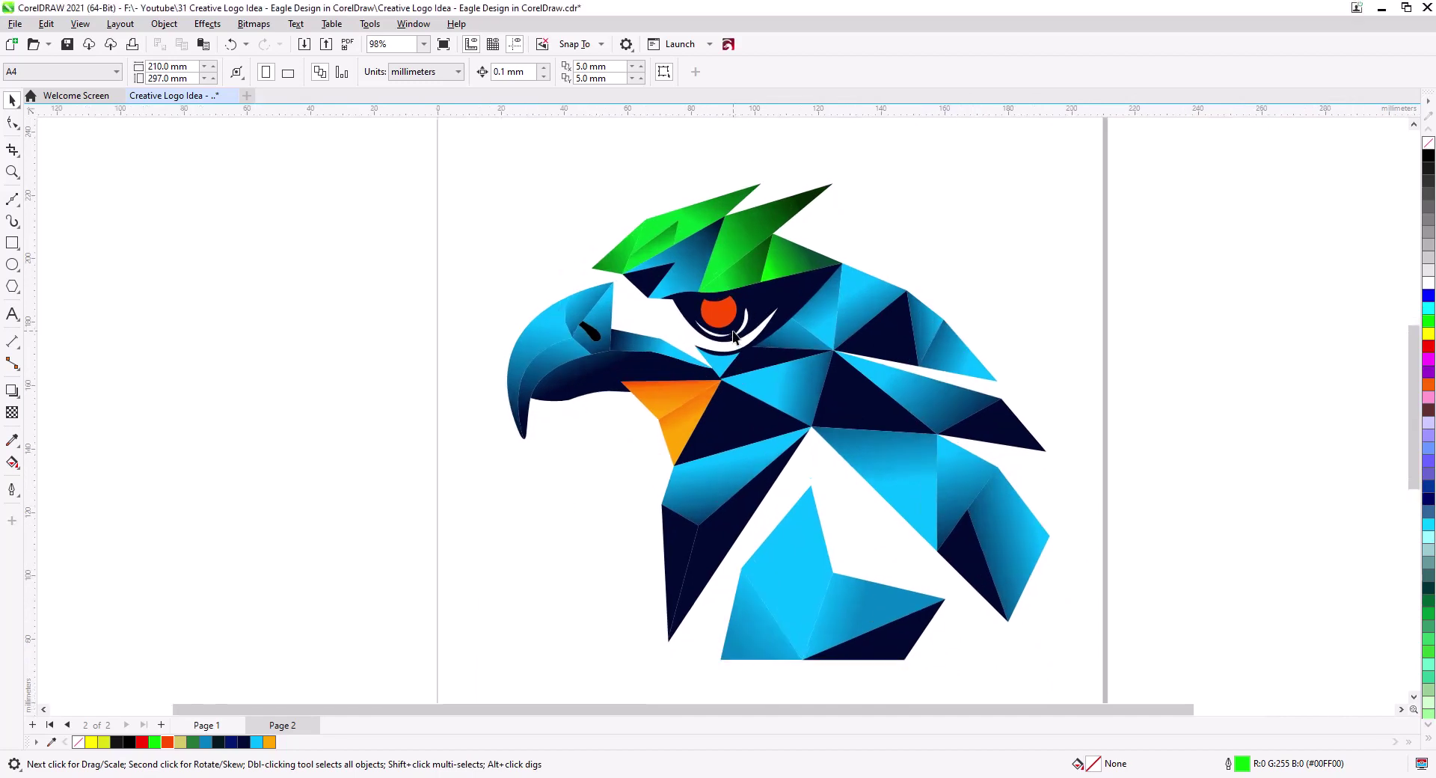
{"action": "scroll", "coordinate": [682, 367], "scroll_direction": "up", "scroll_amount": 3}
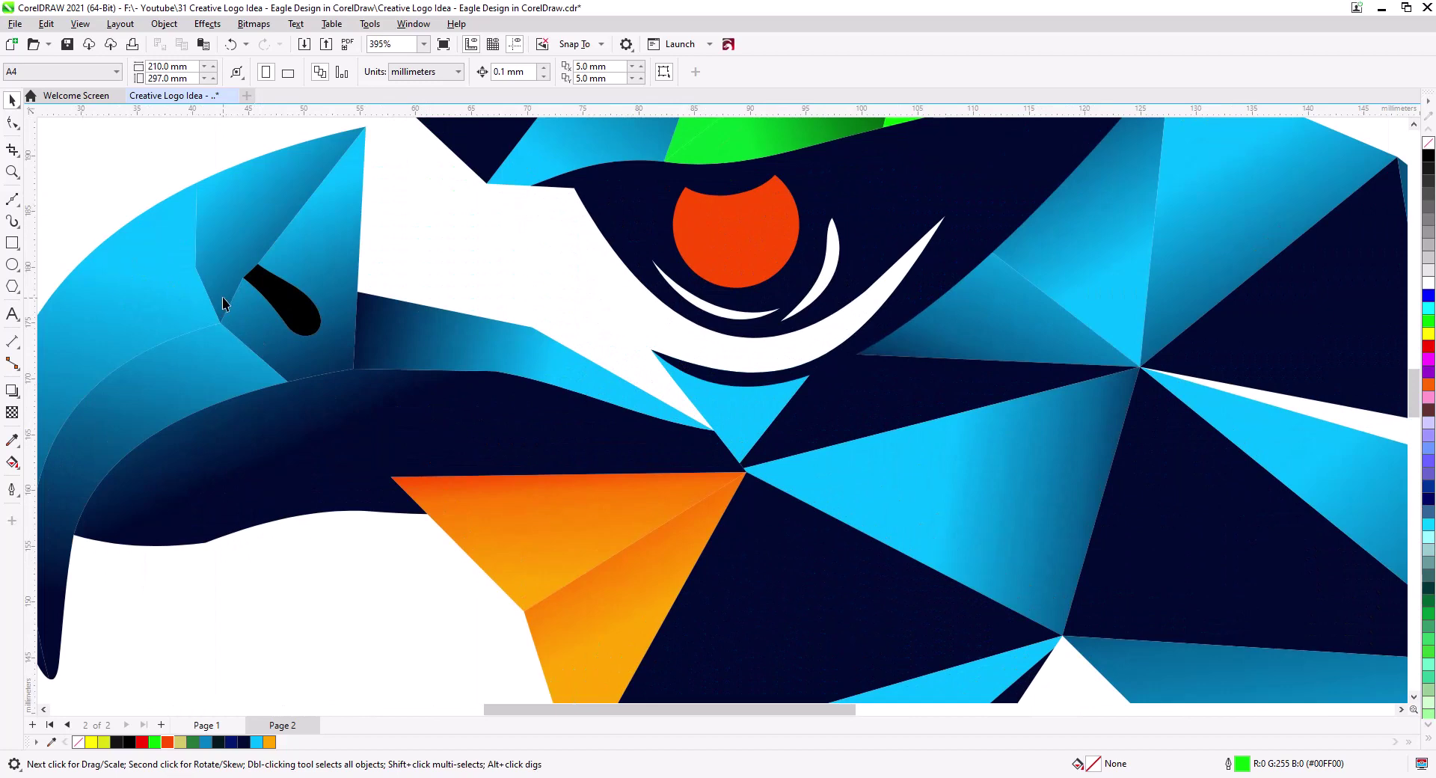
{"action": "left_click", "coordinate": [12, 122]}
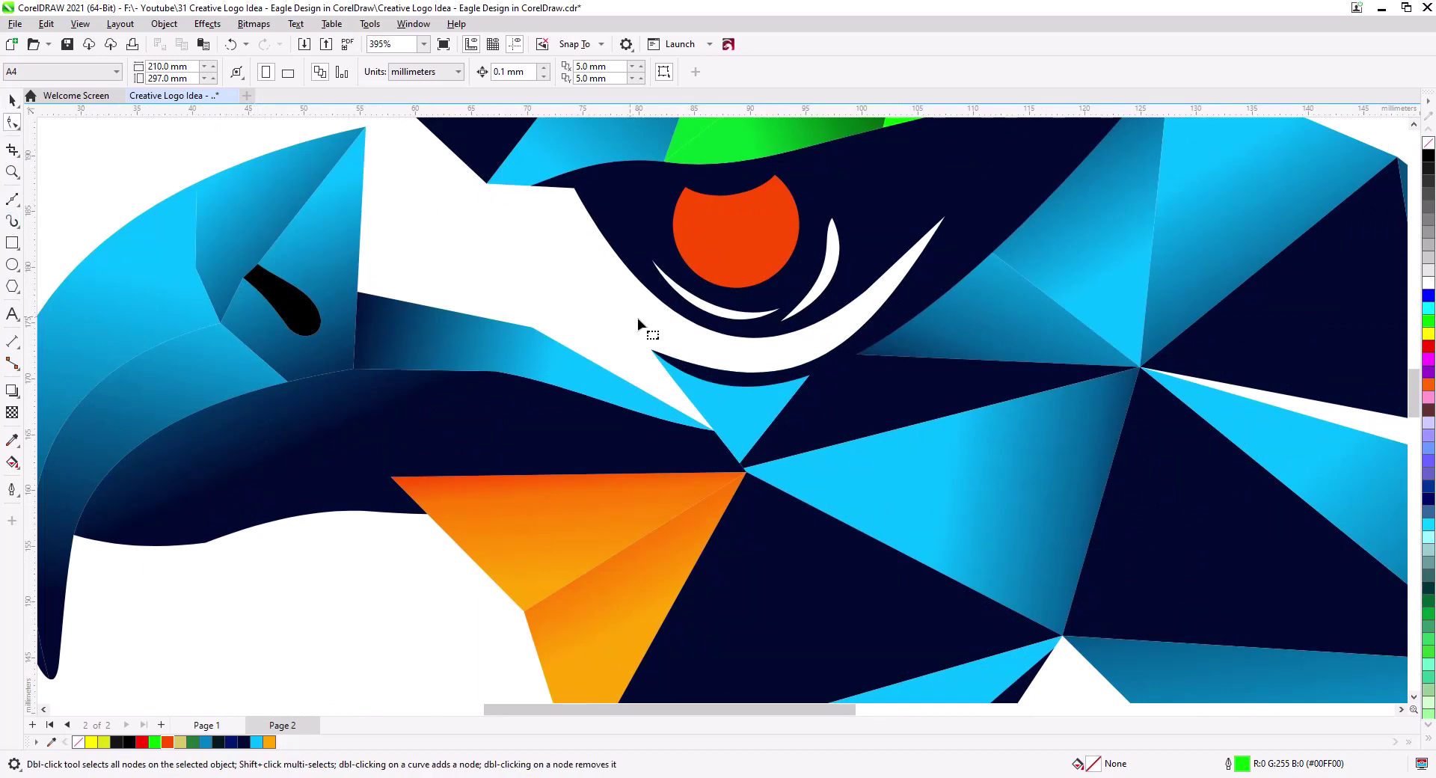
{"action": "left_click", "coordinate": [634, 263]}
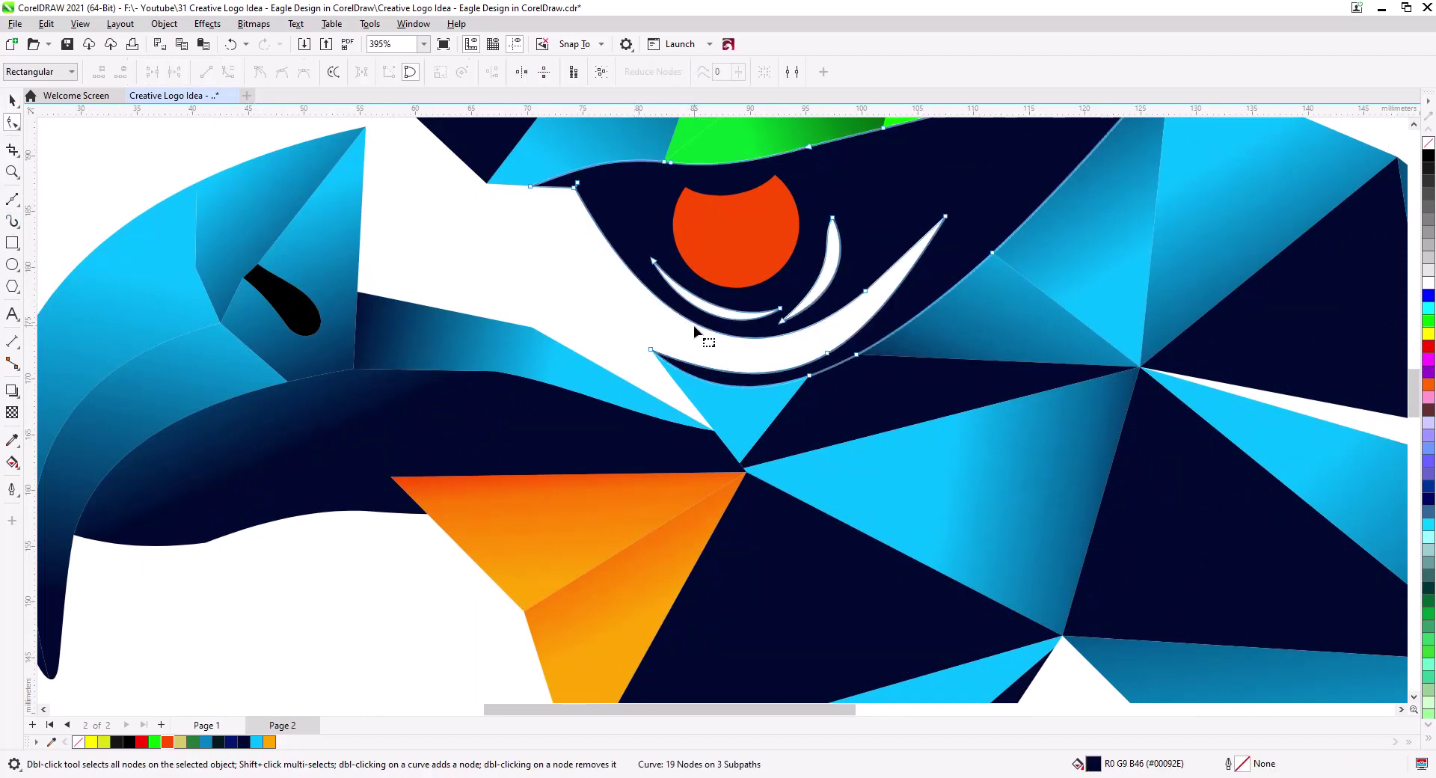
{"action": "left_click", "coordinate": [576, 188]}
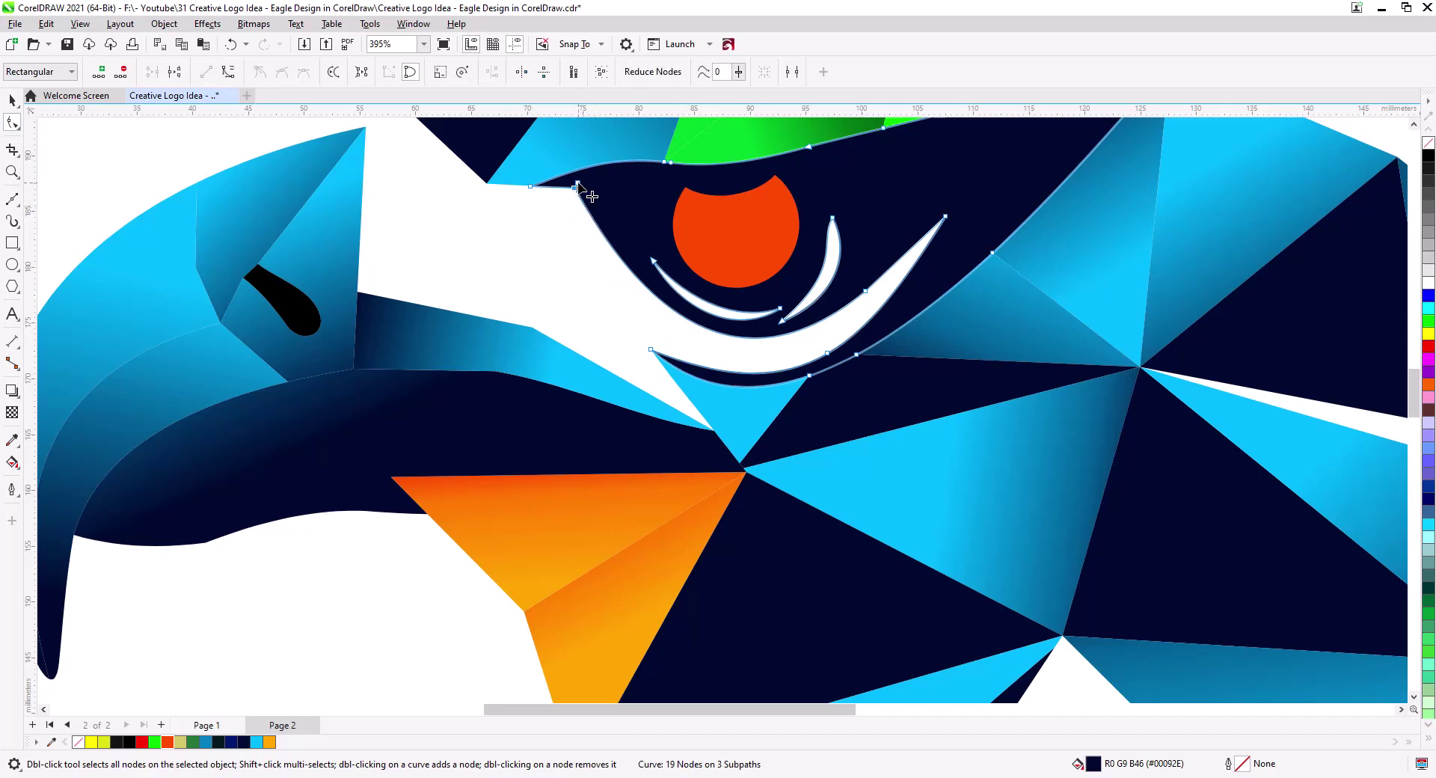
{"action": "left_click_drag", "start_coordinate": [644, 335], "coordinate": [617, 357]}
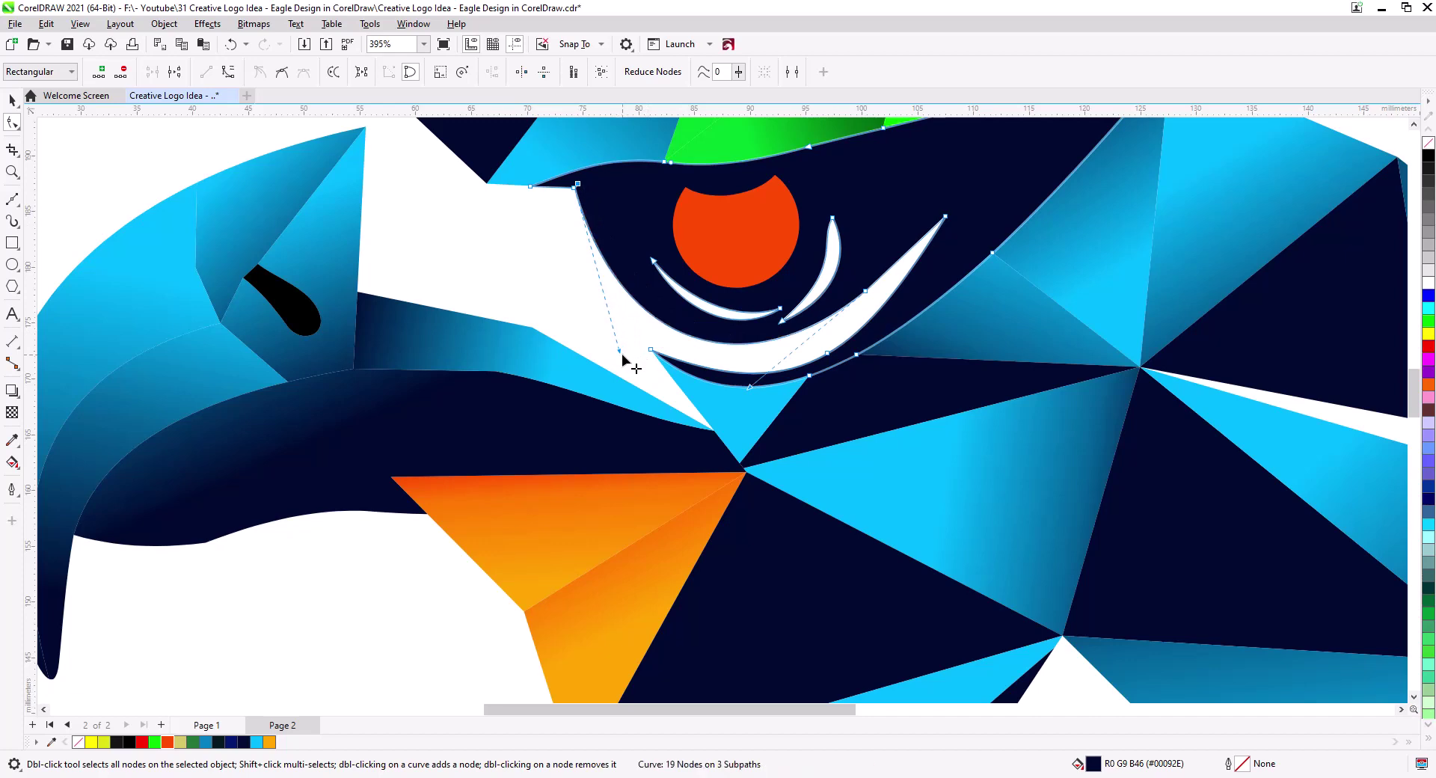
Draw a line about 2.6 mm long closing the front end of the white crescent beneath the eye, and Smart Fill the crescent
{"action": "left_click", "coordinate": [13, 198]}
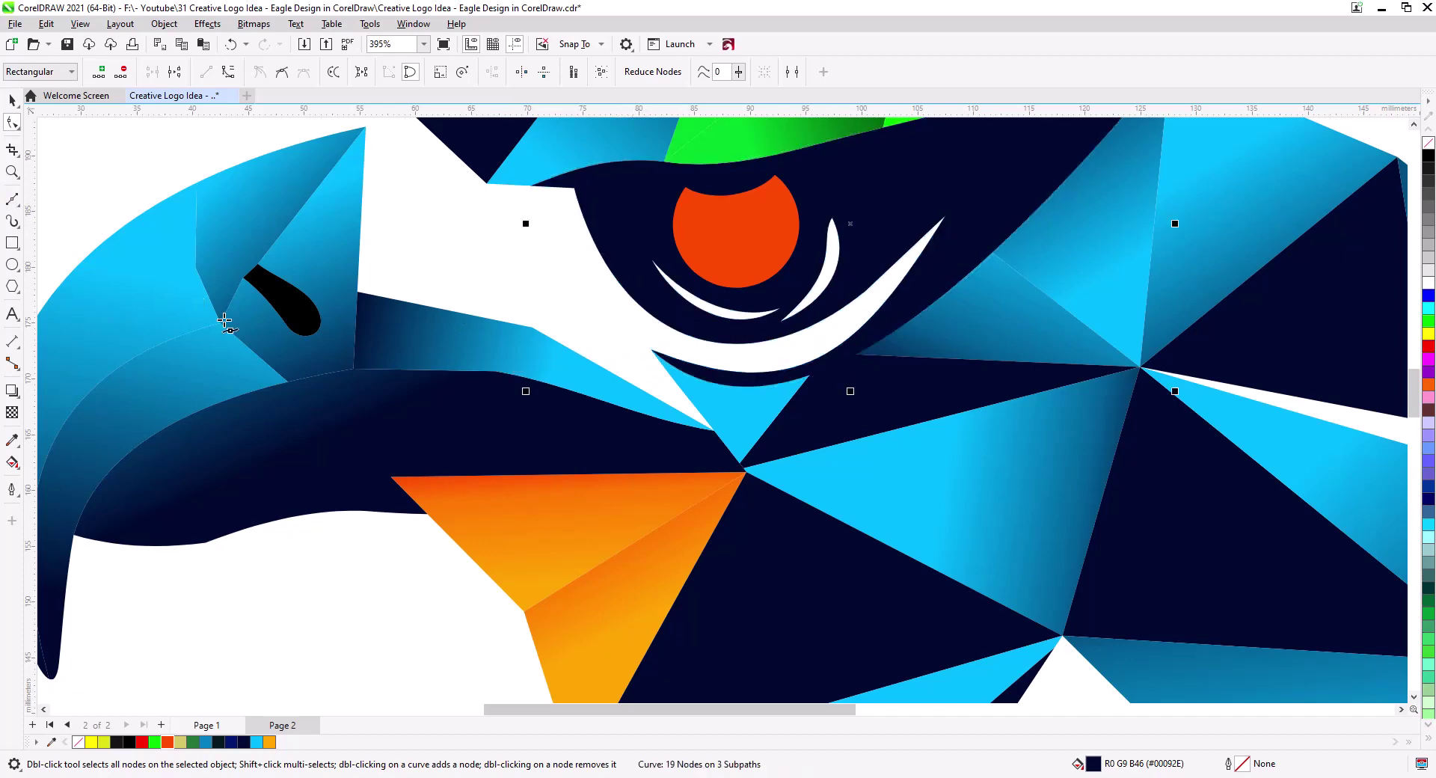
{"action": "key", "text": "F5"}
{"action": "left_click", "coordinate": [650, 349]}
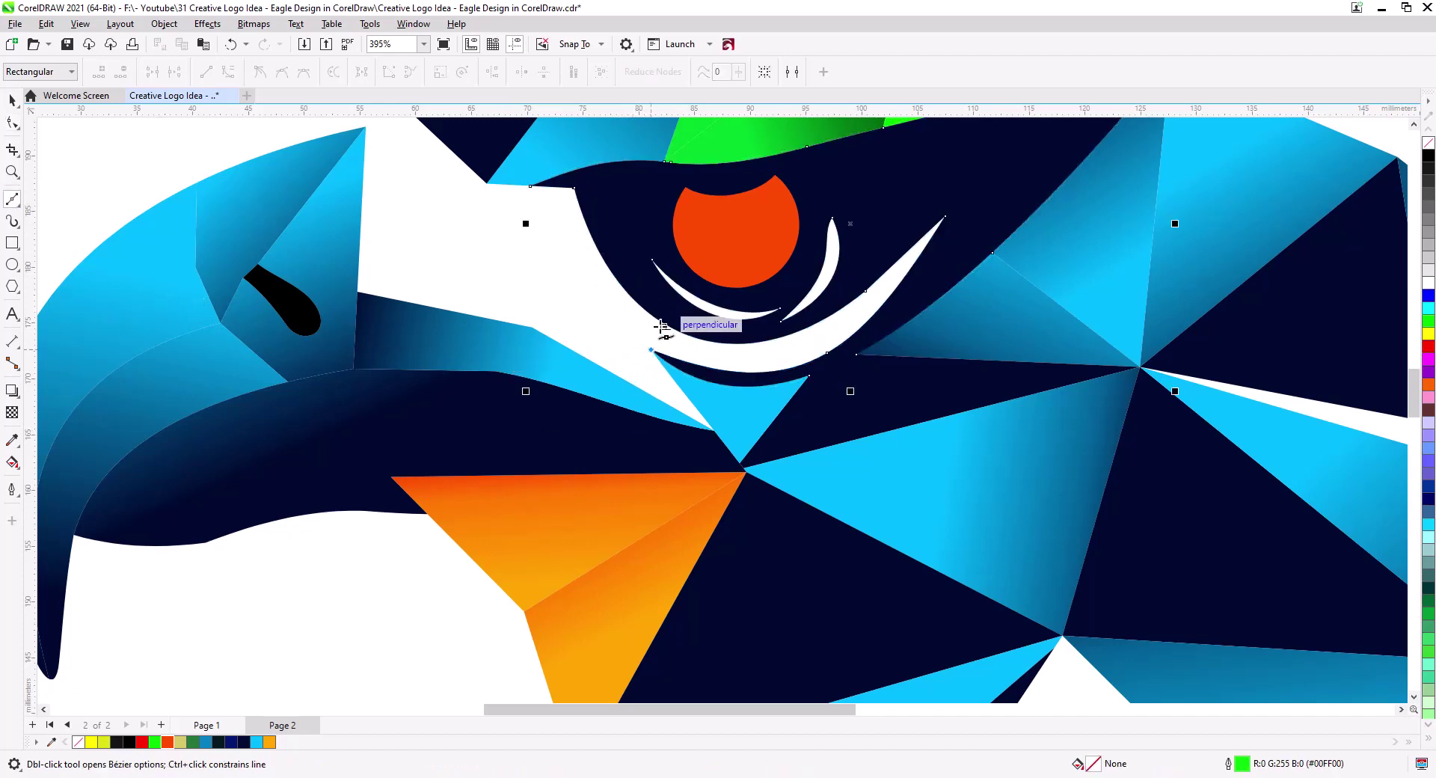
{"action": "left_click", "coordinate": [660, 318]}
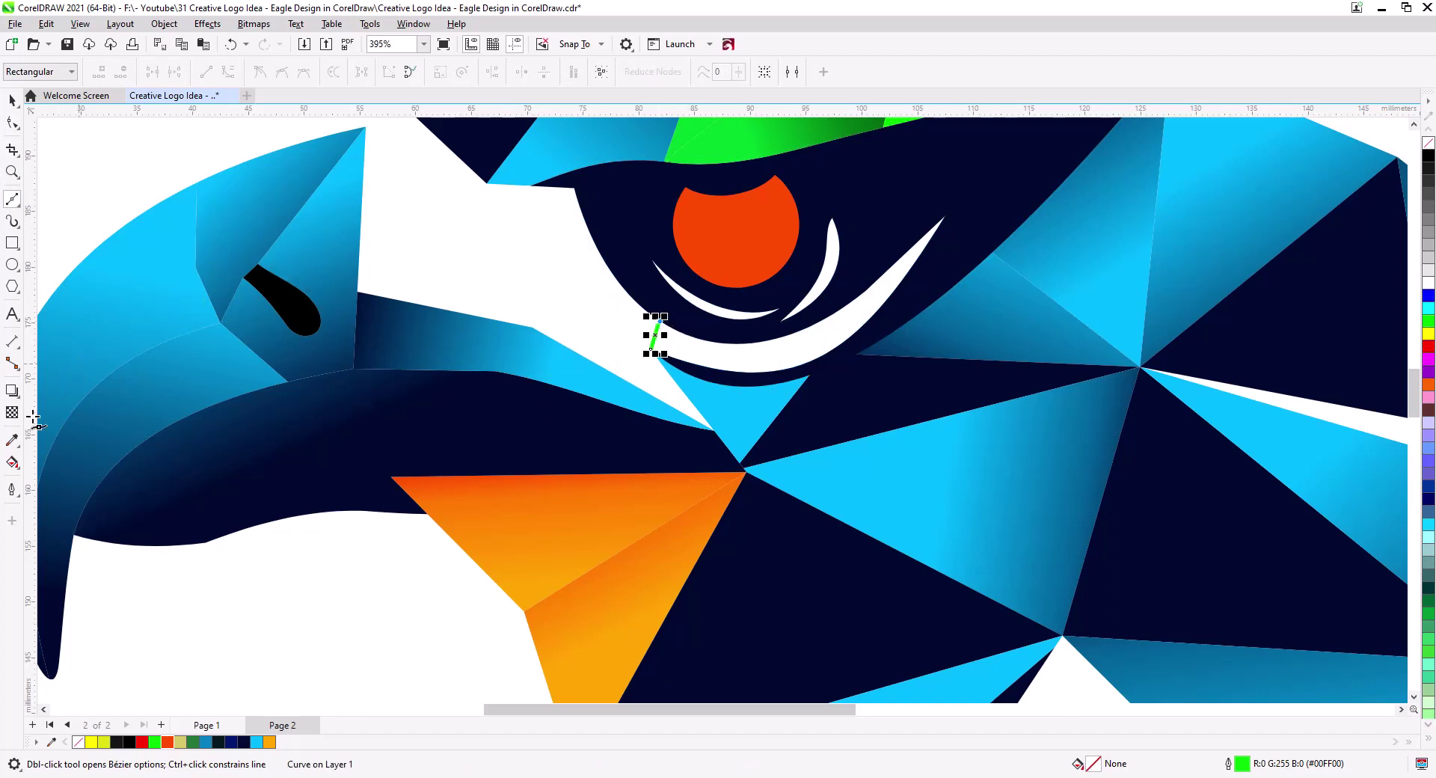
{"action": "left_click", "coordinate": [13, 463]}
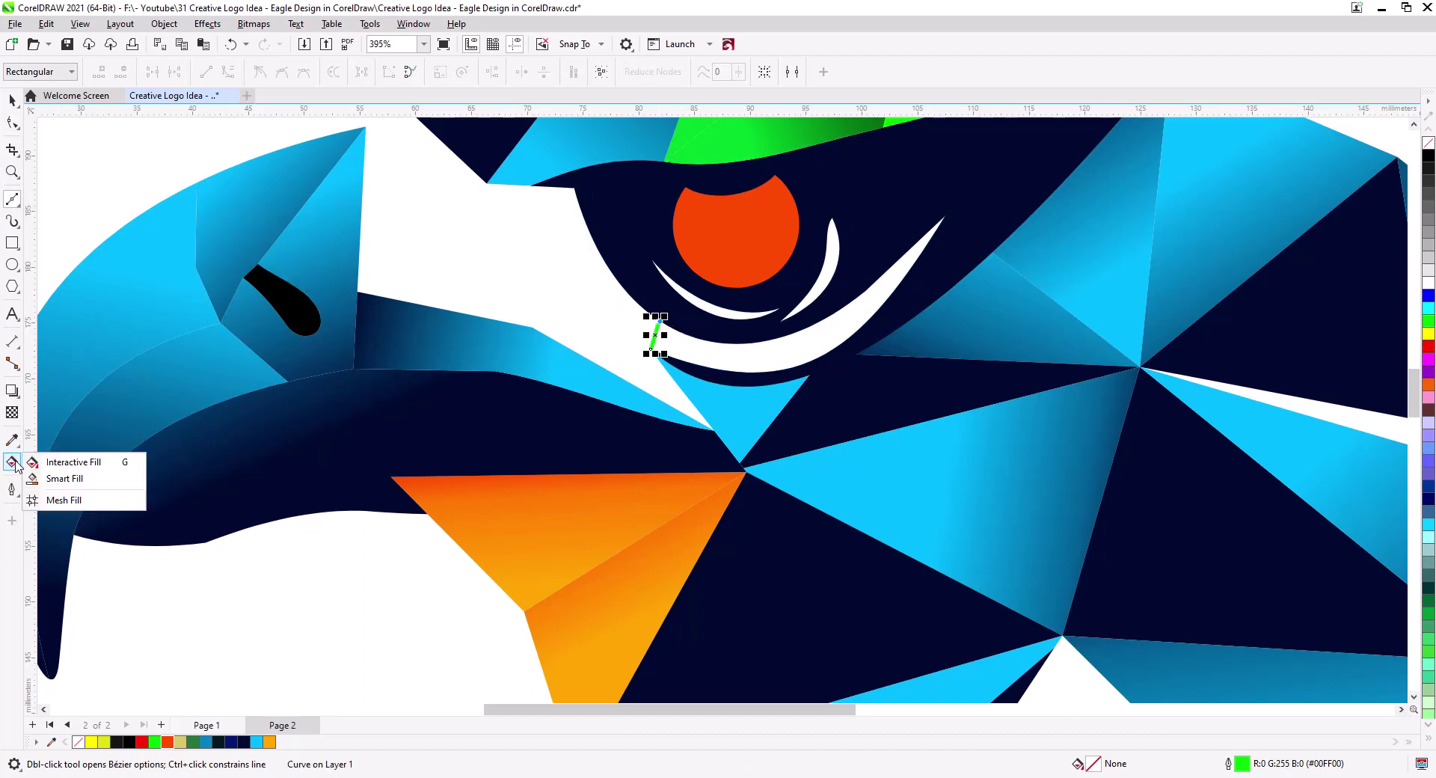
{"action": "left_click", "coordinate": [79, 478]}
{"action": "left_click", "coordinate": [774, 362]}
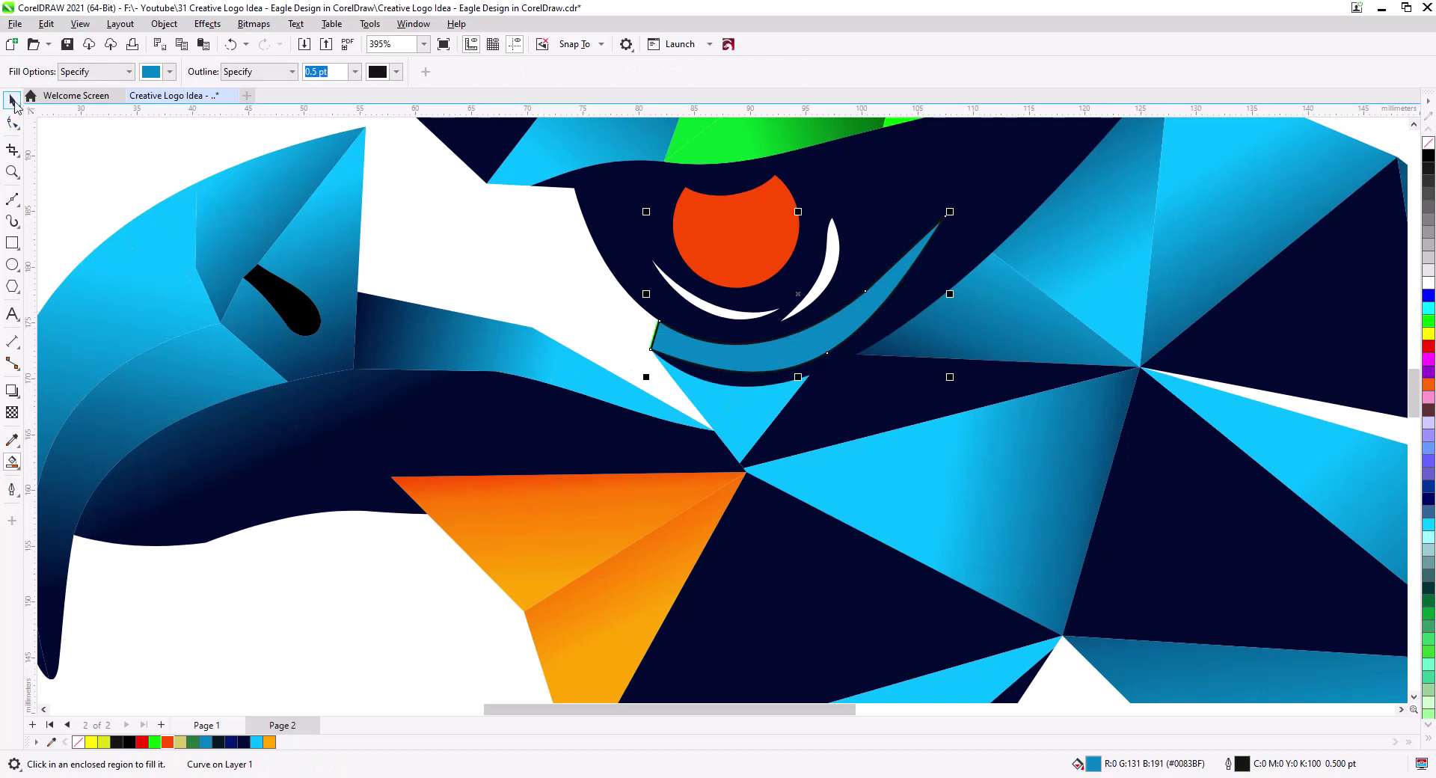
Delete the short green guide line, and give the crescent beneath the eye a light blue fill without an outline
{"action": "left_click", "coordinate": [13, 100]}
{"action": "left_click_drag", "start_coordinate": [615, 312], "coordinate": [695, 372]}
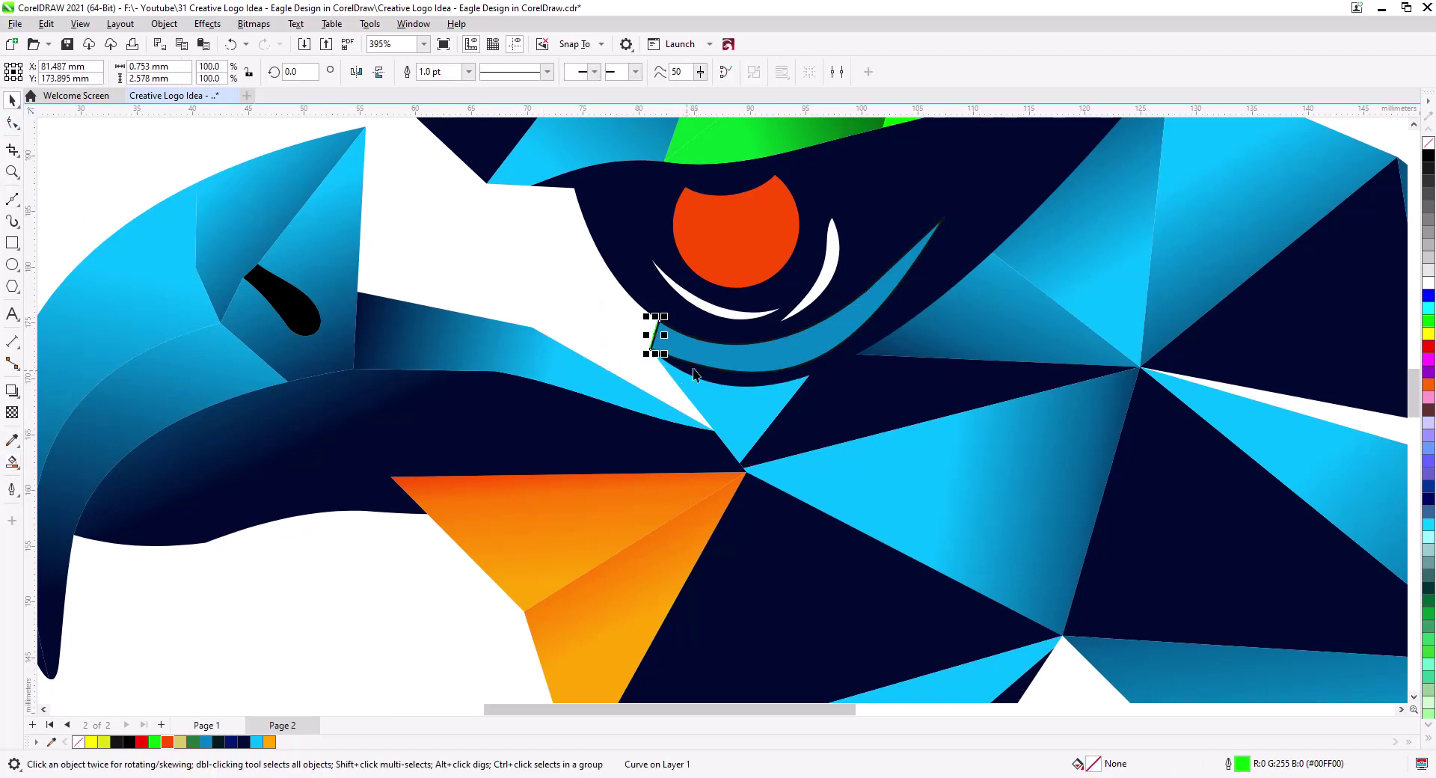
{"action": "left_click", "coordinate": [719, 359]}
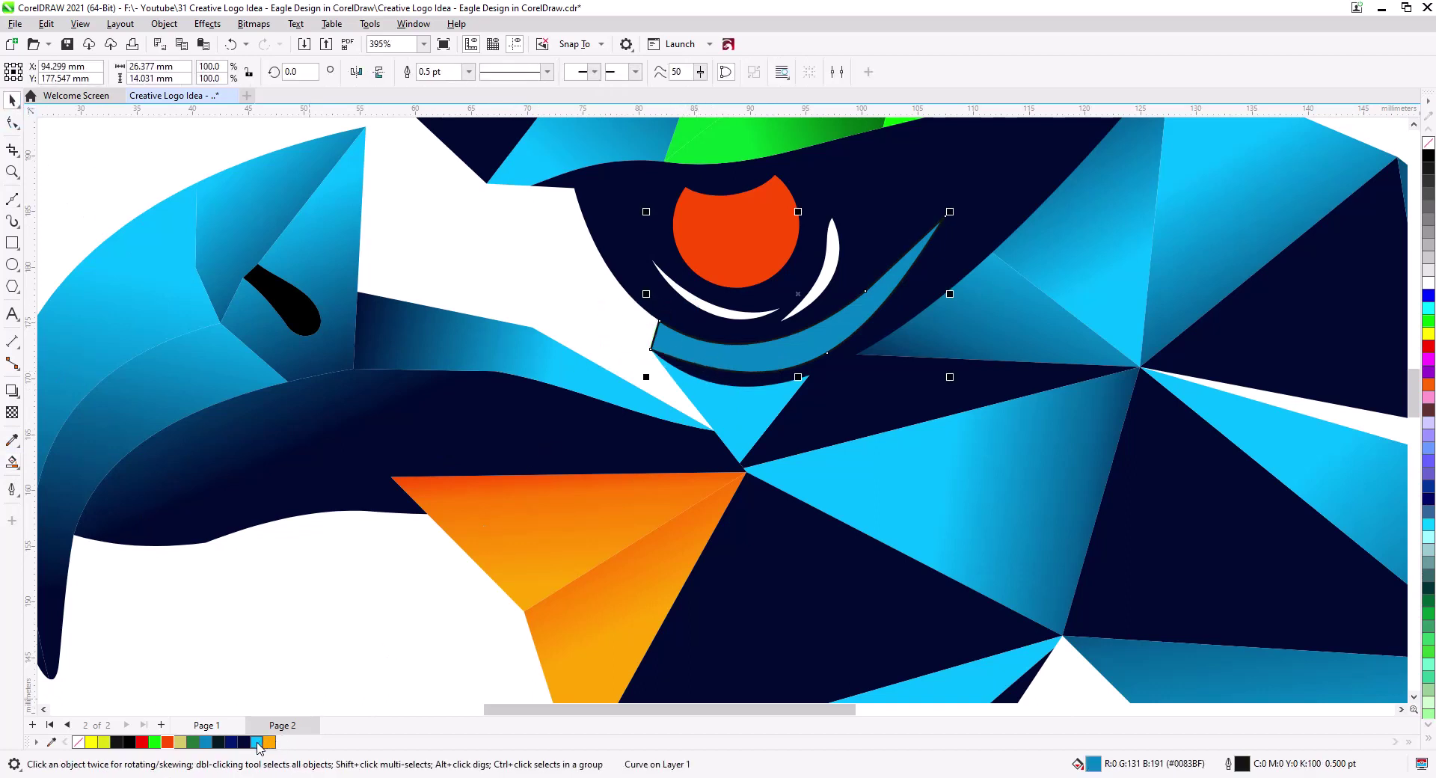
{"action": "left_click_drag", "start_coordinate": [256, 743], "coordinate": [714, 445]}
{"action": "left_click_drag", "start_coordinate": [763, 352], "coordinate": [763, 356]}
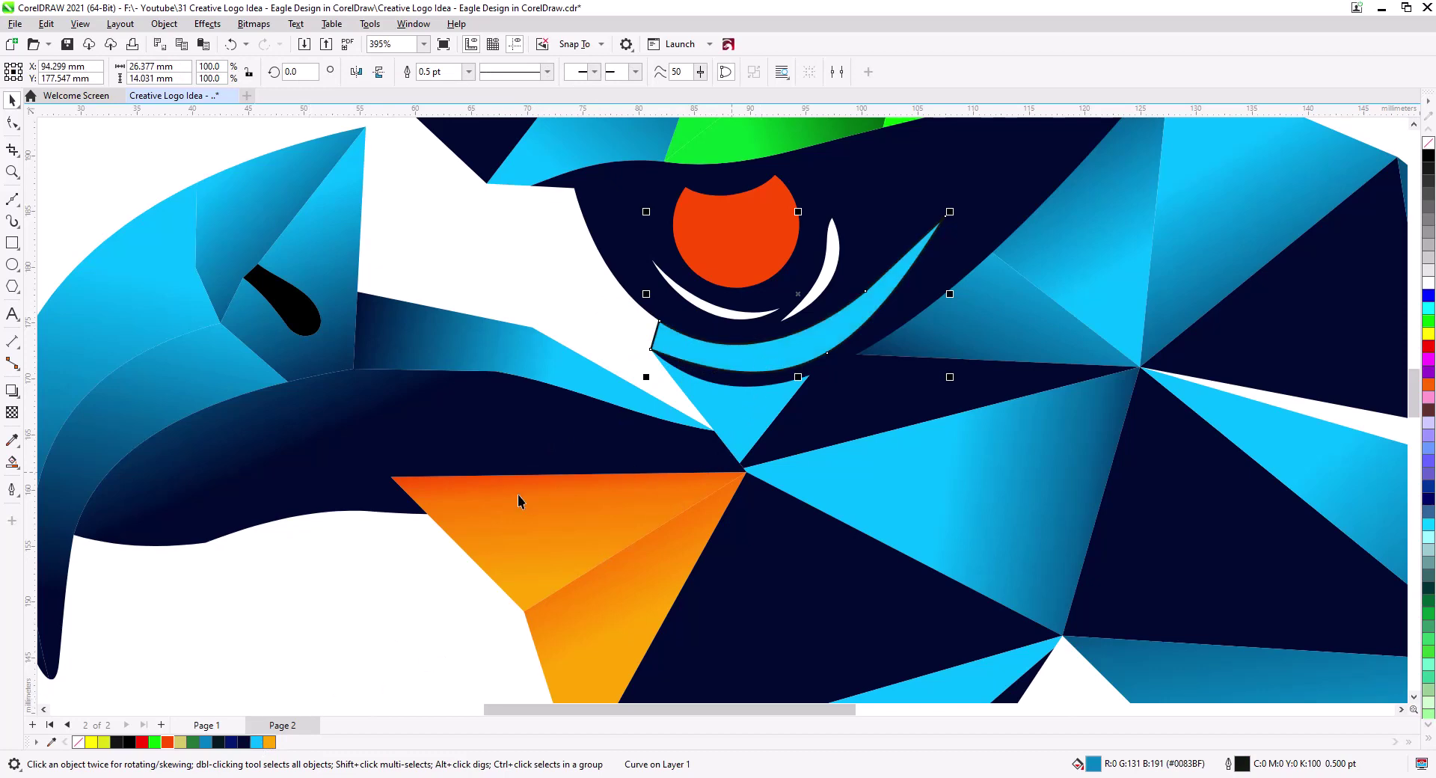
{"action": "right_click", "coordinate": [1428, 143]}
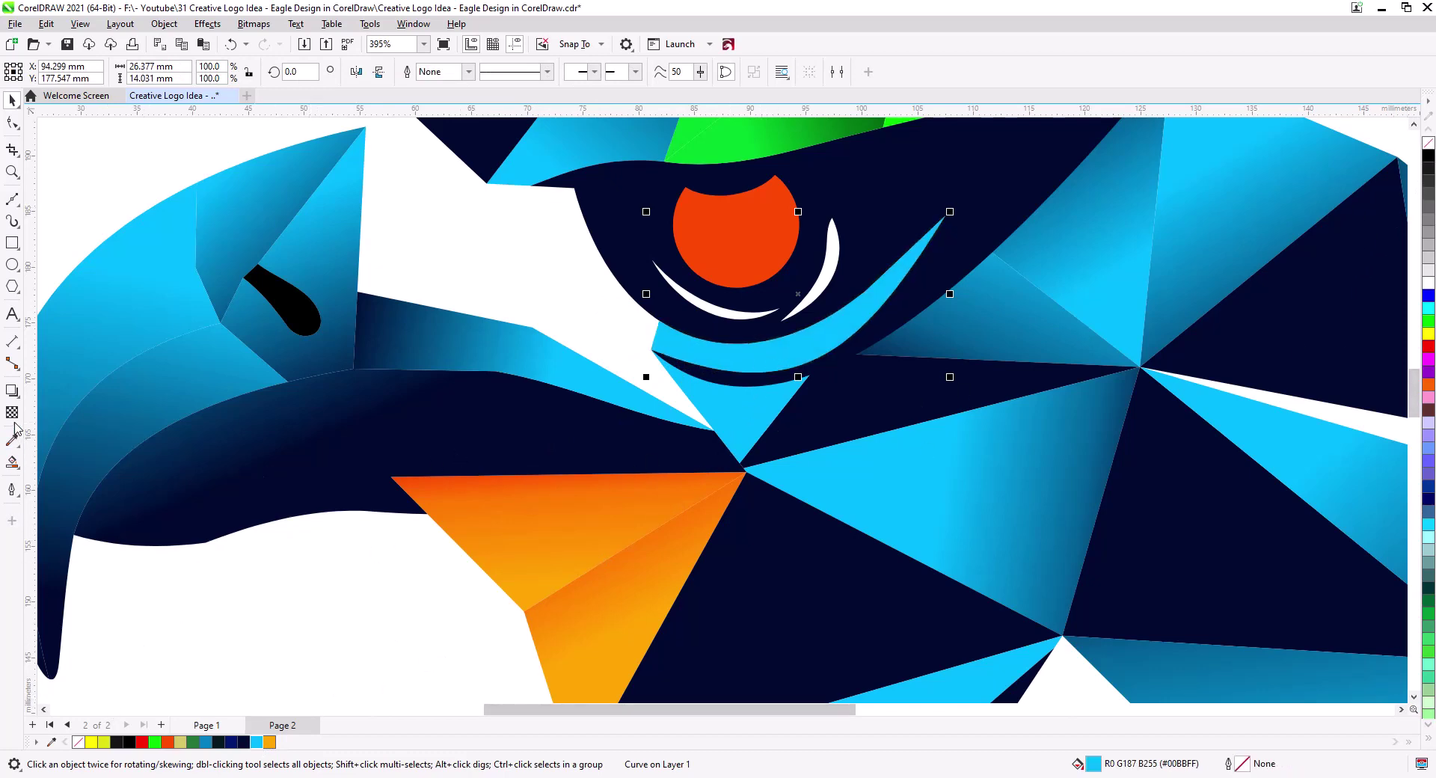
Give the crescent beneath the eye a linear gradient from light blue at the rear tip to white at the beak end
{"action": "left_click", "coordinate": [12, 463]}
{"action": "left_click", "coordinate": [56, 458]}
{"action": "left_click_drag", "start_coordinate": [926, 256], "coordinate": [740, 350]}
{"action": "left_click_drag", "start_coordinate": [926, 255], "coordinate": [982, 310]}
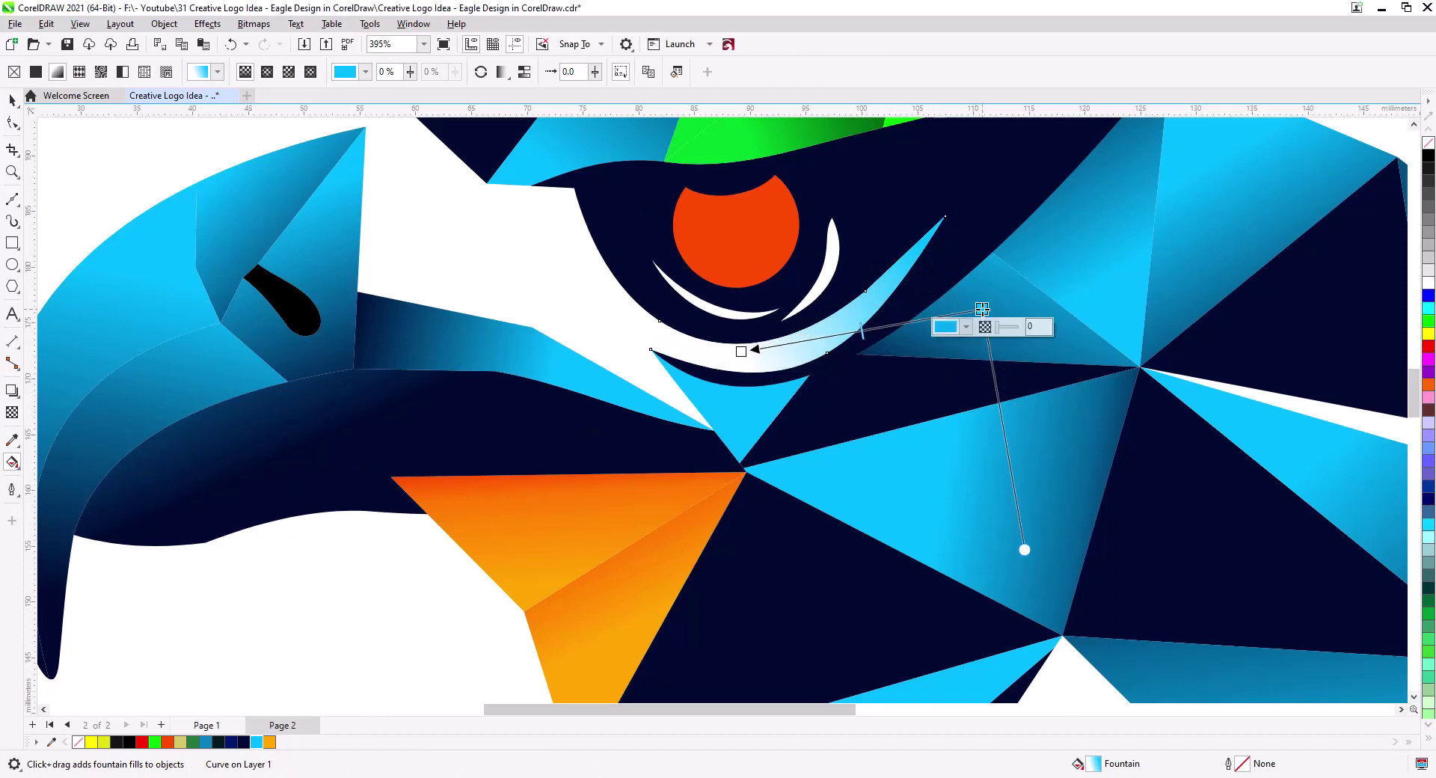
{"action": "left_click_drag", "start_coordinate": [742, 352], "coordinate": [677, 346]}
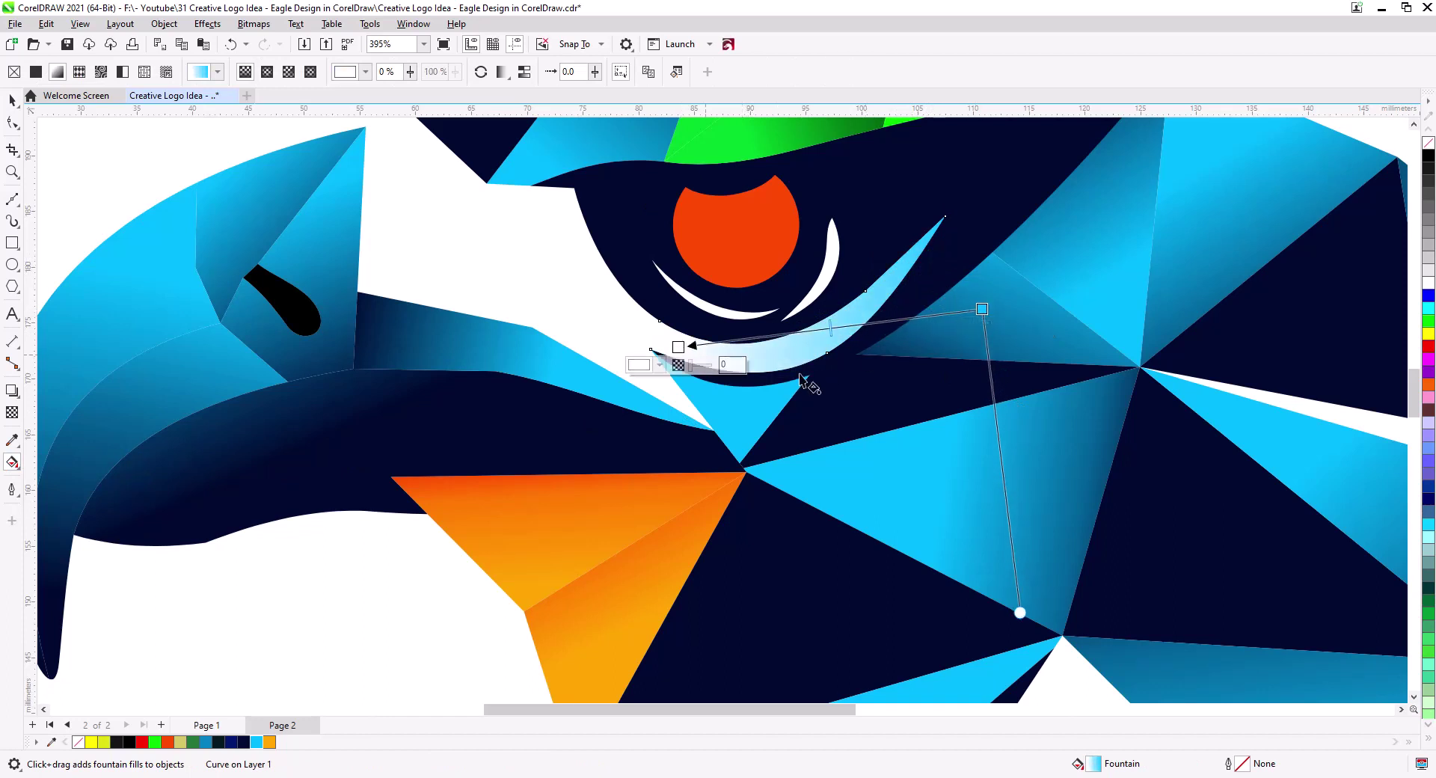
{"action": "left_click_drag", "start_coordinate": [982, 311], "coordinate": [1025, 302]}
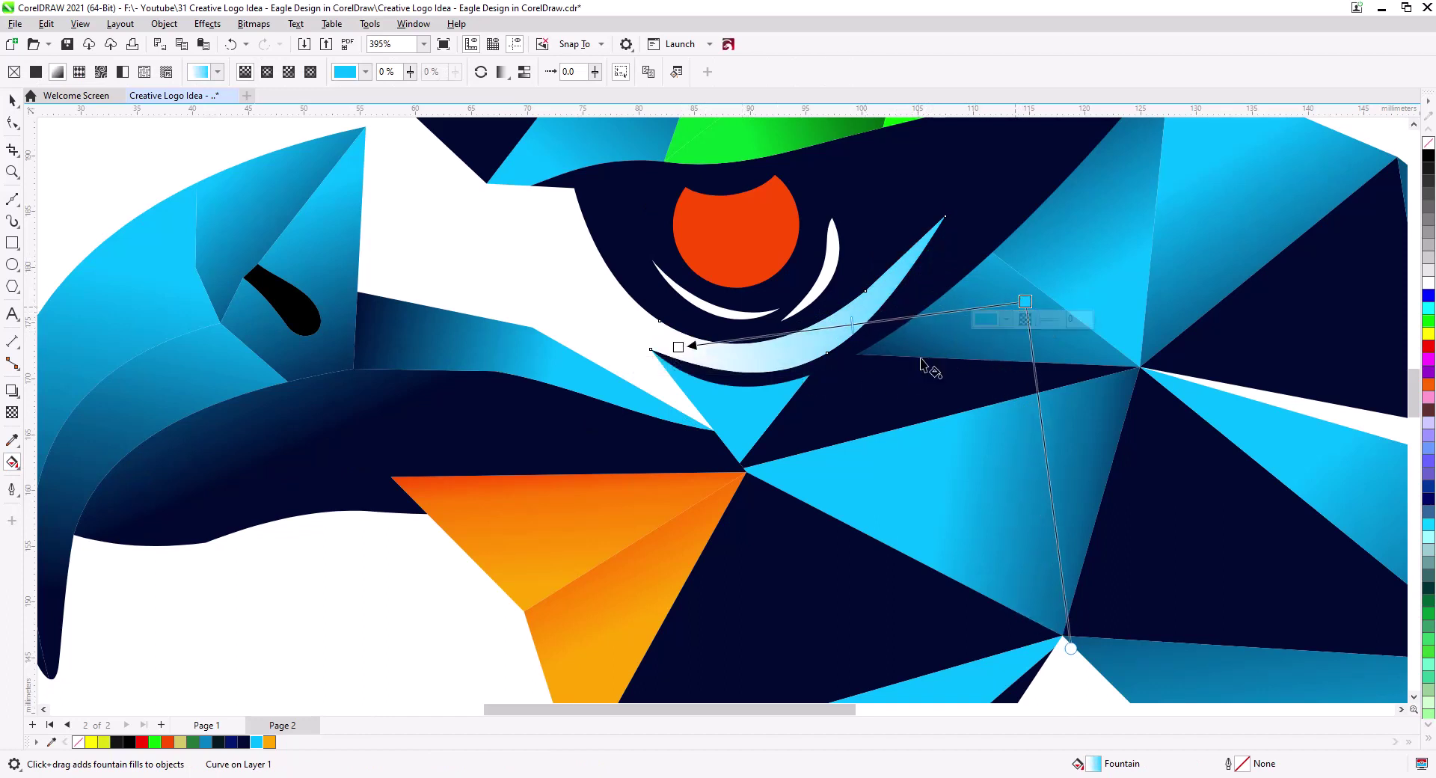
{"action": "left_click", "coordinate": [13, 100]}
{"action": "scroll", "coordinate": [679, 453], "scroll_direction": "down", "scroll_amount": 3}
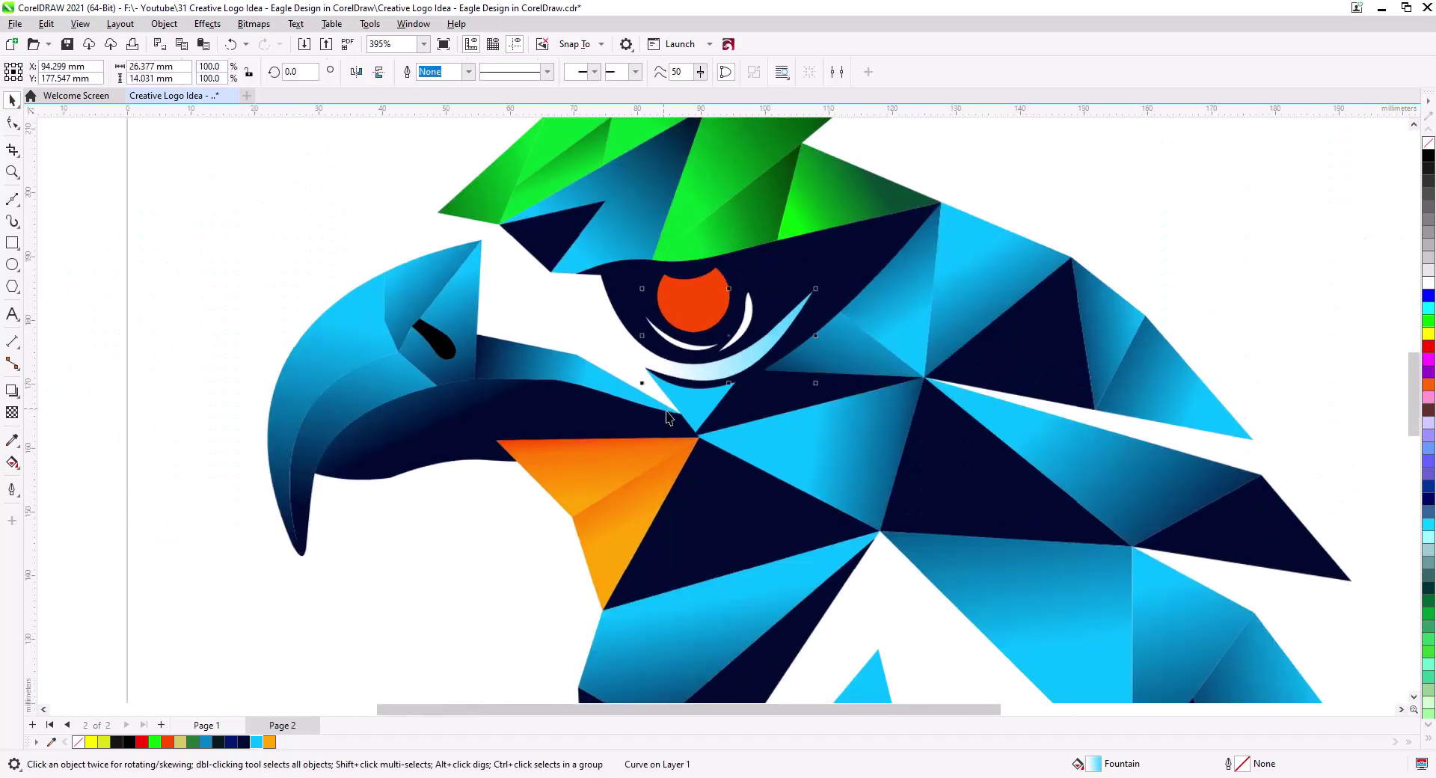
{"action": "left_click", "coordinate": [522, 563]}
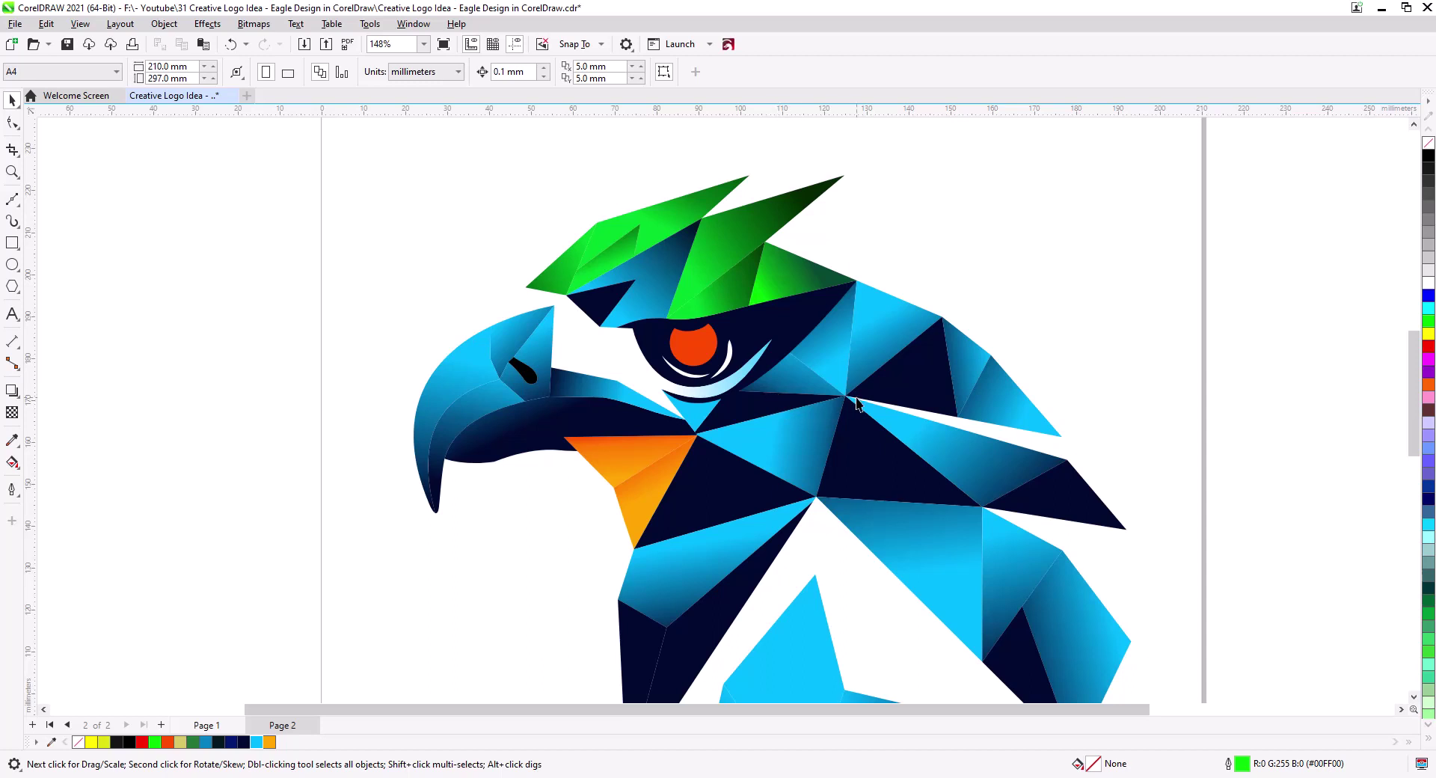
Recolour the triangle behind the eye dark navy and apply a linear gradient from navy at the rear to light blue at the eye
{"action": "left_click_drag", "start_coordinate": [862, 406], "coordinate": [796, 427]}
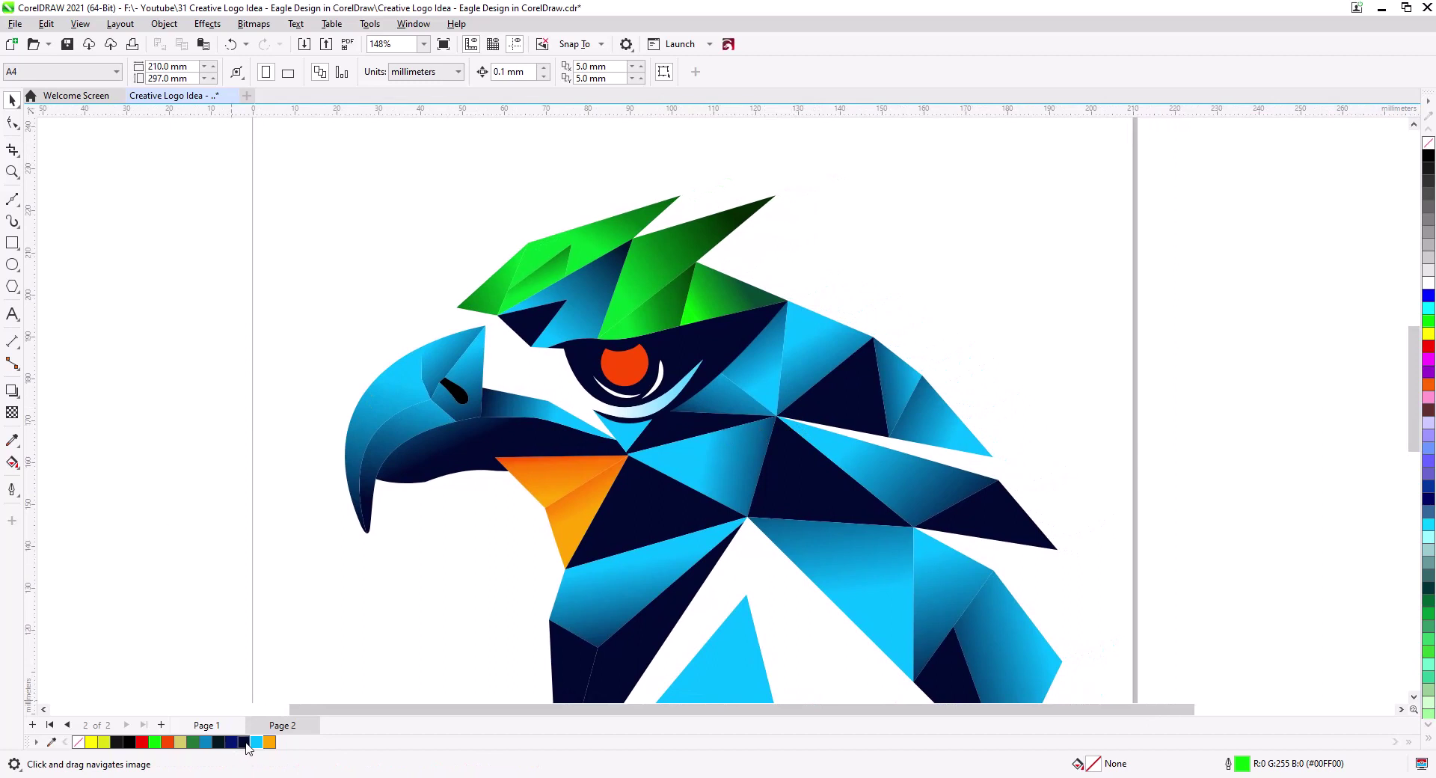
{"action": "left_click_drag", "start_coordinate": [703, 405], "coordinate": [761, 372]}
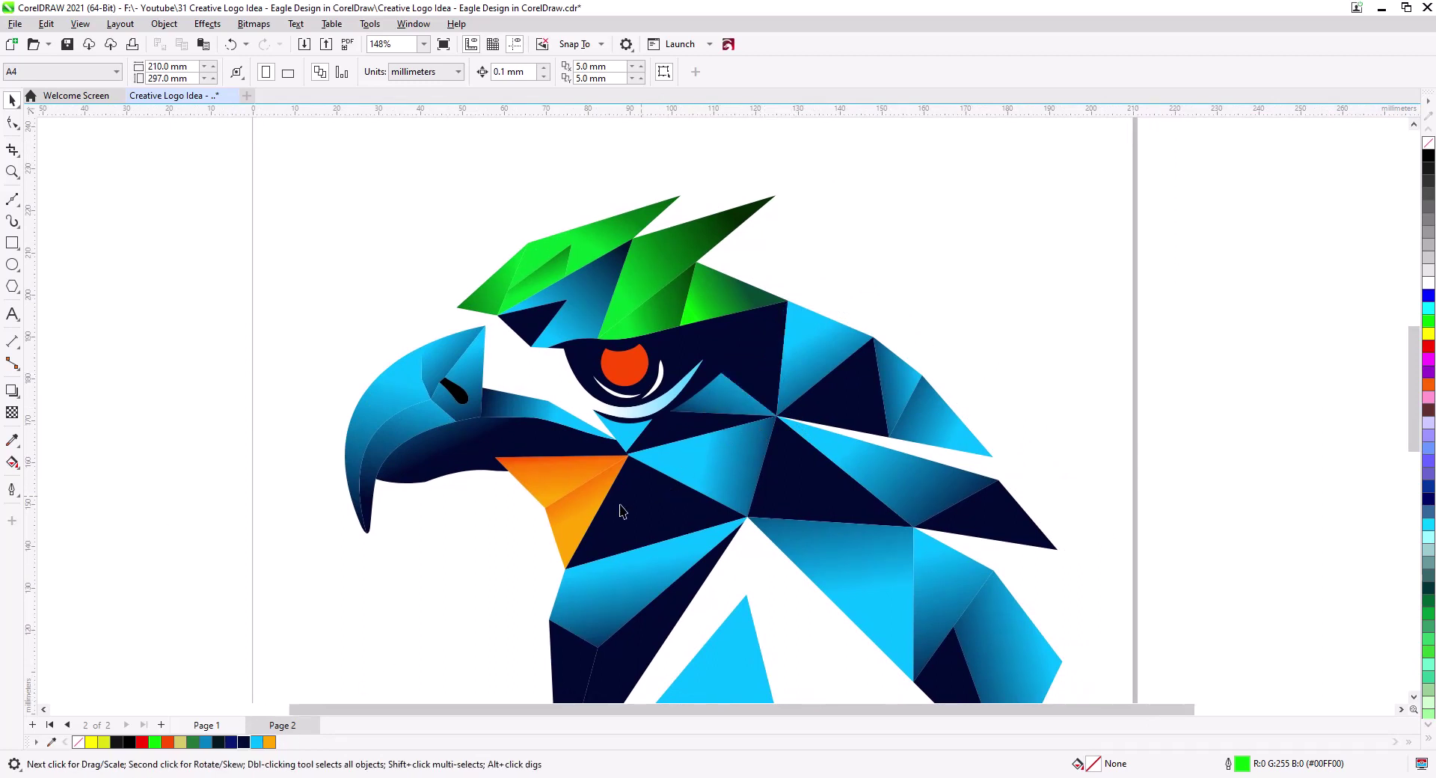
{"action": "left_click", "coordinate": [762, 383]}
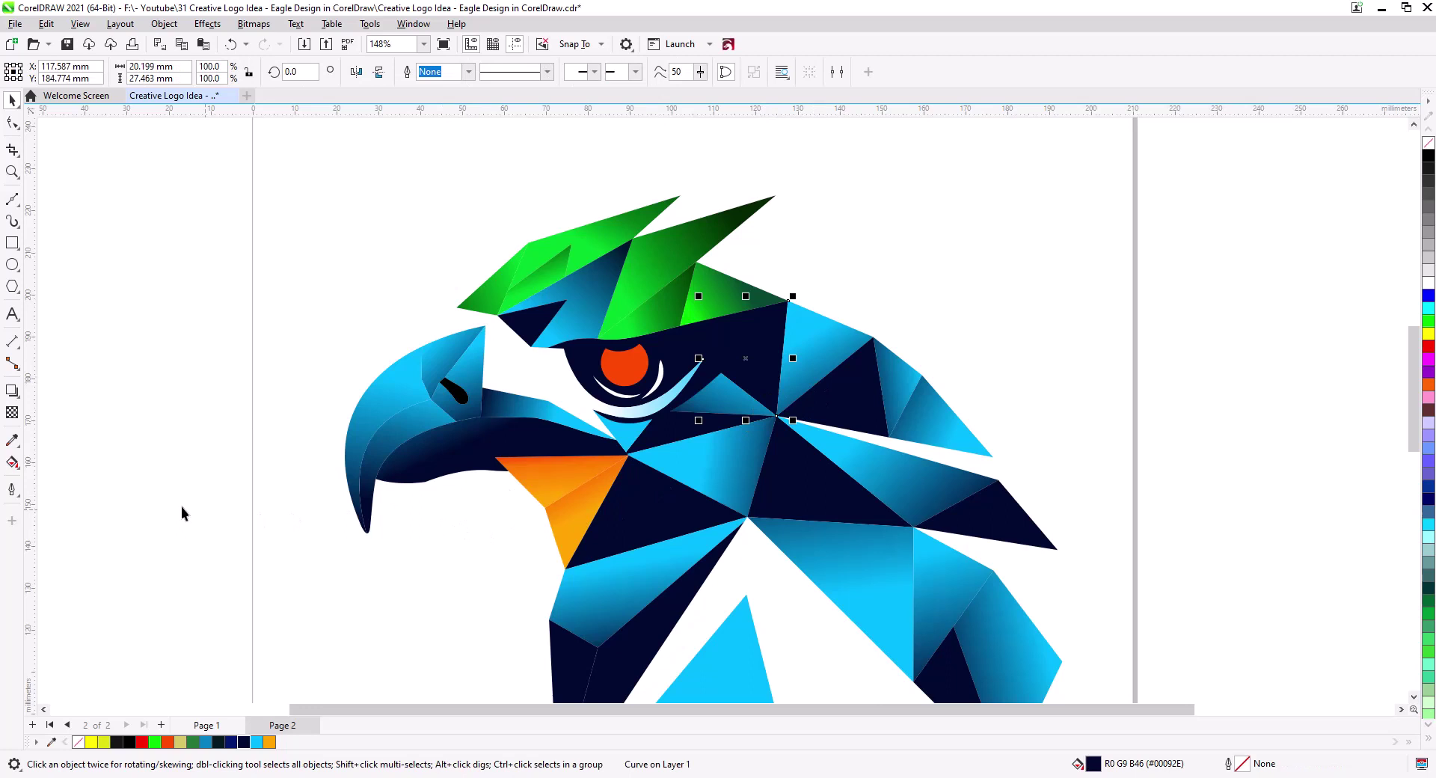
{"action": "left_click", "coordinate": [12, 461]}
{"action": "left_click_drag", "start_coordinate": [811, 370], "coordinate": [745, 358]}
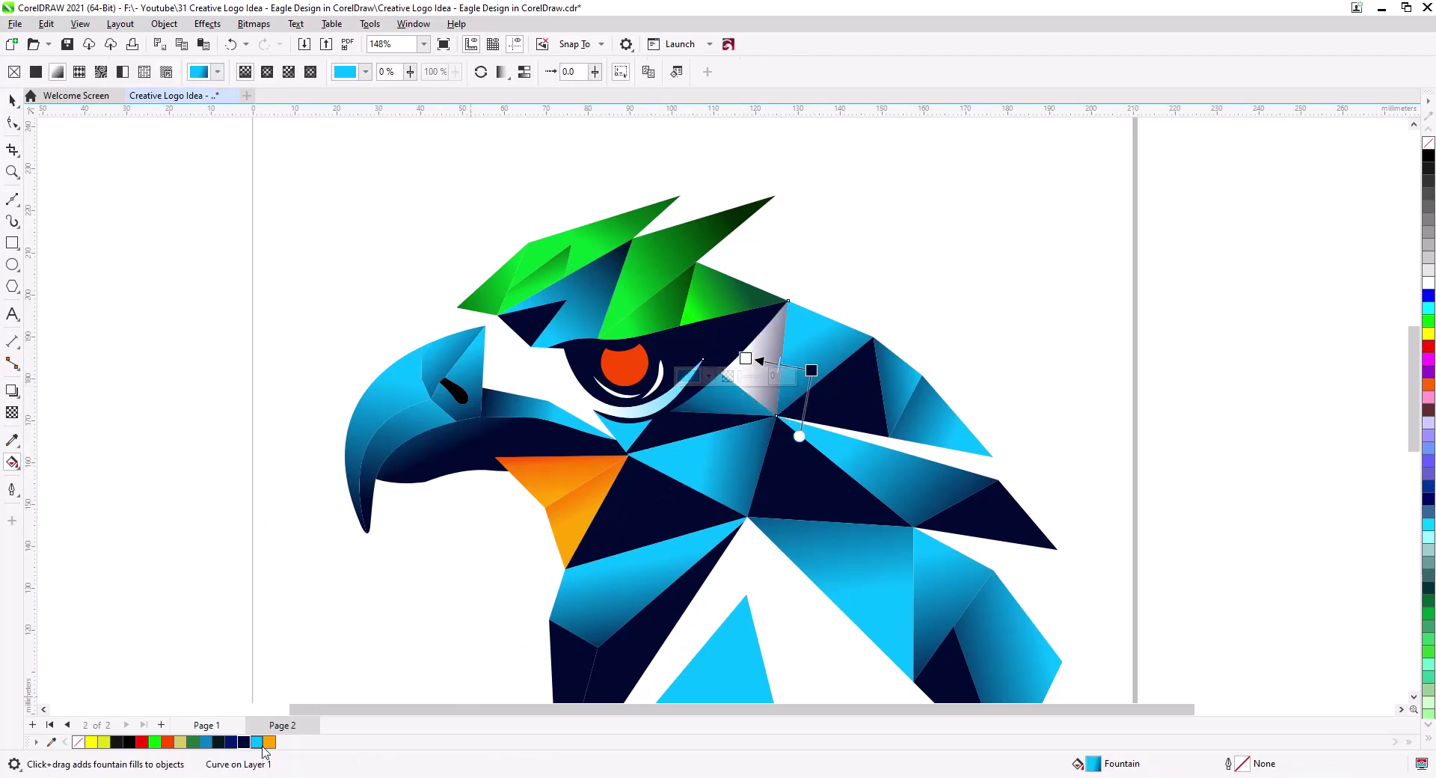
{"action": "left_click_drag", "start_coordinate": [263, 747], "coordinate": [747, 364]}
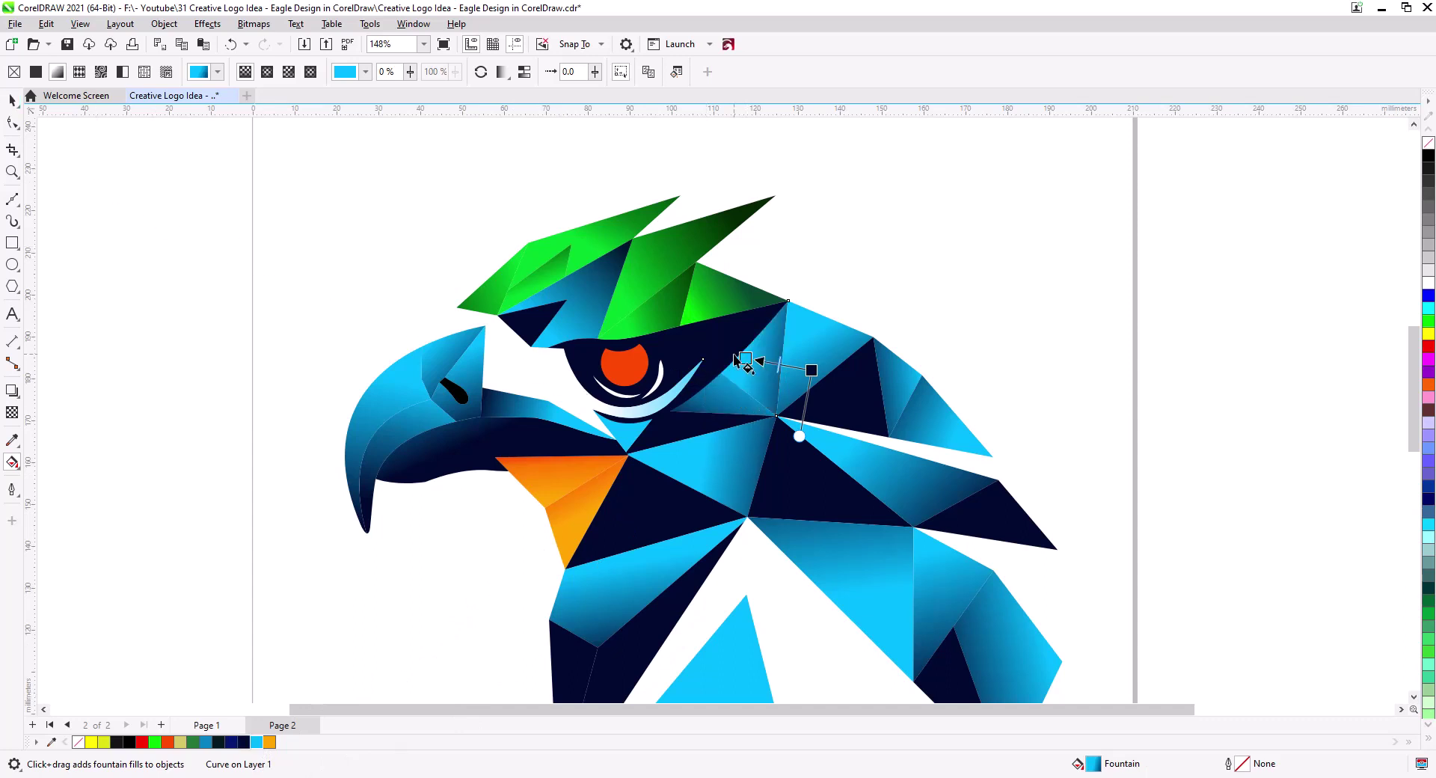
Reposition both ends of the gradient in the triangle behind the eye so that navy dominates its rear part
{"action": "left_click_drag", "start_coordinate": [735, 355], "coordinate": [683, 335]}
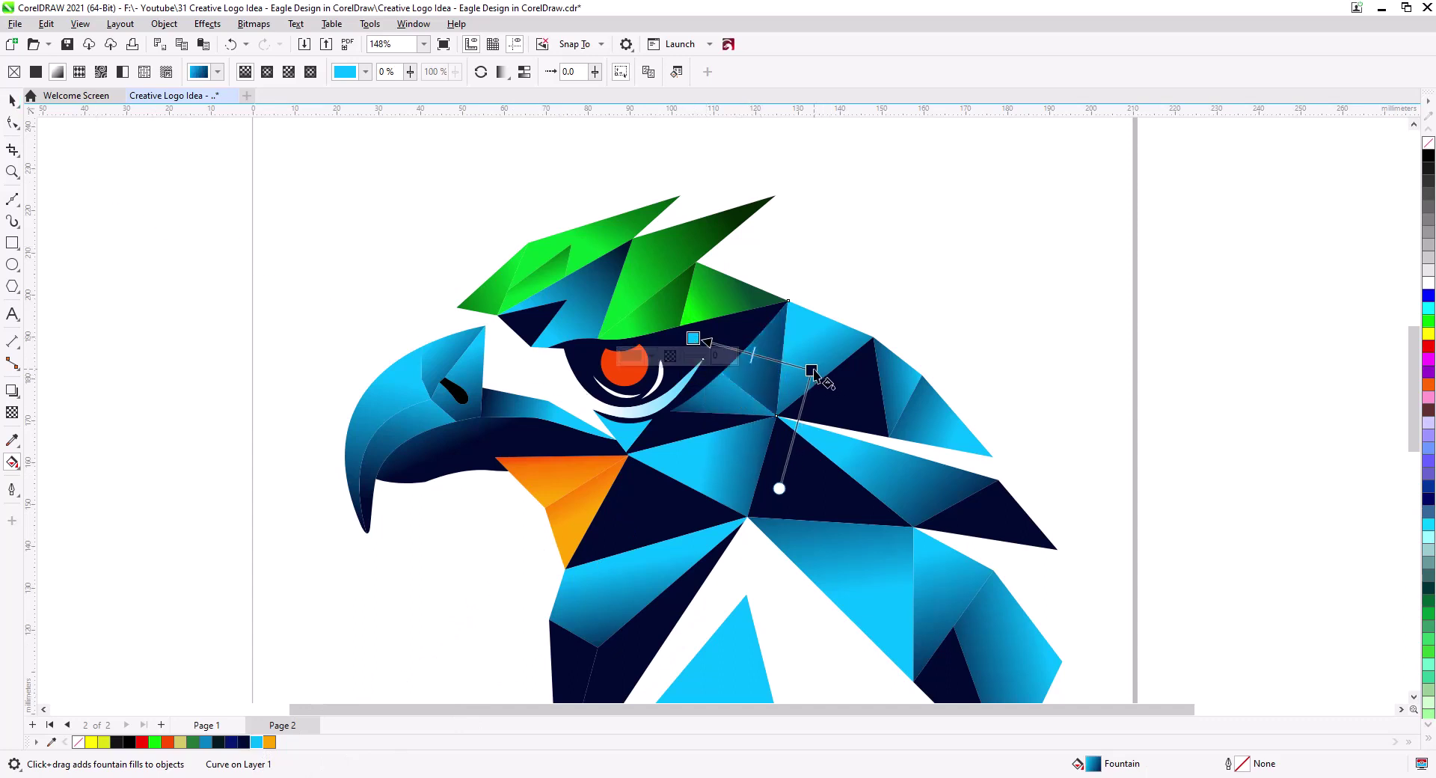
{"action": "left_click_drag", "start_coordinate": [814, 374], "coordinate": [768, 364]}
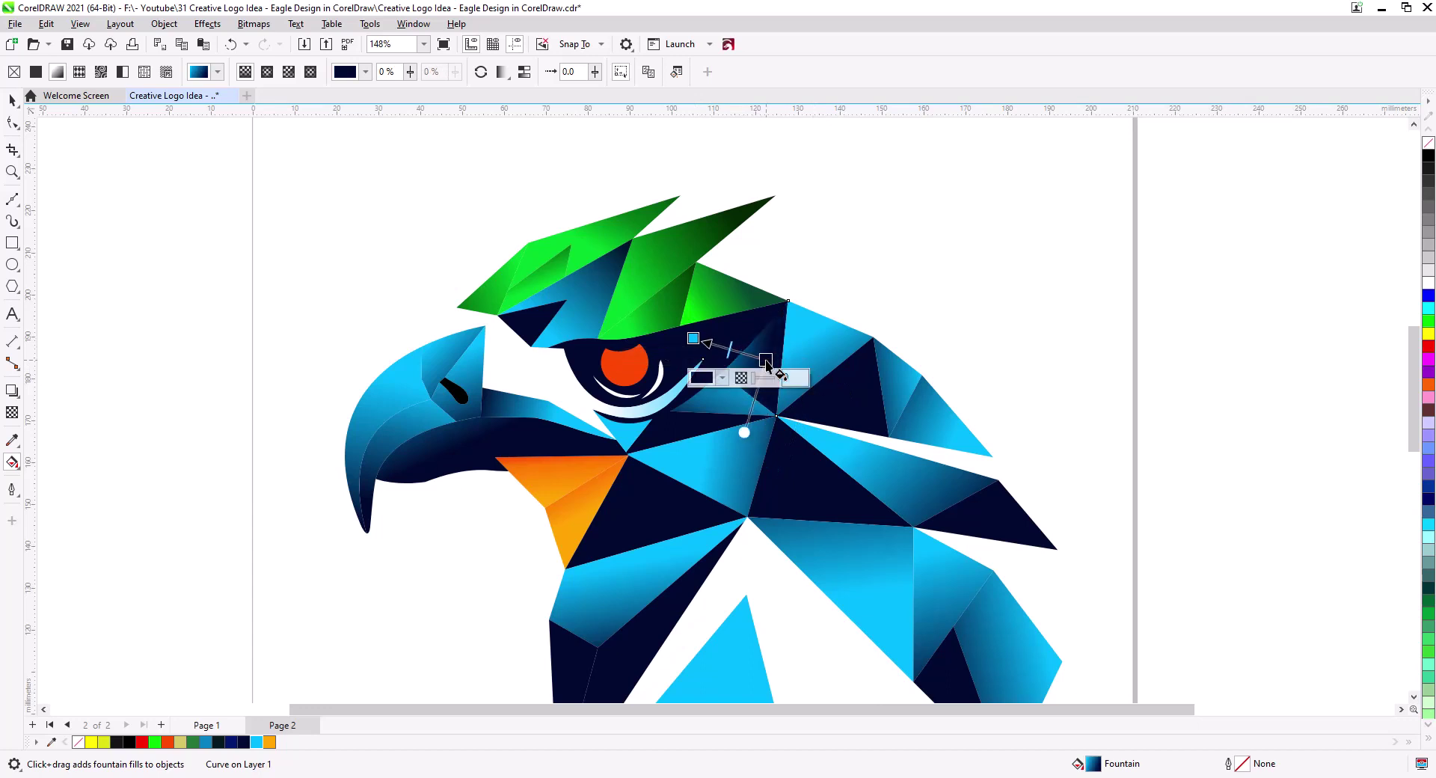
{"action": "left_click_drag", "start_coordinate": [693, 338], "coordinate": [694, 327]}
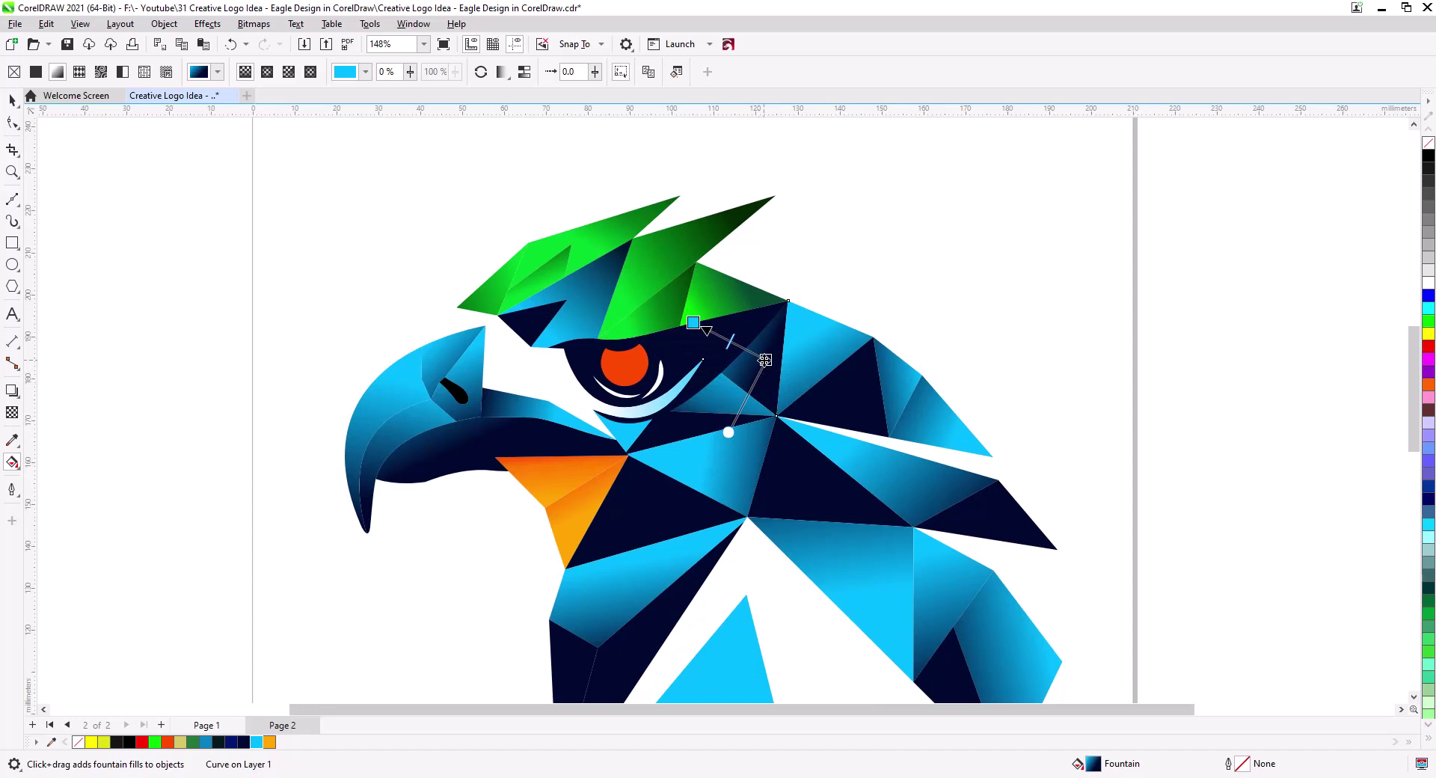
{"action": "left_click_drag", "start_coordinate": [763, 359], "coordinate": [764, 356]}
Realign the gradient of the small triangle below it, with navy at the lower front and light blue towards the upper rear
{"action": "left_click", "coordinate": [729, 406]}
{"action": "left_click_drag", "start_coordinate": [695, 436], "coordinate": [667, 442]}
{"action": "left_click_drag", "start_coordinate": [728, 356], "coordinate": [773, 368]}
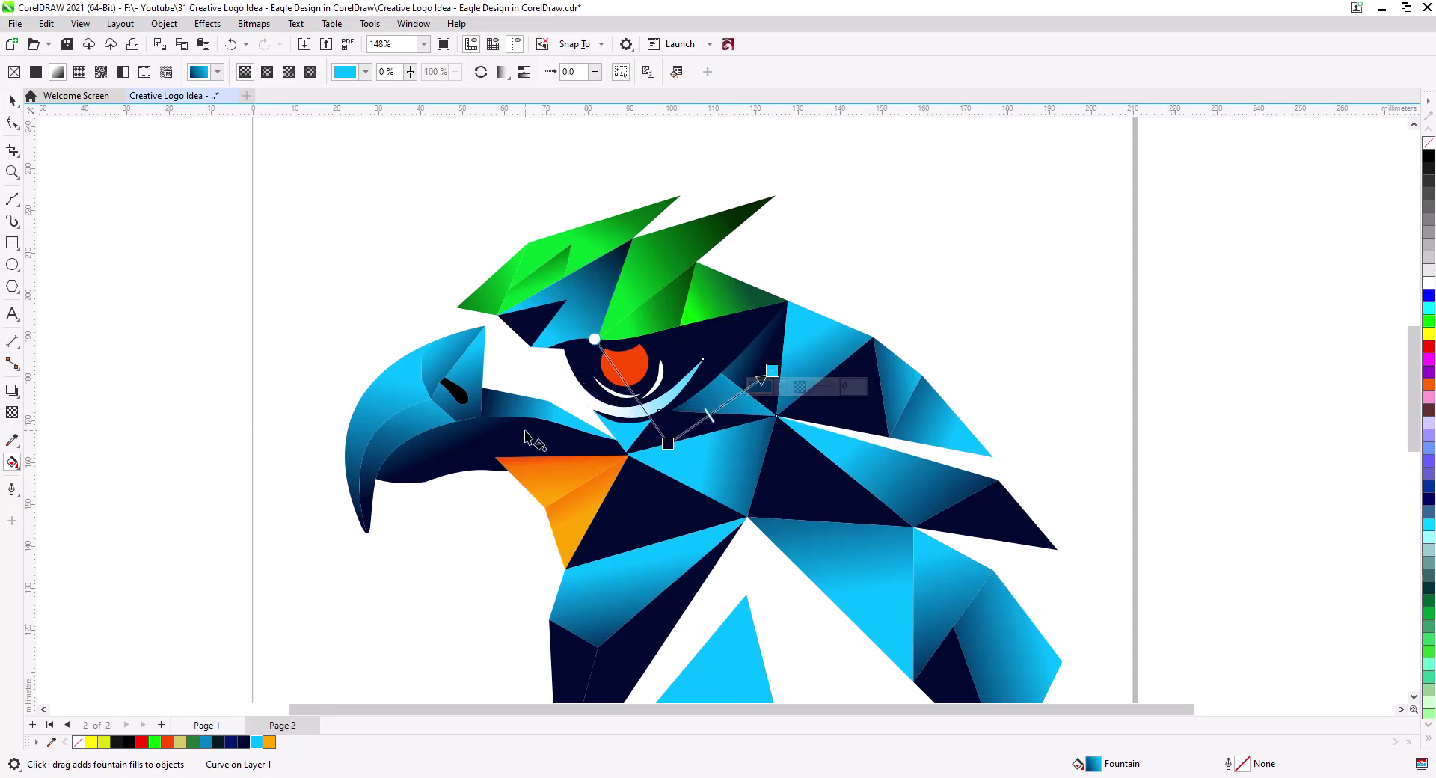
Redirect the gradient of the adjacent blue shape on the back of the head, with light blue towards the eye and navy towards the back
{"action": "left_click", "coordinate": [830, 362]}
{"action": "mouse_move", "coordinate": [813, 336]}
{"action": "left_mouse_down"}
{"action": "mouse_move", "coordinate": [775, 314]}
{"action": "mouse_move", "coordinate": [761, 358]}
{"action": "left_mouse_up"}
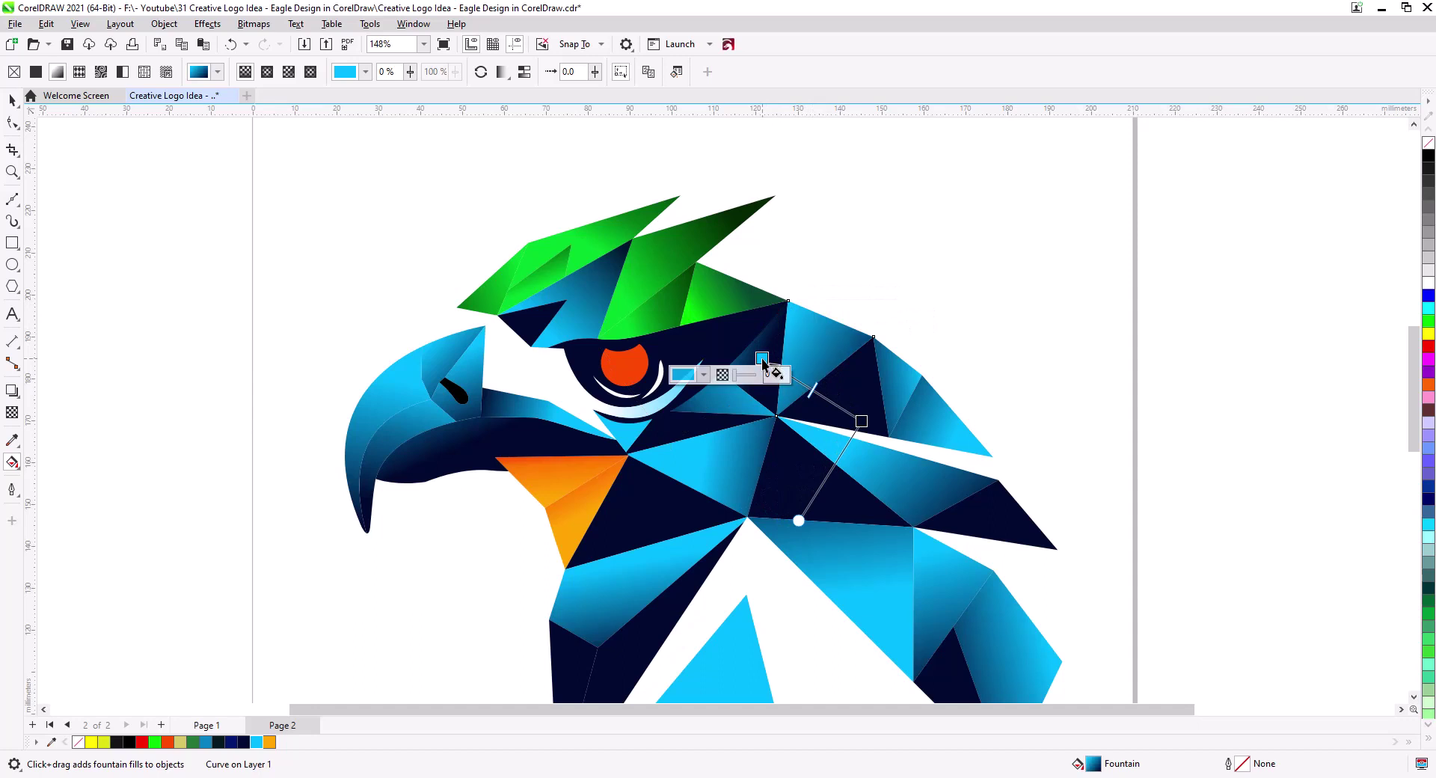
{"action": "left_click_drag", "start_coordinate": [861, 423], "coordinate": [900, 380]}
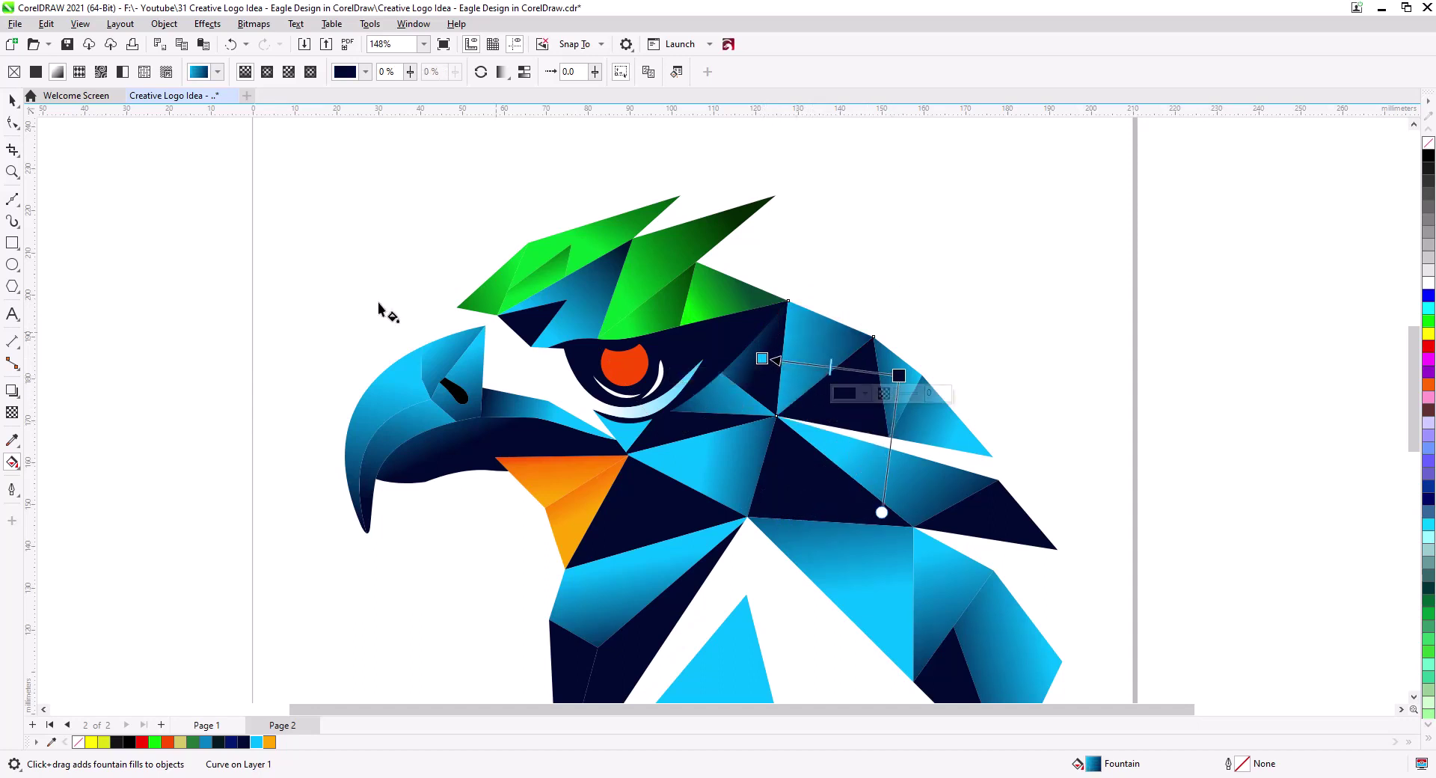
{"action": "key", "text": "space"}
{"action": "left_click", "coordinate": [70, 153]}
{"action": "scroll", "coordinate": [650, 427], "scroll_direction": "down", "scroll_amount": 3}
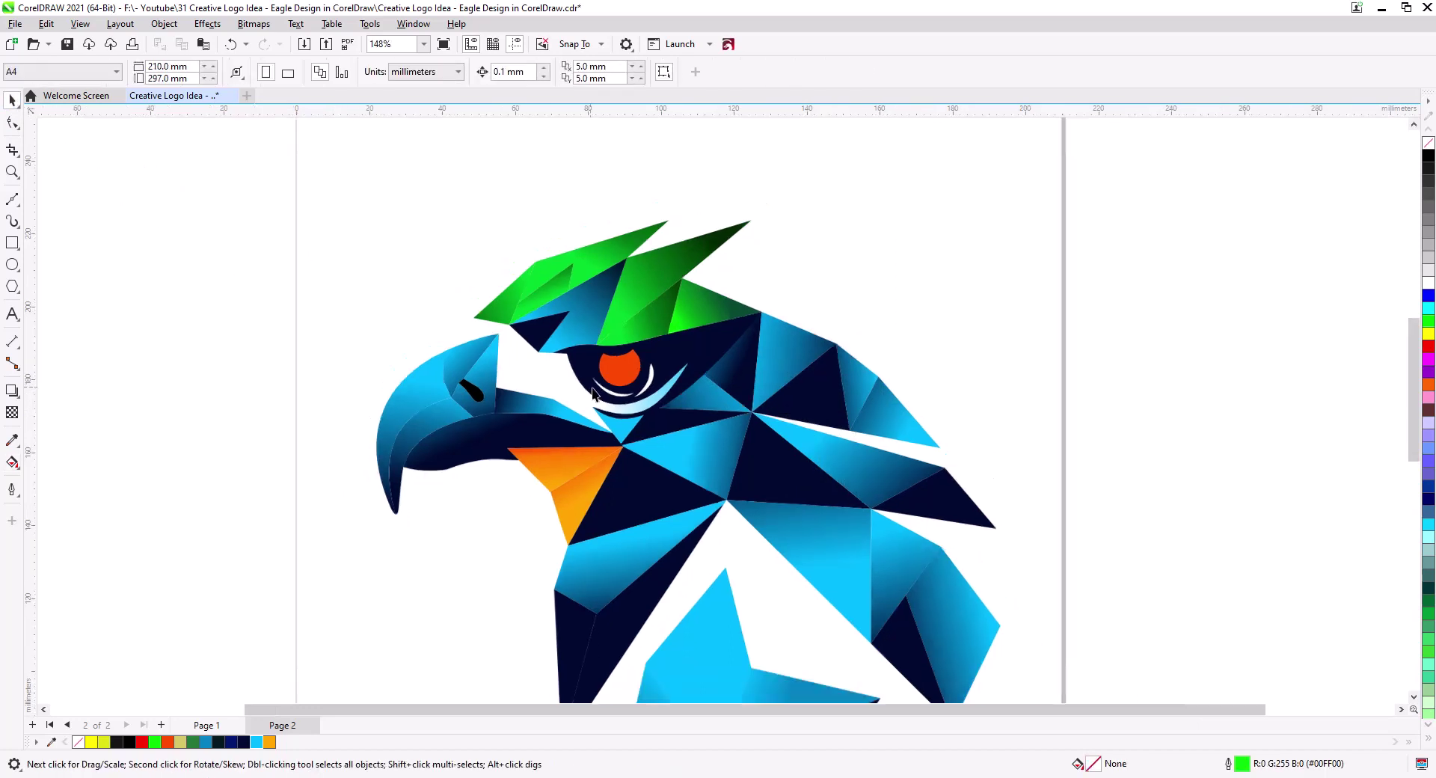
Flatten the red-orange iris by reducing its height, and shift it slightly towards the back of the head
{"action": "left_click_drag", "start_coordinate": [665, 415], "coordinate": [690, 399]}
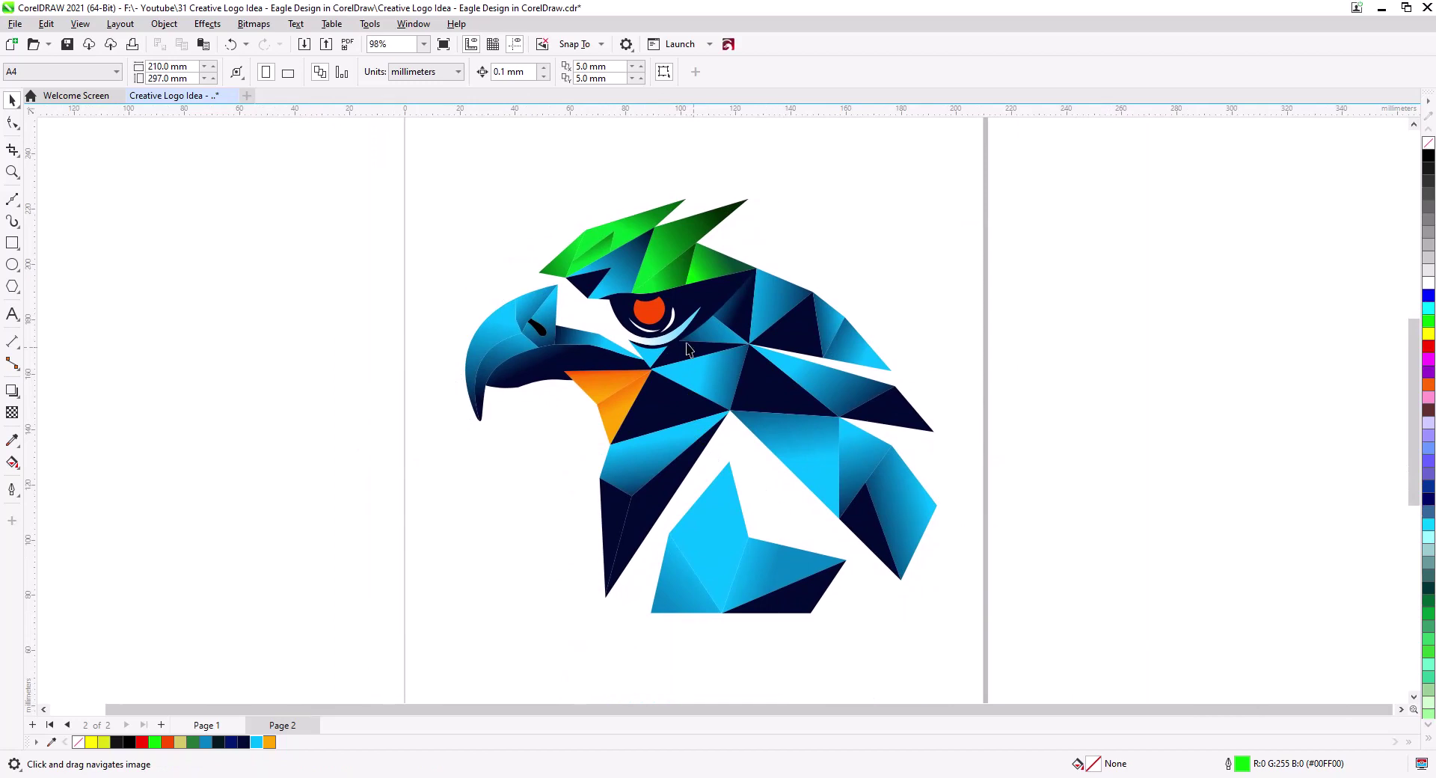
{"action": "scroll", "coordinate": [647, 322], "scroll_direction": "up", "scroll_amount": 3}
{"action": "left_click", "coordinate": [667, 323]}
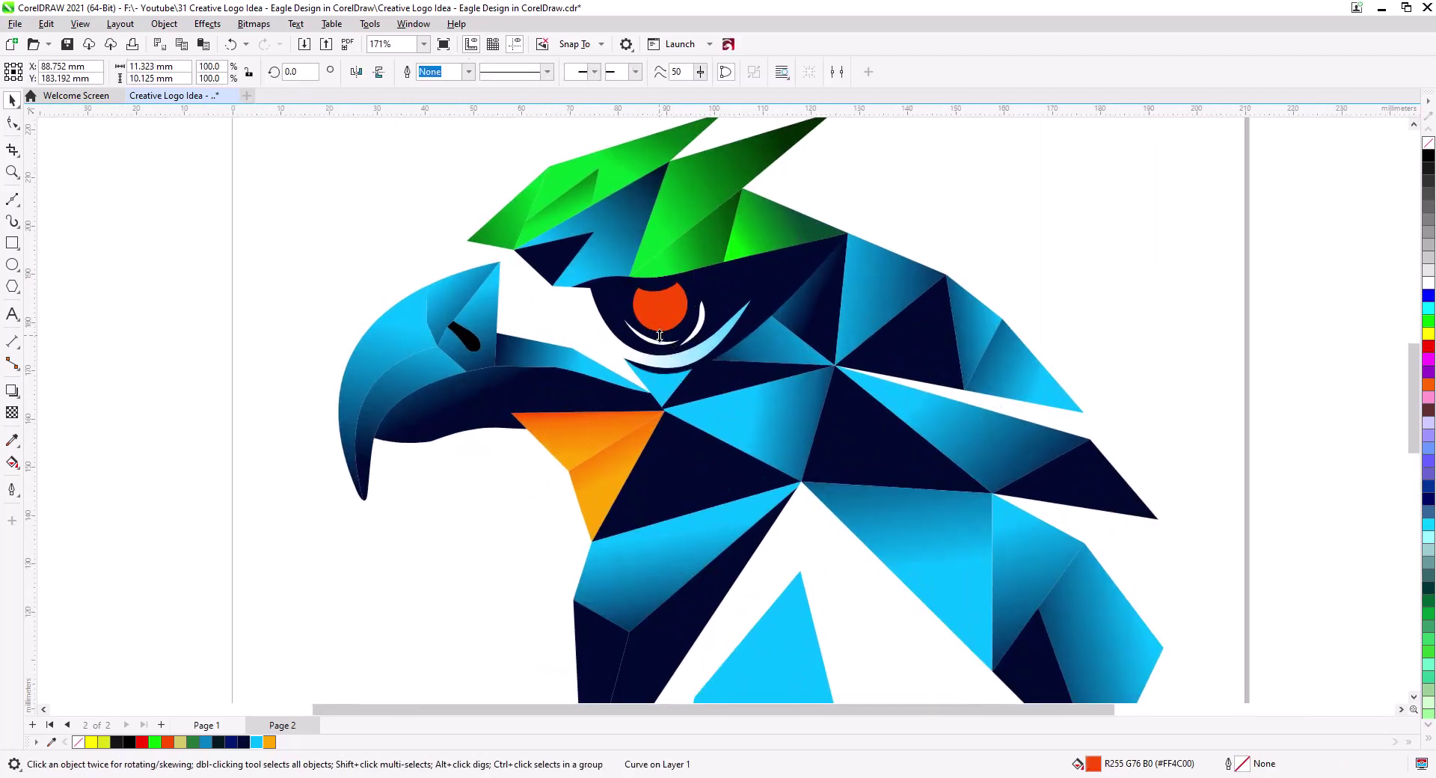
{"action": "left_click_drag", "start_coordinate": [660, 337], "coordinate": [661, 315]}
{"action": "left_click", "coordinate": [942, 220]}
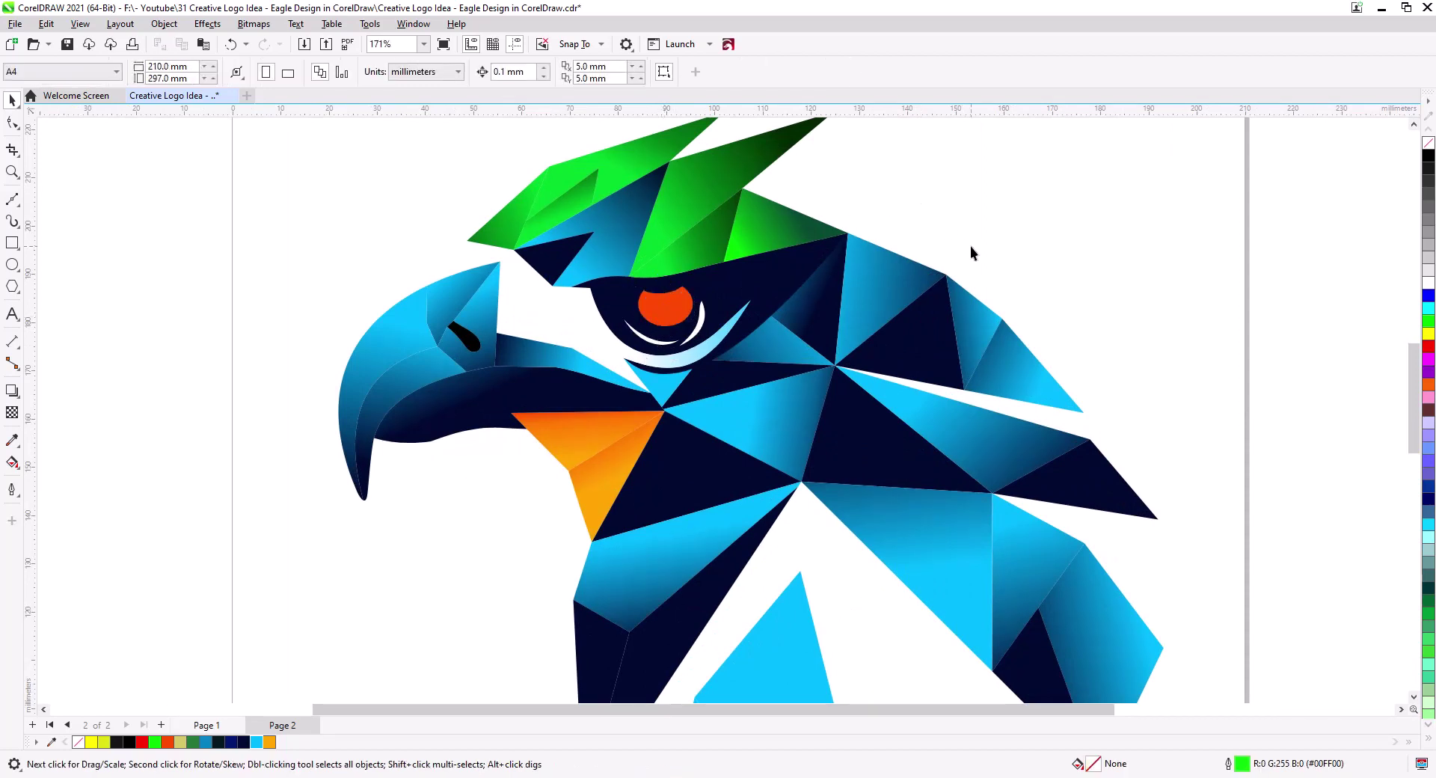
Draw a straight dividing line about 10.7 mm wide across the curved middle band of the beak, just below the nostril
{"action": "left_click_drag", "start_coordinate": [773, 435], "coordinate": [825, 433]}
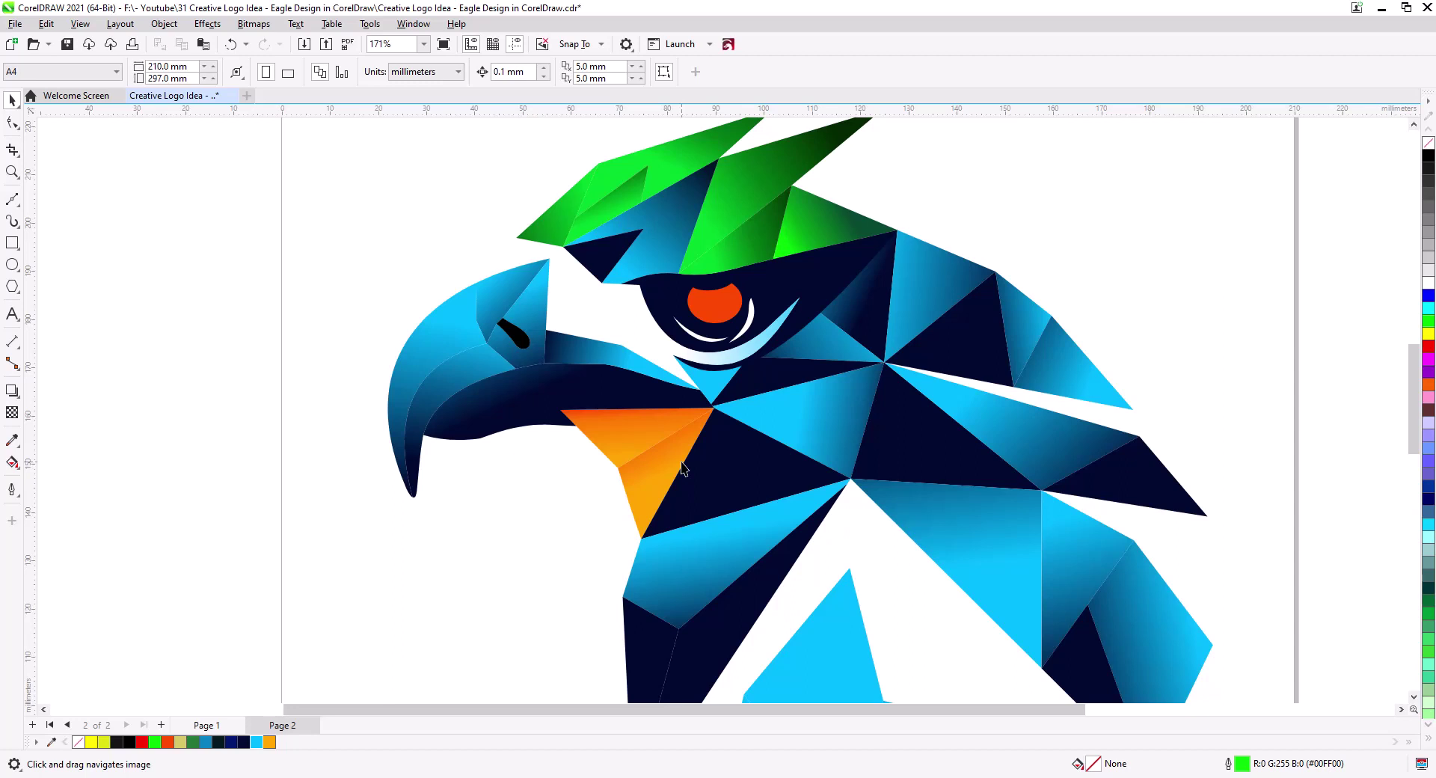
{"action": "scroll", "coordinate": [519, 443], "scroll_direction": "up", "scroll_amount": 1}
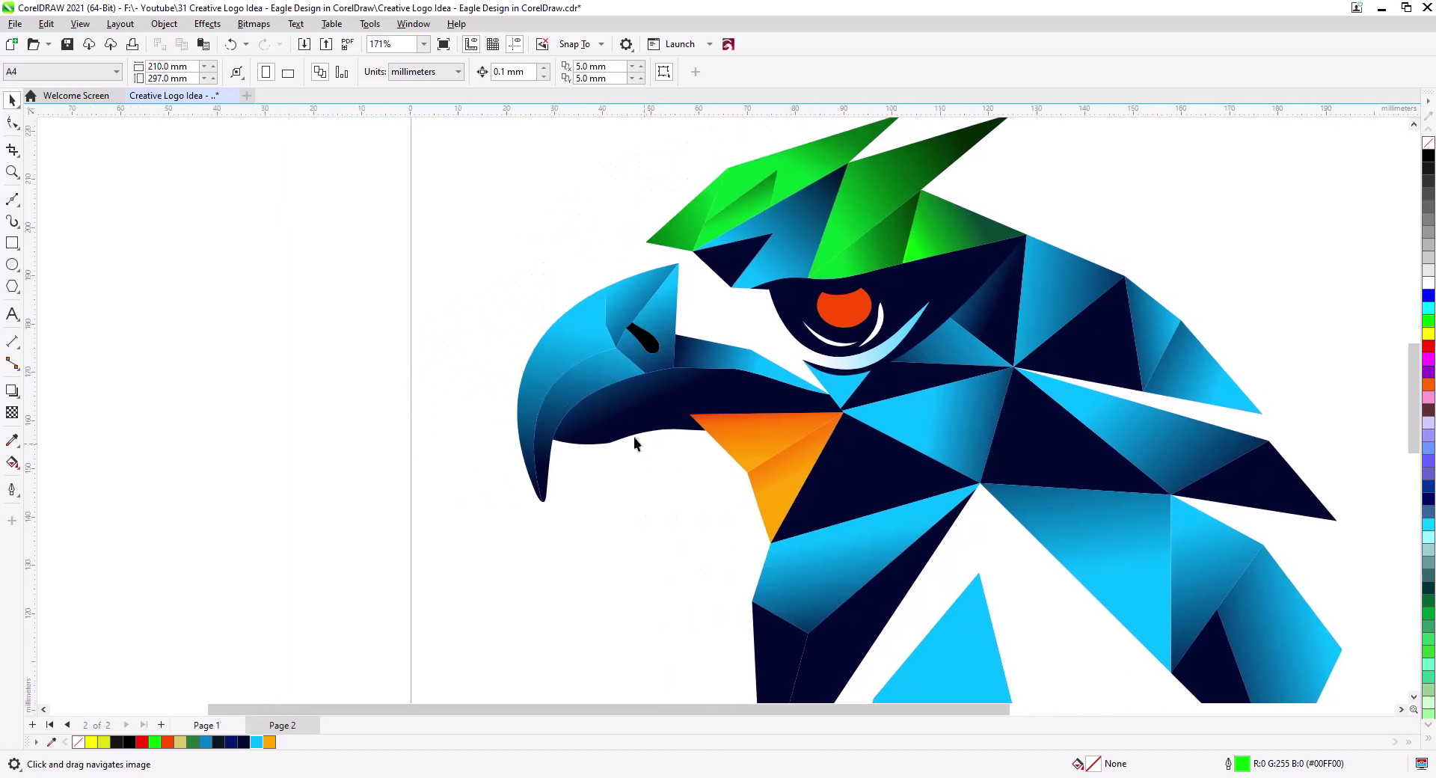
{"action": "scroll", "coordinate": [590, 407], "scroll_direction": "up", "scroll_amount": 2}
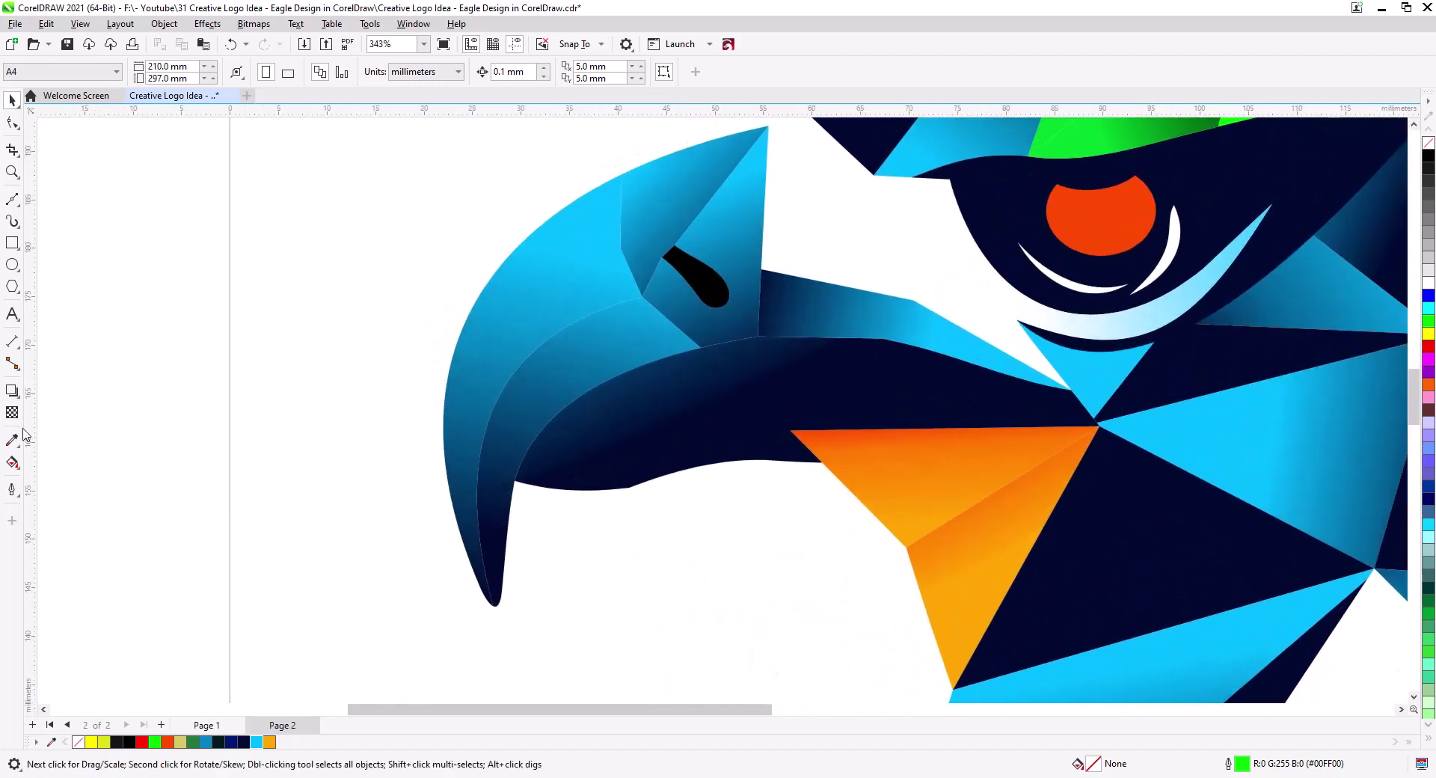
{"action": "left_click", "coordinate": [12, 198]}
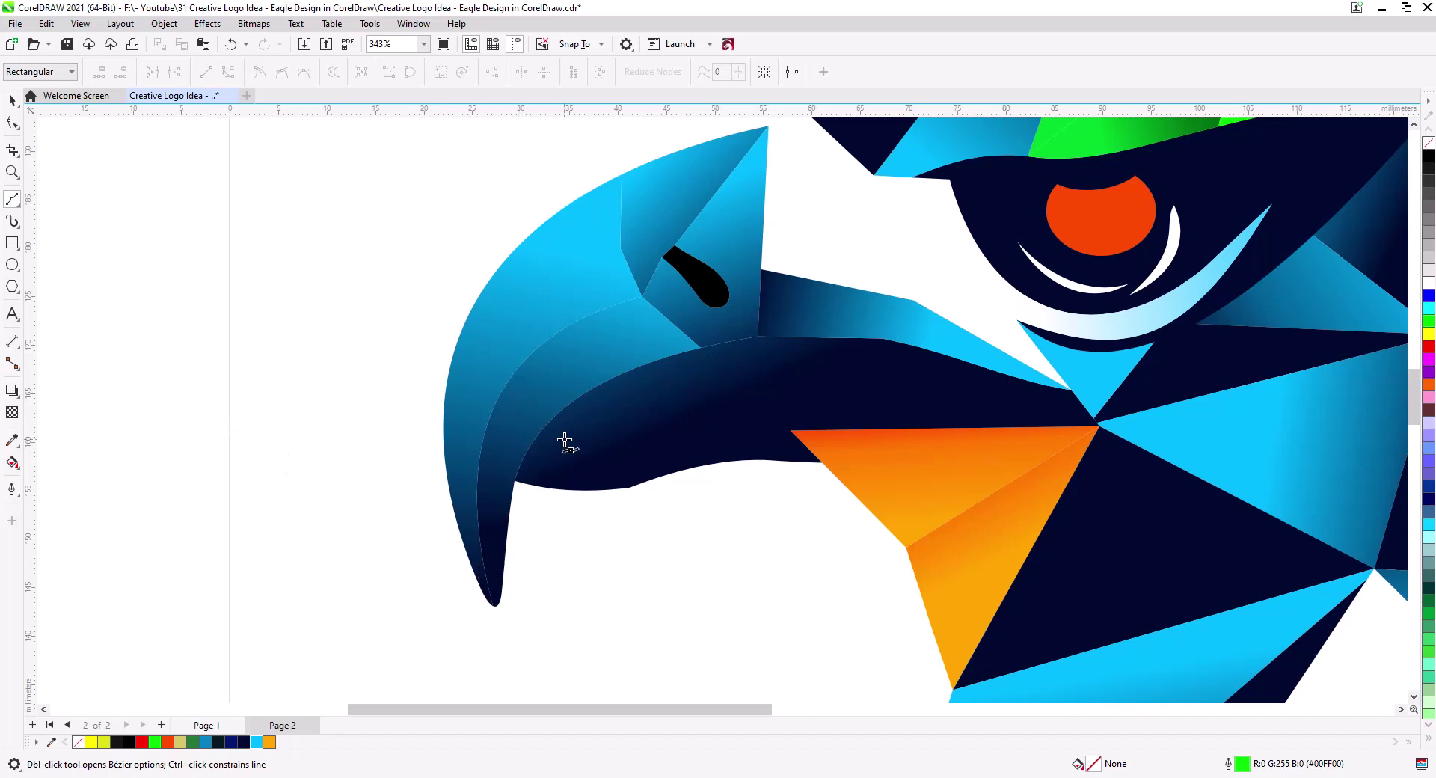
{"action": "left_click", "coordinate": [643, 365]}
{"action": "double_click", "coordinate": [536, 345]}
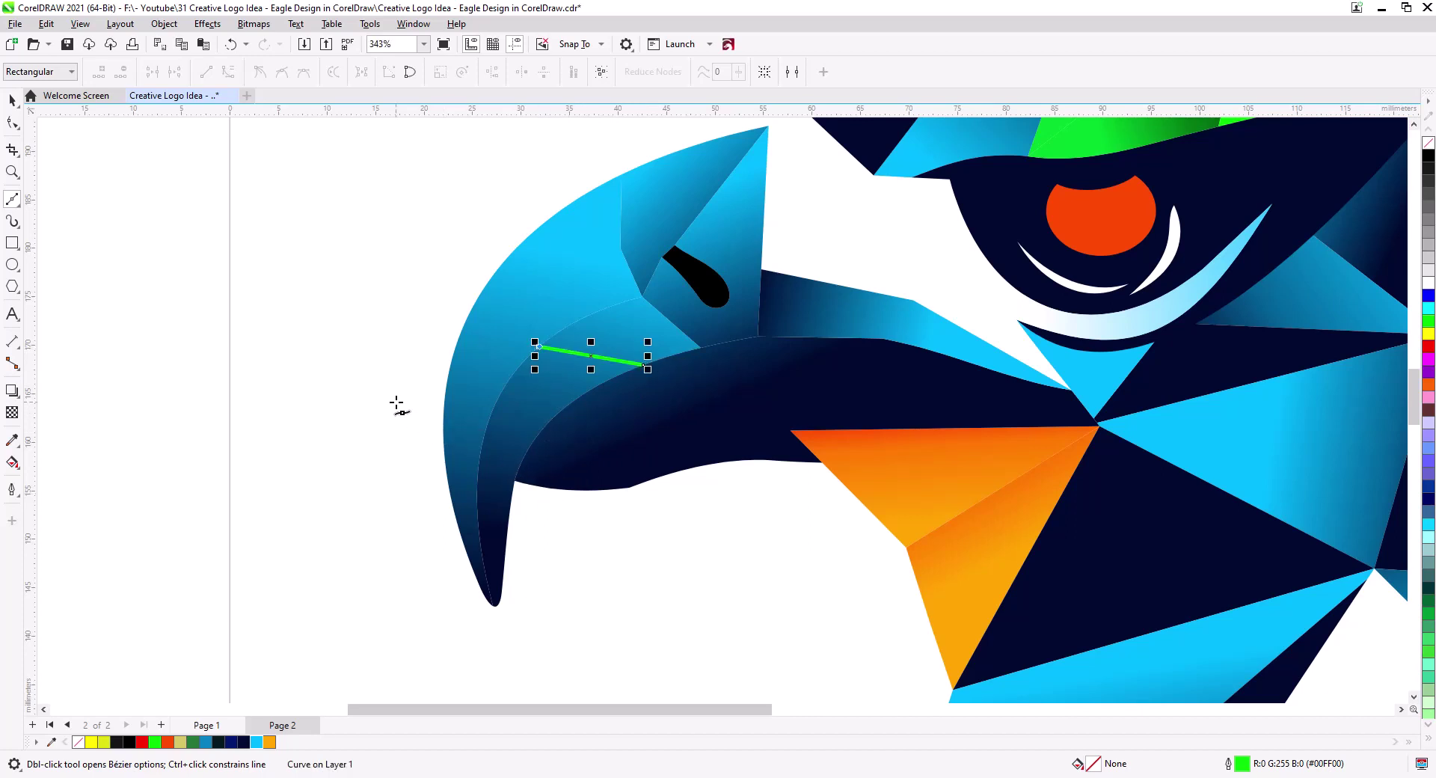
{"action": "left_click", "coordinate": [10, 100]}
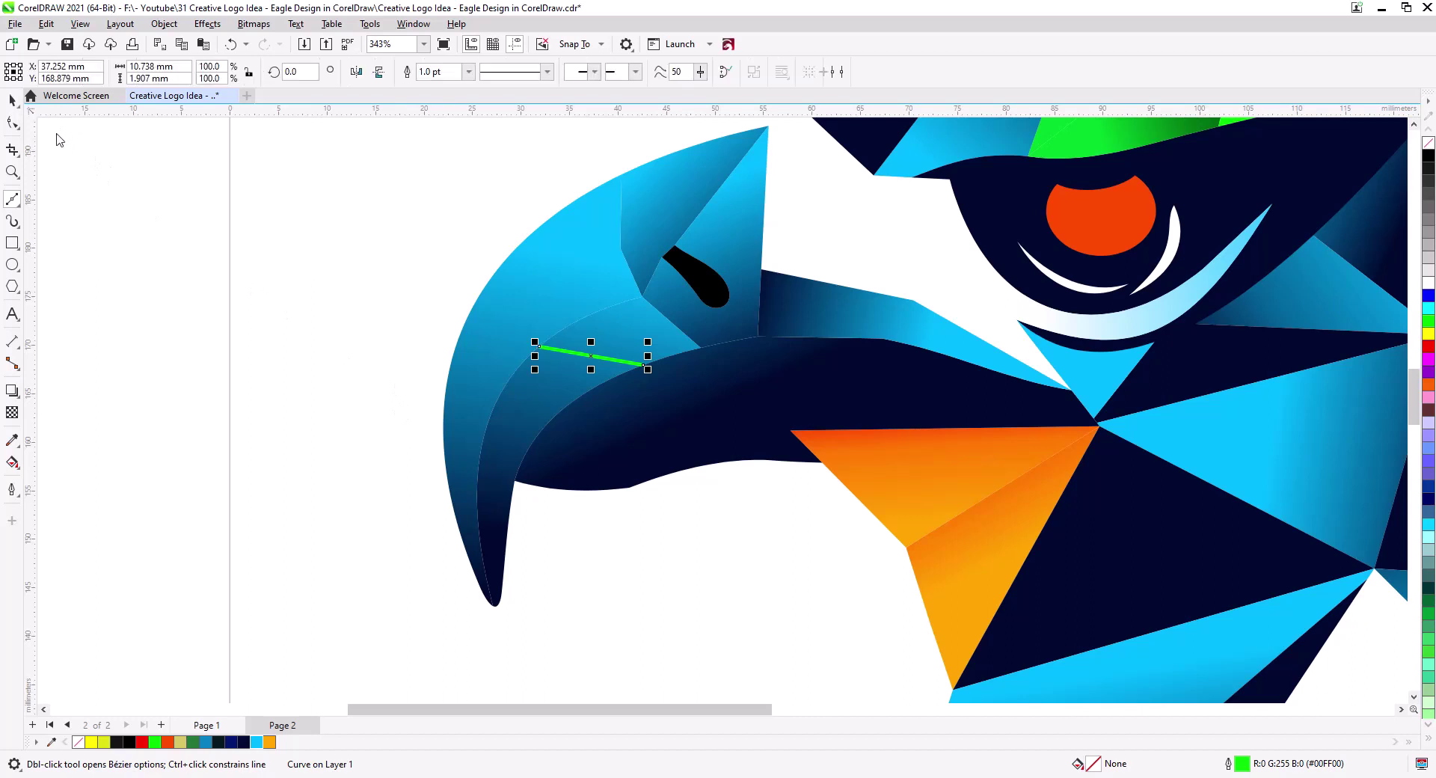
{"action": "left_click", "coordinate": [249, 314]}
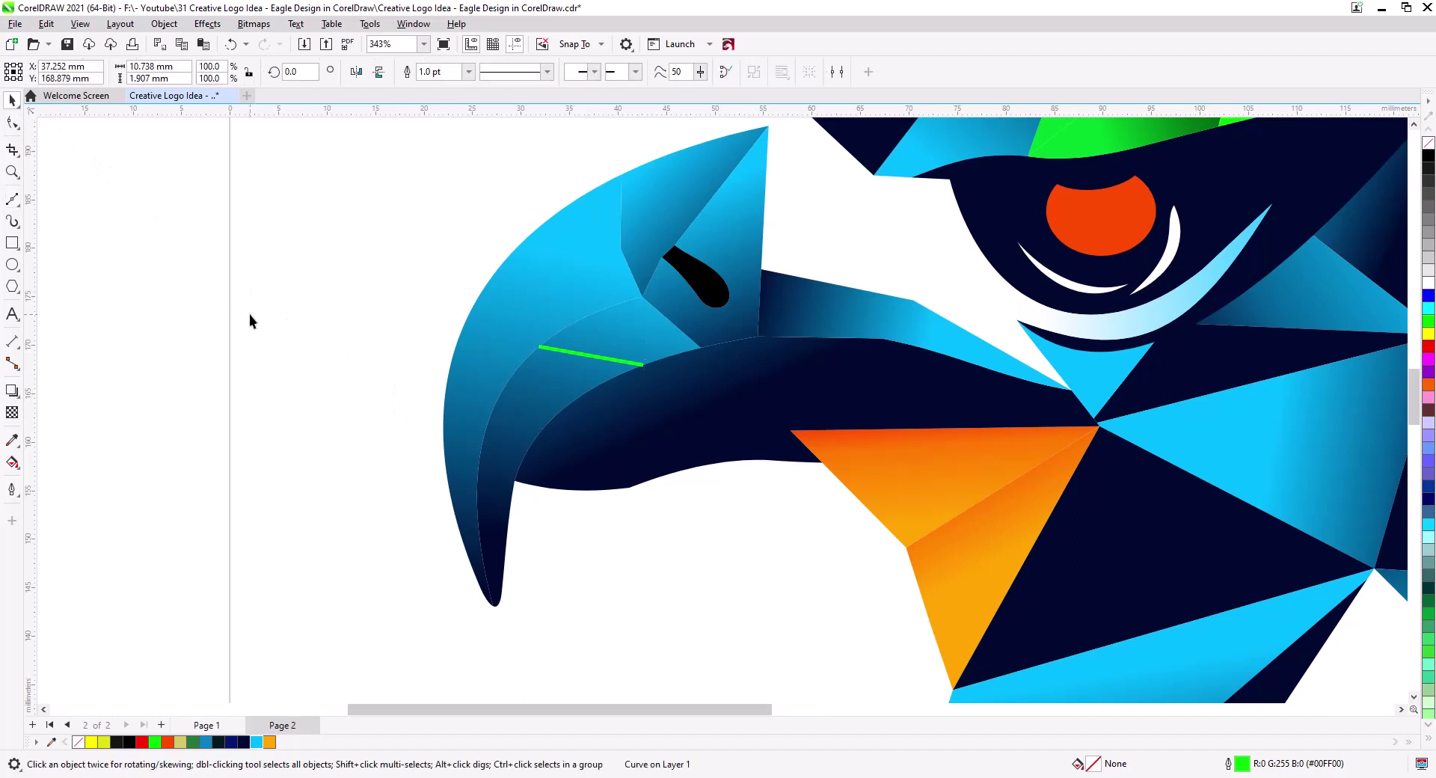
Create a blue-filled shape from the enclosed beak region above the dividing line using Smart Fill, and delete the green line
{"action": "left_click", "coordinate": [13, 464]}
{"action": "left_click", "coordinate": [75, 485]}
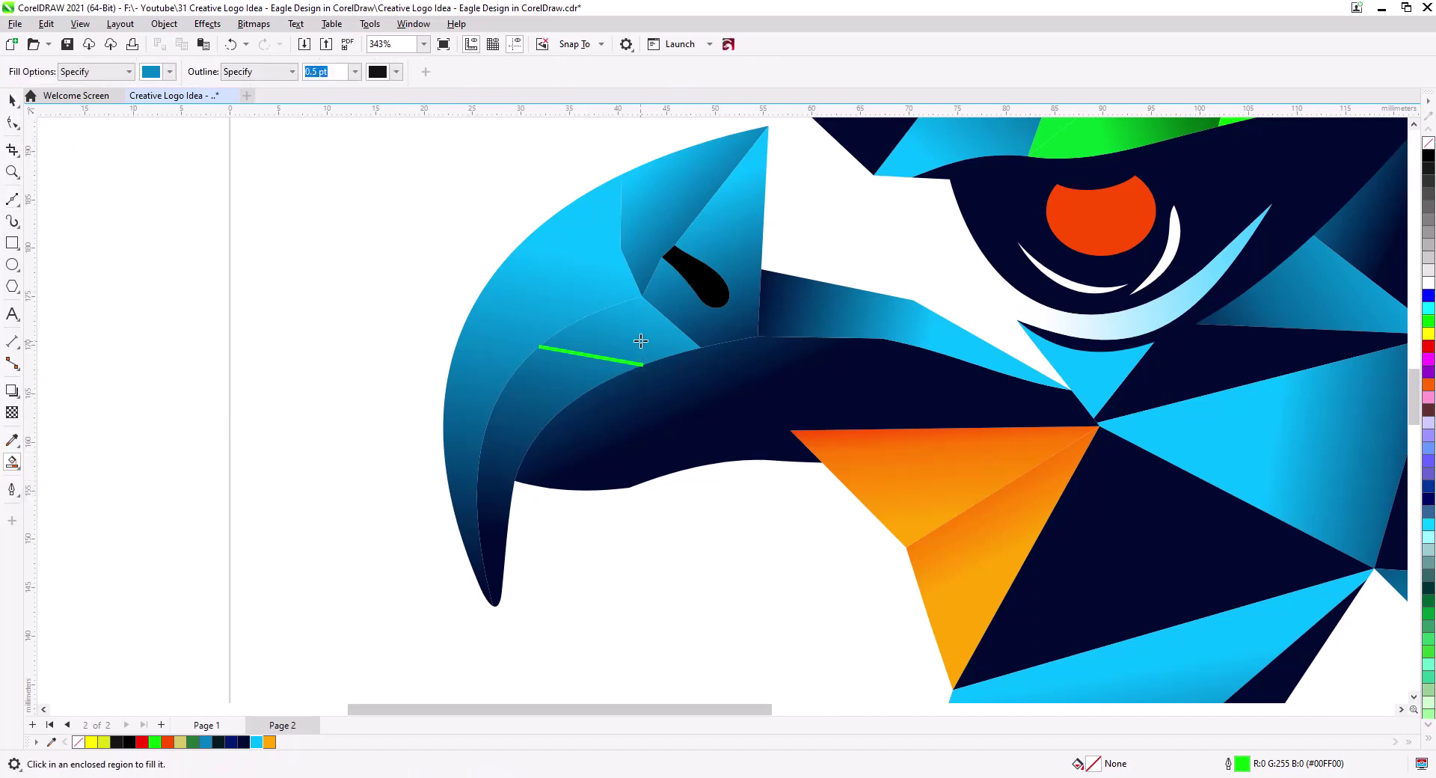
{"action": "left_click", "coordinate": [637, 338]}
{"action": "left_click", "coordinate": [11, 100]}
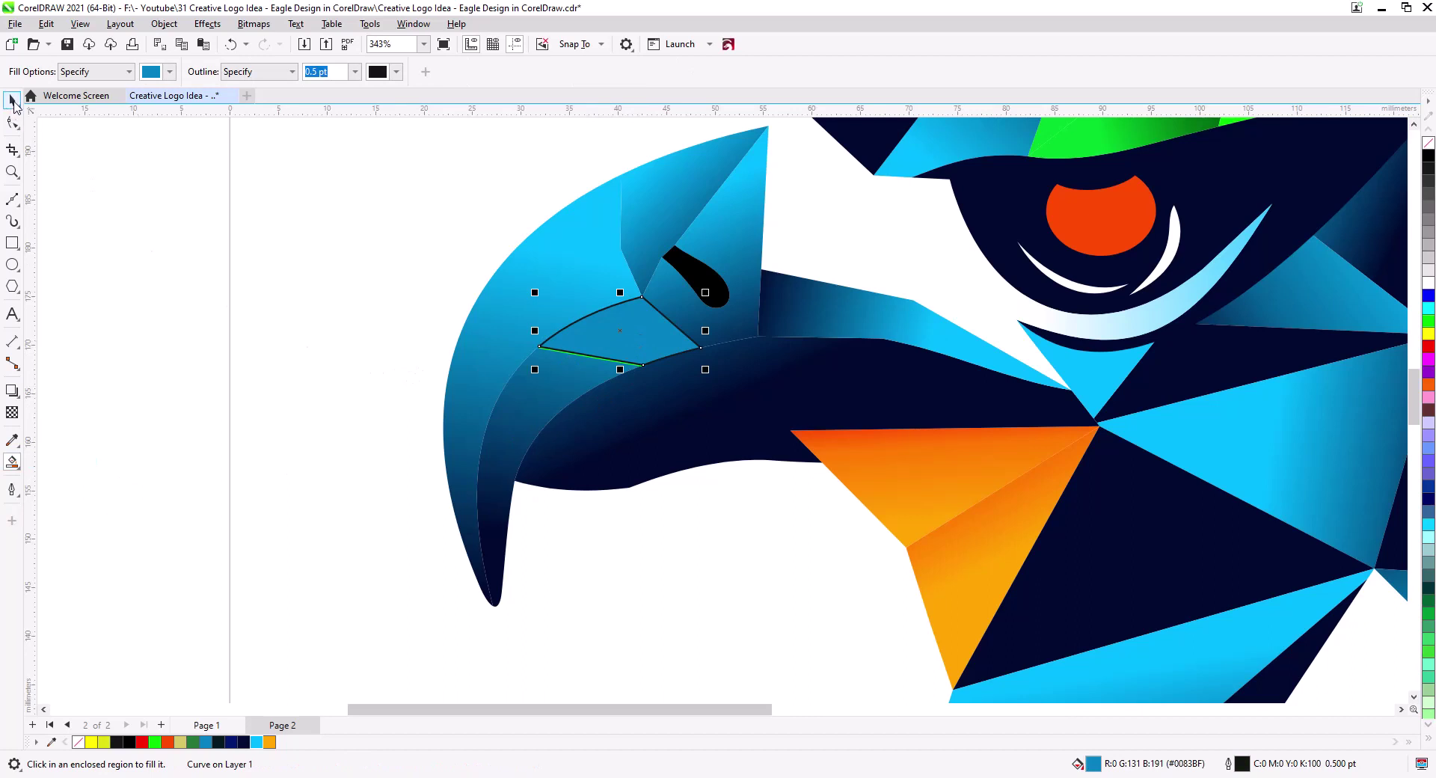
{"action": "left_click", "coordinate": [173, 290]}
{"action": "left_click", "coordinate": [589, 358]}
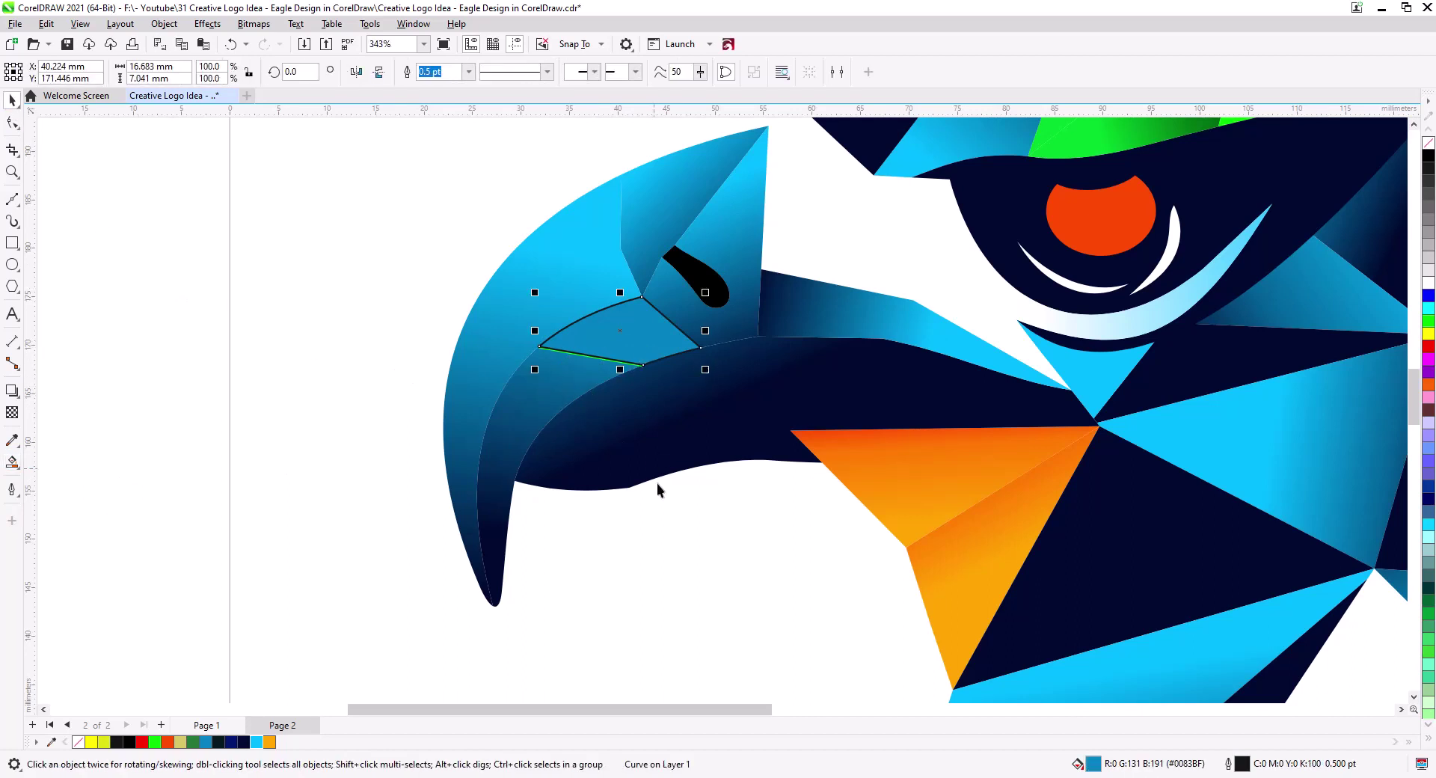
{"action": "left_click_drag", "start_coordinate": [693, 504], "coordinate": [524, 328]}
{"action": "key", "text": "Delete"}
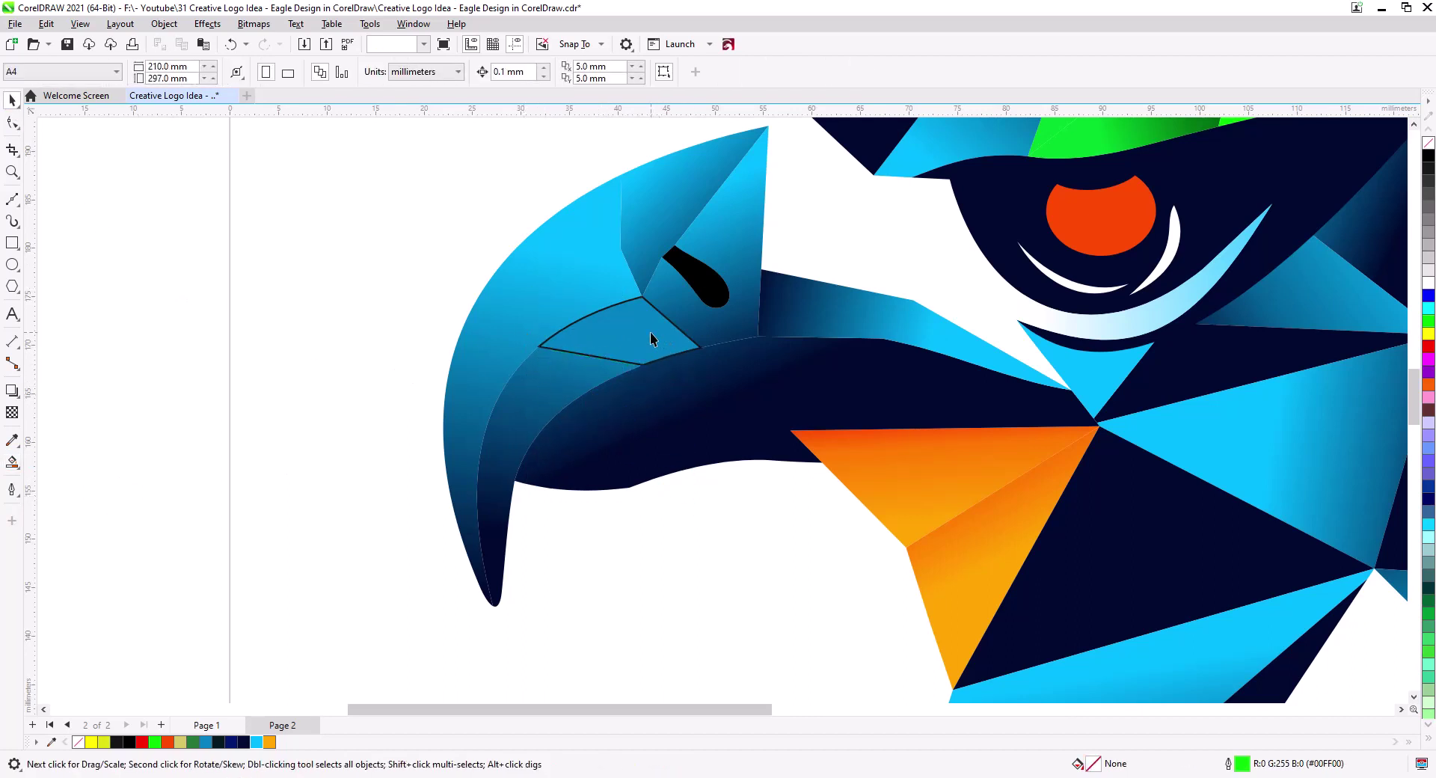
Set the new beak patch's fill to the muted dark blue #154F85 and remove its outline
{"action": "left_click", "coordinate": [650, 337]}
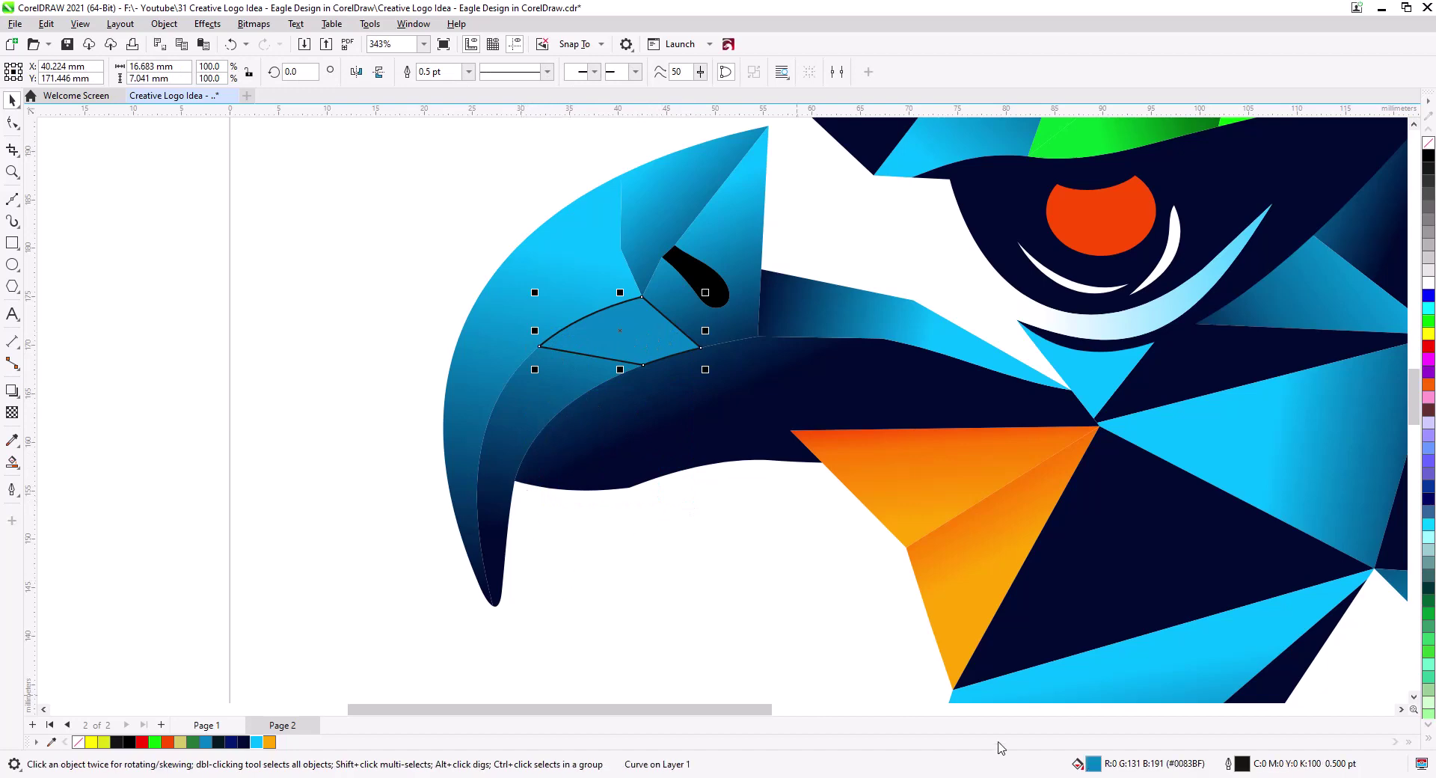
{"action": "key", "text": "shift+F11"}
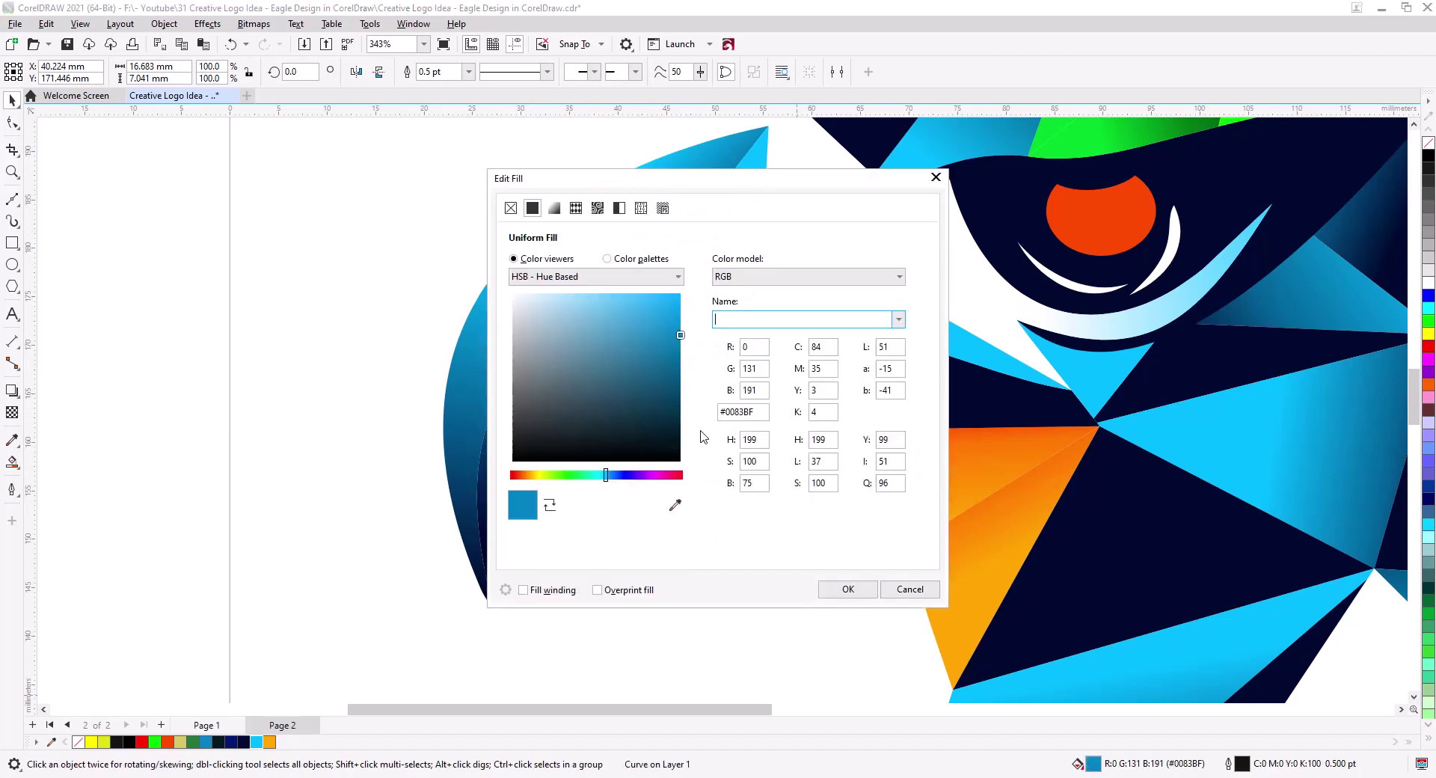
{"action": "left_click_drag", "start_coordinate": [701, 188], "coordinate": [956, 255]}
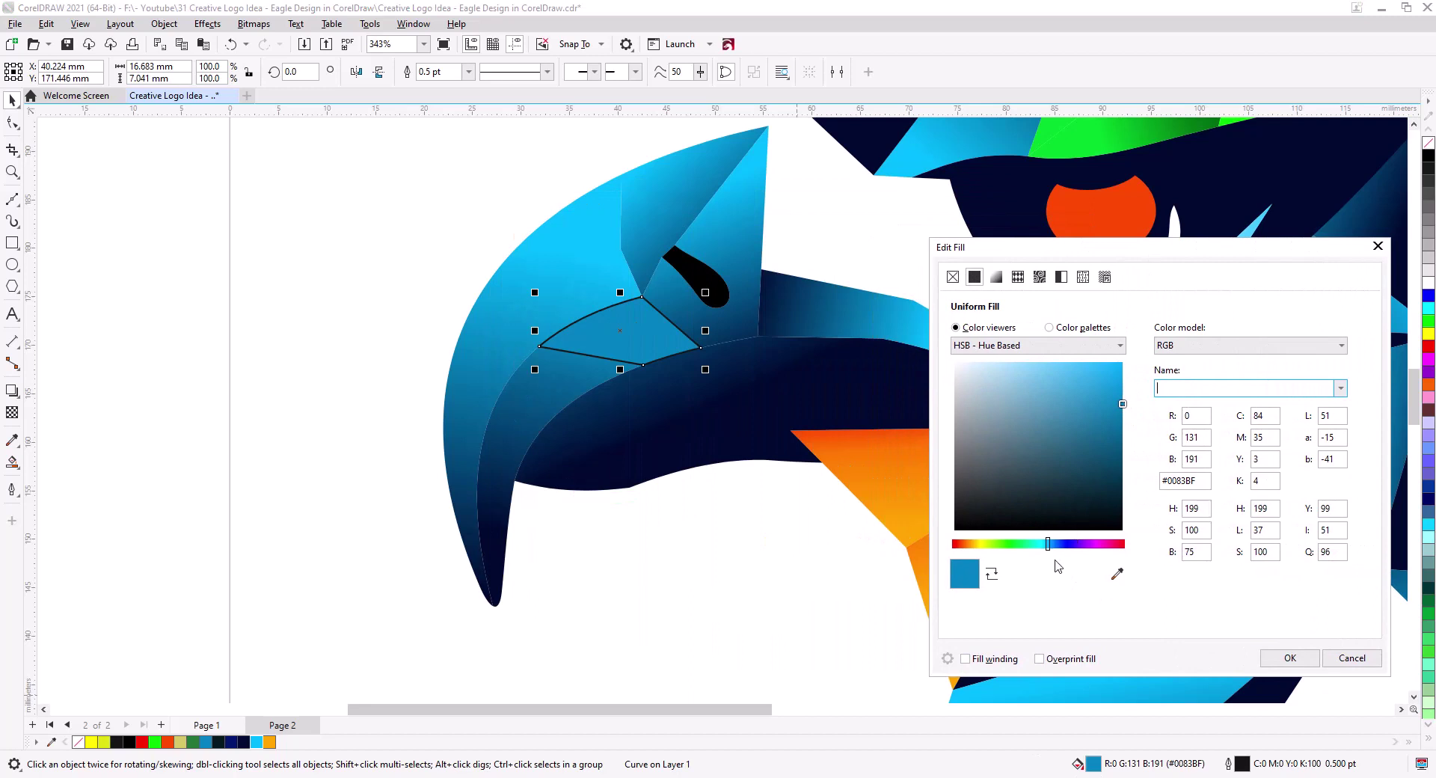
{"action": "left_click_drag", "start_coordinate": [1048, 547], "coordinate": [1052, 546]}
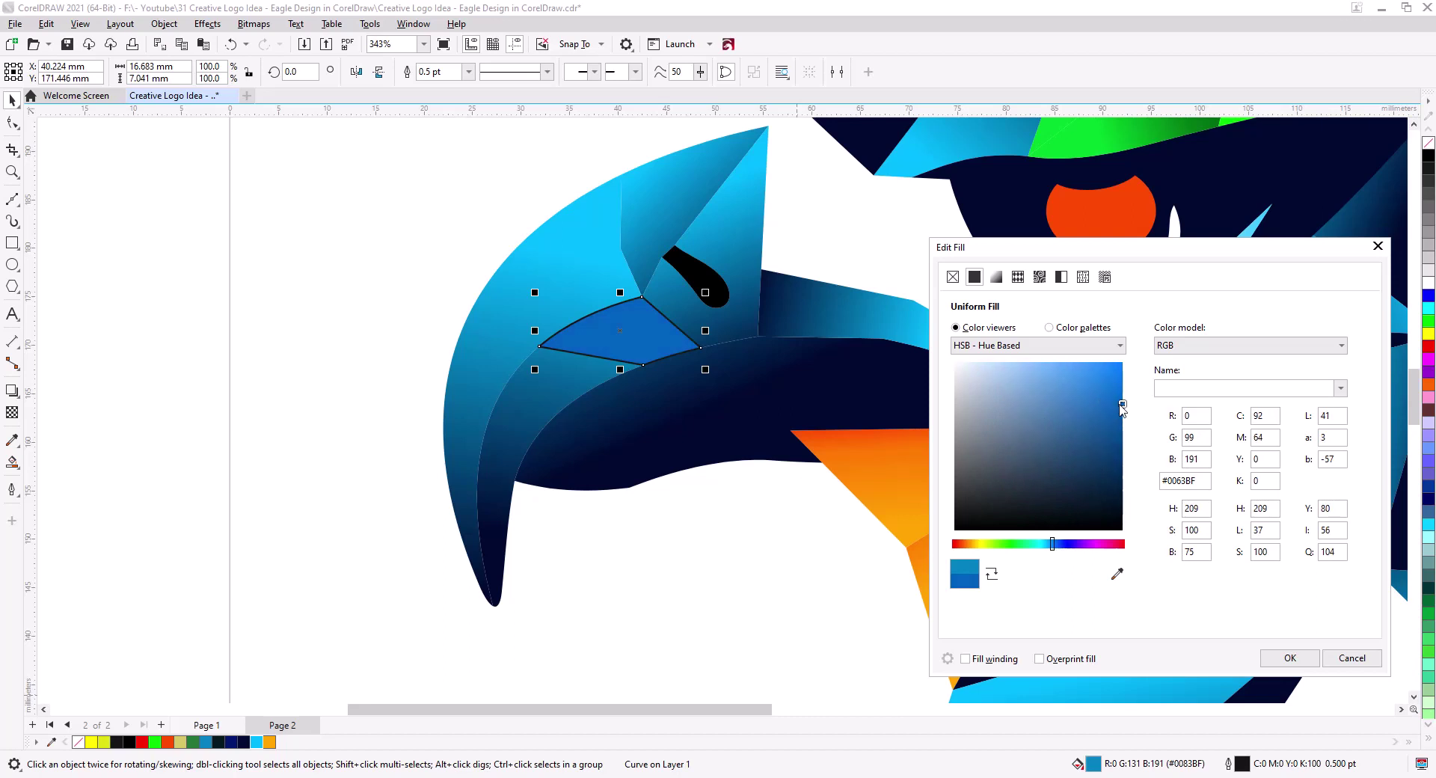
{"action": "mouse_move", "coordinate": [1122, 405]}
{"action": "left_mouse_down"}
{"action": "mouse_move", "coordinate": [1097, 421]}
{"action": "mouse_move", "coordinate": [1109, 465]}
{"action": "mouse_move", "coordinate": [1096, 443]}
{"action": "left_mouse_up"}
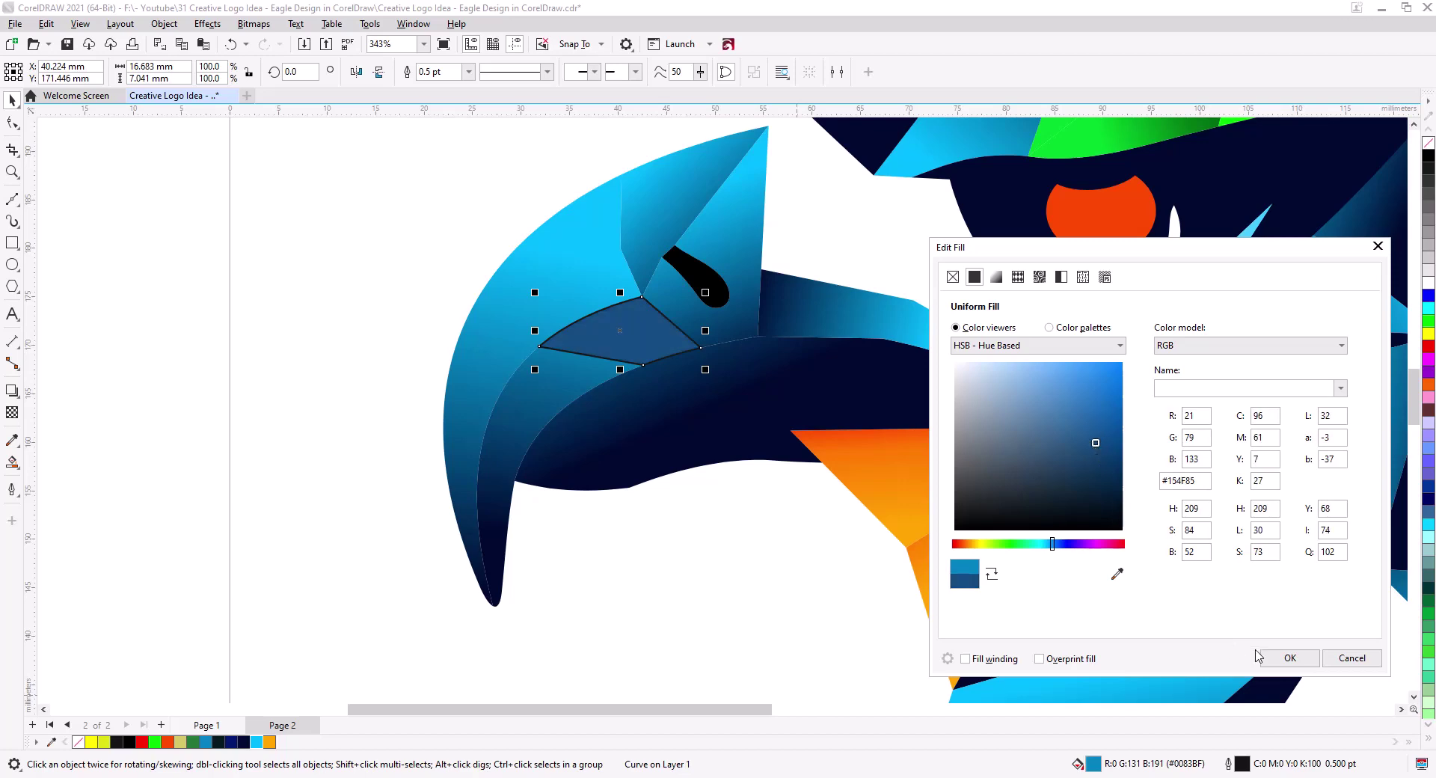
{"action": "left_click", "coordinate": [1289, 658]}
{"action": "right_click", "coordinate": [1428, 143]}
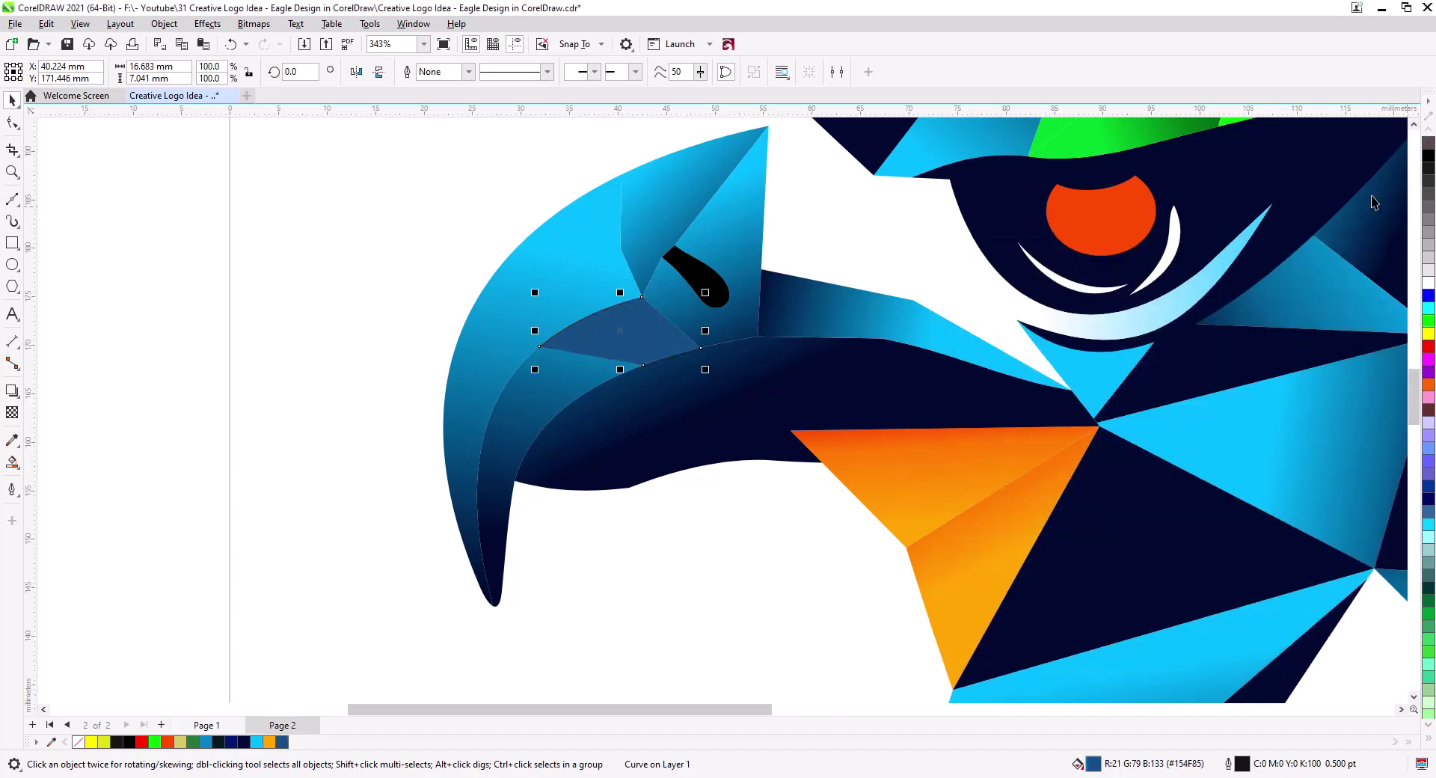
Recolour the beak patch below the nostril with the solid dark navy from the document colours
{"action": "left_click", "coordinate": [662, 561]}
{"action": "scroll", "coordinate": [595, 462], "scroll_direction": "down", "scroll_amount": 1}
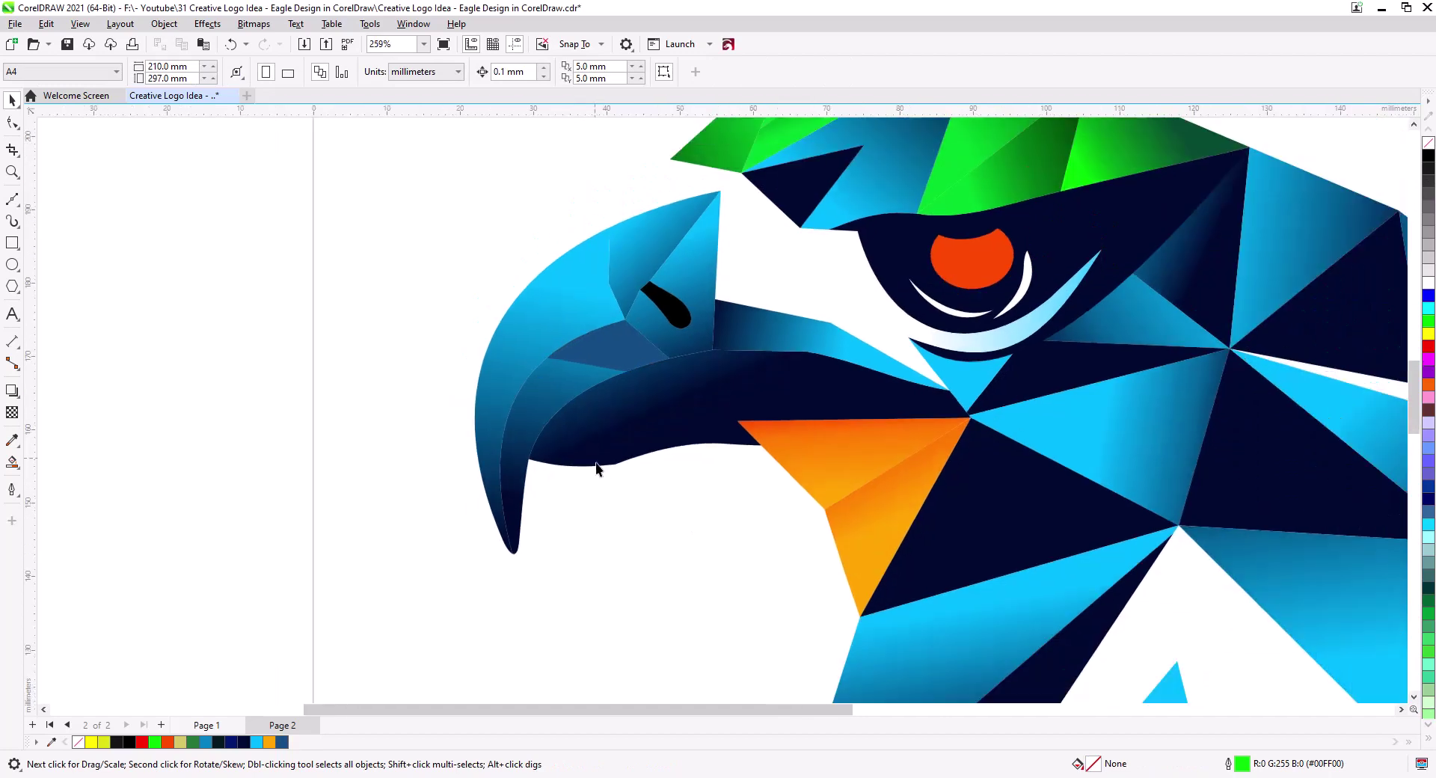
{"action": "left_click_drag", "start_coordinate": [595, 462], "coordinate": [567, 519]}
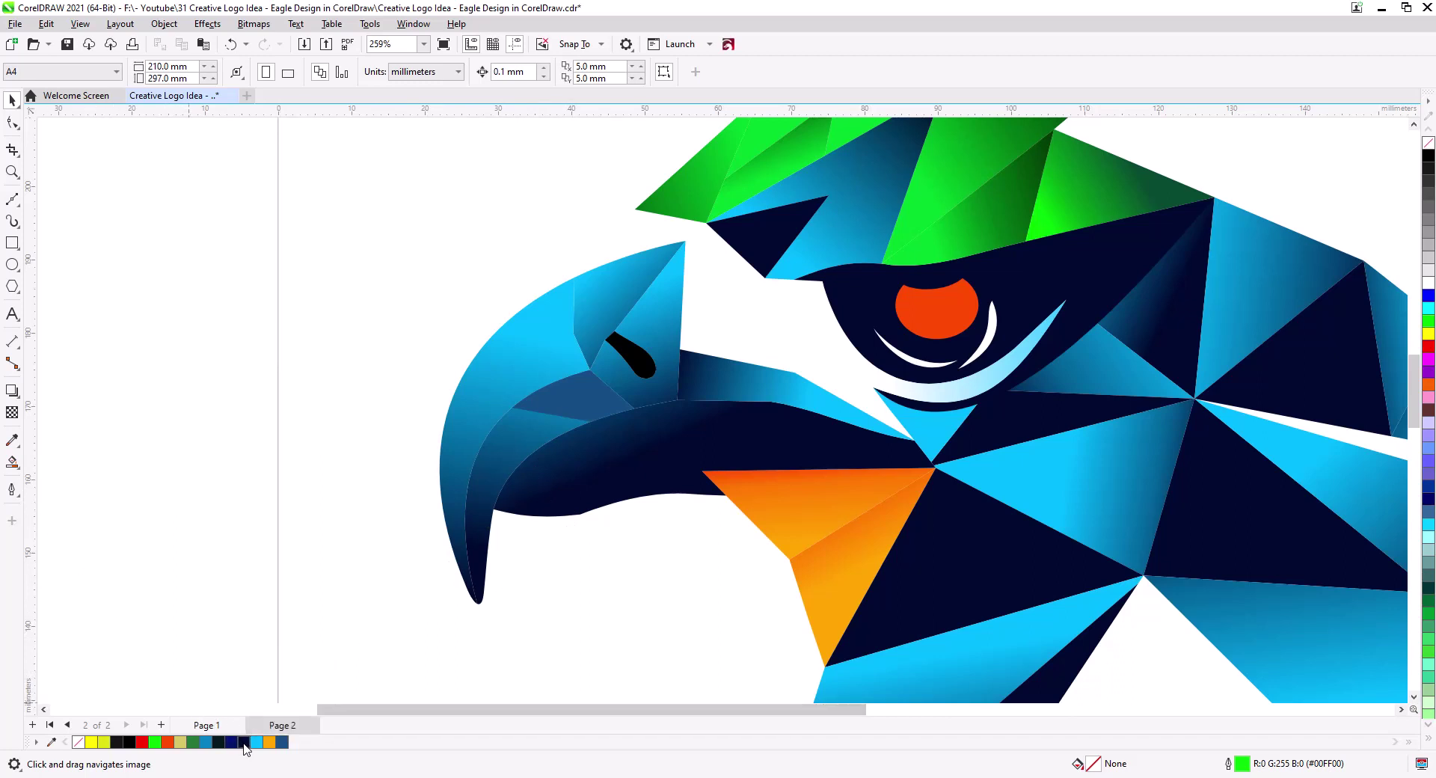
{"action": "left_click_drag", "start_coordinate": [244, 745], "coordinate": [563, 404]}
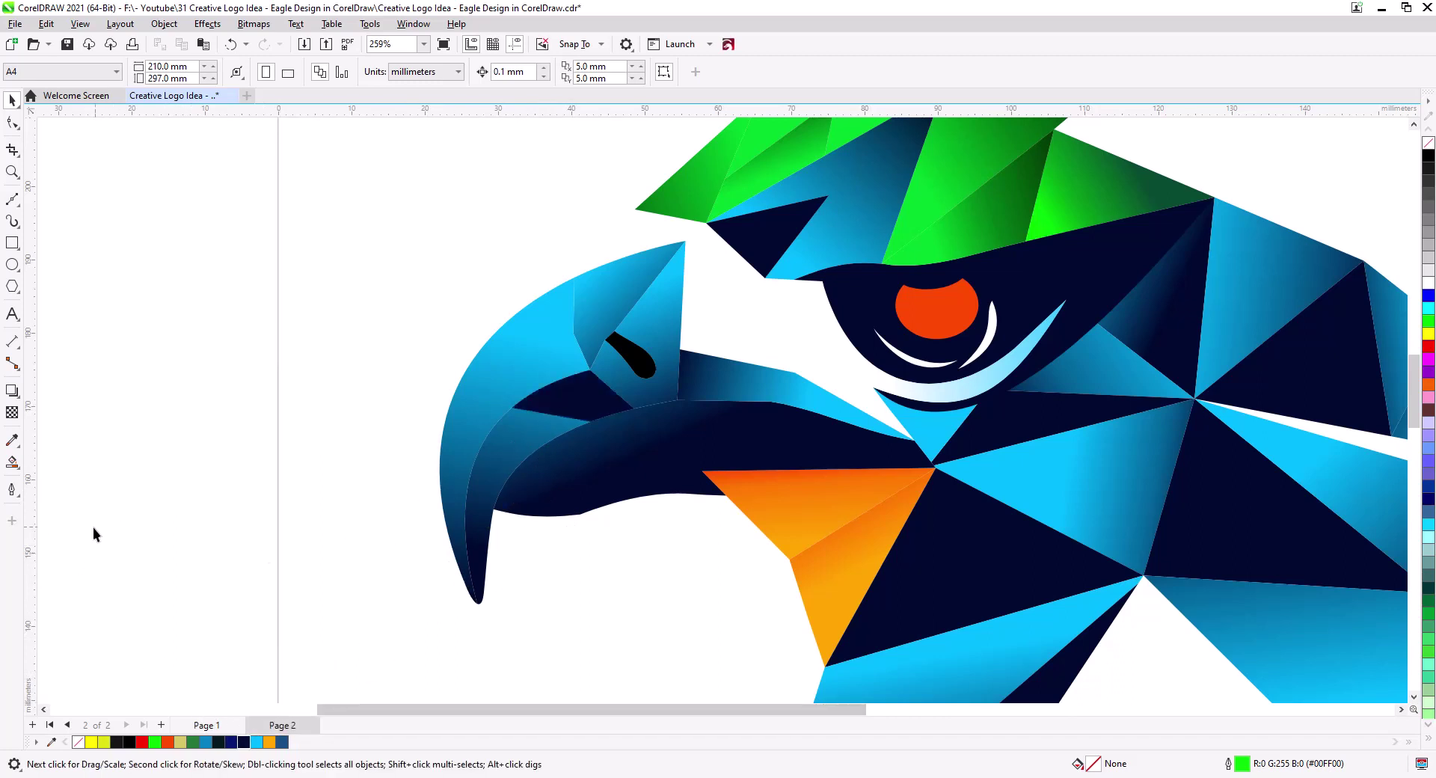
Apply a linear gradient to the beak patch, running from navy at its upper edge down to light blue beyond its lower edge
{"action": "left_click", "coordinate": [14, 464]}
{"action": "left_click", "coordinate": [112, 467]}
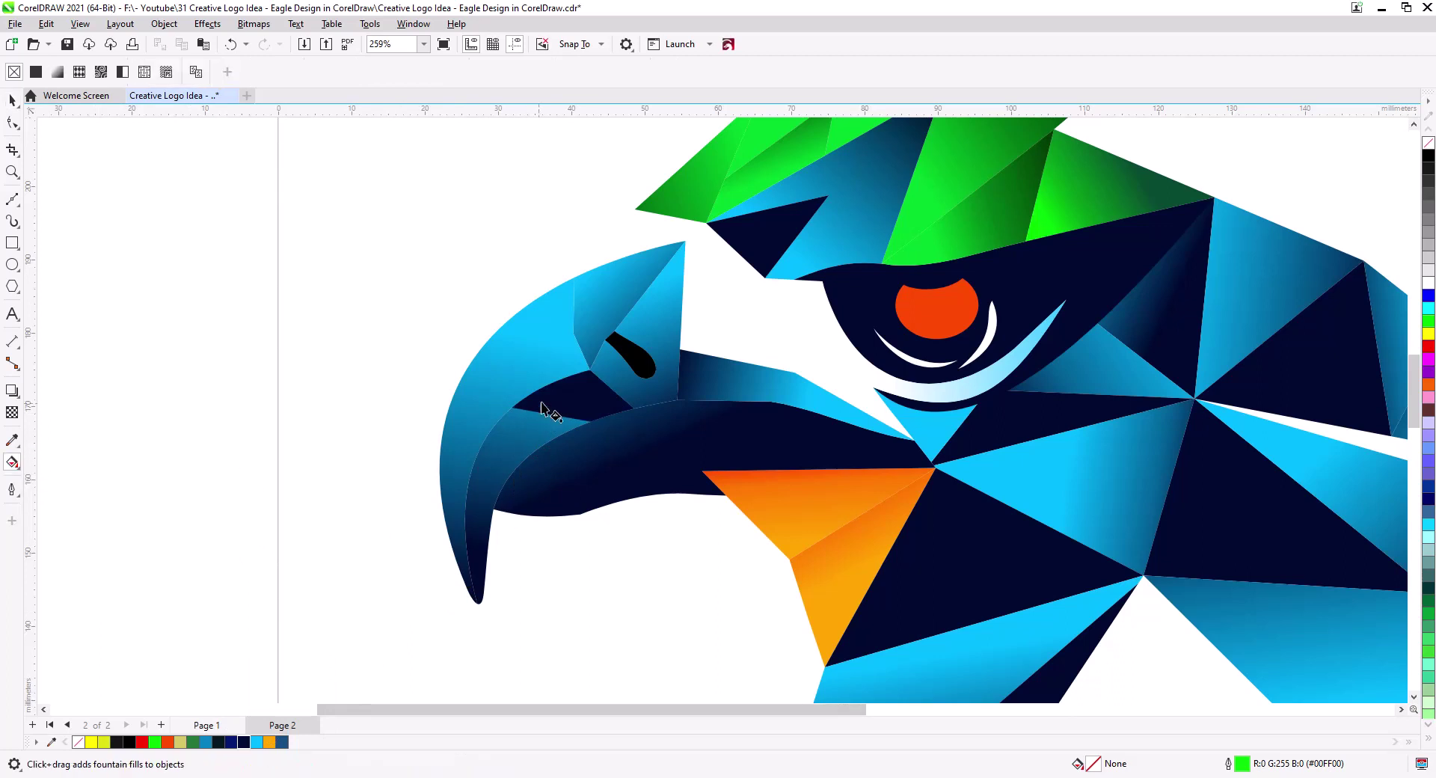
{"action": "left_click", "coordinate": [585, 351]}
{"action": "left_click", "coordinate": [576, 400]}
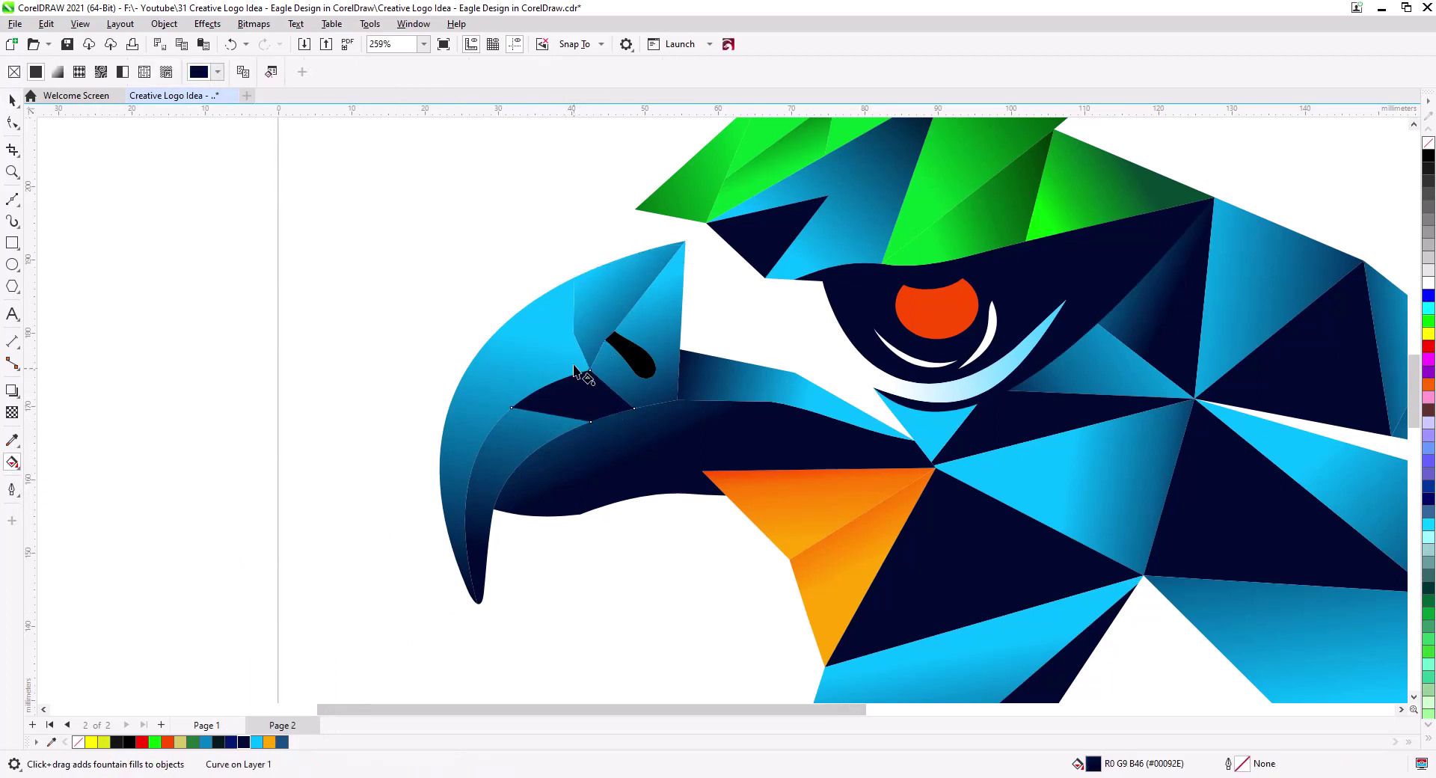
{"action": "left_click_drag", "start_coordinate": [572, 349], "coordinate": [554, 440]}
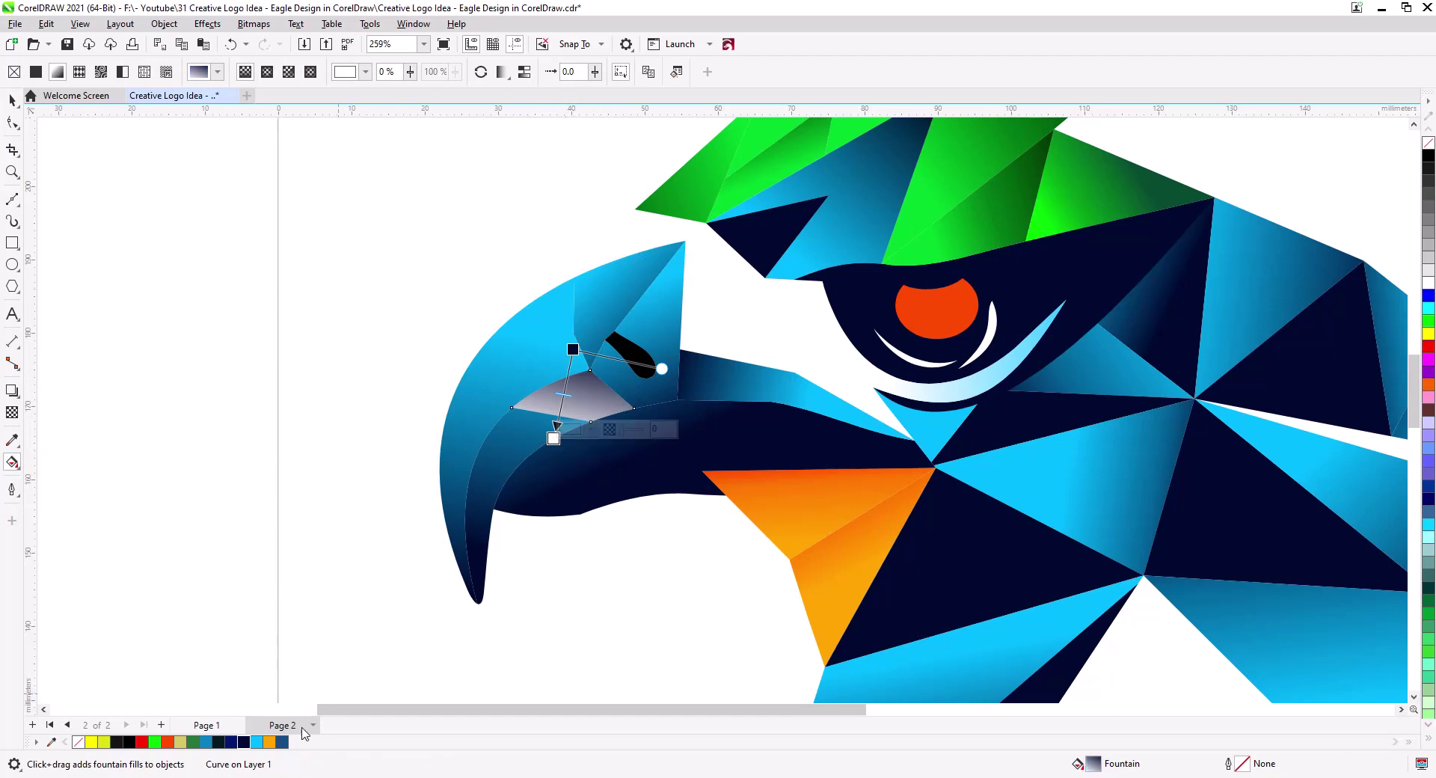
{"action": "left_click_drag", "start_coordinate": [259, 748], "coordinate": [565, 510]}
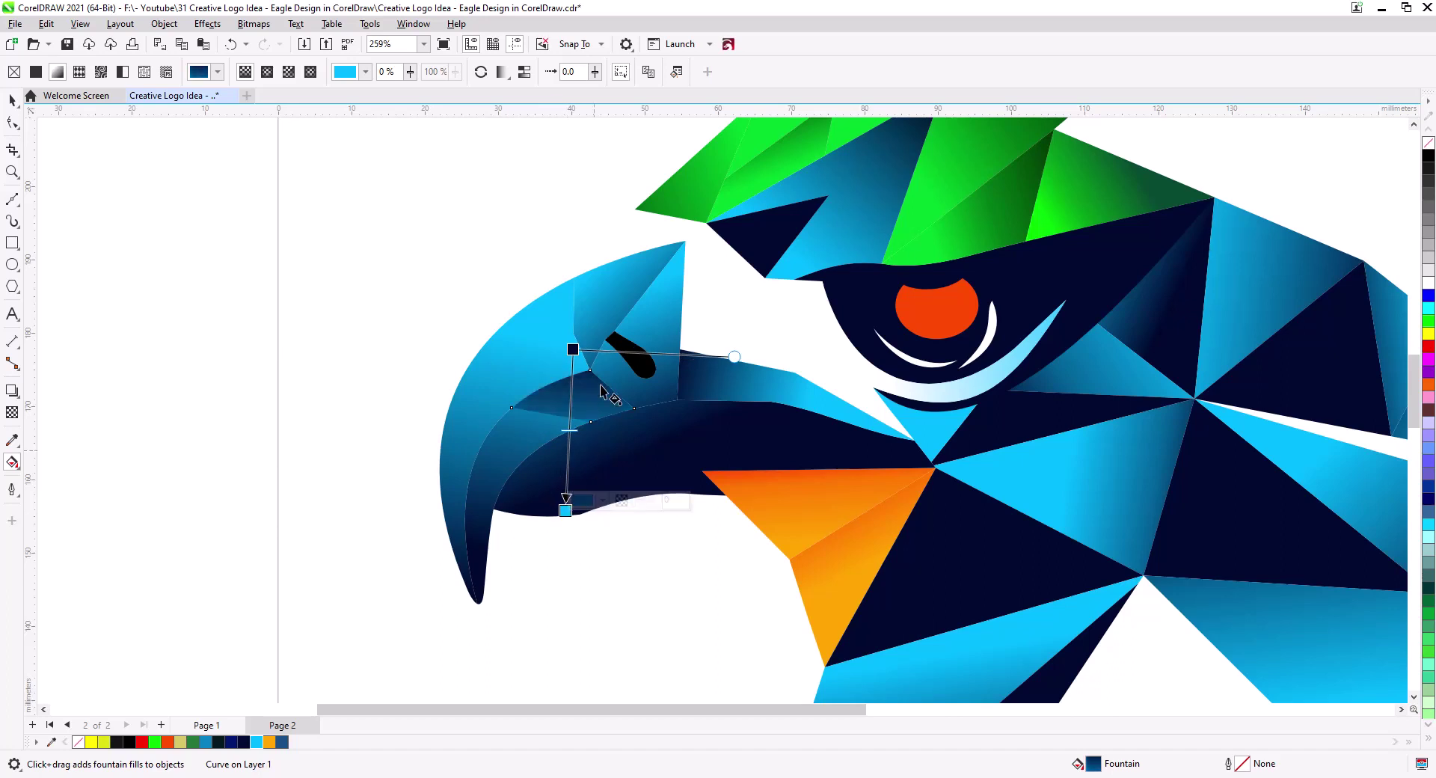
Reposition both ends of the beak patch's gradient closer together, keeping navy by the nostril and bringing more light blue into its lower edge
{"action": "left_click_drag", "start_coordinate": [575, 349], "coordinate": [585, 336]}
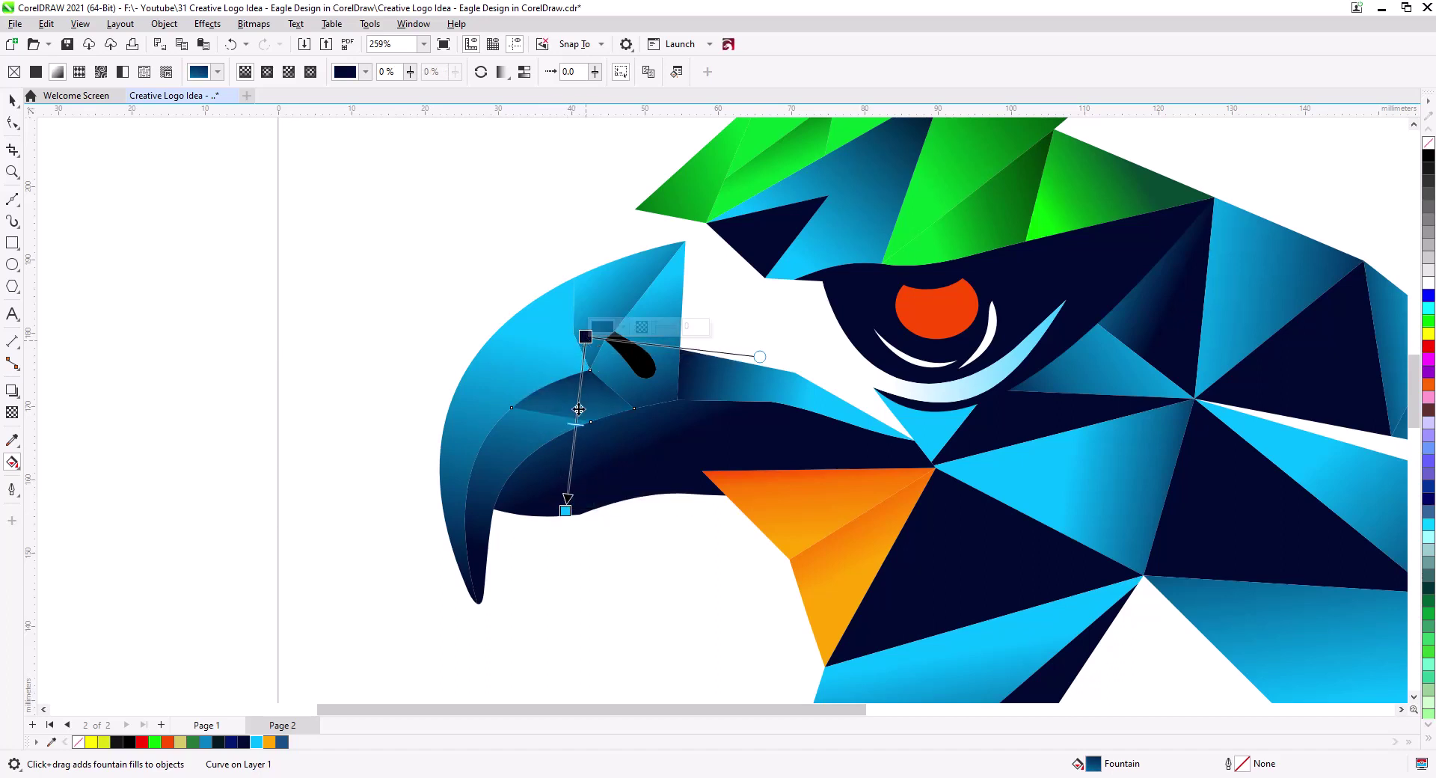
{"action": "left_click_drag", "start_coordinate": [568, 513], "coordinate": [550, 467]}
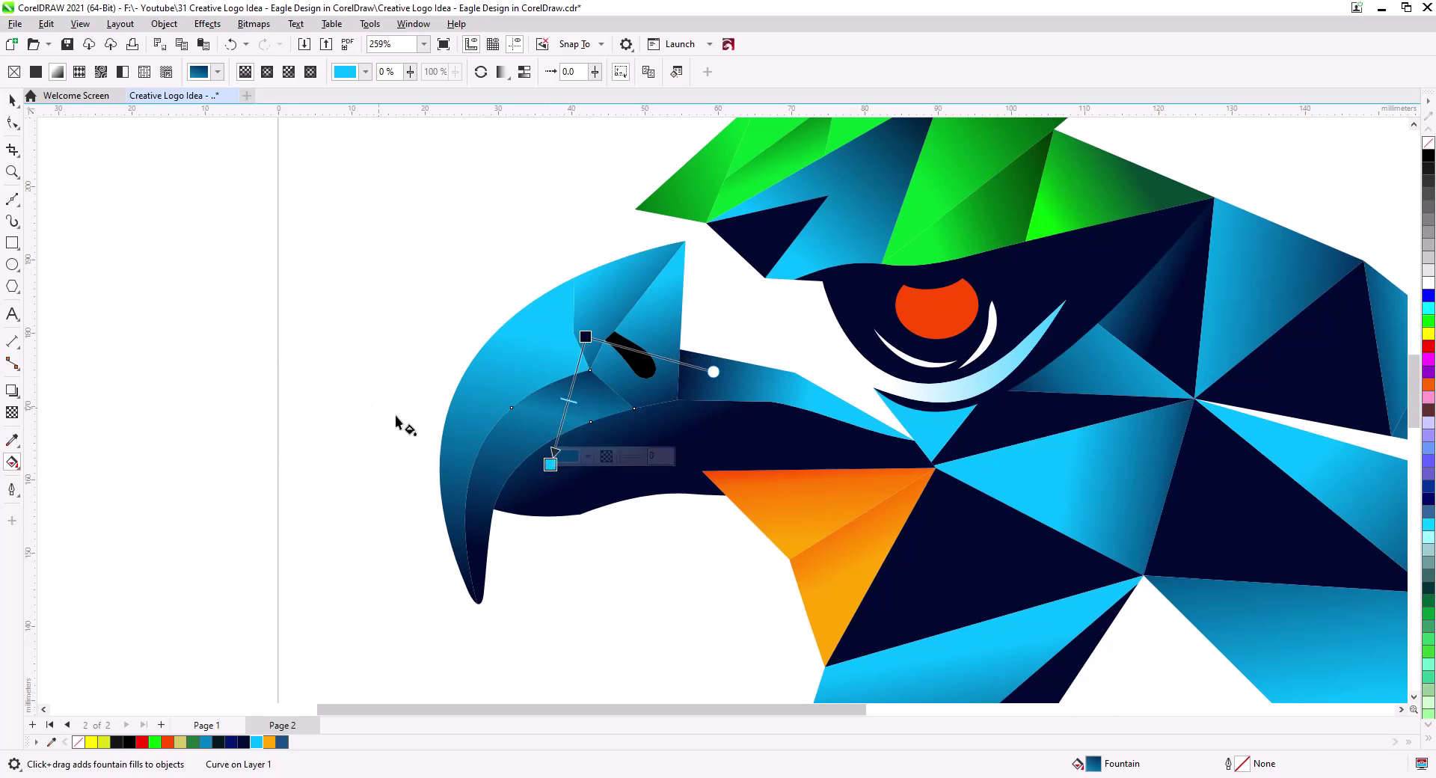
{"action": "left_click_drag", "start_coordinate": [586, 337], "coordinate": [588, 358]}
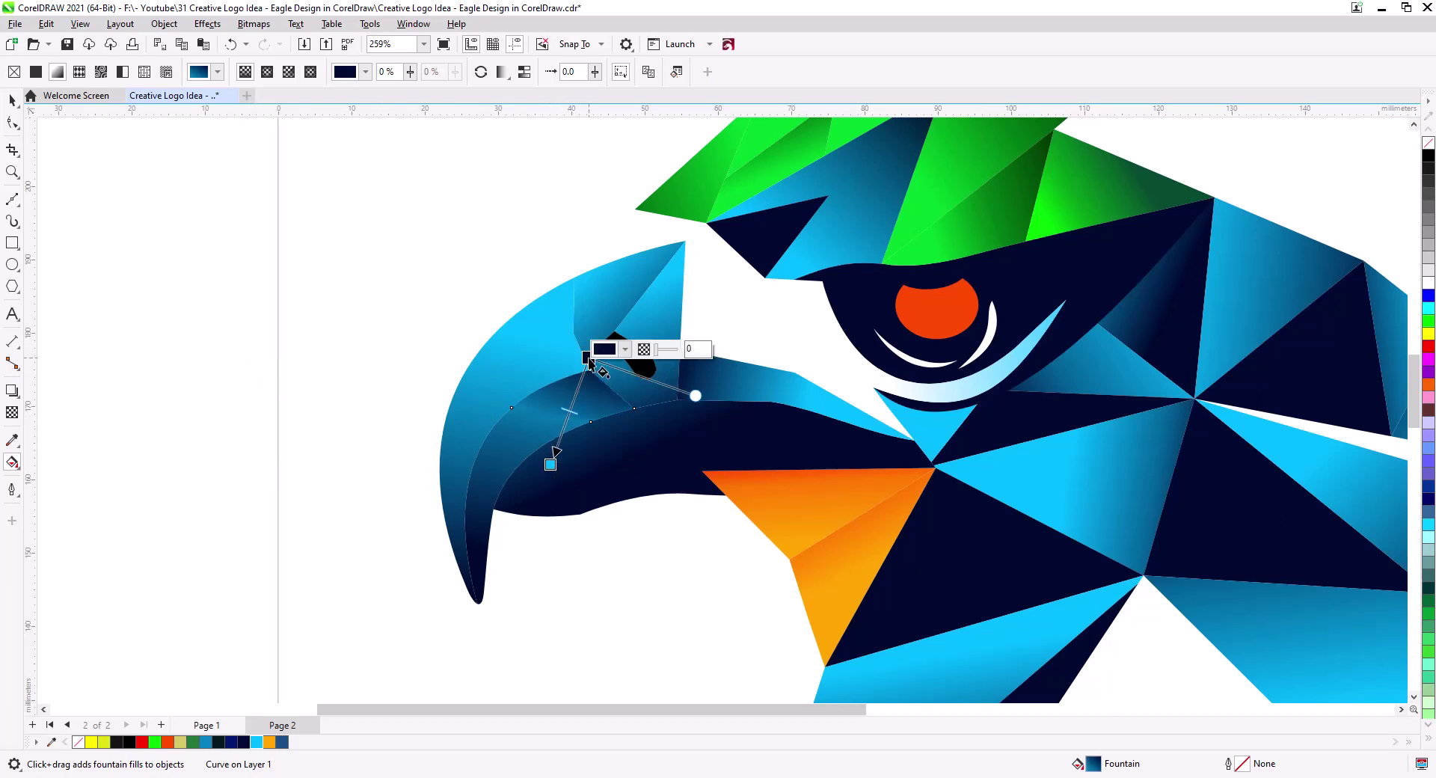
{"action": "mouse_move", "coordinate": [549, 468]}
{"action": "left_mouse_down"}
{"action": "mouse_move", "coordinate": [551, 457]}
{"action": "mouse_move", "coordinate": [540, 467]}
{"action": "mouse_move", "coordinate": [555, 482]}
{"action": "mouse_move", "coordinate": [554, 464]}
{"action": "left_mouse_up"}
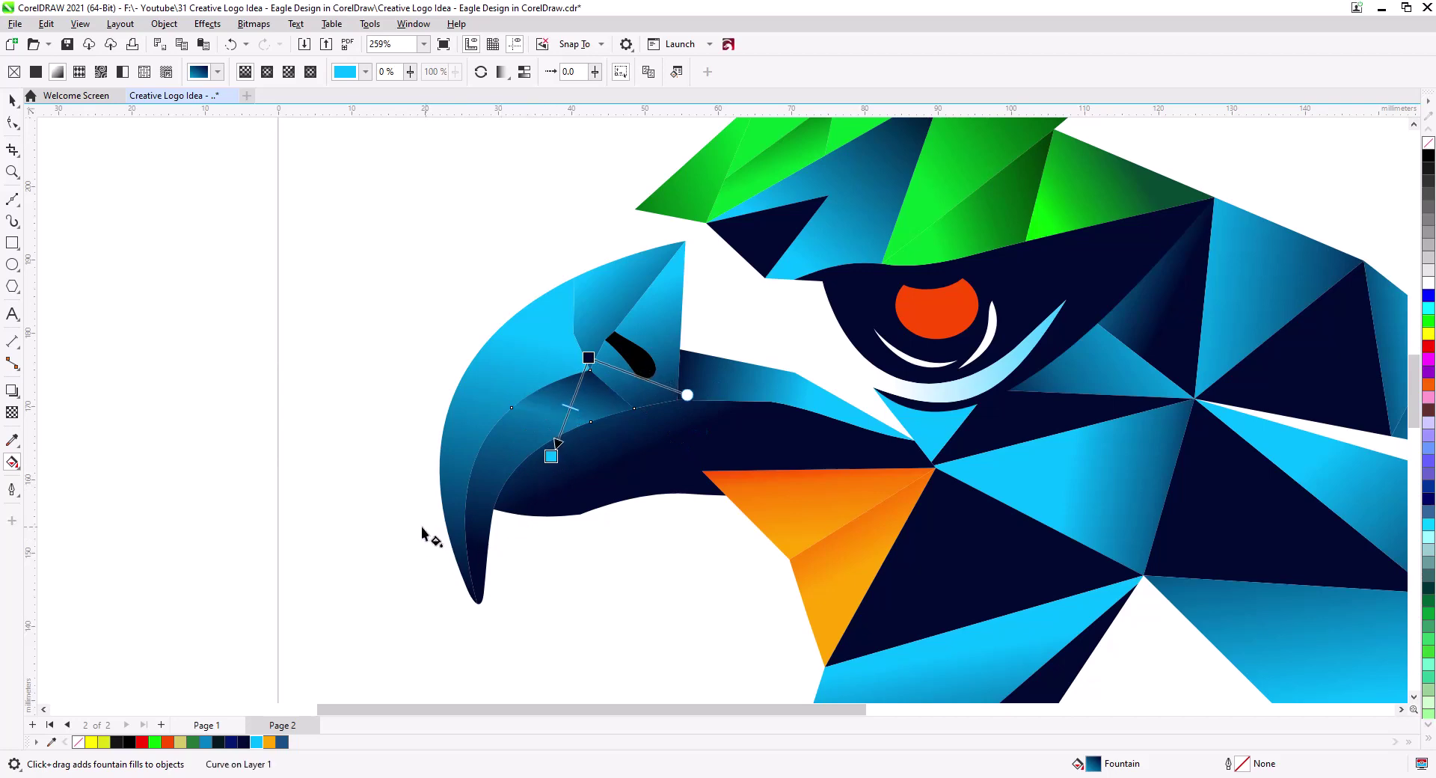
{"action": "left_click", "coordinate": [11, 102]}
{"action": "key", "text": "Escape"}
{"action": "scroll", "coordinate": [523, 451], "scroll_direction": "down", "scroll_amount": 2}
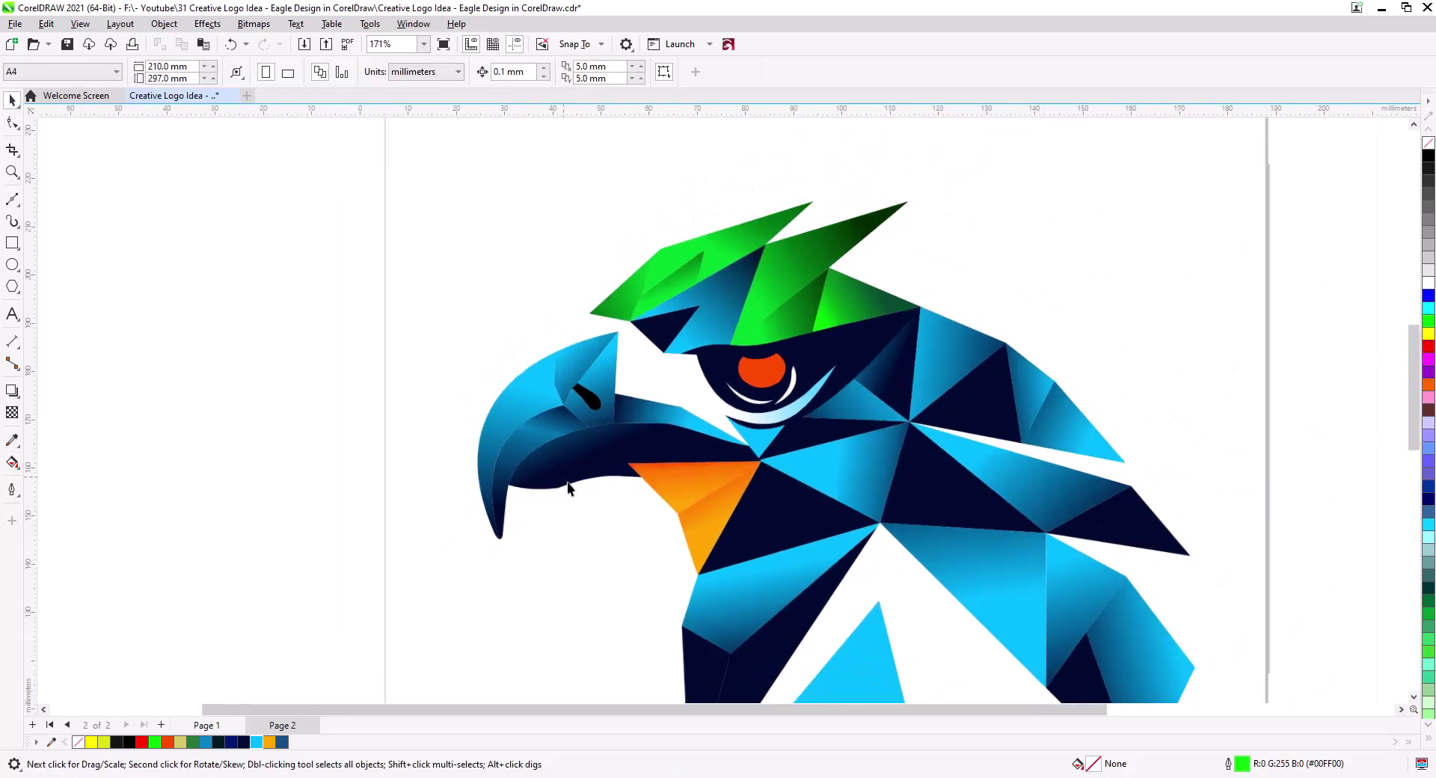
Draw a line from the beak's upper edge at the nostril facet to the beak tip and bend it to follow the outer edge
{"action": "left_click_drag", "start_coordinate": [604, 531], "coordinate": [576, 500]}
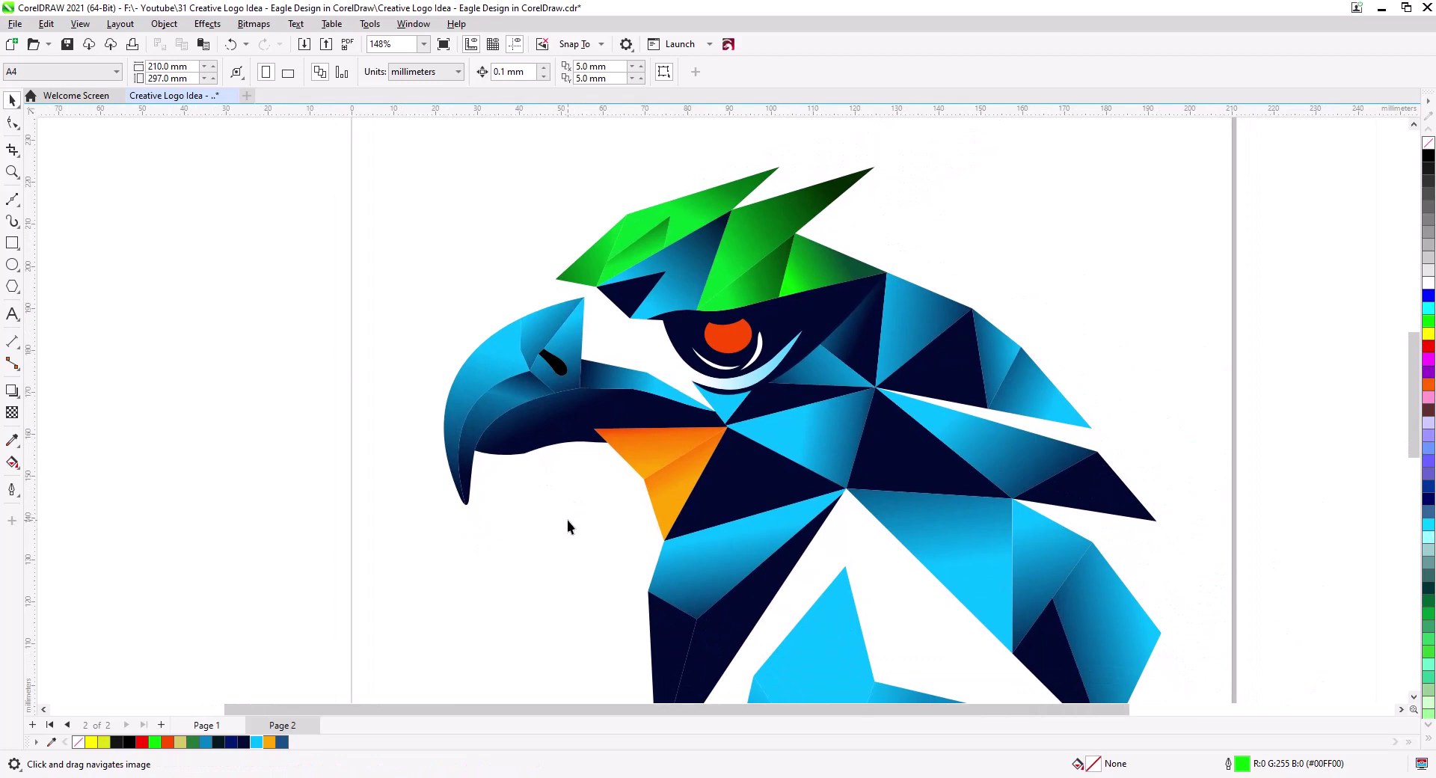
{"action": "scroll", "coordinate": [484, 412], "scroll_direction": "up", "scroll_amount": 3}
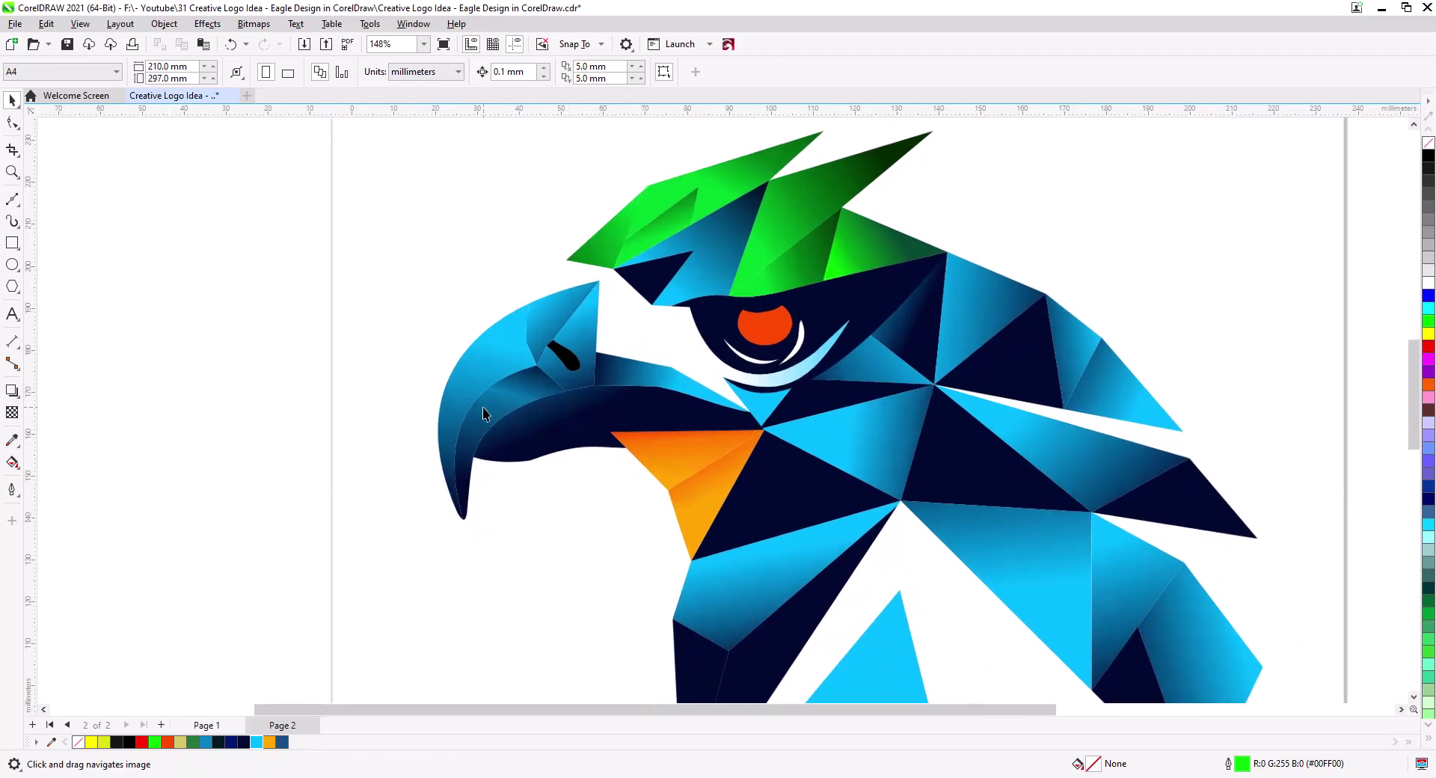
{"action": "left_click", "coordinate": [12, 199]}
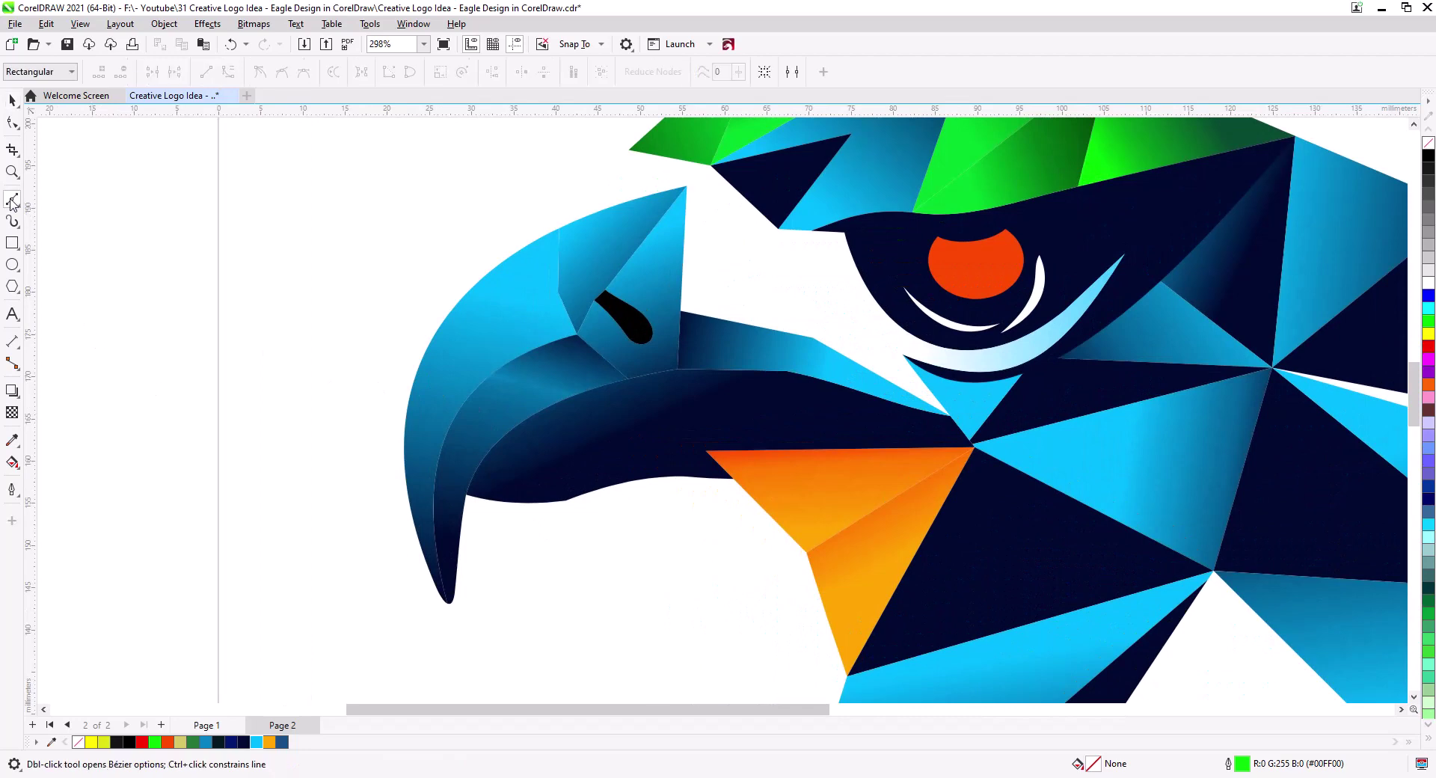
{"action": "left_click", "coordinate": [558, 239]}
{"action": "left_click", "coordinate": [447, 602]}
{"action": "left_click", "coordinate": [12, 122]}
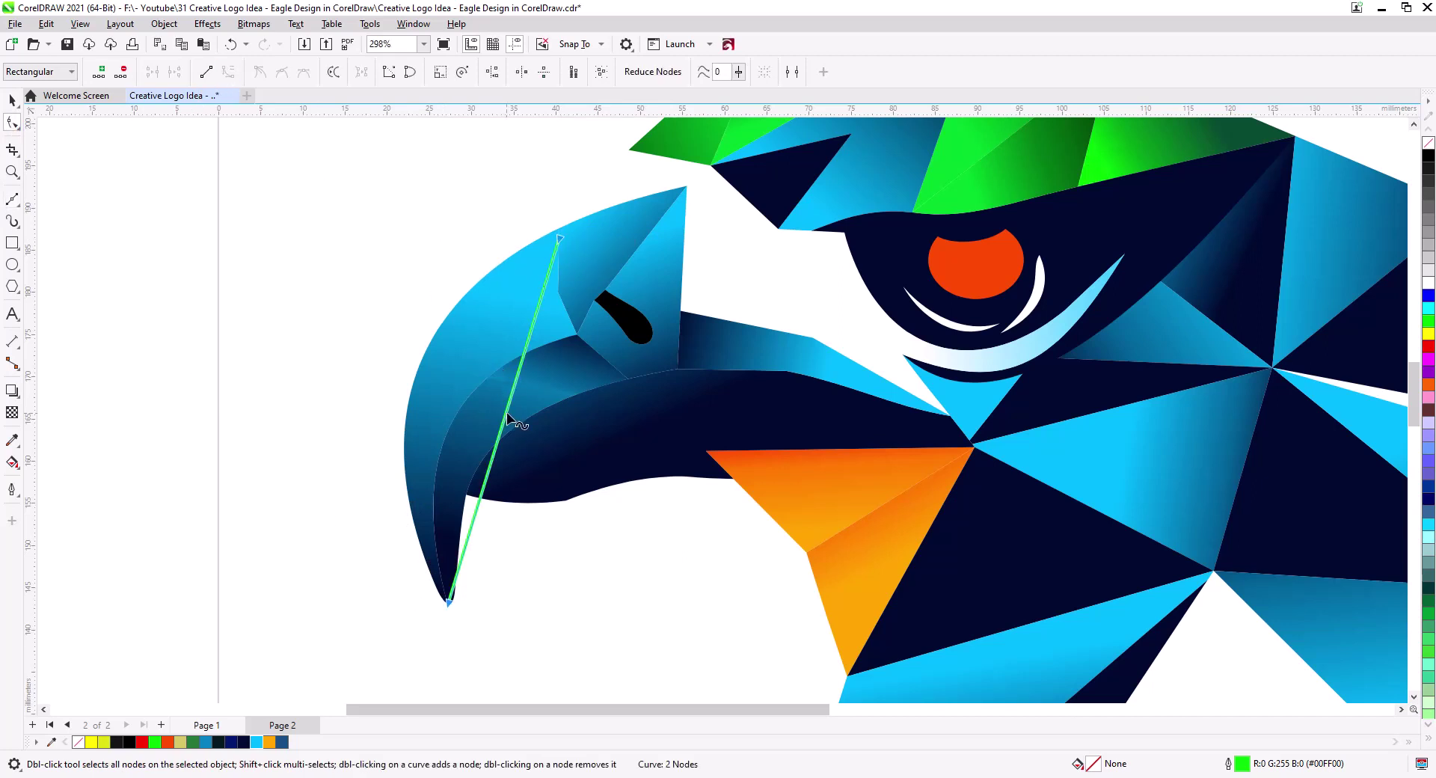
{"action": "left_click_drag", "start_coordinate": [506, 411], "coordinate": [424, 375]}
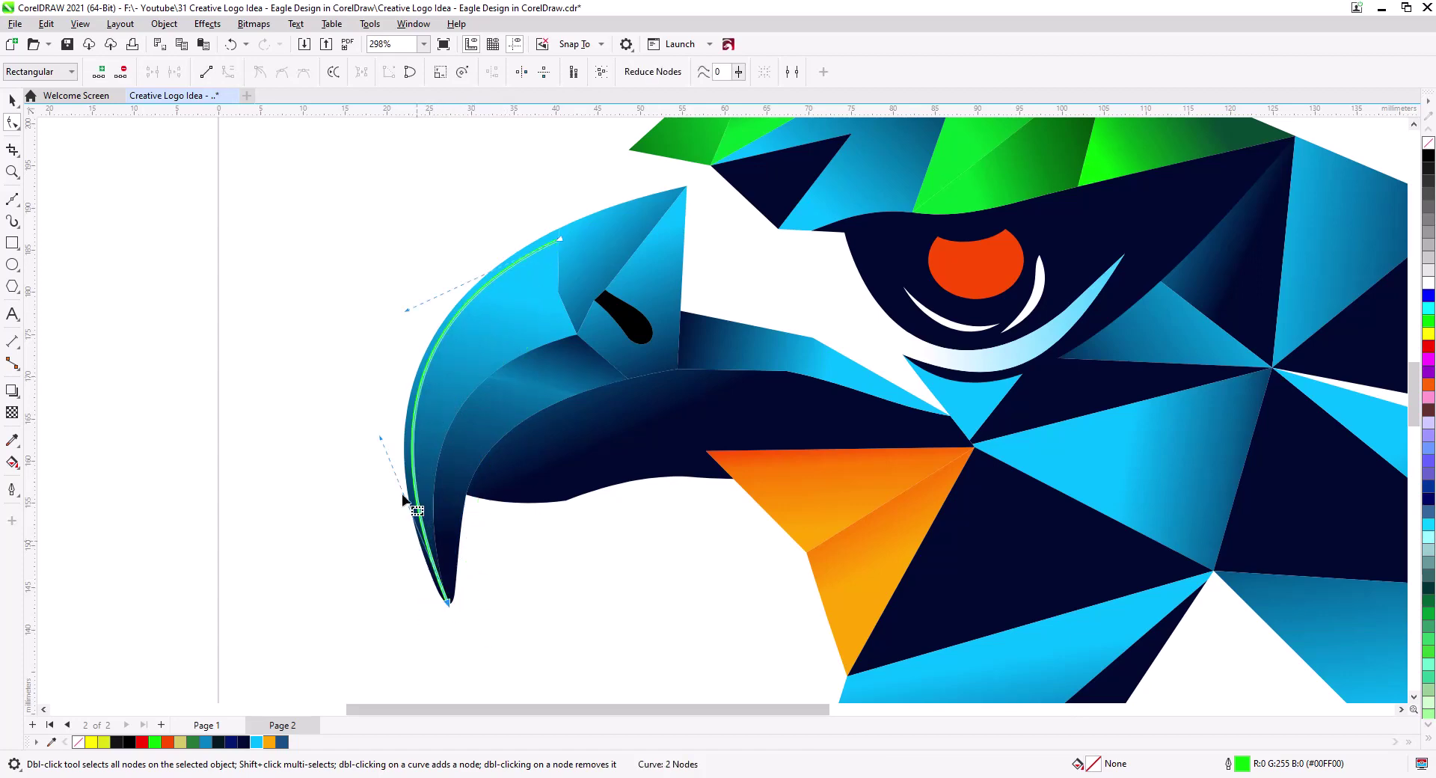
{"action": "left_click_drag", "start_coordinate": [379, 438], "coordinate": [375, 441]}
Smart Fill the narrow strip between the green curve and the beak's outer edge with blue #0083BF and a 0.5 pt outline
{"action": "scroll", "coordinate": [501, 269], "scroll_direction": "up", "scroll_amount": 5}
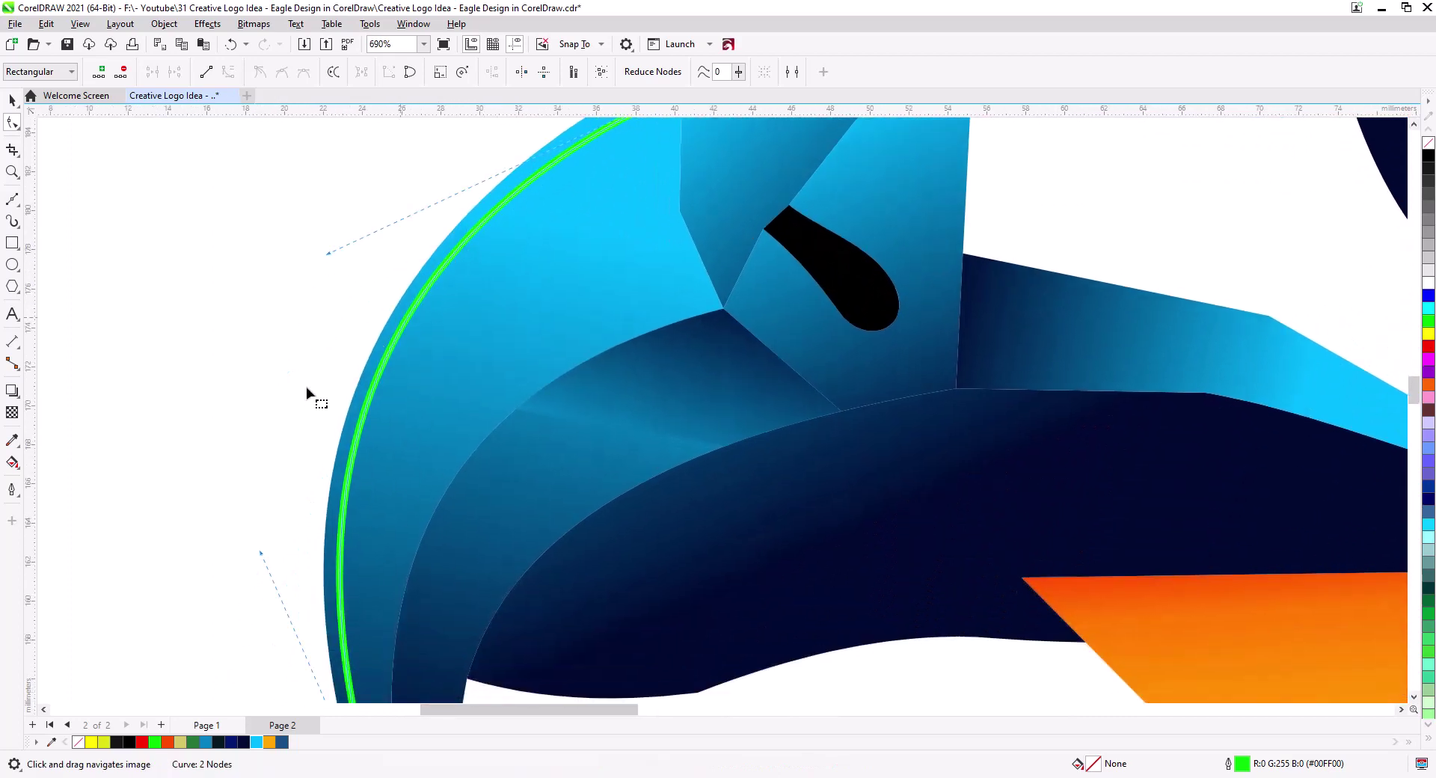
{"action": "left_click", "coordinate": [15, 464]}
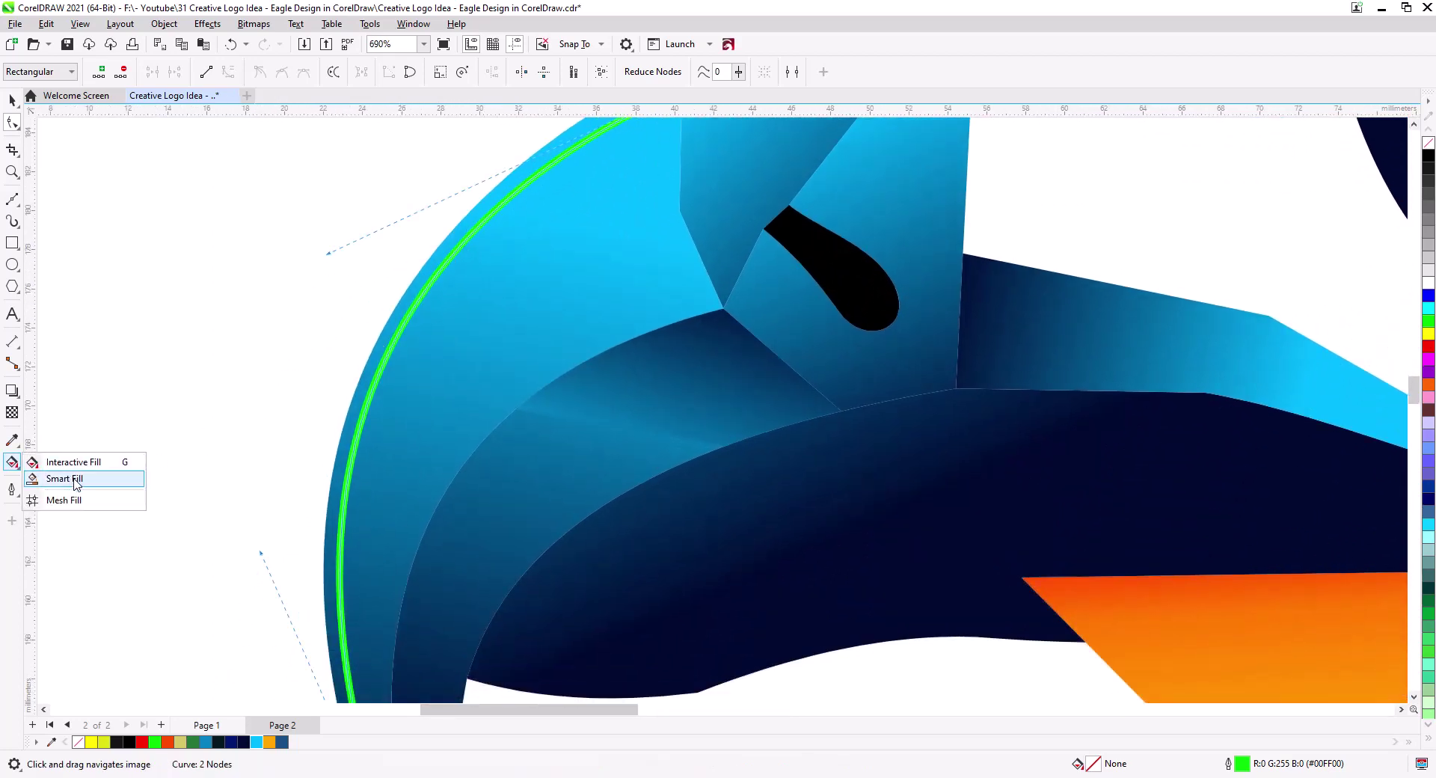
{"action": "left_click", "coordinate": [76, 484]}
{"action": "scroll", "coordinate": [497, 330], "scroll_direction": "down", "scroll_amount": 2}
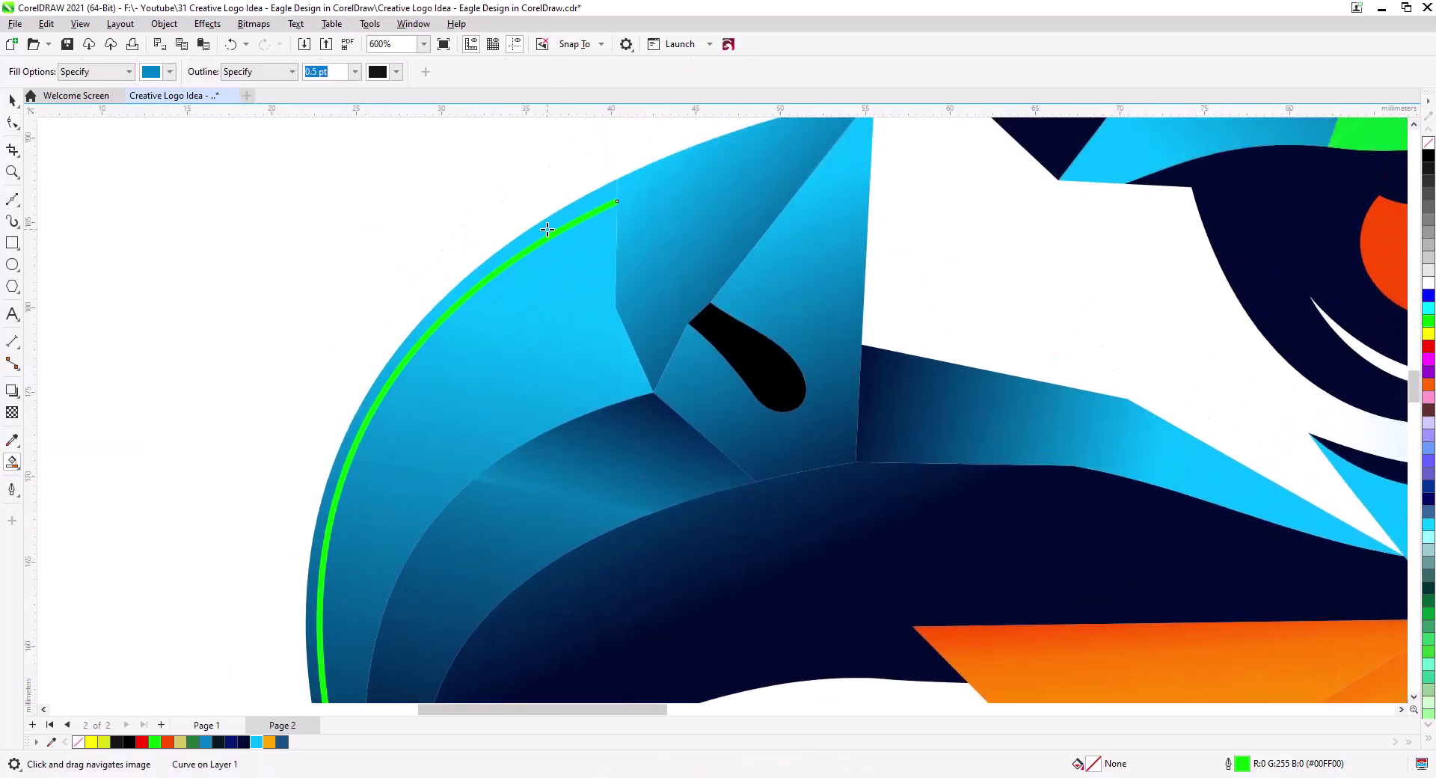
{"action": "left_click", "coordinate": [547, 230]}
Delete the green guide curve along the beak's outer edge and undo the deletion of the filled strip
{"action": "left_click", "coordinate": [12, 100]}
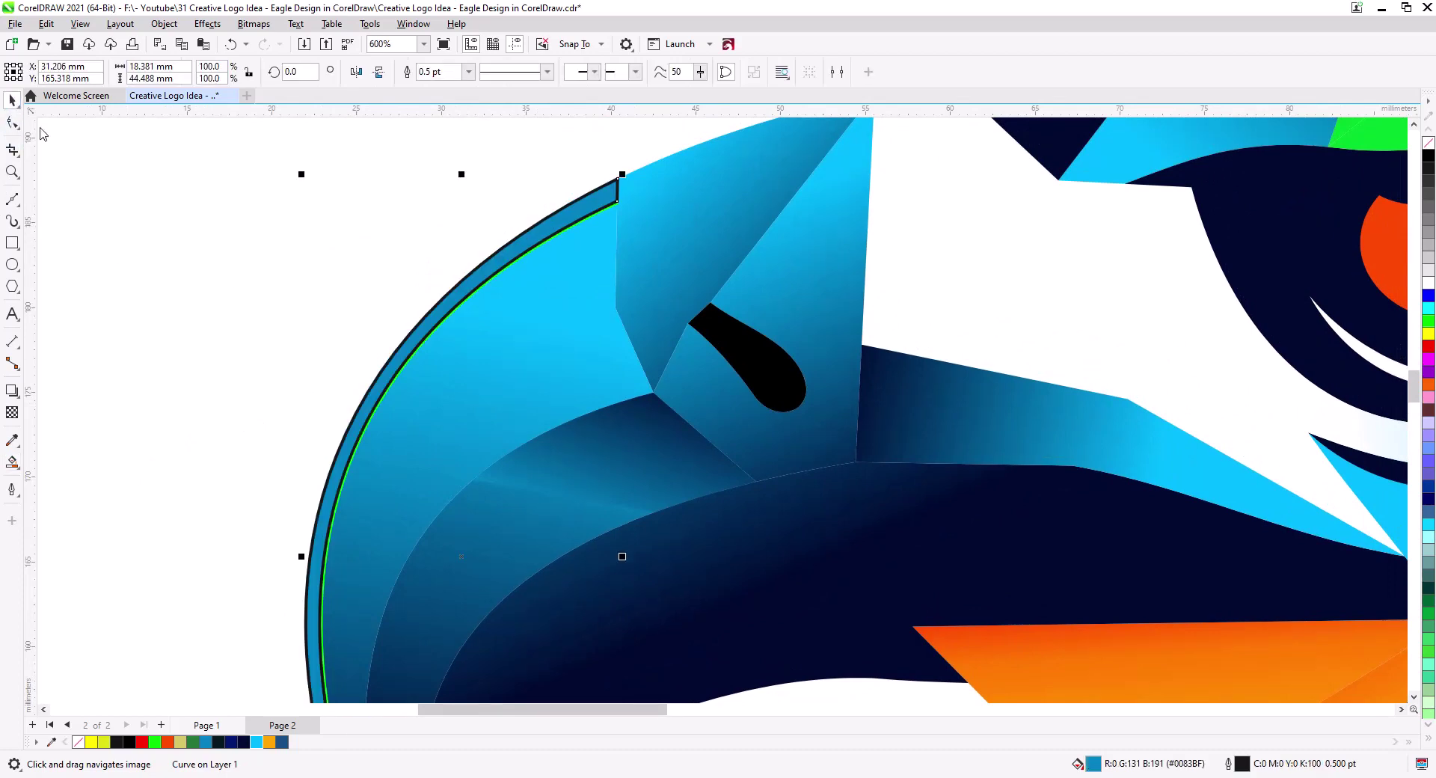
{"action": "key", "text": "Delete"}
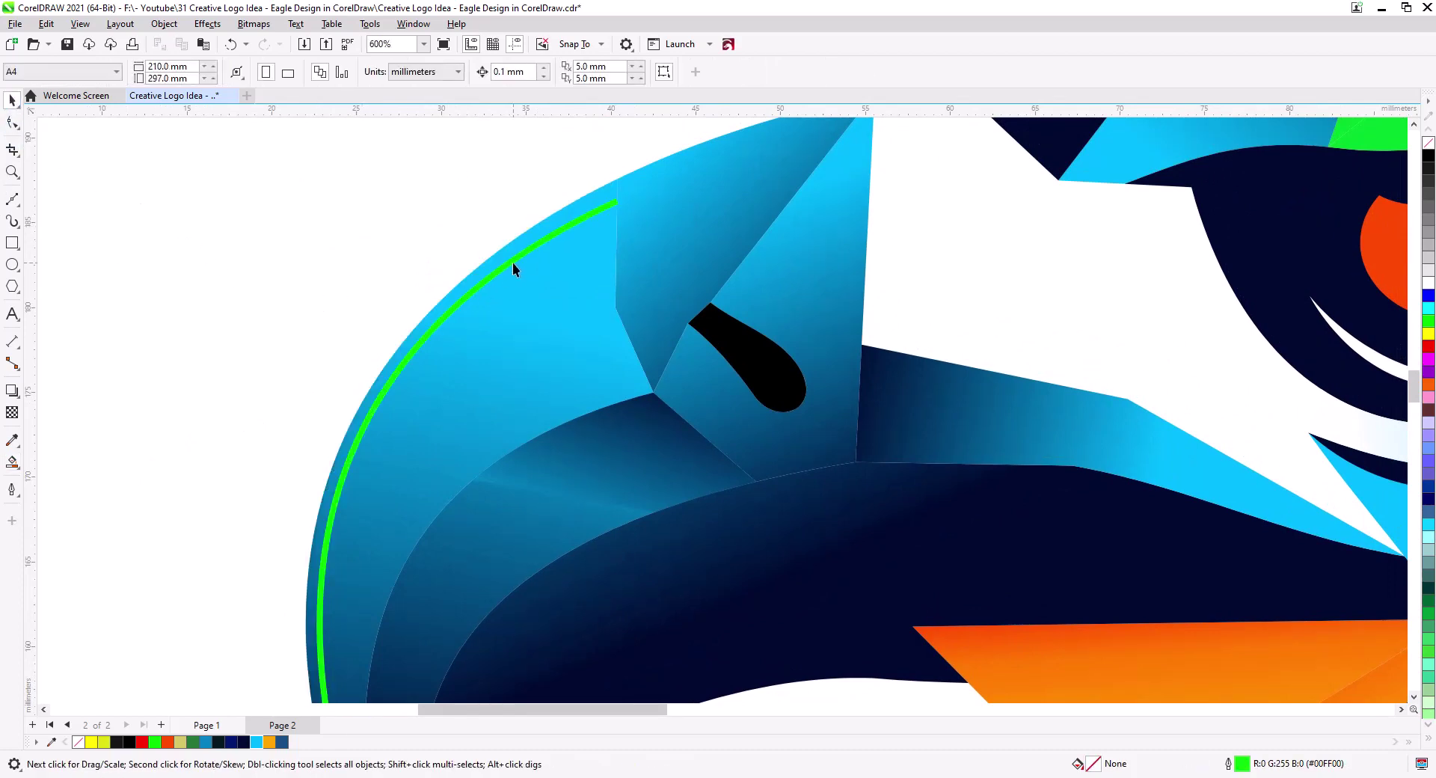
{"action": "left_click", "coordinate": [513, 265]}
{"action": "key", "text": "Delete"}
{"action": "key", "text": "Escape"}
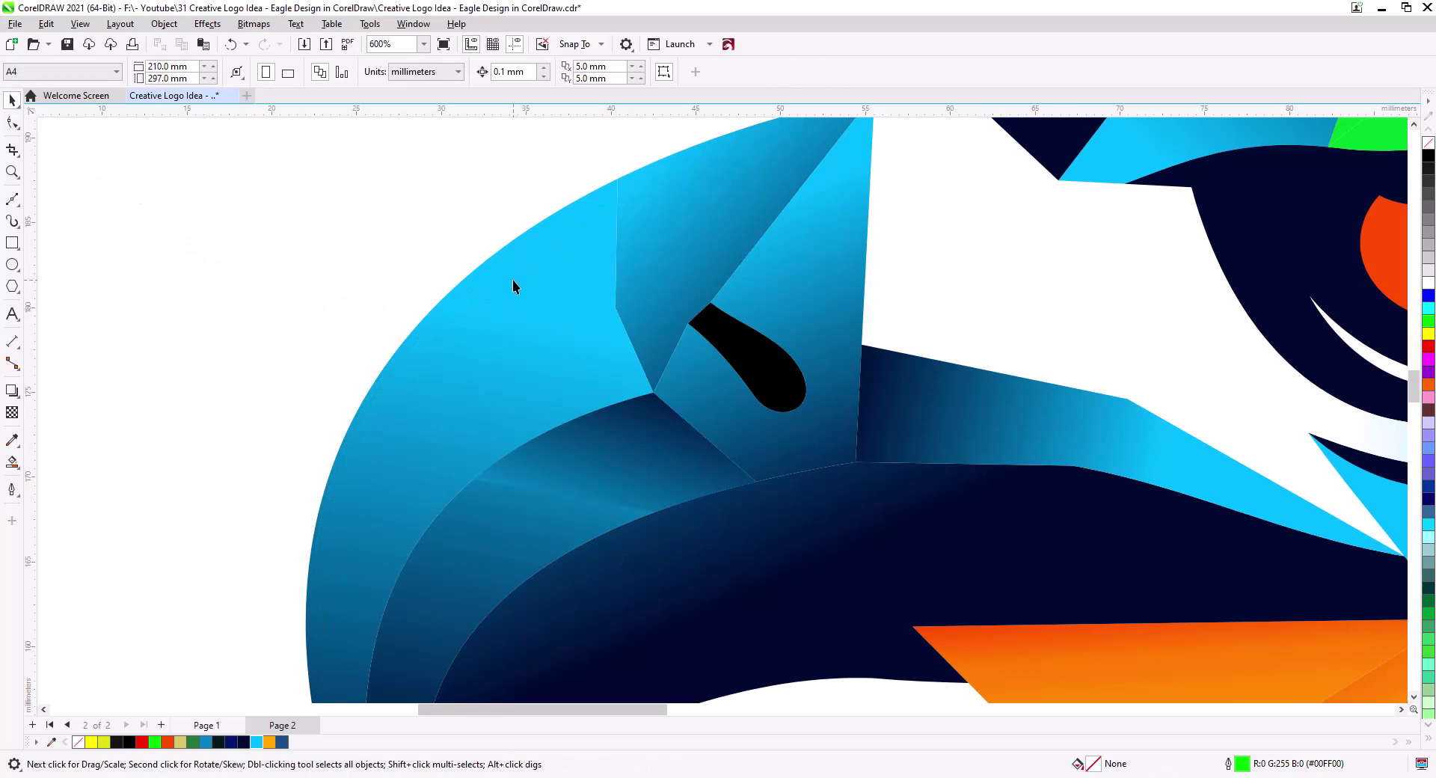
{"action": "key", "text": "ctrl+z"}
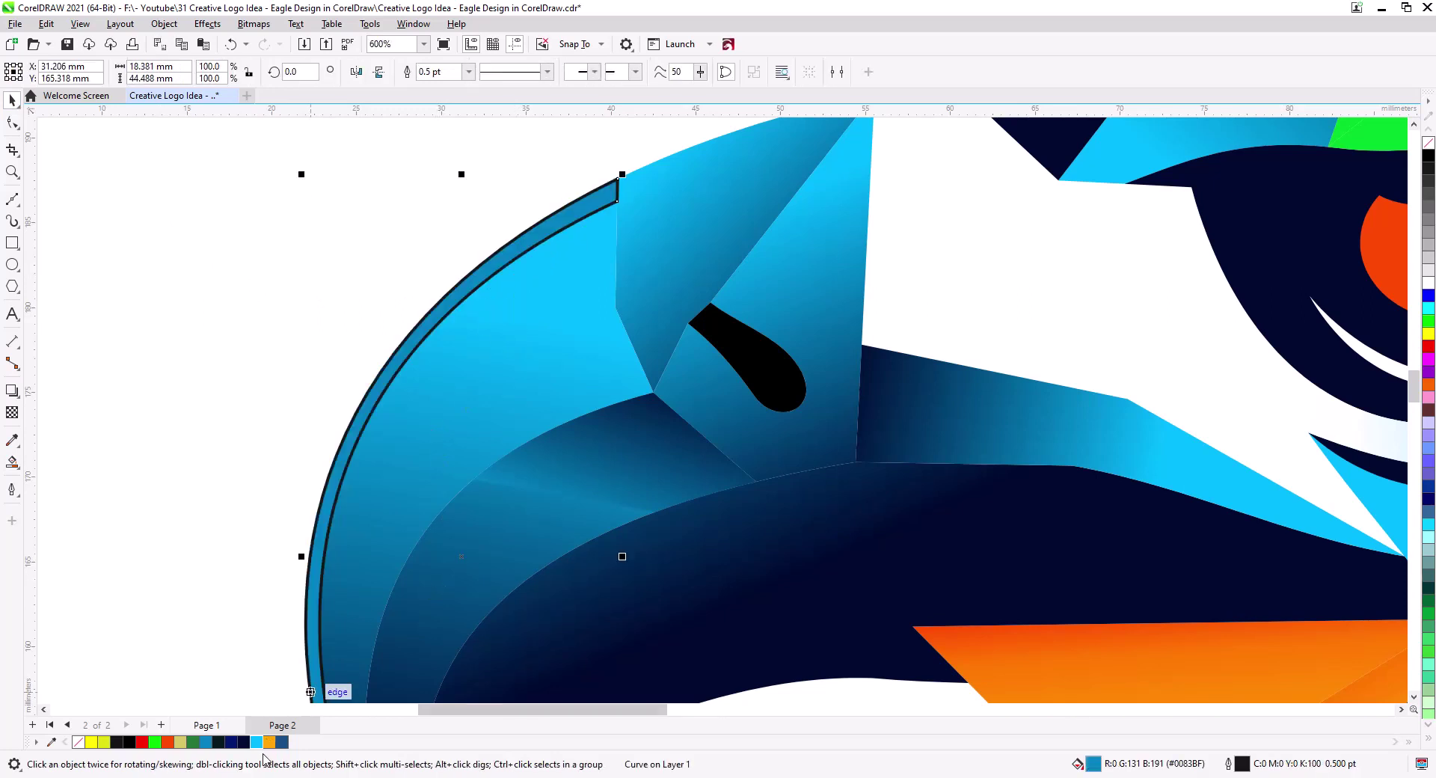
Recolour the beak's edge strip with the light blue #00BBFF from the document colours and remove its outline
{"action": "left_click_drag", "start_coordinate": [259, 746], "coordinate": [320, 559]}
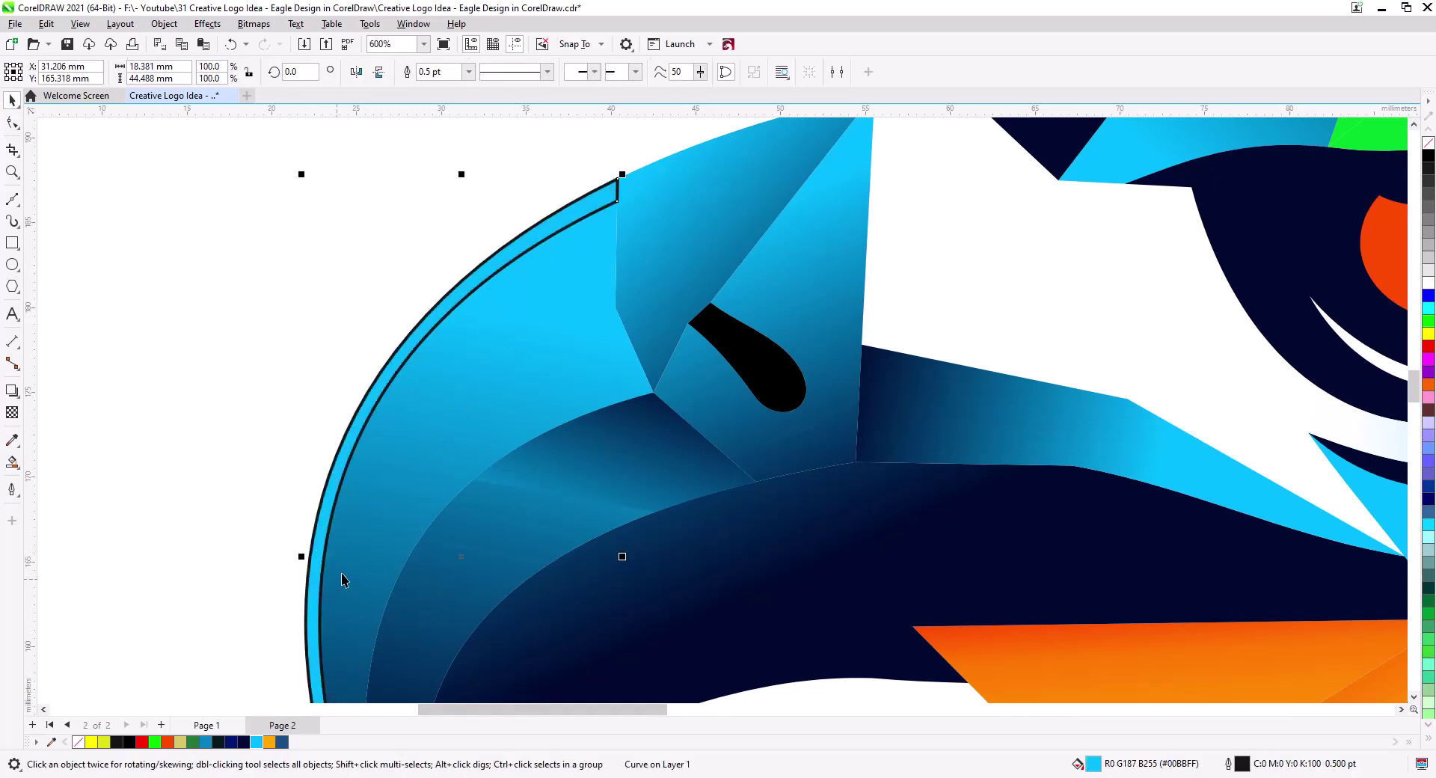
{"action": "right_click", "coordinate": [1427, 144]}
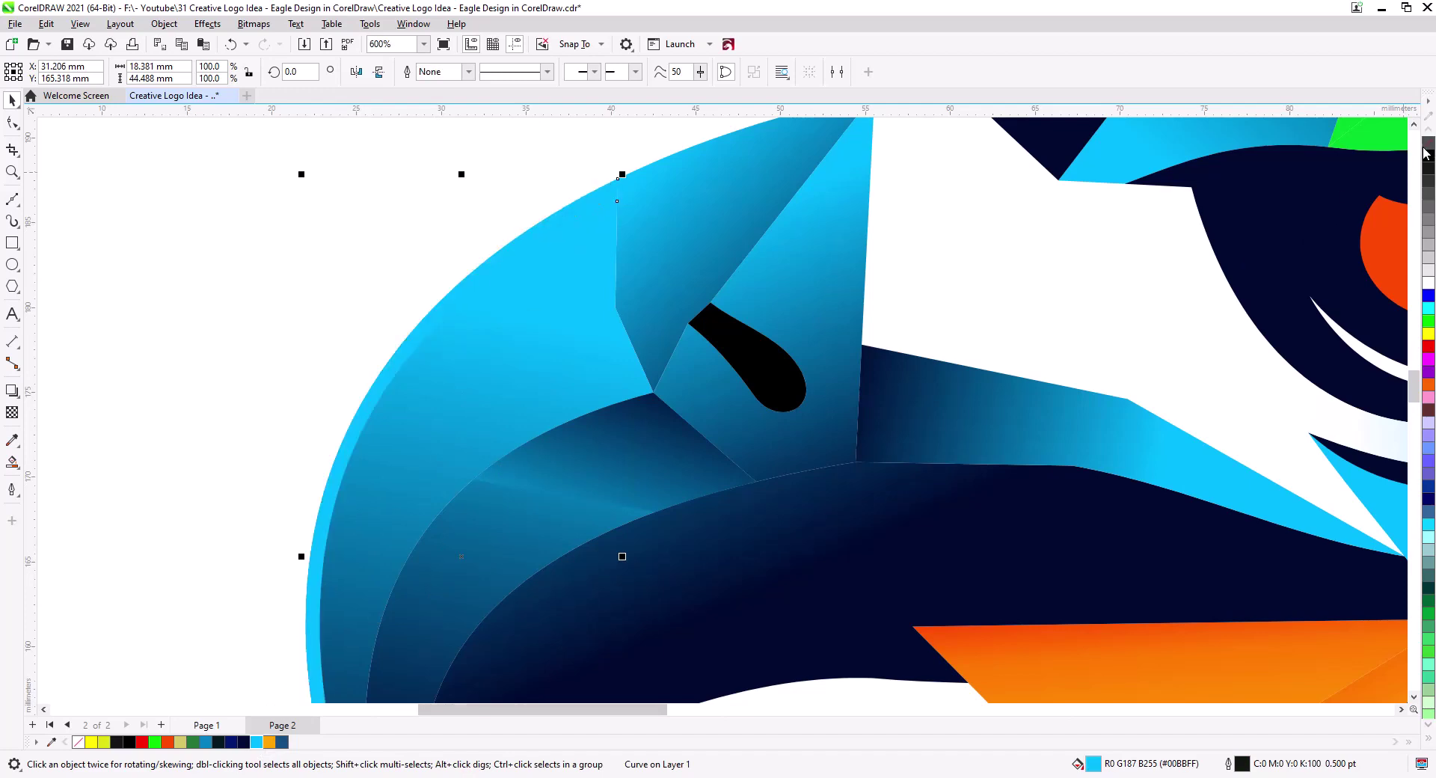
{"action": "scroll", "coordinate": [550, 353], "scroll_direction": "down", "scroll_amount": 3}
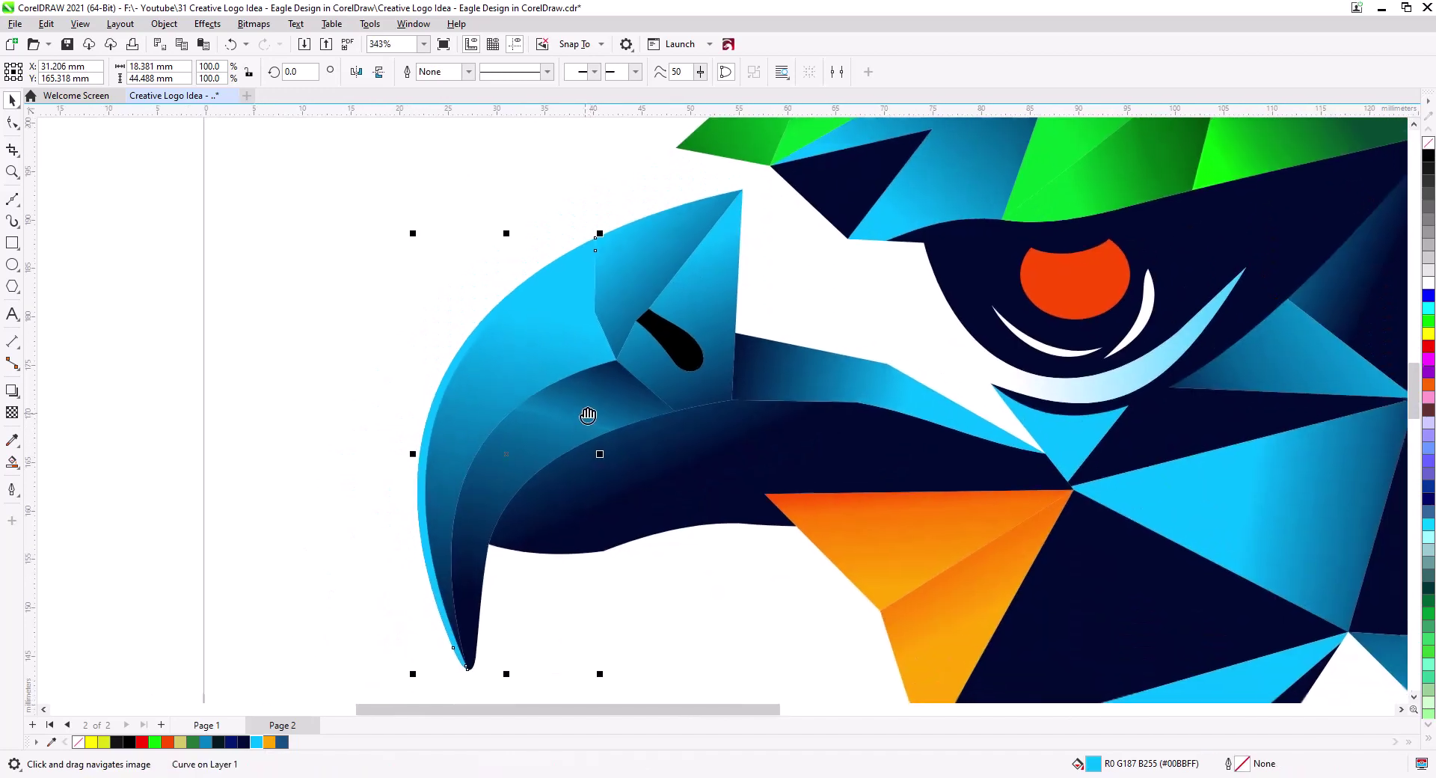
{"action": "left_click", "coordinate": [616, 607]}
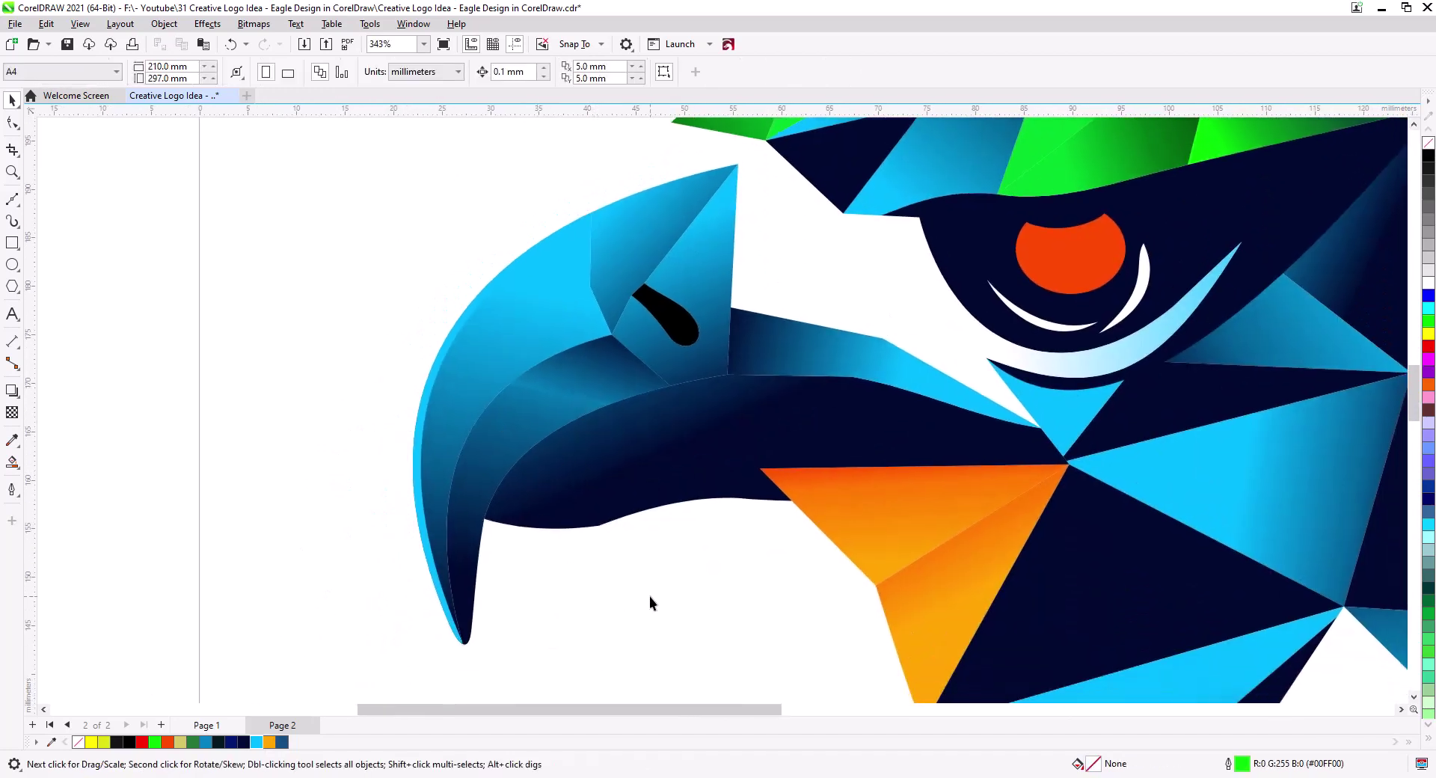
Apply a linear gradient to the beak's edge strip, running from navy at the tip up to light blue at the upper curve
{"action": "left_click", "coordinate": [440, 598]}
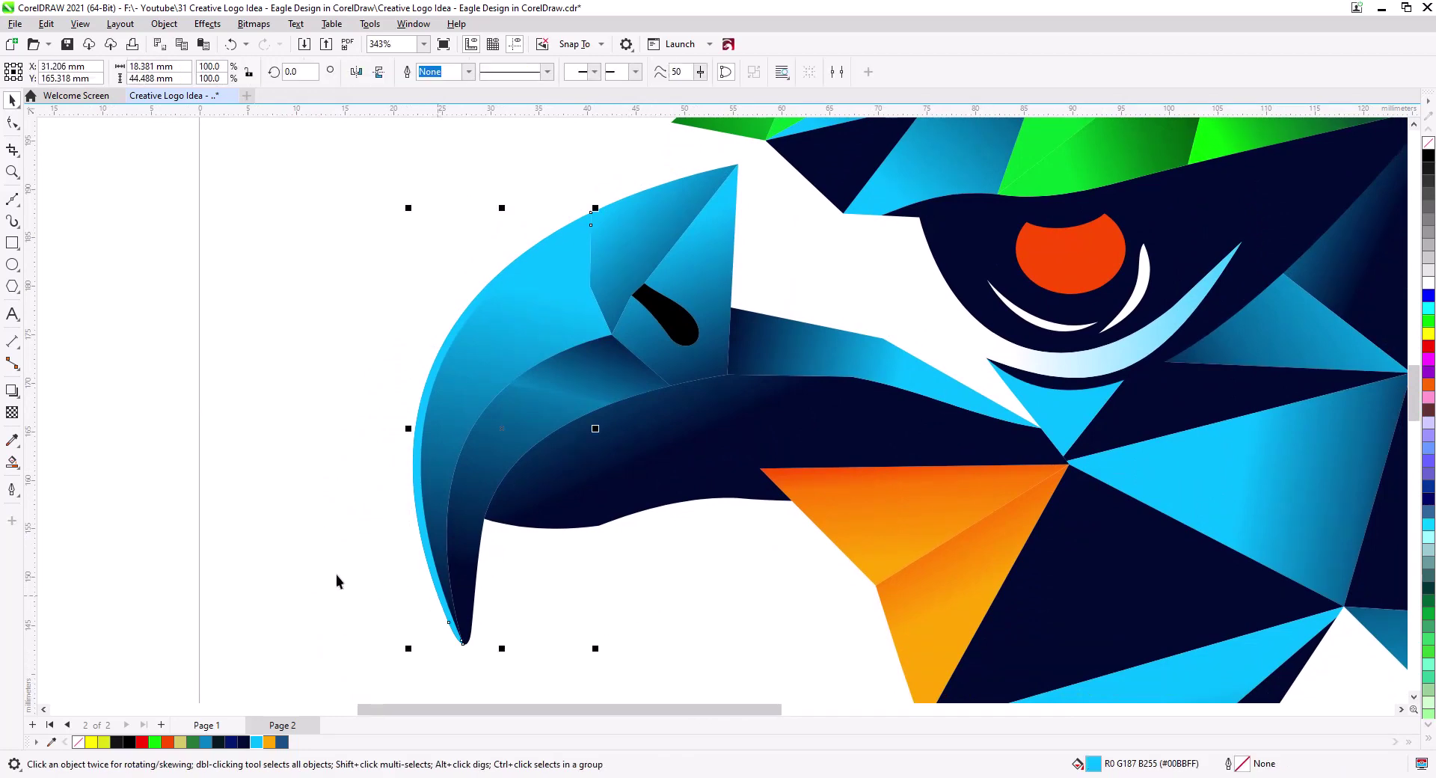
{"action": "left_click", "coordinate": [13, 464]}
{"action": "left_click", "coordinate": [63, 462]}
{"action": "left_click_drag", "start_coordinate": [459, 654], "coordinate": [438, 353]}
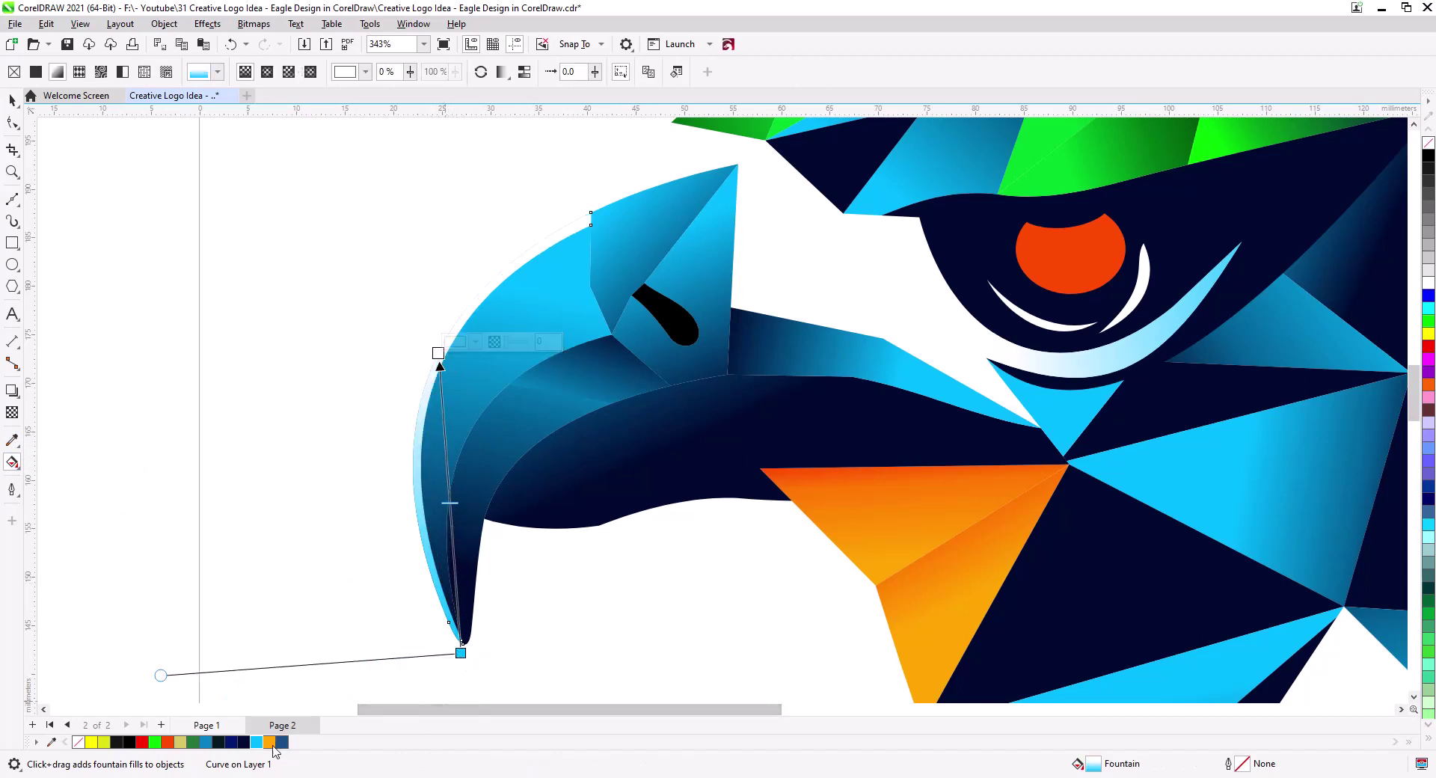
{"action": "left_click_drag", "start_coordinate": [244, 741], "coordinate": [460, 655]}
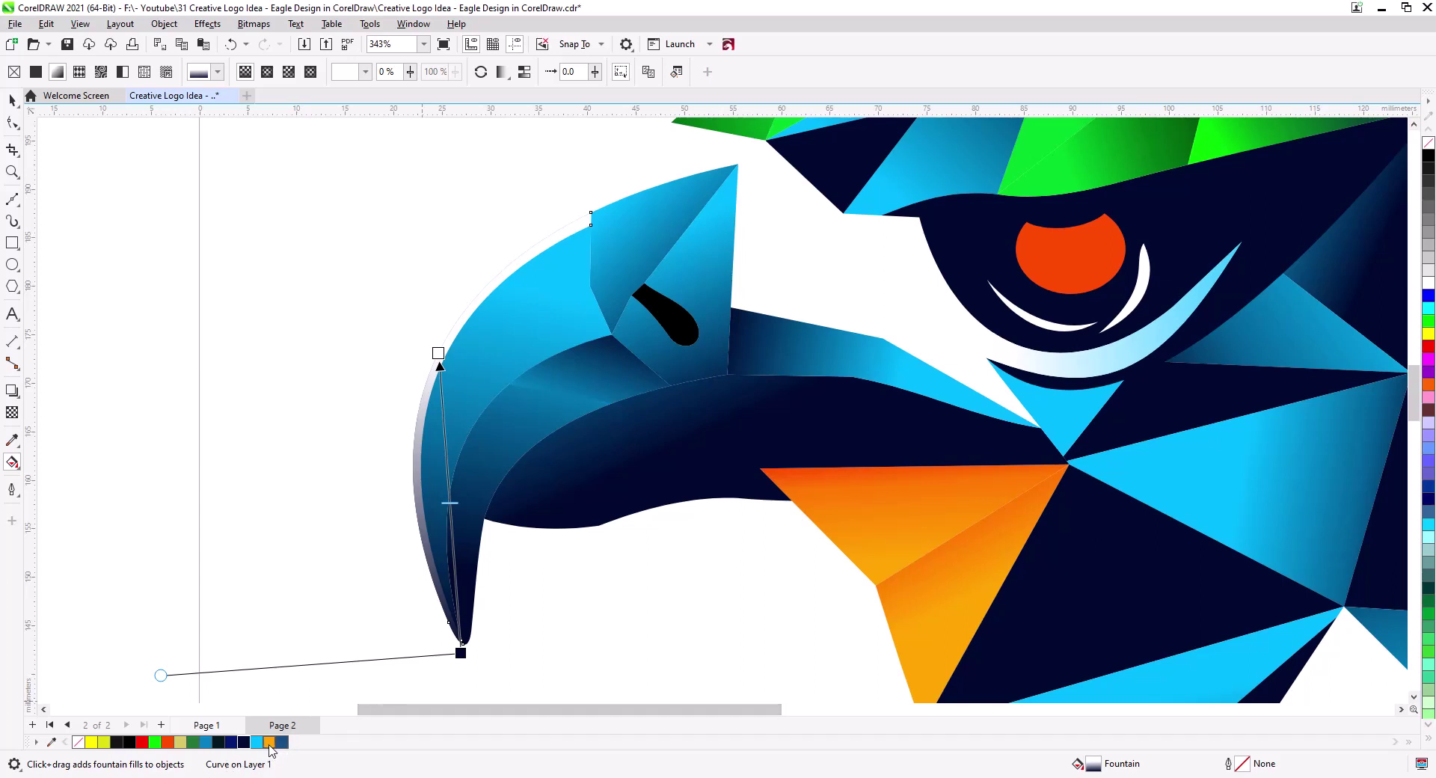
{"action": "left_click_drag", "start_coordinate": [258, 741], "coordinate": [439, 365]}
Reposition the edge strip's gradient ends, raising the navy end above the beak tip and the light blue end slightly along the curve
{"action": "left_click_drag", "start_coordinate": [461, 653], "coordinate": [431, 586]}
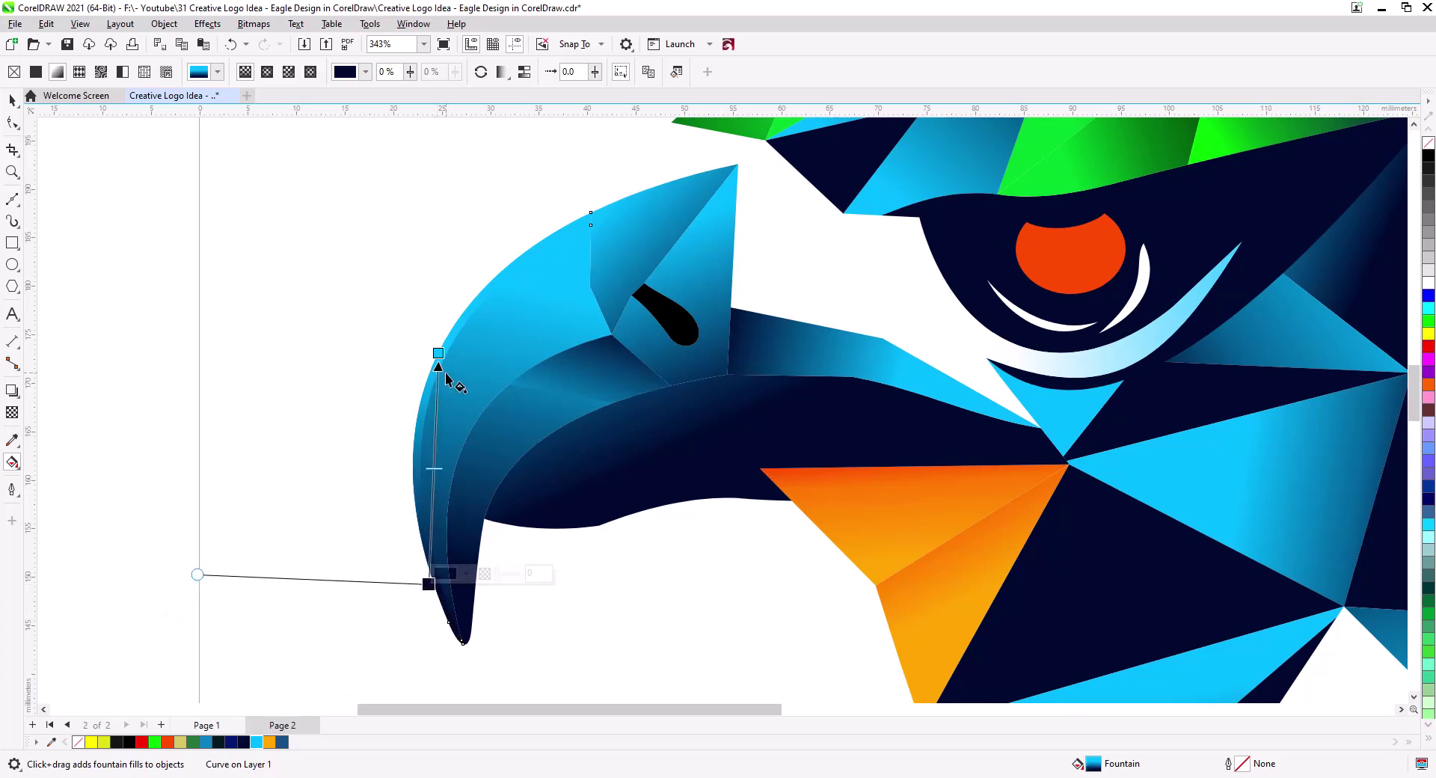
{"action": "left_click_drag", "start_coordinate": [438, 352], "coordinate": [447, 337]}
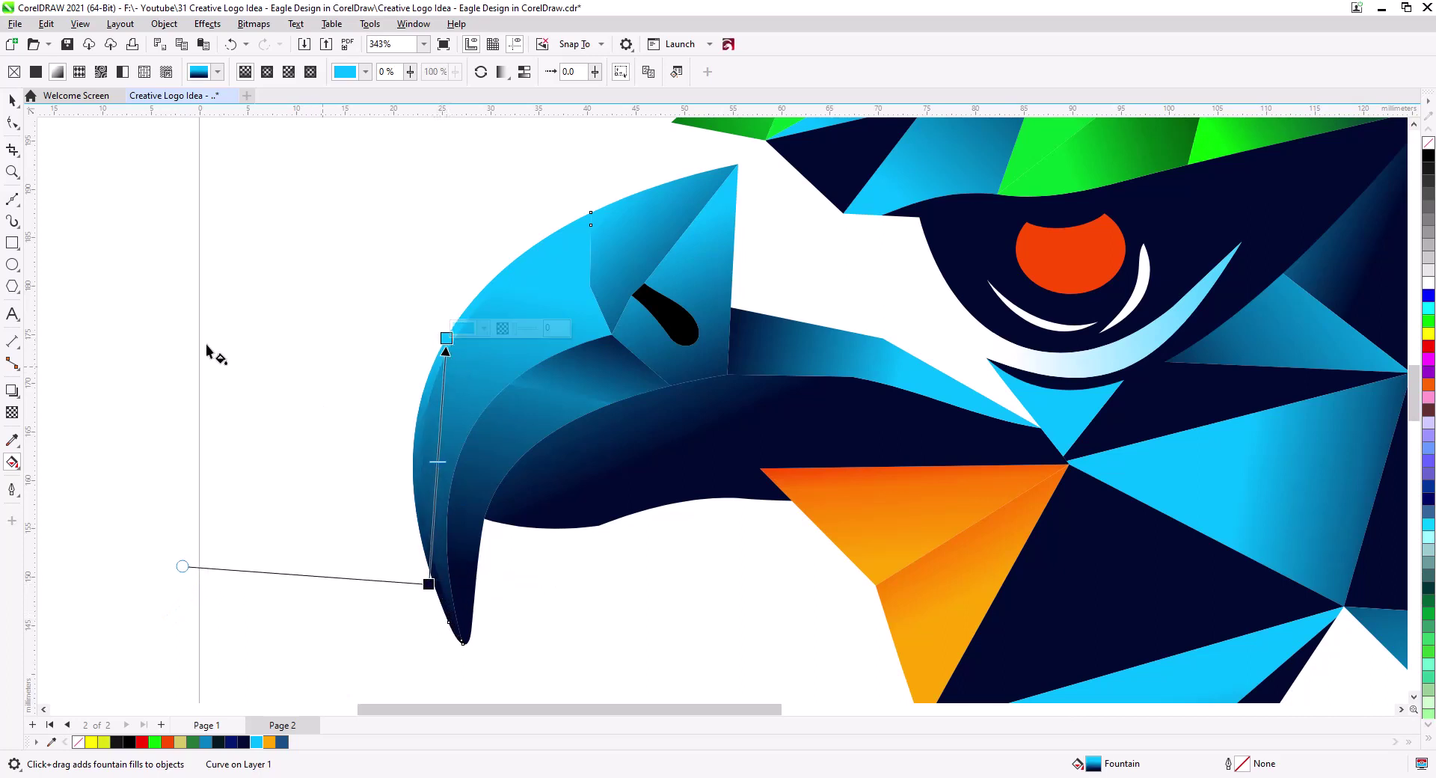
{"action": "left_click", "coordinate": [12, 101]}
{"action": "left_click", "coordinate": [577, 546]}
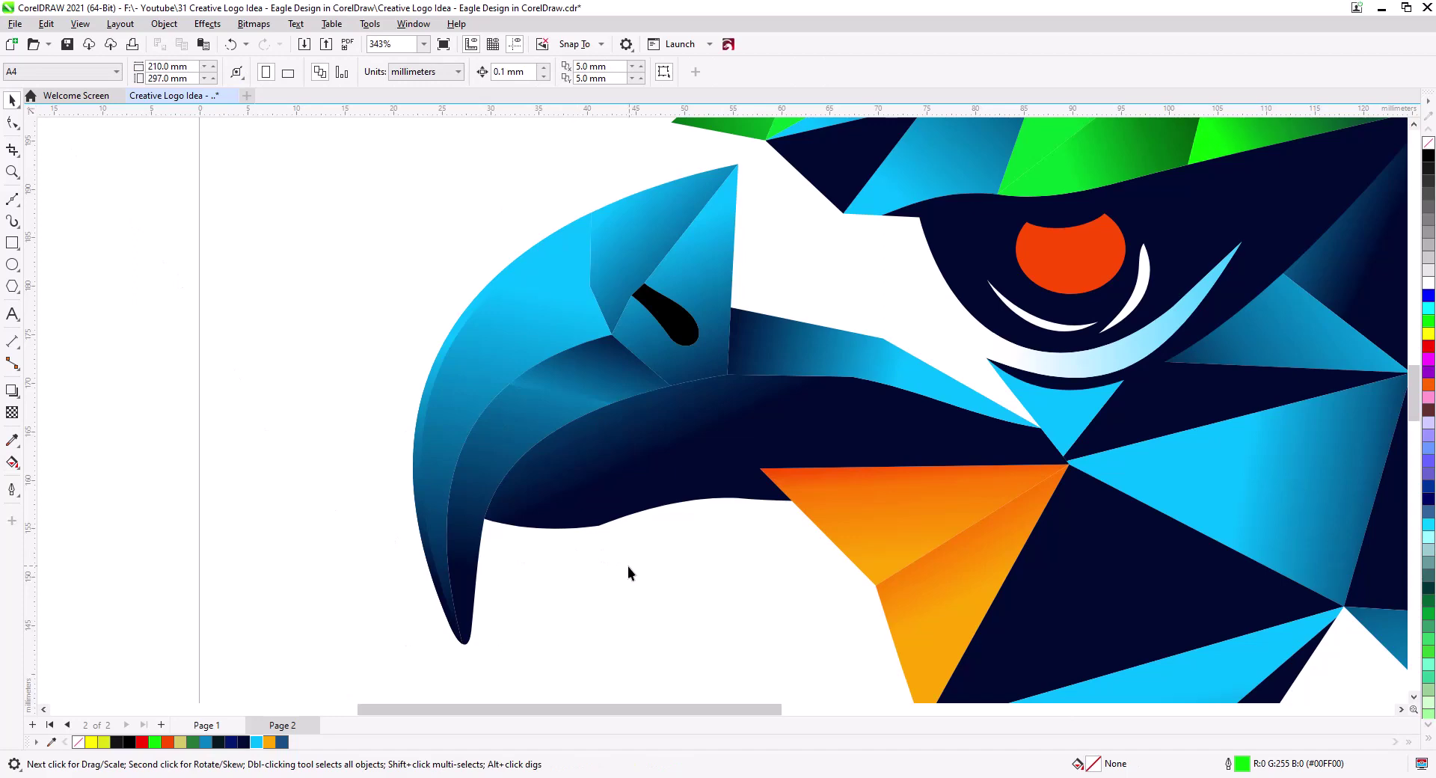
Stretch the upper orange facet's front corner into the dark lower beak, making the facet about 38 mm wide and 16 mm tall
{"action": "scroll", "coordinate": [628, 572], "scroll_direction": "down", "scroll_amount": 1}
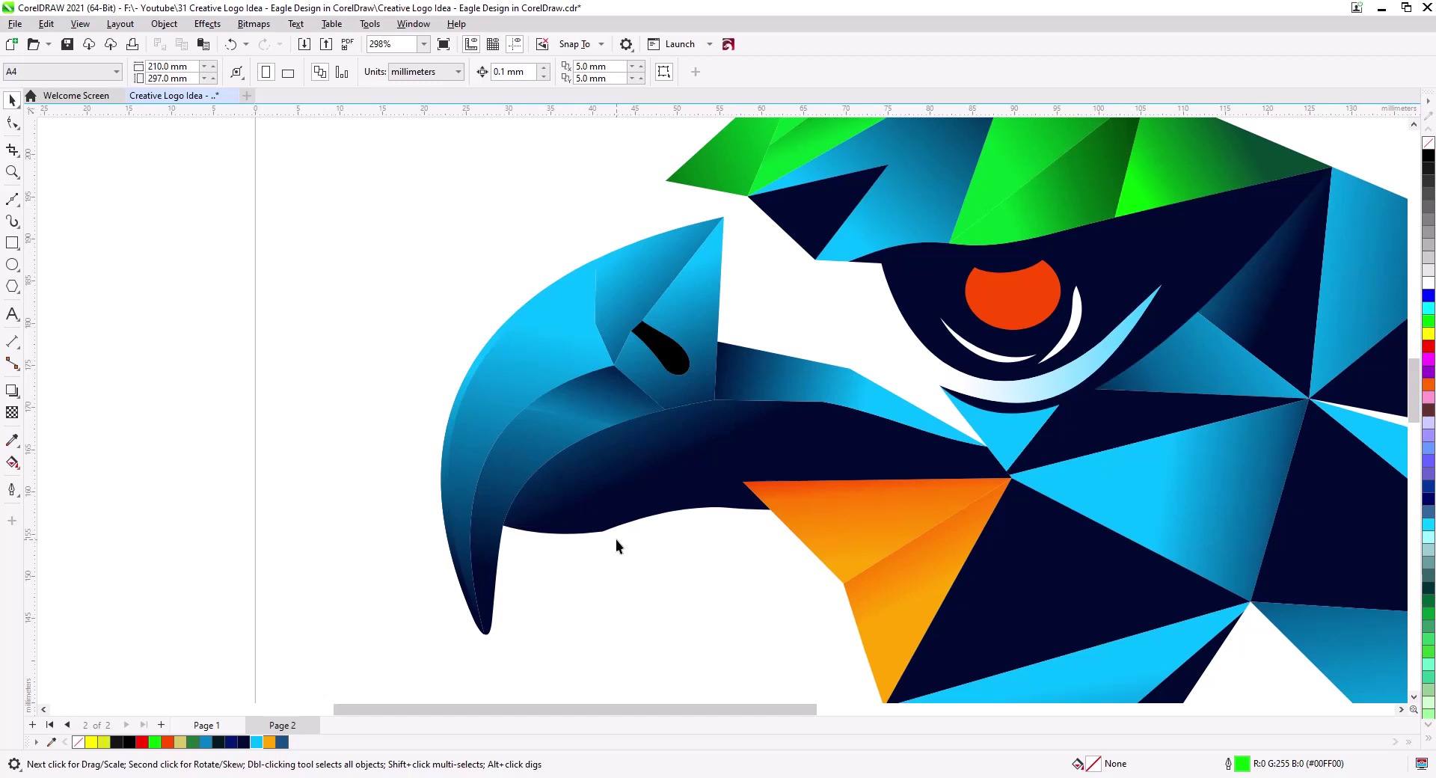
{"action": "key", "text": "h"}
{"action": "left_click_drag", "start_coordinate": [654, 557], "coordinate": [644, 539]}
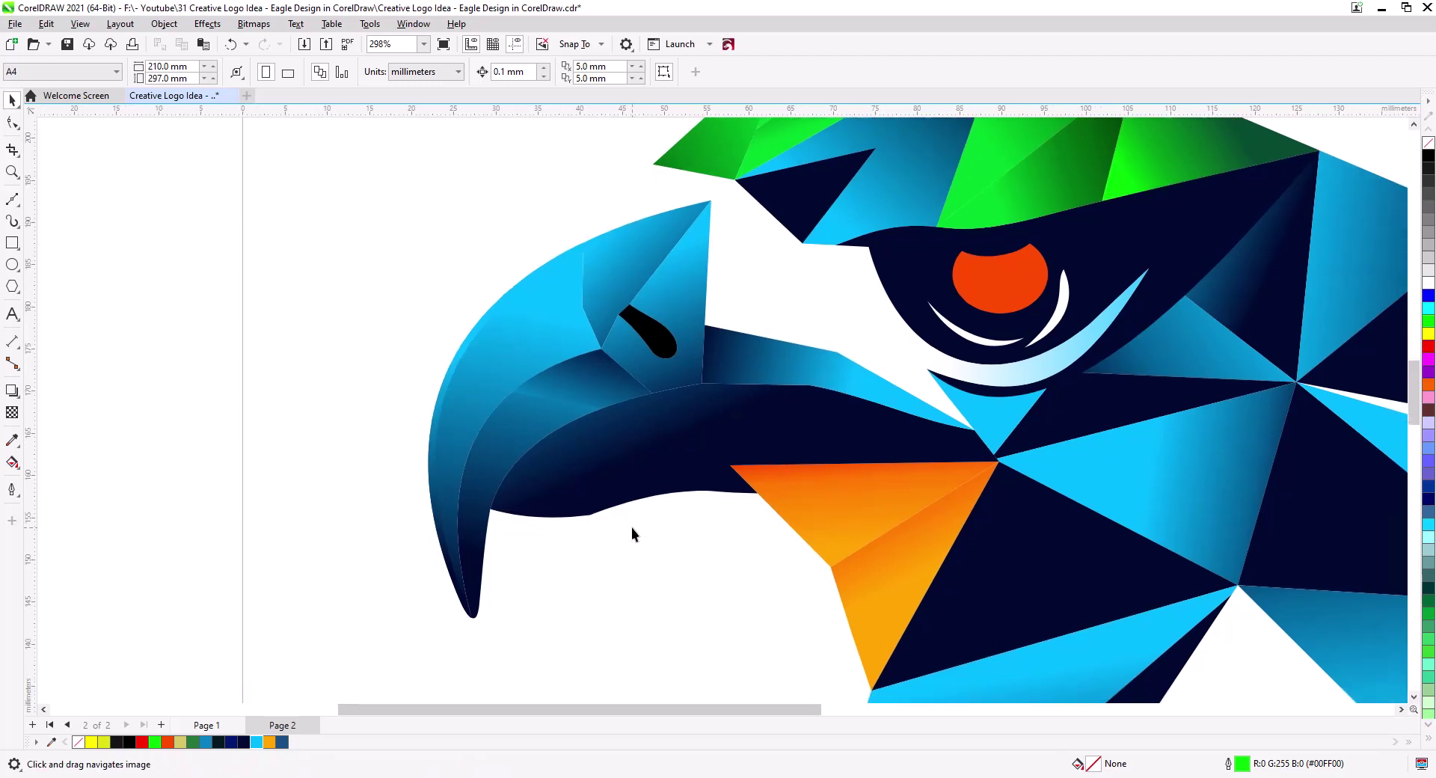
{"action": "key", "text": "space"}
{"action": "left_click", "coordinate": [783, 486]}
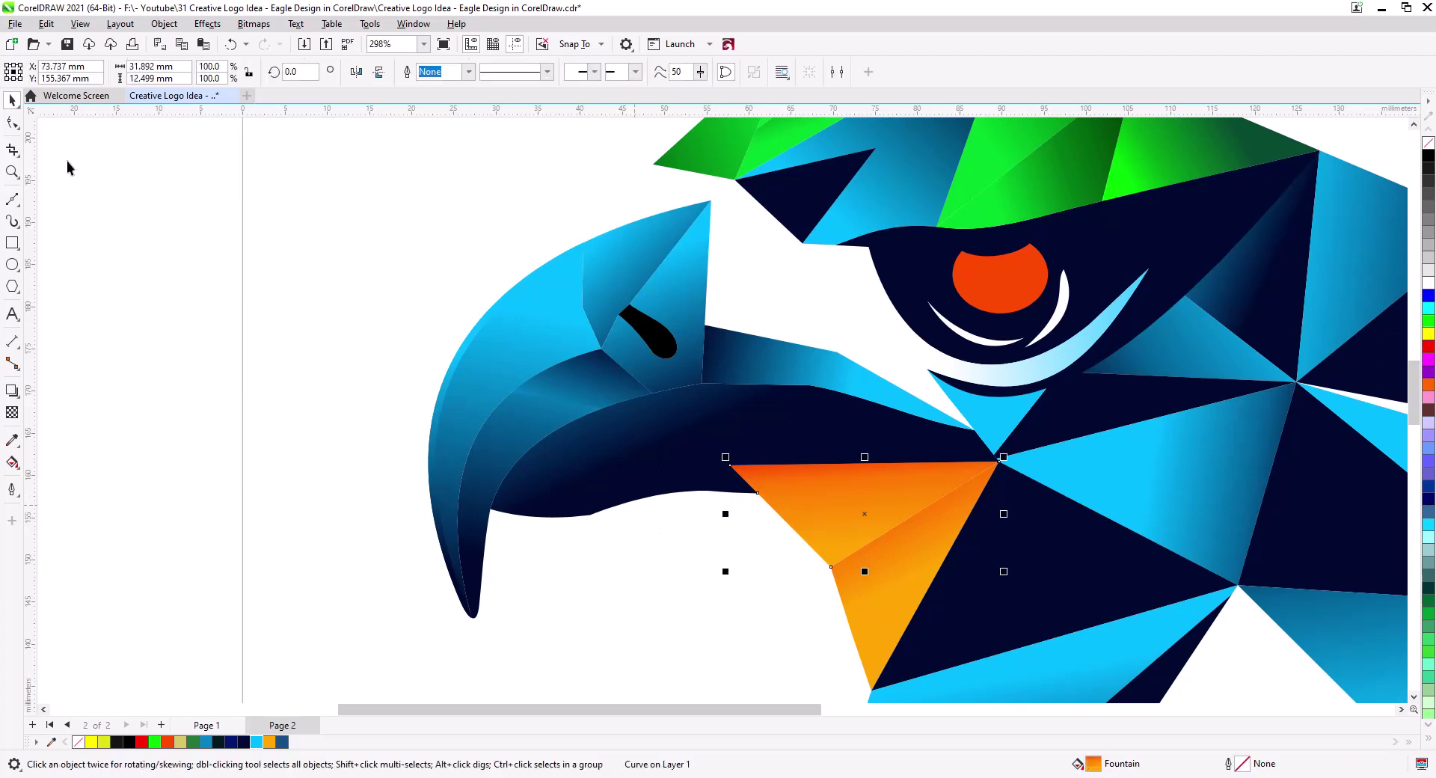
{"action": "left_click", "coordinate": [12, 123]}
{"action": "left_click_drag", "start_coordinate": [730, 466], "coordinate": [680, 432]}
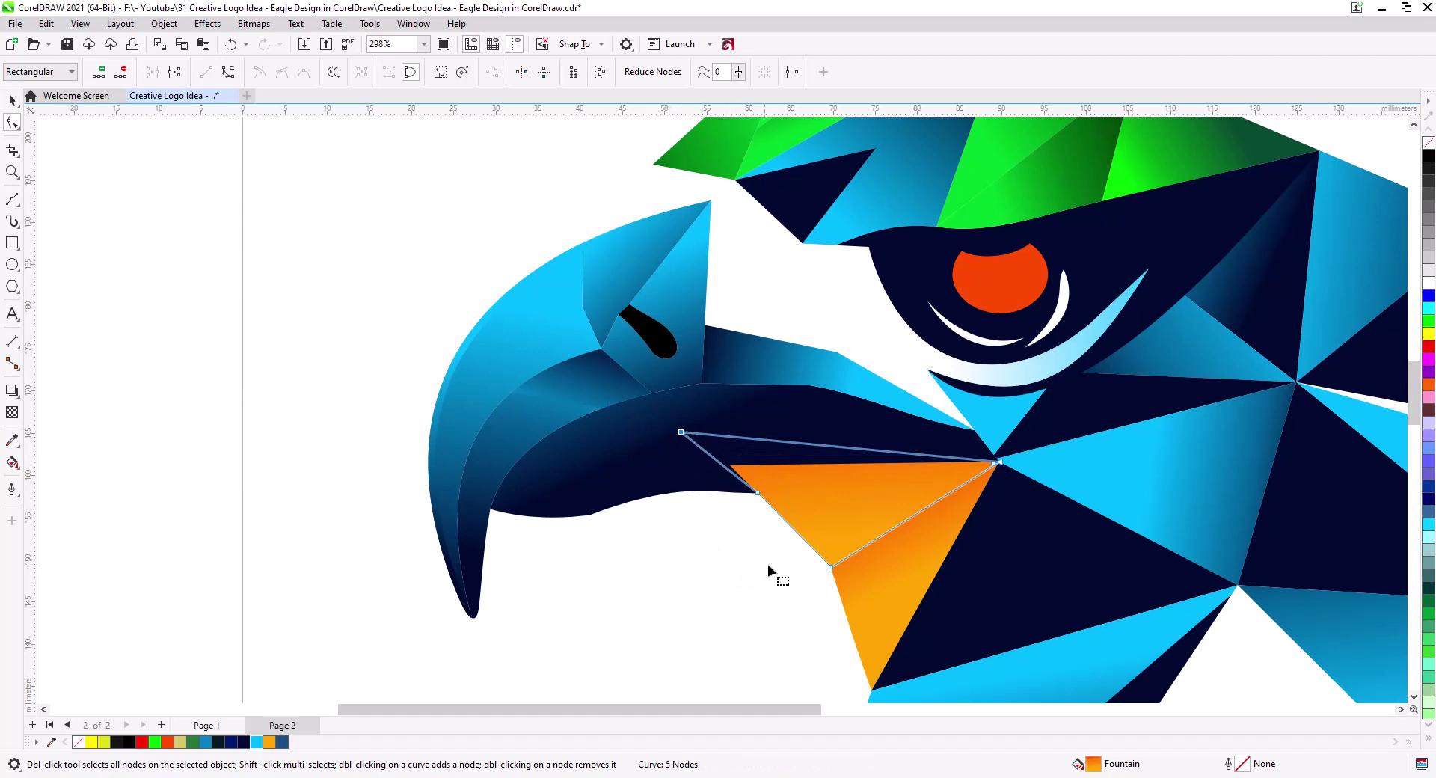
{"action": "left_click", "coordinate": [12, 100]}
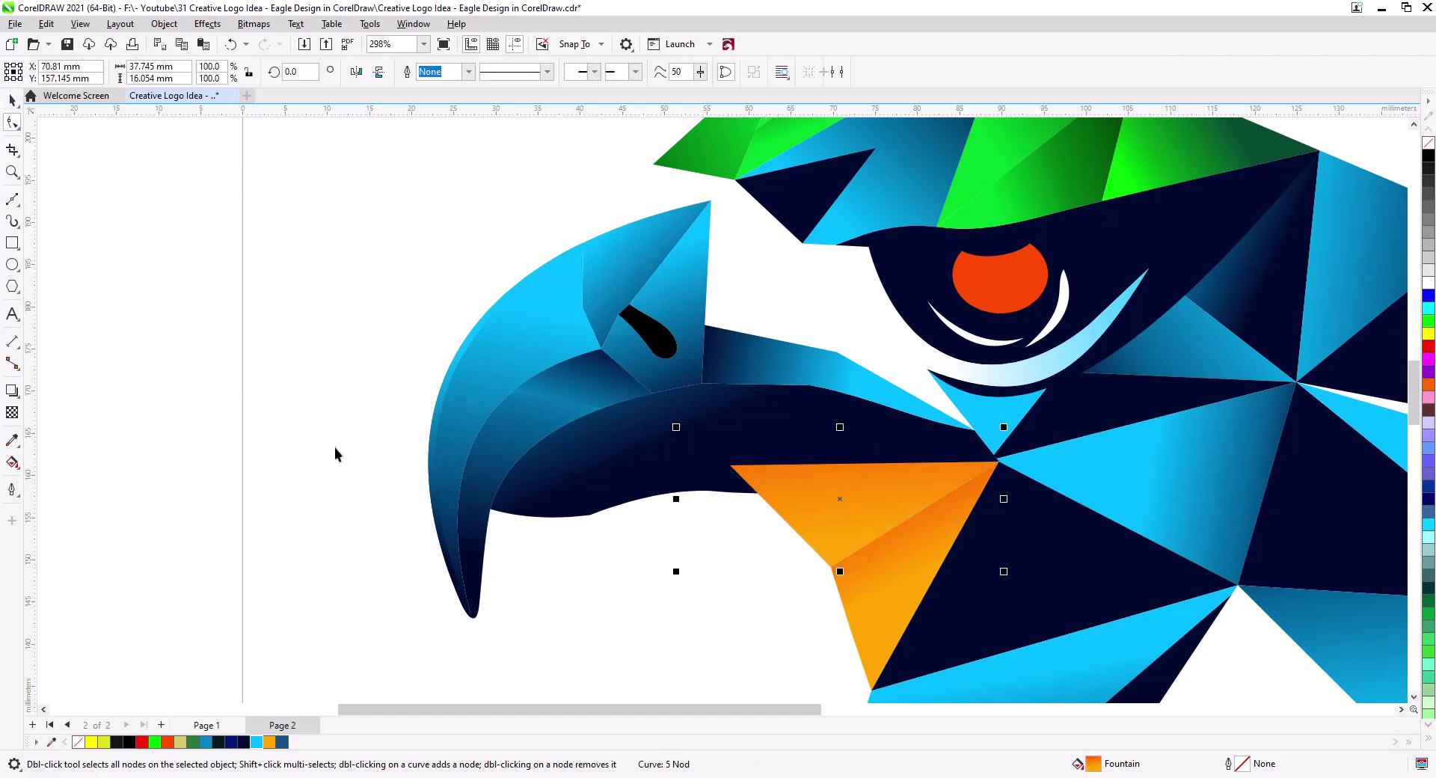
Bring the extended orange facet in front of the dark lower beak
{"action": "left_click", "coordinate": [755, 516]}
{"action": "left_click", "coordinate": [758, 553]}
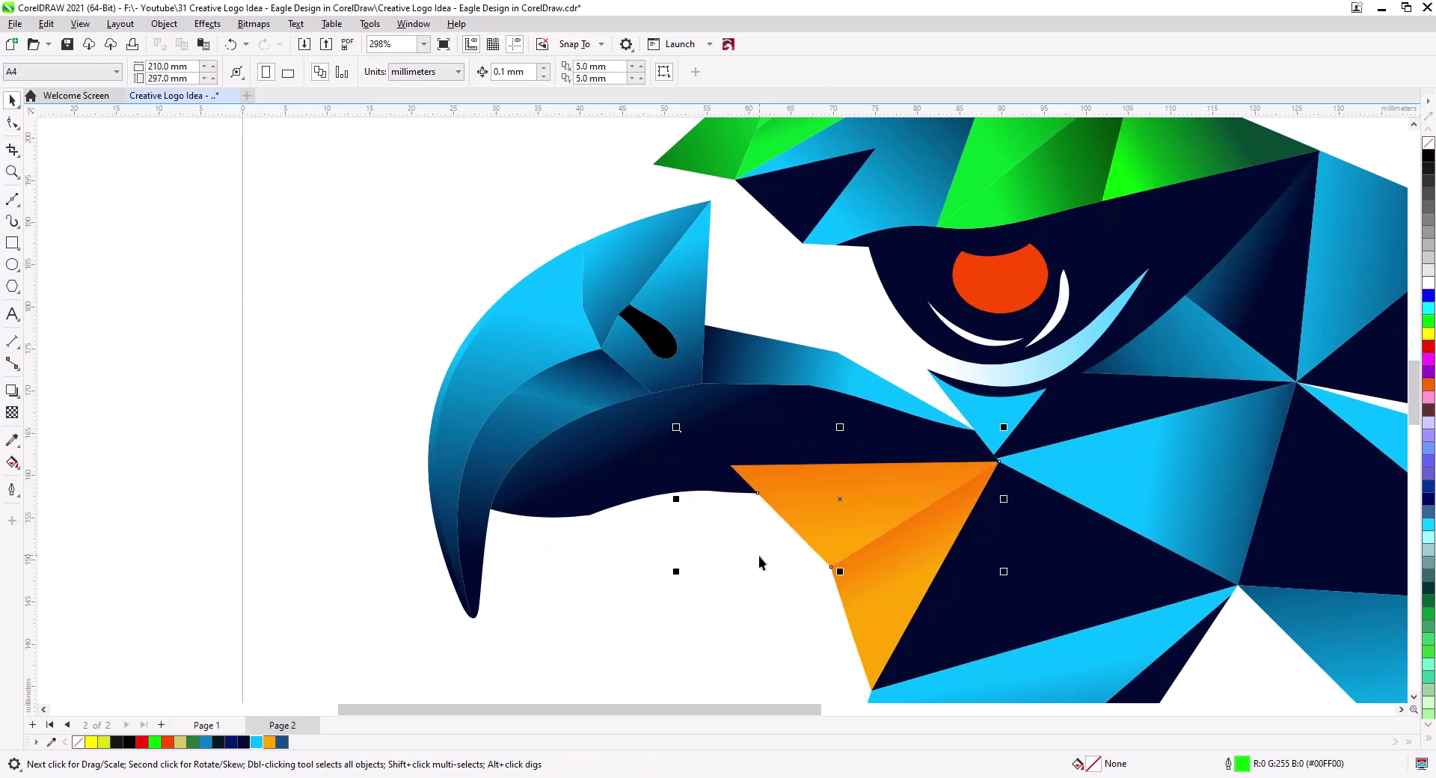
{"action": "key", "text": "ctrl+shift+z"}
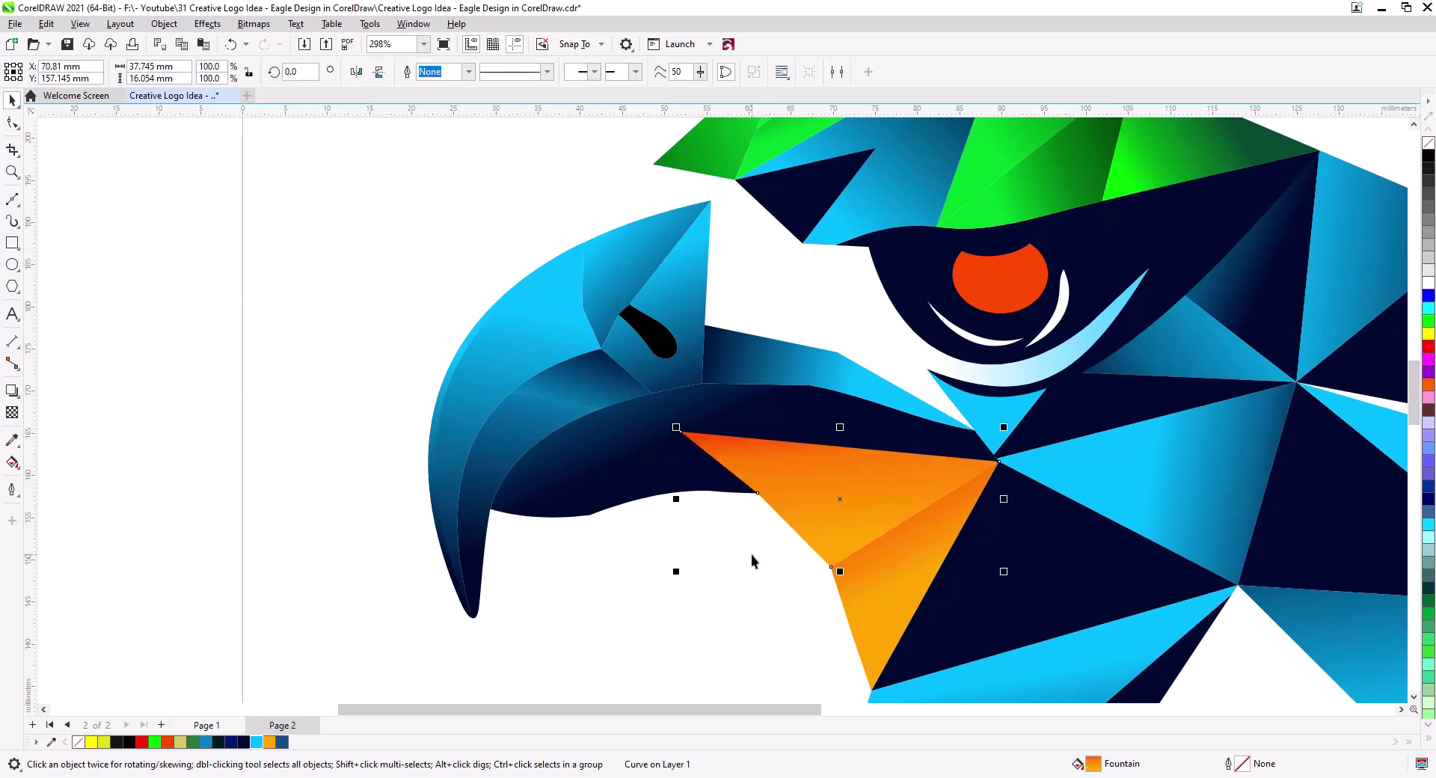
{"action": "left_click", "coordinate": [746, 546]}
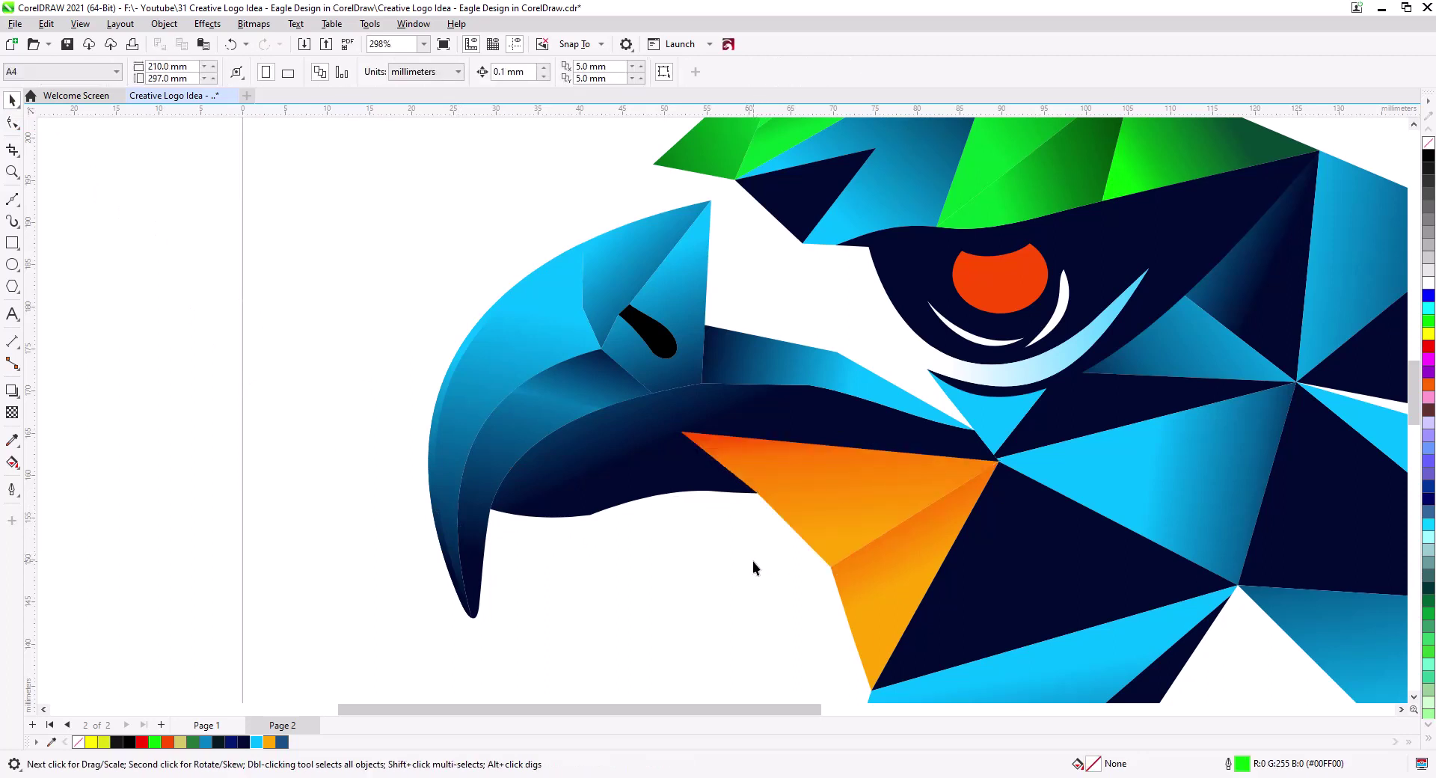
{"action": "left_click", "coordinate": [820, 518]}
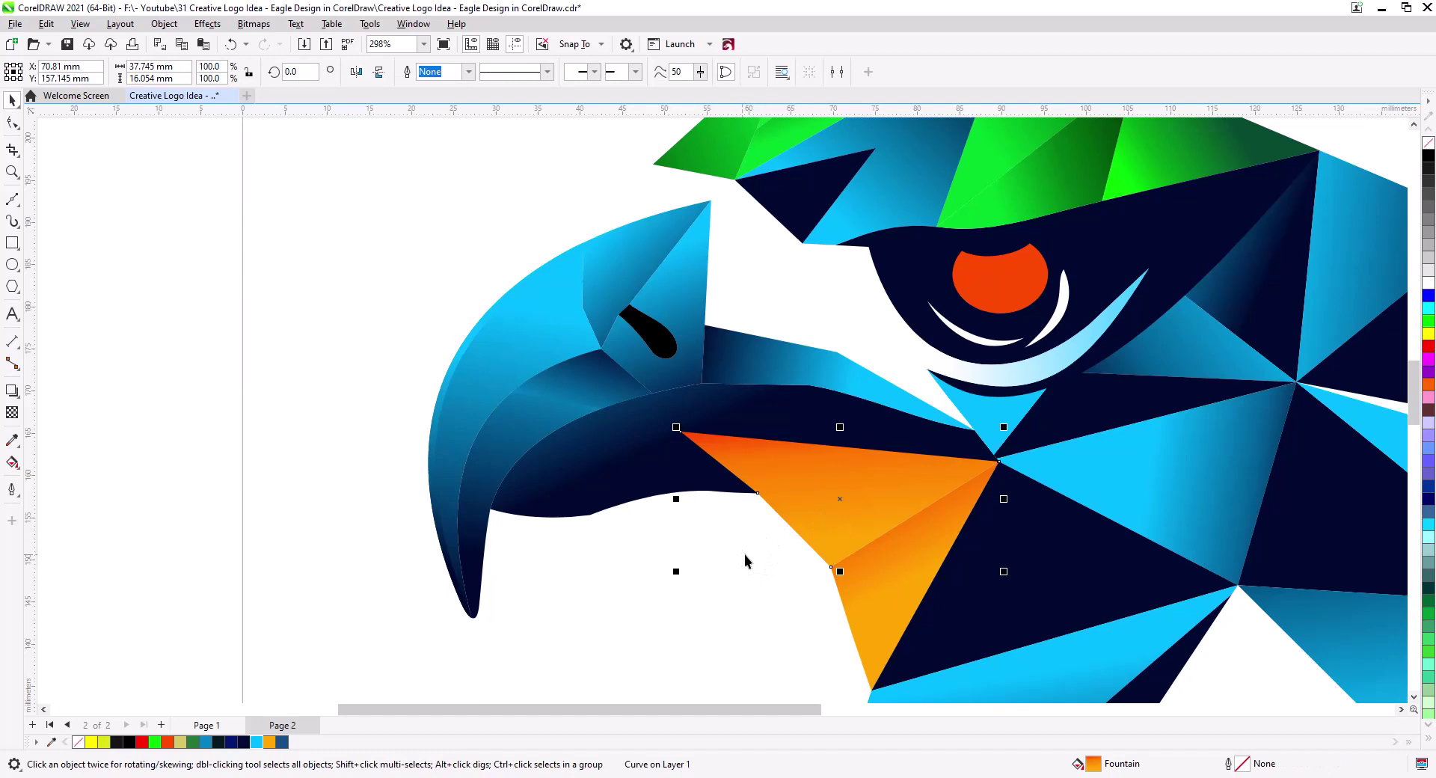
{"action": "left_click", "coordinate": [628, 497]}
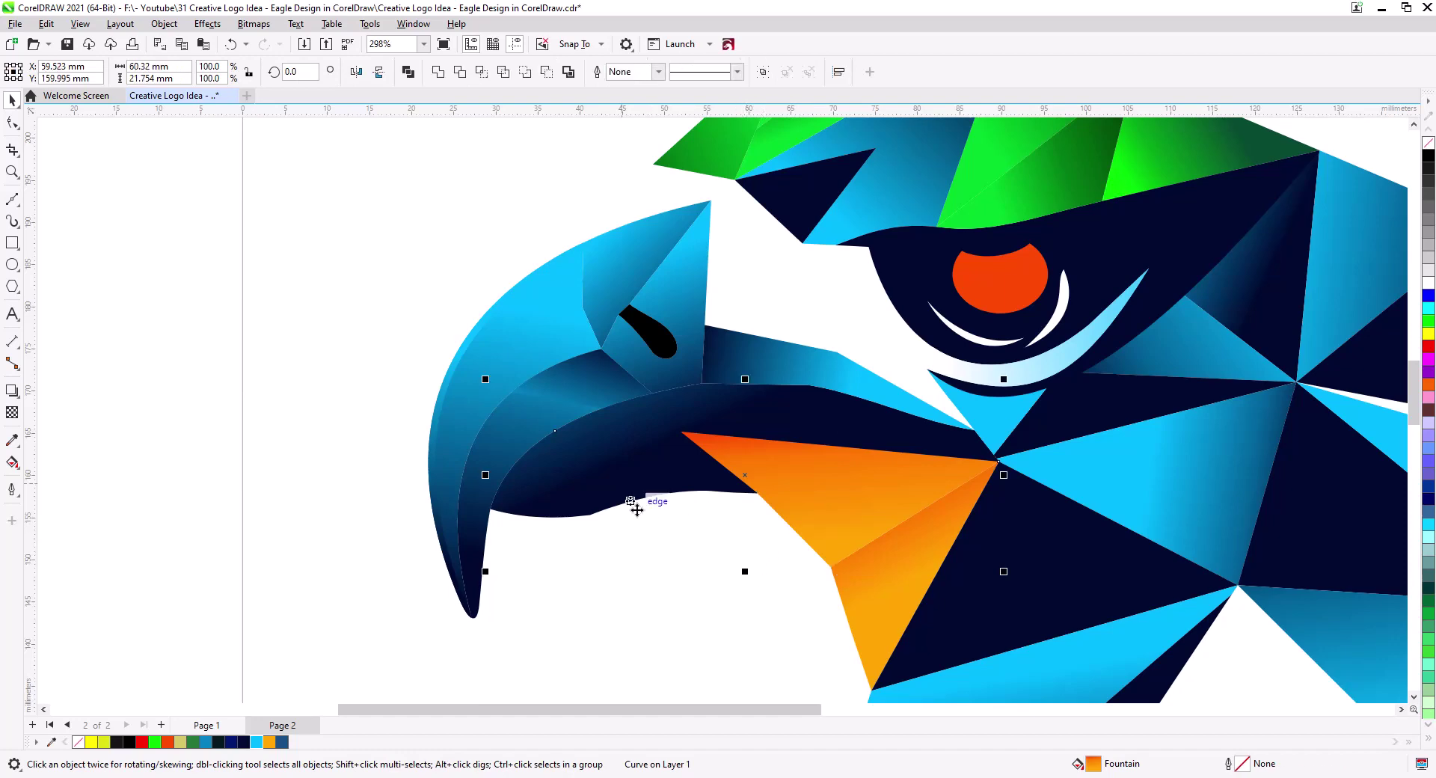
{"action": "left_click", "coordinate": [766, 513]}
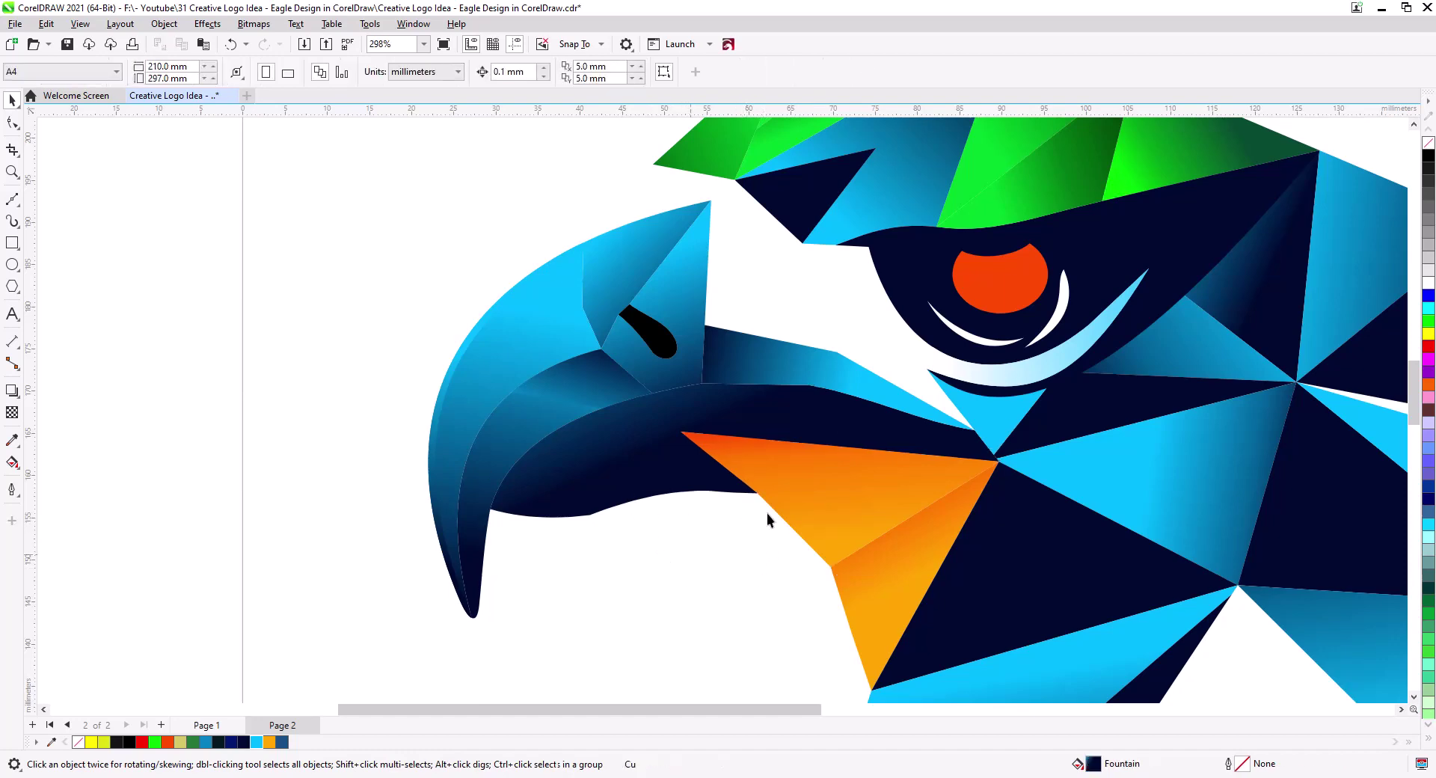
Adjust the upper orange facet's gradient ends, moving the red-orange end down and right and the amber end below the facet's lowest corner
{"action": "left_click", "coordinate": [801, 516]}
{"action": "scroll", "coordinate": [774, 519], "scroll_direction": "down", "scroll_amount": 1}
{"action": "scroll", "coordinate": [773, 519], "scroll_direction": "down", "scroll_amount": 4}
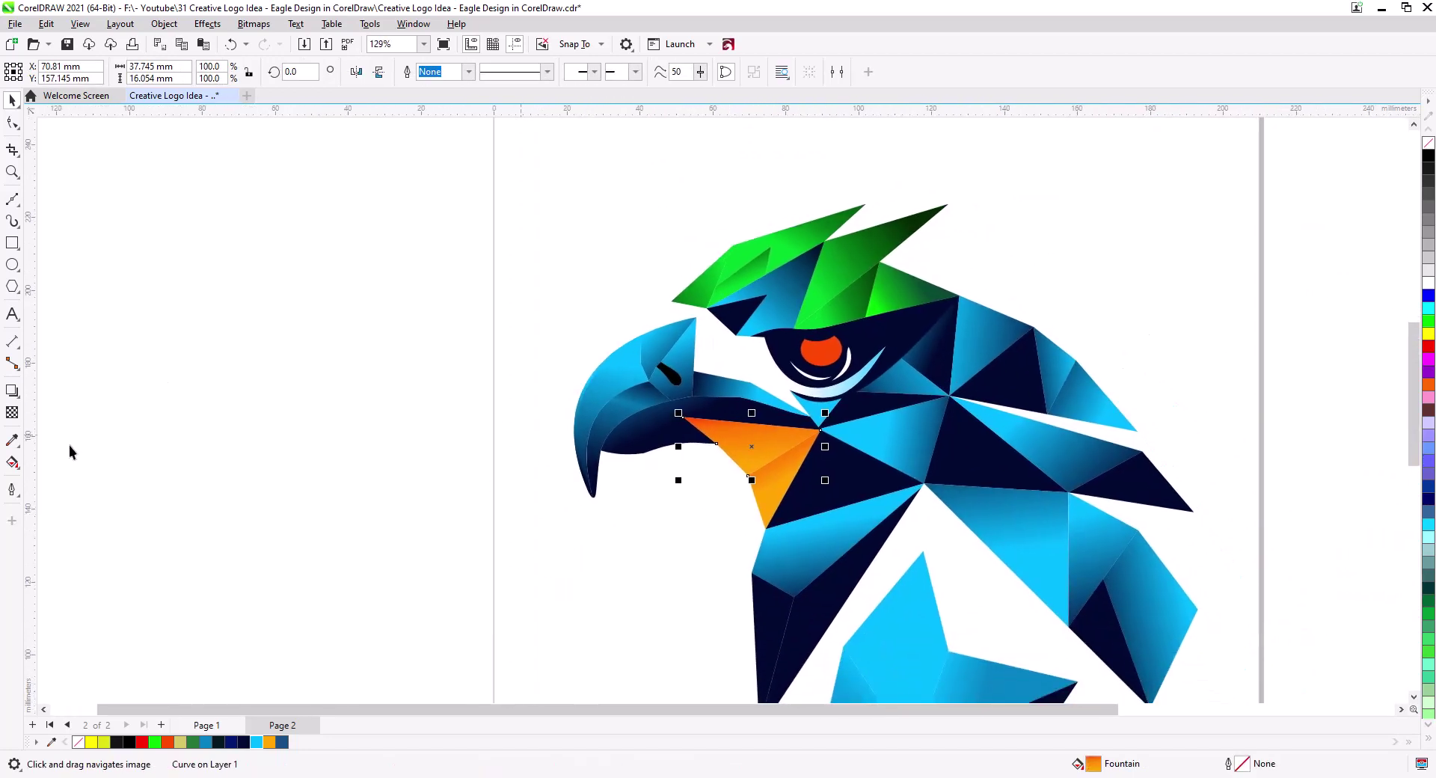
{"action": "left_click", "coordinate": [12, 462]}
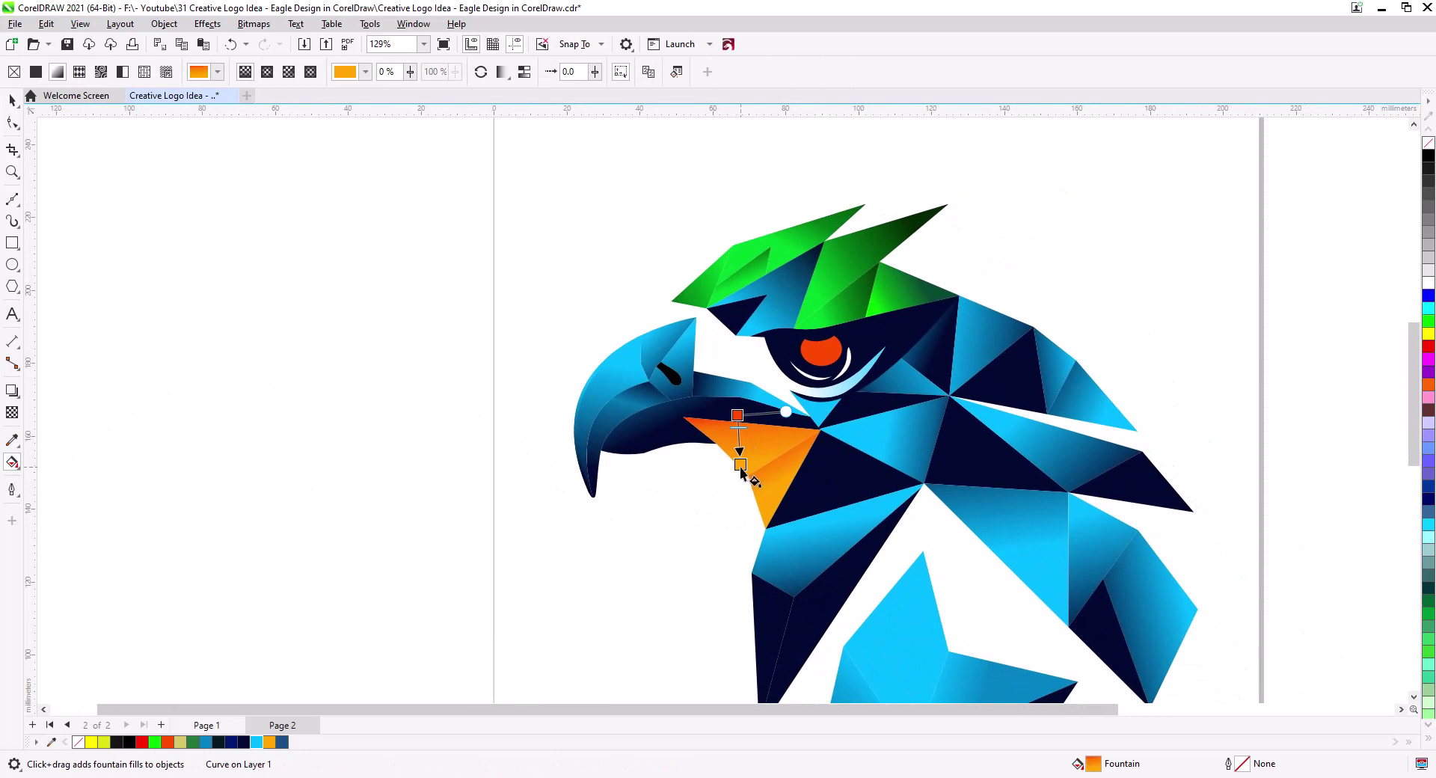
{"action": "left_click_drag", "start_coordinate": [740, 464], "coordinate": [761, 489]}
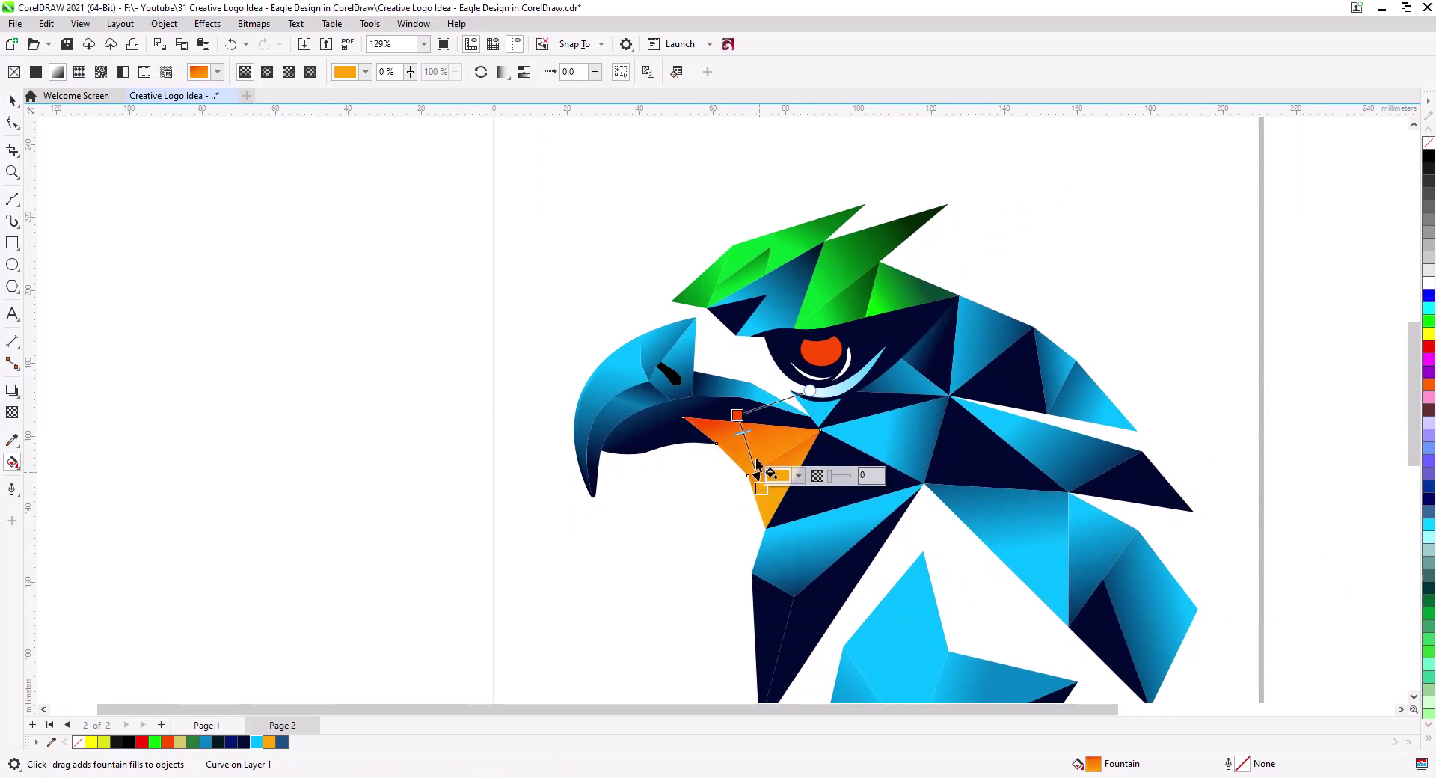
{"action": "left_click_drag", "start_coordinate": [738, 415], "coordinate": [747, 425]}
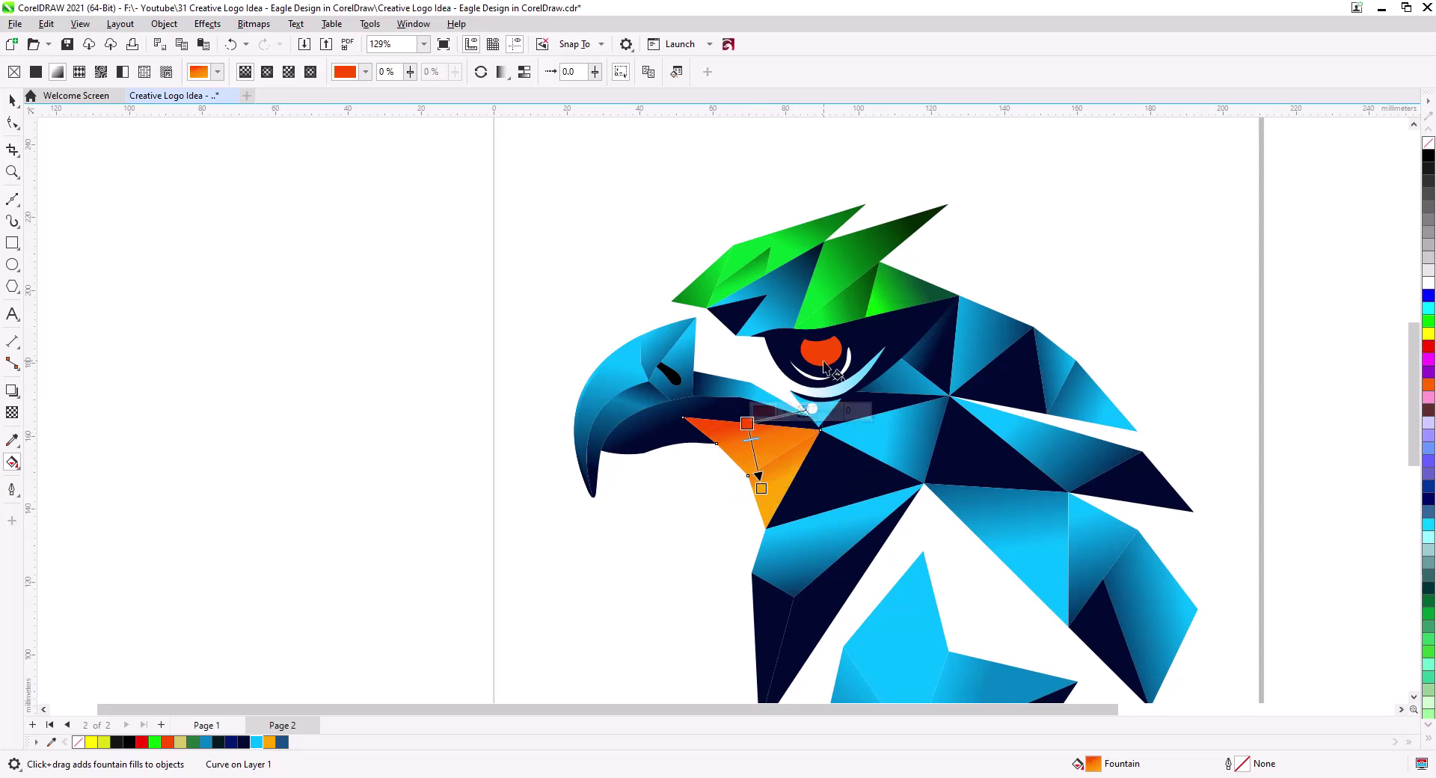
{"action": "mouse_move", "coordinate": [763, 487]}
{"action": "left_mouse_down"}
{"action": "mouse_move", "coordinate": [739, 482]}
{"action": "mouse_move", "coordinate": [745, 497]}
{"action": "left_mouse_up"}
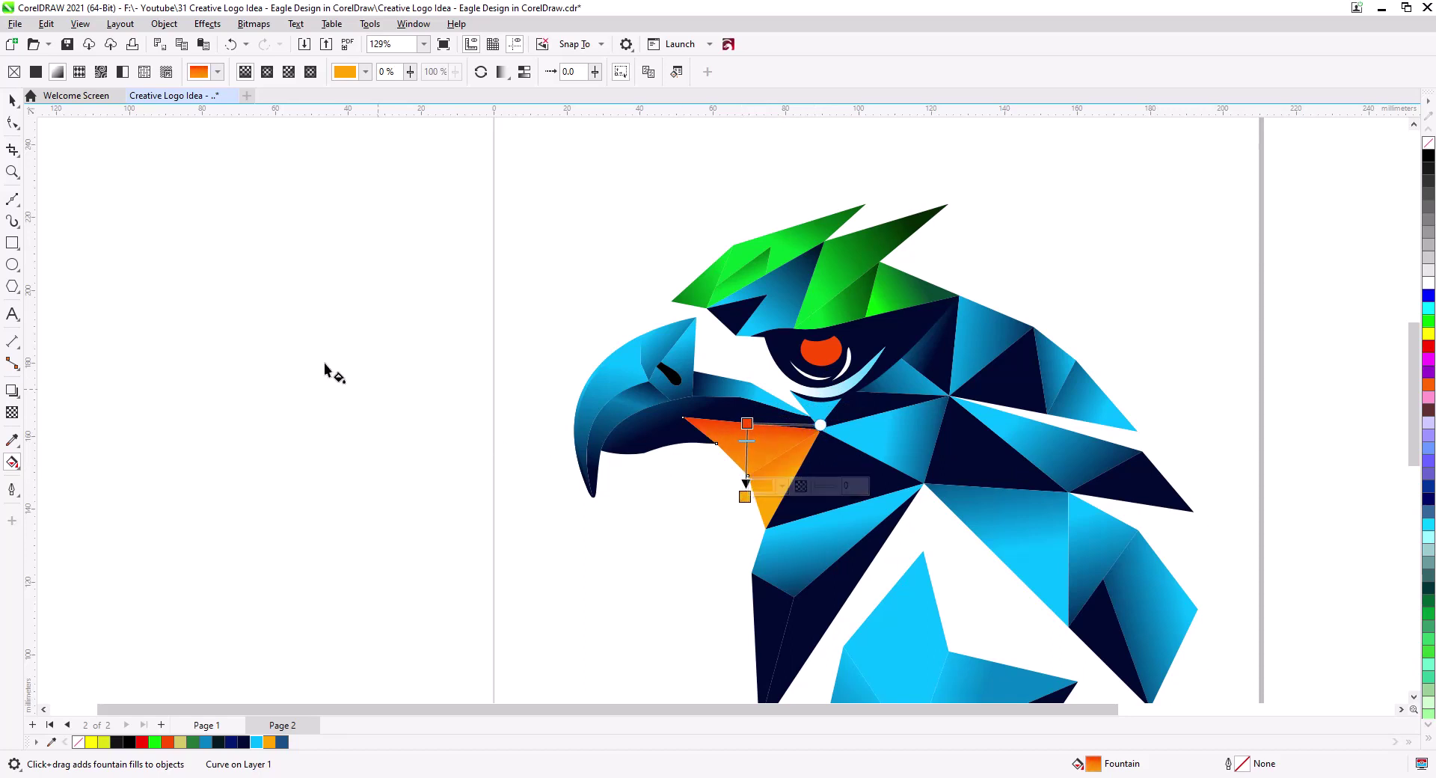
{"action": "left_click", "coordinate": [12, 100]}
{"action": "left_click", "coordinate": [584, 530]}
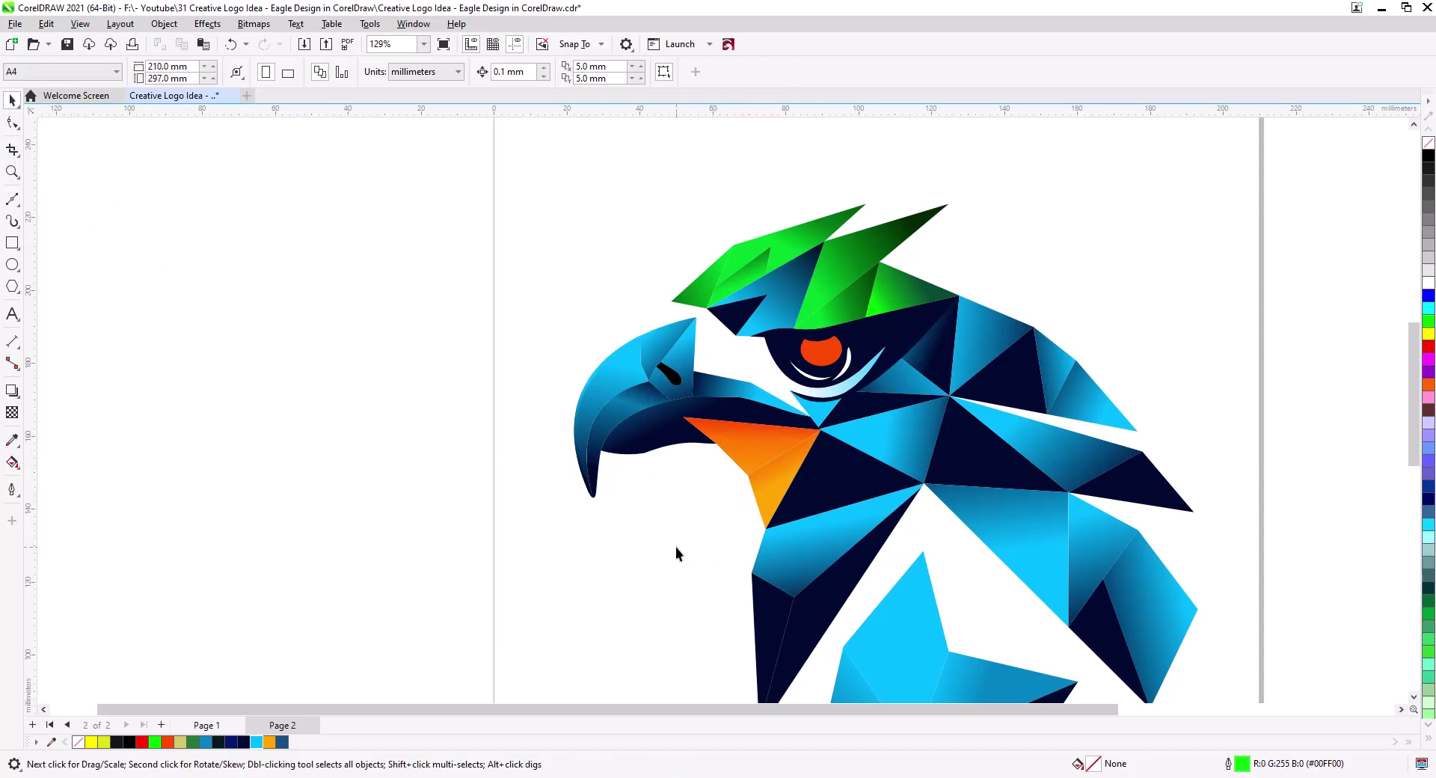
Recolor the light blue end of the gradient on the facet behind the eye to pale aqua #A1FFF6
{"action": "left_click_drag", "start_coordinate": [764, 551], "coordinate": [691, 456]}
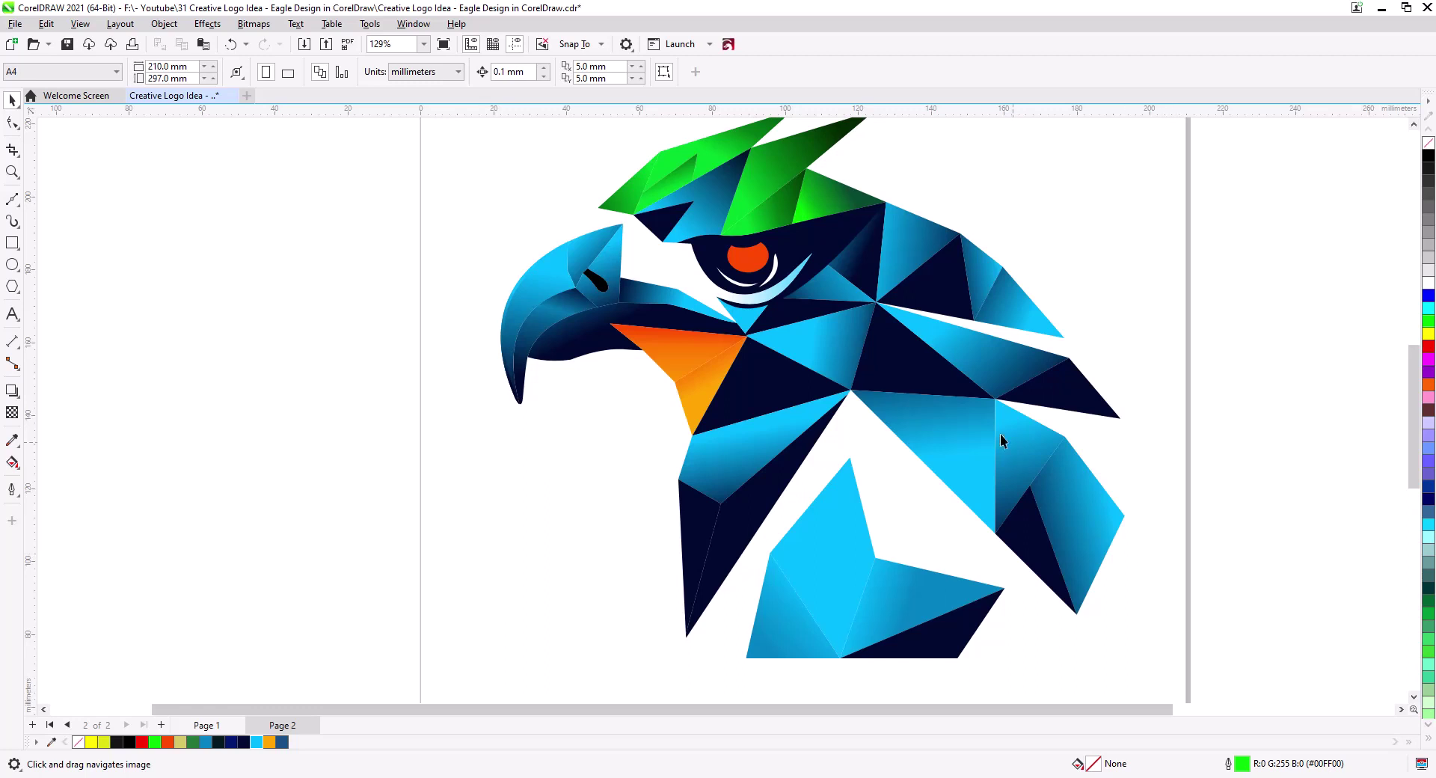
{"action": "left_click", "coordinate": [816, 284]}
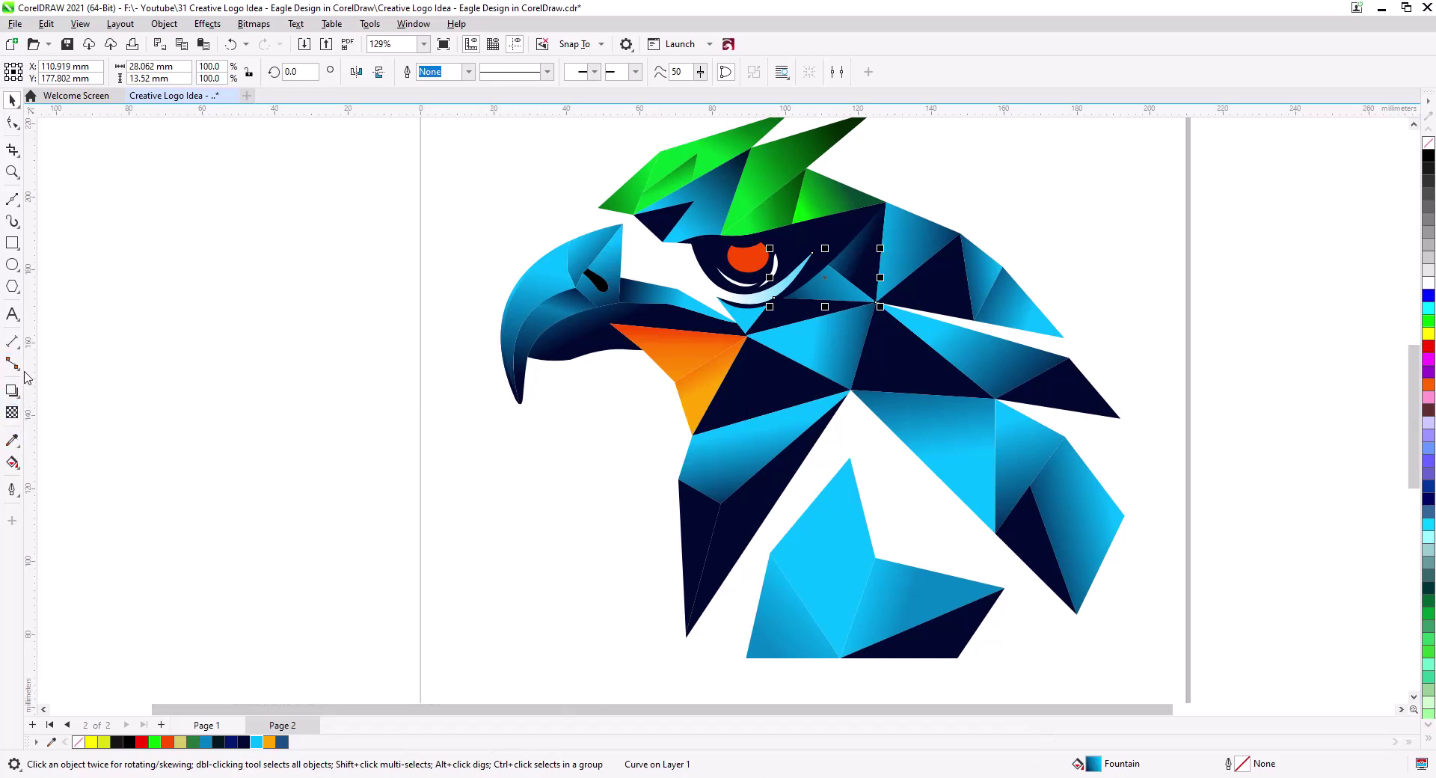
{"action": "left_click", "coordinate": [12, 462]}
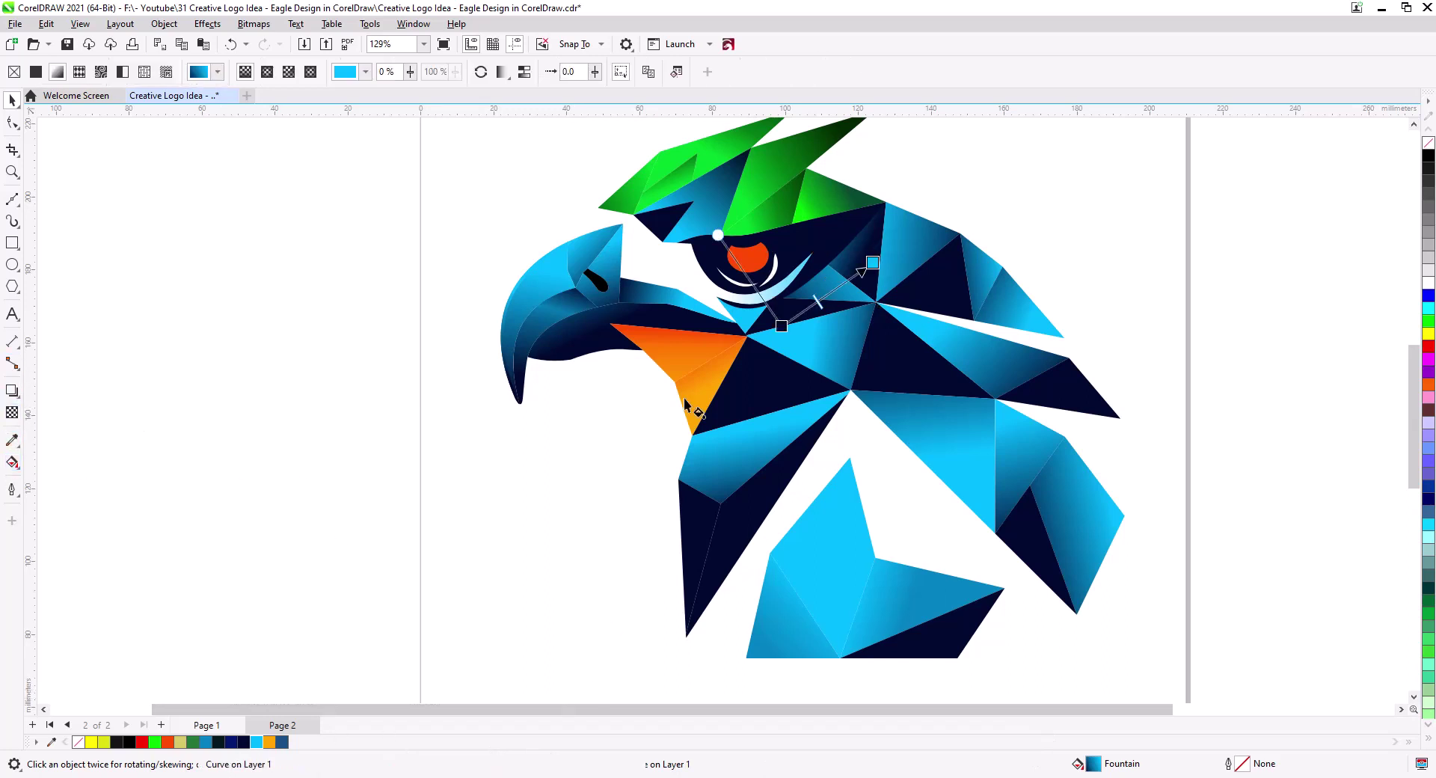
{"action": "left_click", "coordinate": [872, 263]}
{"action": "left_click", "coordinate": [882, 279]}
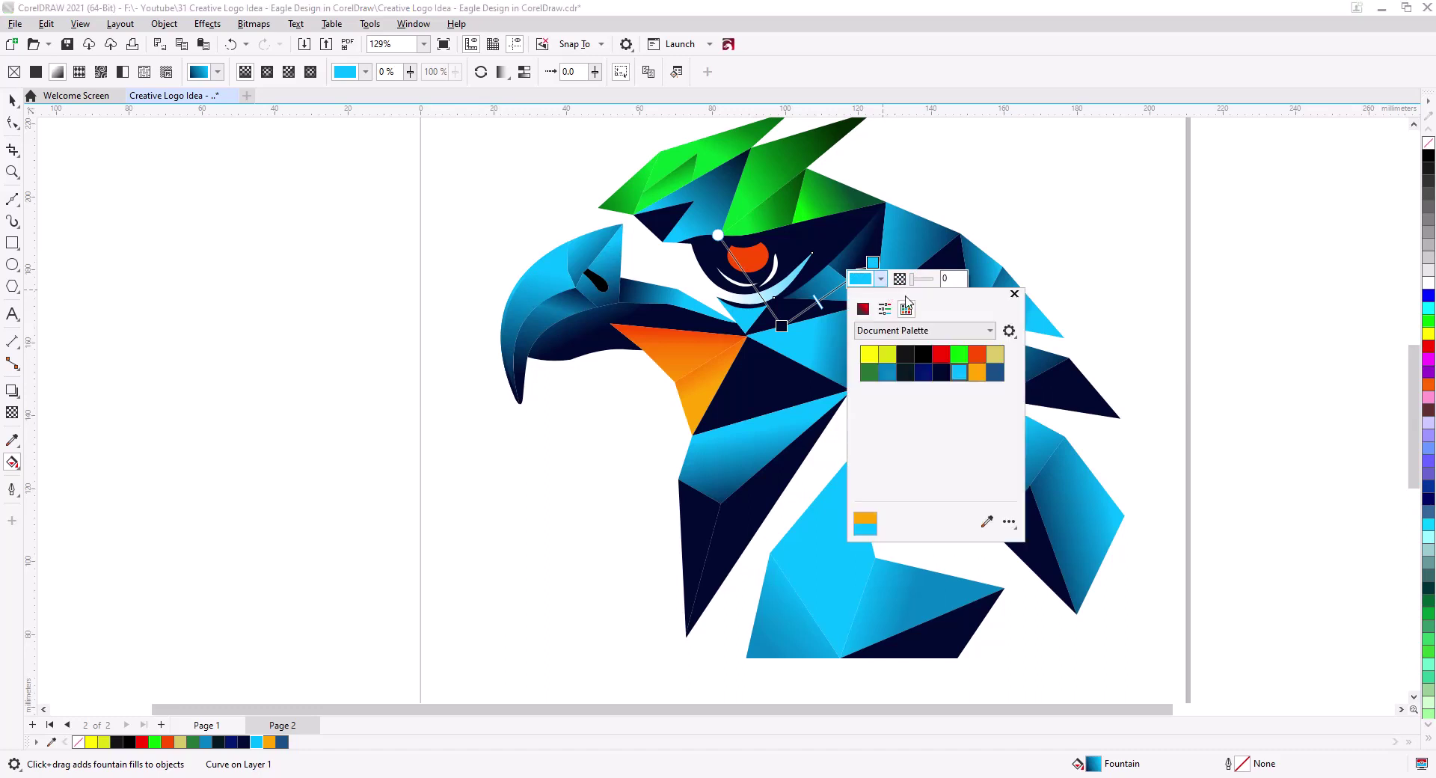
{"action": "left_click_drag", "start_coordinate": [906, 301], "coordinate": [1149, 347]}
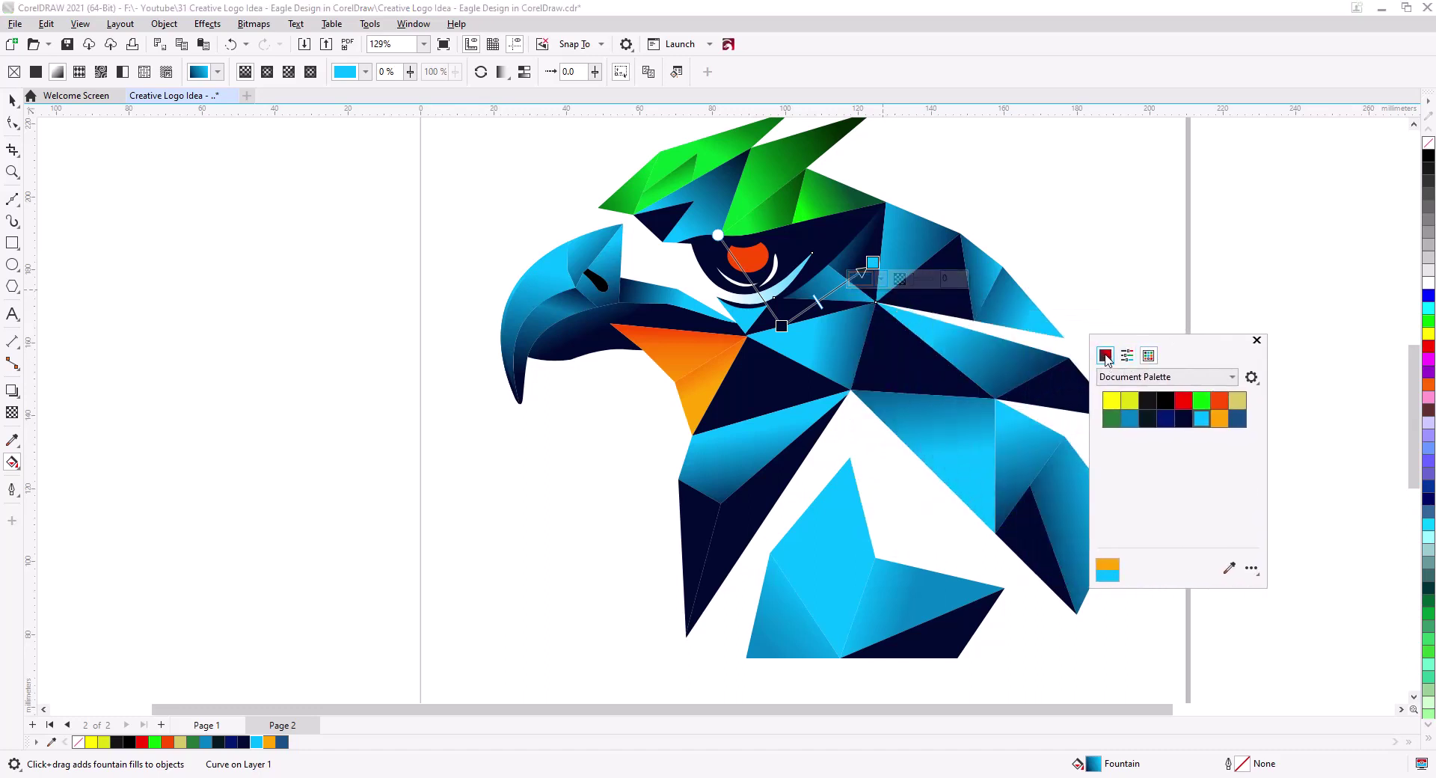
{"action": "left_click", "coordinate": [1105, 355]}
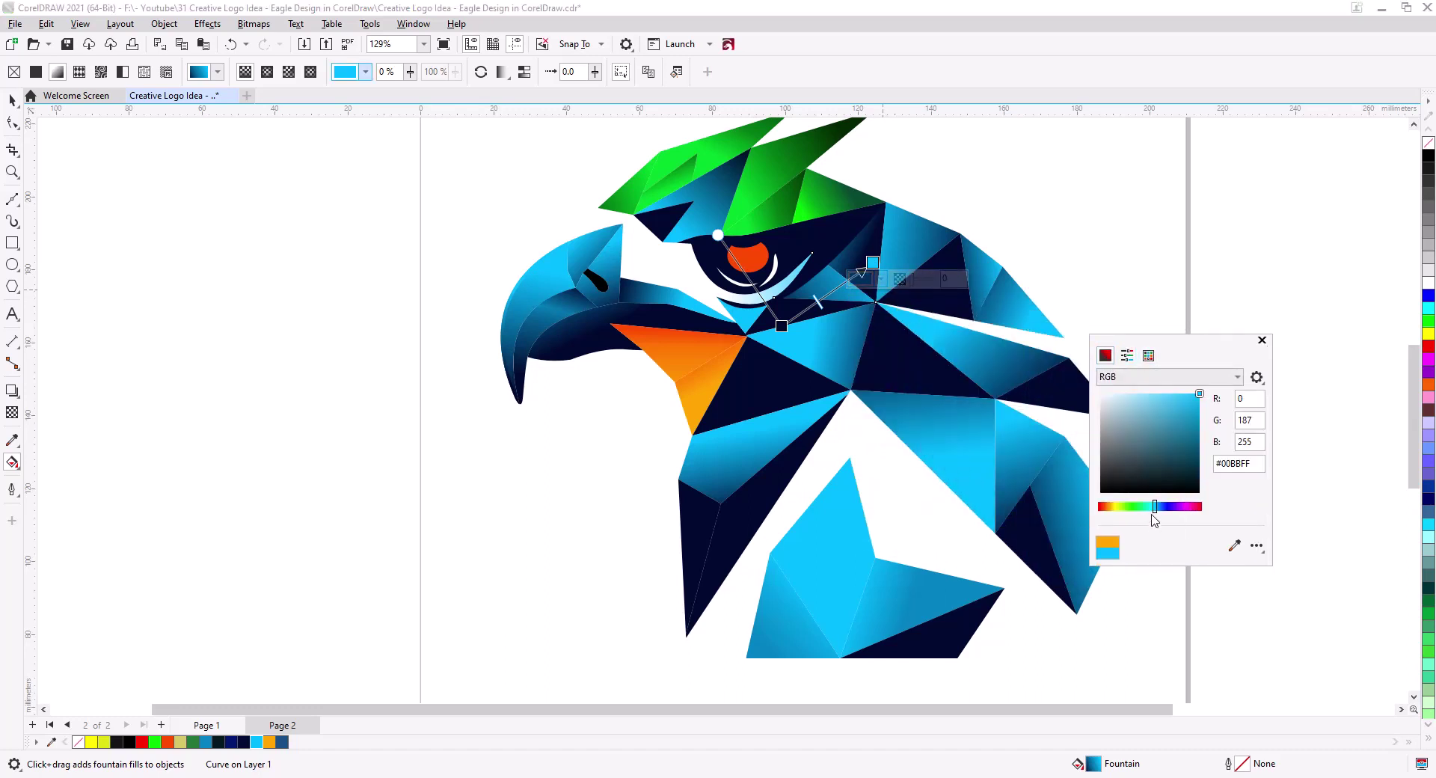
{"action": "left_click_drag", "start_coordinate": [1154, 512], "coordinate": [1151, 517]}
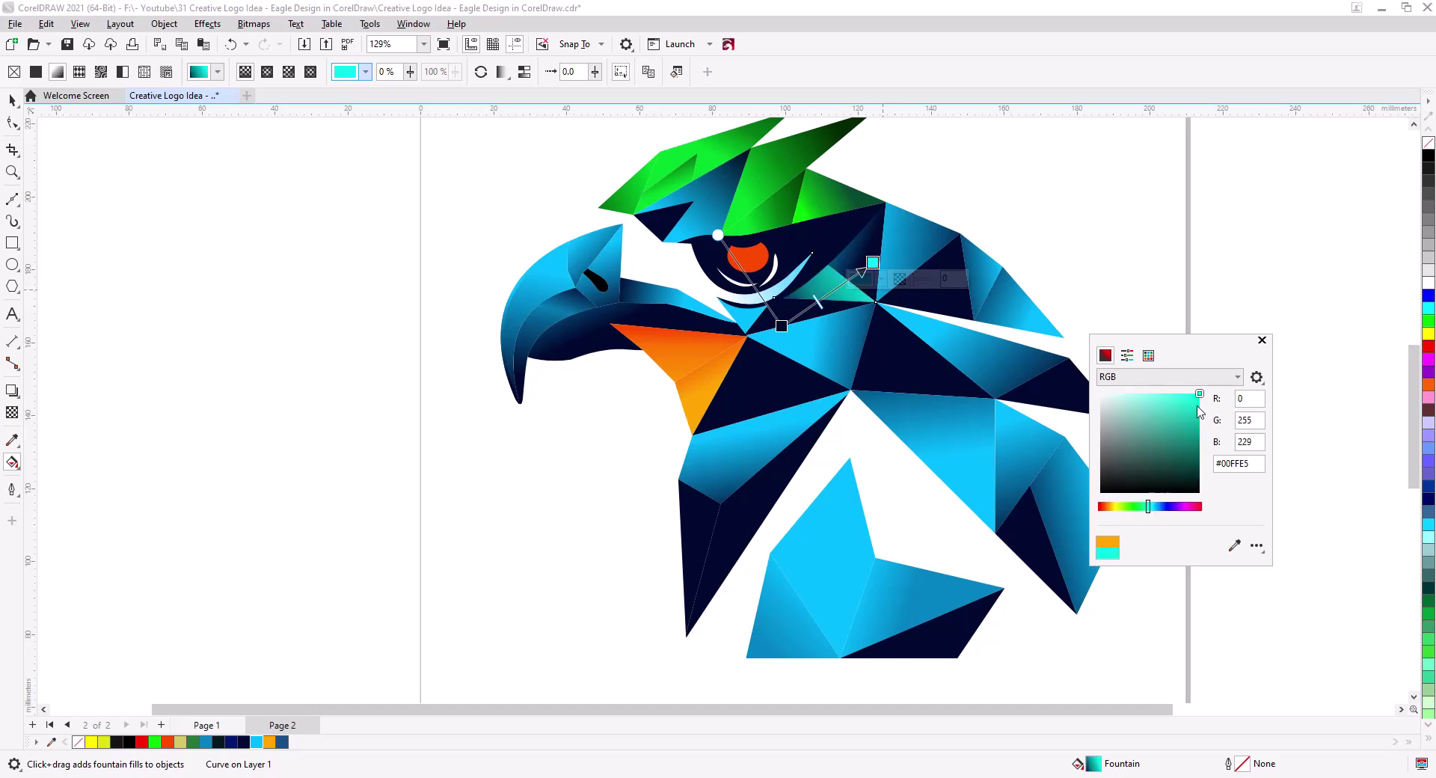
{"action": "left_click_drag", "start_coordinate": [1199, 396], "coordinate": [1142, 399]}
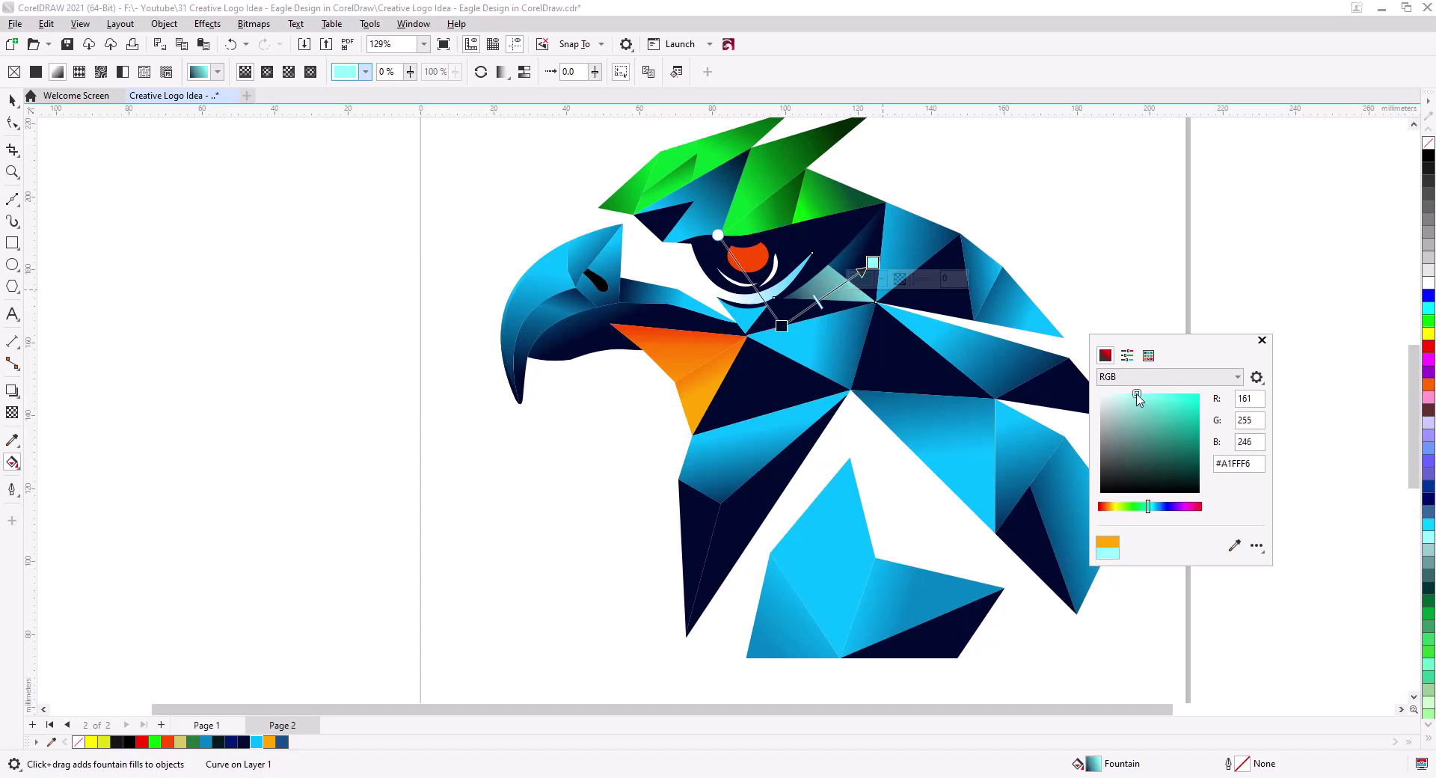
Apply a horizontal linear gradient across the small triangle below the eye, using light blue #00BBFF at both ends
{"action": "left_click", "coordinate": [745, 320]}
{"action": "left_click", "coordinate": [734, 324]}
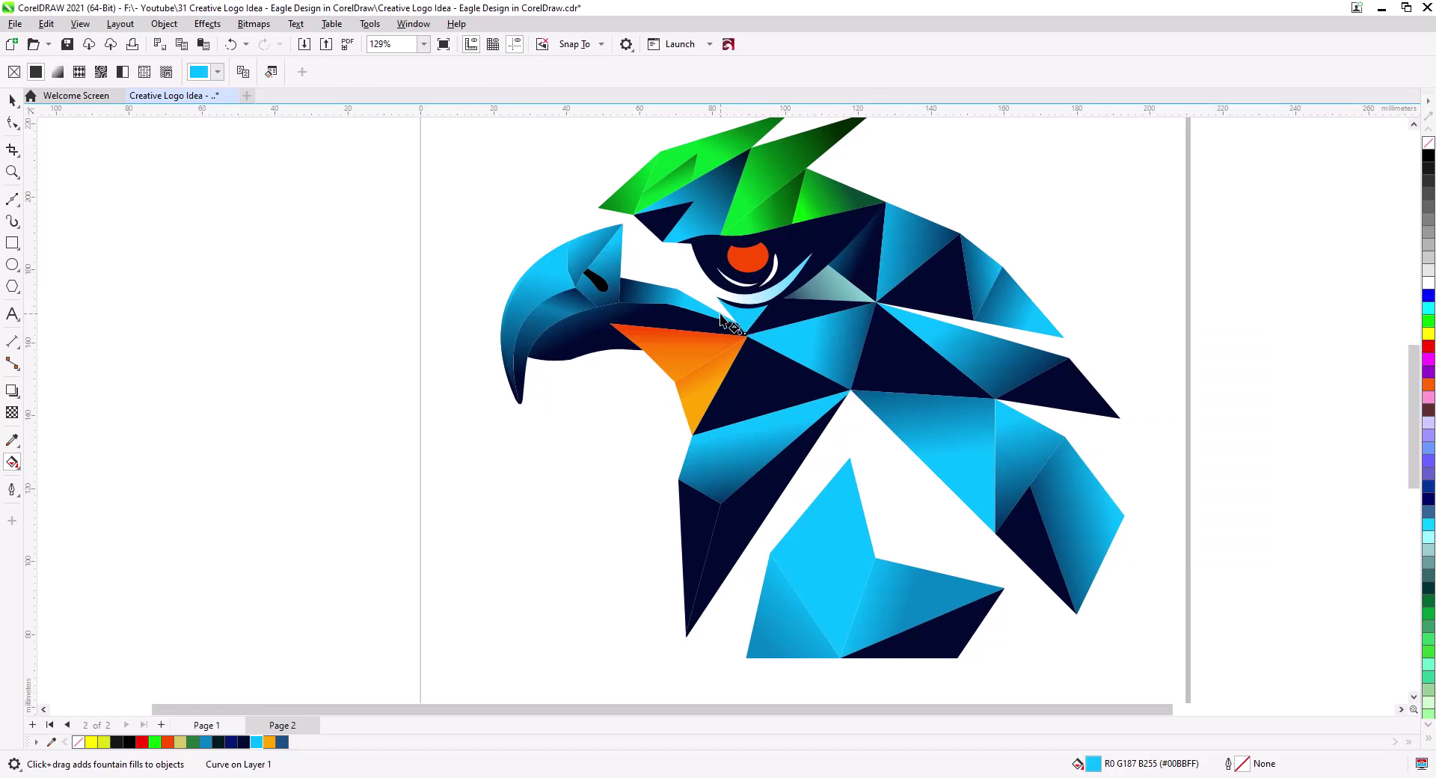
{"action": "left_click_drag", "start_coordinate": [720, 316], "coordinate": [762, 318]}
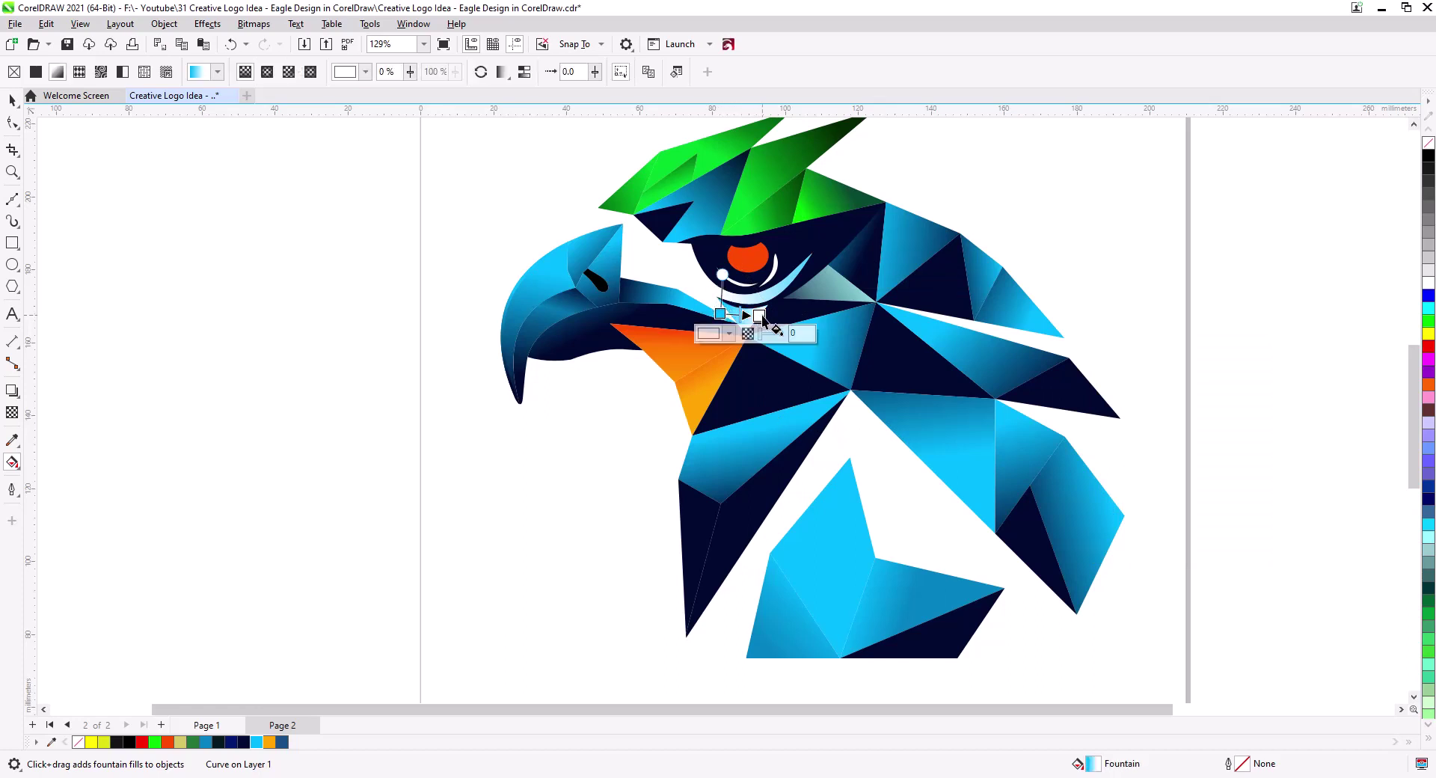
{"action": "left_click", "coordinate": [729, 334]}
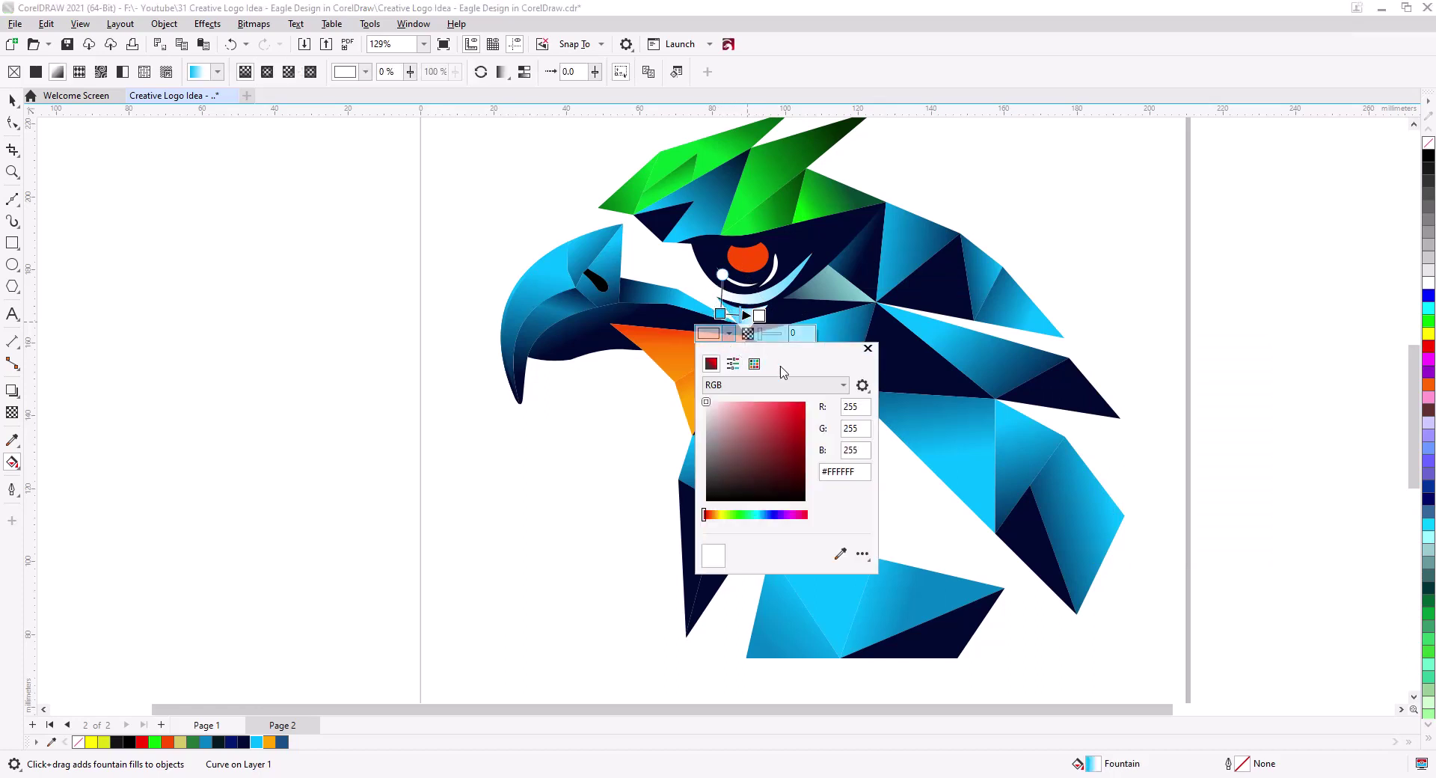
{"action": "left_click", "coordinate": [868, 348]}
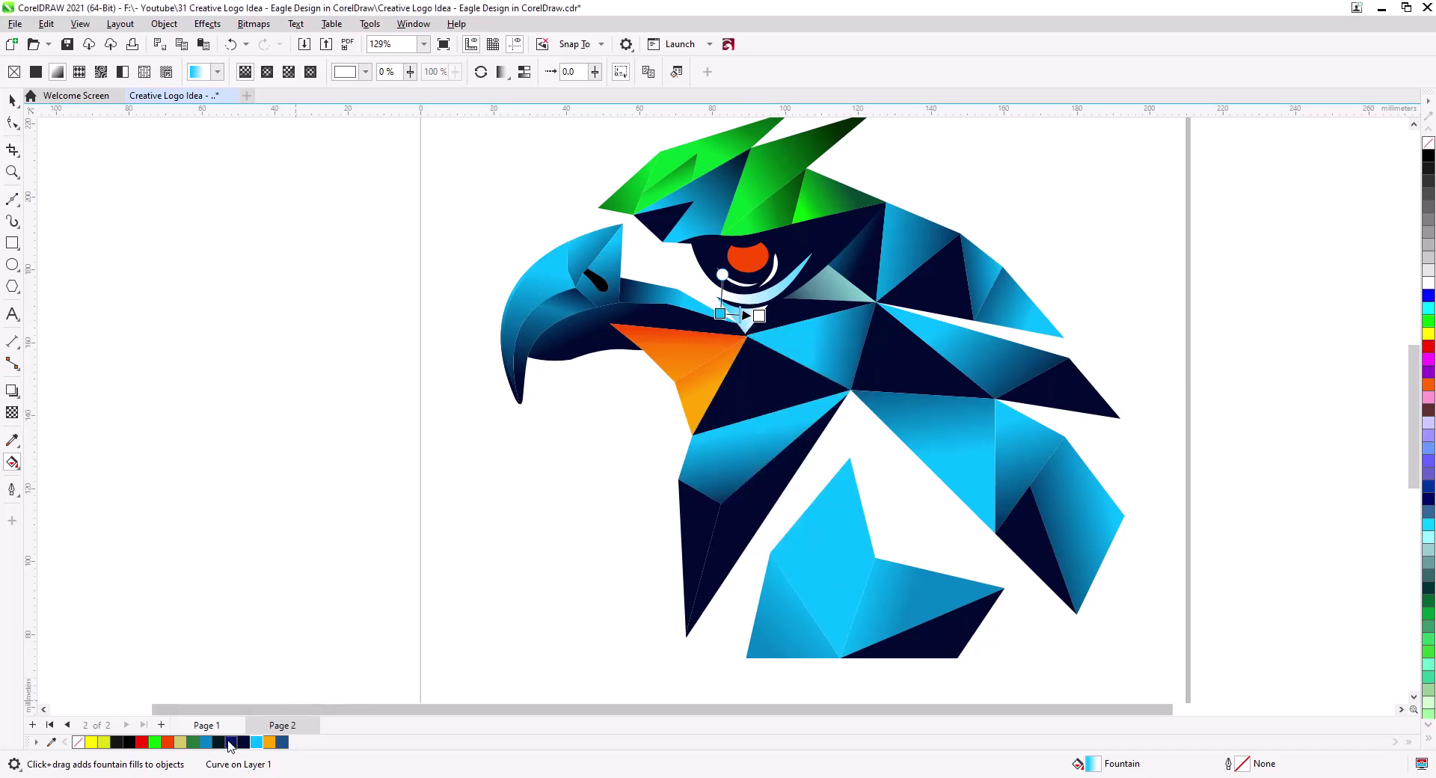
{"action": "left_click_drag", "start_coordinate": [255, 744], "coordinate": [760, 320]}
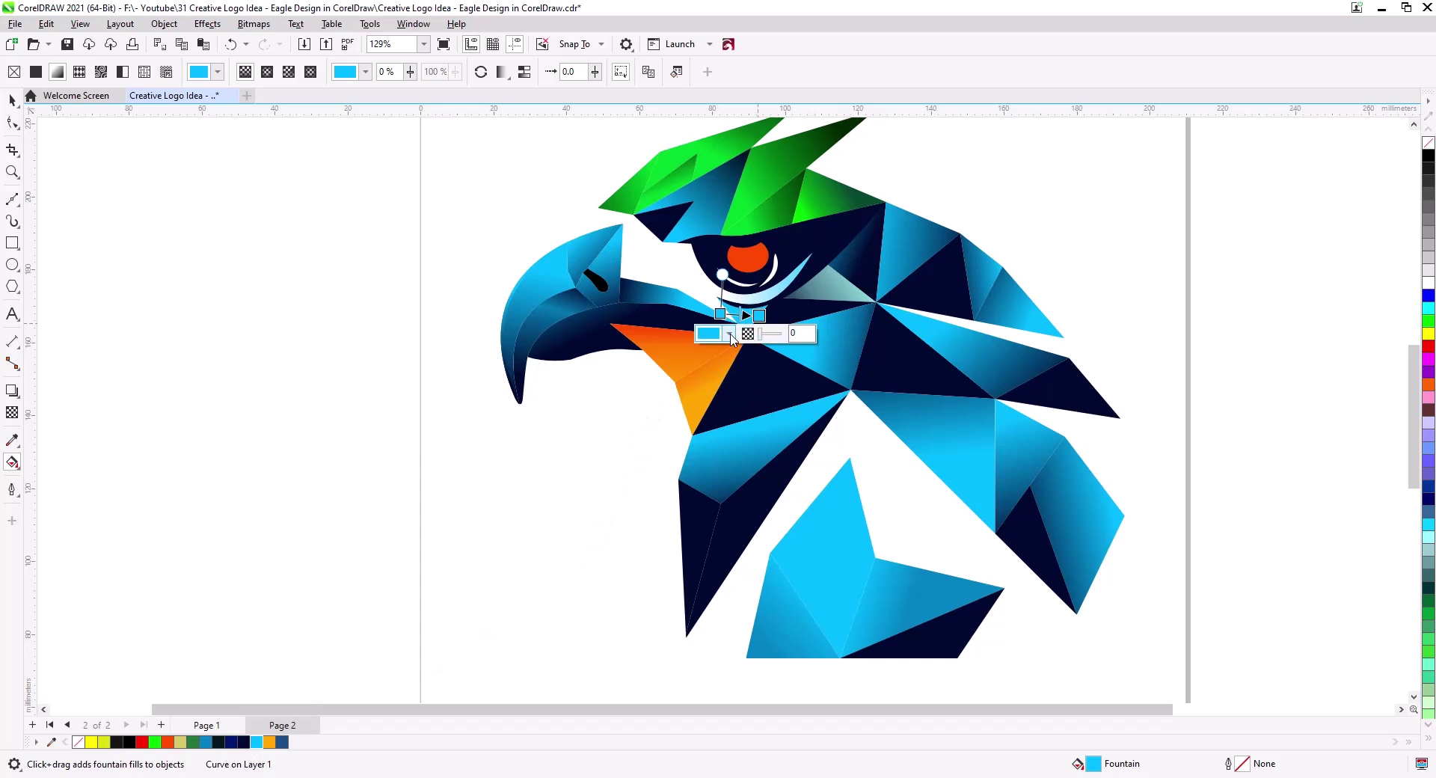
Recolor the small triangle's rear gradient end to pale aqua green and lower its light blue end so the gradient slants upward
{"action": "left_click", "coordinate": [734, 334]}
{"action": "left_click", "coordinate": [711, 364]}
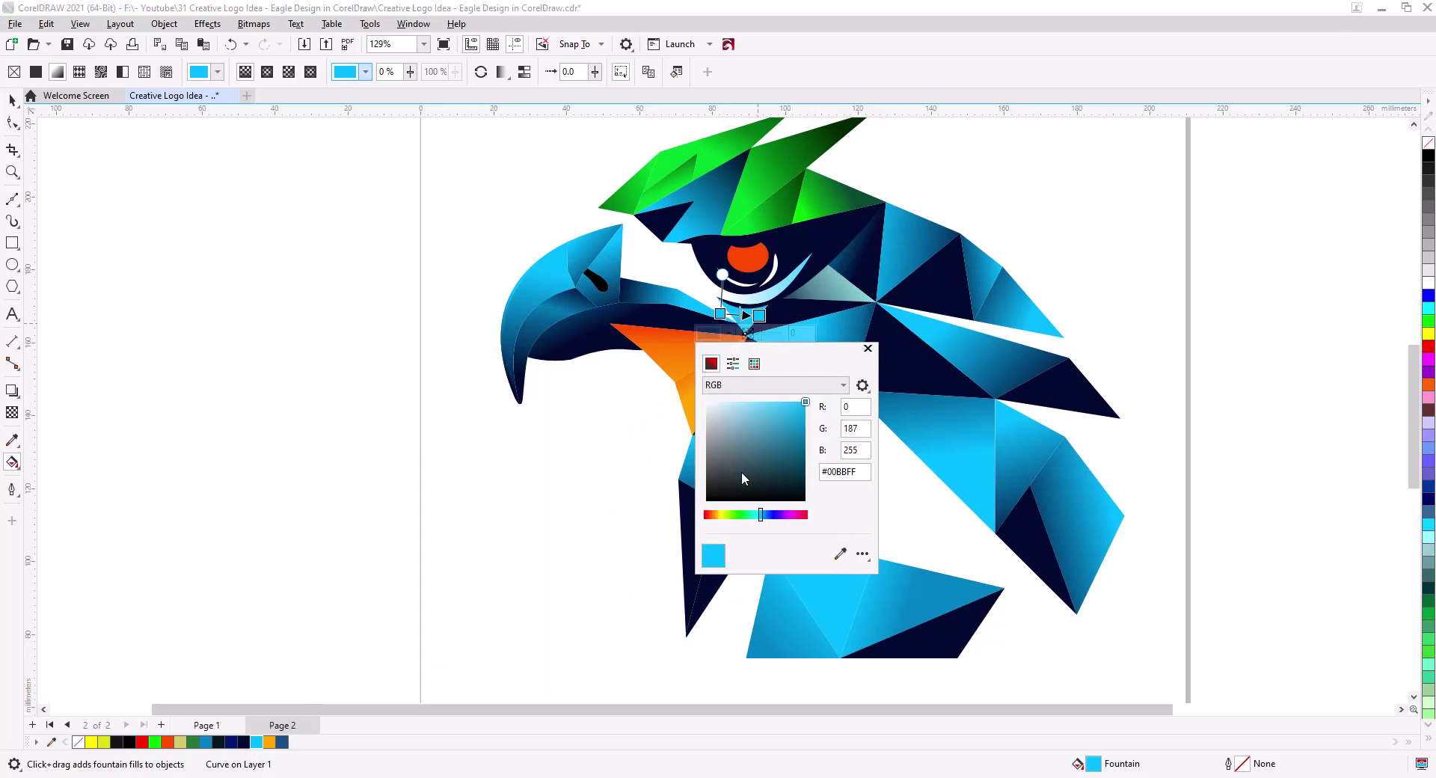
{"action": "left_click", "coordinate": [756, 515]}
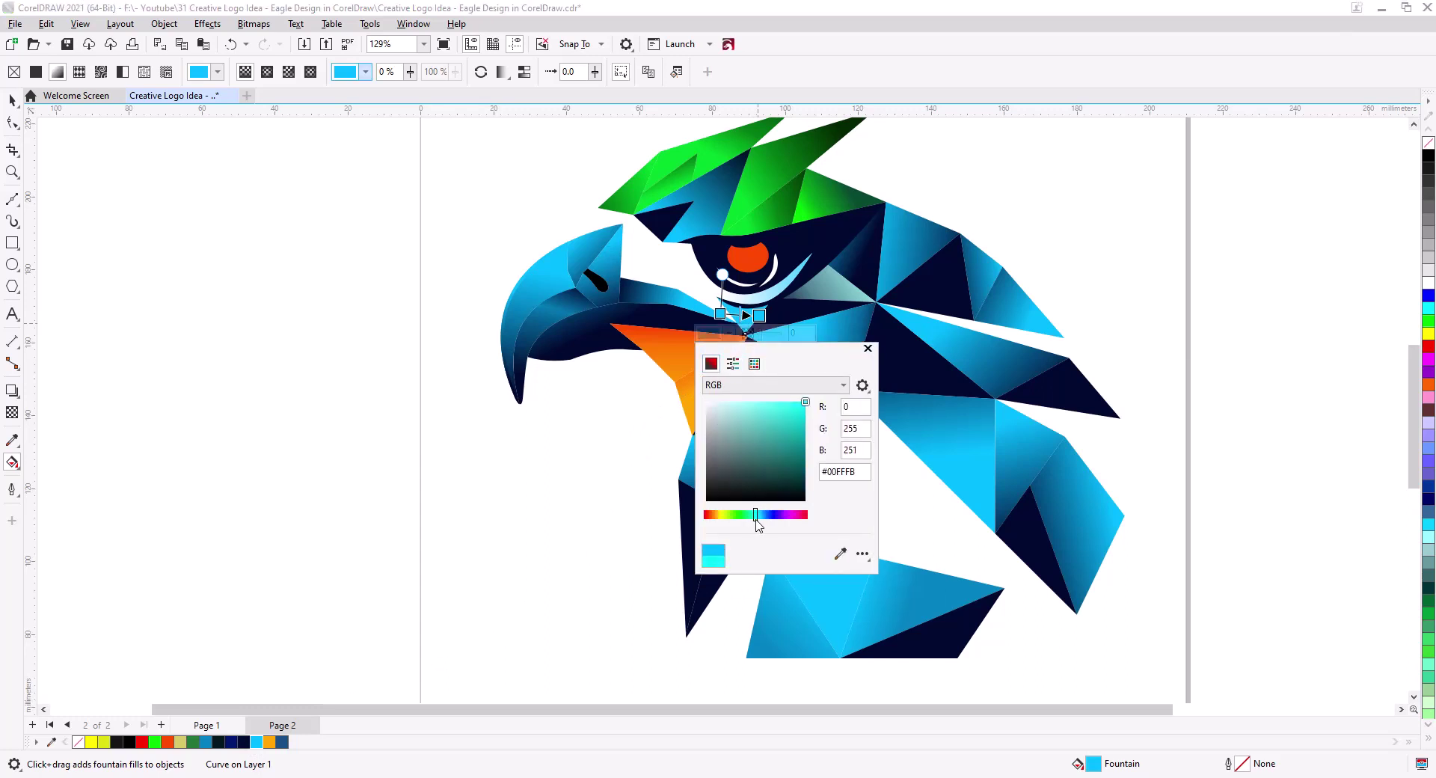
{"action": "left_click_drag", "start_coordinate": [755, 519], "coordinate": [752, 519]}
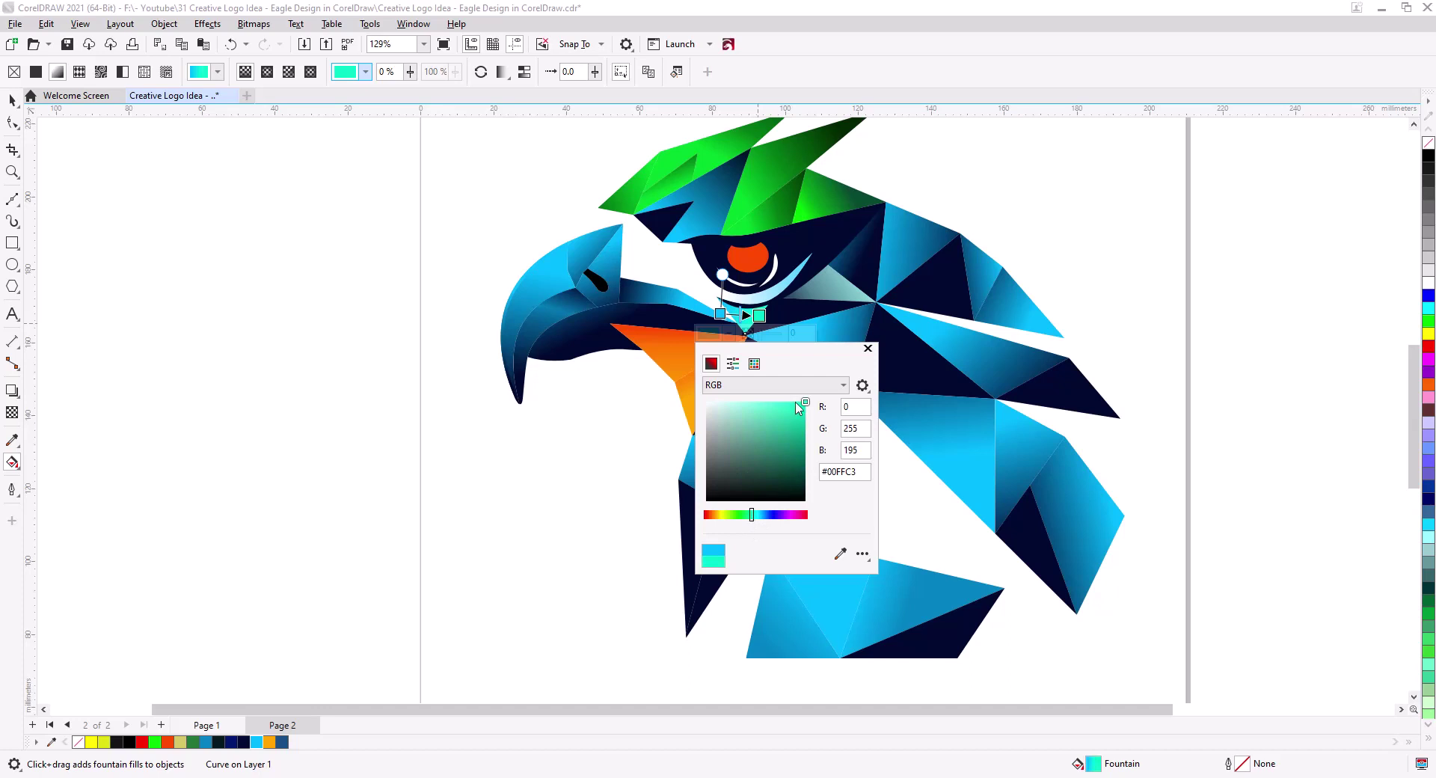
{"action": "left_click_drag", "start_coordinate": [797, 406], "coordinate": [752, 407]}
{"action": "left_click", "coordinate": [868, 349]}
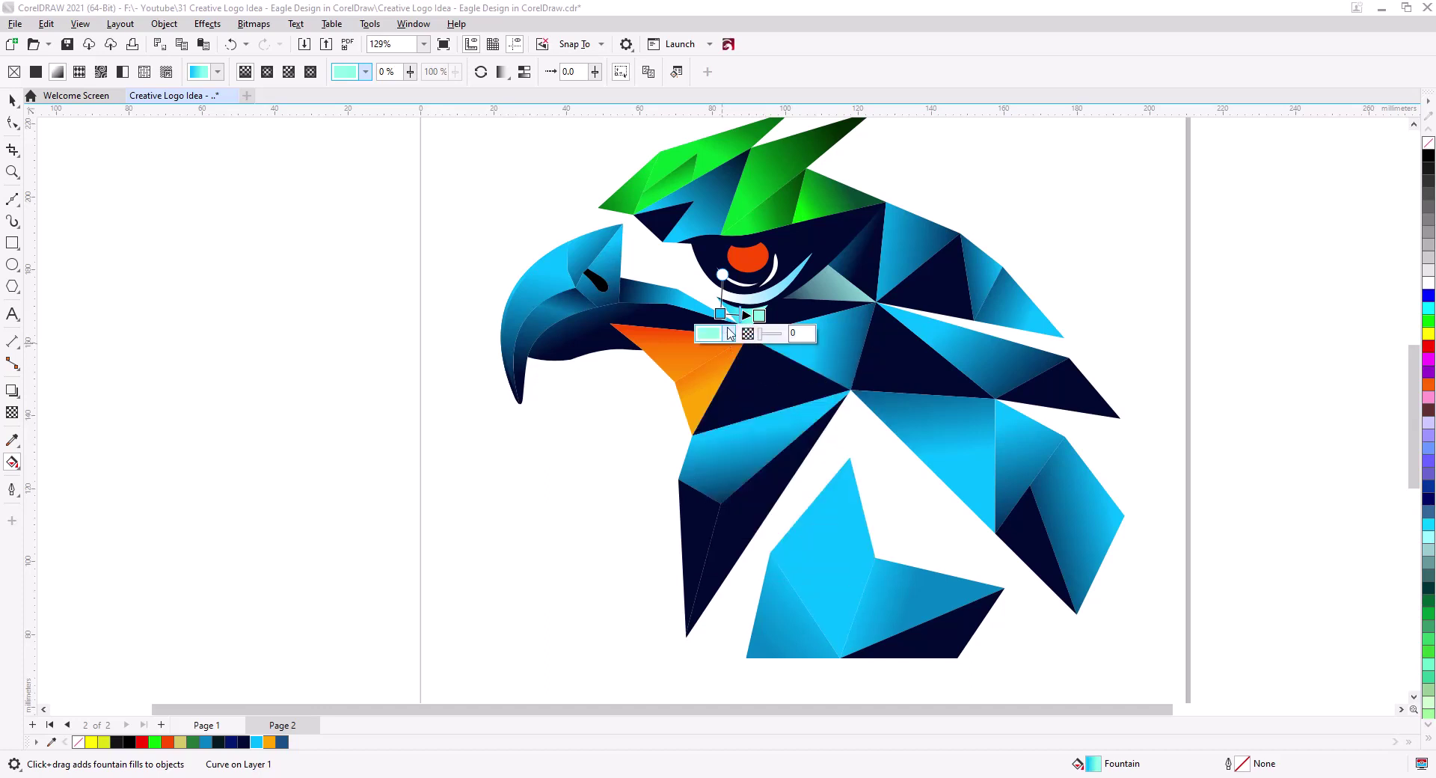
{"action": "left_click_drag", "start_coordinate": [720, 314], "coordinate": [719, 335]}
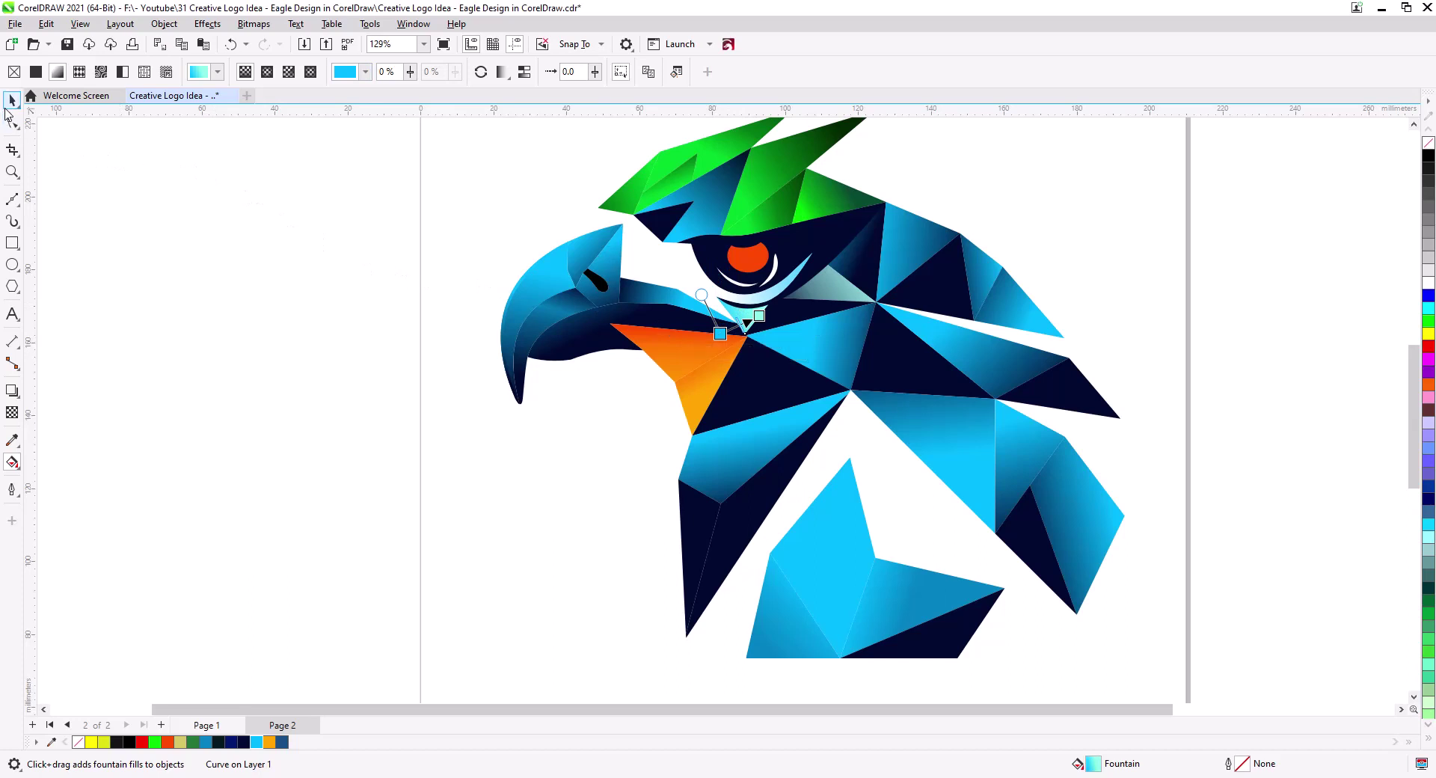
{"action": "left_click", "coordinate": [12, 100]}
{"action": "left_click", "coordinate": [461, 451]}
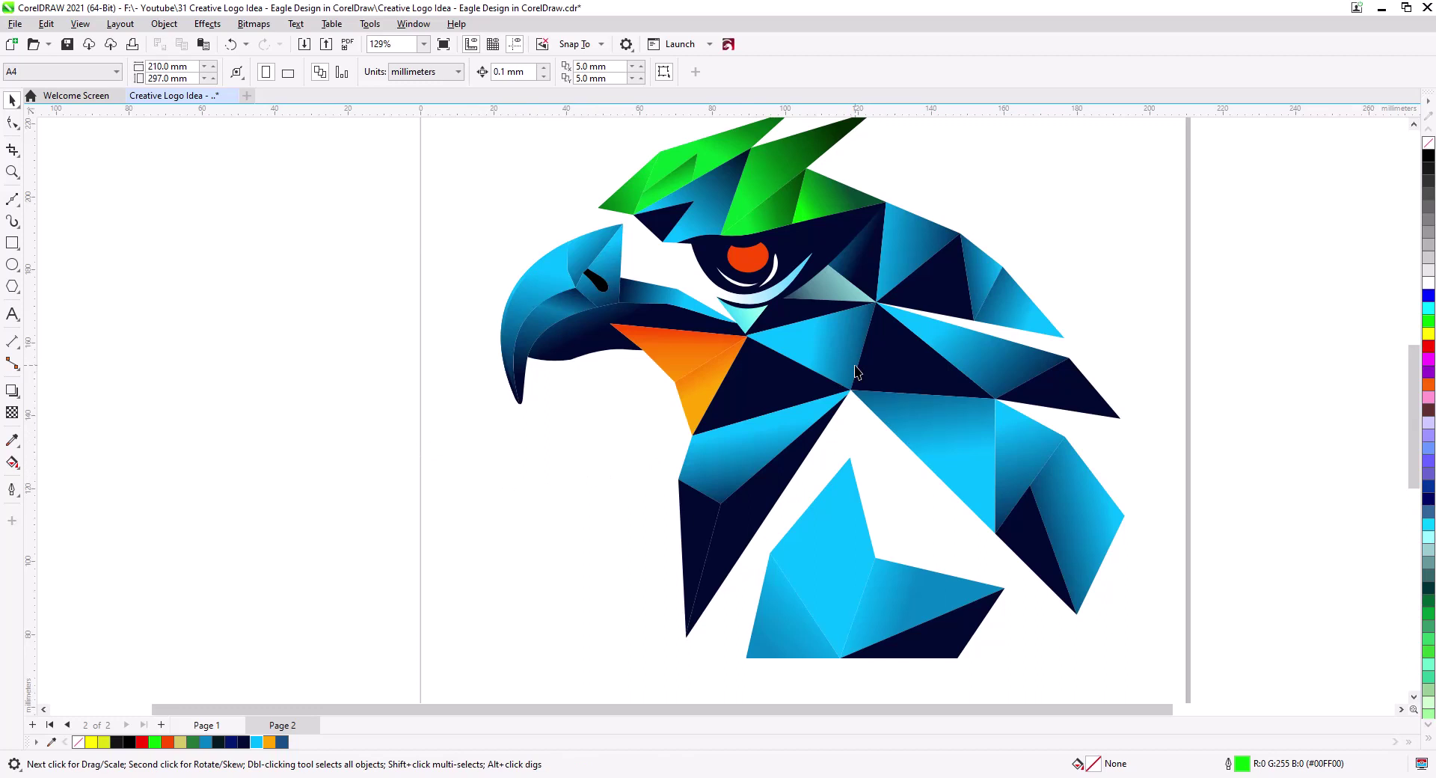
Draw a rectangle about 93 mm wide and 109 mm tall beside the eagle's beak
{"action": "left_click_drag", "start_coordinate": [867, 312], "coordinate": [804, 432]}
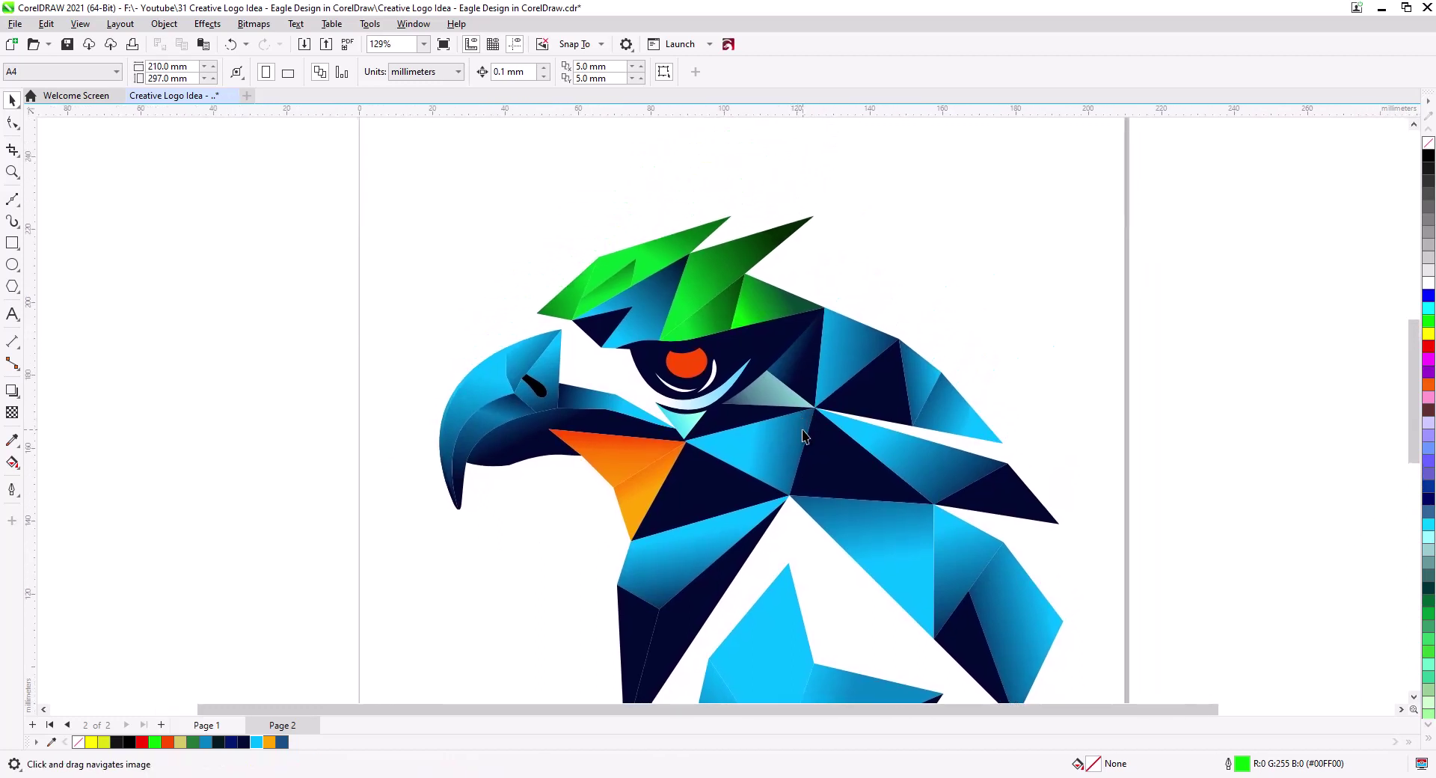
{"action": "left_click_drag", "start_coordinate": [820, 465], "coordinate": [818, 392]}
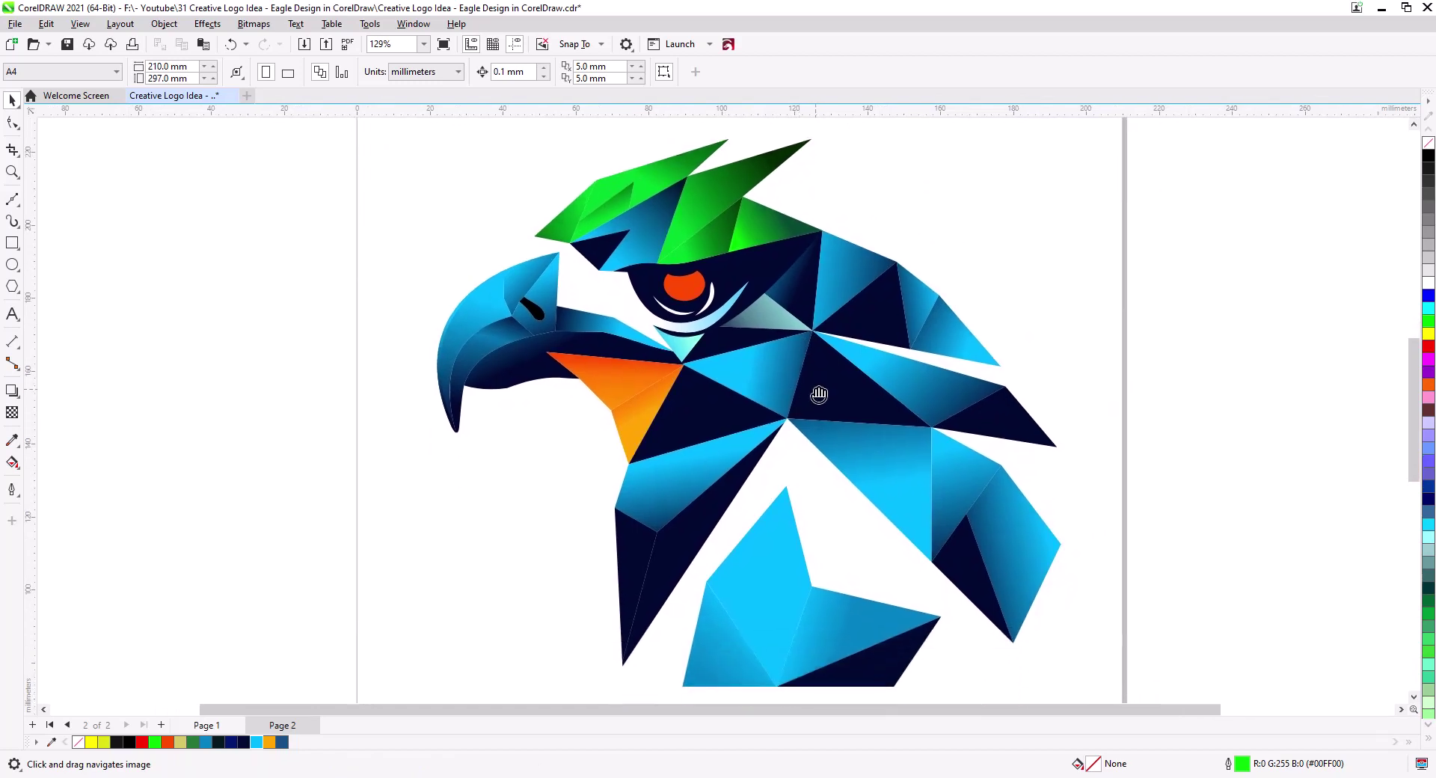
{"action": "left_click_drag", "start_coordinate": [699, 484], "coordinate": [747, 491]}
{"action": "scroll", "coordinate": [747, 490], "scroll_direction": "down", "scroll_amount": 3}
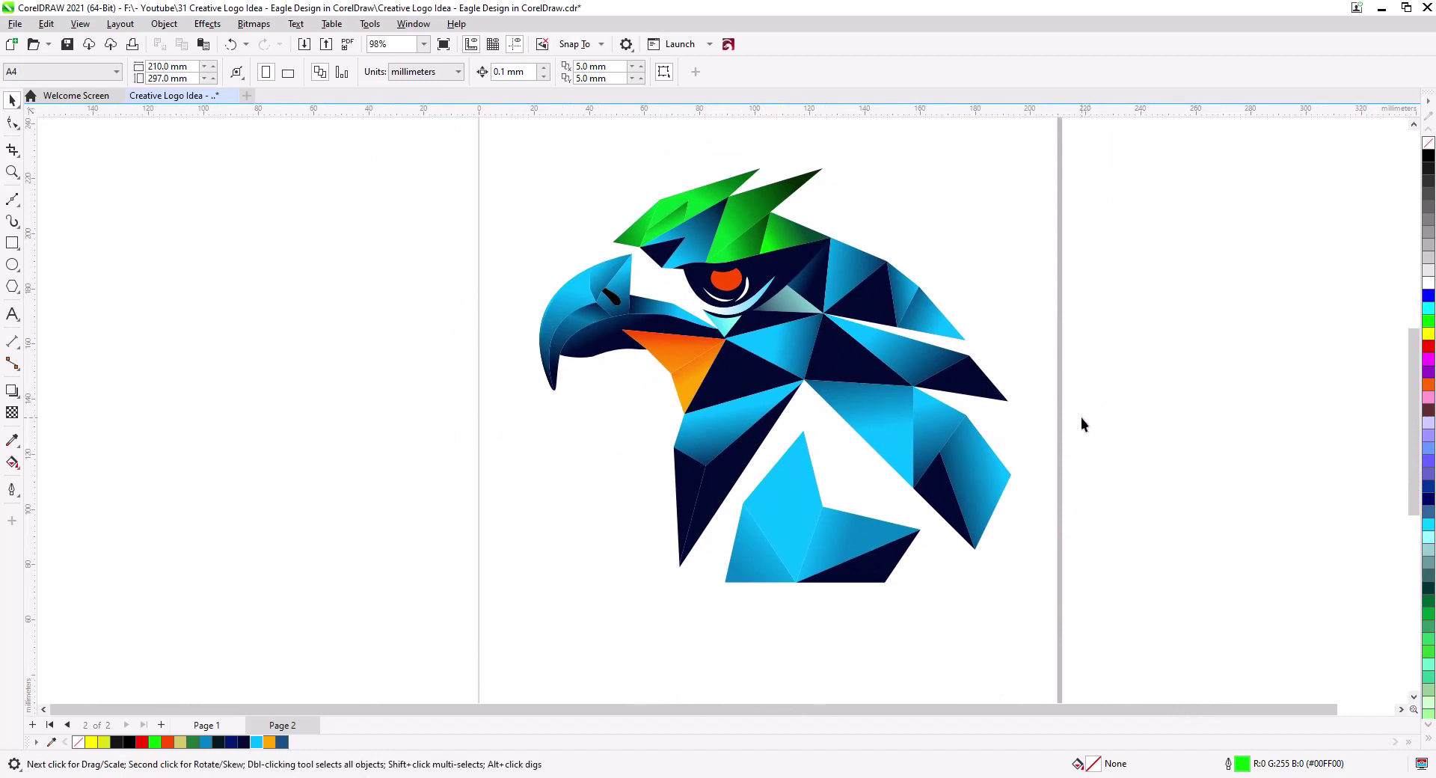
{"action": "scroll", "coordinate": [1057, 434], "scroll_direction": "down", "scroll_amount": 1}
{"action": "left_click_drag", "start_coordinate": [1062, 474], "coordinate": [1032, 493]}
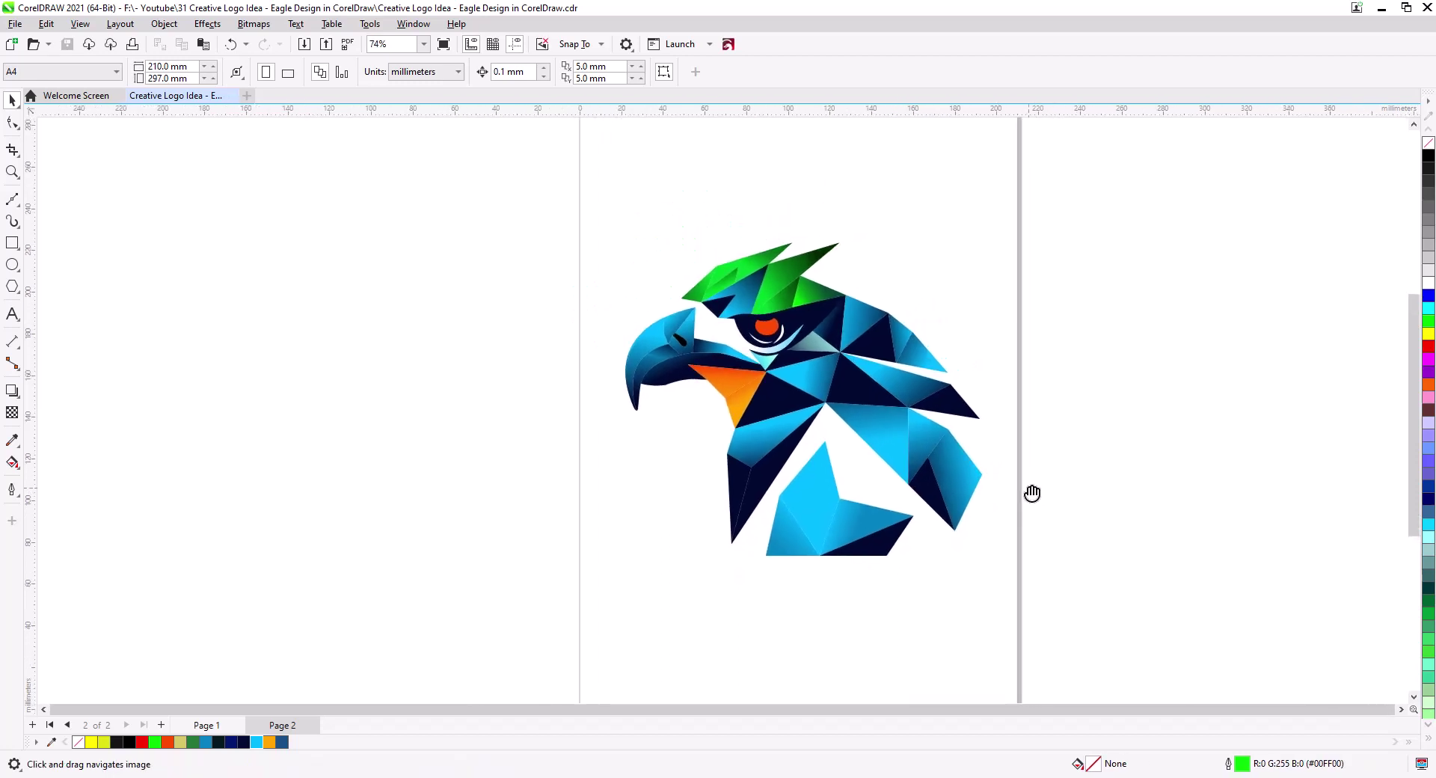
{"action": "left_click", "coordinate": [13, 242]}
{"action": "left_click_drag", "start_coordinate": [410, 245], "coordinate": [612, 479]}
{"action": "key", "text": "space"}
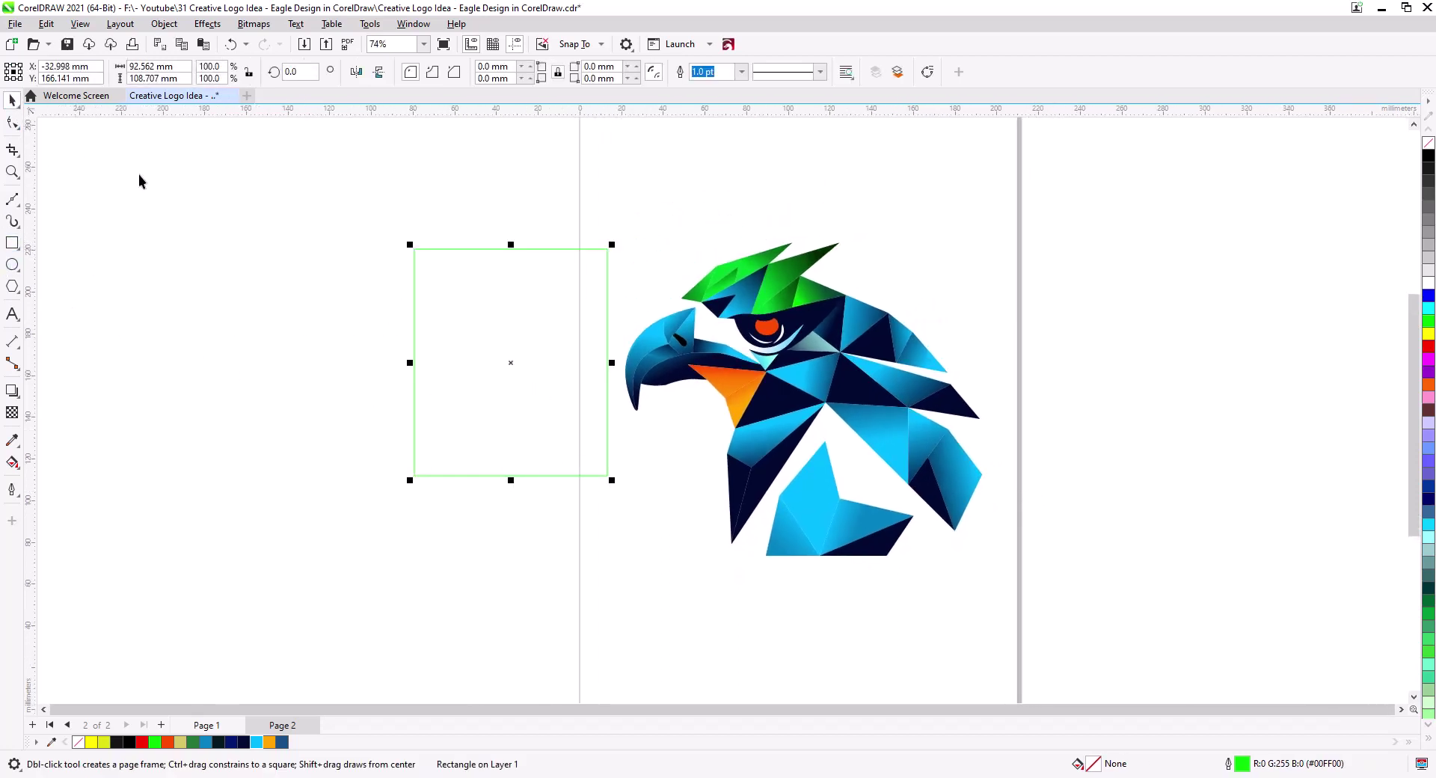
Change the document's measurement units from millimeters to points
{"action": "left_click", "coordinate": [430, 172]}
{"action": "left_click", "coordinate": [449, 71]}
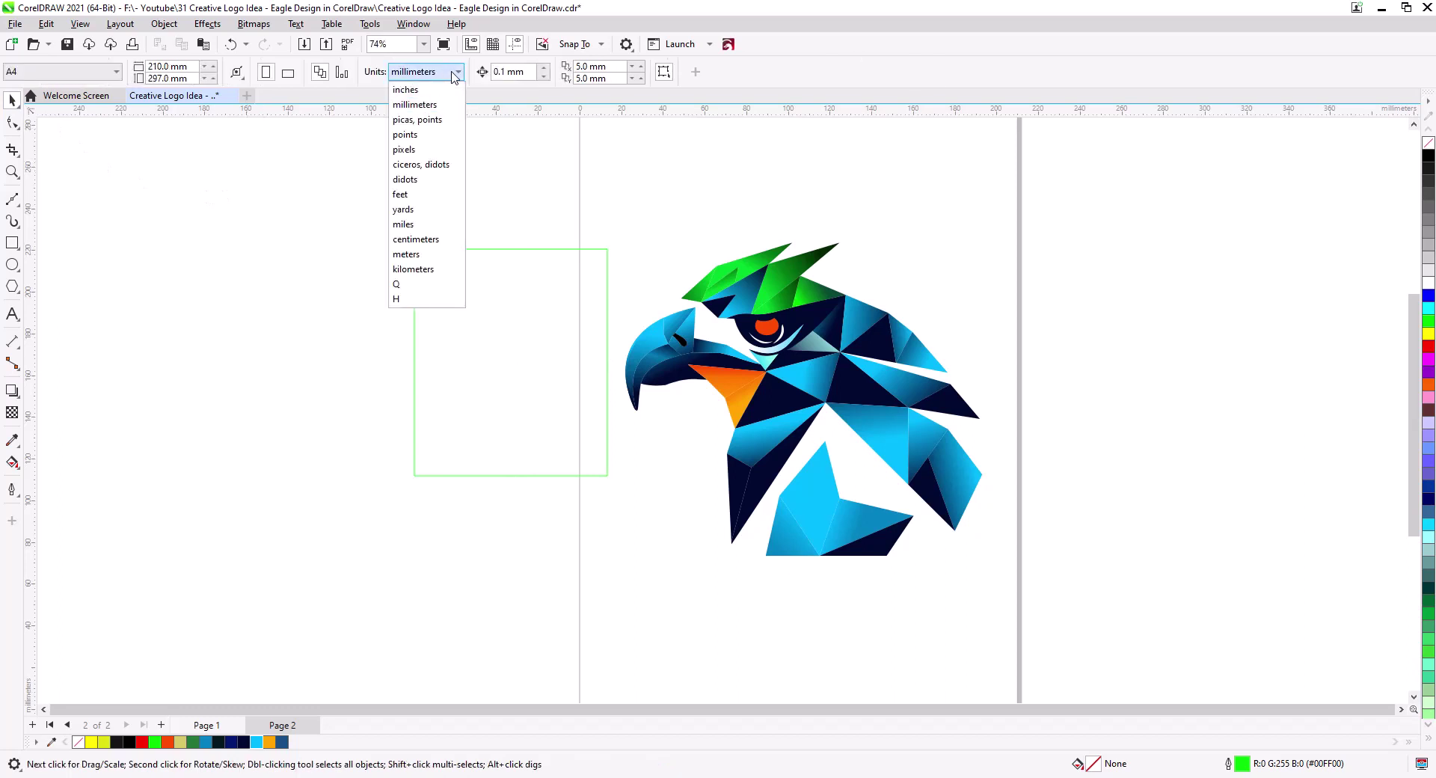
{"action": "left_click", "coordinate": [427, 135]}
Resize the rectangle to 1,920 pt wide and 1,040 pt high and center it on the page
{"action": "left_click", "coordinate": [414, 256]}
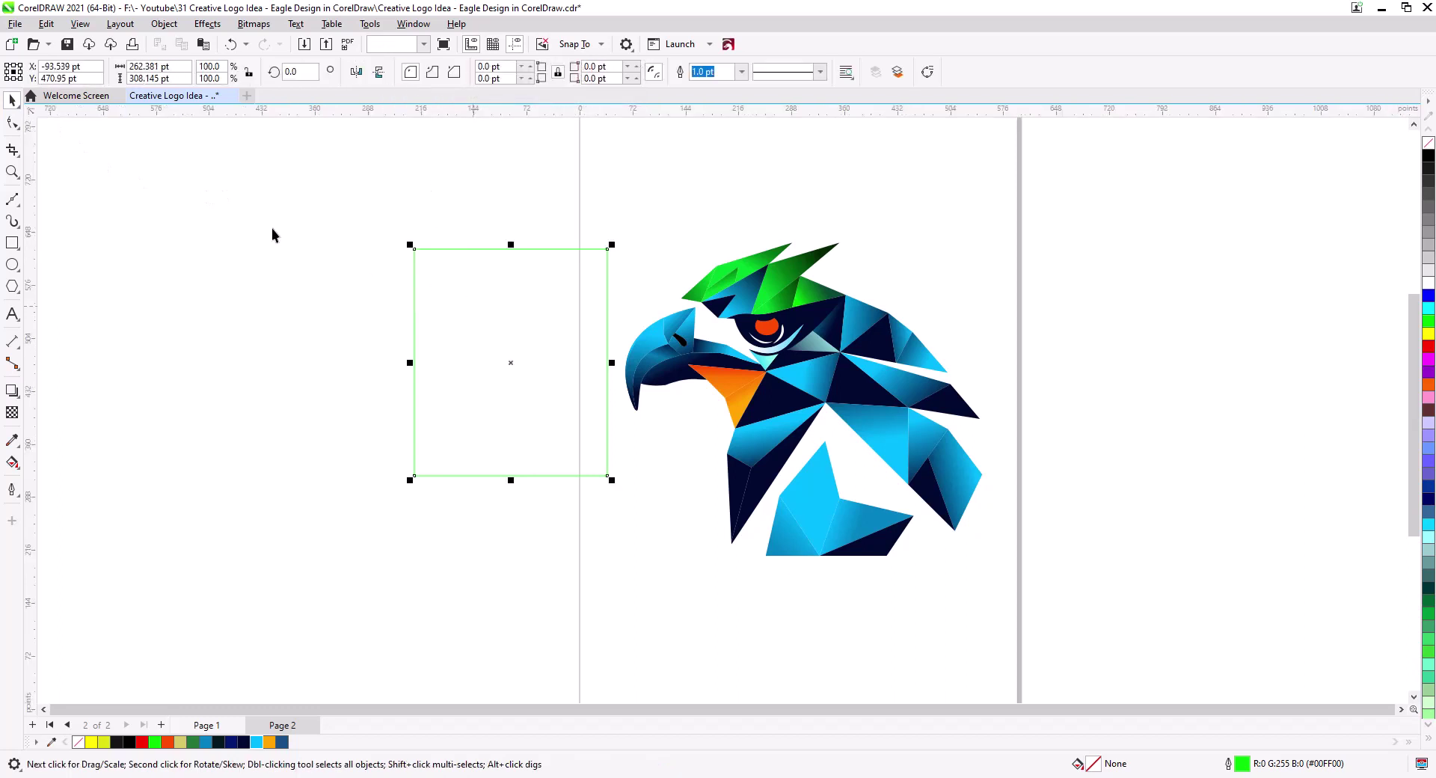
{"action": "double_click", "coordinate": [147, 67]}
{"action": "type", "text": "1"}
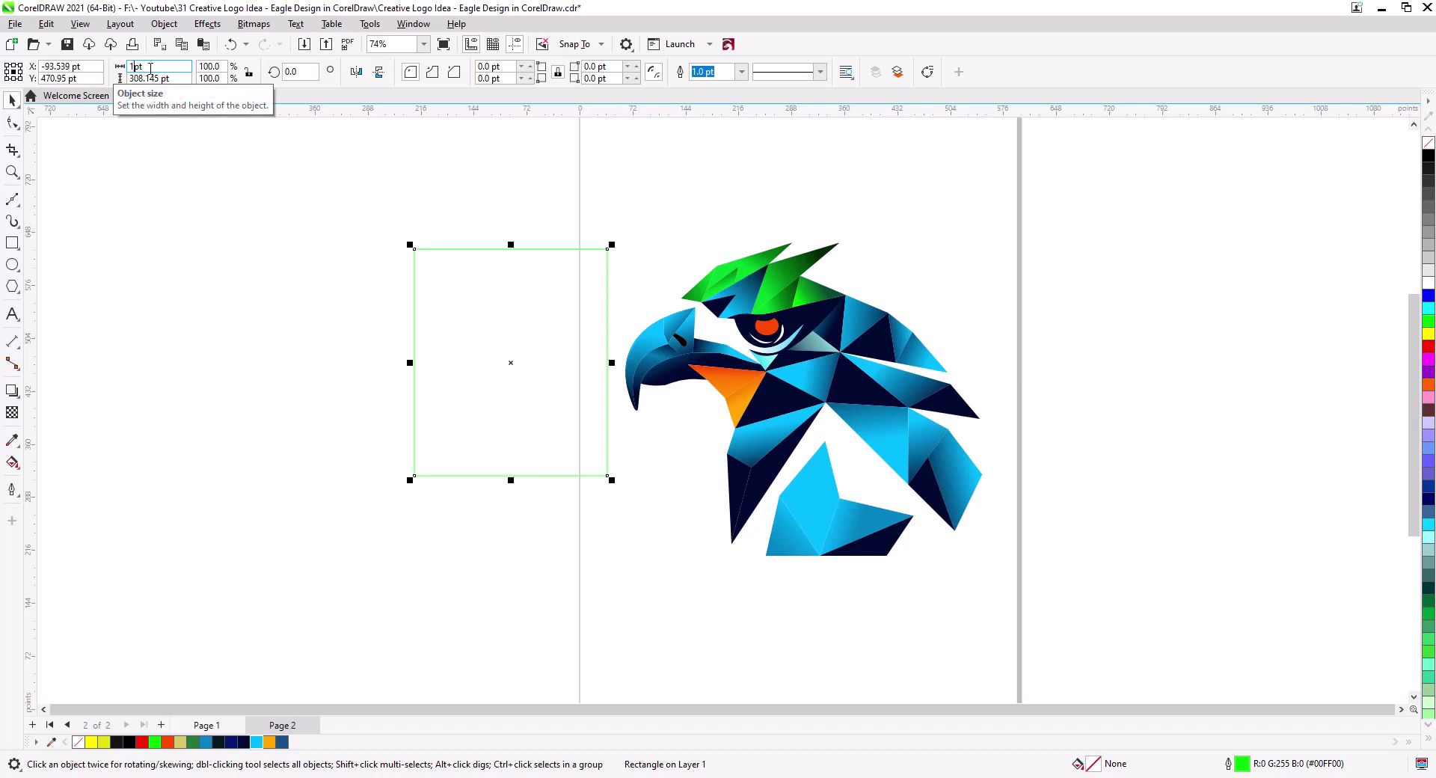
{"action": "type", "text": "920"}
{"action": "key", "text": "Tab"}
{"action": "type", "text": "1,040"}
{"action": "key", "text": "Return"}
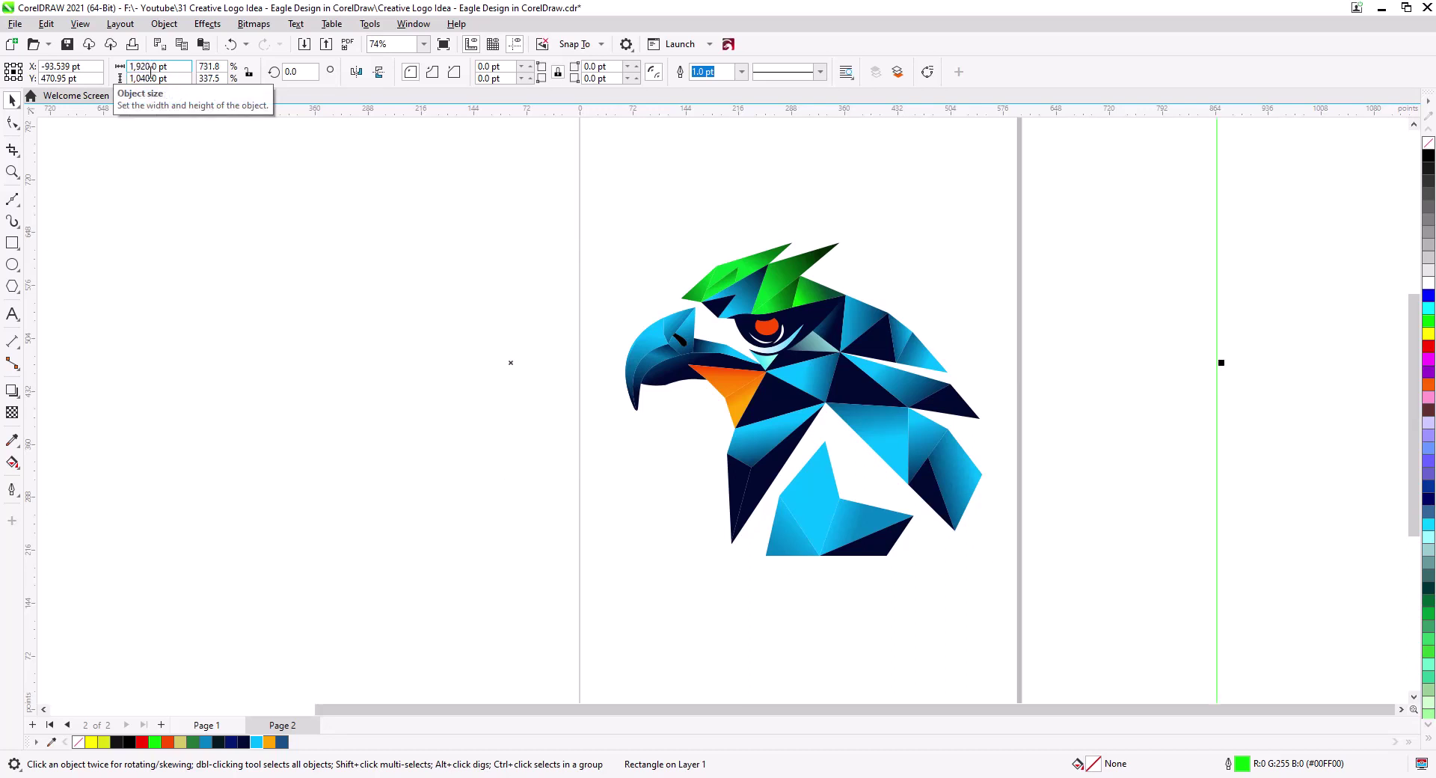
{"action": "key", "text": "p"}
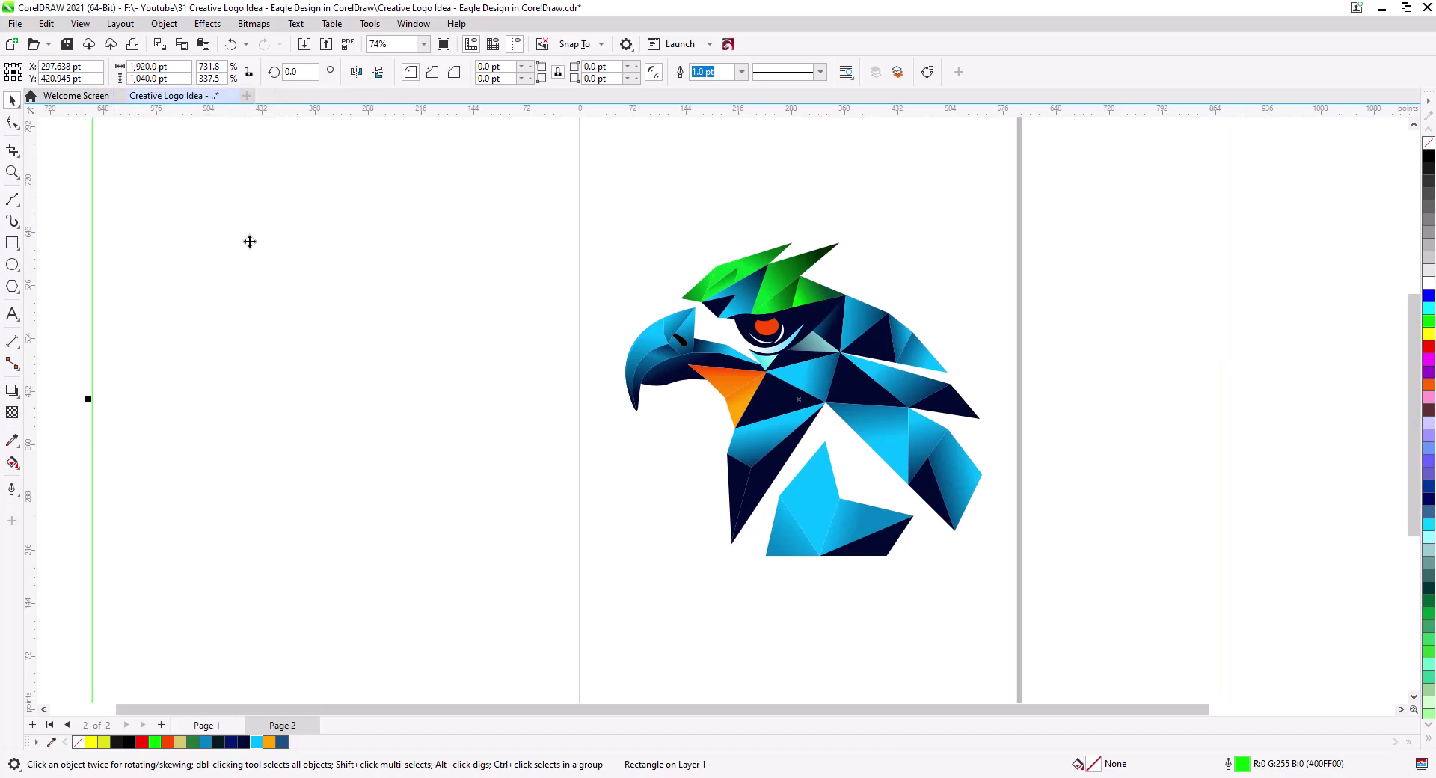
Fill the background rectangle with light gray and send it behind the eagle
{"action": "scroll", "coordinate": [307, 278], "scroll_direction": "down", "scroll_amount": 3}
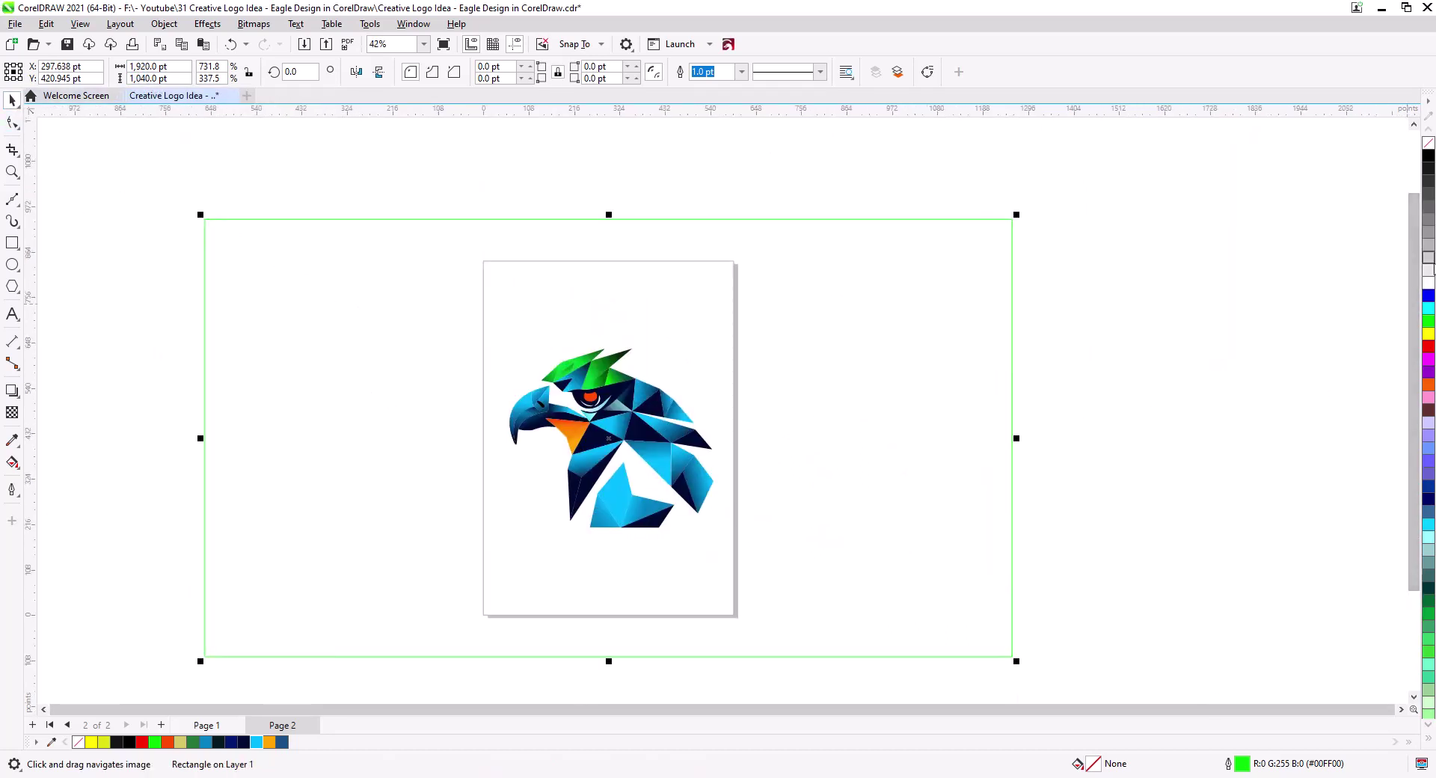
{"action": "left_click", "coordinate": [1428, 258]}
{"action": "key", "text": "shift+Page_Down"}
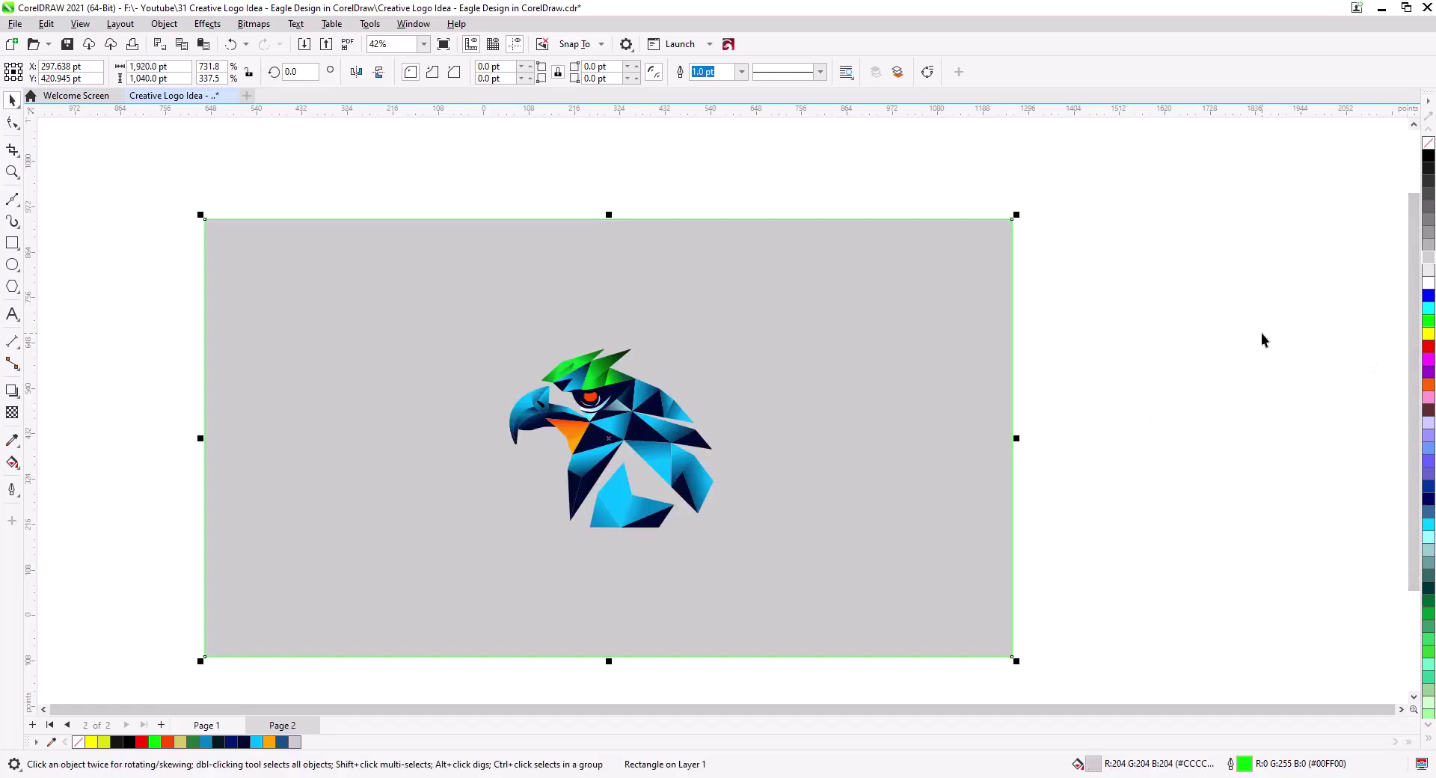
Select all the eagle's pieces as one group and enlarge them to about 929 pt wide and 816 pt high
{"action": "scroll", "coordinate": [1148, 447], "scroll_direction": "down", "scroll_amount": 2}
{"action": "left_click_drag", "start_coordinate": [1146, 519], "coordinate": [476, 255]}
{"action": "left_click_drag", "start_coordinate": [719, 438], "coordinate": [836, 510]}
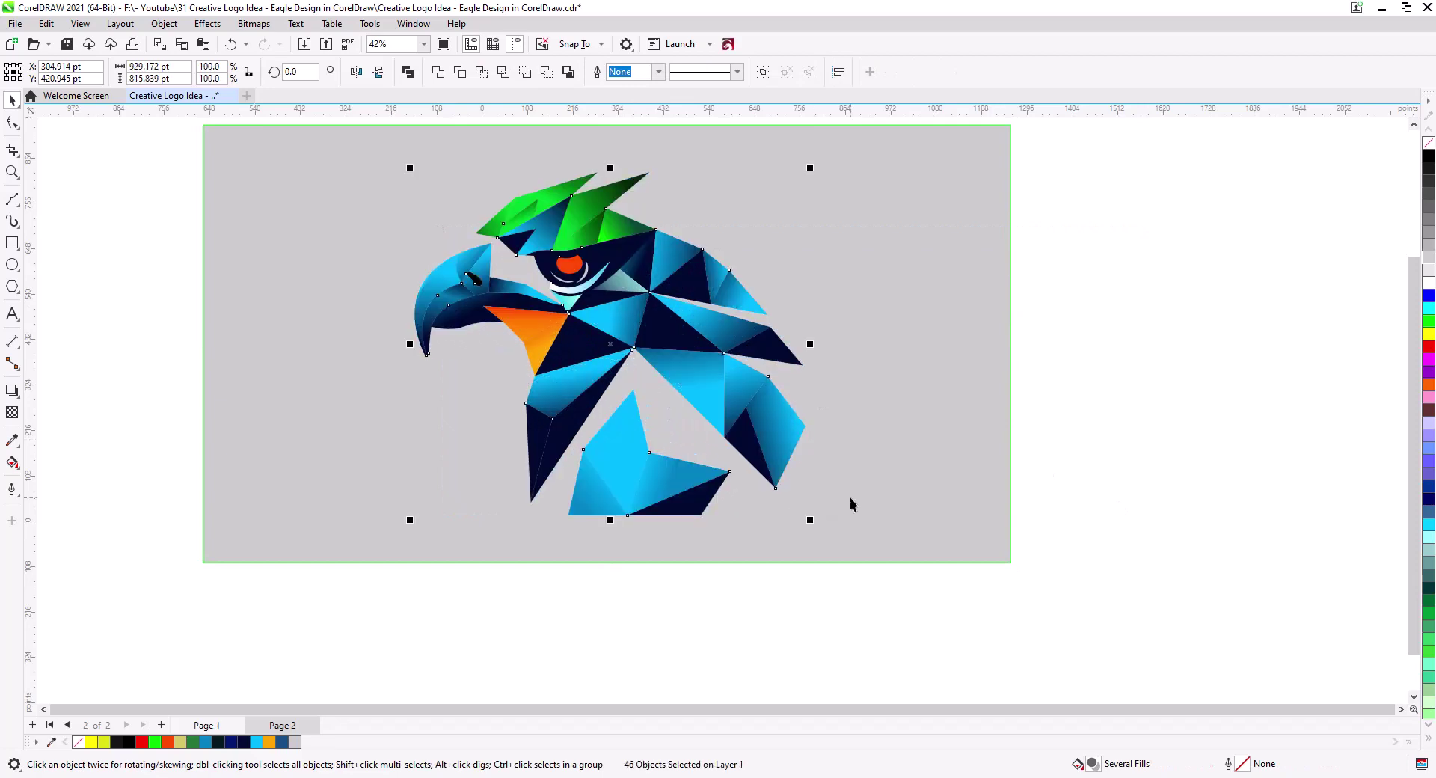
{"action": "left_click", "coordinate": [881, 405]}
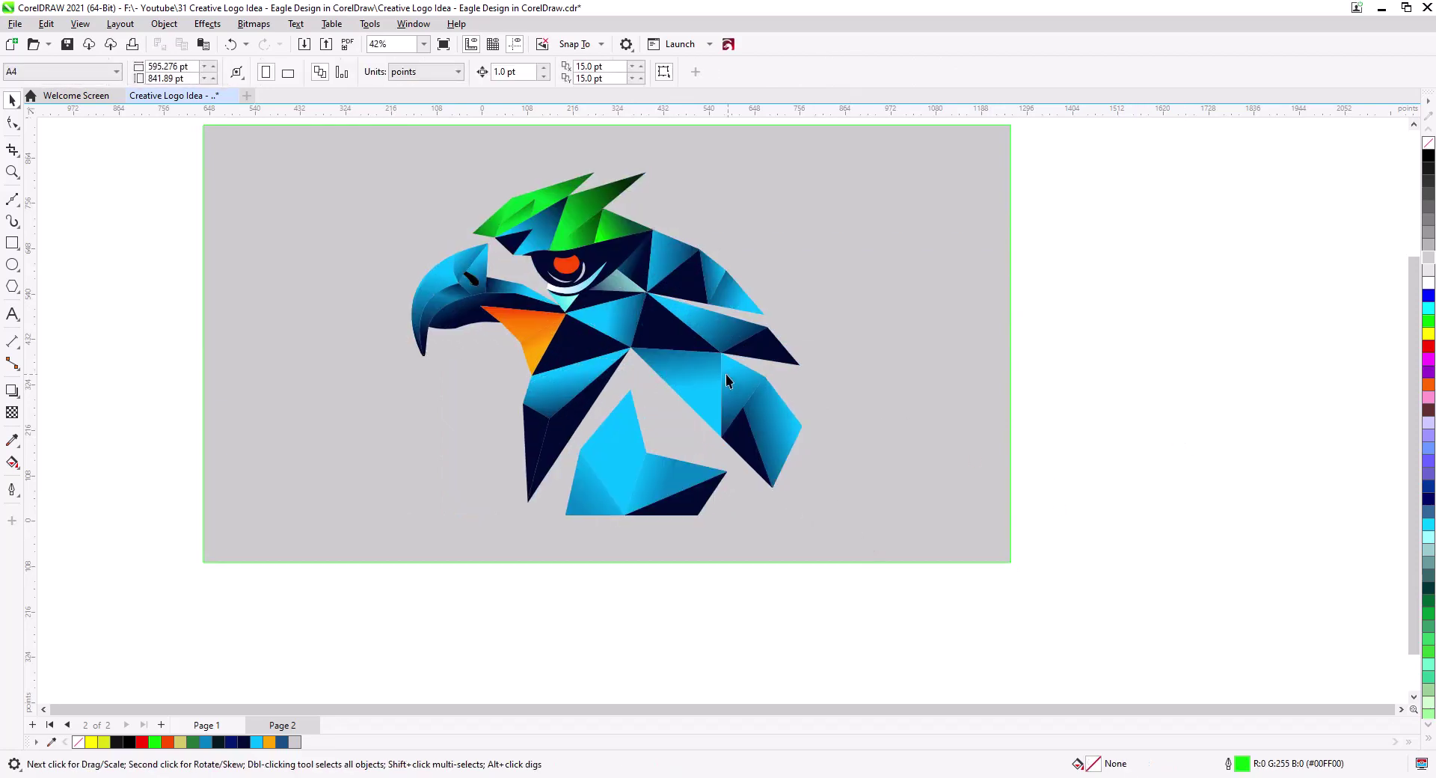
Move the eagle group to the right half of the gray rectangle and enlarge it to about 949 by 834 pt
{"action": "left_click_drag", "start_coordinate": [725, 380], "coordinate": [896, 380]}
{"action": "left_click_drag", "start_coordinate": [989, 525], "coordinate": [993, 528]}
{"action": "left_click", "coordinate": [1069, 397]}
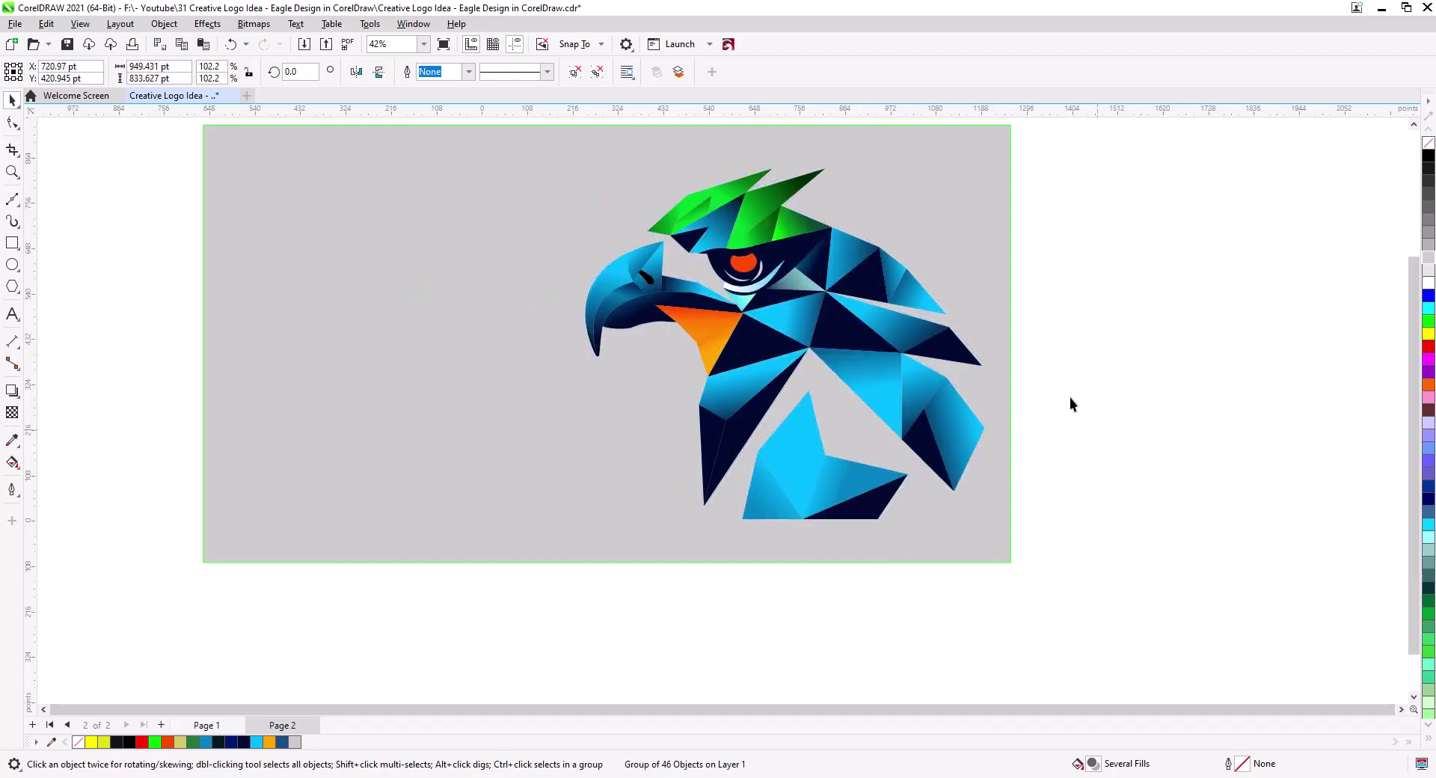
Remove the green outline from the gray background rectangle
{"action": "left_click", "coordinate": [1011, 341]}
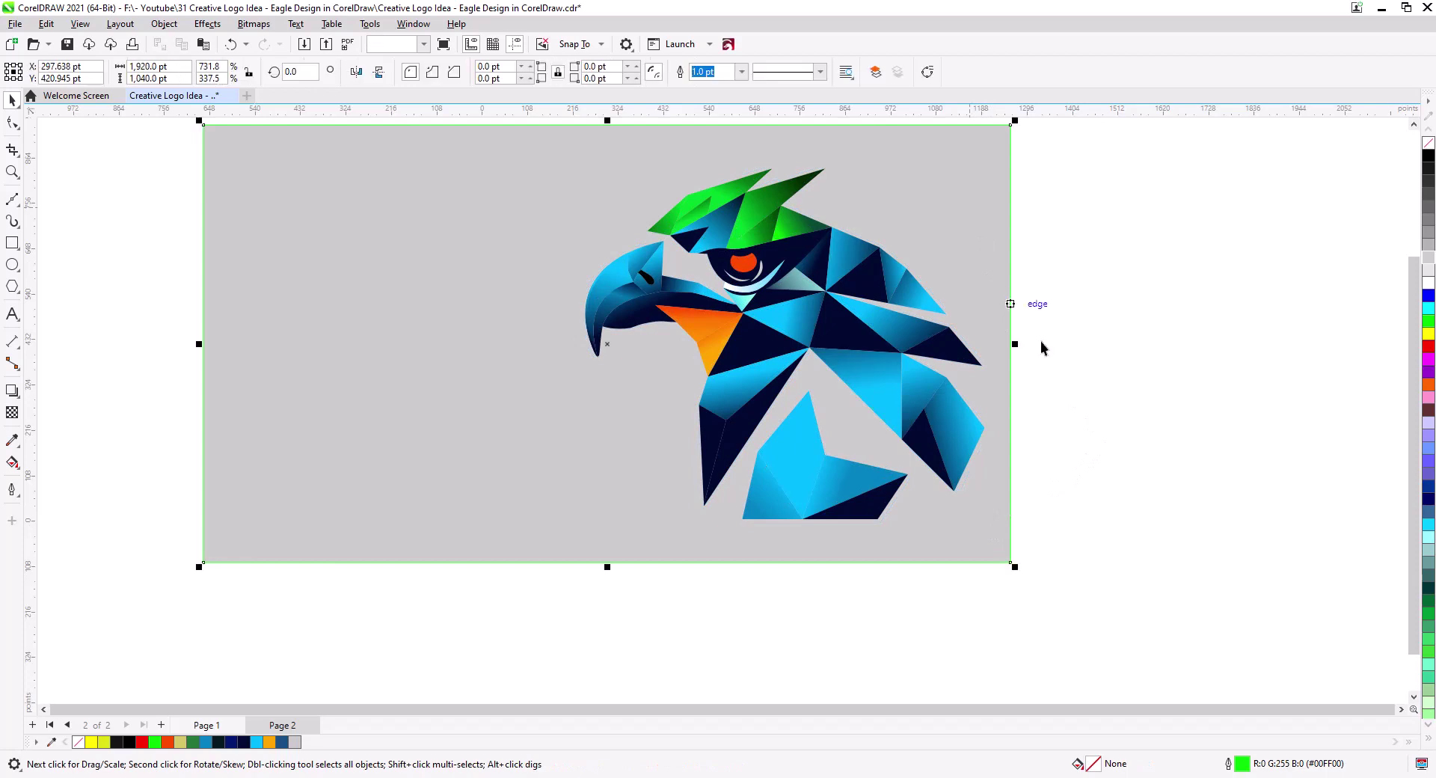
{"action": "right_click", "coordinate": [1429, 146]}
{"action": "left_click", "coordinate": [1208, 291]}
Place a spare copy of the eagle group outside the gray rectangle, to its right
{"action": "scroll", "coordinate": [824, 288], "scroll_direction": "down", "scroll_amount": 1}
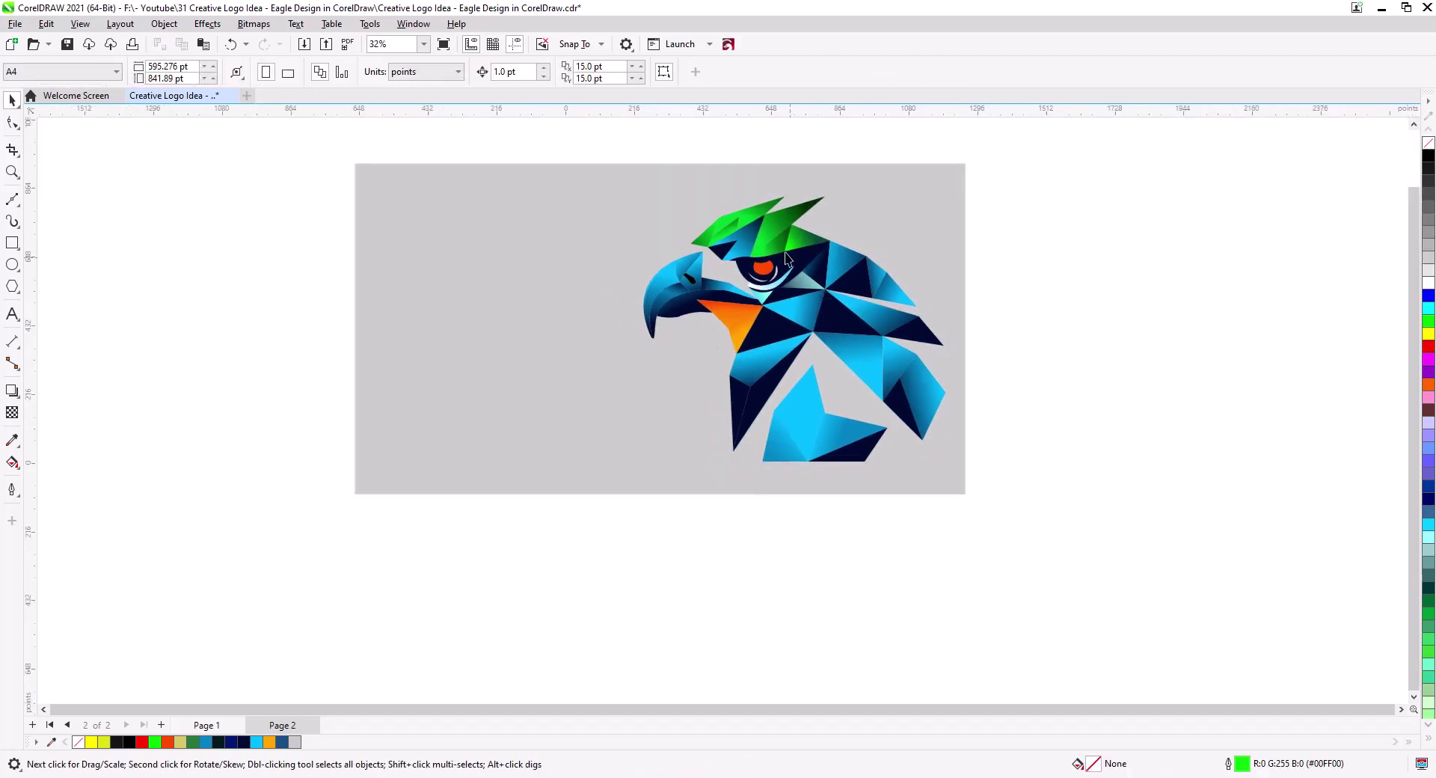
{"action": "left_click_drag", "start_coordinate": [785, 258], "coordinate": [1316, 355]}
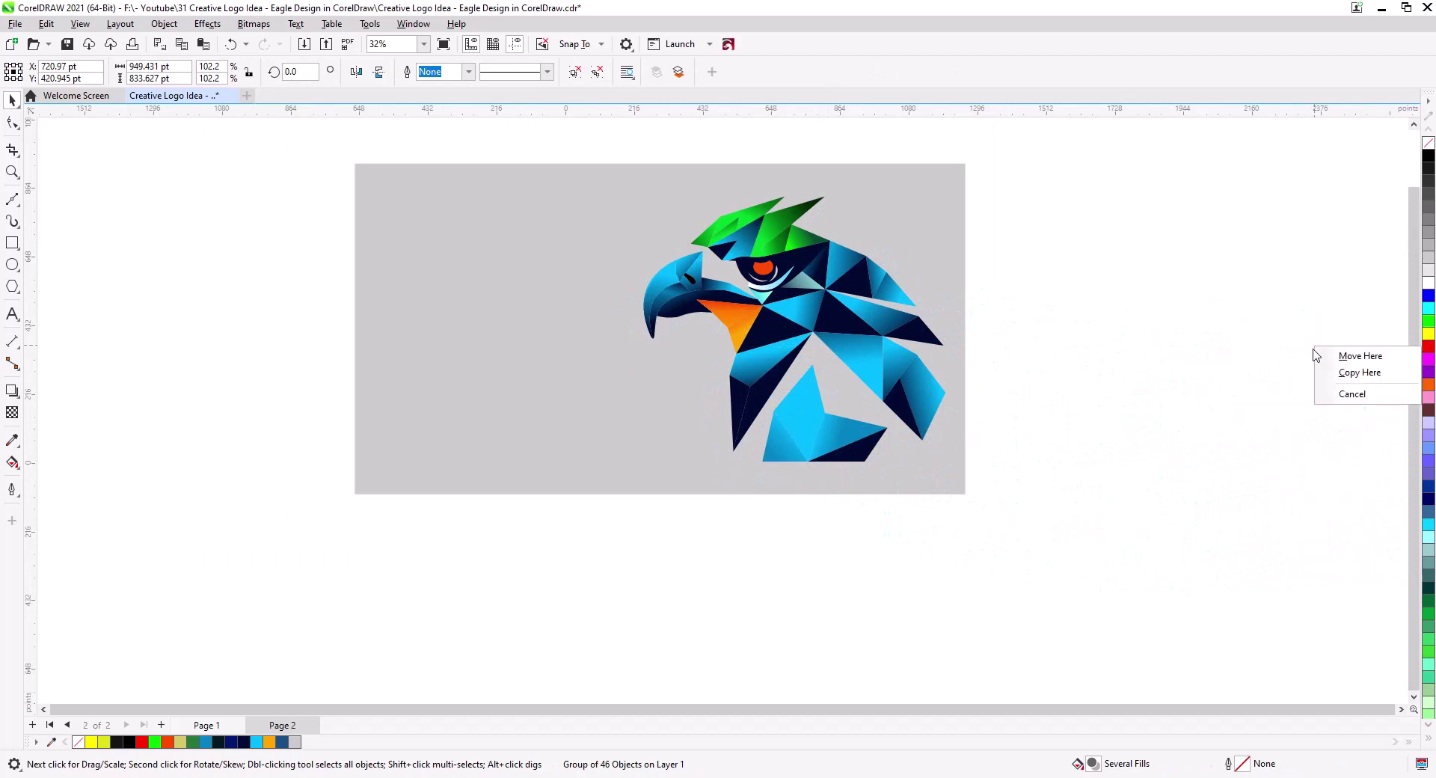
{"action": "left_click", "coordinate": [1360, 372]}
{"action": "left_click_drag", "start_coordinate": [1056, 406], "coordinate": [1076, 444]}
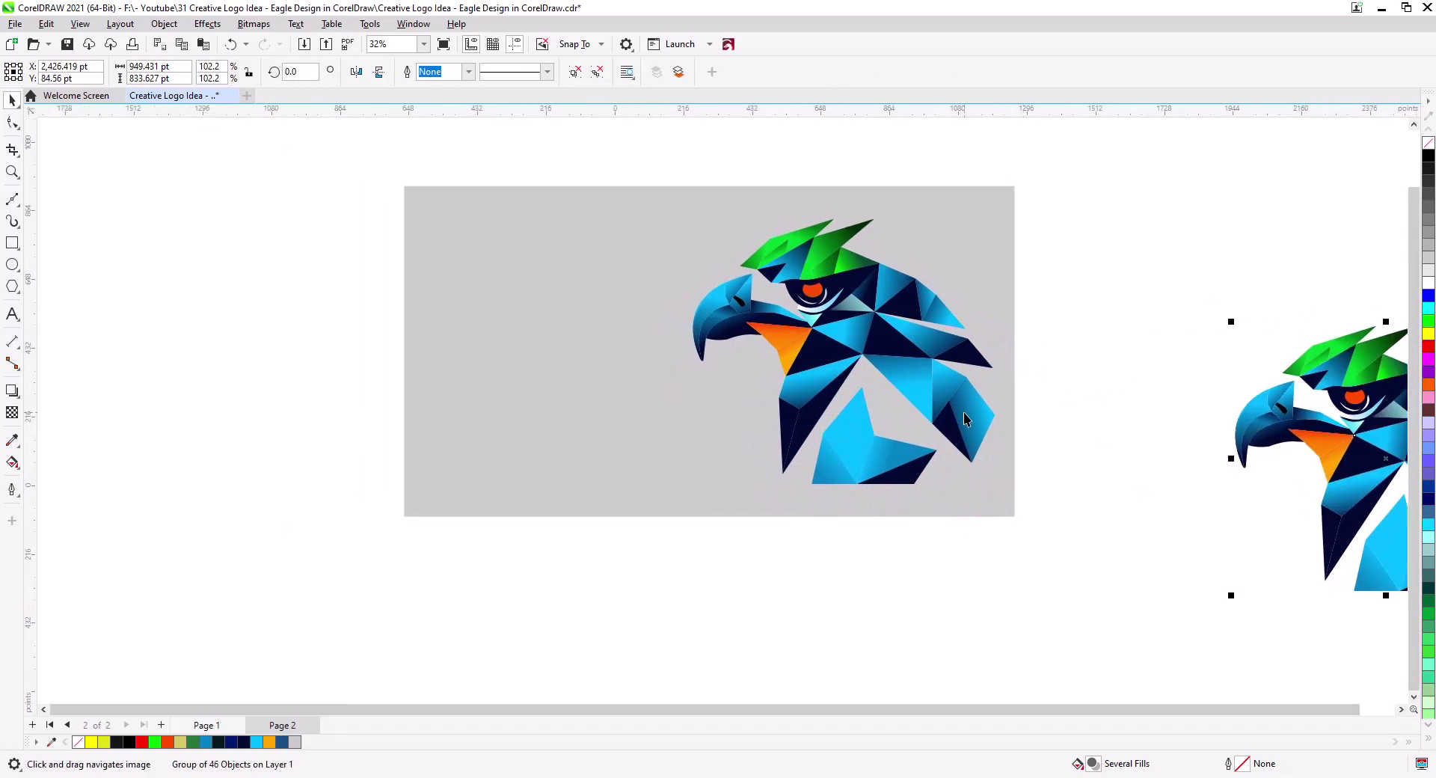
Convert the eagle on the rectangle to a 300 dpi RGB bitmap with transparent background and enlarge it to about 974 by 855 pt
{"action": "scroll", "coordinate": [965, 419], "scroll_direction": "up", "scroll_amount": 1}
{"action": "left_click", "coordinate": [801, 391]}
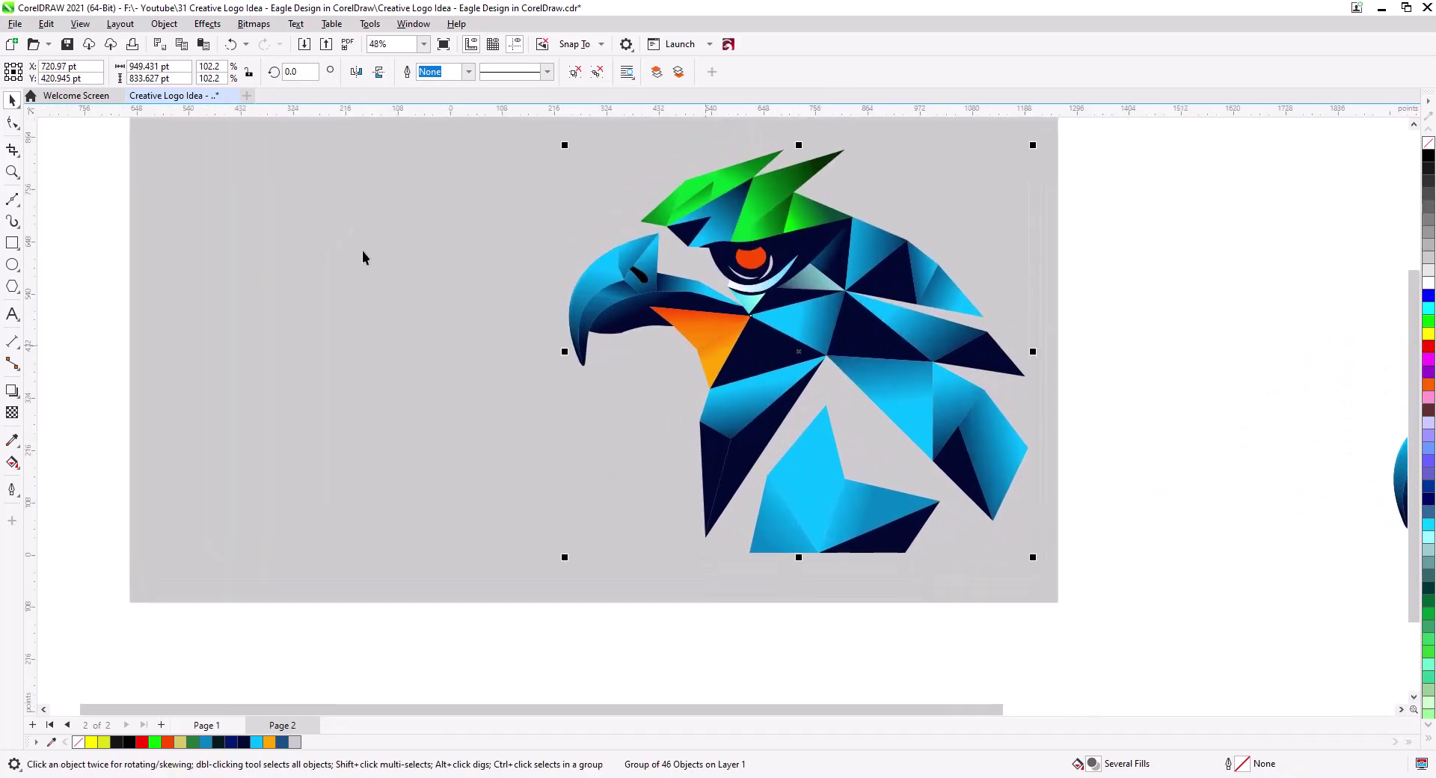
{"action": "left_click", "coordinate": [253, 23]}
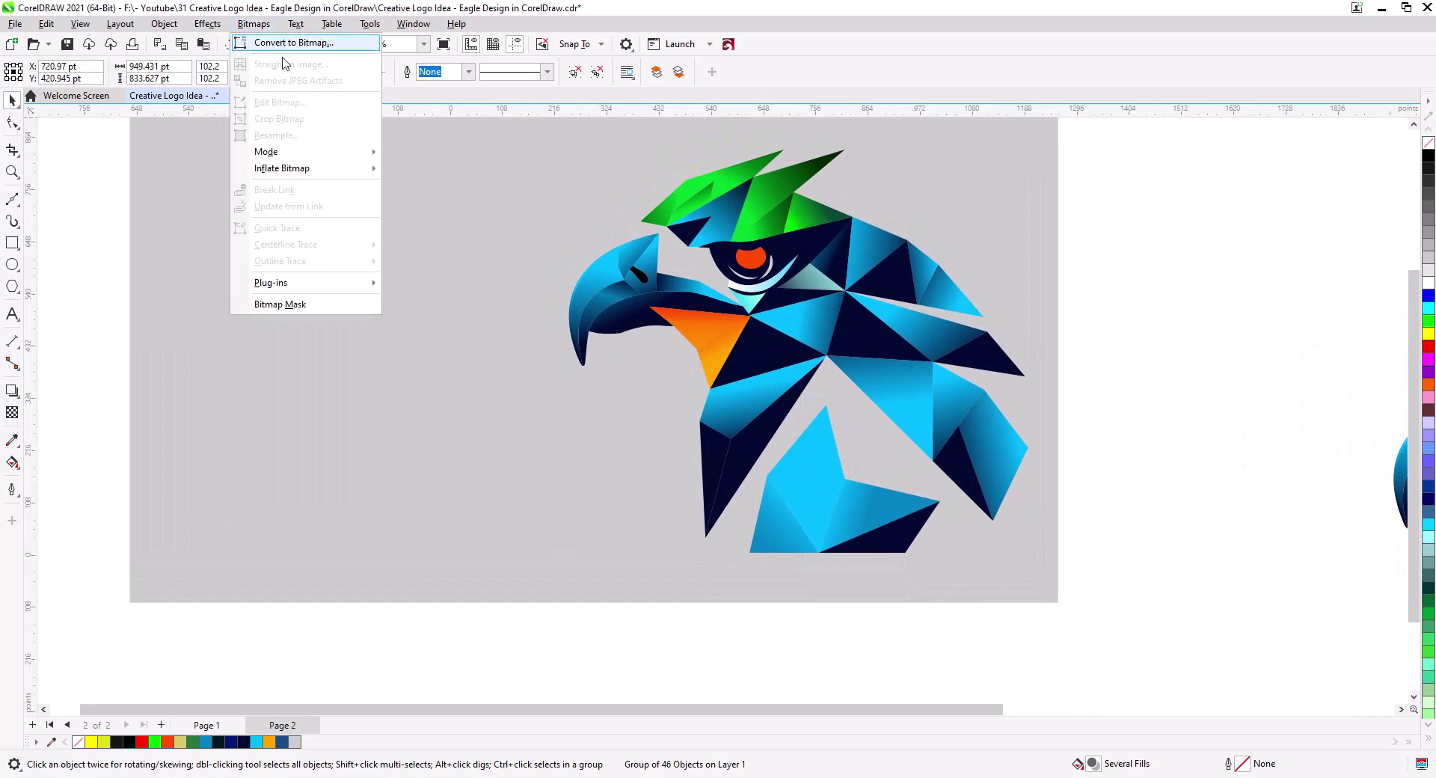
{"action": "left_click", "coordinate": [274, 42]}
{"action": "left_click", "coordinate": [737, 478]}
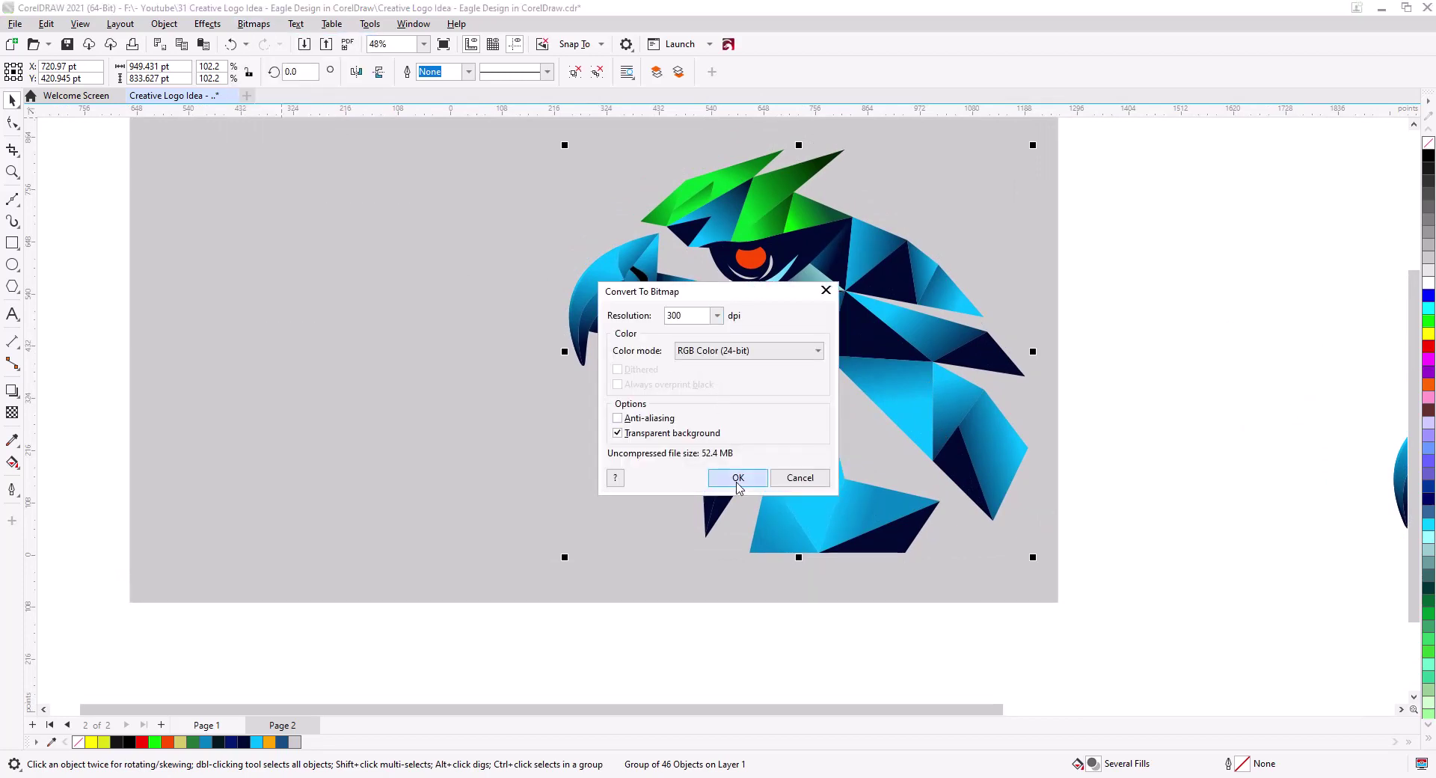
{"action": "left_click_drag", "start_coordinate": [1041, 561], "coordinate": [975, 470]}
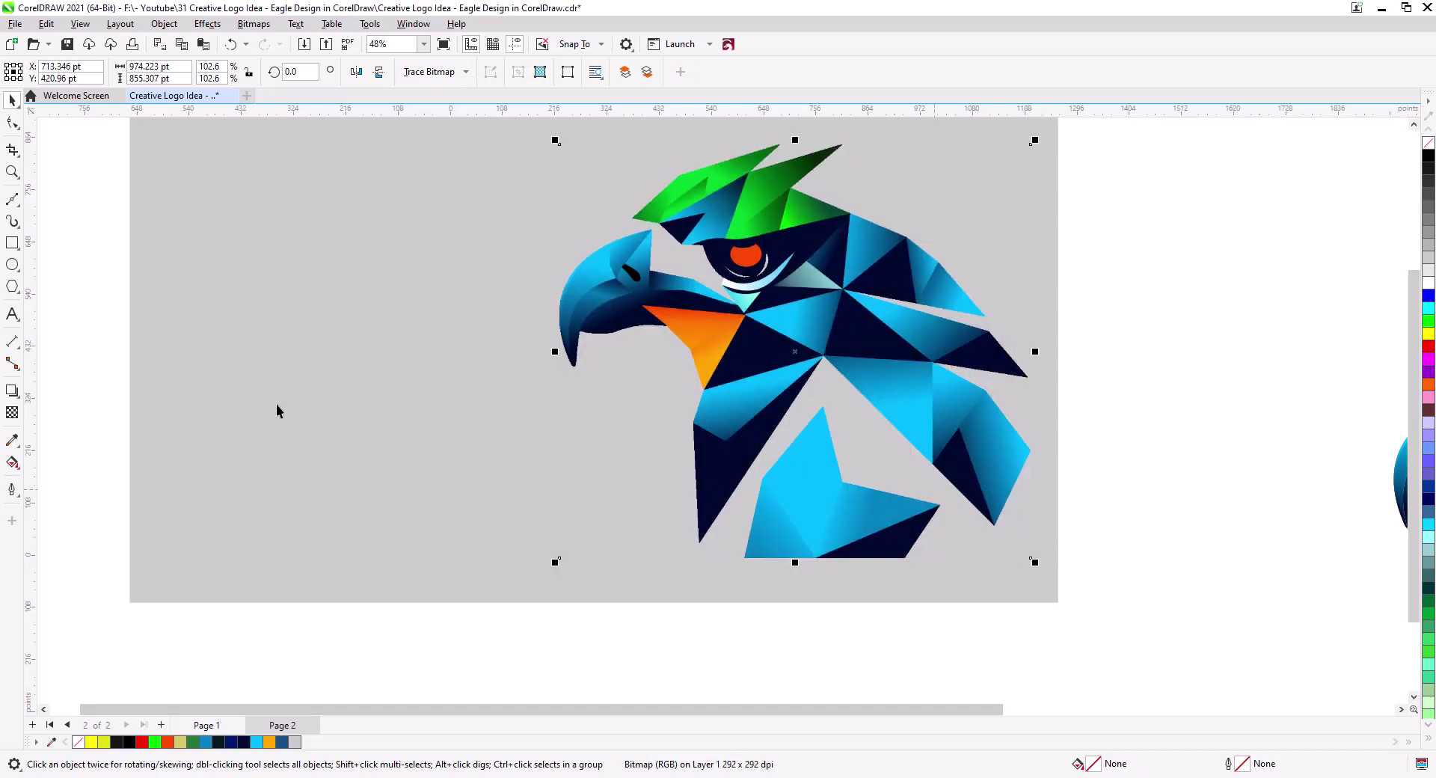
Add a drop shadow to the eagle bitmap, offset about 19 pt right and 25 pt down, with opacity 82
{"action": "left_click", "coordinate": [12, 391]}
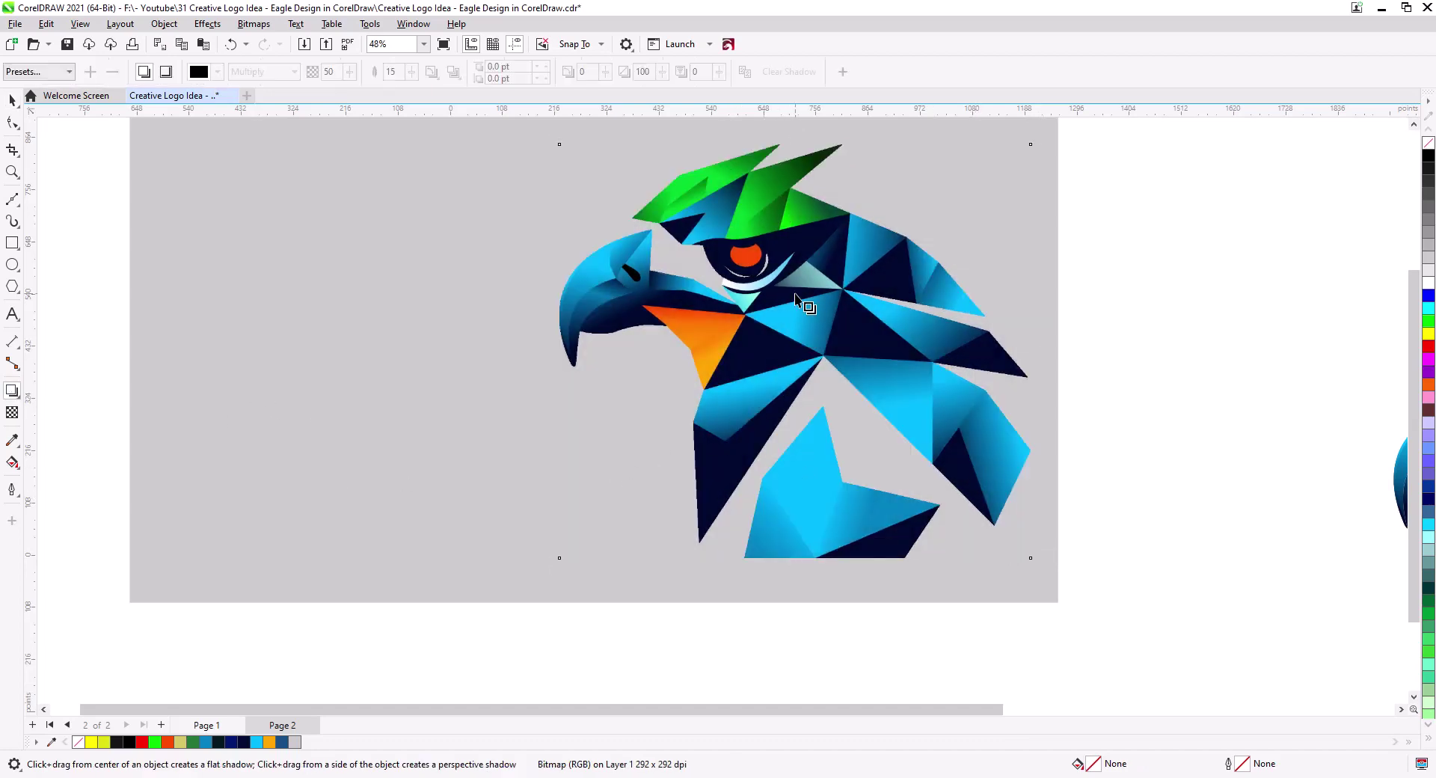
{"action": "left_click_drag", "start_coordinate": [794, 293], "coordinate": [961, 577]}
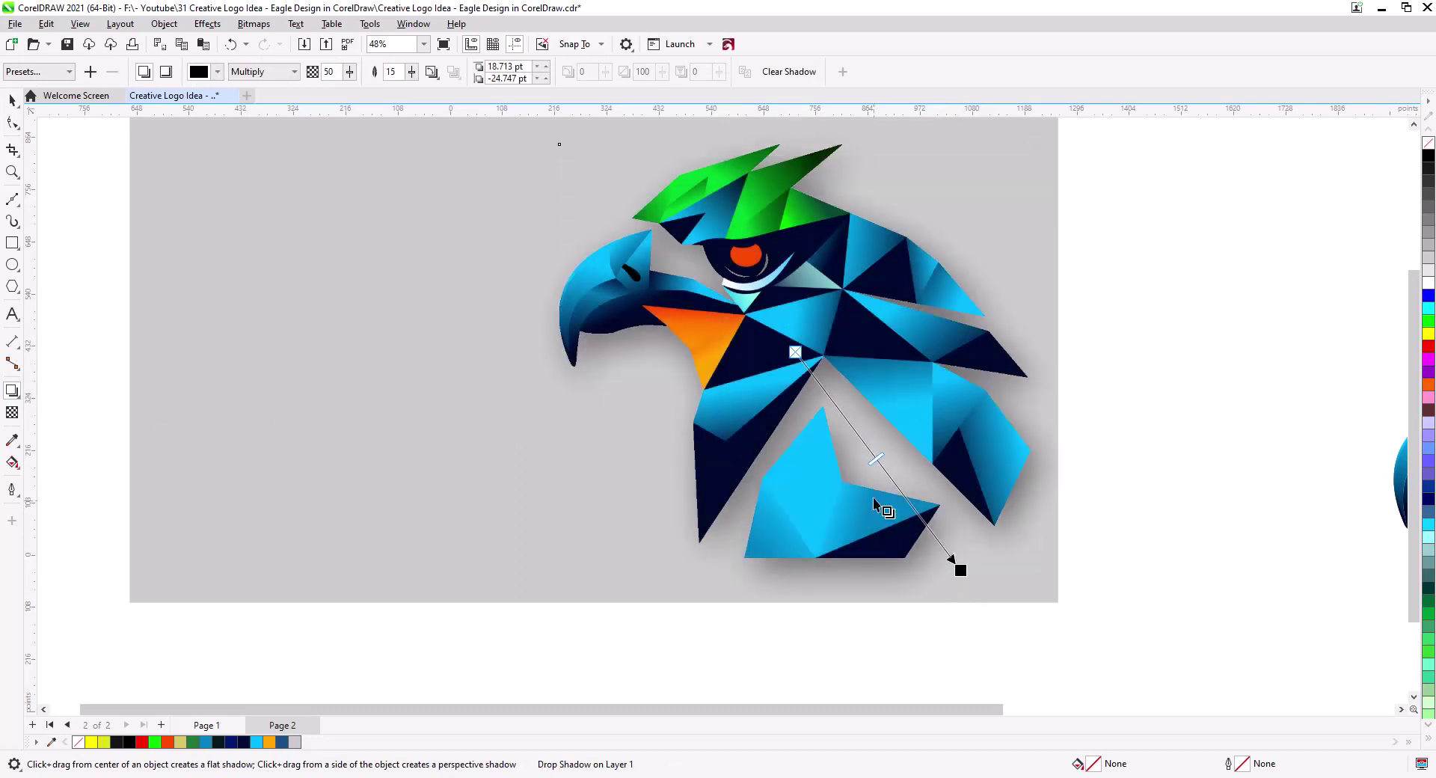
{"action": "left_click_drag", "start_coordinate": [876, 459], "coordinate": [931, 527]}
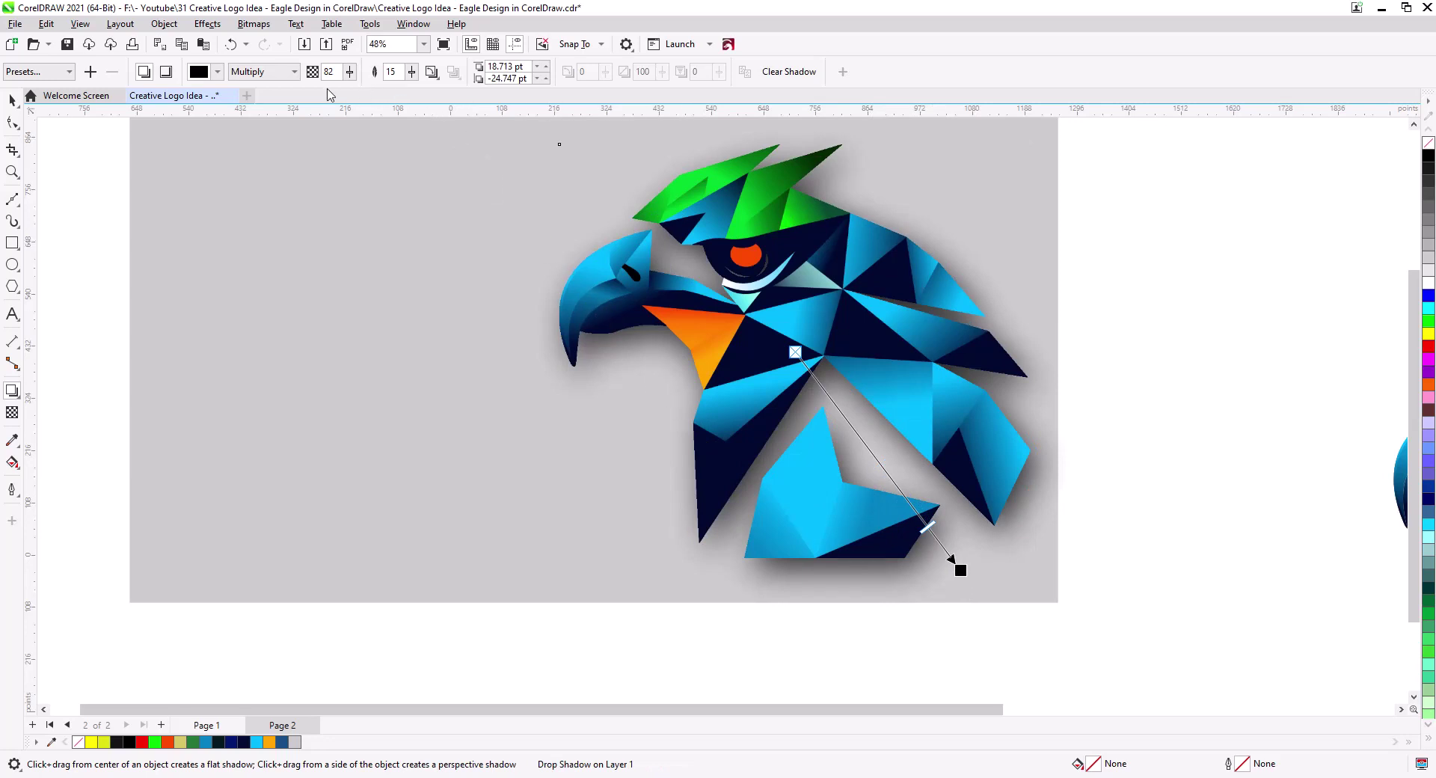
Set the shadow's feathering to 8 and lower its opacity slightly
{"action": "type", "text": "8"}
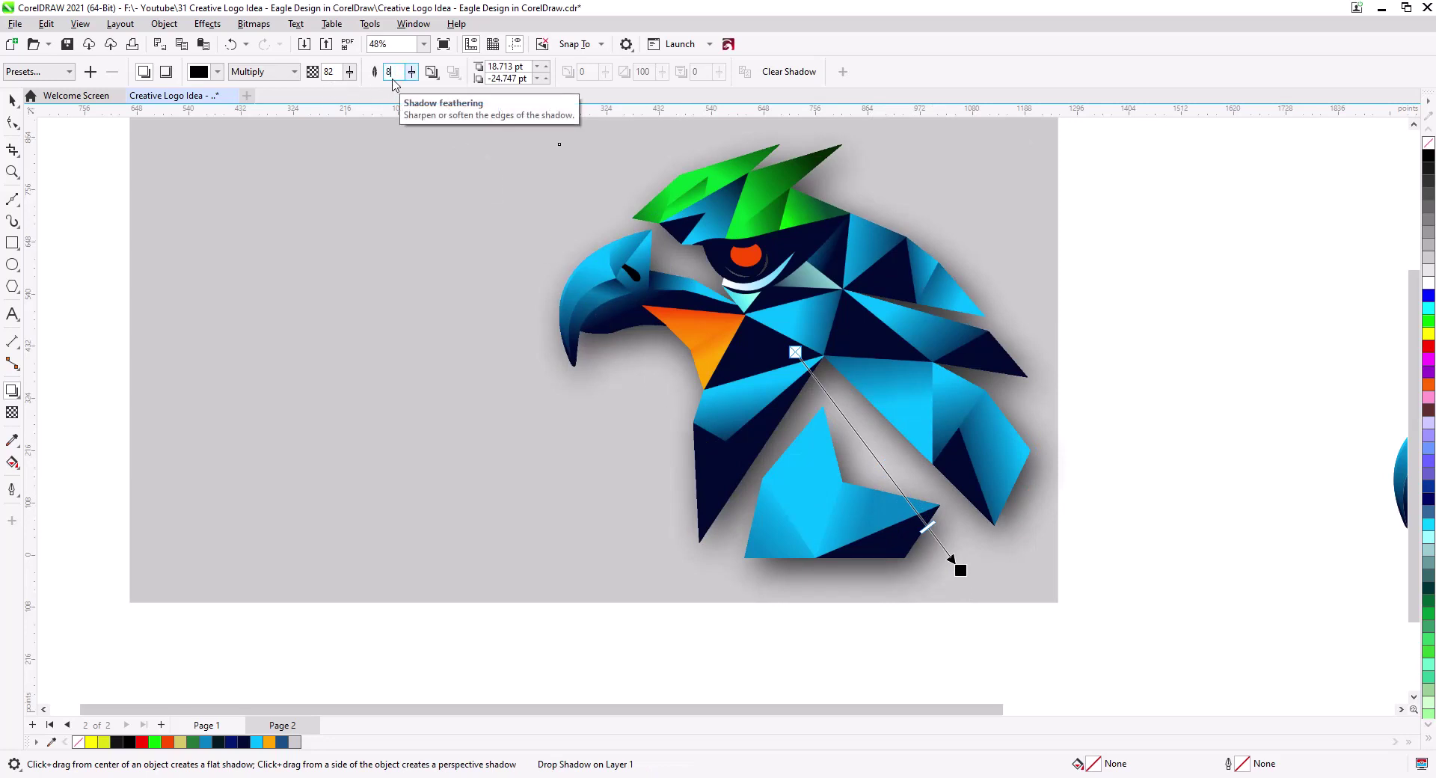
{"action": "key", "text": "Return"}
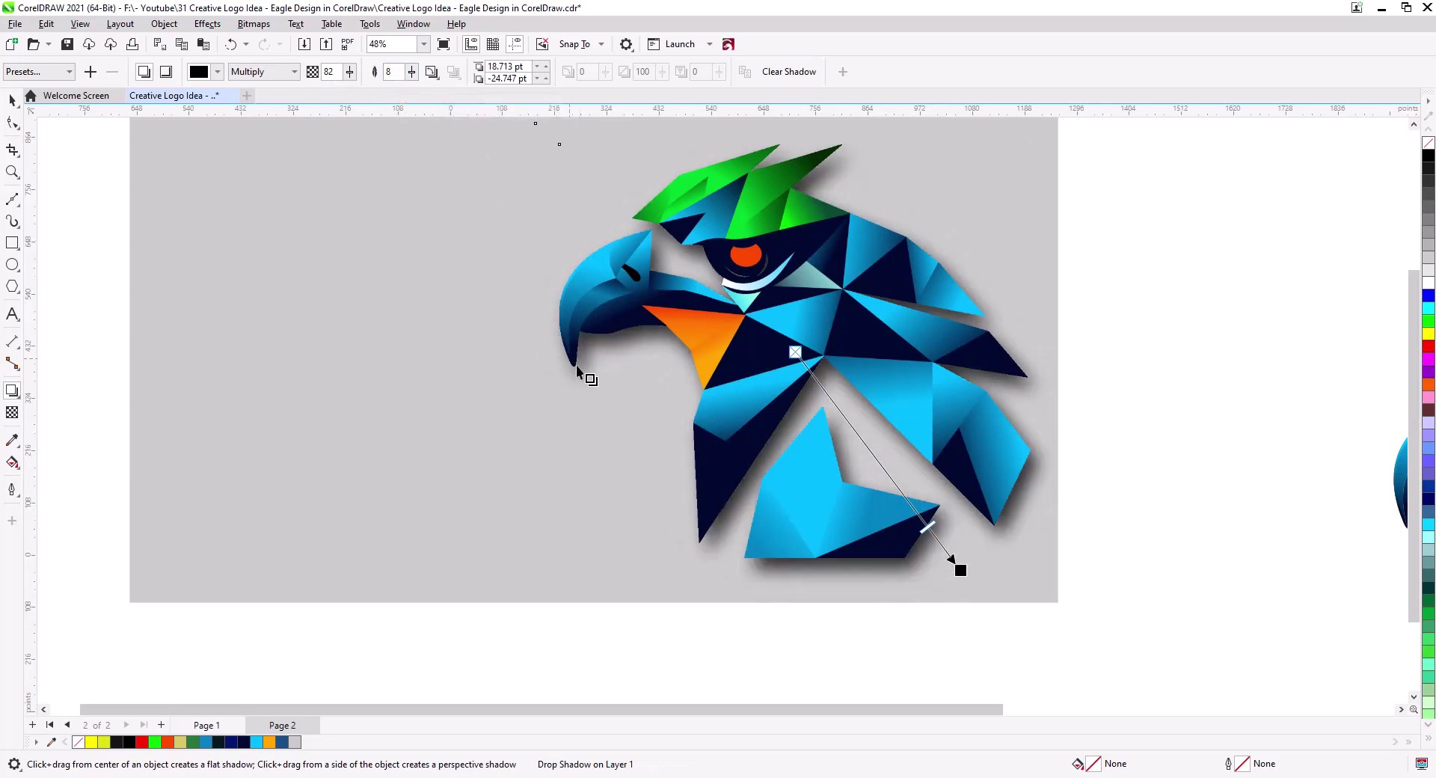
{"action": "mouse_move", "coordinate": [927, 527]}
{"action": "left_mouse_down"}
{"action": "mouse_move", "coordinate": [980, 578]}
{"action": "mouse_move", "coordinate": [917, 520]}
{"action": "left_mouse_up"}
{"action": "left_click", "coordinate": [9, 101]}
{"action": "left_click", "coordinate": [251, 419]}
Copy the spare eagle group to the left side of the gray rectangle, overlapping its edge
{"action": "left_click_drag", "start_coordinate": [921, 510], "coordinate": [978, 497]}
{"action": "scroll", "coordinate": [975, 500], "scroll_direction": "down", "scroll_amount": 2}
{"action": "left_click_drag", "start_coordinate": [1072, 538], "coordinate": [875, 440]}
{"action": "scroll", "coordinate": [942, 482], "scroll_direction": "down", "scroll_amount": 1}
{"action": "left_click", "coordinate": [1194, 428]}
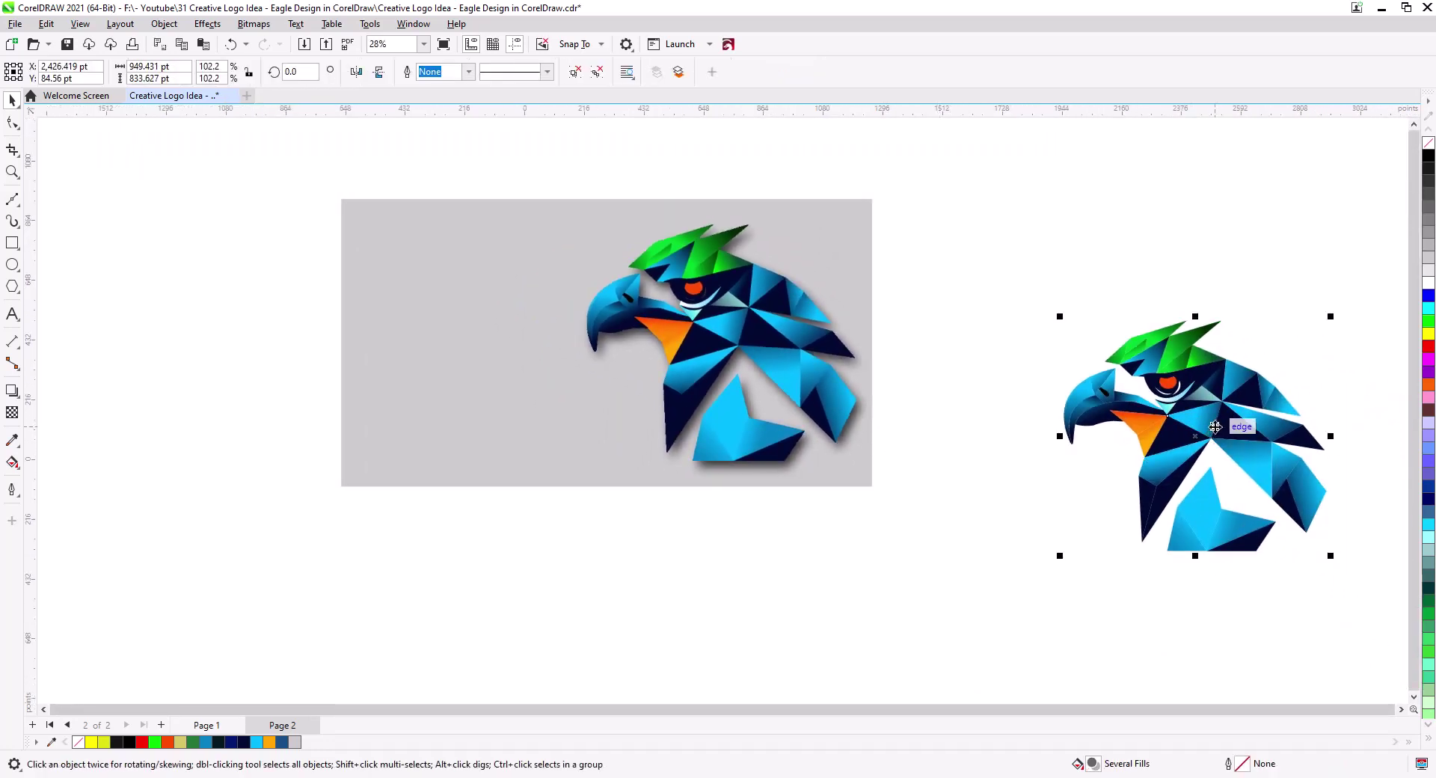
{"action": "left_click_drag", "start_coordinate": [1194, 428], "coordinate": [429, 398]}
{"action": "left_click", "coordinate": [340, 434]}
Create a boundary curve around the eagle group on the left
{"action": "scroll", "coordinate": [262, 398], "scroll_direction": "up", "scroll_amount": 1}
{"action": "scroll", "coordinate": [429, 398], "scroll_direction": "up", "scroll_amount": 2}
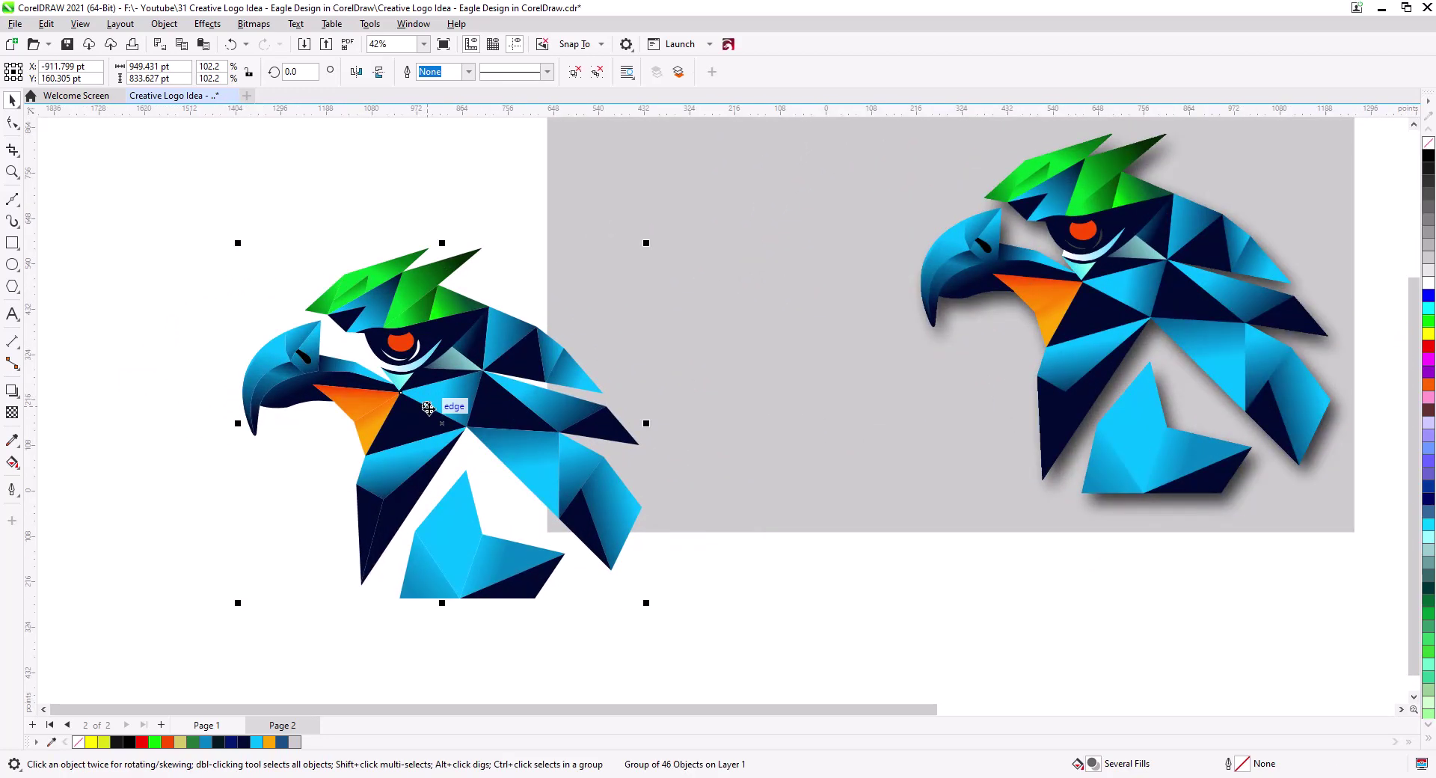
{"action": "left_click", "coordinate": [172, 27]}
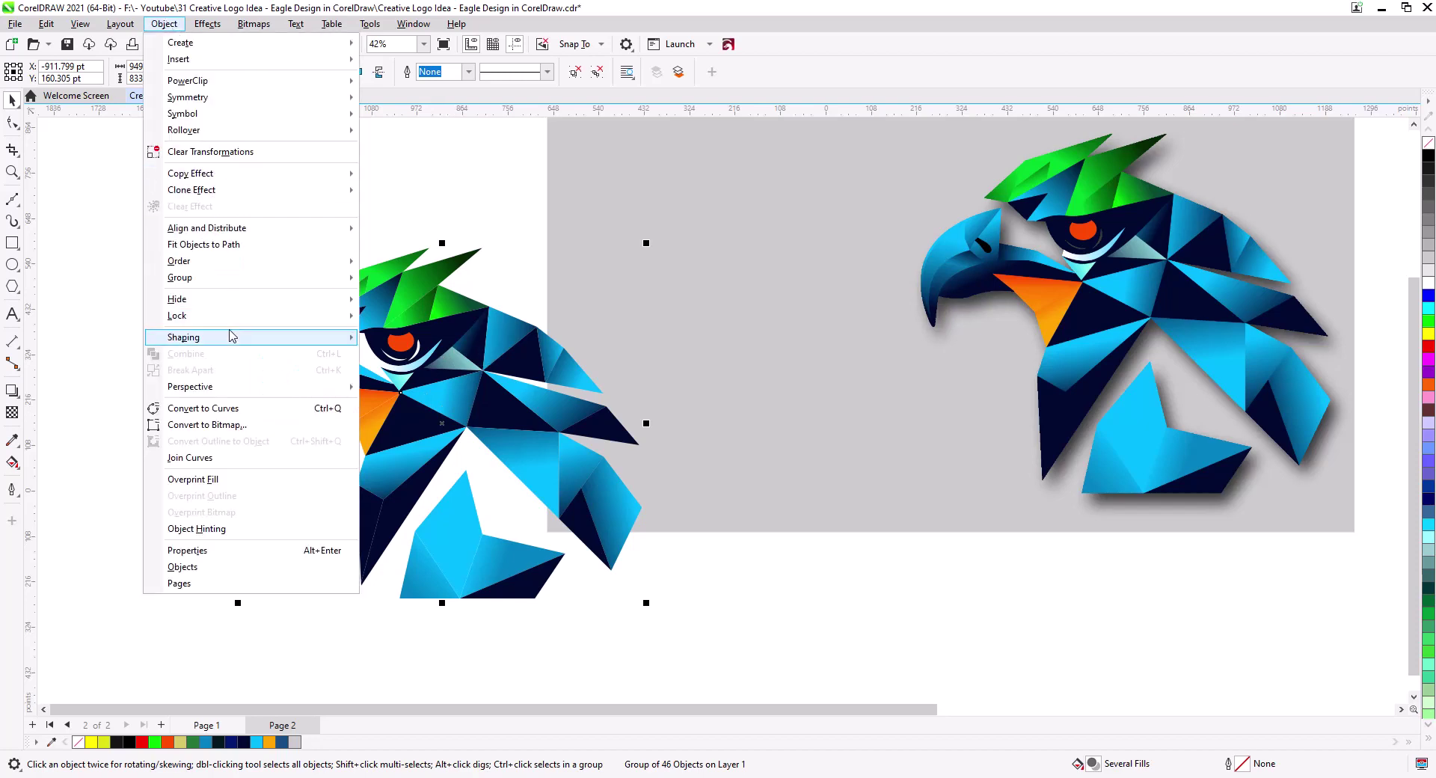
{"action": "mouse_move", "coordinate": [243, 341]}
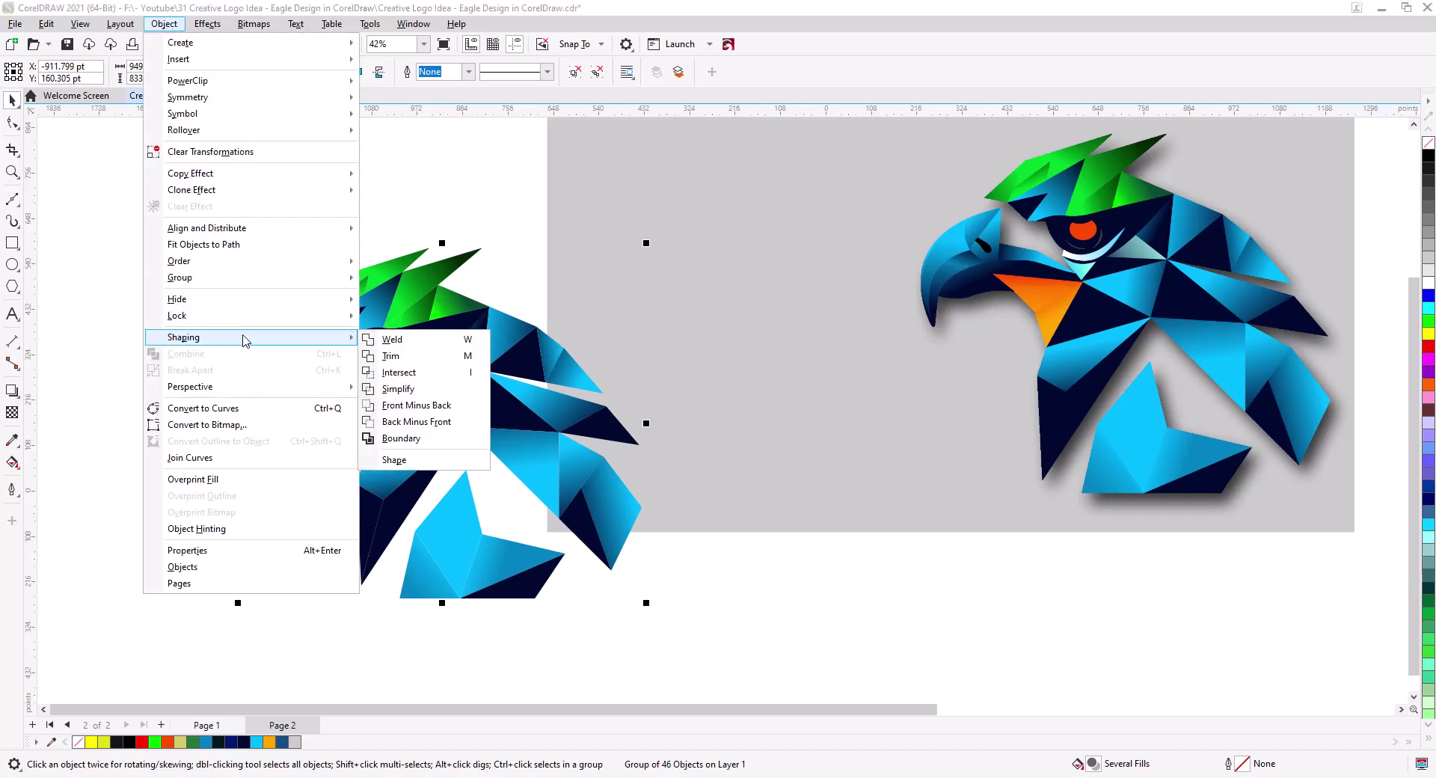
{"action": "left_click", "coordinate": [423, 438]}
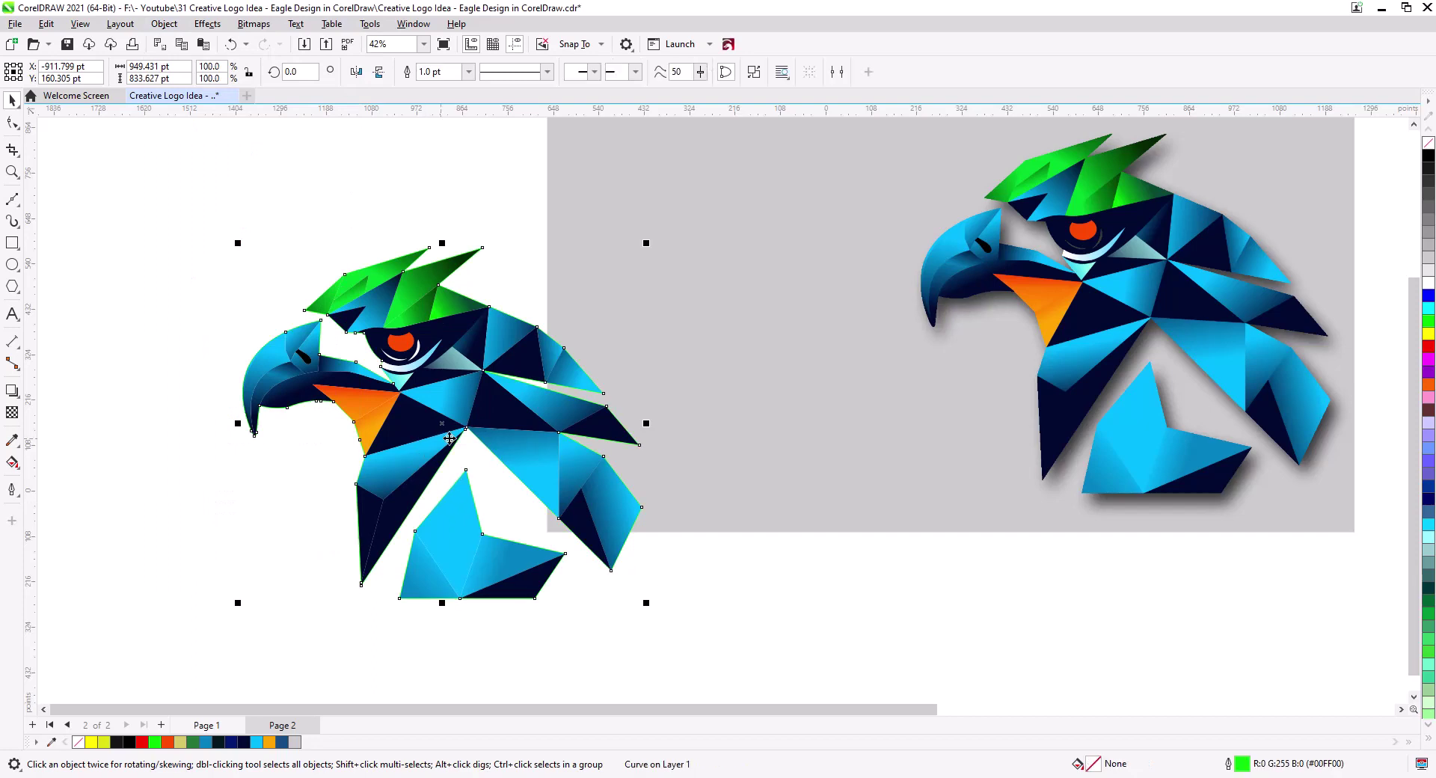
Move the boundary curve onto the gray rectangle and delete the eagle group it was made from
{"action": "left_click_drag", "start_coordinate": [442, 423], "coordinate": [899, 398]}
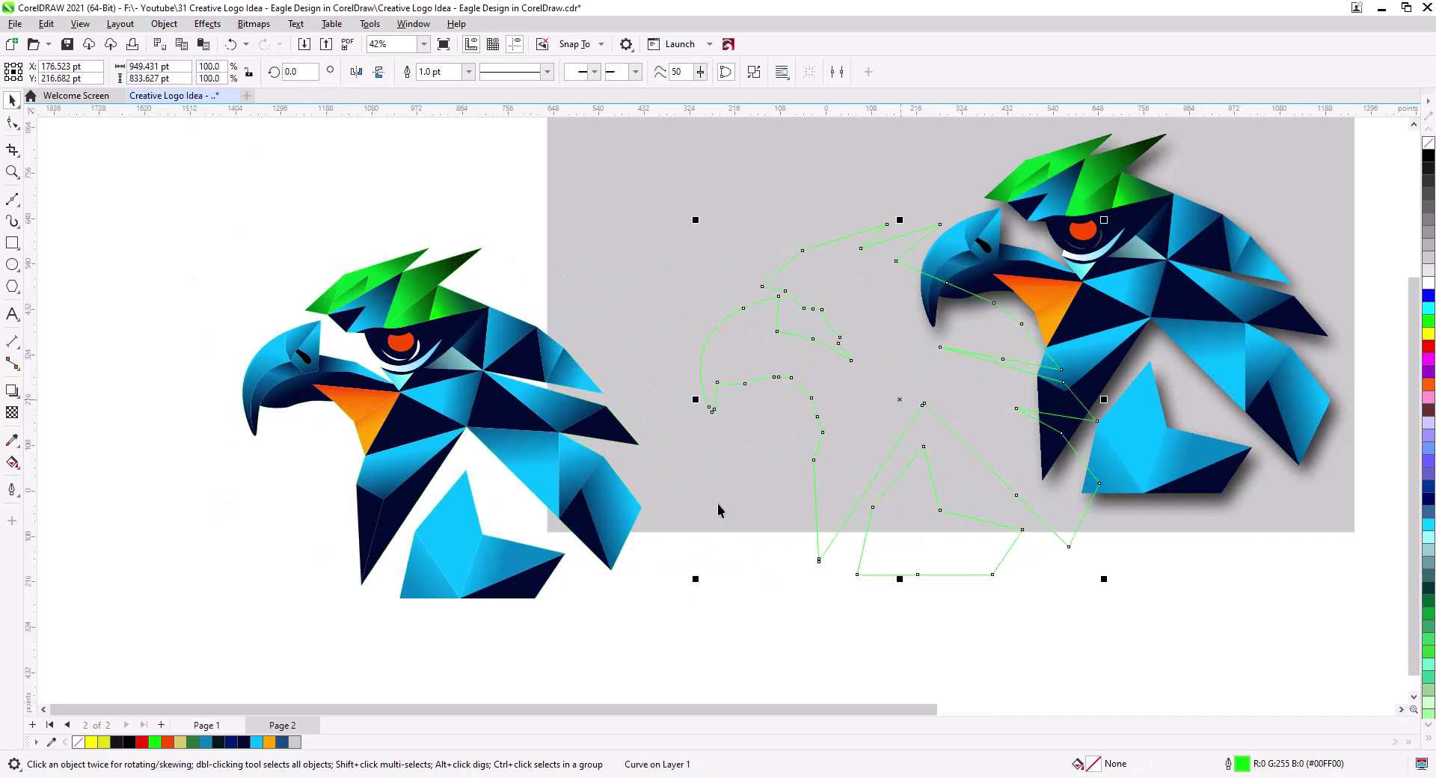
{"action": "left_click", "coordinate": [477, 374]}
{"action": "key", "text": "Delete"}
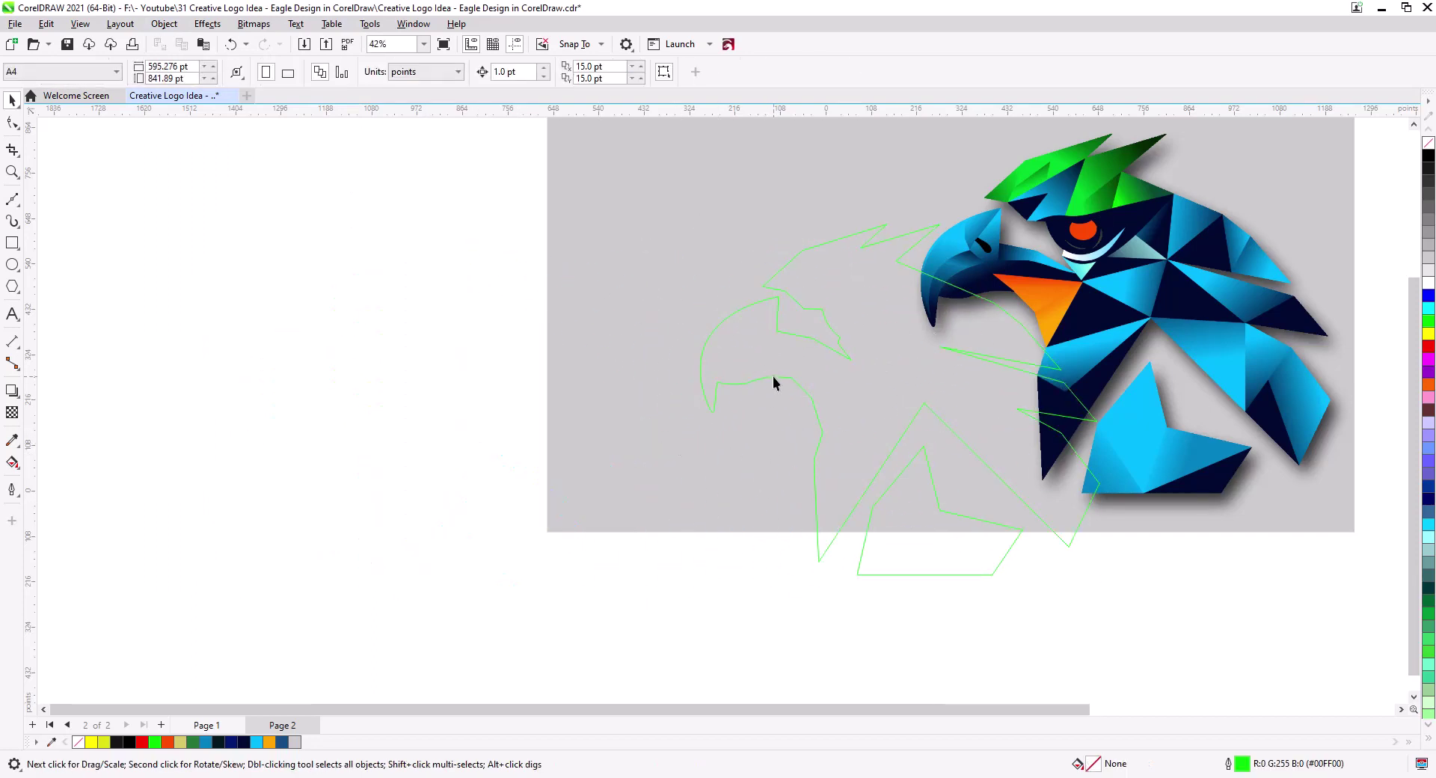
Give the boundary curve a white outline 4.0 pt wide
{"action": "left_click", "coordinate": [773, 377]}
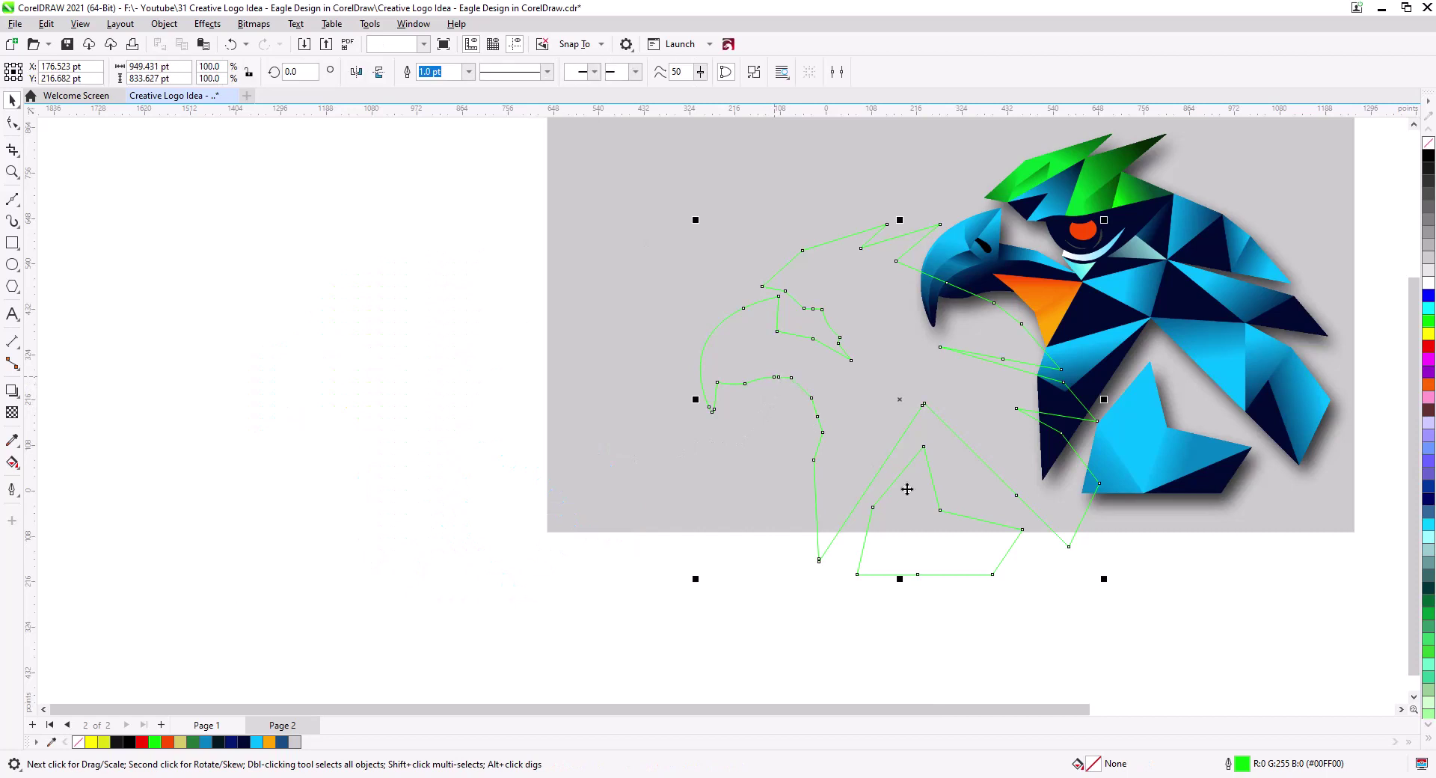
{"action": "right_click", "coordinate": [1427, 282]}
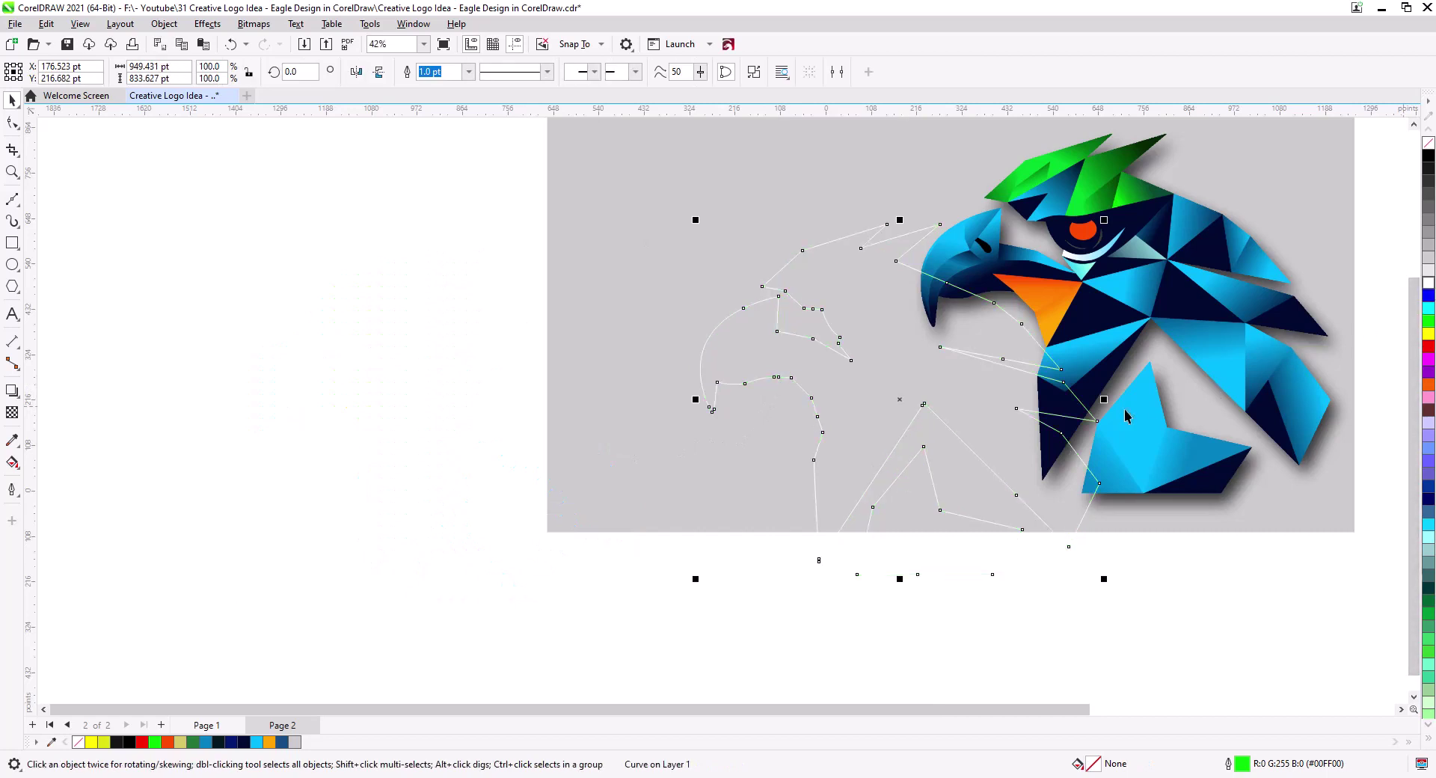
{"action": "left_click", "coordinate": [469, 71]}
{"action": "left_click", "coordinate": [457, 187]}
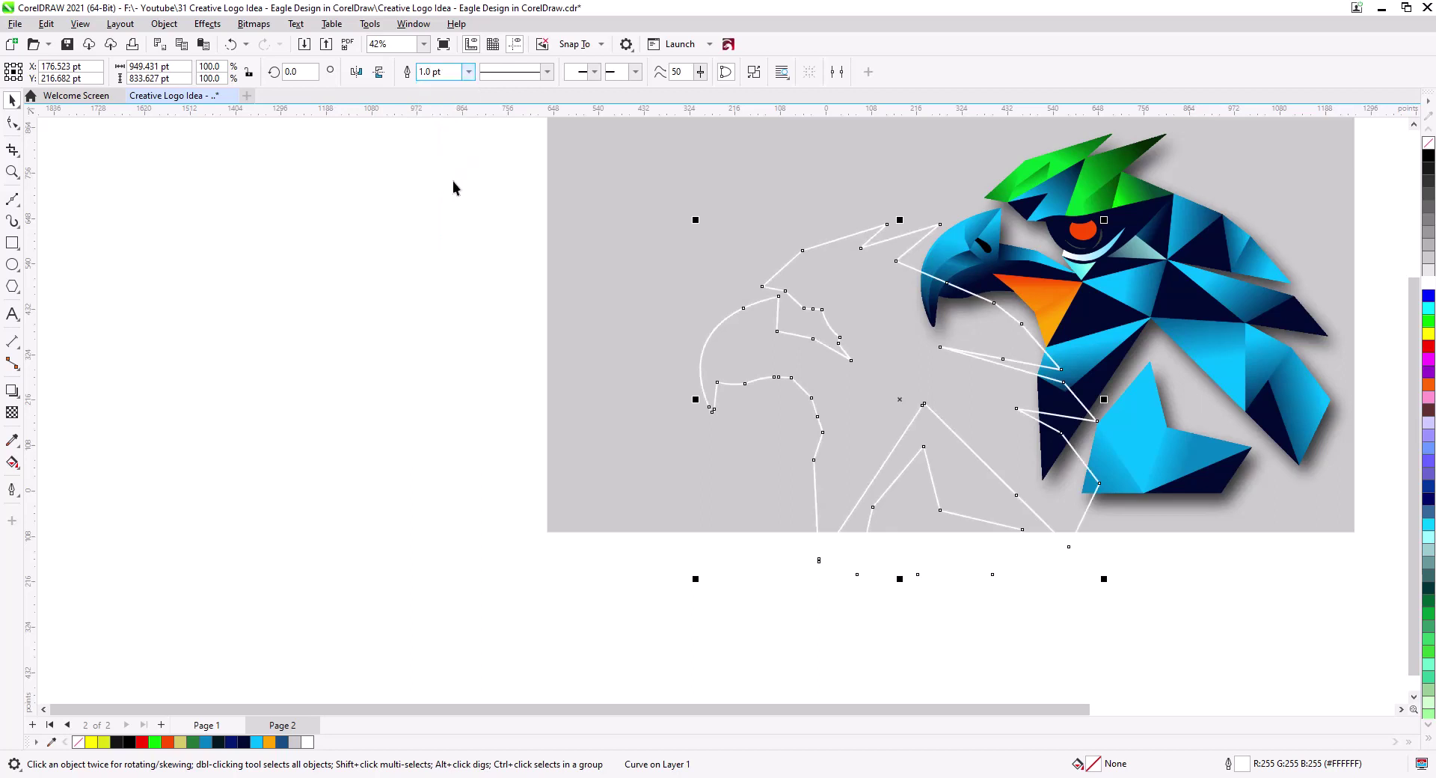
Center the white boundary curve horizontally and vertically on the shadowed eagle bitmap
{"action": "left_click_drag", "start_coordinate": [856, 423], "coordinate": [582, 465]}
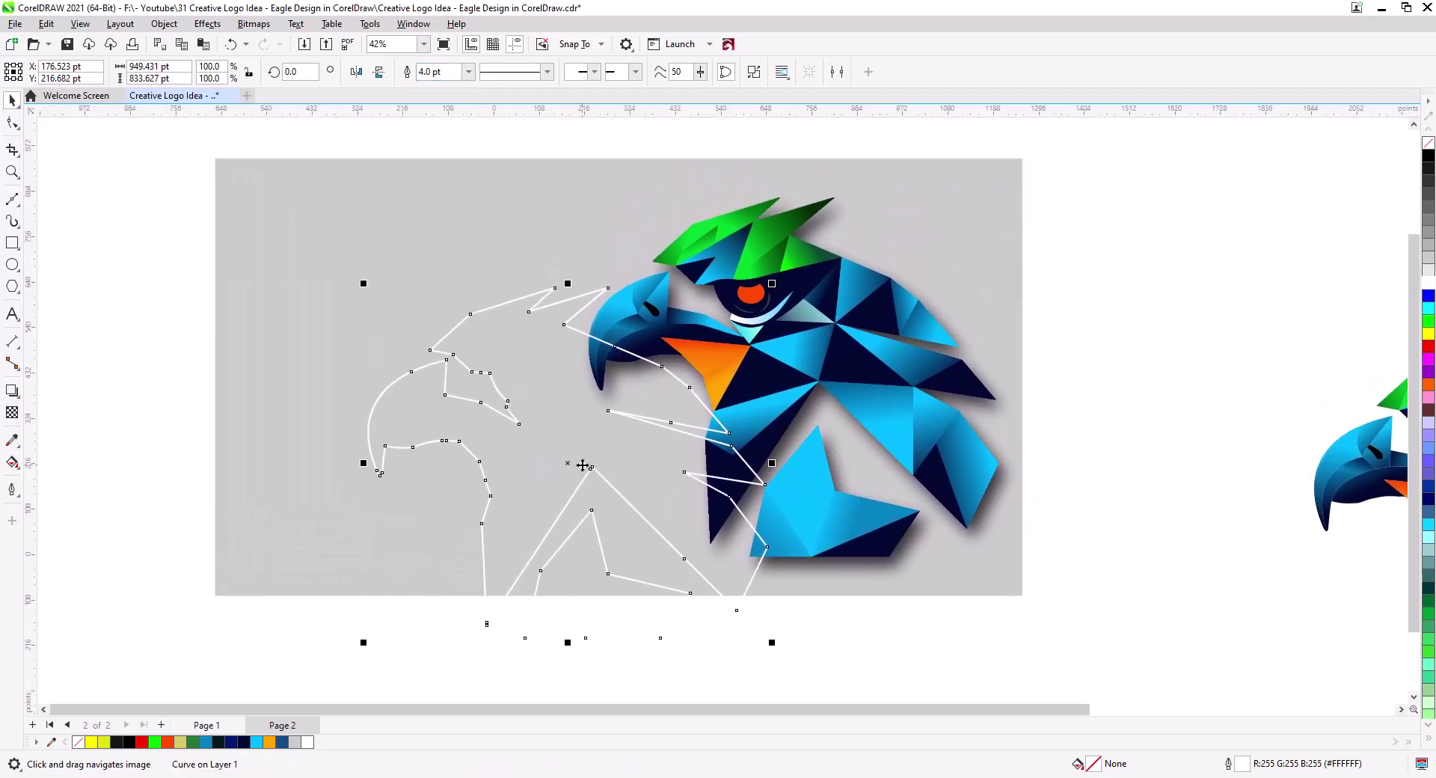
{"action": "left_click", "coordinate": [770, 378], "text": "shift"}
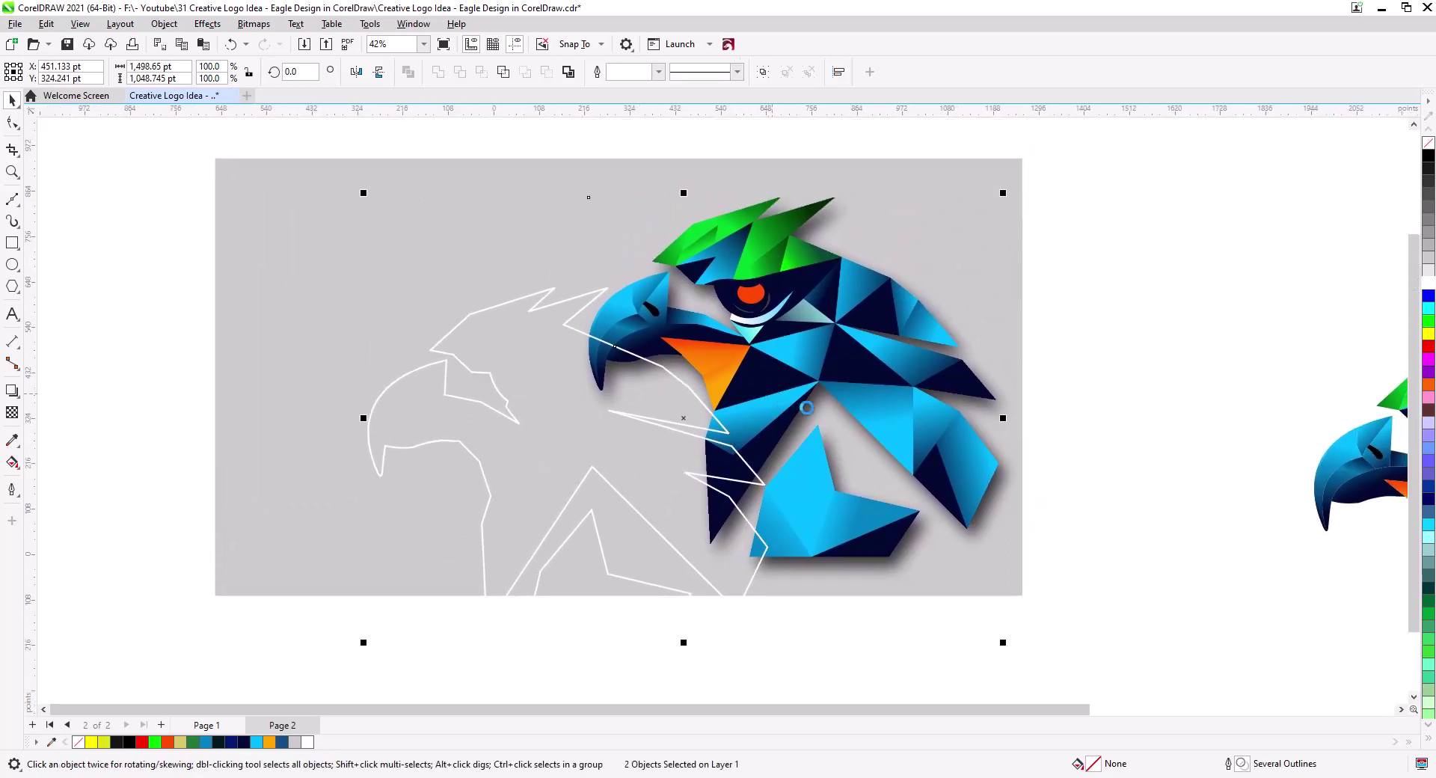
{"action": "key", "text": "c"}
{"action": "key", "text": "e"}
{"action": "left_click", "coordinate": [1095, 373]}
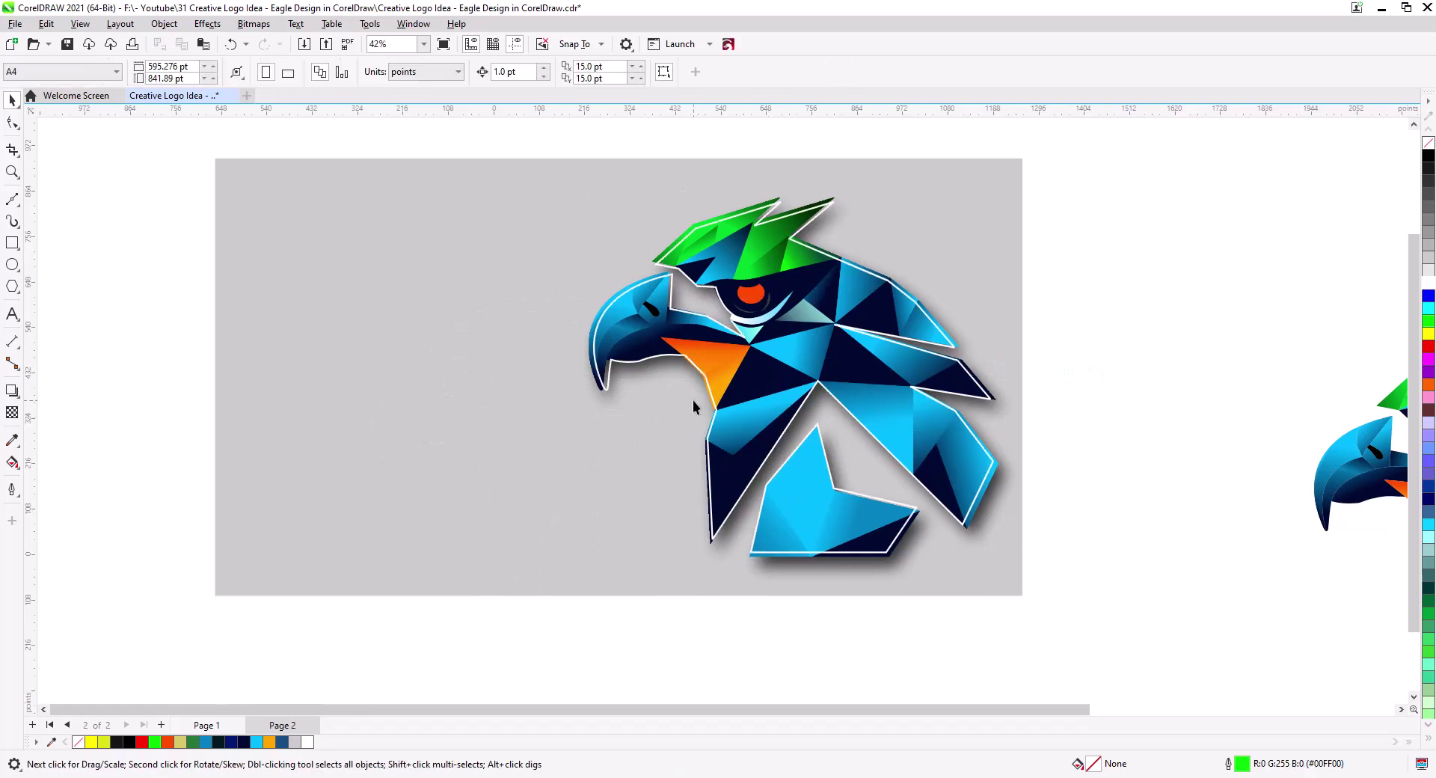
Shift the white boundary curve so its beak-tip node meets the tip of the eagle's beak
{"action": "scroll", "coordinate": [692, 401], "scroll_direction": "up", "scroll_amount": 4}
{"action": "left_click", "coordinate": [460, 365]}
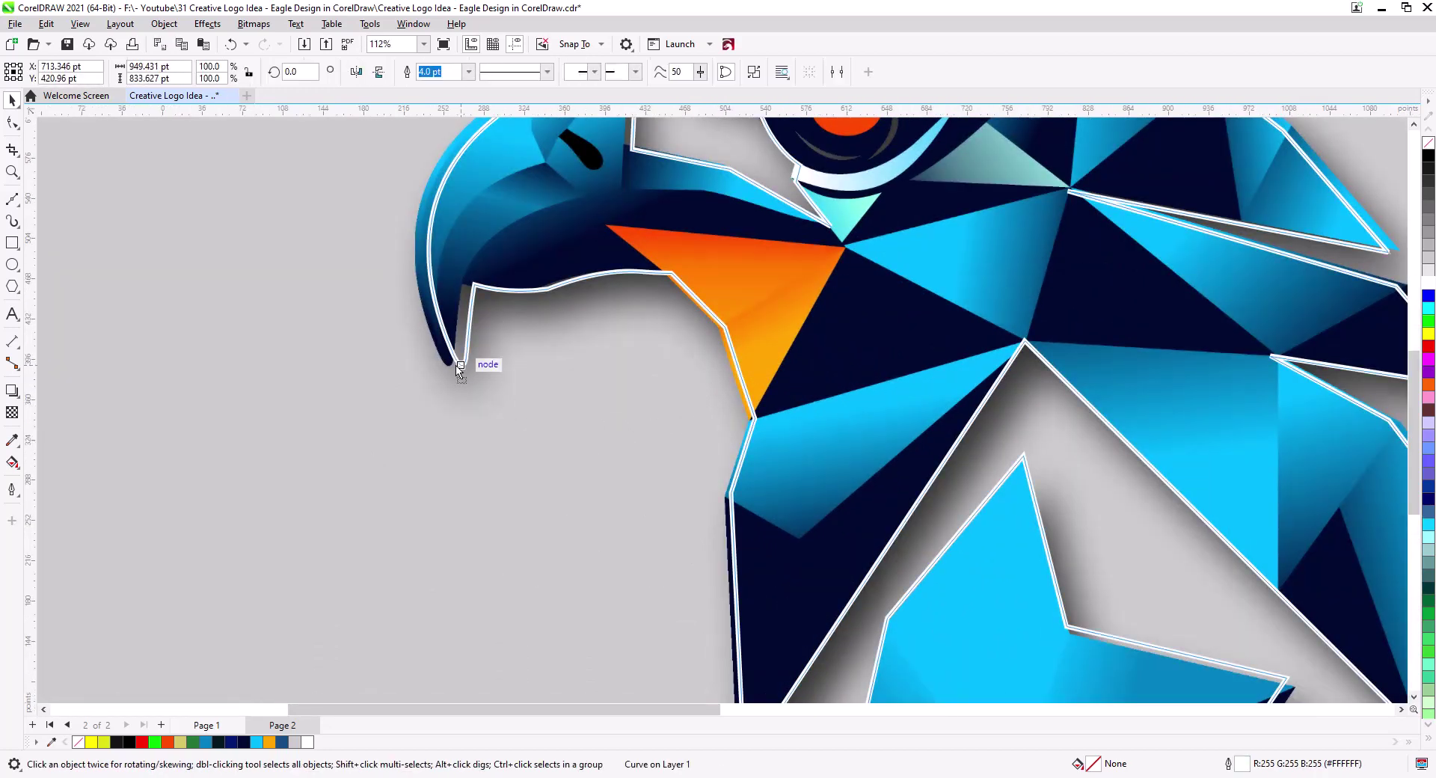
{"action": "key", "text": "F10"}
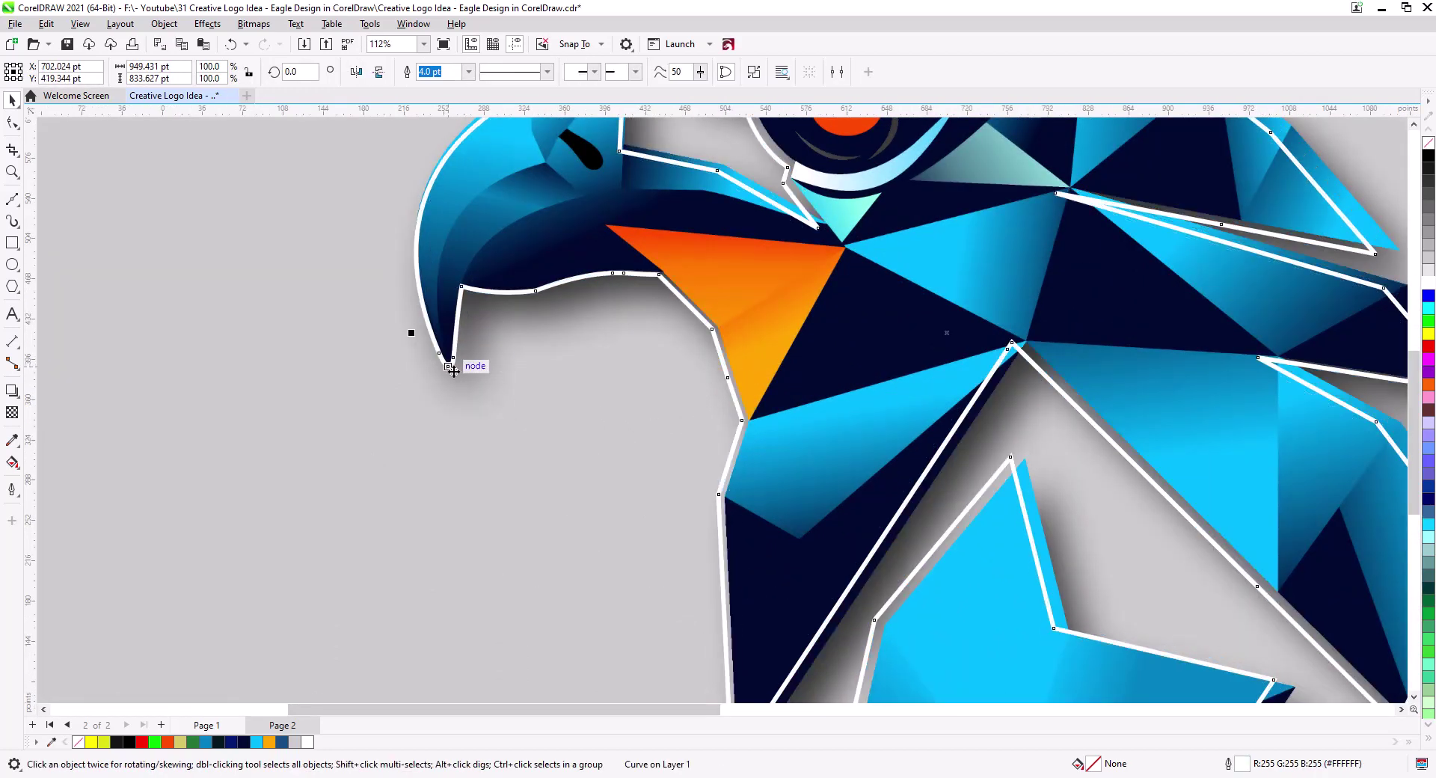
{"action": "scroll", "coordinate": [628, 428], "scroll_direction": "down", "scroll_amount": 3}
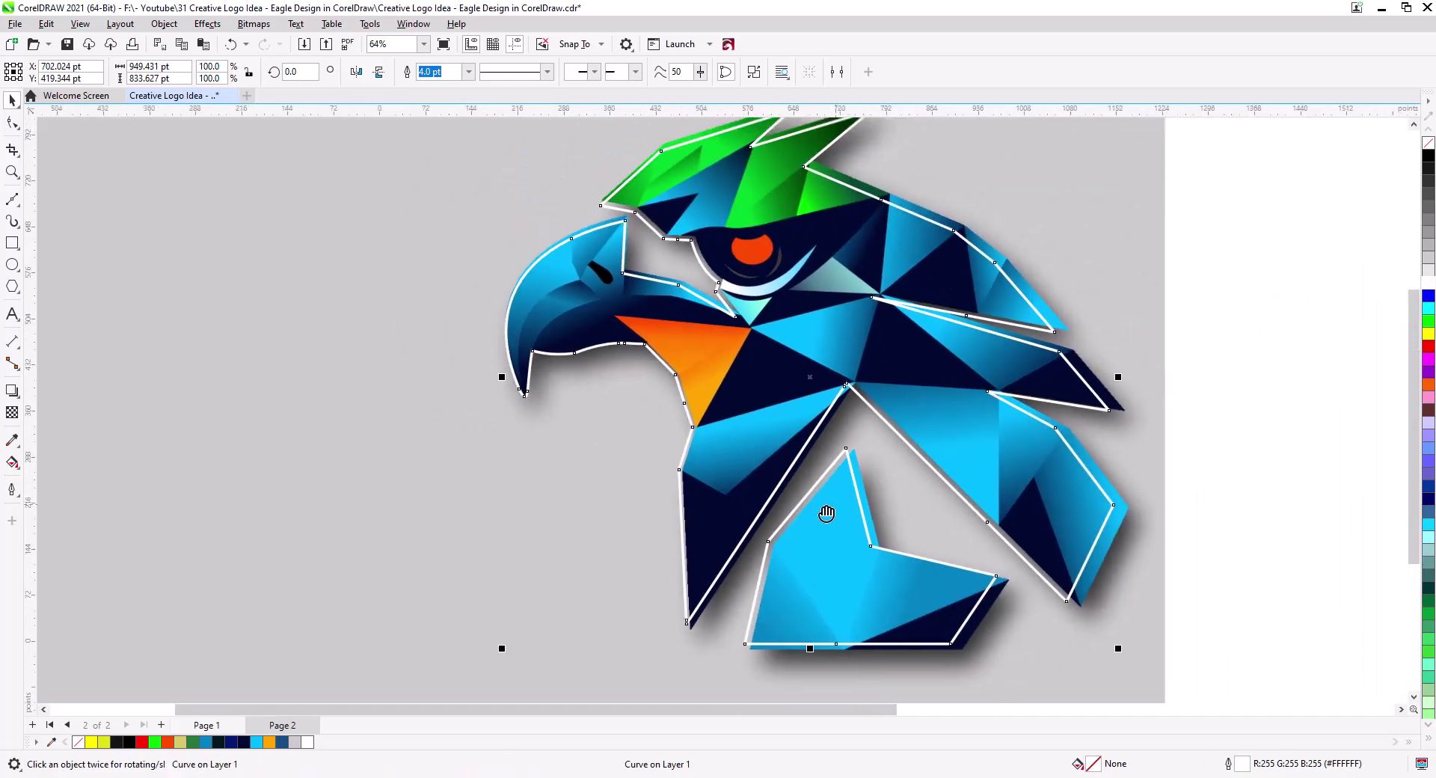
{"action": "scroll", "coordinate": [805, 560], "scroll_direction": "down", "scroll_amount": 1}
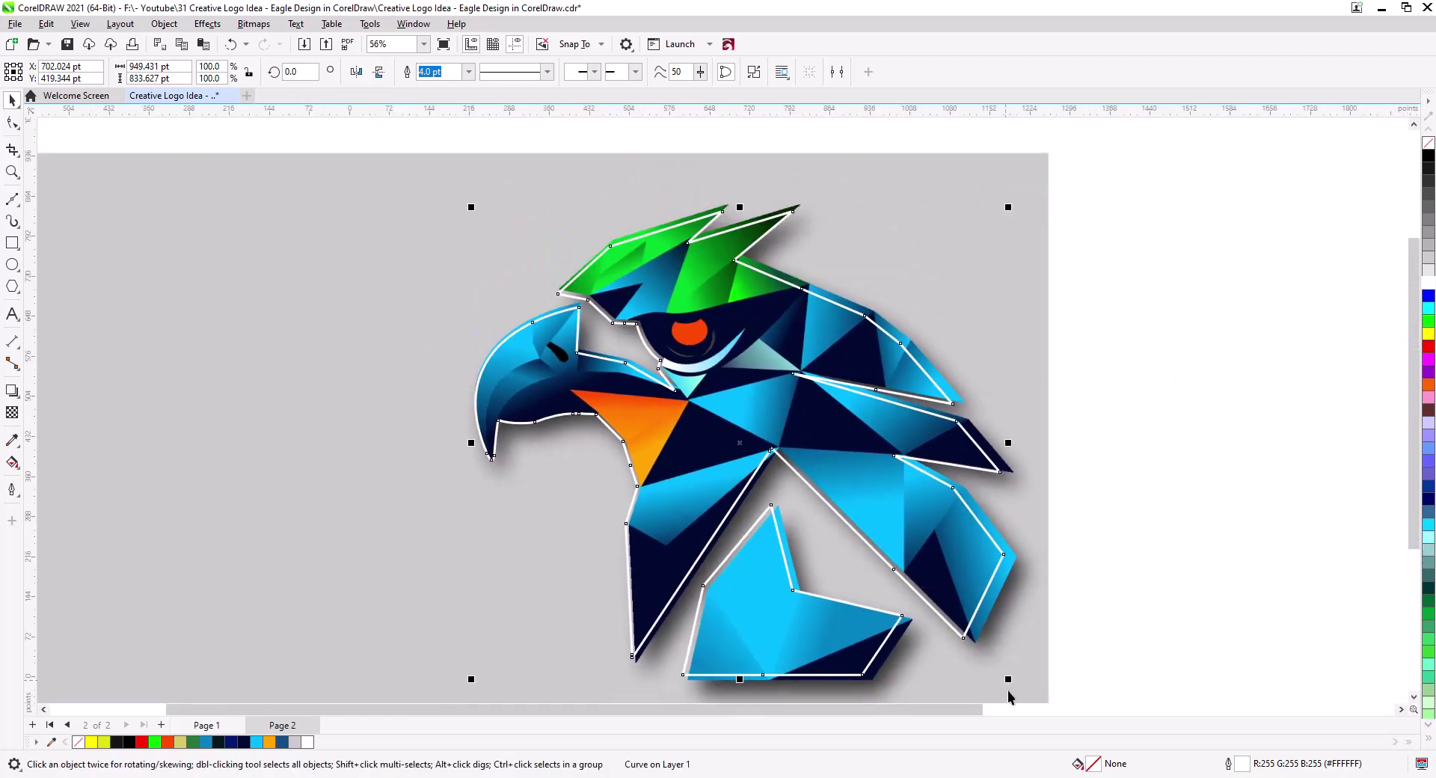
Enlarge the white boundary curve to 102.2% and shift it so it lines up with the edges of the shadowed eagle
{"action": "left_click_drag", "start_coordinate": [1009, 678], "coordinate": [1015, 682]}
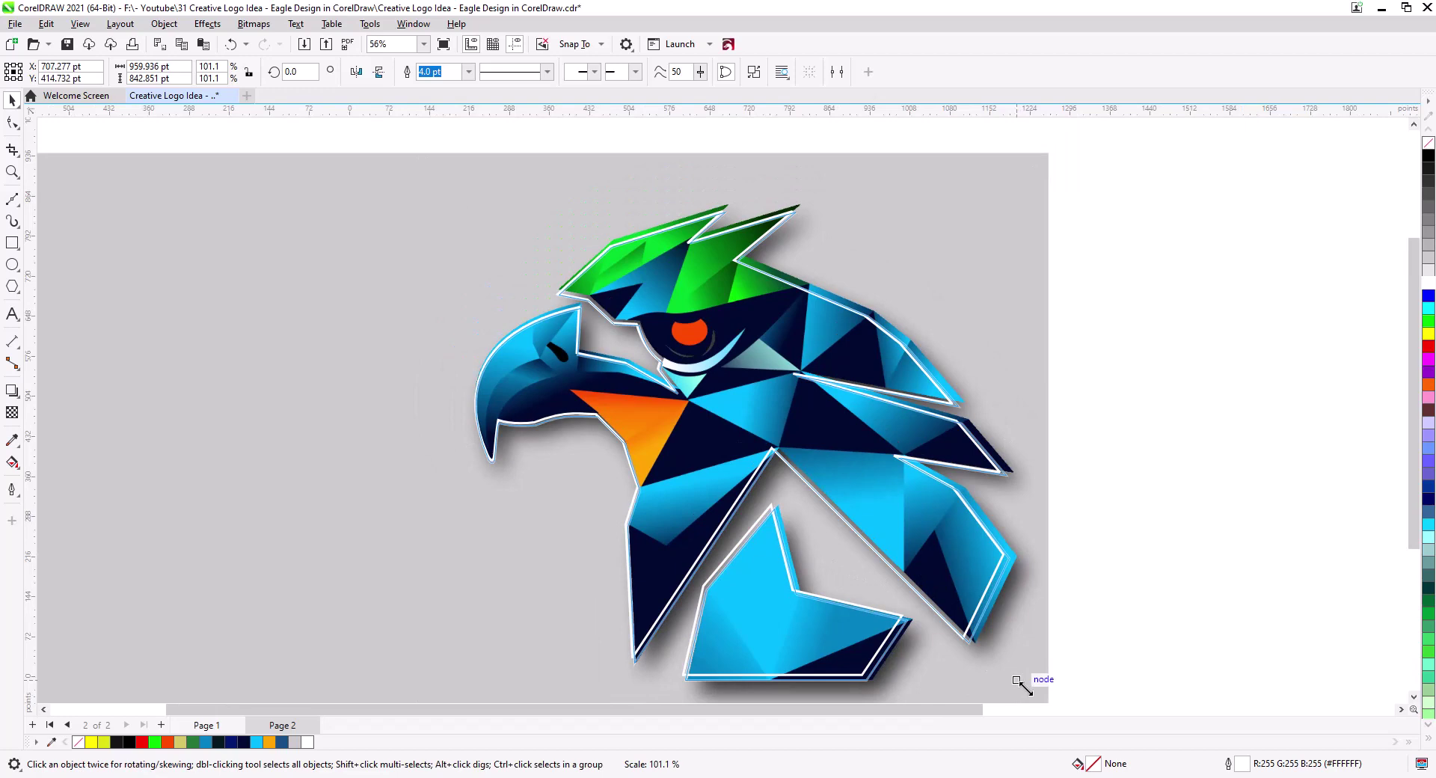
{"action": "left_click_drag", "start_coordinate": [1028, 689], "coordinate": [1017, 609]}
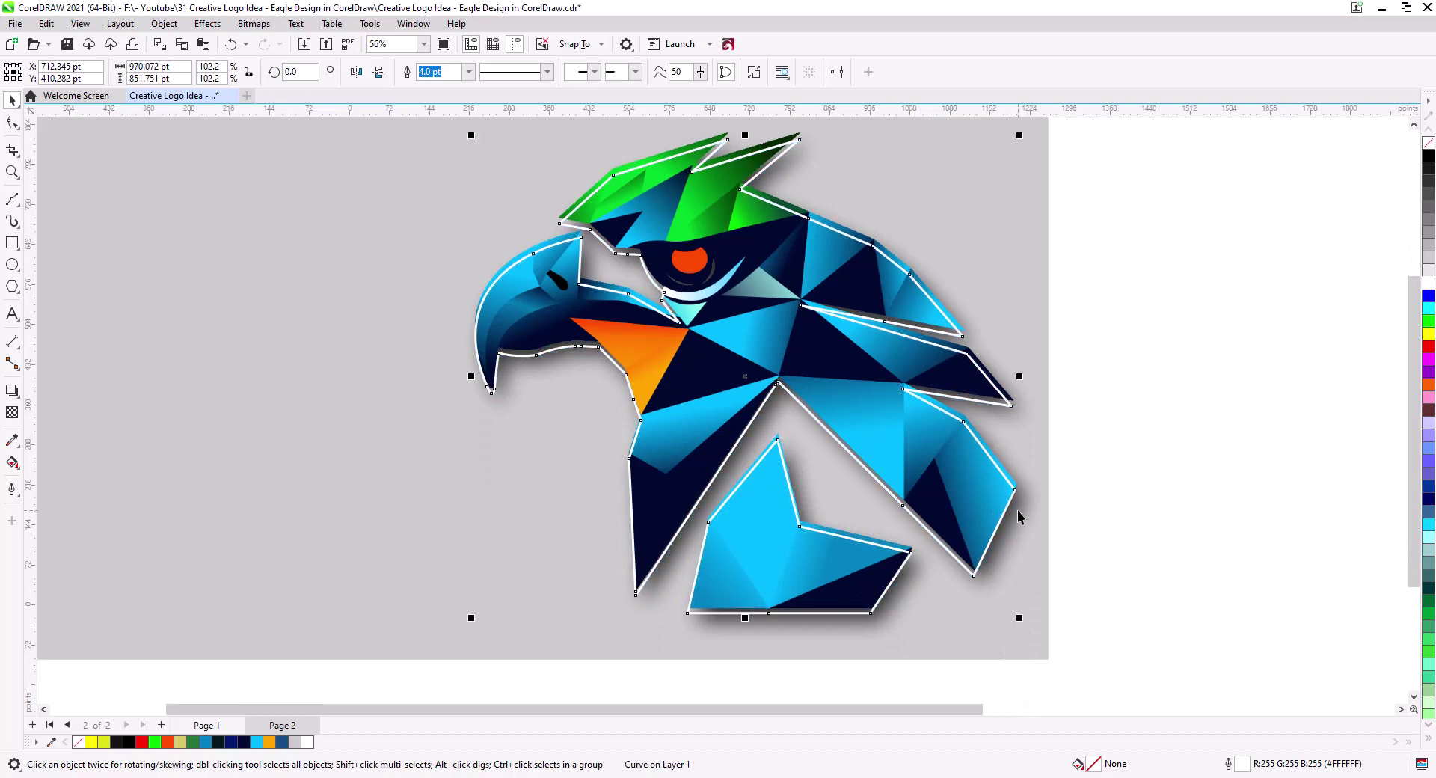
{"action": "scroll", "coordinate": [1017, 513], "scroll_direction": "up", "scroll_amount": 2}
{"action": "left_click_drag", "start_coordinate": [598, 285], "coordinate": [599, 275]}
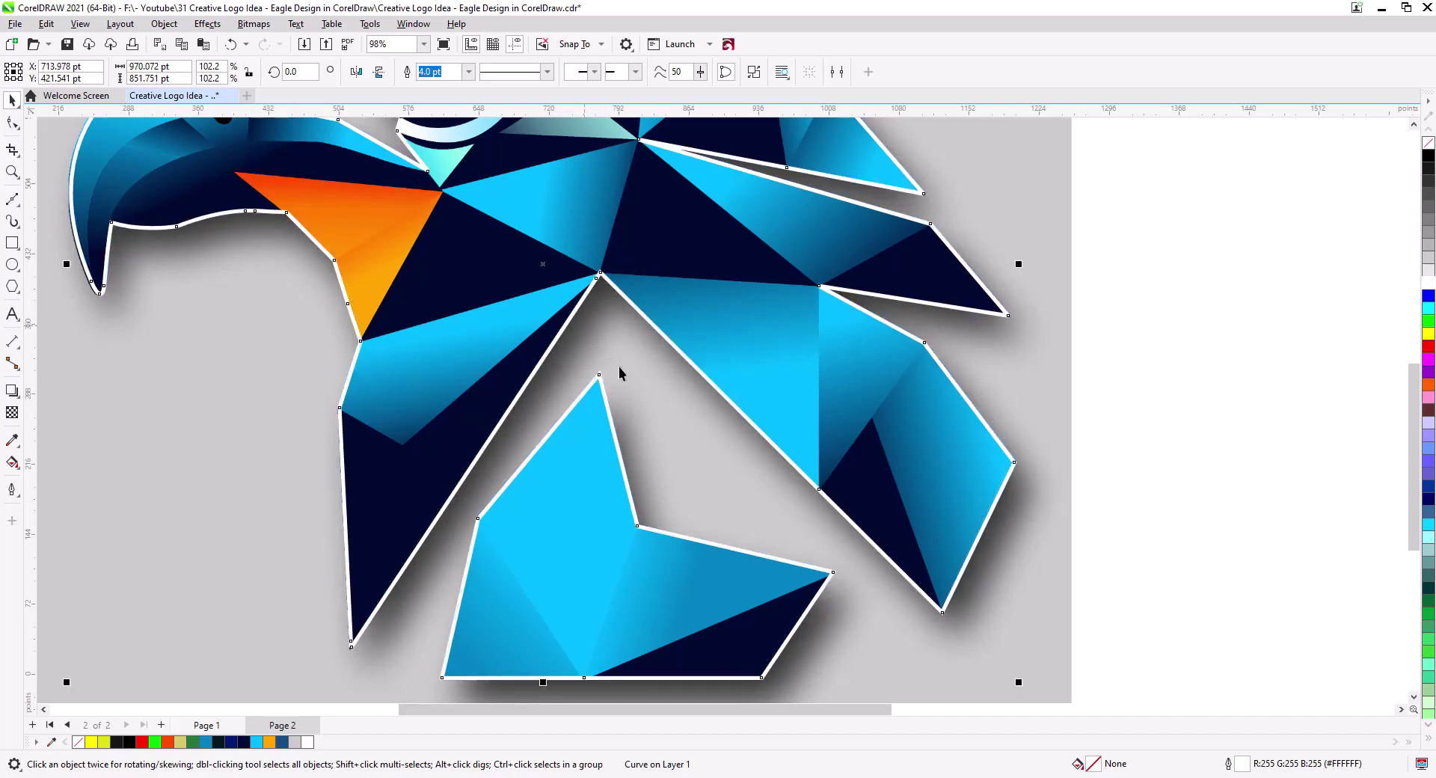
{"action": "scroll", "coordinate": [619, 368], "scroll_direction": "down", "scroll_amount": 2}
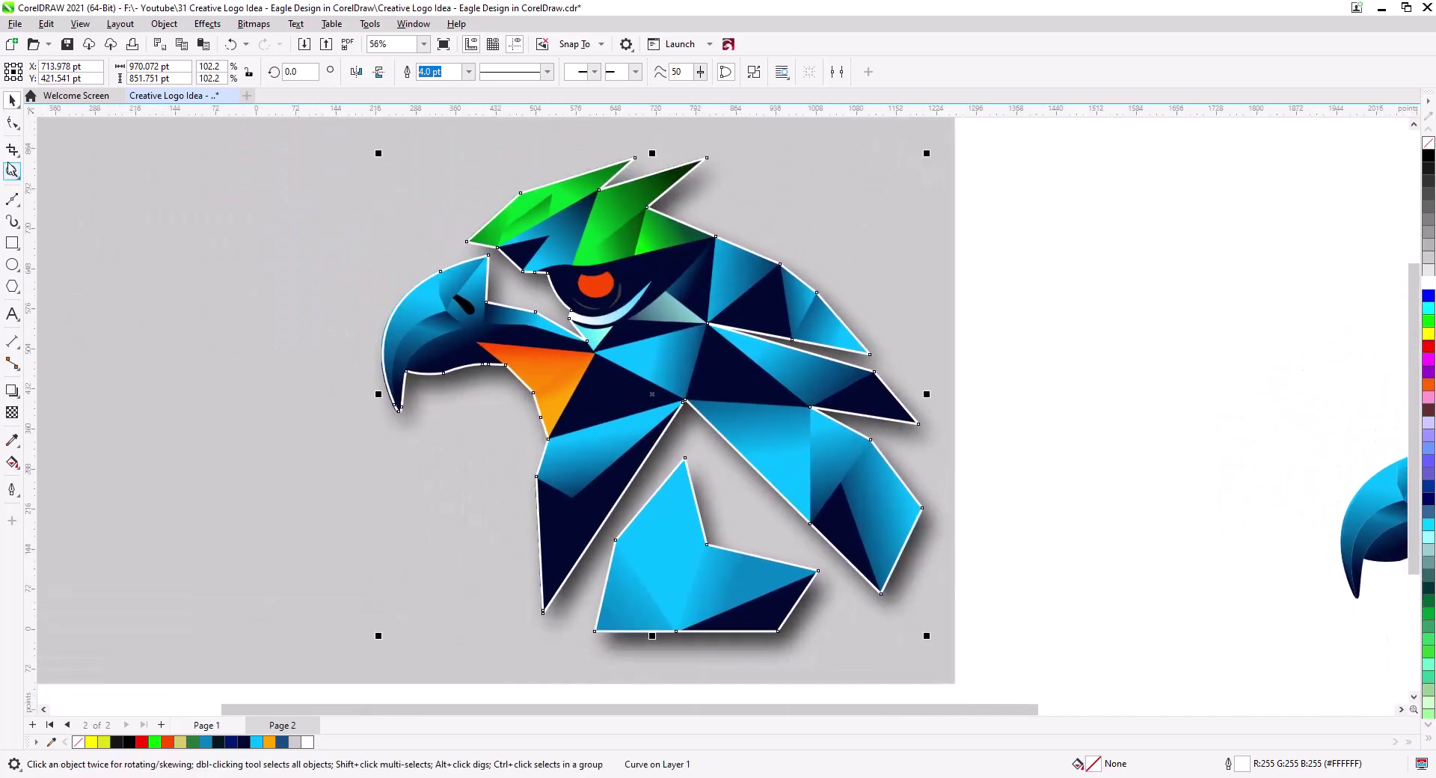
{"action": "left_click", "coordinate": [1052, 348]}
{"action": "scroll", "coordinate": [976, 403], "scroll_direction": "down", "scroll_amount": 1}
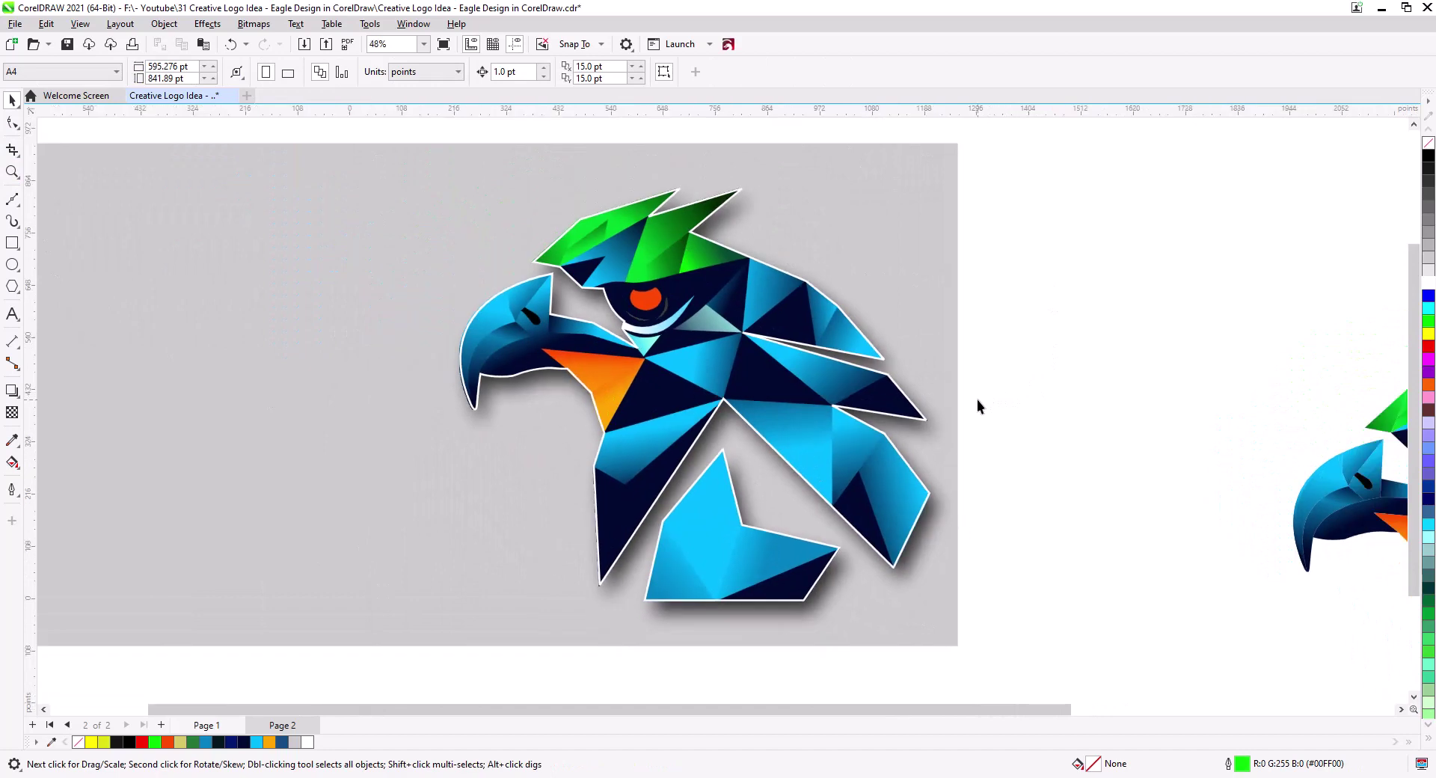
Place the orange iris shape from the spare vector eagle on the gray background beside the shadowed eagle
{"action": "left_click_drag", "start_coordinate": [977, 399], "coordinate": [1061, 450]}
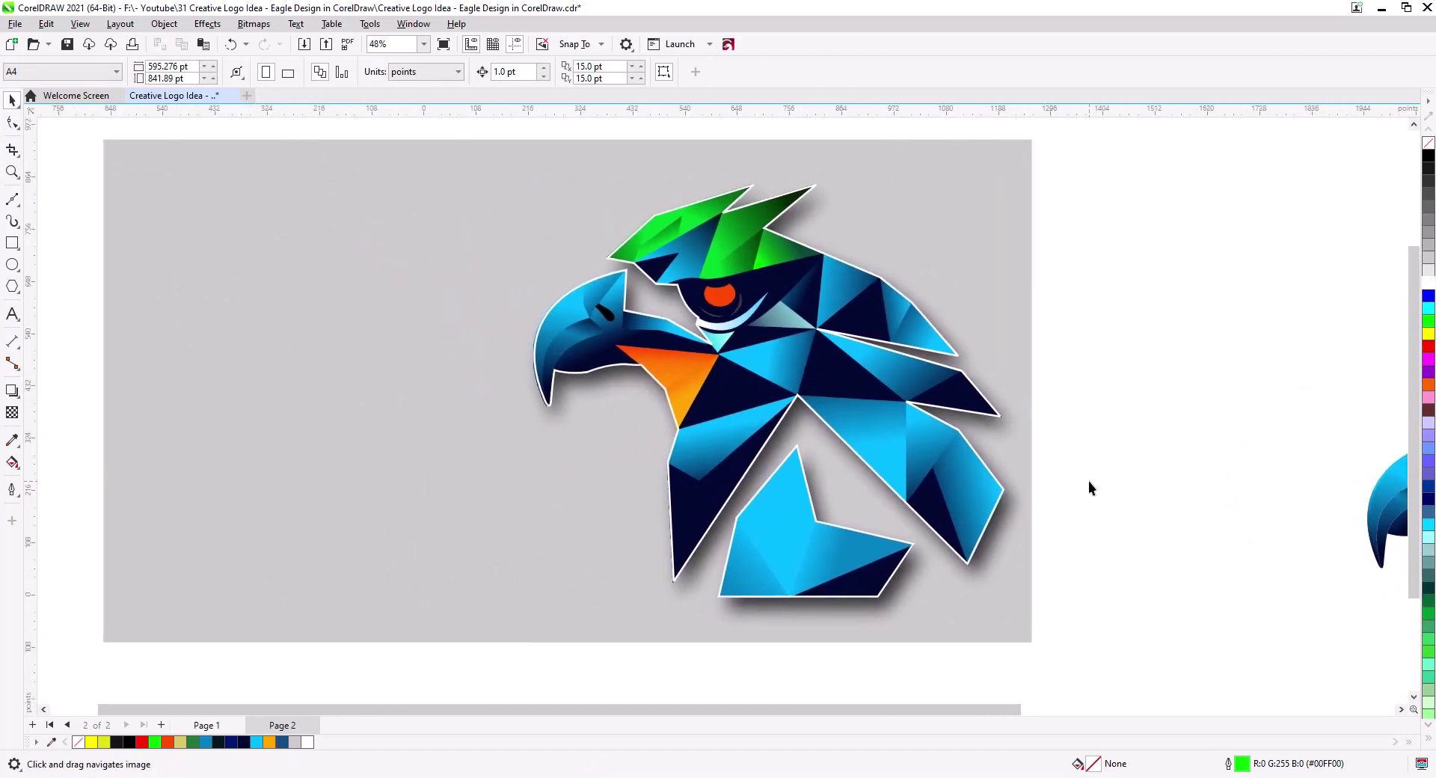
{"action": "left_click_drag", "start_coordinate": [1082, 530], "coordinate": [874, 515]}
{"action": "left_click", "coordinate": [1335, 457]}
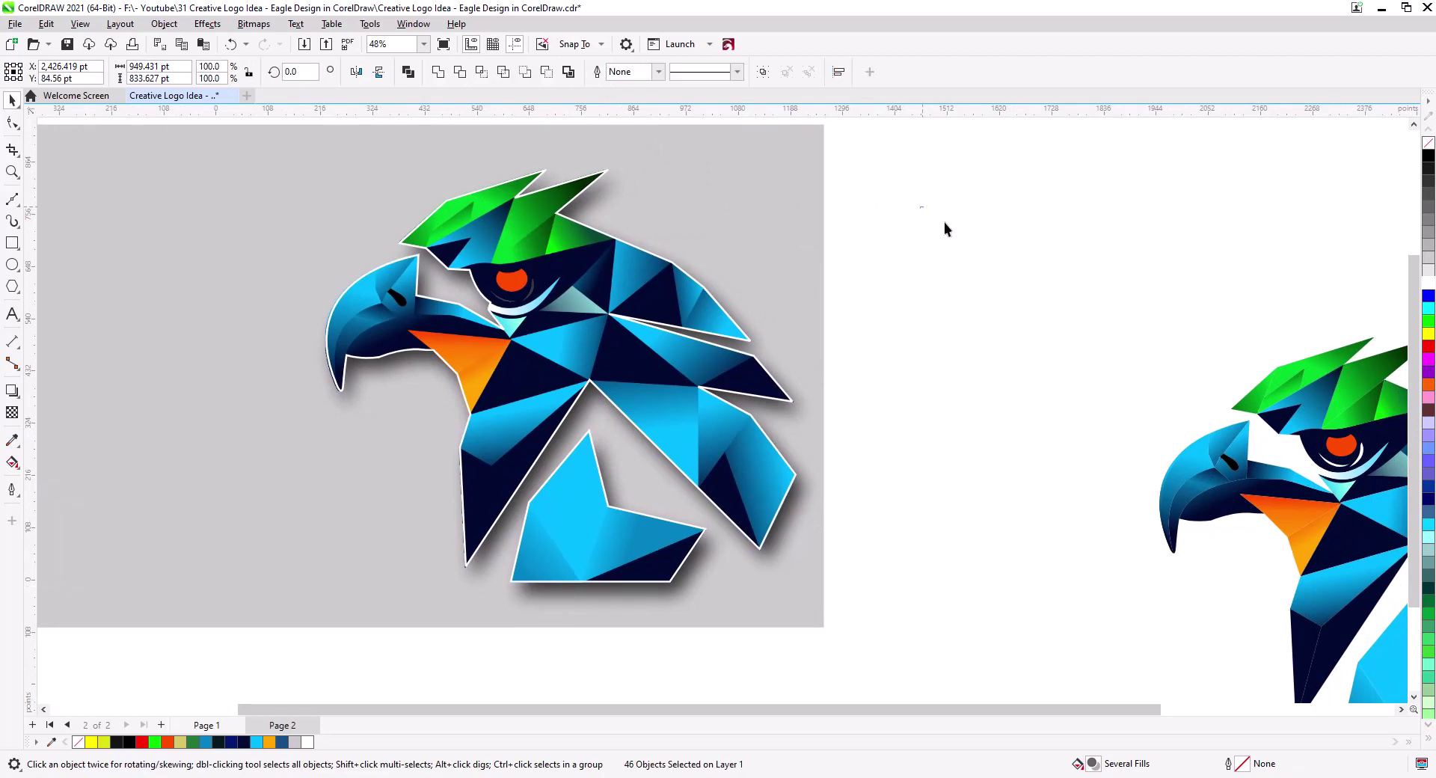
{"action": "left_click", "coordinate": [1330, 449], "text": "ctrl"}
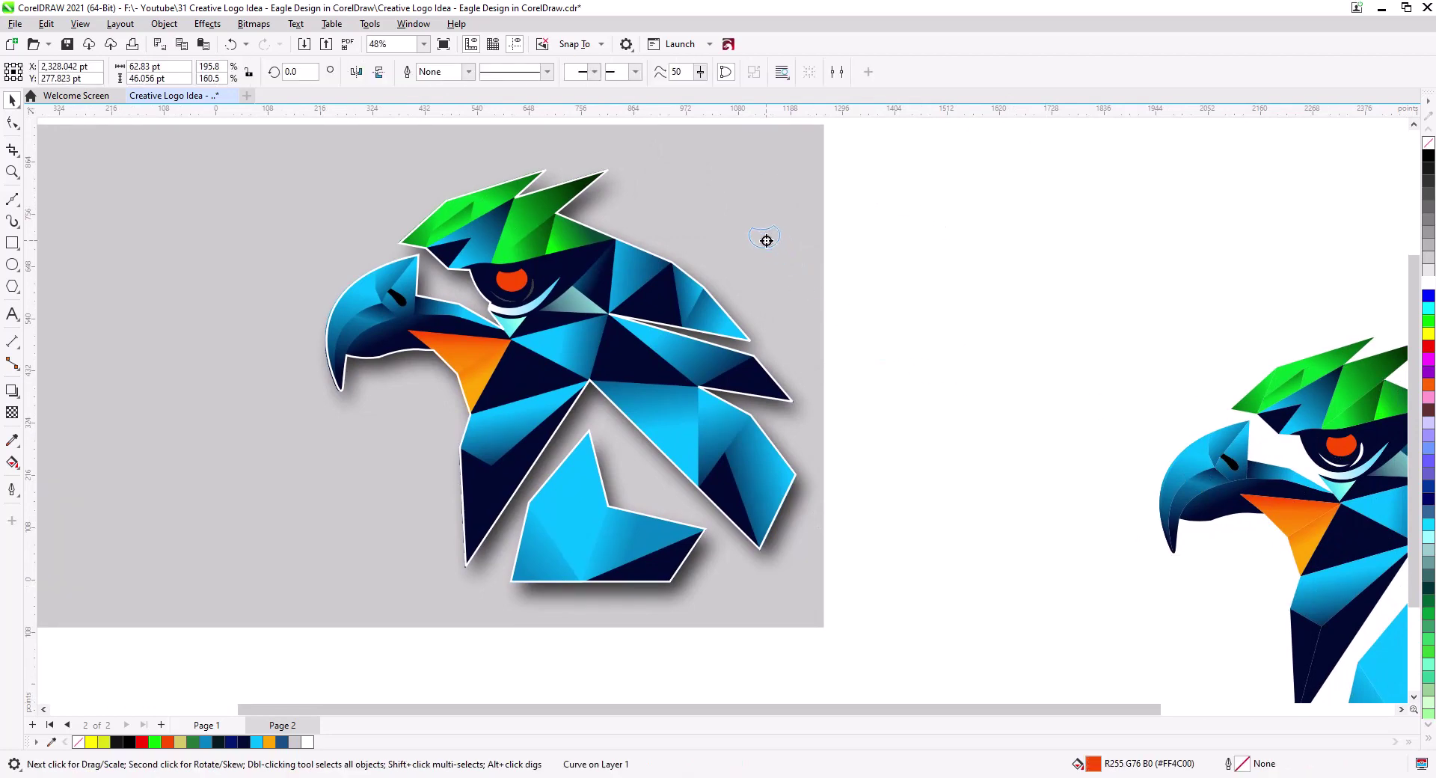
{"action": "left_click", "coordinate": [797, 268]}
{"action": "scroll", "coordinate": [773, 242], "scroll_direction": "up", "scroll_amount": 3}
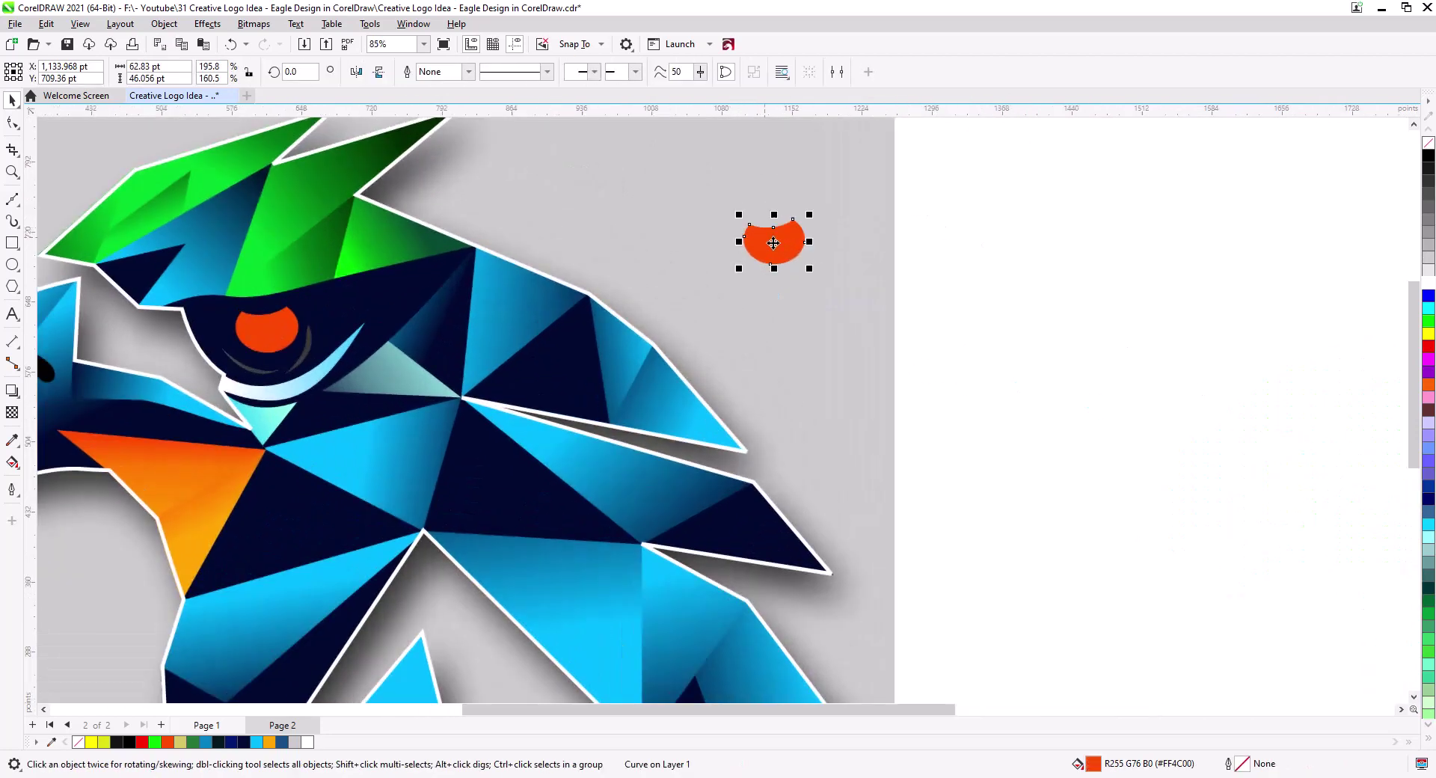
{"action": "scroll", "coordinate": [773, 242], "scroll_direction": "up", "scroll_amount": 3}
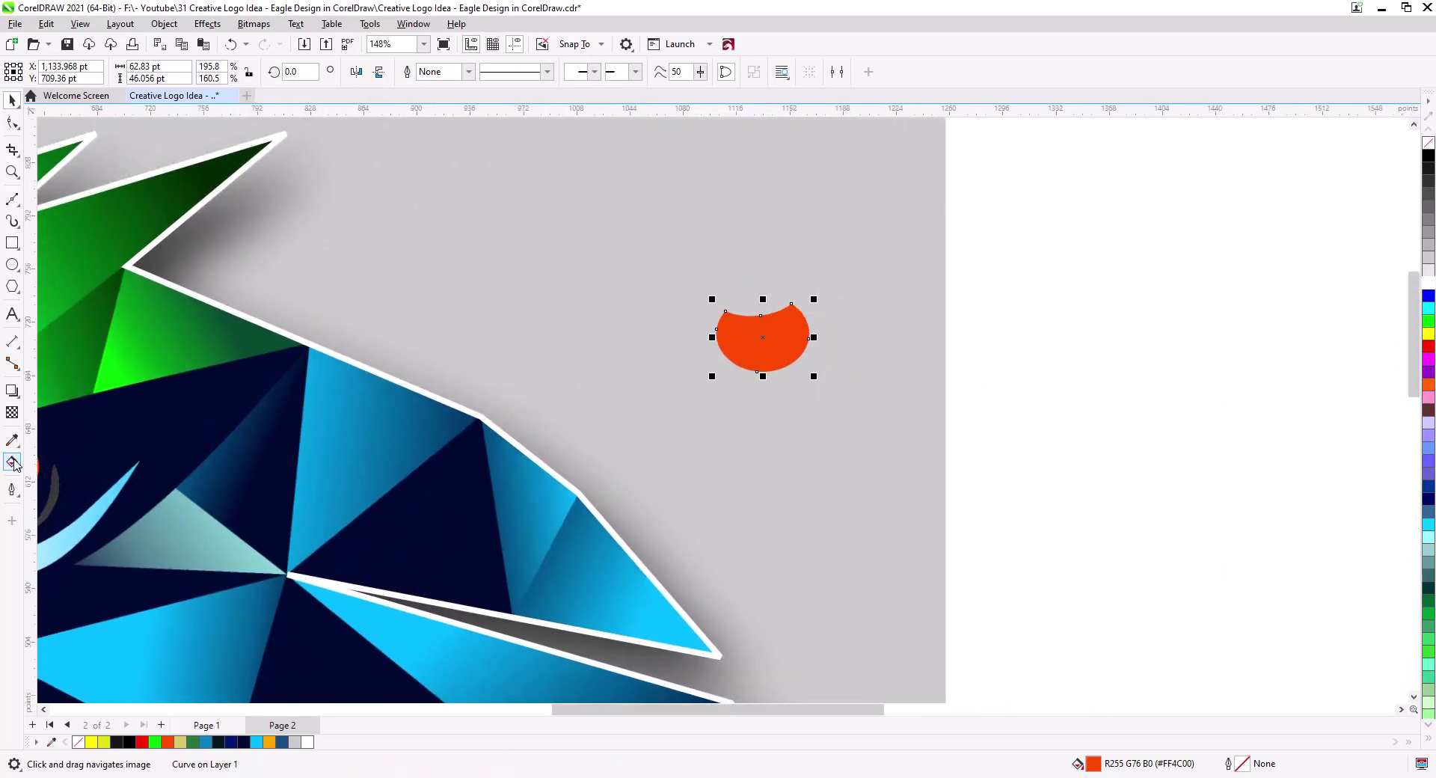
Give the iris shape an elliptical fountain fill, orange at the edge and white at the center, with the midpoint at 67%
{"action": "left_click", "coordinate": [15, 464]}
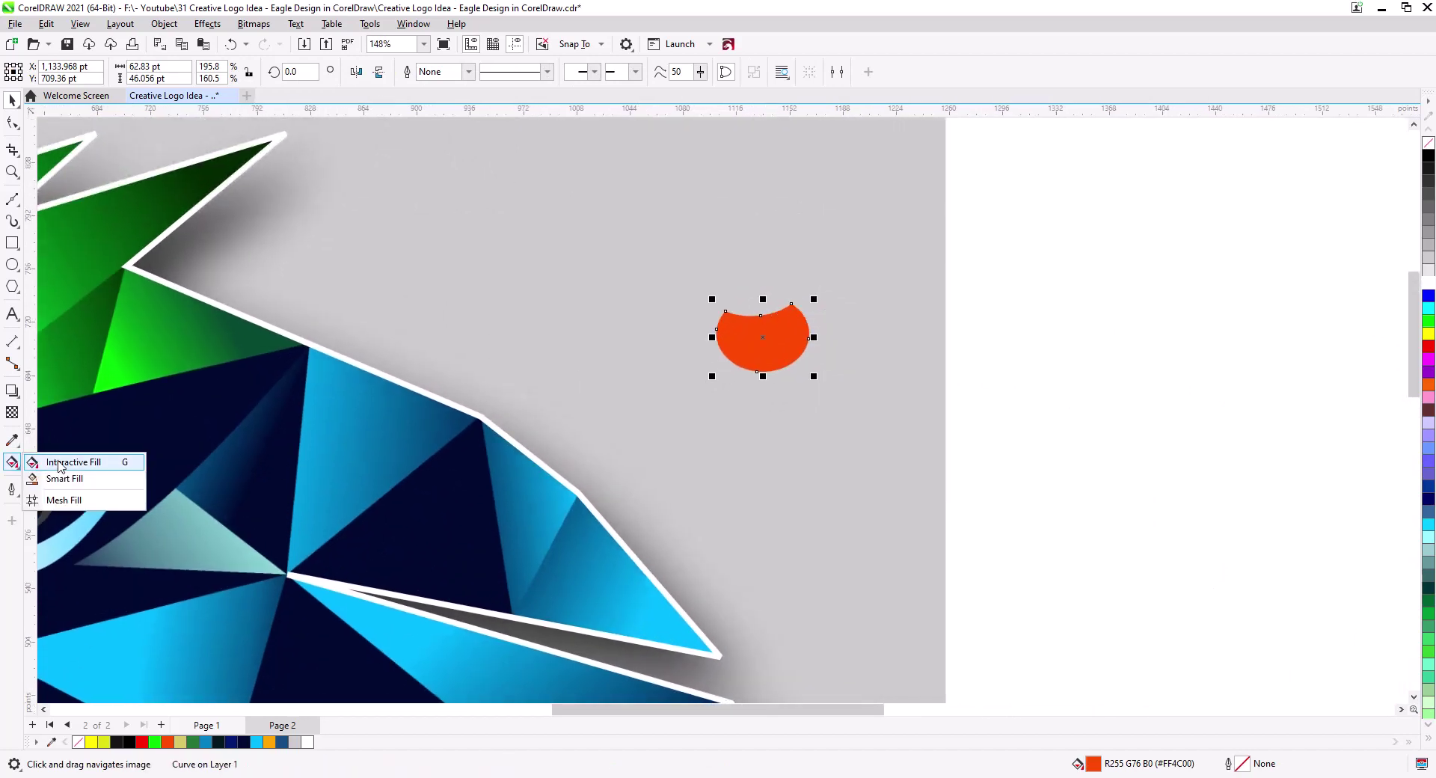
{"action": "double_click", "coordinate": [1093, 763]}
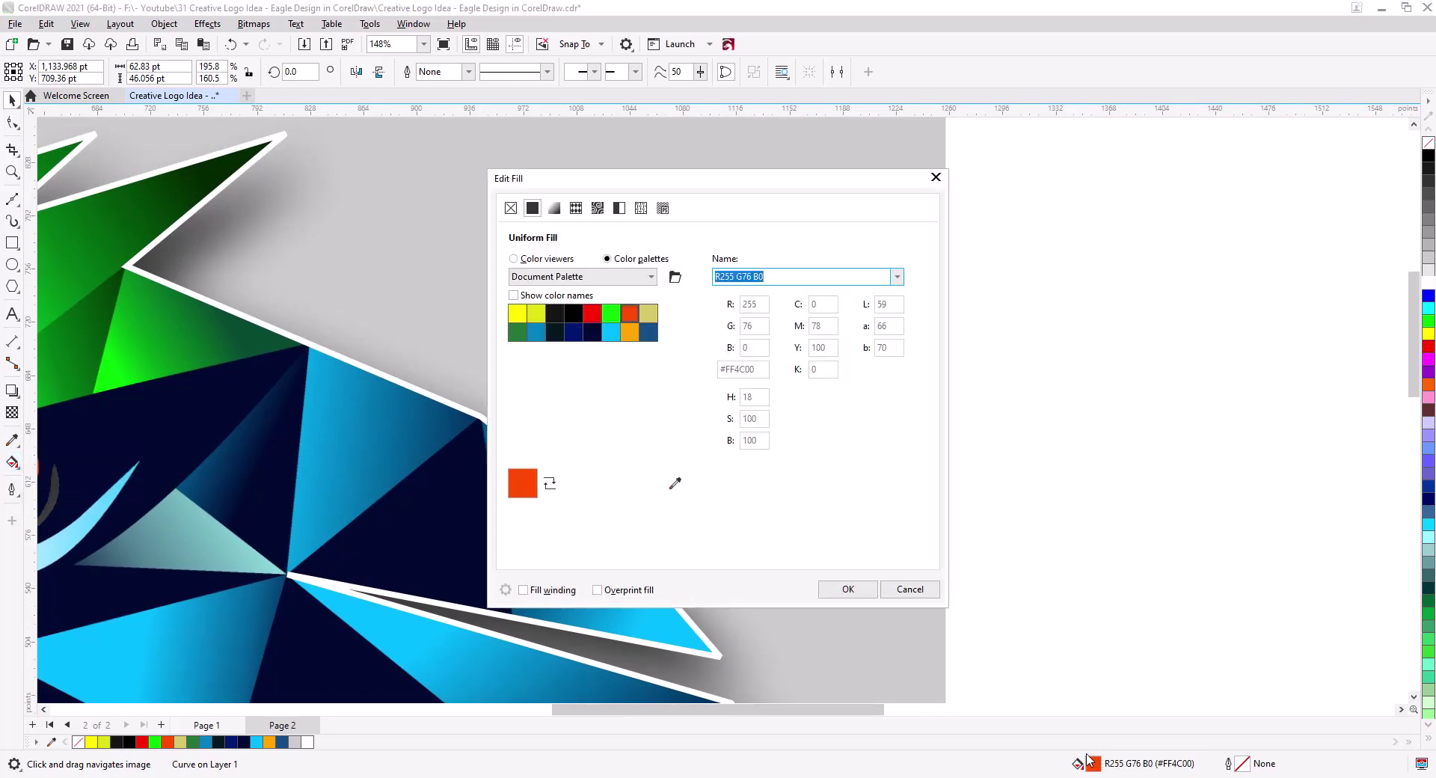
{"action": "left_click_drag", "start_coordinate": [715, 189], "coordinate": [1143, 243]}
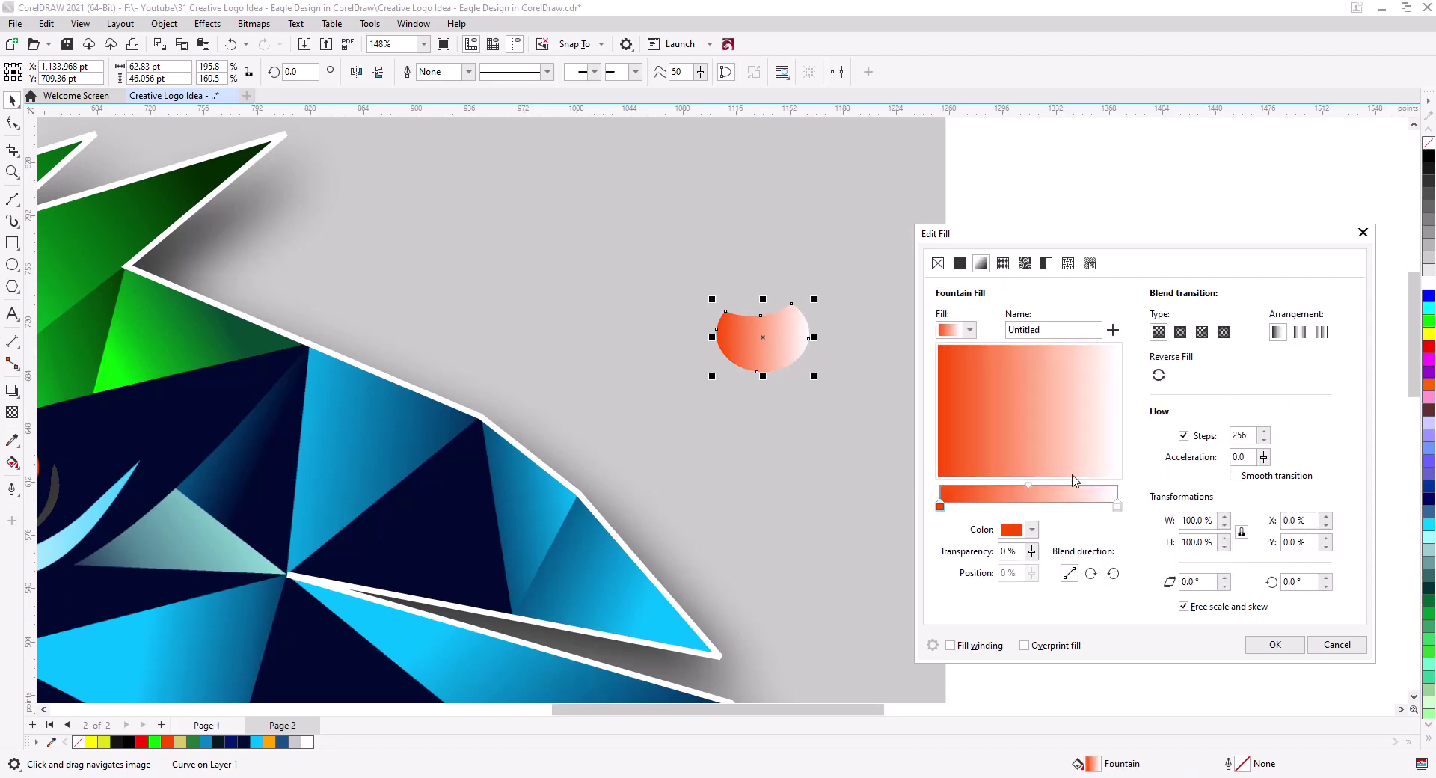
{"action": "left_click", "coordinate": [1180, 332]}
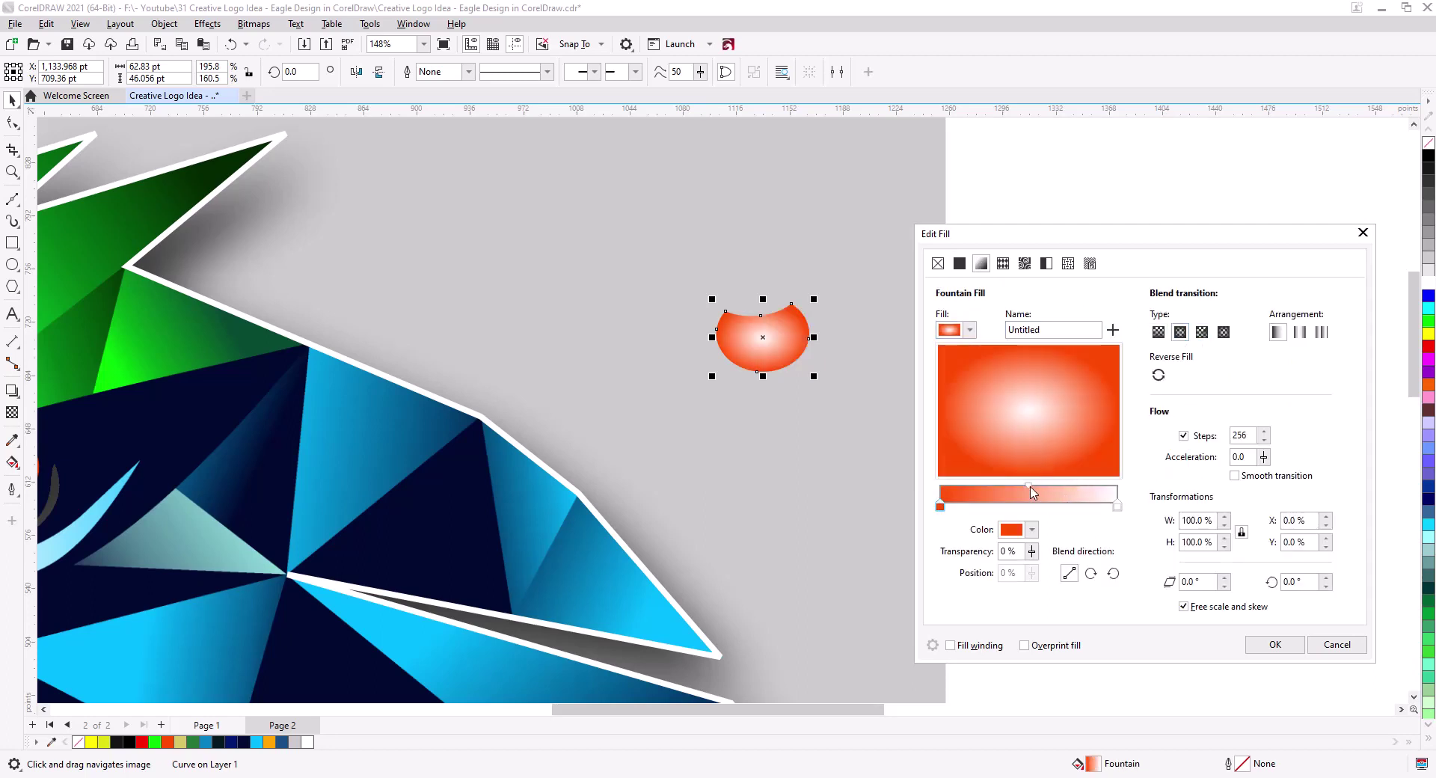
{"action": "left_click_drag", "start_coordinate": [1030, 486], "coordinate": [1059, 485]}
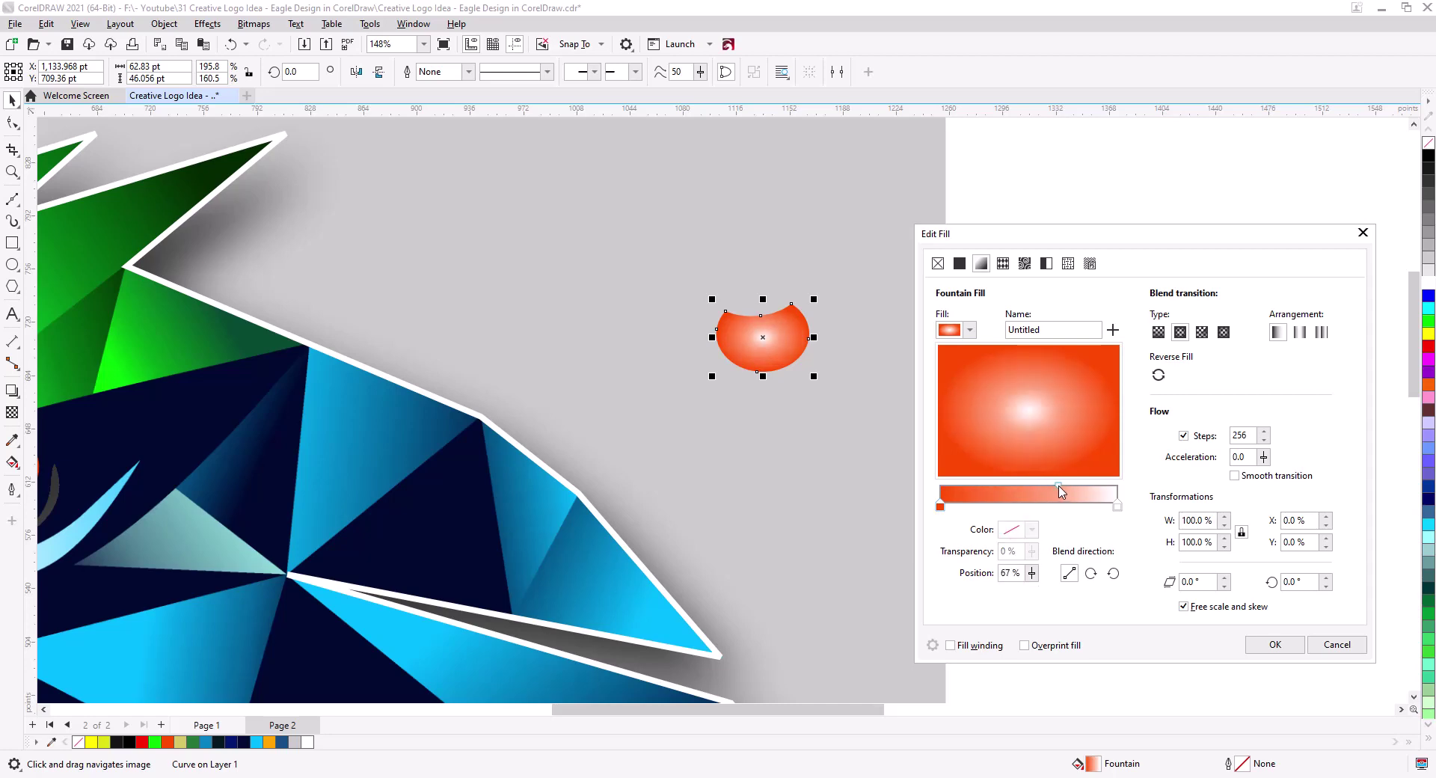
{"action": "left_click", "coordinate": [1359, 697]}
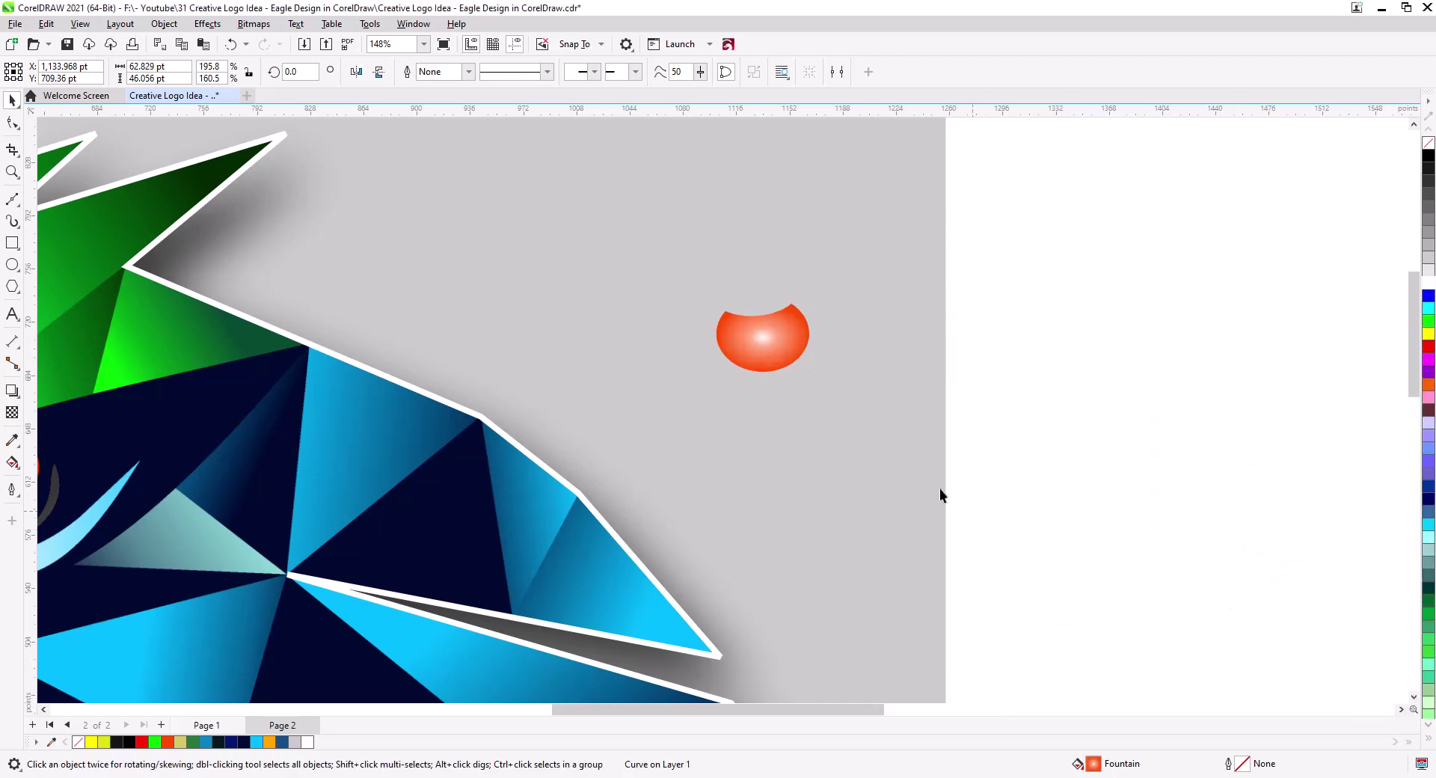
Move the gradient iris over the eagle's flat orange eye and enlarge it slightly to about 65 by 47 pt
{"action": "left_click_drag", "start_coordinate": [771, 344], "coordinate": [214, 391]}
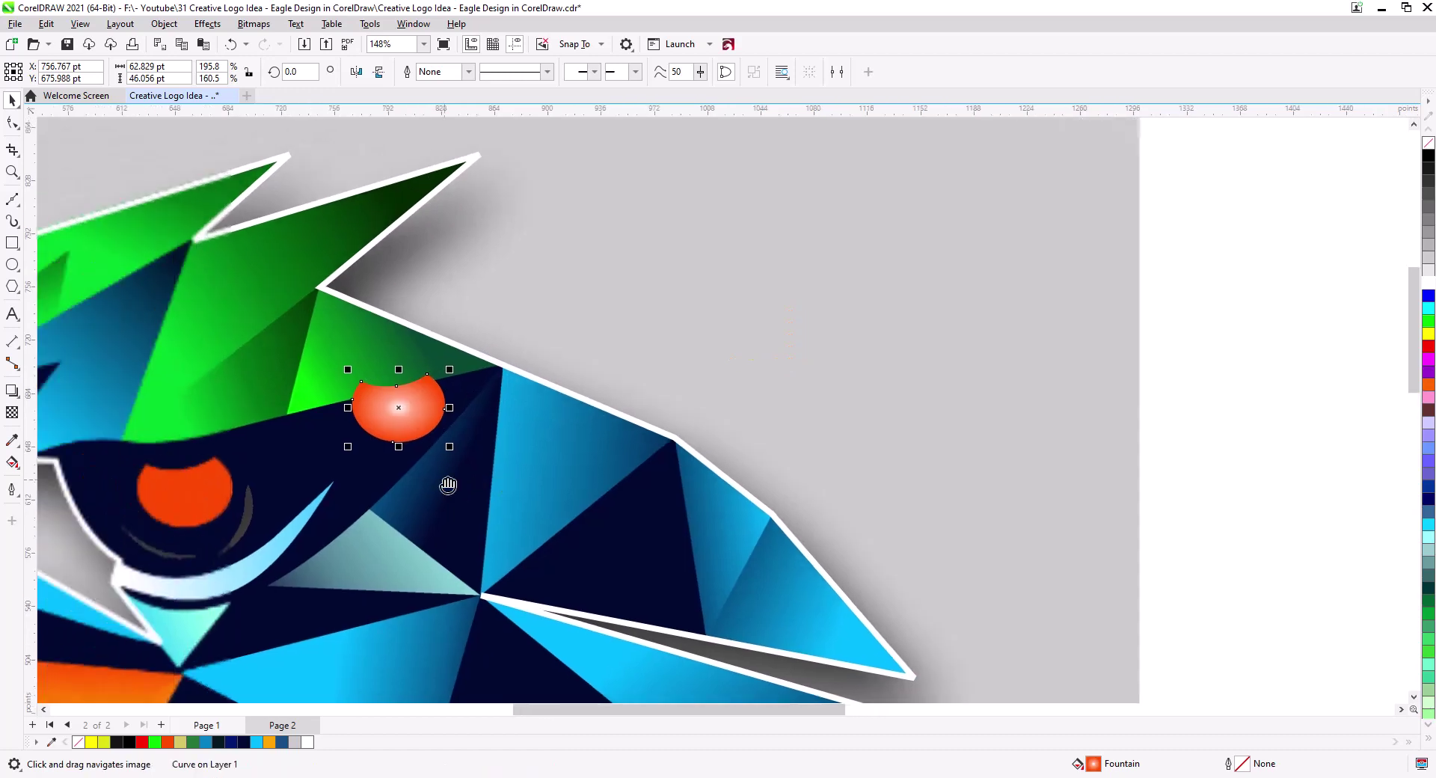
{"action": "left_click_drag", "start_coordinate": [820, 332], "coordinate": [604, 412]}
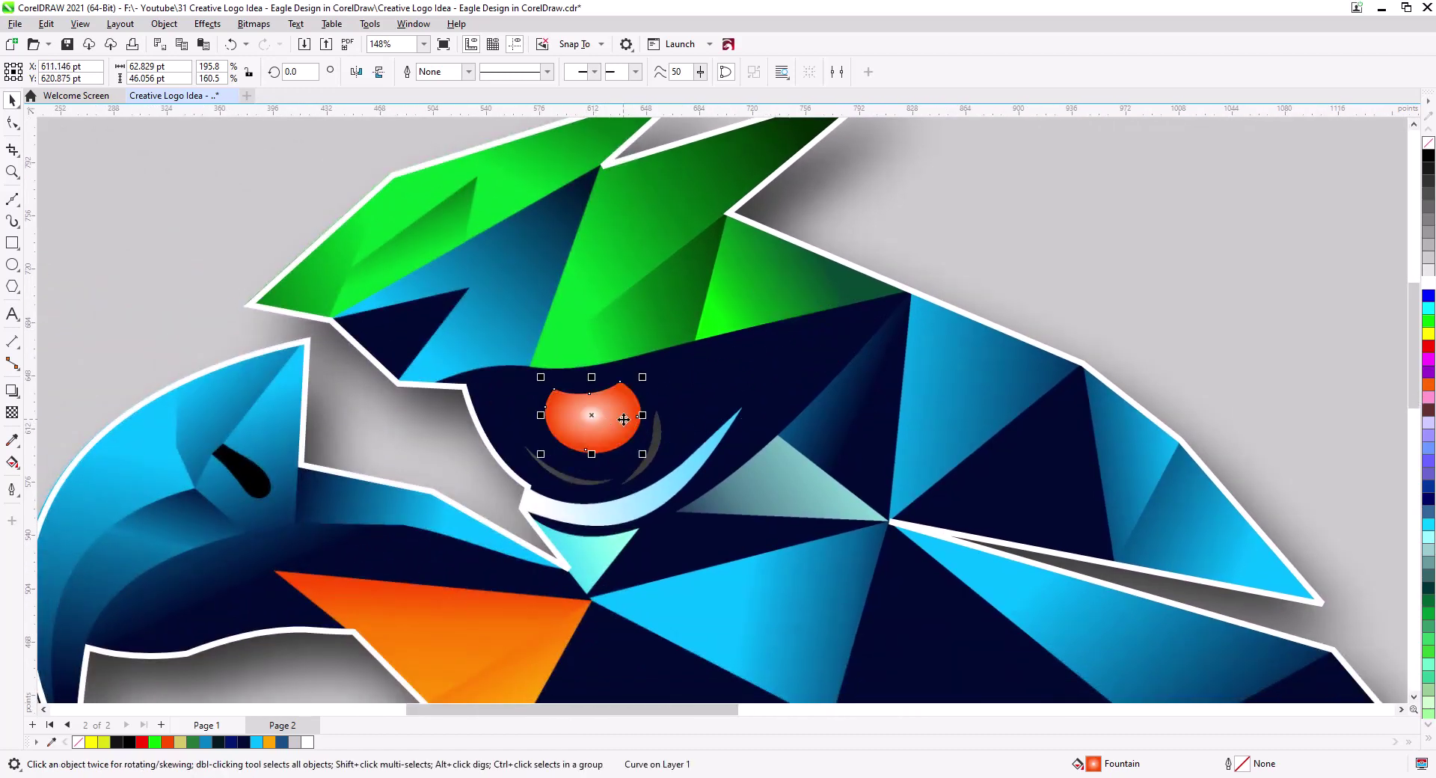
{"action": "scroll", "coordinate": [604, 412], "scroll_direction": "up", "scroll_amount": 2}
{"action": "scroll", "coordinate": [628, 445], "scroll_direction": "up", "scroll_amount": 1}
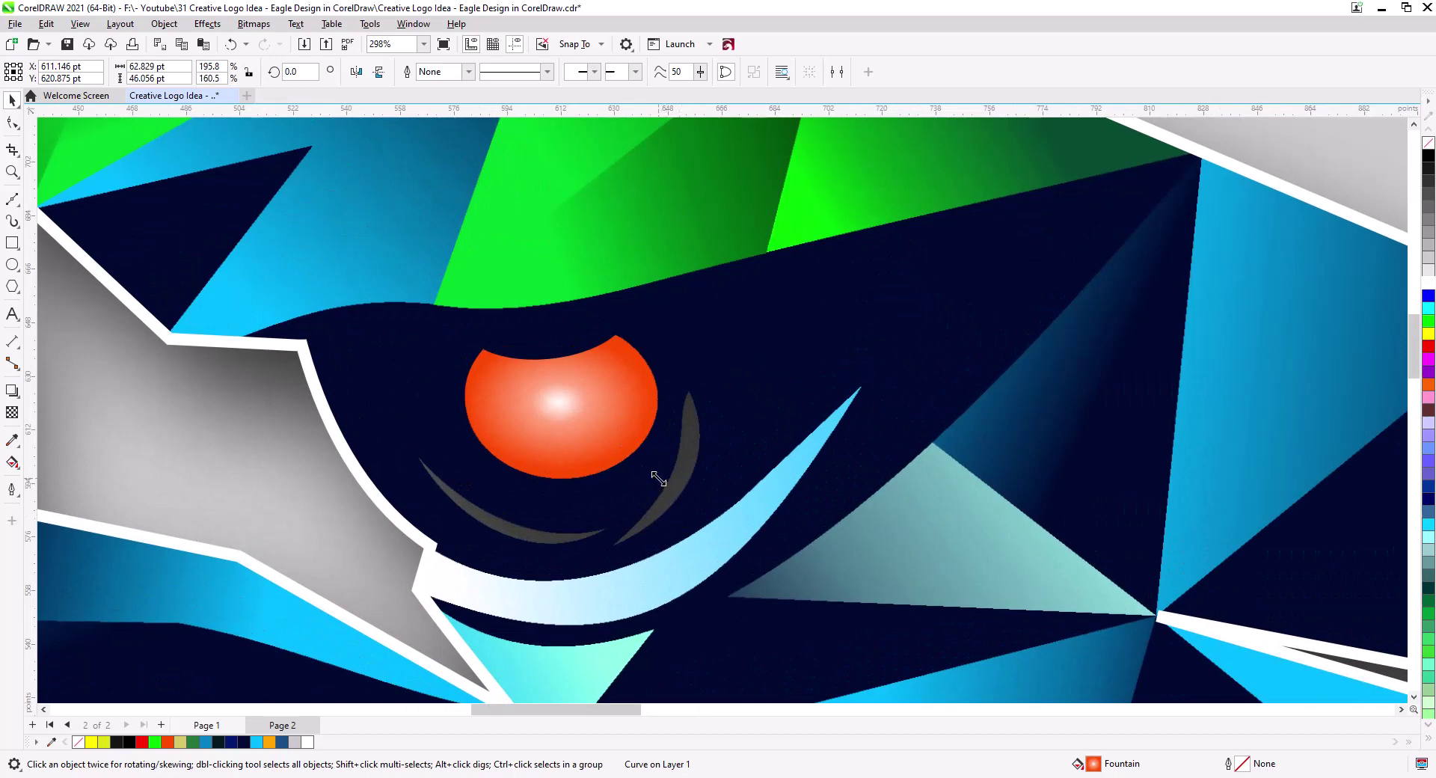
{"action": "left_click_drag", "start_coordinate": [656, 475], "coordinate": [661, 480]}
{"action": "scroll", "coordinate": [638, 468], "scroll_direction": "down", "scroll_amount": 4}
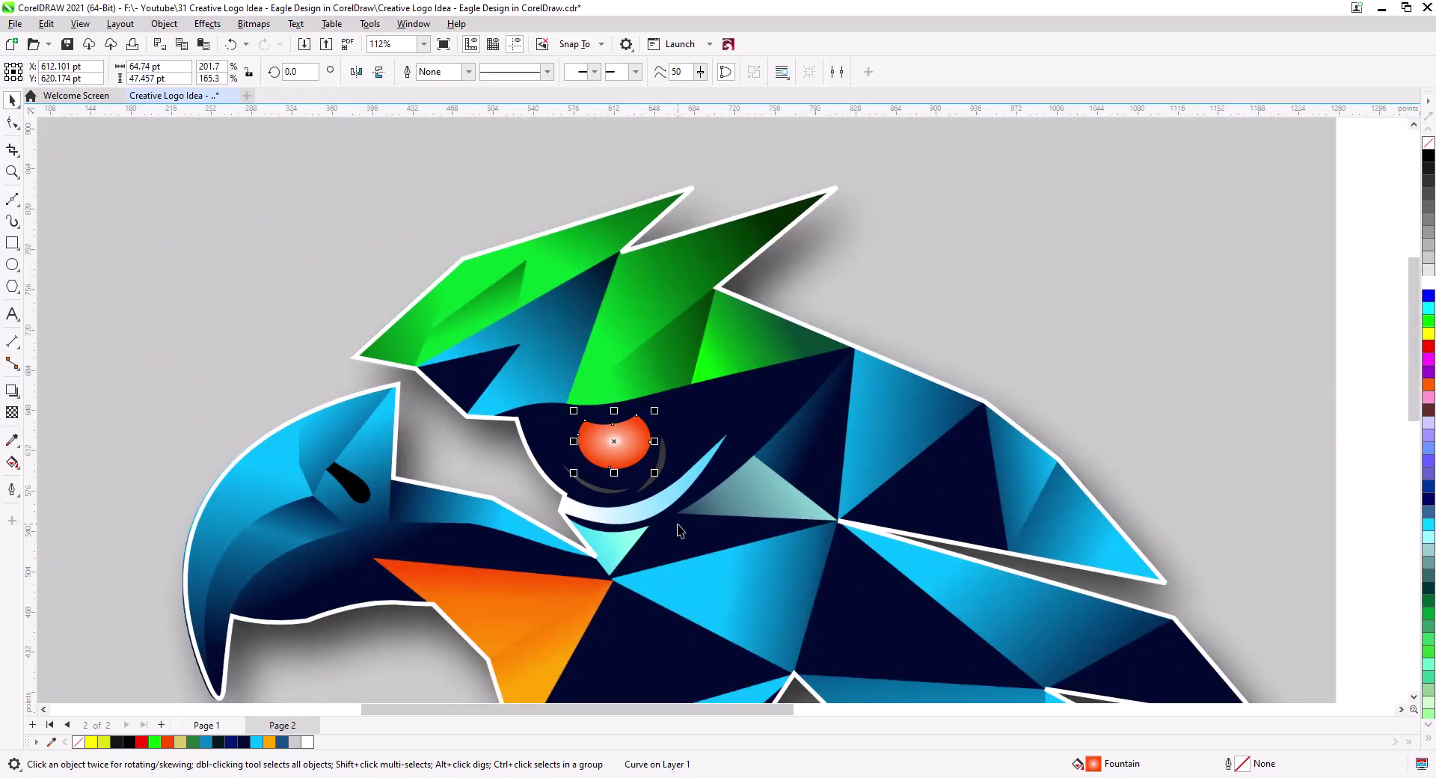
Draw a small ellipse about 12 by 9 pt at the center of the gradient iris
{"action": "left_click_drag", "start_coordinate": [680, 527], "coordinate": [676, 414]}
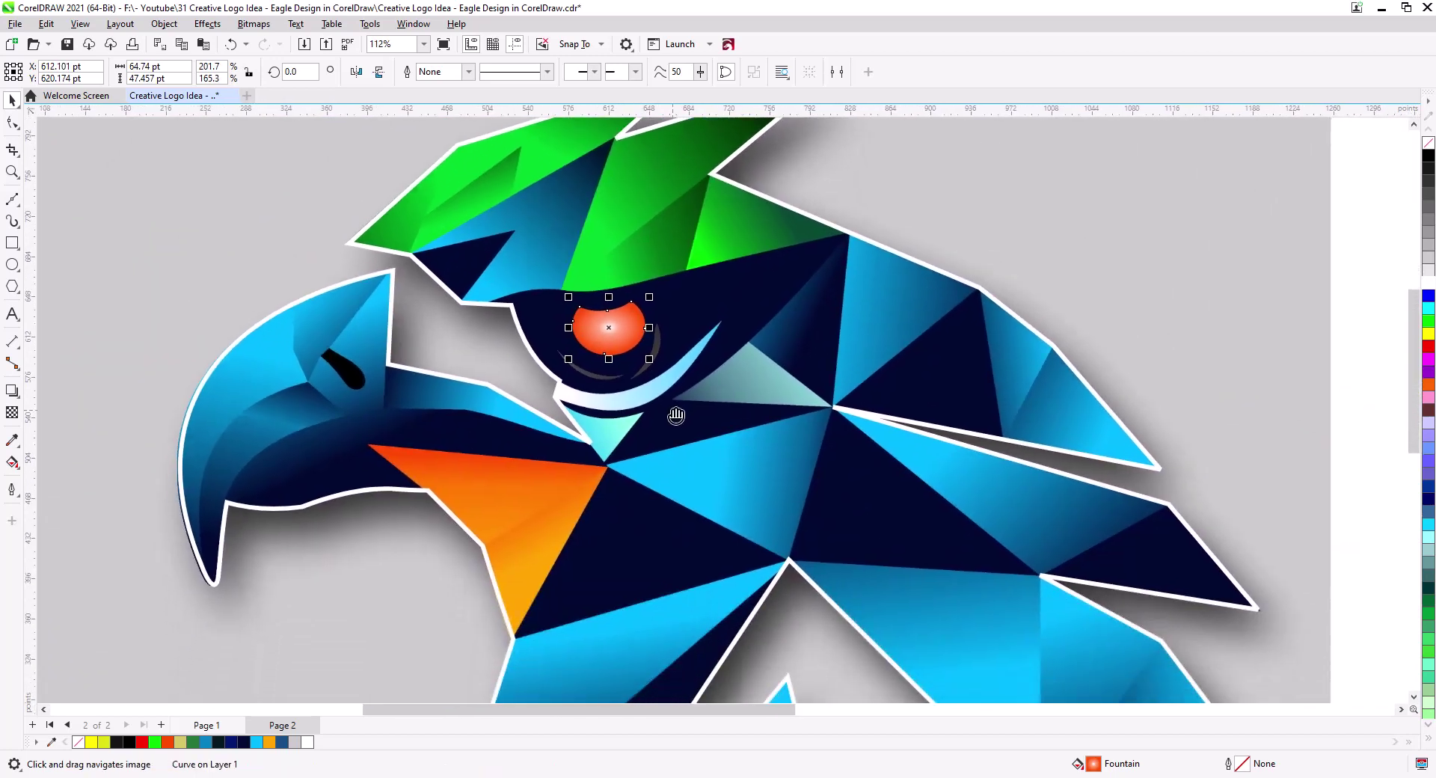
{"action": "scroll", "coordinate": [628, 378], "scroll_direction": "up", "scroll_amount": 2}
{"action": "scroll", "coordinate": [624, 352], "scroll_direction": "up", "scroll_amount": 1}
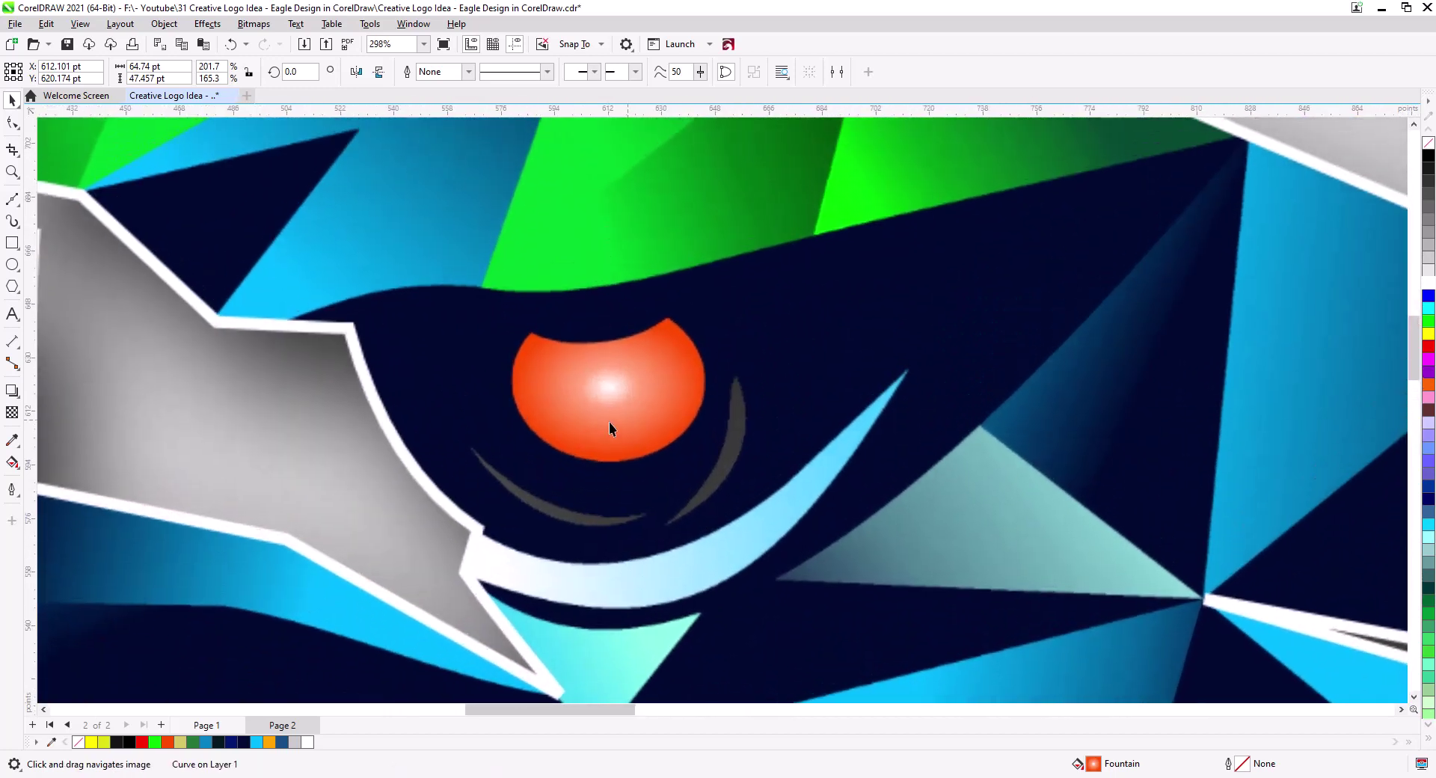
{"action": "left_click", "coordinate": [12, 264]}
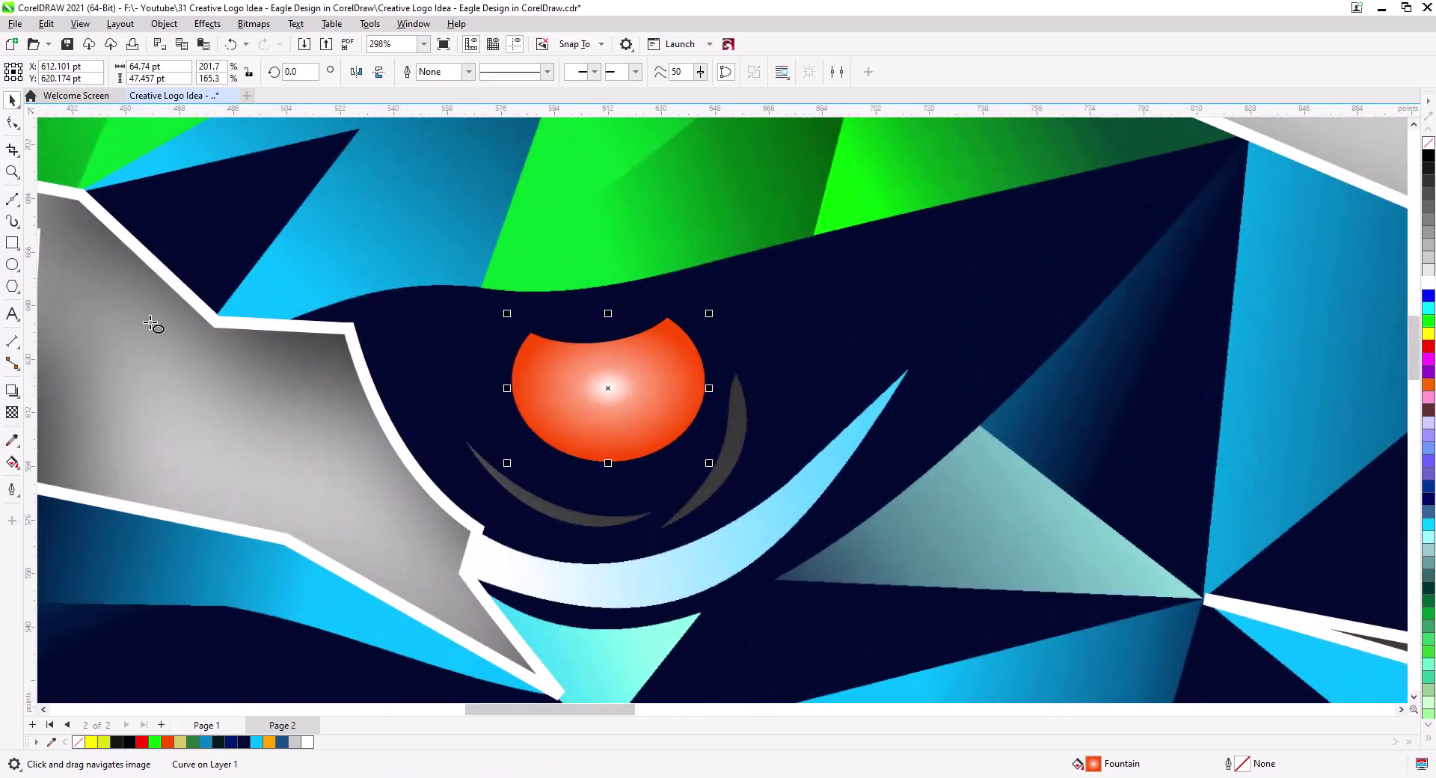
{"action": "left_click", "coordinate": [596, 382]}
{"action": "left_click_drag", "start_coordinate": [592, 377], "coordinate": [628, 404]}
{"action": "left_click", "coordinate": [11, 100]}
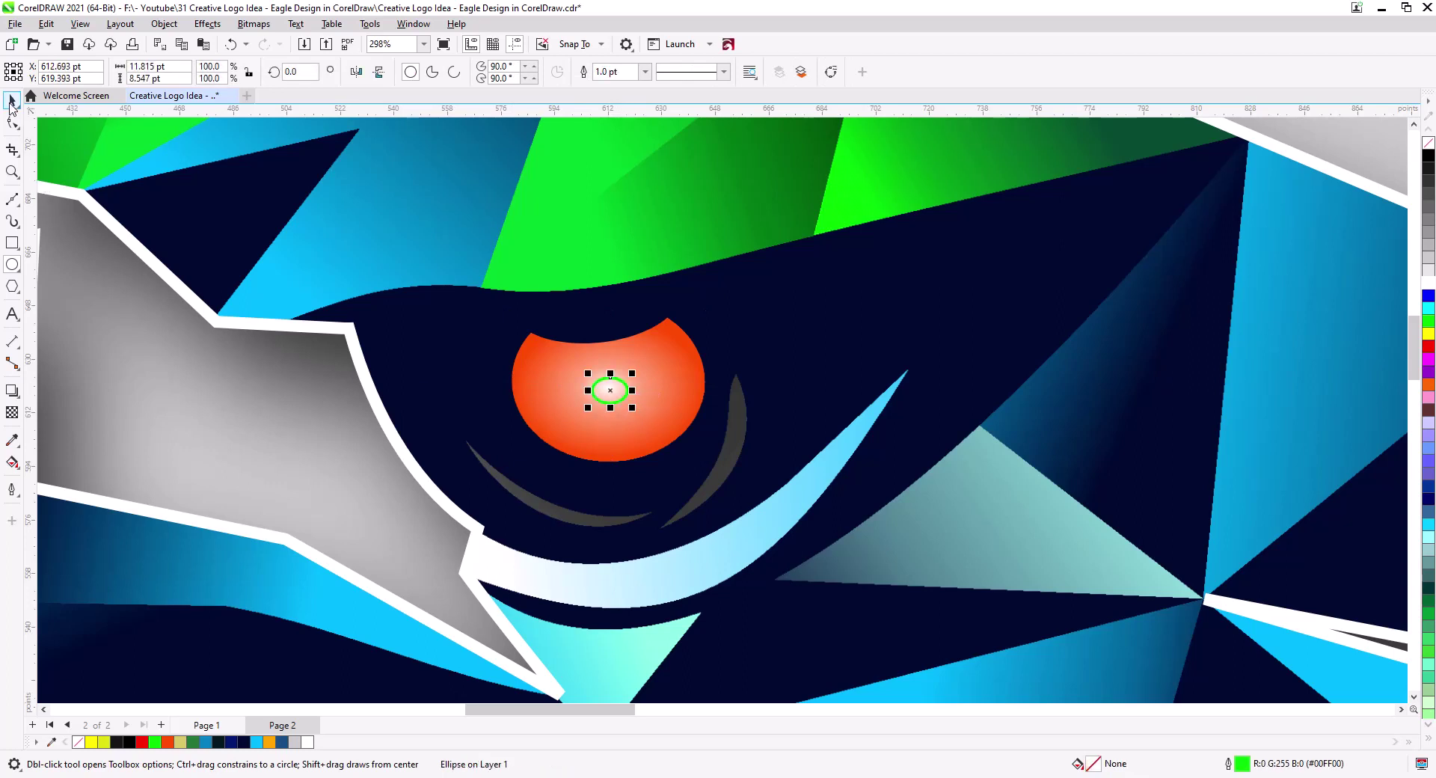
Give the small ellipse in the iris a white fill and a white outline
{"action": "left_click", "coordinate": [1428, 283]}
{"action": "right_click", "coordinate": [1427, 283]}
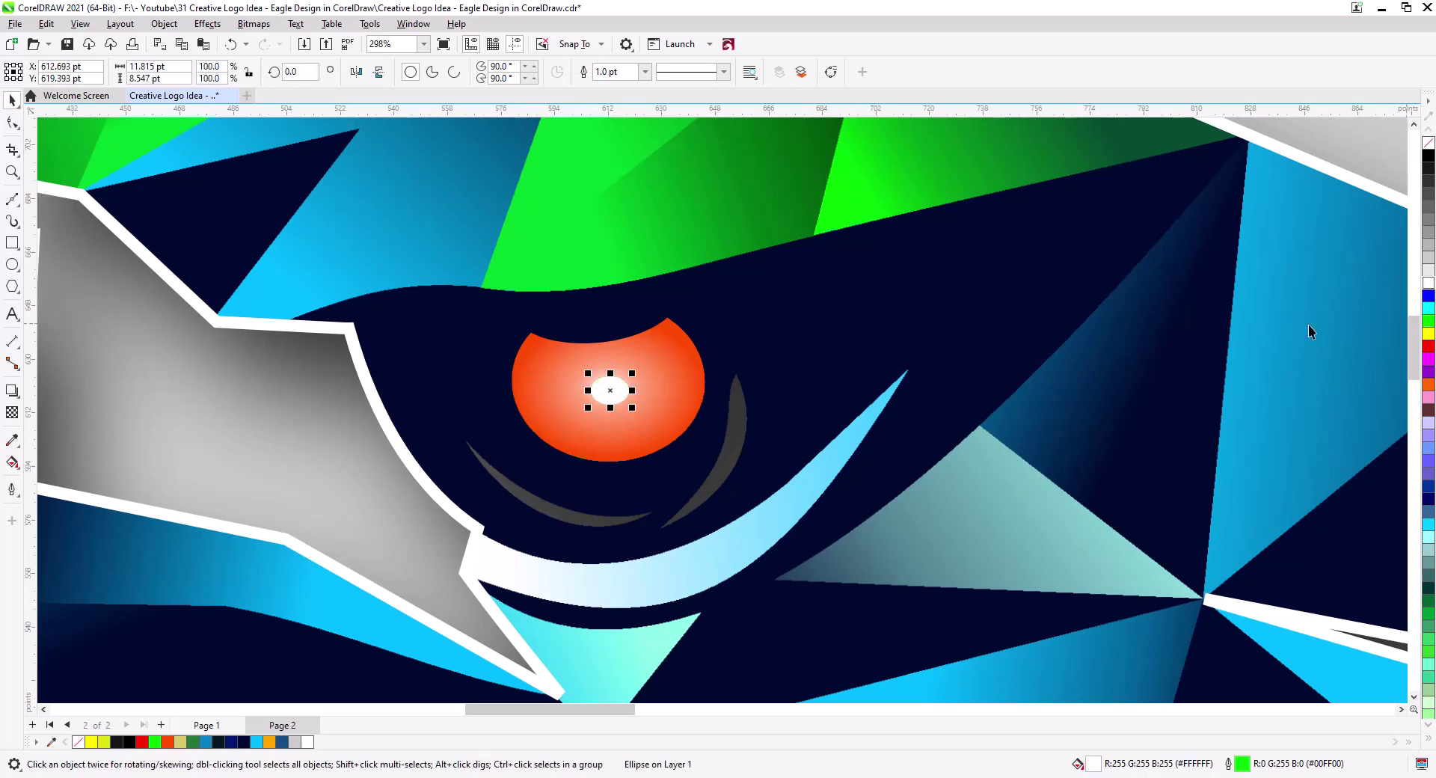
{"action": "left_click", "coordinate": [807, 381]}
{"action": "scroll", "coordinate": [721, 391], "scroll_direction": "down", "scroll_amount": 5}
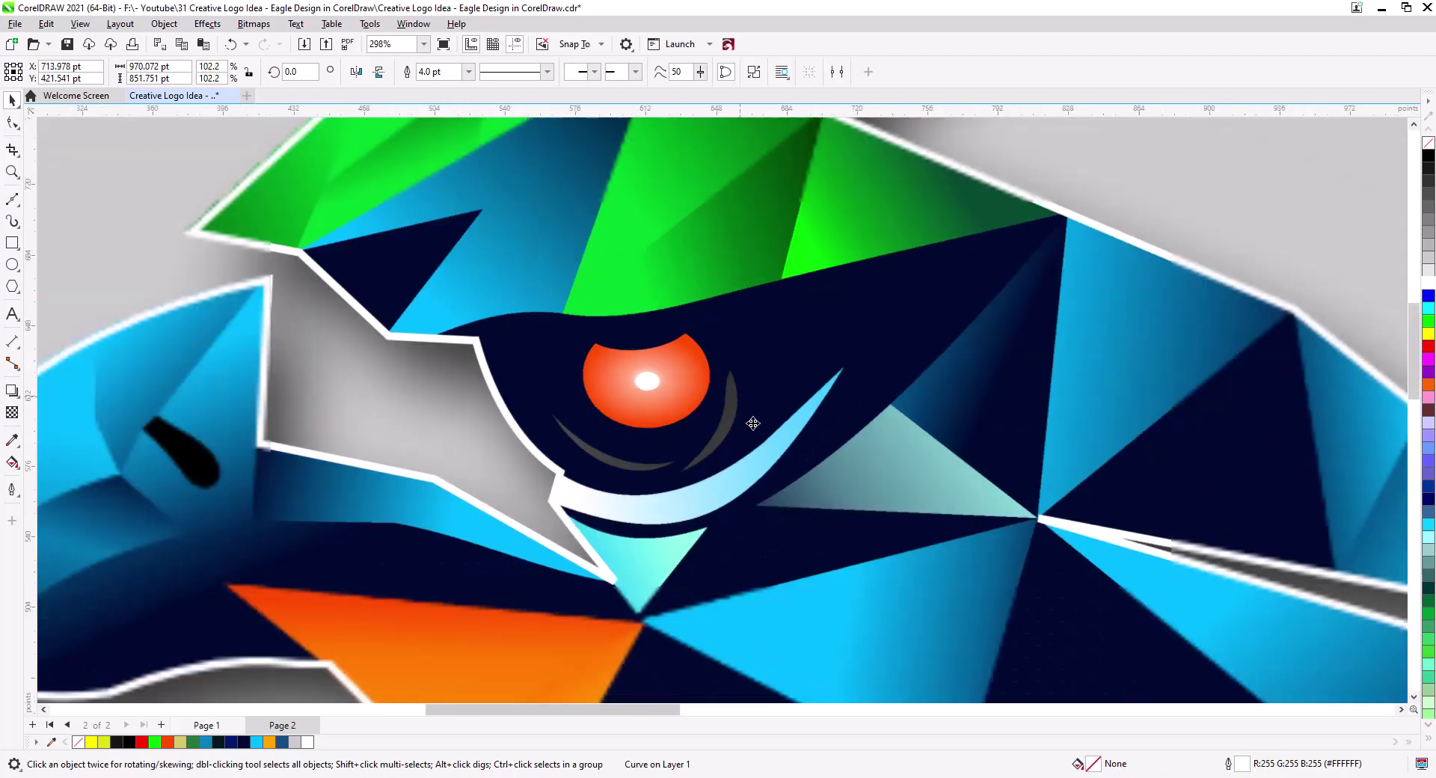
{"action": "scroll", "coordinate": [802, 517], "scroll_direction": "down", "scroll_amount": 2}
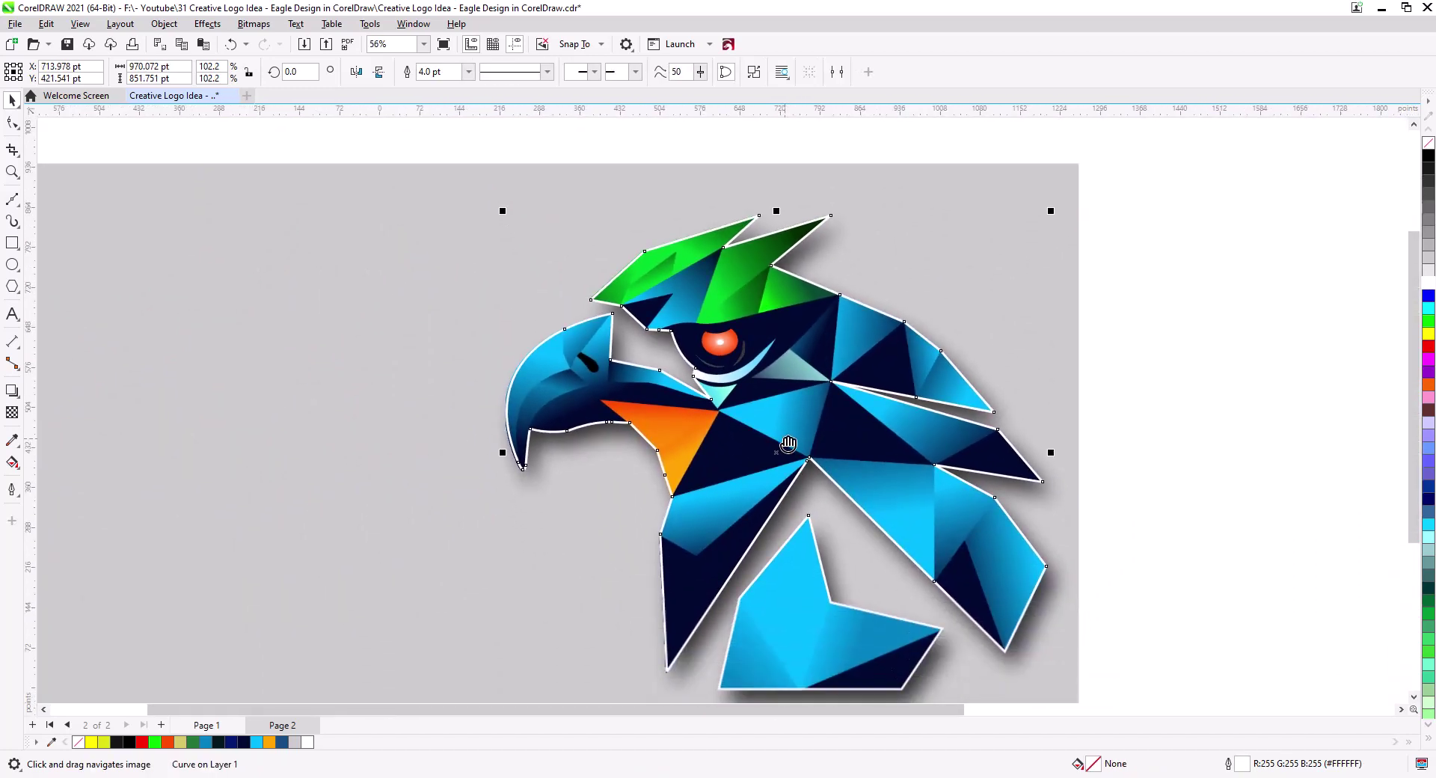
{"action": "scroll", "coordinate": [785, 438], "scroll_direction": "down", "scroll_amount": 1}
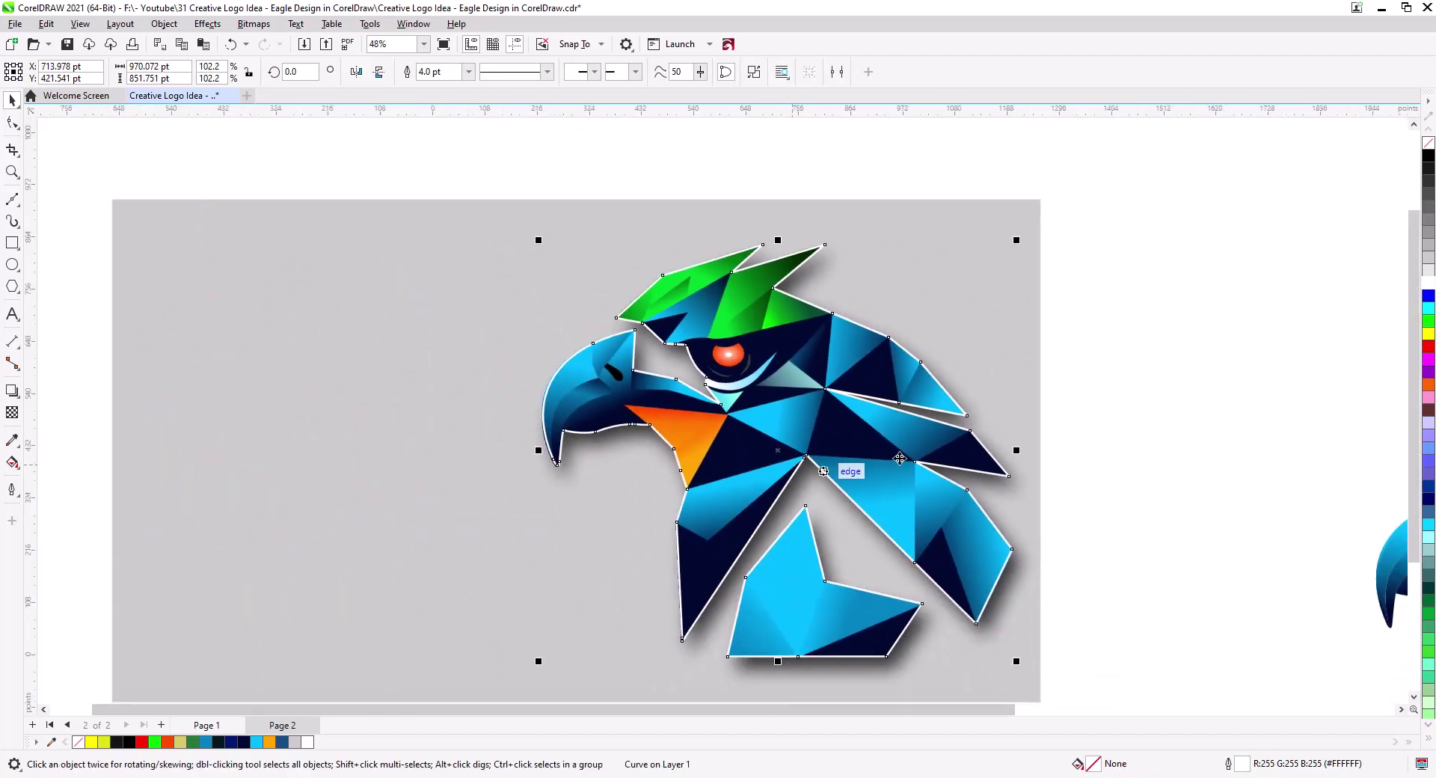
{"action": "left_click", "coordinate": [1105, 424]}
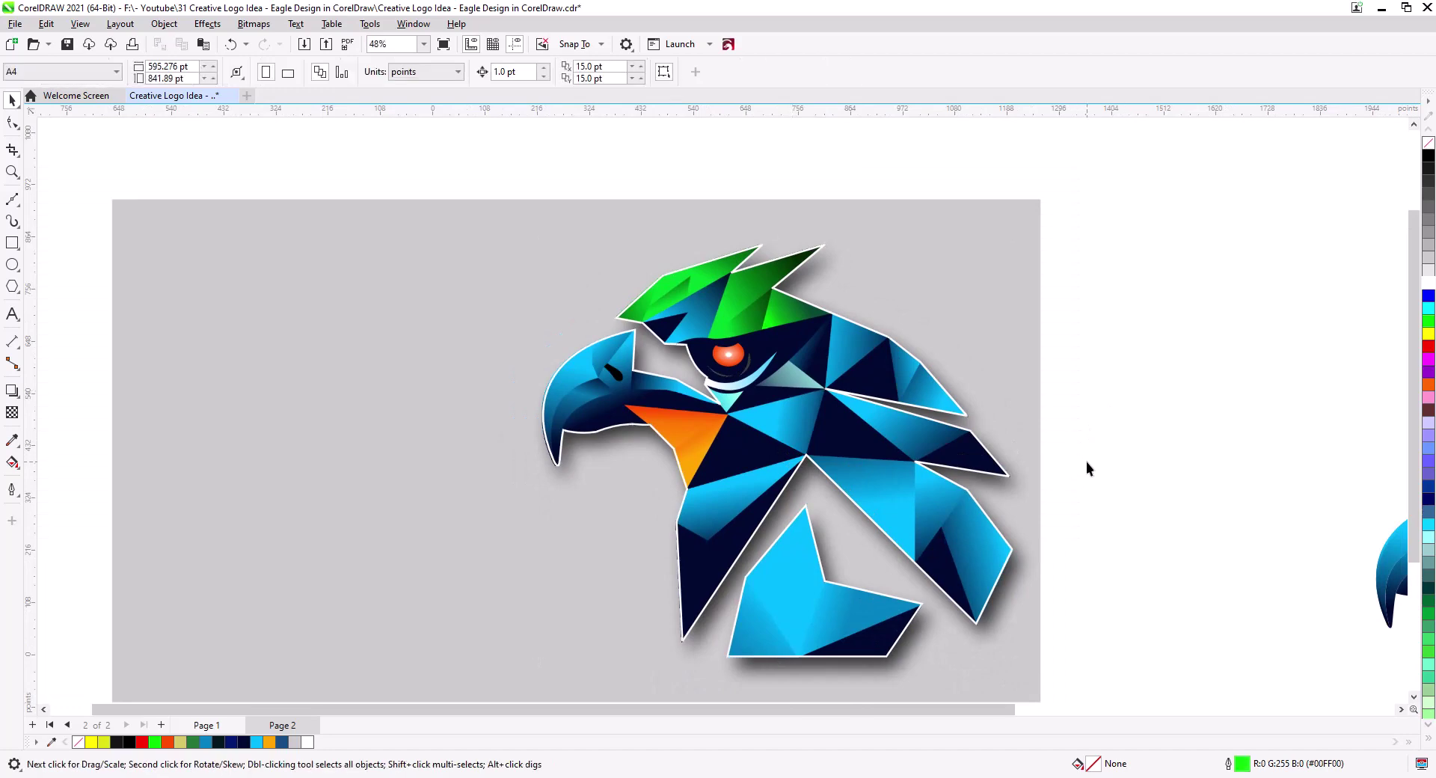